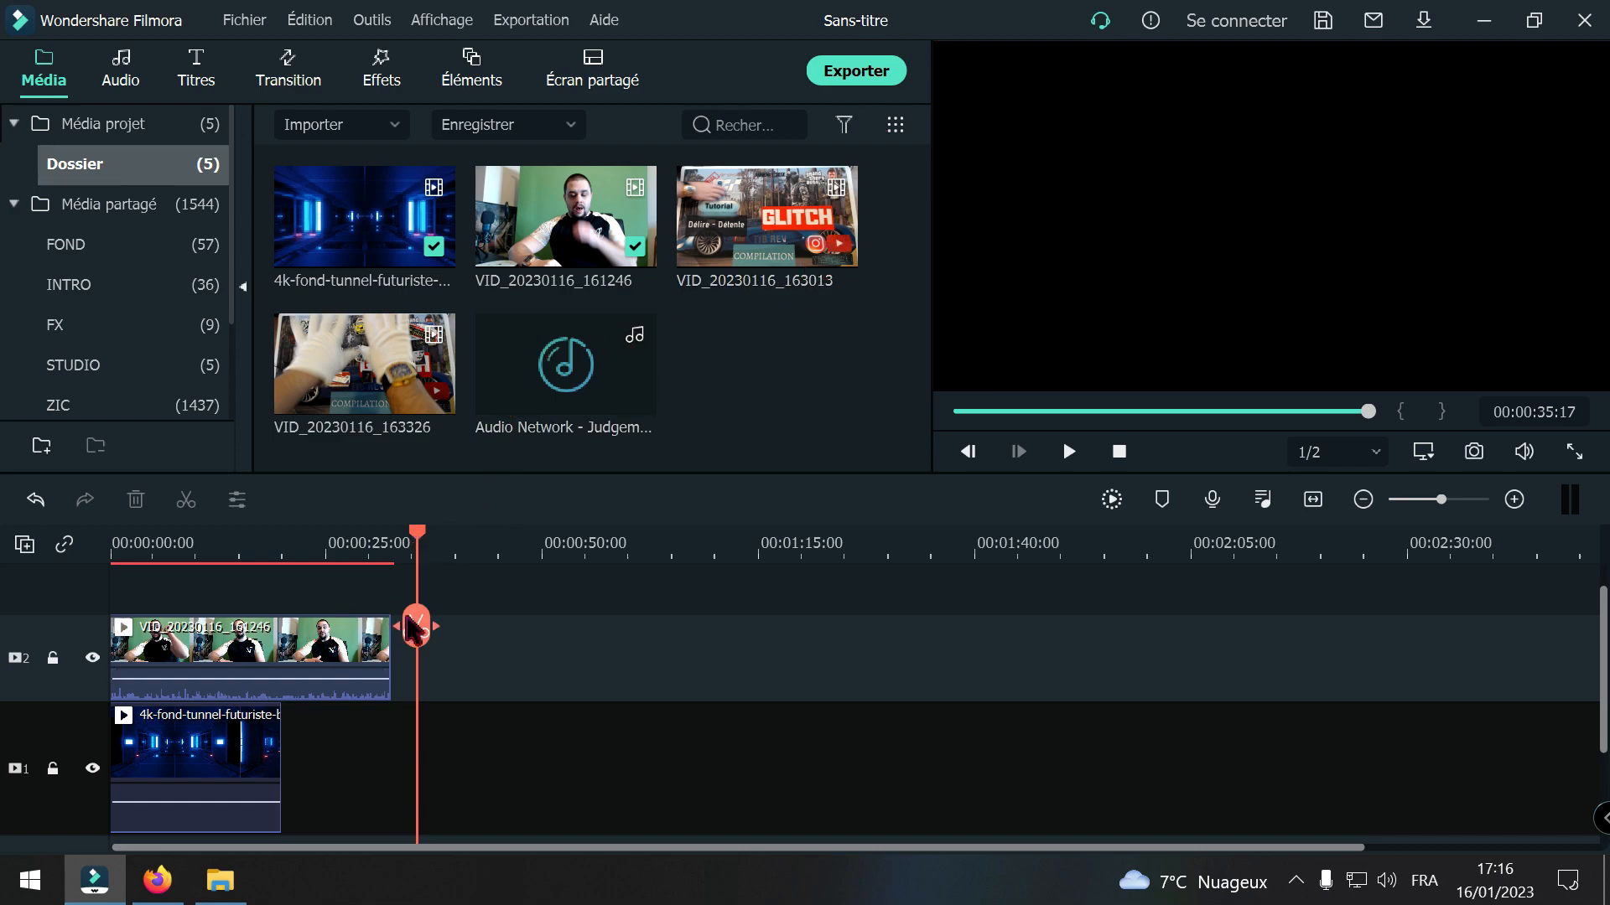
Step: Browse the shared FX, FOND and INTRO media folders, then return to the project's Dossier folder and select VID_20230116_161246
drag(402, 617, 206, 644)
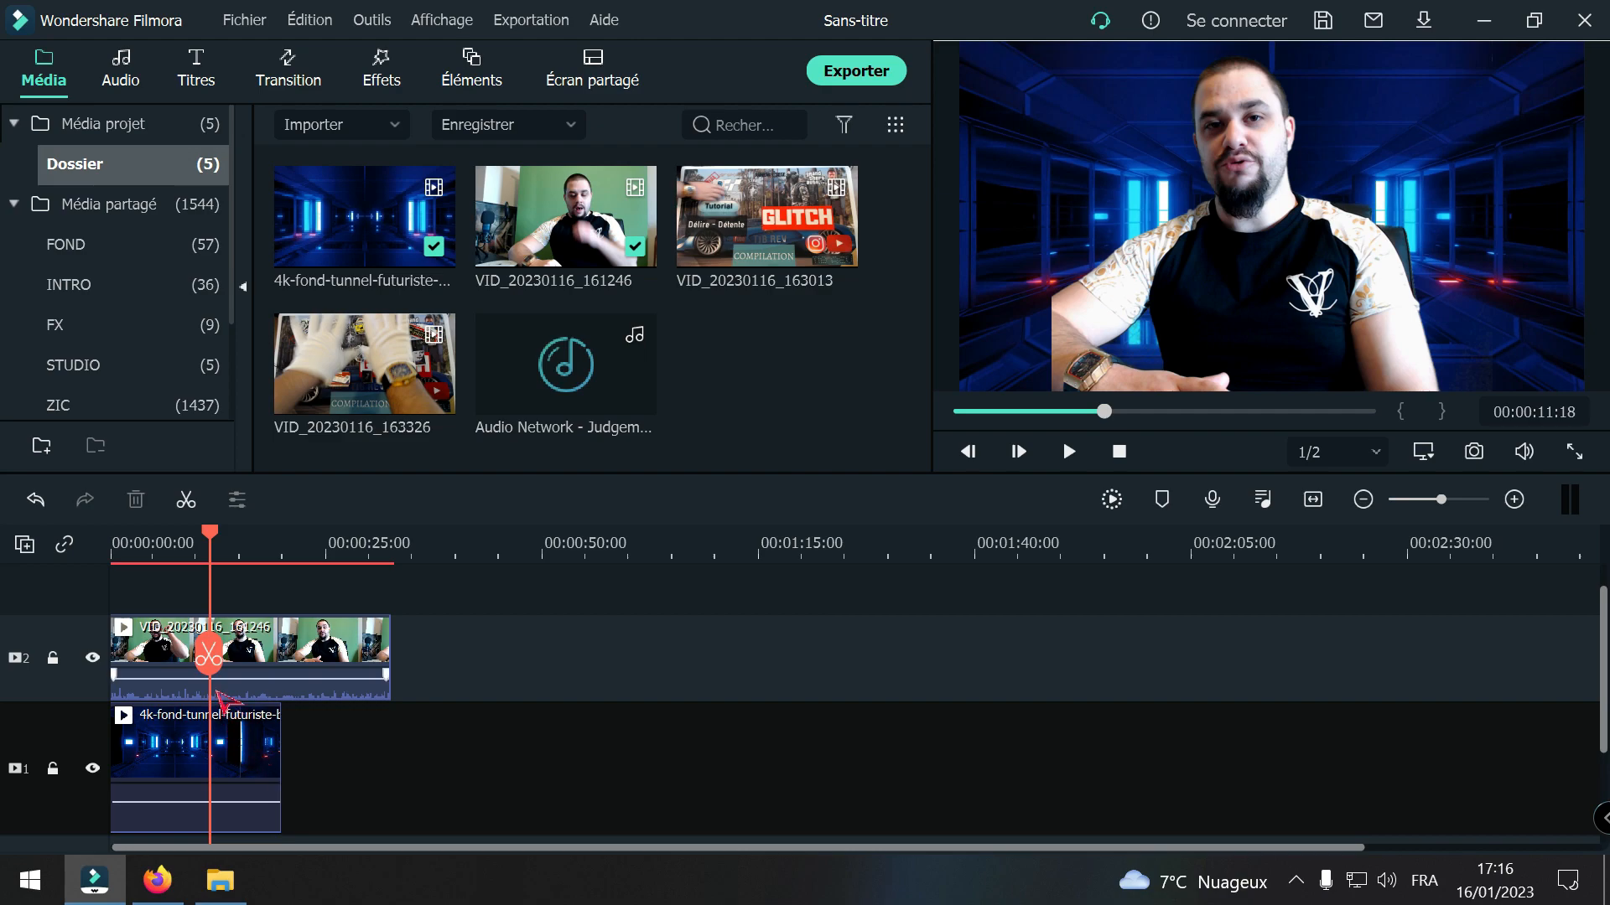
click(113, 327)
scroll(620, 273, down, 2)
scroll(574, 286, up, 2)
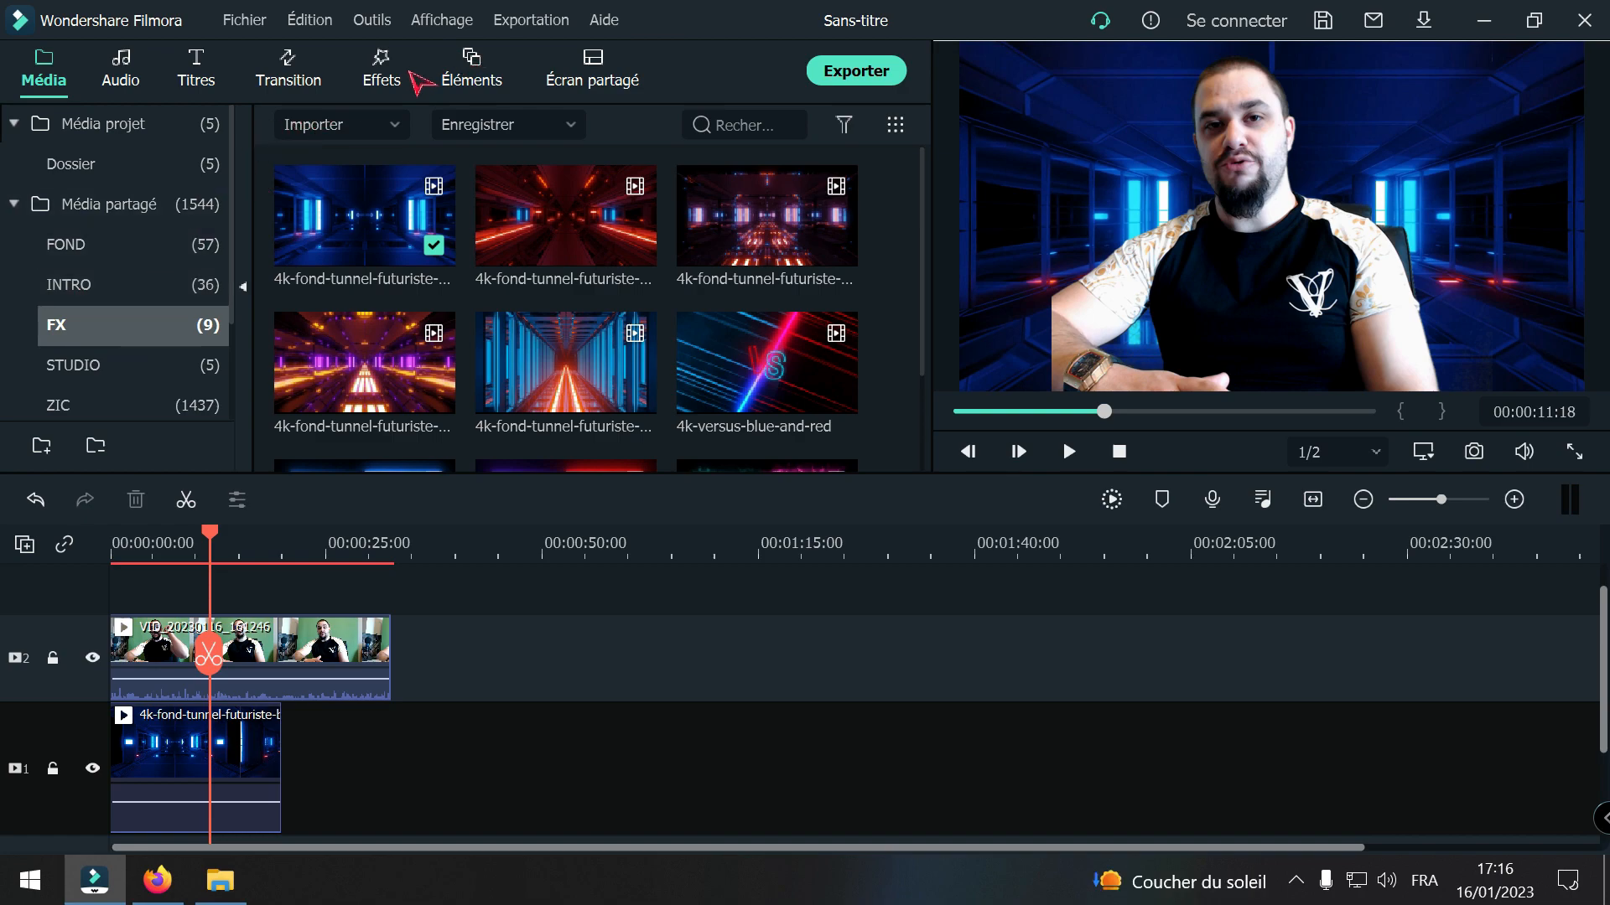
click(124, 265)
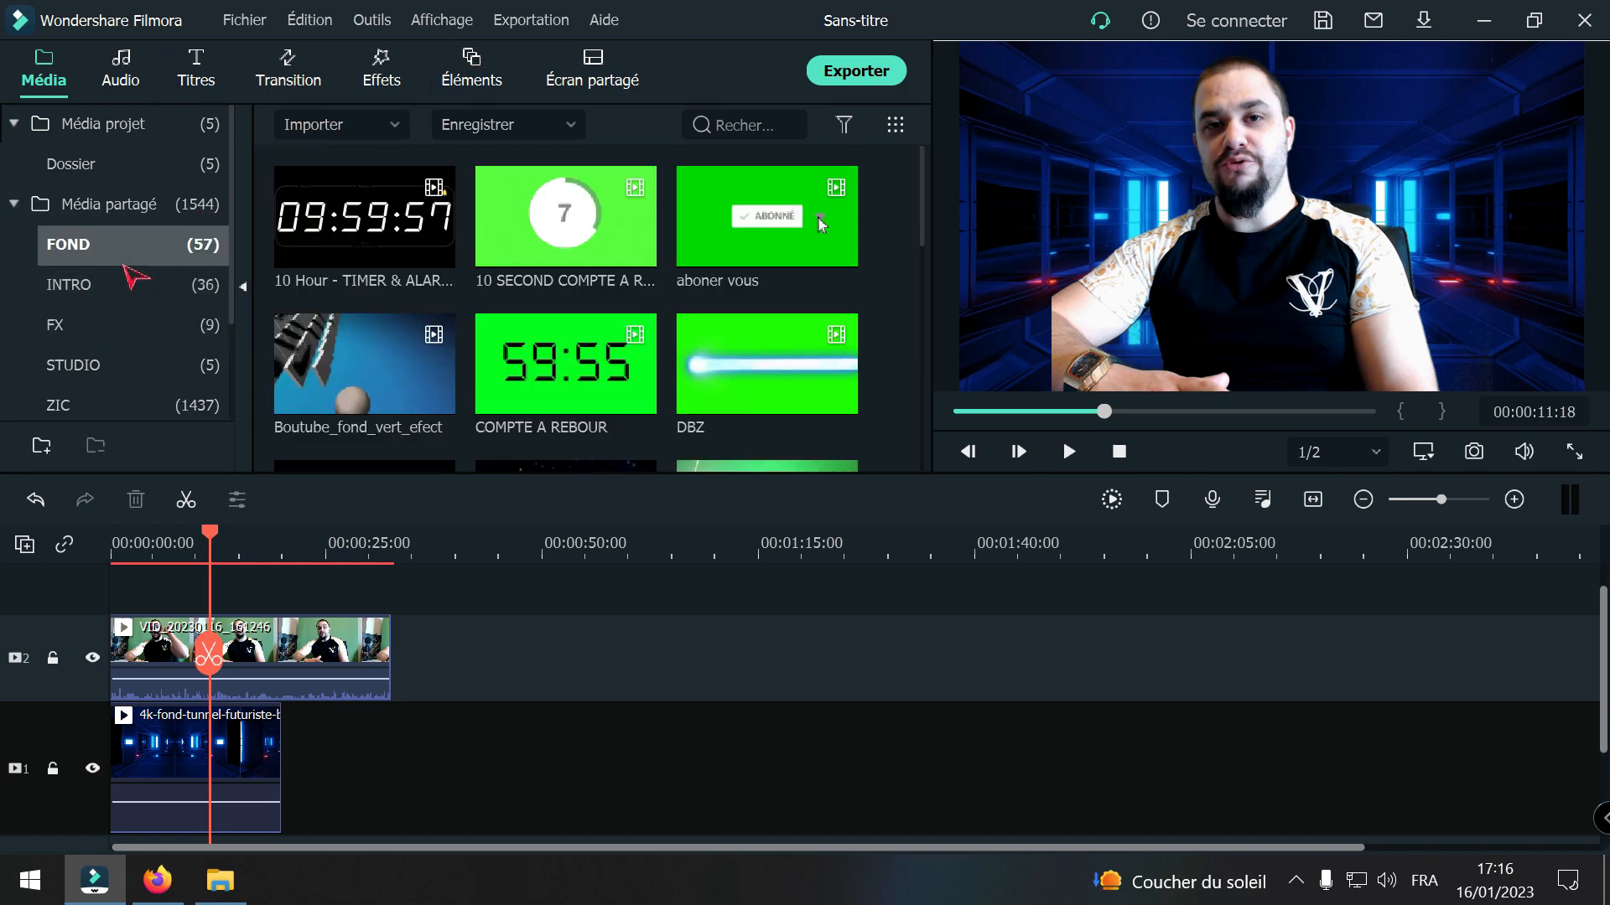
click(136, 289)
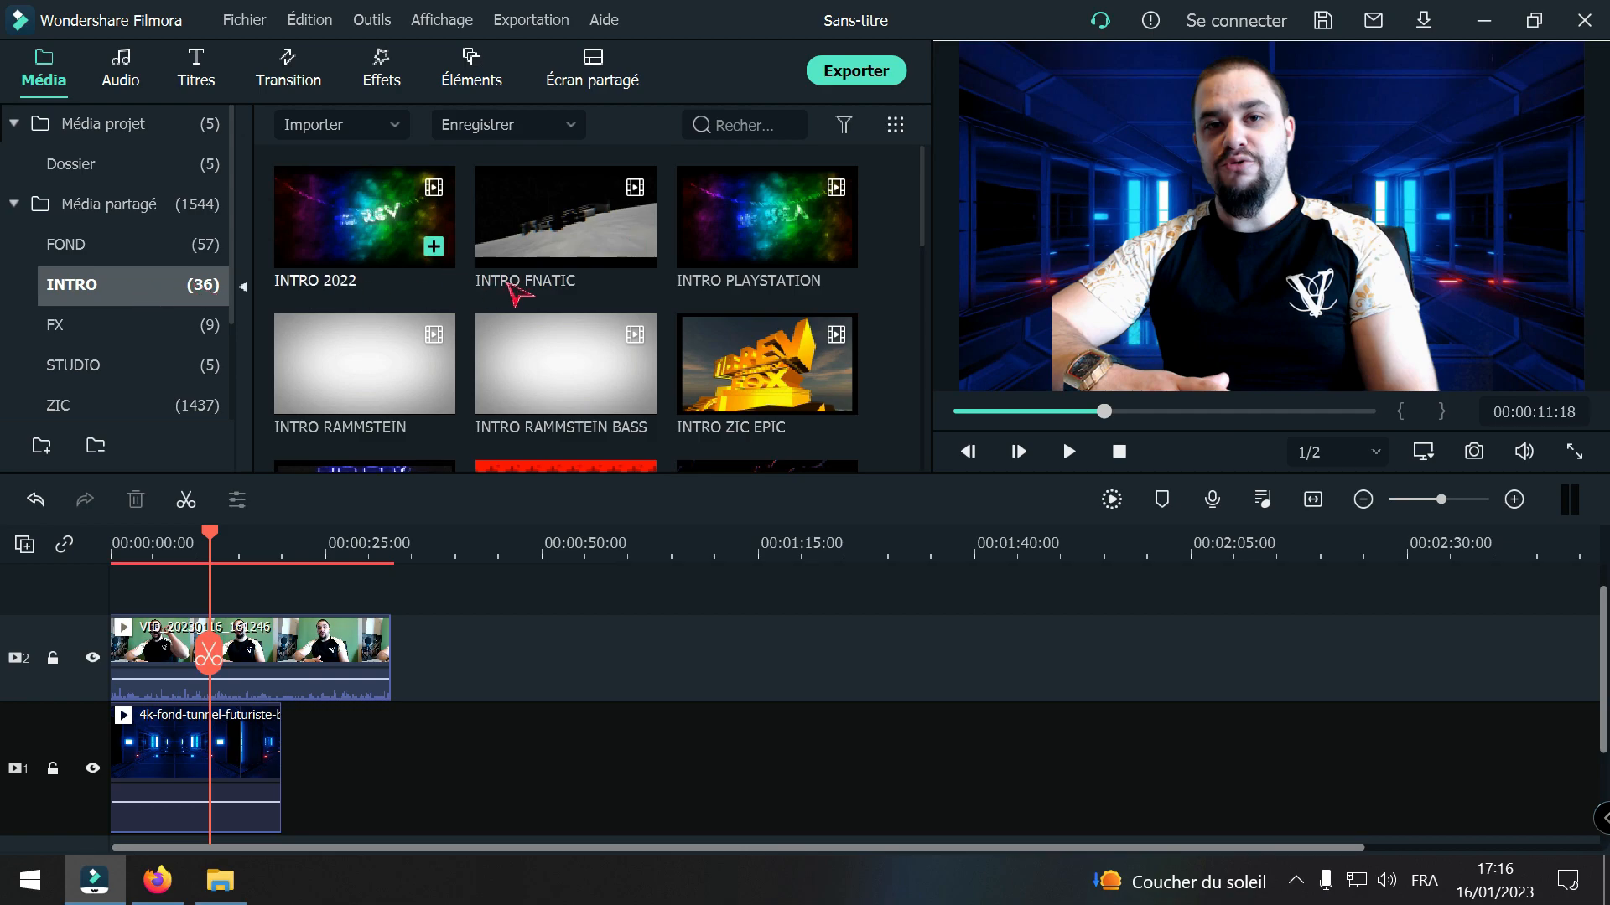
click(126, 176)
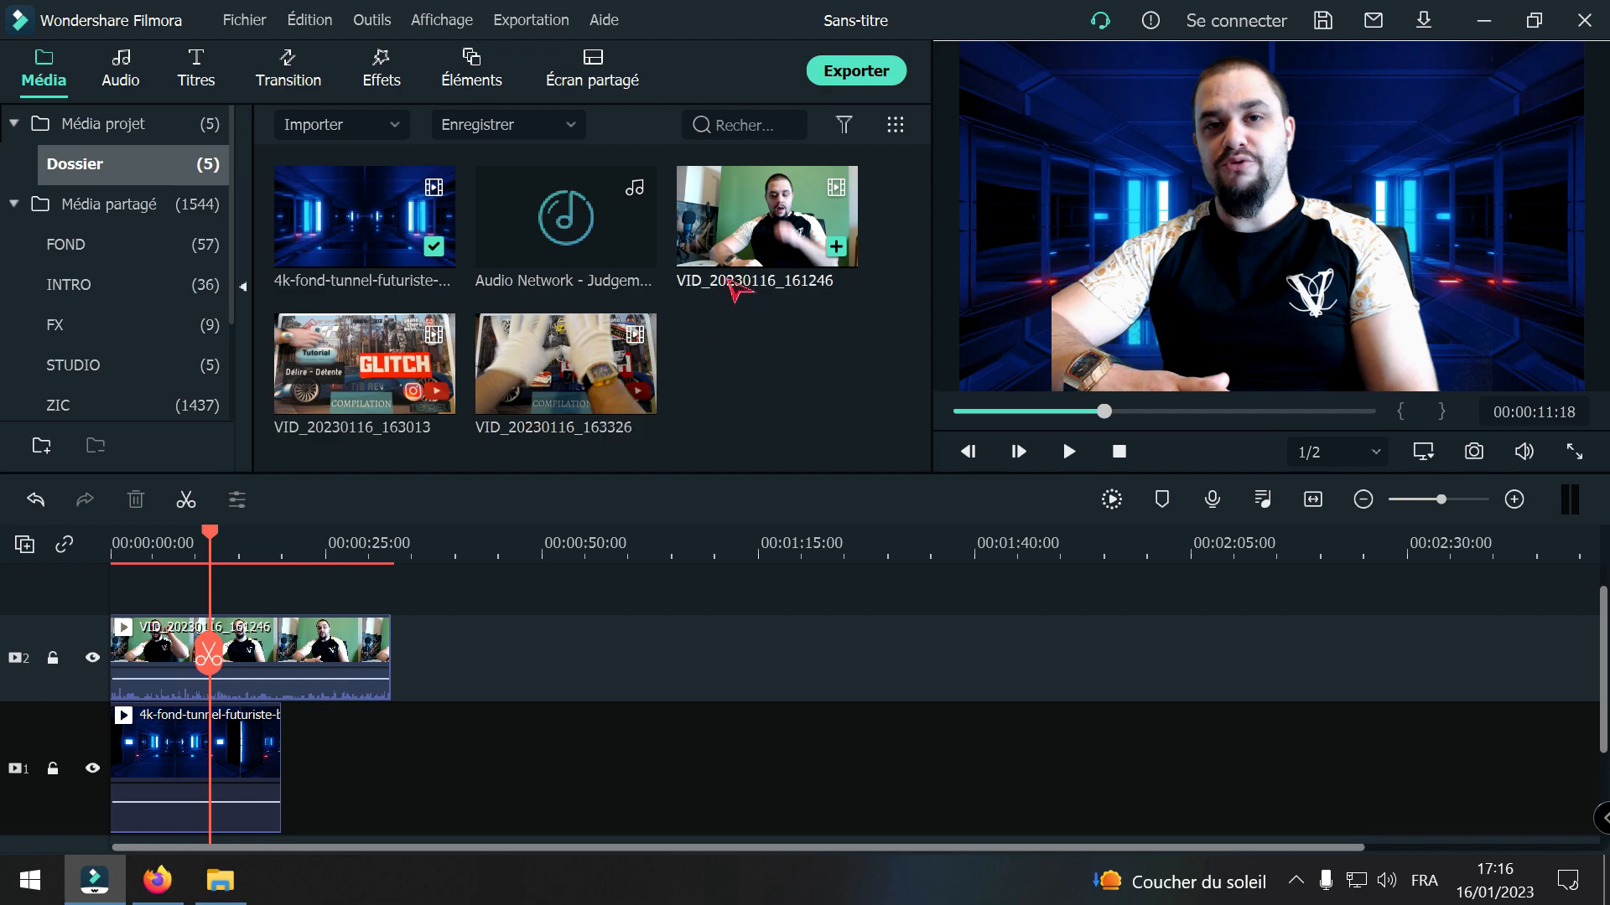
click(754, 268)
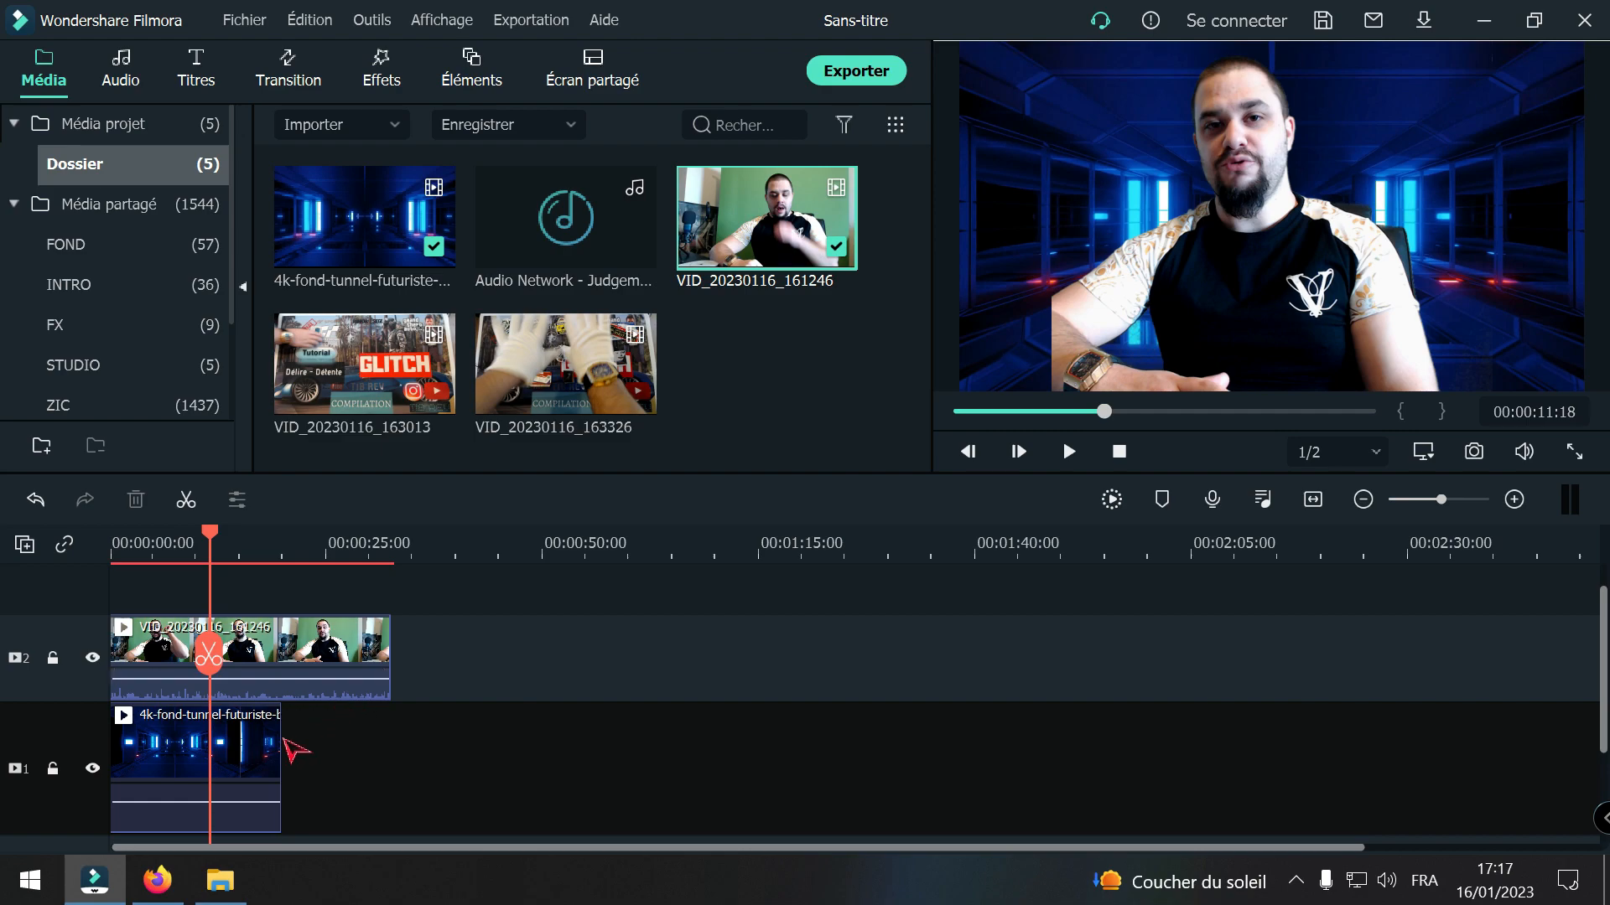
Step: Slow the futuristic tunnel background clip on track 1 to 0.86x speed
click(245, 732)
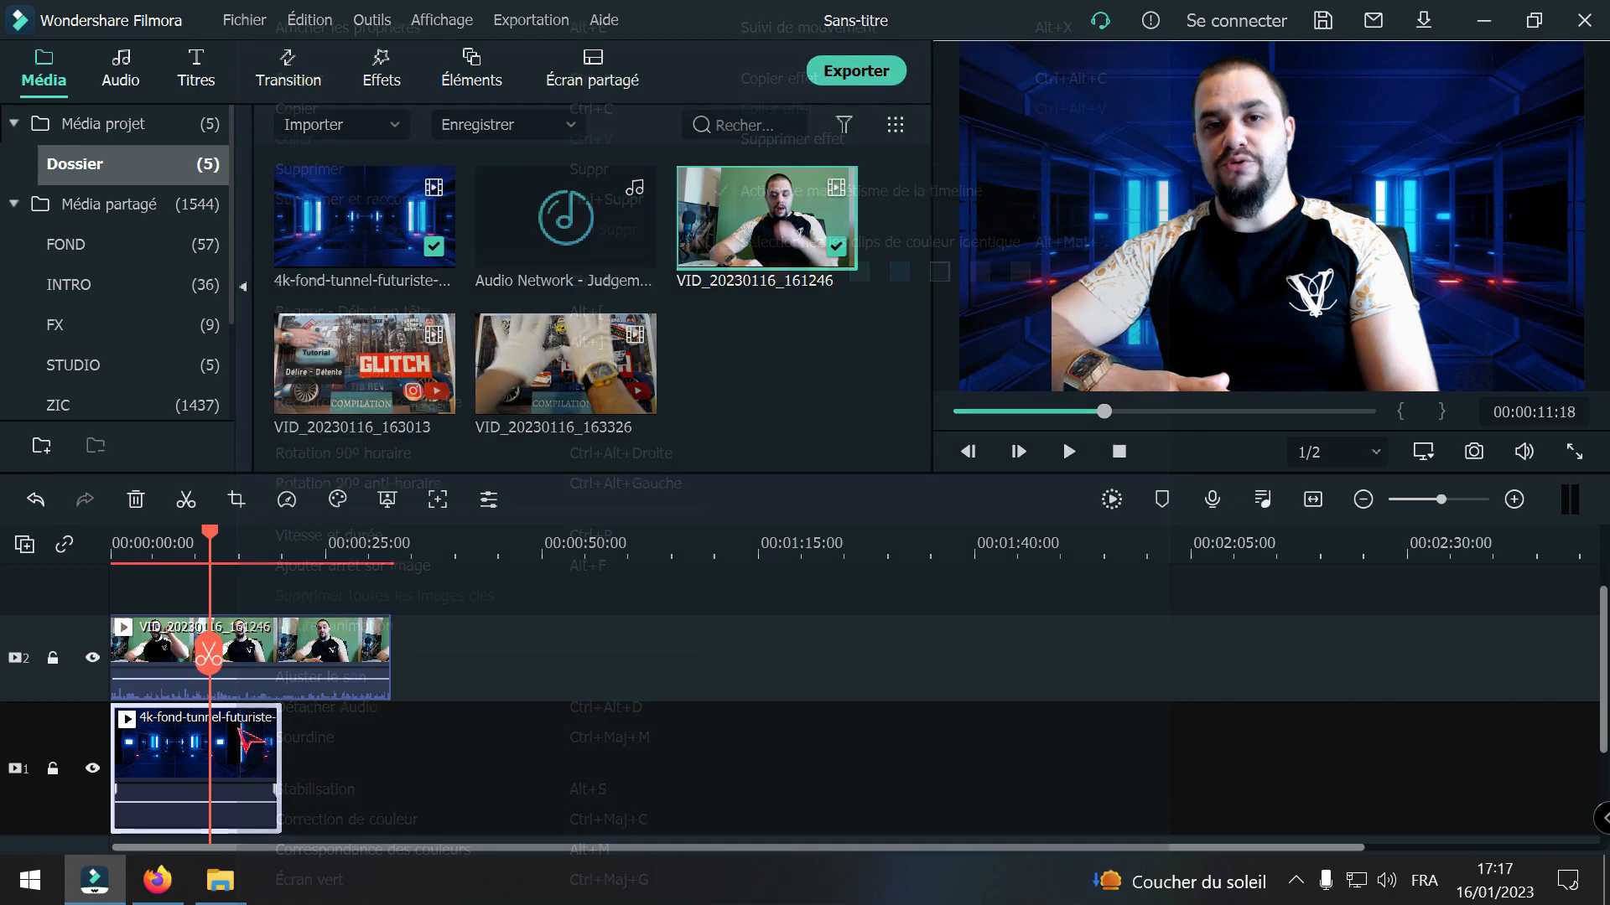
right_click(246, 740)
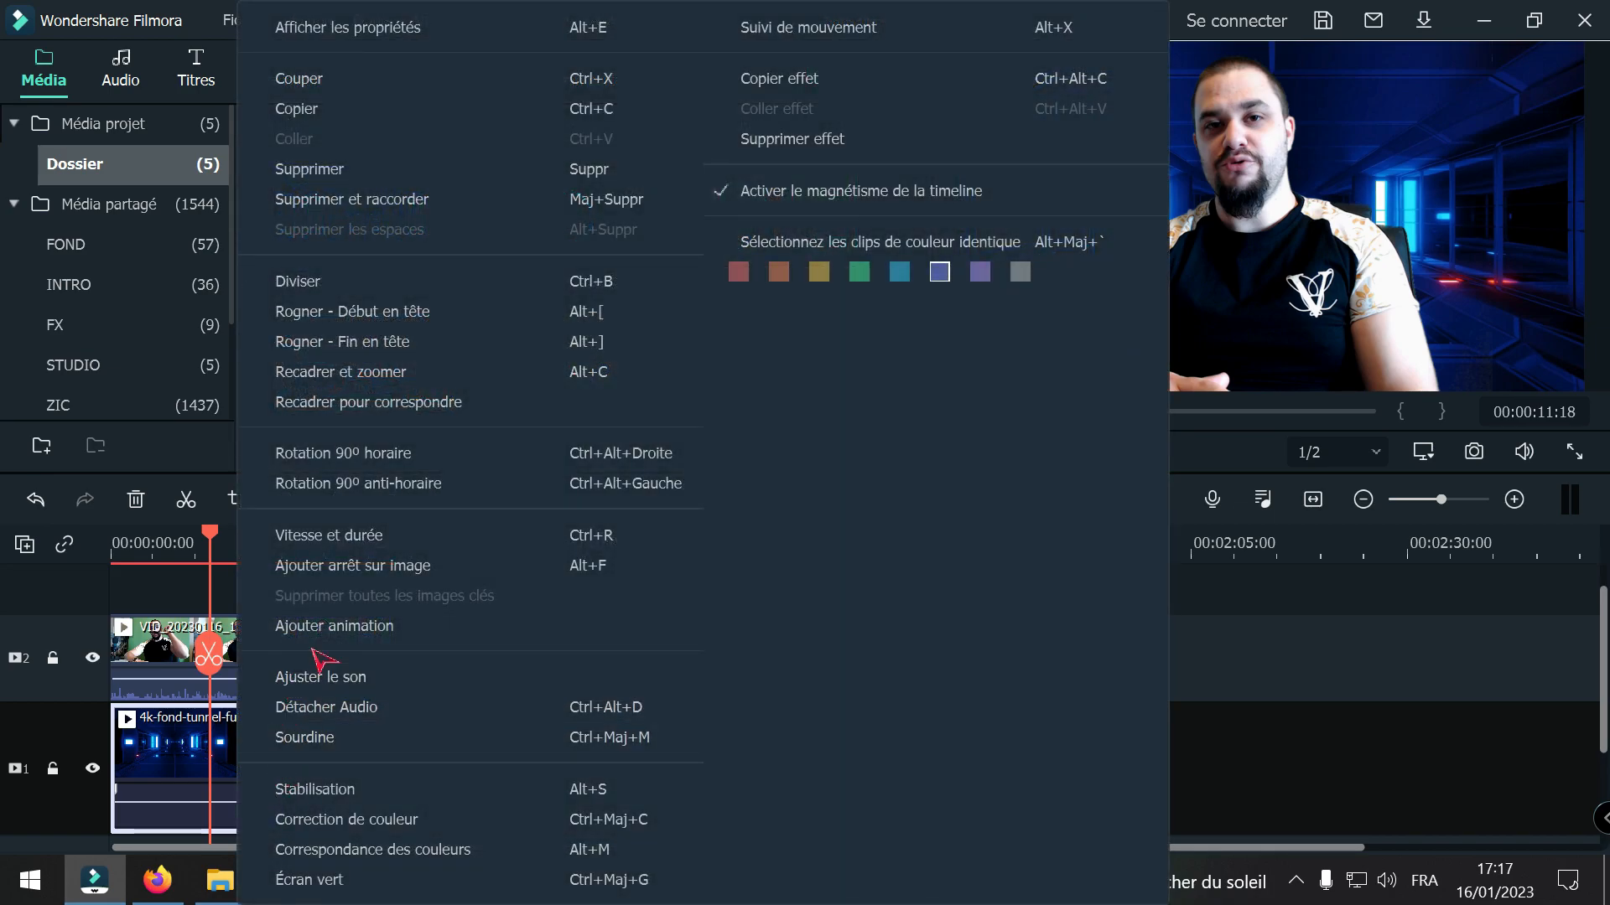
click(374, 546)
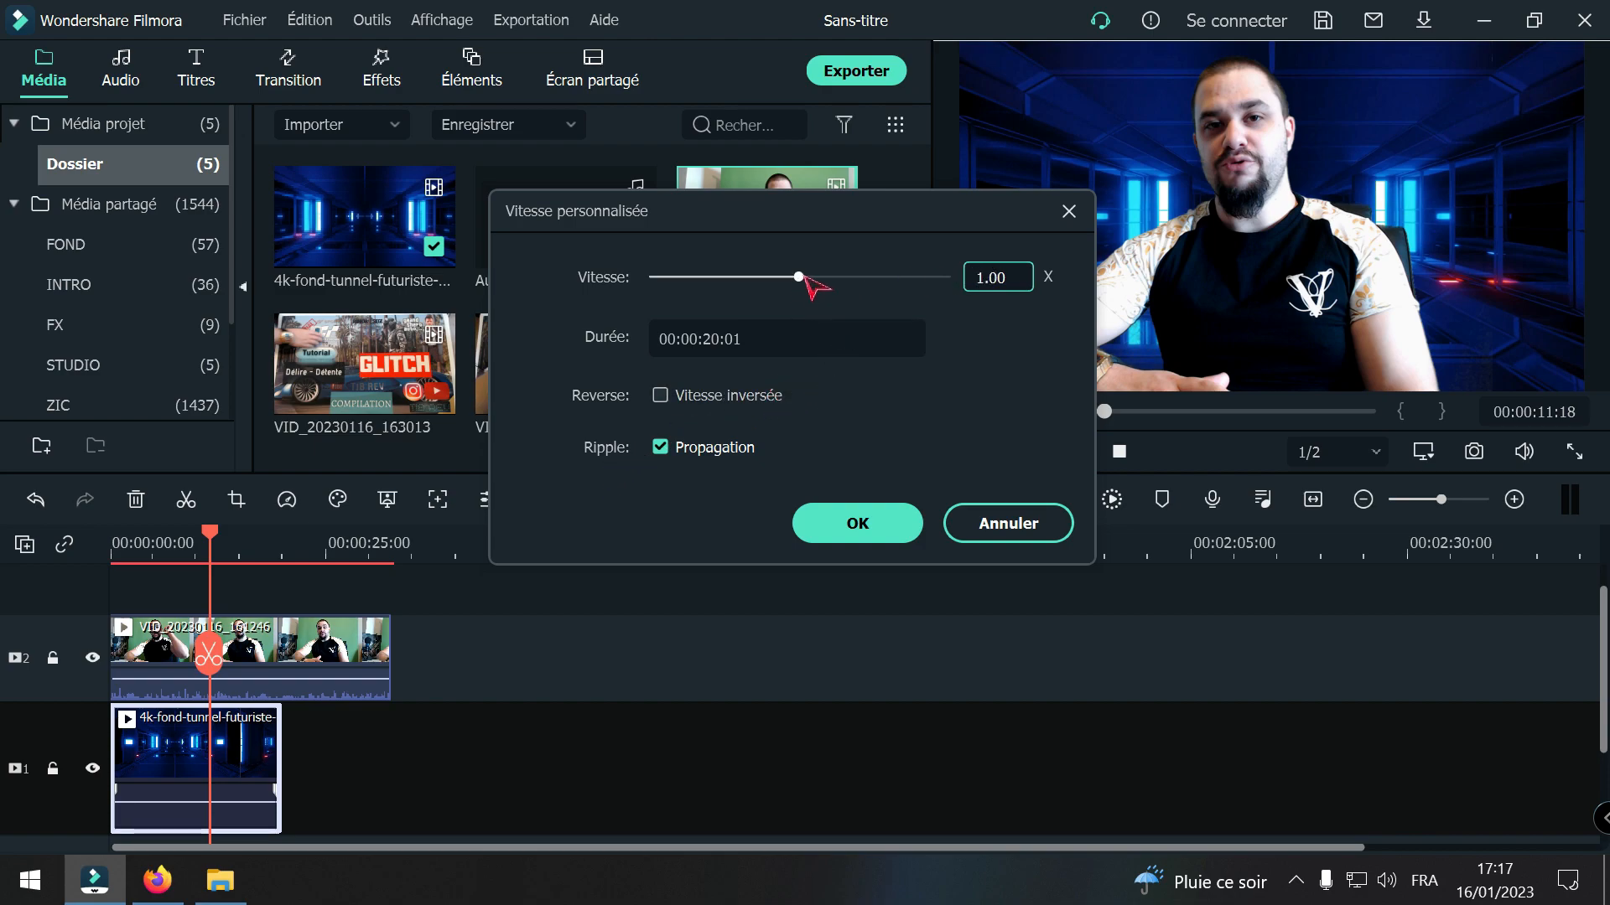
drag(803, 278, 781, 280)
click(846, 523)
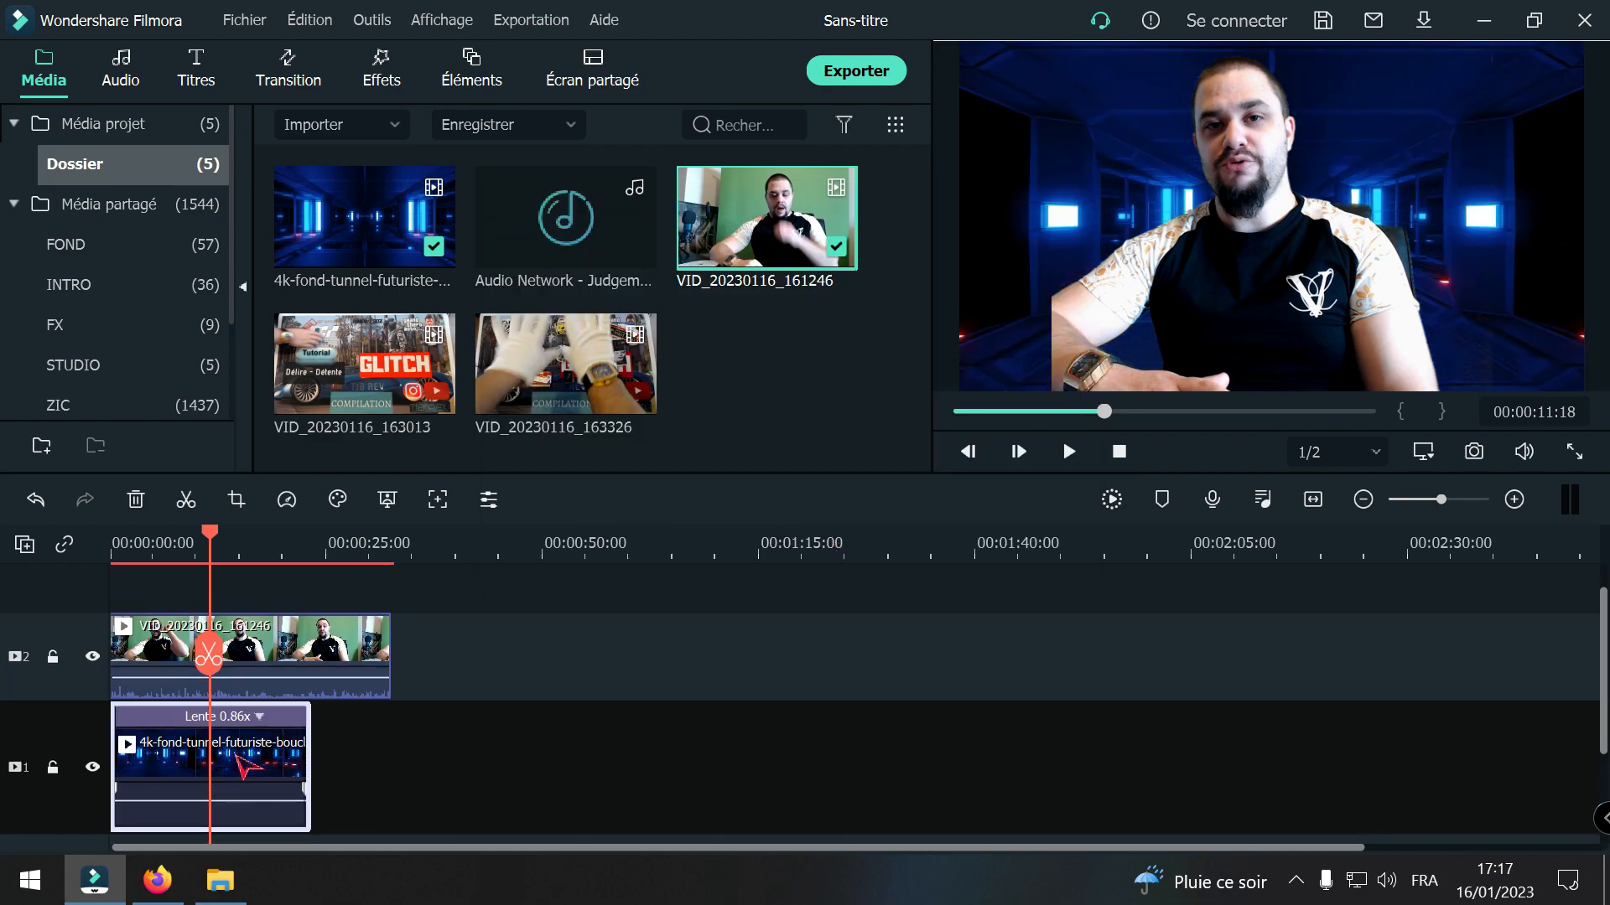
drag(234, 761, 226, 769)
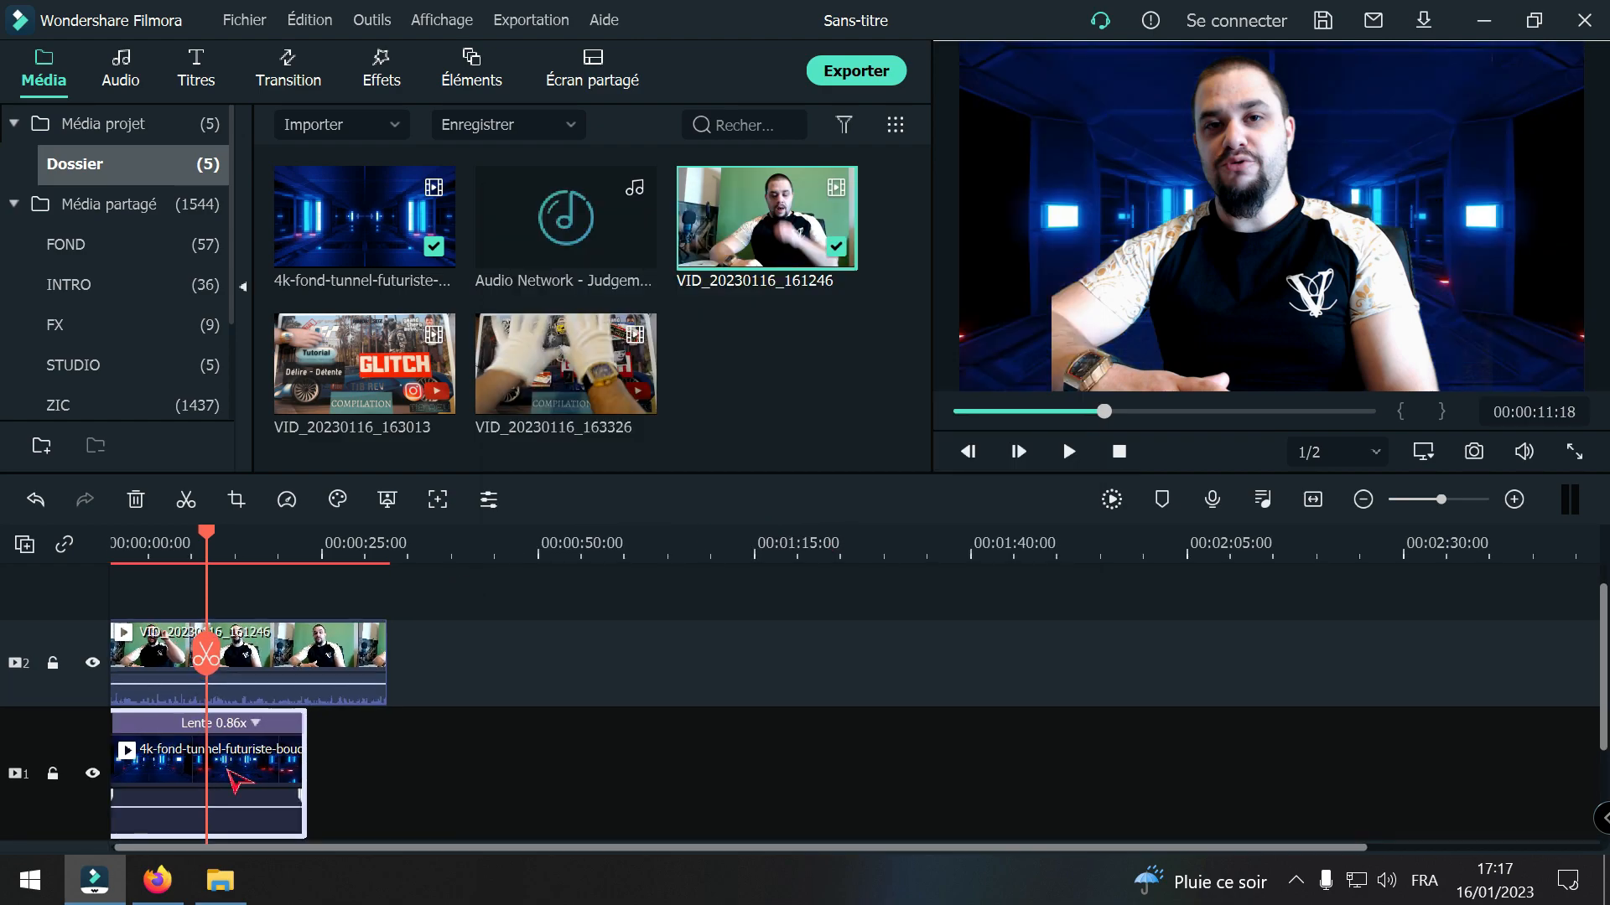
drag(367, 848, 318, 847)
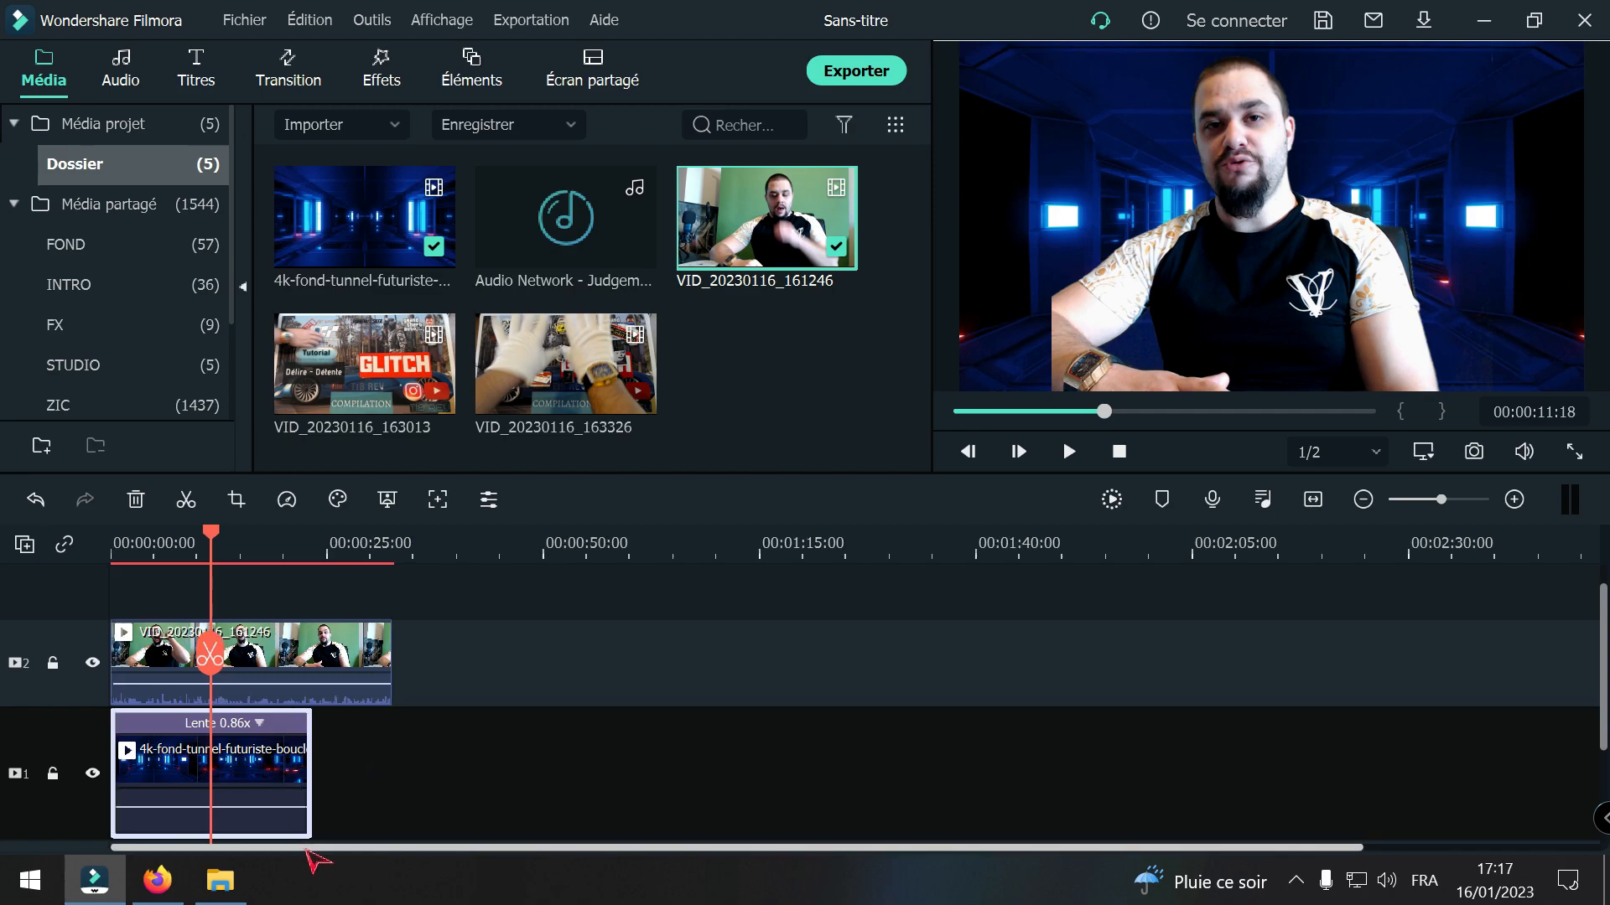
right_click(282, 795)
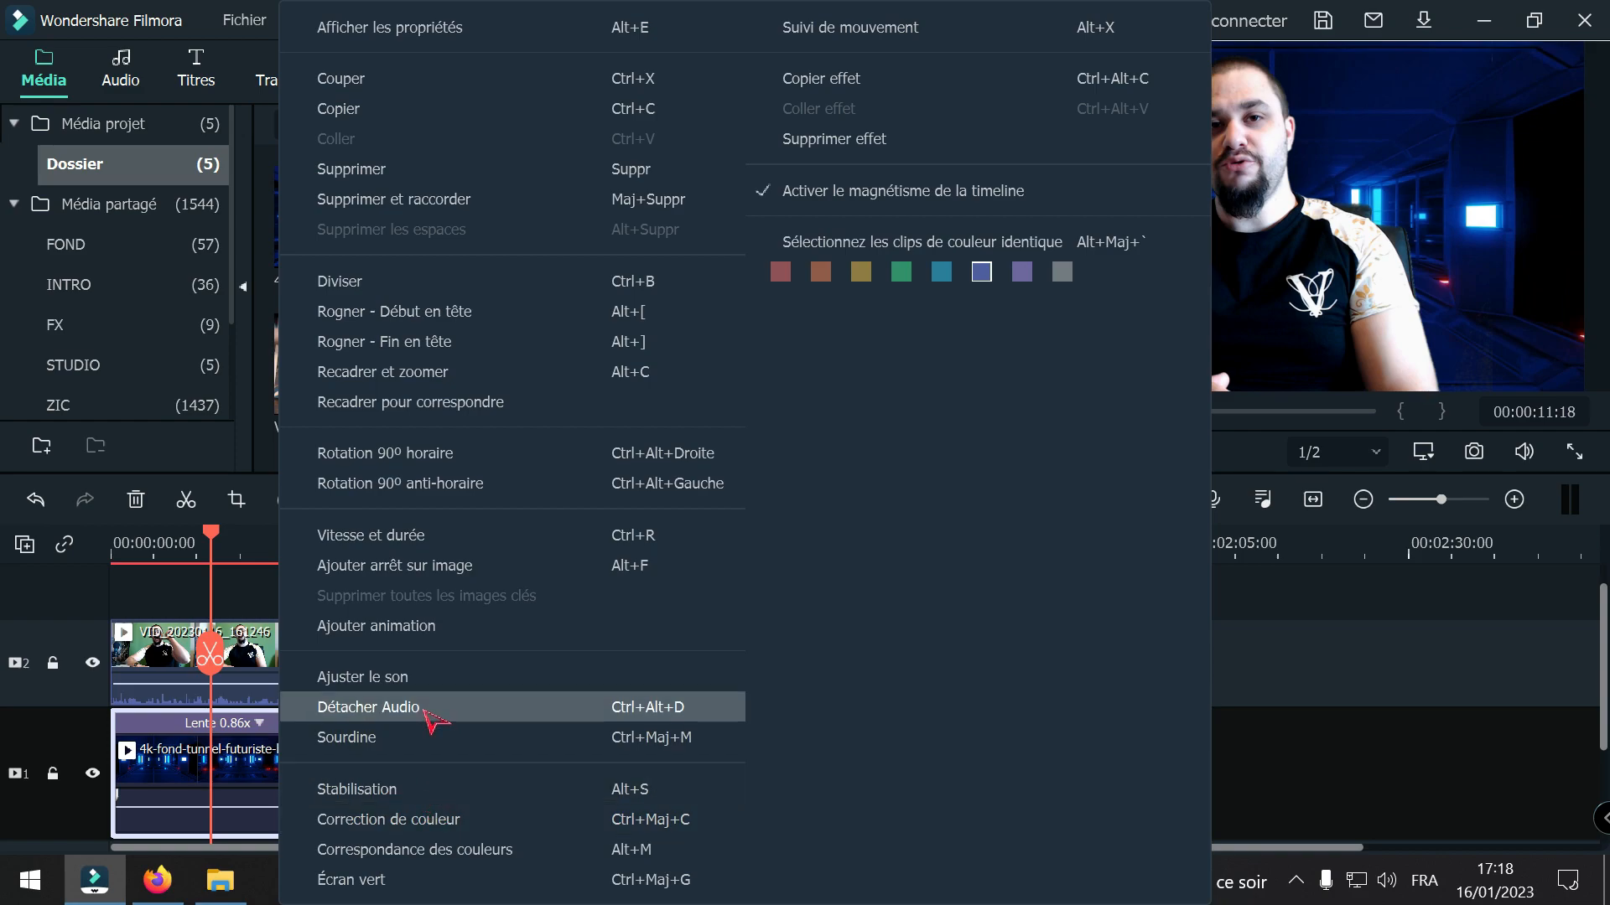
click(405, 679)
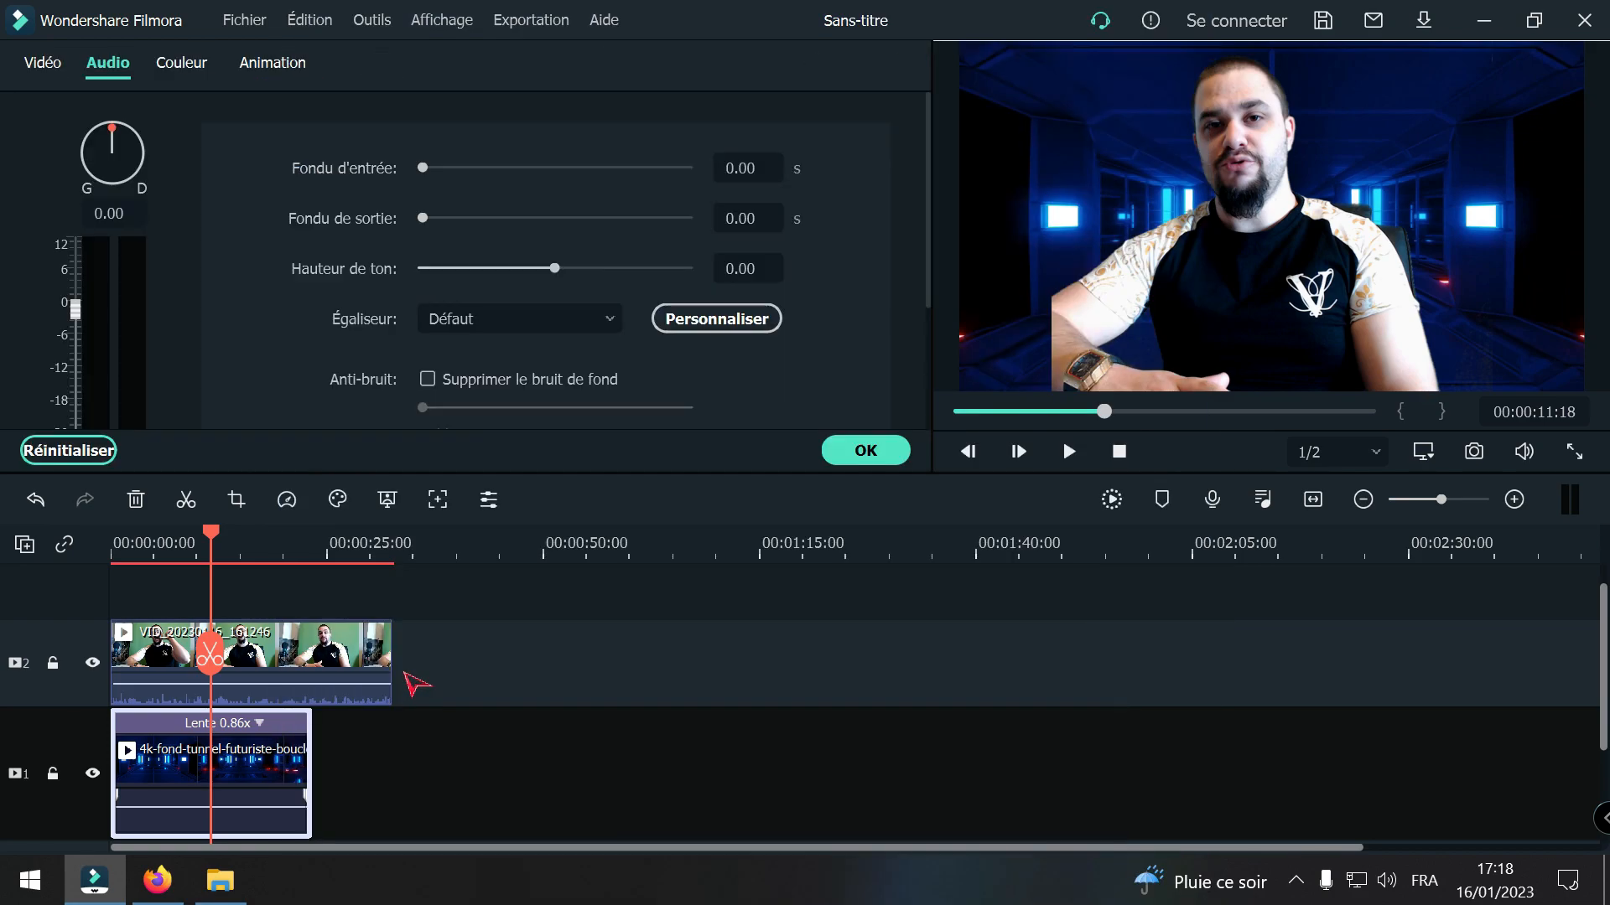
click(863, 453)
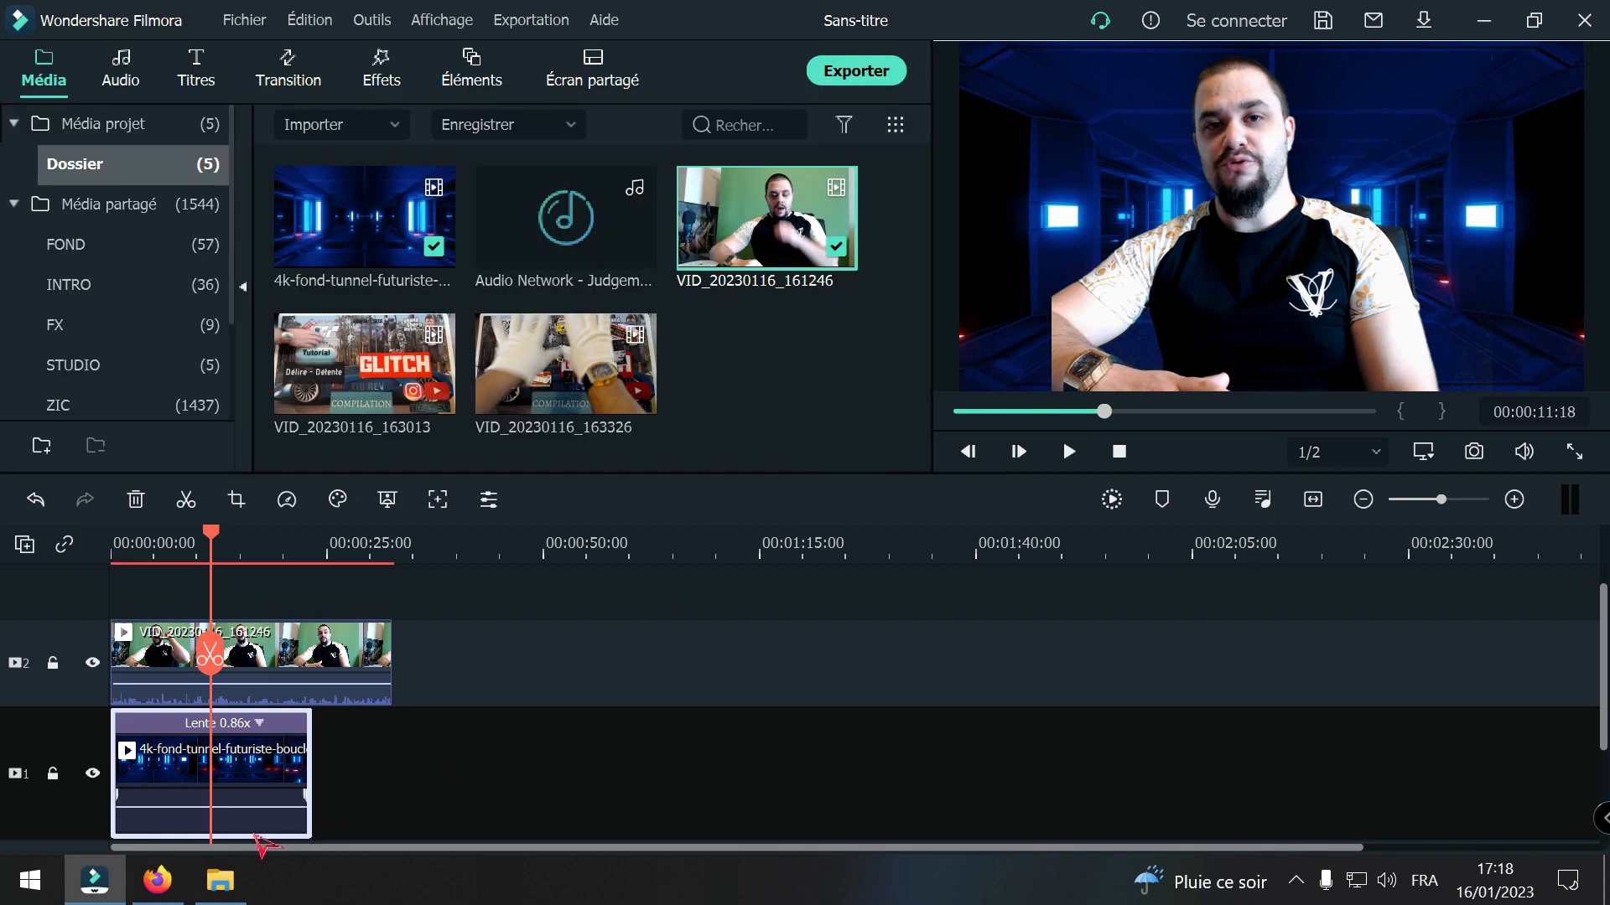
Step: Set the speed of the tunnel background clip on track 1 to 0.56x, for a duration of 00:00:35:22
right_click(254, 777)
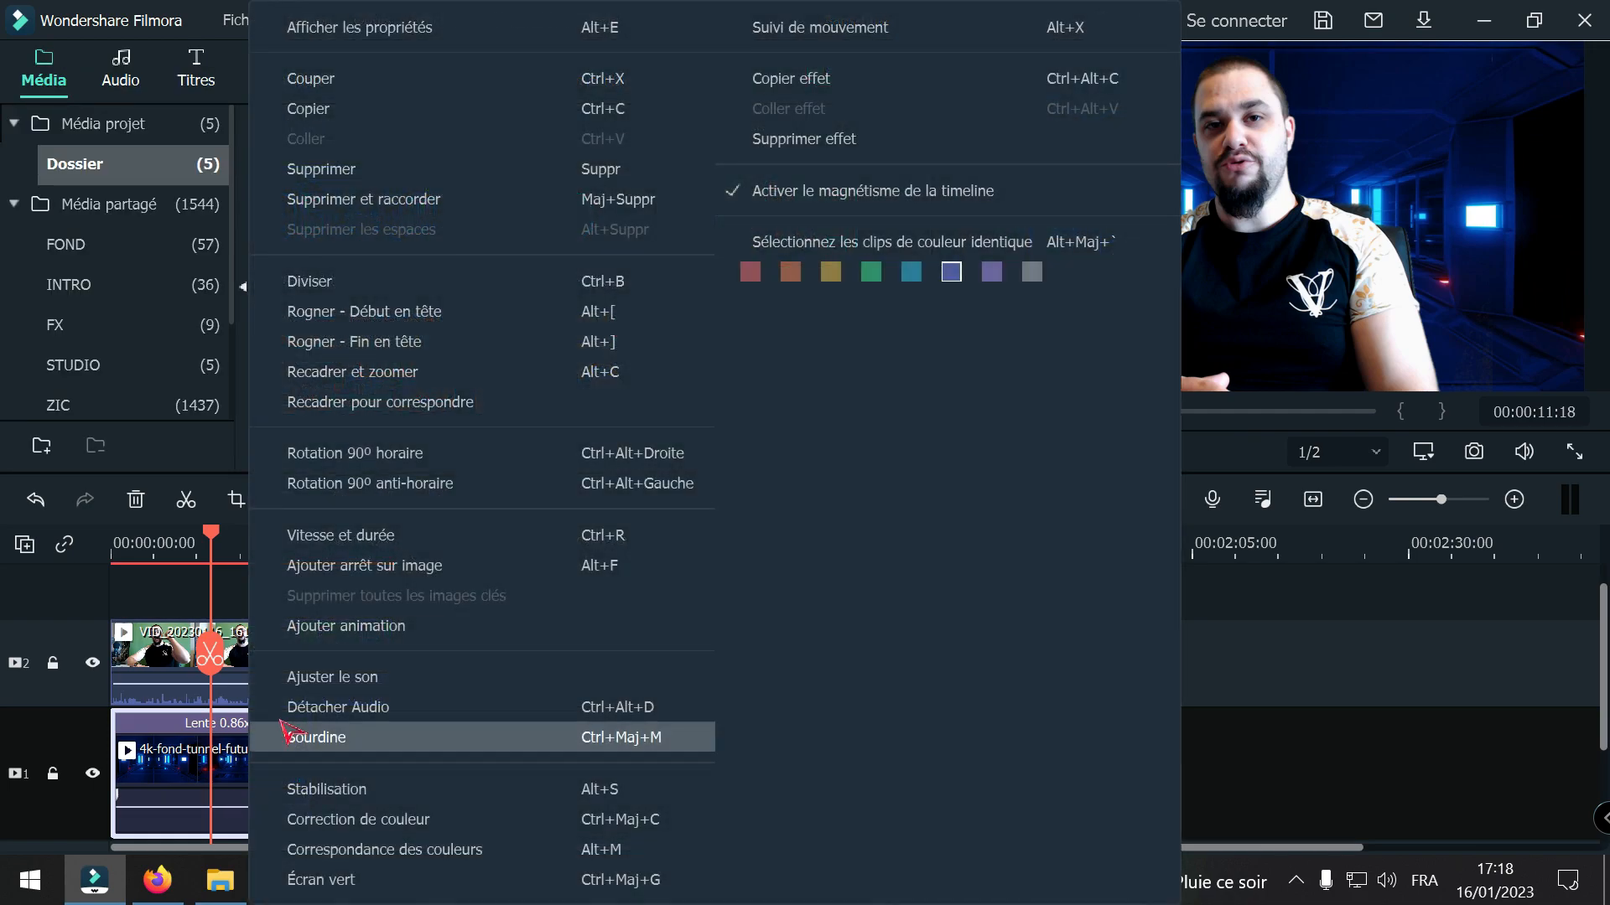
click(379, 537)
drag(779, 280, 739, 280)
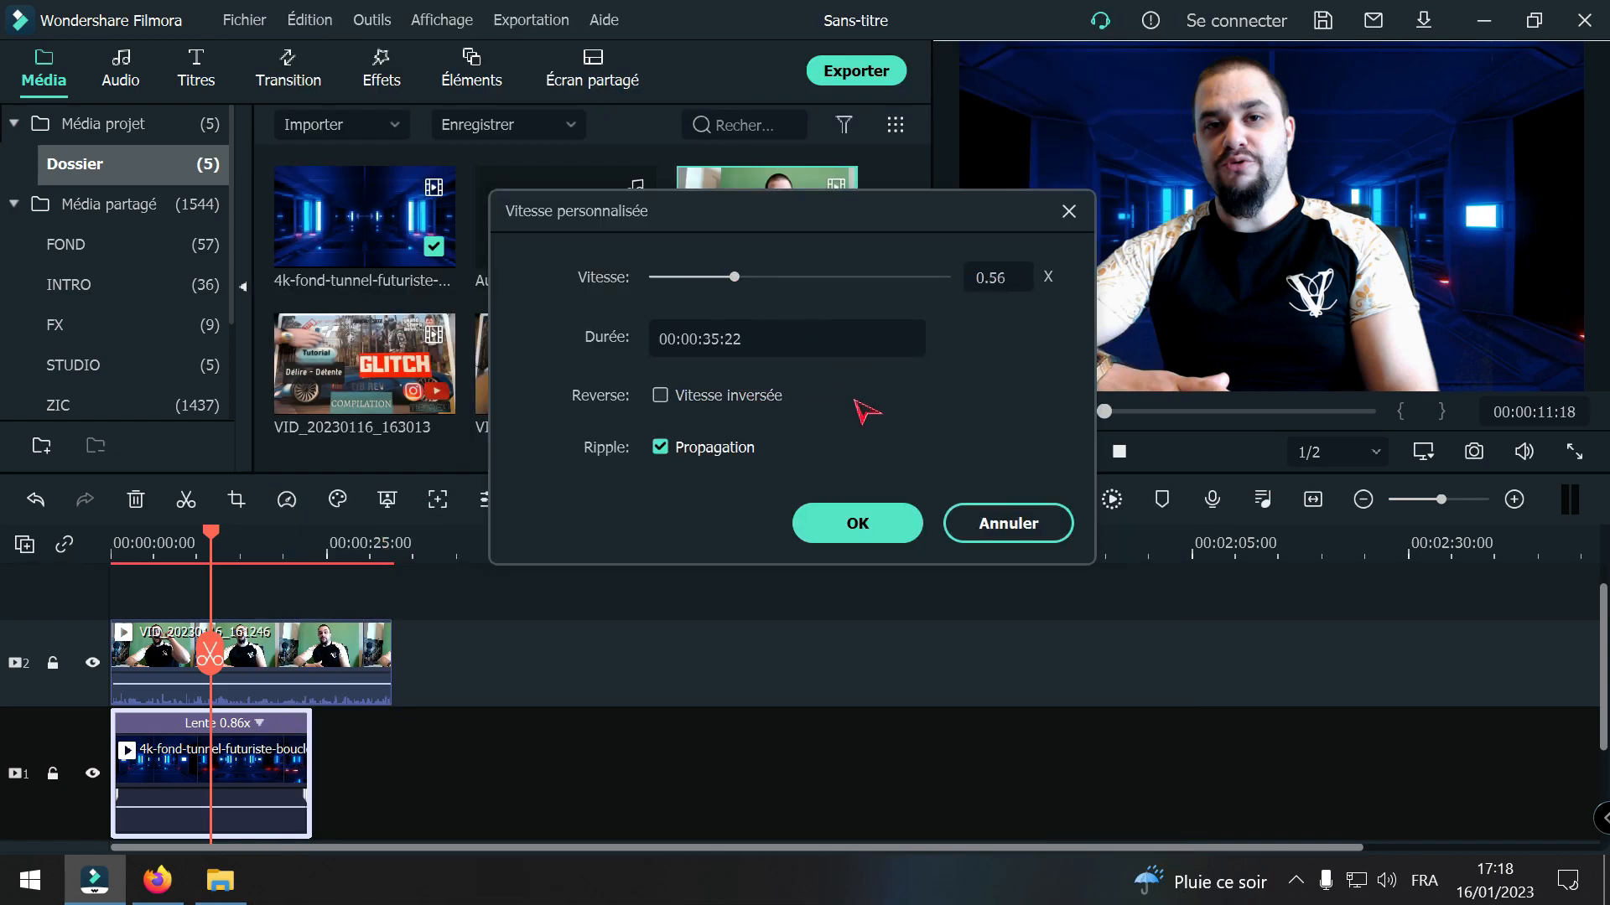
click(851, 520)
Step: Split the tunnel background clip at 00:00:32:20, where the presenter clip above it ends, and delete the excess part
click(255, 653)
drag(264, 653, 390, 712)
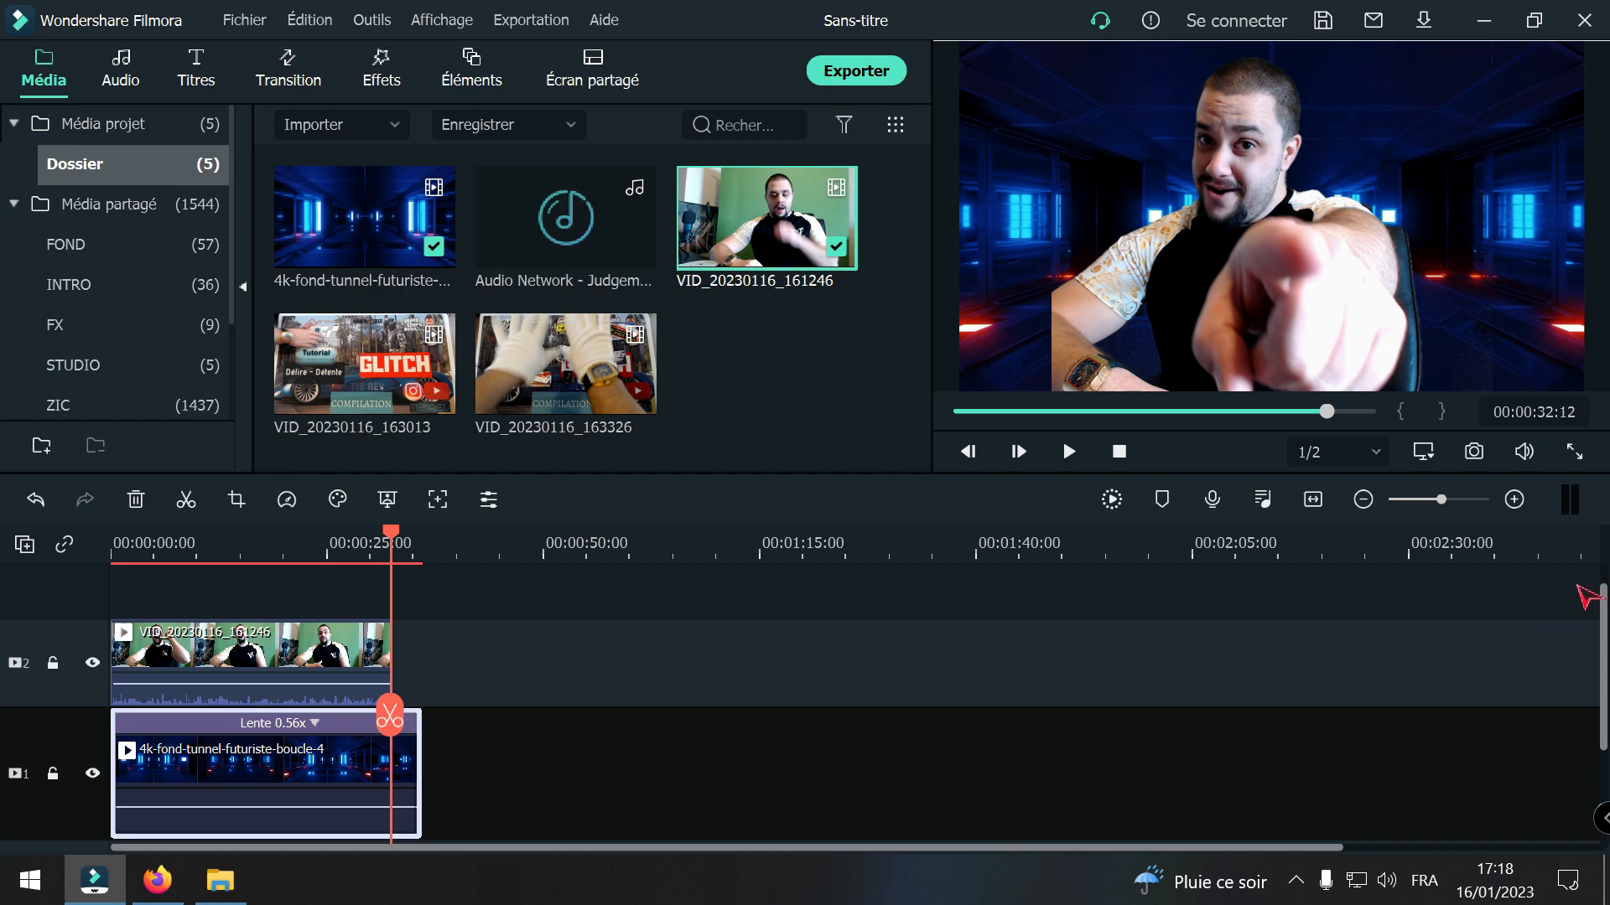
click(1514, 500)
click(1514, 501)
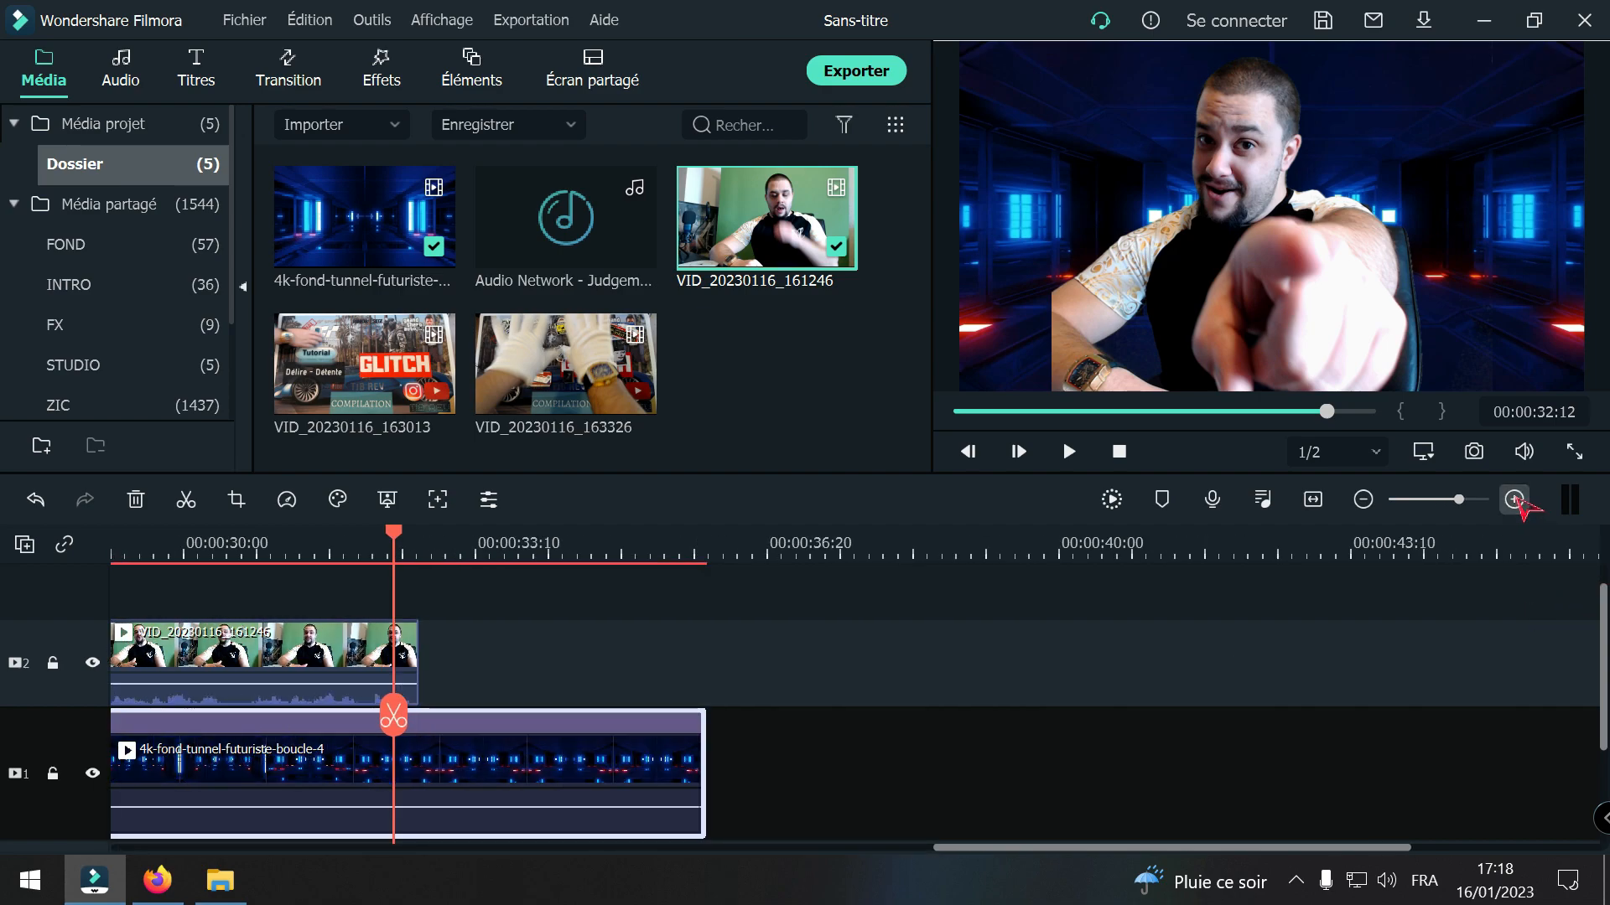
click(1019, 451)
click(1018, 451)
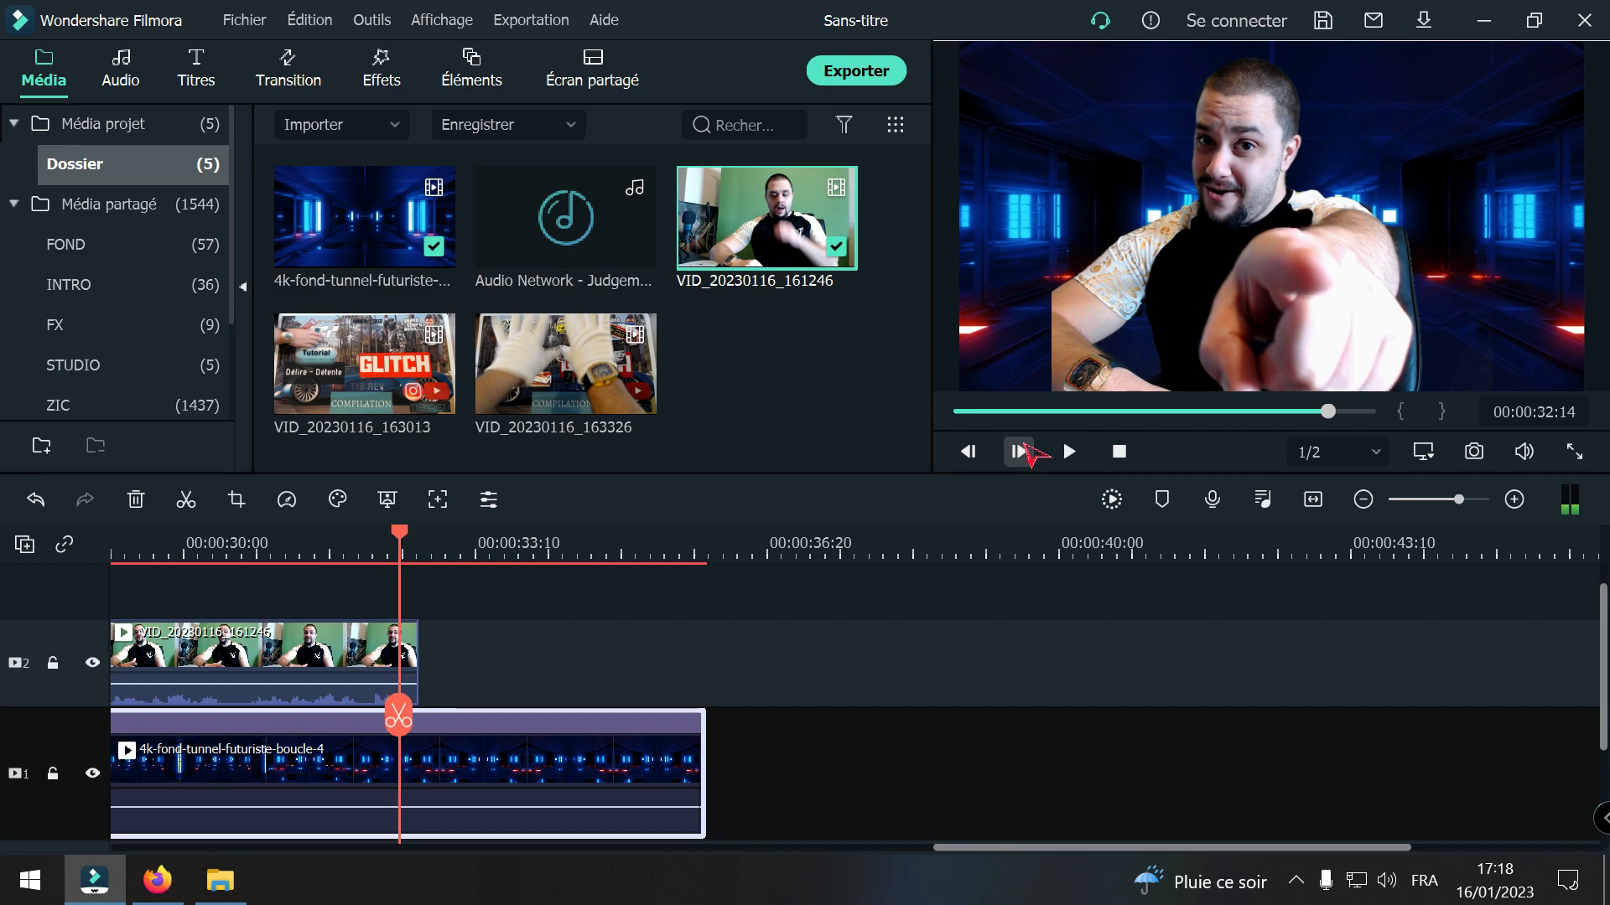
click(1019, 451)
click(1018, 451)
click(1018, 451)
click(1019, 451)
click(1019, 451)
click(1019, 451)
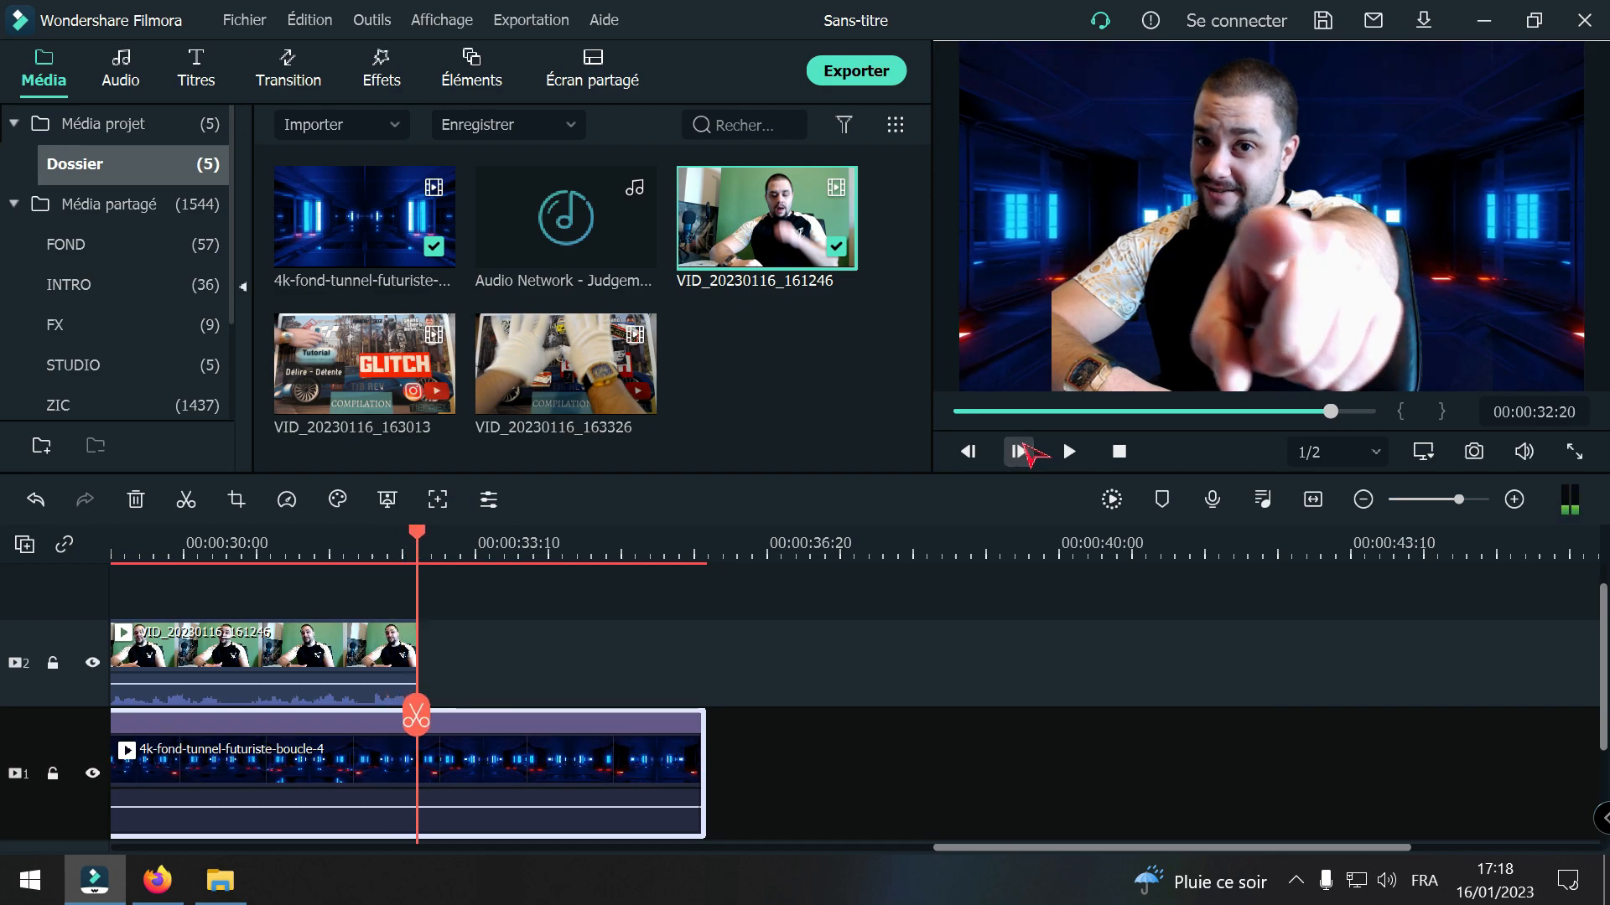
click(427, 726)
click(135, 500)
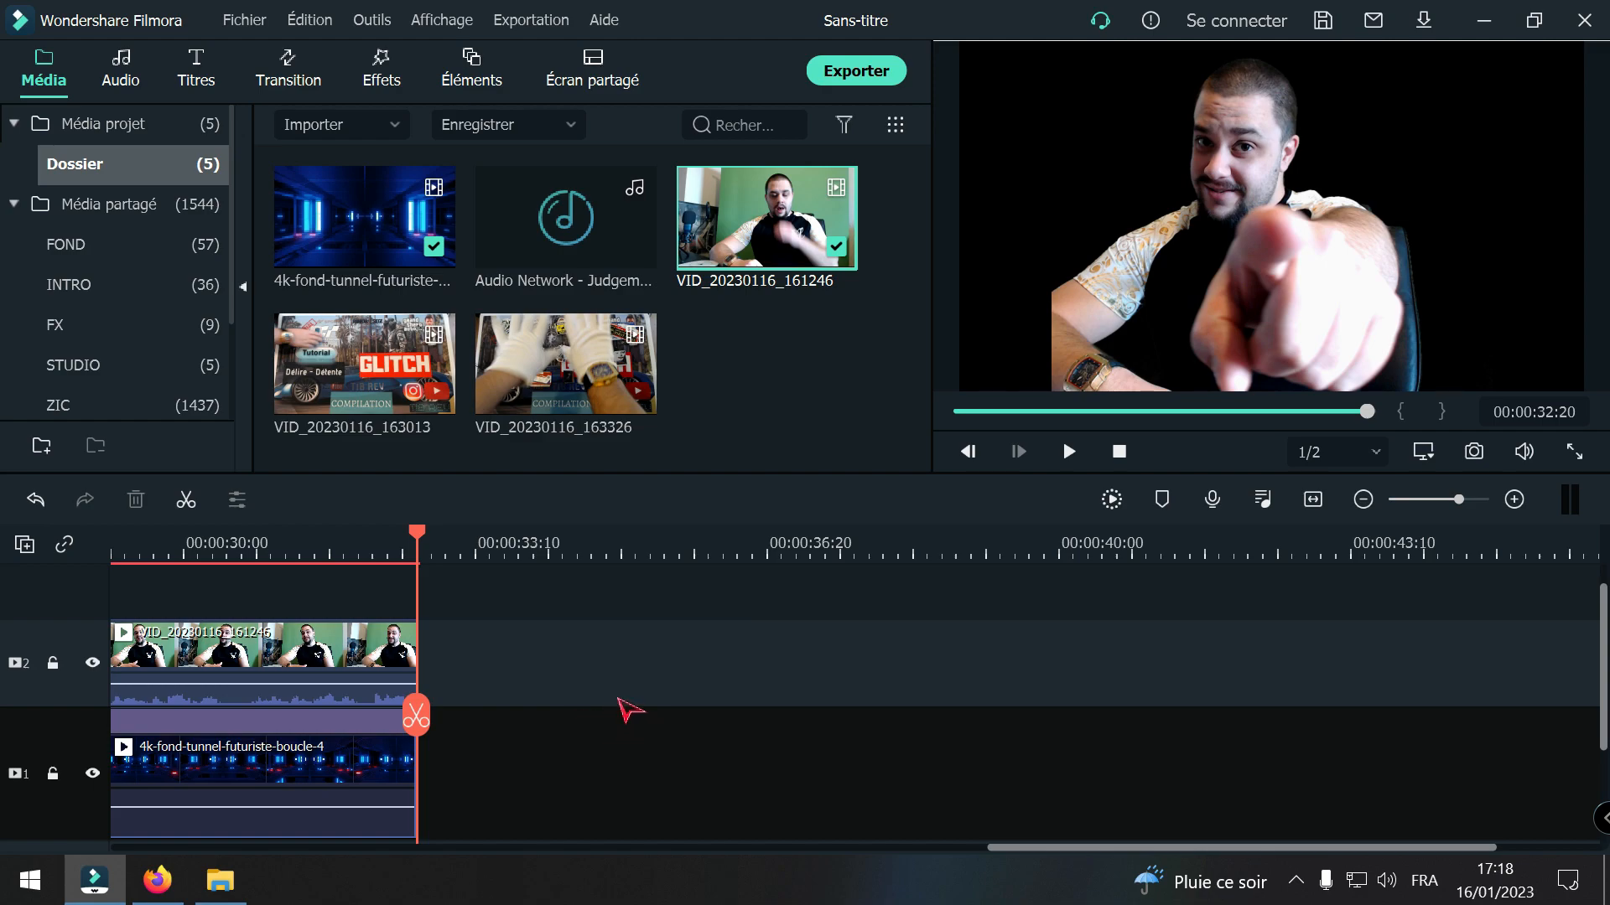
Step: Play back the presenter clip over the slowed tunnel background to check the result
drag(415, 714, 4, 704)
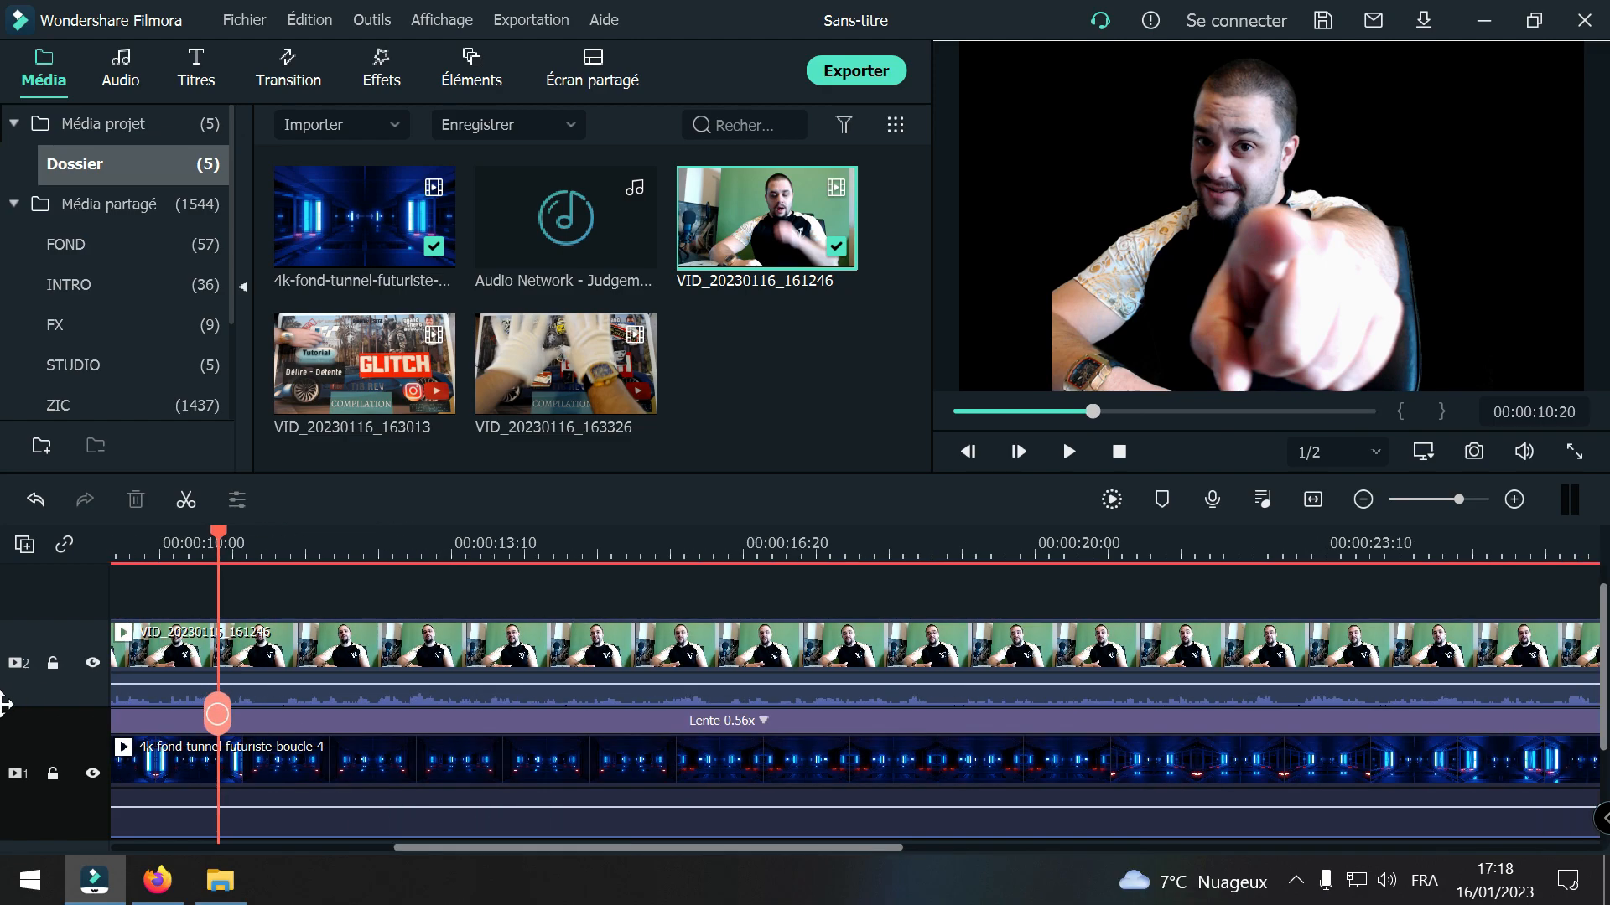
click(1364, 499)
key(space)
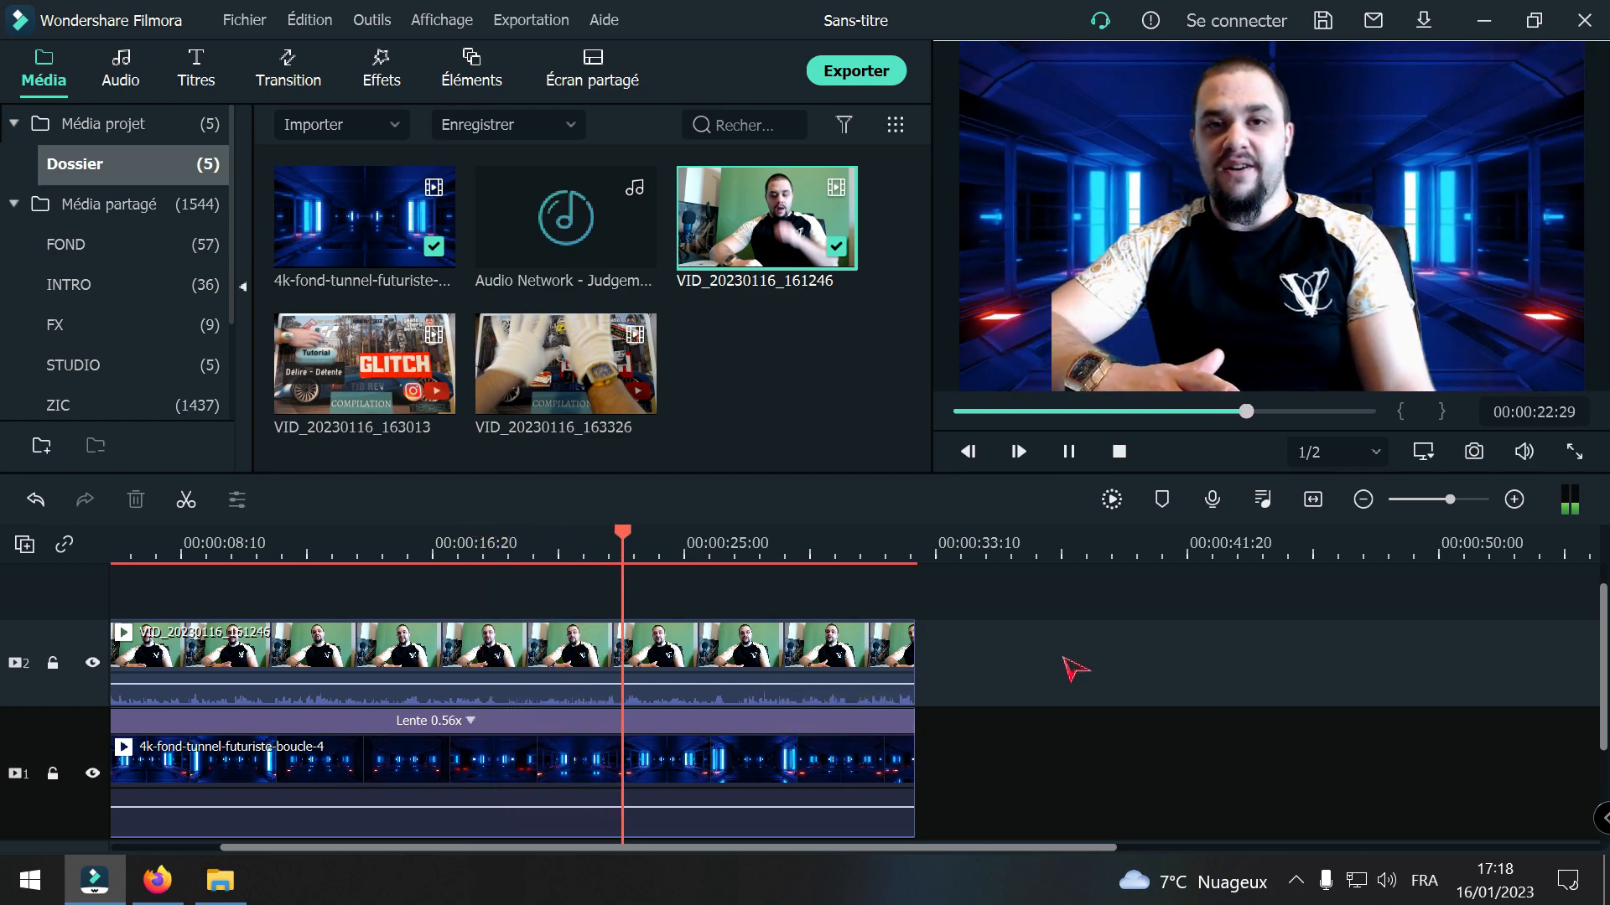
click(1363, 499)
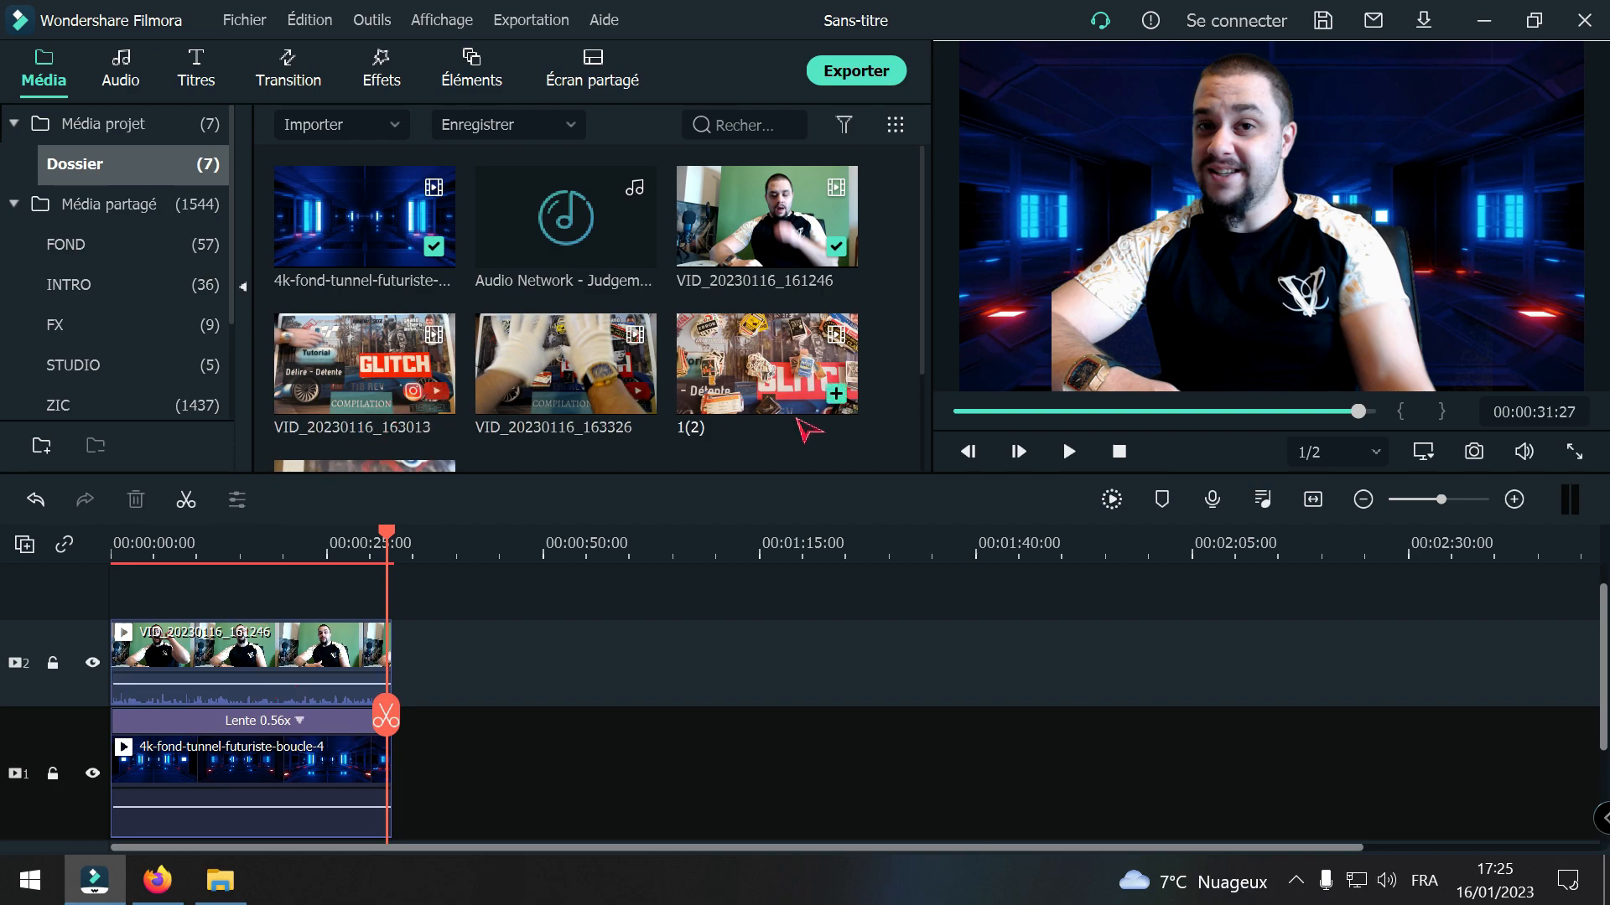
Step: Add the VID_20230116_163013 clip to track 1 directly after the tunnel background clip
scroll(737, 403, down, 2)
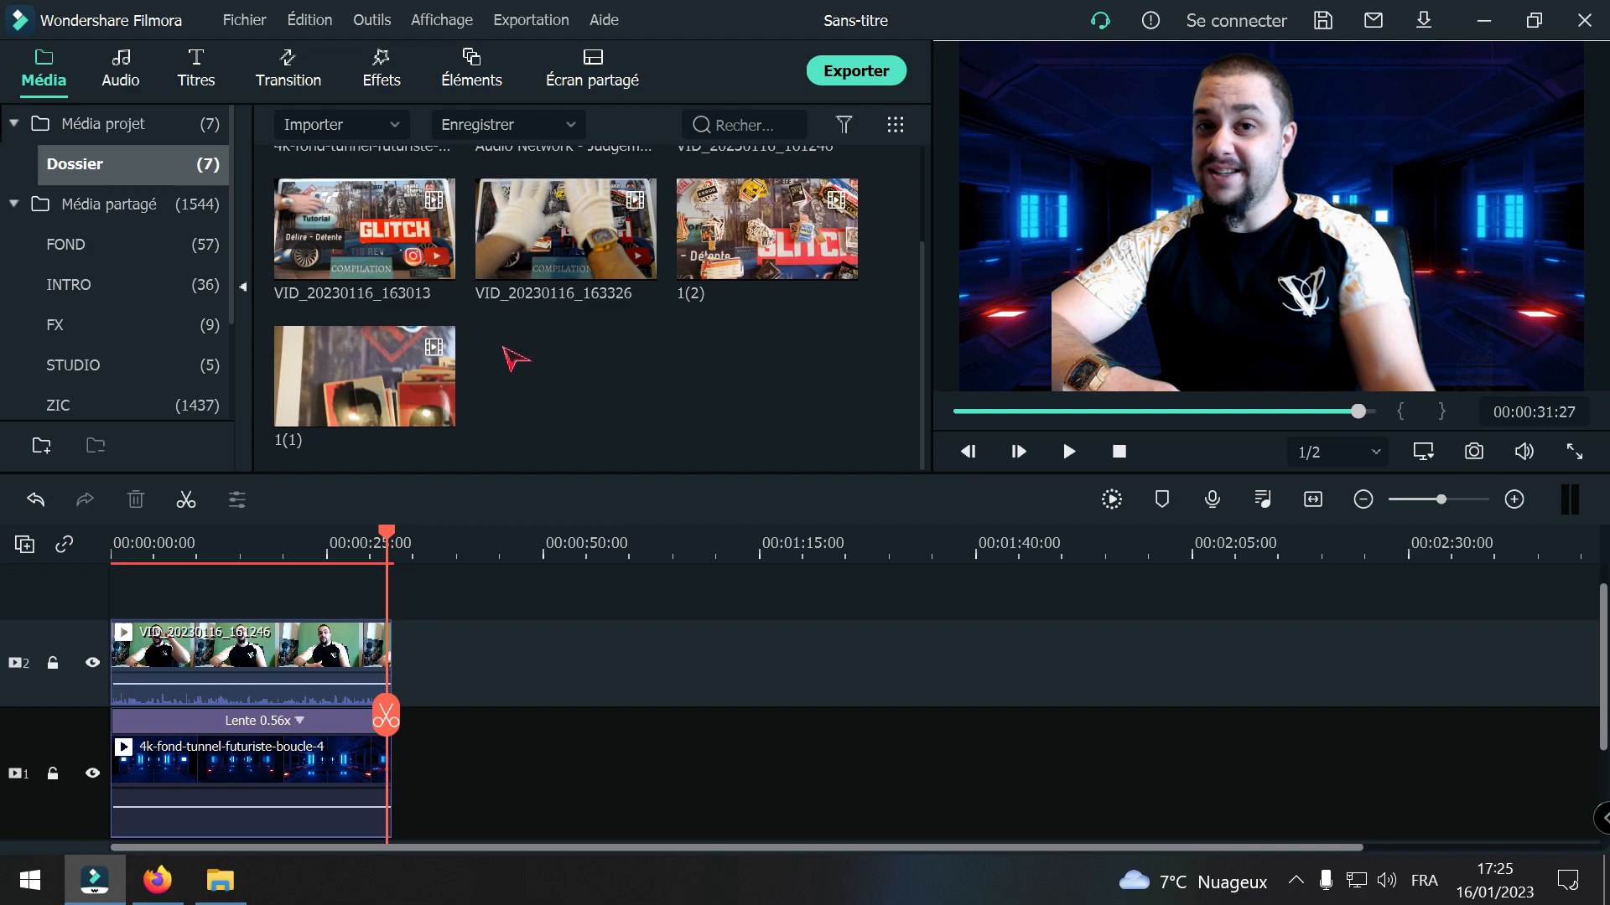
click(362, 248)
drag(365, 239, 392, 773)
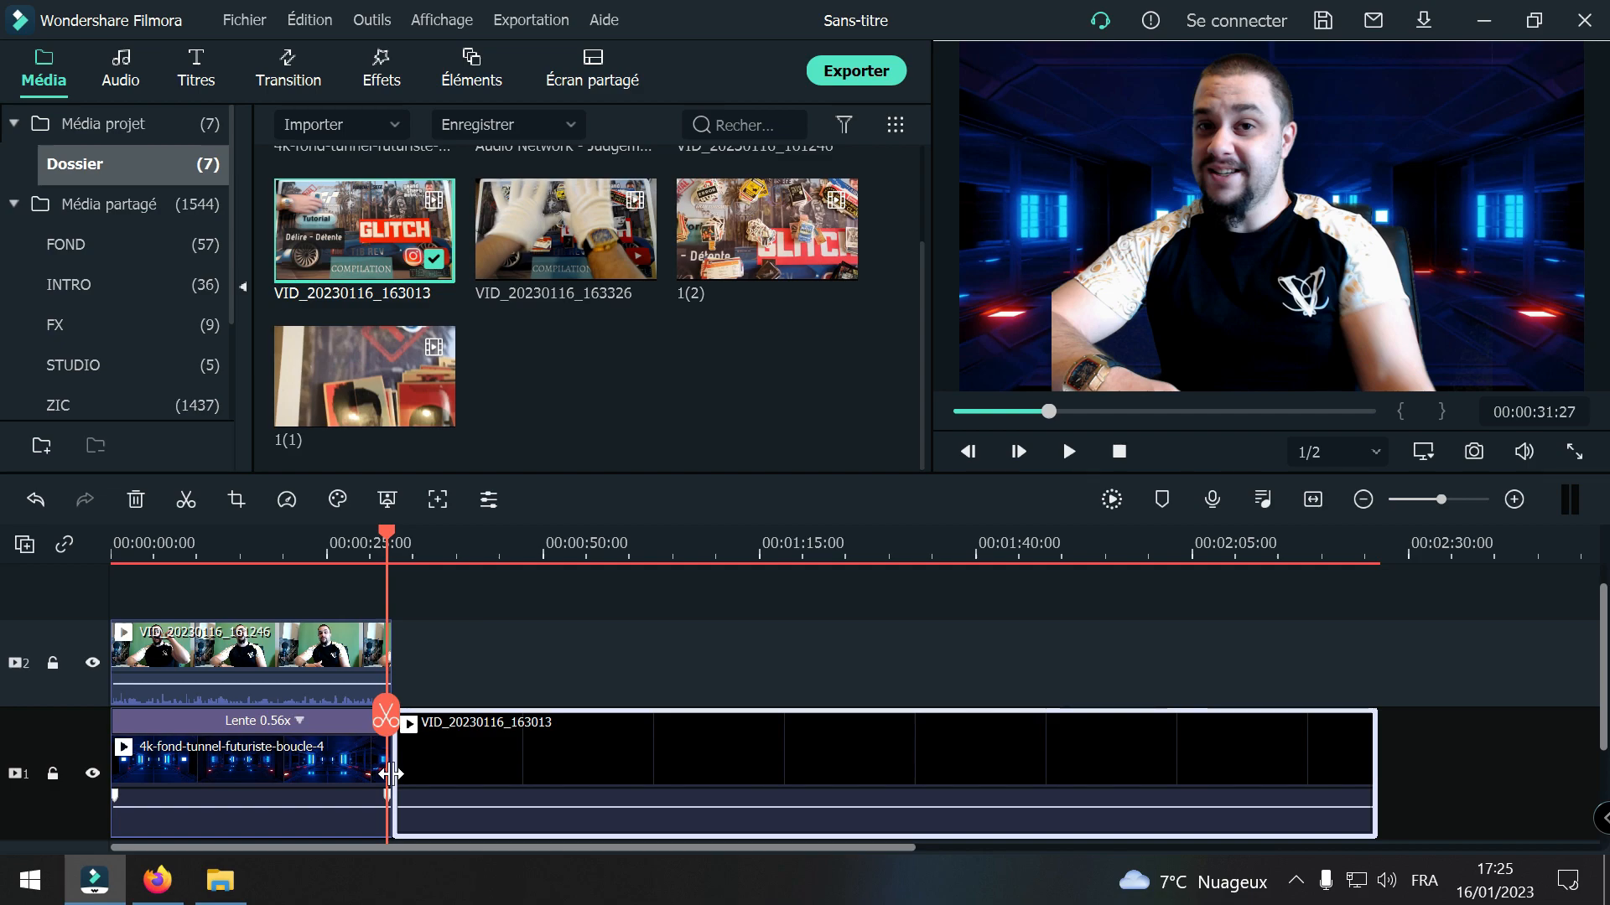
click(520, 640)
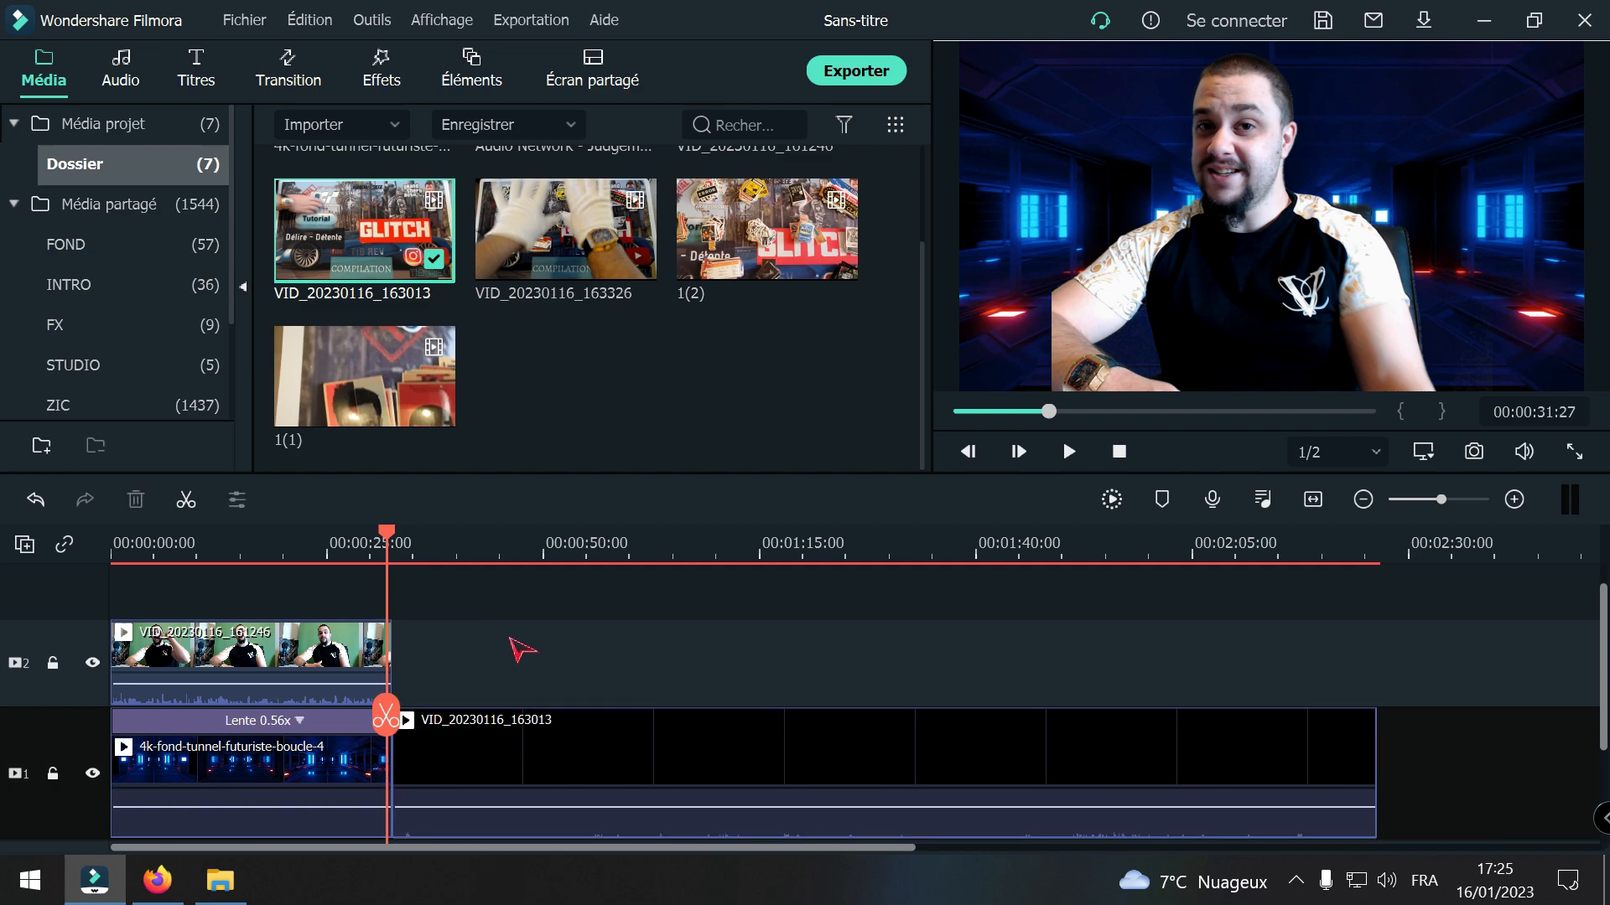
Step: Split the VID_20230116_163013 clip at 00:00:40:07 and delete its opening part, leaving no gap after the background clip
drag(386, 714, 454, 704)
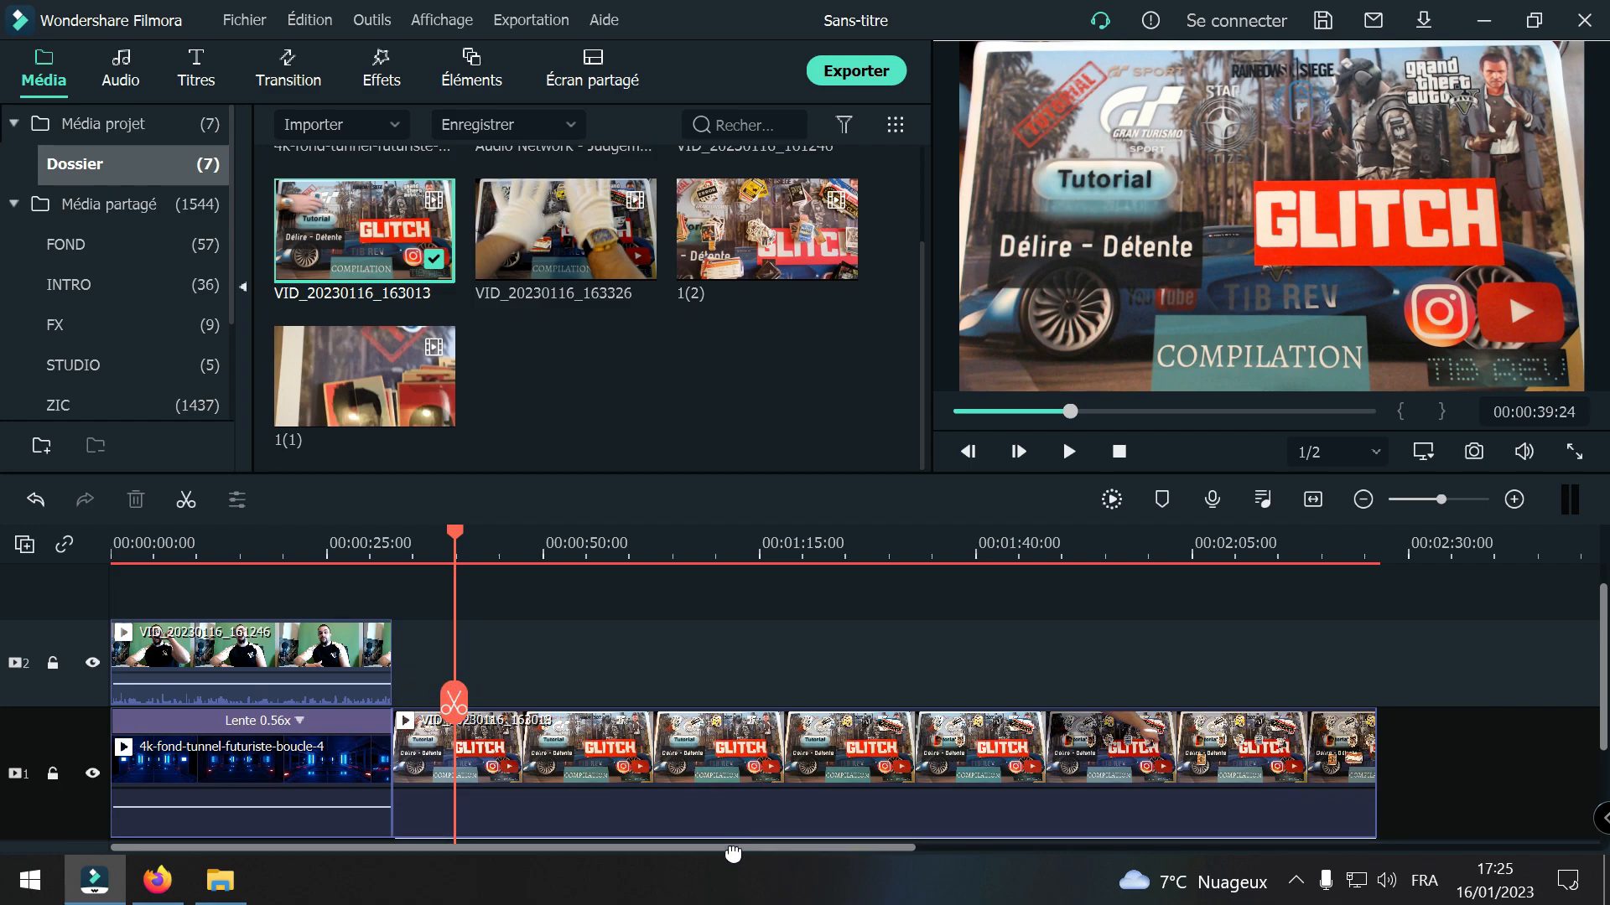
mouse_move(455, 701)
mouse_down()
mouse_move(490, 698)
mouse_move(428, 719)
mouse_move(462, 730)
mouse_up()
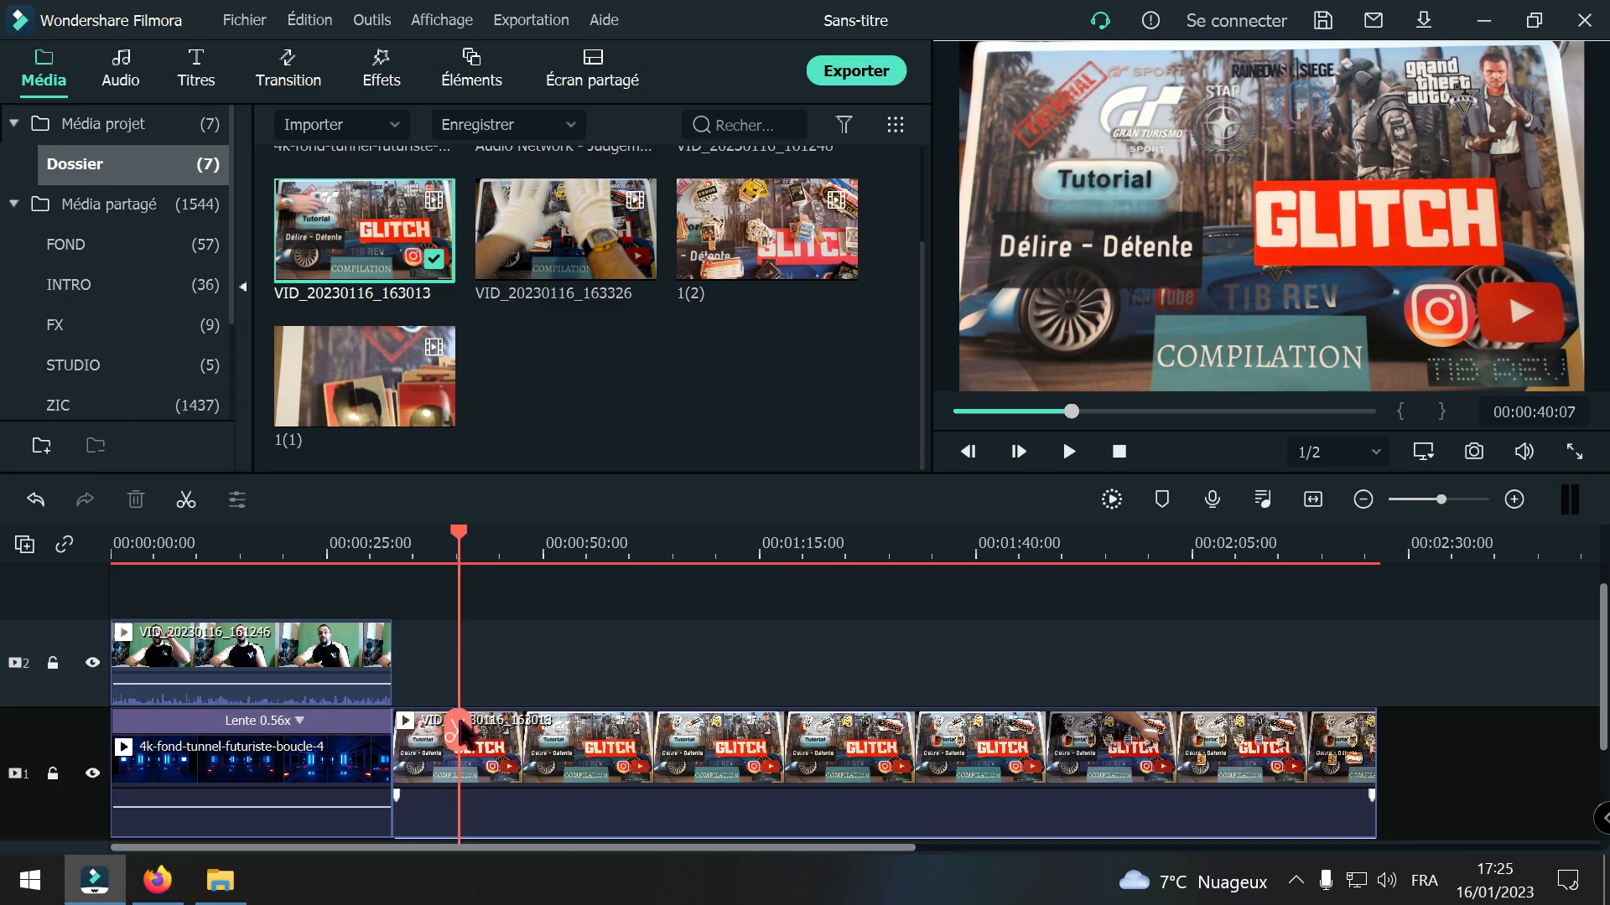
click(453, 738)
click(424, 759)
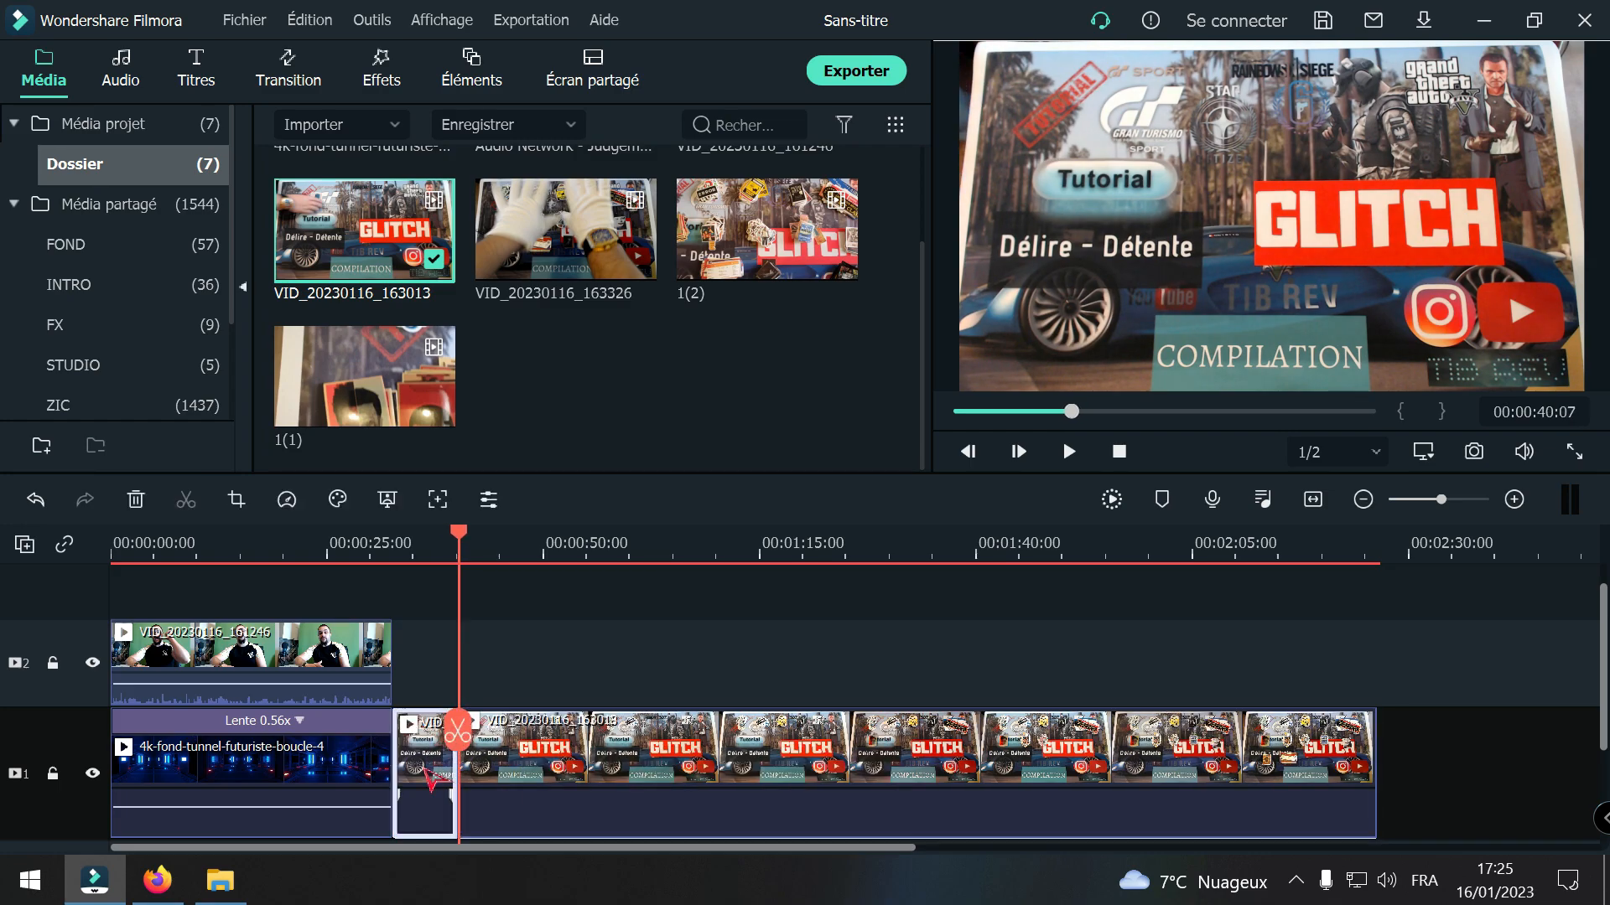
click(148, 503)
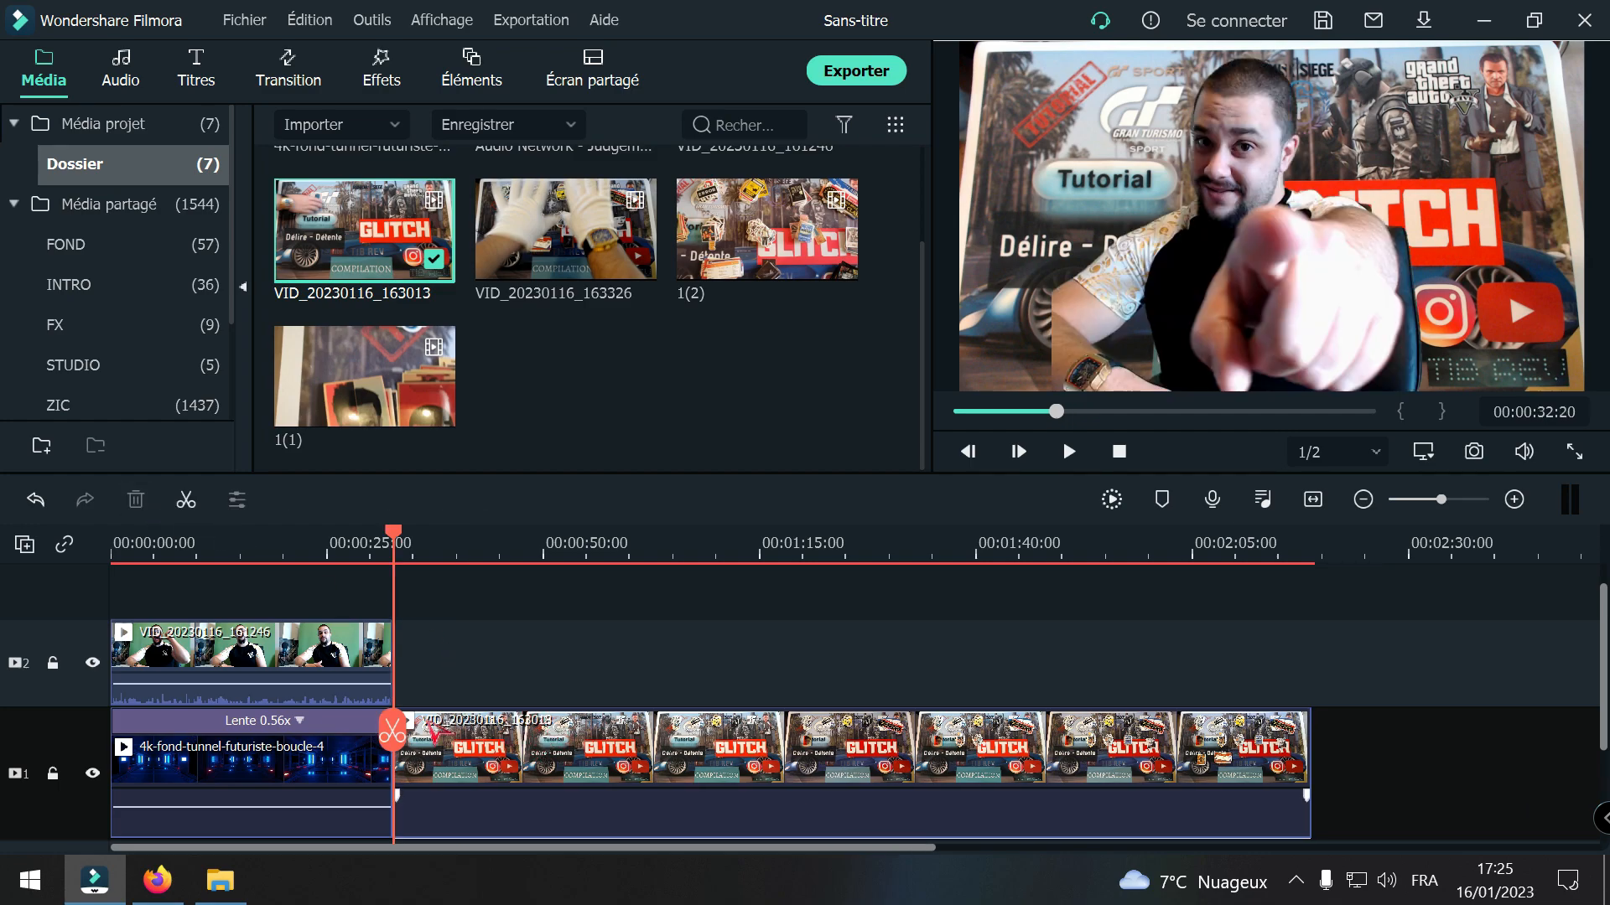
Step: Set the tunnel background clip's speed to 0.51x so it extends past the end of the presenter clip
drag(389, 735, 387, 747)
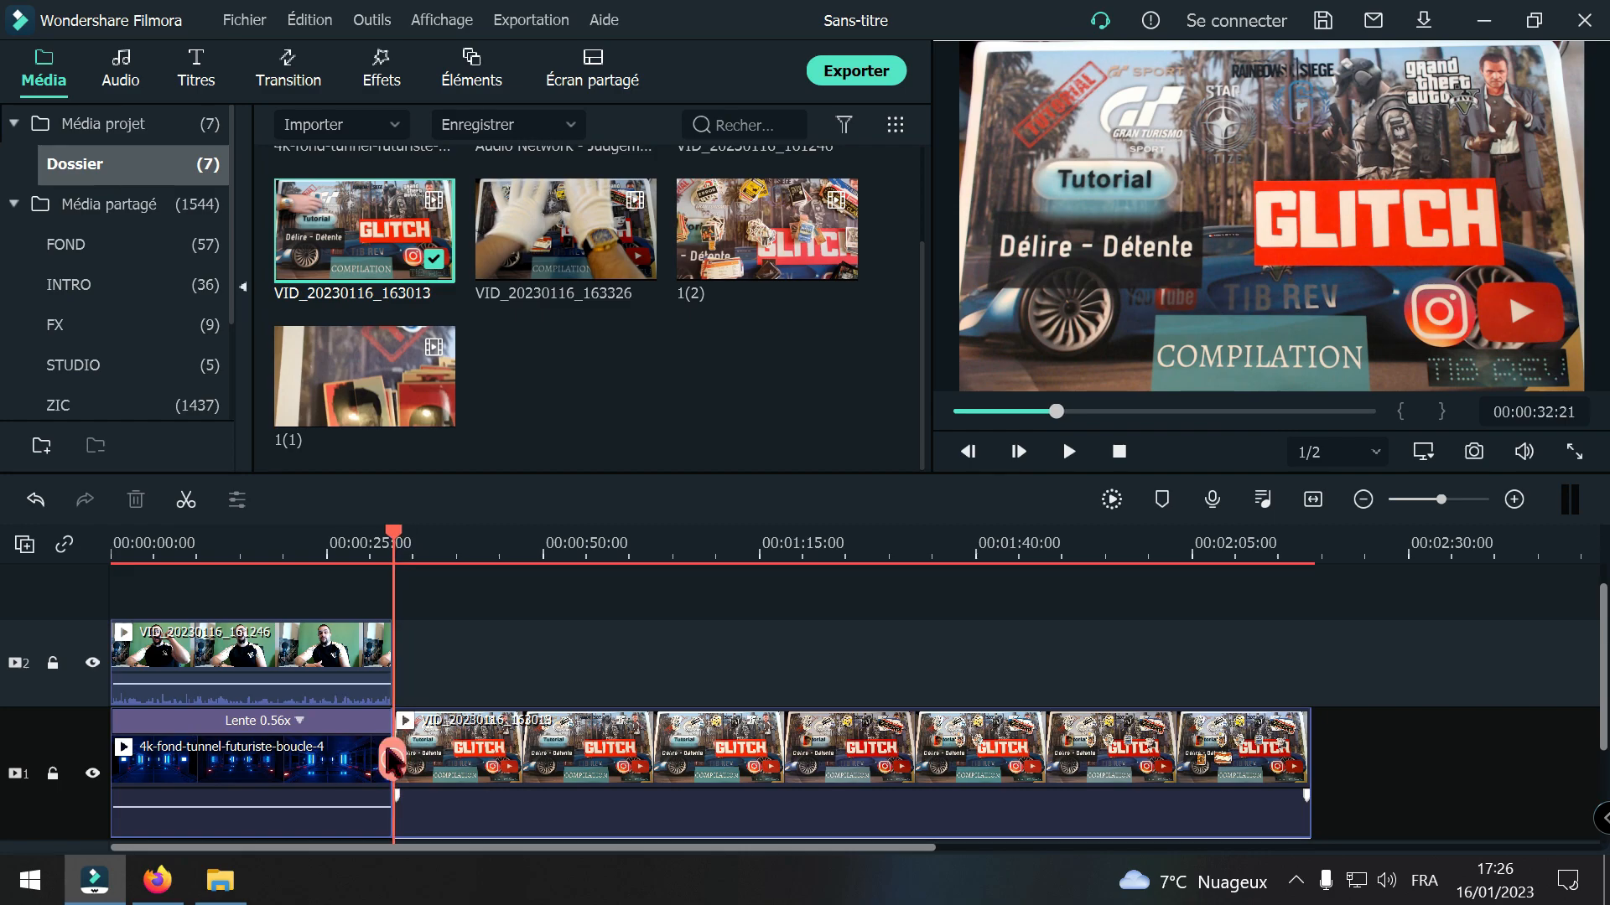
click(1514, 499)
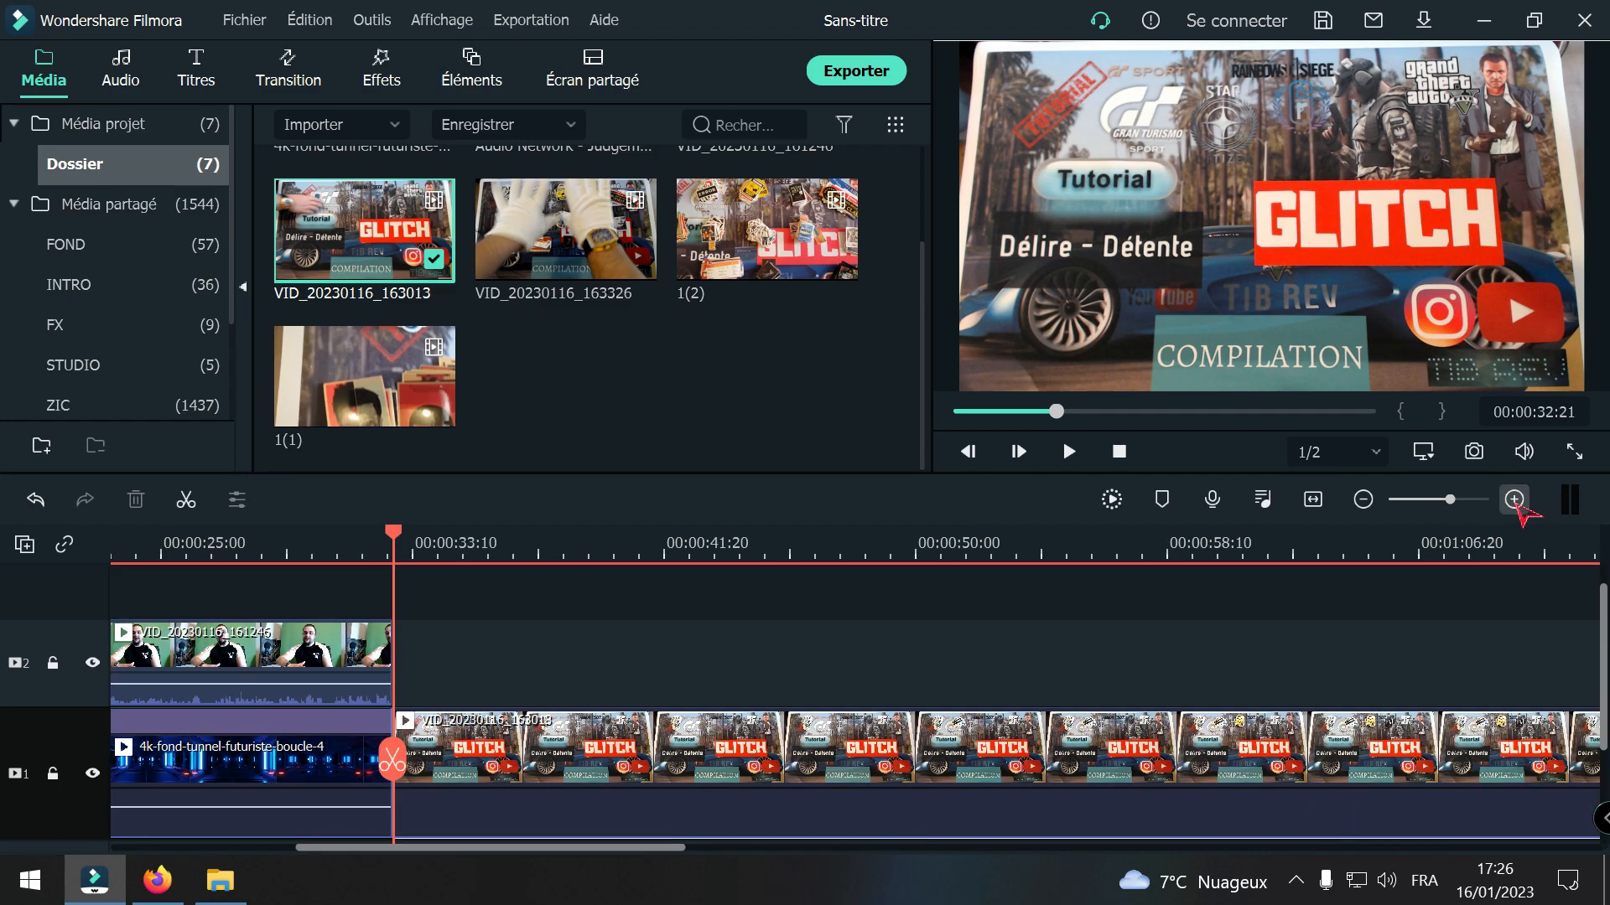
click(1514, 500)
click(1514, 499)
drag(397, 762, 330, 767)
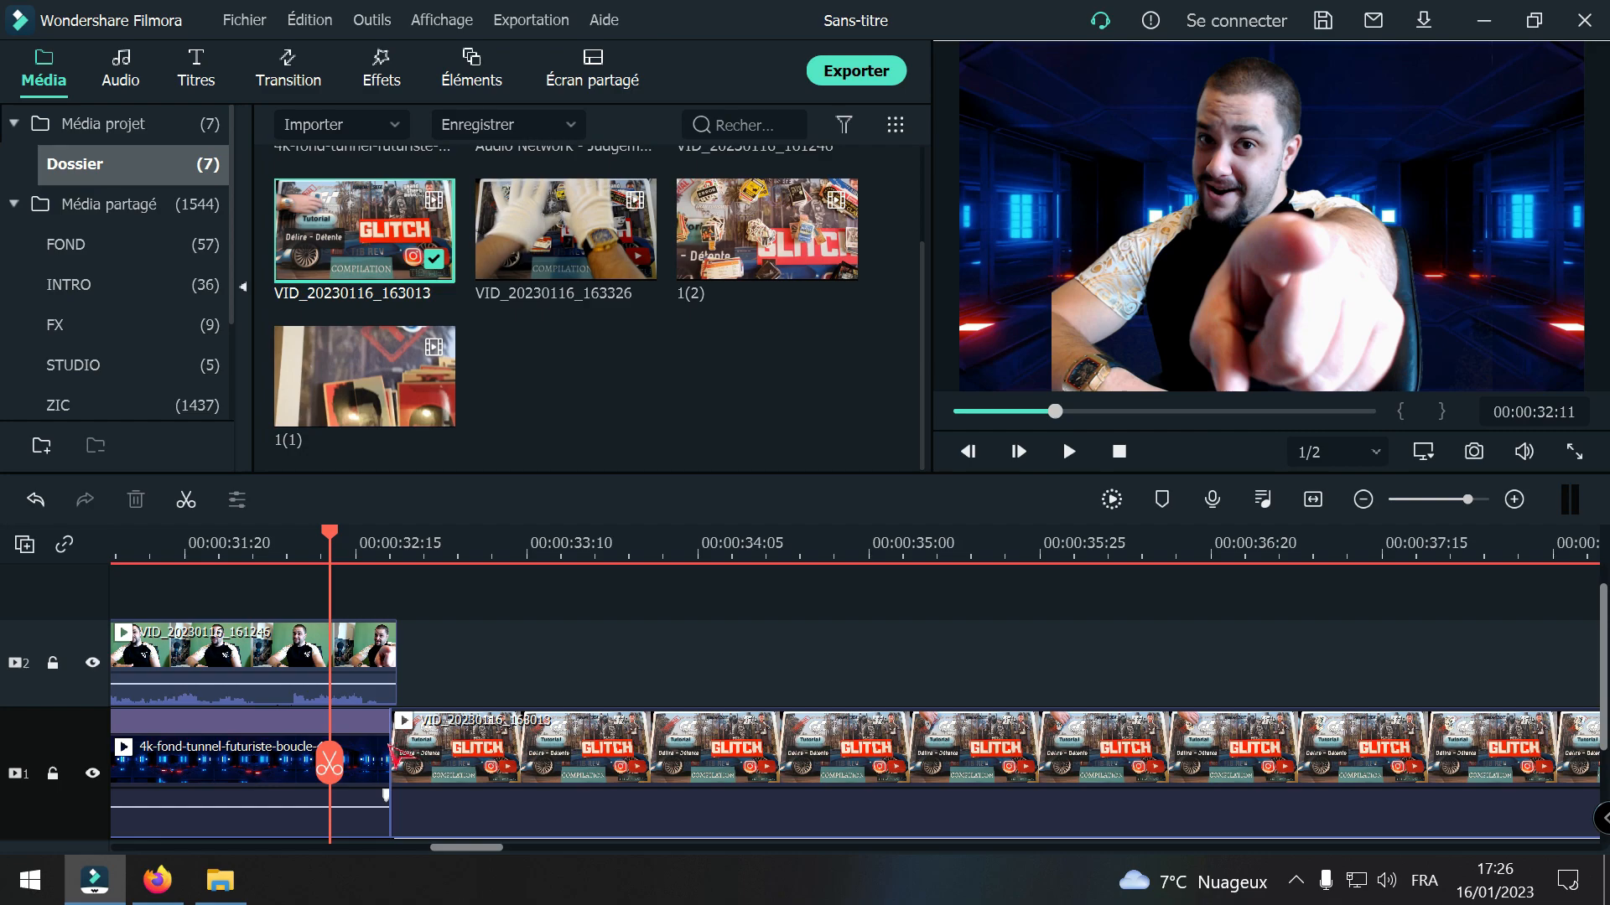
click(364, 738)
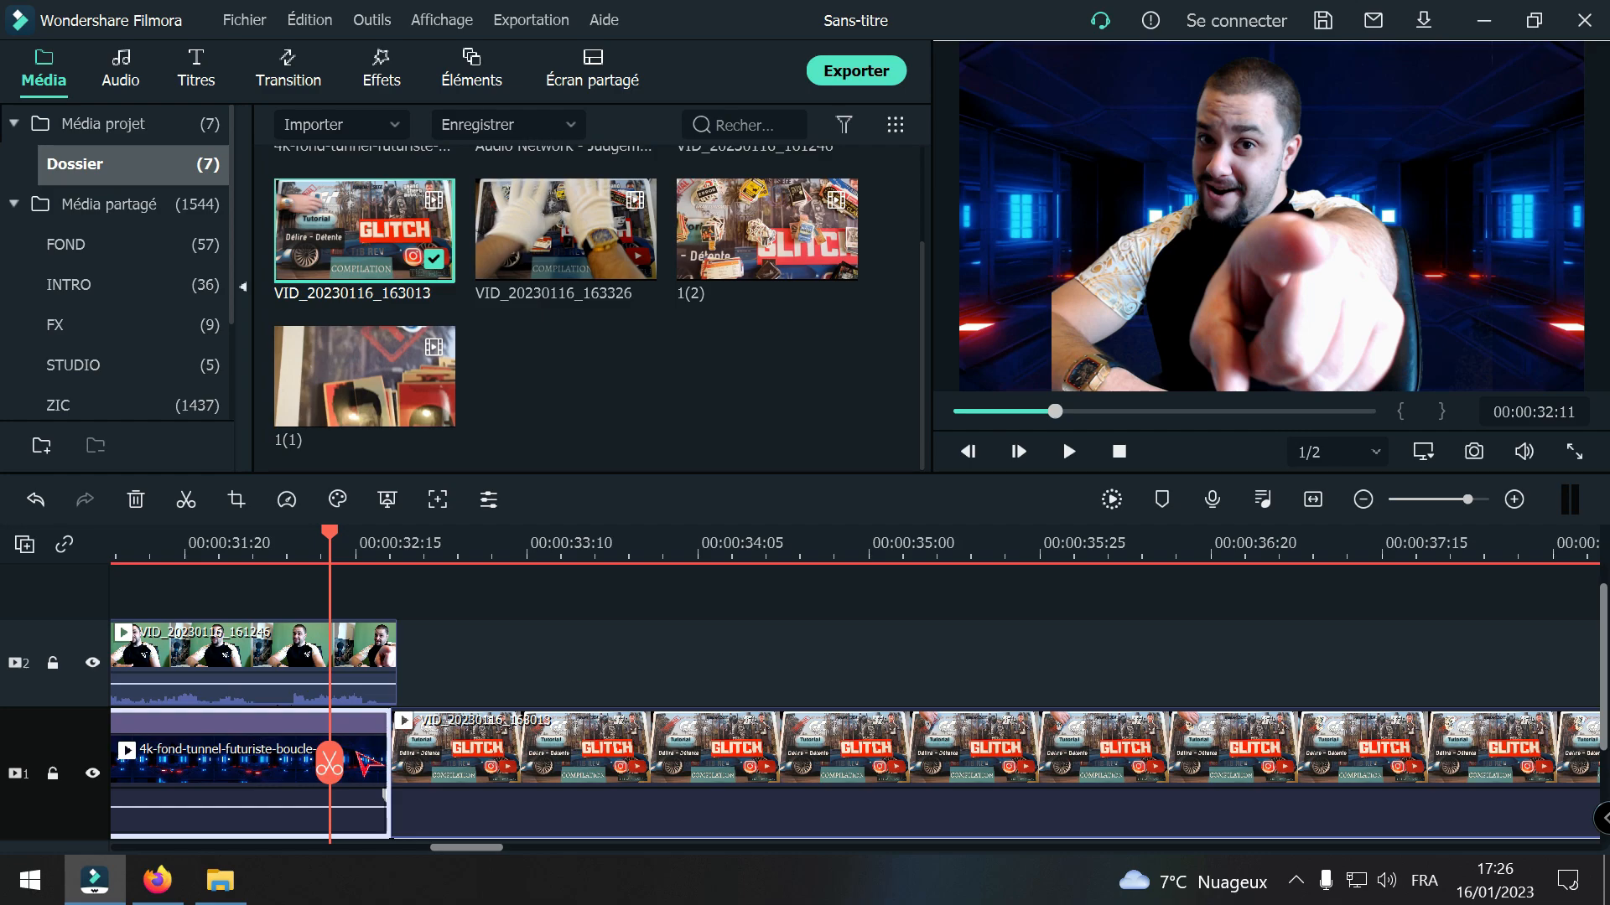
right_click(361, 759)
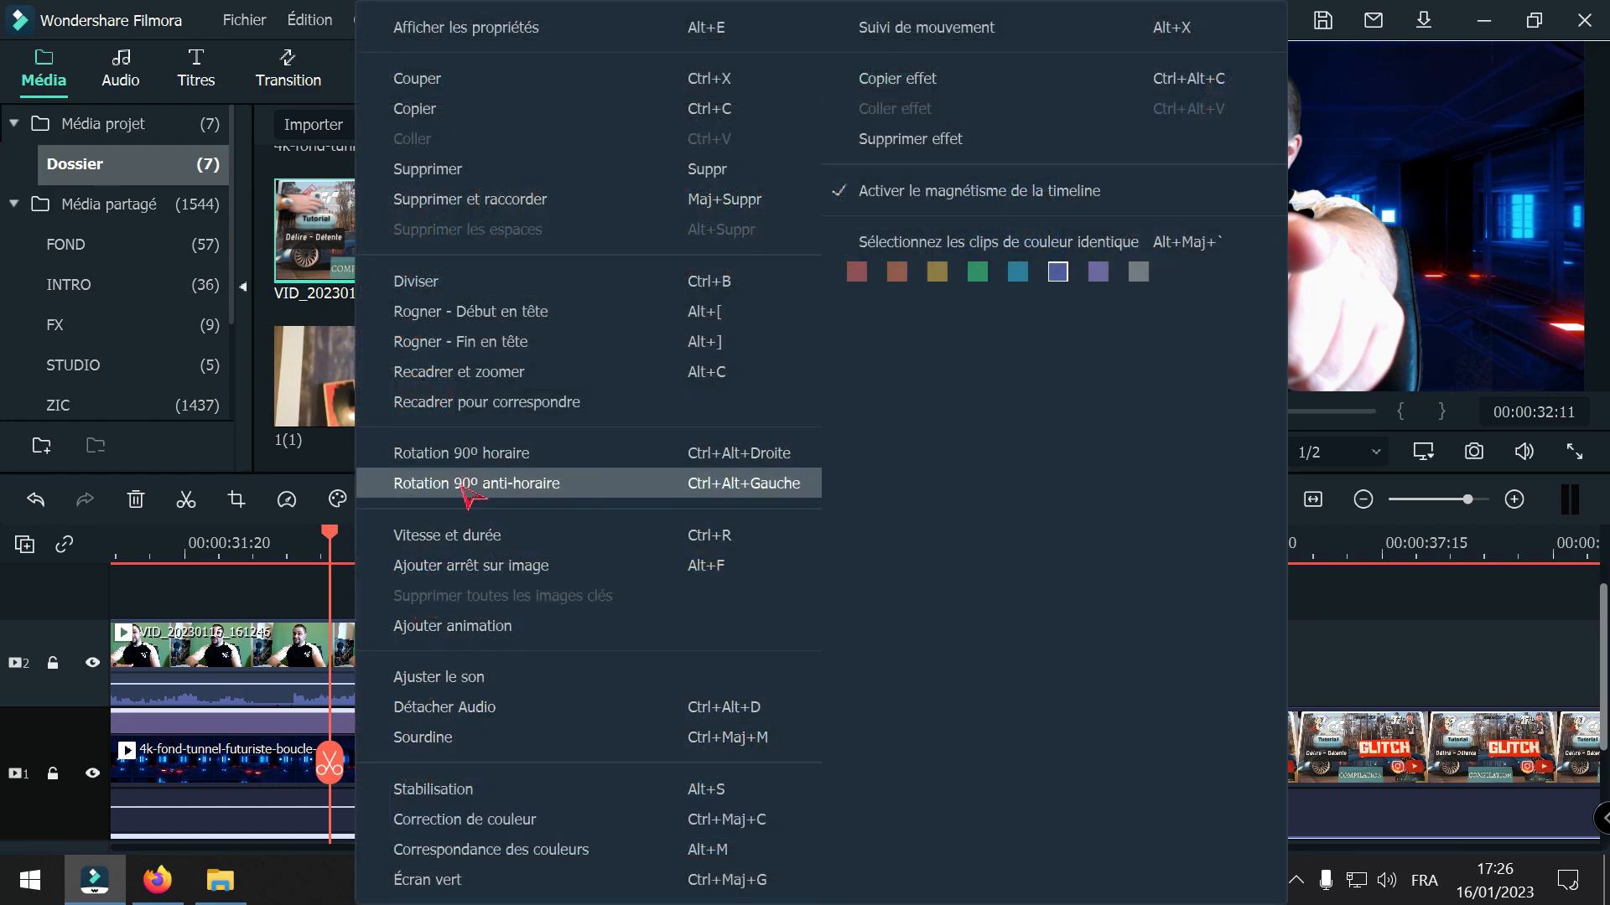
click(457, 537)
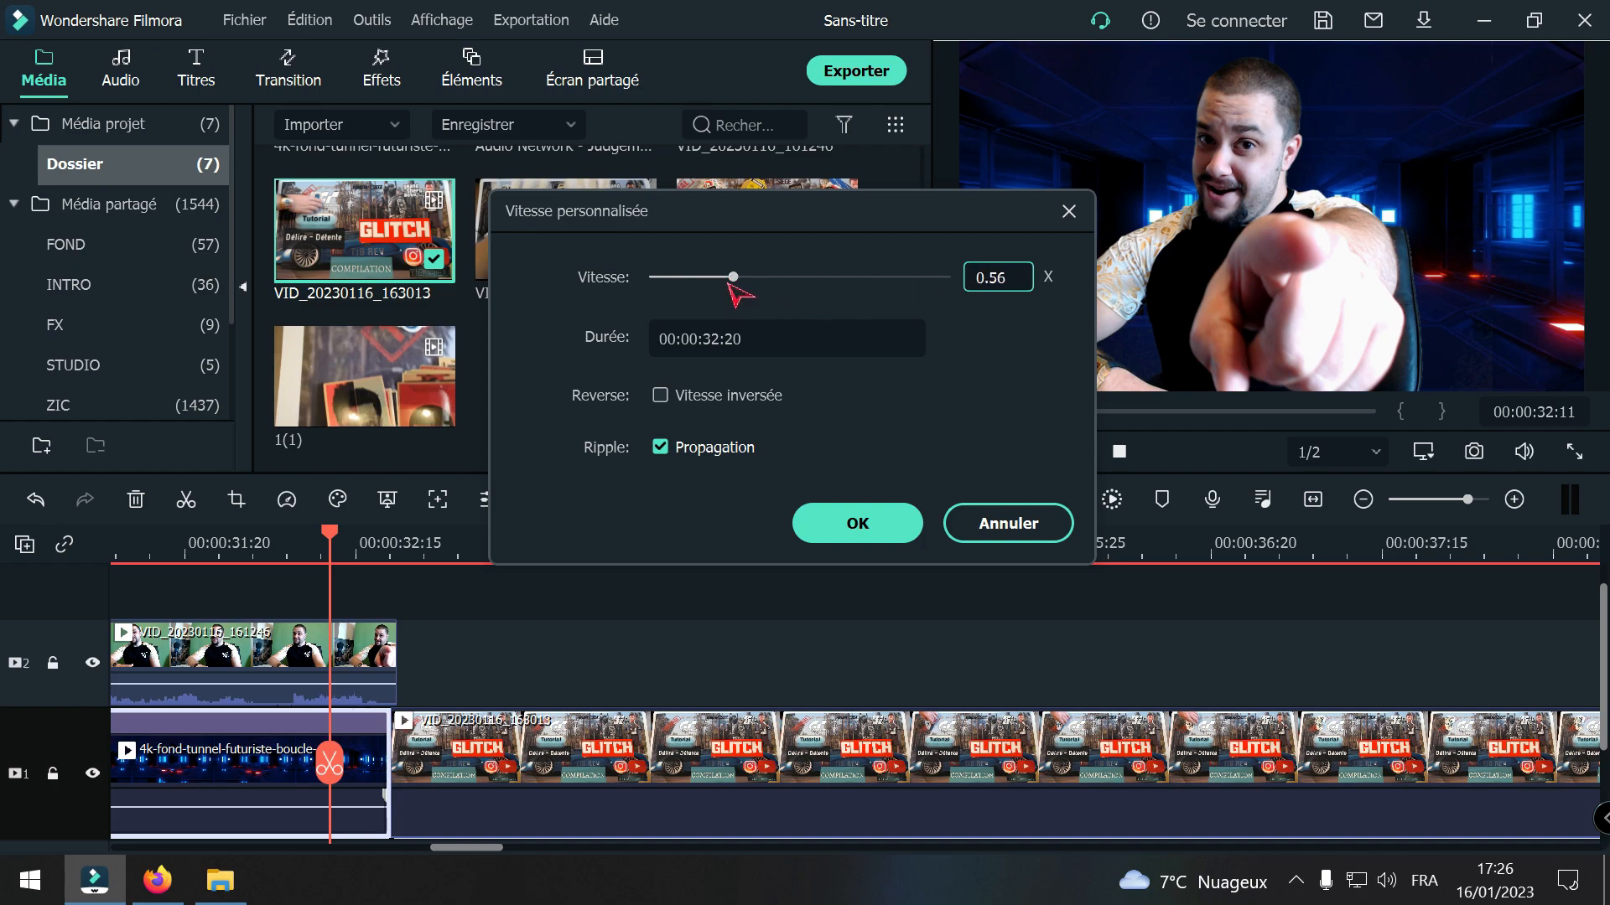
drag(734, 278, 728, 278)
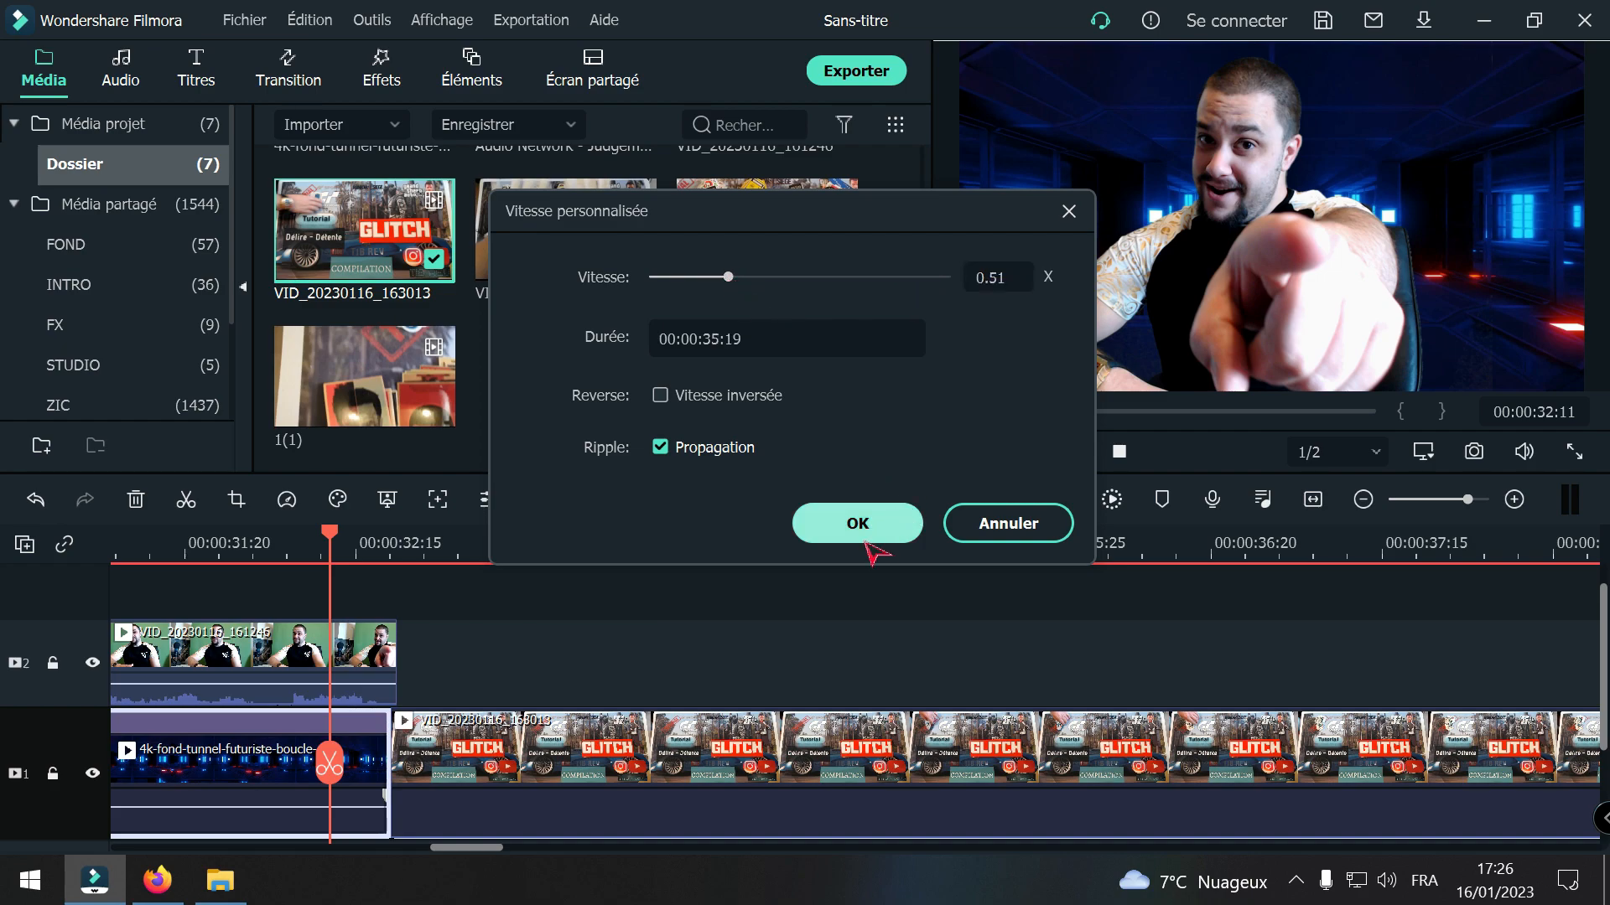
click(858, 527)
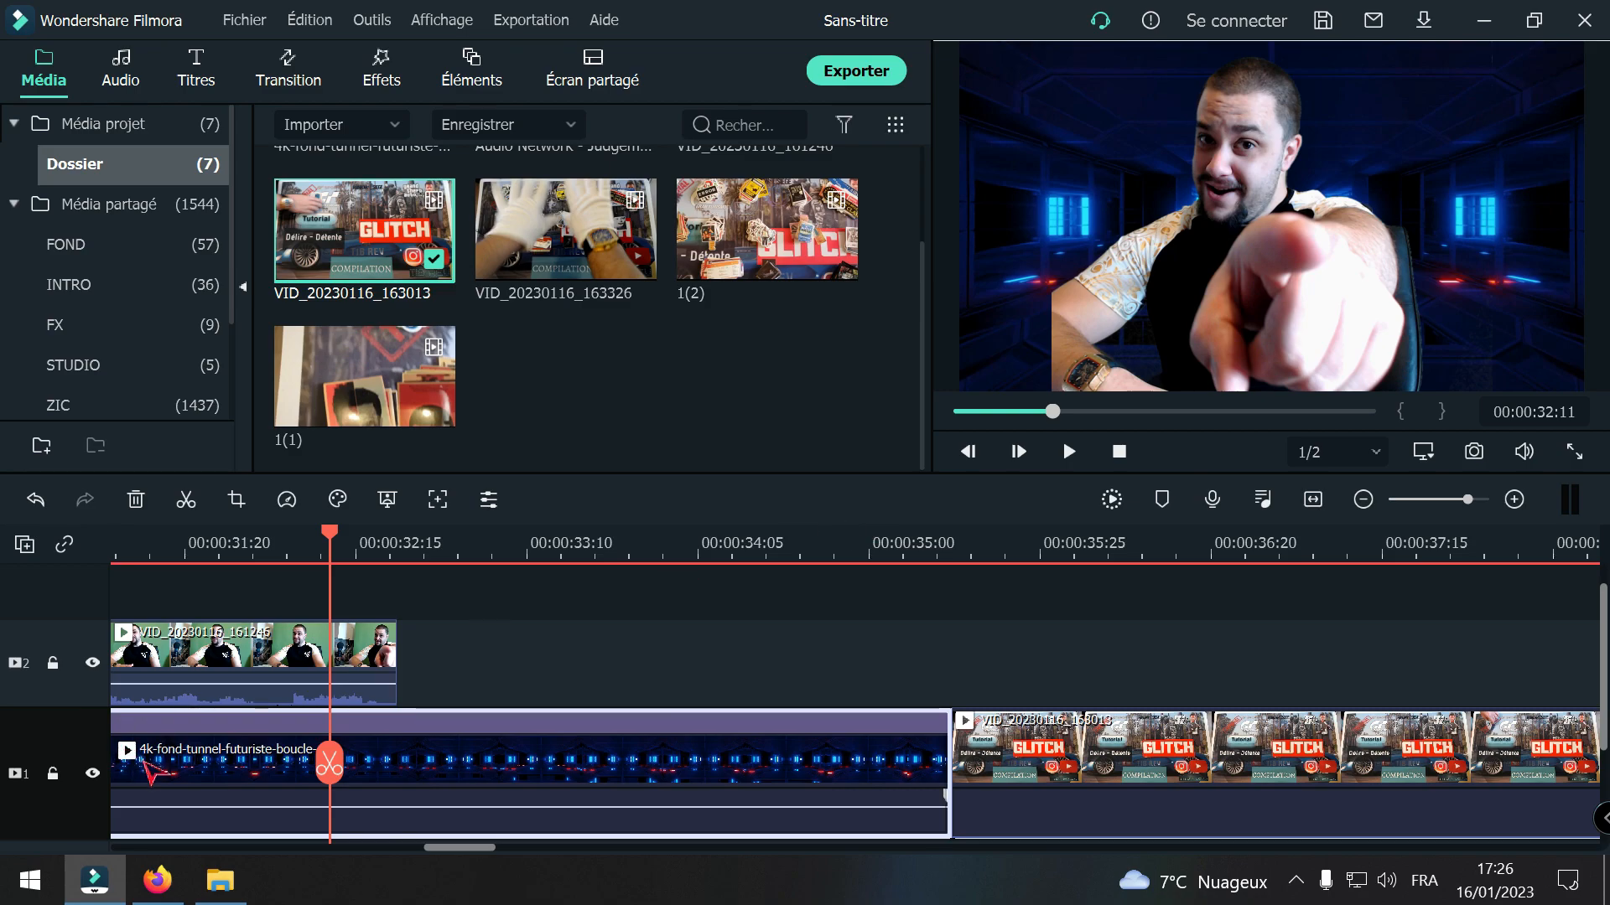
Step: Split the tunnel background clip at 00:00:32:22, just past the presenter clip's end, and delete the excess part
drag(329, 762, 405, 769)
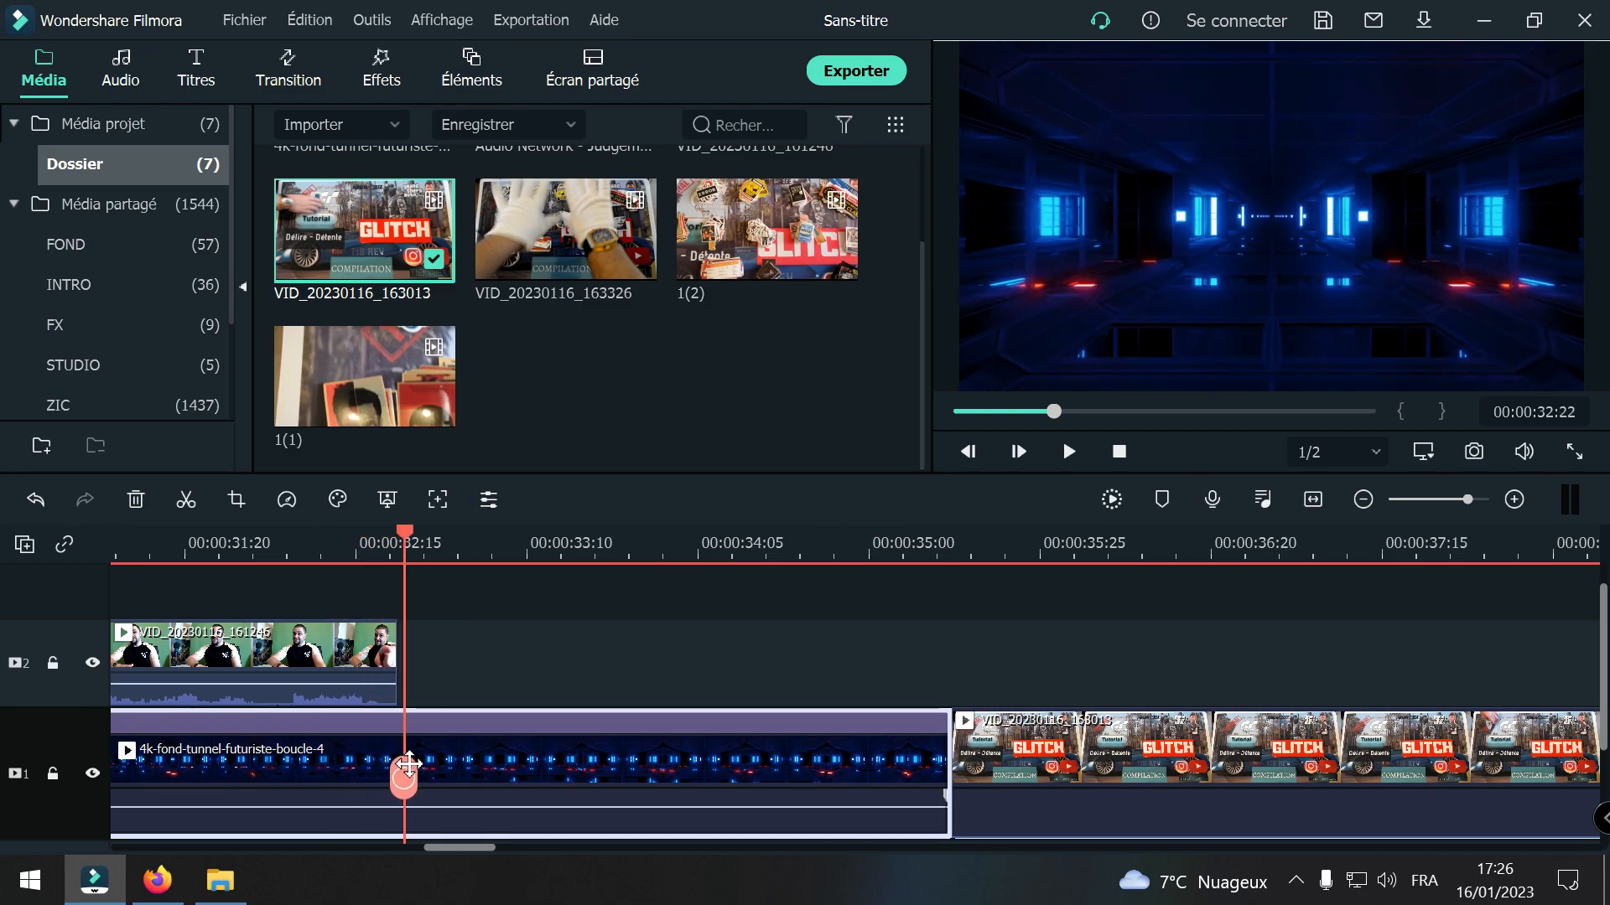
click(405, 776)
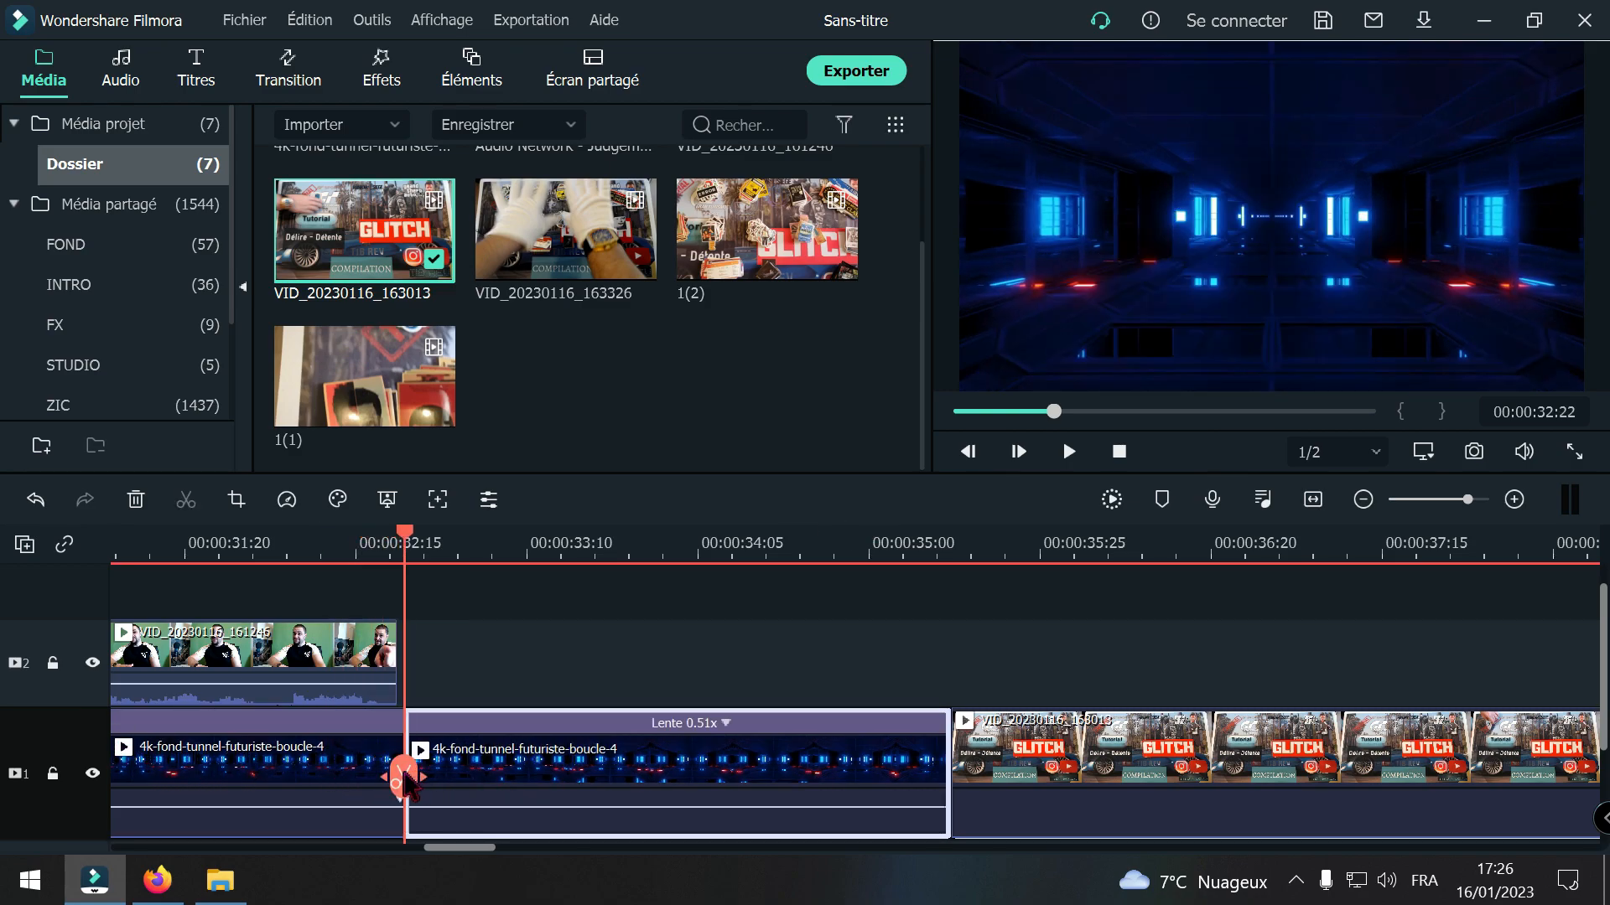
click(136, 500)
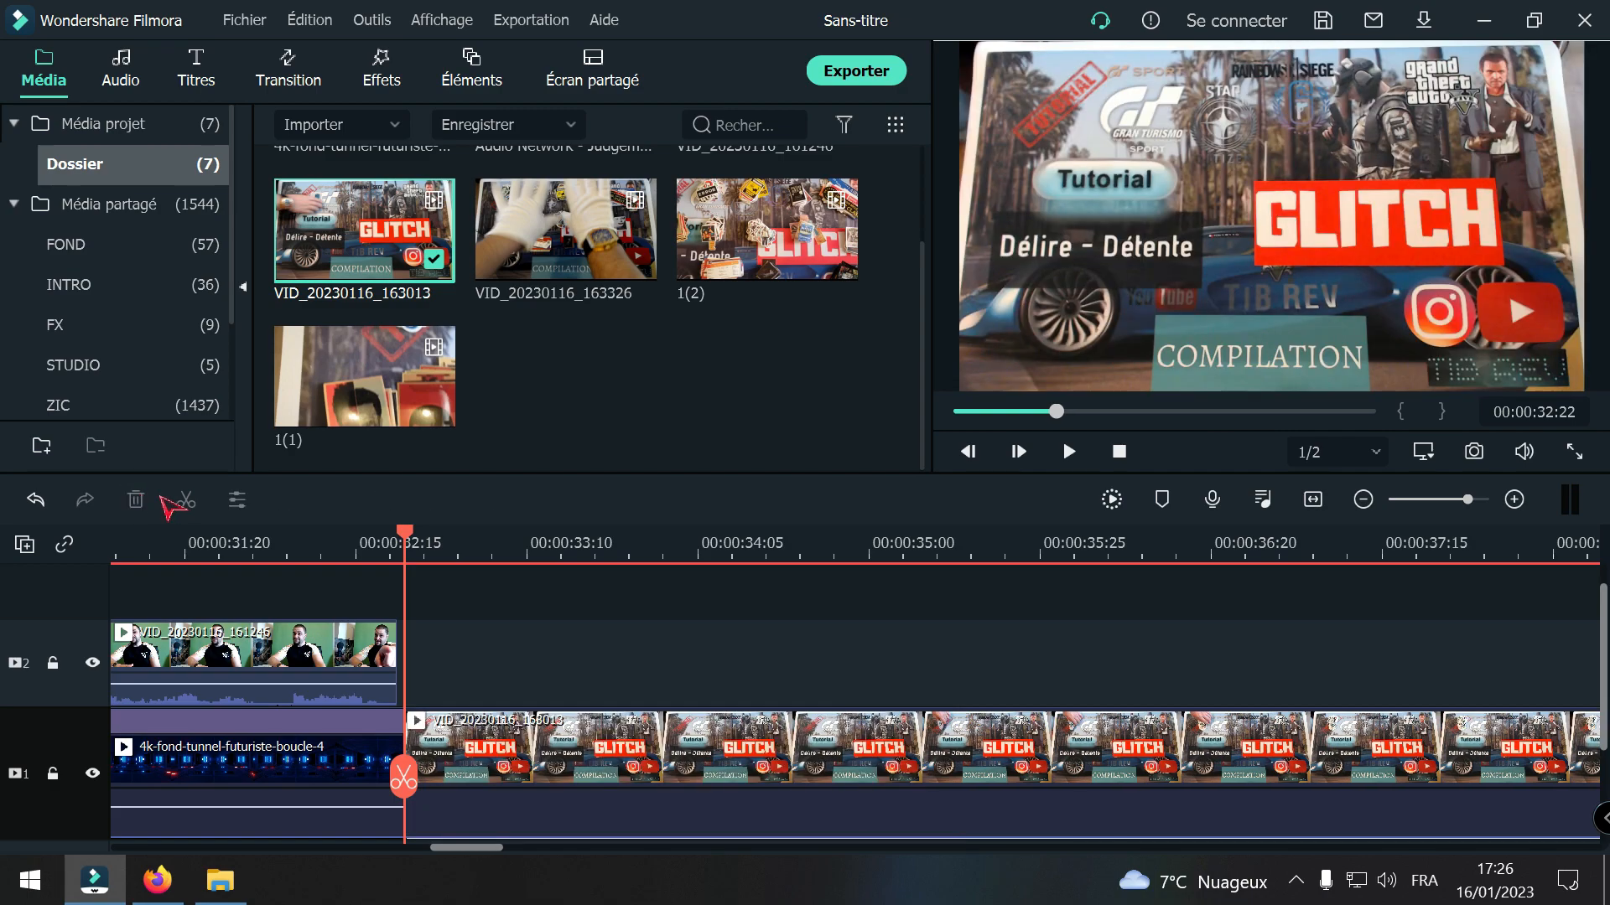
Step: Crop the VID_20230116_163013 clip on the timeline to a 16:9 frame of about 1847 x 1039 that trims the backdrop's edges
mouse_move(408, 777)
mouse_down()
mouse_move(381, 779)
mouse_move(429, 789)
mouse_up()
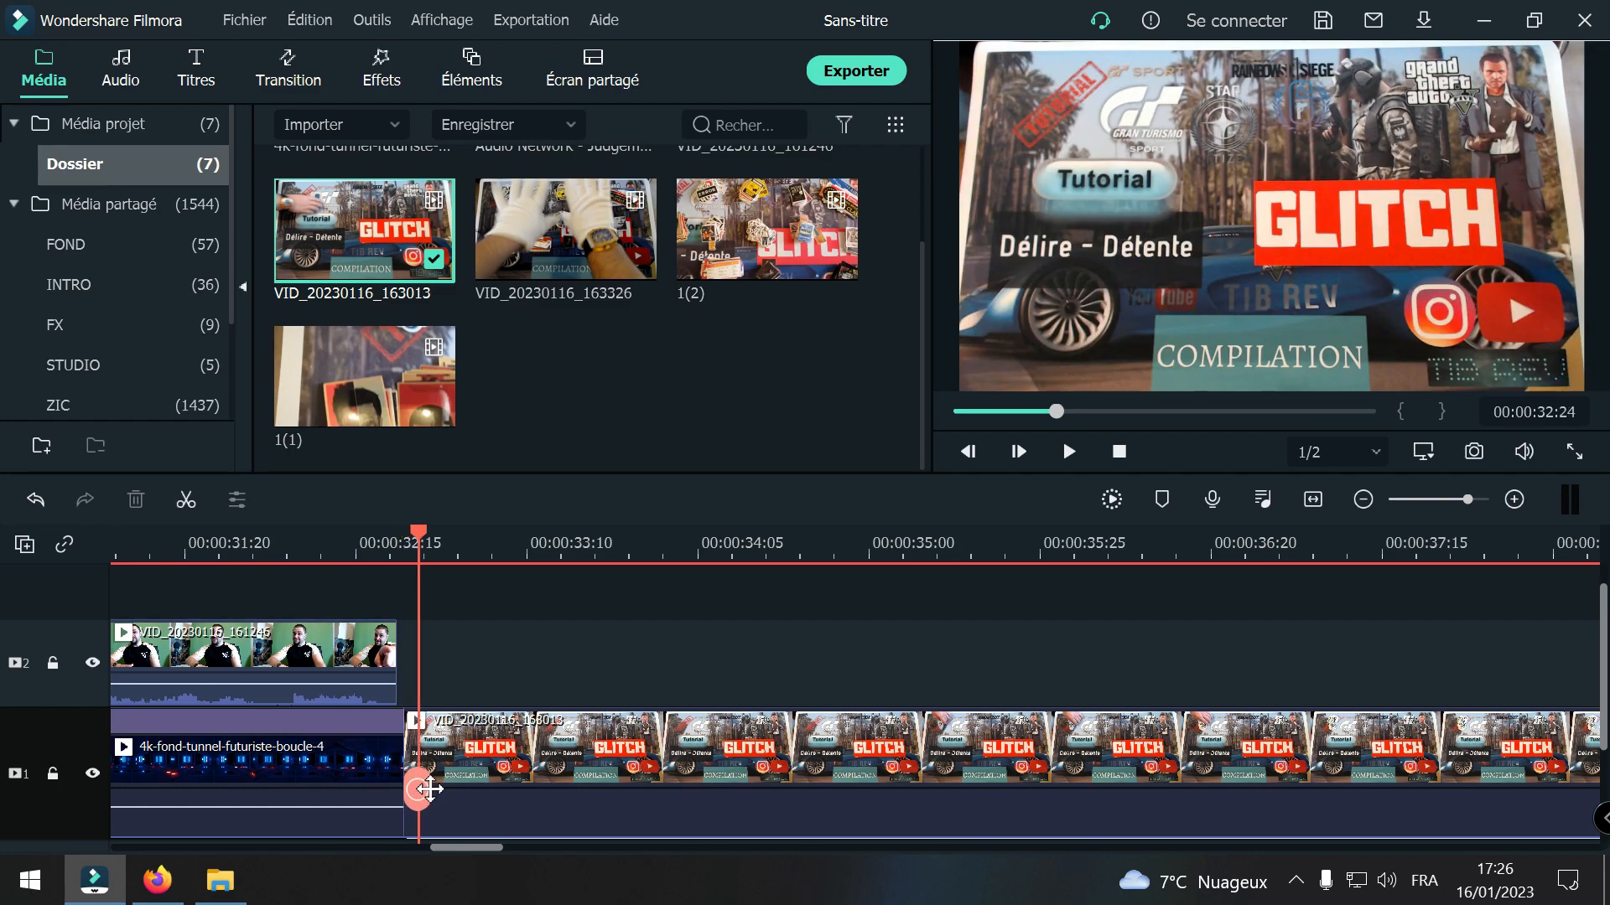
click(465, 767)
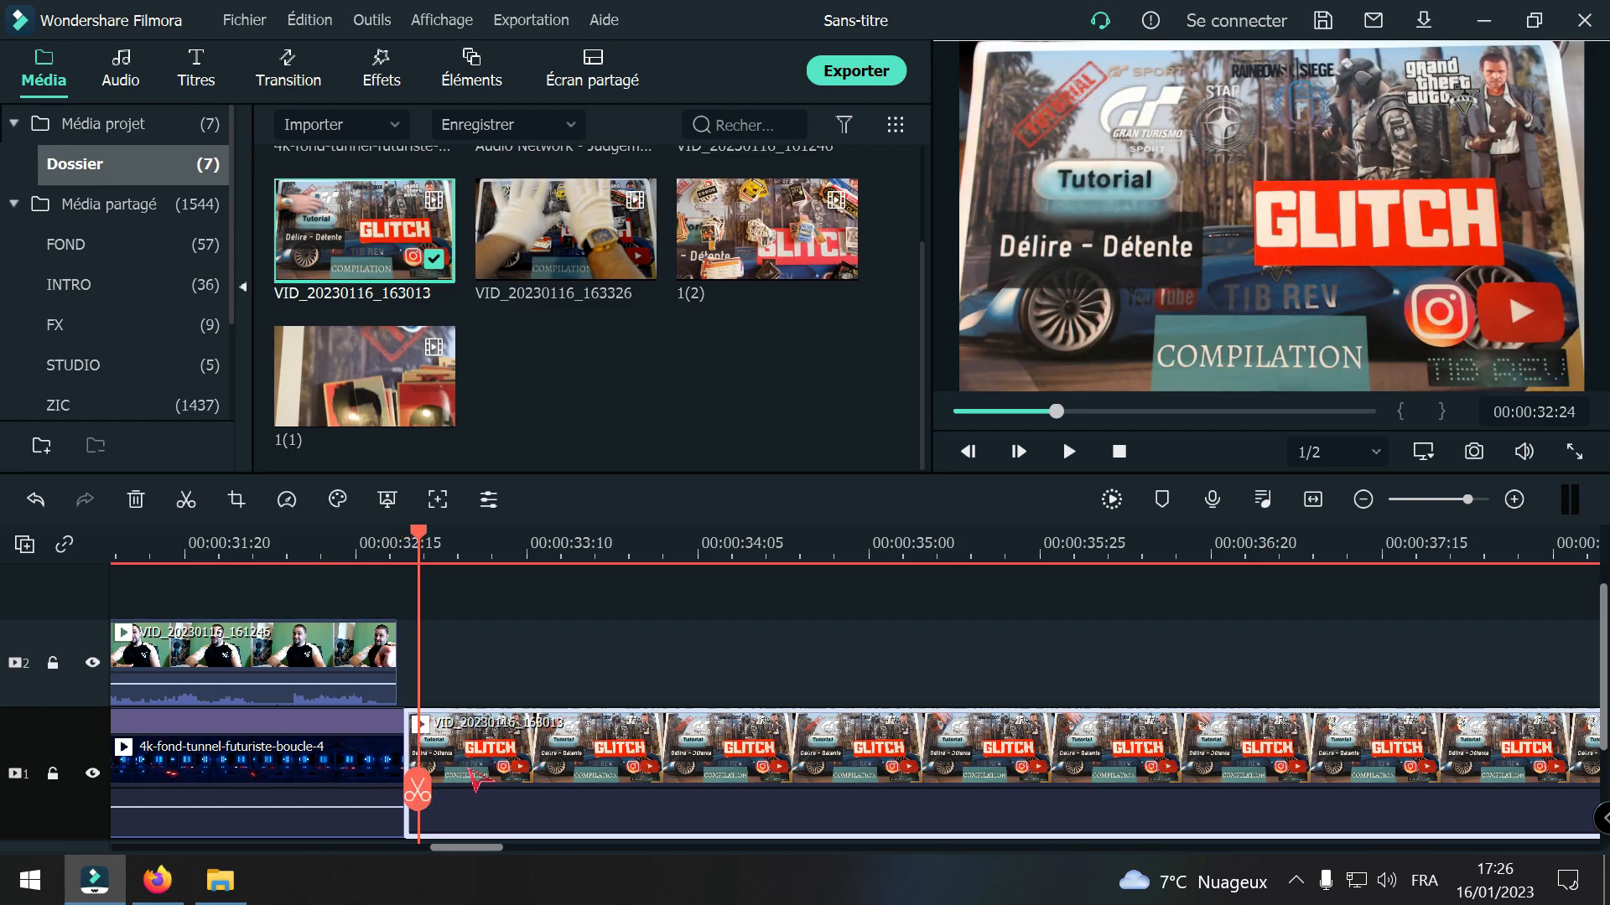
right_click(475, 780)
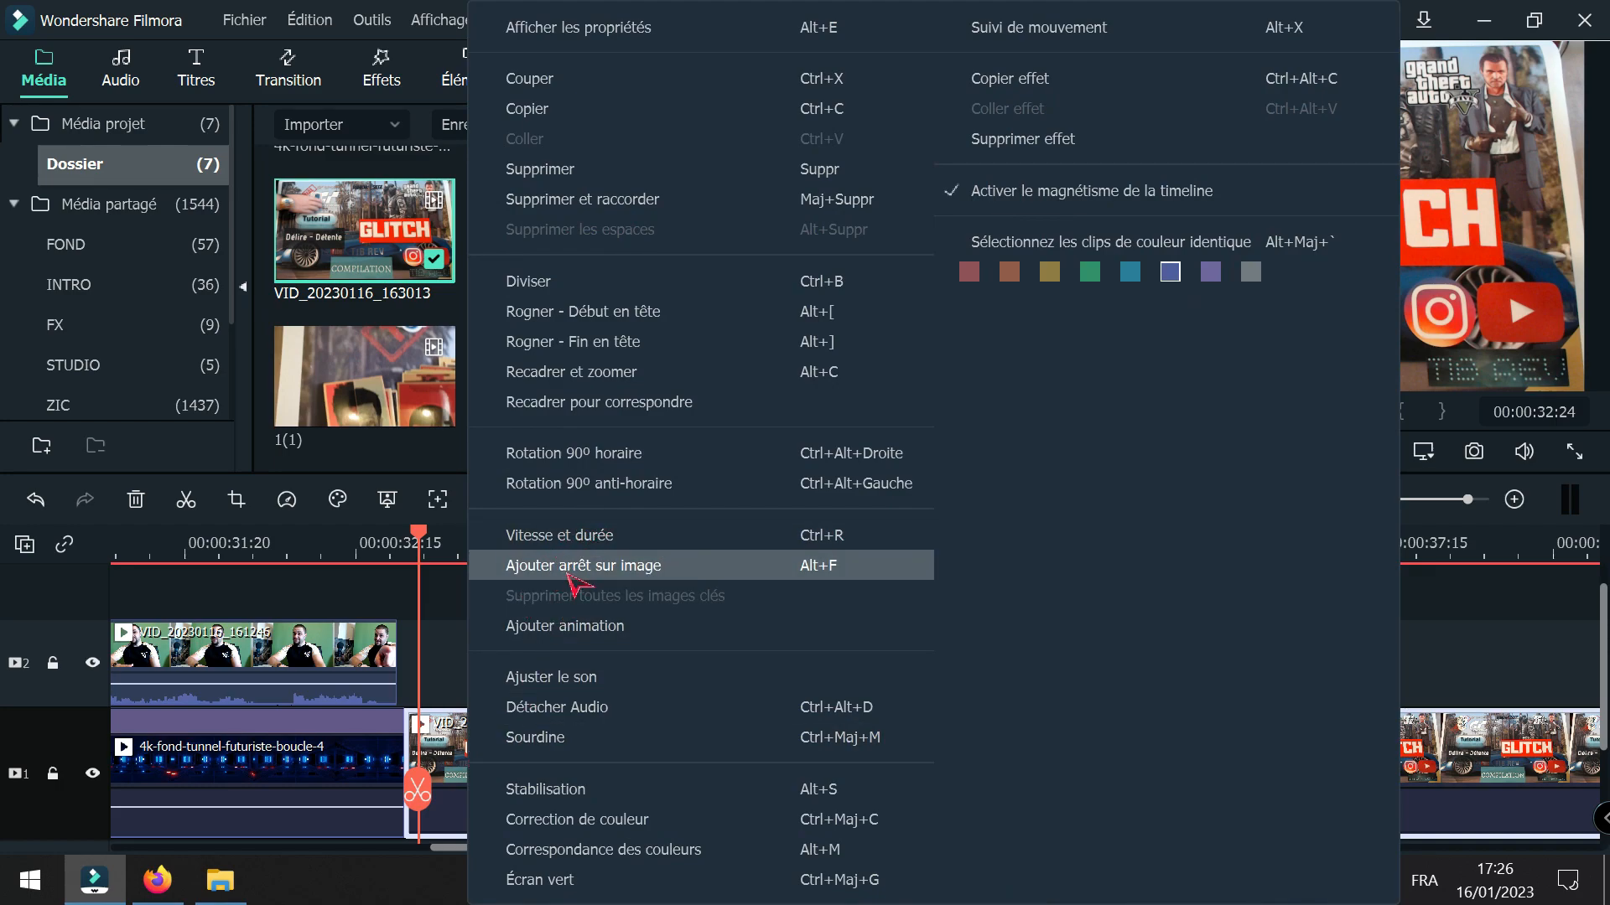
click(579, 373)
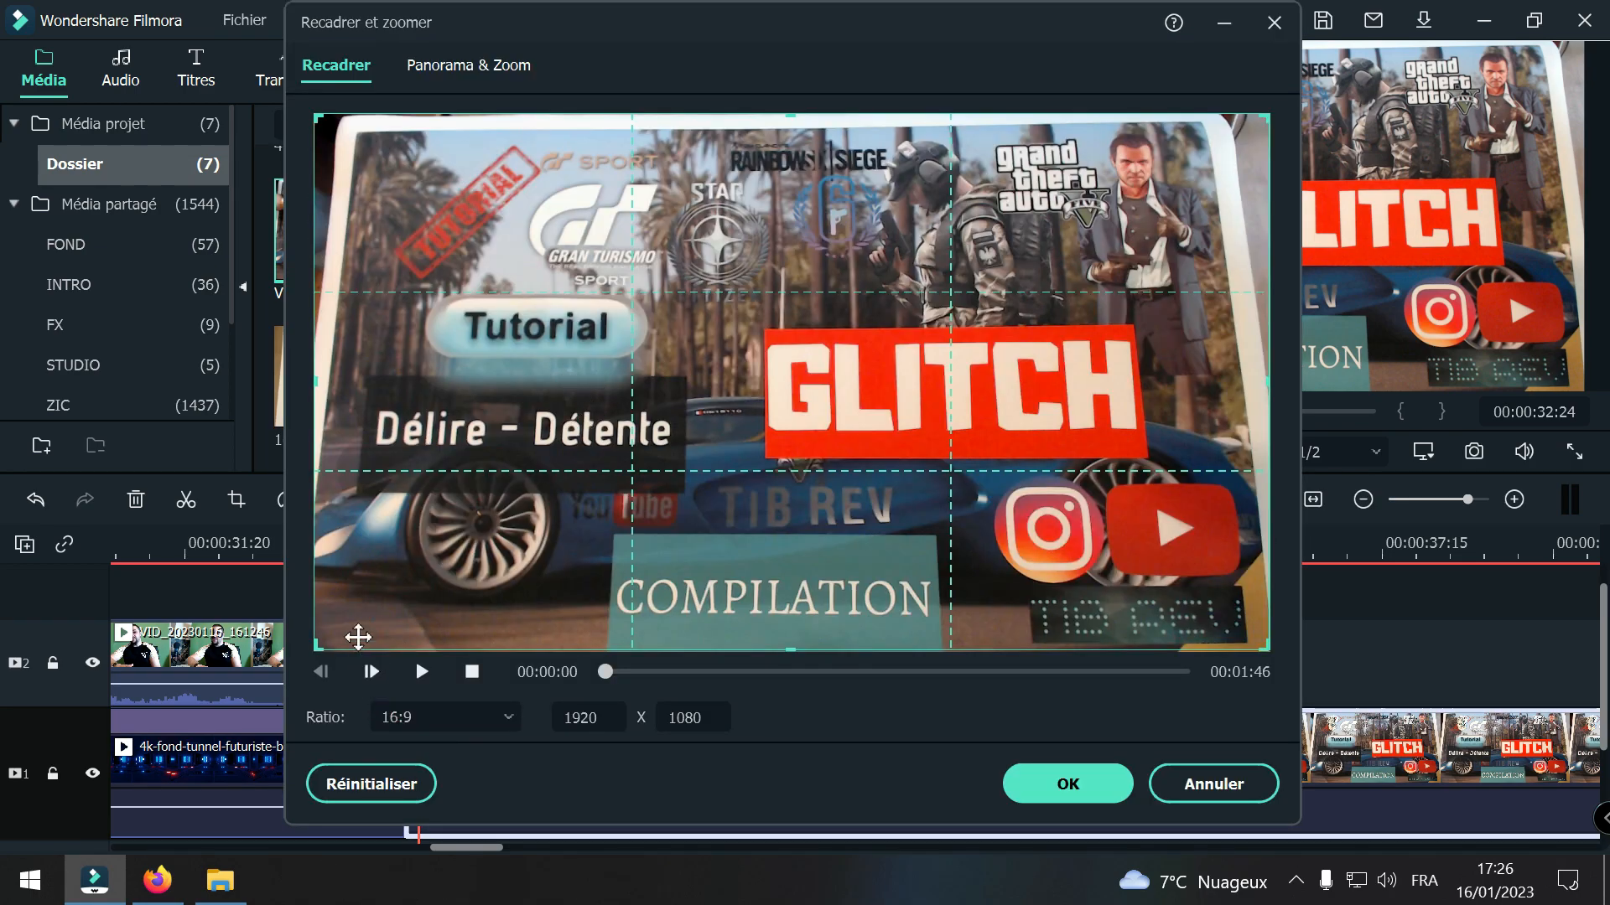
drag(313, 116, 331, 120)
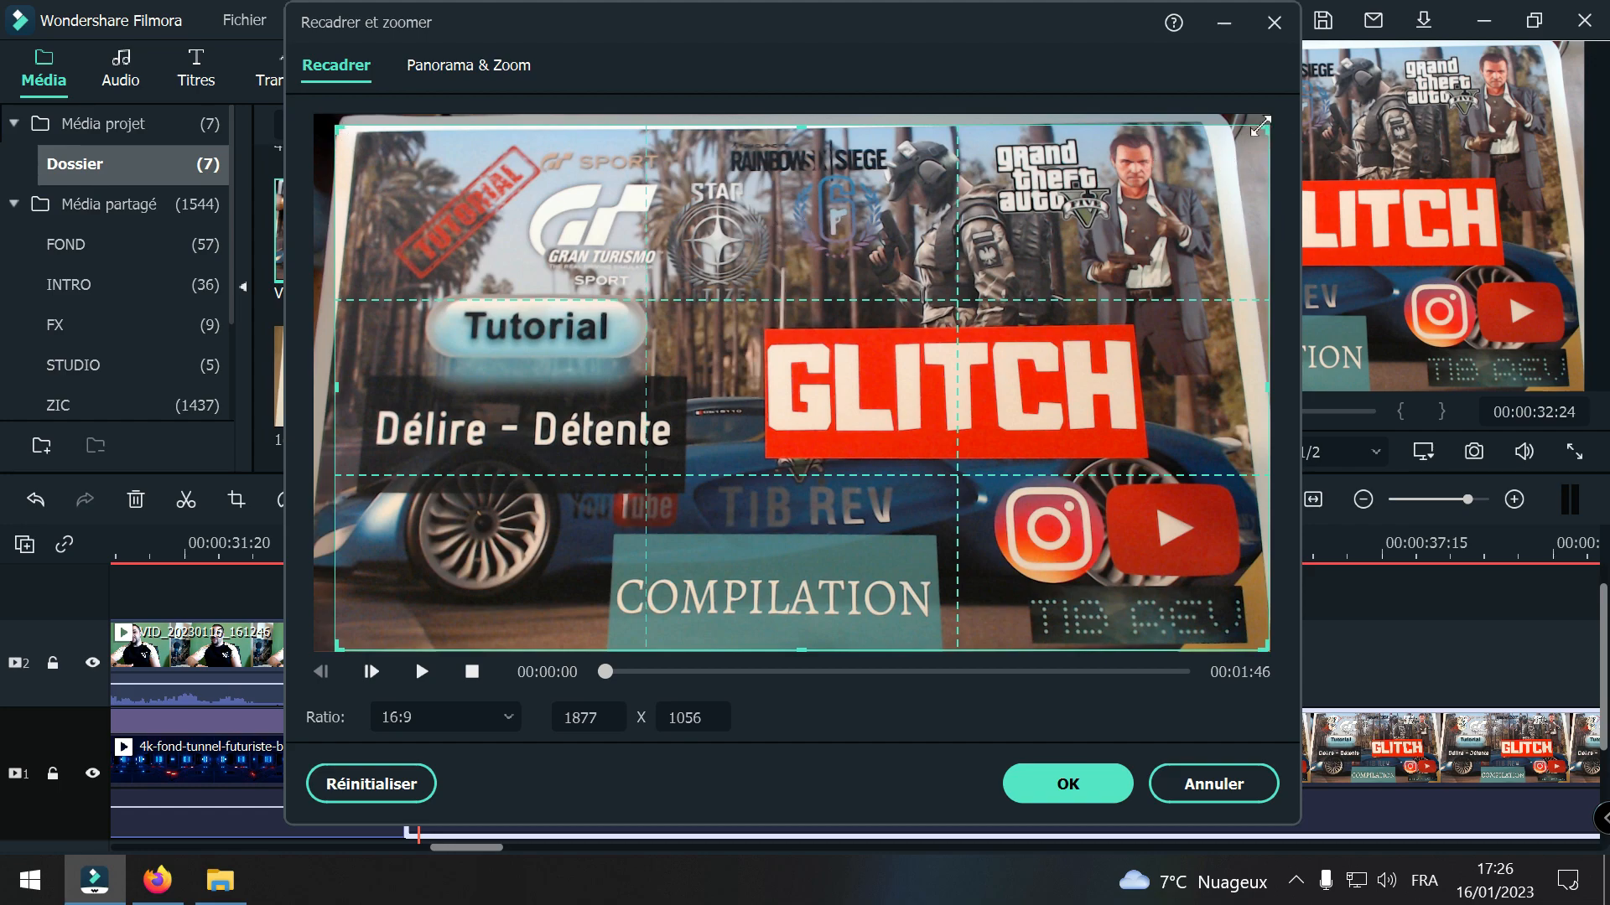
drag(1260, 128, 1245, 135)
drag(1145, 245, 1098, 257)
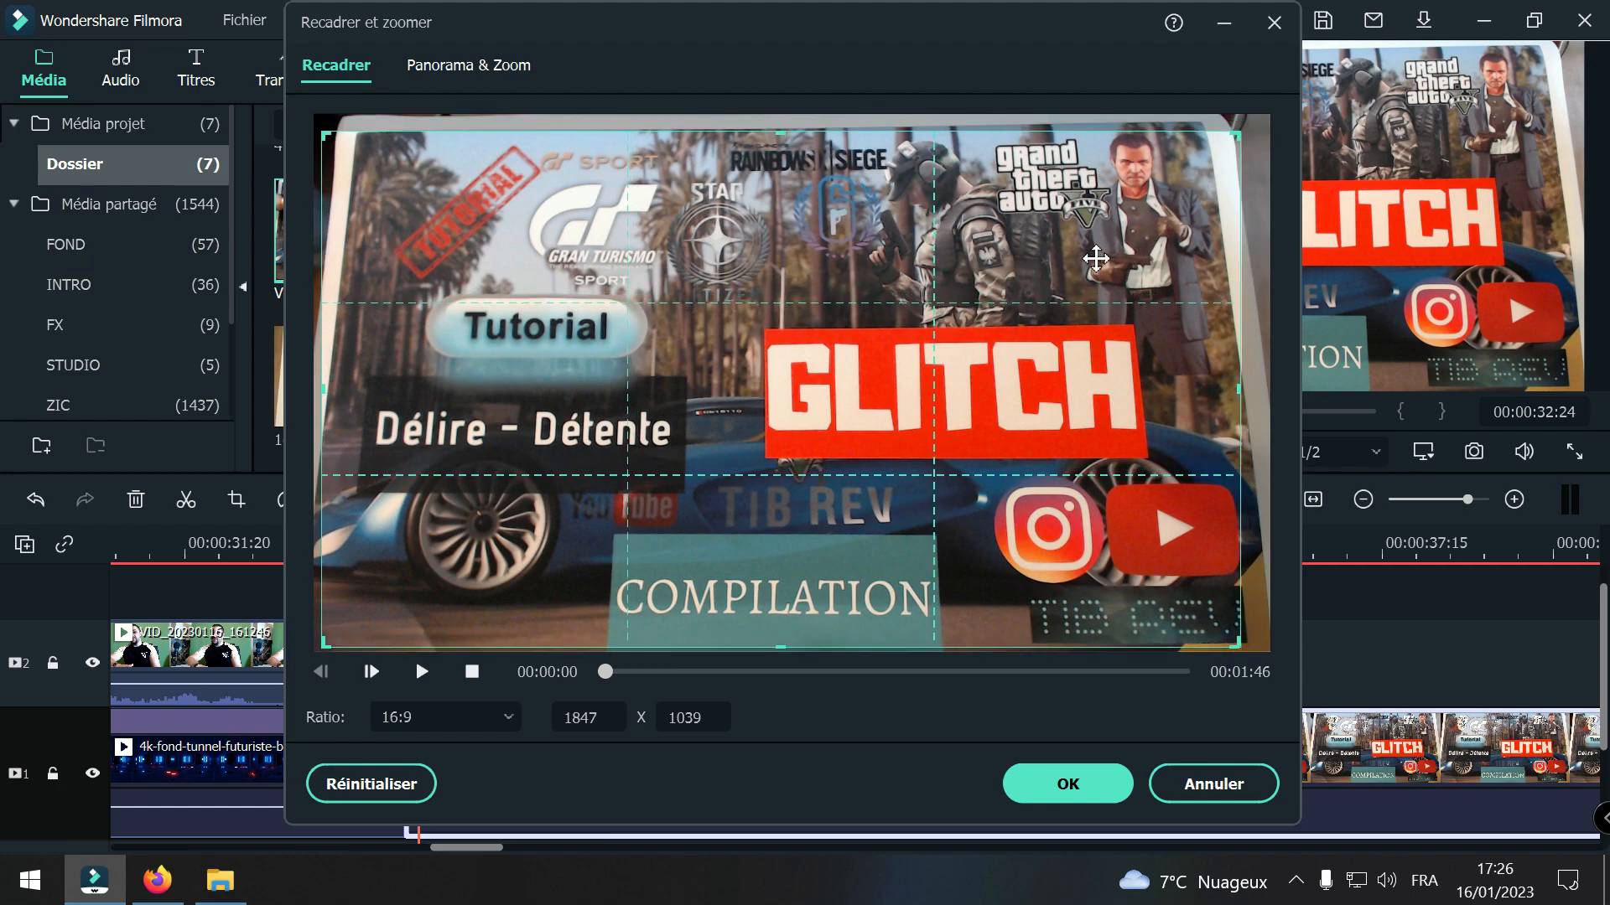
Step: Check the crop at the clip's last frame, tighten it to about 1700 x 956, reposition it and apply it
drag(606, 674, 1214, 709)
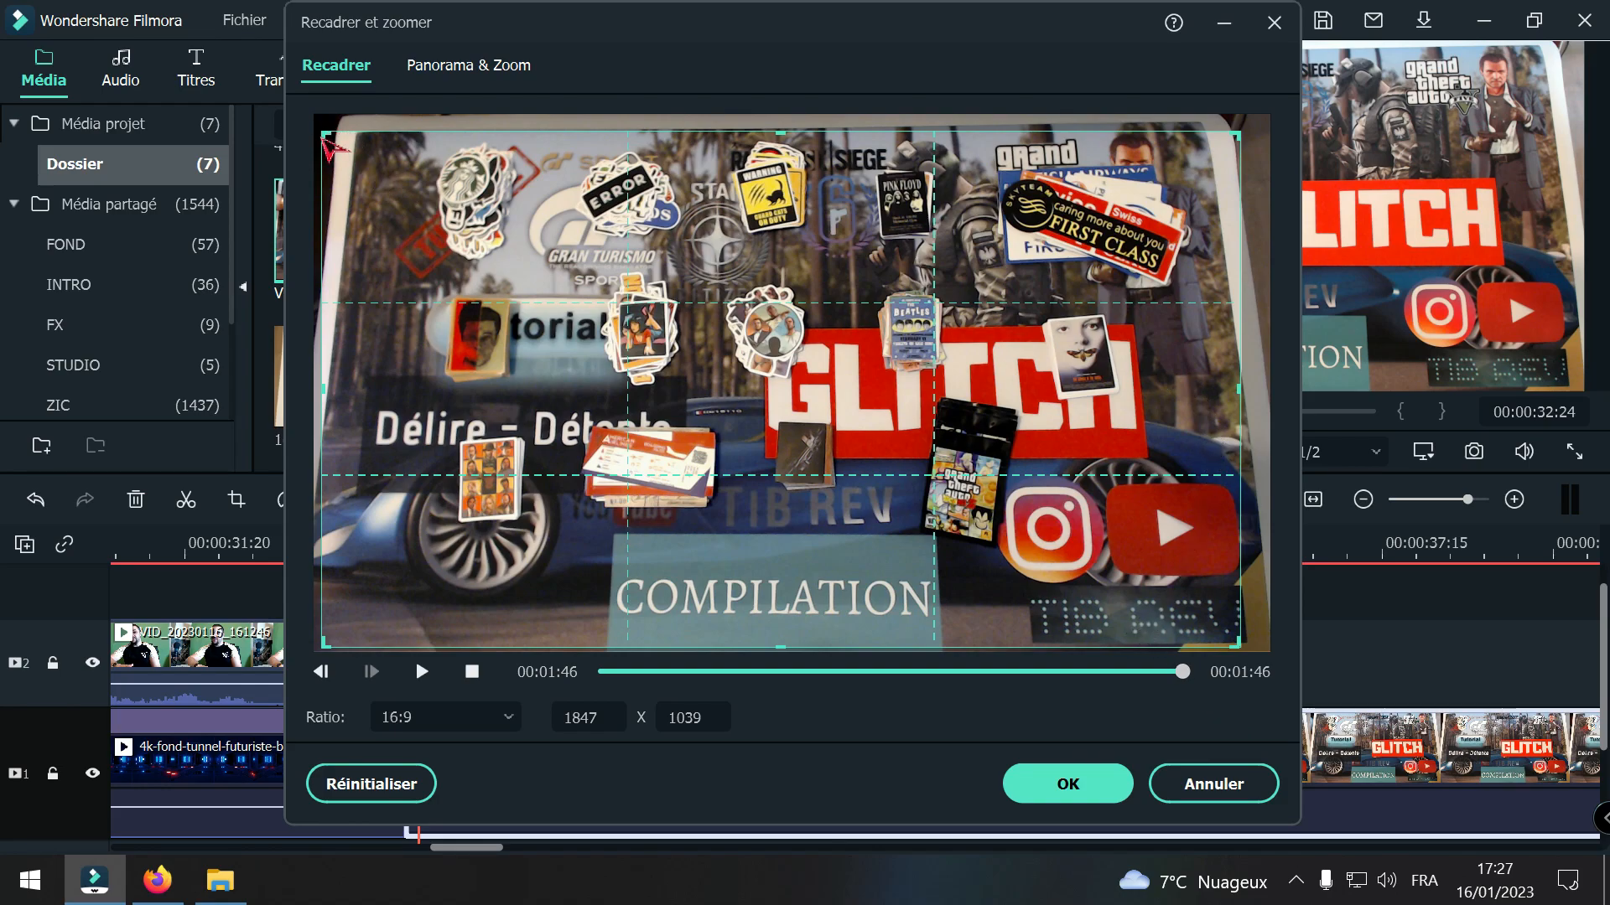
drag(327, 134, 347, 146)
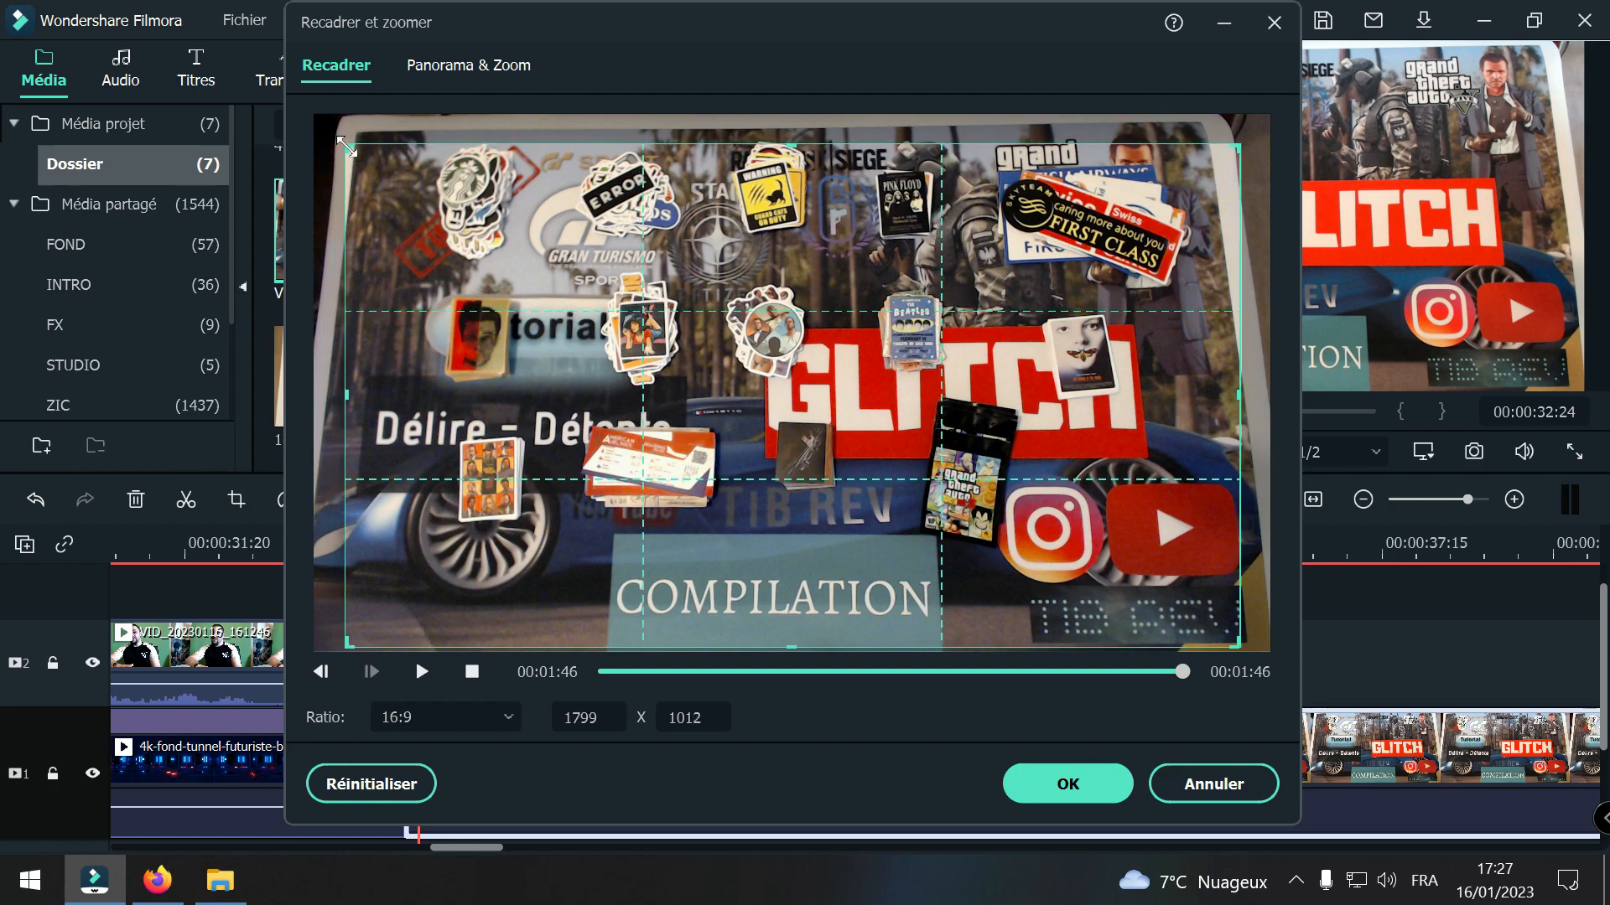
drag(1231, 149, 1206, 159)
mouse_move(879, 338)
mouse_down()
mouse_move(885, 320)
mouse_move(870, 334)
mouse_up()
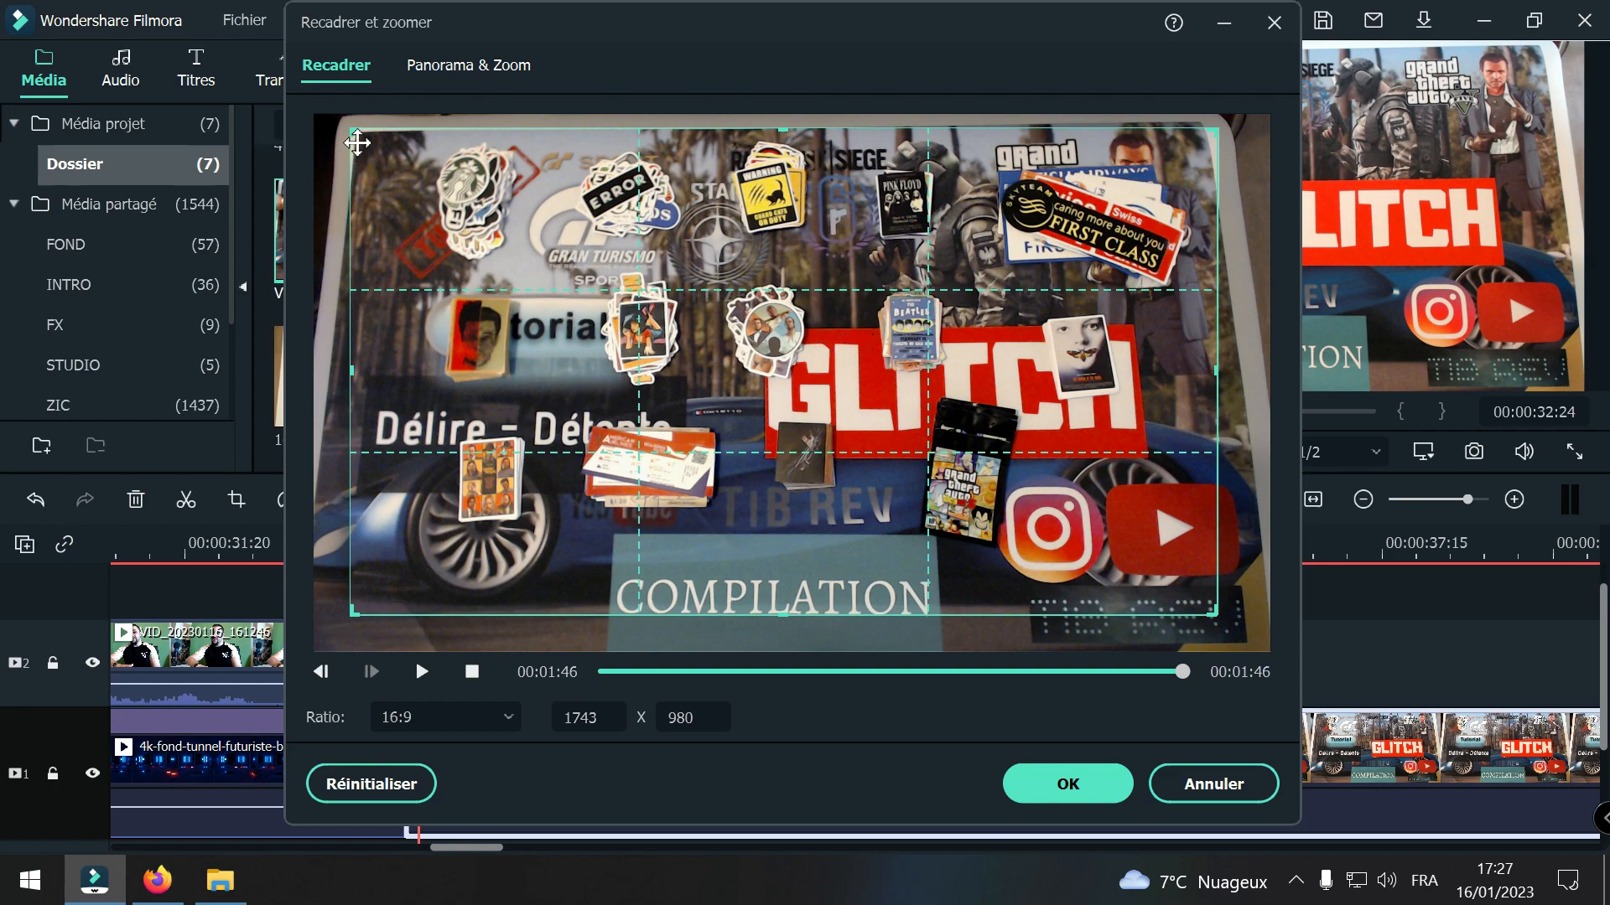
drag(350, 134, 358, 147)
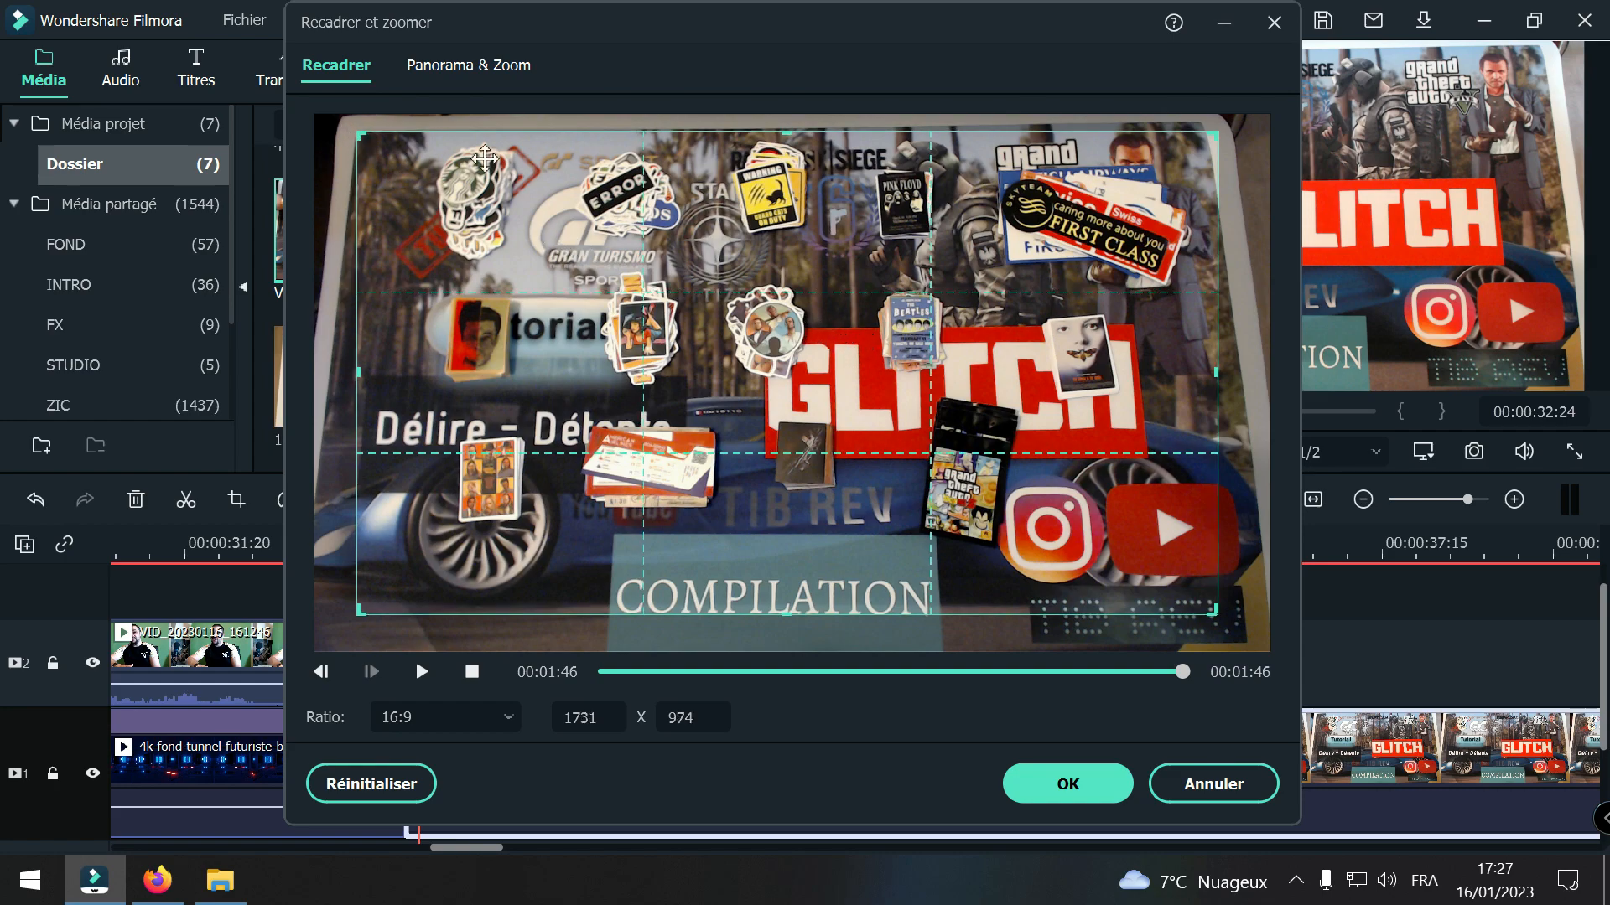
drag(1214, 134, 1200, 142)
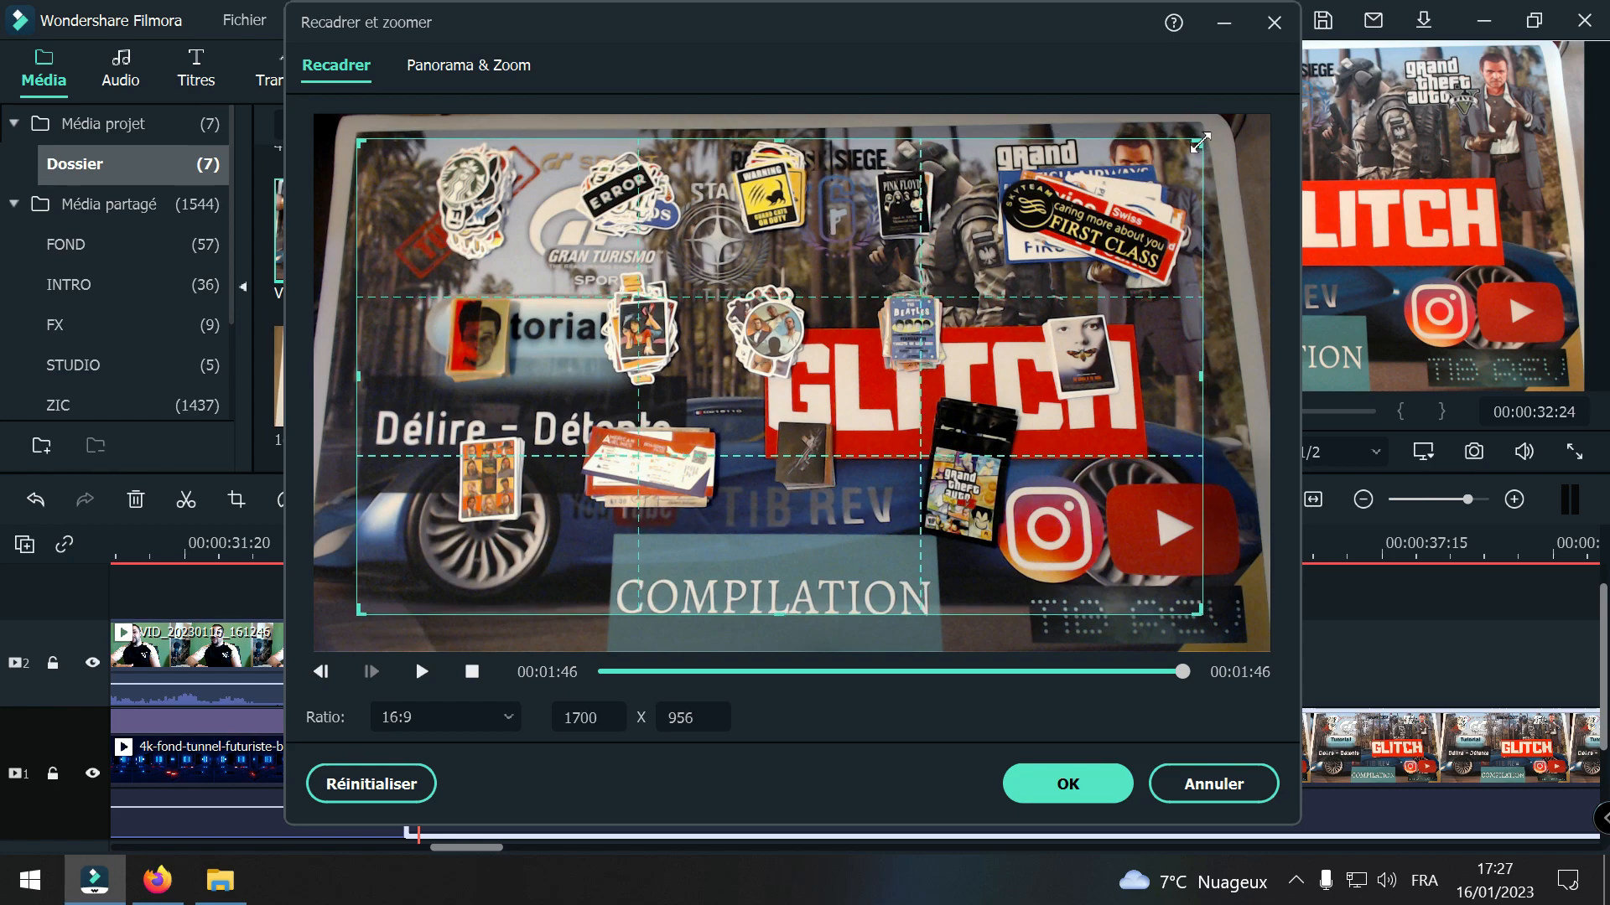
drag(950, 299, 954, 289)
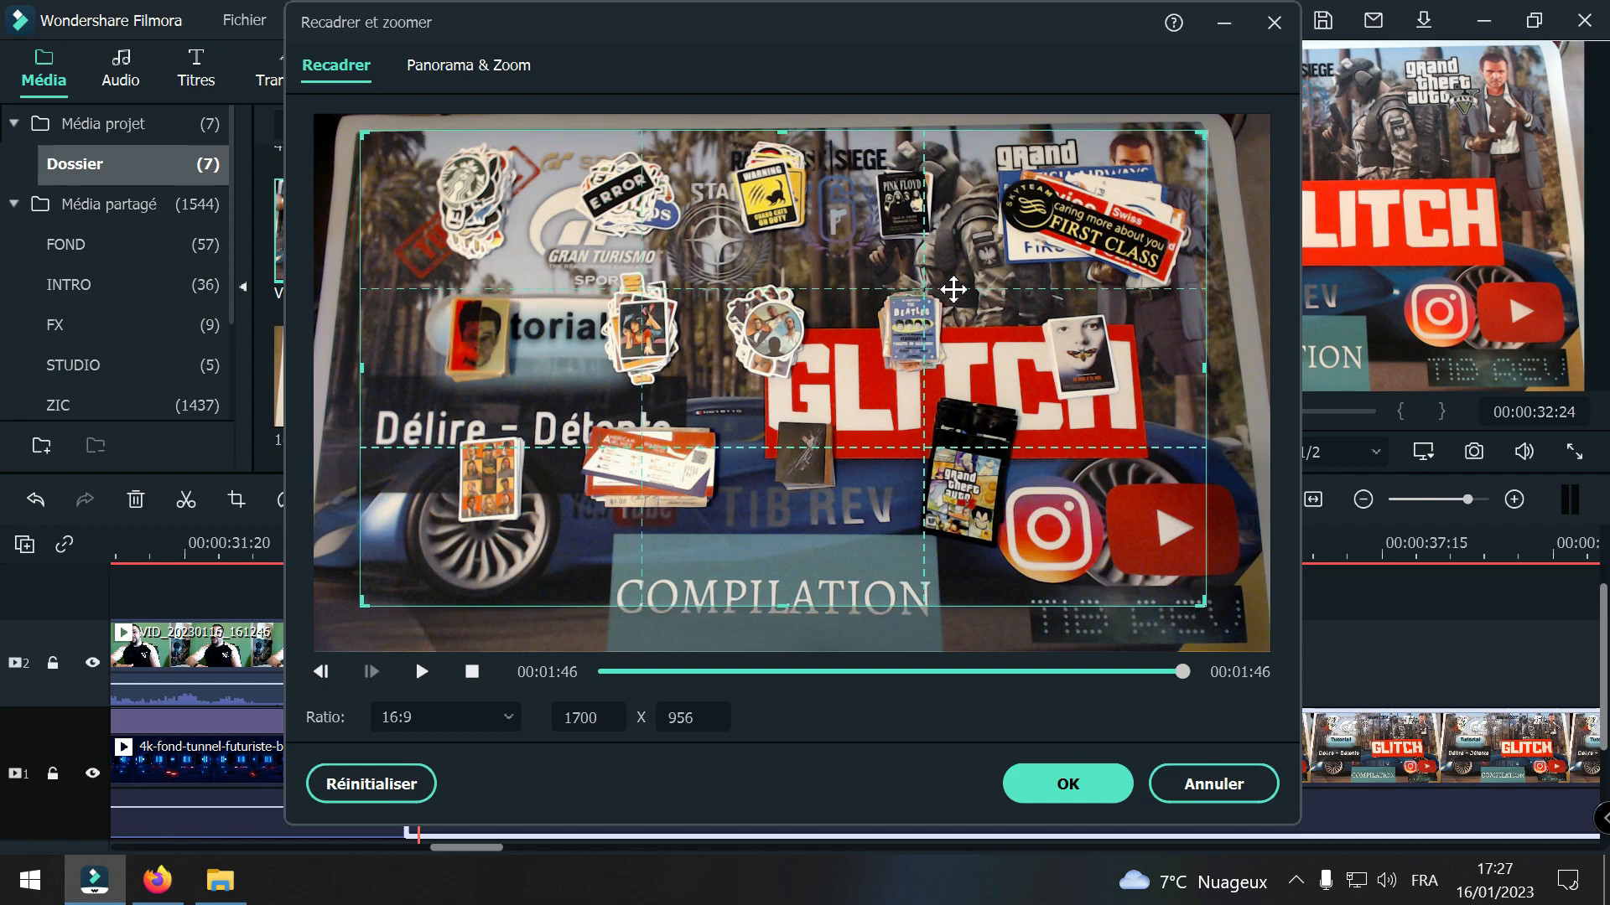
drag(1182, 671, 485, 660)
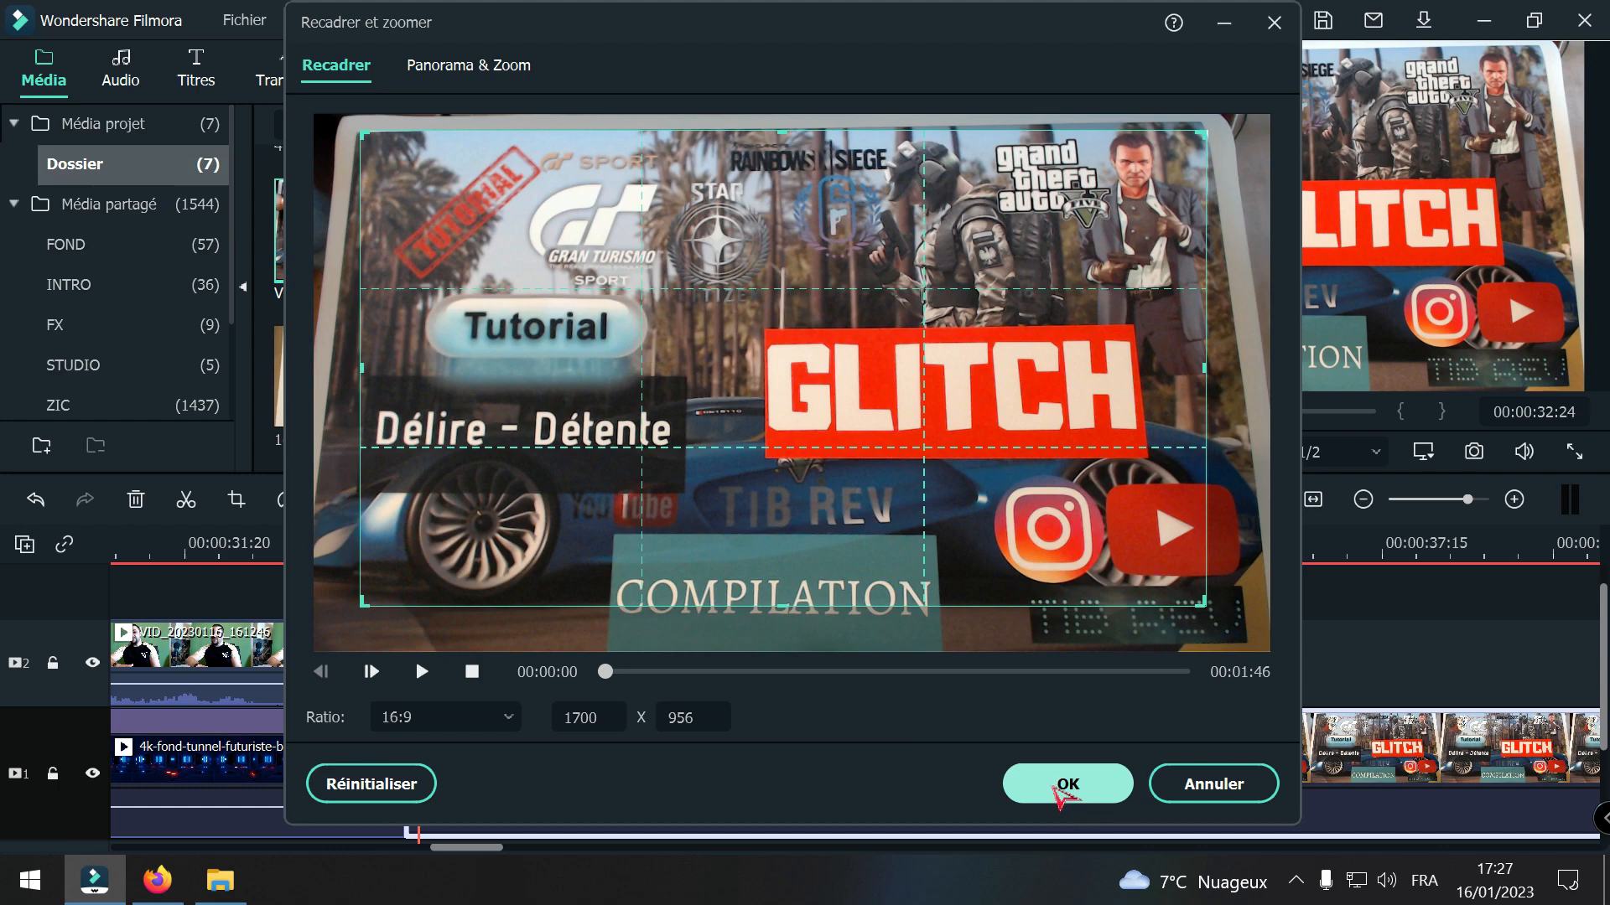
click(1066, 785)
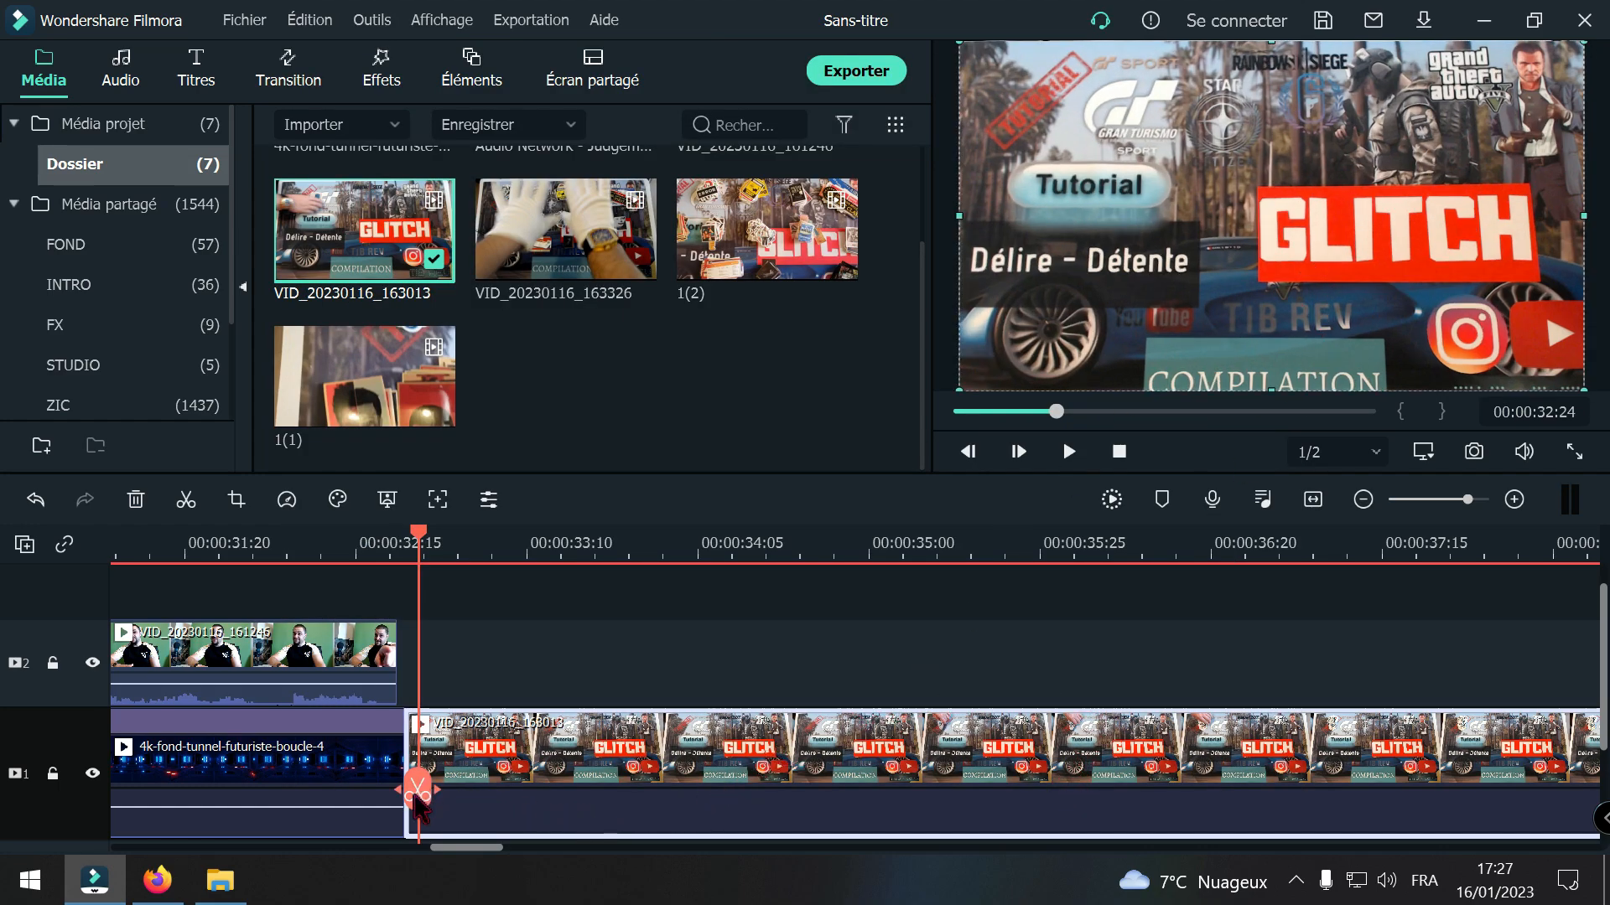
Step: Split the VID_20230116_163013 clip at 00:00:33:17 and delete its short opening part
drag(408, 786, 828, 762)
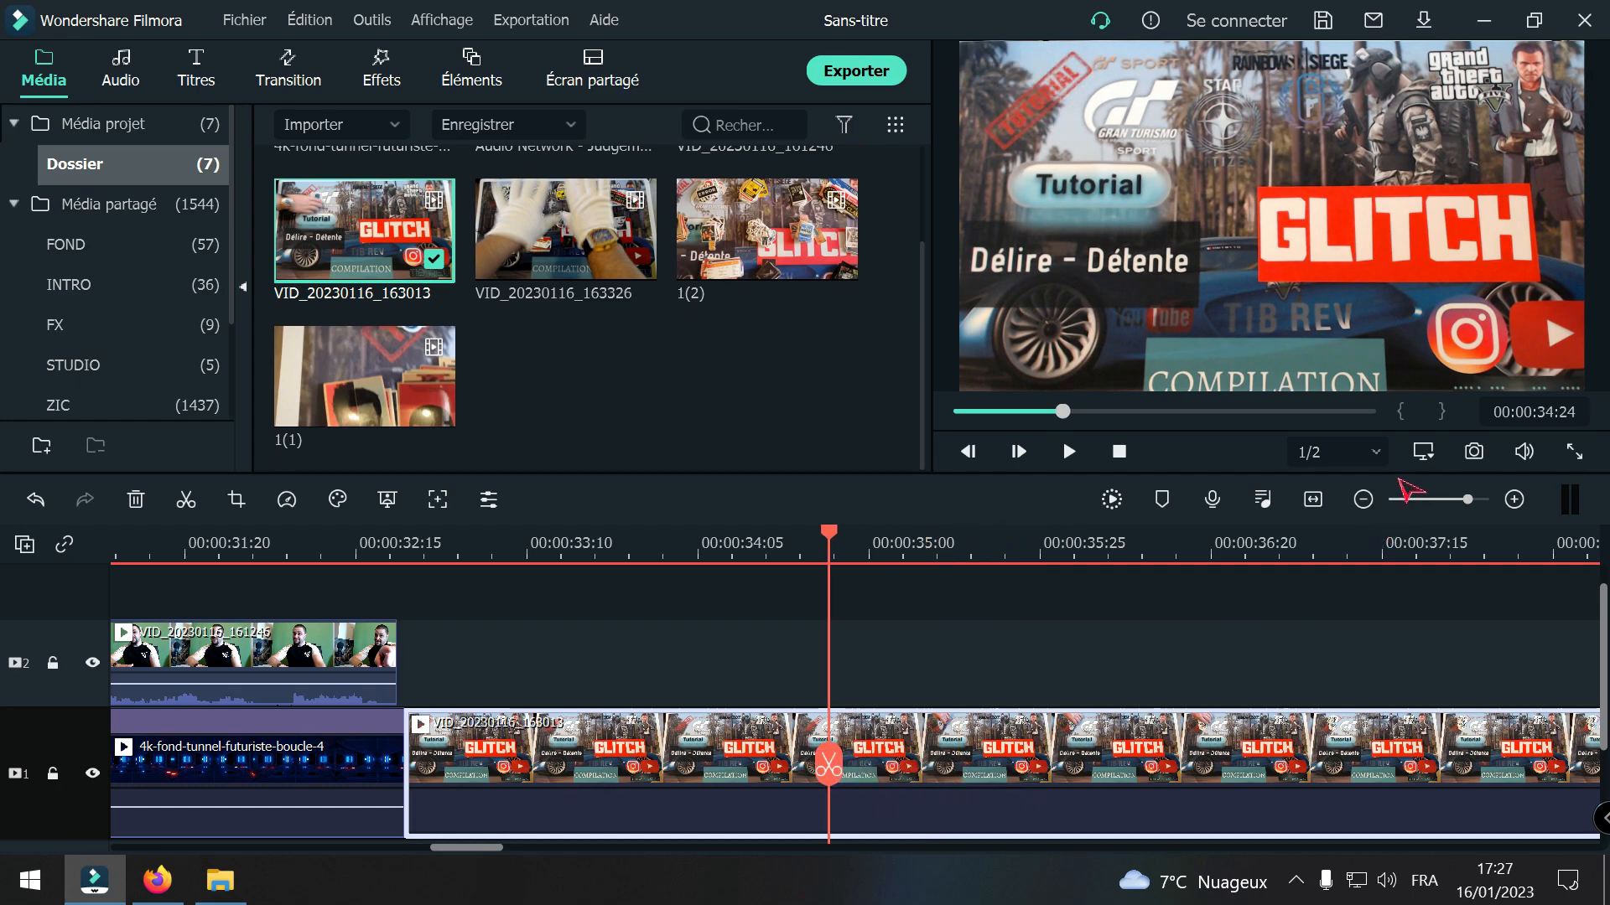
click(1363, 500)
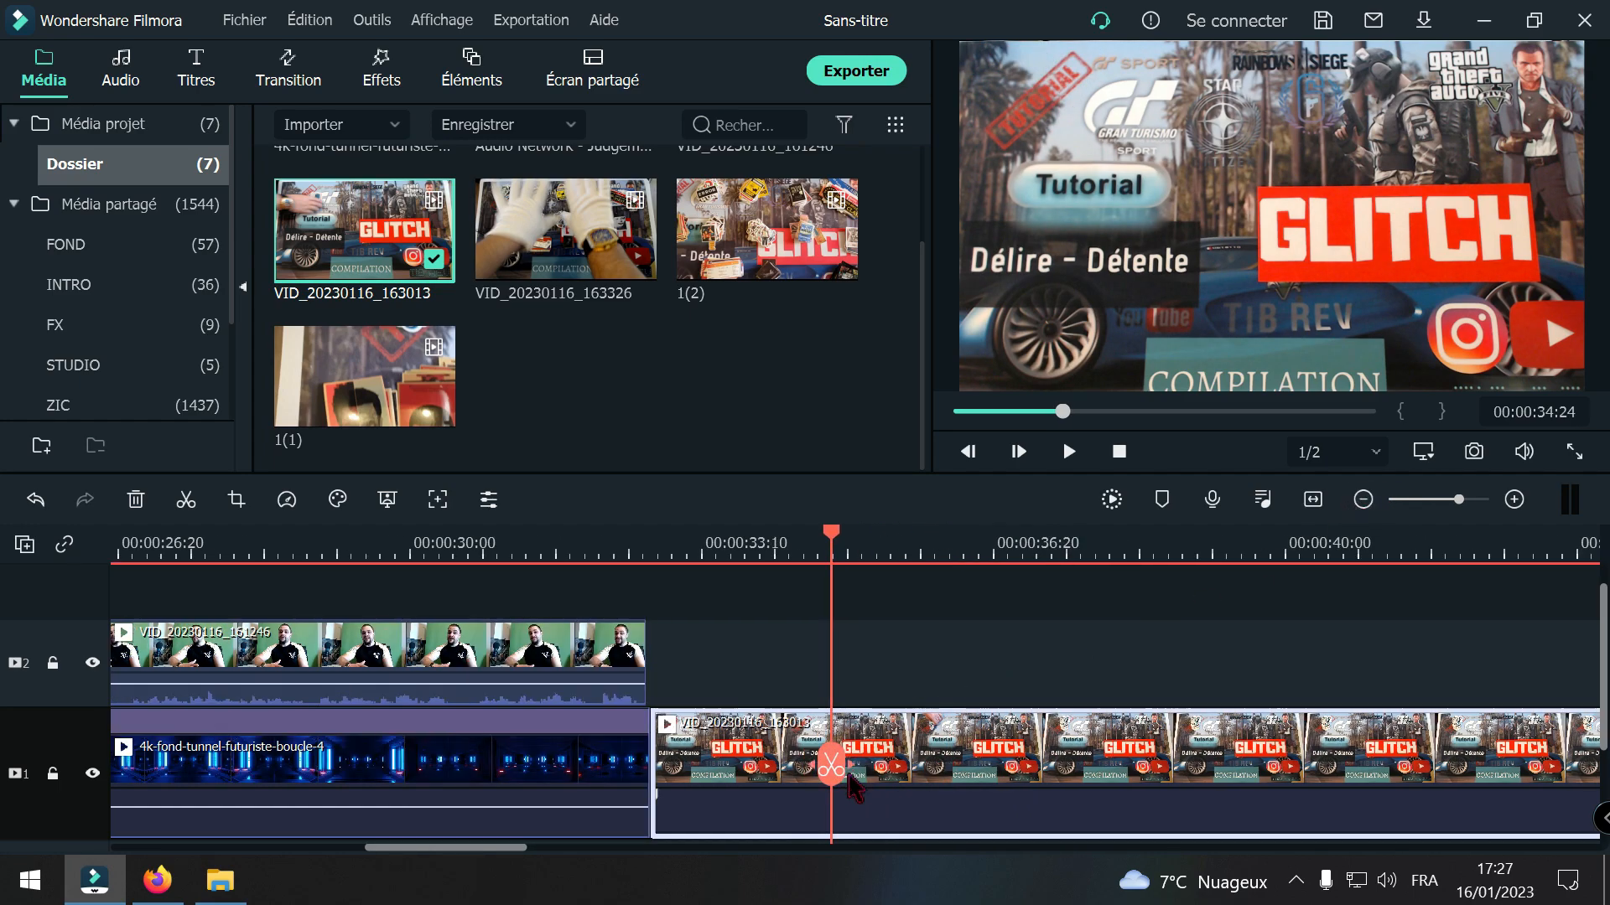
drag(830, 766, 648, 769)
drag(679, 771, 722, 776)
click(721, 784)
click(689, 757)
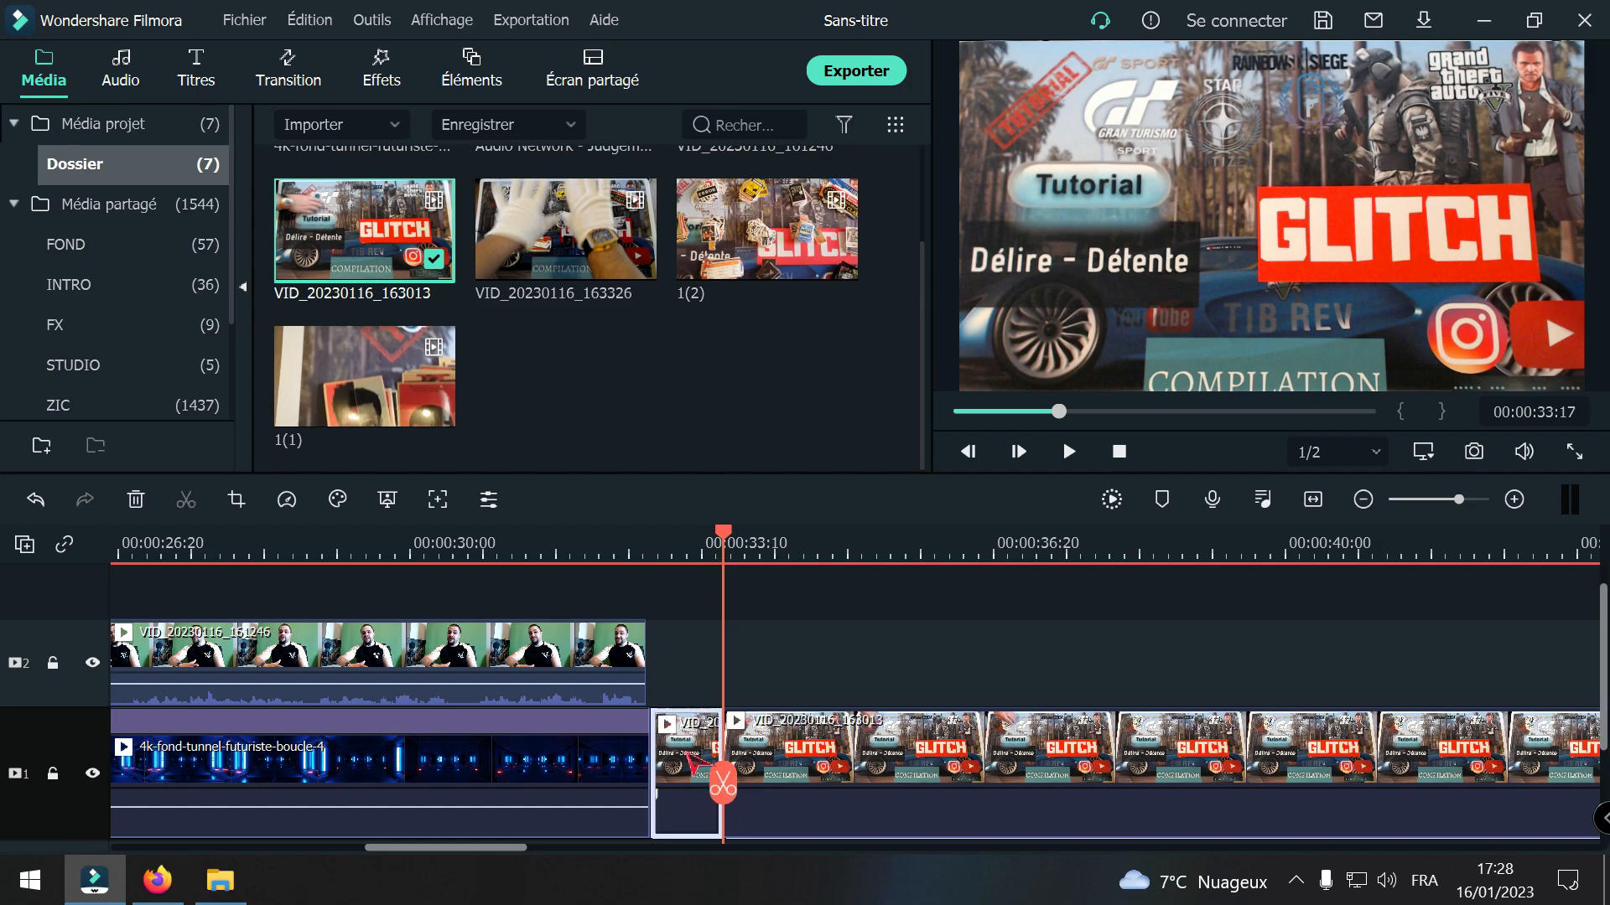
click(135, 499)
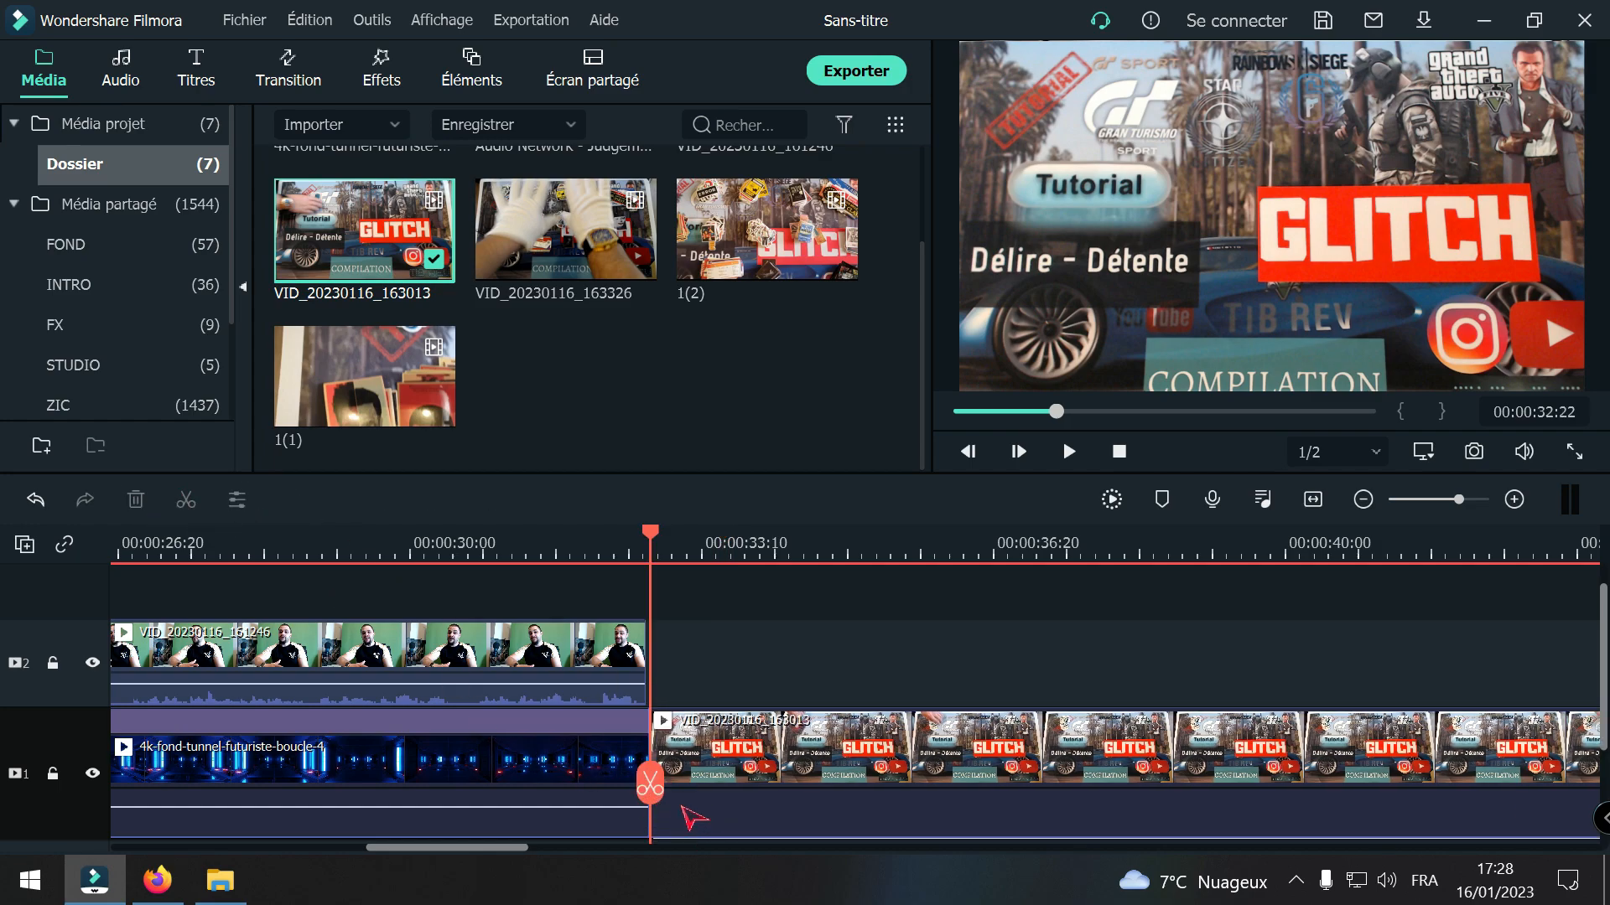
Step: Split the VID_20230116_163013 clip at 00:00:33:22 and 00:00:36:06 and delete the section between the cuts
drag(651, 785, 738, 782)
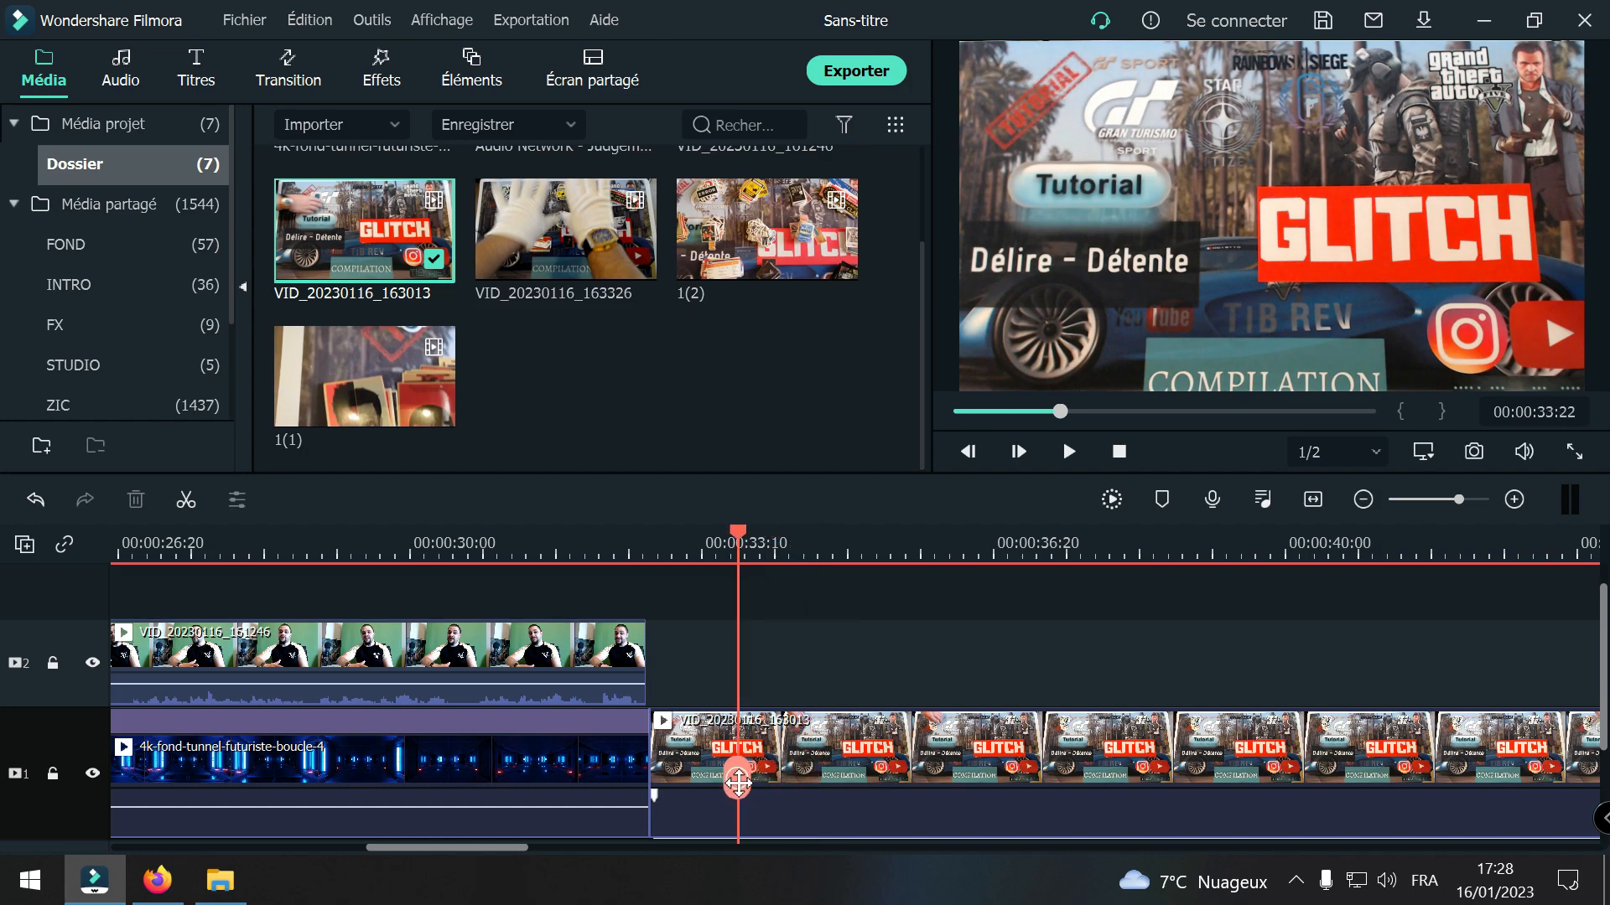
click(736, 771)
drag(736, 772, 952, 775)
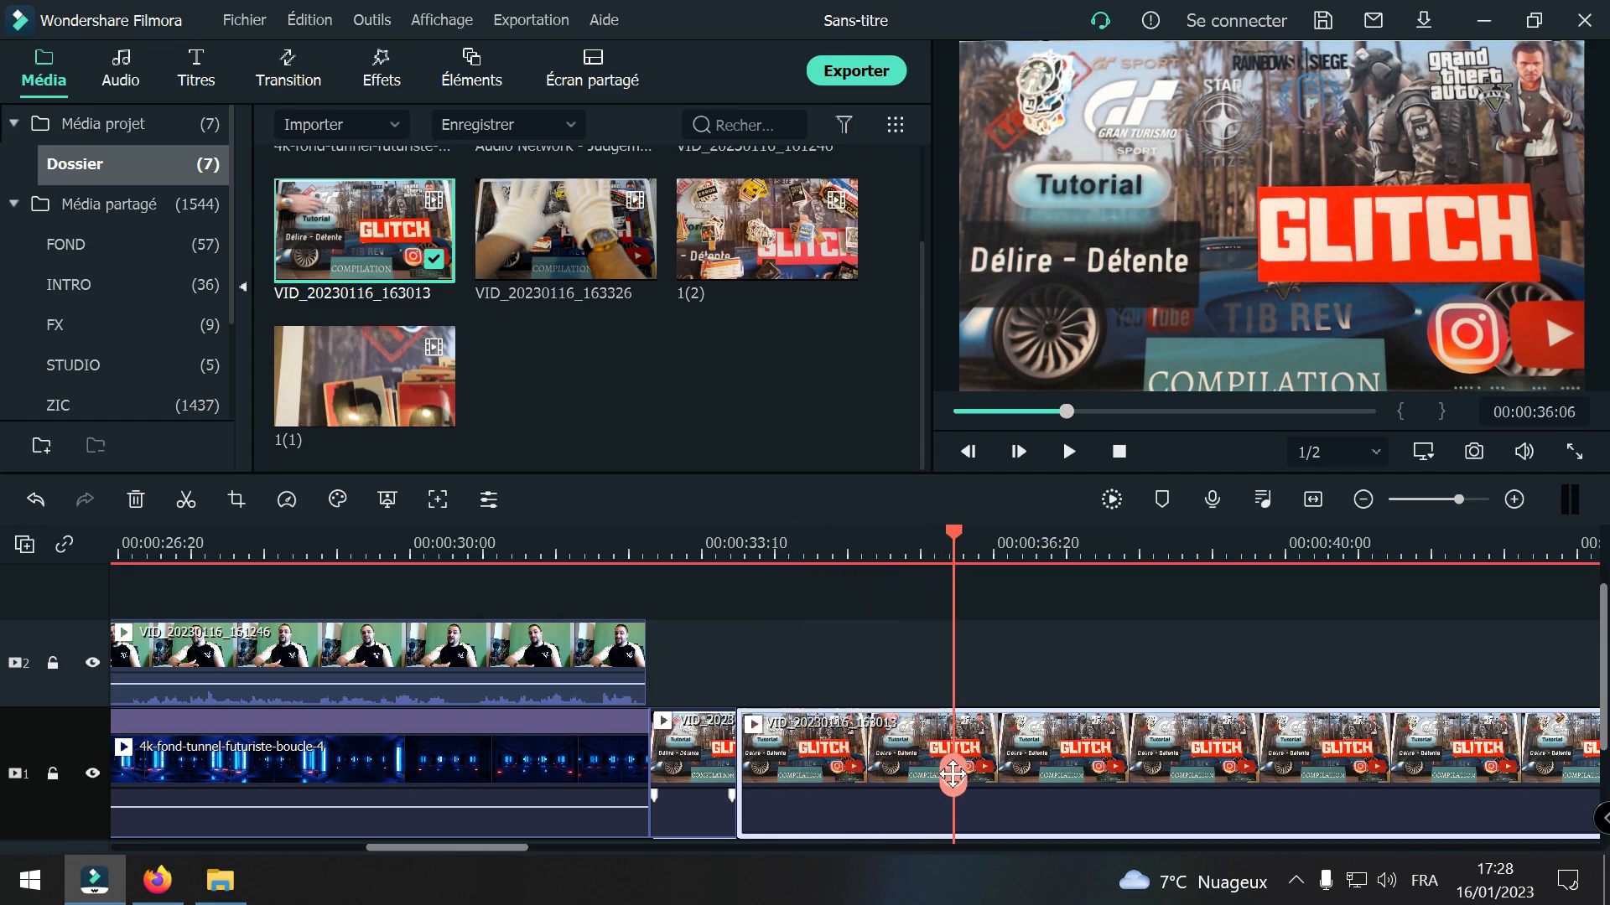
click(954, 775)
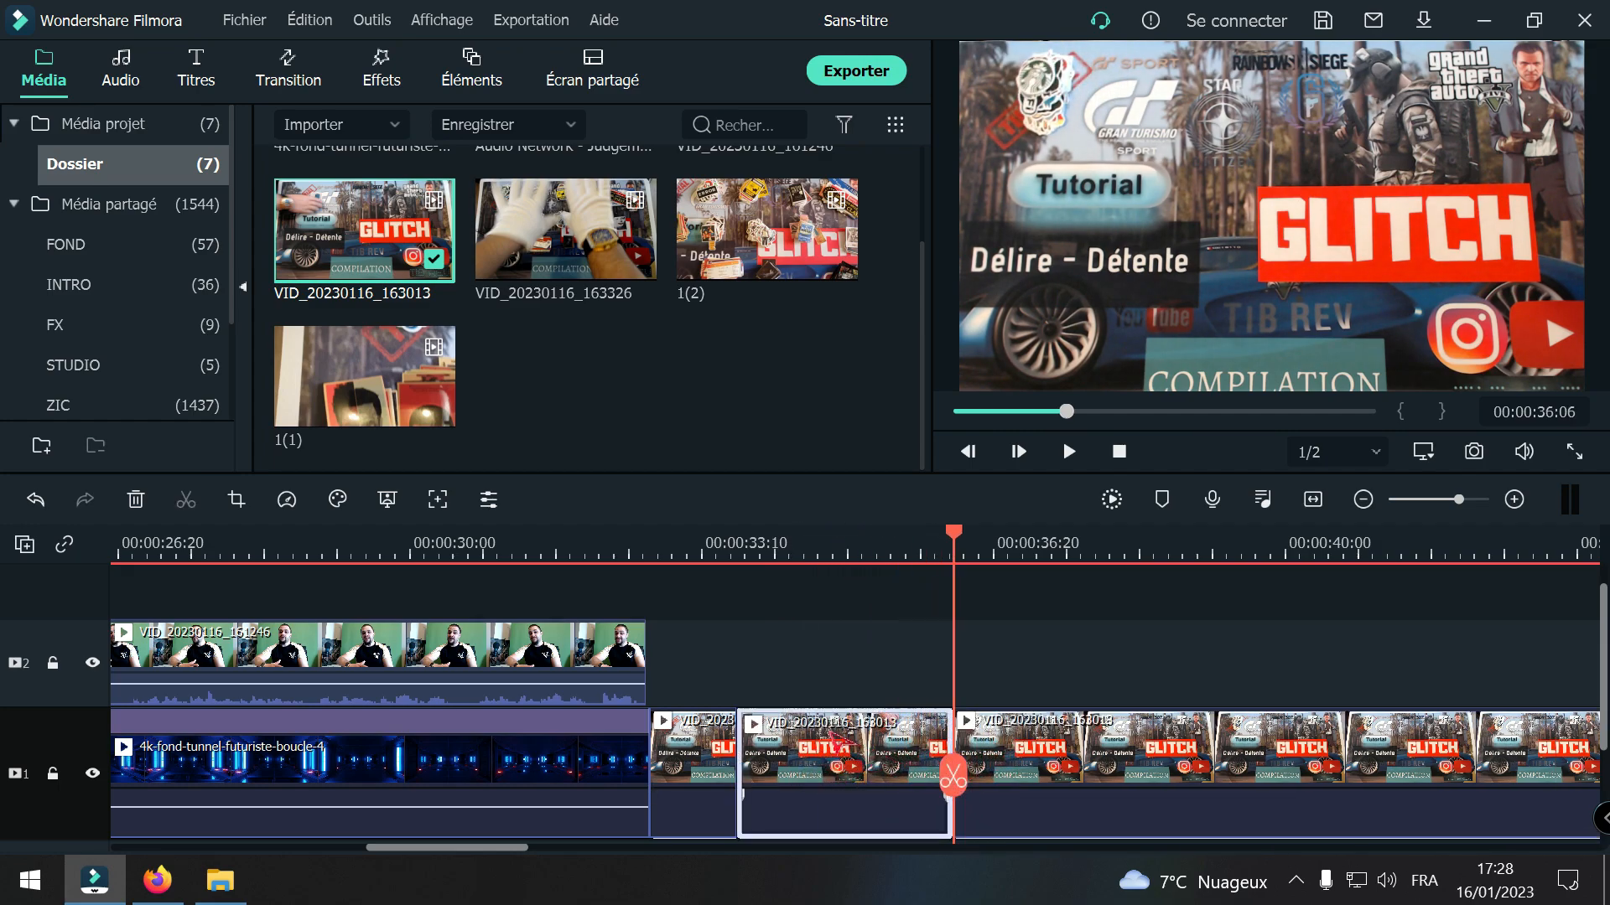
key(Delete)
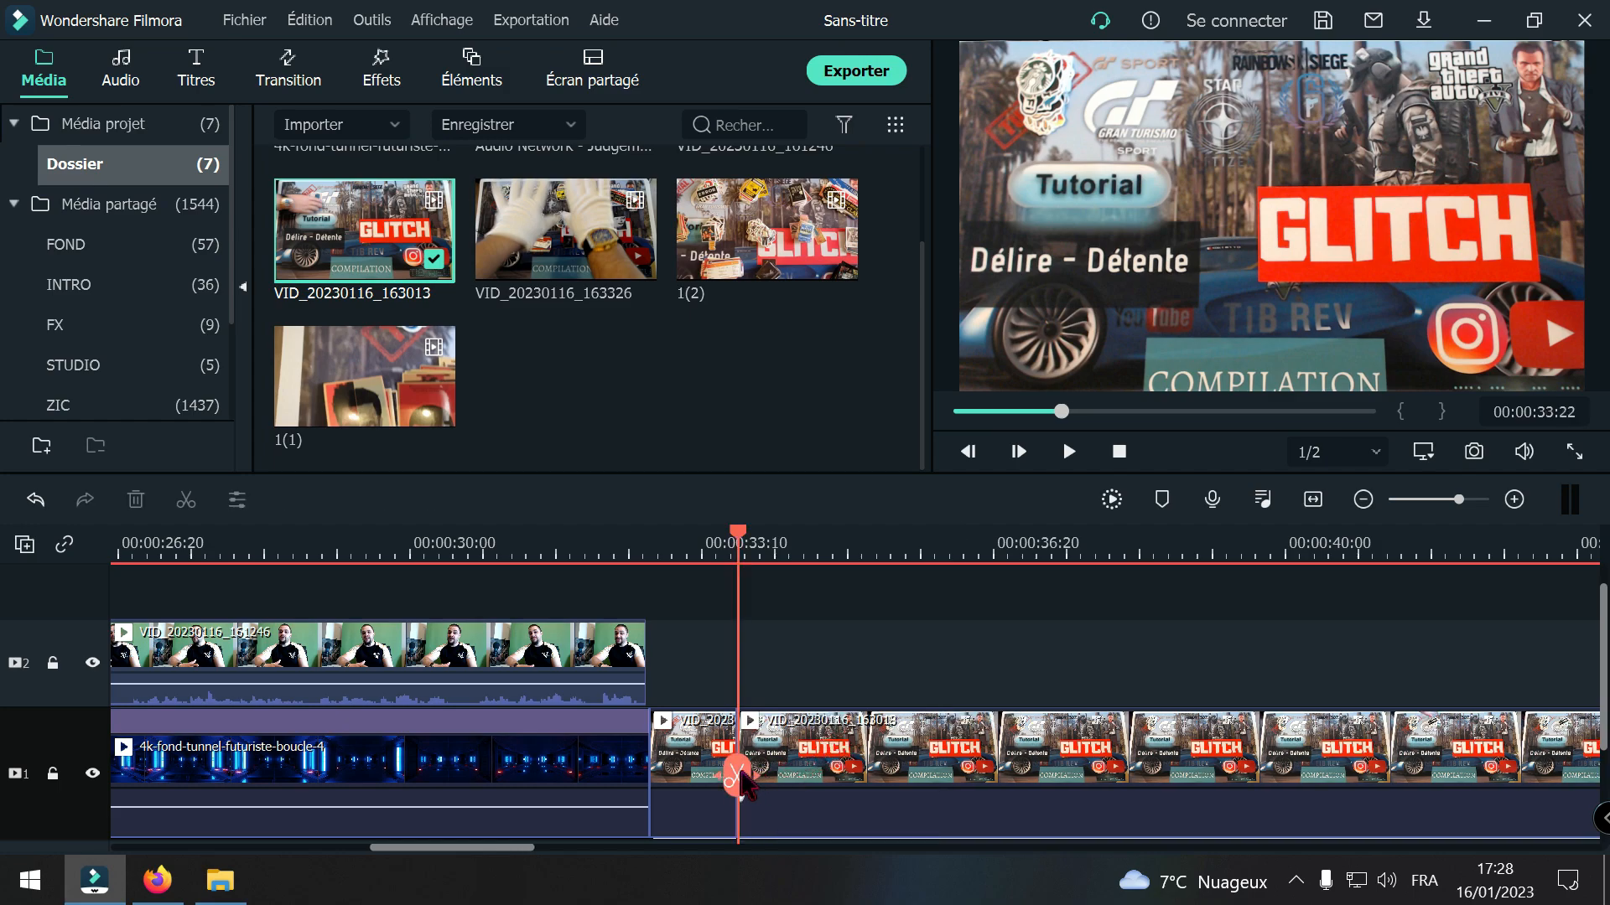
Step: Split the VID_20230116_163013 clip at 00:00:34:08 and 00:00:41:23 and delete the section between the cuts
drag(740, 775, 797, 782)
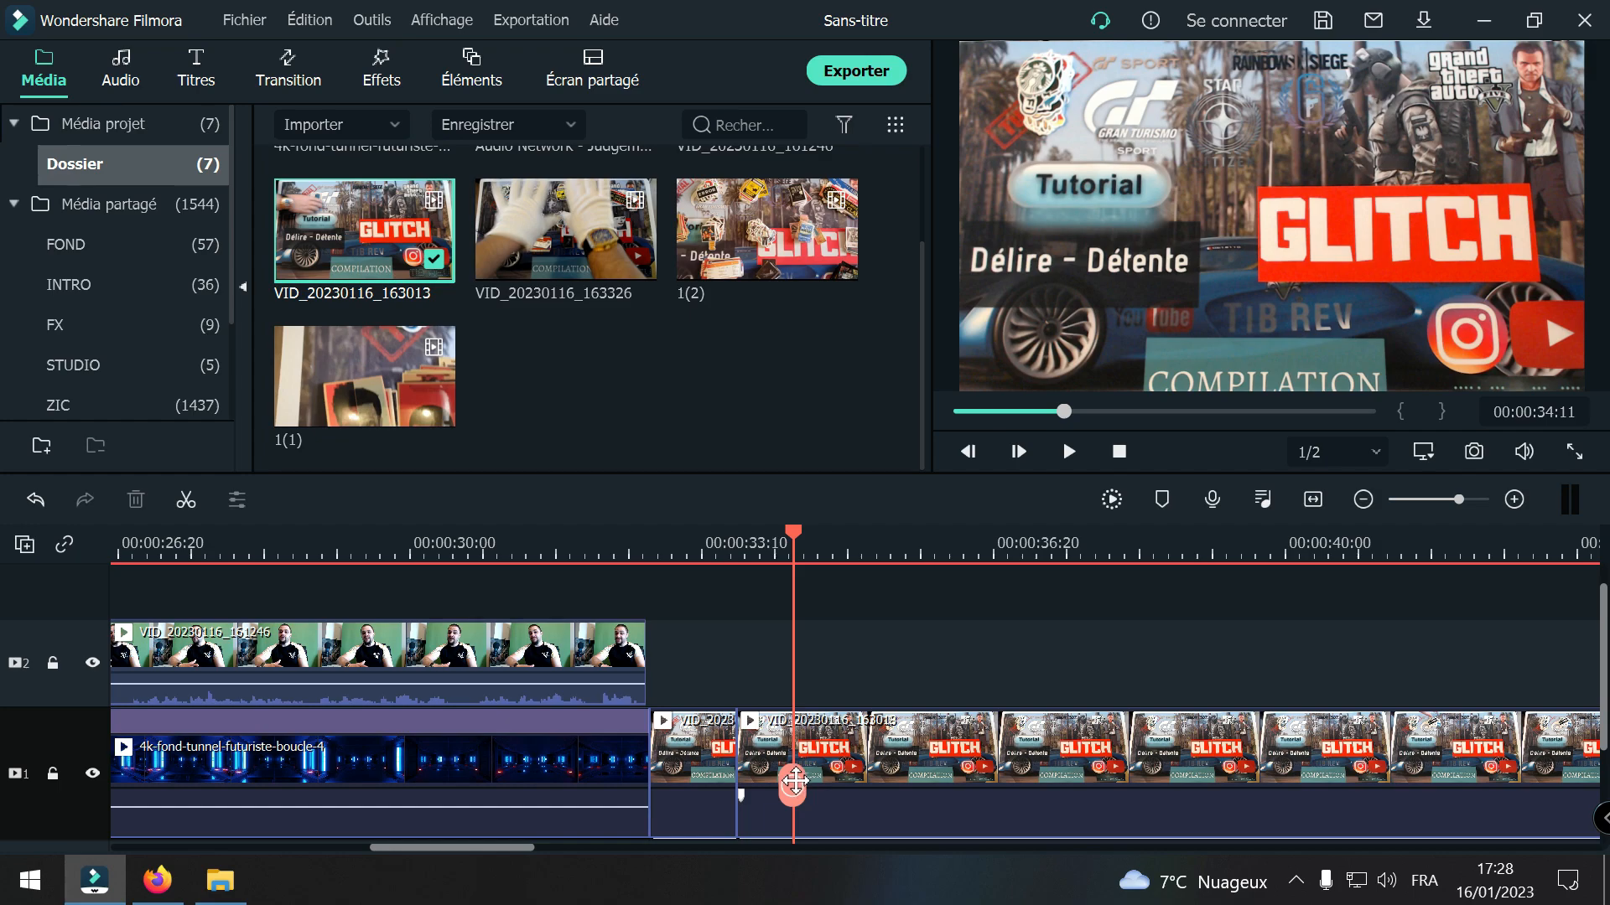
drag(795, 781, 785, 823)
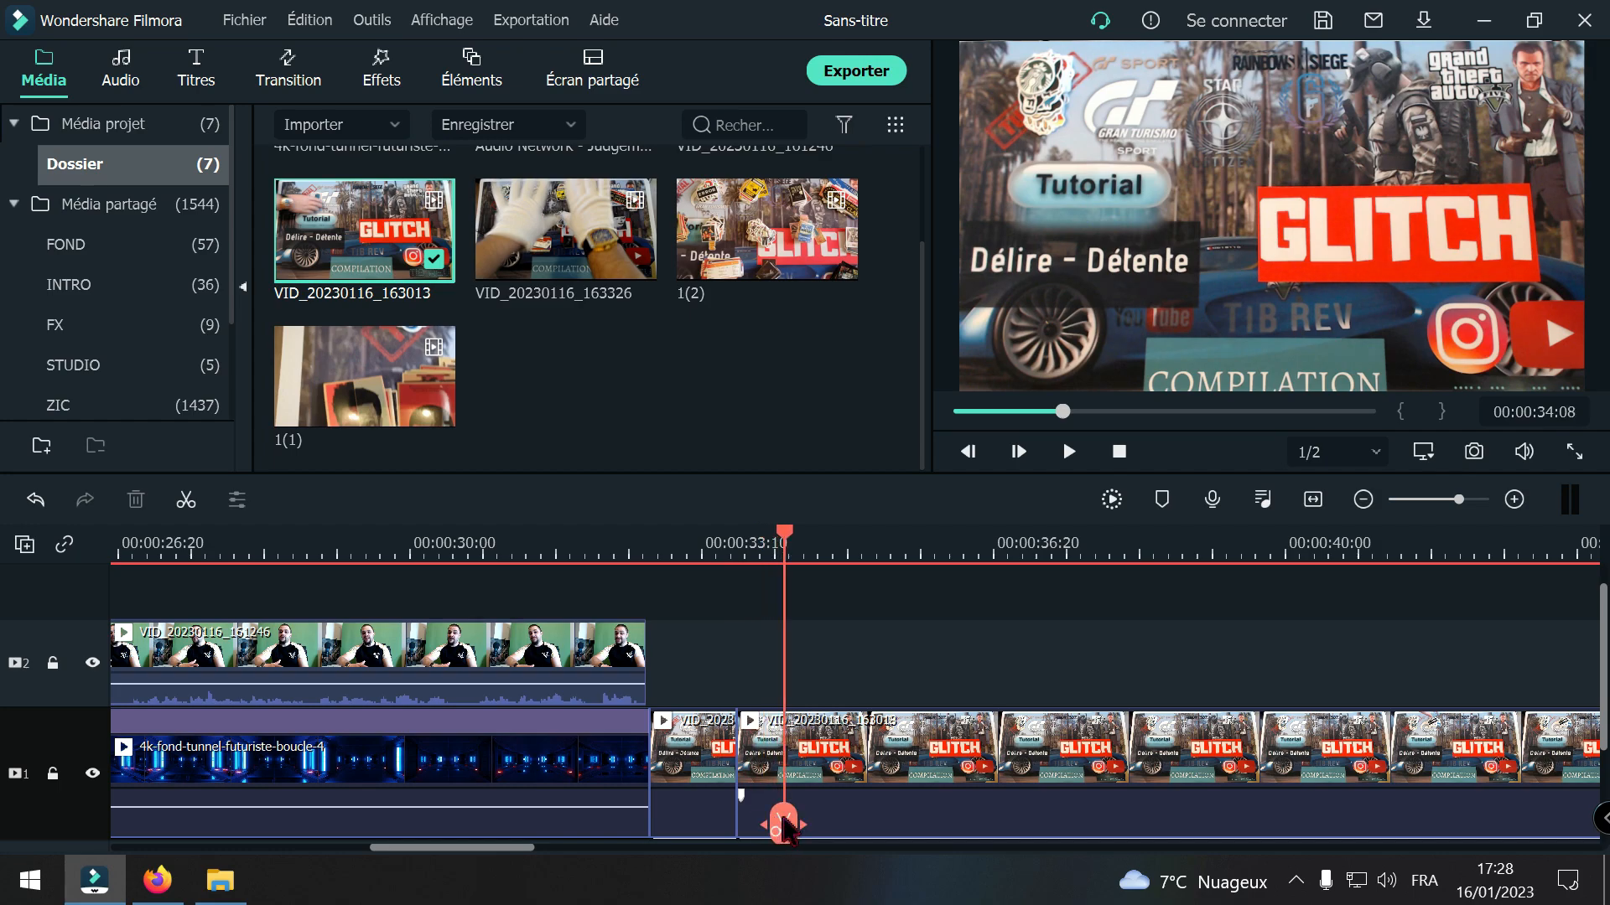
click(783, 820)
drag(784, 820, 1439, 789)
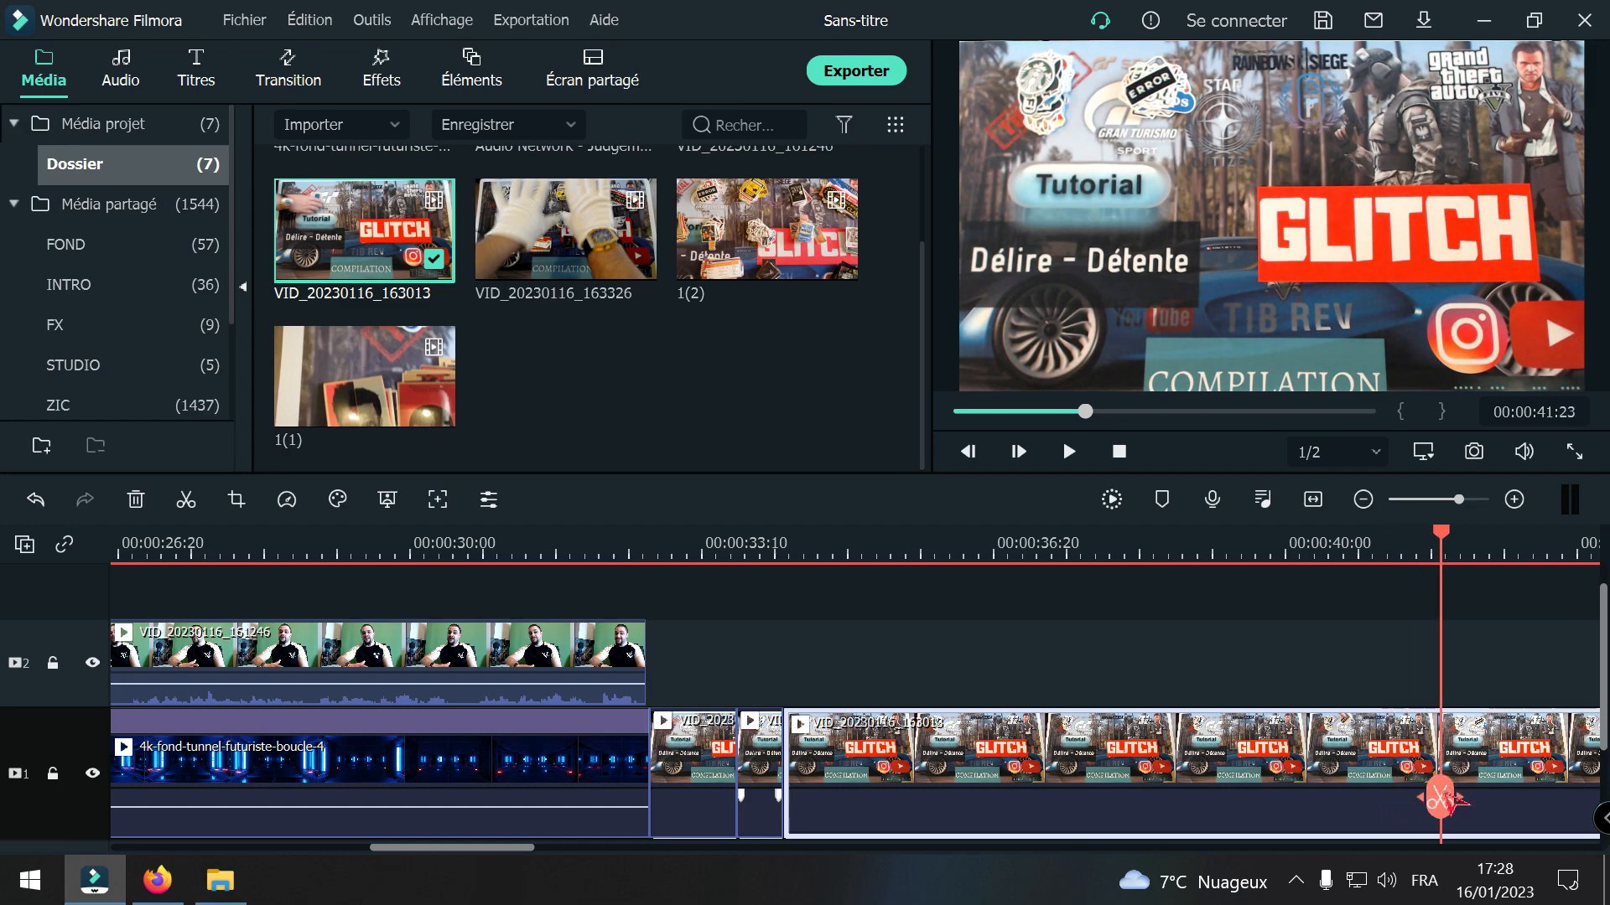
click(1442, 801)
click(1333, 767)
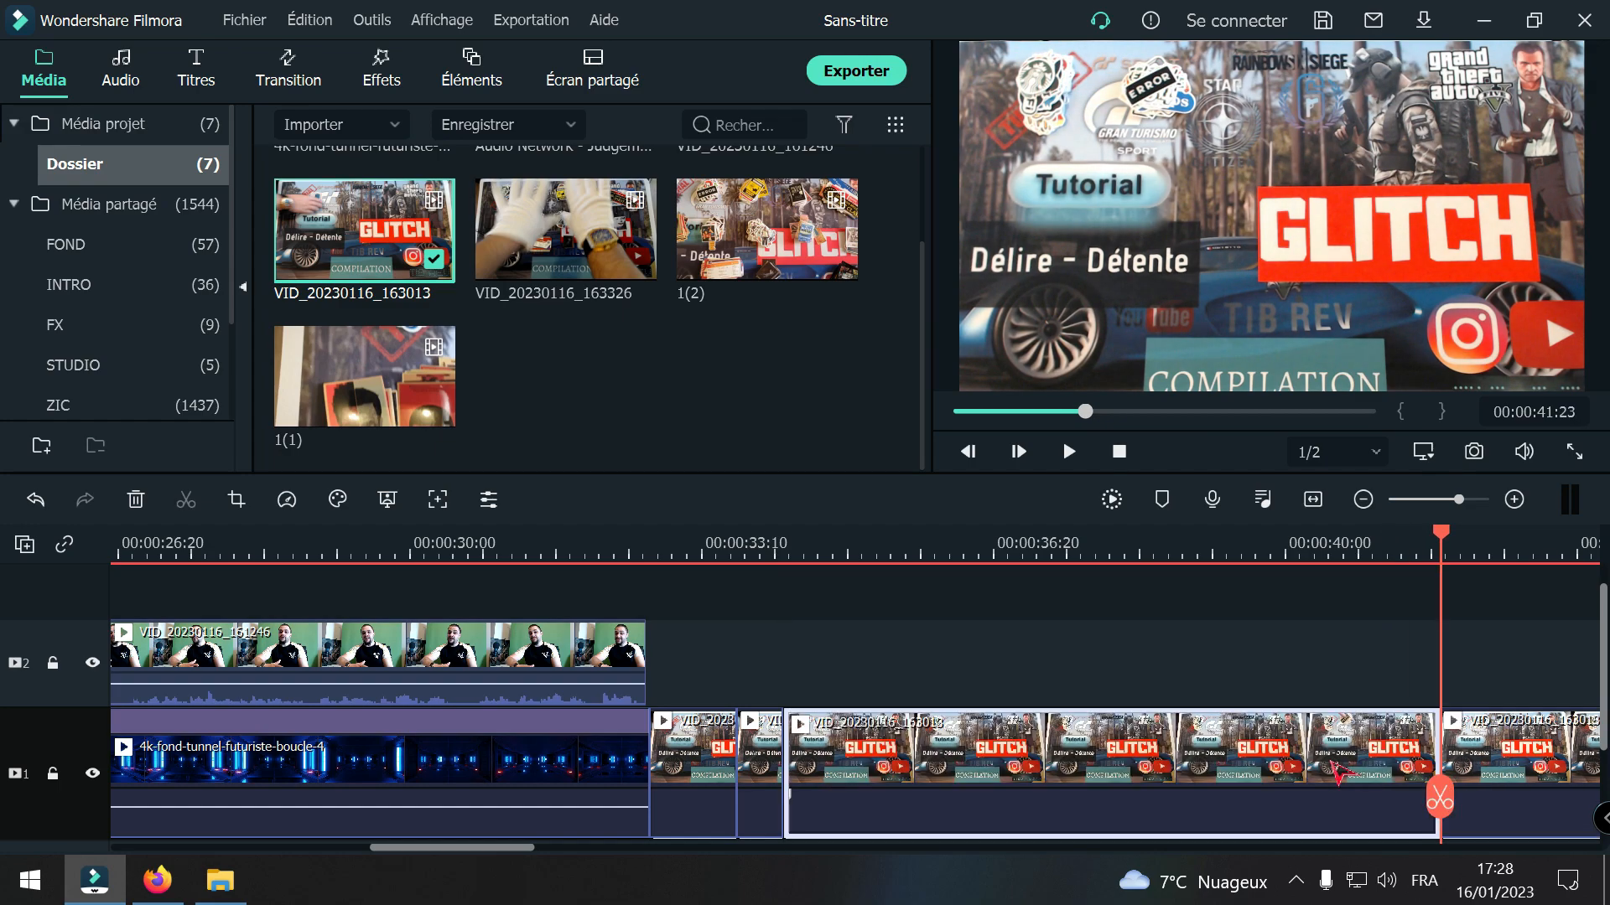
key(Delete)
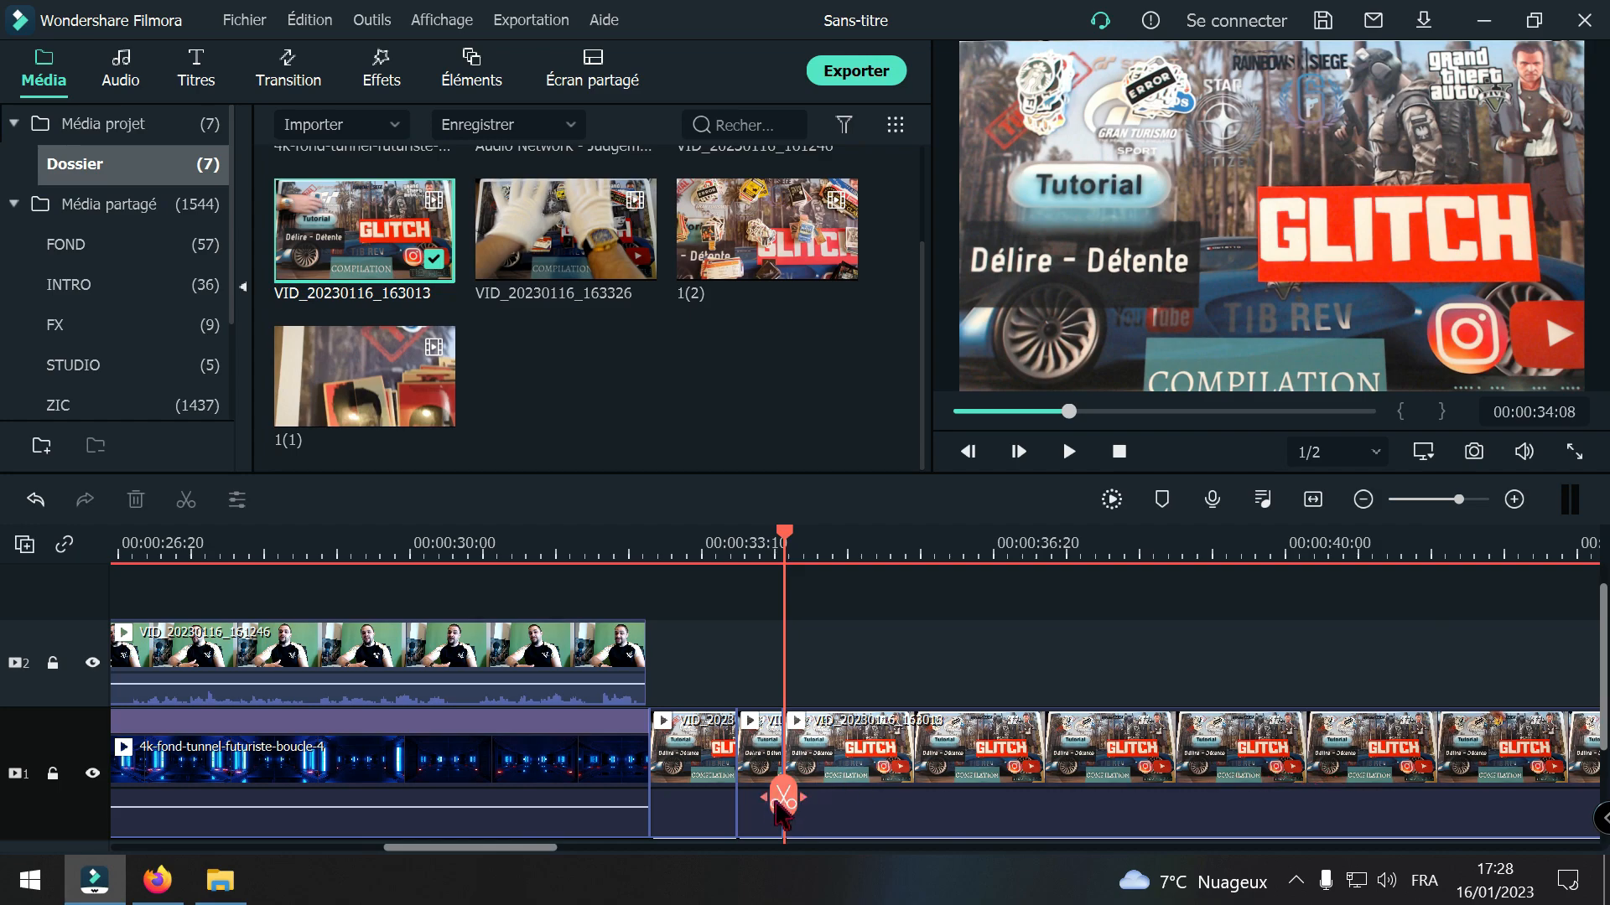
Step: Split the VID_20230116_163013 clip at 00:00:34:22 and 00:00:43:02 and delete the section between the cuts
drag(793, 804, 827, 807)
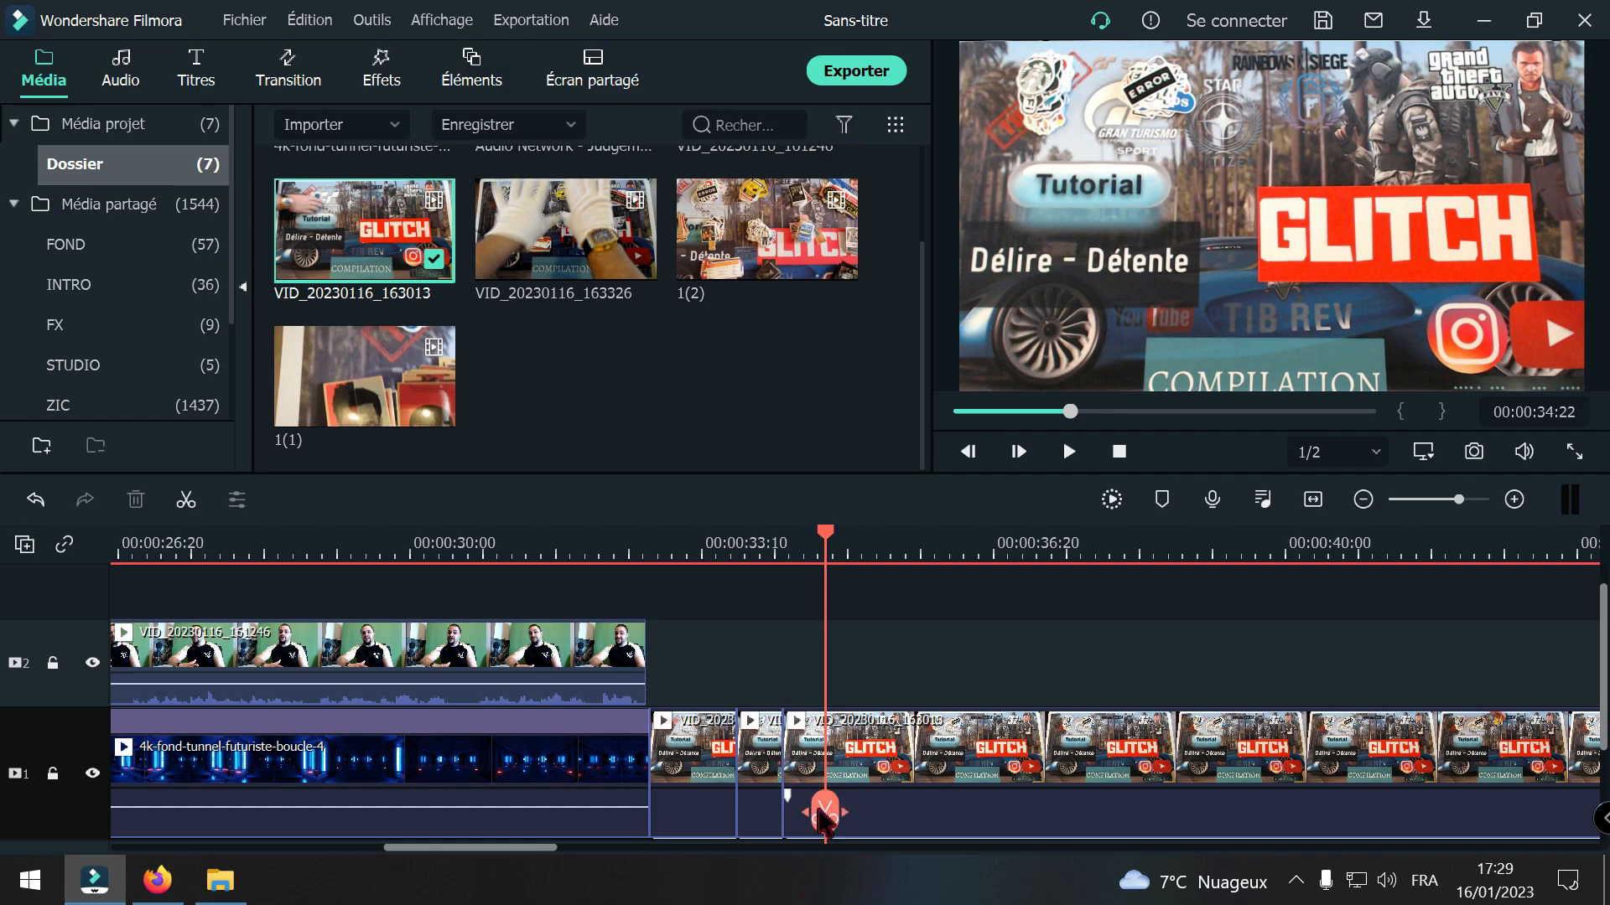
click(824, 811)
drag(824, 811, 1551, 798)
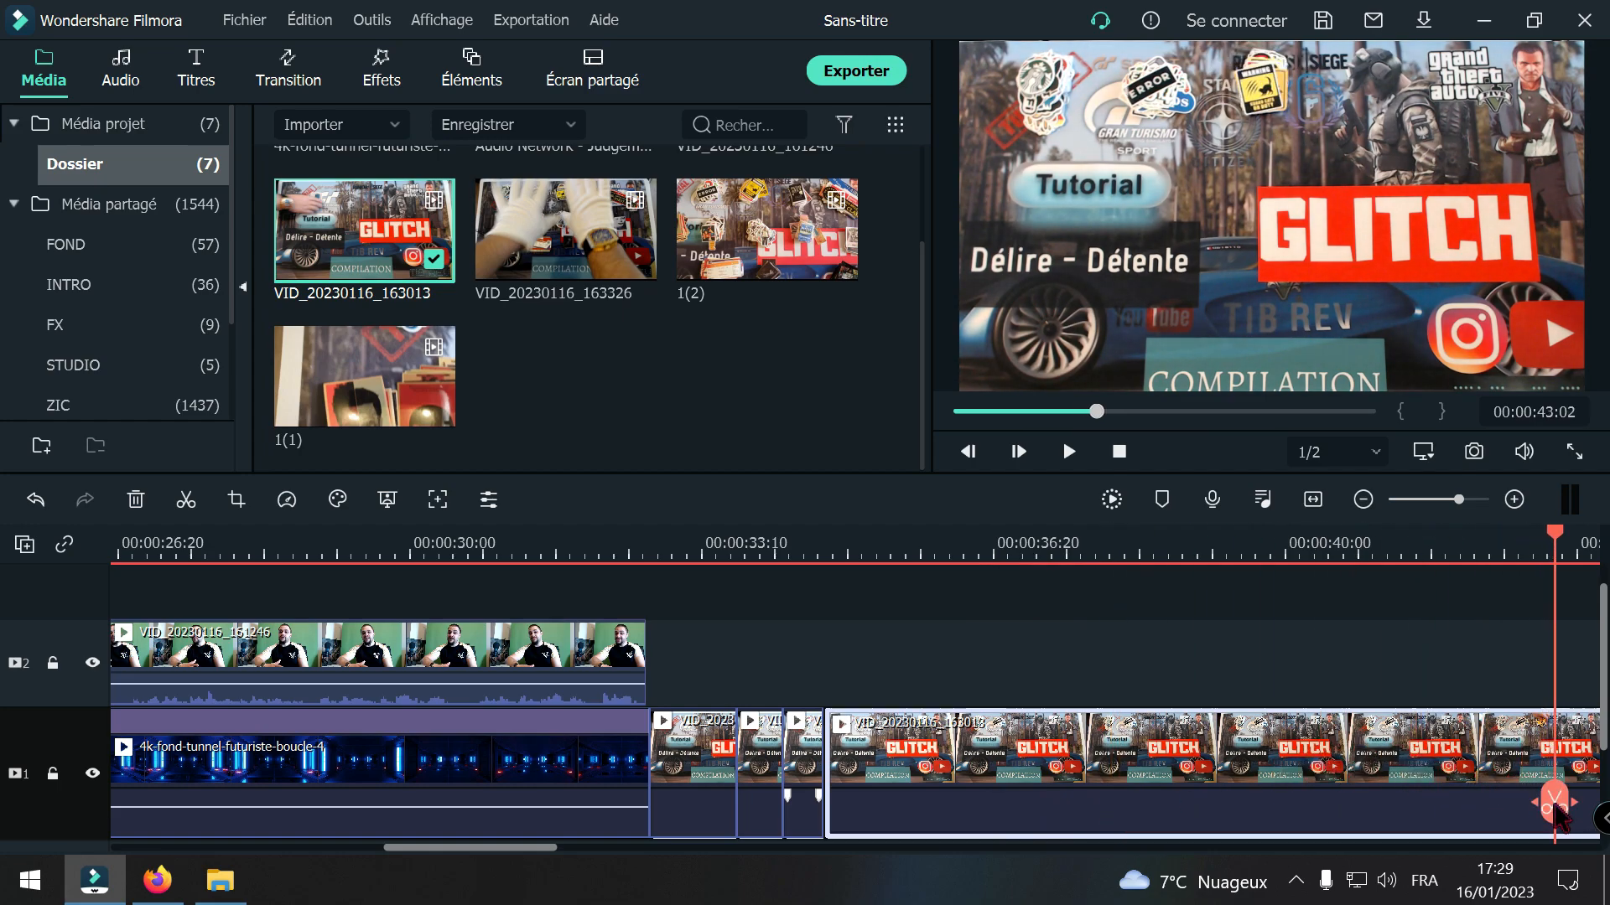
click(1554, 809)
click(1339, 776)
key(Delete)
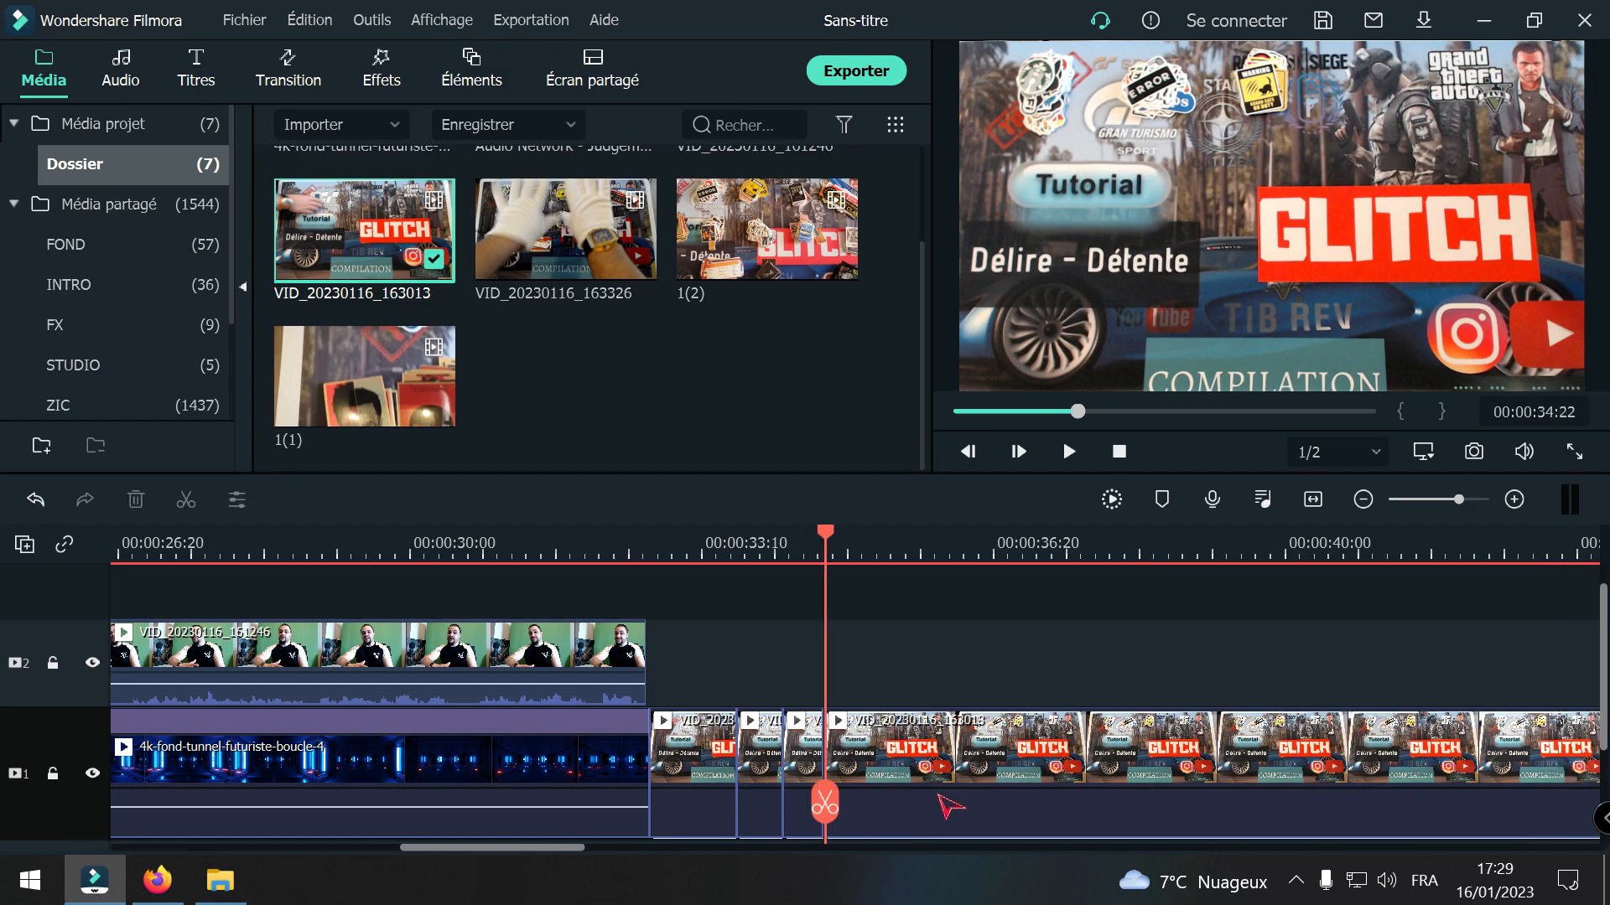
Step: Split the VID_20230116_163013 clip at 00:00:35:03 and 00:00:42:15 and delete the section between the cuts
drag(834, 809, 861, 803)
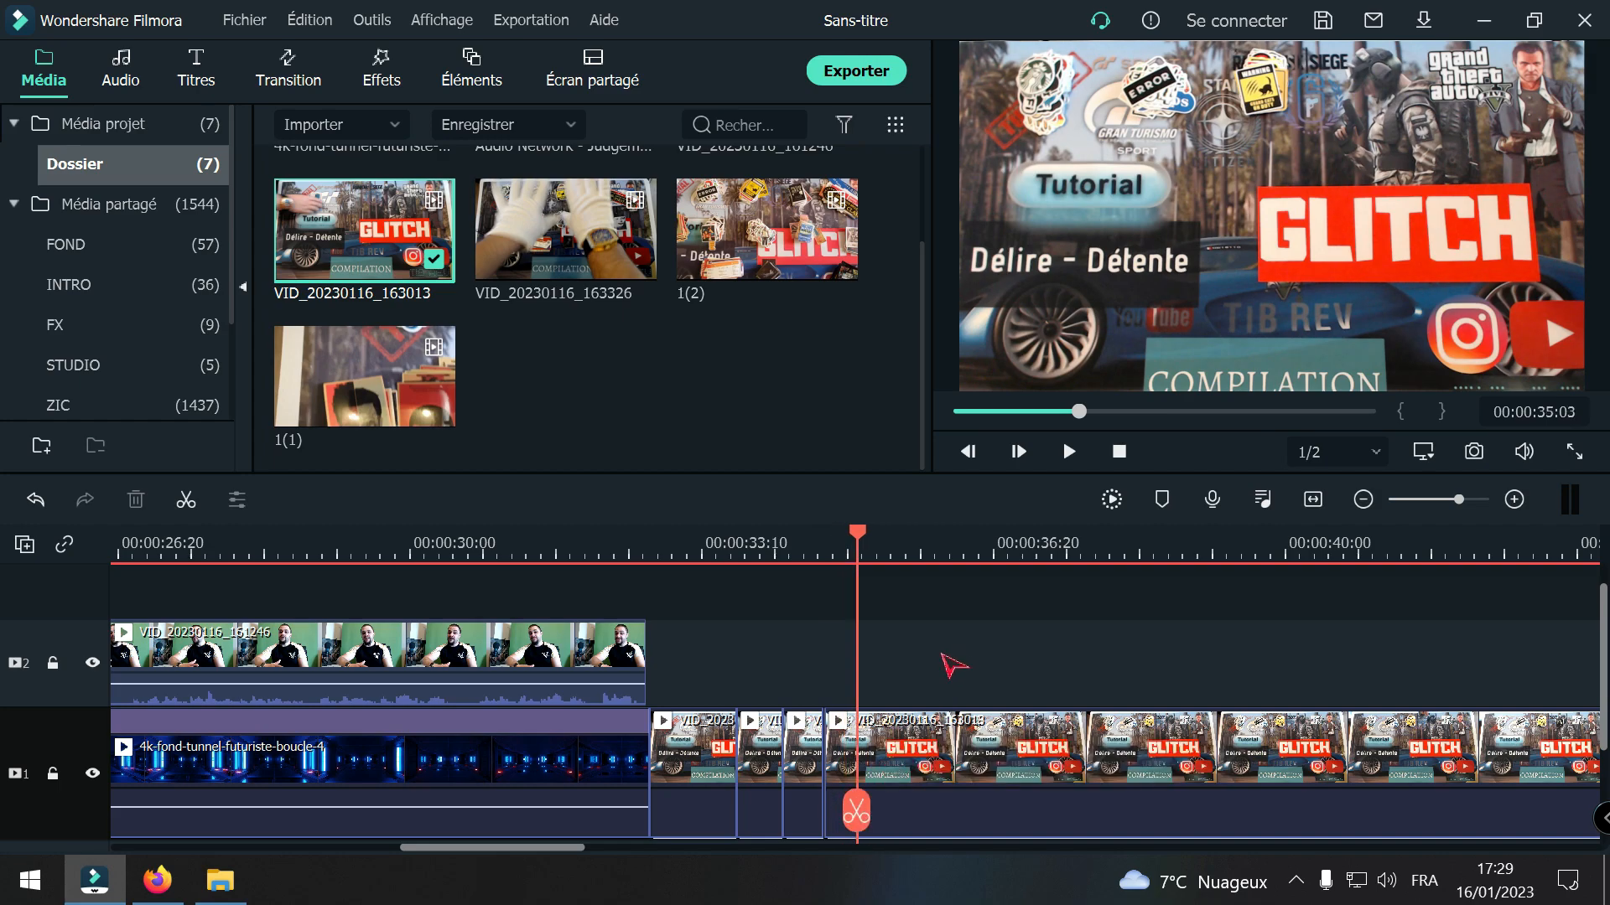
click(856, 812)
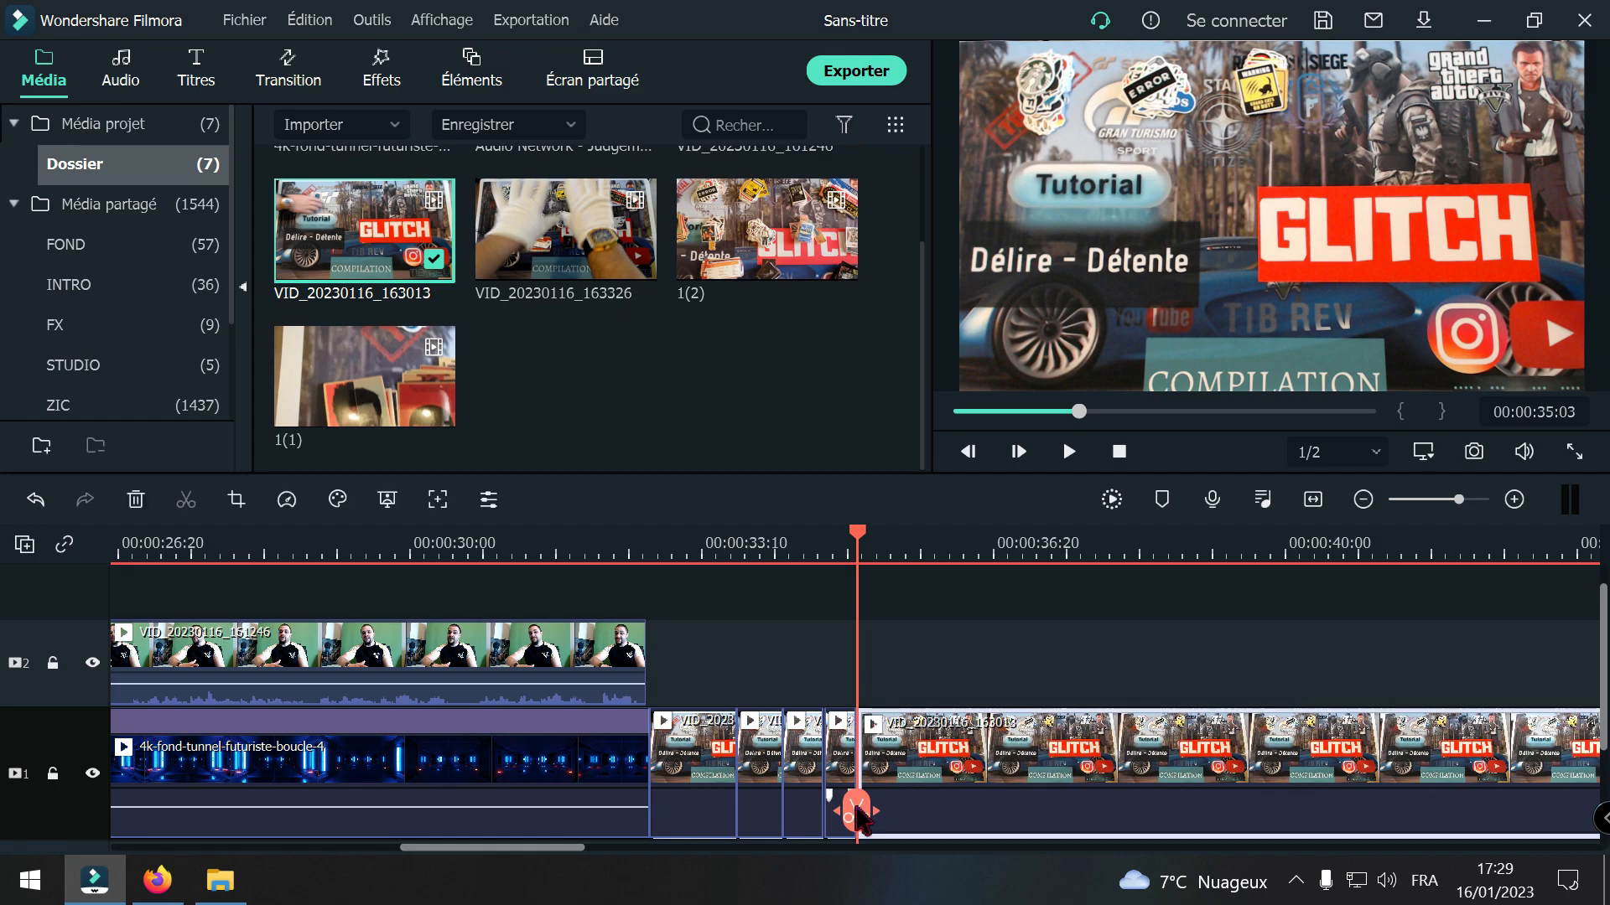
drag(859, 817, 1061, 813)
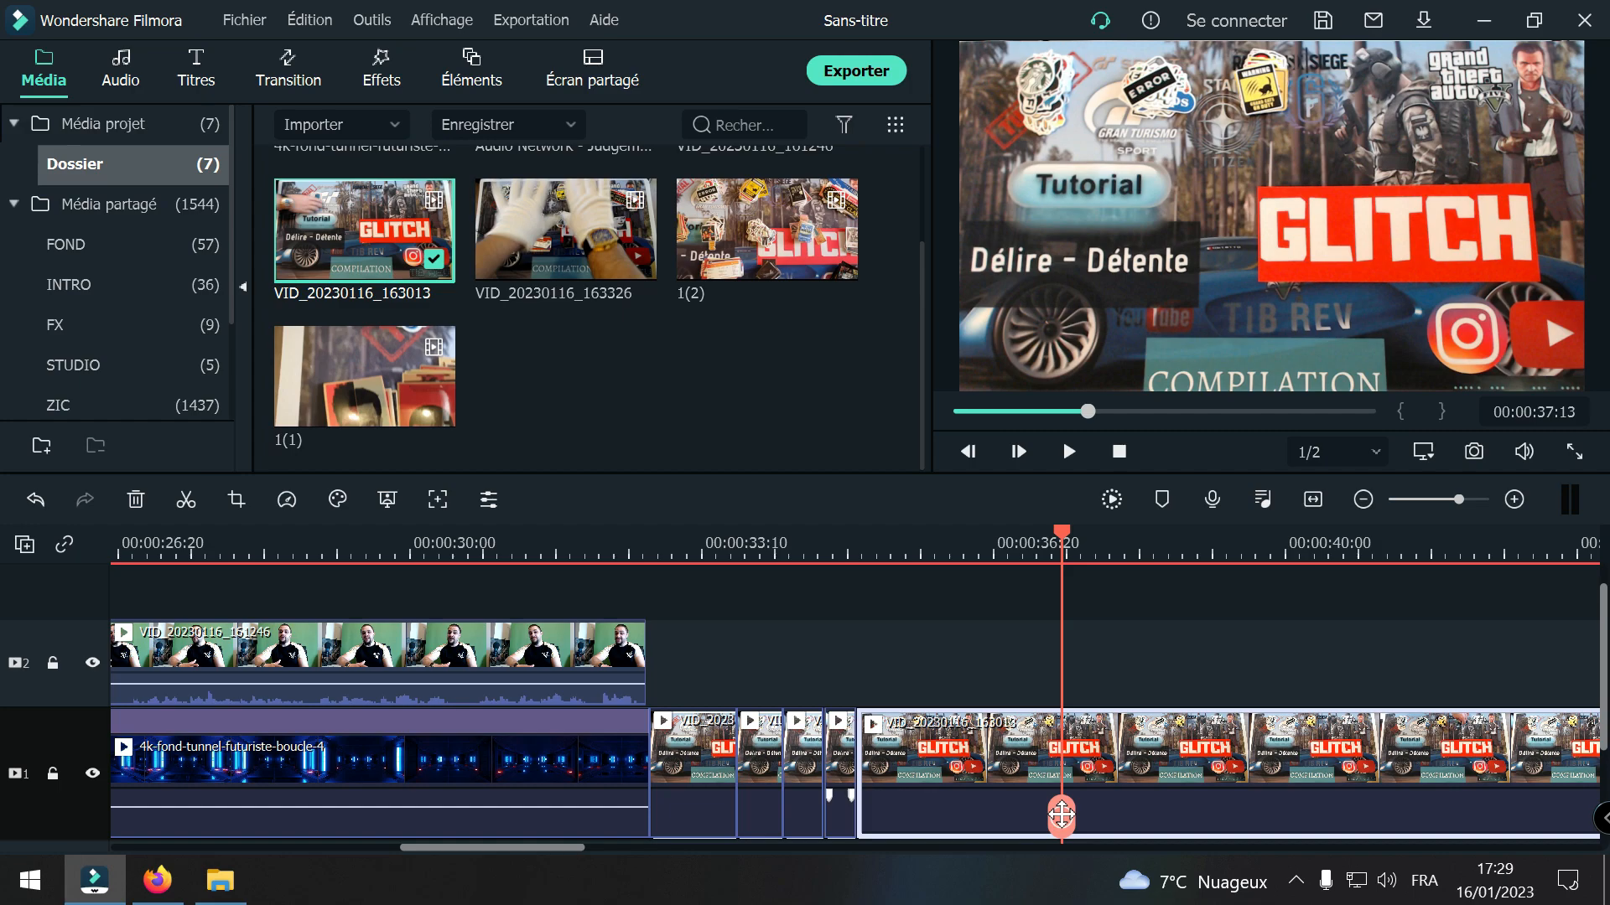
drag(1060, 815, 1505, 815)
click(1504, 815)
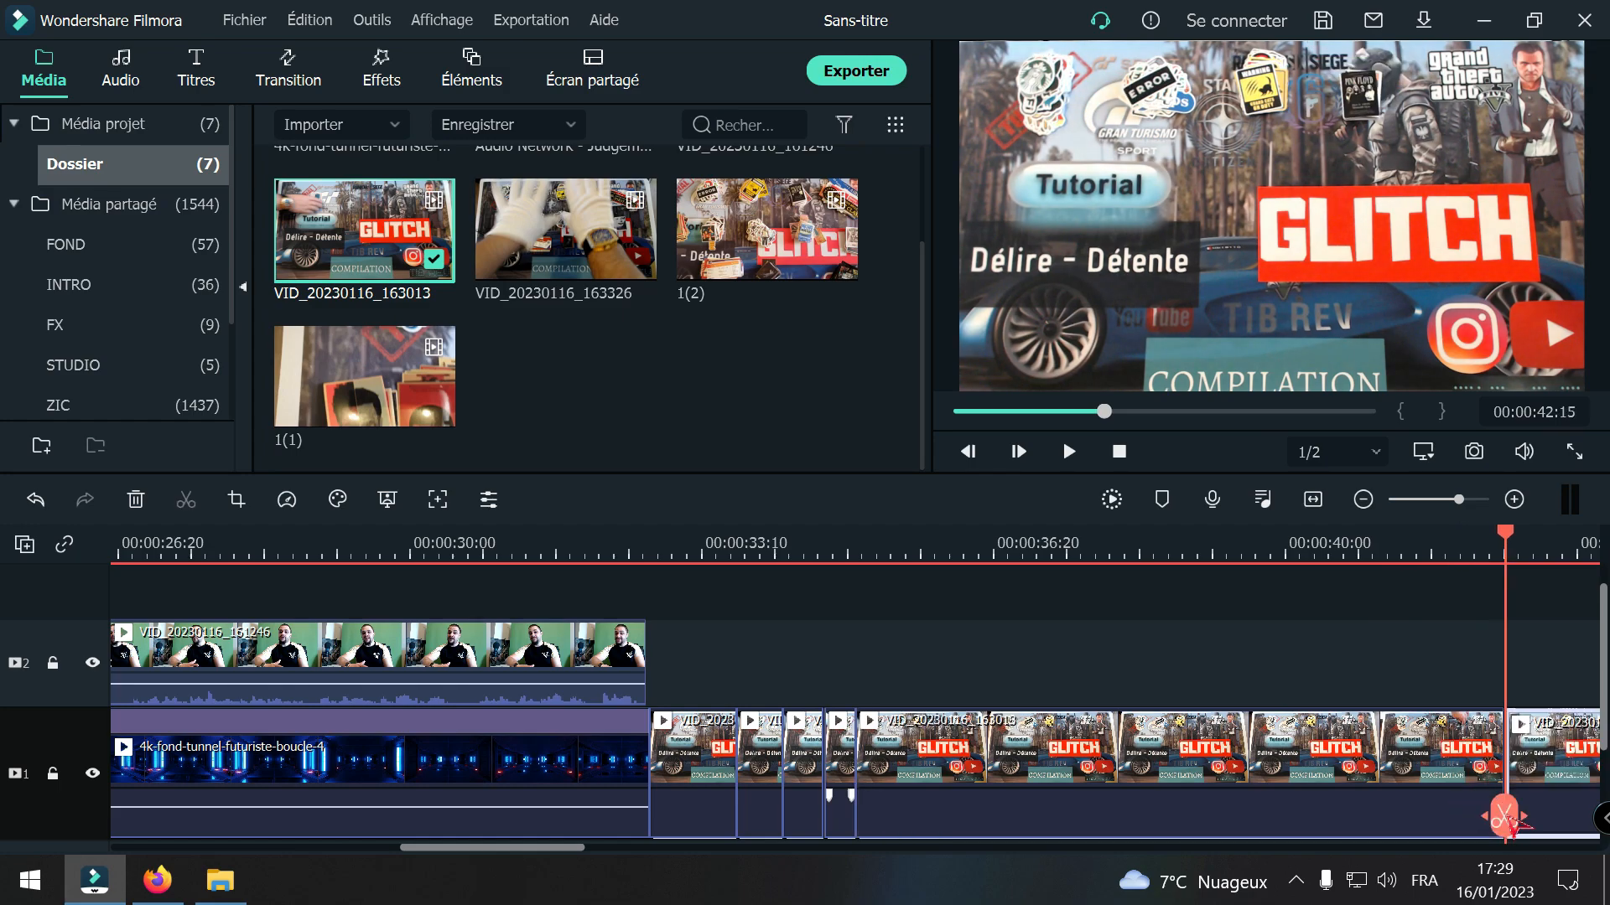
click(1347, 789)
key(Delete)
Step: Split the VID_20230116_163013 clip at 00:00:35:16 and 00:00:42:17 and delete the section between the cuts
drag(850, 826, 895, 818)
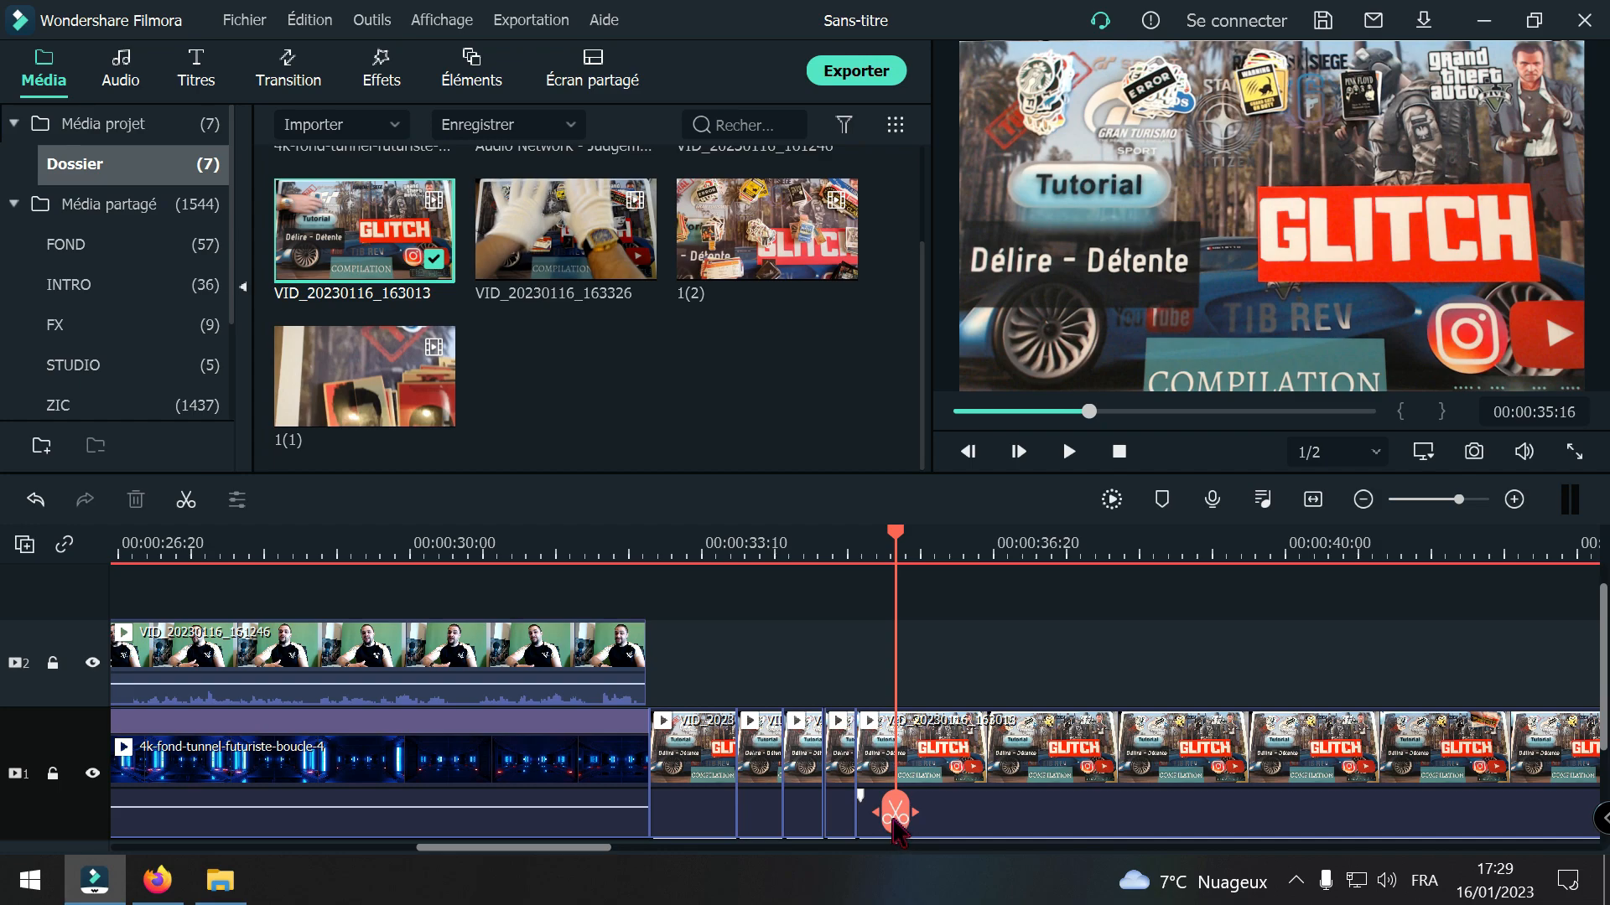
click(895, 815)
drag(896, 815, 1510, 798)
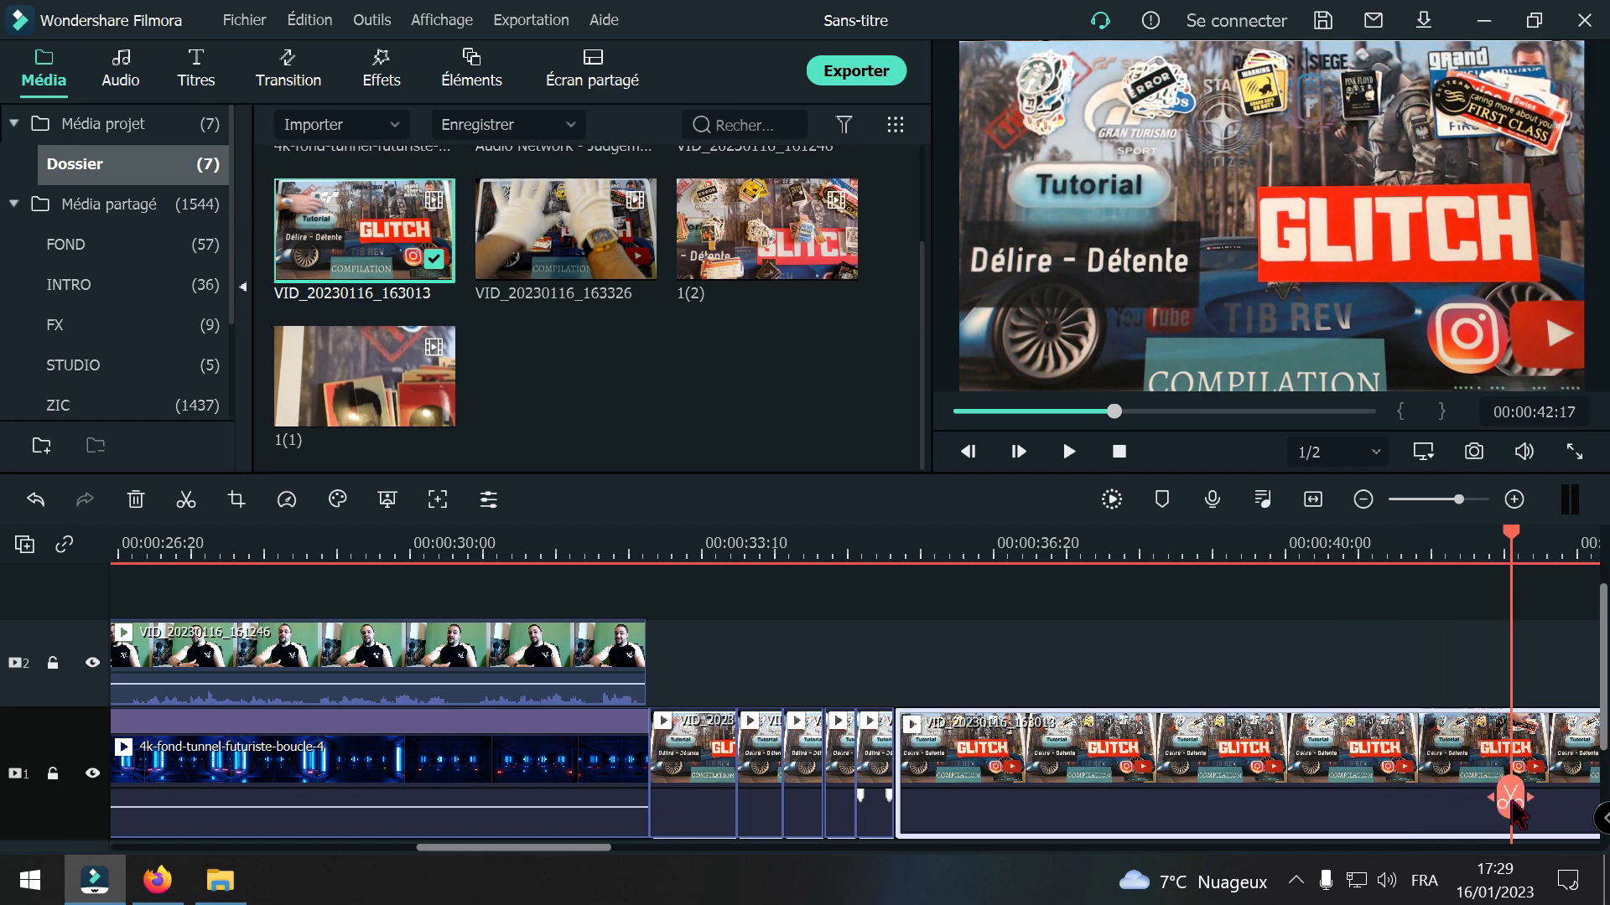
click(1512, 807)
click(1221, 778)
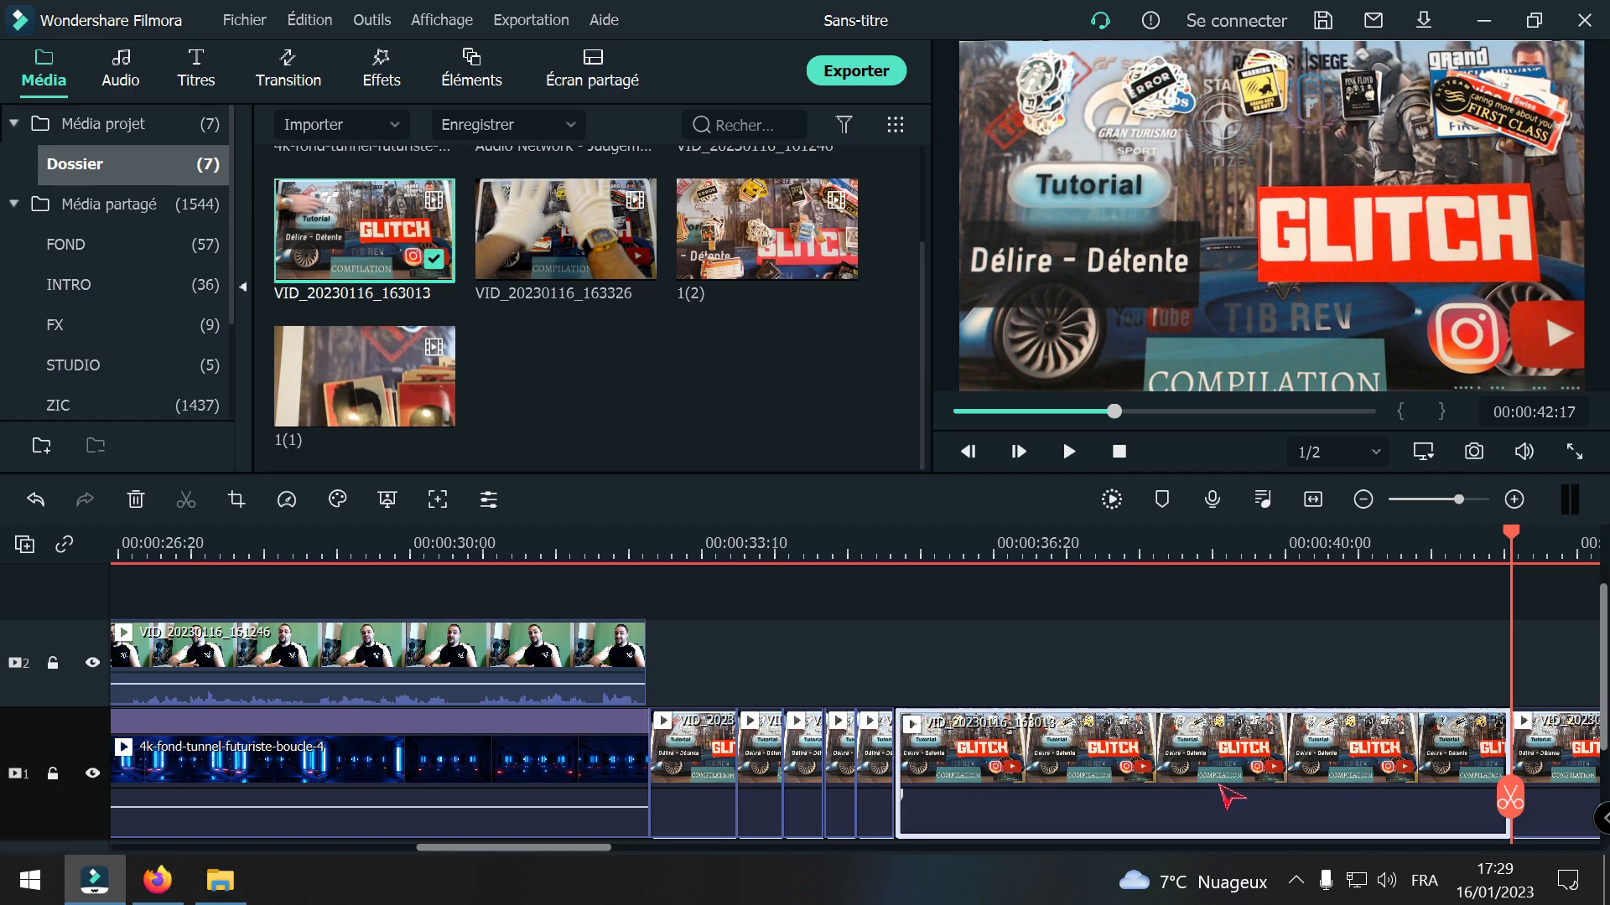
key(Delete)
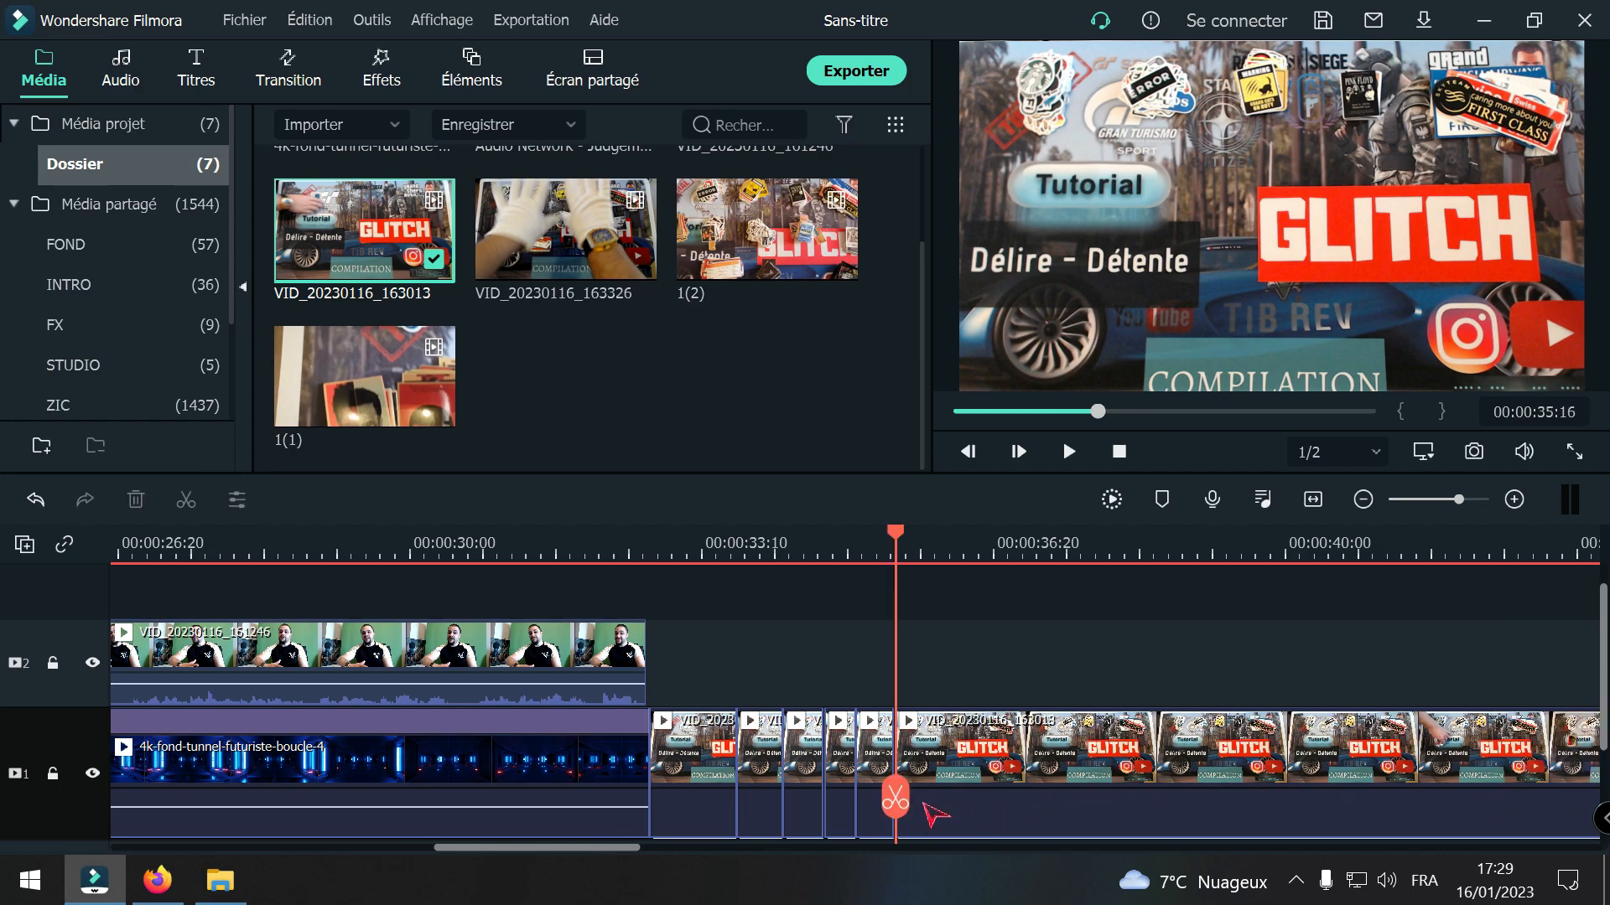
Step: Split the VID_20230116_163013 clip at 00:00:36:00 and 00:00:42:22 and delete the section between the cuts
drag(902, 804, 943, 799)
key(Left)
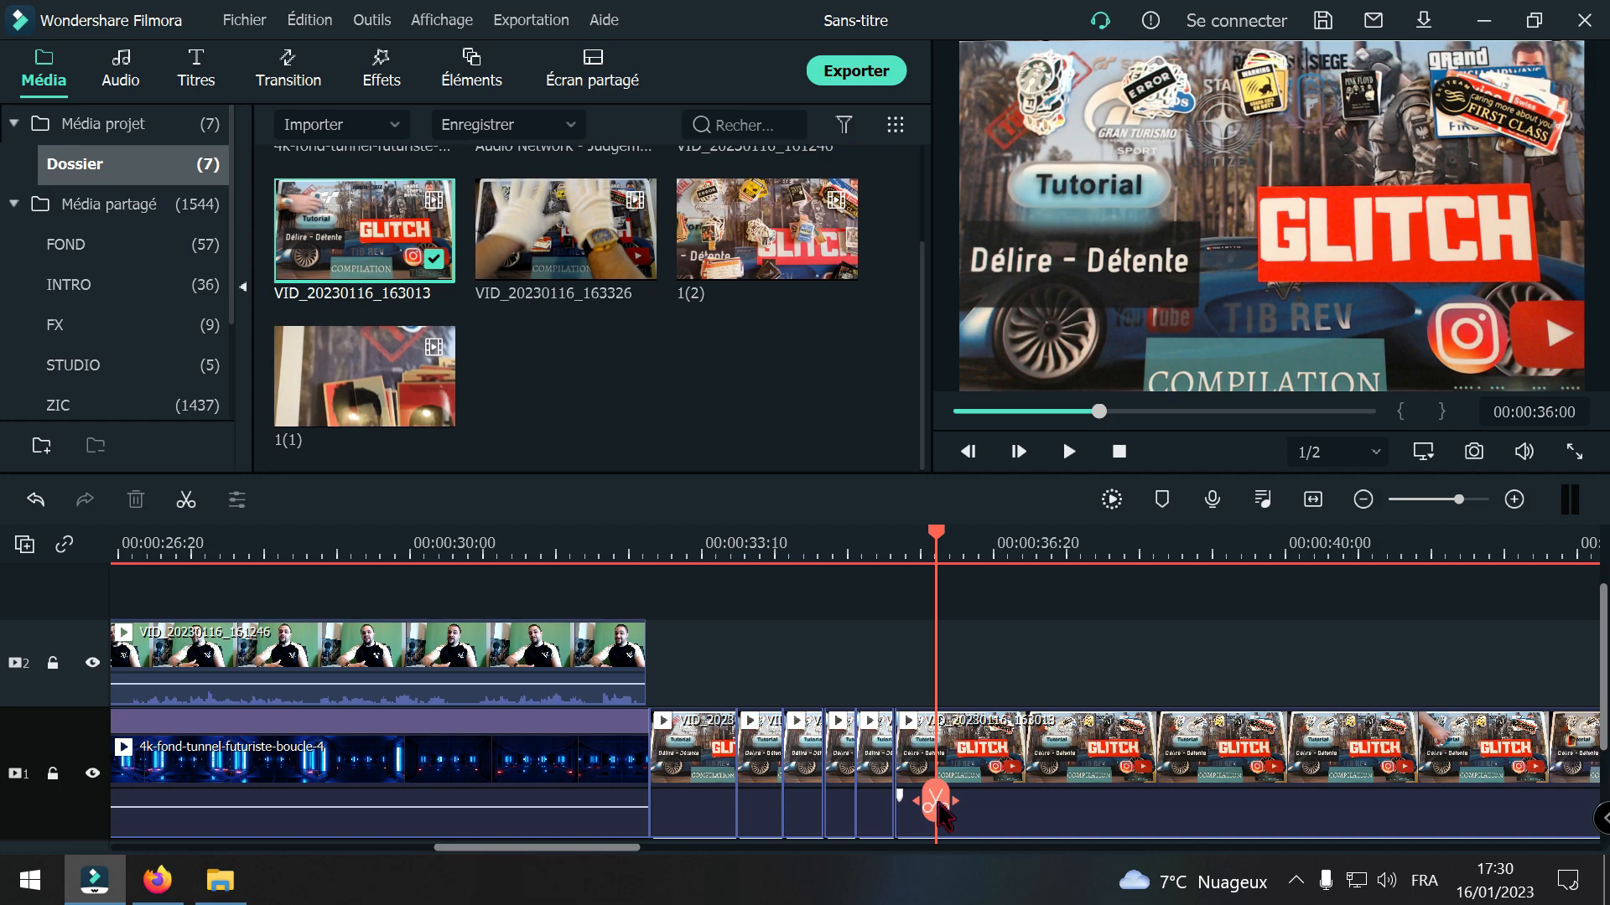
click(937, 805)
drag(933, 808, 1523, 794)
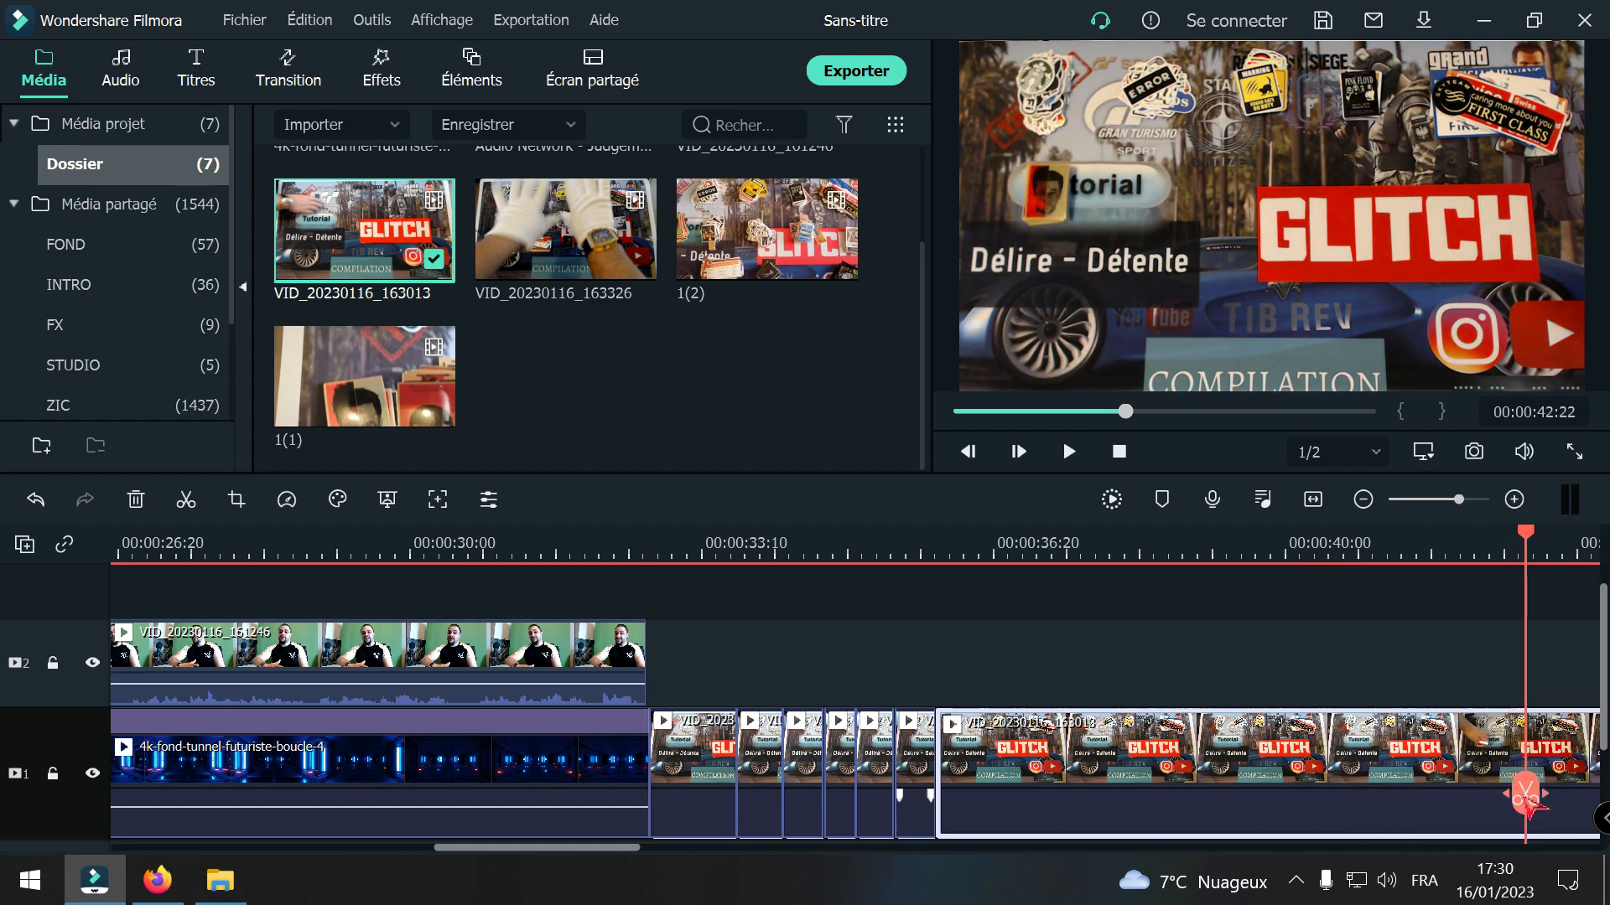
click(1525, 796)
key(Delete)
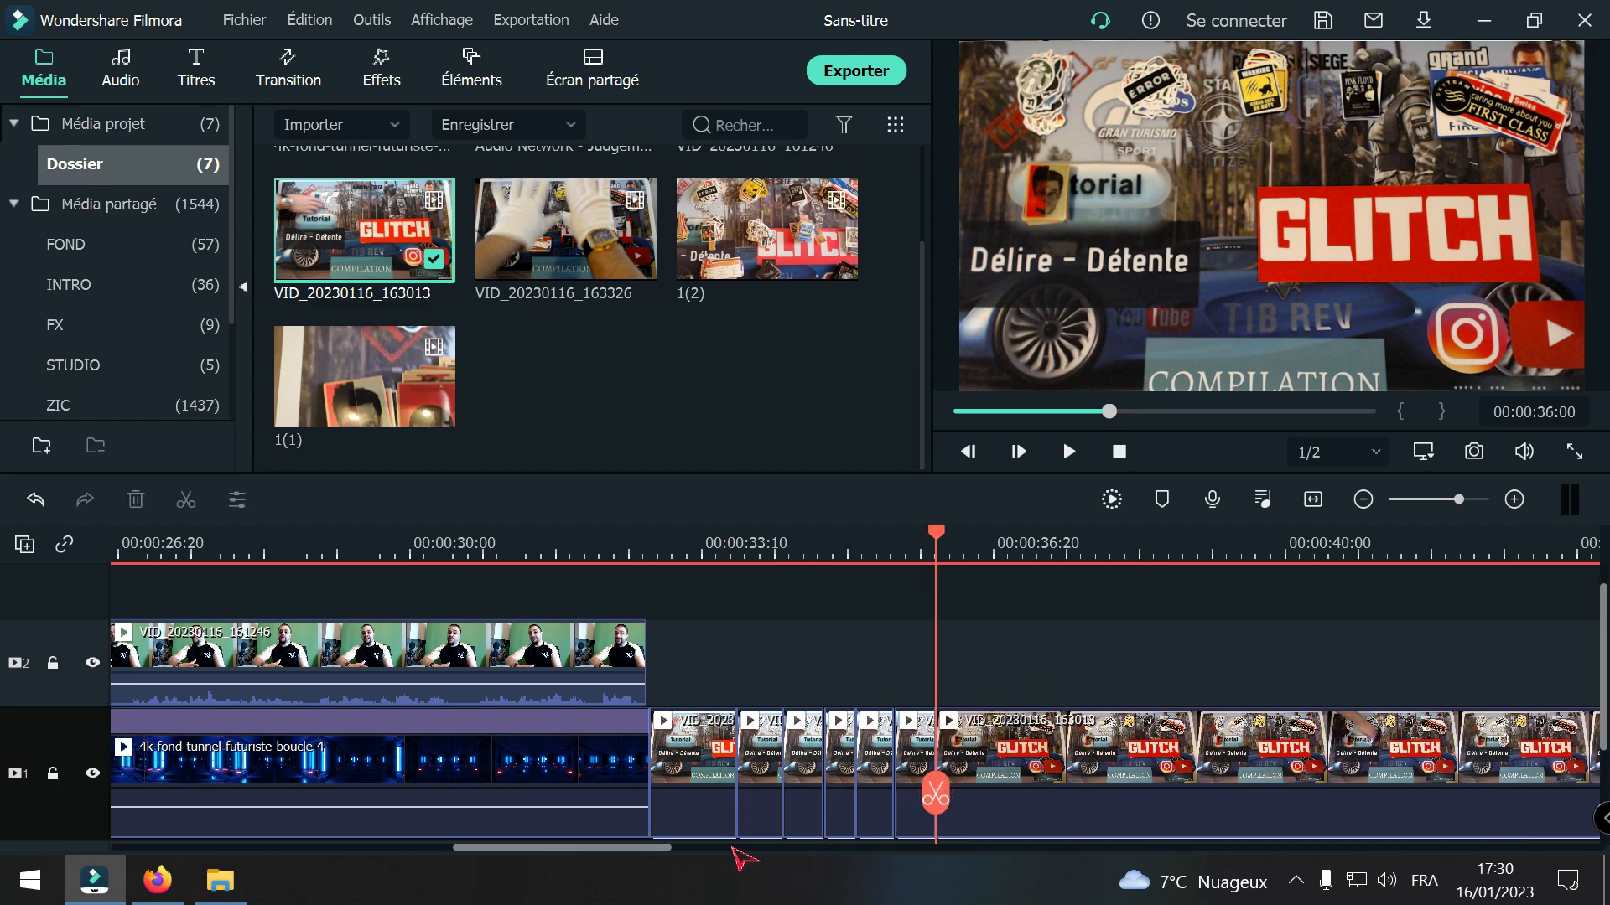
Step: Split the VID_20230116_163013 clip at 00:00:36:16 and 00:00:41:27 and delete the section between the cuts
drag(668, 855, 749, 853)
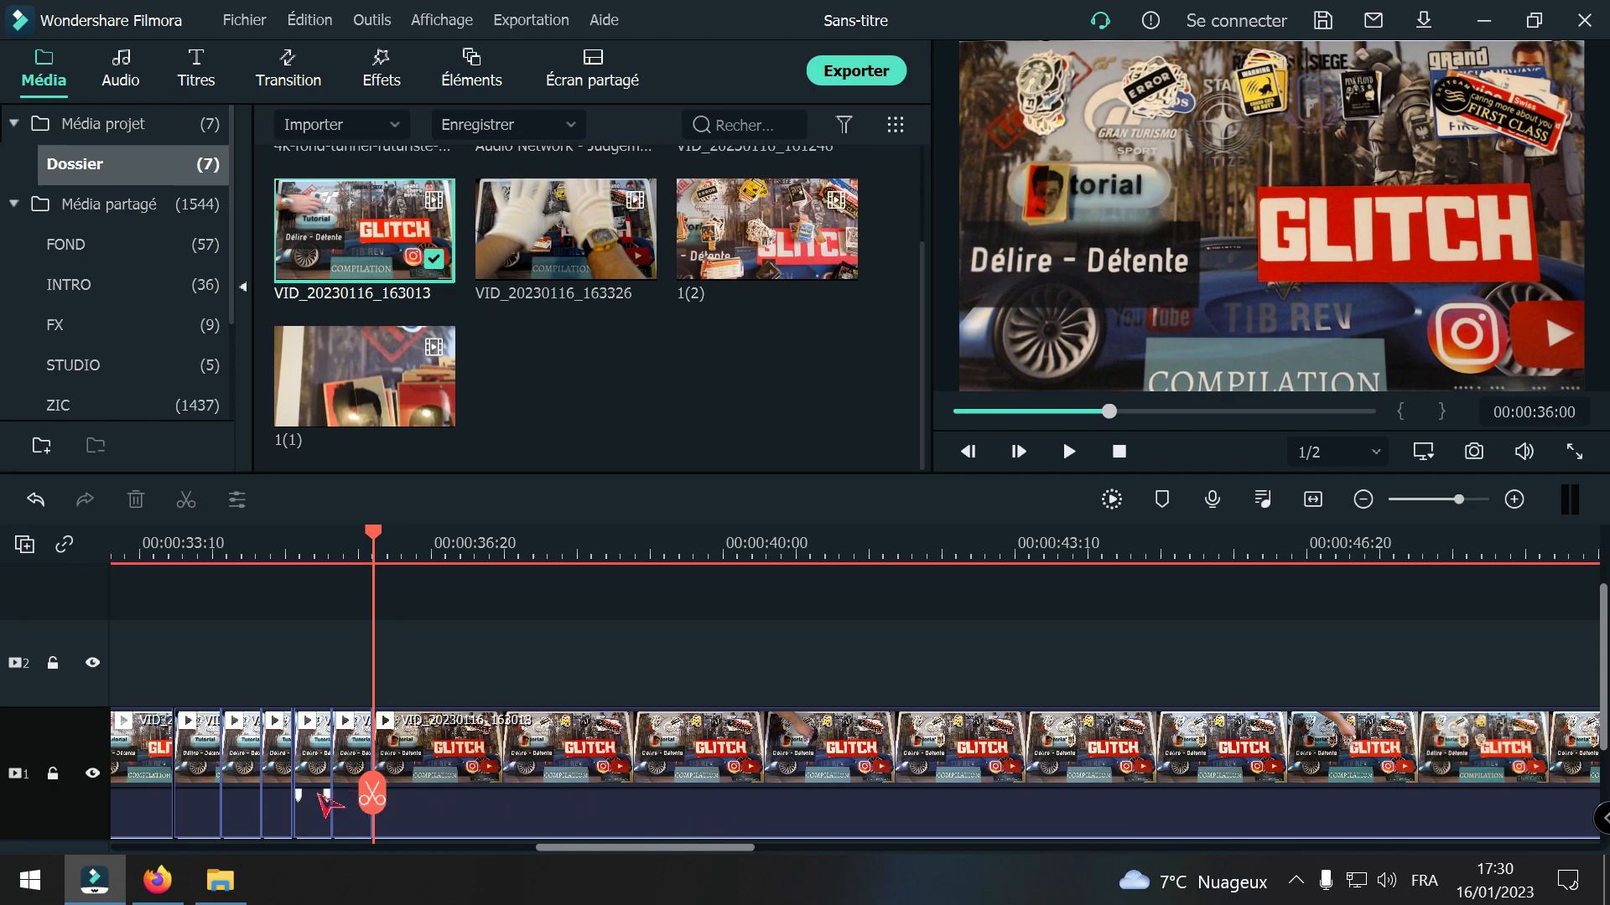
drag(373, 793, 420, 796)
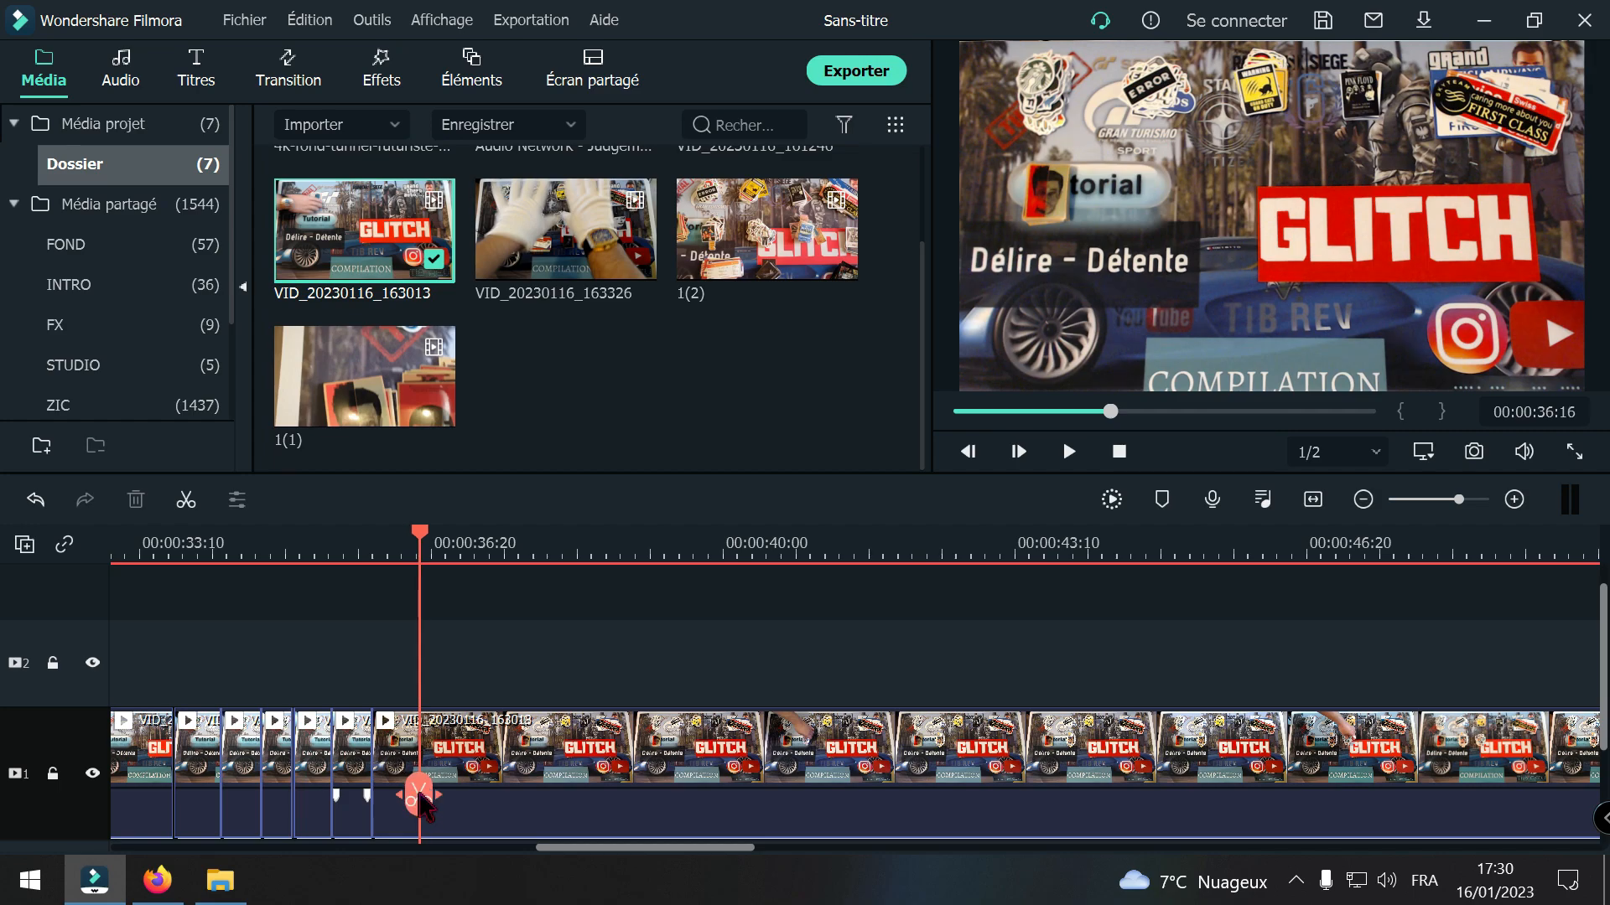
key(ctrl+b)
drag(417, 796, 887, 783)
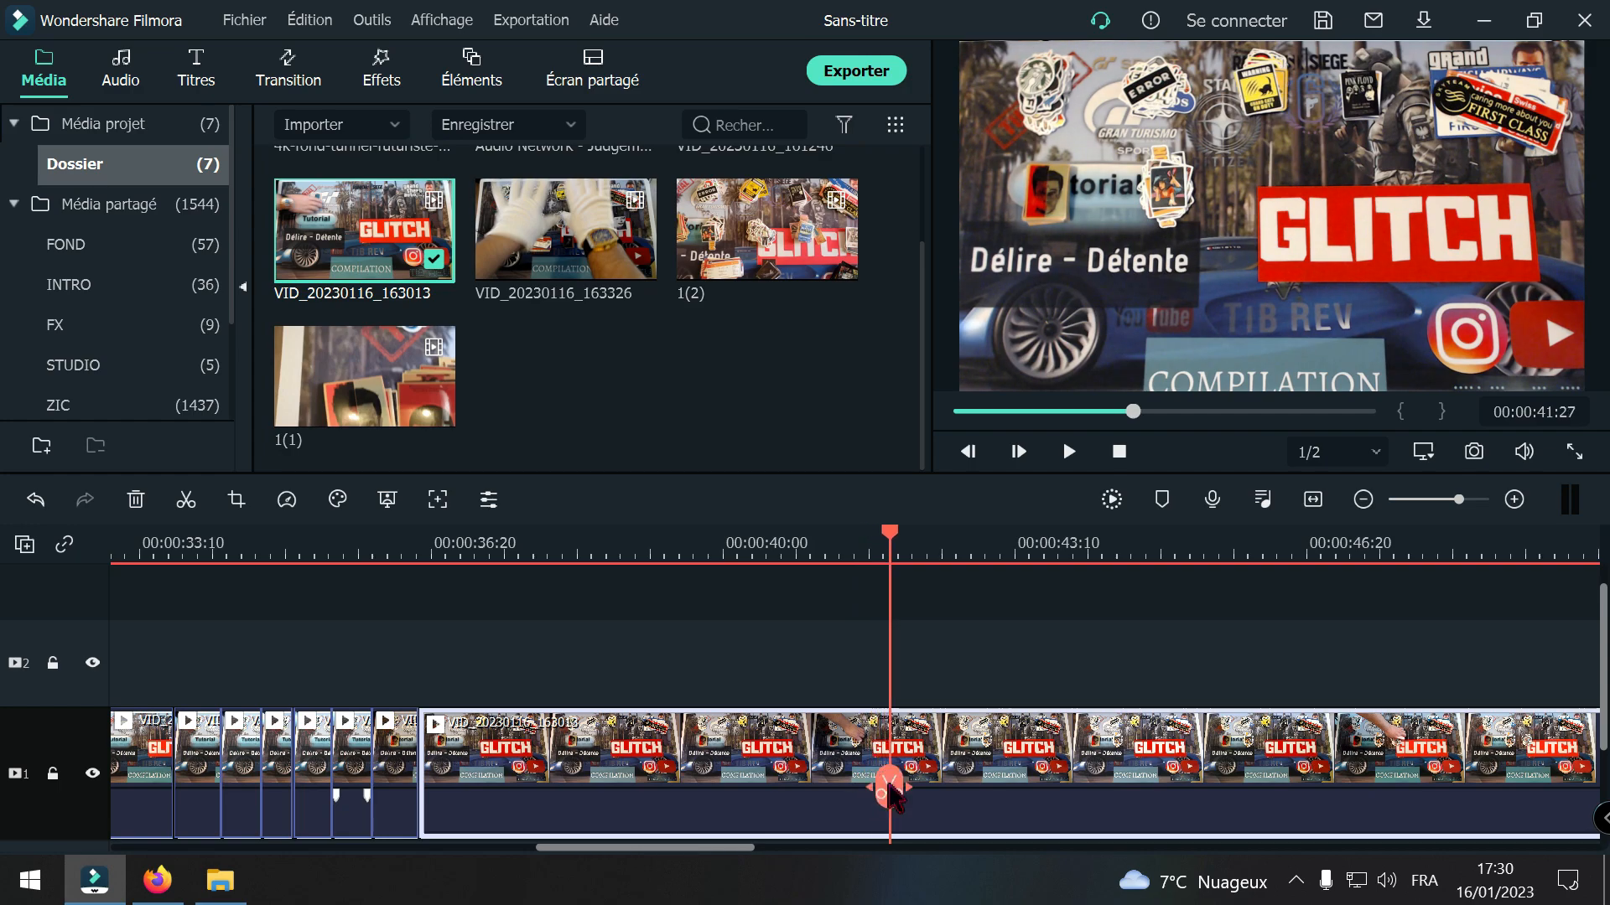
click(890, 790)
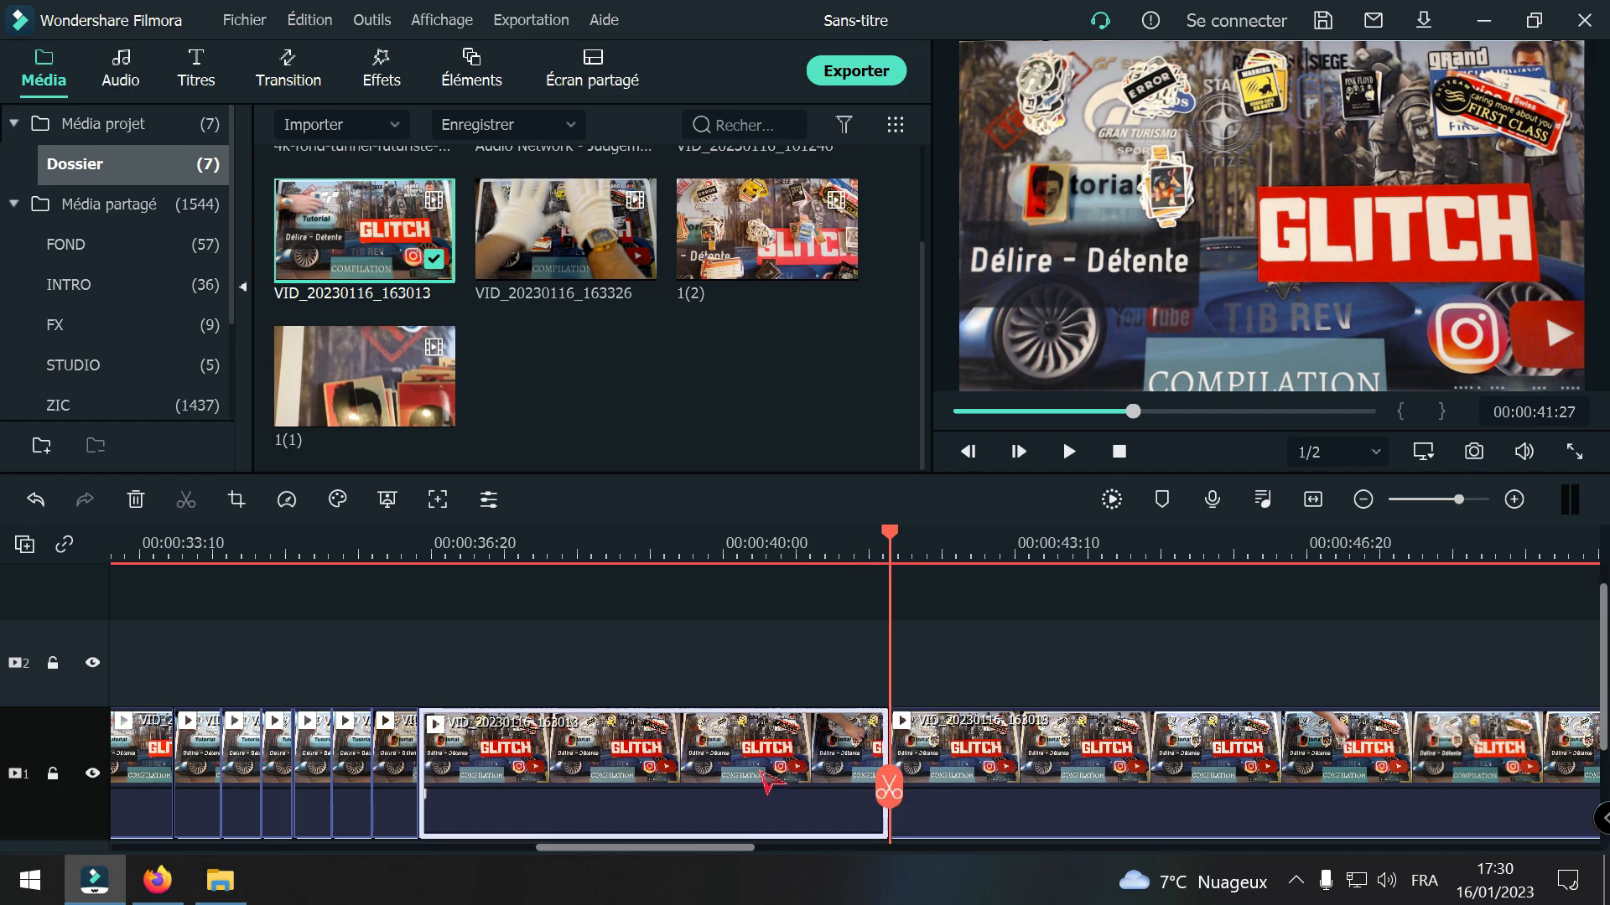
key(Delete)
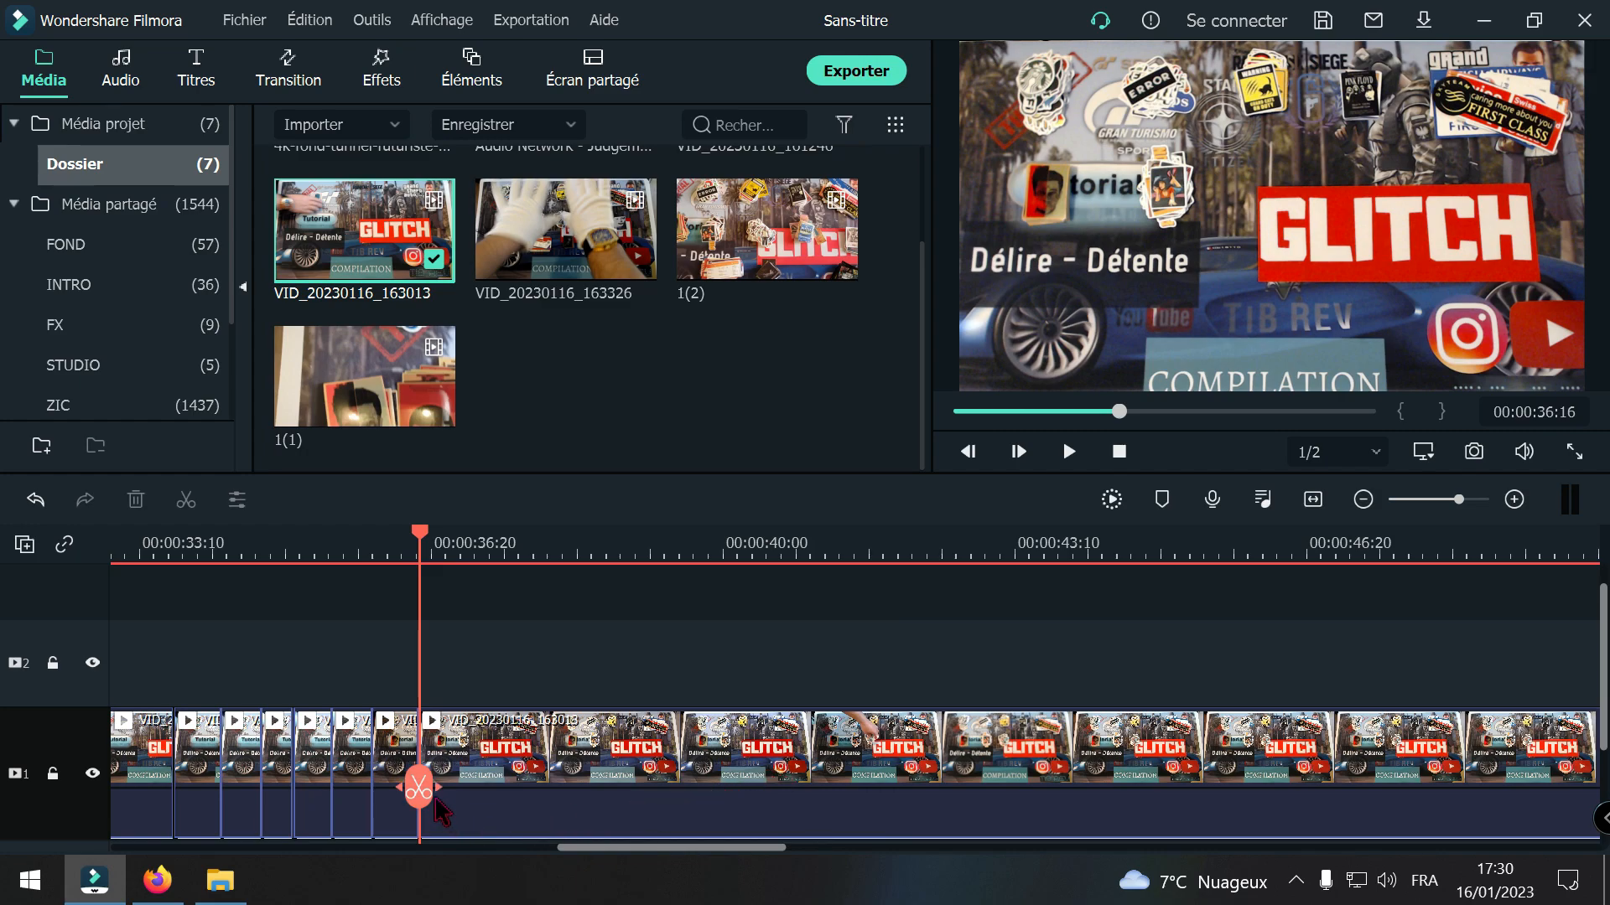
Step: Split the VID_20230116_163013 clip at 00:00:37:01 and 00:00:43:03 and delete the section between the cuts
drag(423, 792, 997, 803)
click(464, 786)
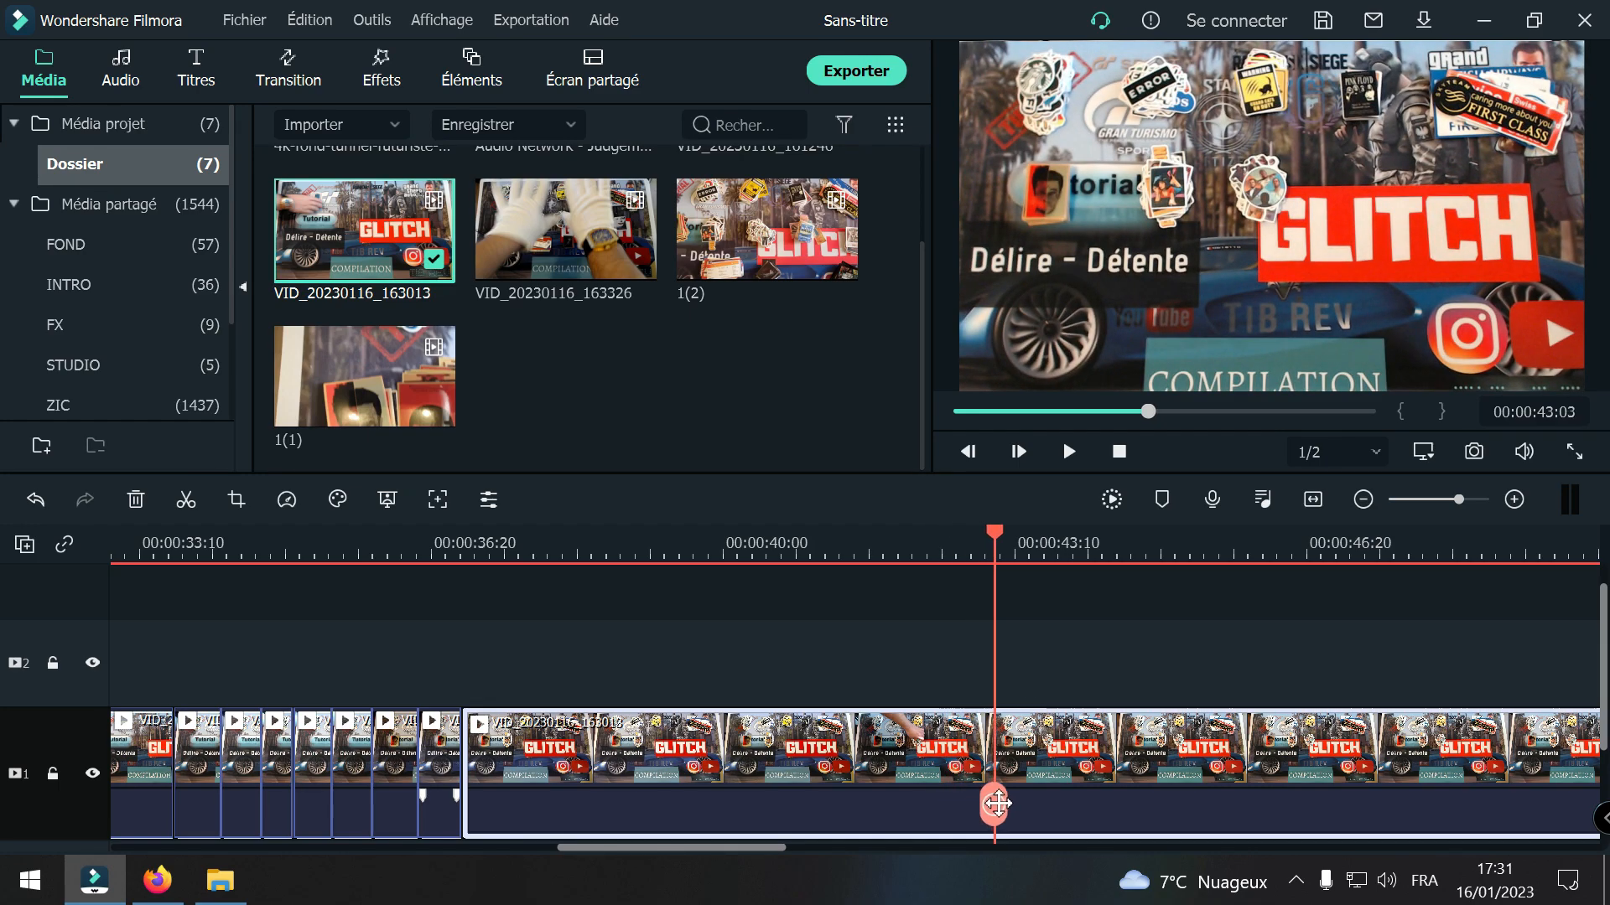
click(994, 807)
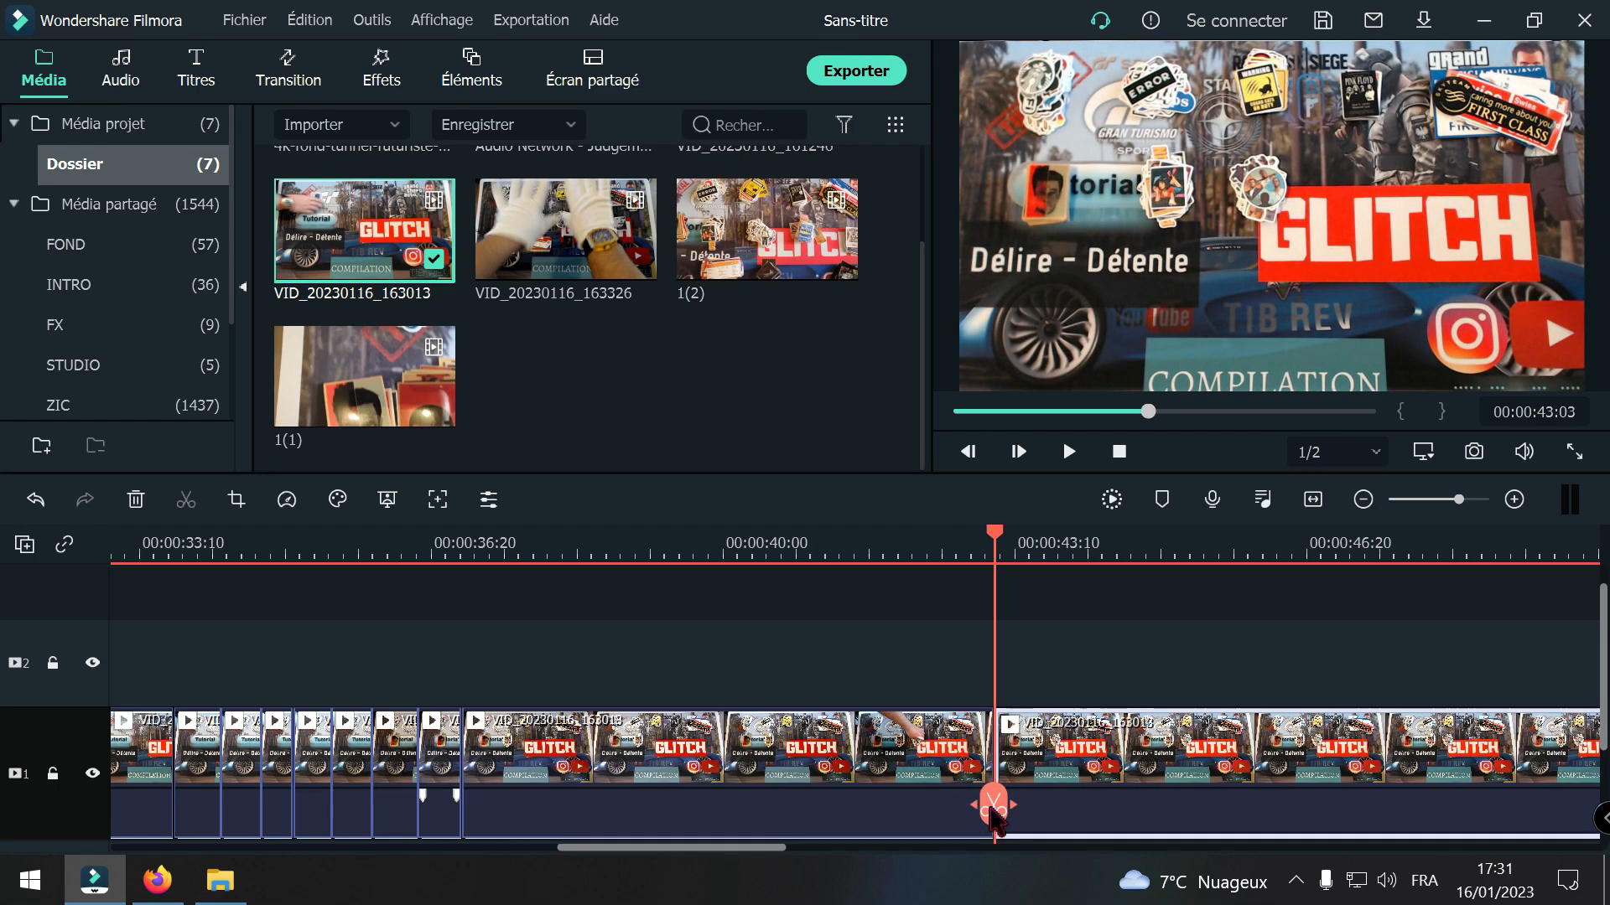
click(807, 788)
key(Delete)
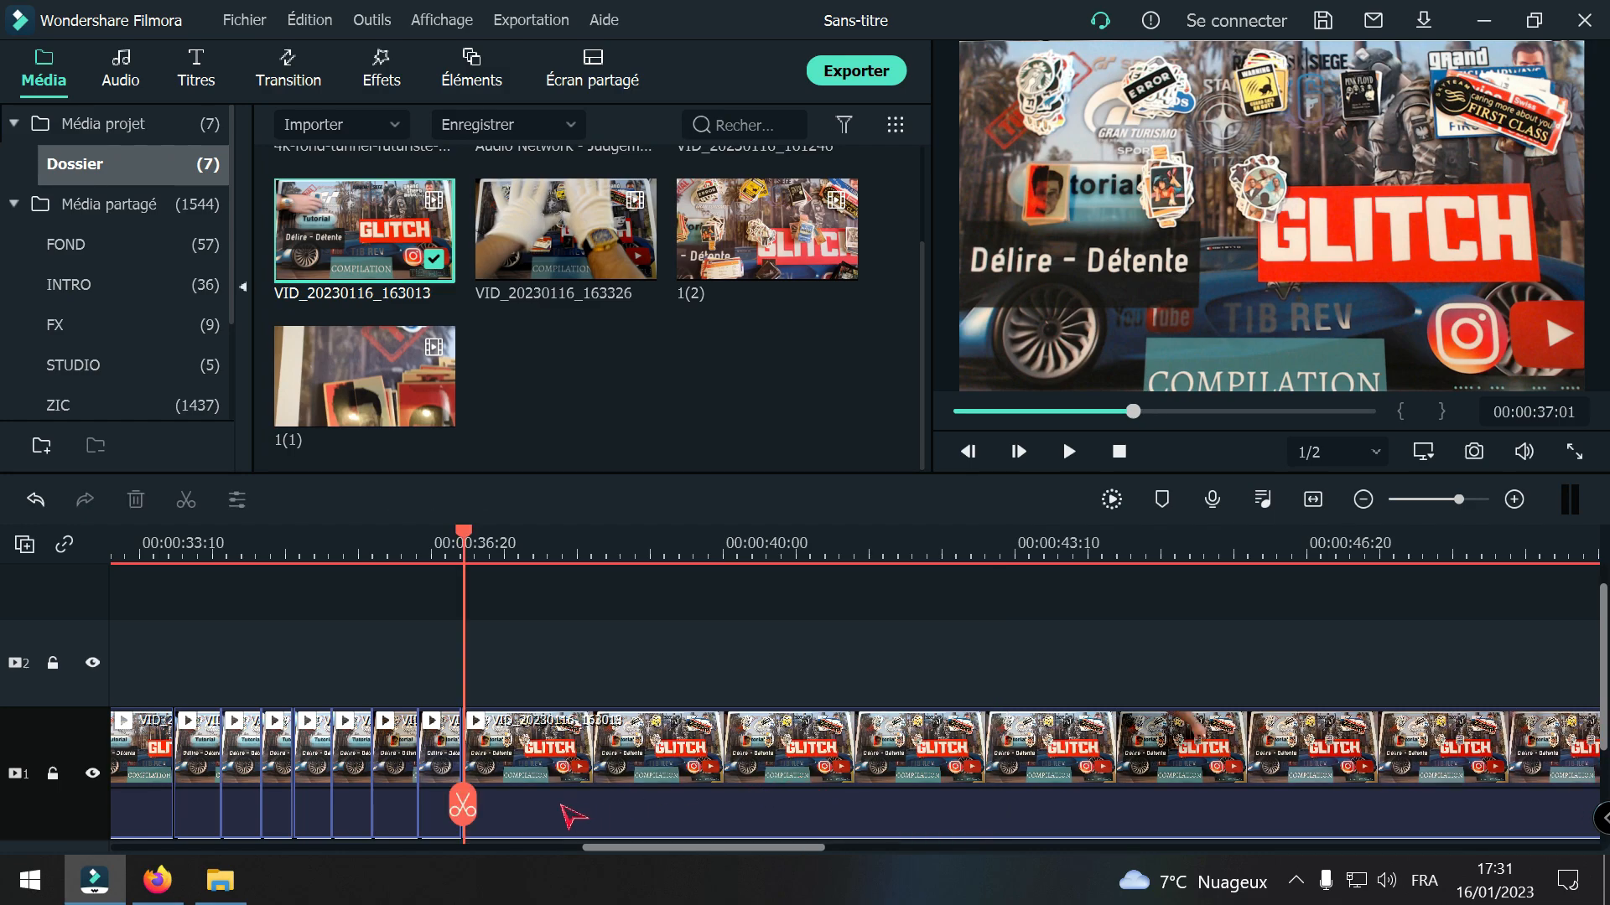
Step: Split the VID_20230116_163013 clip at 00:00:37:14 and 00:00:45:26 and delete the section between the cuts
mouse_move(470, 821)
mouse_down()
mouse_move(506, 806)
mouse_move(445, 812)
mouse_move(500, 822)
mouse_up()
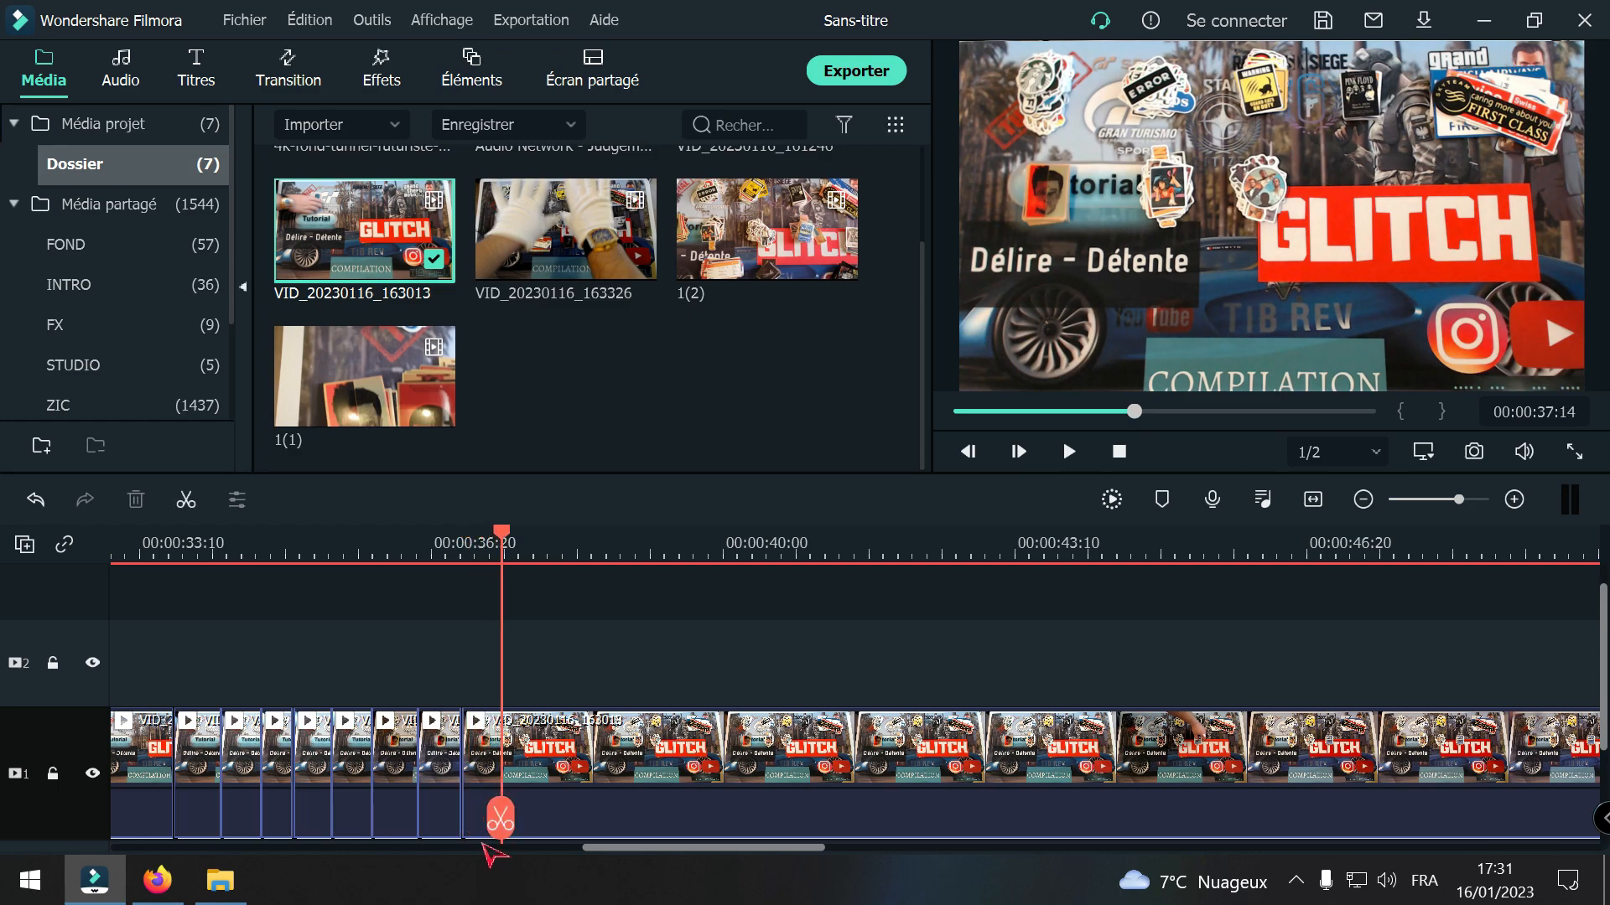
click(501, 817)
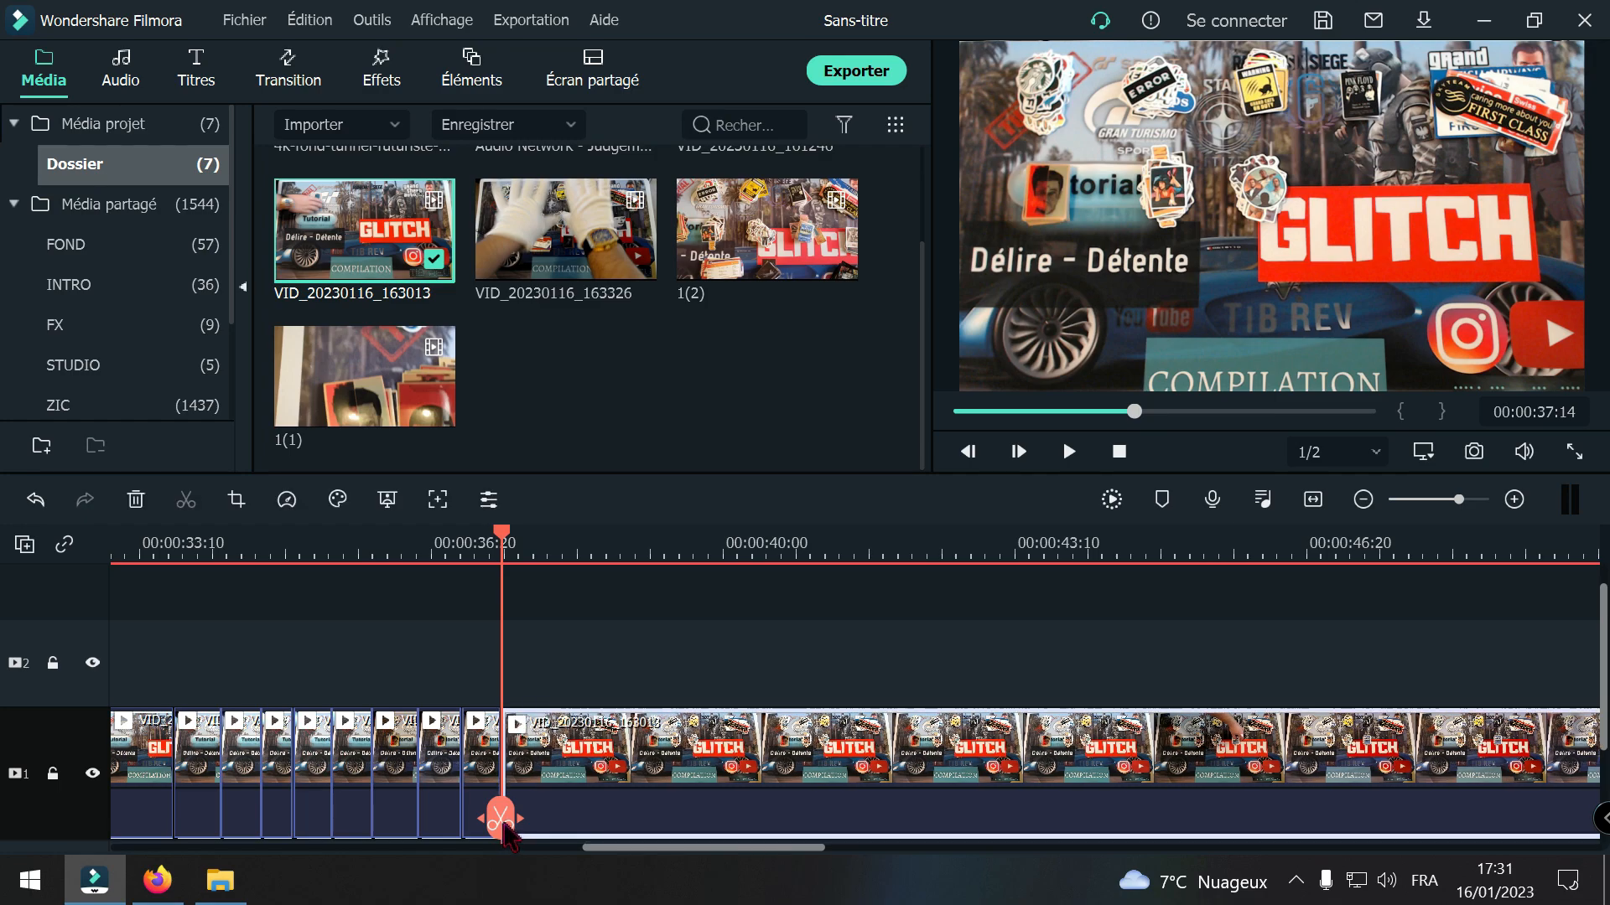
drag(504, 826, 539, 813)
drag(583, 810, 1239, 784)
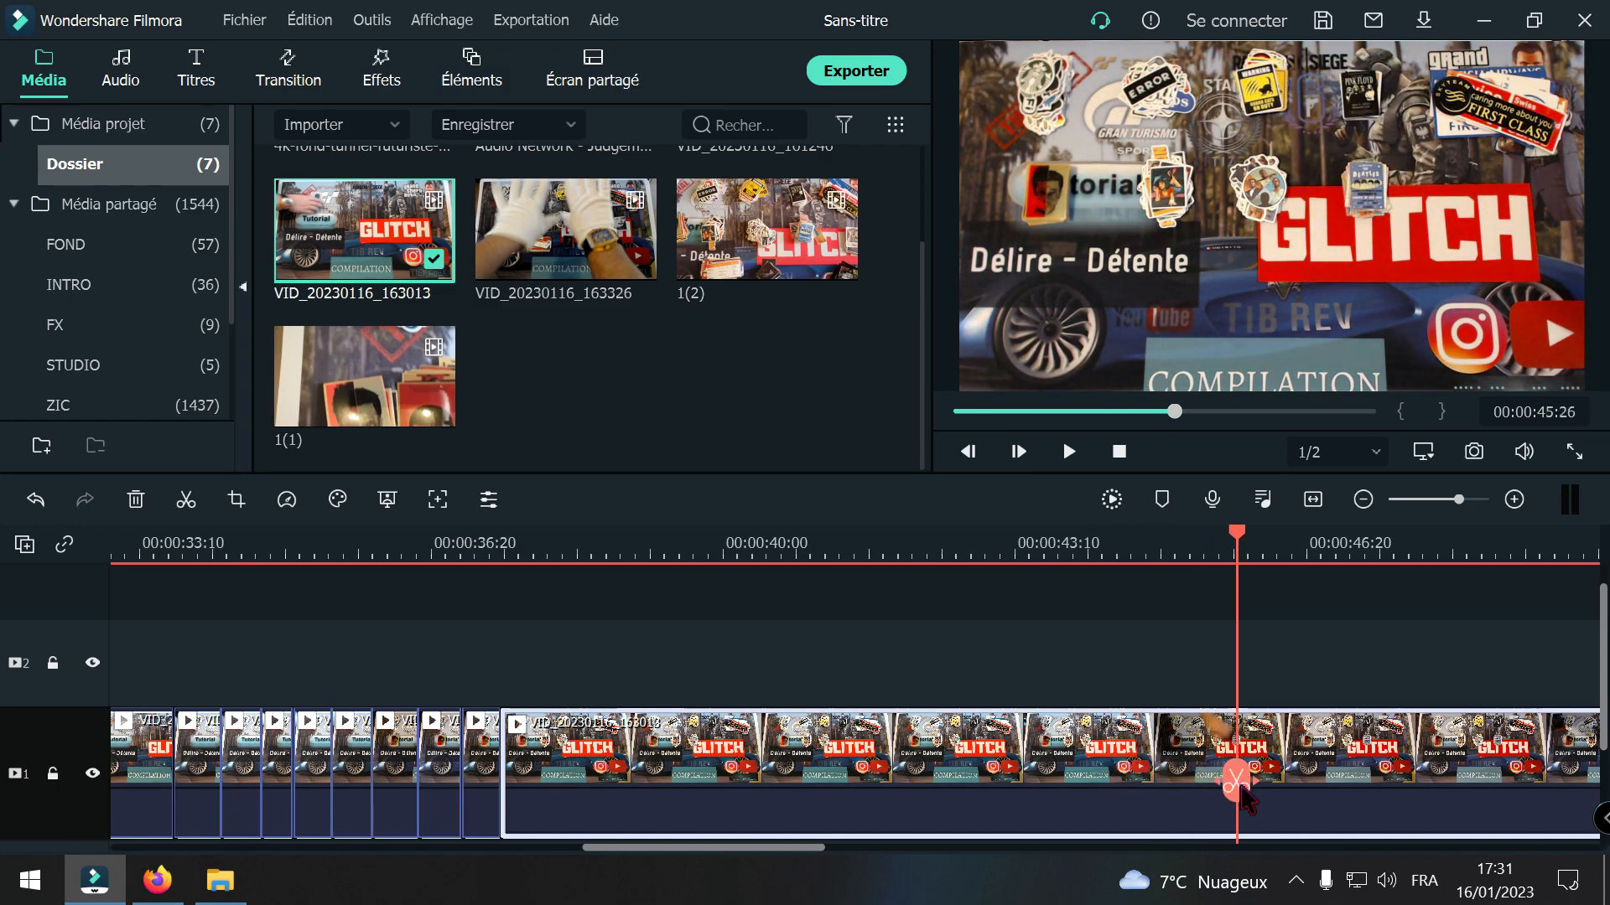
click(1242, 788)
key(Delete)
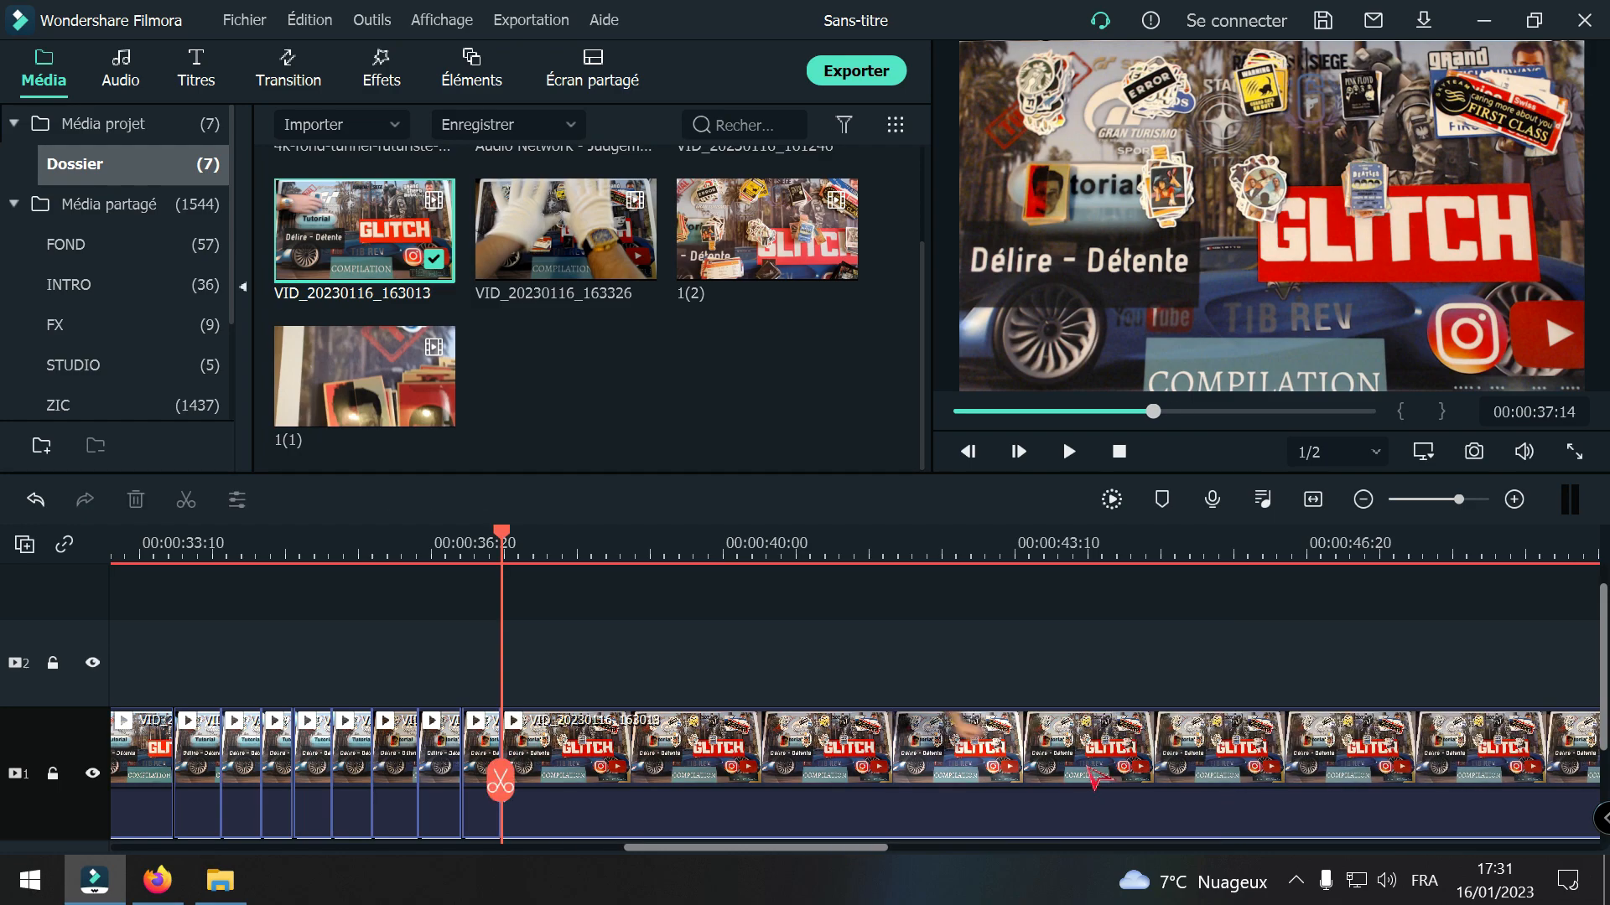
Step: Split the VID_20230116_163013 clip at 00:00:38:00 and 00:00:42:17 and delete the section between the cuts
drag(502, 783, 549, 800)
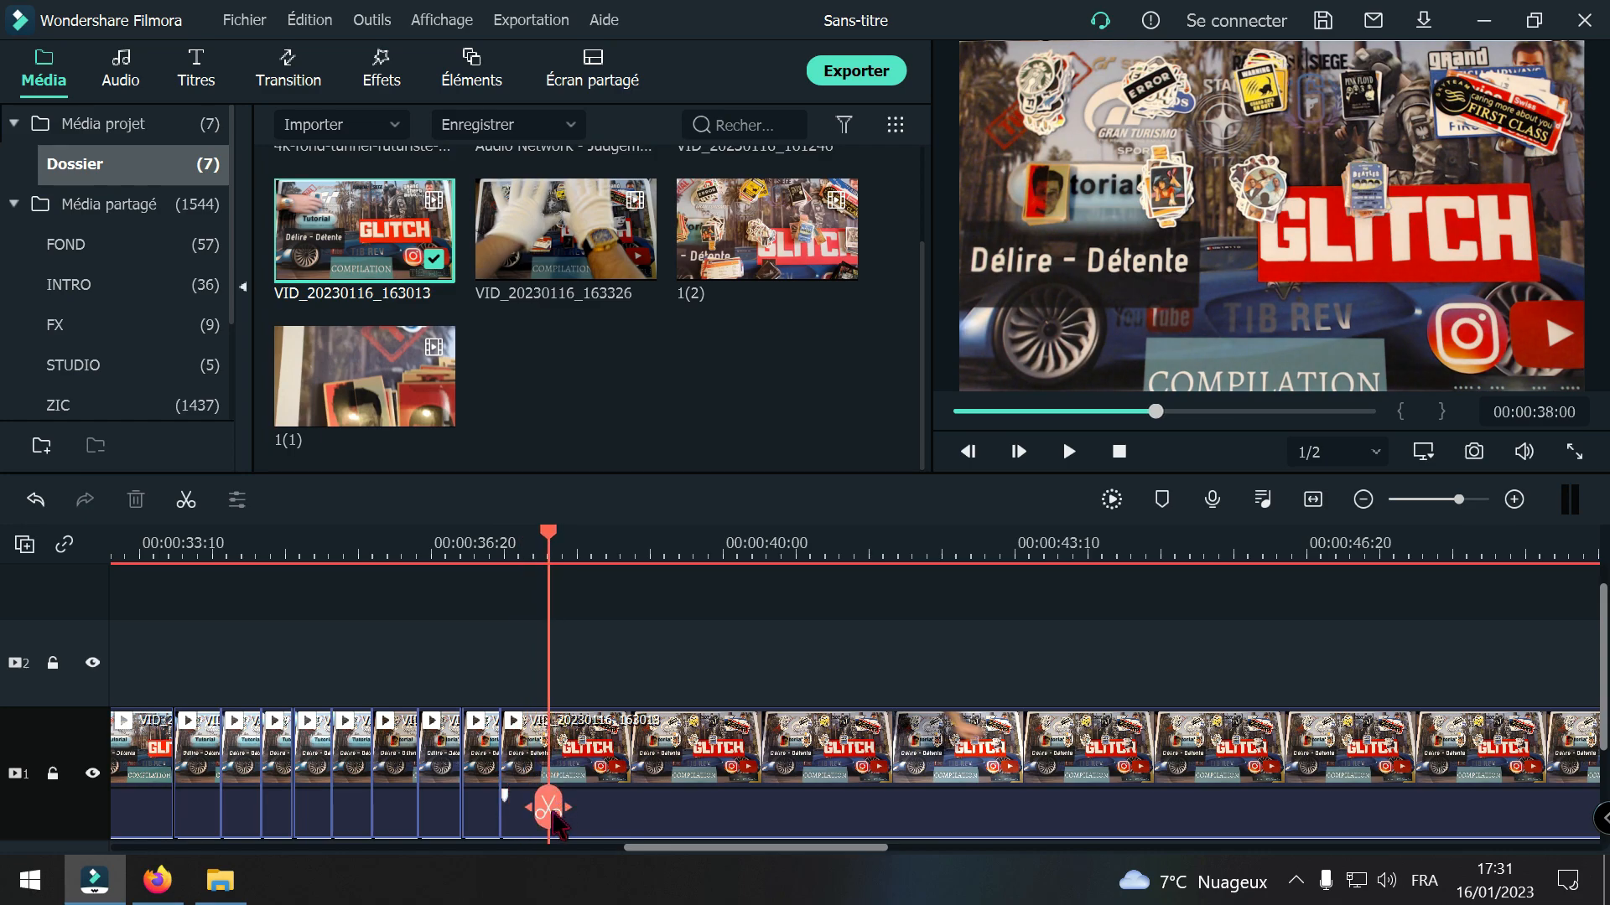
click(549, 809)
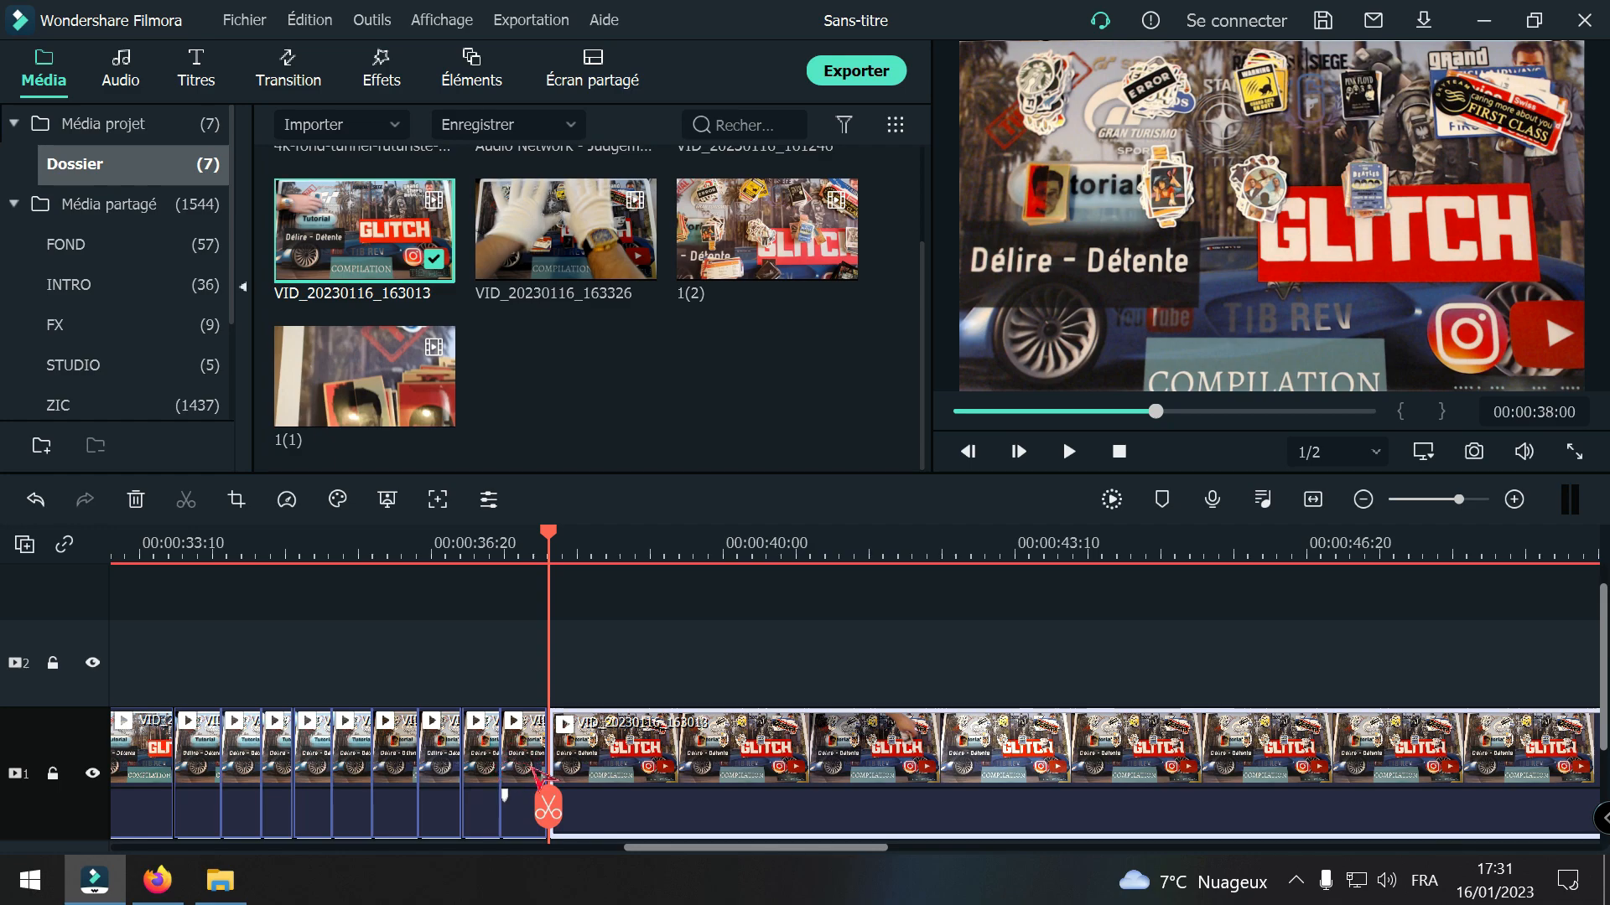
drag(547, 808, 941, 760)
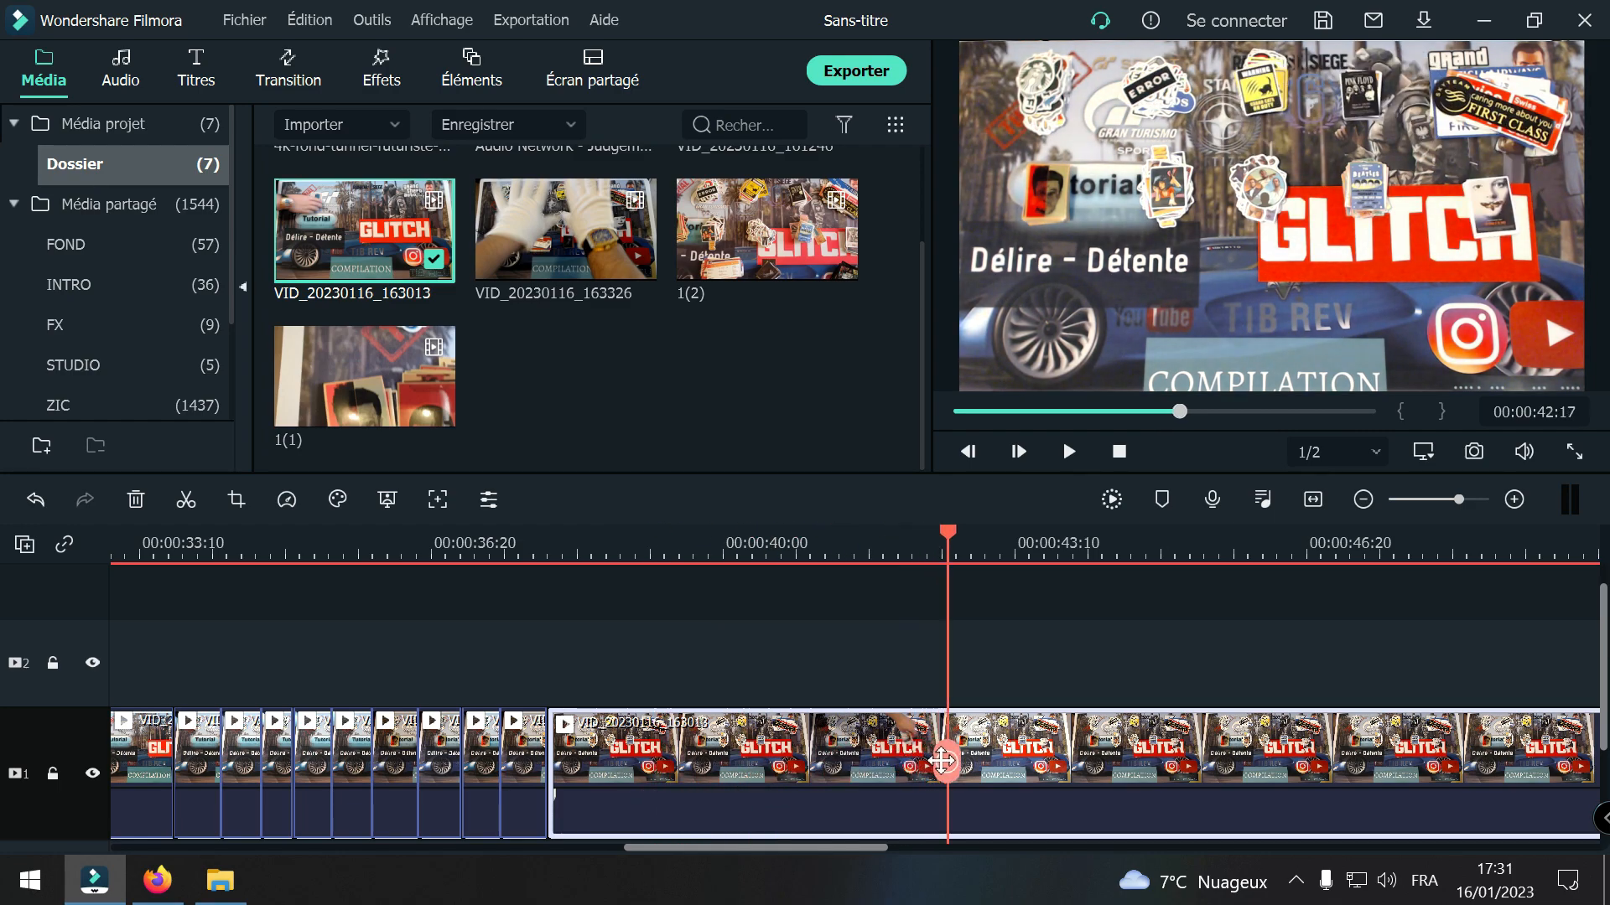
click(948, 761)
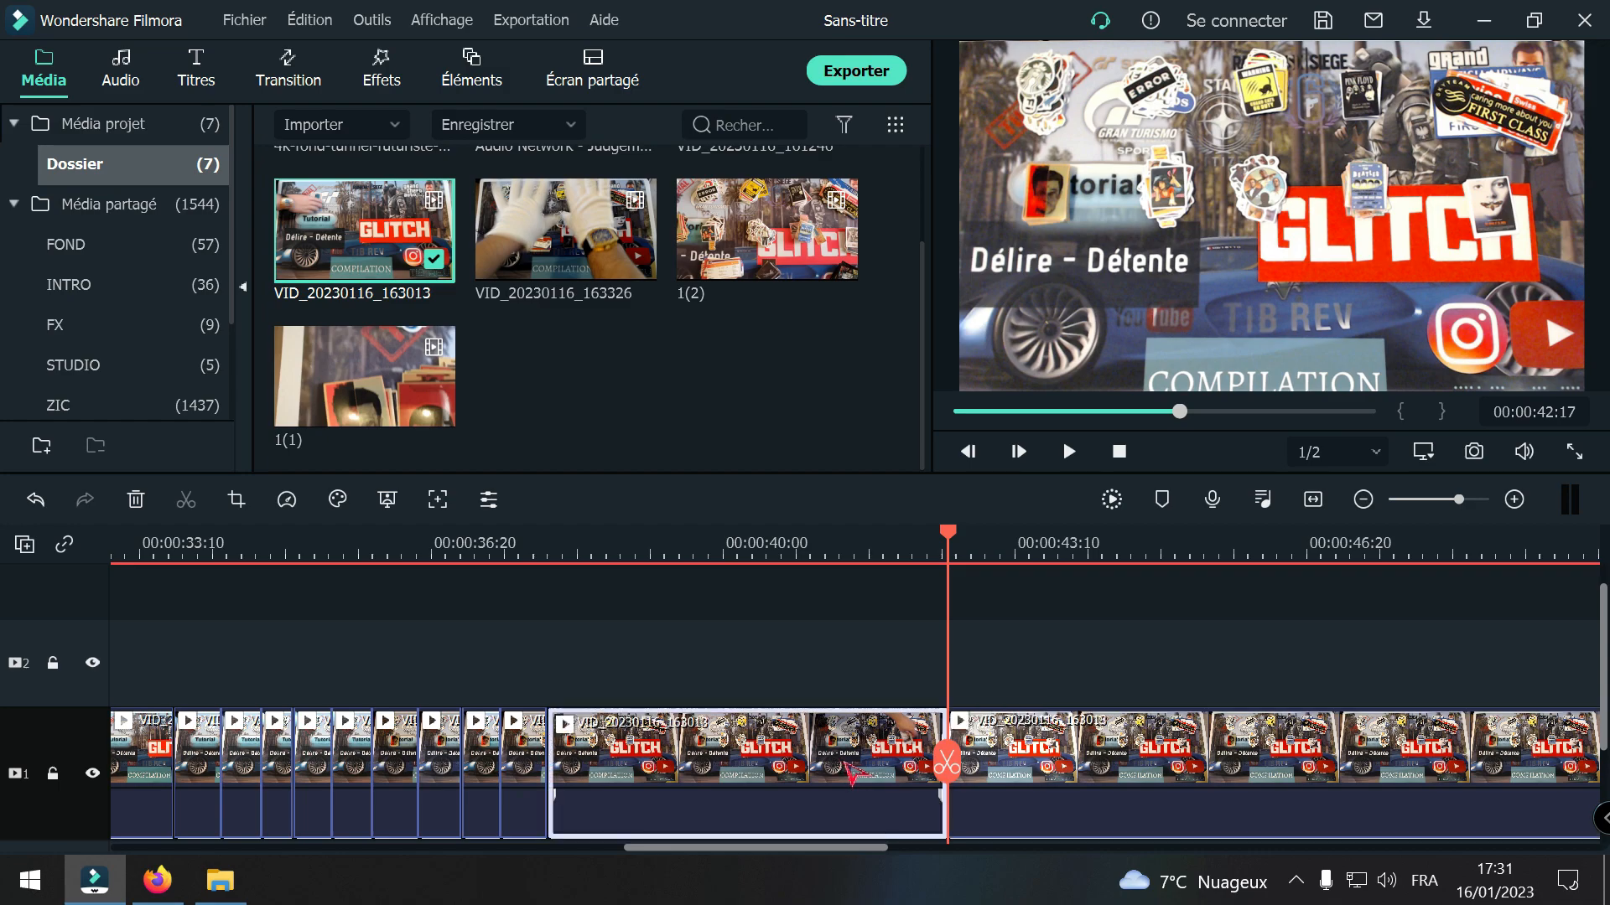
key(Delete)
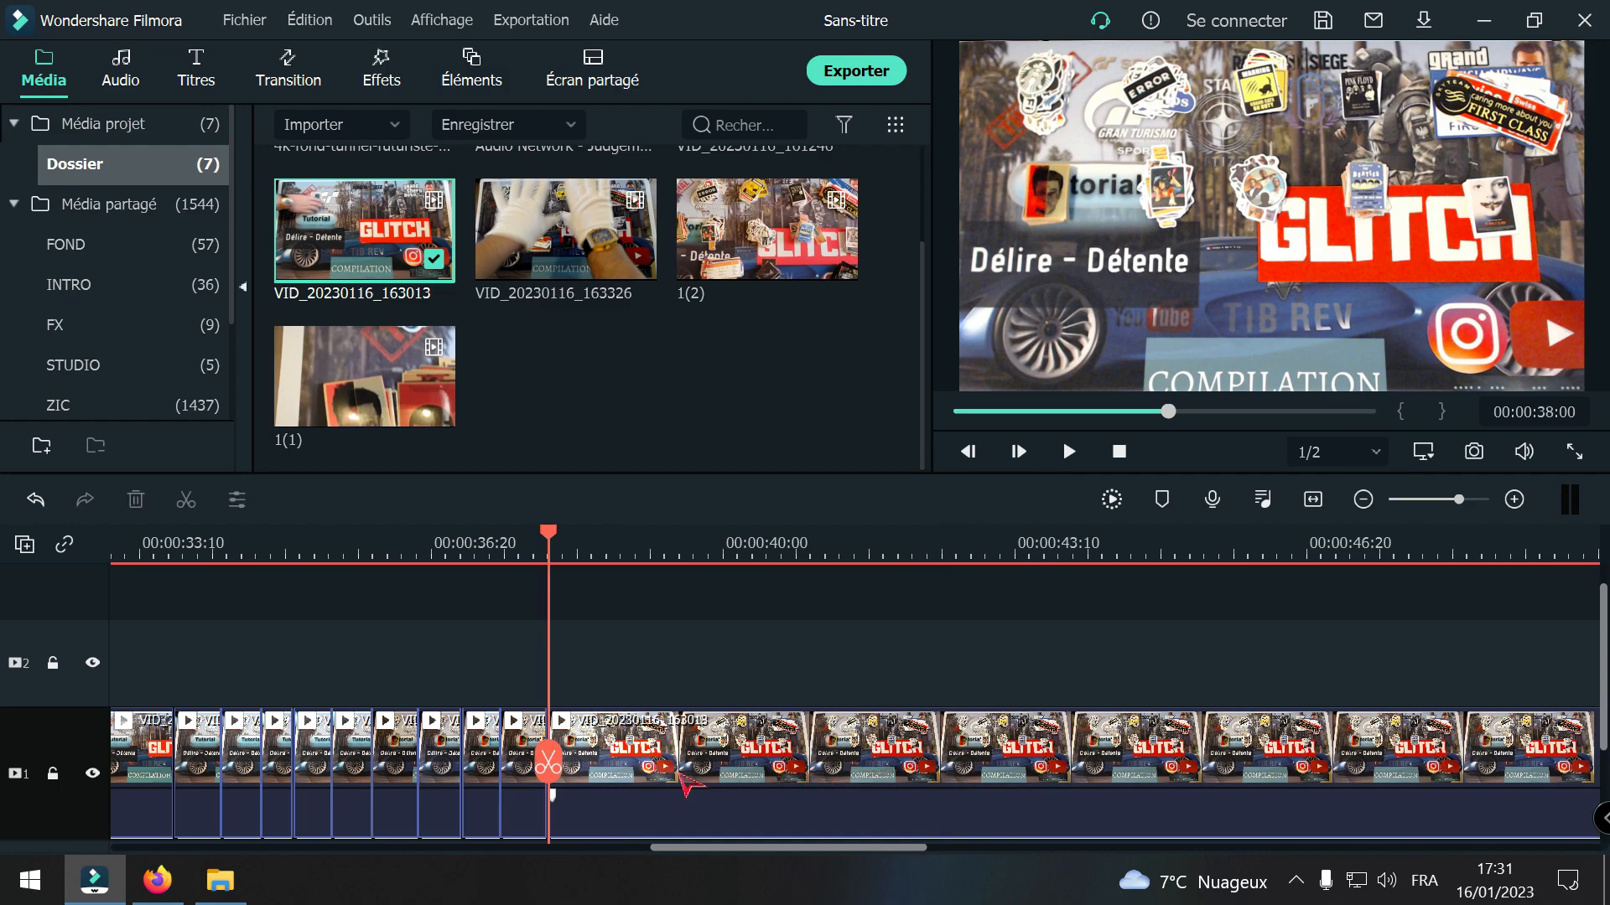
Step: Split the VID_20230116_163013 clip at 00:00:38:15 and 00:00:50:25 and delete the section between the cuts
drag(554, 767, 595, 774)
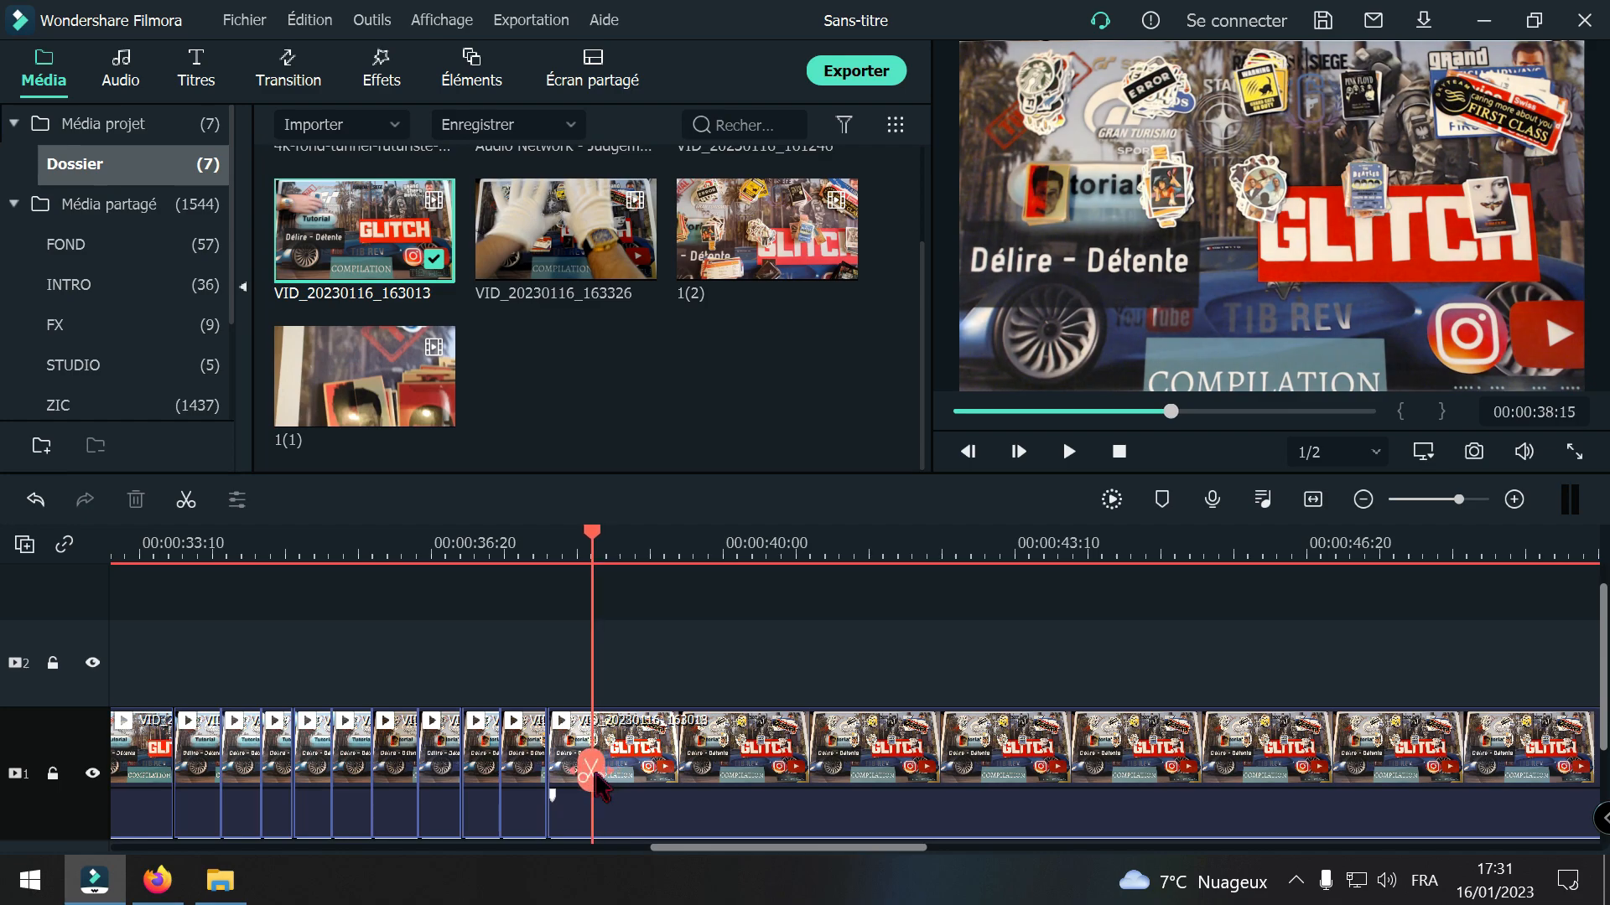
click(591, 770)
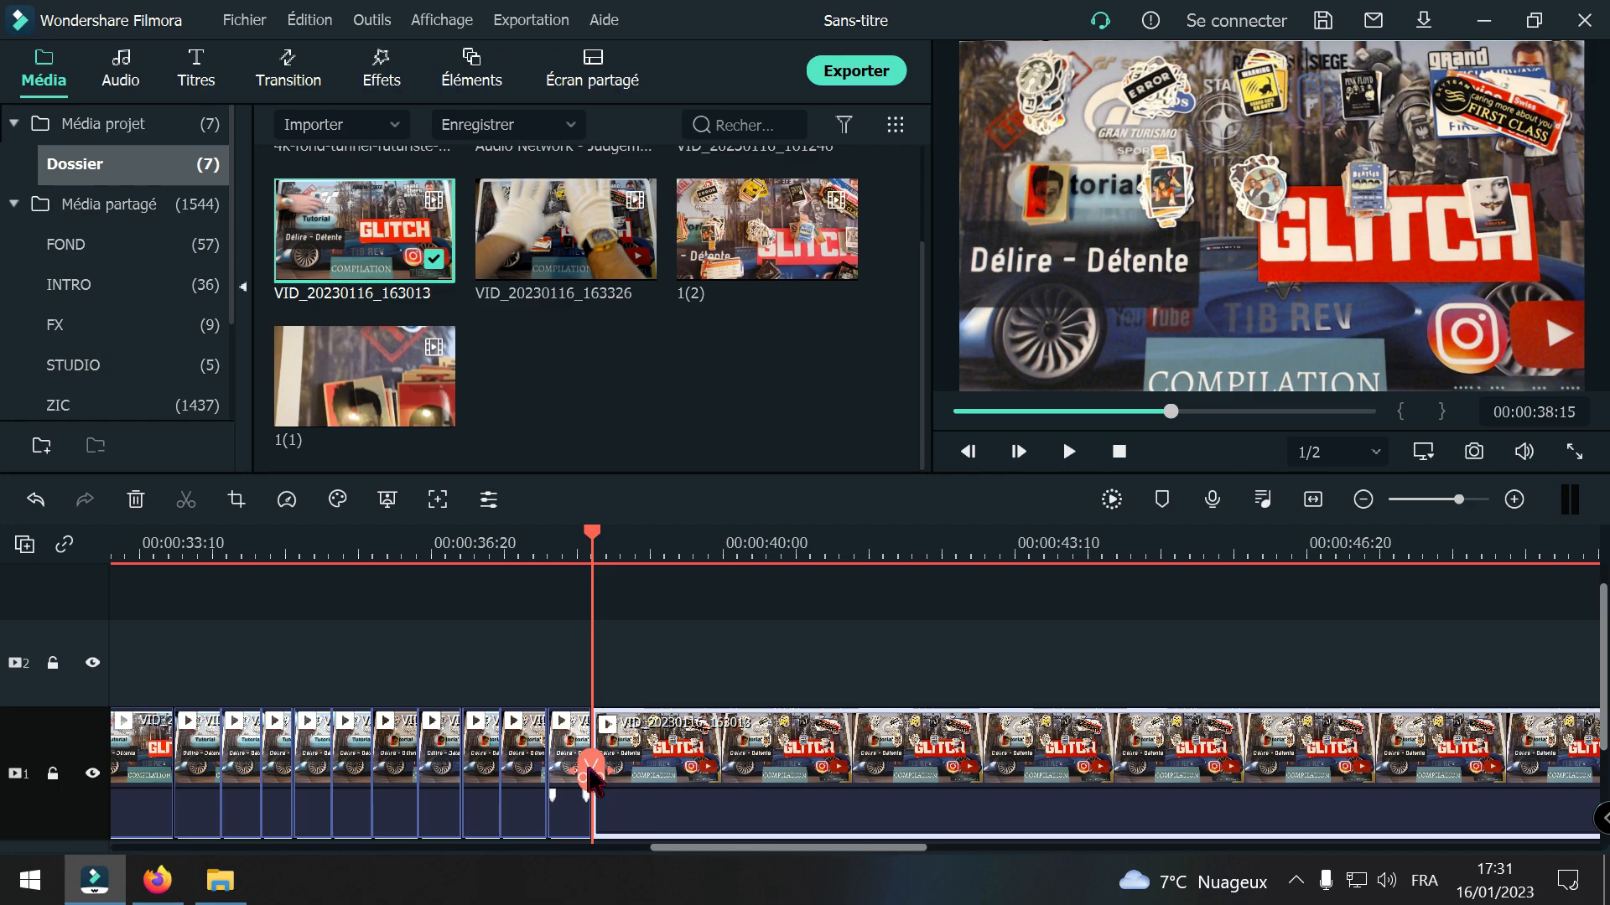
drag(590, 771, 1558, 759)
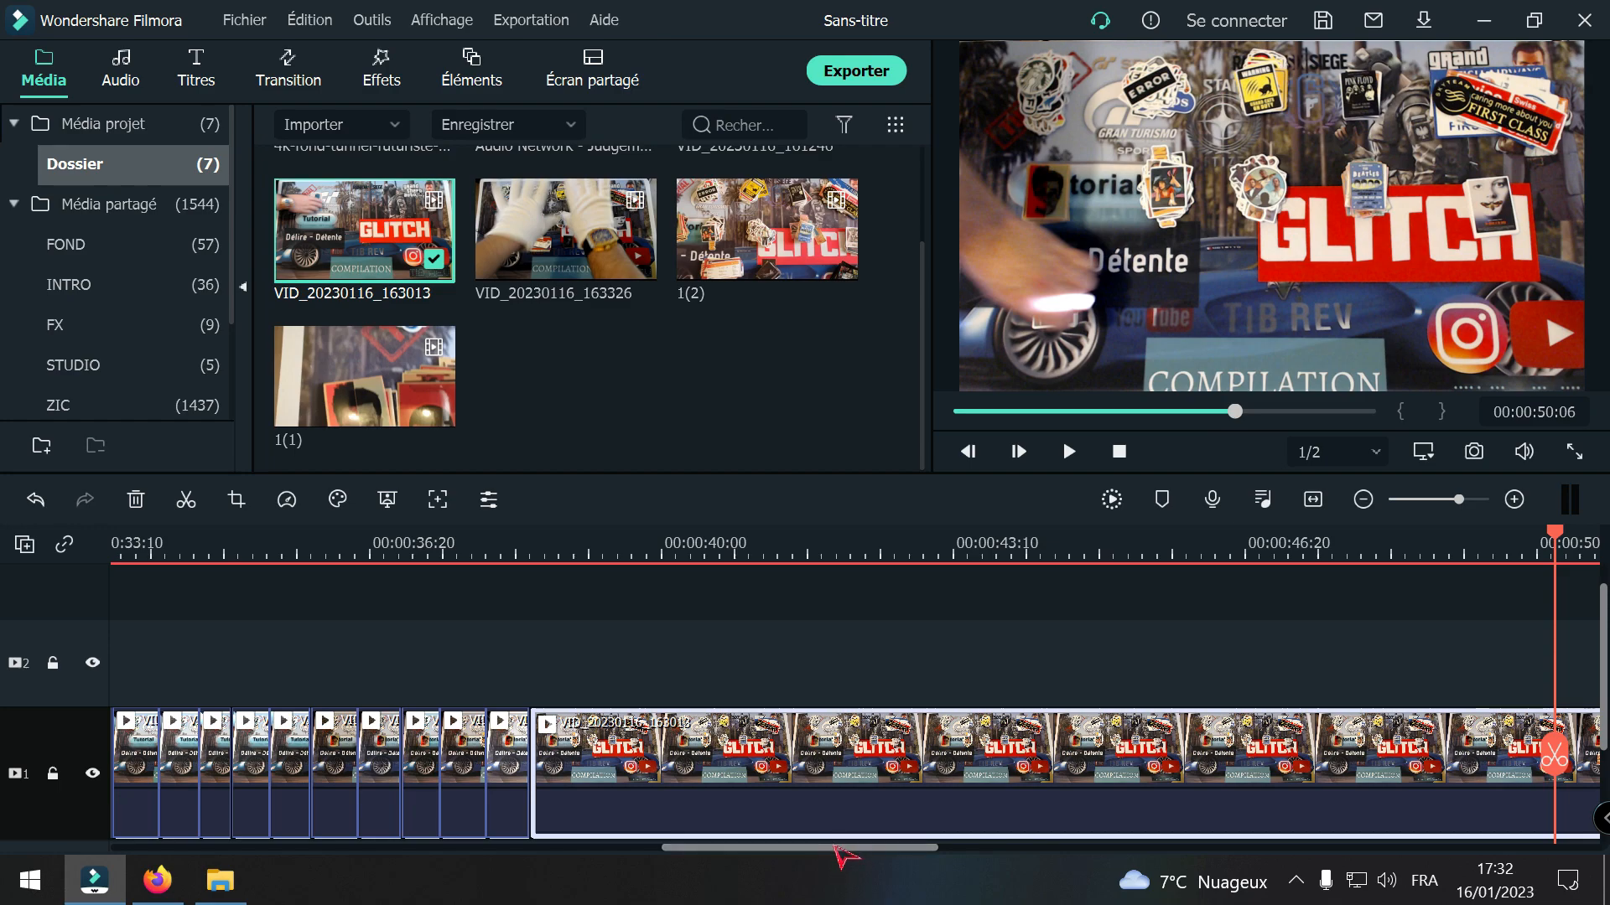
drag(835, 847, 945, 853)
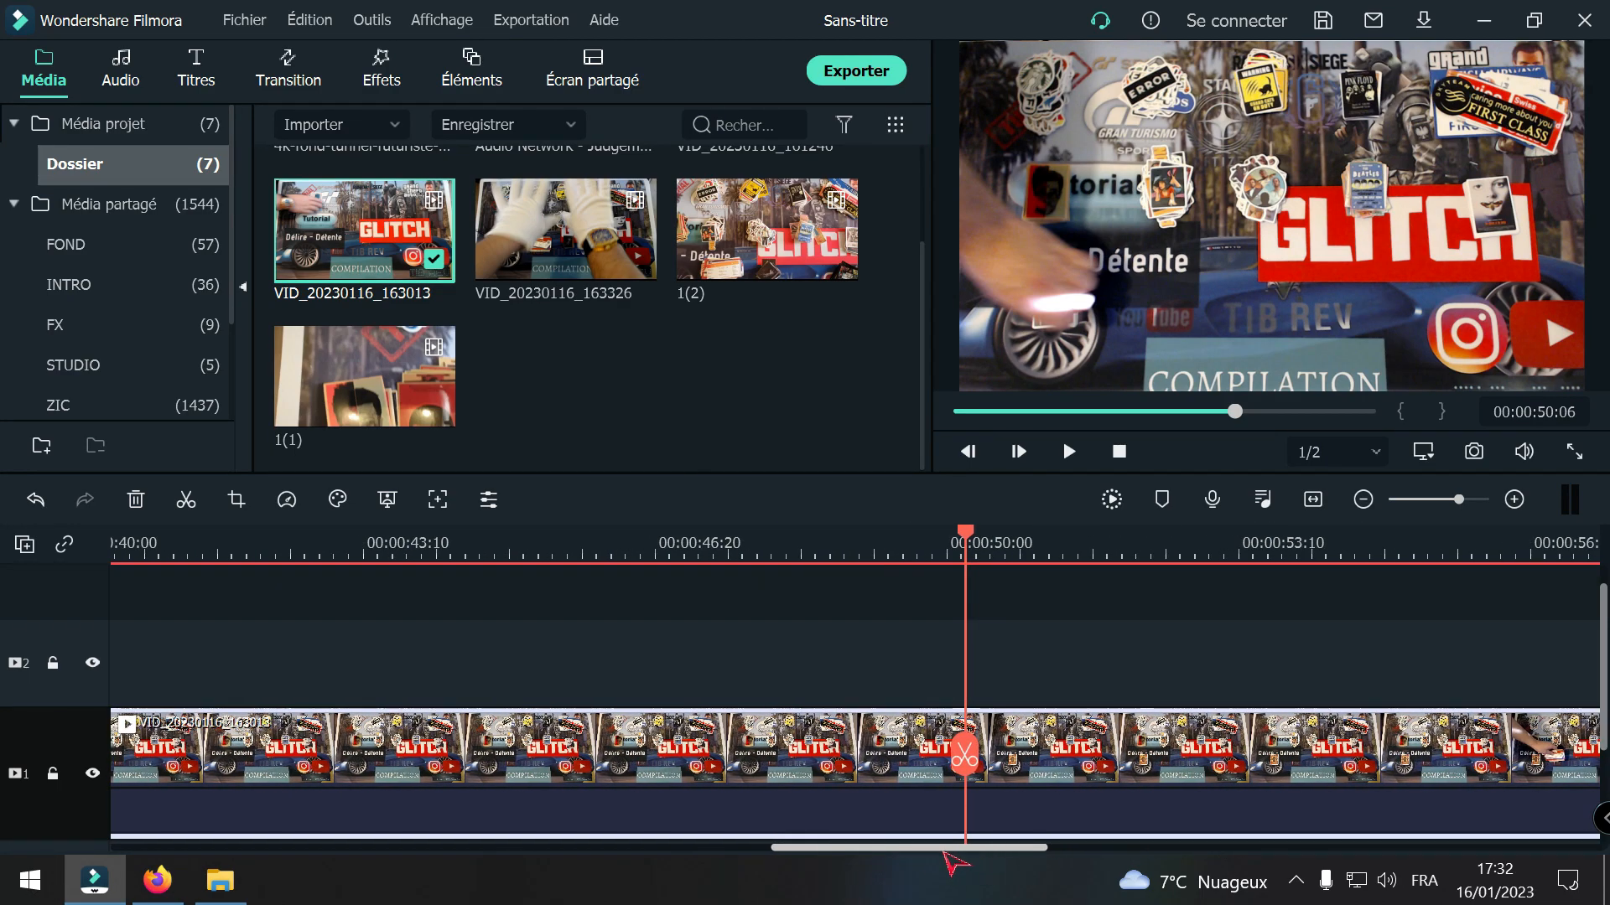
drag(964, 753, 1024, 766)
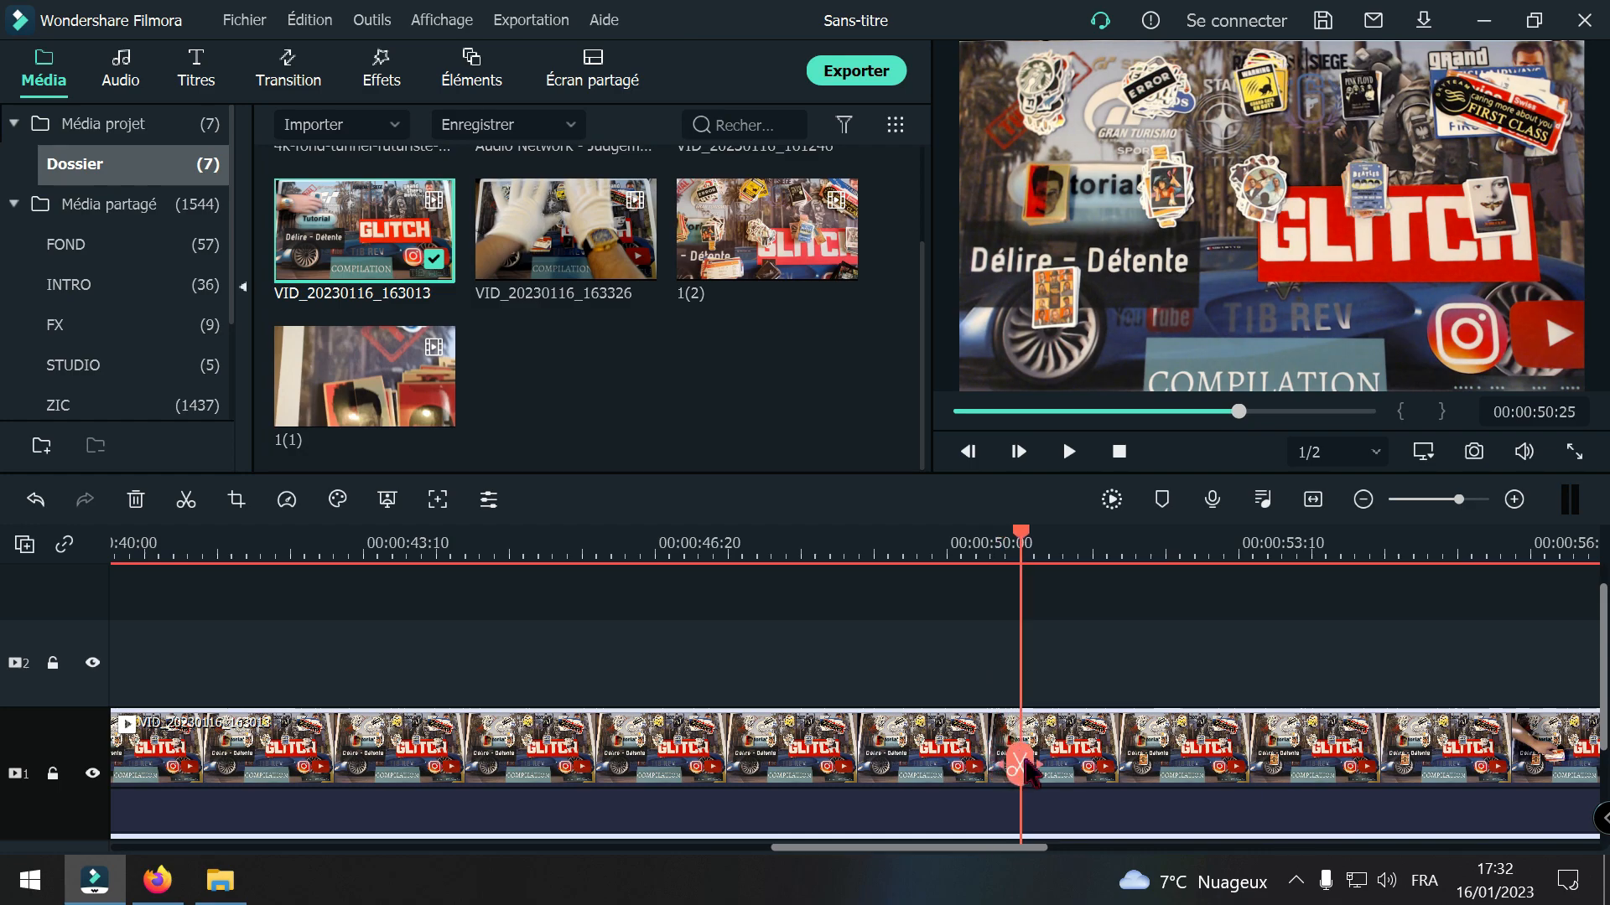
click(1021, 762)
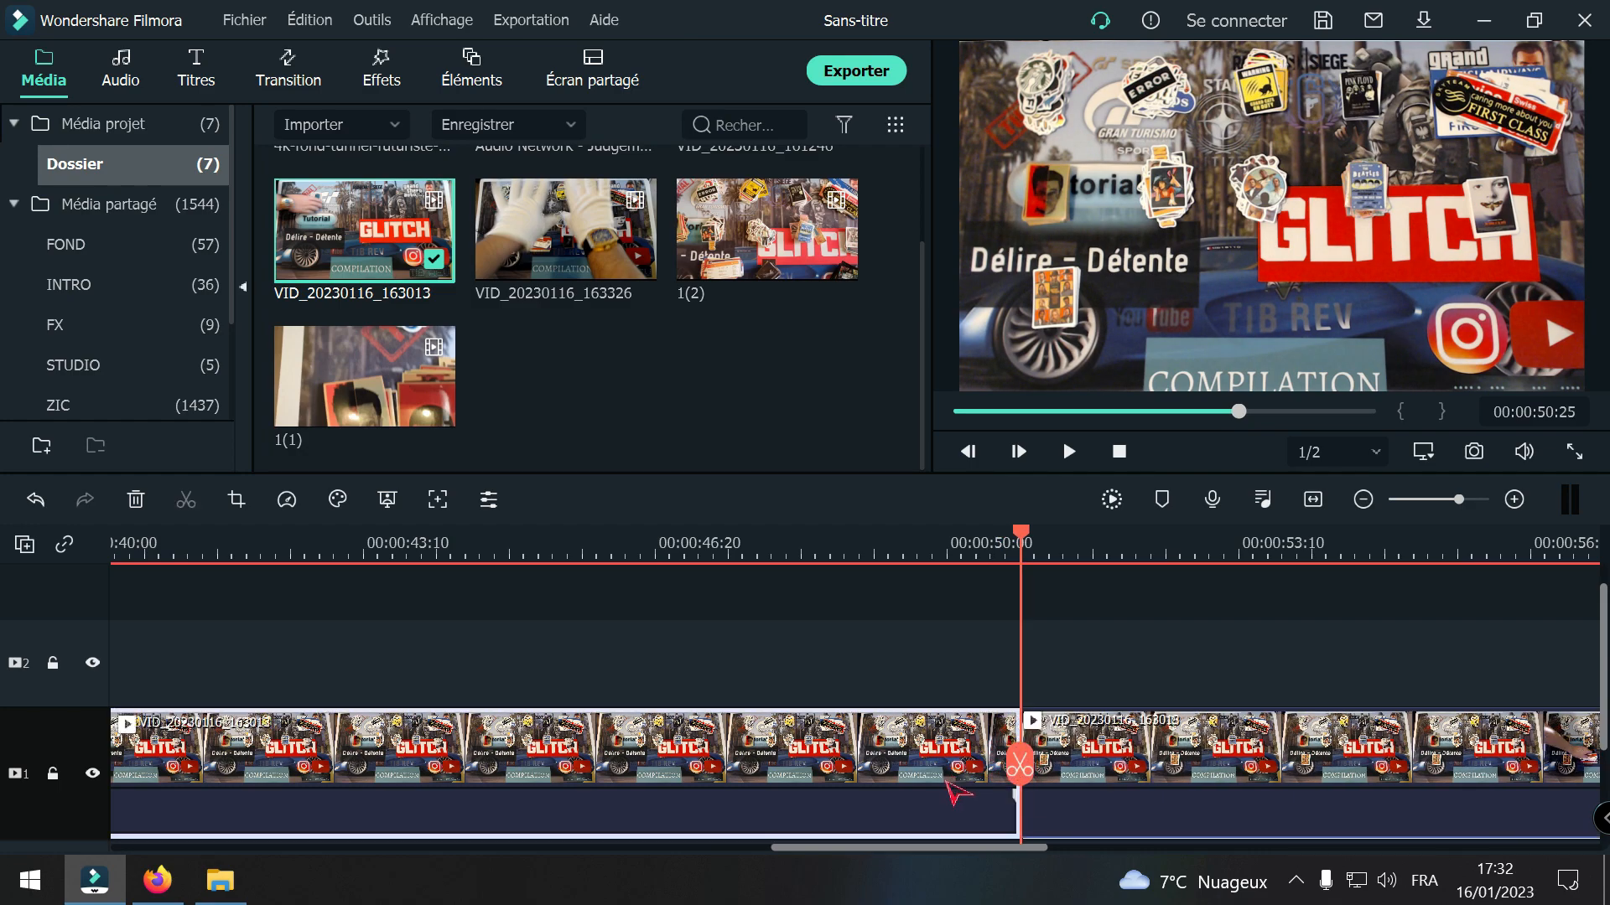
key(Up)
Step: Split the VID_20230116_163013 clip at 00:00:39:01 and 00:00:45:24 and delete the section between the cuts
drag(854, 772, 898, 768)
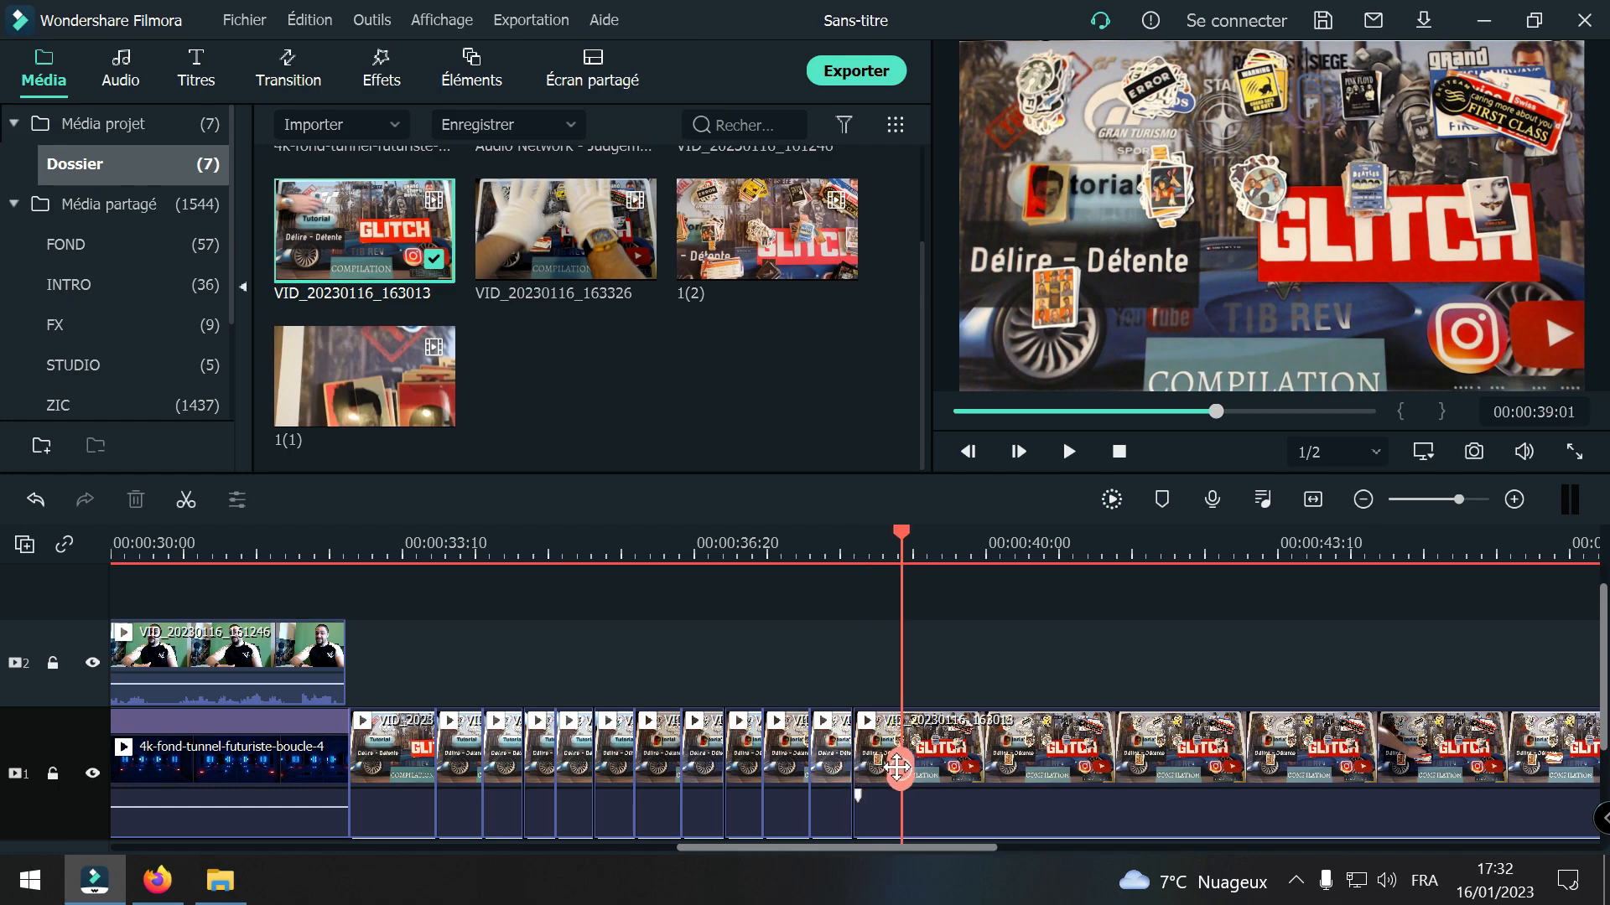
click(900, 764)
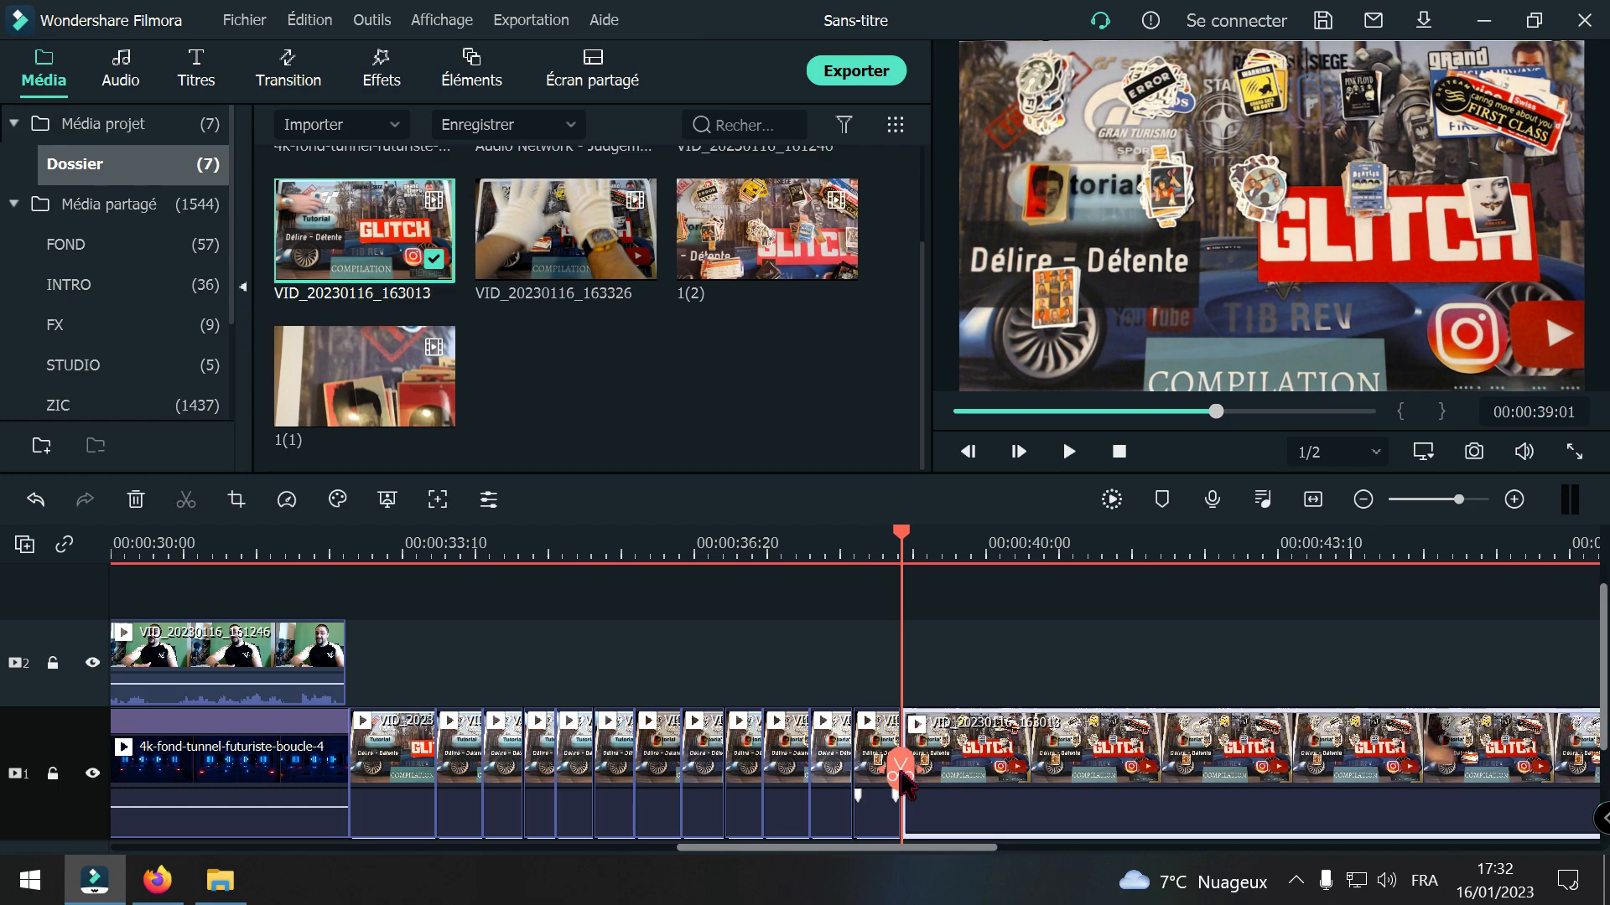
drag(901, 770, 1487, 783)
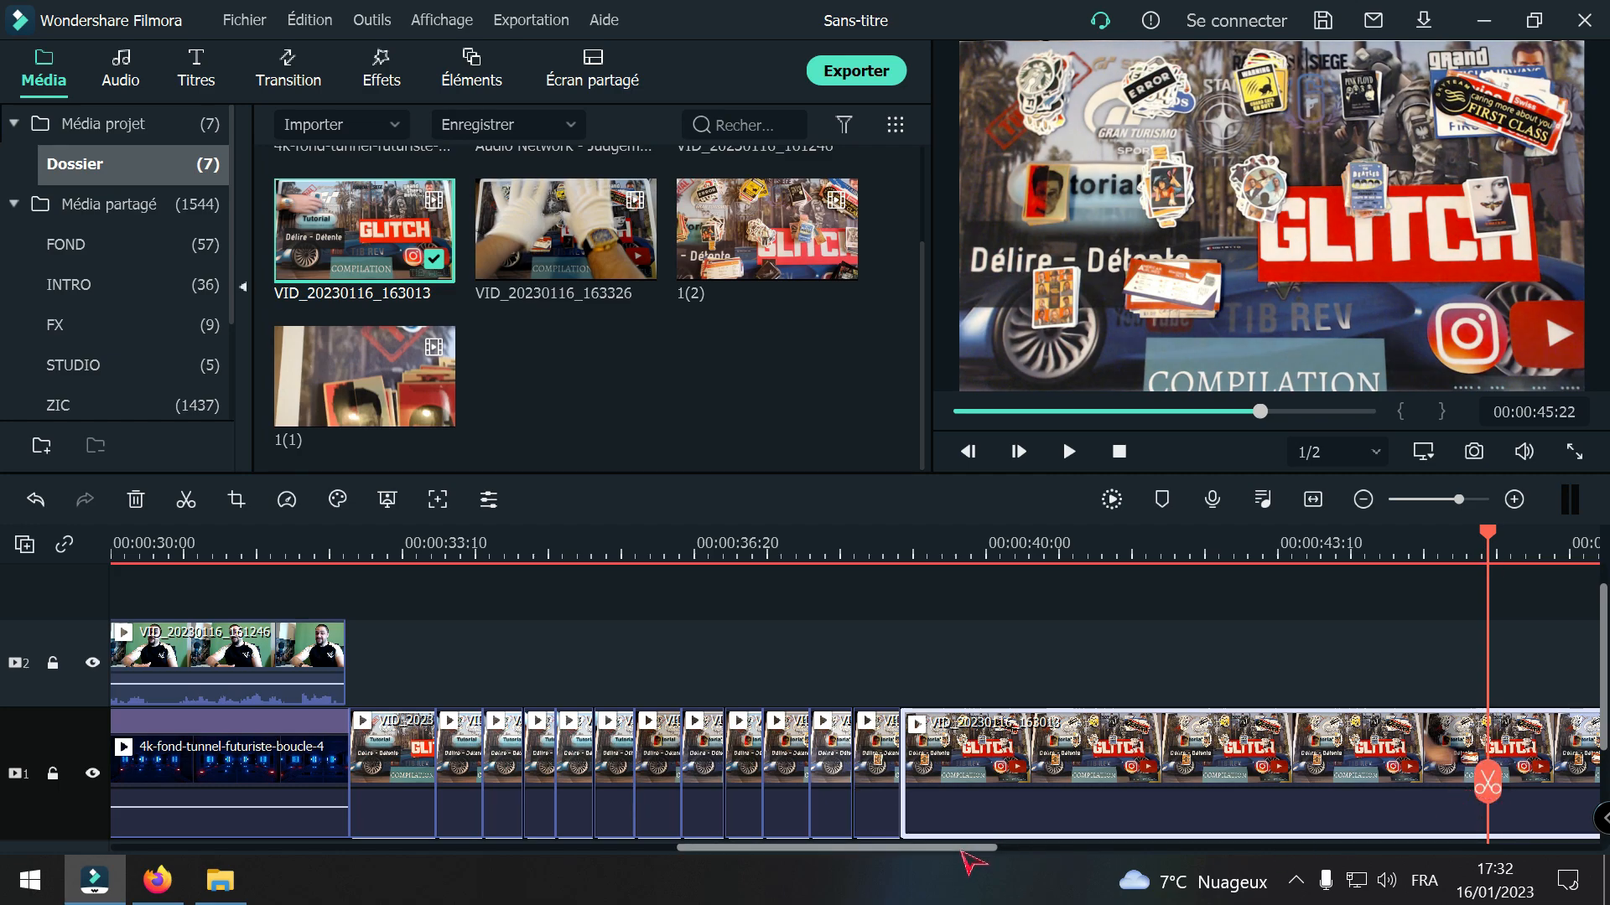
drag(961, 850, 1008, 849)
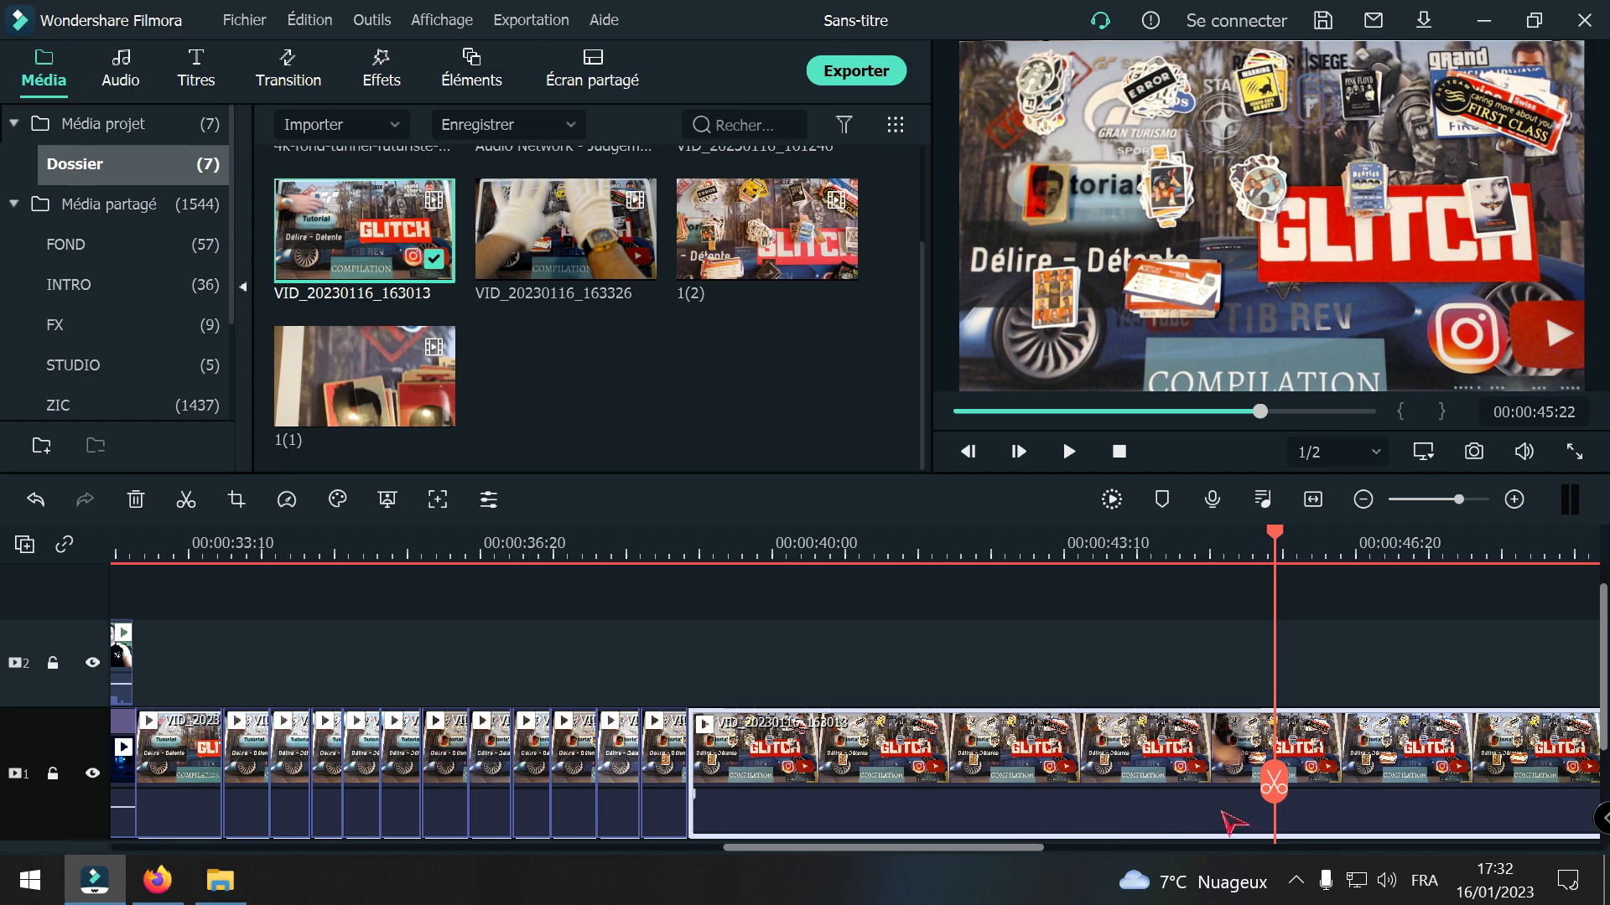
drag(1284, 793, 1290, 795)
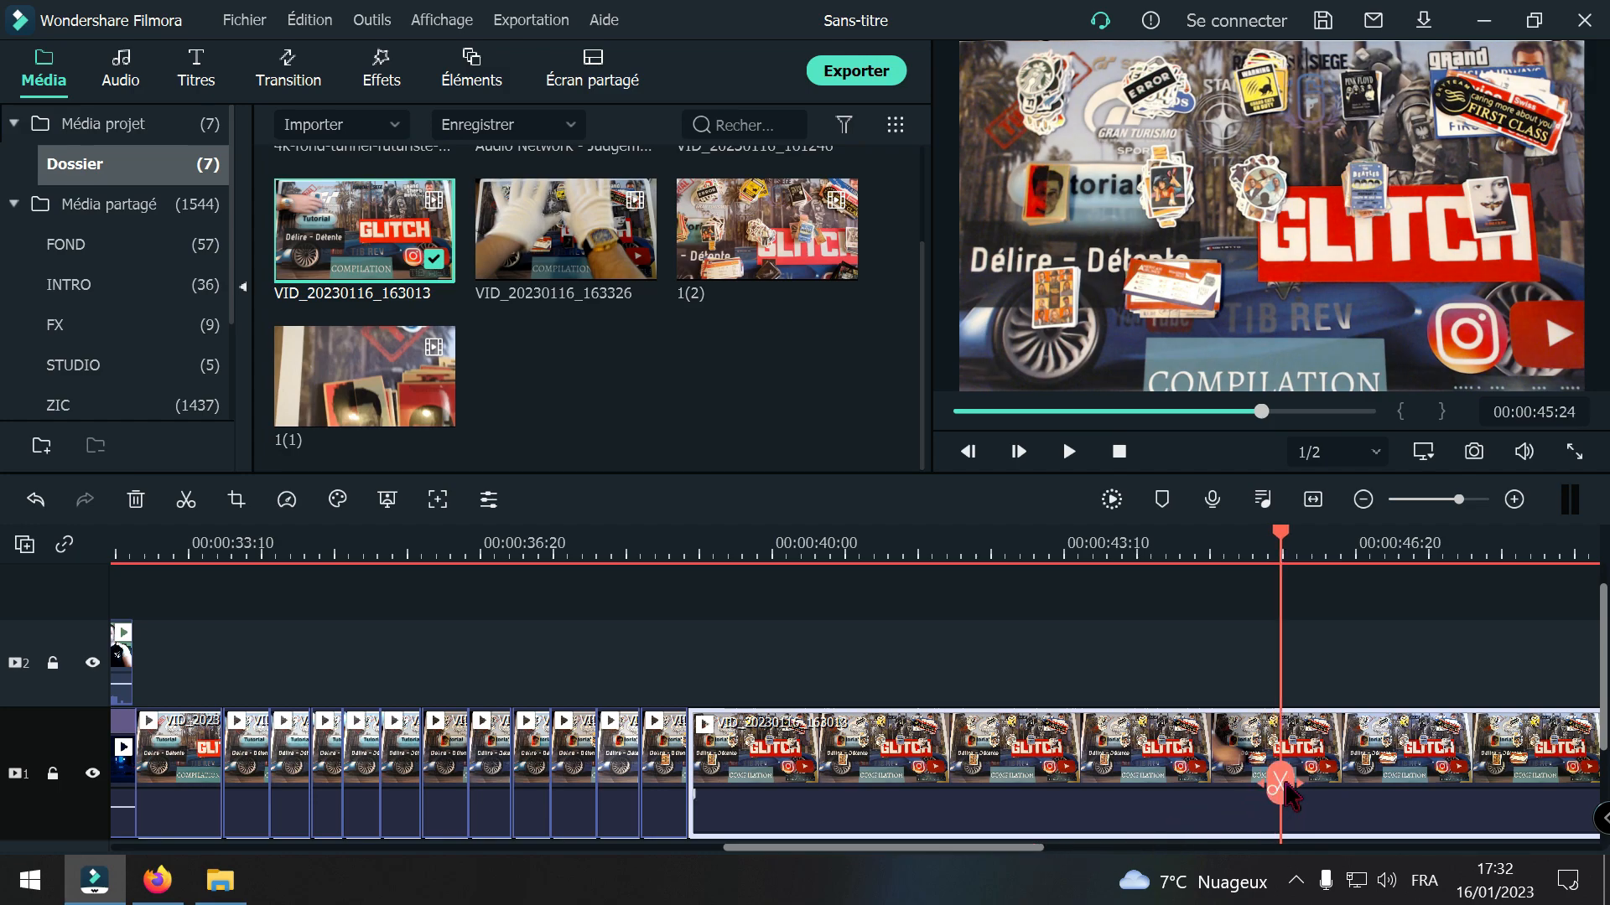
click(1289, 792)
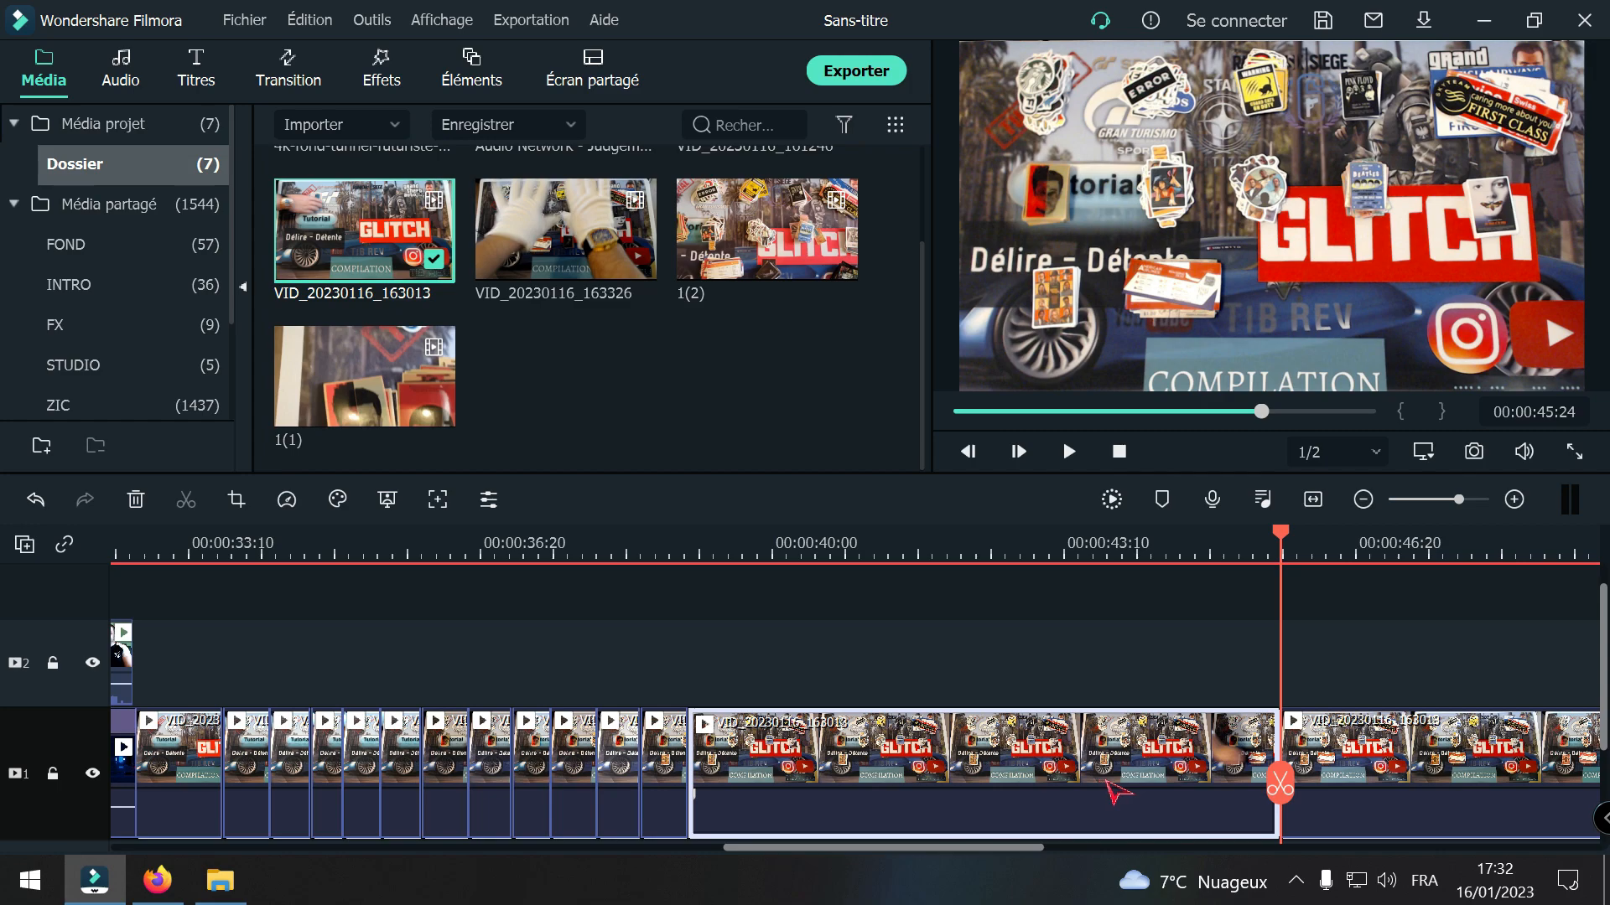
key(Delete)
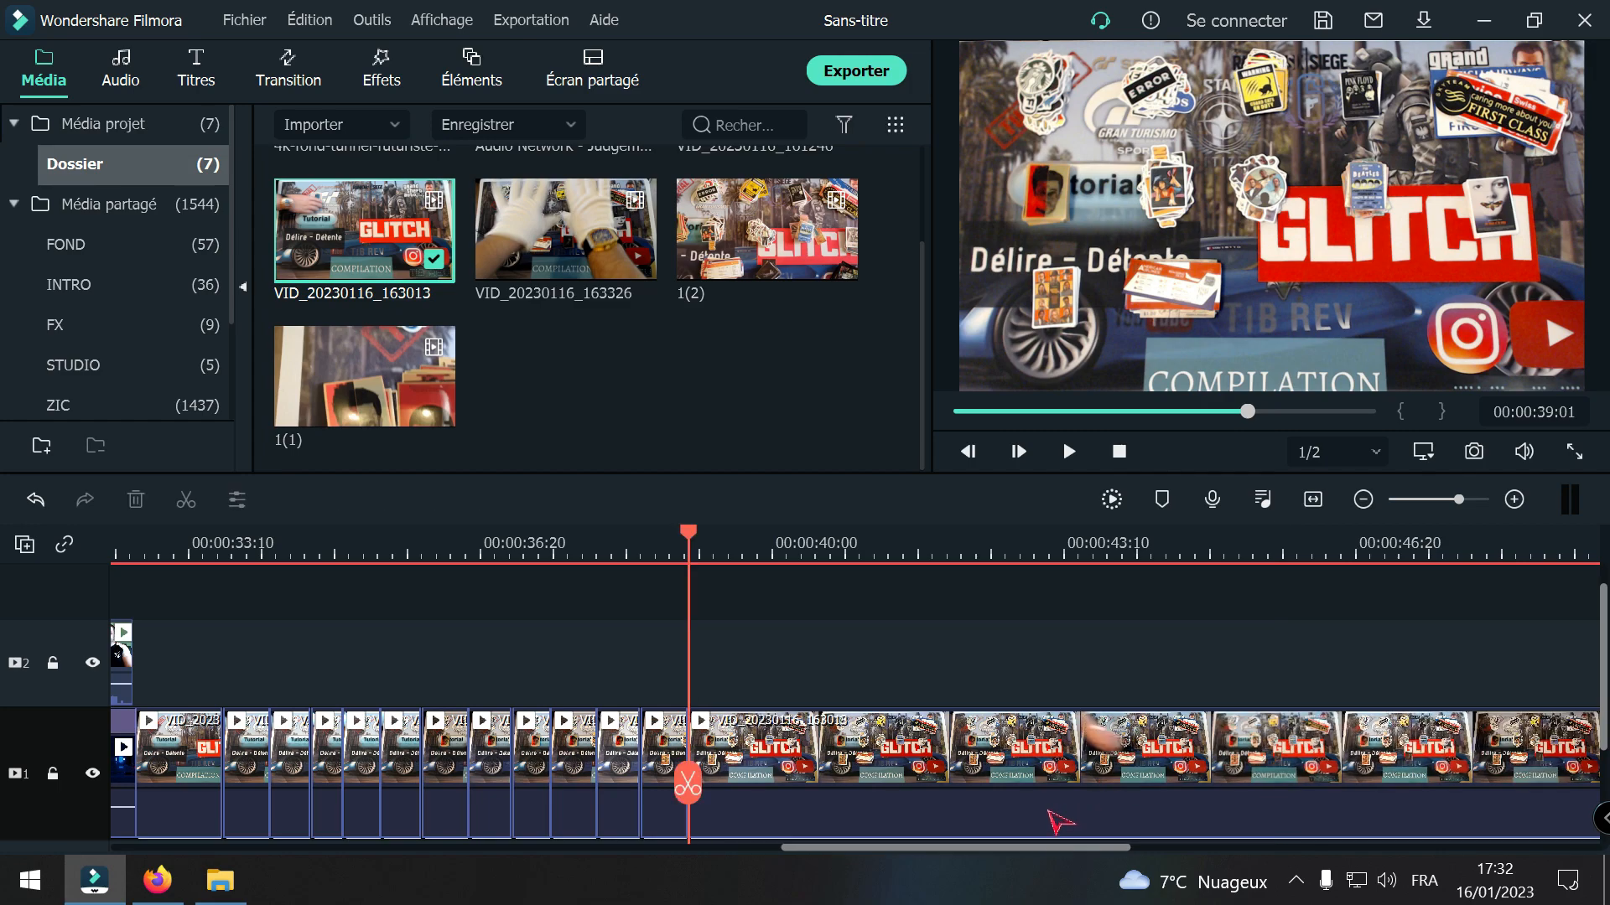
Step: Split the VID_20230116_163013 clip at 00:00:39:18 and 00:00:45:15 and delete the section between the cuts
drag(687, 787, 744, 795)
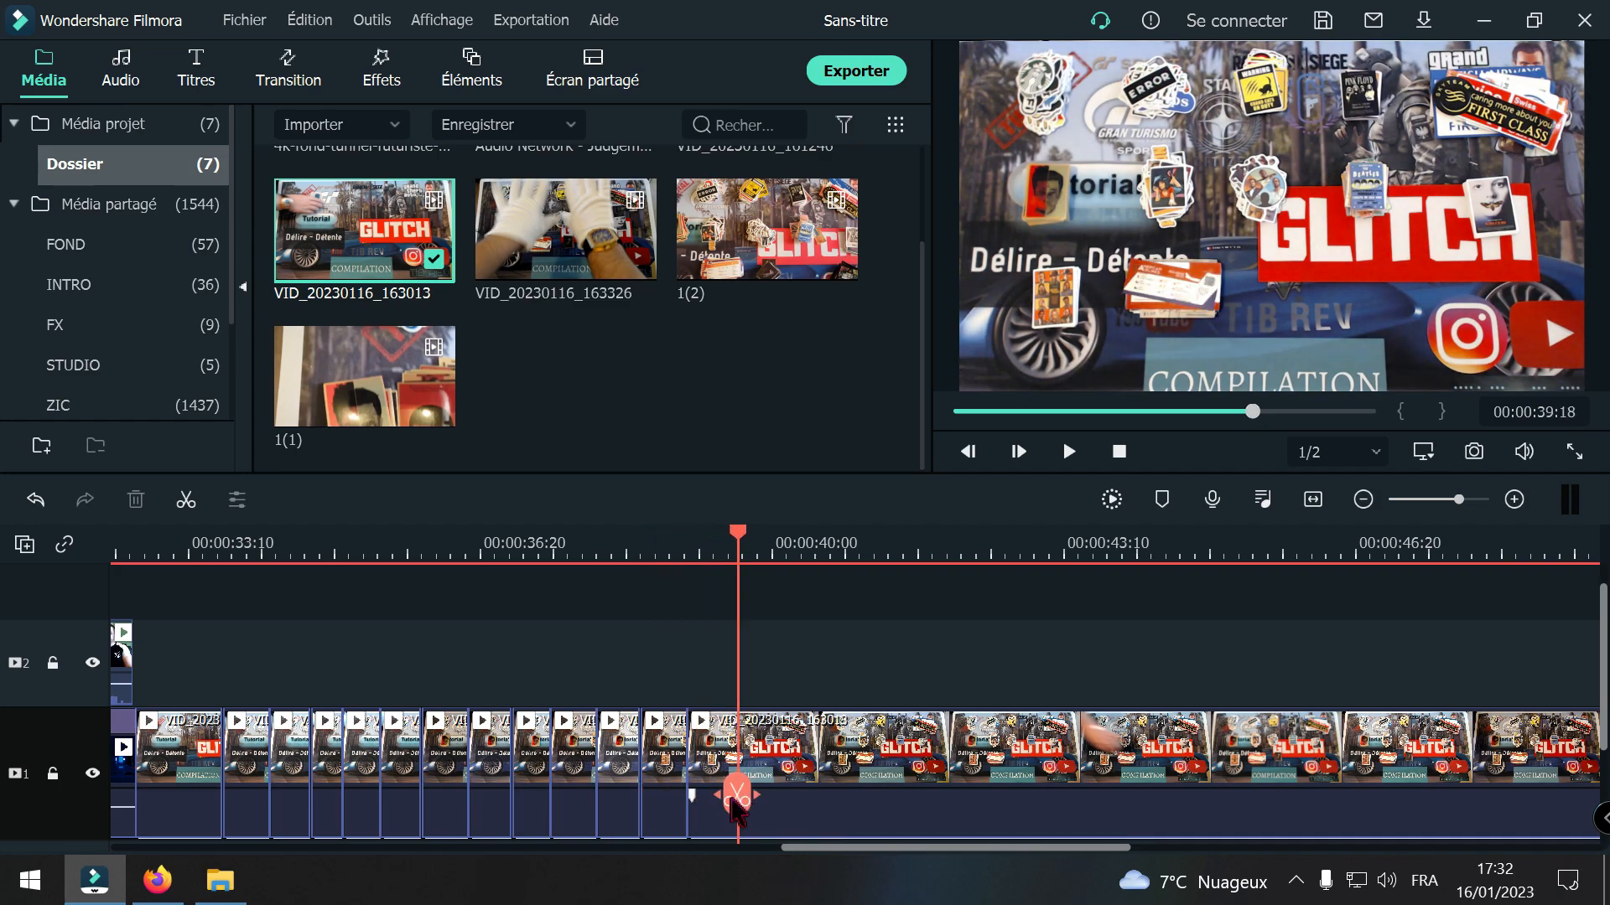
click(737, 797)
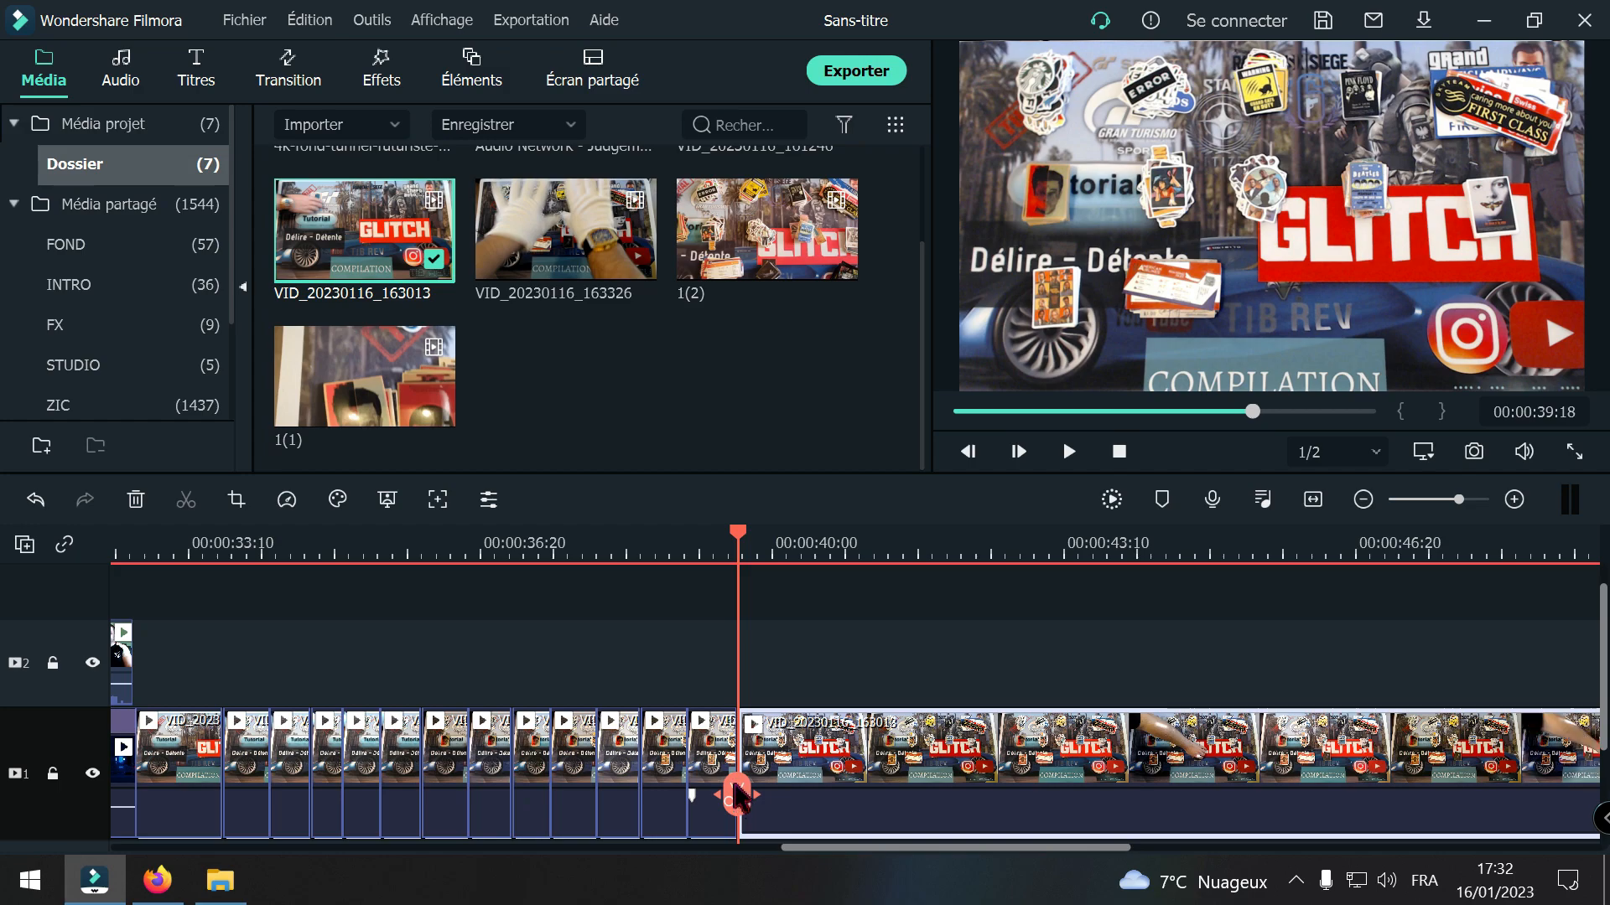
drag(737, 797, 1252, 782)
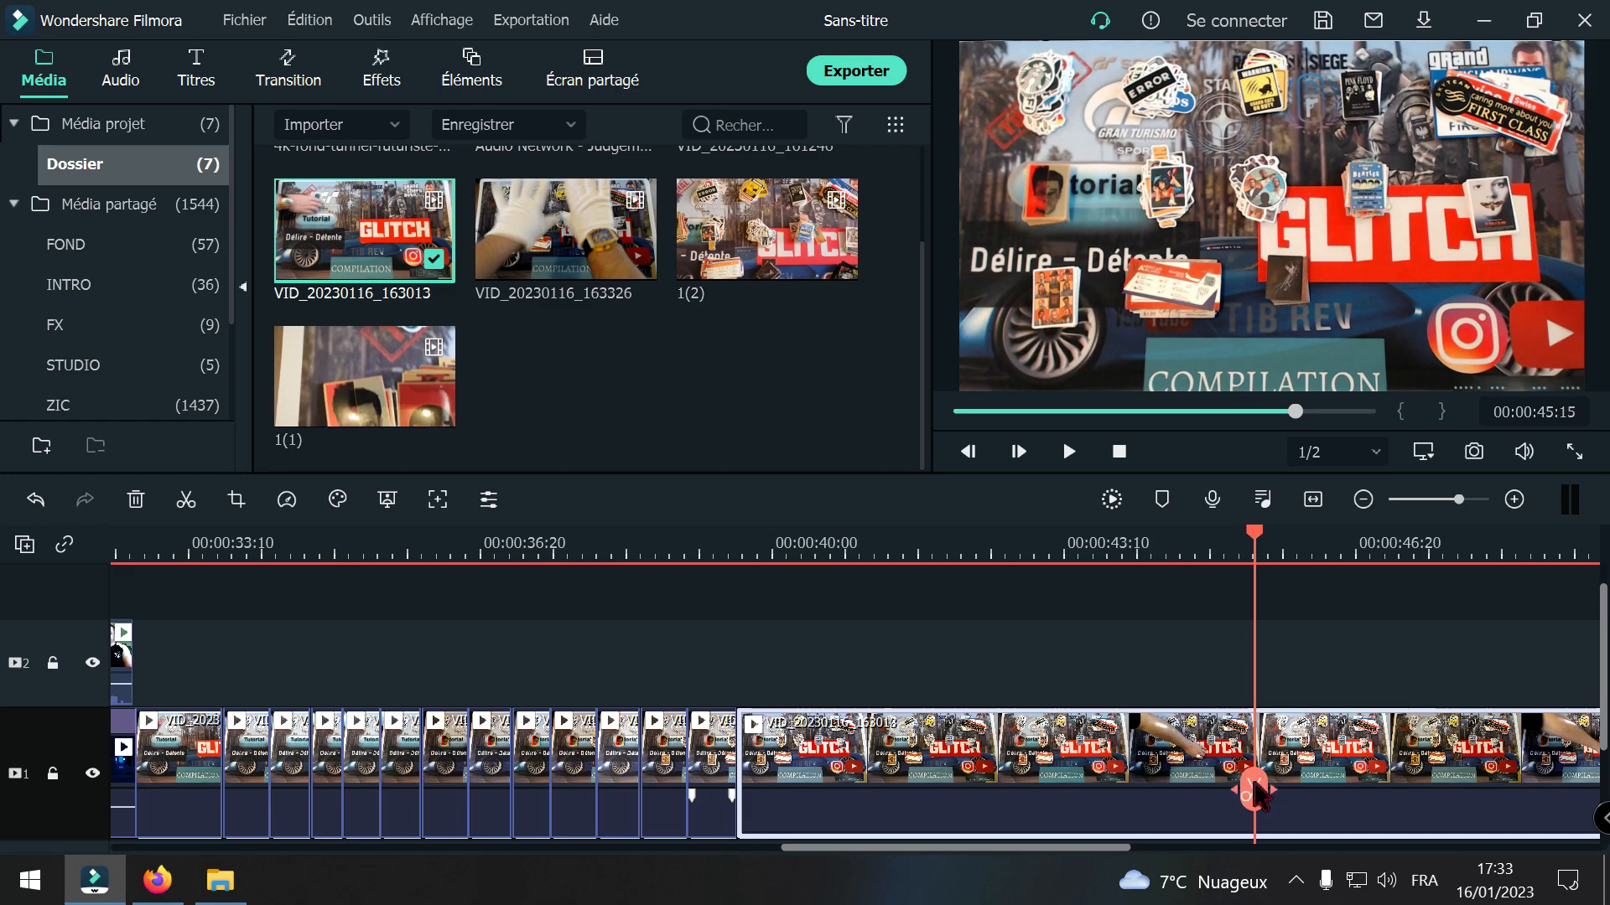
click(1254, 790)
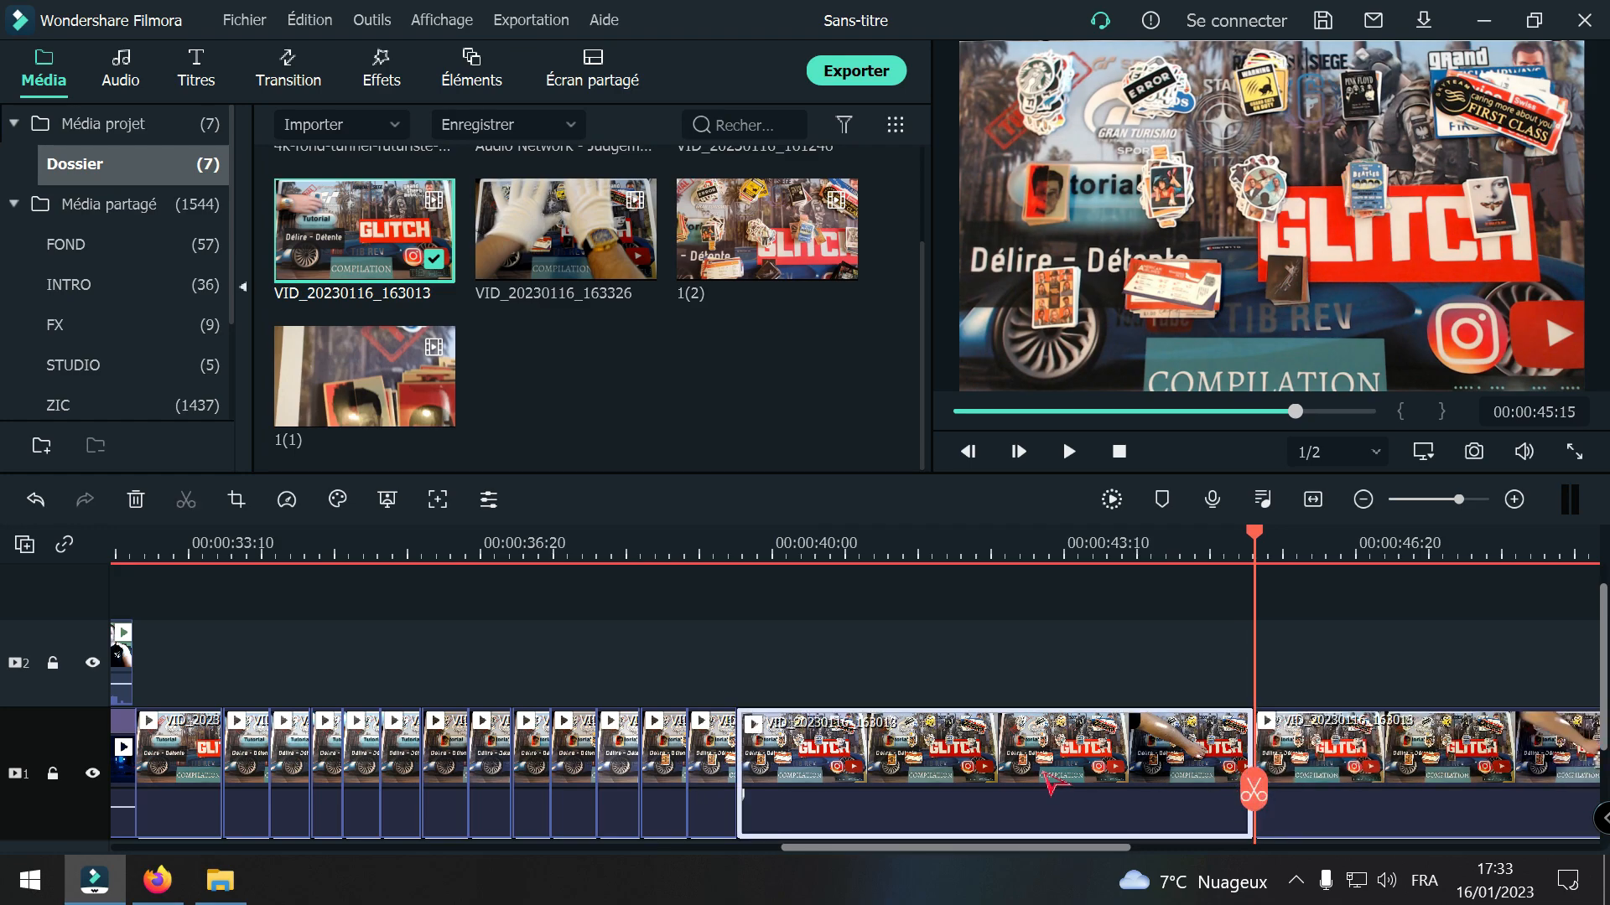
key(Delete)
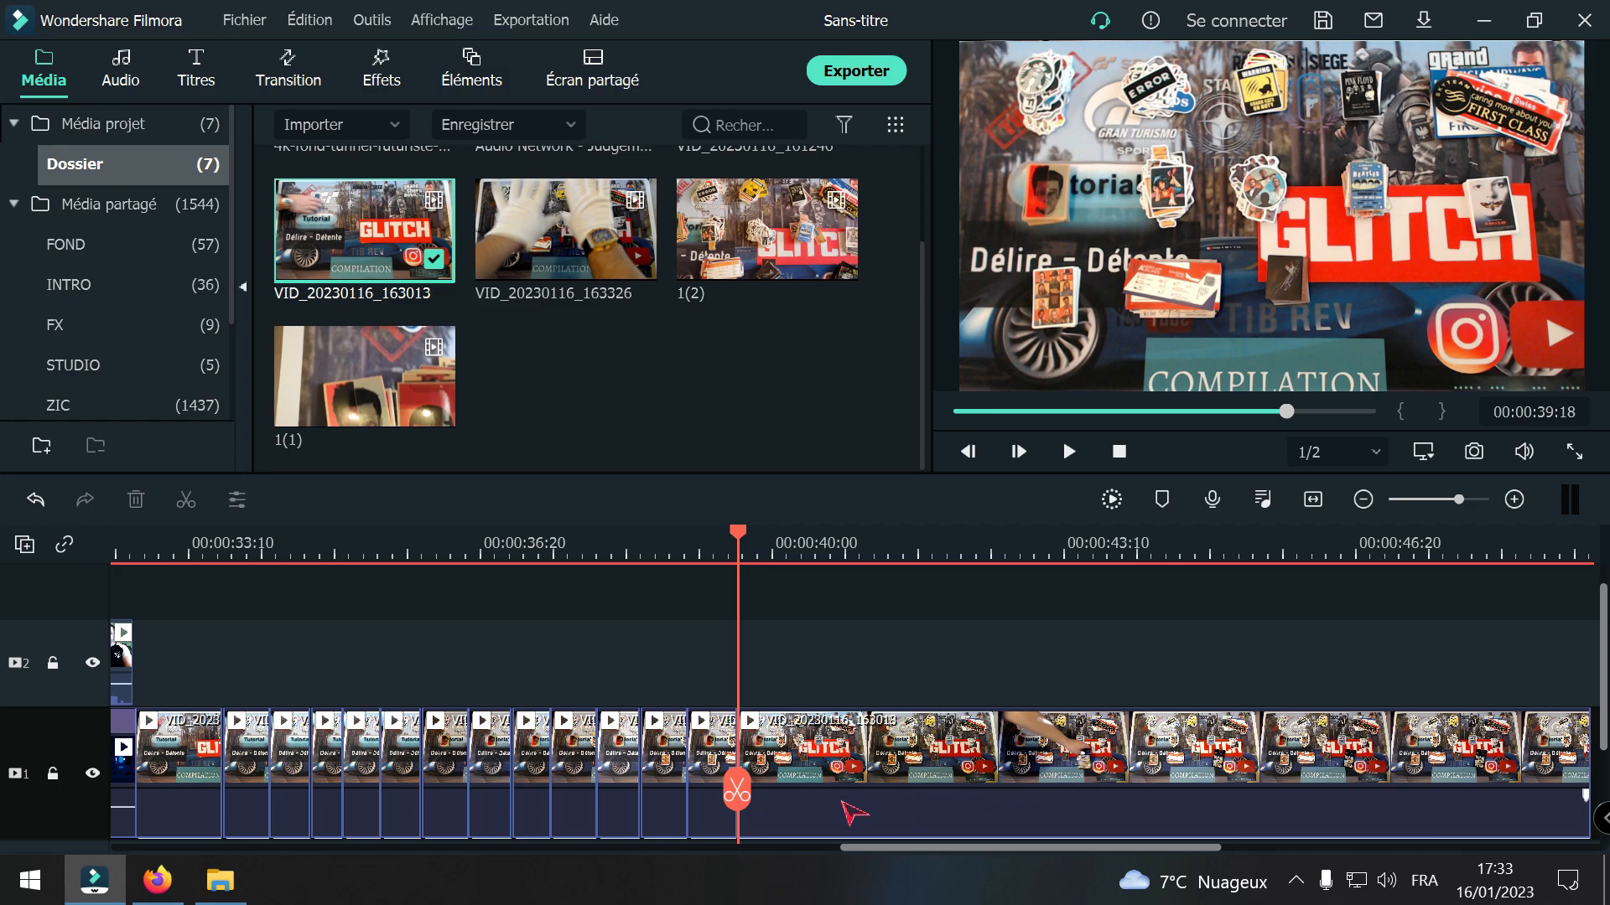
Step: Split the VID_20230116_163013 clip at 00:00:40:06 and 00:00:44:01 and delete the section between the cuts
drag(737, 792, 1126, 765)
click(790, 788)
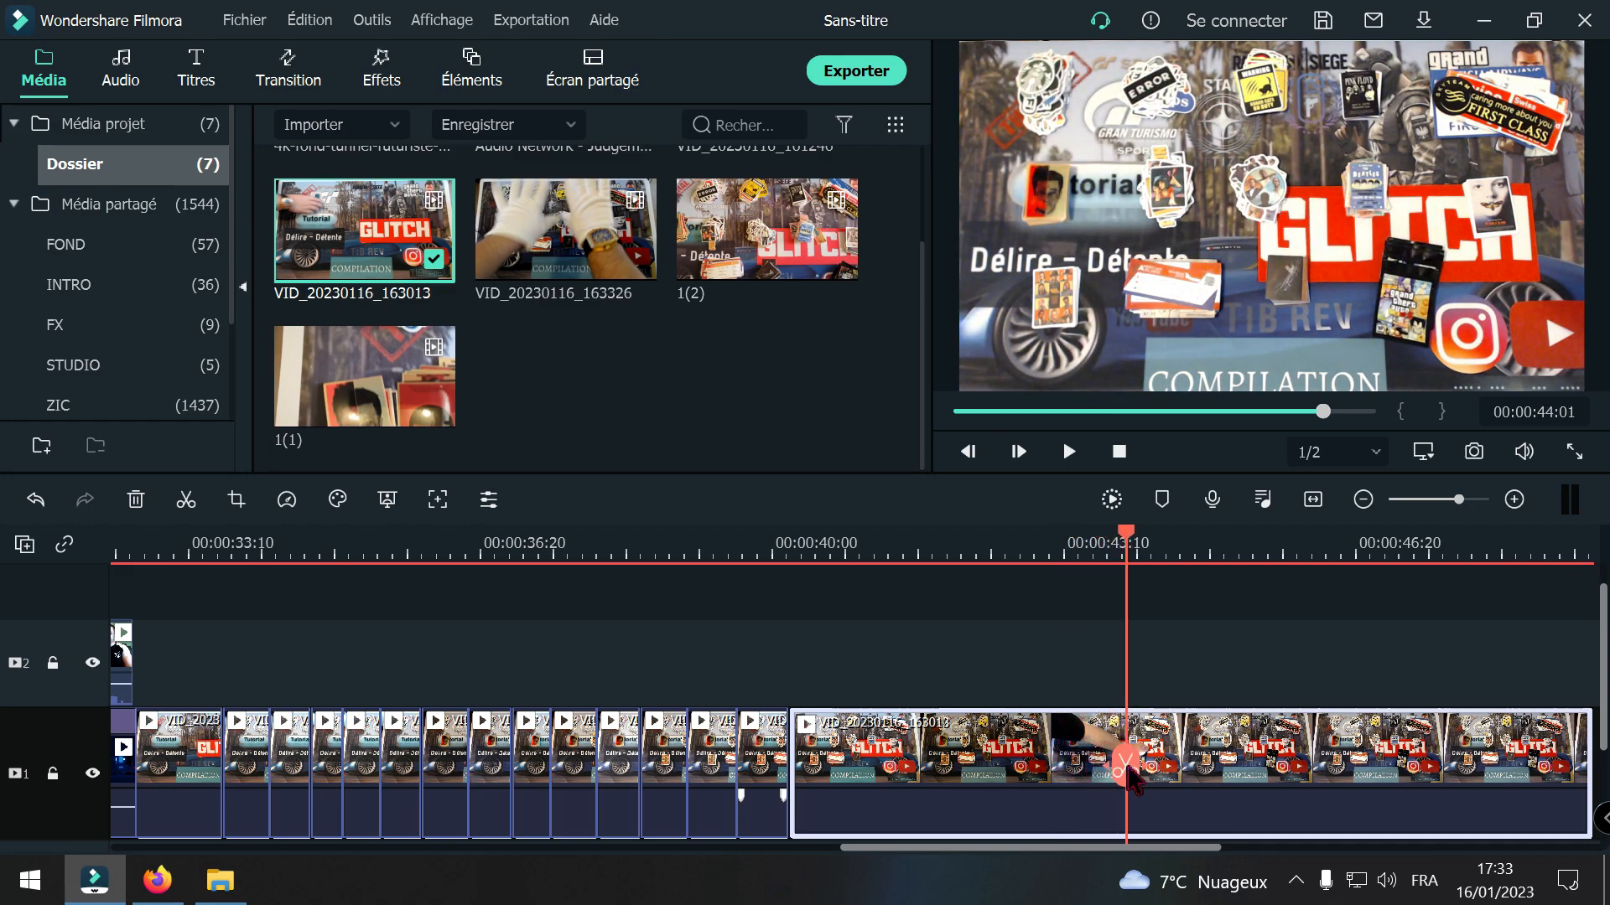
click(1124, 765)
click(1043, 770)
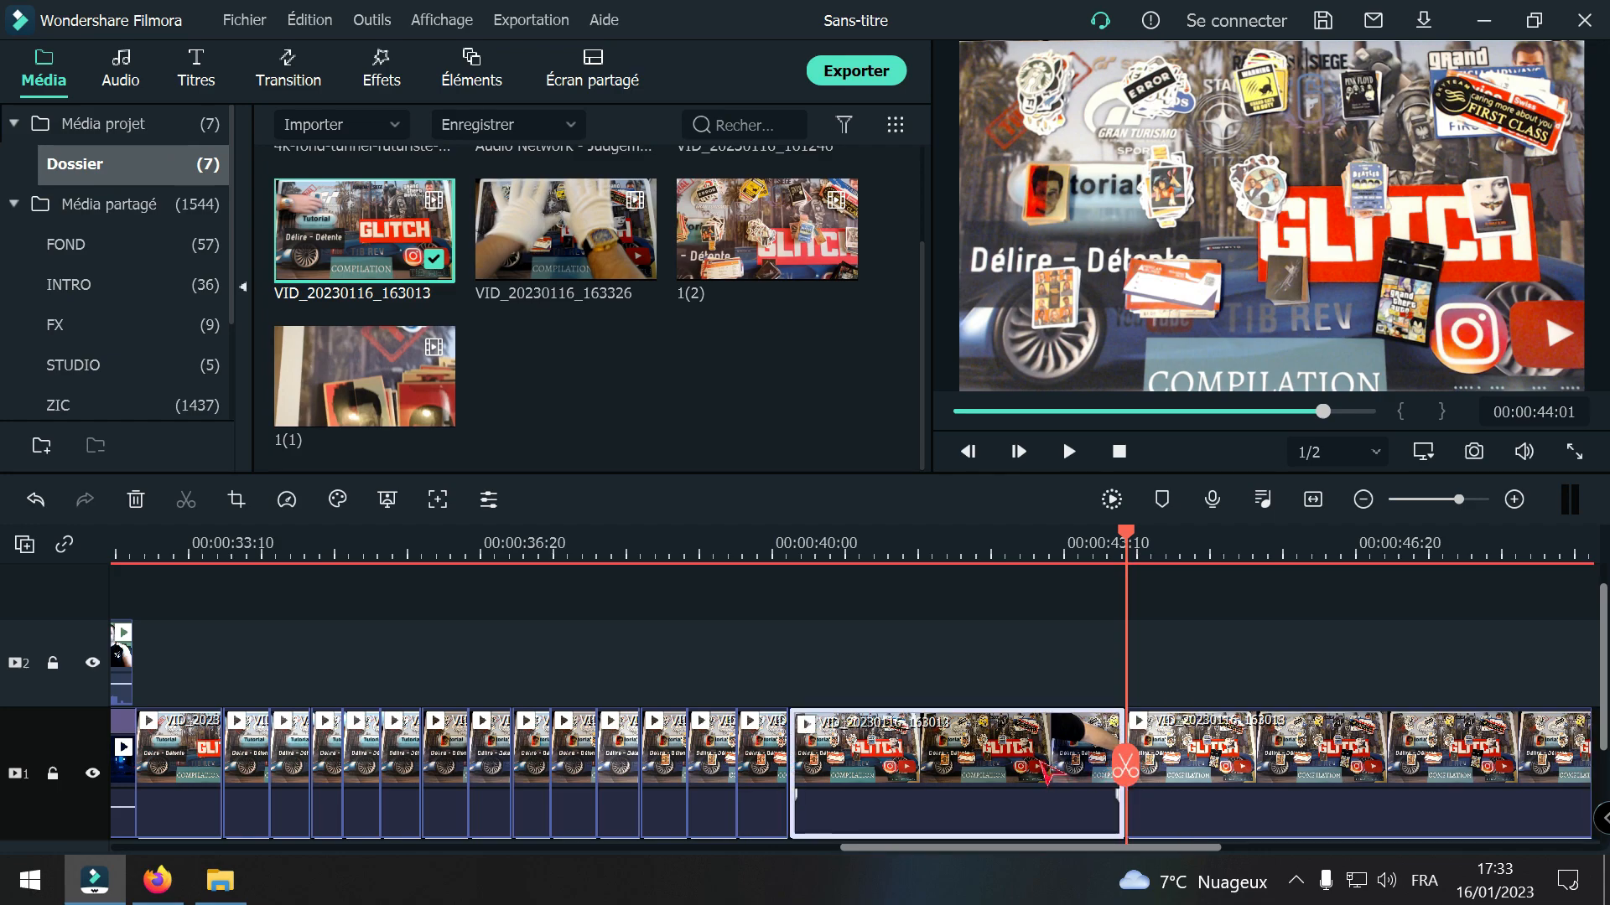
key(Delete)
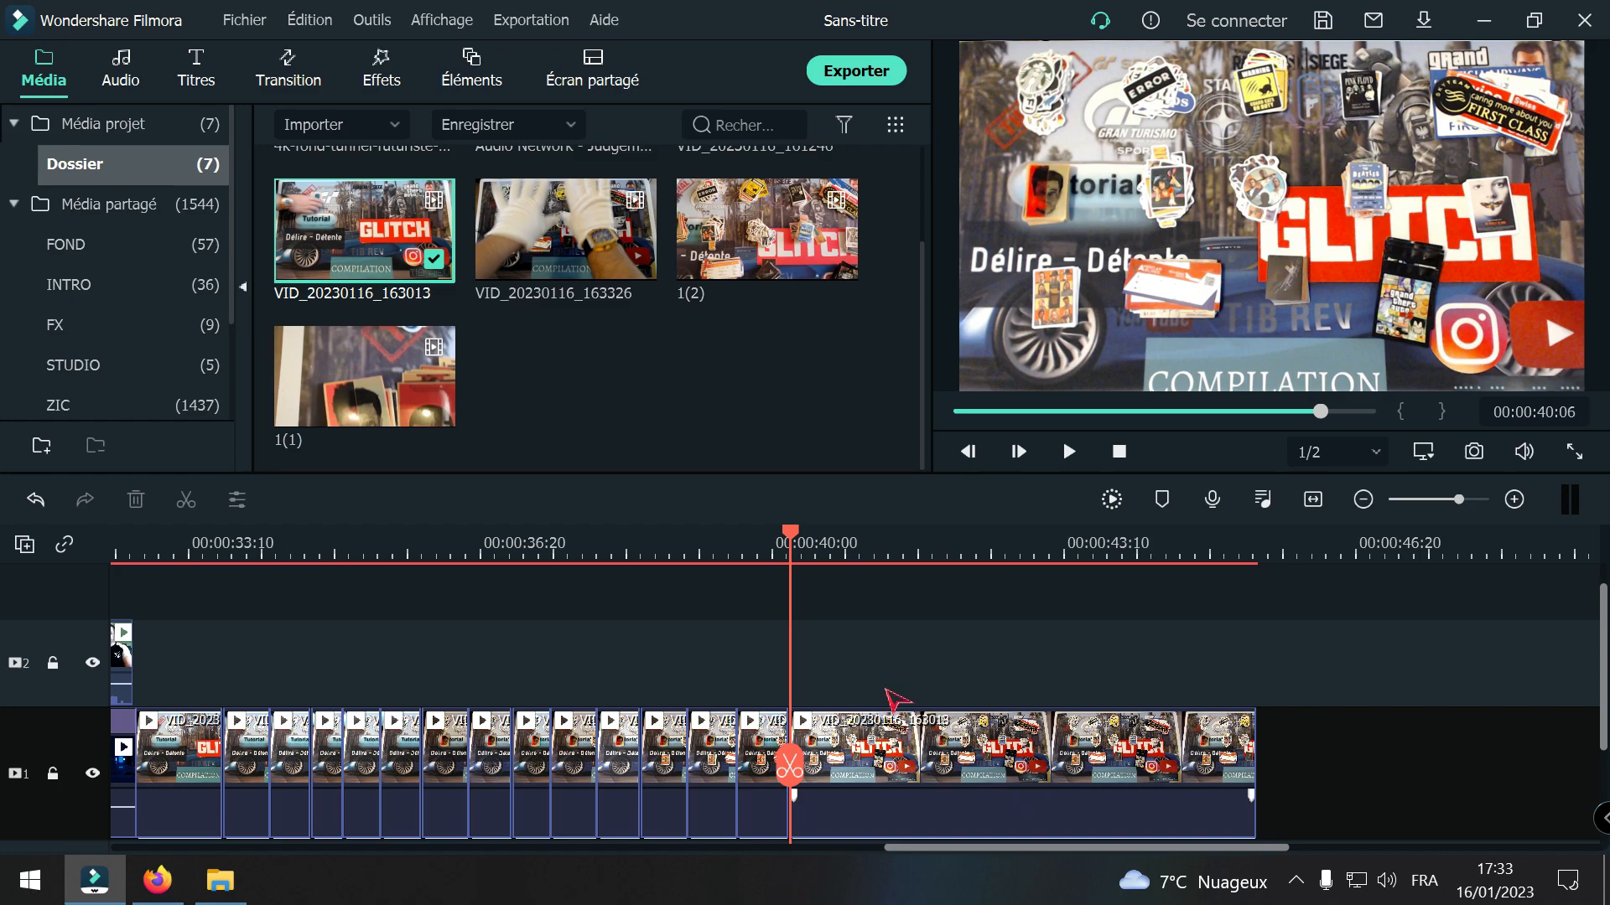
Step: Split the VID_20230116_163013 clip at 00:00:40:25 and delete the remainder after the cut
drag(794, 781, 850, 783)
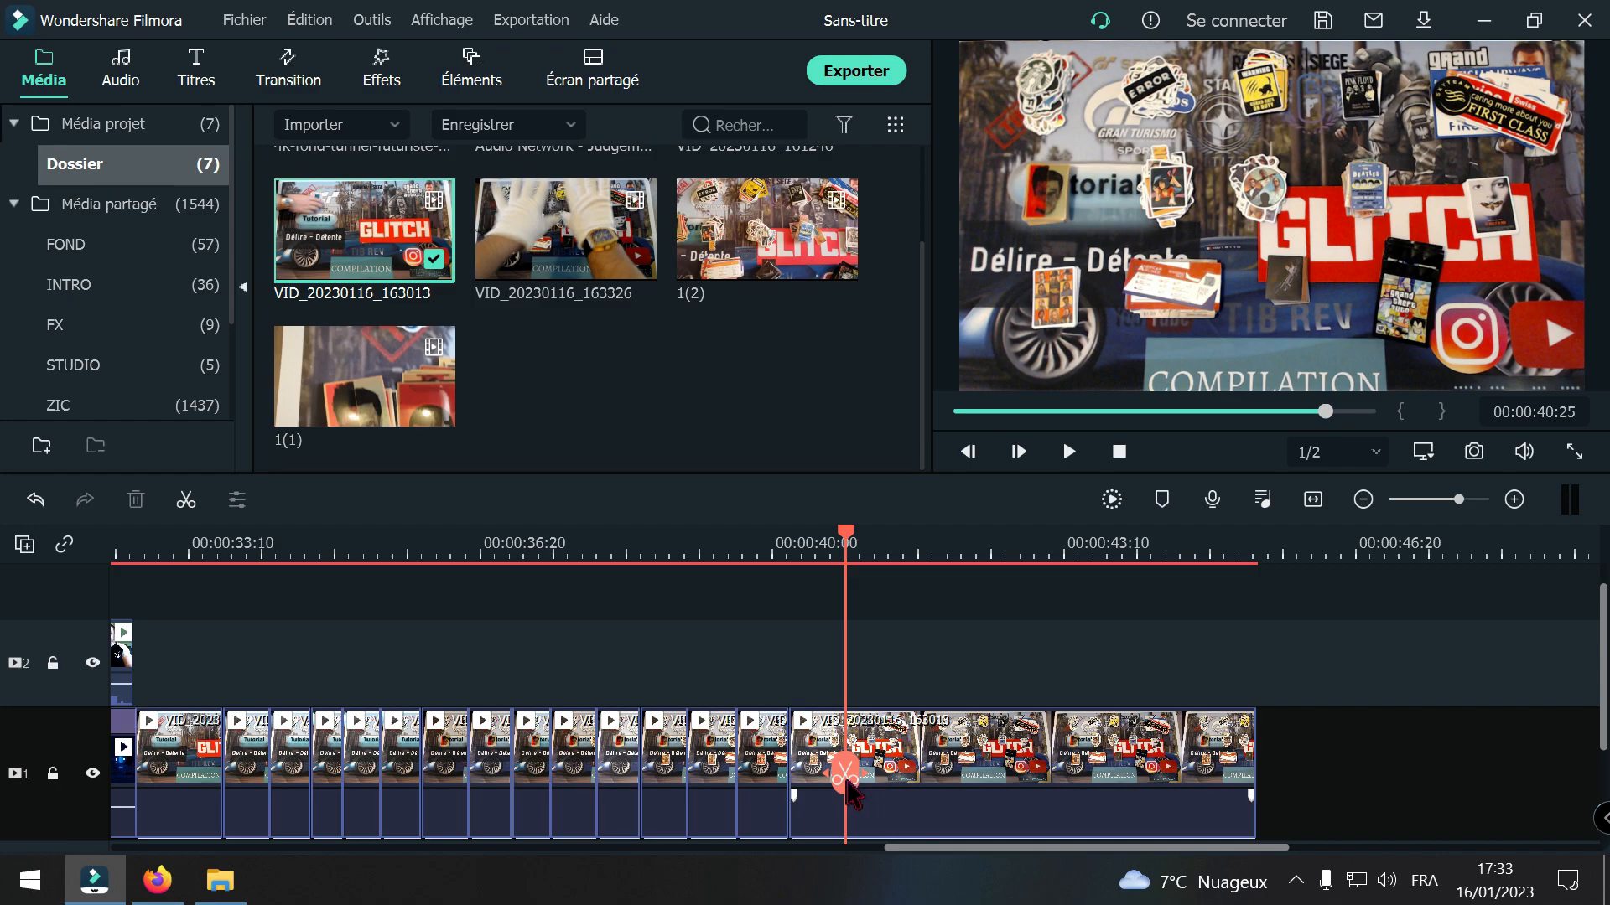
click(845, 779)
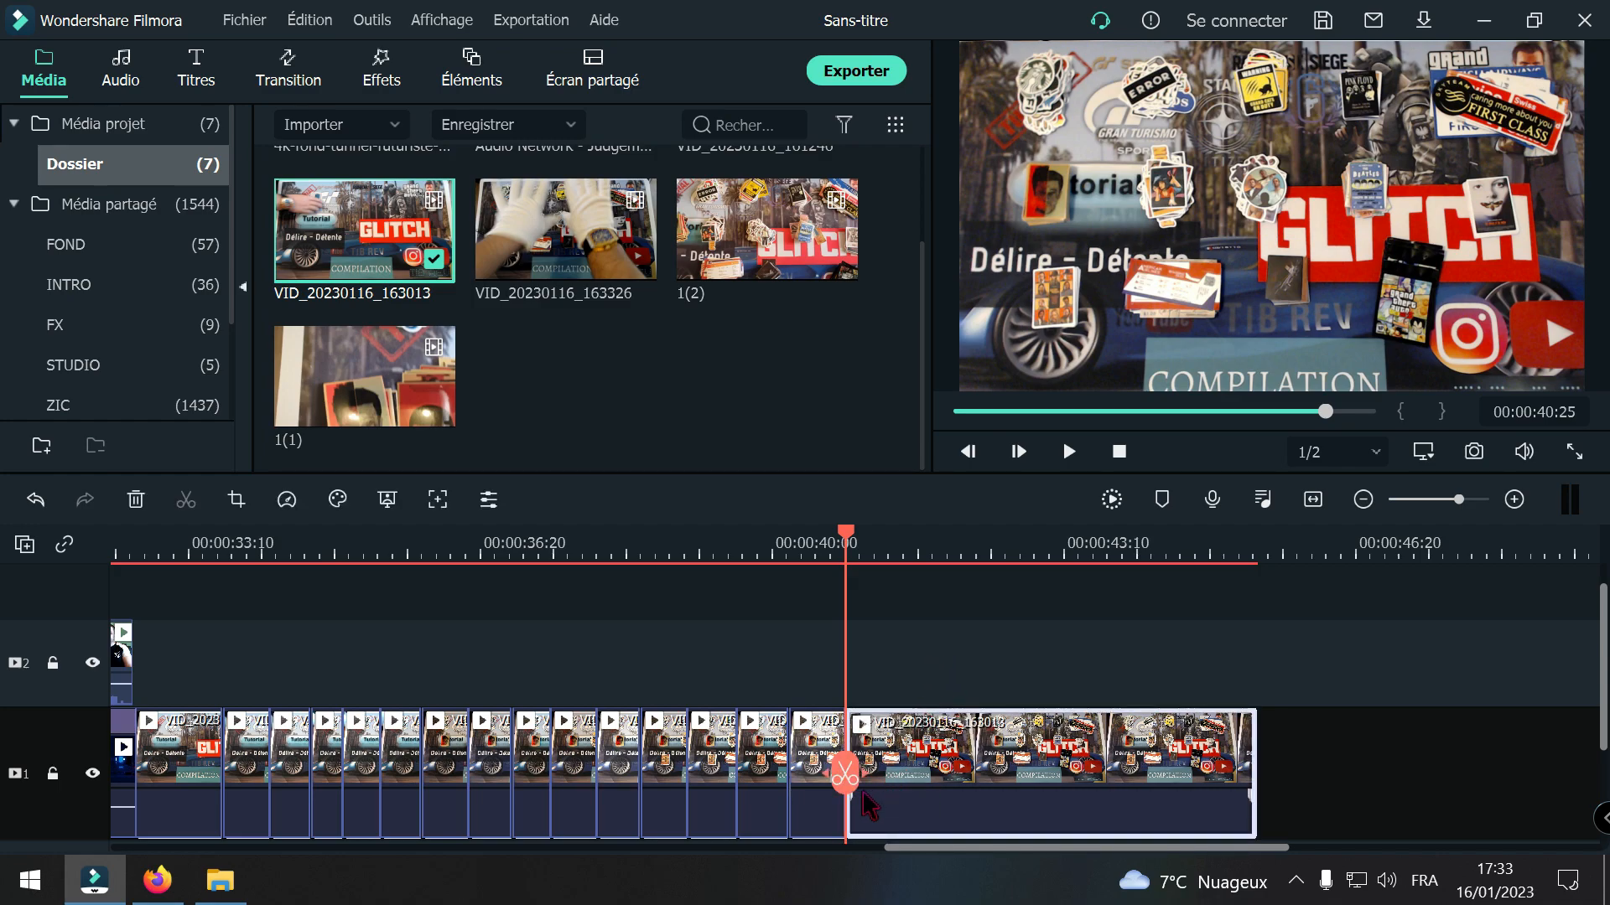
drag(846, 778, 1207, 744)
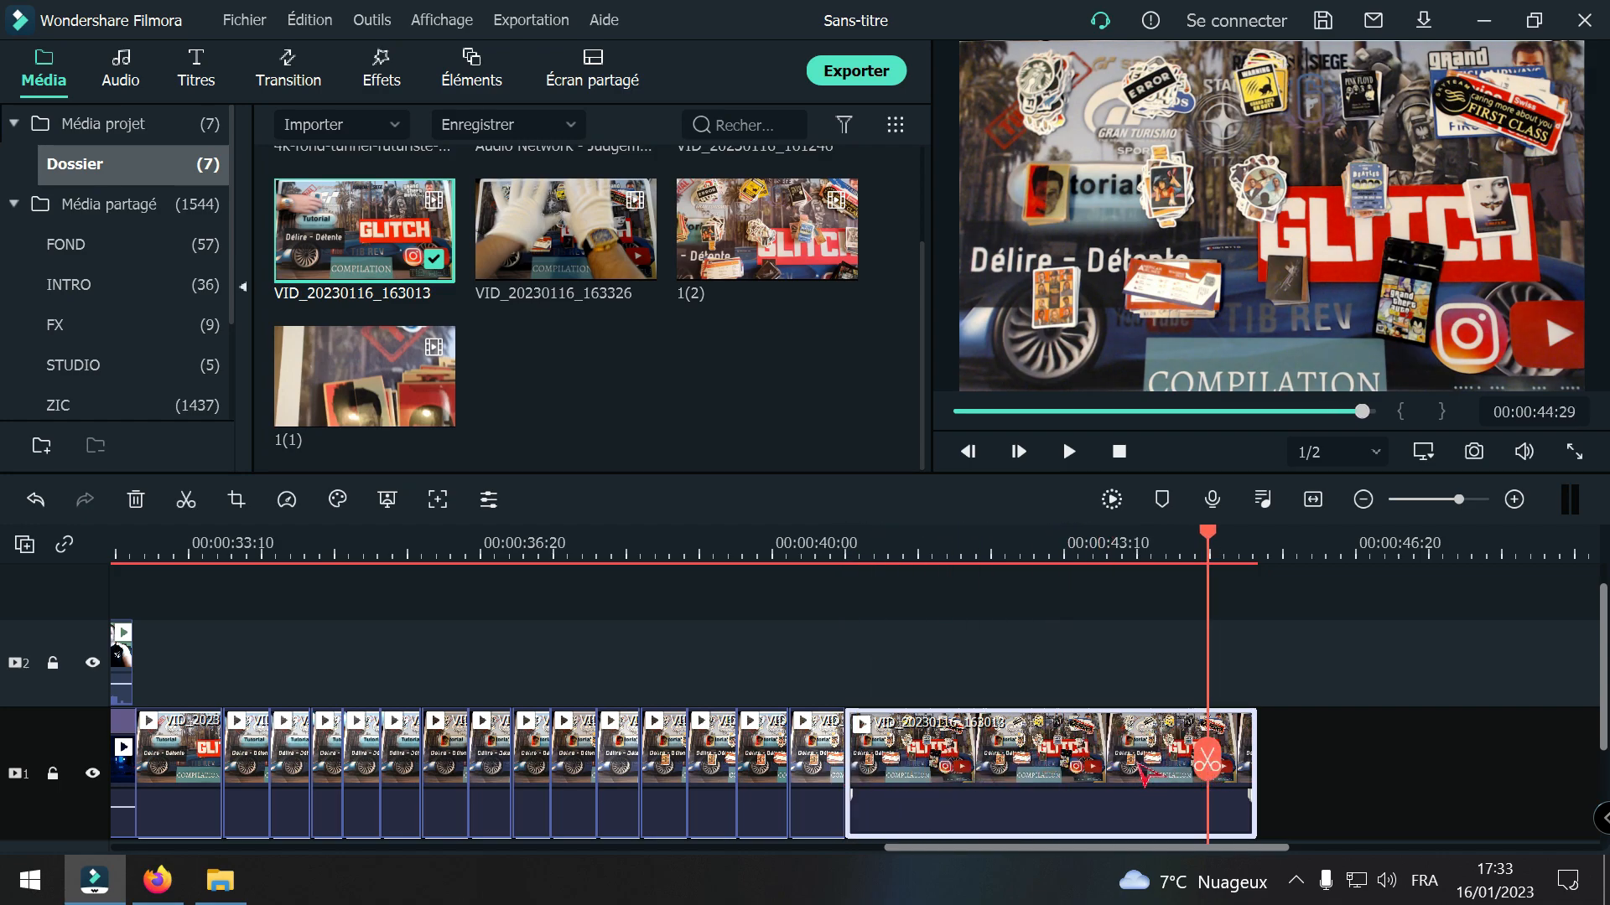
key(Delete)
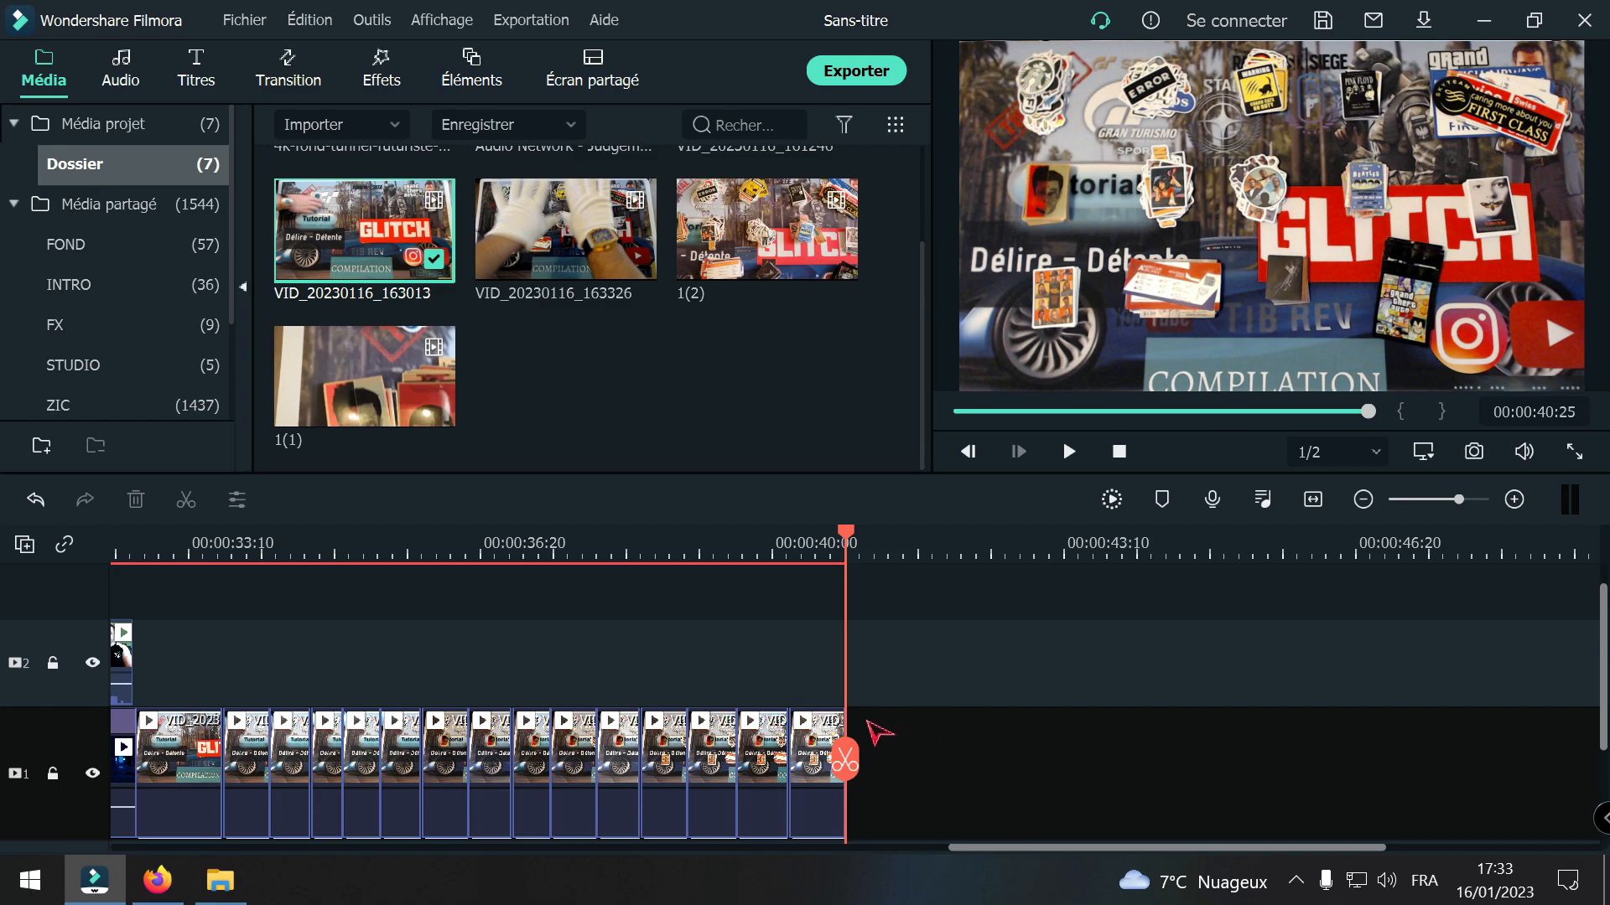
Step: Play back the stop-motion sequence of short VID_20230116_163013 pieces to check the cuts
scroll(1094, 859, left, 3)
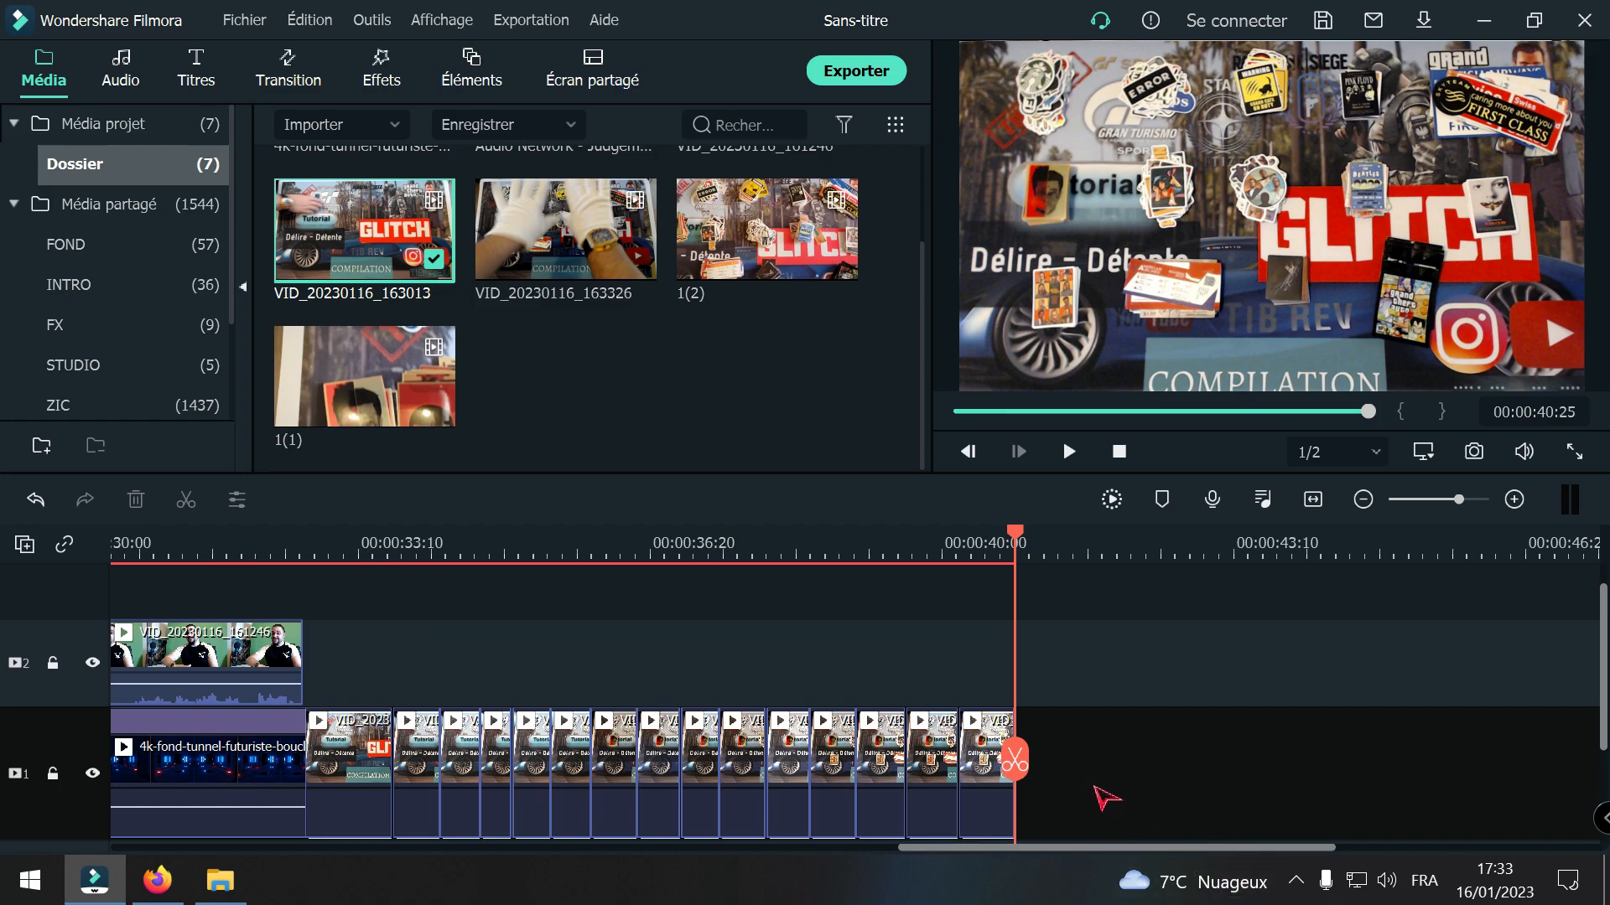
drag(1016, 758, 387, 792)
scroll(629, 793, up, 1)
key(space)
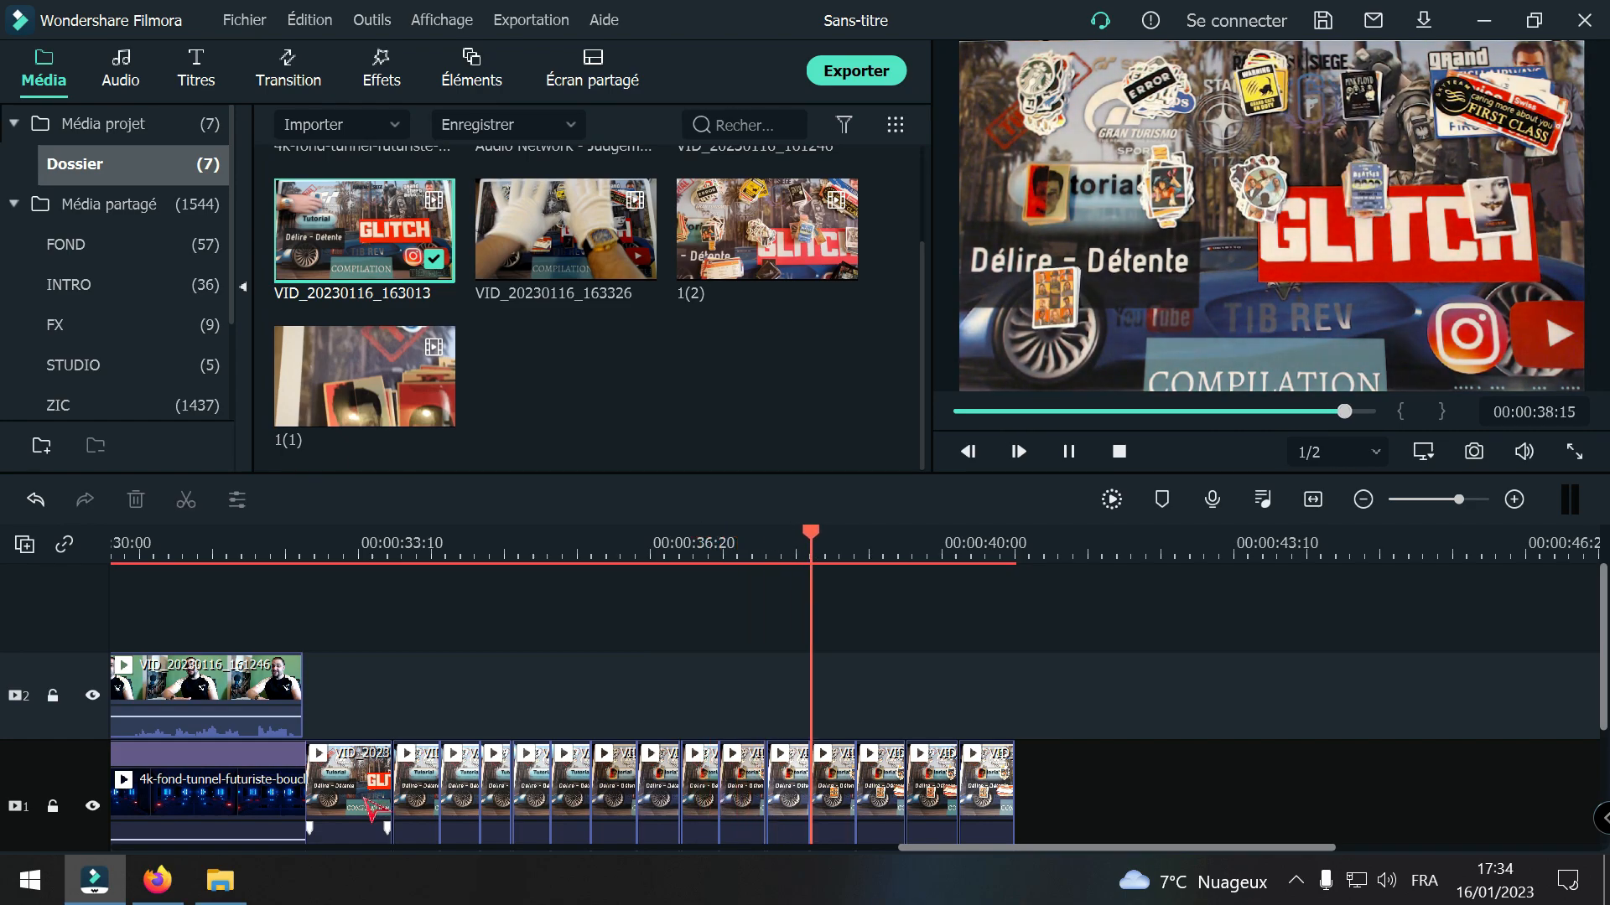
key(space)
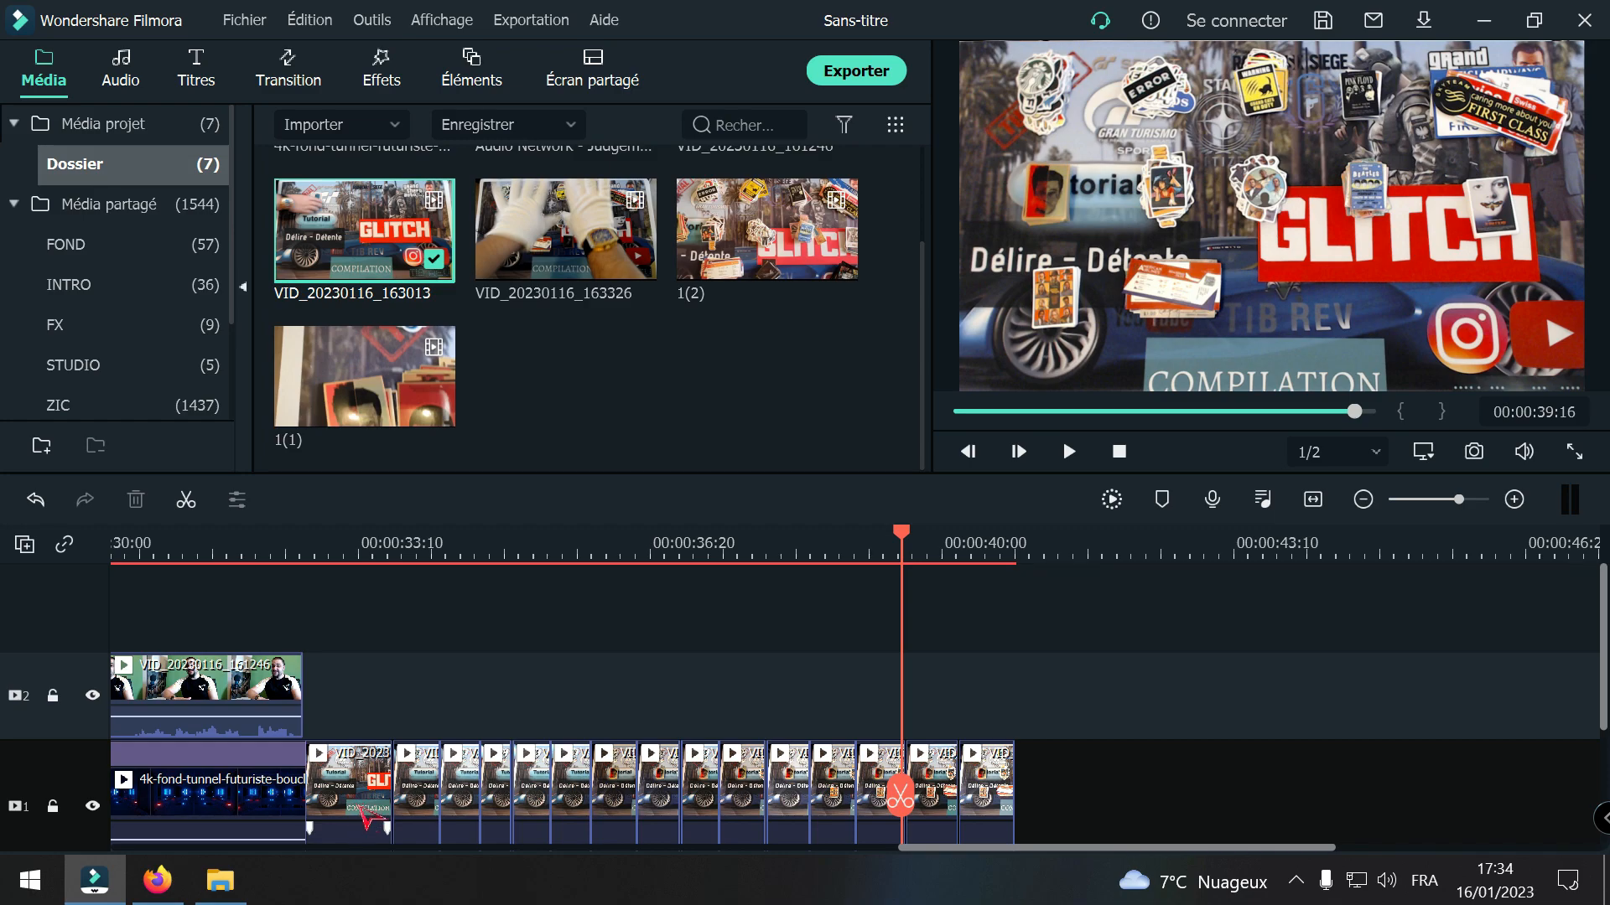
drag(902, 796, 352, 796)
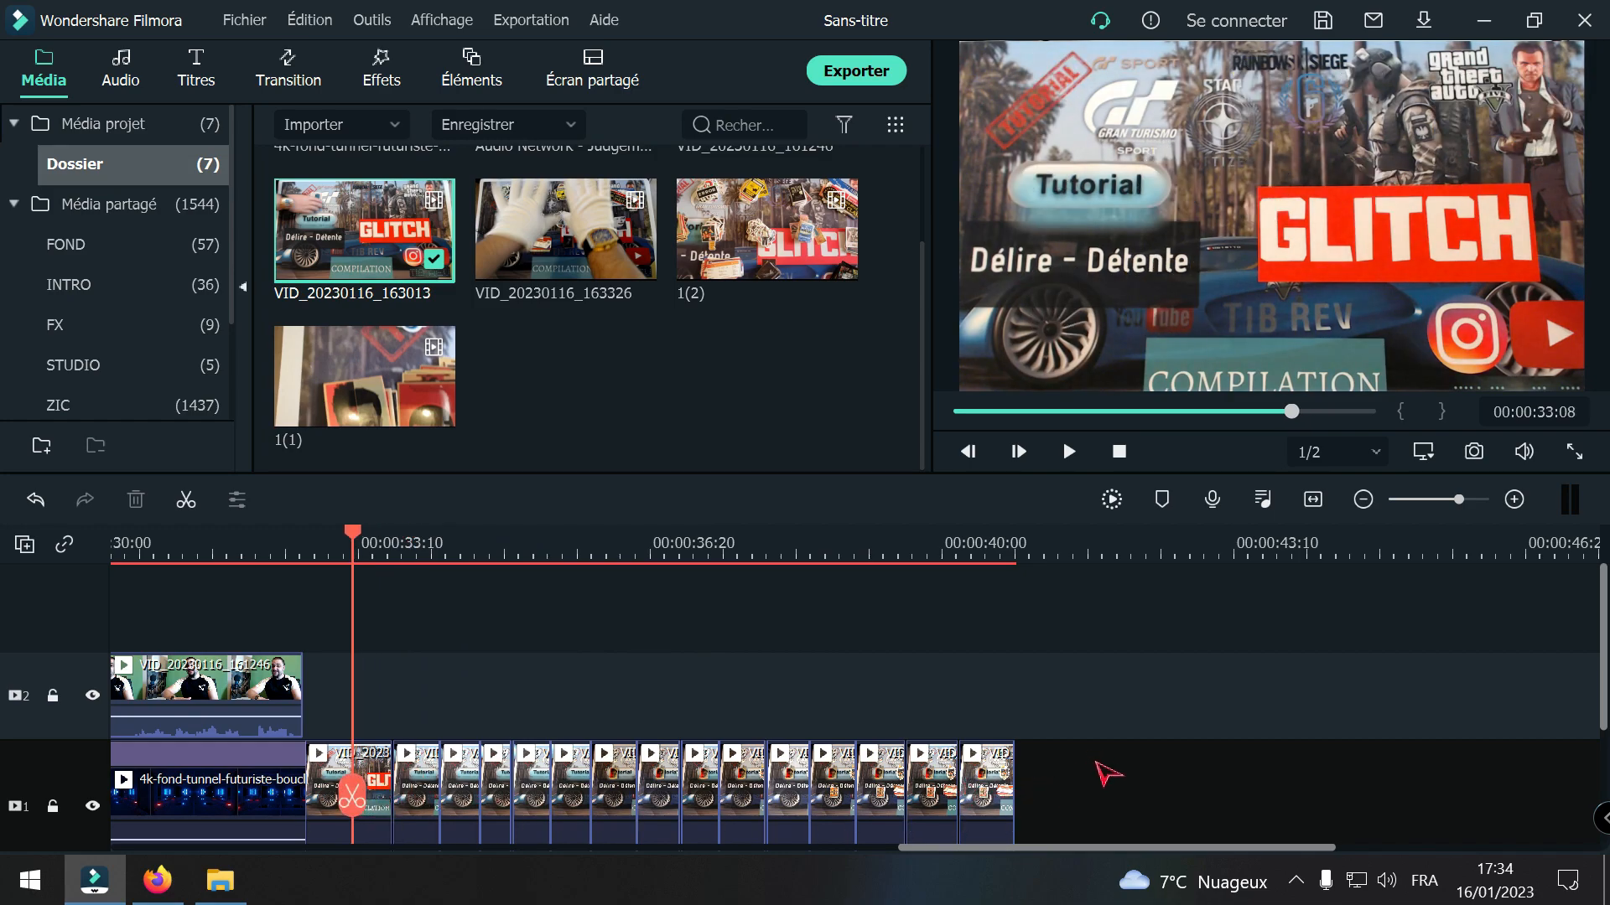
drag(1094, 778, 407, 782)
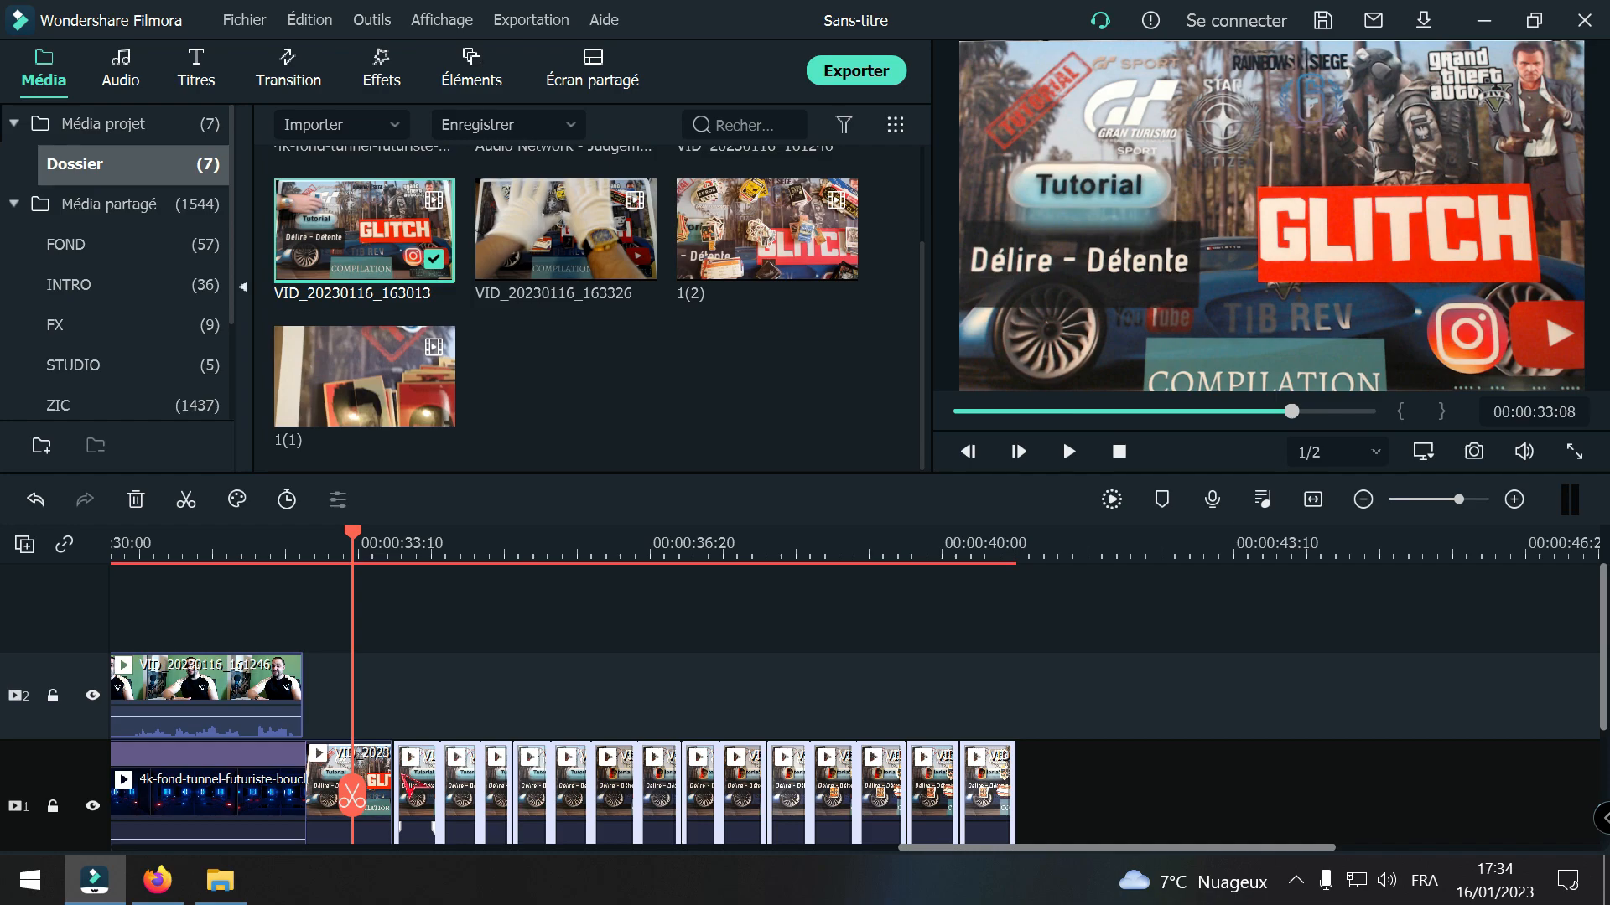
right_click(417, 783)
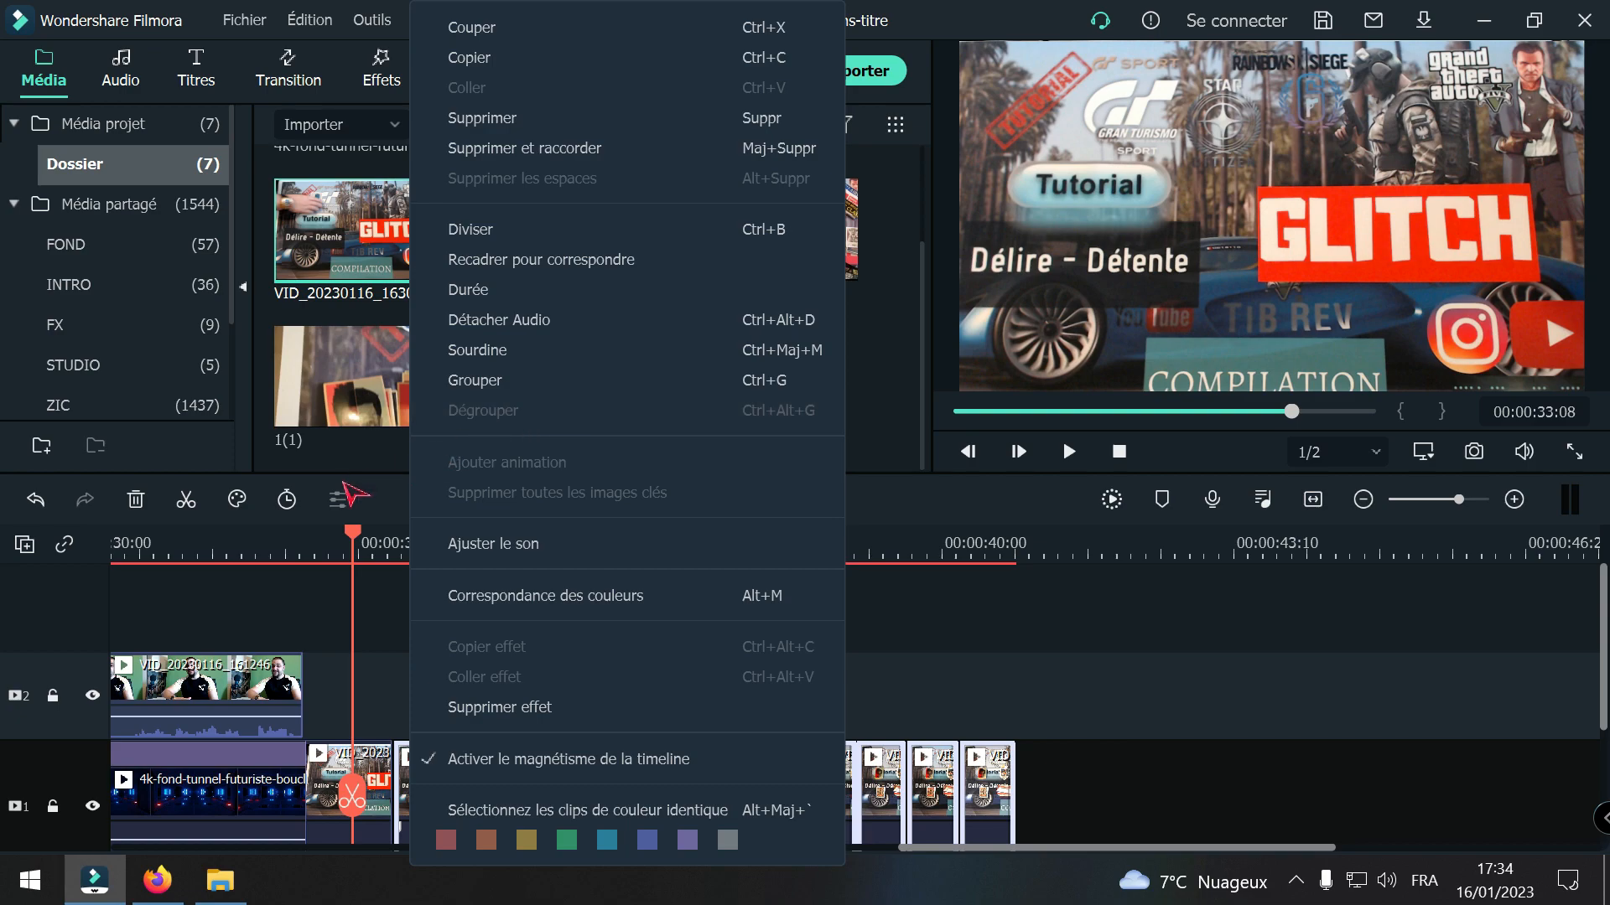
click(293, 505)
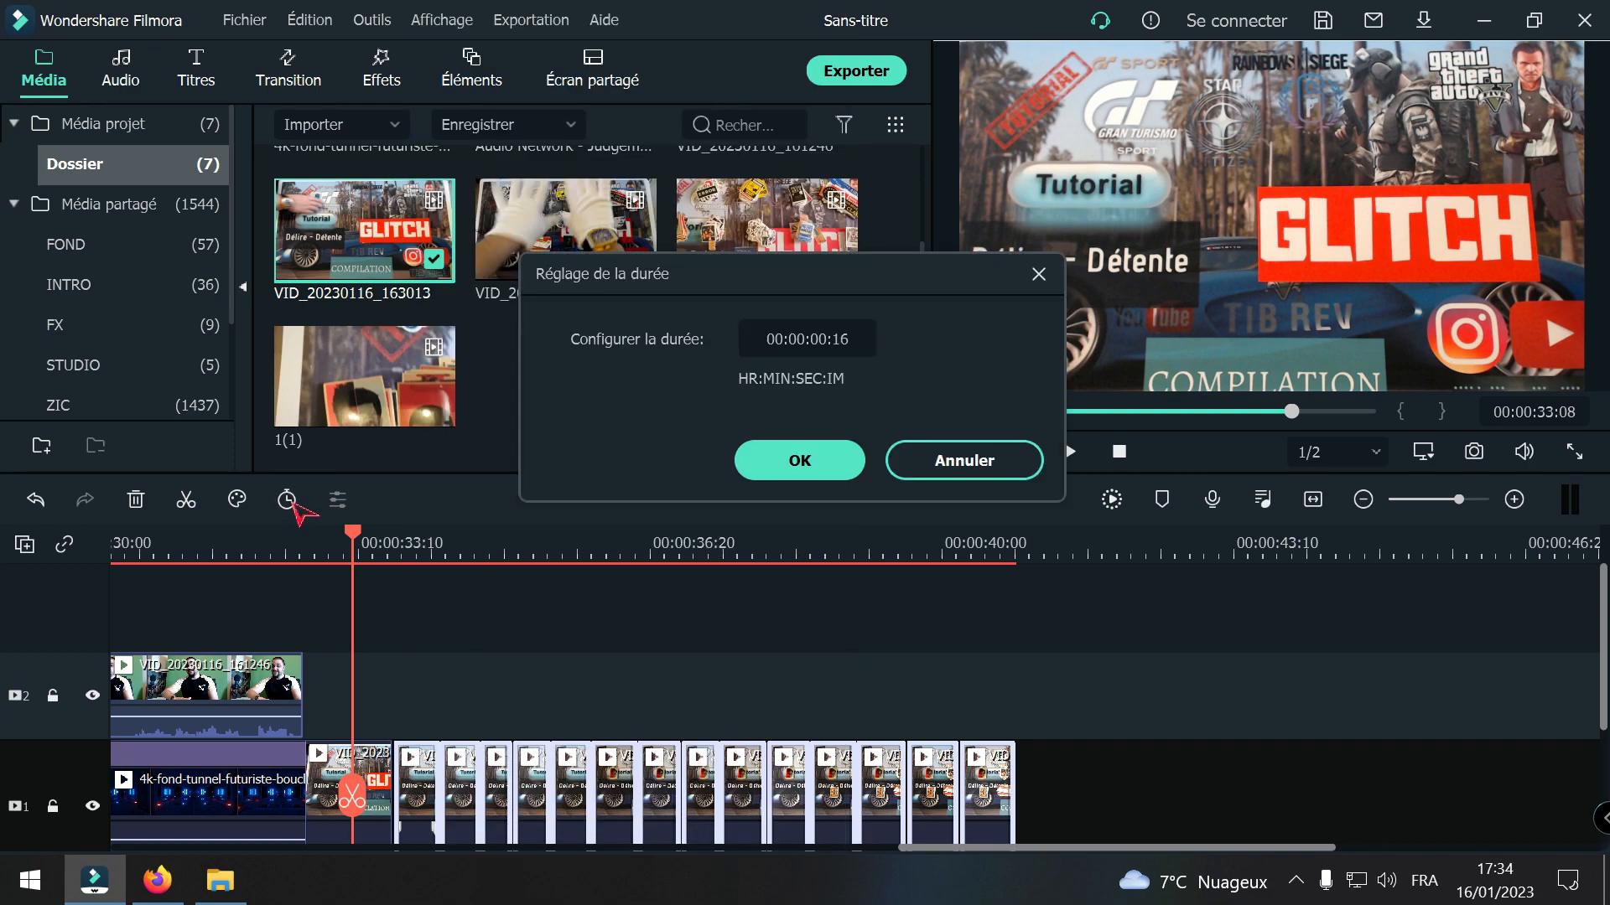
click(970, 461)
click(675, 698)
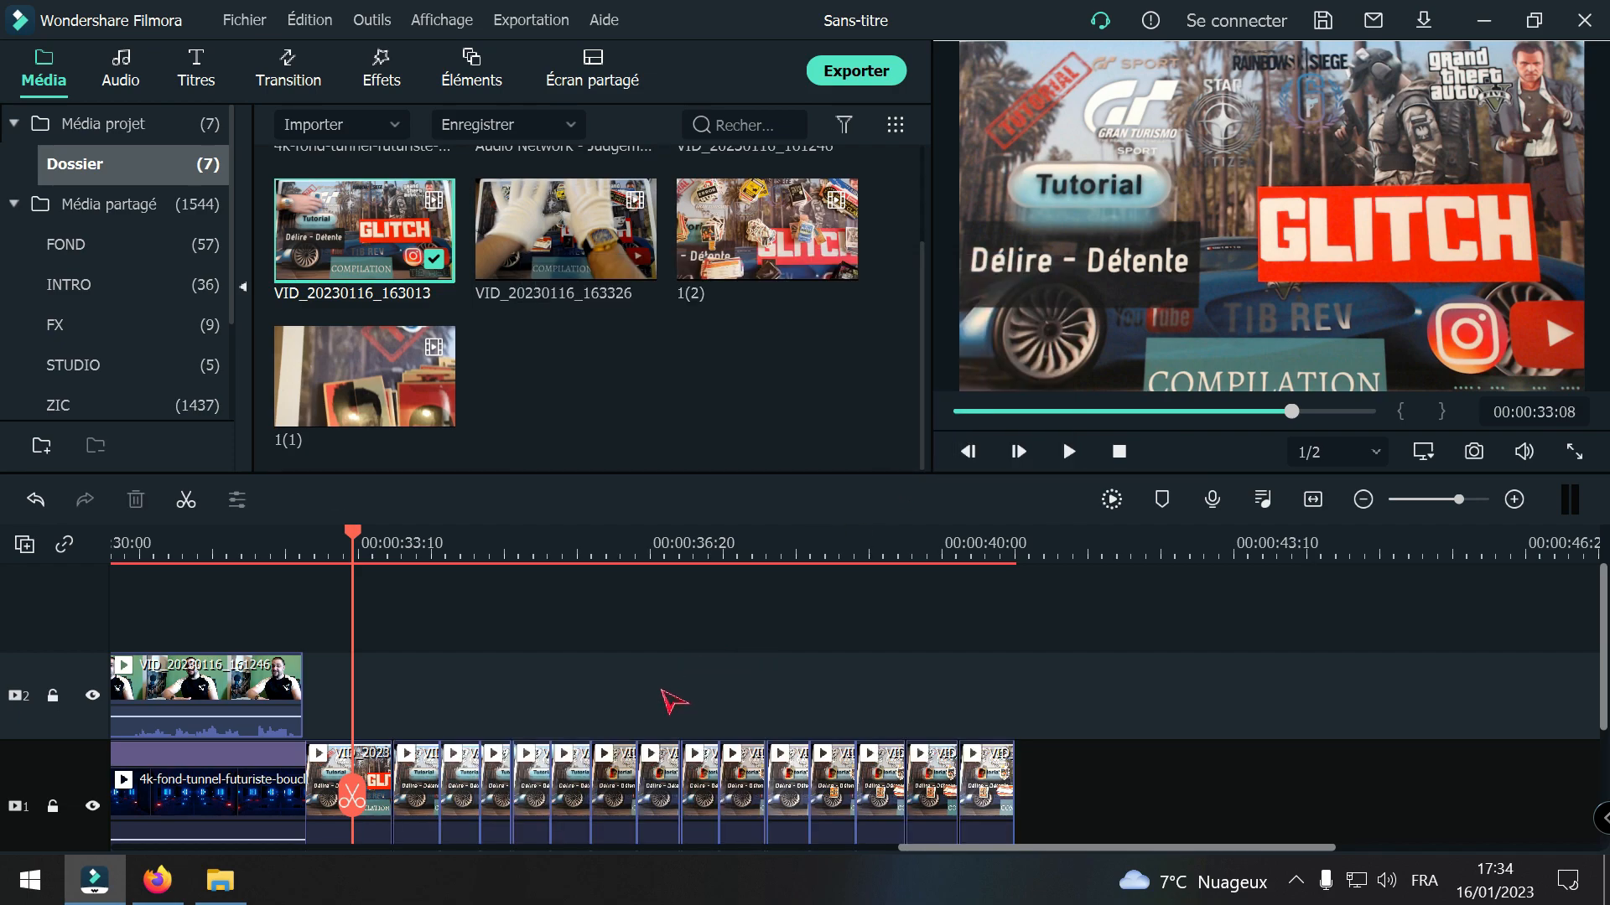
Step: Set the speed of the second VID_20230116_163013 piece to 0.50x, with ripple kept on
click(419, 783)
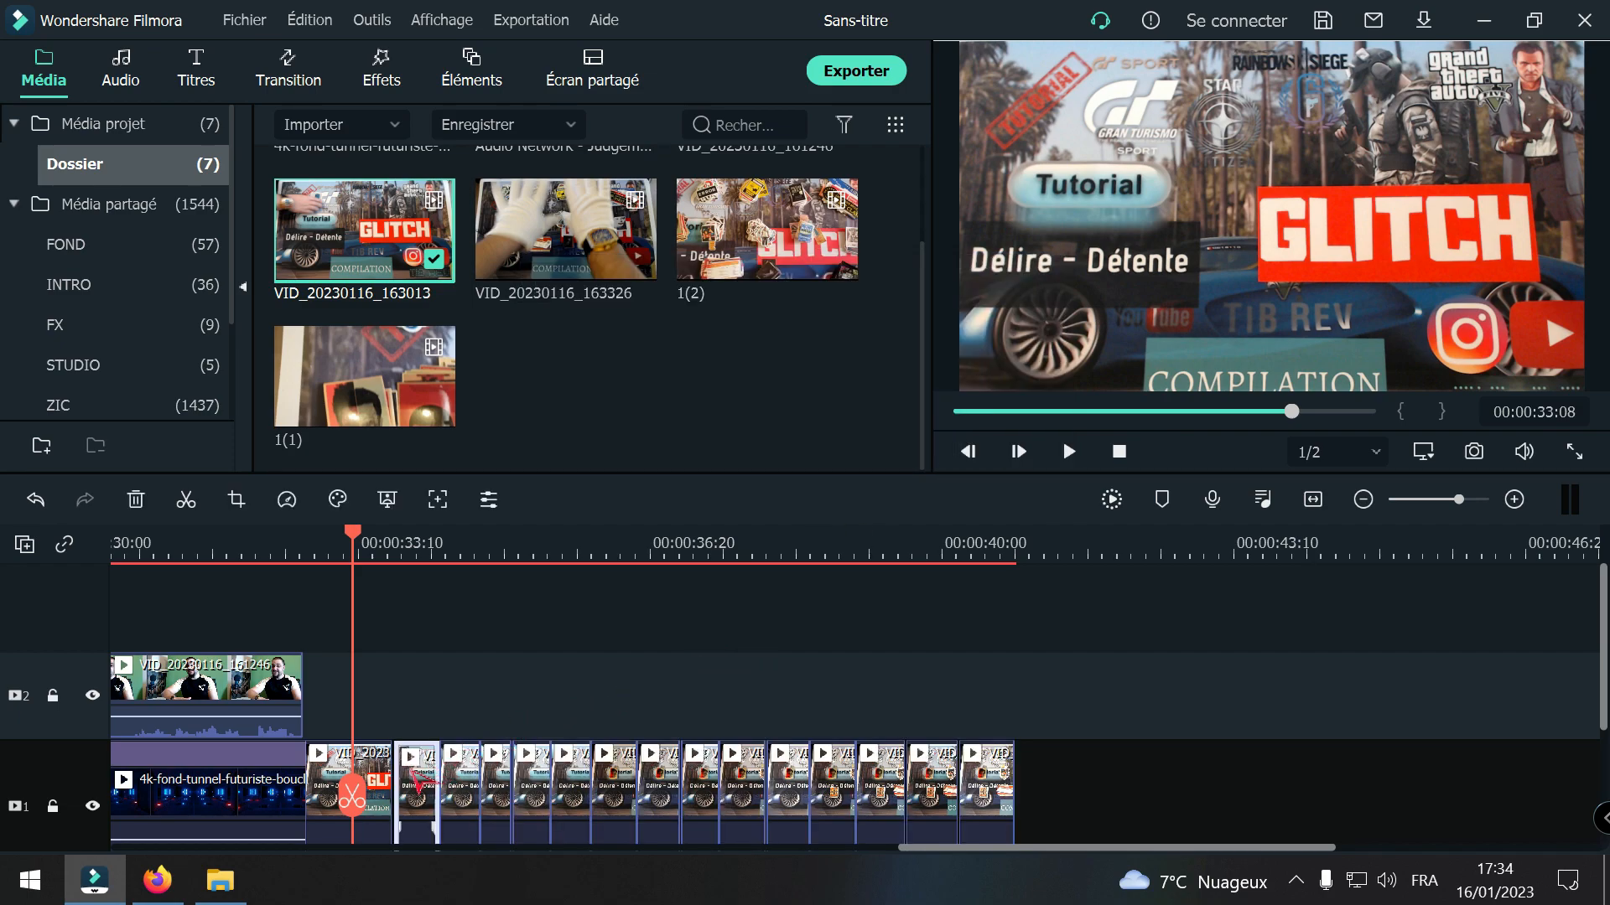
click(388, 768)
click(411, 783)
right_click(408, 781)
click(486, 536)
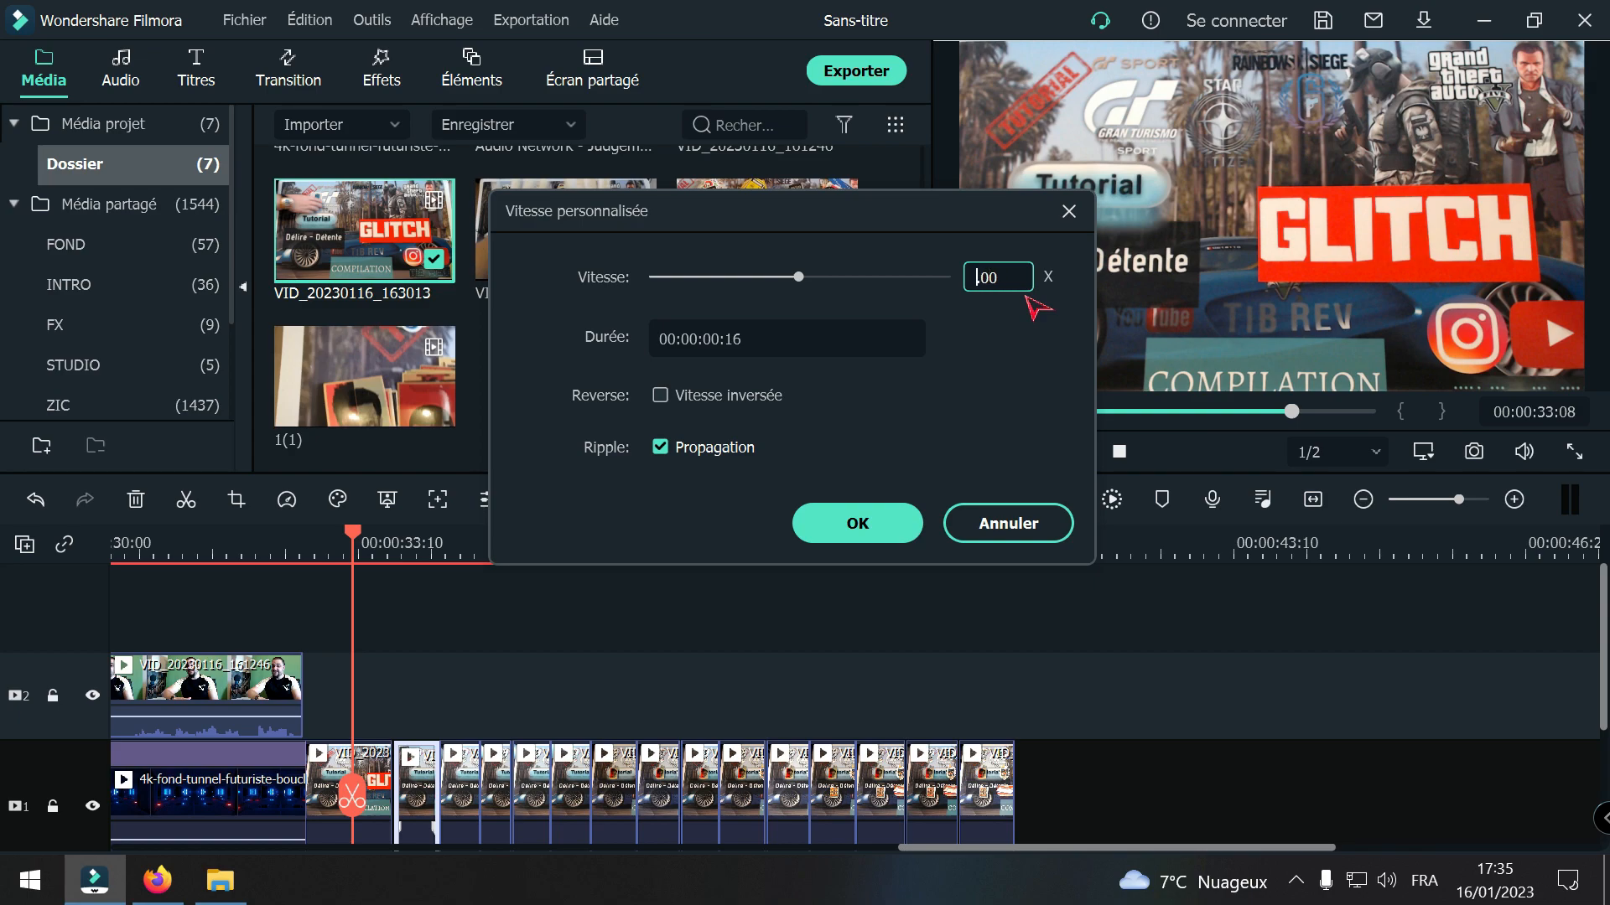
key(BackSpace)
text(5)
click(884, 530)
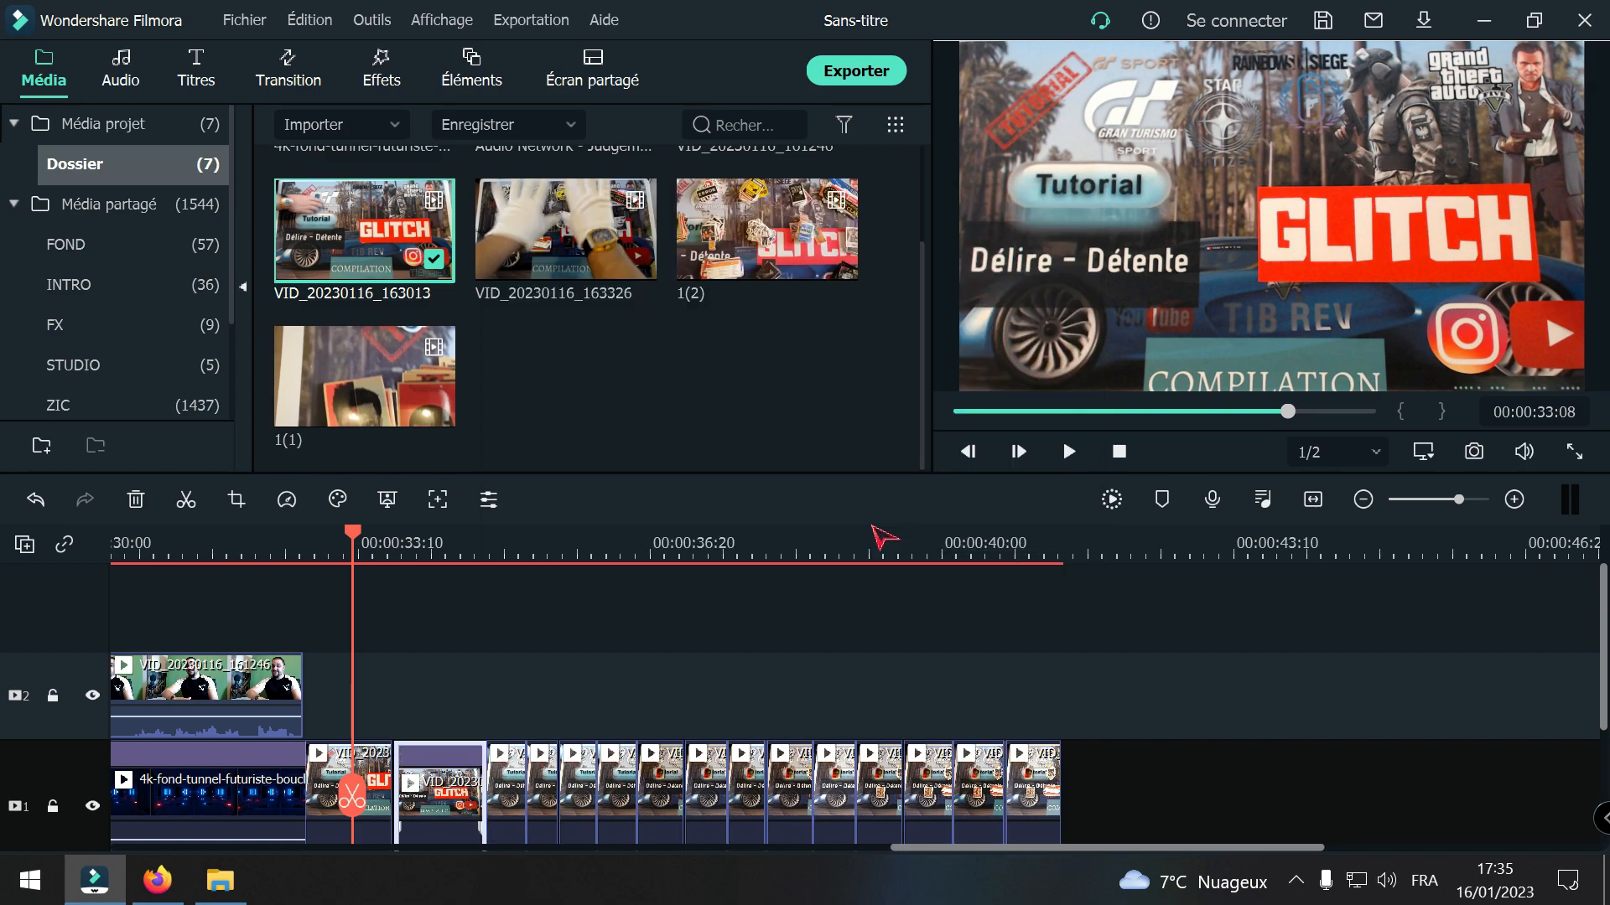
Step: Set the speed of the third VID_20230116_163013 piece to 0.50x
click(497, 785)
right_click(496, 785)
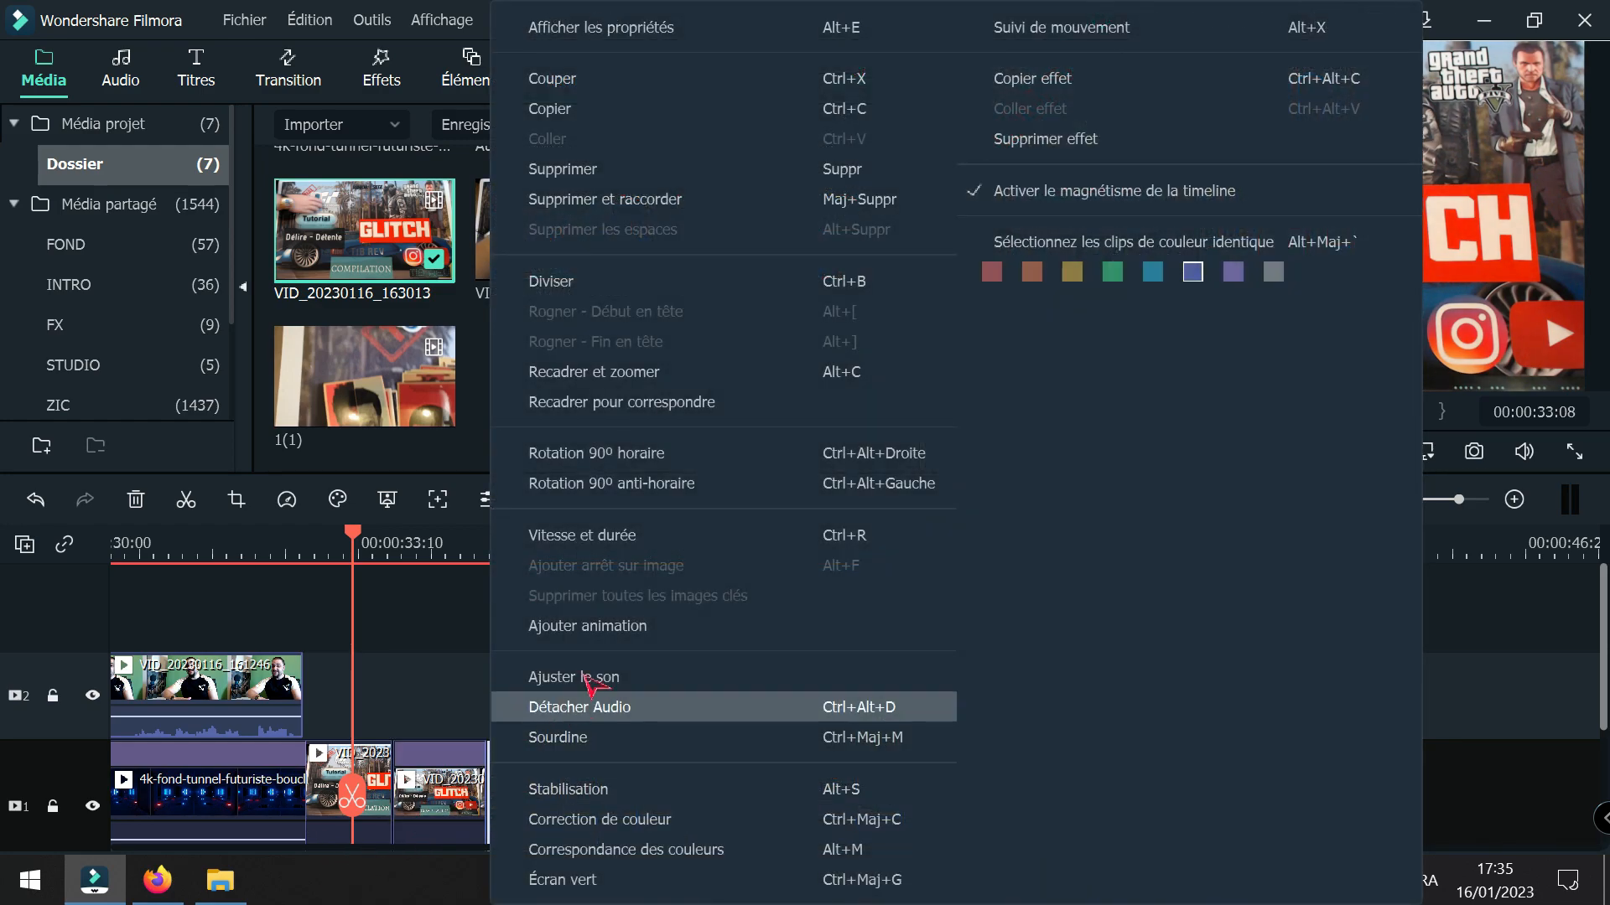
click(601, 534)
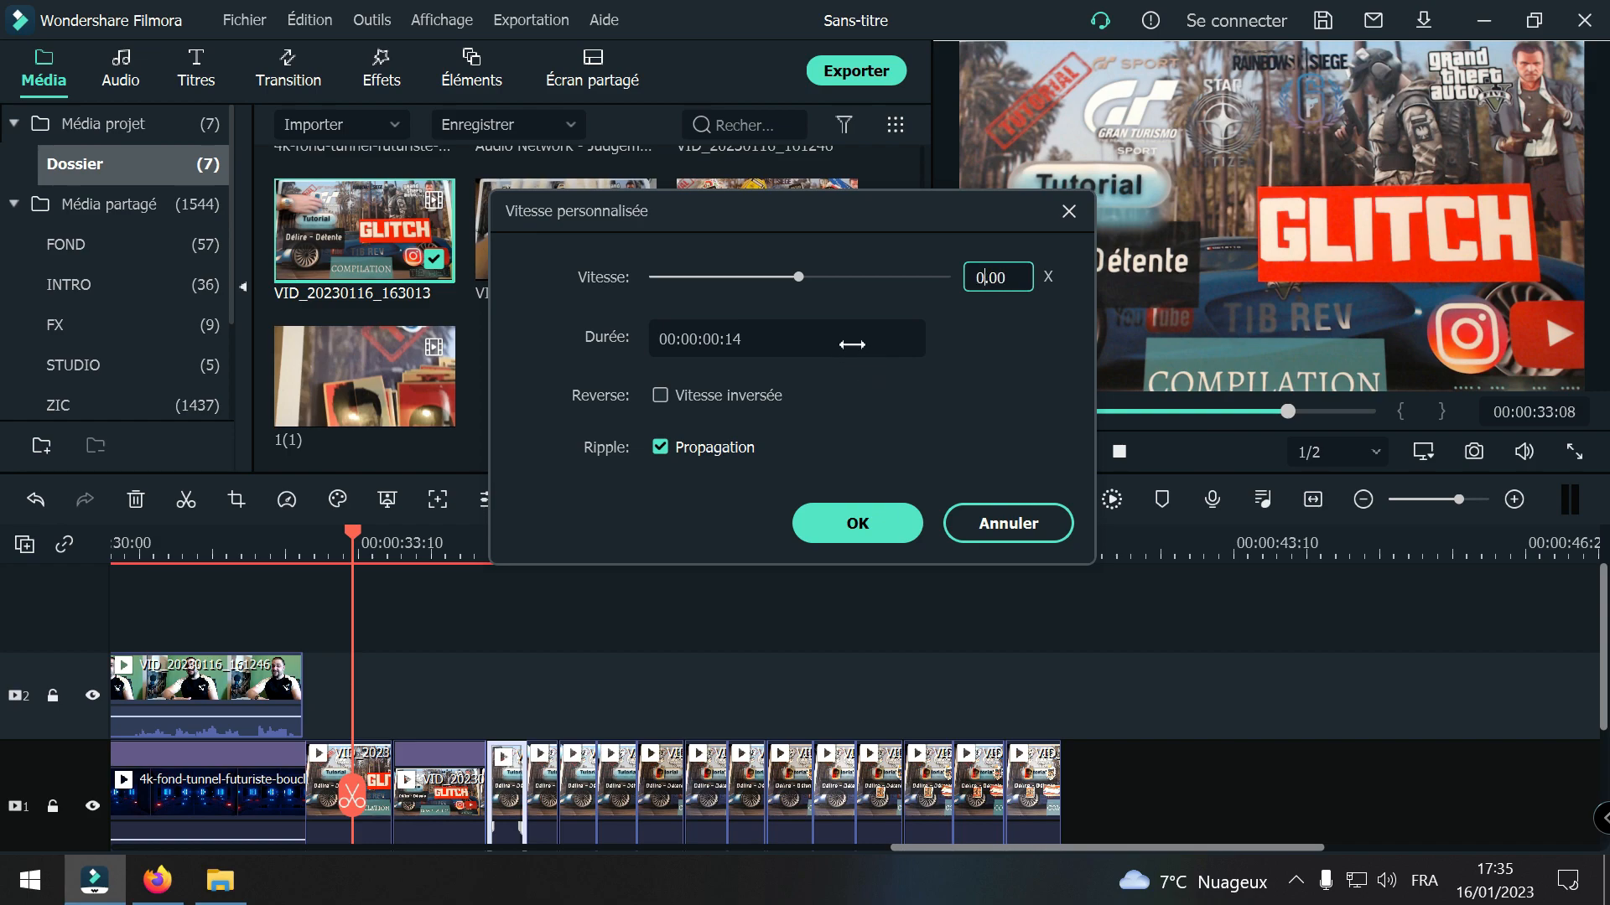
text(5)
click(903, 539)
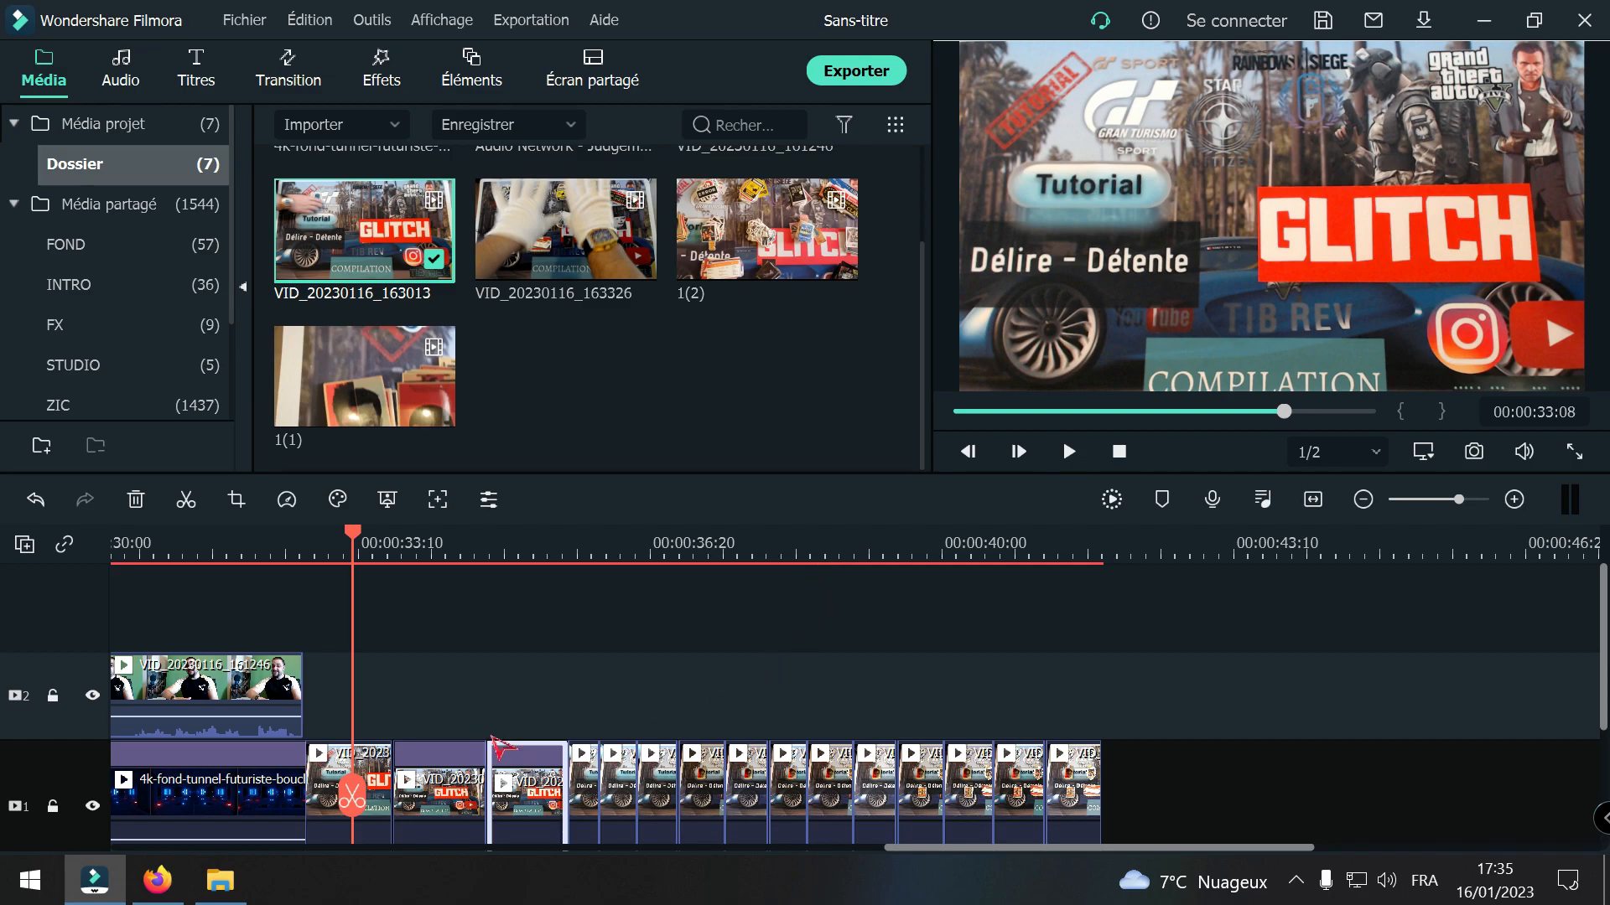
Step: Set the speed of the fourth VID_20230116_163013 piece to 0.50x and play back the slowed pieces
click(591, 792)
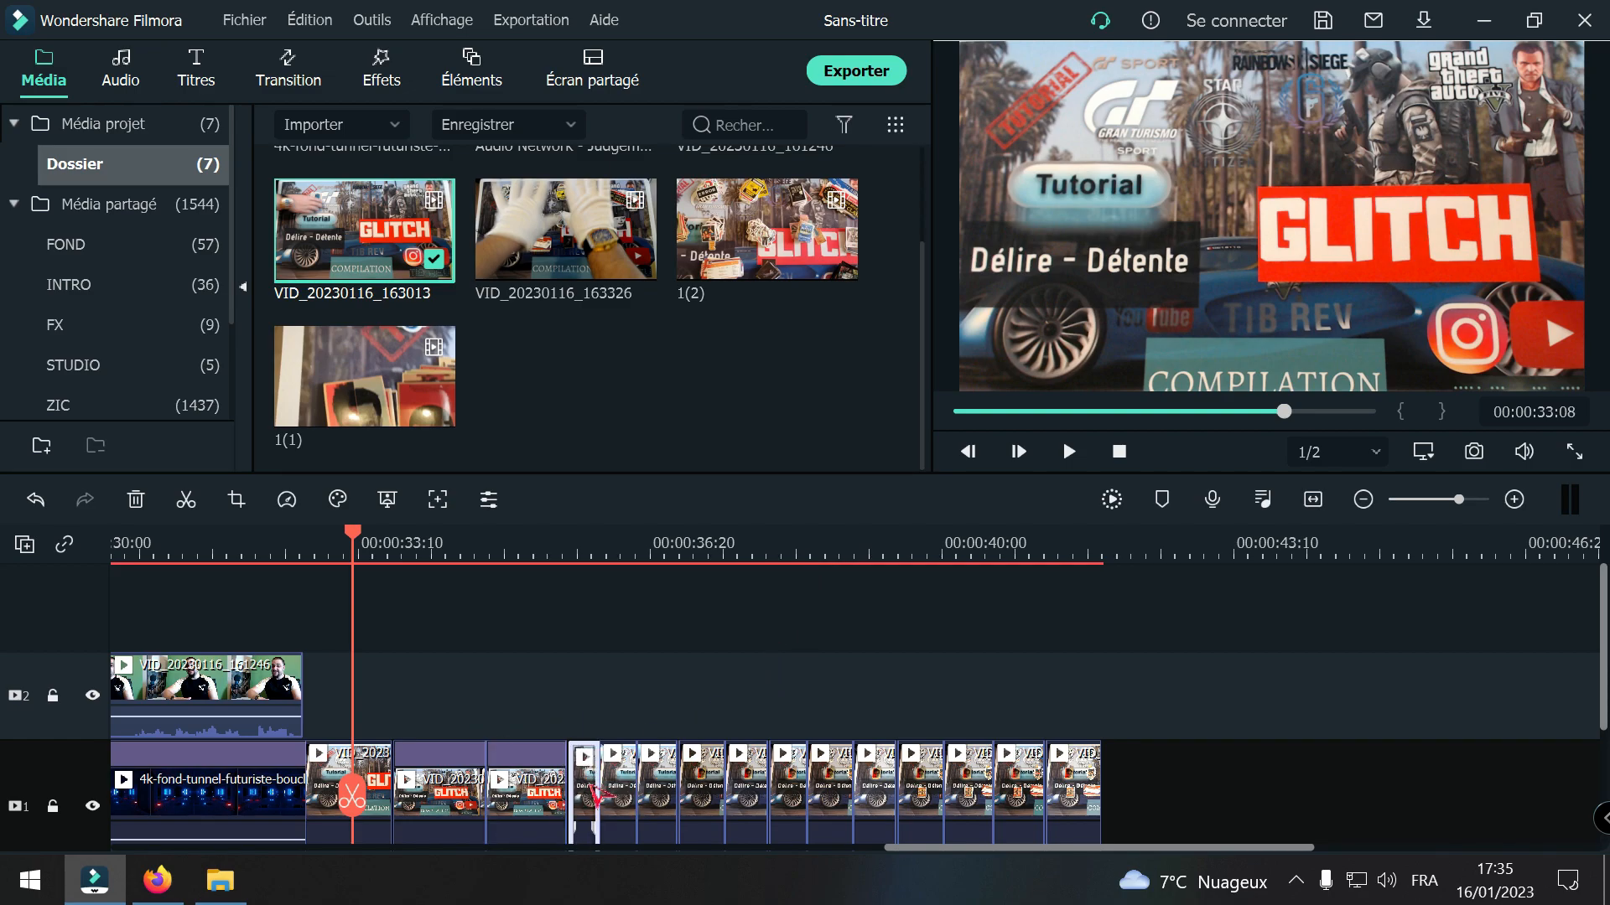
right_click(586, 792)
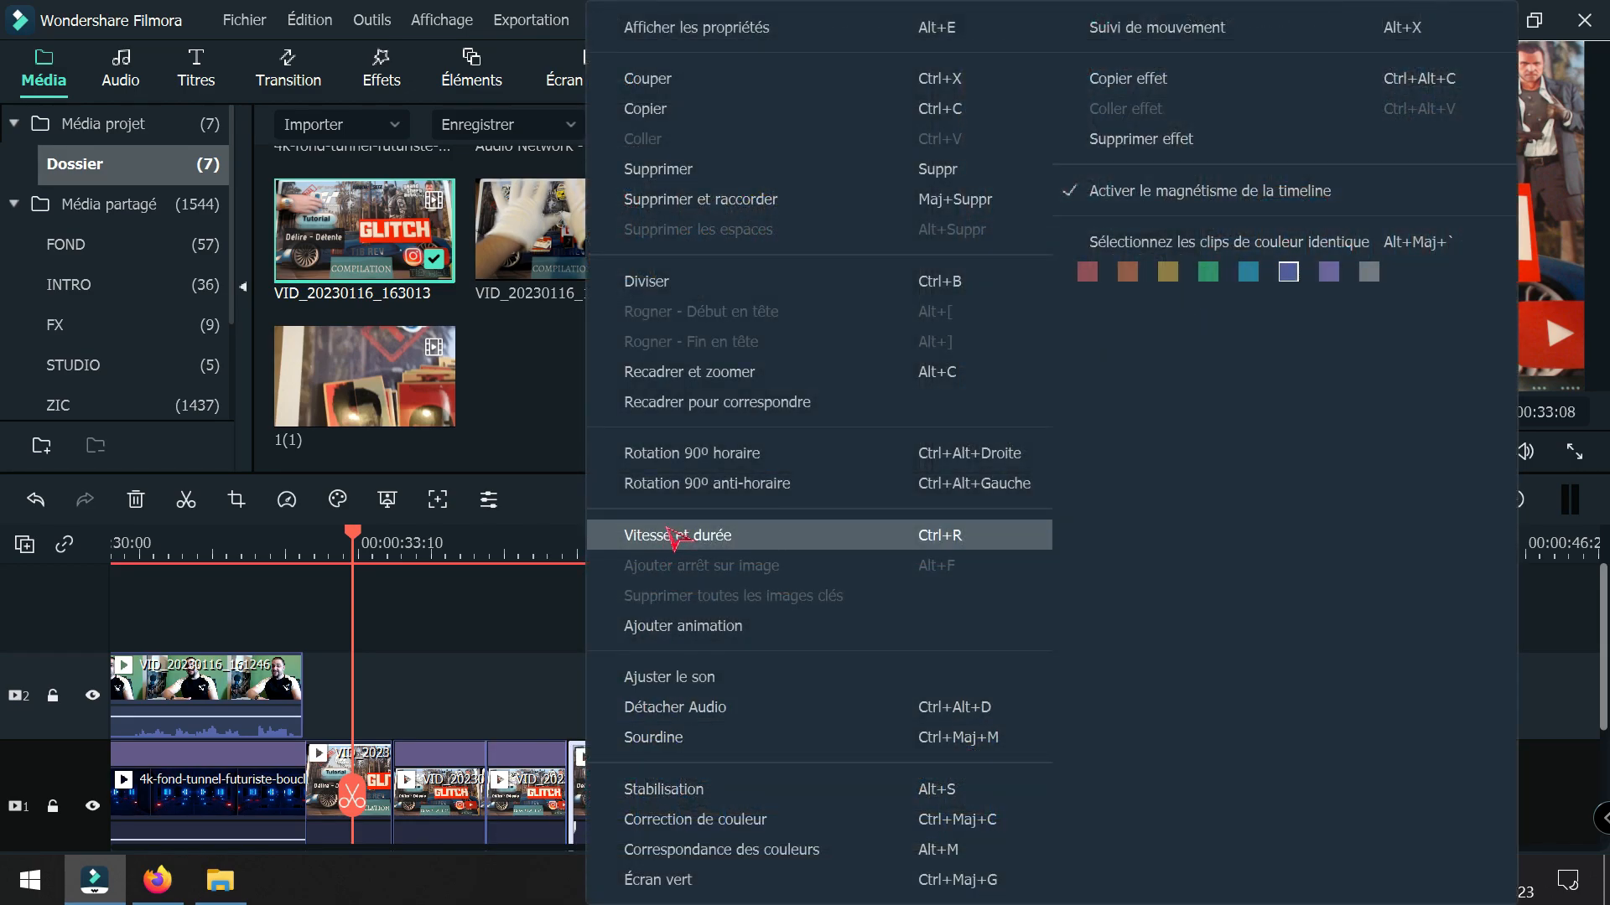
click(673, 537)
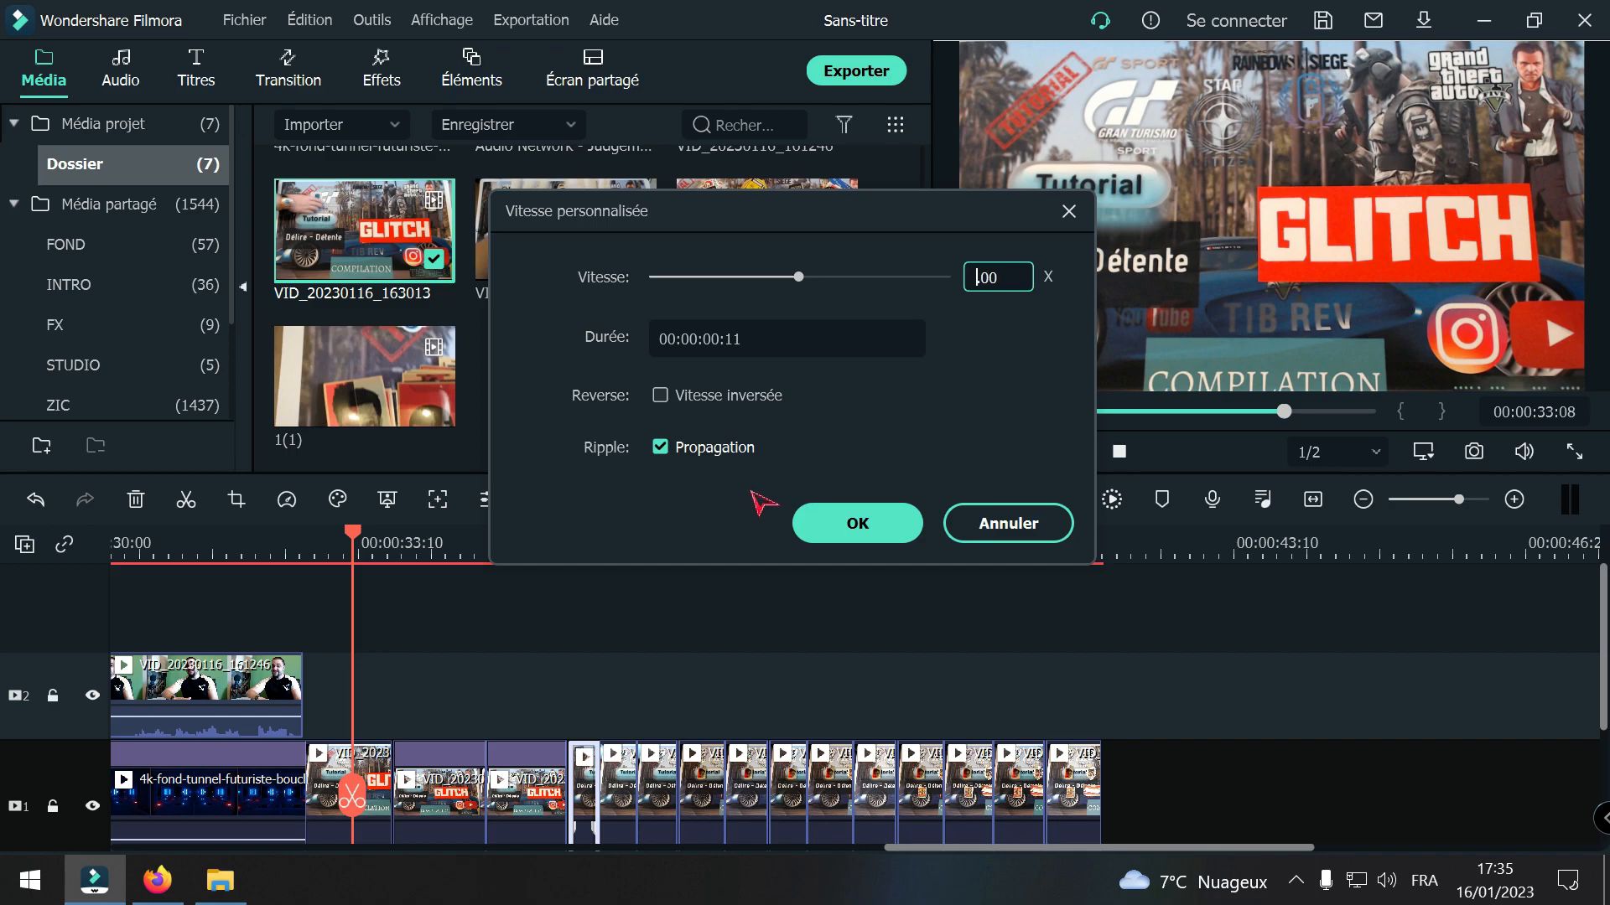
text(5)
click(893, 526)
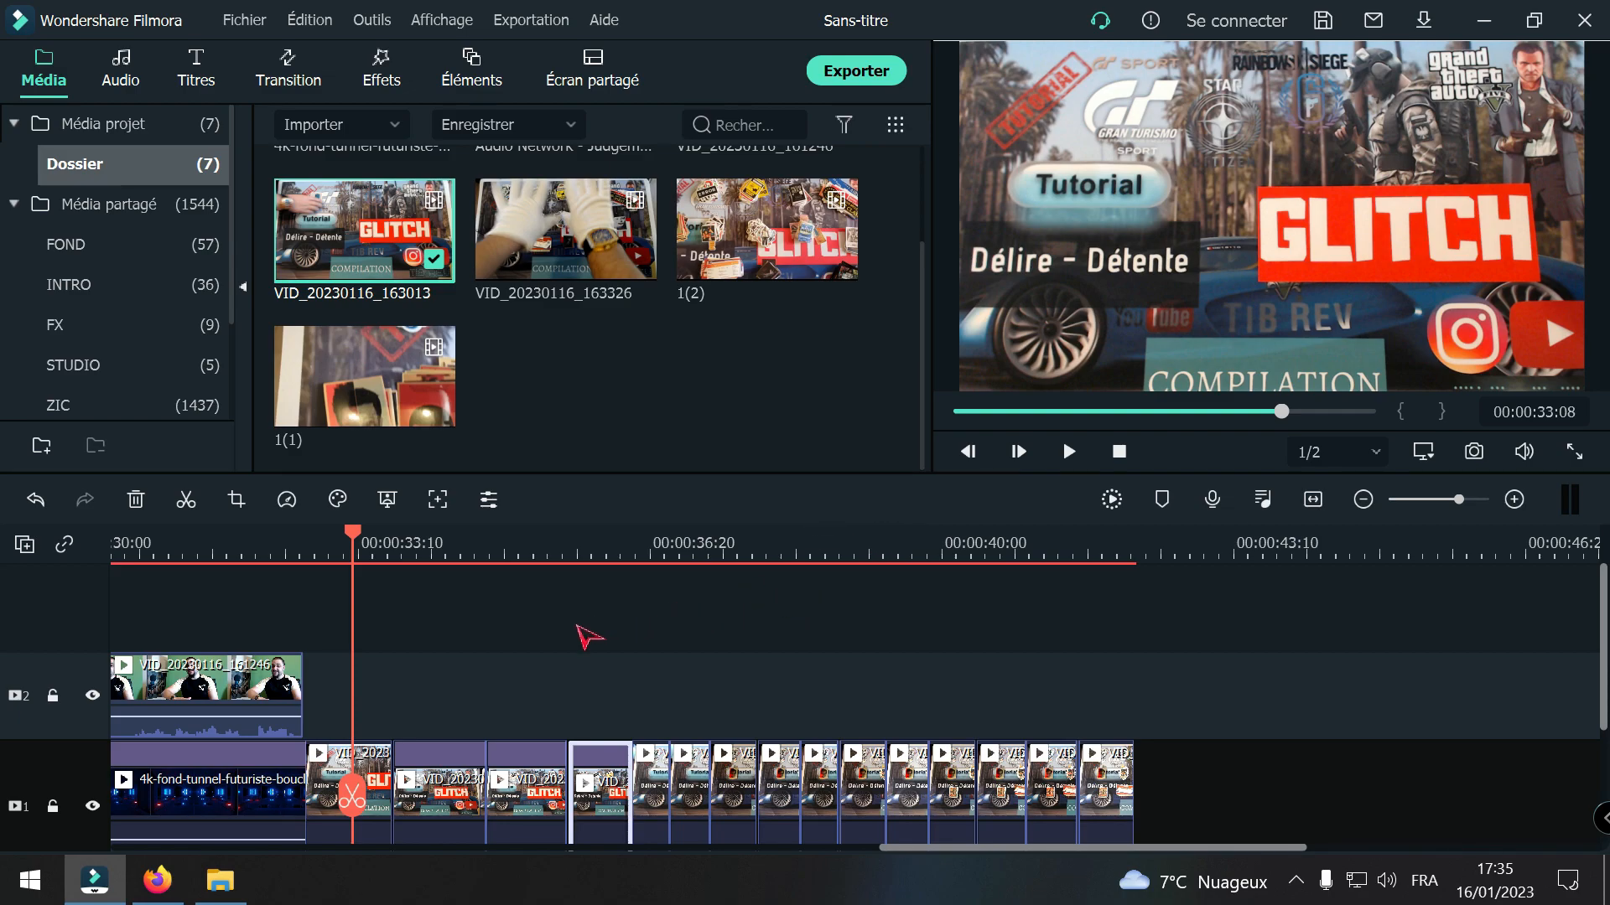
key(space)
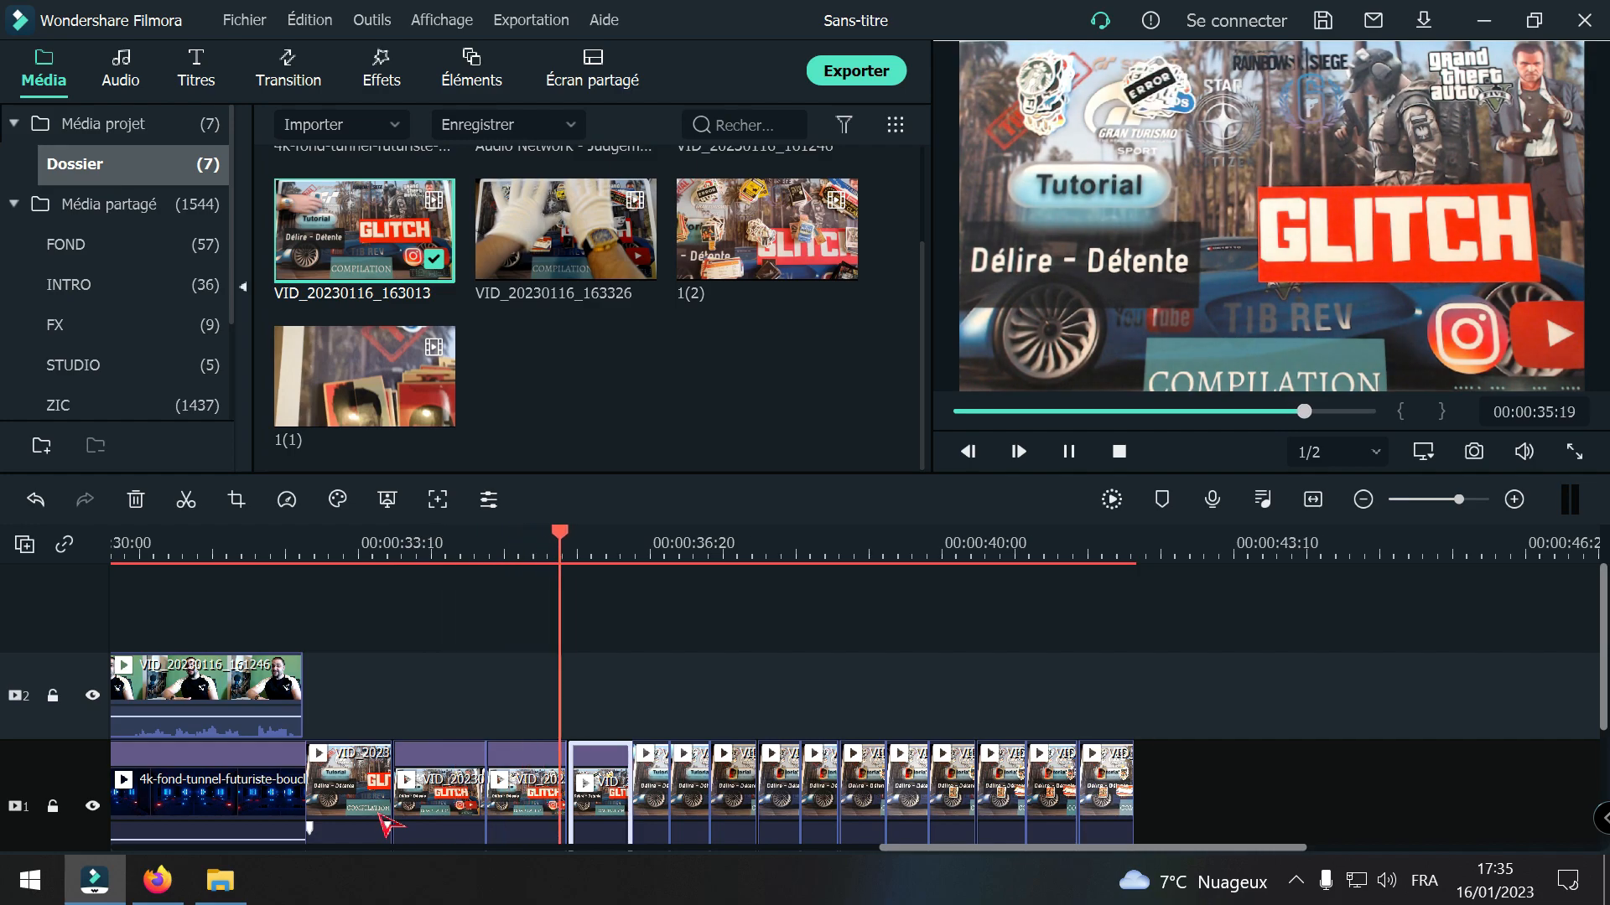
key(space)
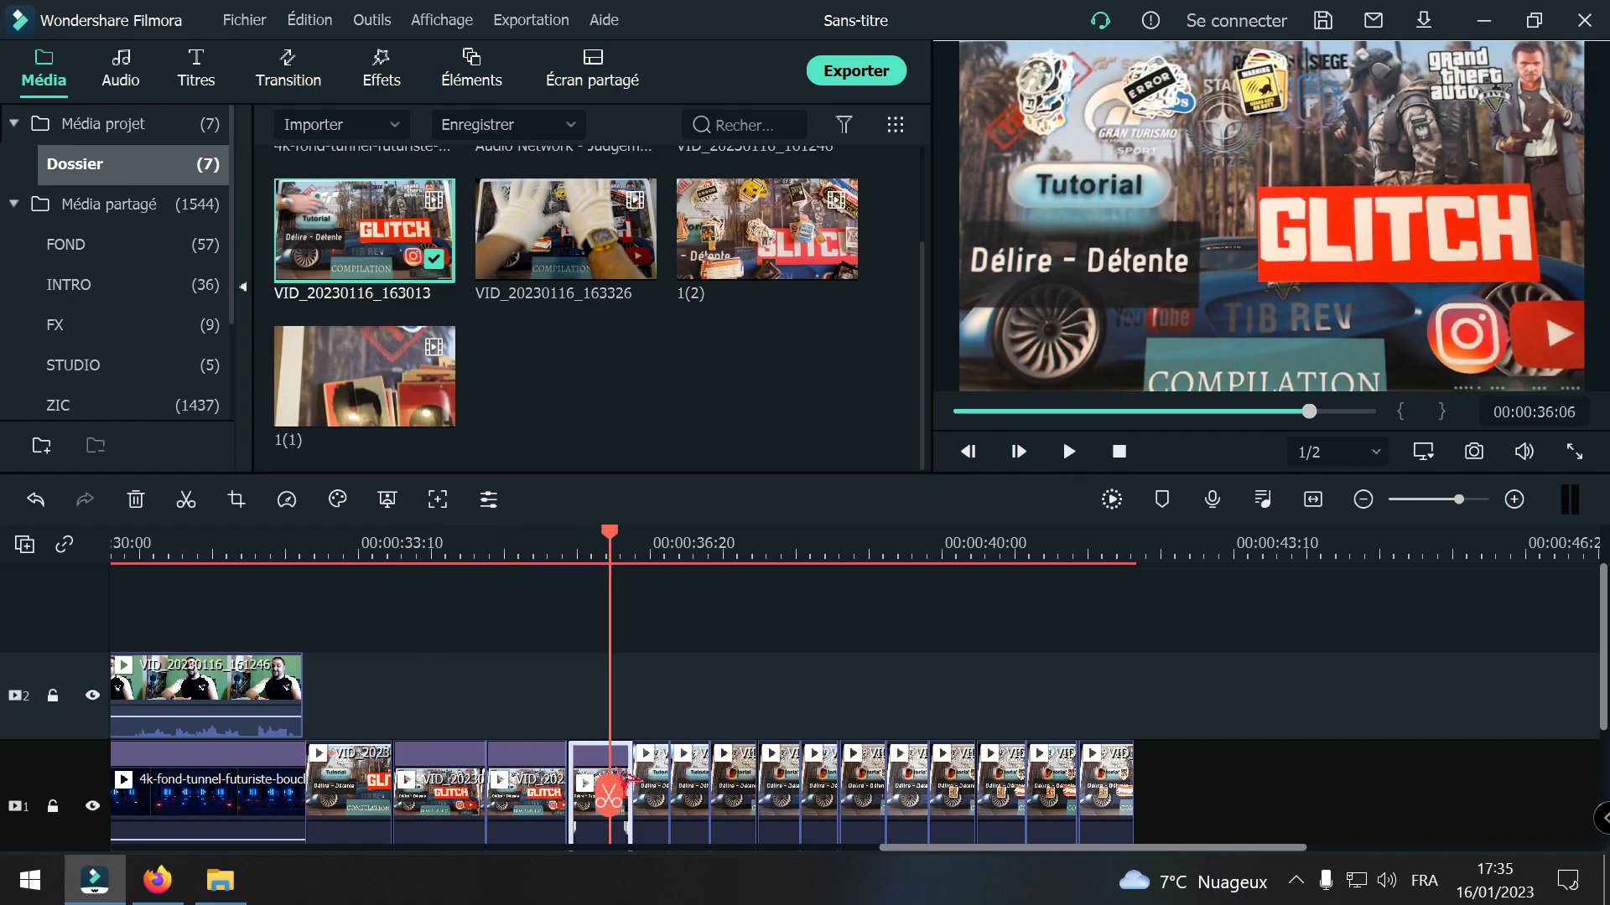
Step: Set the speed of the fifth VID_20230116_163013 piece to 0.50x
click(654, 791)
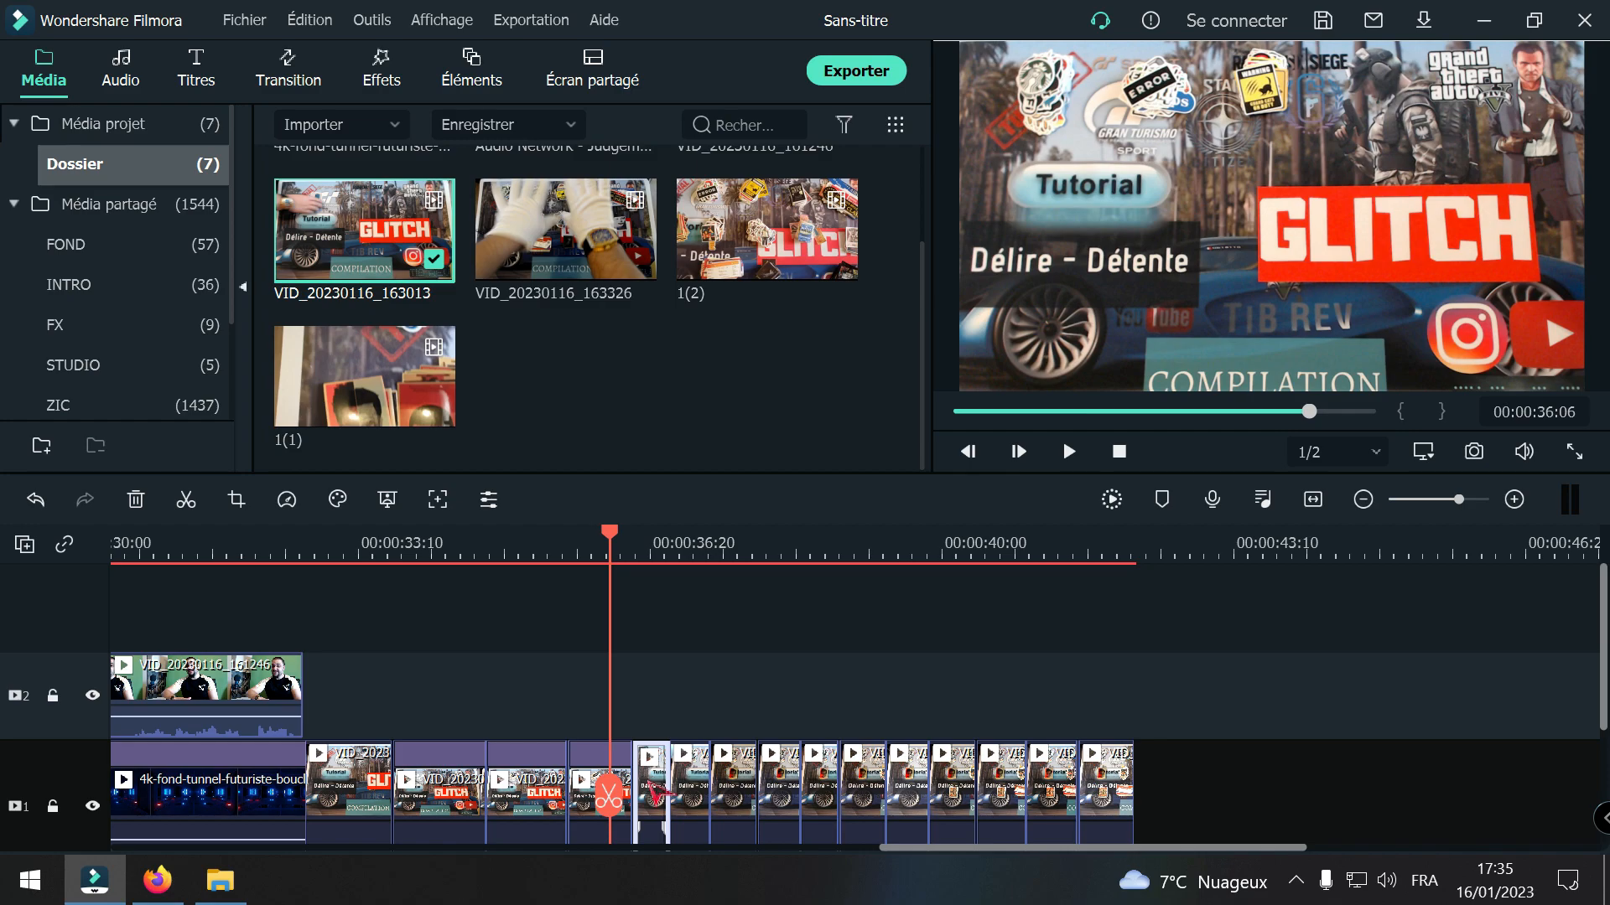
right_click(652, 789)
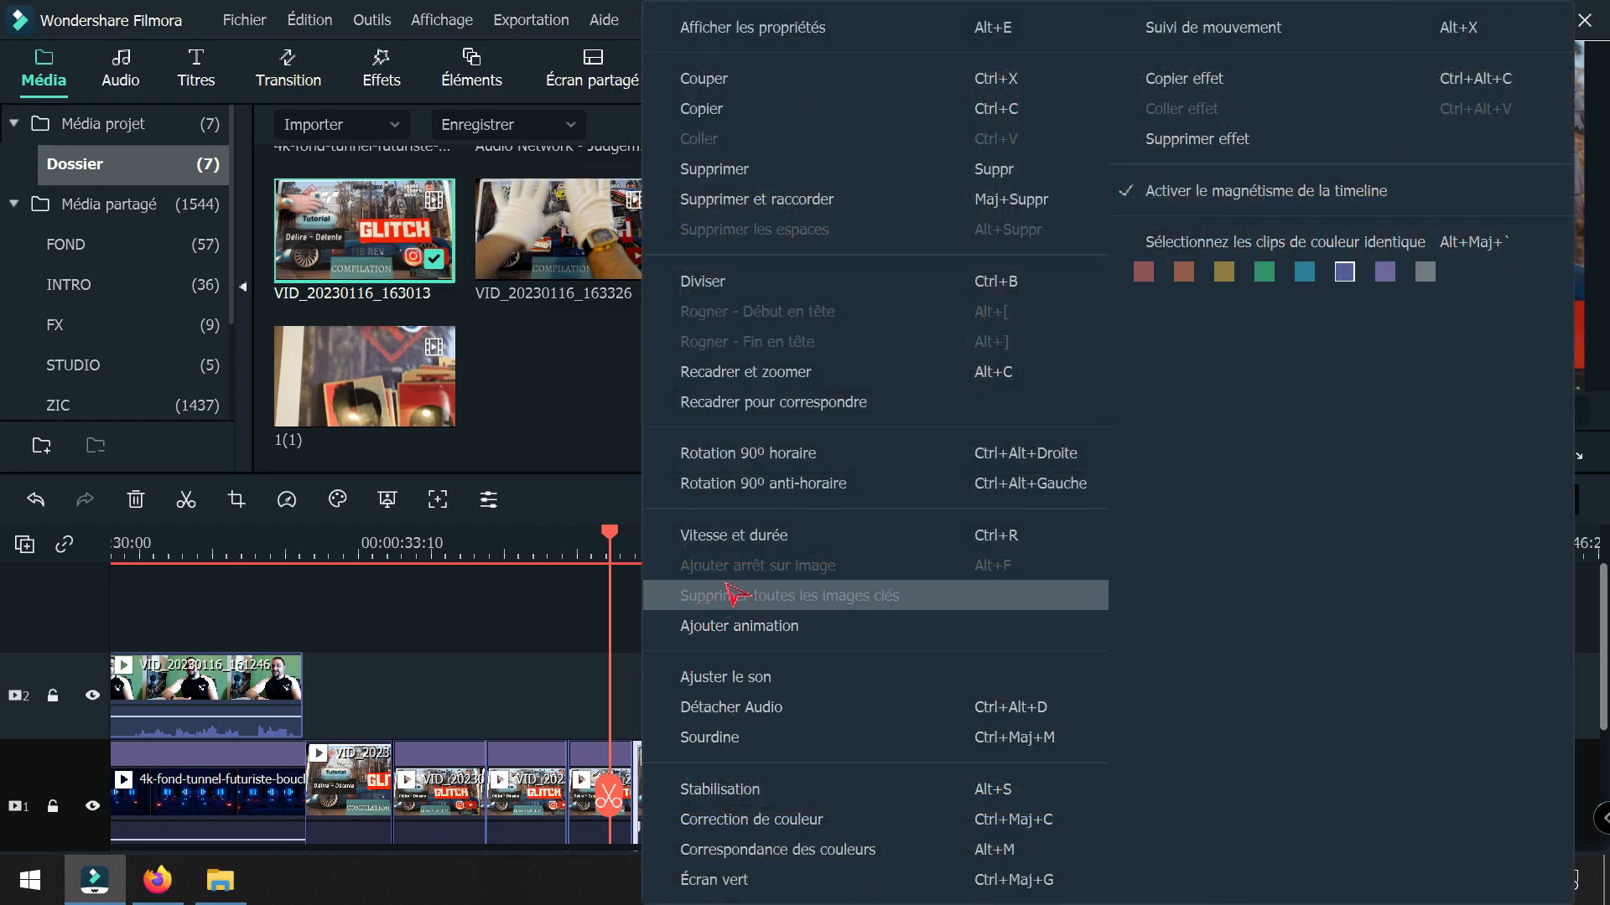
click(714, 543)
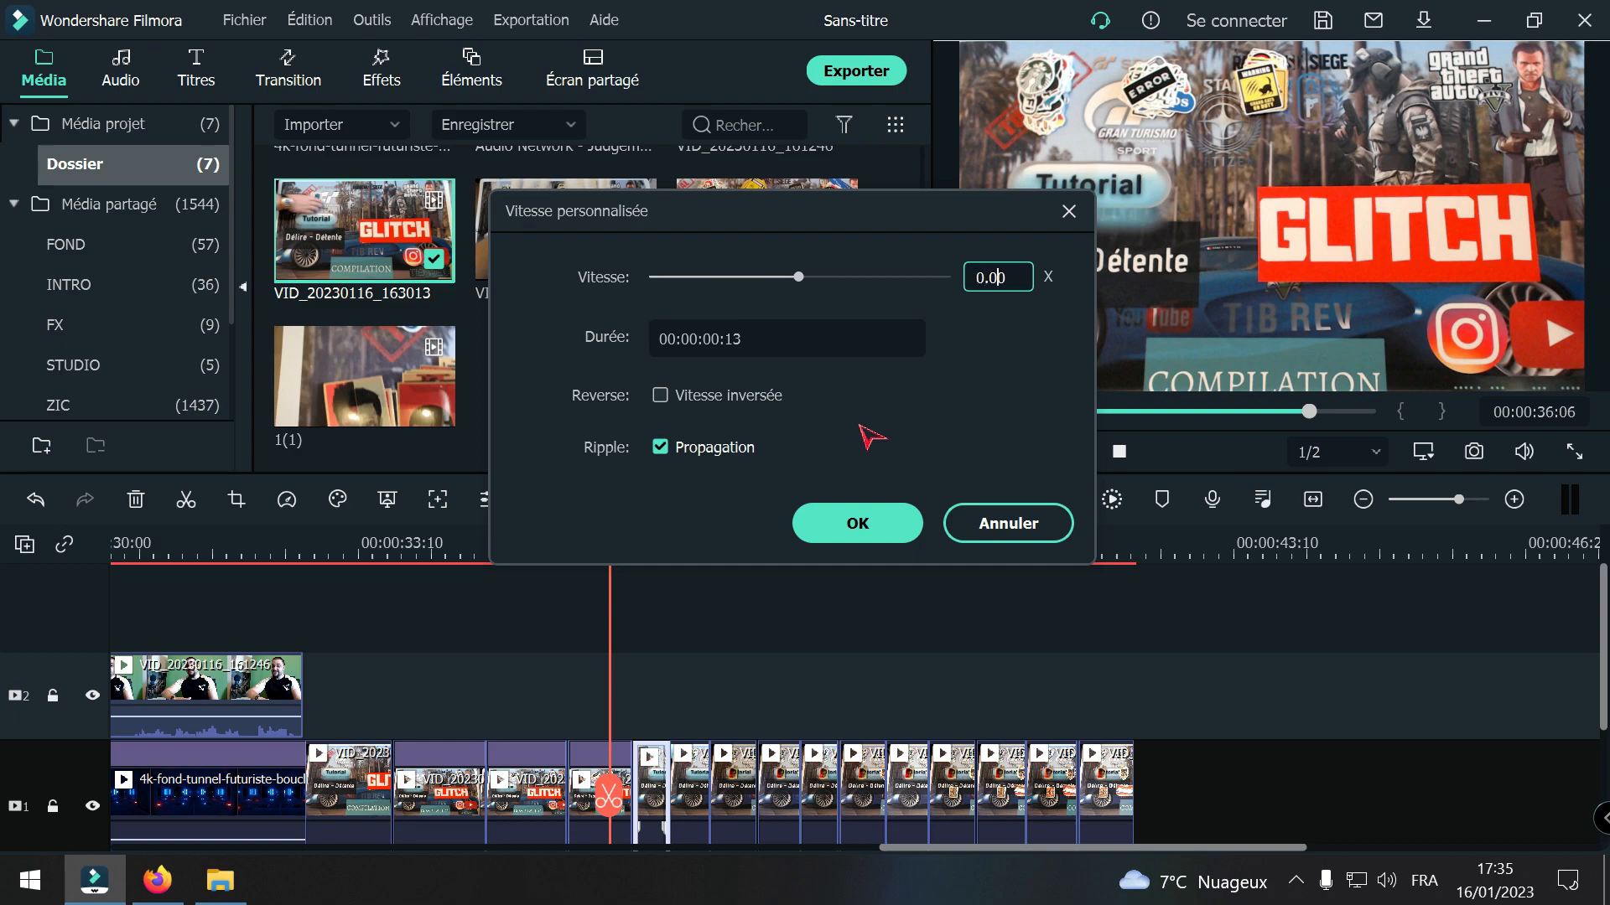
text(2)
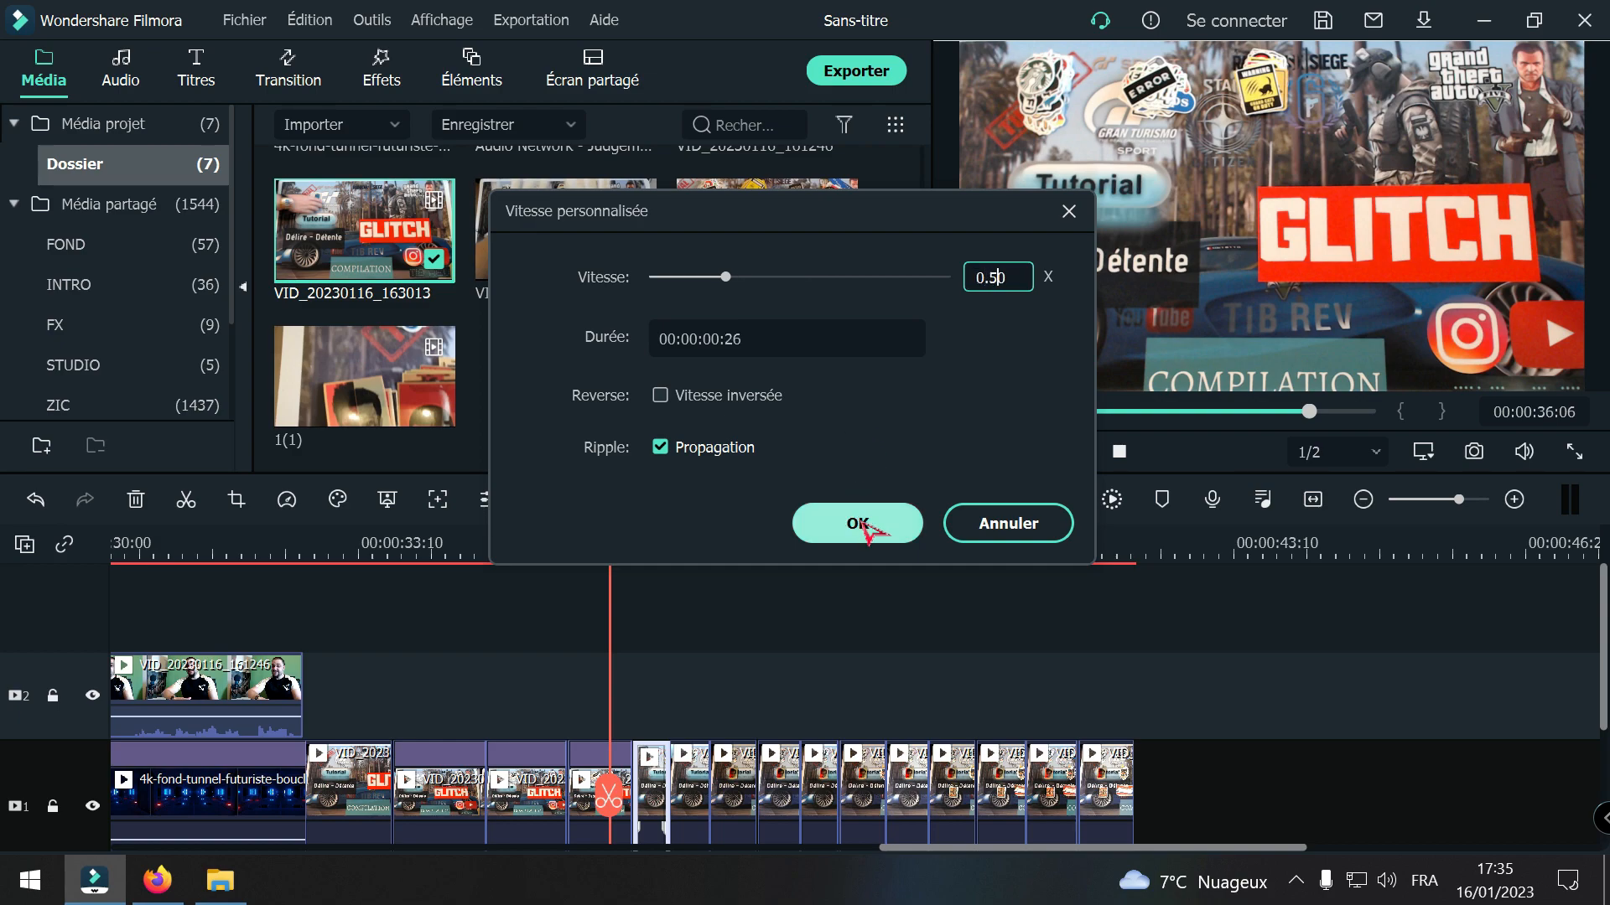
click(868, 526)
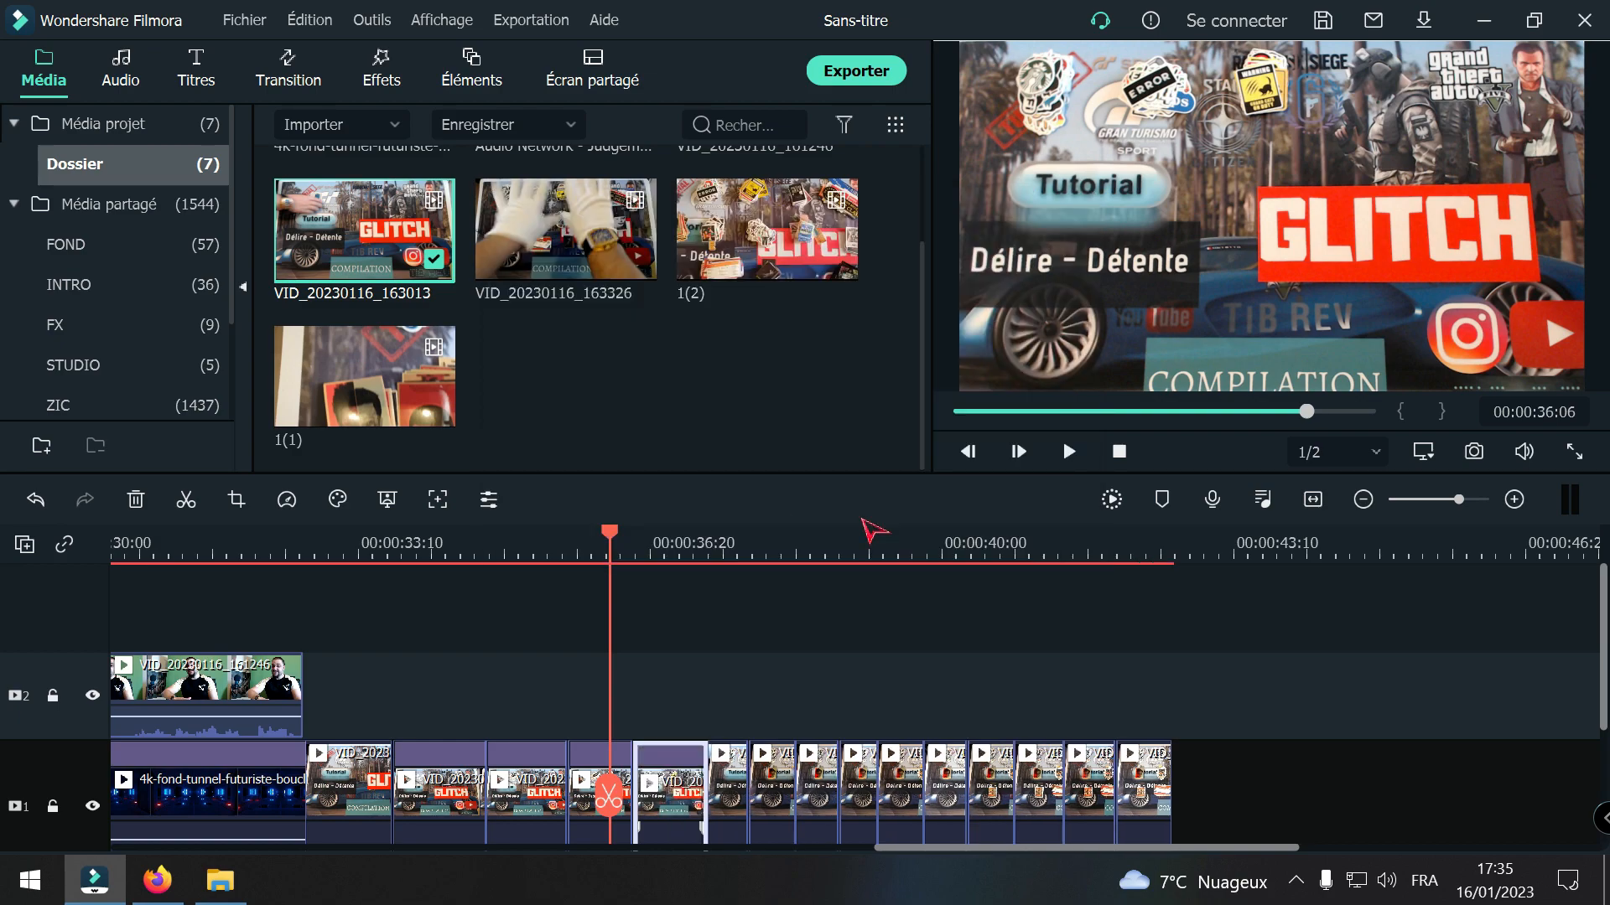
Step: Set the speed of the sixth VID_20230116_163013 piece to 0.50x
click(738, 763)
right_click(726, 783)
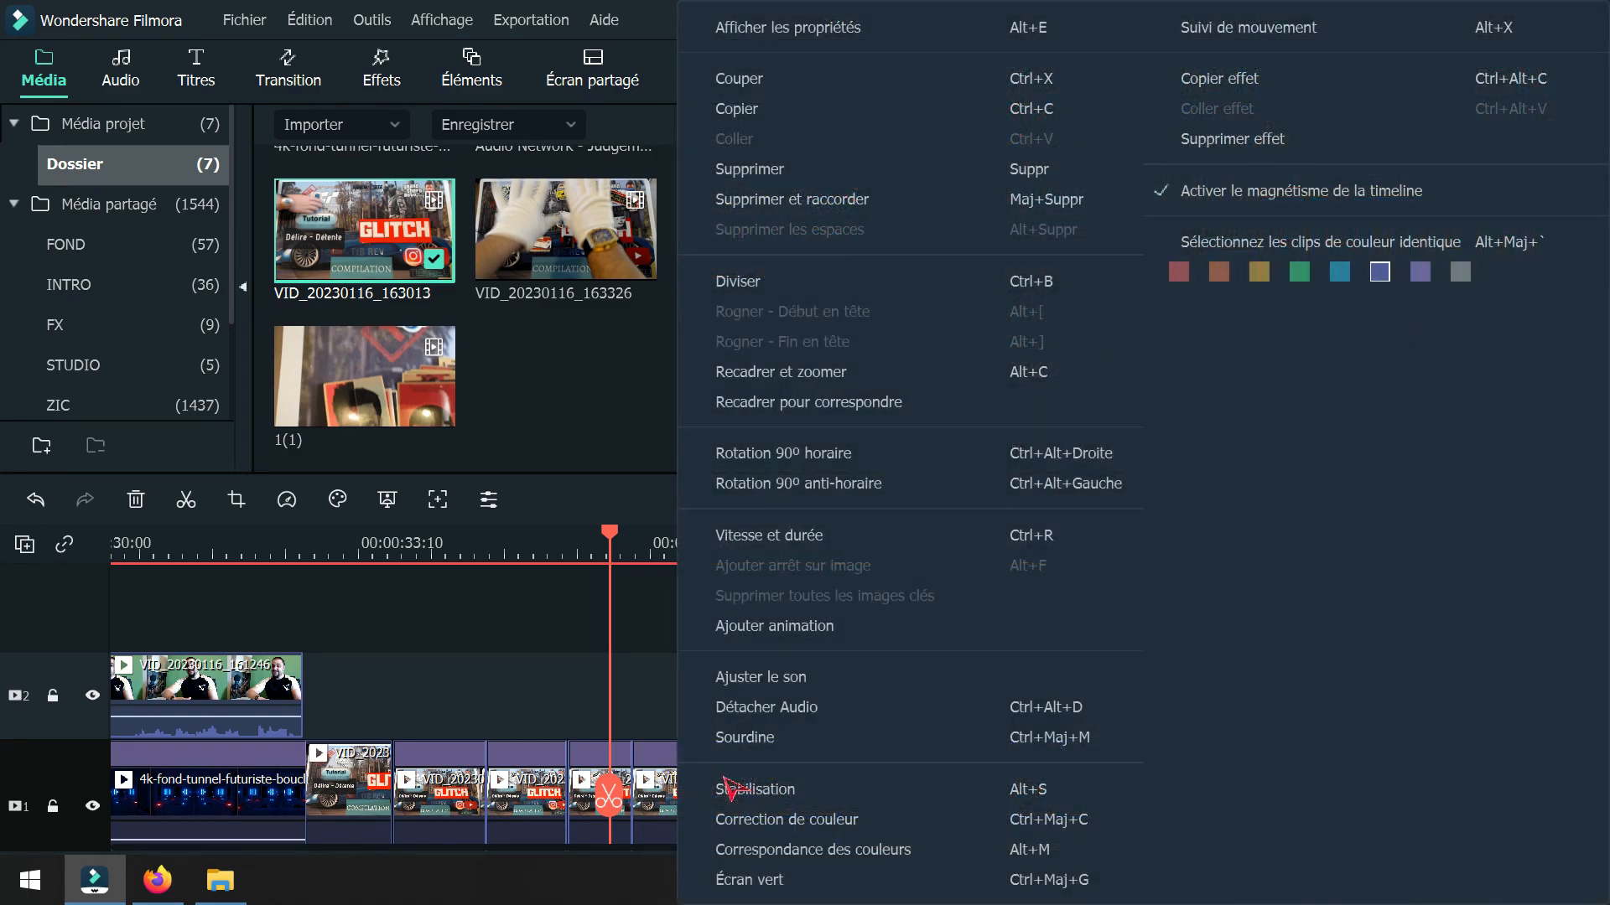
click(750, 537)
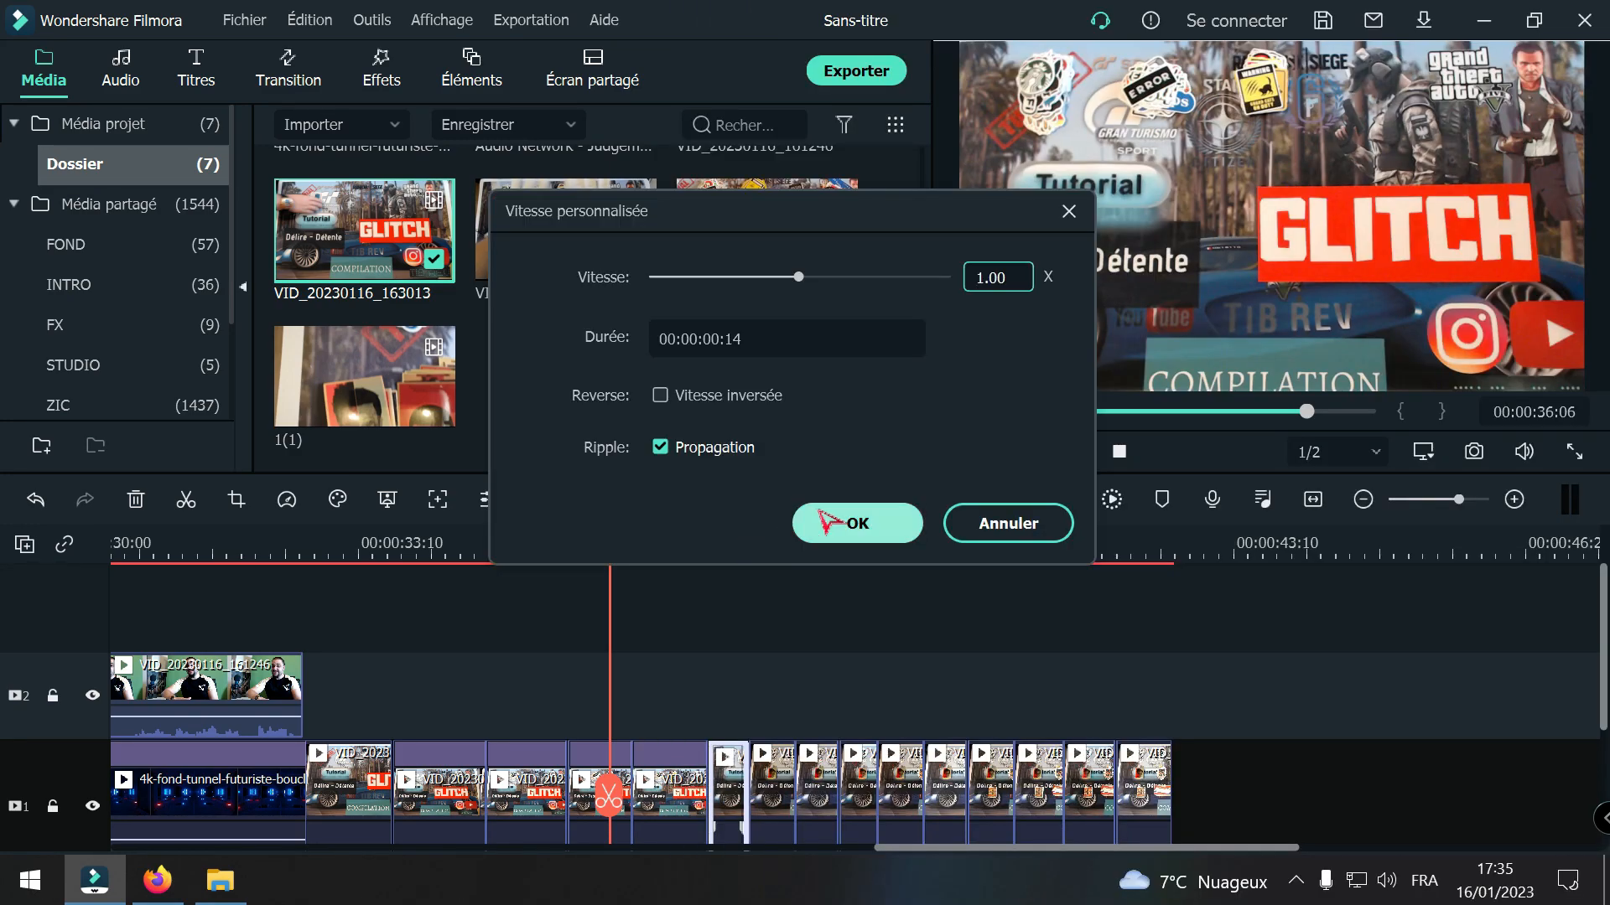
key(BackSpace)
text(5)
click(862, 522)
Step: Set the speed of the seventh VID_20230116_163013 piece to 0.50x
right_click(826, 795)
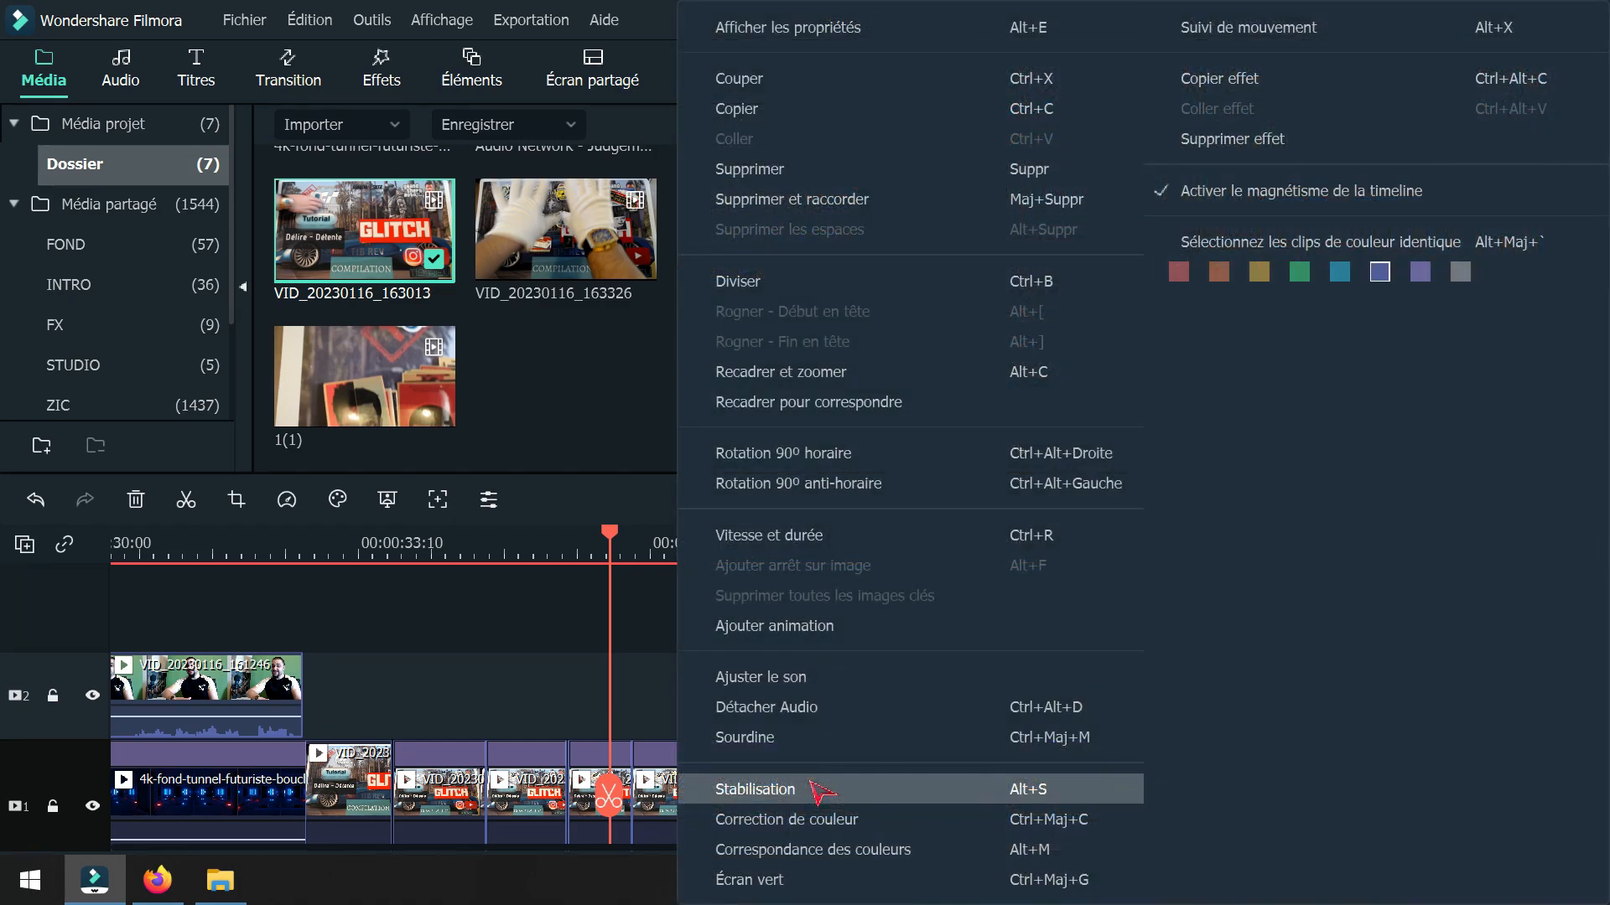
click(832, 547)
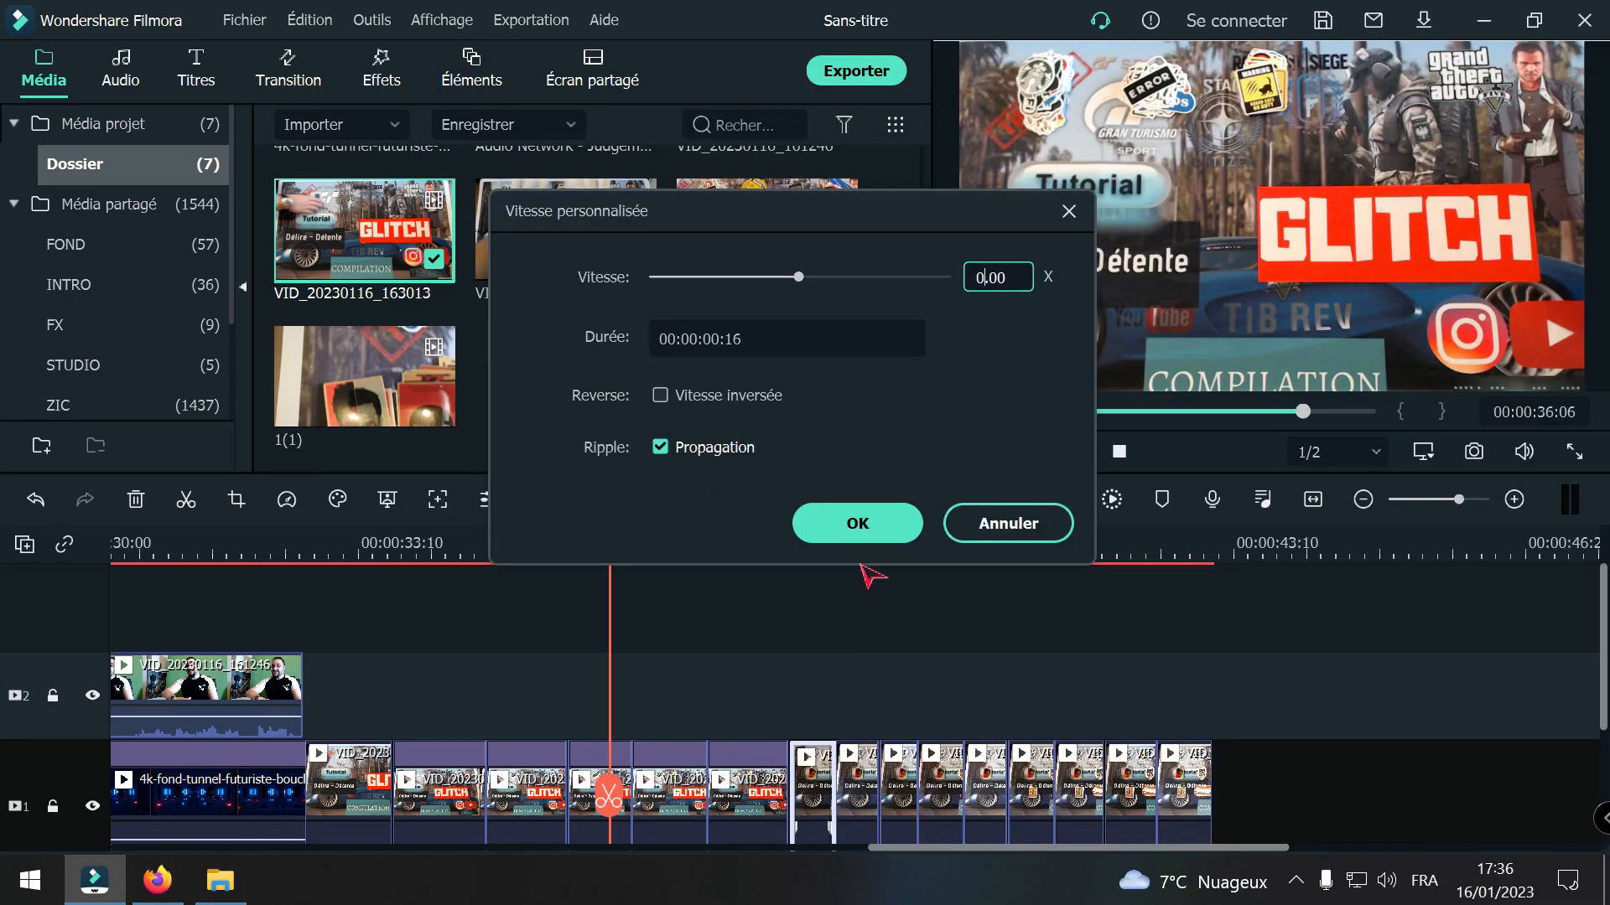
key(Return)
key(Home)
text(5)
click(857, 523)
Step: Set the speed of the eighth VID_20230116_163013 piece to 0.50x
right_click(906, 770)
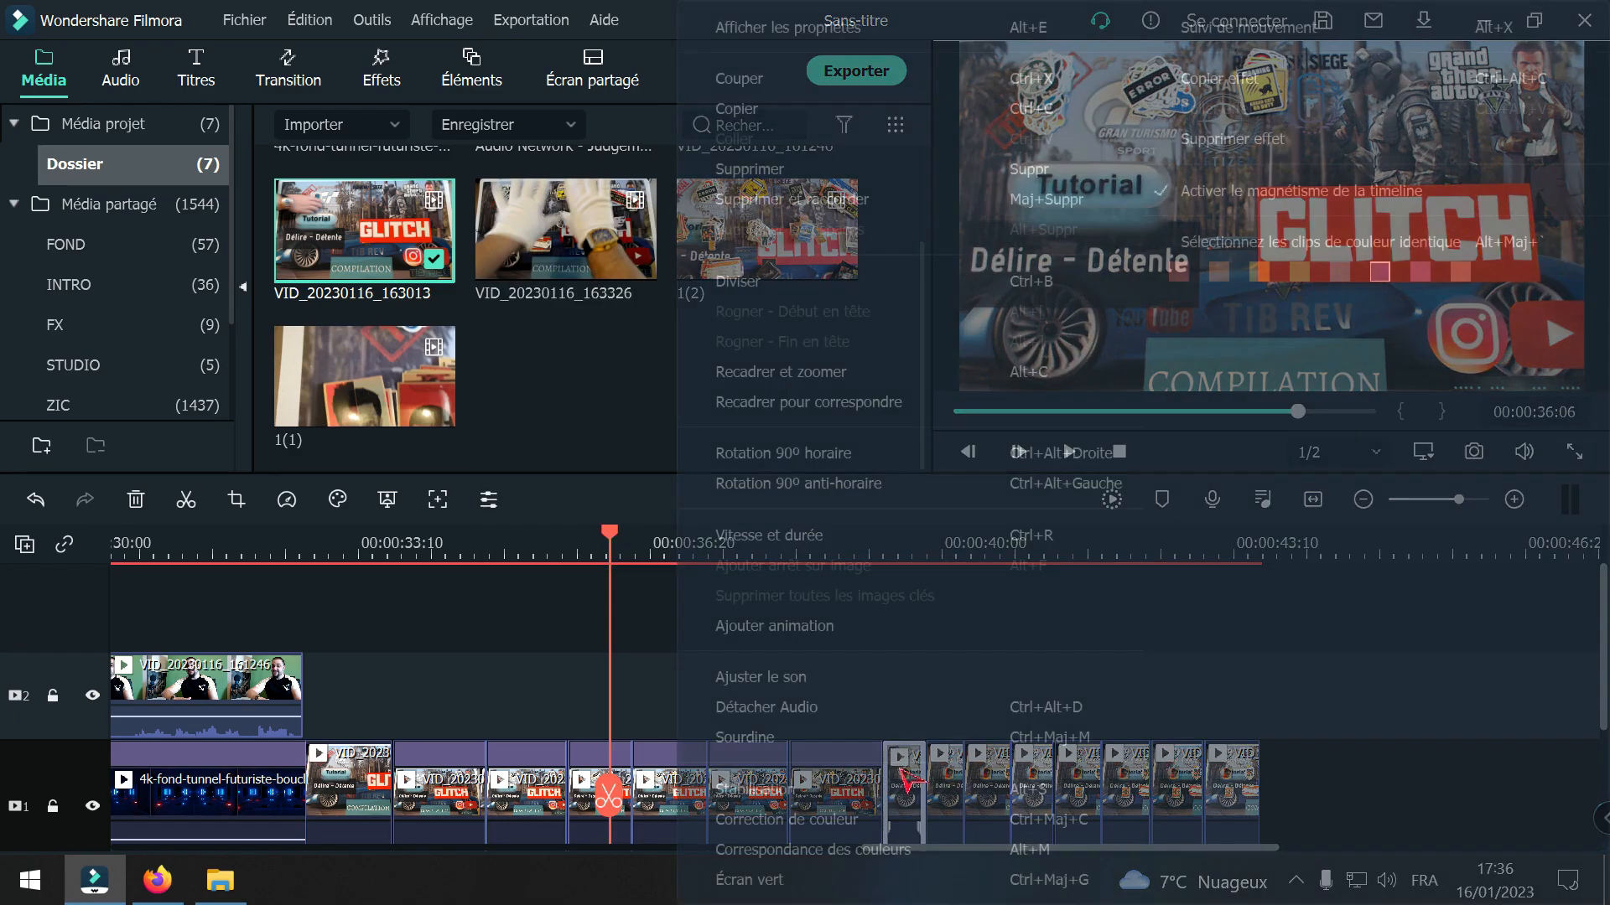
click(803, 541)
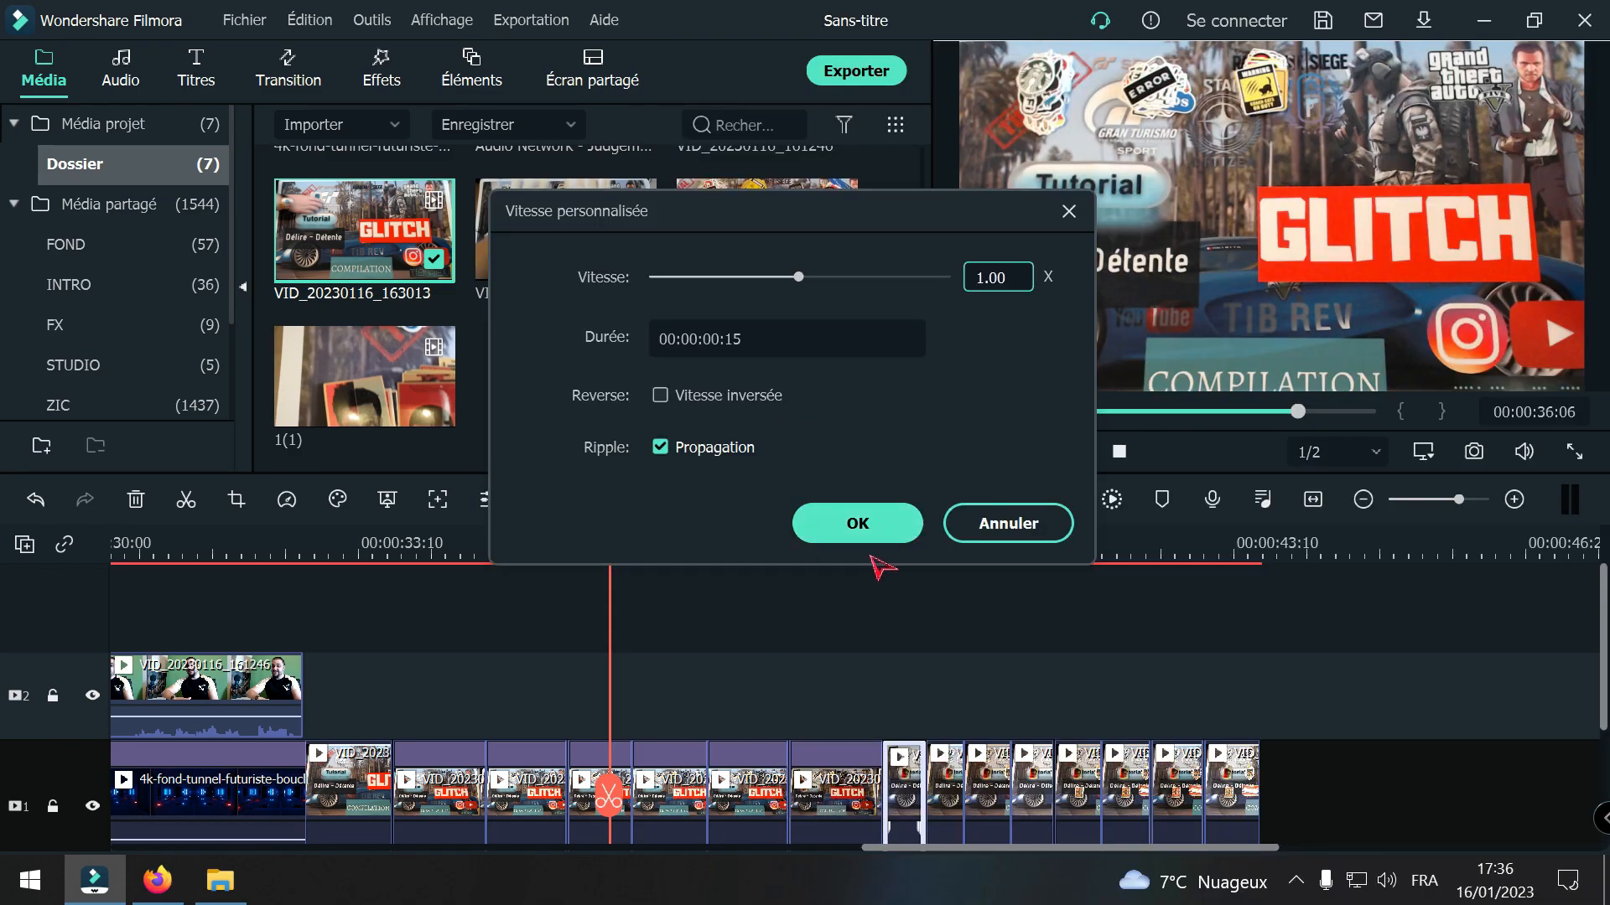
text(5)
click(862, 528)
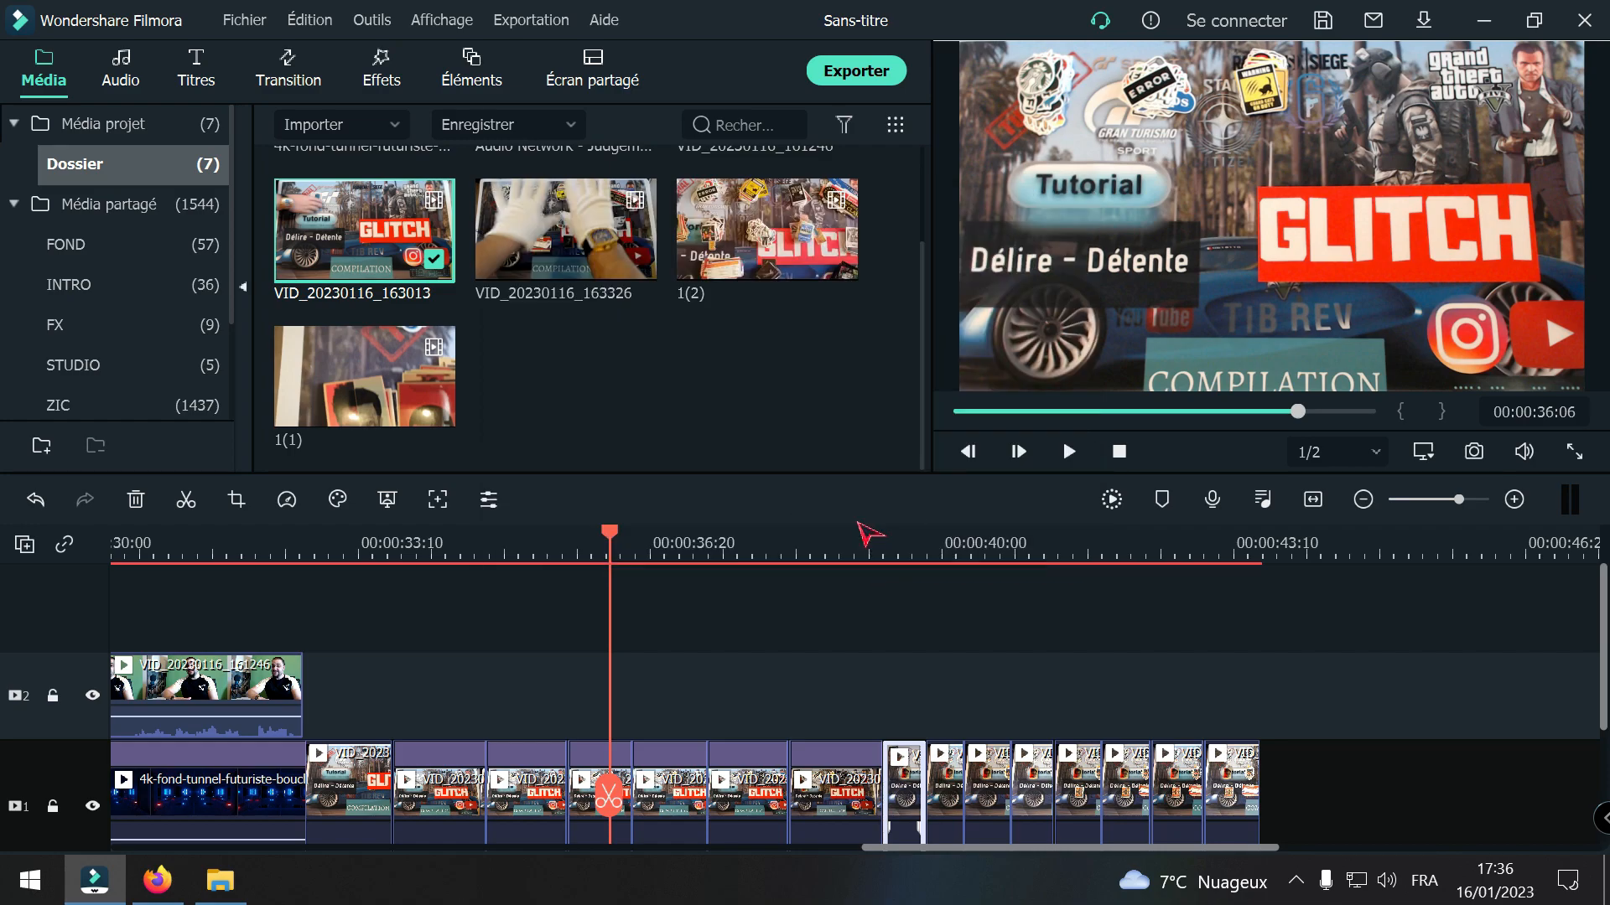
Step: Set the speed of the ninth VID_20230116_163013 piece to 0.50x
right_click(994, 783)
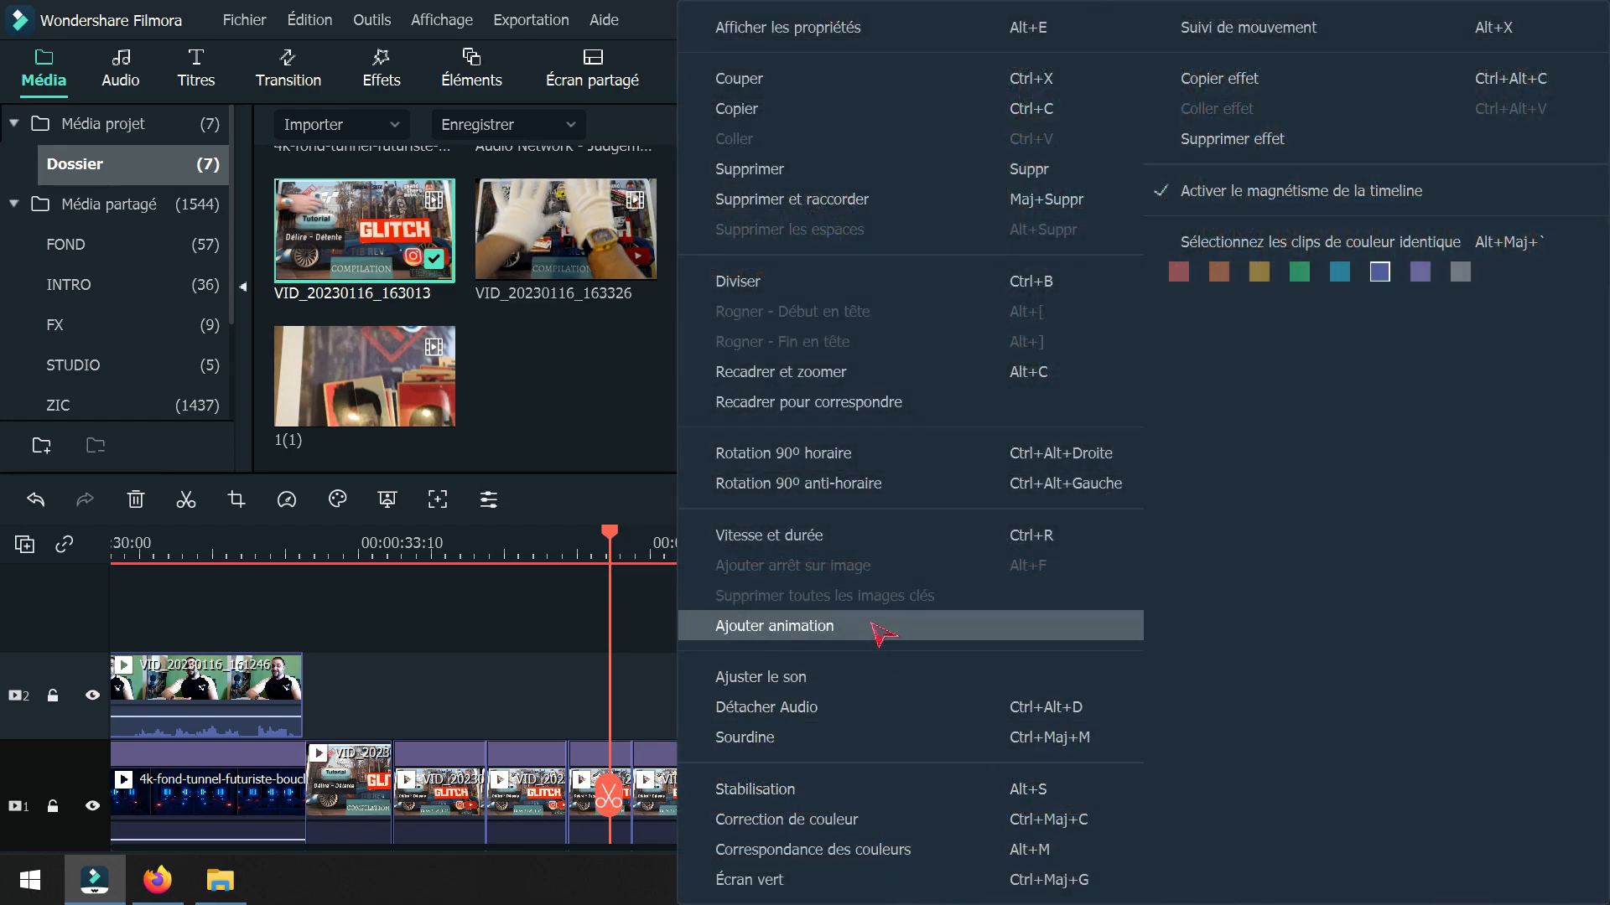
click(838, 541)
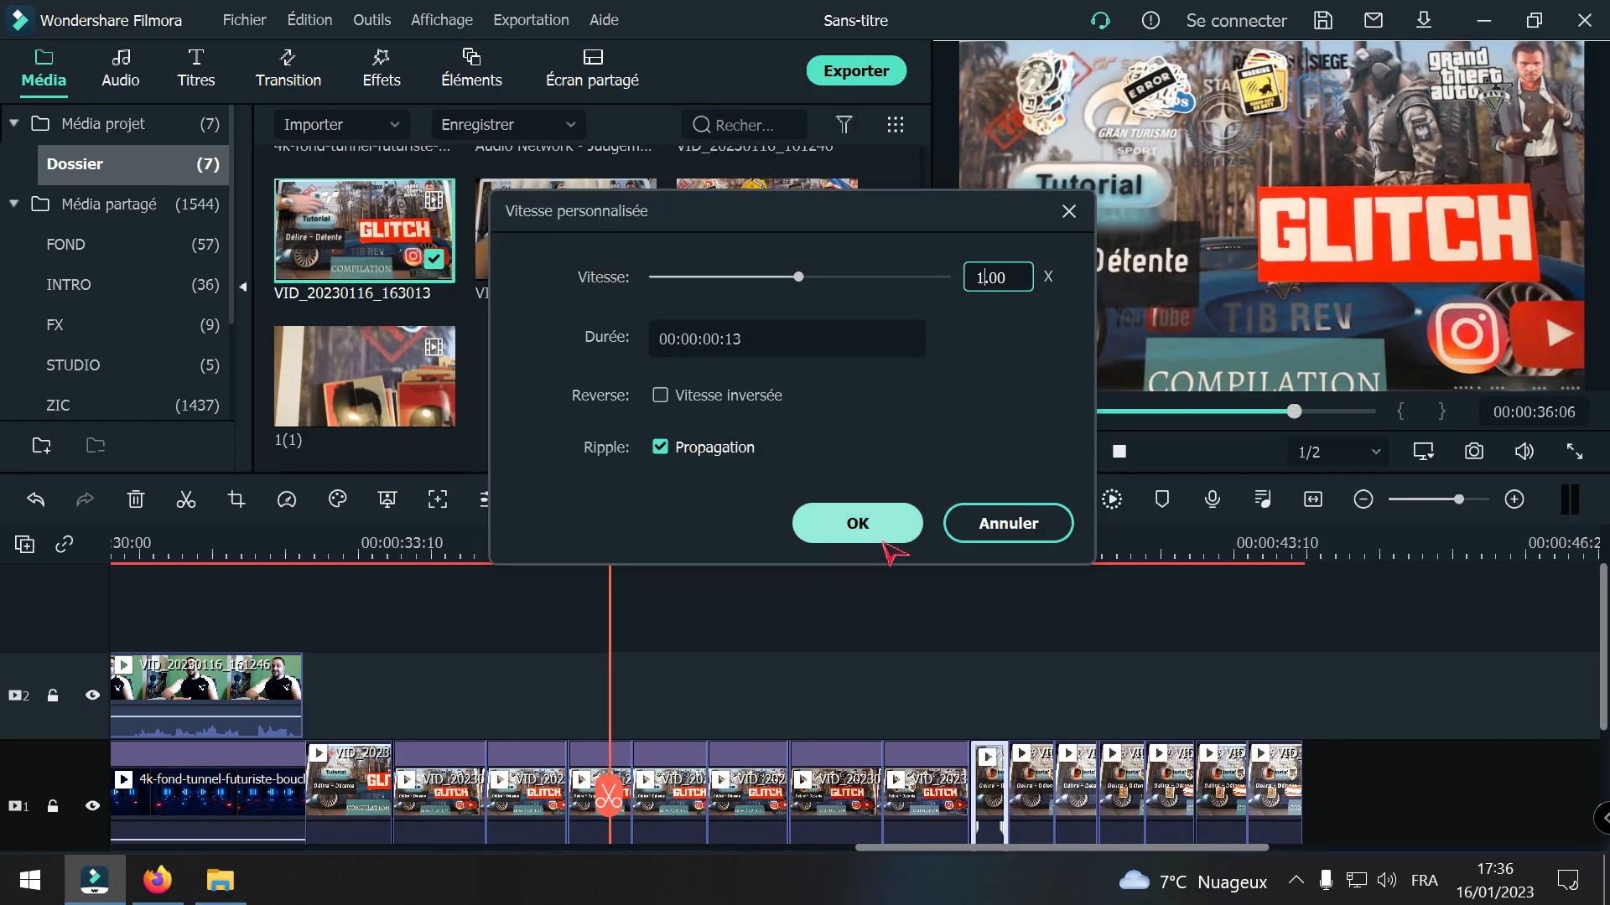
key(Return)
text(13)
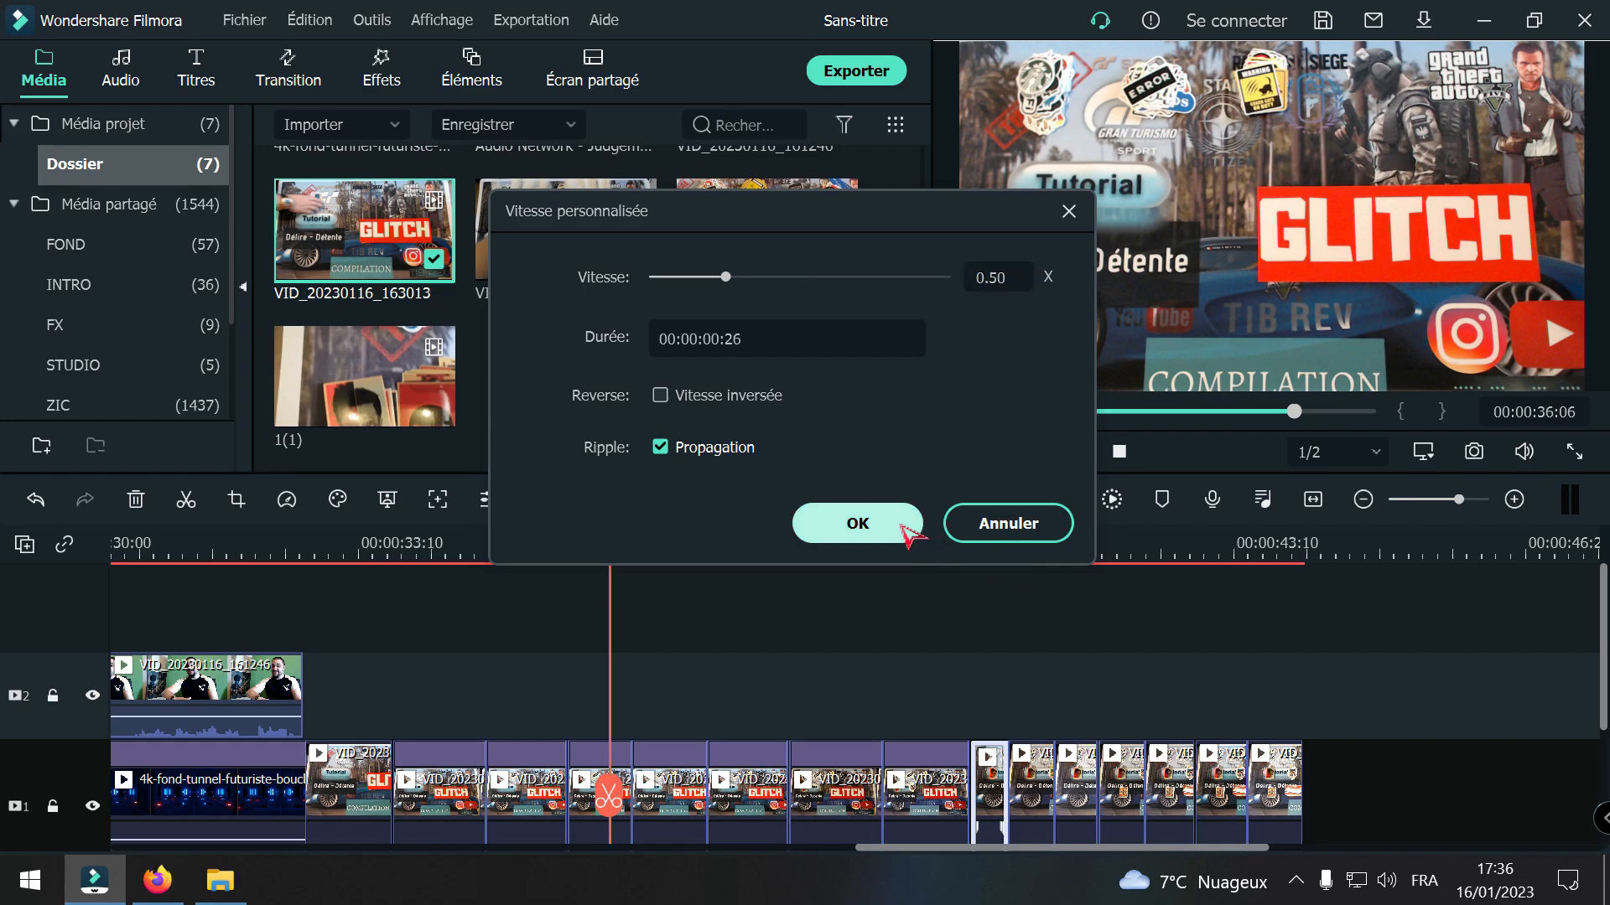
click(905, 521)
Step: Set the speed of the tenth VID_20230116_163013 piece to 0.50x
click(1070, 793)
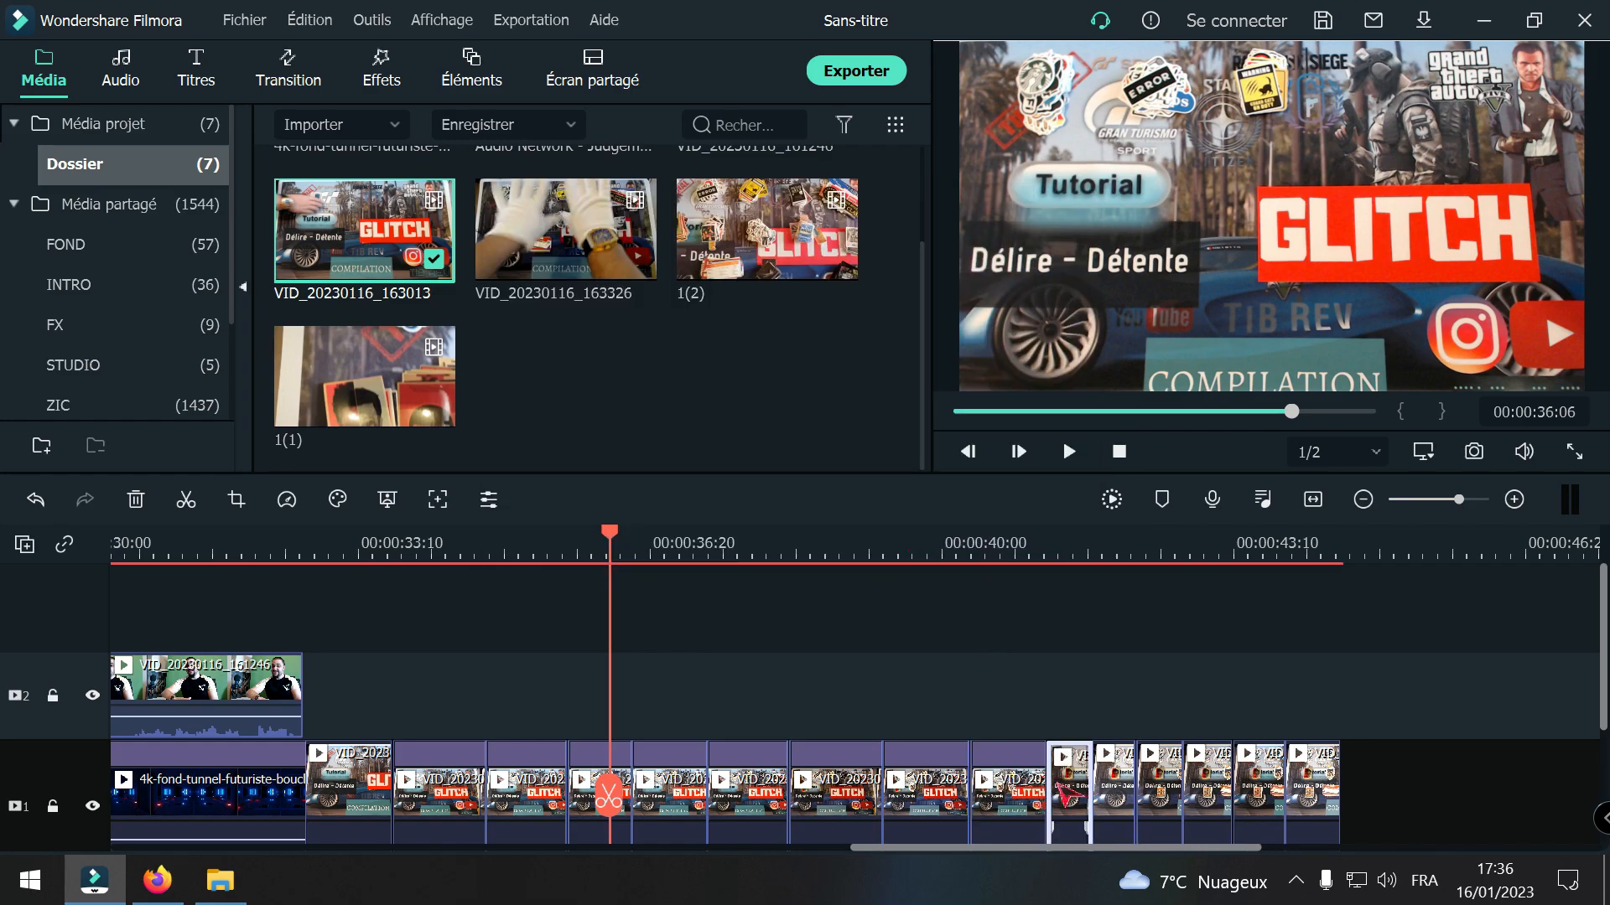
right_click(1072, 793)
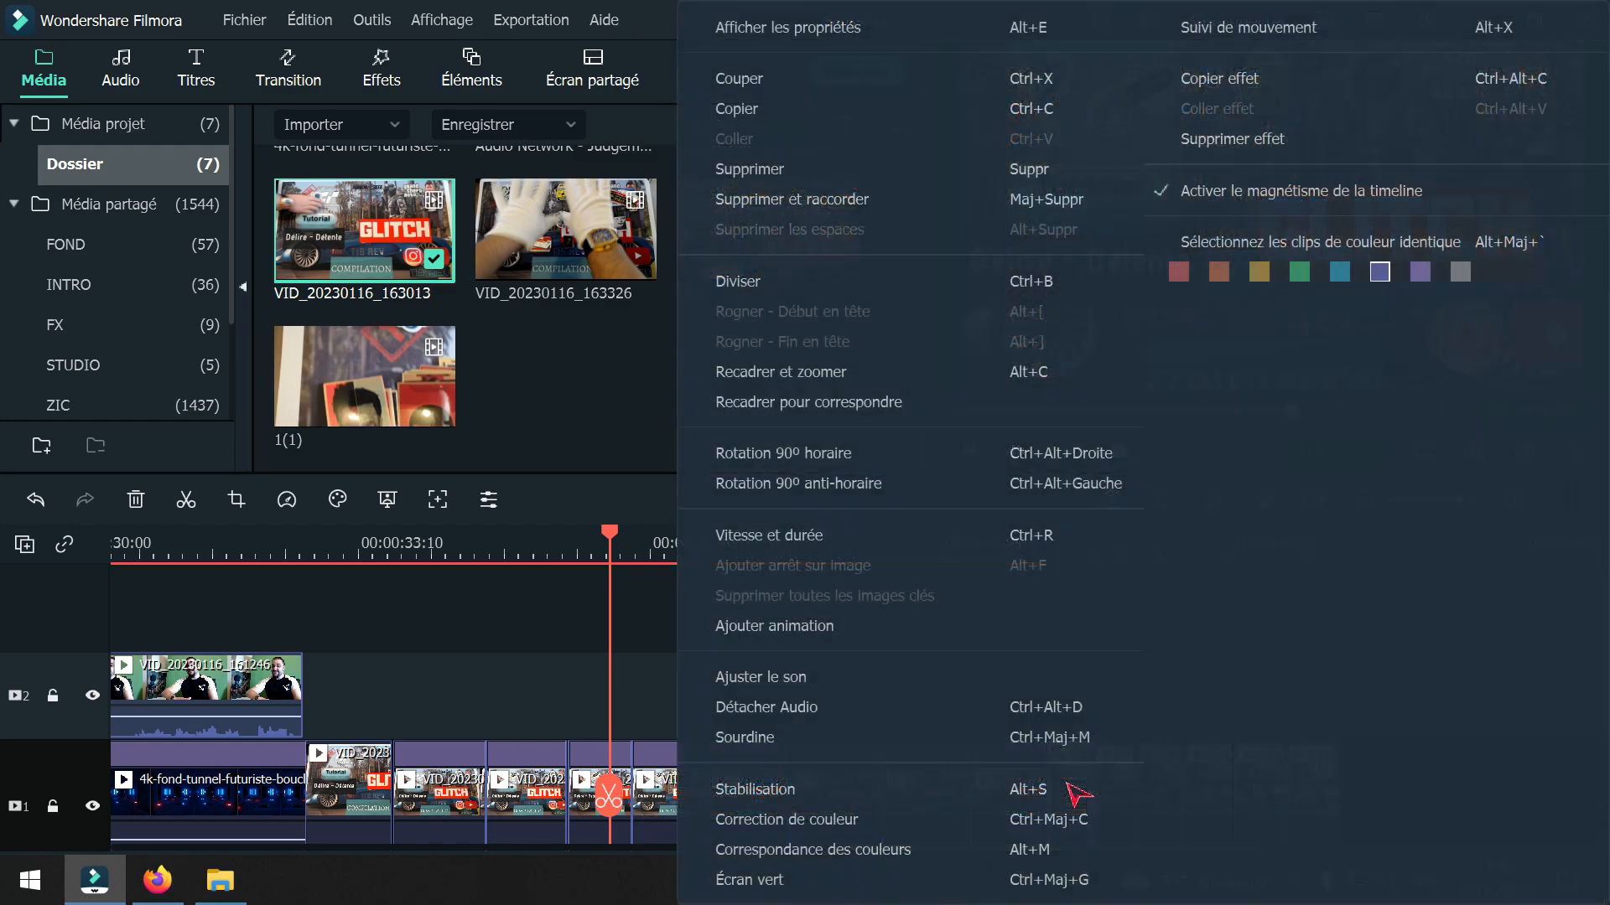
click(789, 532)
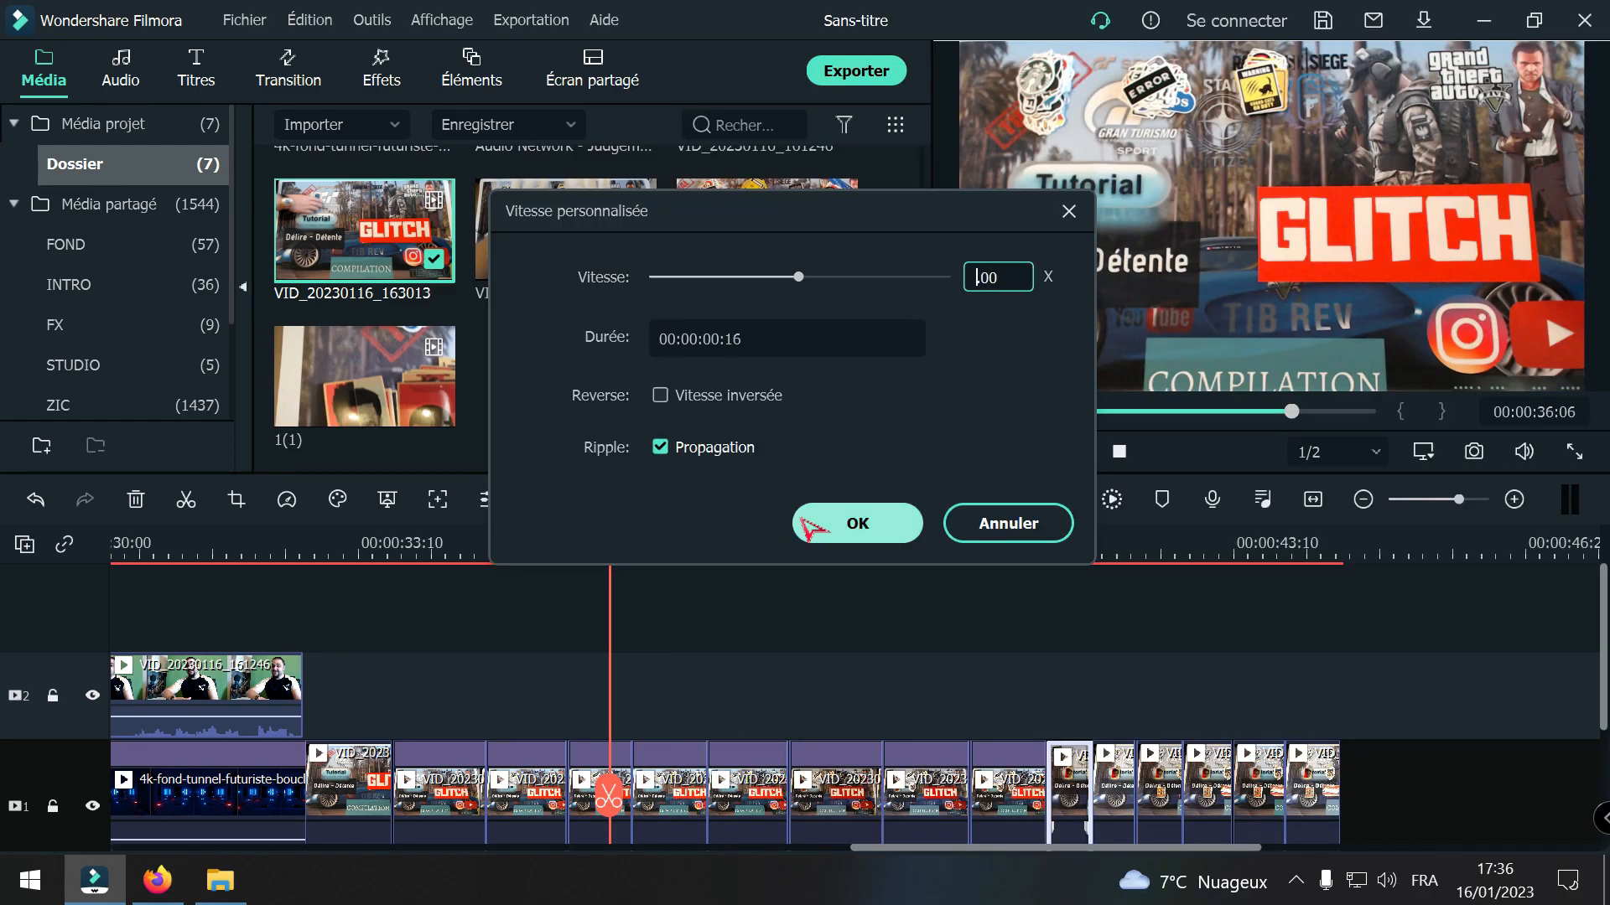
text(5)
click(872, 523)
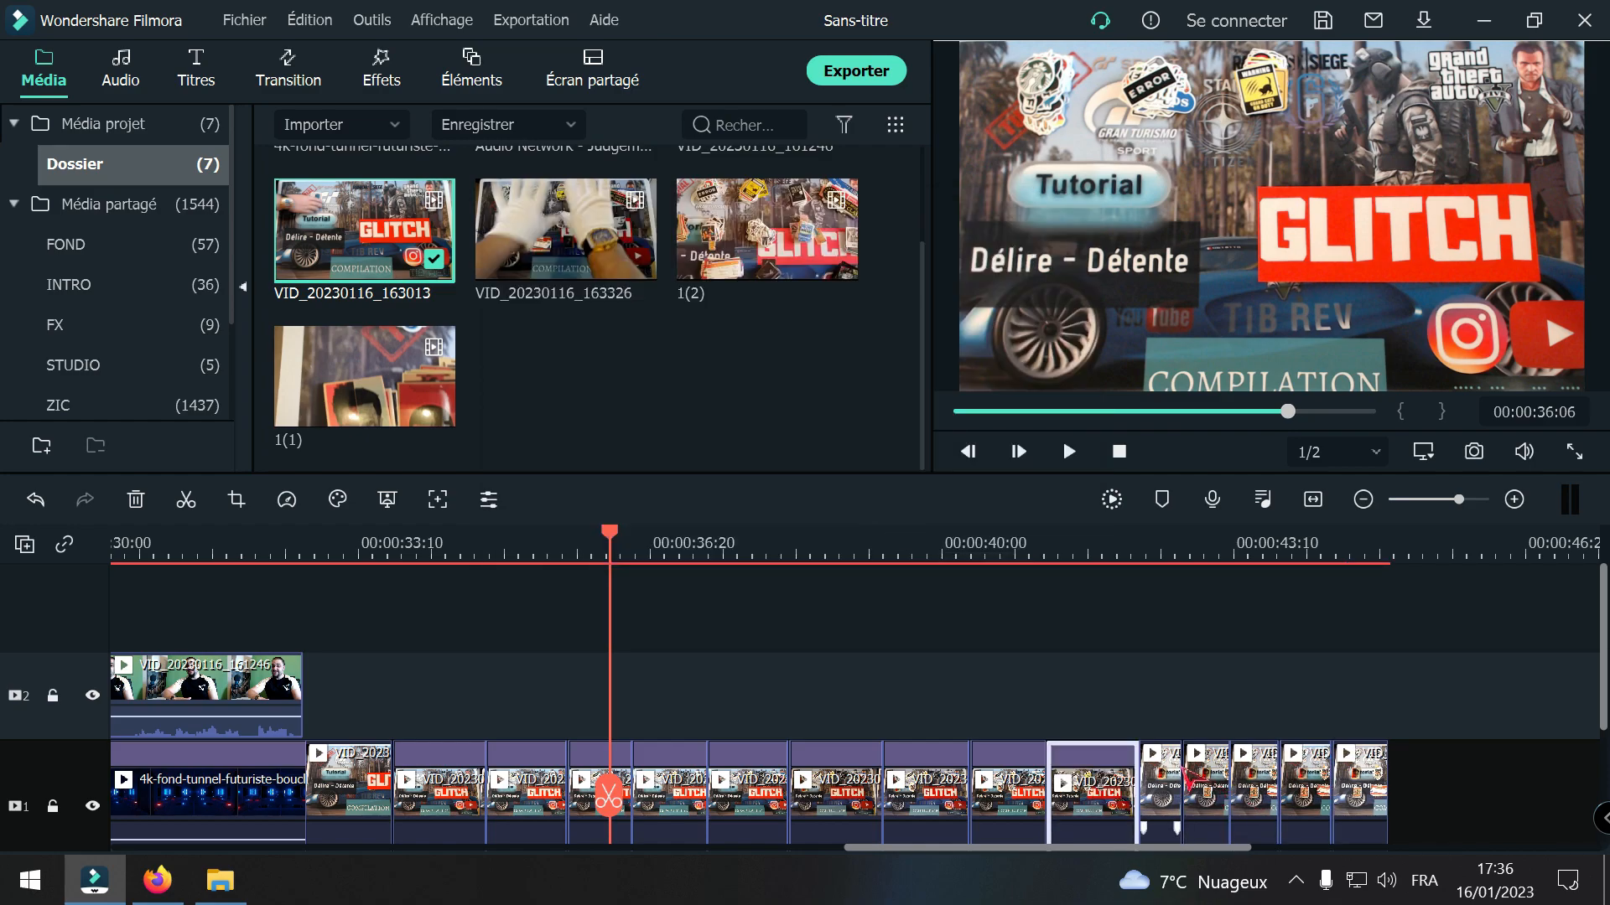
Step: Set the speed of the eleventh VID_20230116_163013 piece to 0.50x
right_click(1174, 775)
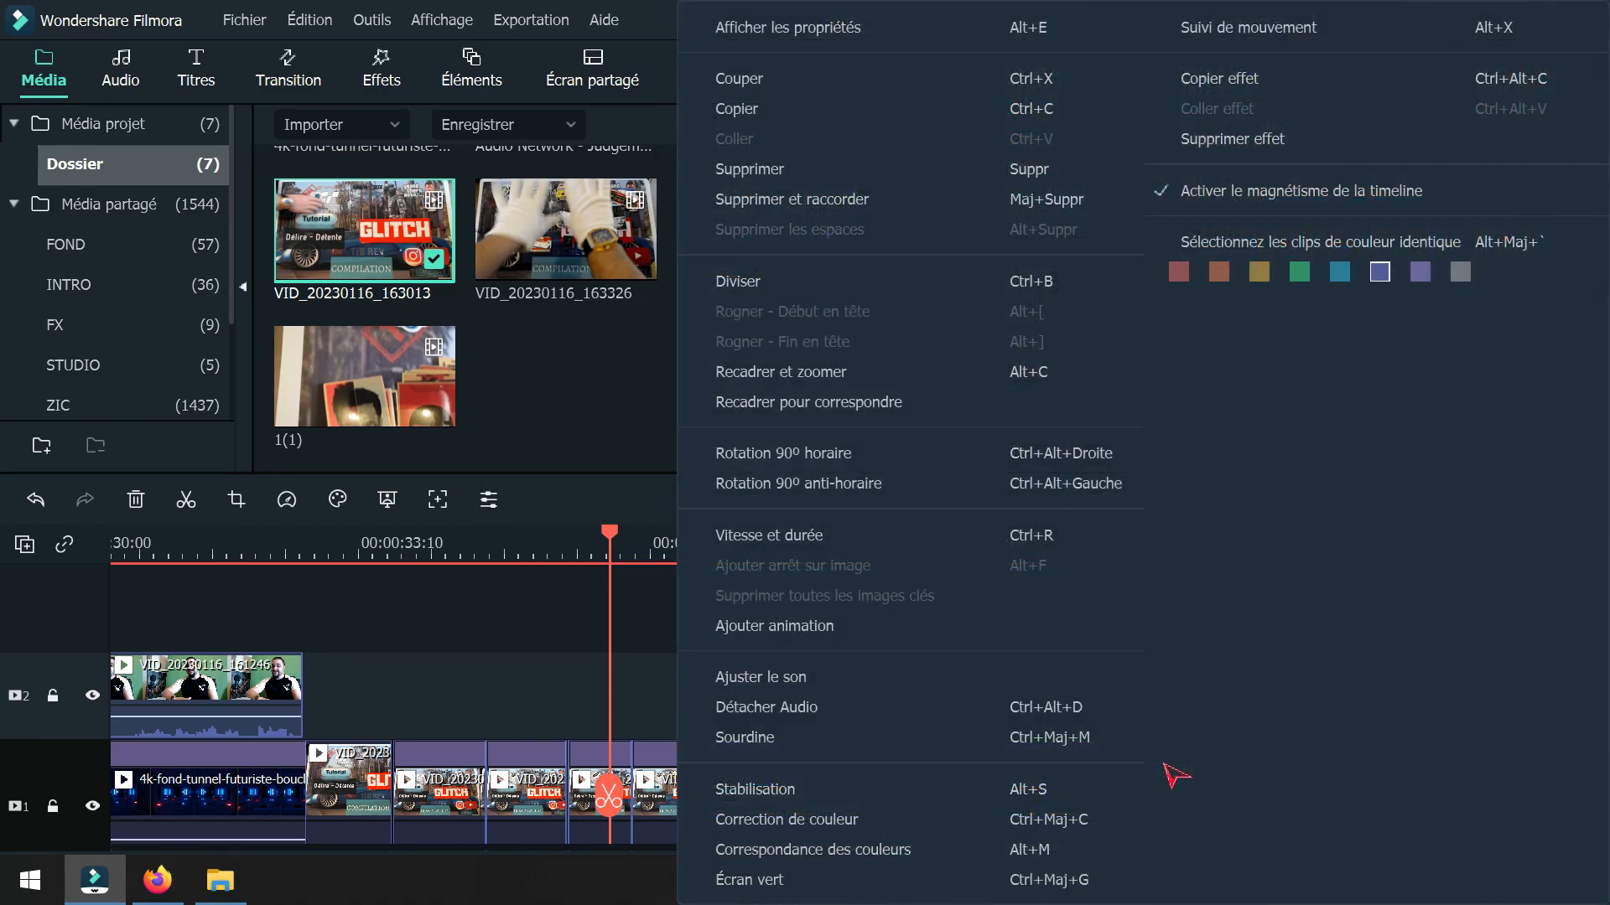
click(711, 541)
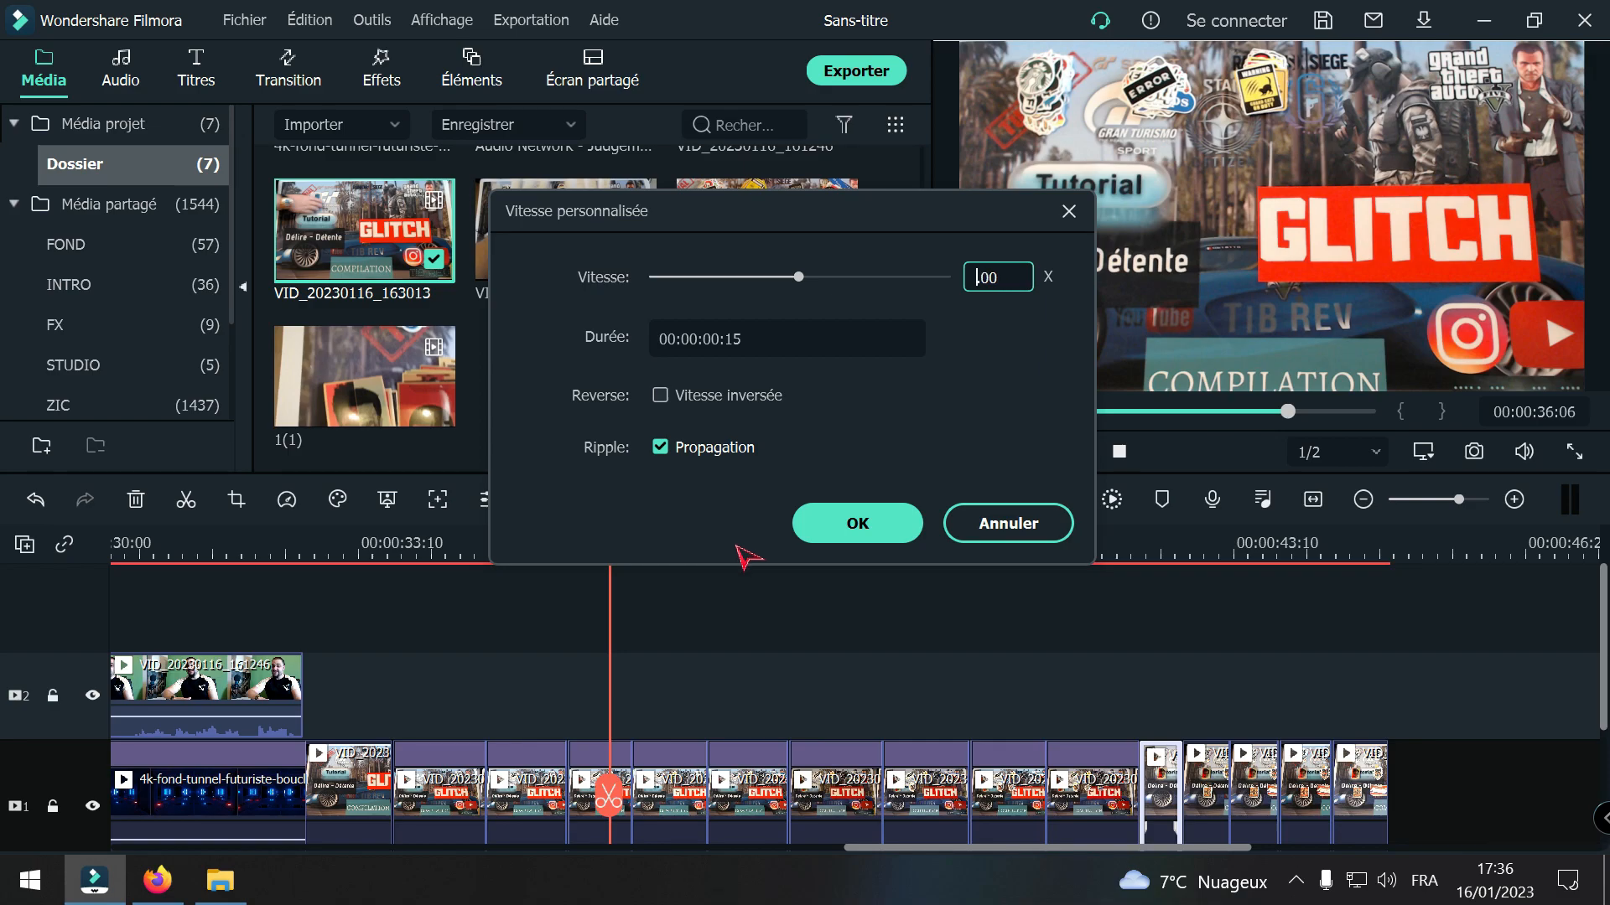
key(BackSpace)
text(5)
click(906, 523)
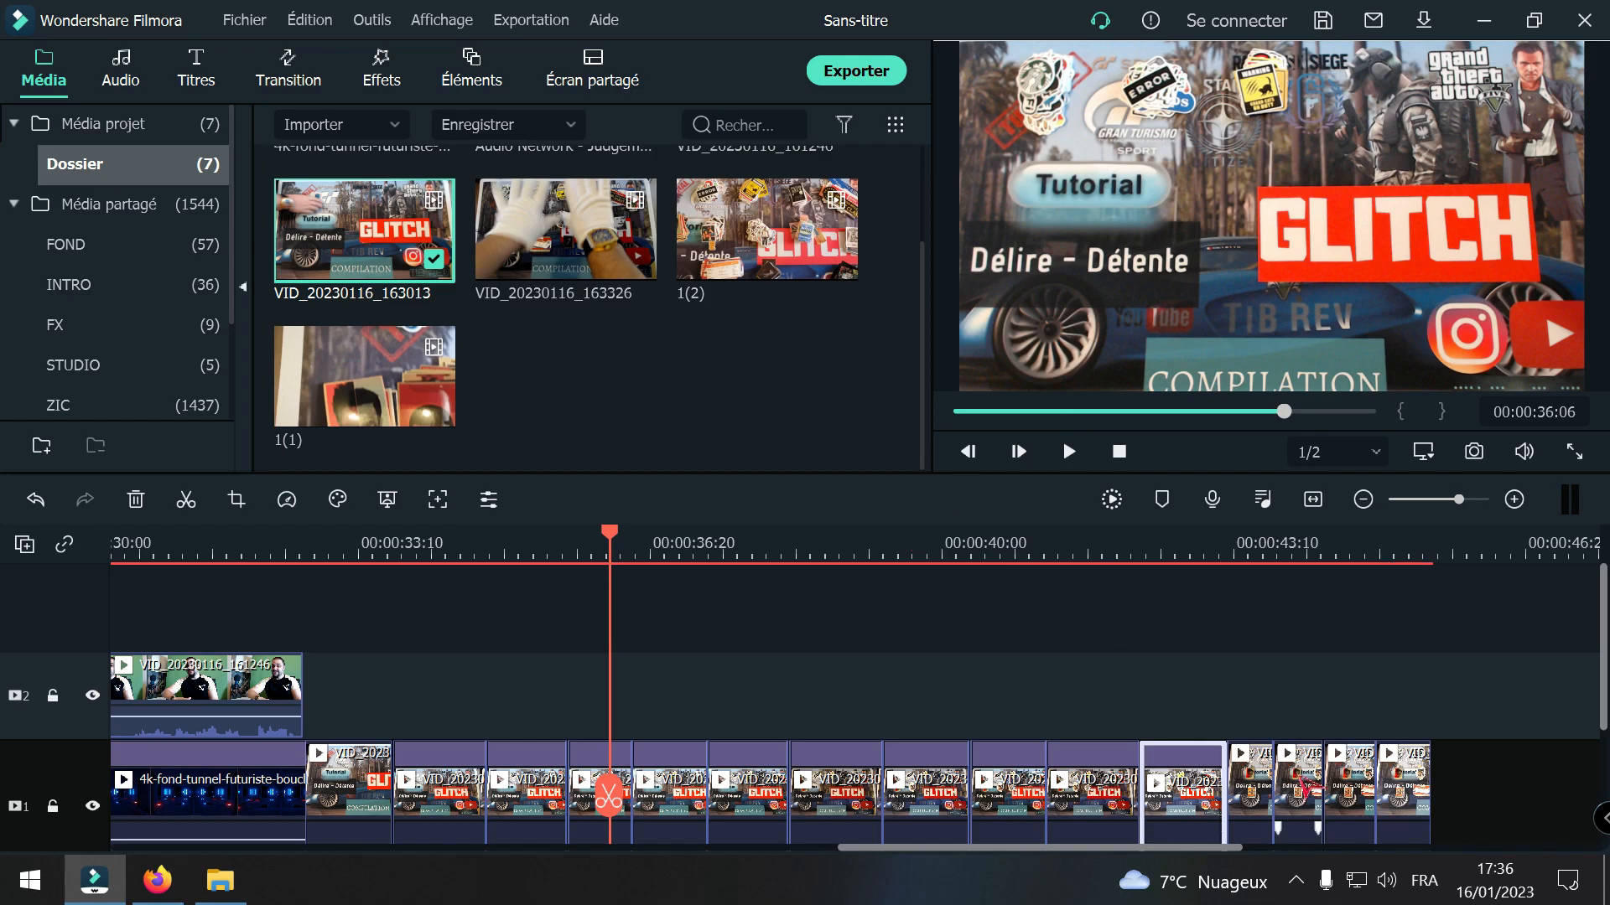
Step: Set the speed of the twelfth VID_20230116_163013 piece to 0.50x
right_click(1259, 797)
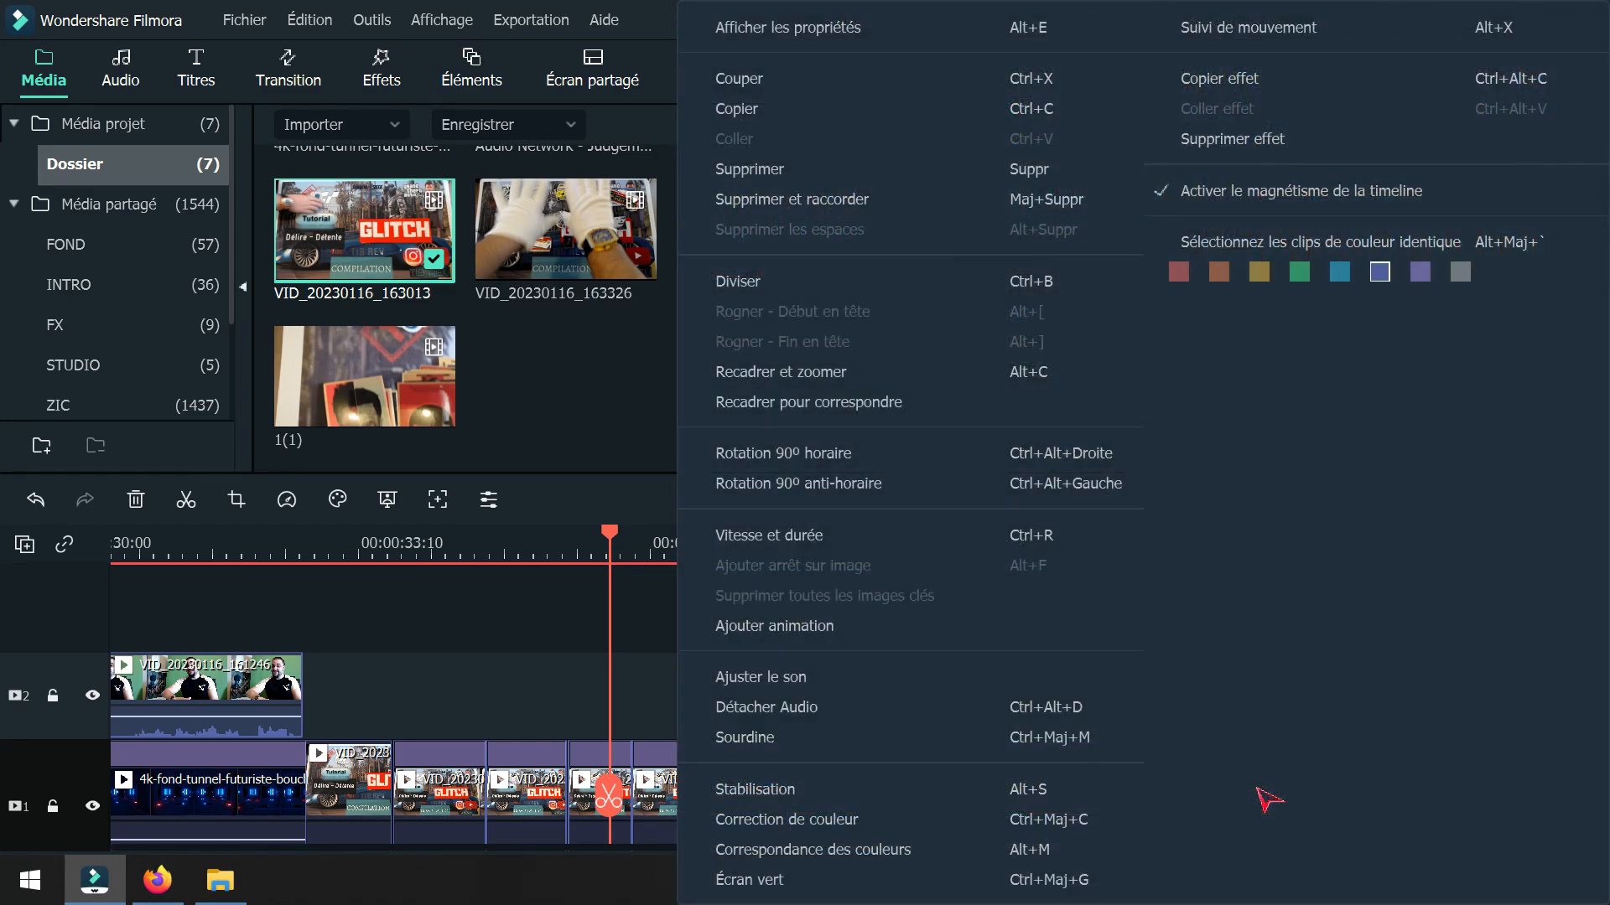
click(783, 537)
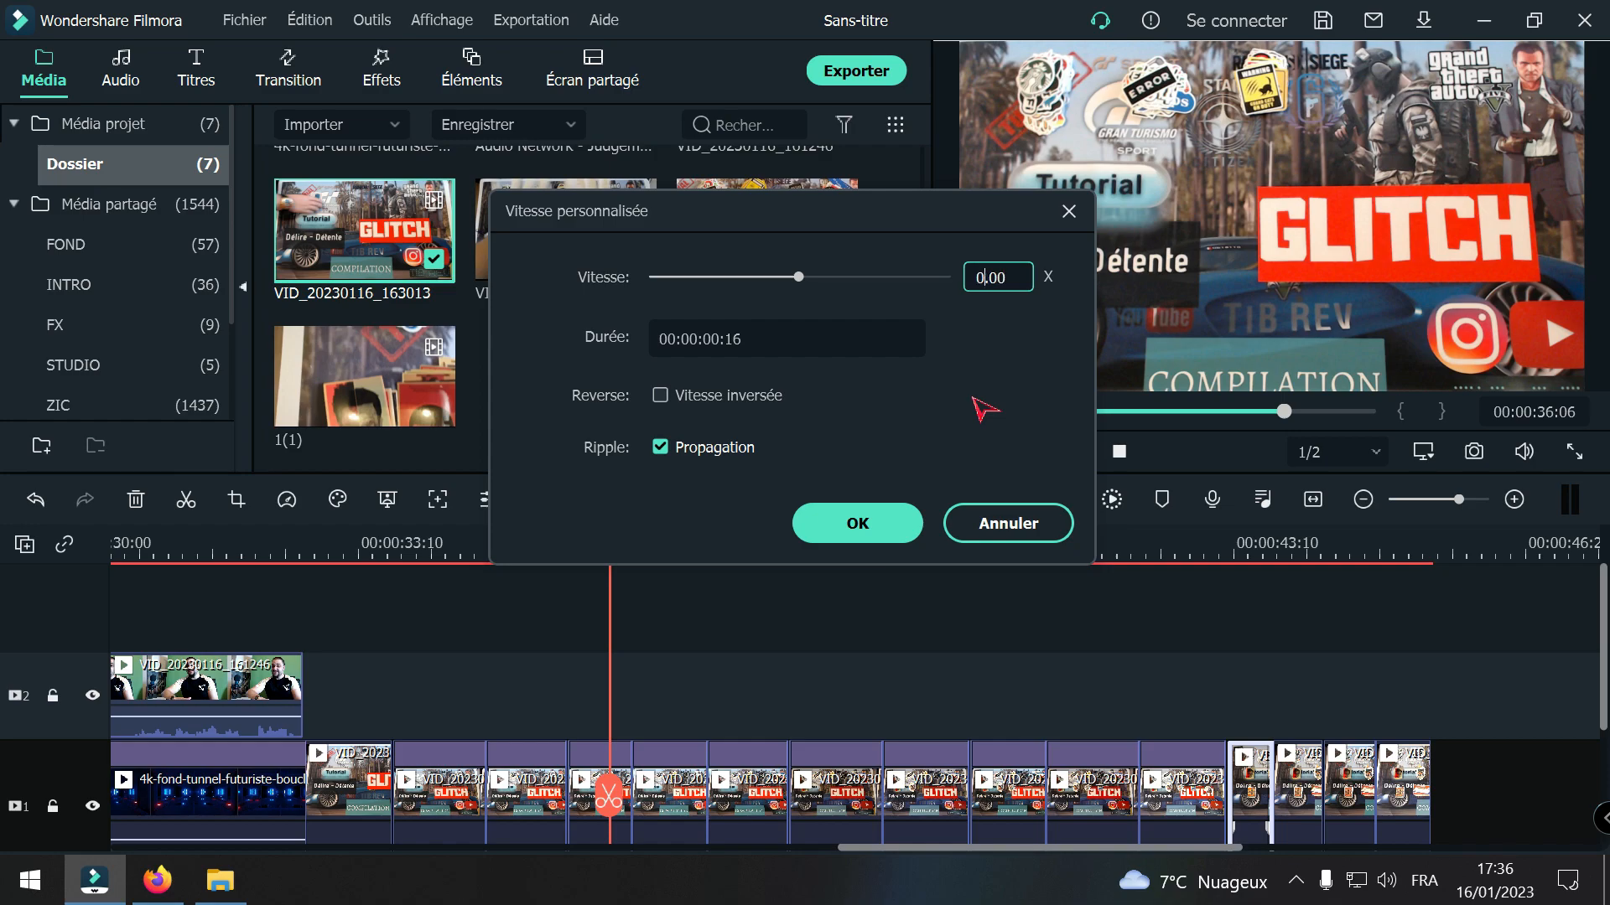
text(5)
click(864, 525)
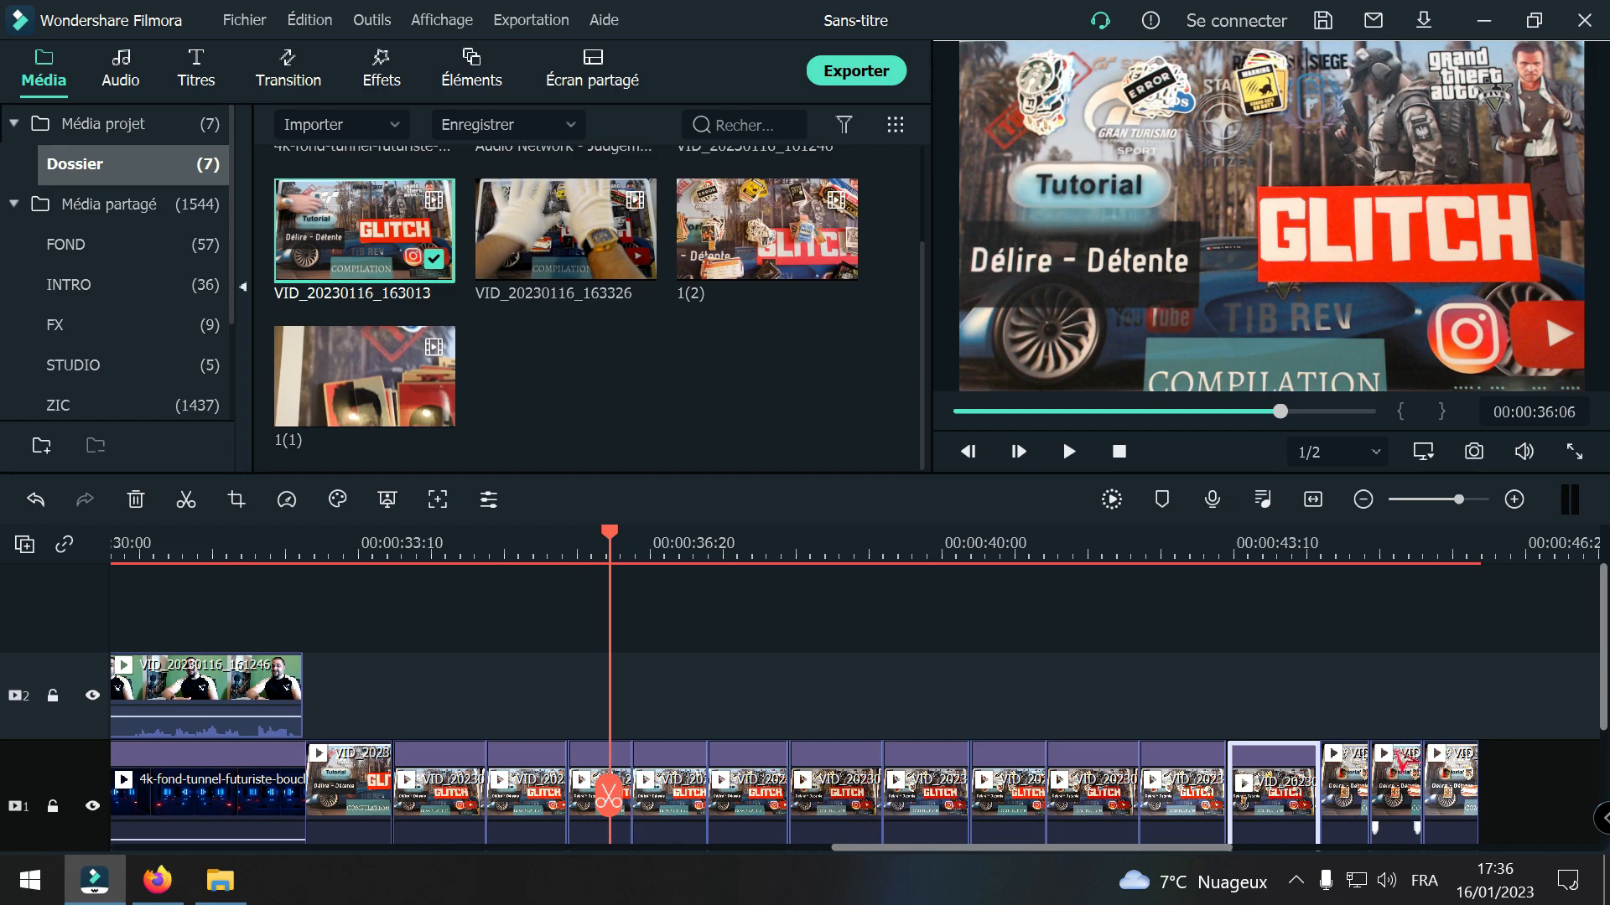
Step: Set the speed of the thirteenth VID_20230116_163013 piece to 0.50x
click(1352, 769)
right_click(1353, 773)
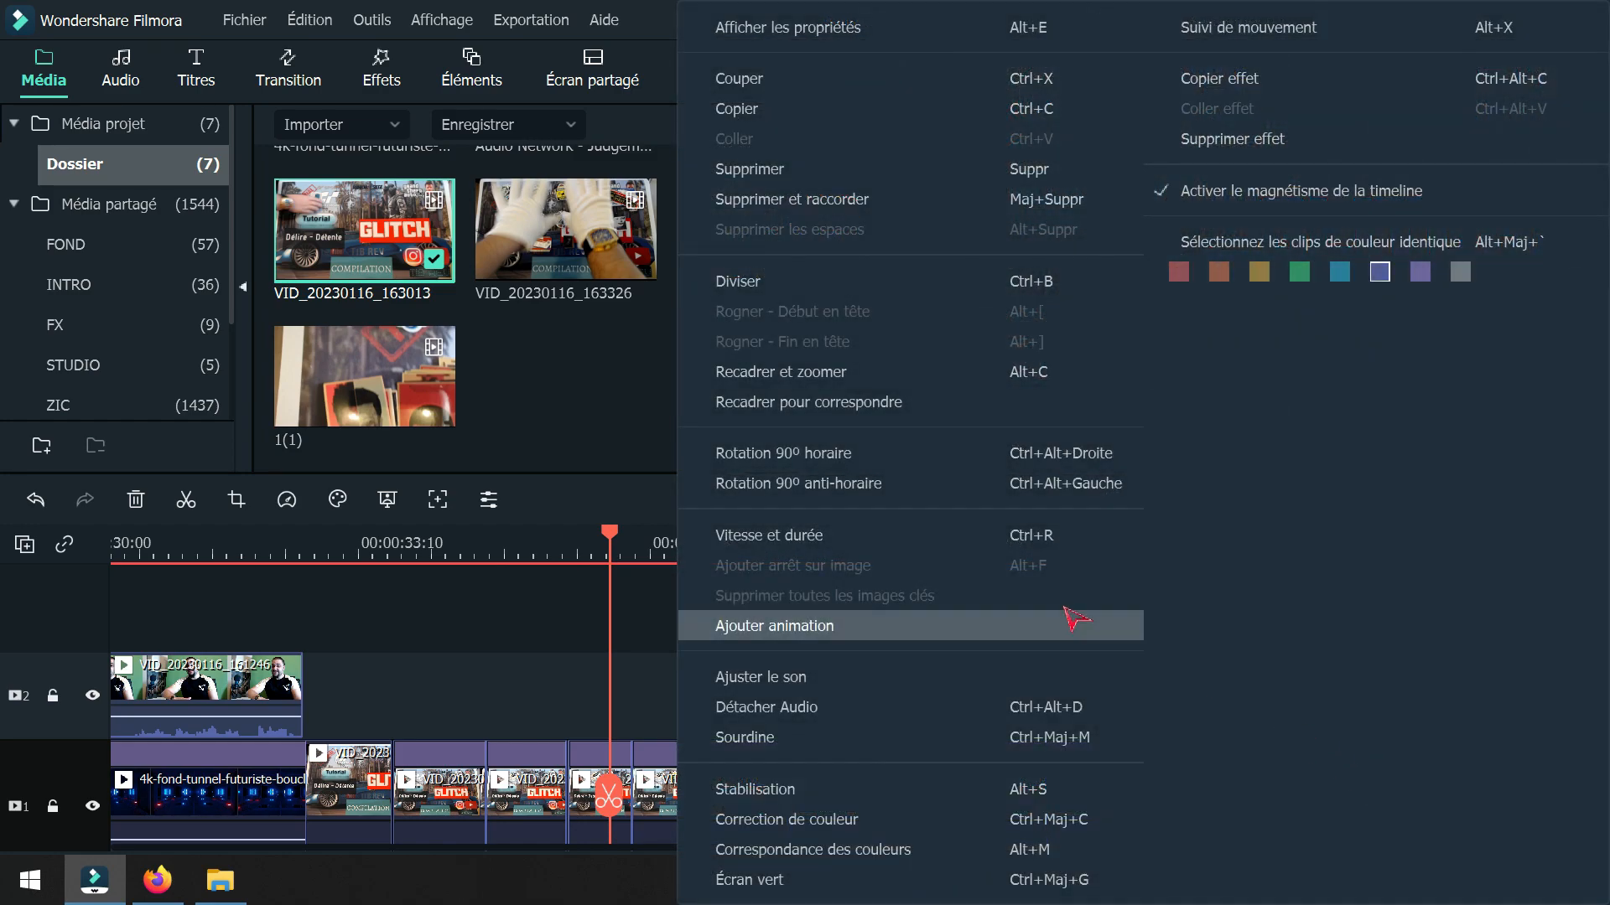
click(892, 534)
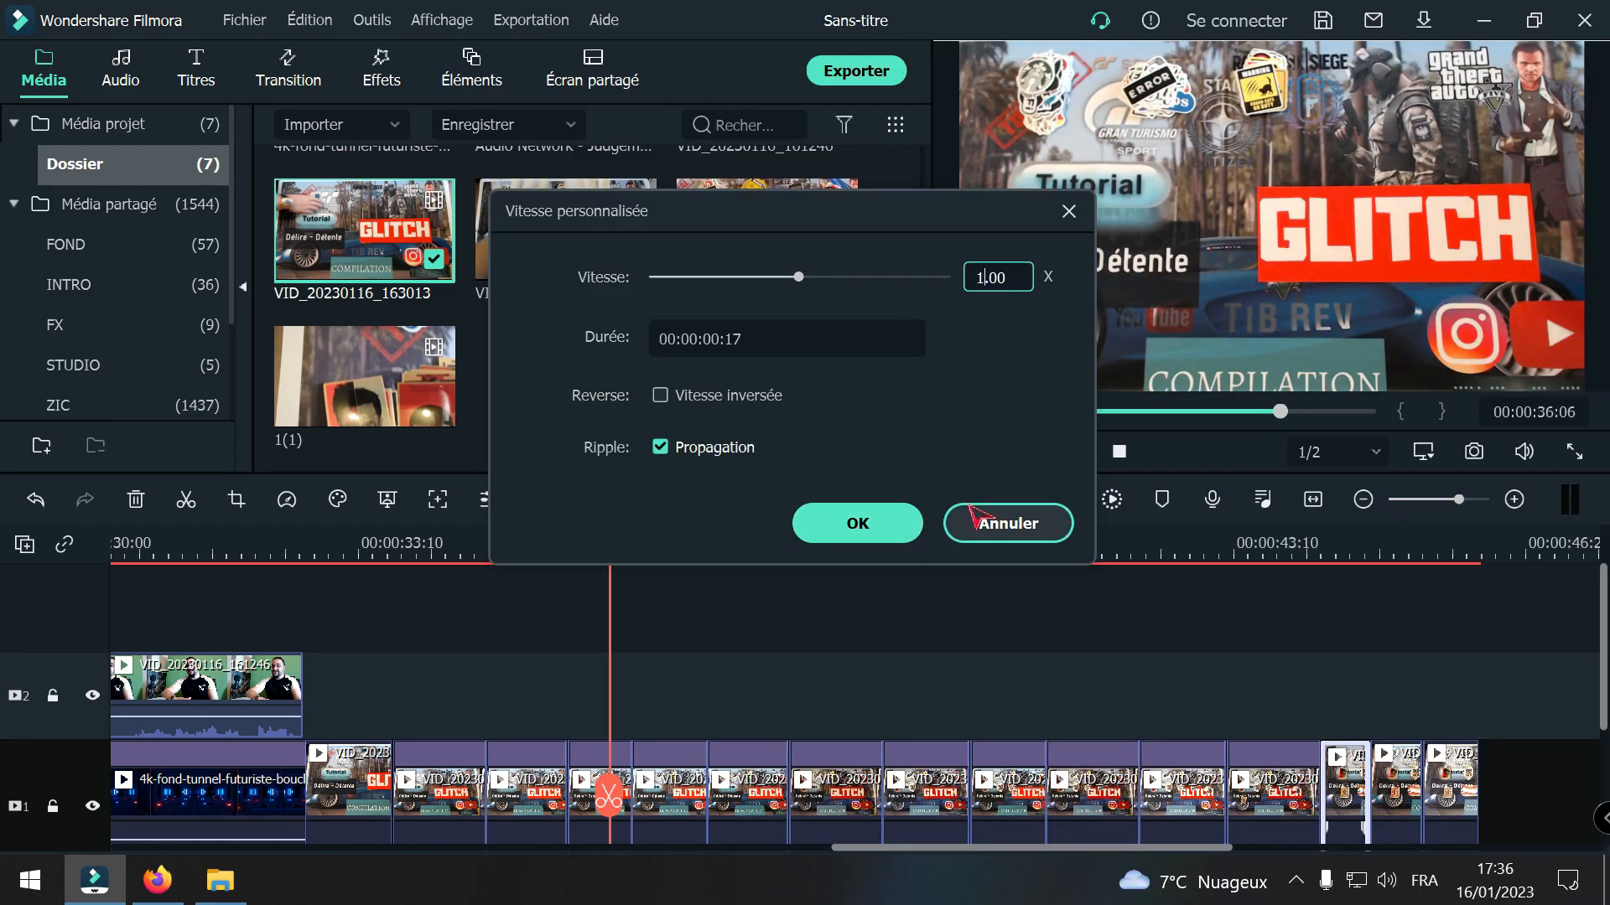
text(5)
click(910, 527)
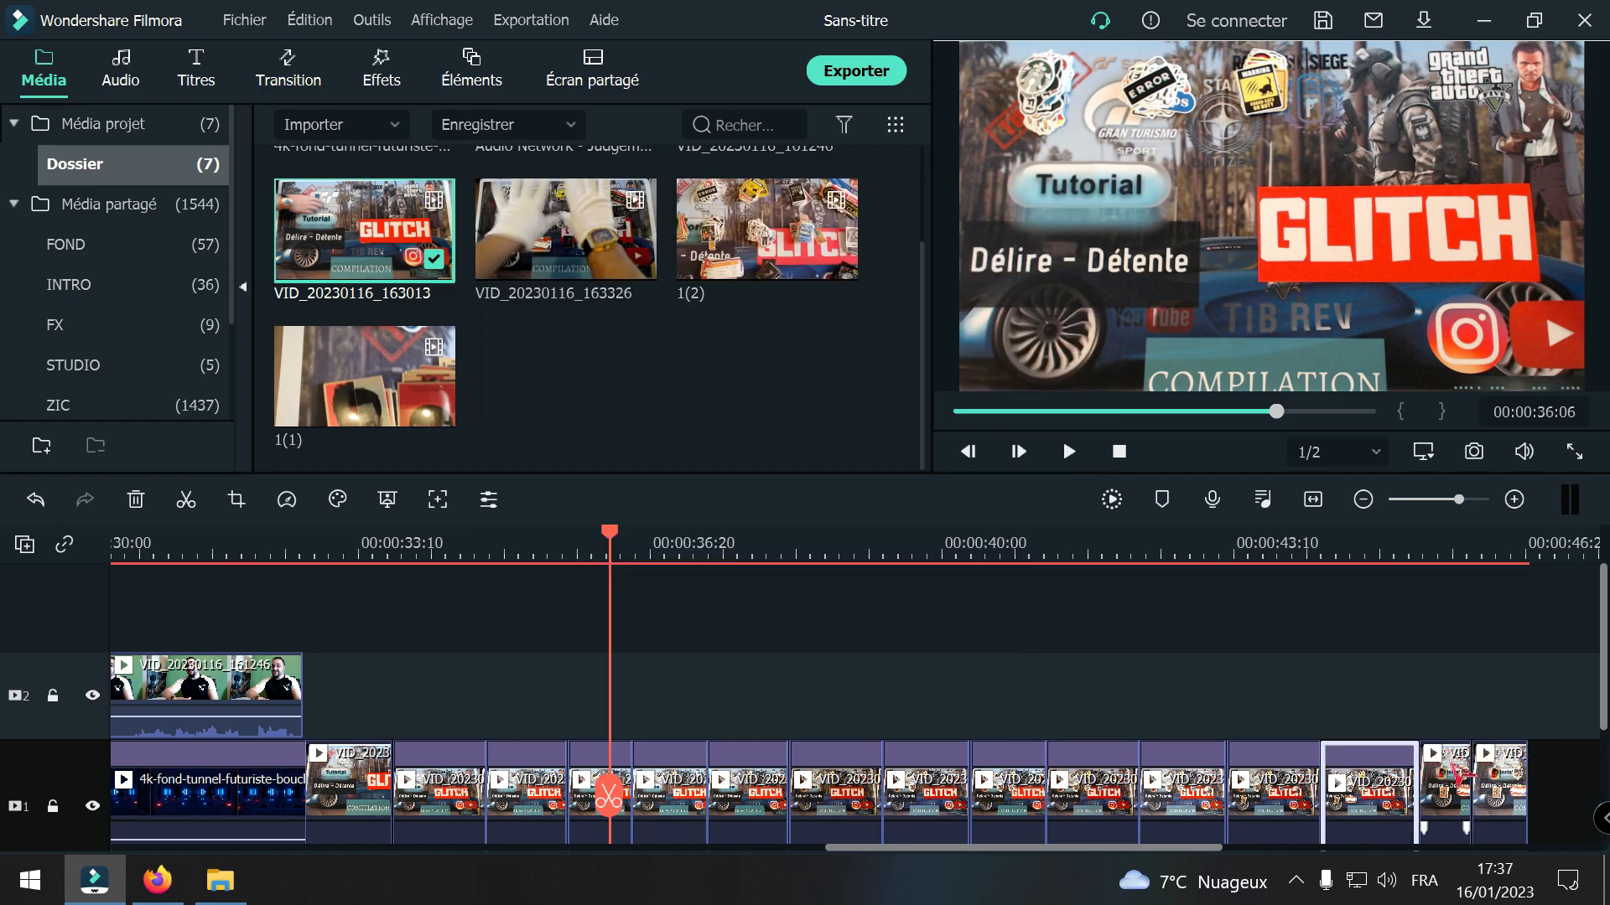
Step: Set the speed of the fourteenth VID_20230116_163013 piece to 0.50x
click(1463, 797)
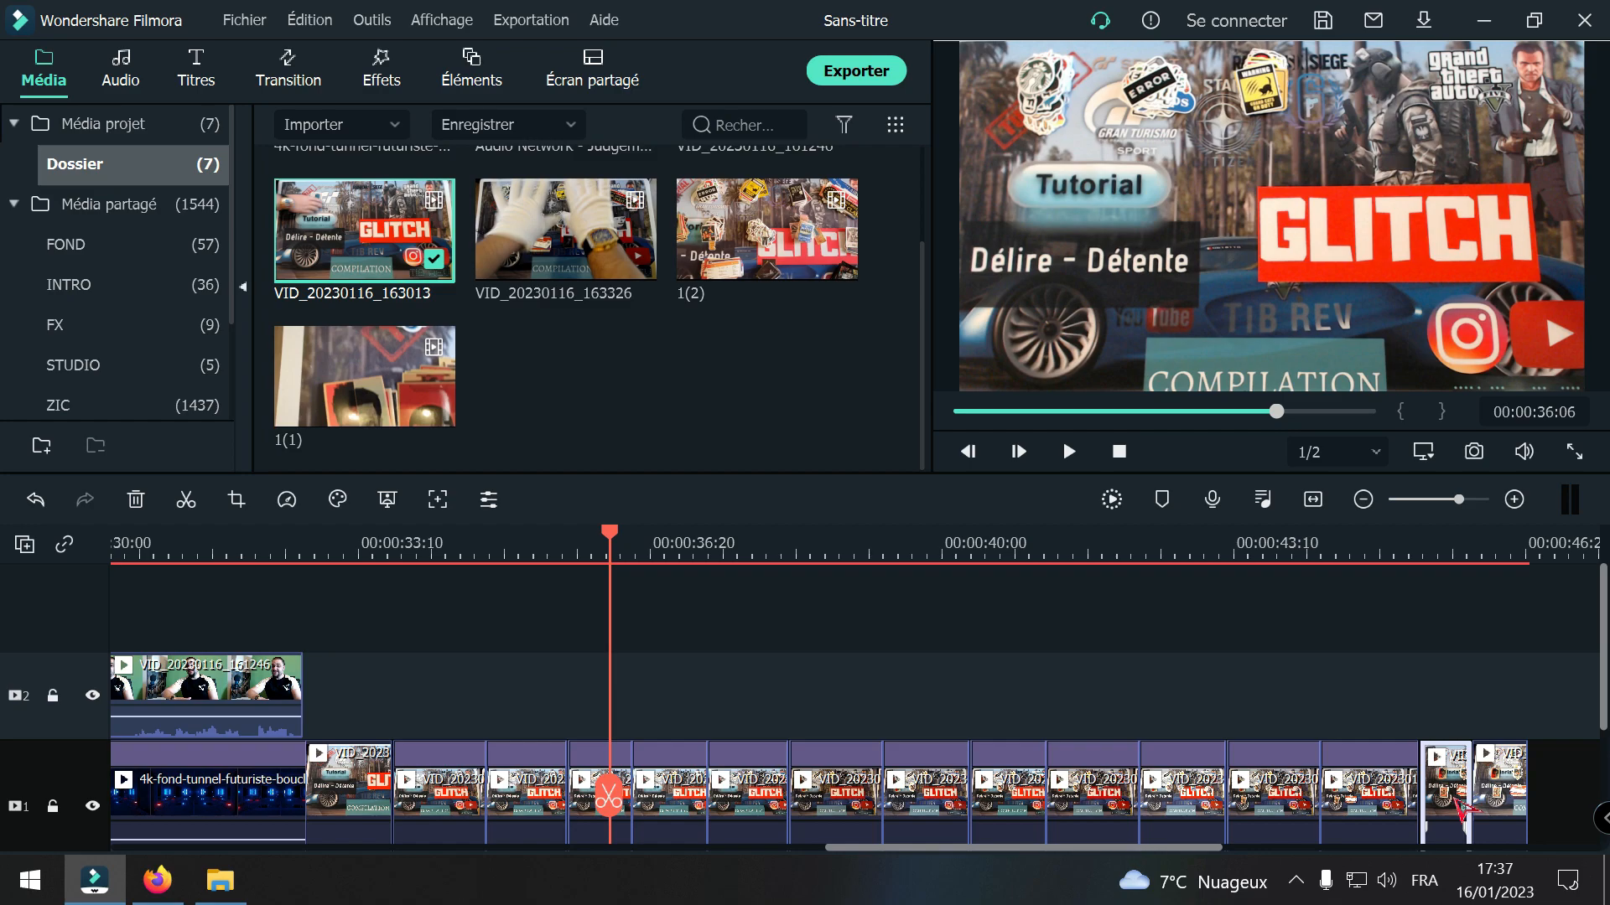
right_click(1458, 809)
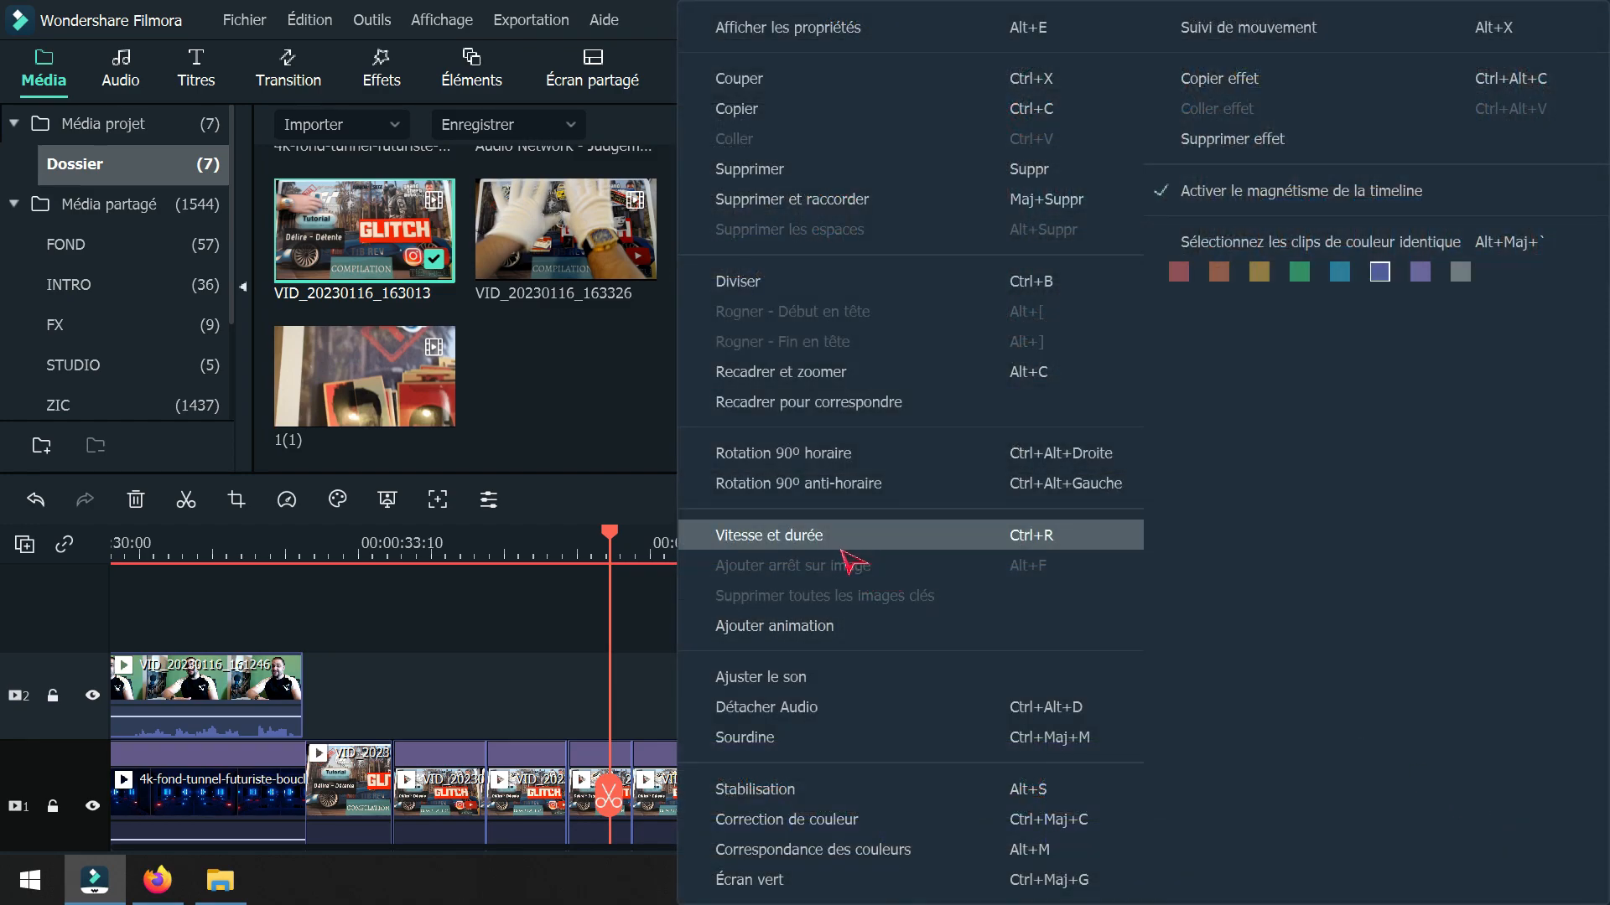
click(810, 533)
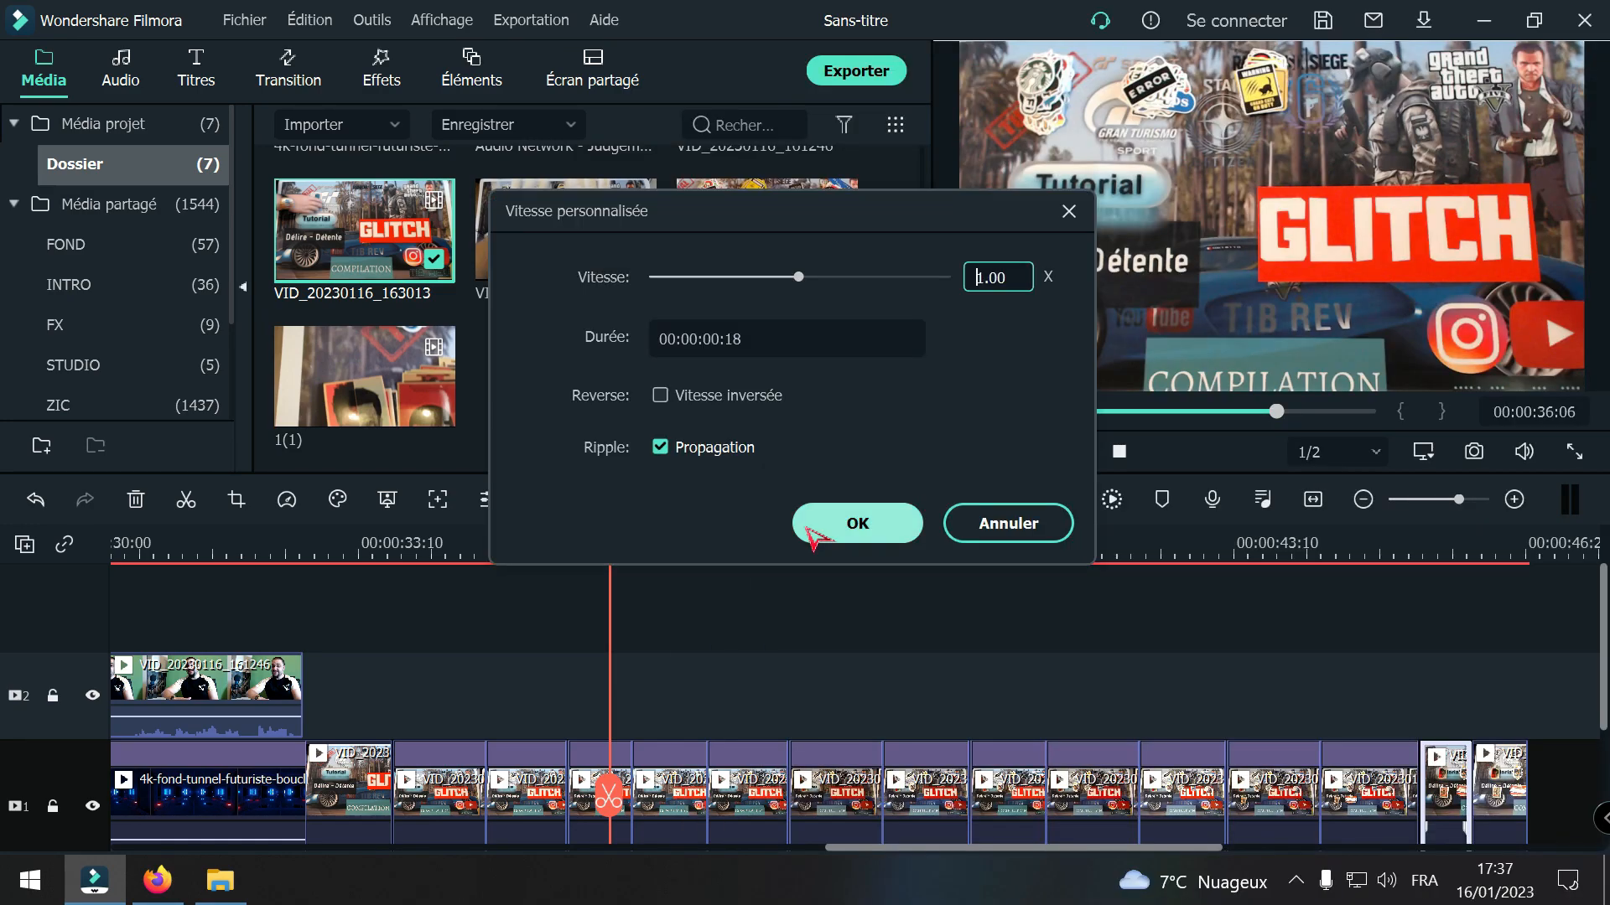
text(5)
click(871, 523)
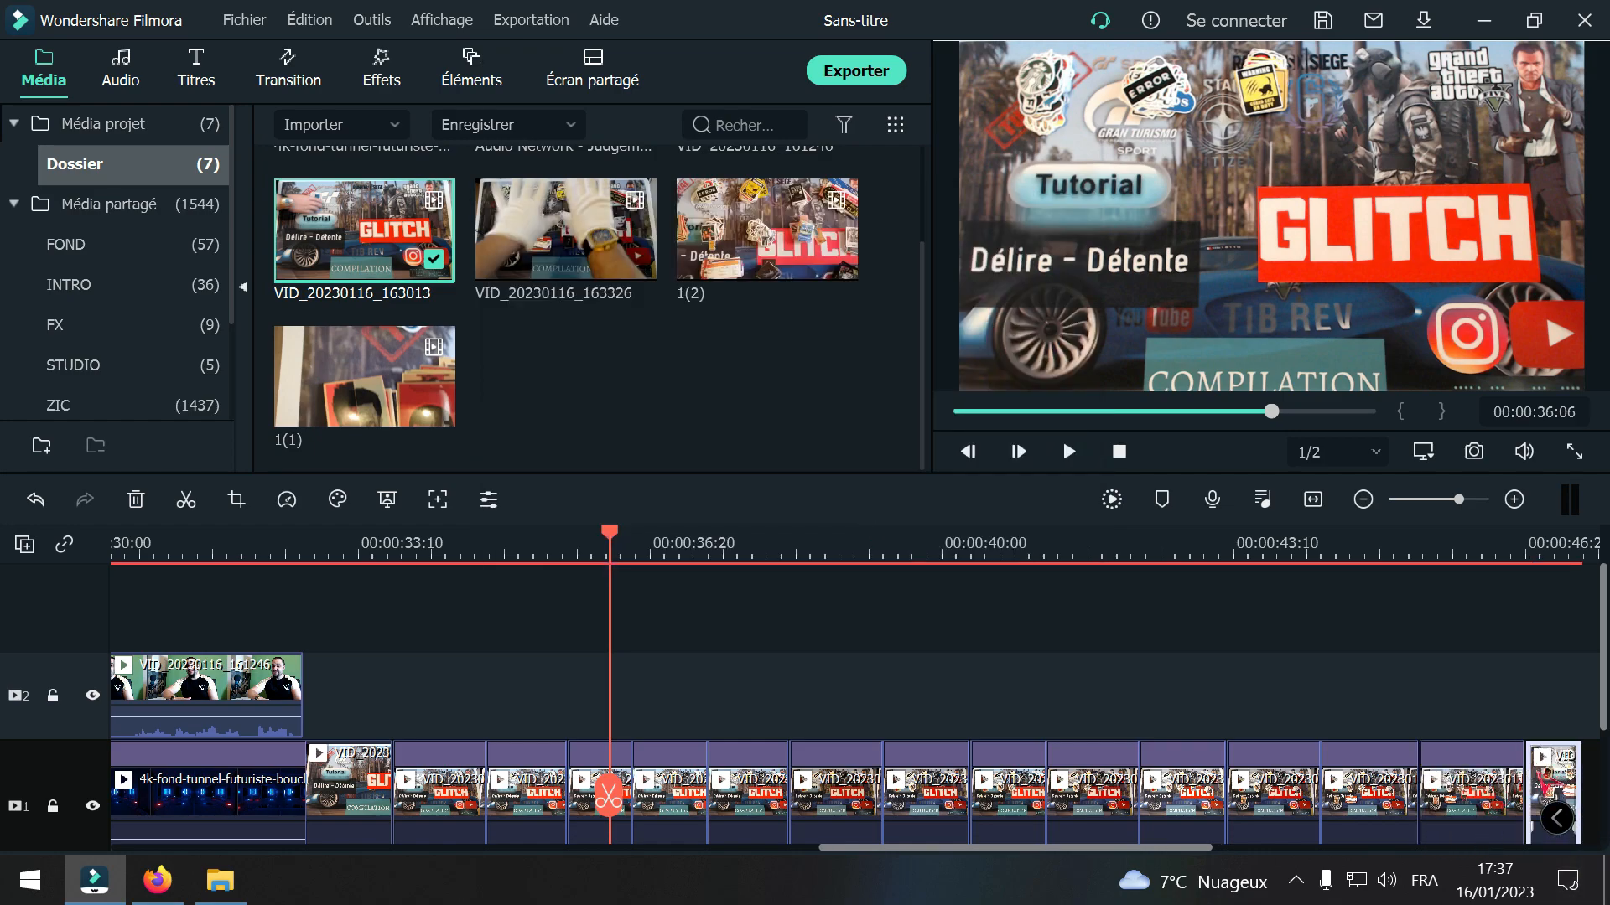
Step: Set the speed of the fifteenth and last VID_20230116_163013 piece to 0.50x
right_click(1547, 780)
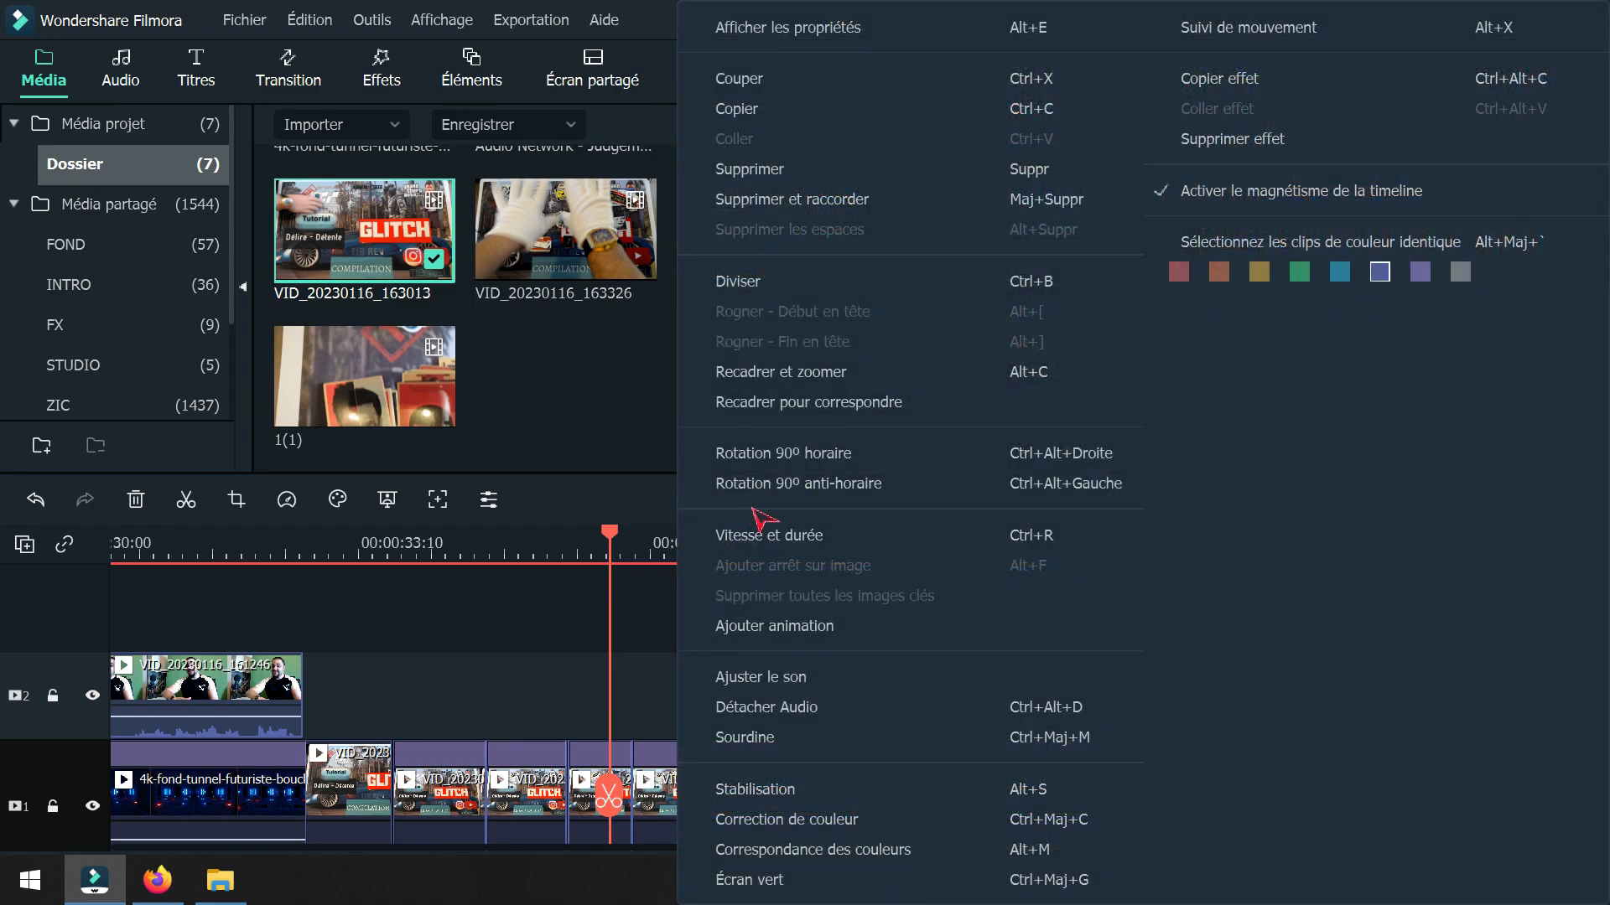
click(758, 537)
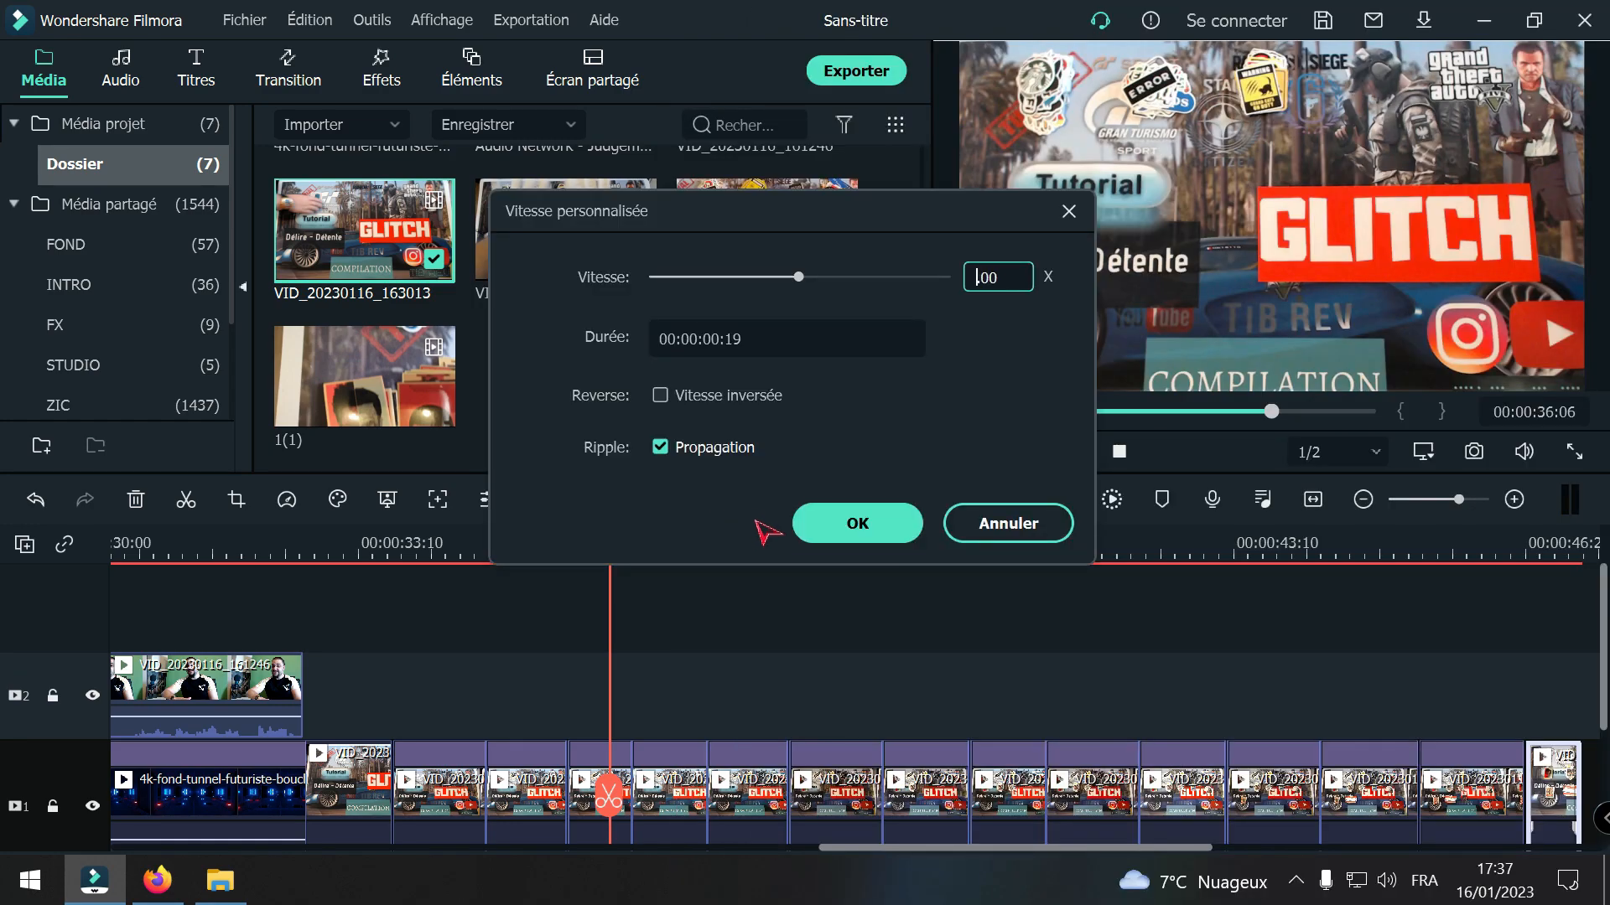
text(1)
click(868, 530)
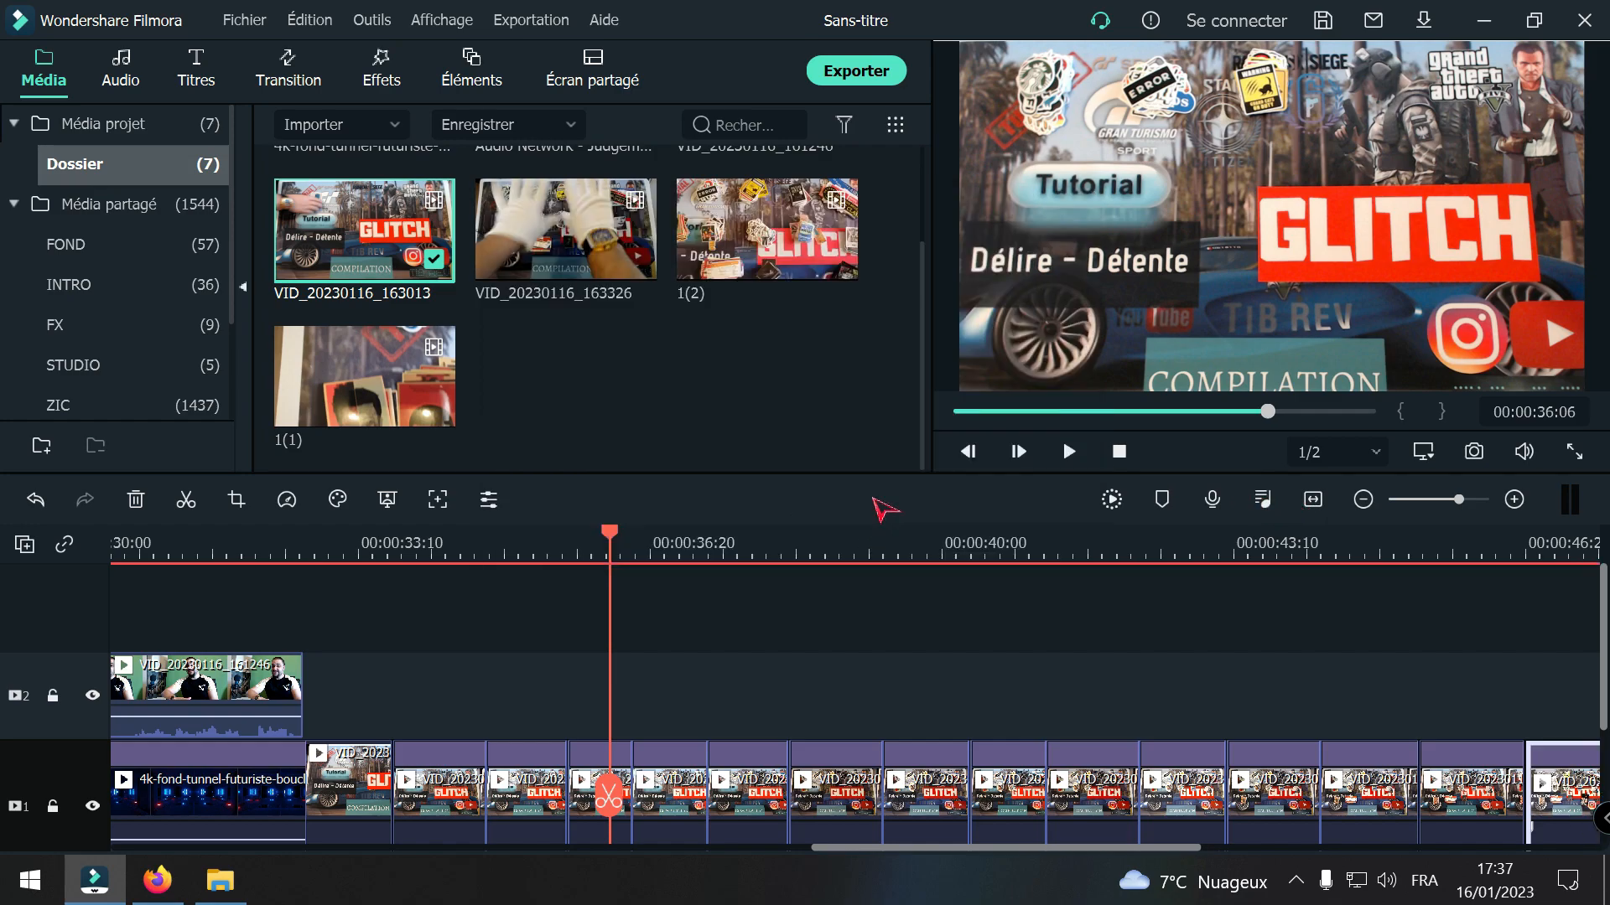
Step: Play back the slowed sticker sequence, then return the playhead to its first piece at 00:00:33:09
key(space)
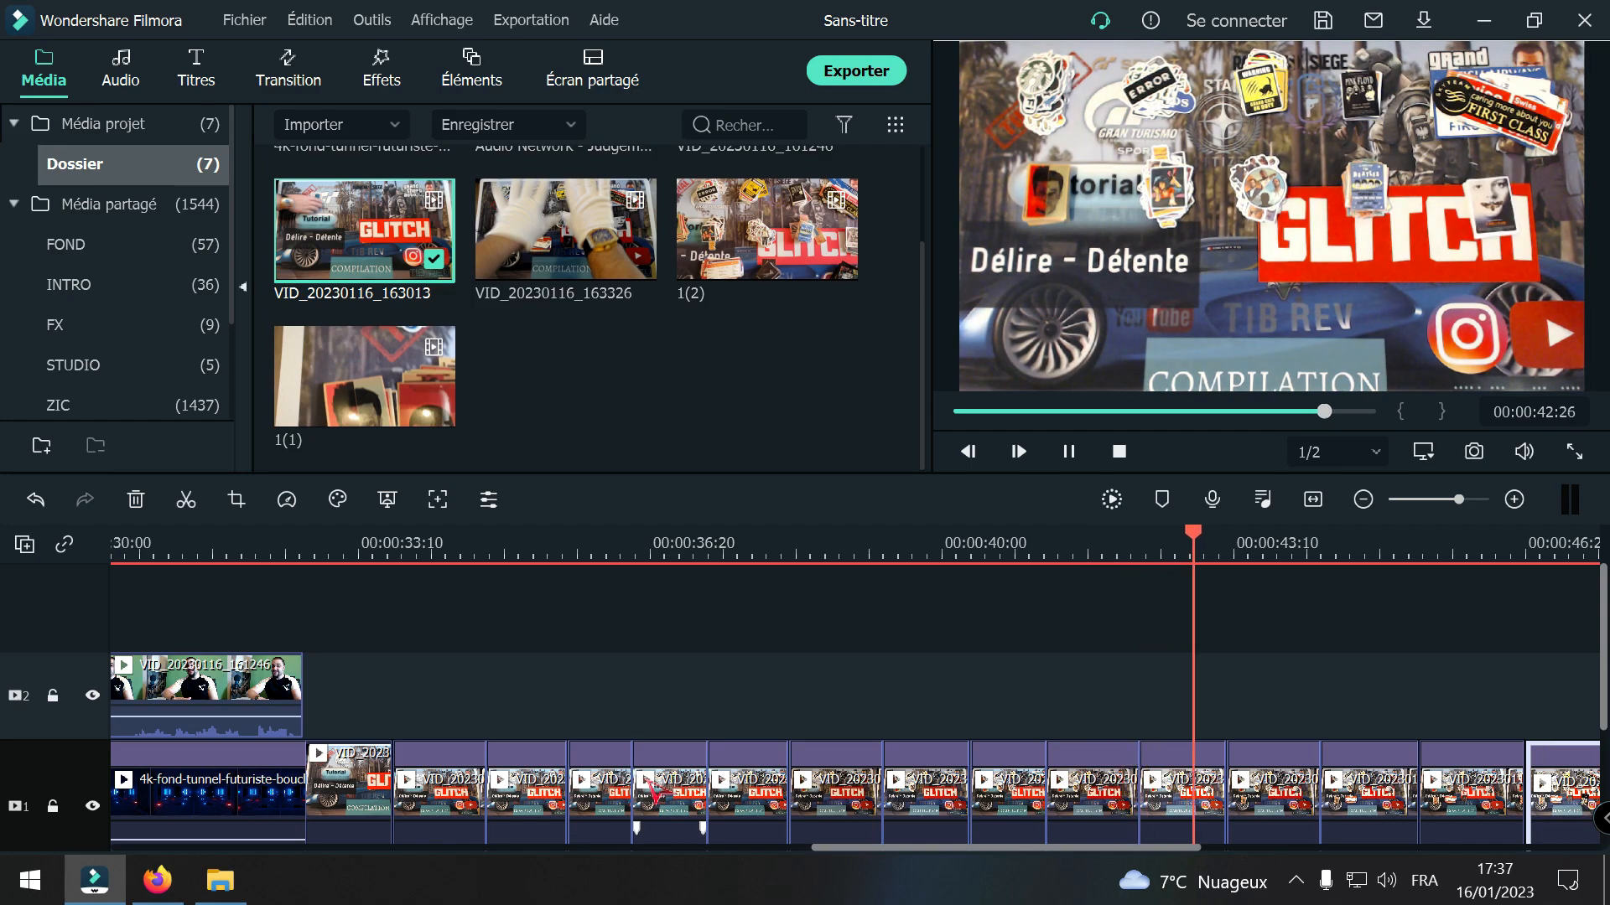
key(space)
click(1363, 500)
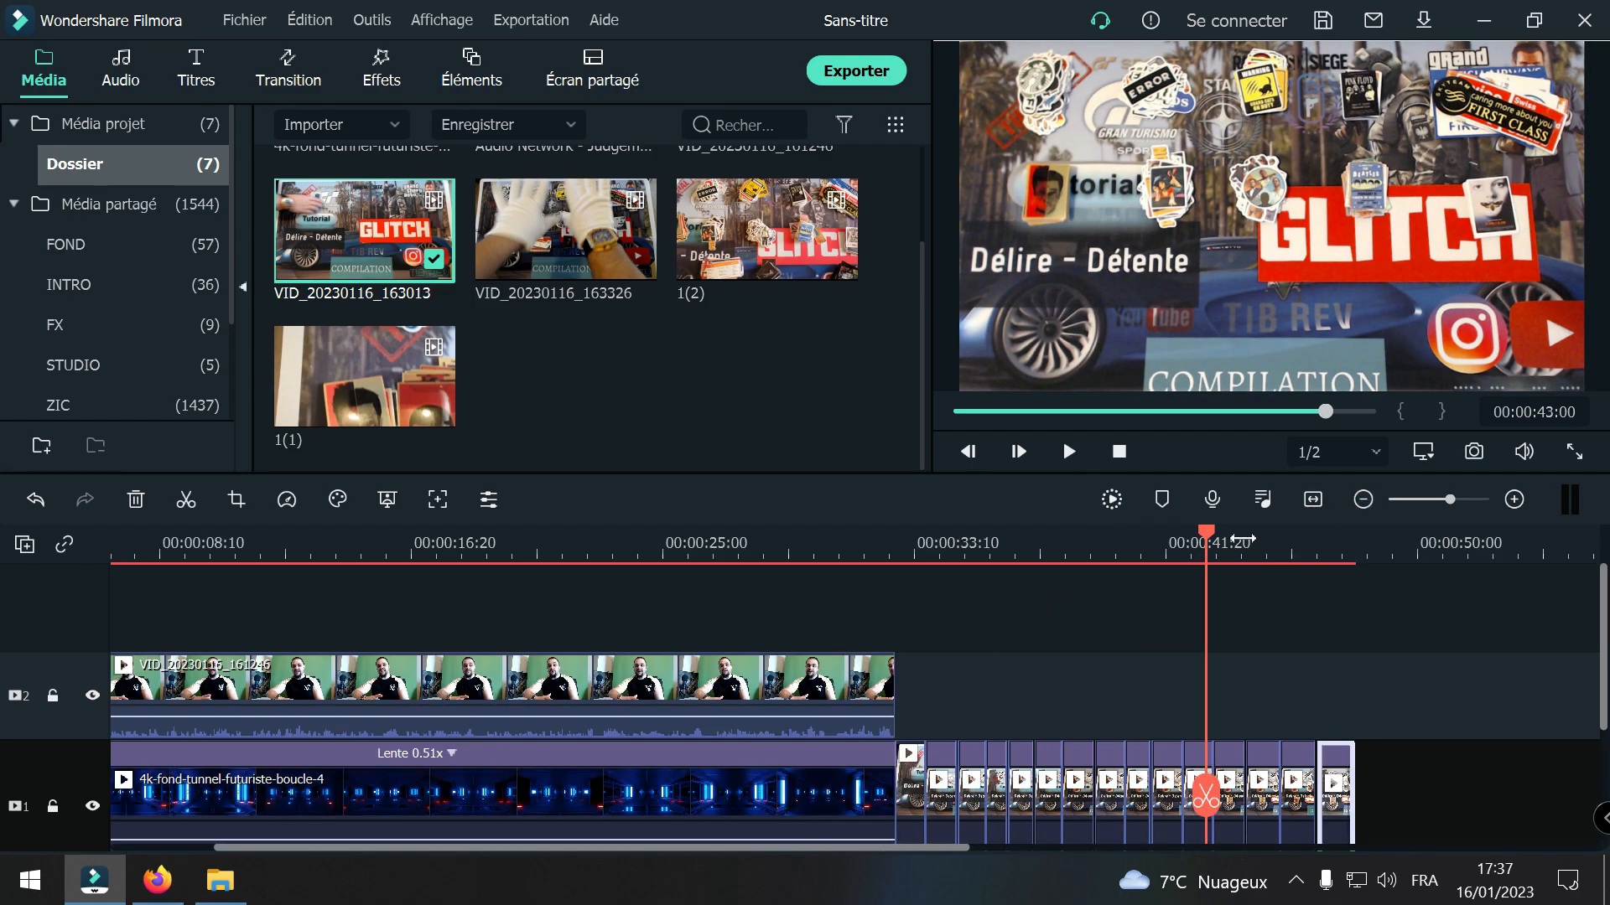
click(1514, 500)
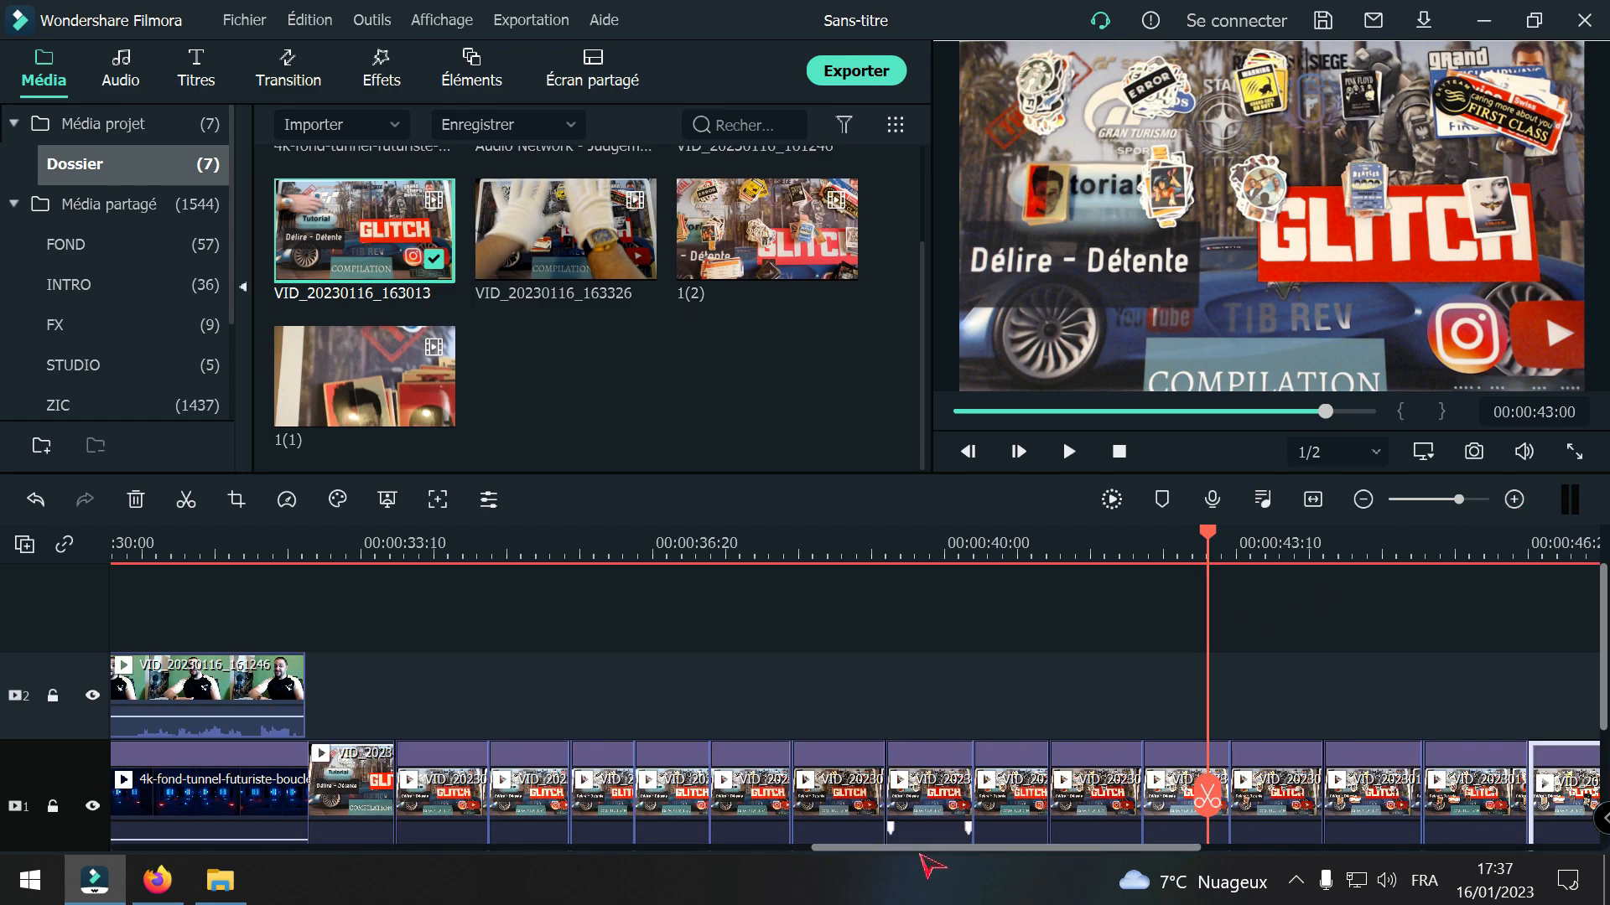
drag(941, 854, 977, 855)
drag(1076, 795, 218, 752)
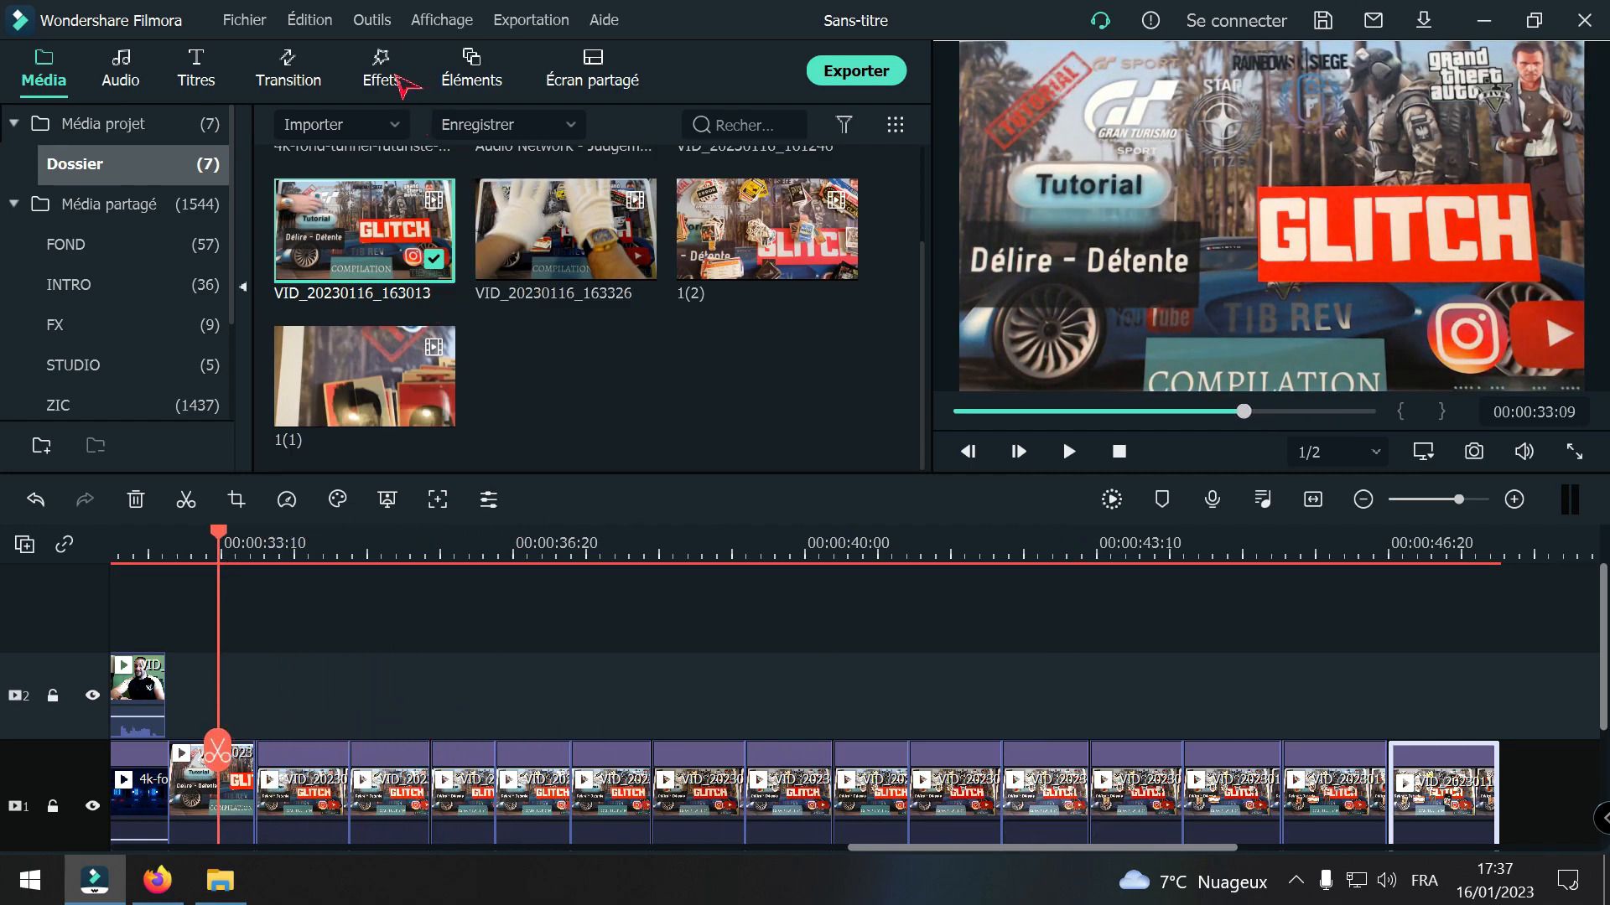
Step: Preview the favourite transition Boîte Disparaissant 2 and the Basique transitions Dissoudre, Disparition progressive, Bar and Flash
click(288, 80)
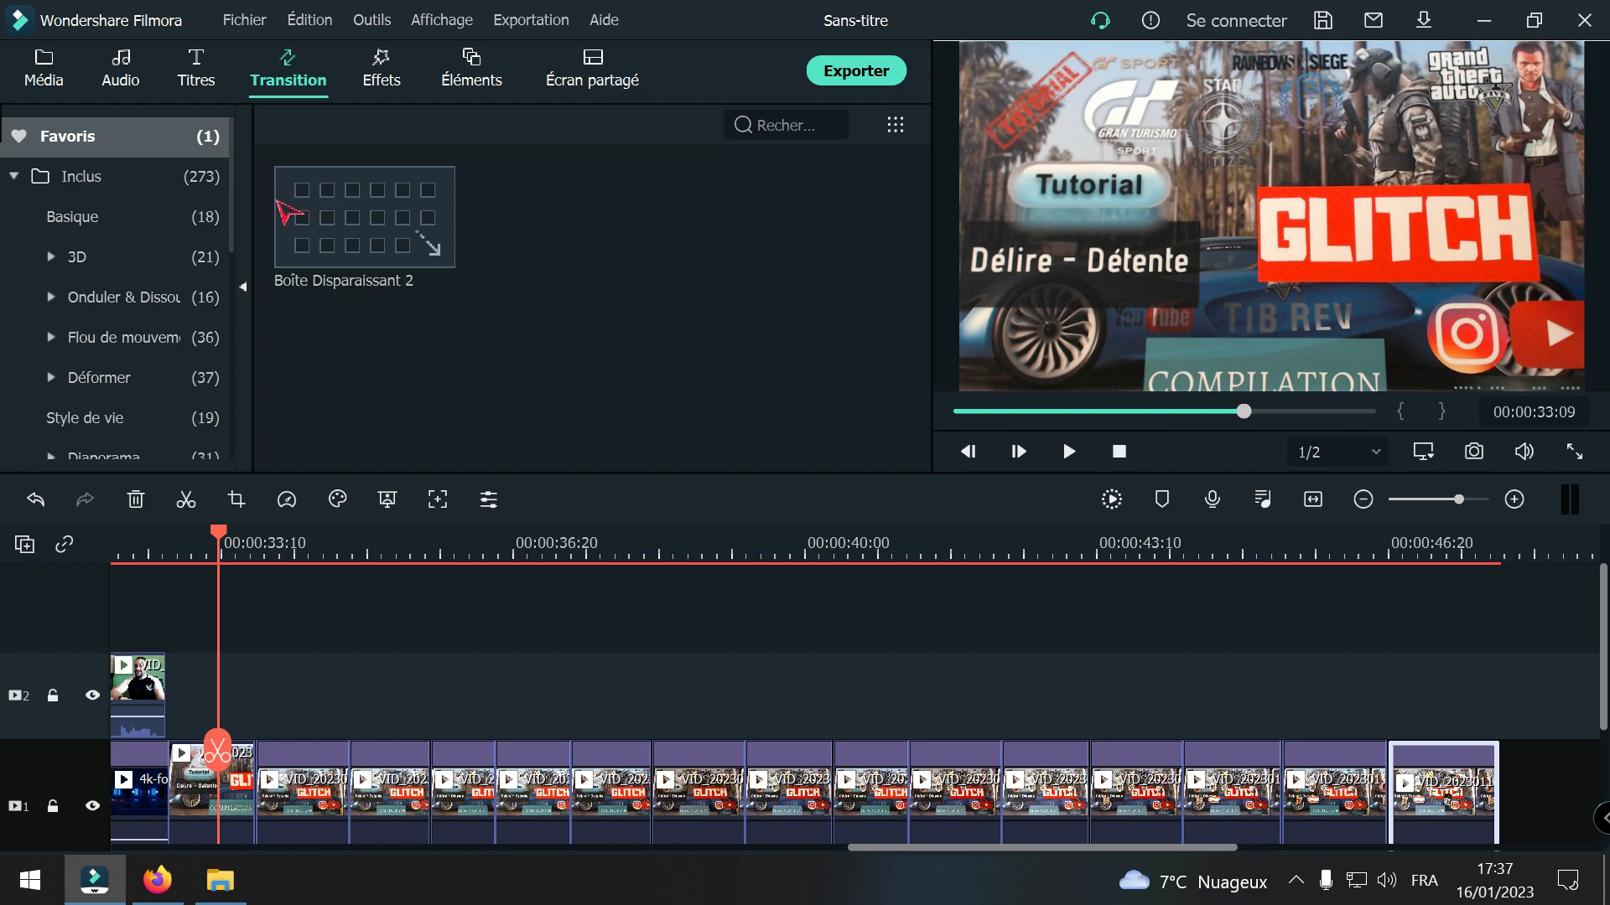
mouse_move(343, 243)
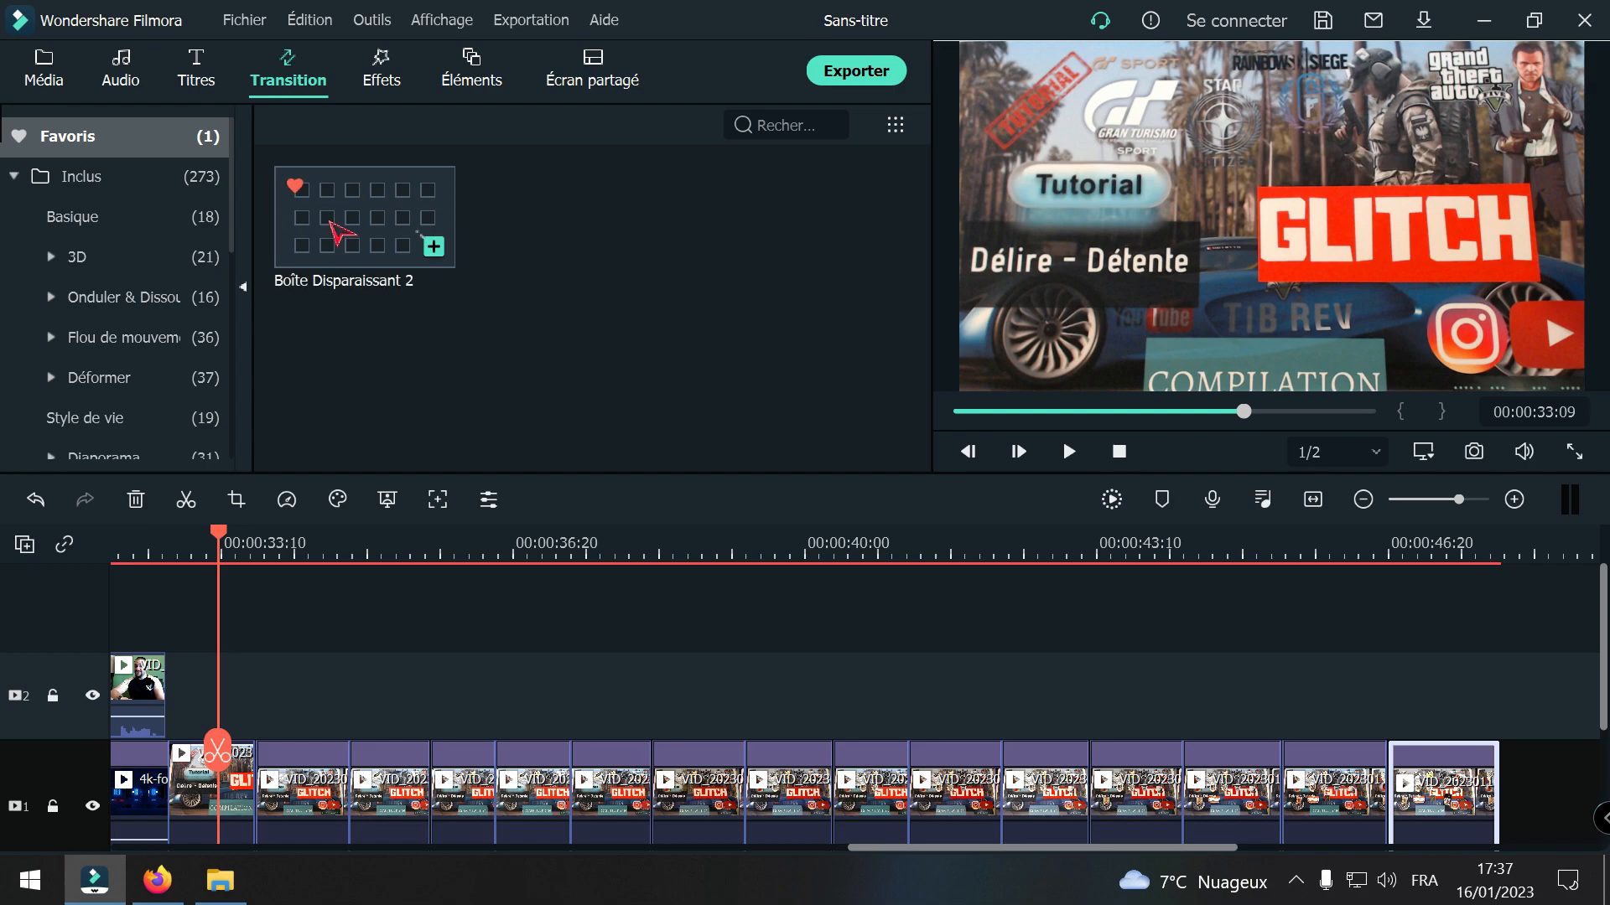
click(334, 223)
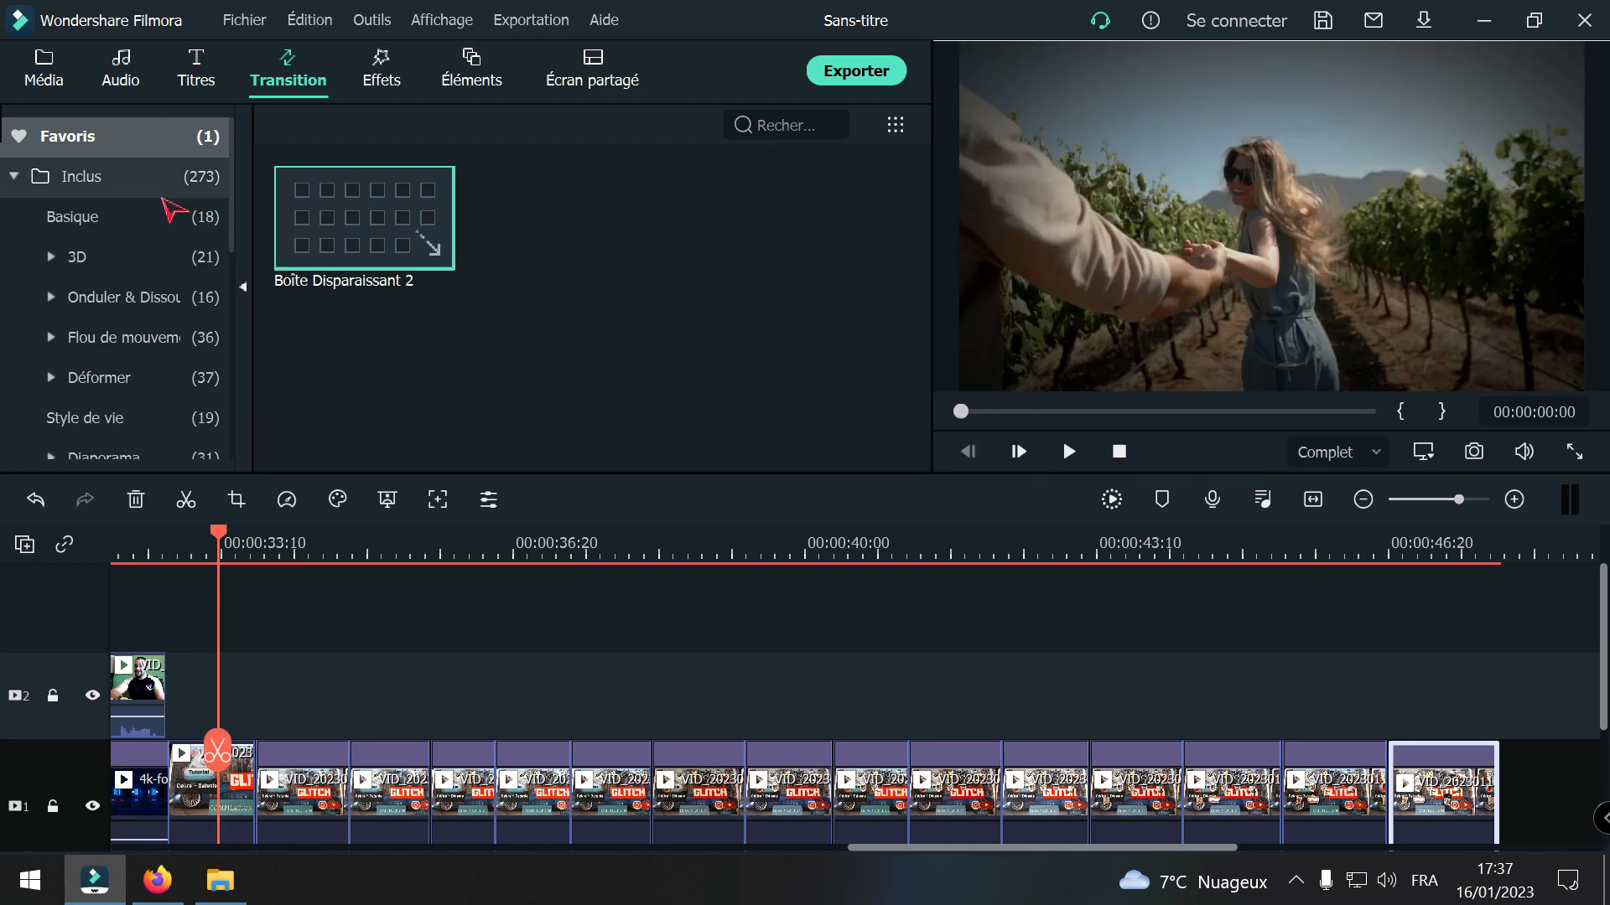
click(173, 220)
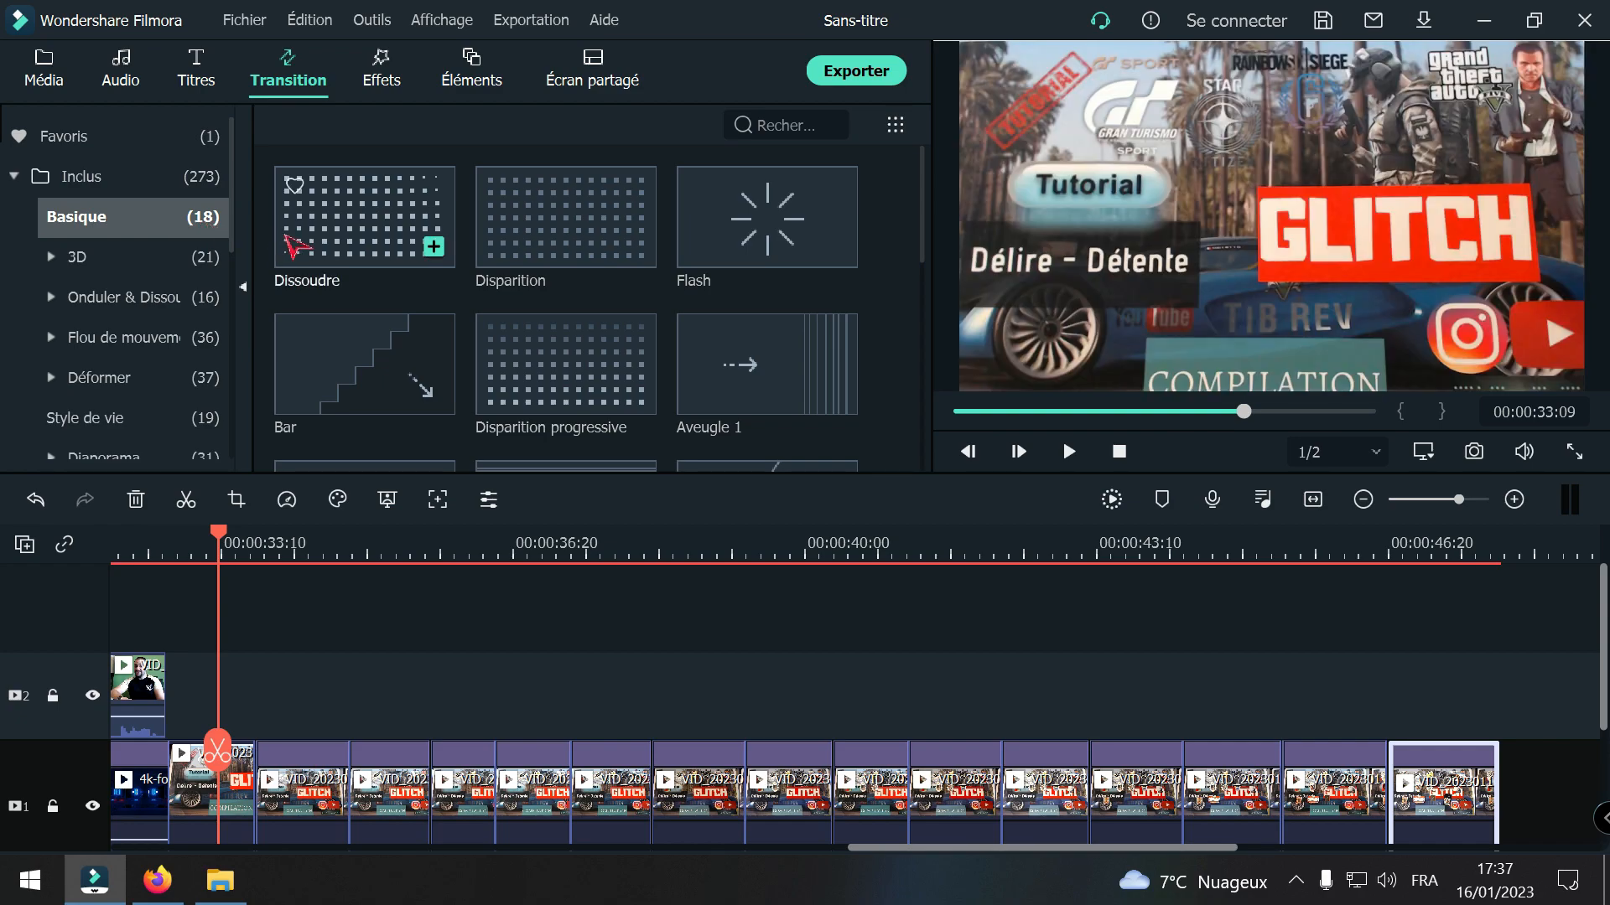
click(401, 238)
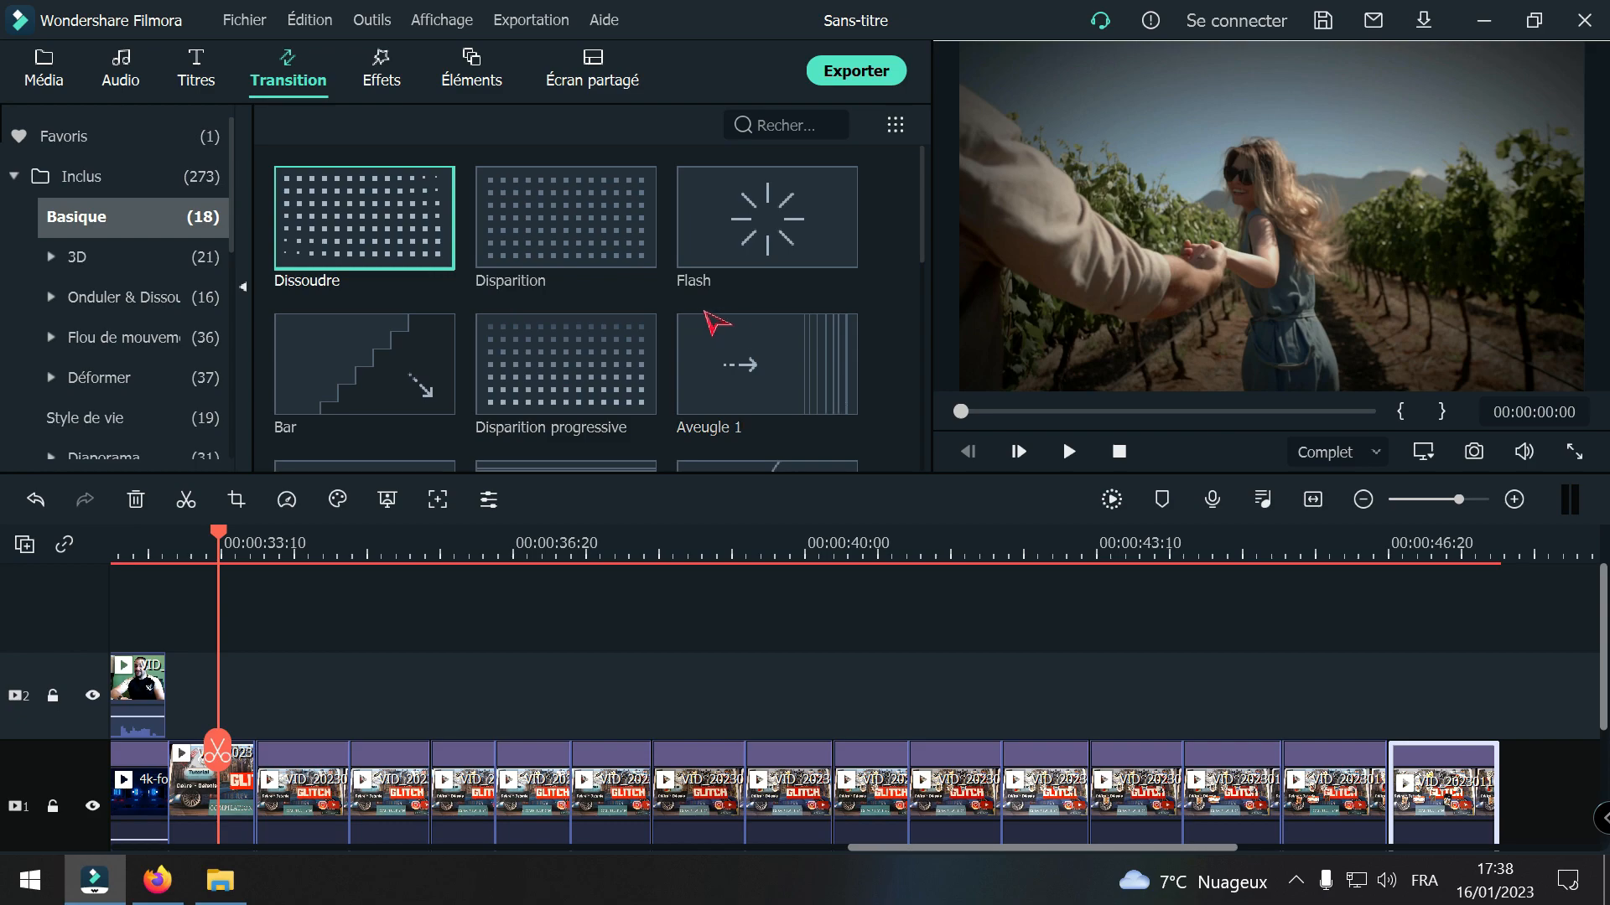
click(605, 372)
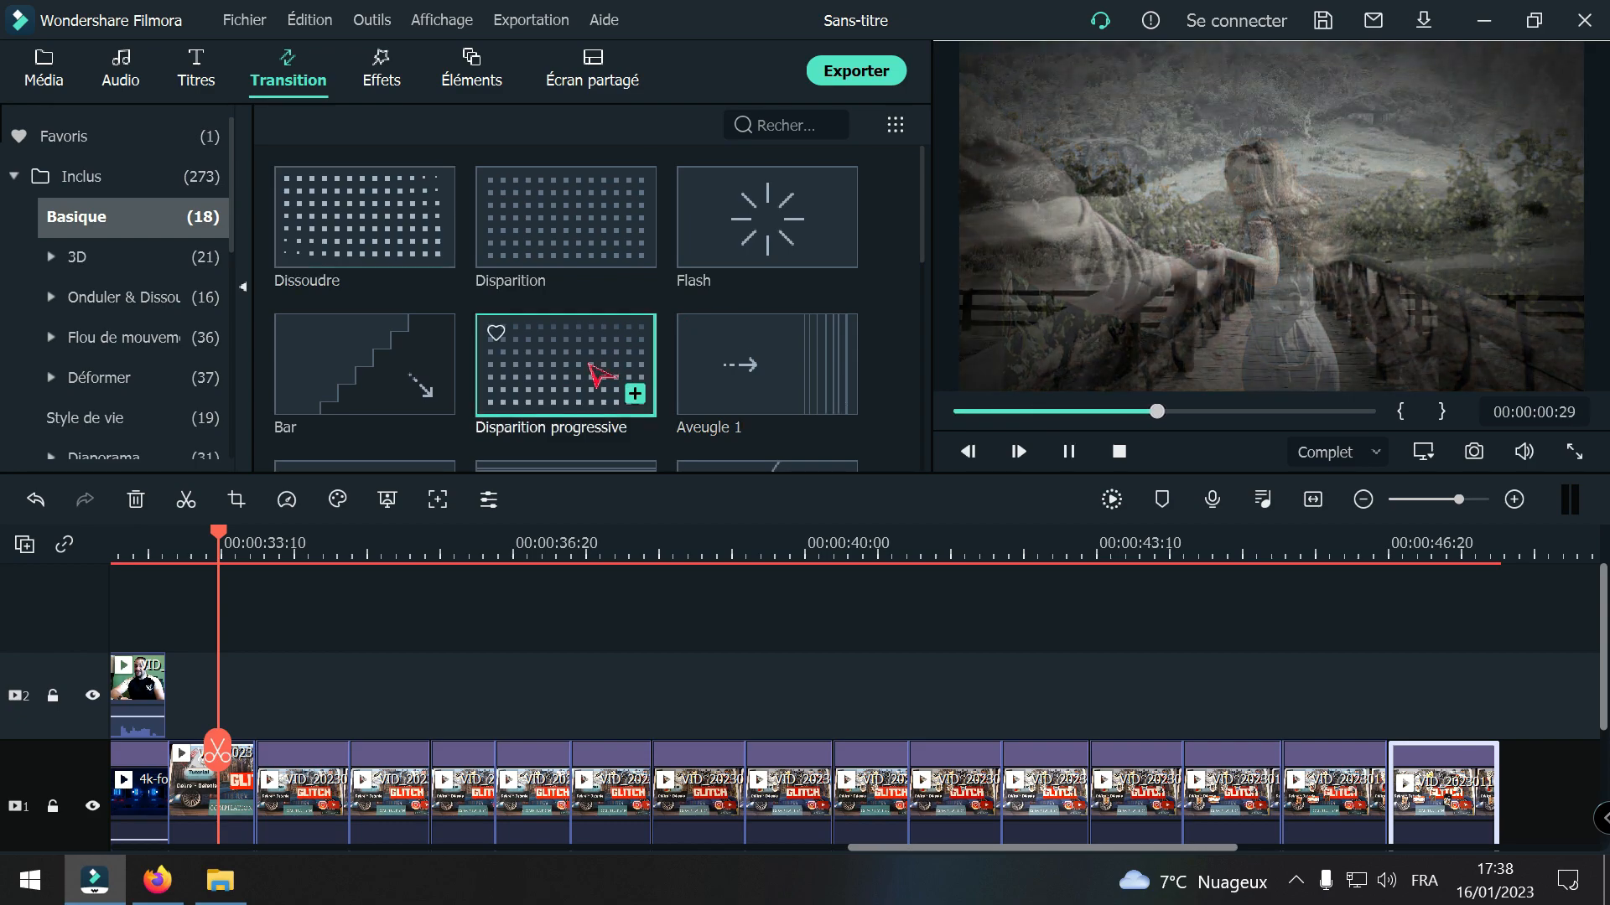
click(351, 334)
click(763, 225)
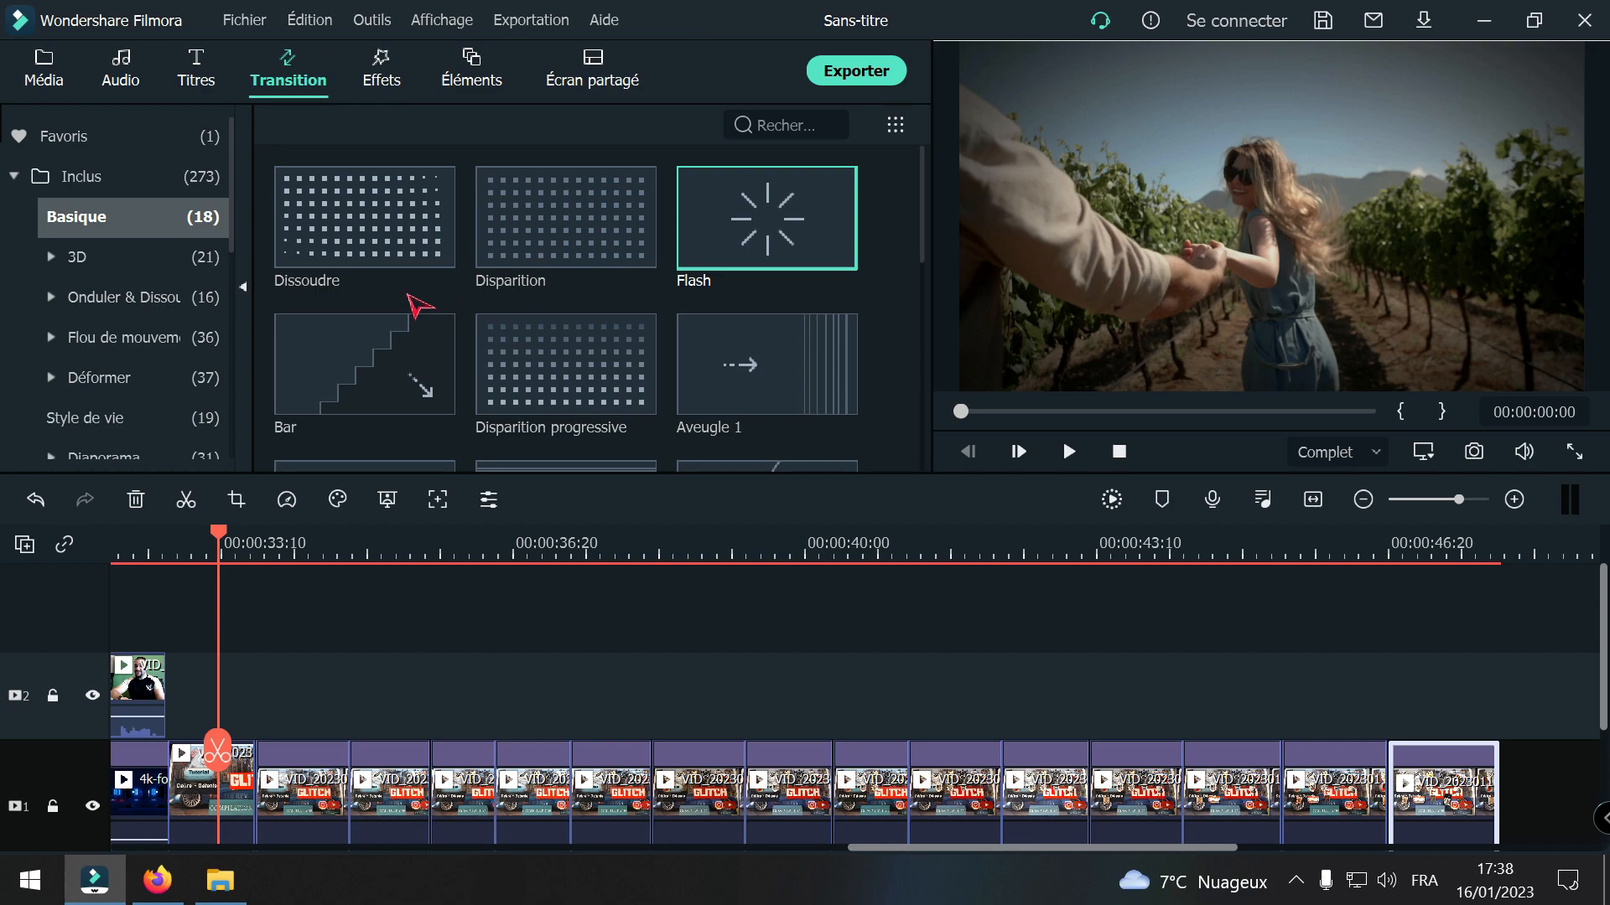
Step: Apply the Dissoudre transition to all fifteen VID_20230116_163013 sticker pieces at once
mouse_move(344, 205)
mouse_down()
mouse_move(323, 741)
mouse_move(356, 761)
mouse_move(339, 756)
mouse_move(348, 696)
mouse_move(429, 826)
mouse_move(324, 787)
mouse_move(242, 787)
mouse_move(268, 742)
mouse_move(335, 729)
mouse_move(597, 758)
mouse_move(659, 711)
mouse_move(1172, 784)
mouse_move(1341, 763)
mouse_move(277, 783)
mouse_move(350, 380)
mouse_move(348, 200)
mouse_up()
right_click(348, 200)
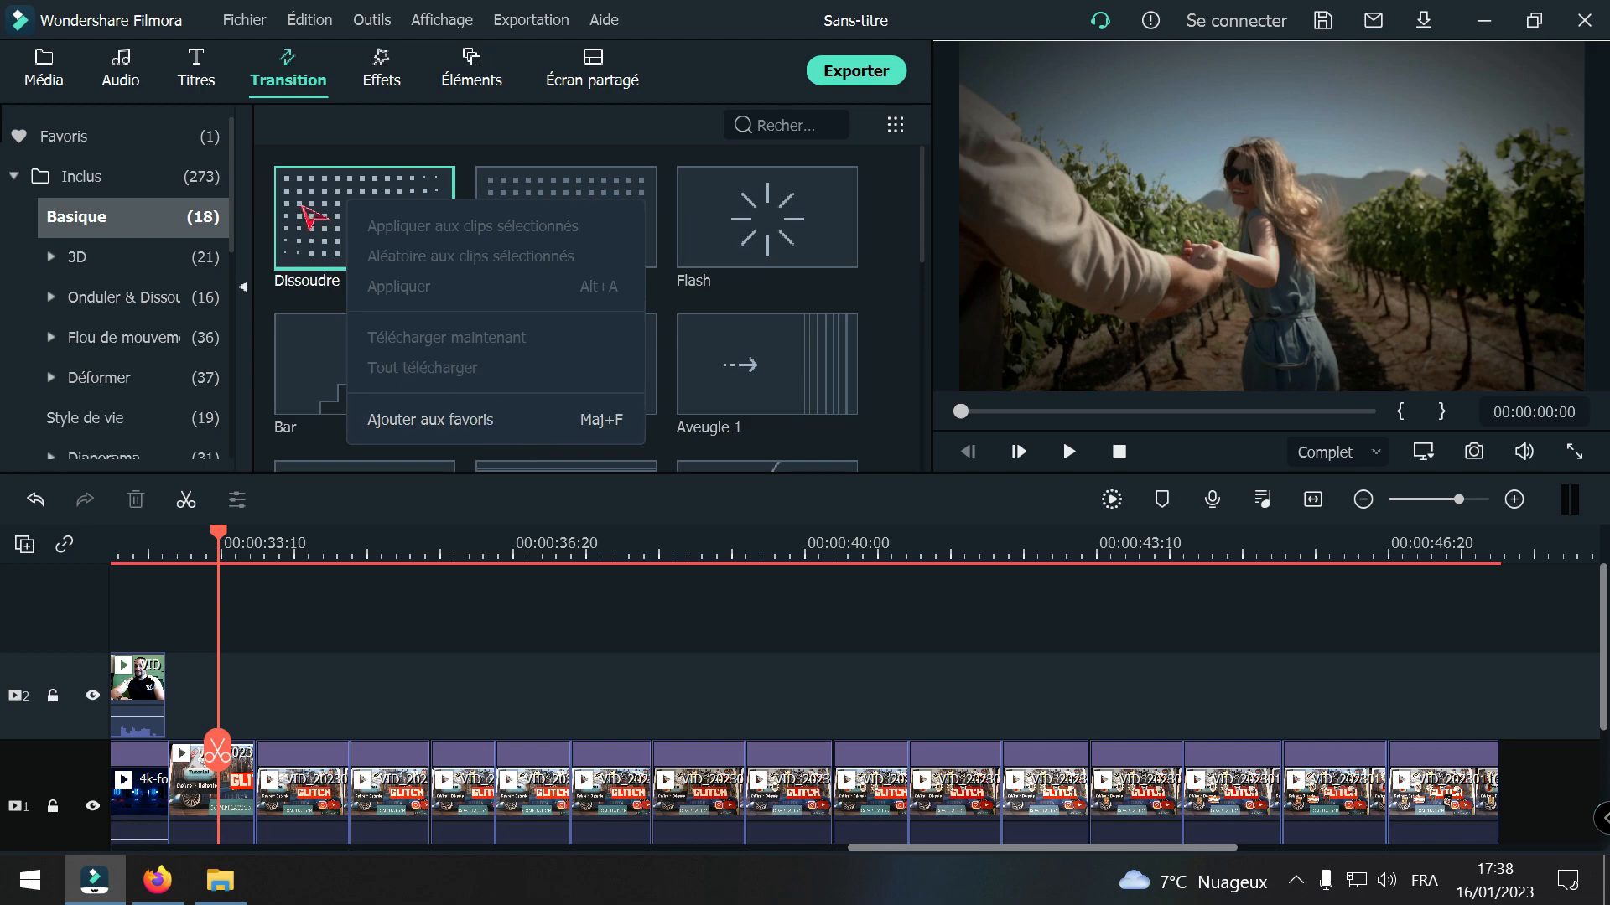
click(411, 707)
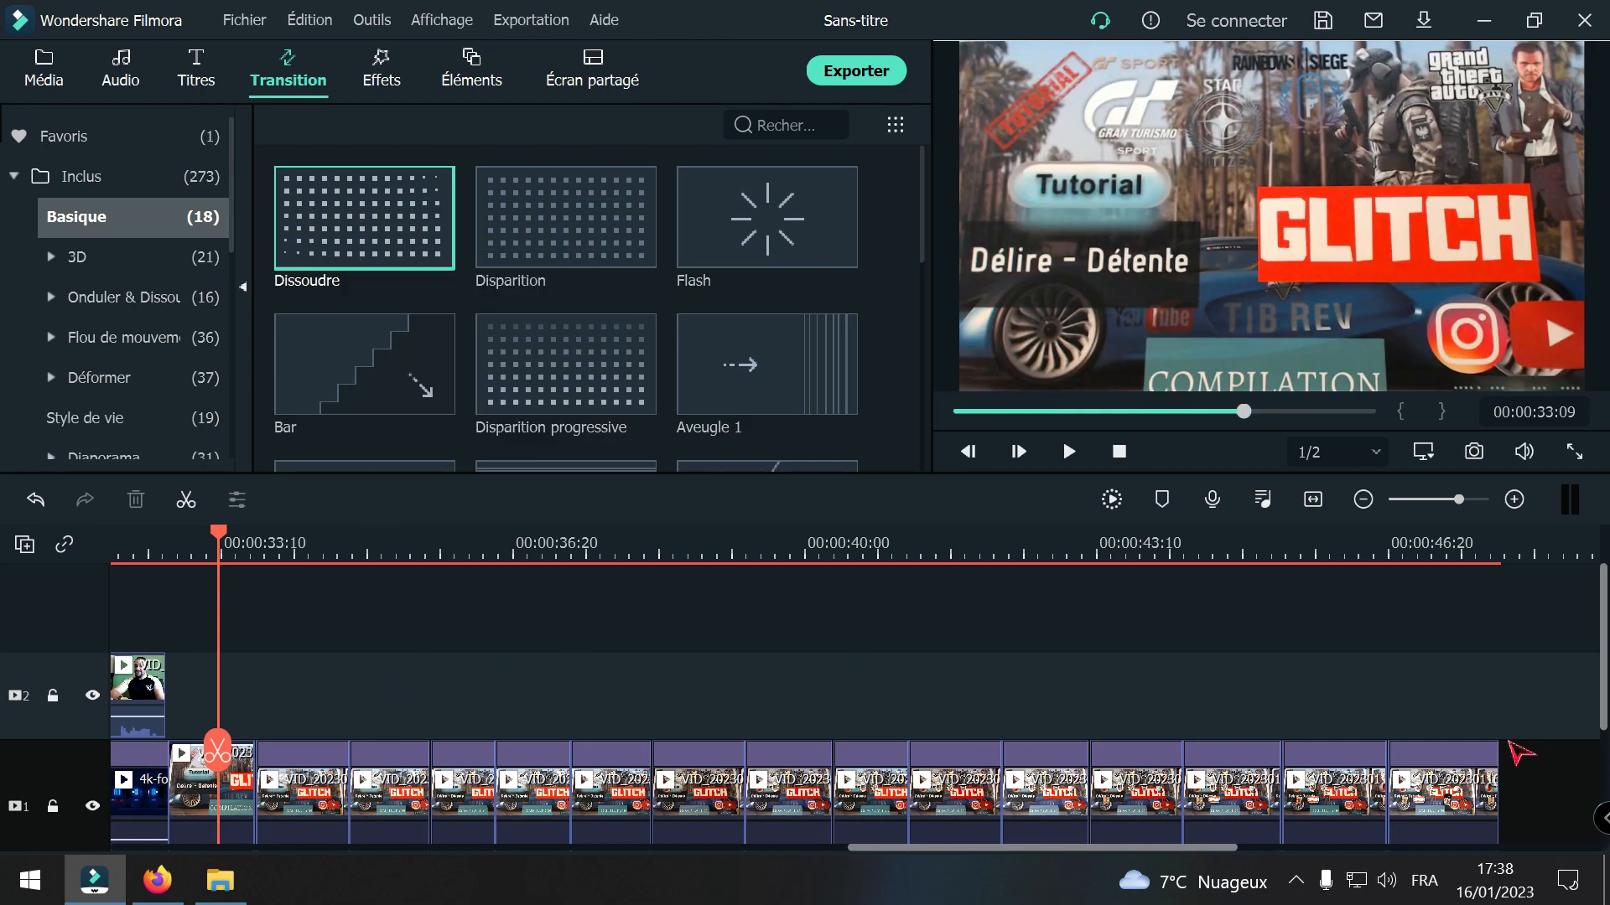
drag(1525, 780, 273, 764)
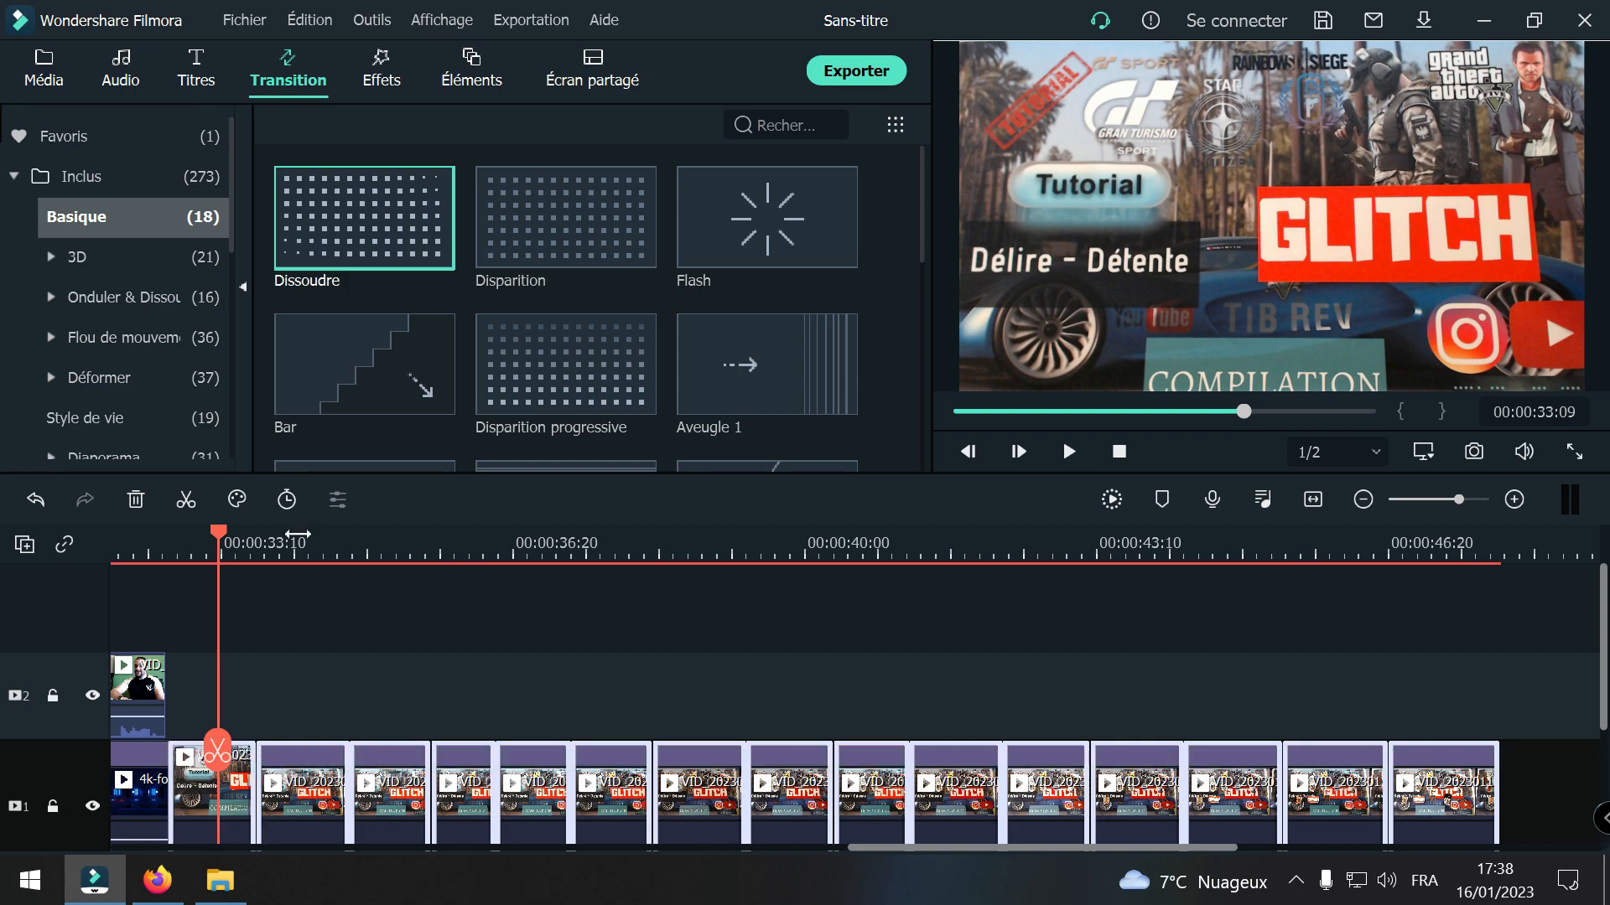
right_click(382, 238)
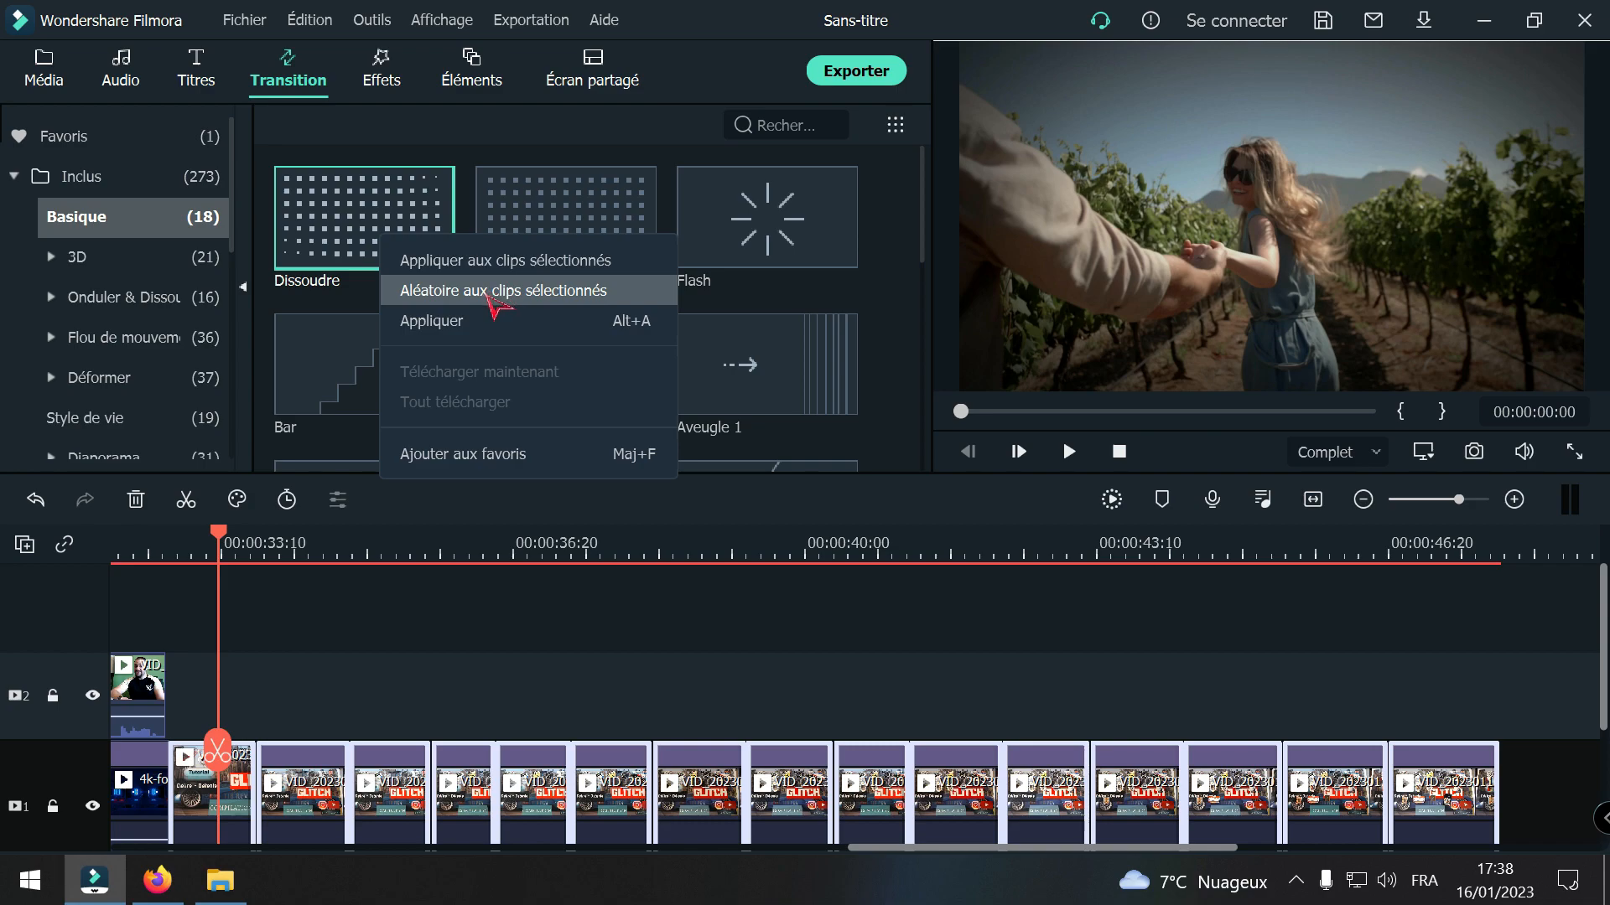
click(488, 263)
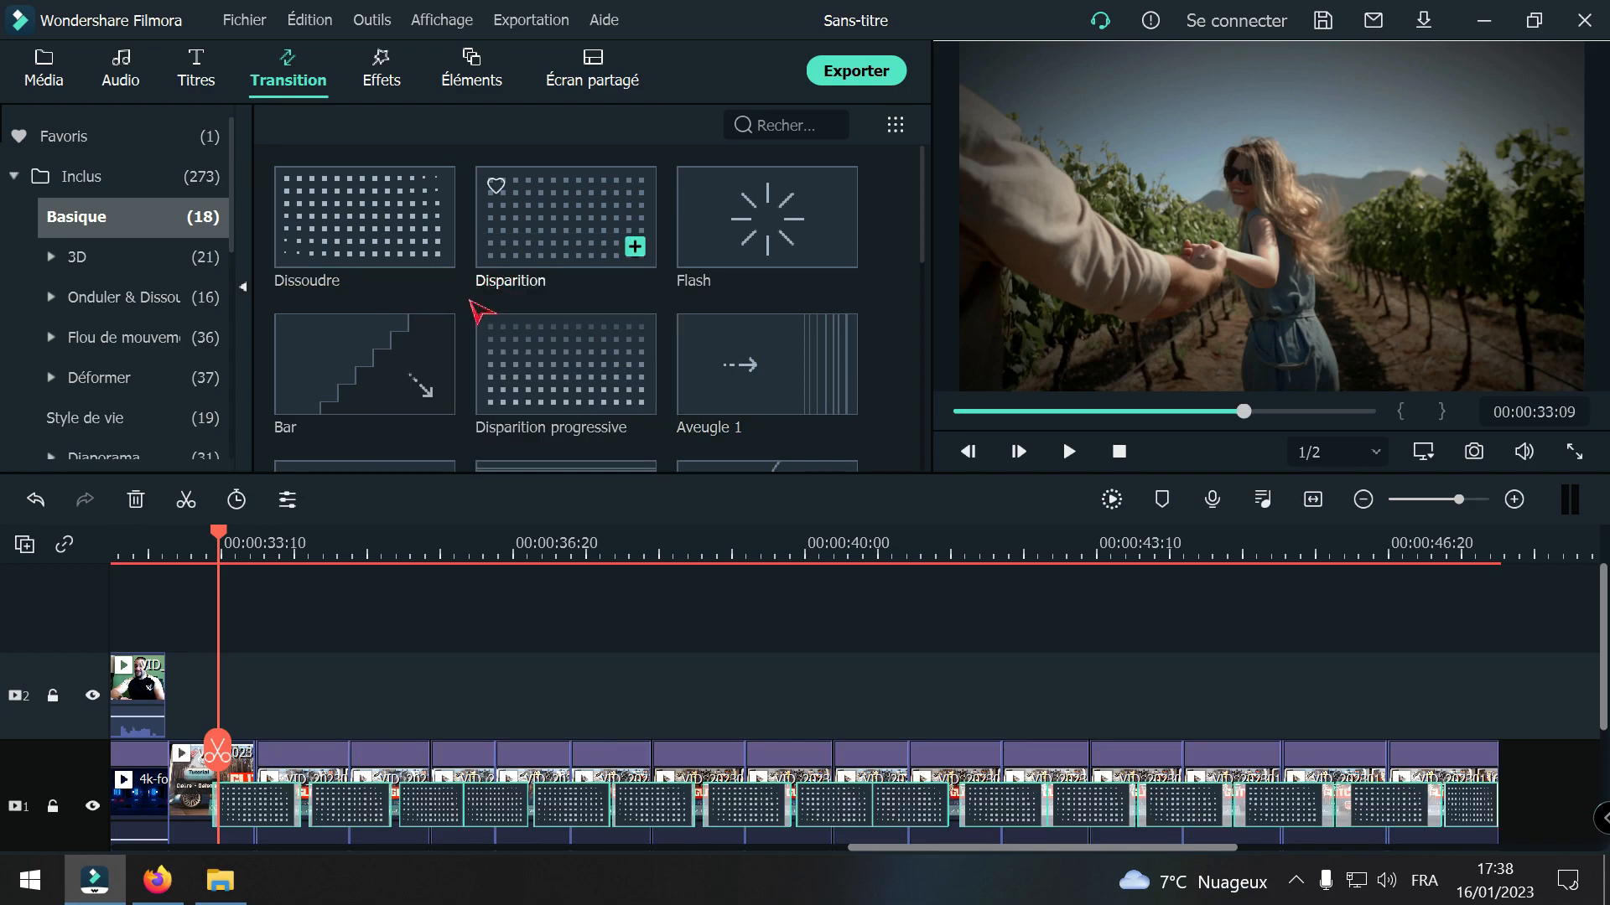
Step: Play back the sticker sequence with its Dissoudre transitions from 00:00:33:09 through its last piece
key(space)
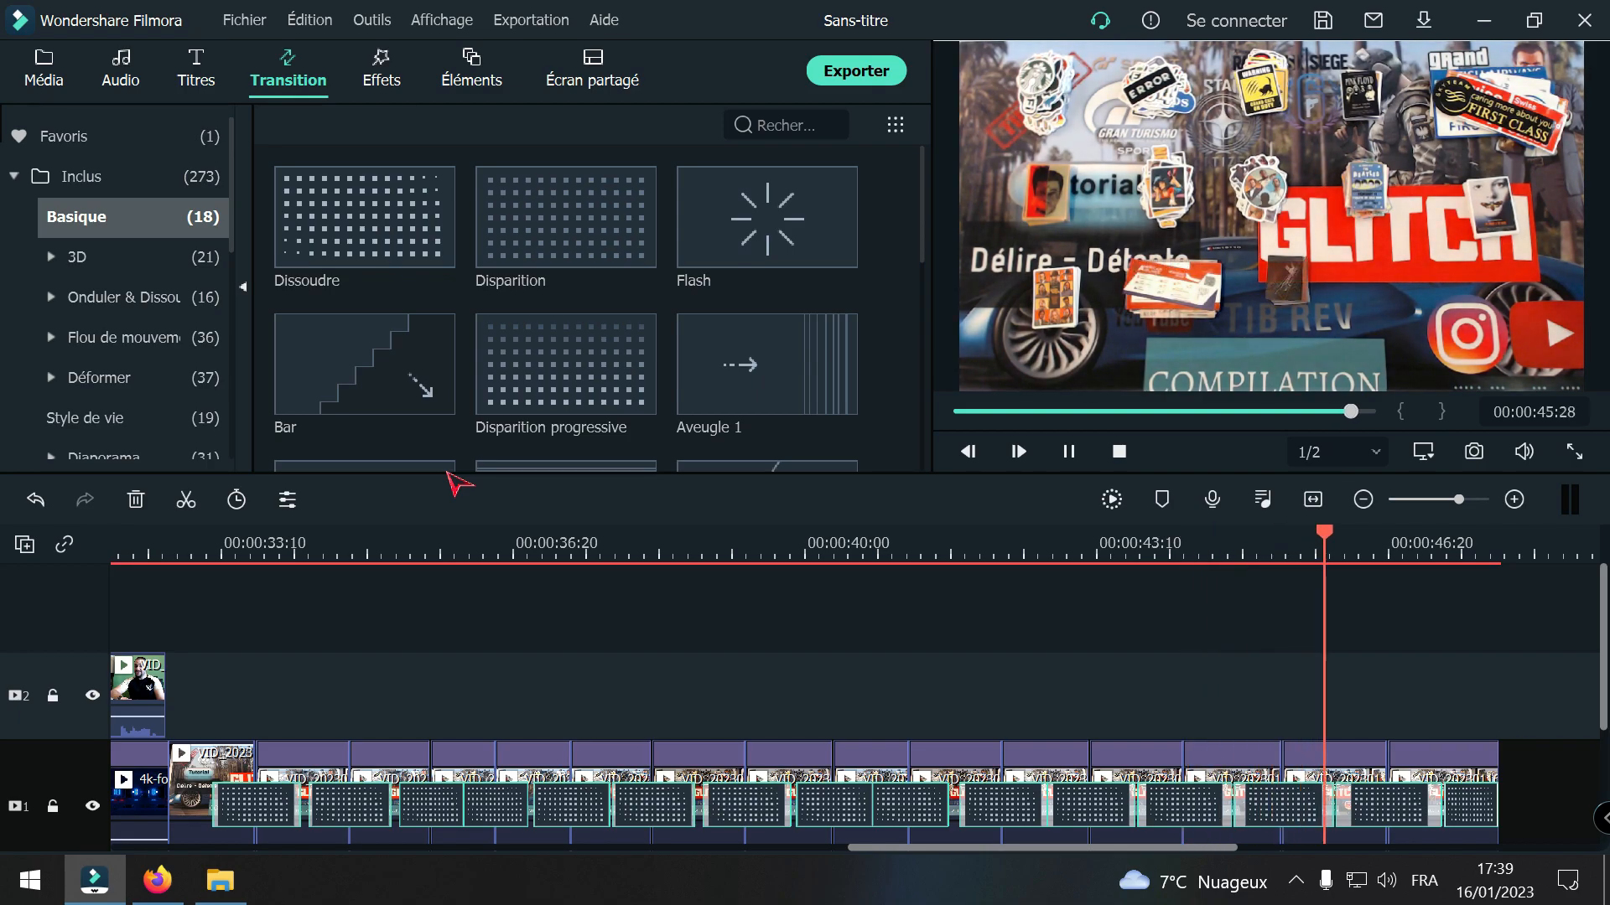
key(space)
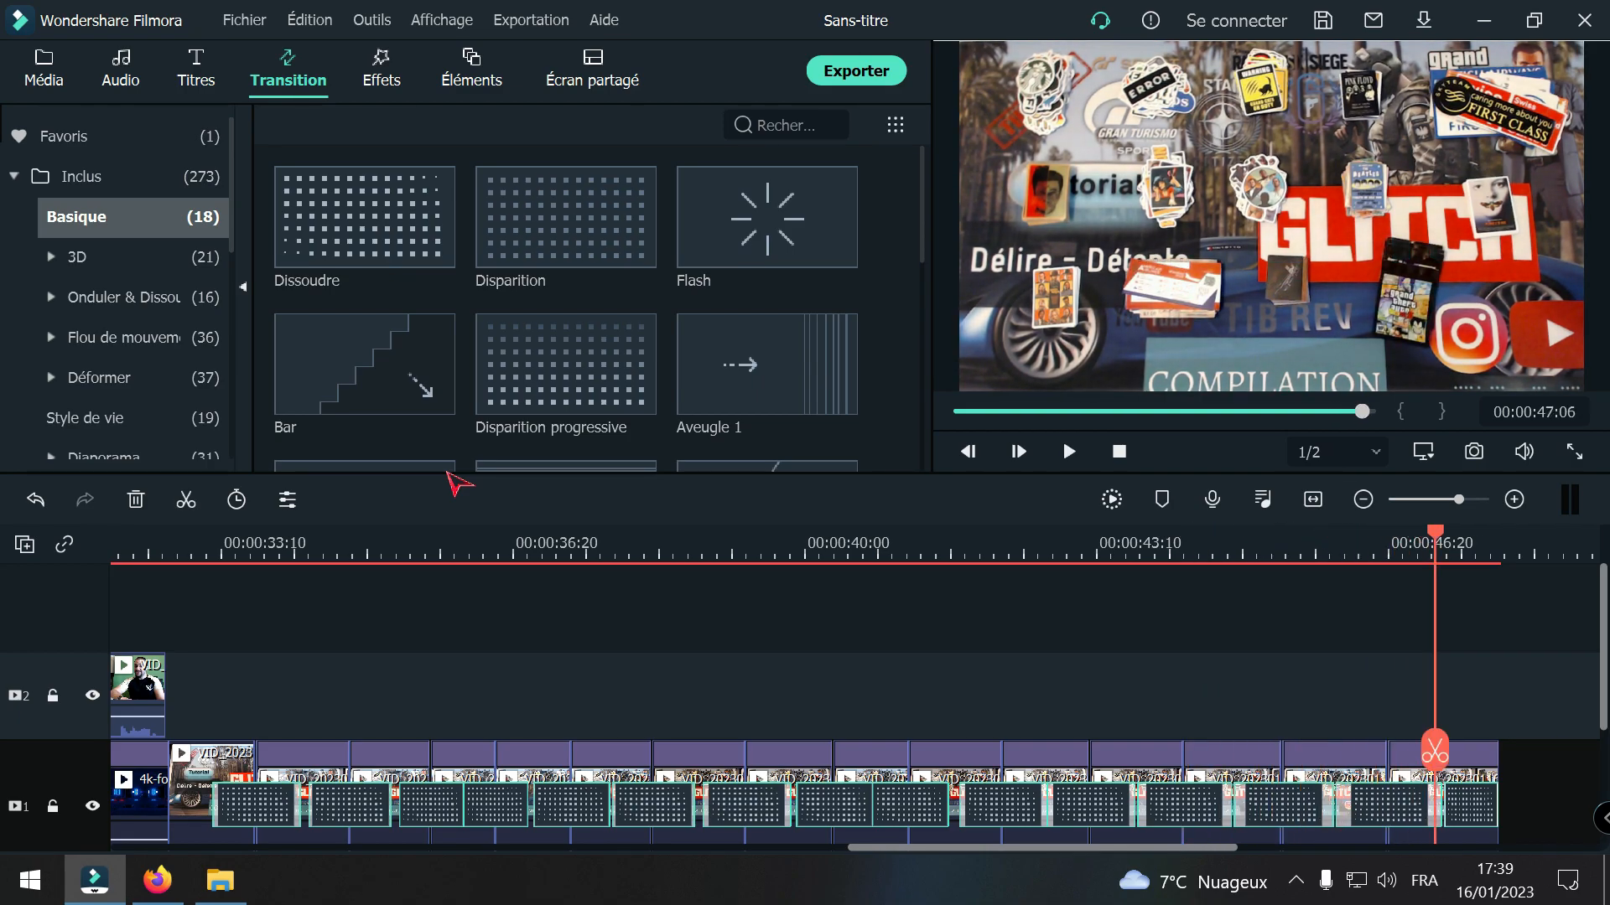
key(space)
key(space)
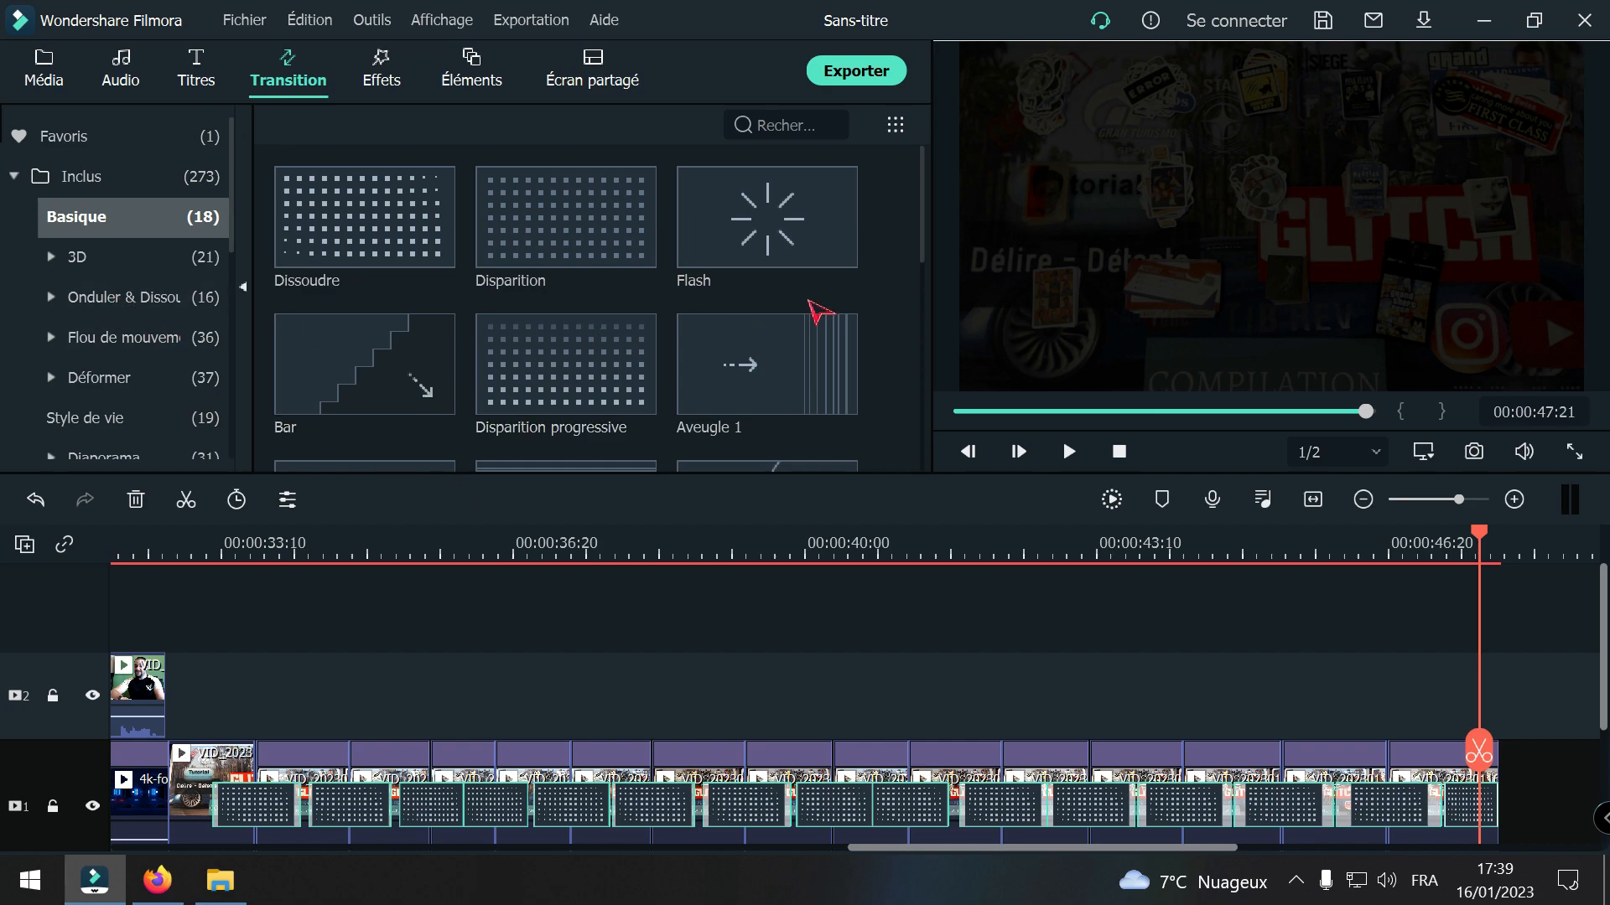
Step: Run rhythm detection (Détection de rythme) on the Audio Network music file in the project media
click(134, 156)
click(50, 80)
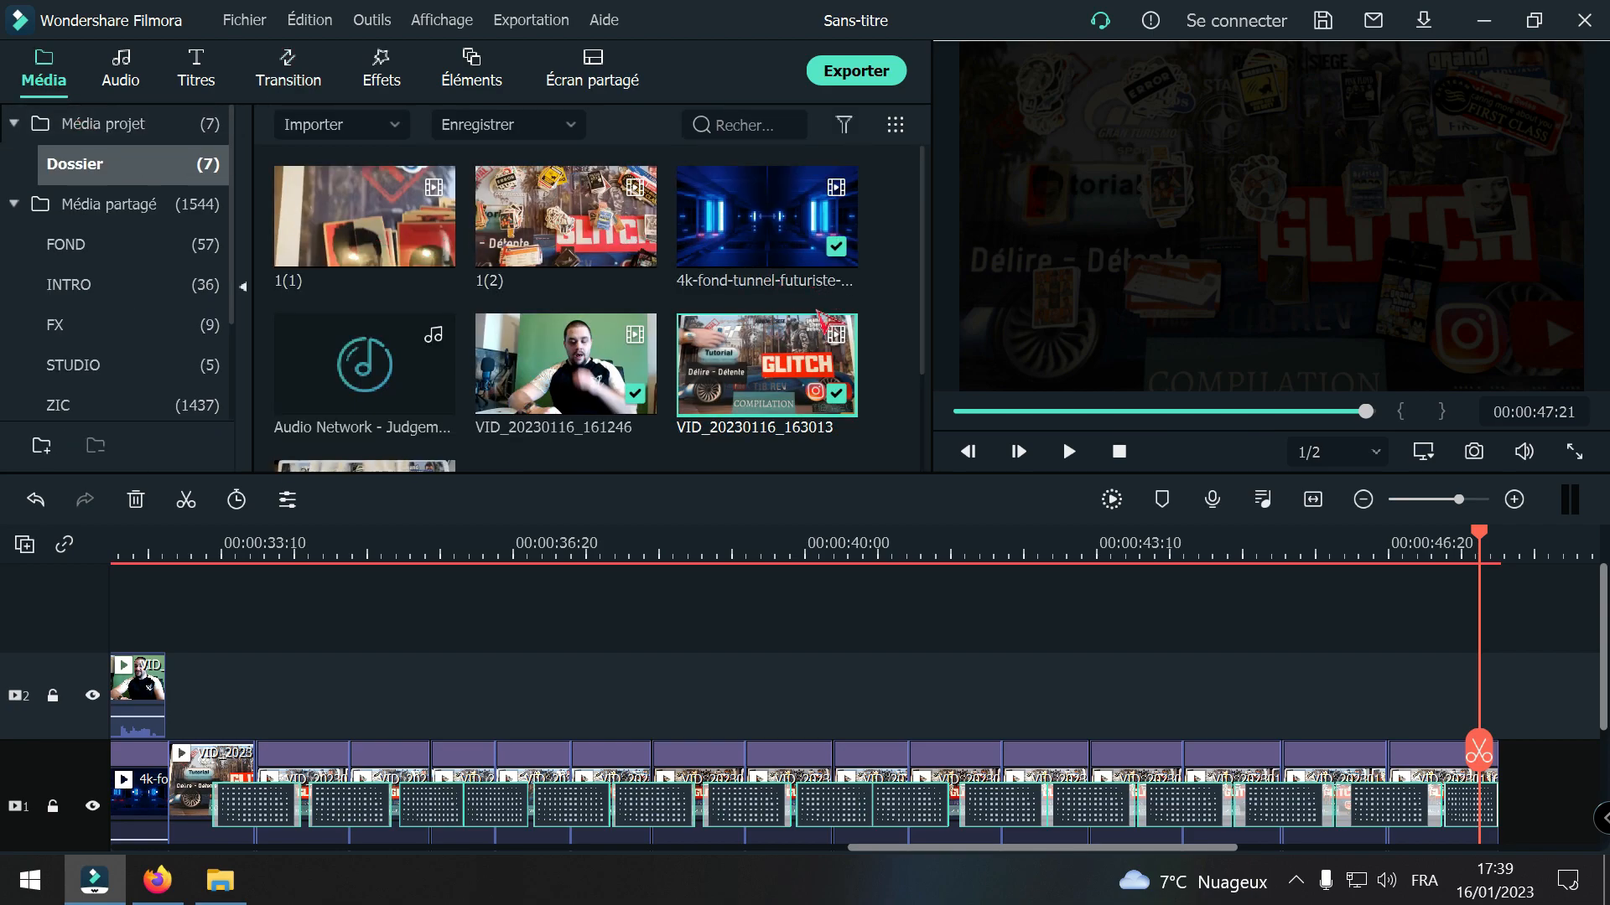
scroll(830, 316, down, 2)
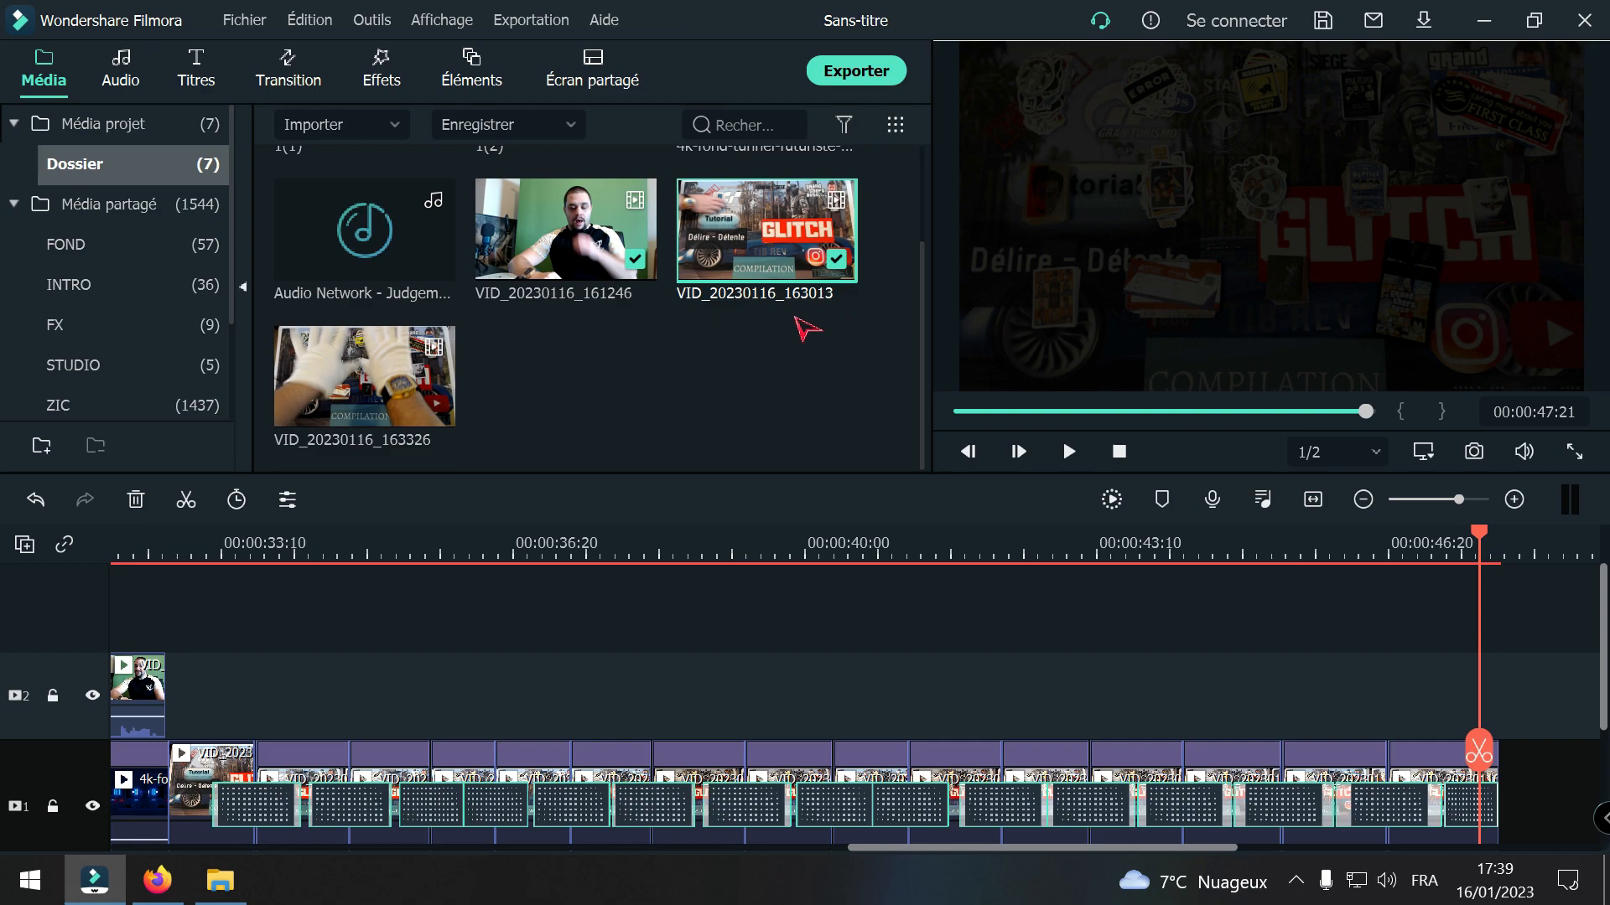
scroll(735, 331, up, 2)
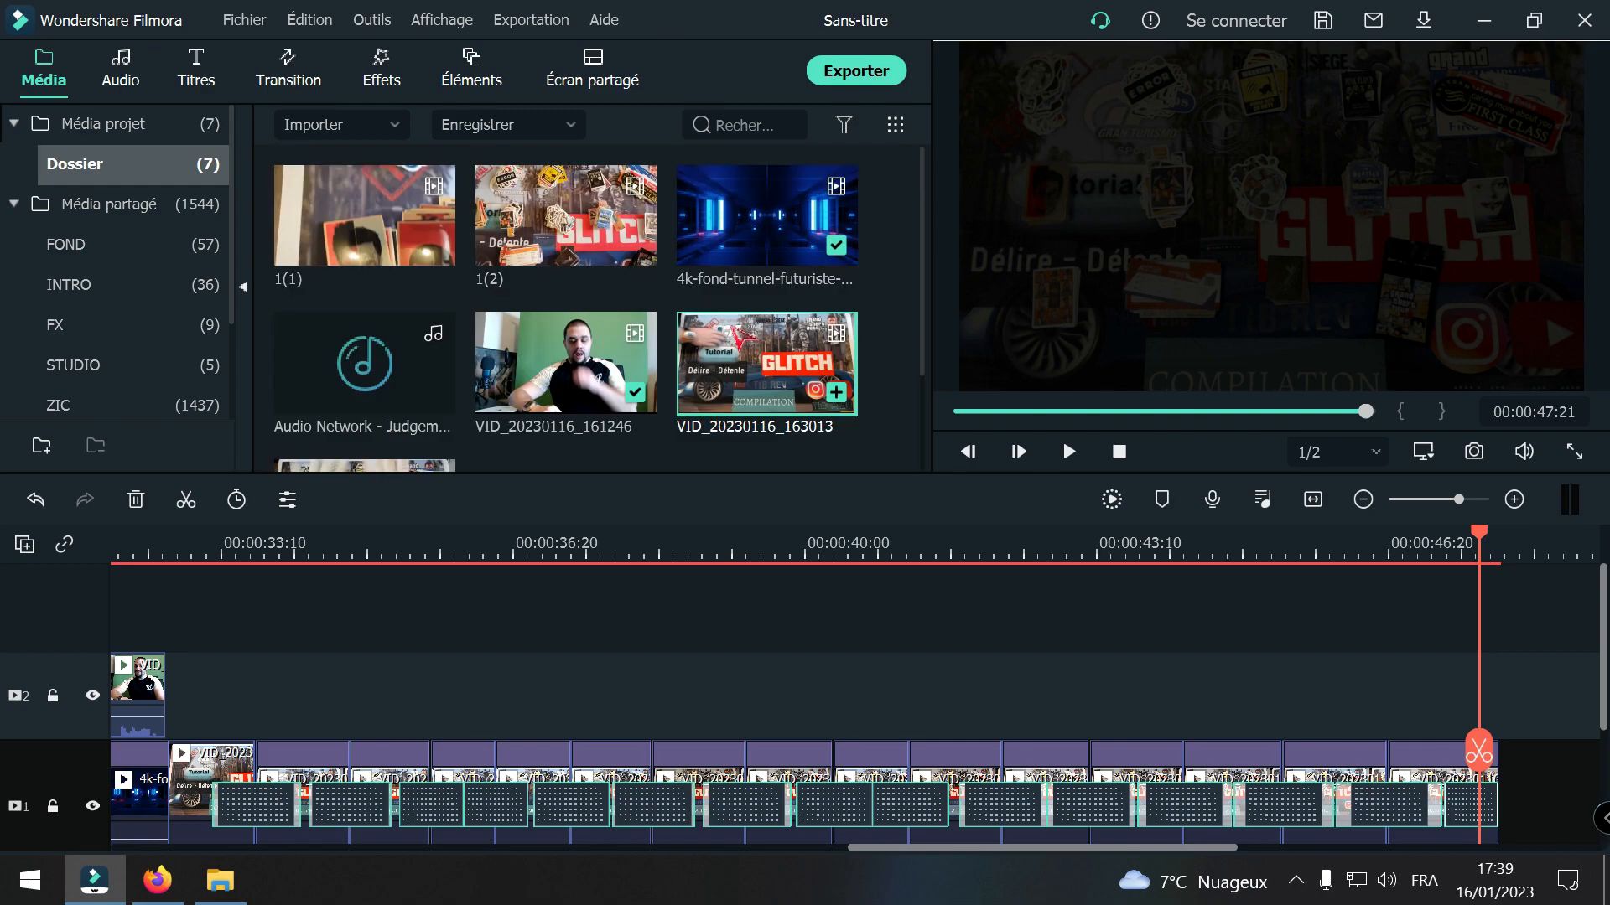
scroll(531, 359, down, 2)
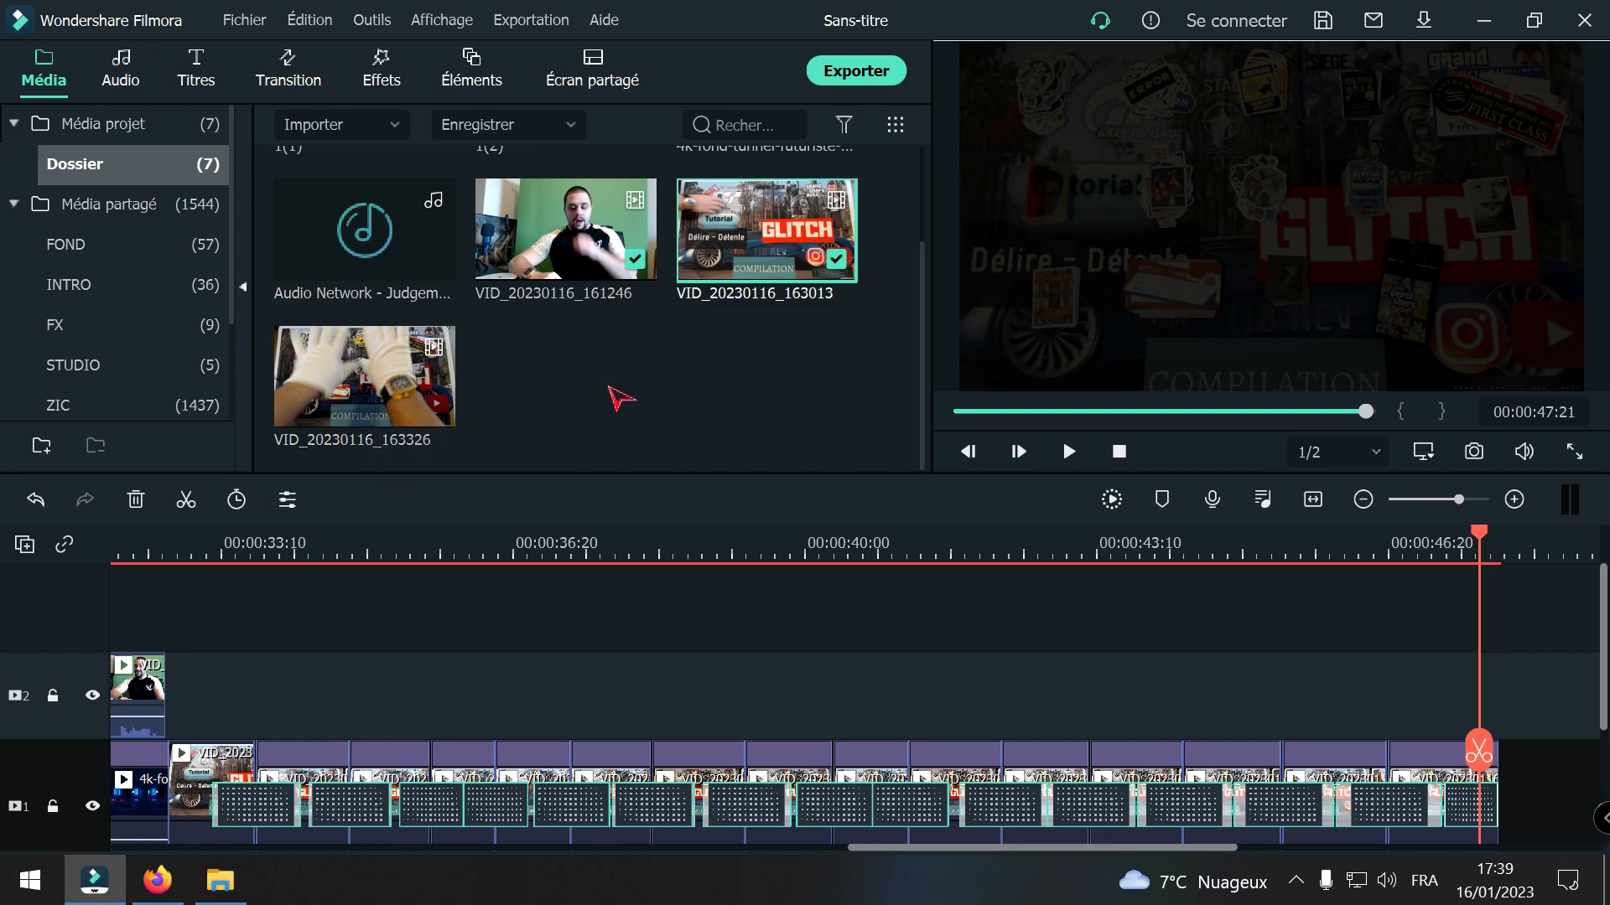
scroll(620, 386, up, 2)
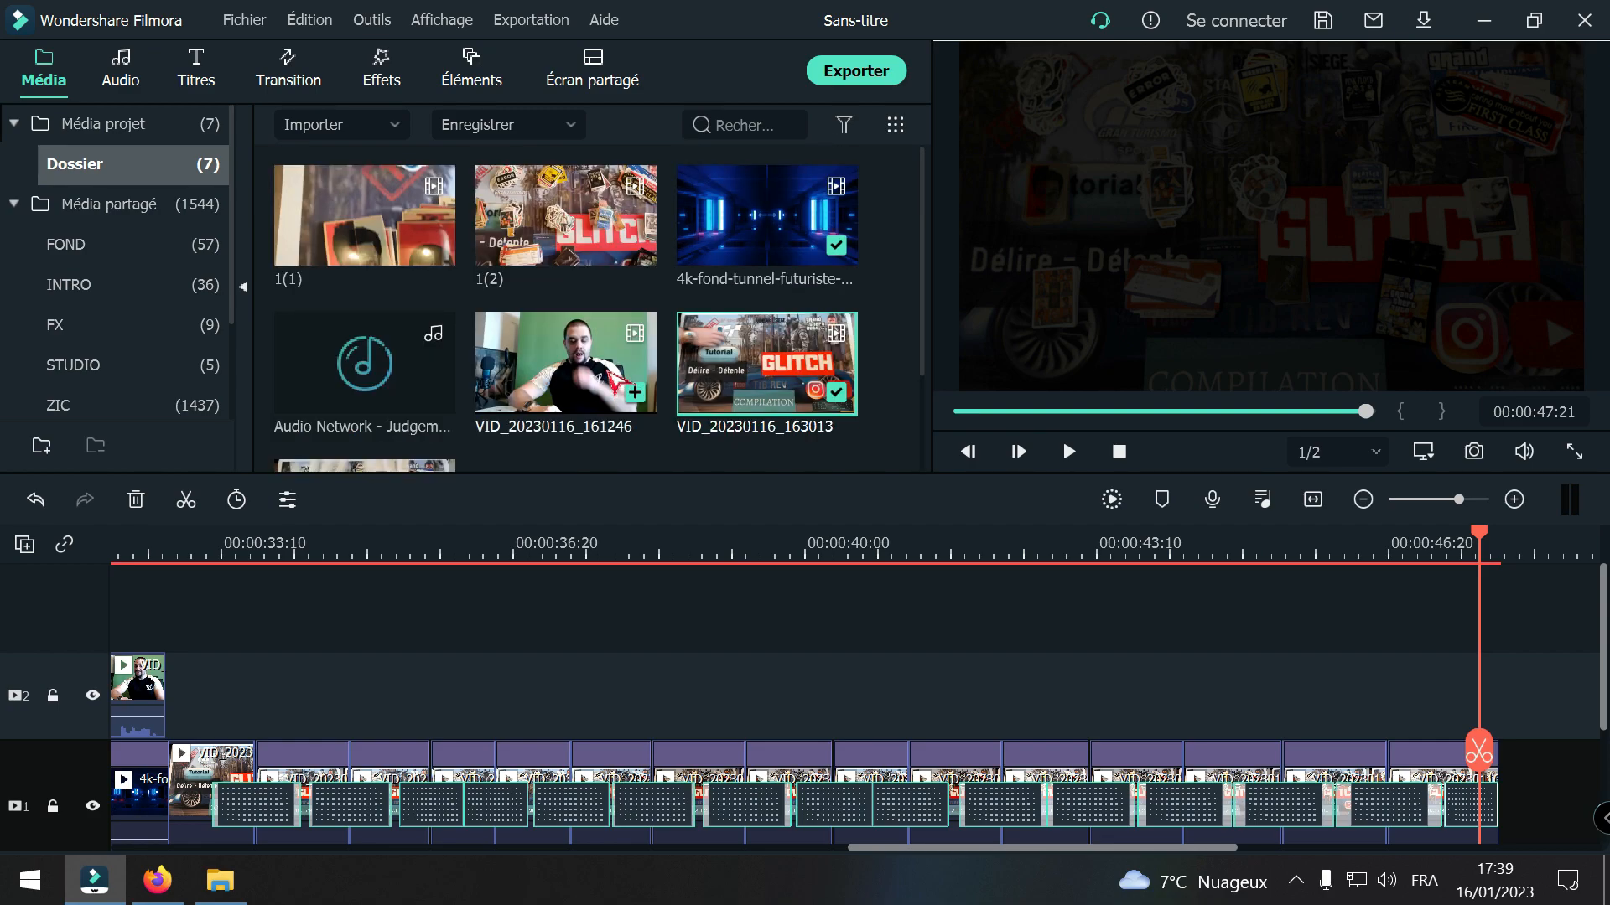
click(348, 374)
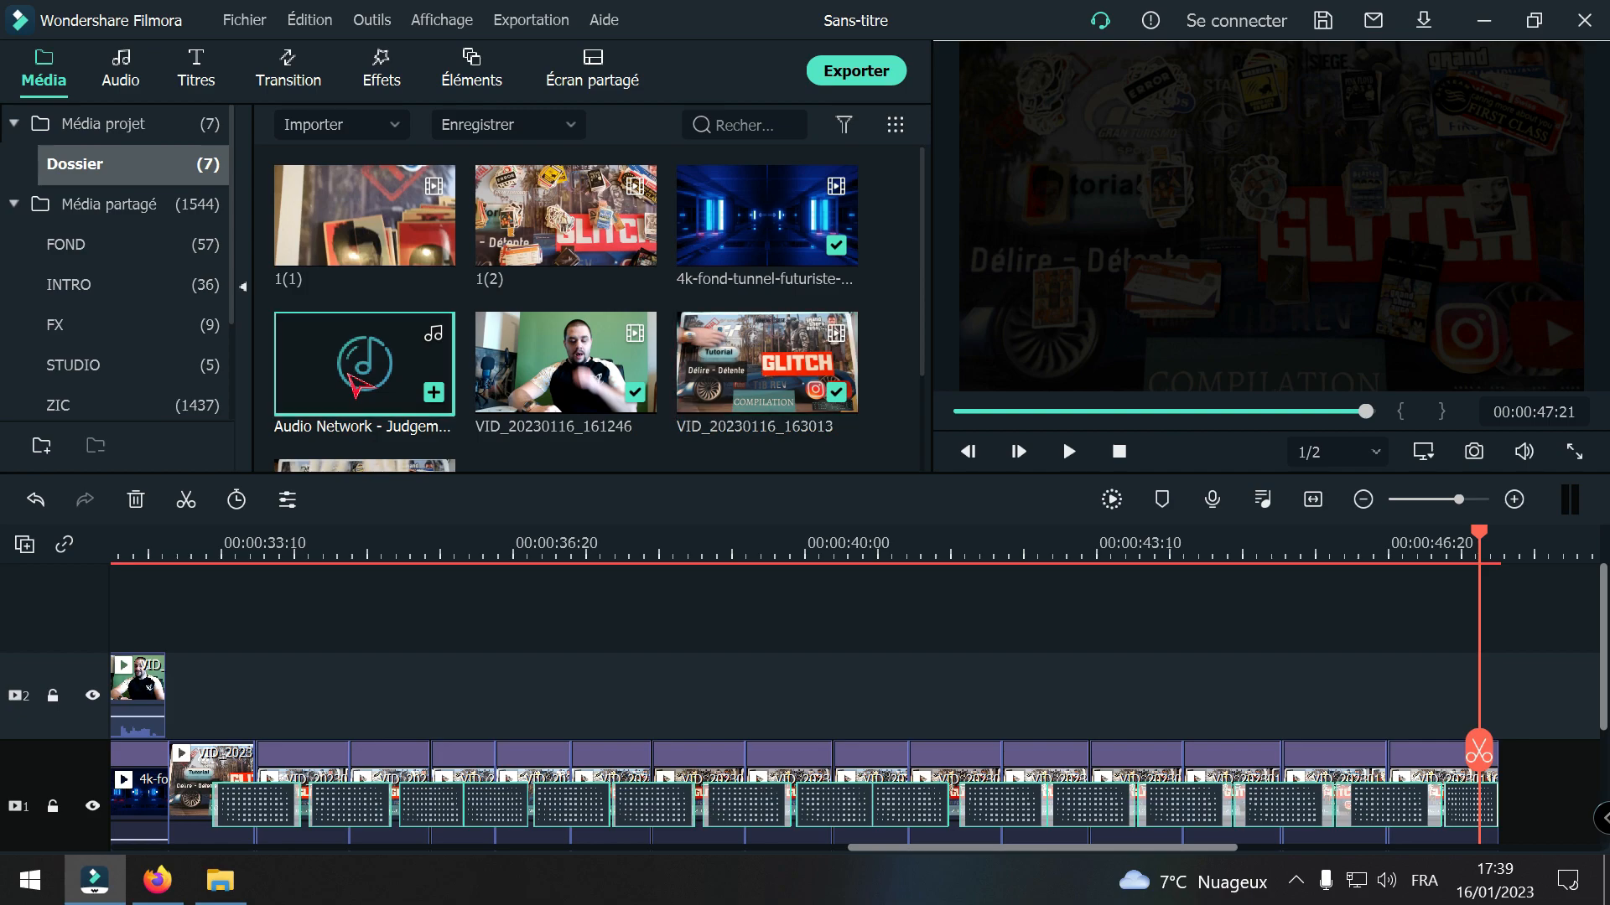
right_click(351, 377)
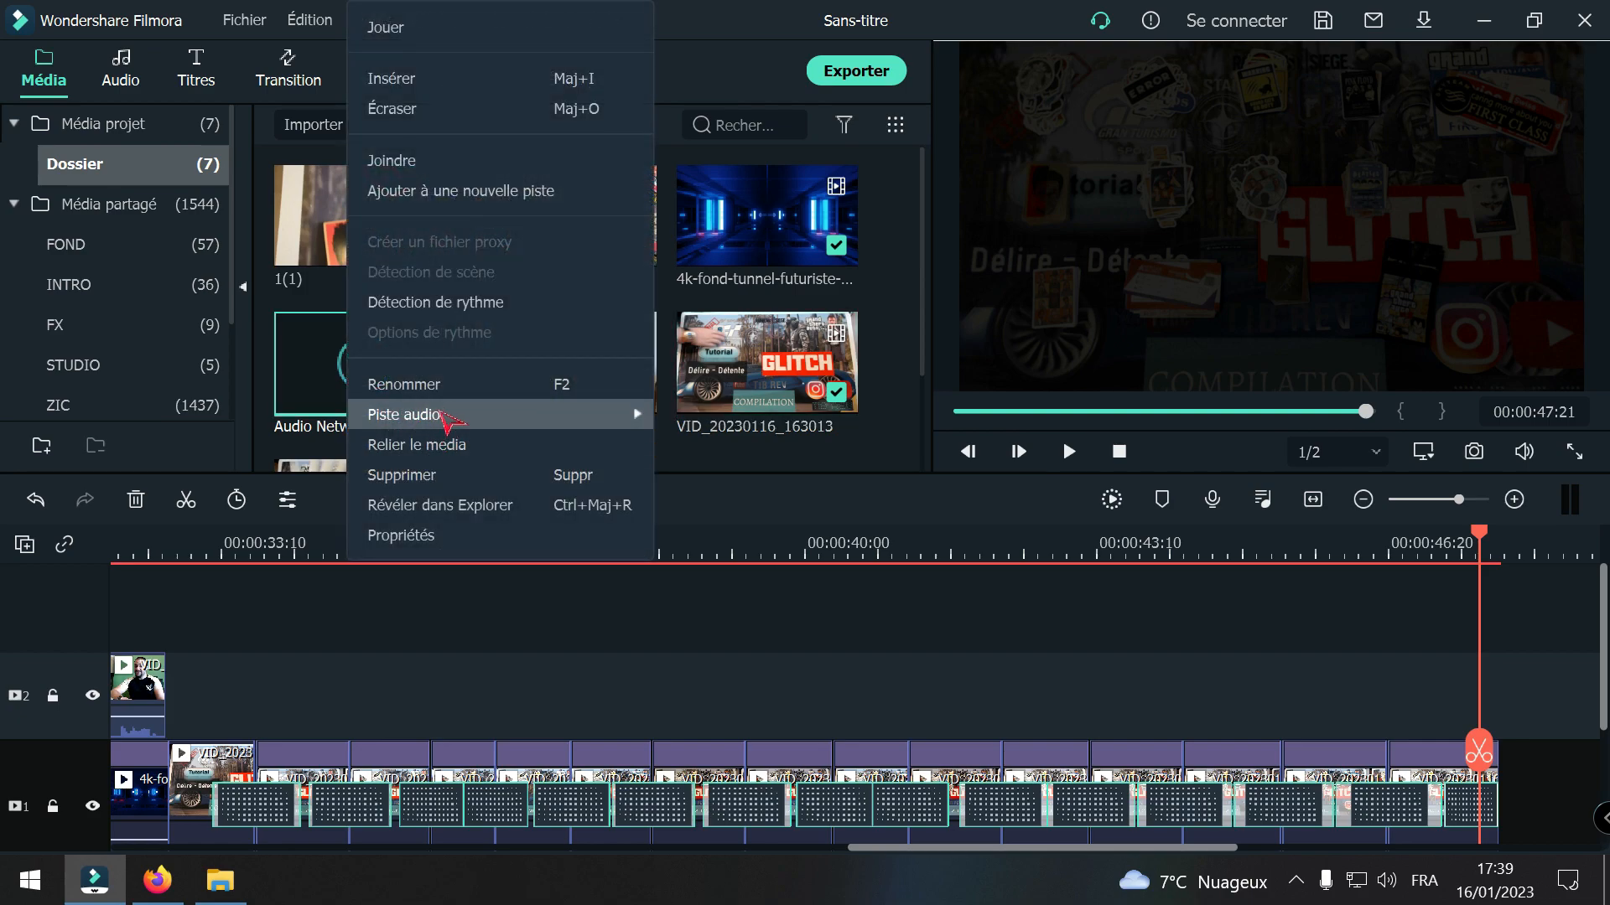
click(456, 306)
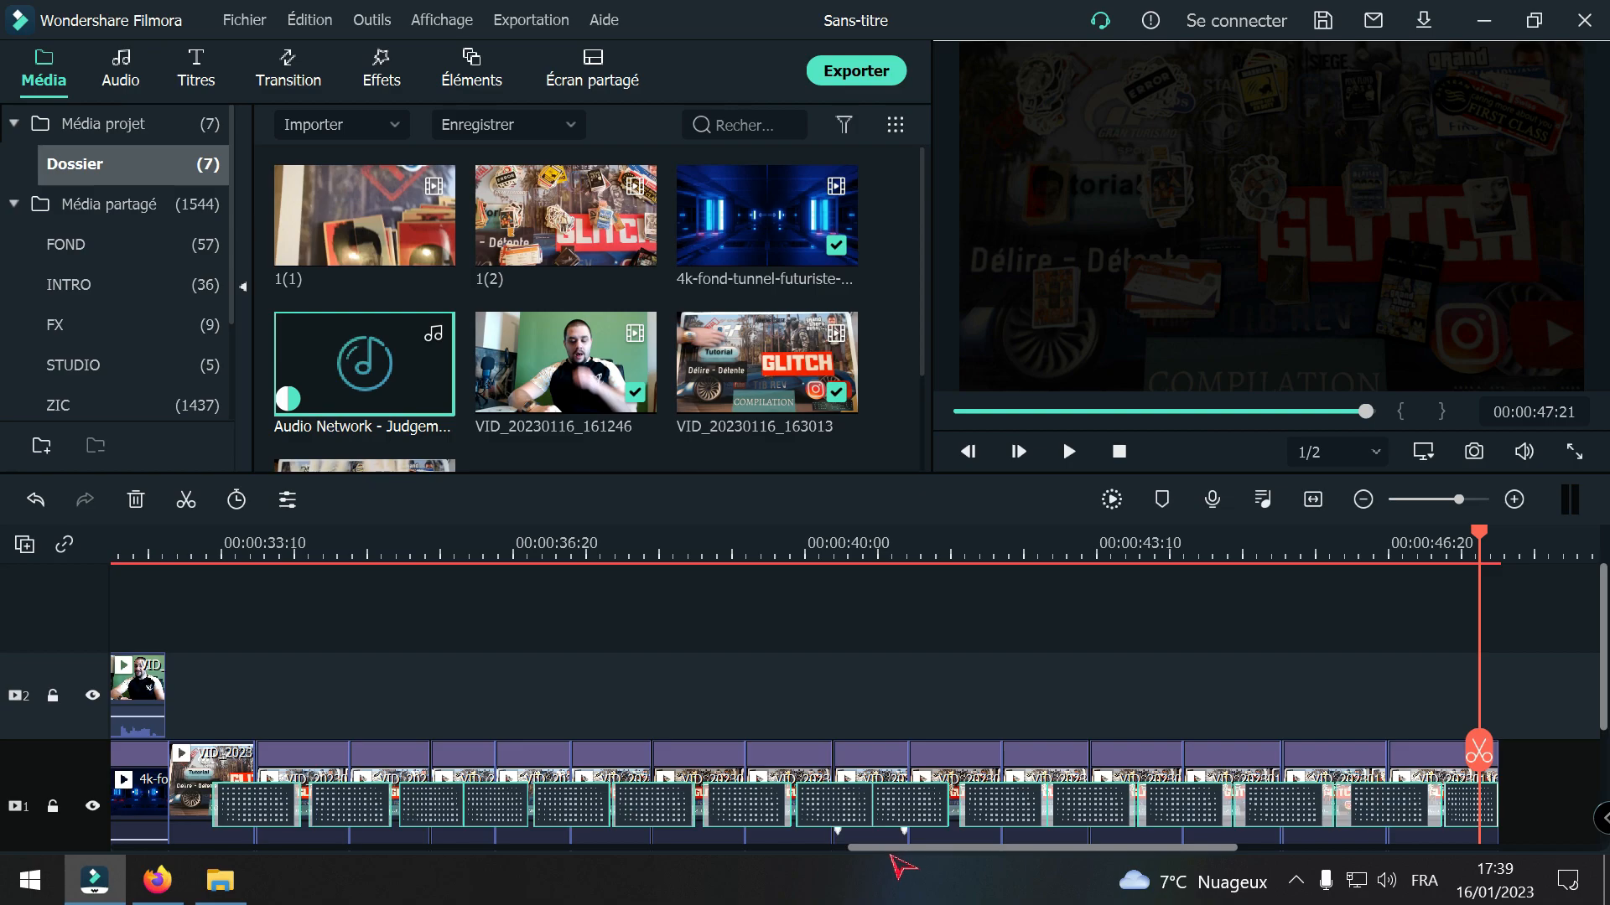
Step: Confirm the music's rhythm options with every 4 rhythms highlighted, an offset of 0 and only highlighted rhythms marked
drag(878, 848, 1065, 848)
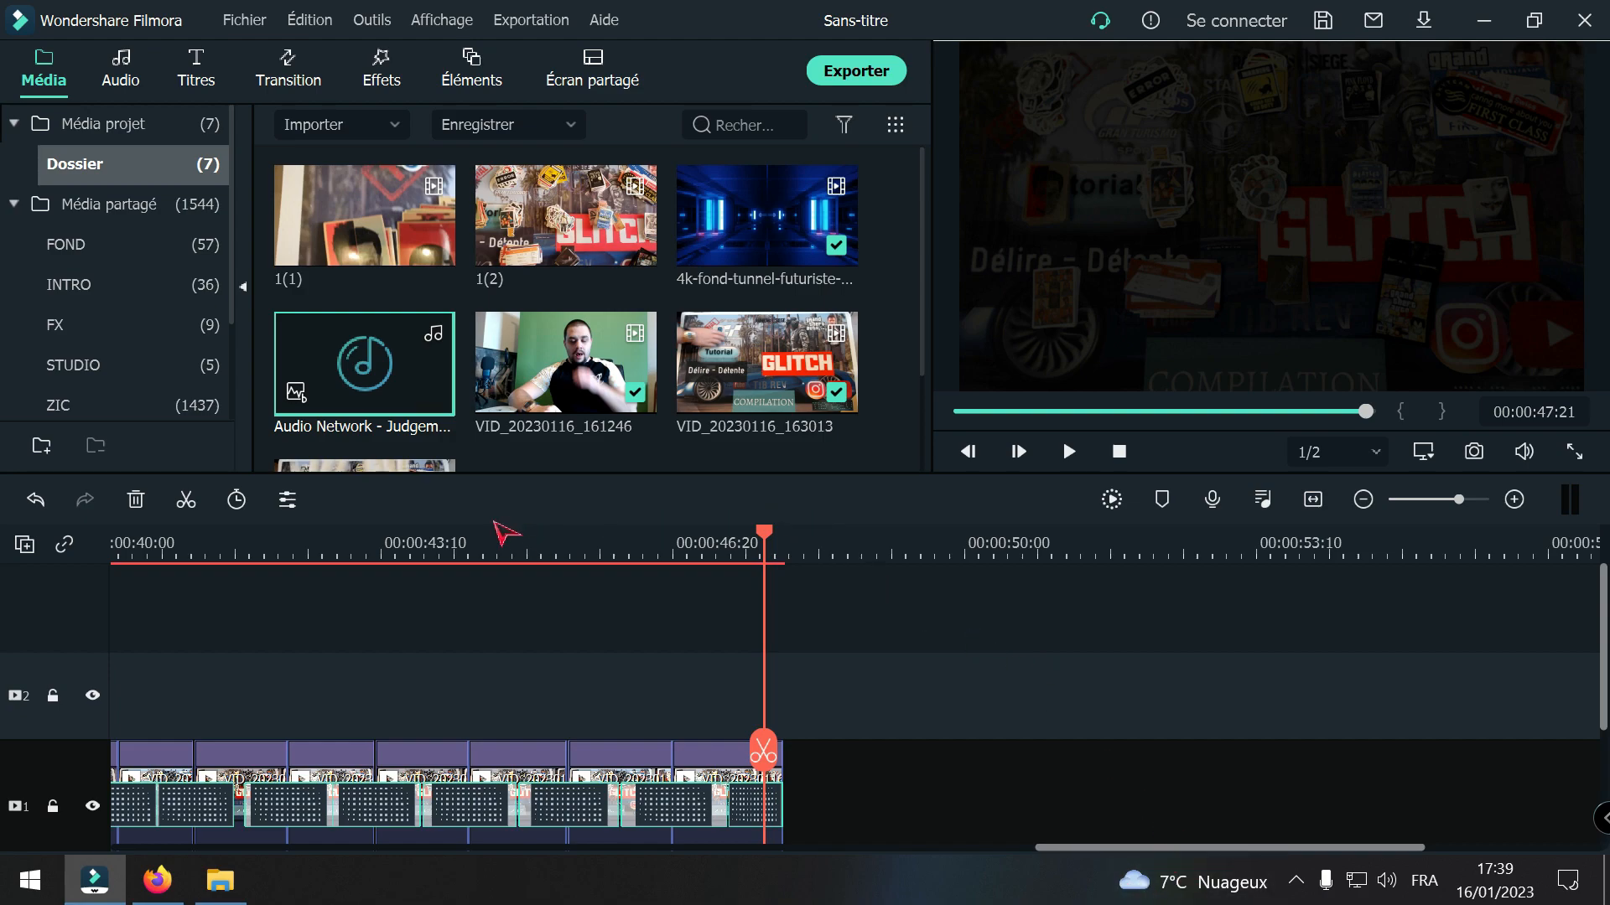
right_click(341, 396)
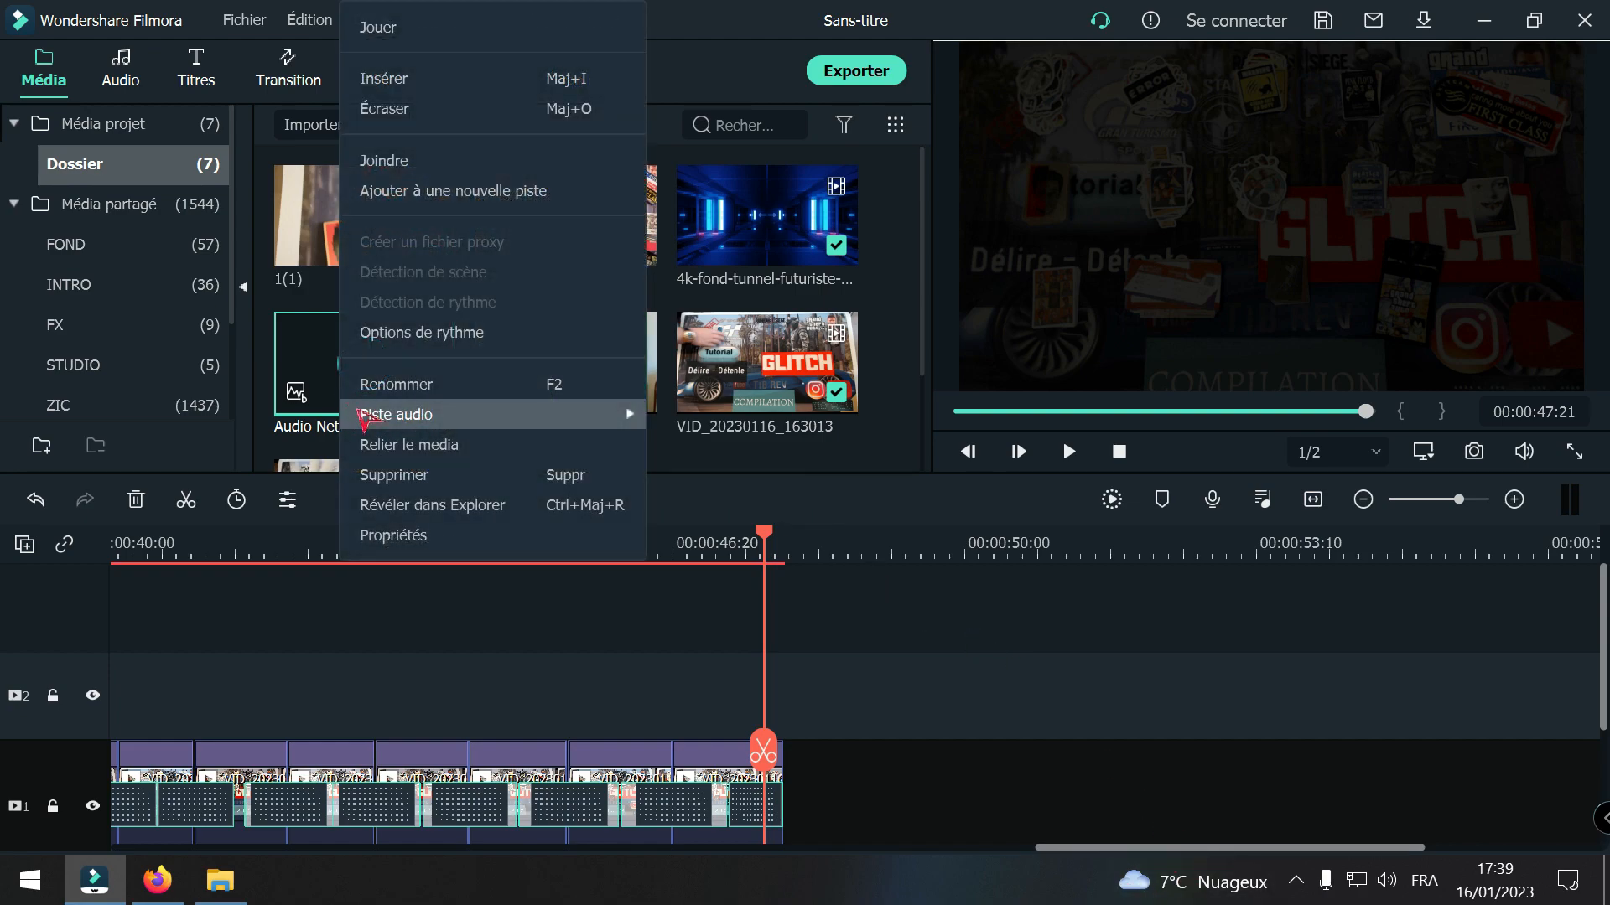
click(392, 336)
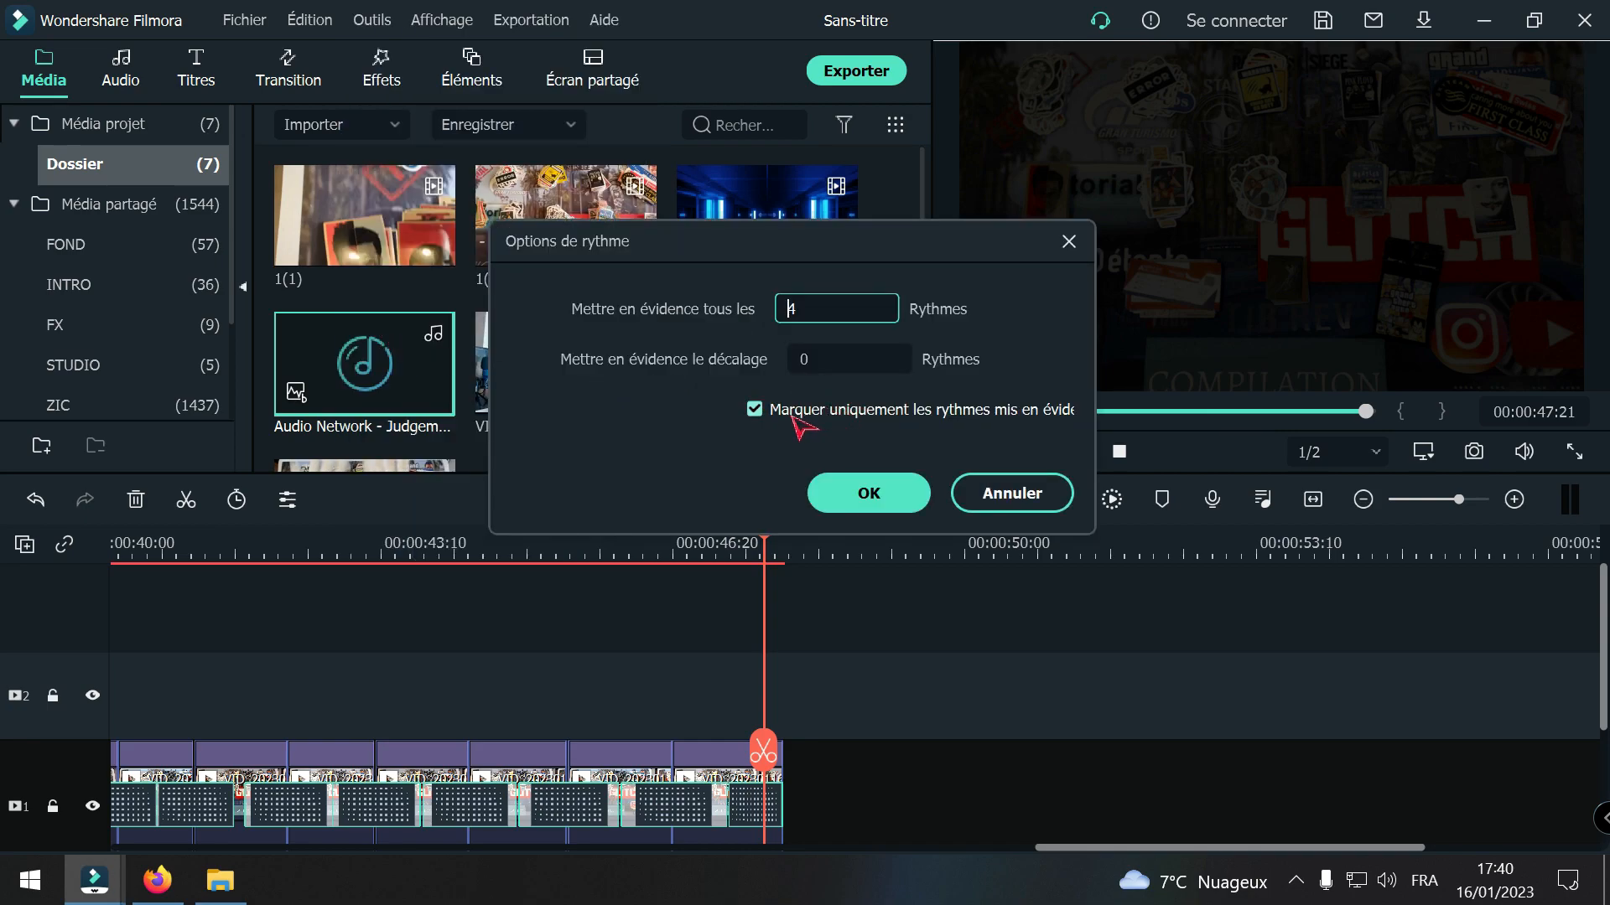
click(871, 493)
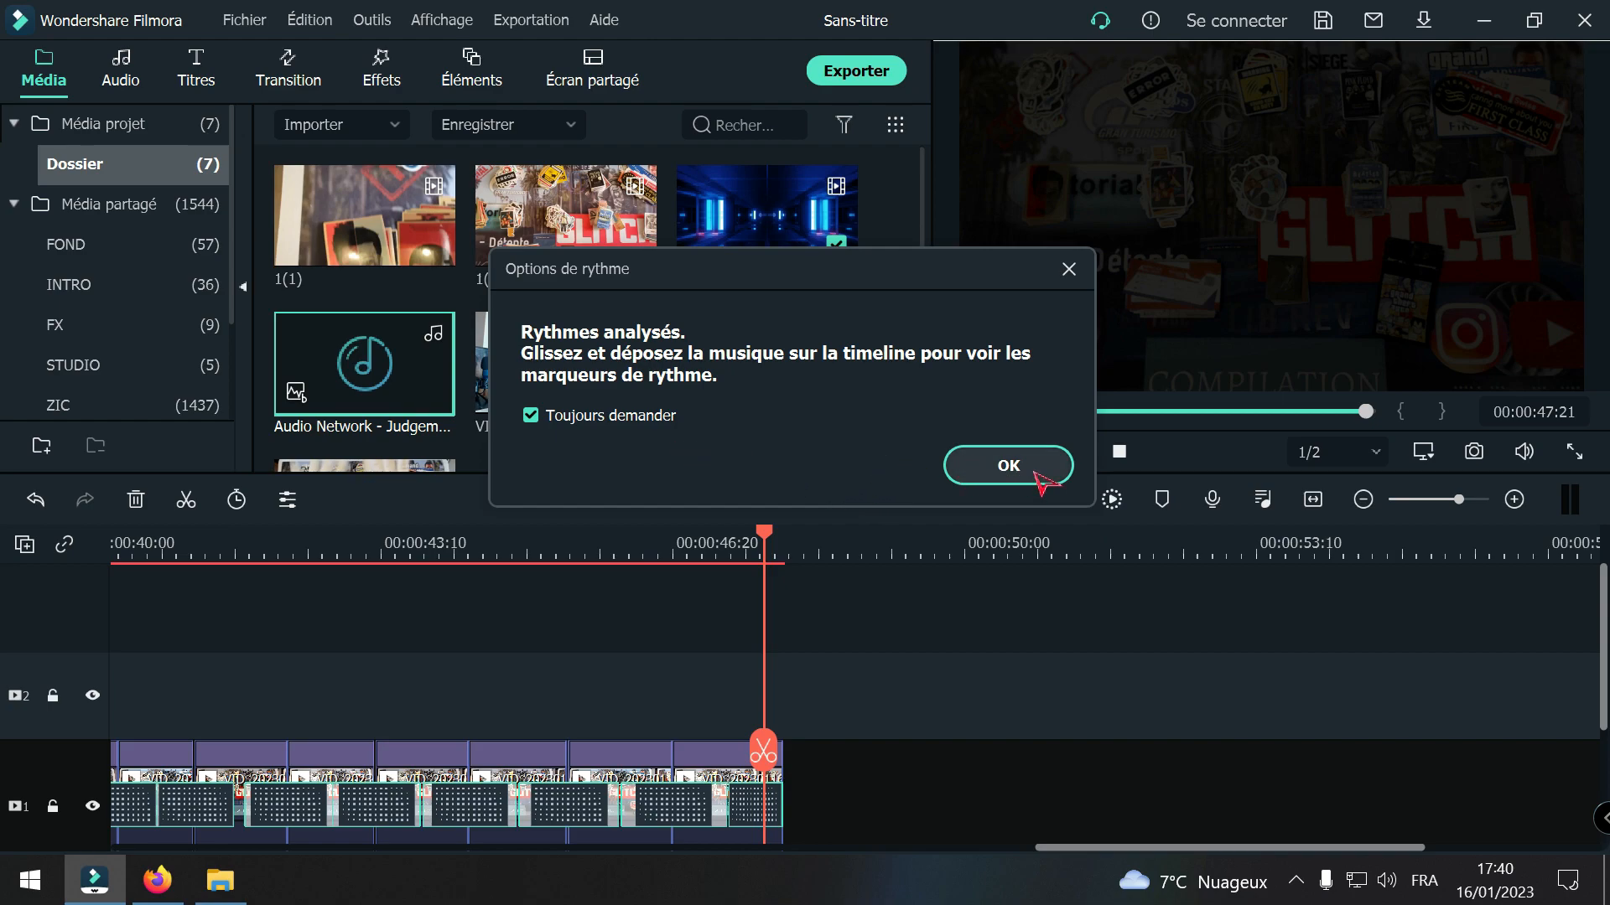
click(1008, 465)
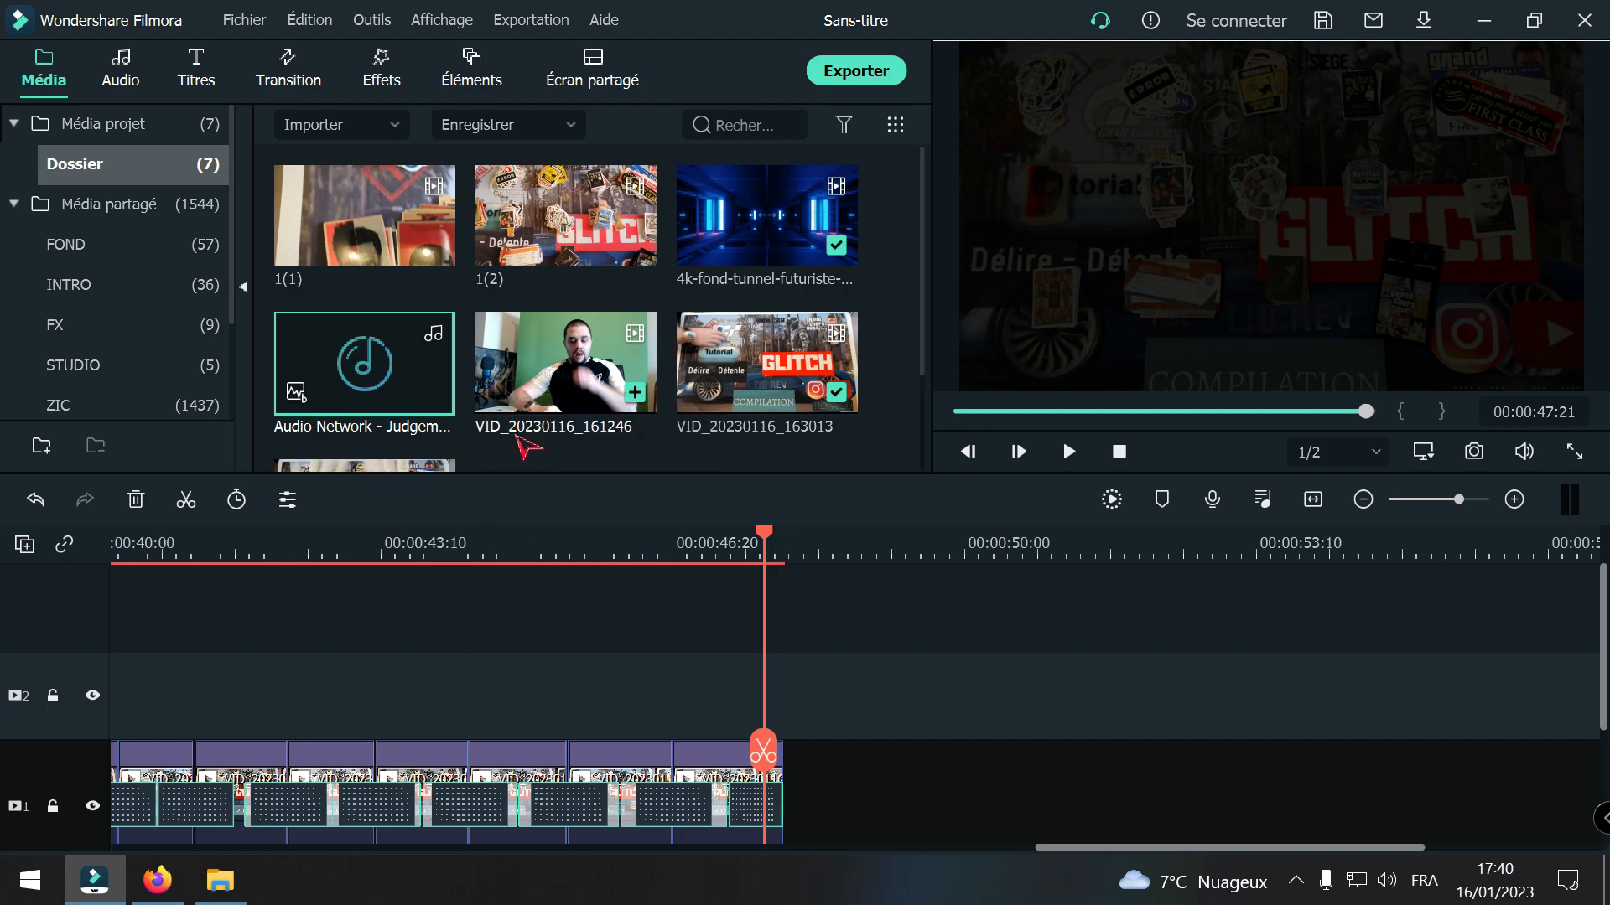
Step: Preview media clip 1(2), and add it to video track 1 directly after the last sticker piece
double_click(566, 216)
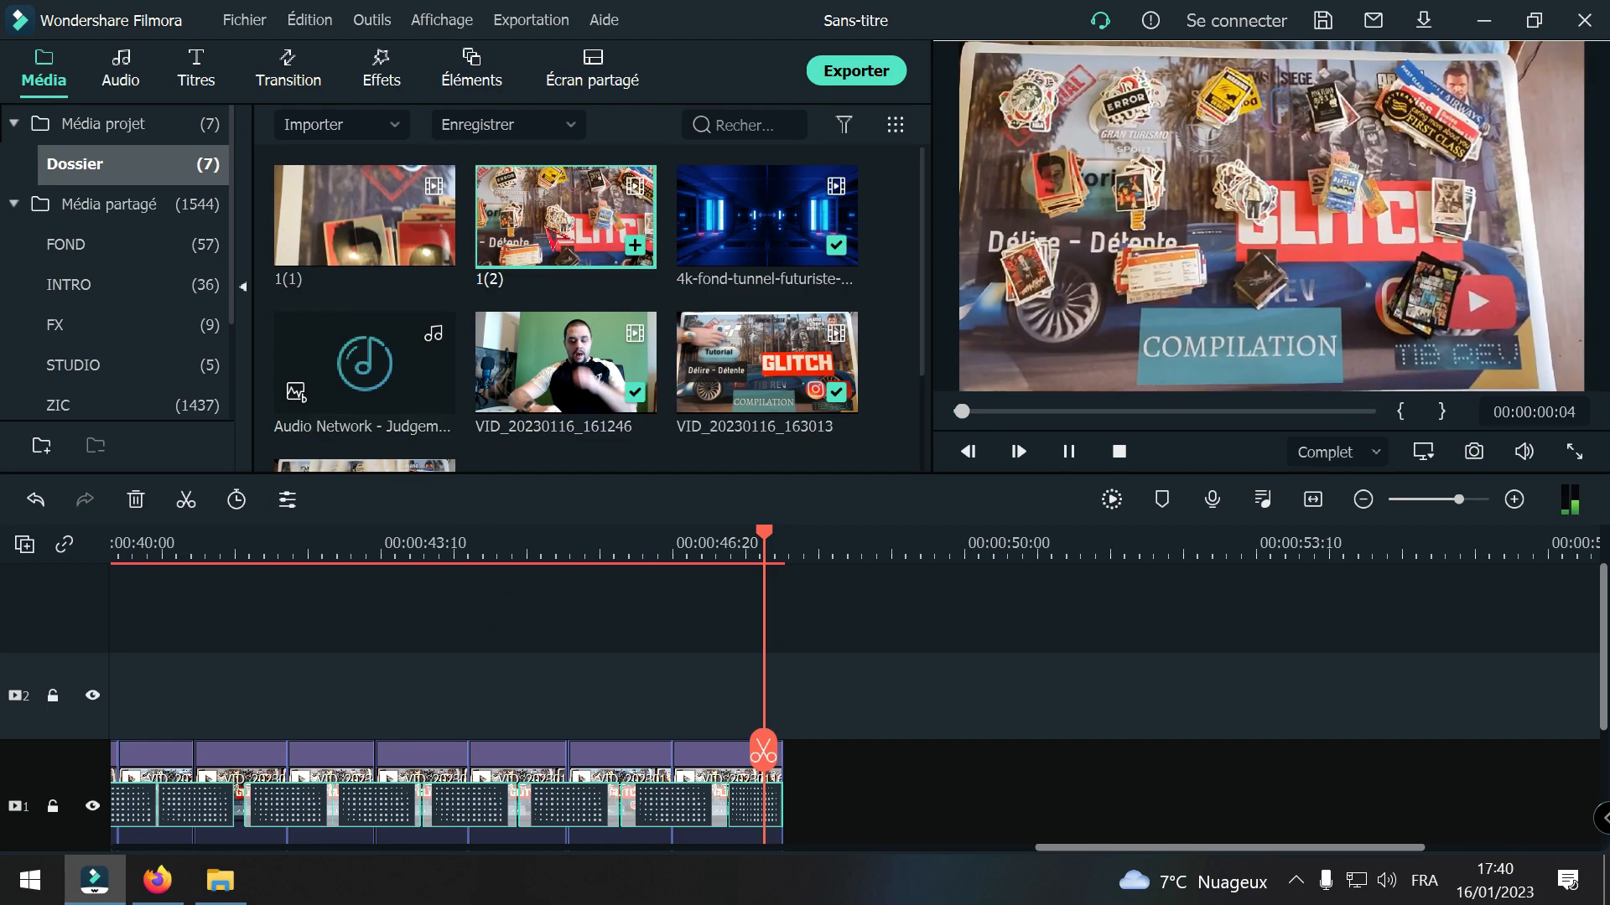
click(1073, 452)
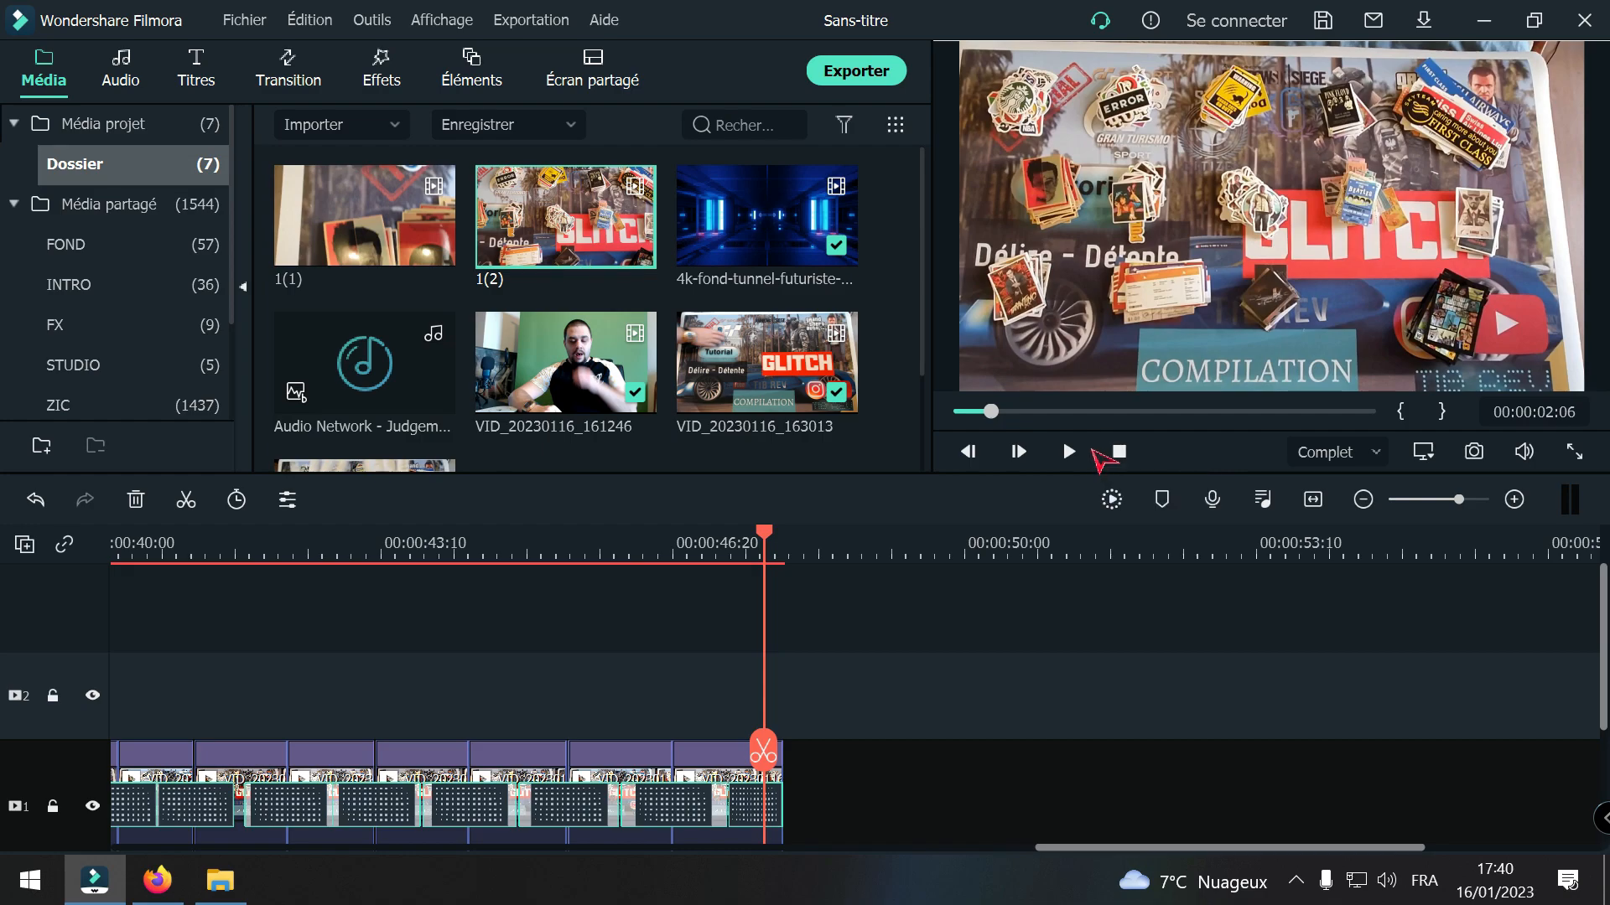
drag(639, 236, 798, 793)
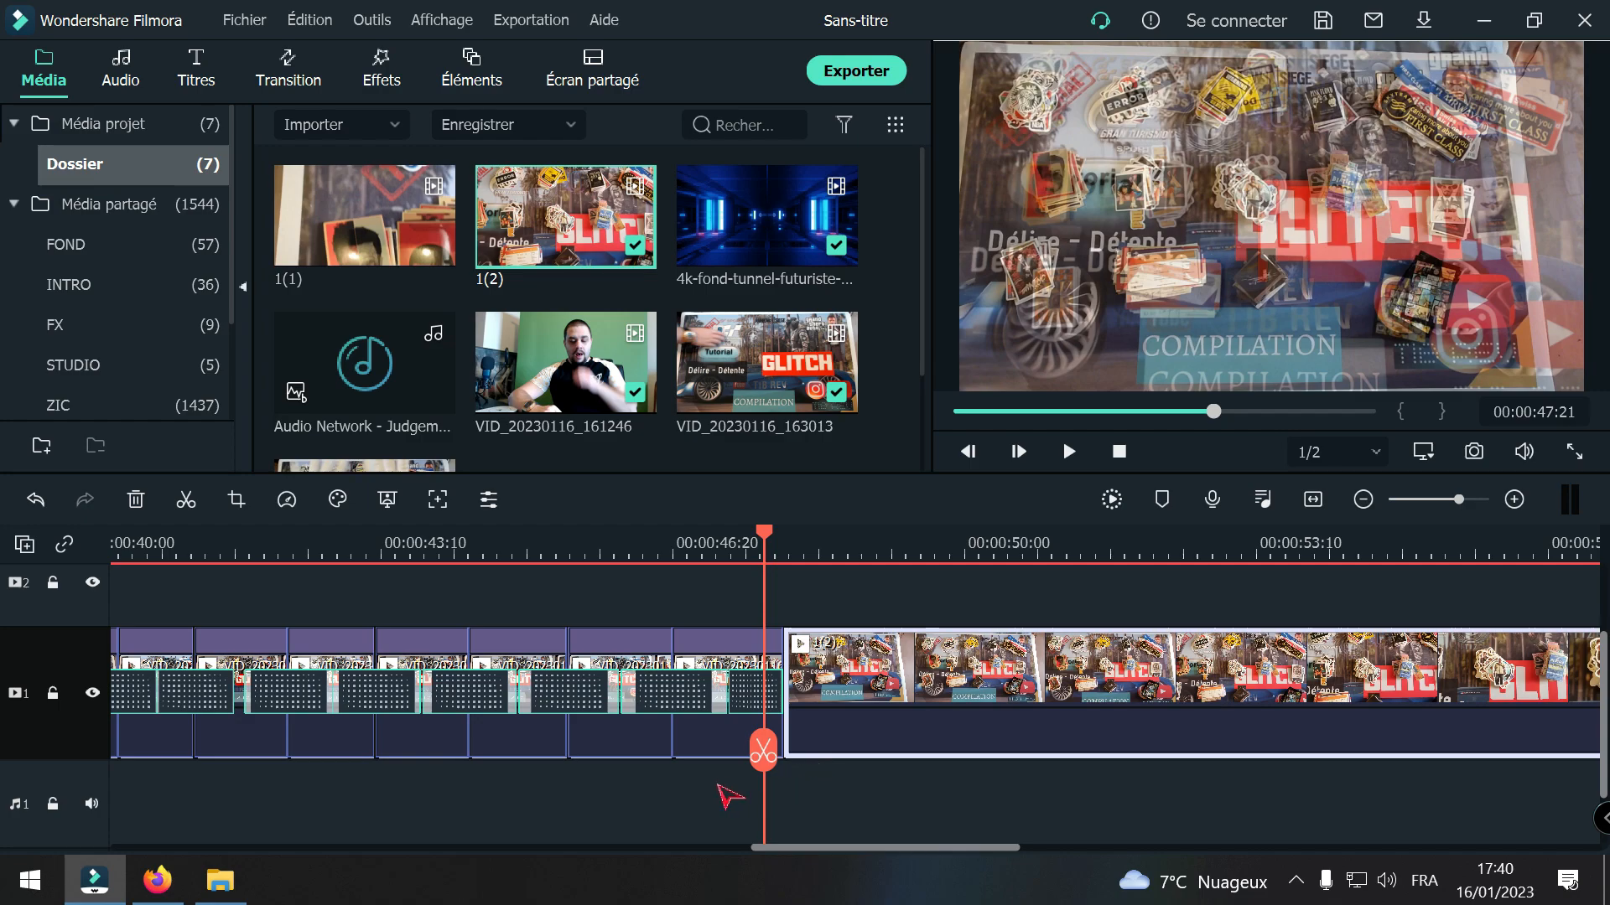
Step: Split clip 1(2) about two seconds after its start and delete the opening part, closing the gap
drag(763, 750, 963, 749)
click(962, 750)
click(891, 707)
key(Delete)
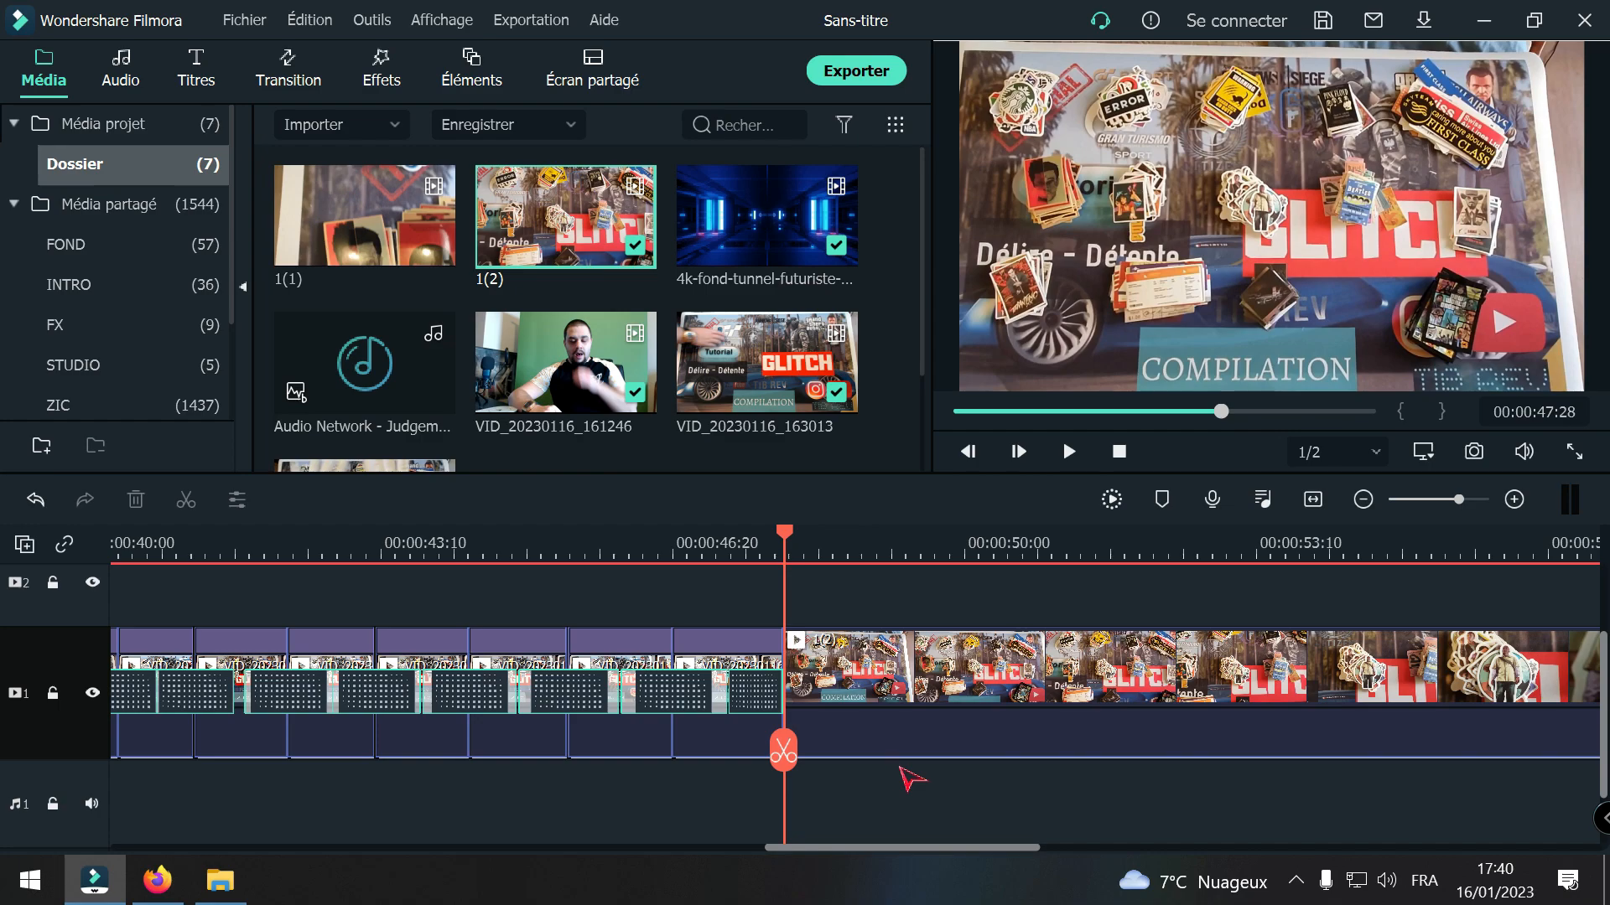
Step: Split clip 1(2) at 00:00:57:19 and about two seconds further on, and delete the section in between
drag(783, 748, 1496, 721)
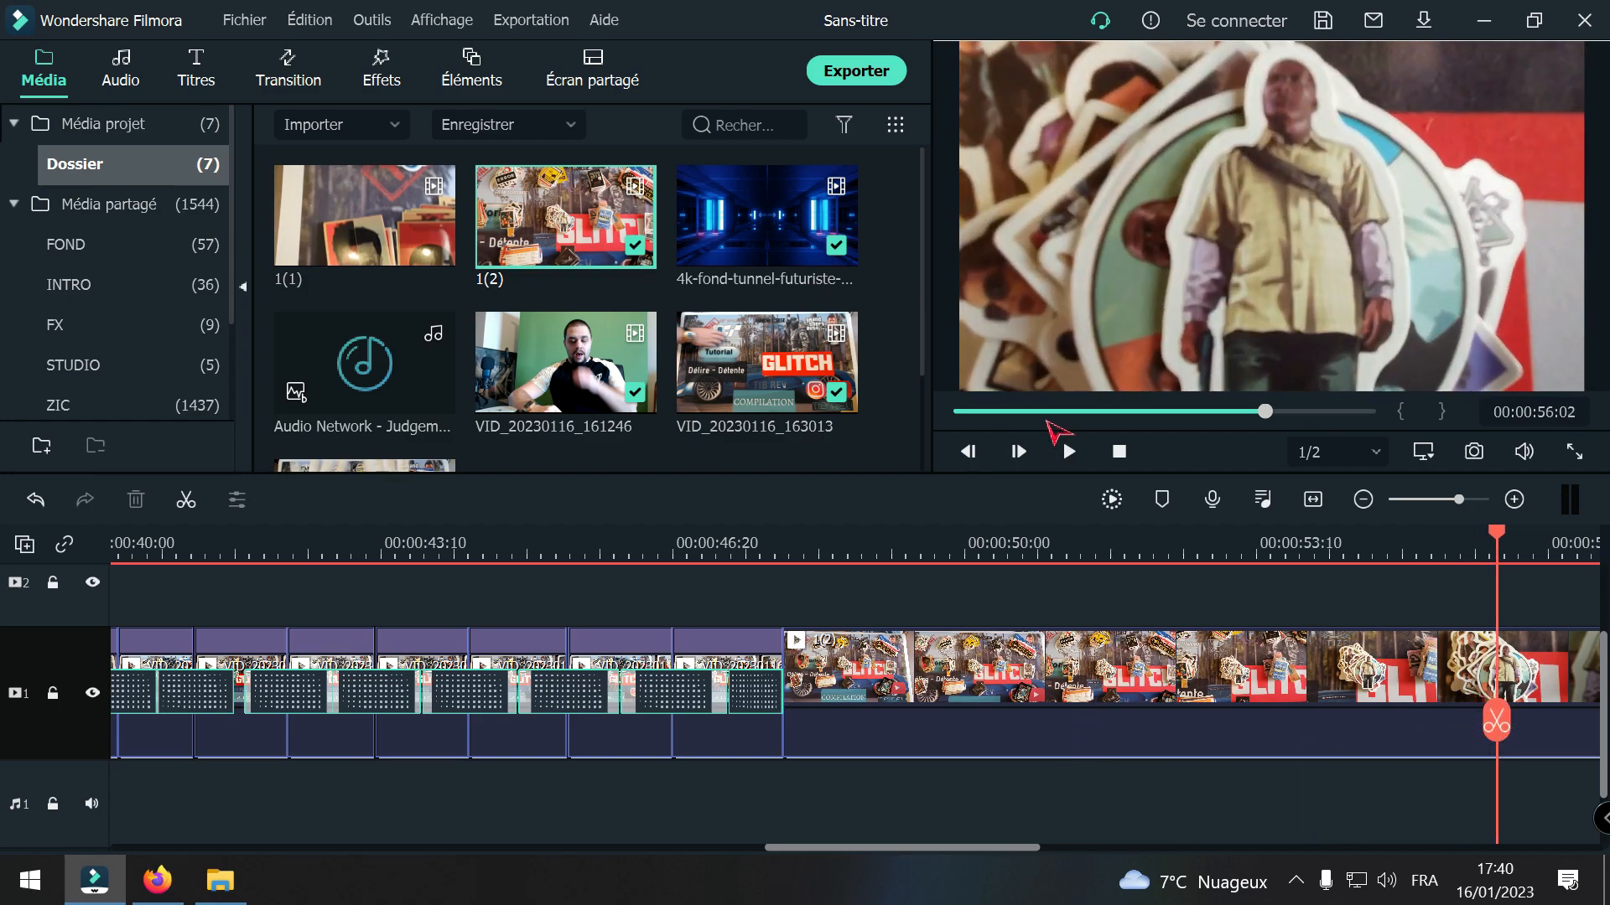
click(1067, 450)
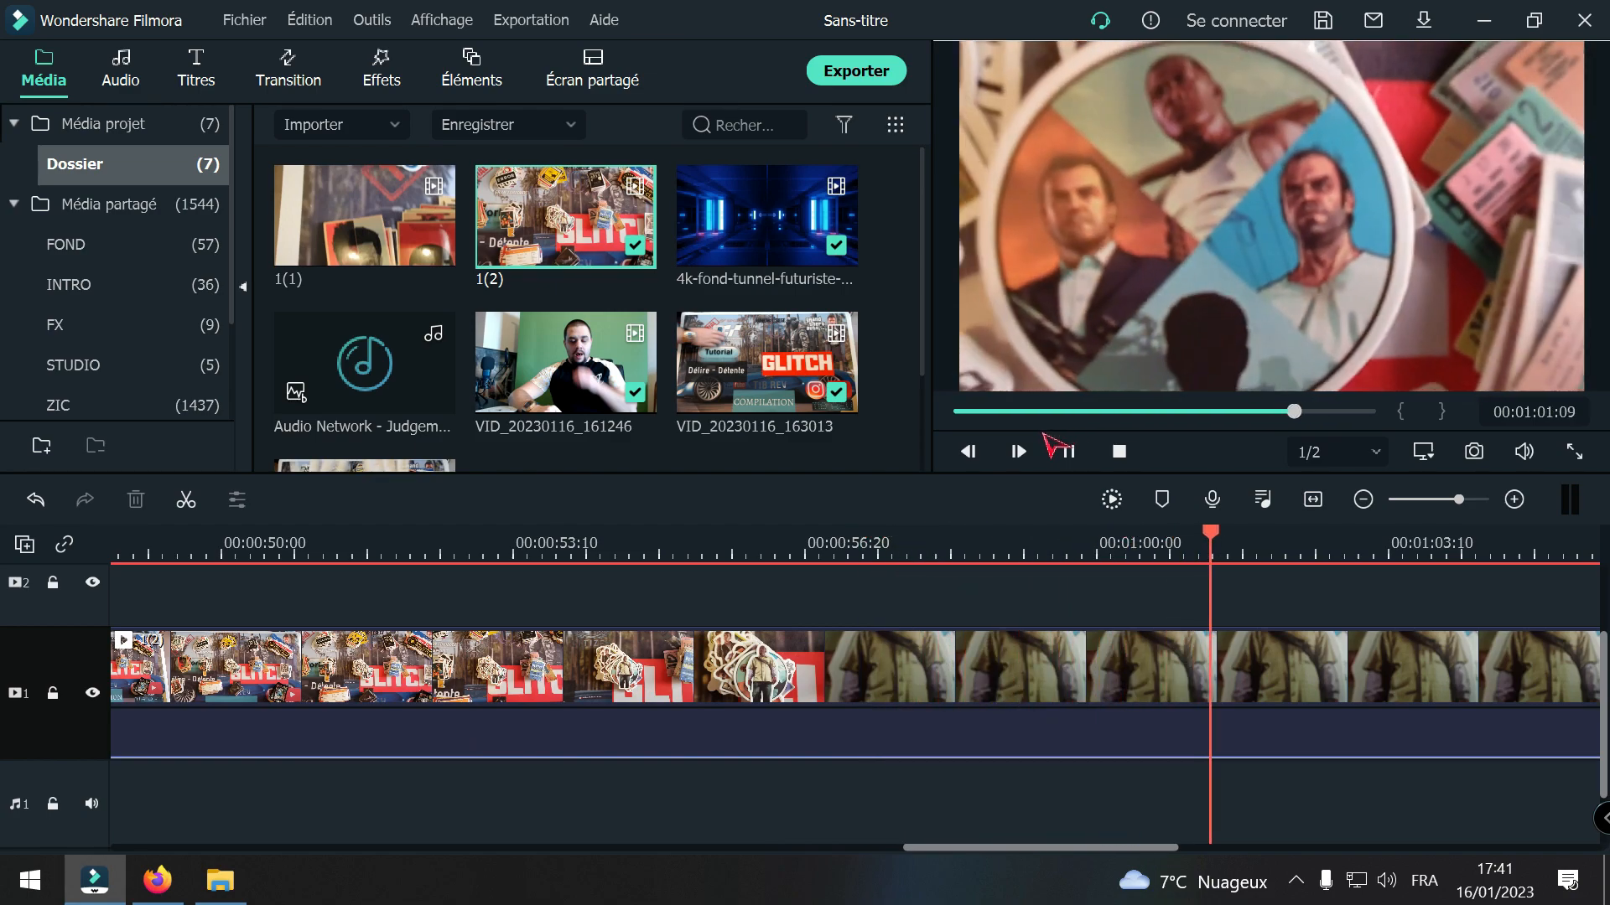
click(1067, 450)
drag(1232, 723, 1088, 733)
click(886, 739)
click(1087, 735)
click(962, 696)
key(Delete)
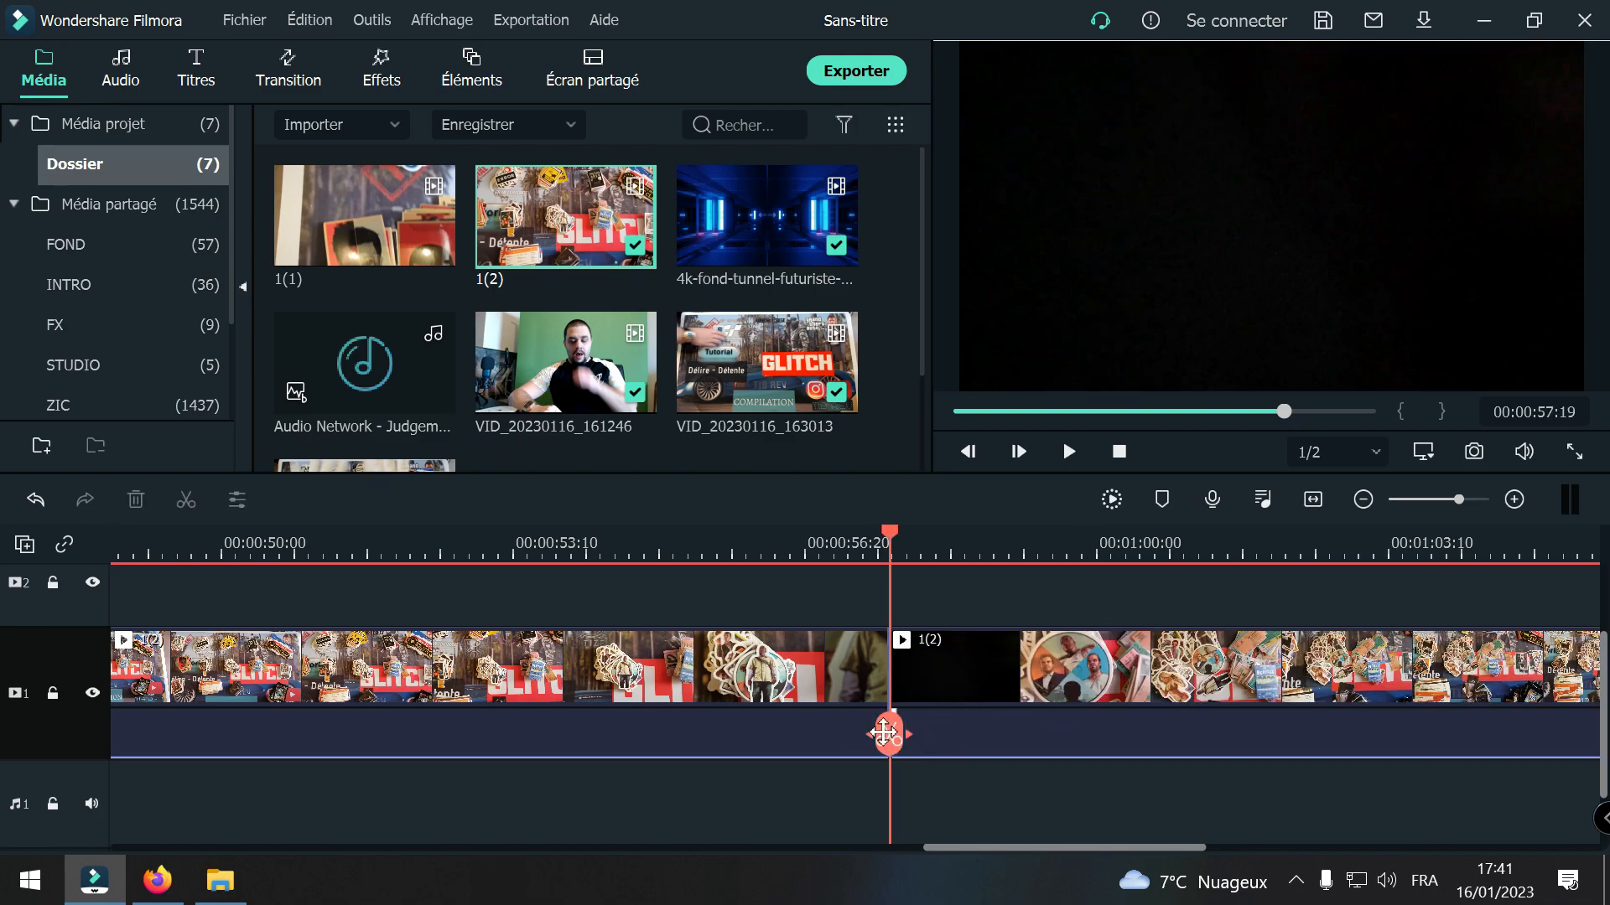
Step: Play back across the cut in clip 1(2), then scrub past the clip's end
drag(887, 729, 798, 743)
key(space)
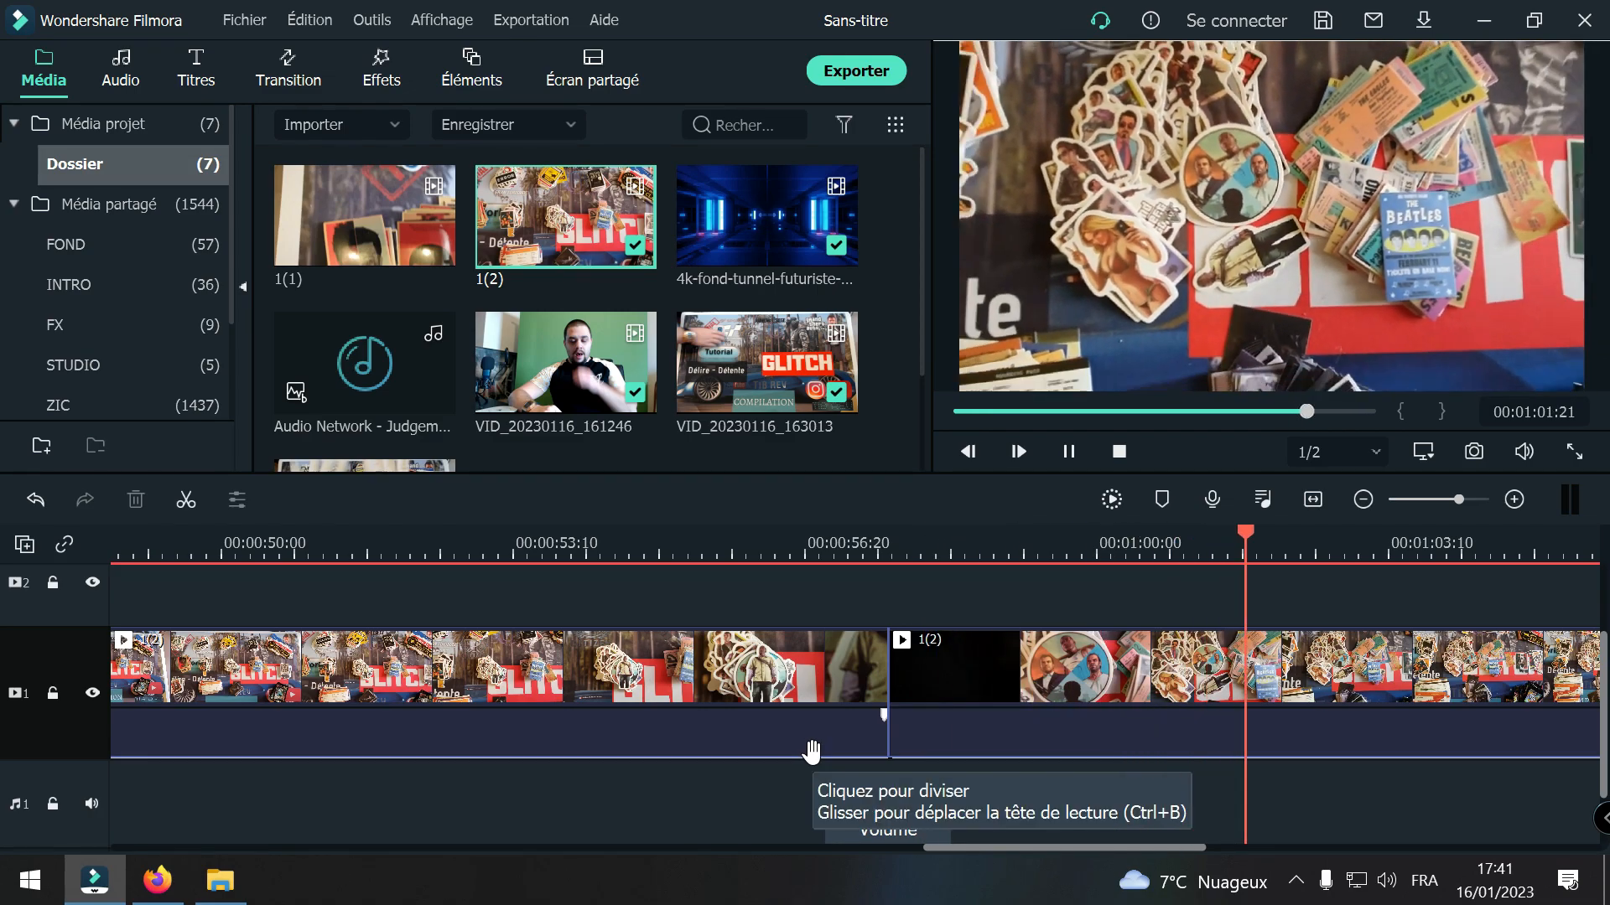
key(space)
drag(1242, 749, 1604, 731)
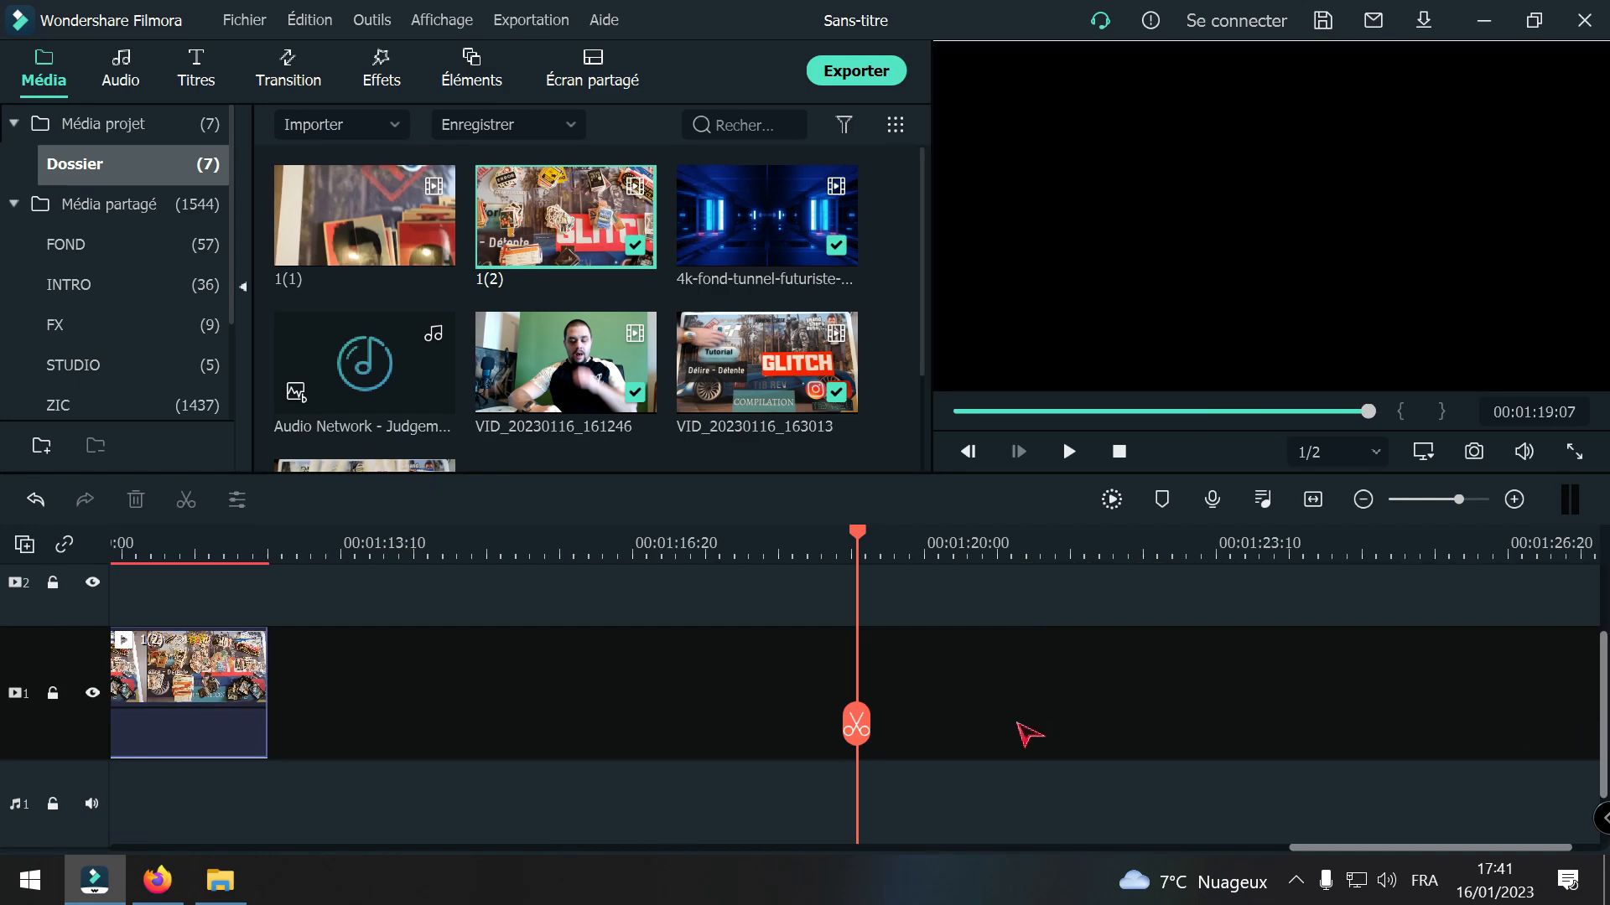
Step: Play back clip 1(2) from its start after the sticker sequence through the cut to about 00:00:59:01
drag(856, 726, 1460, 709)
key(space)
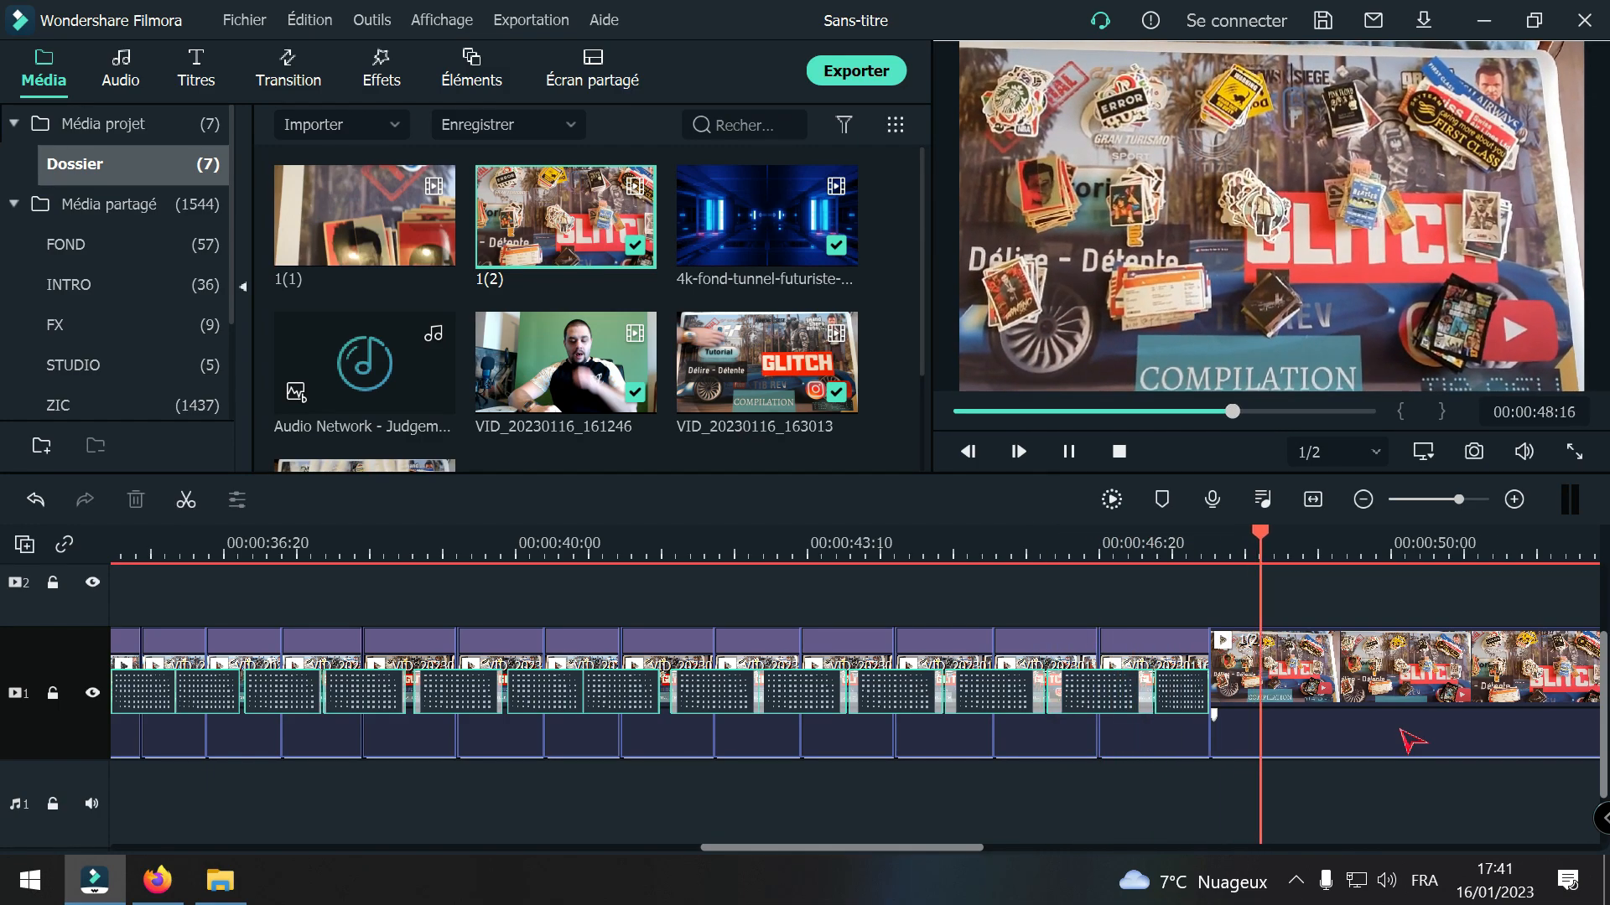
key(space)
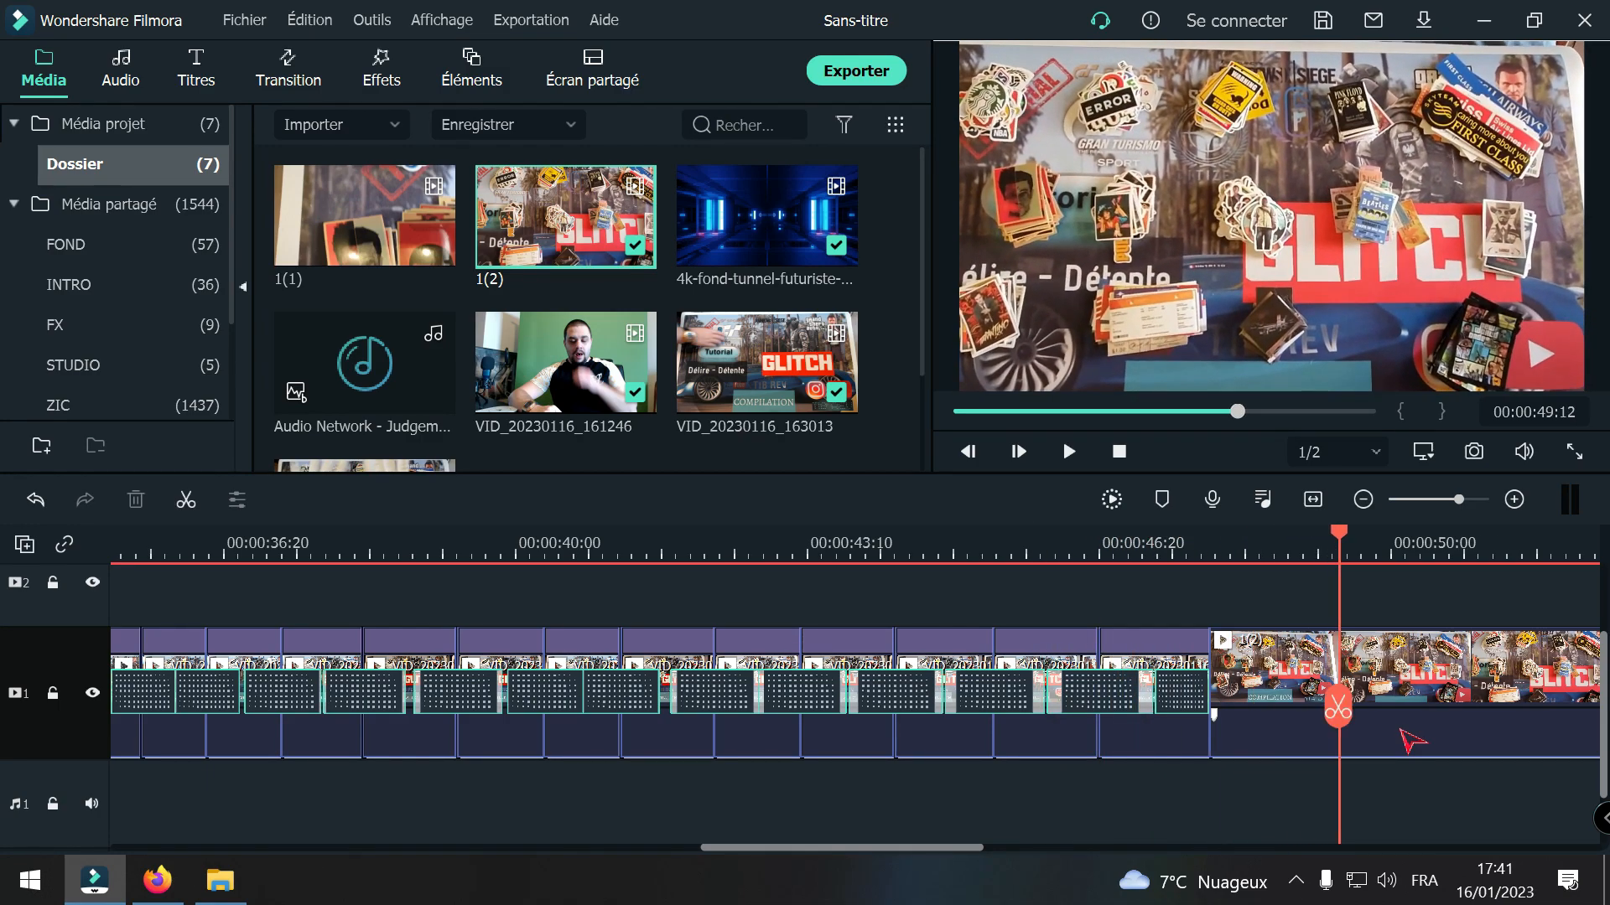
drag(972, 848, 1067, 847)
key(space)
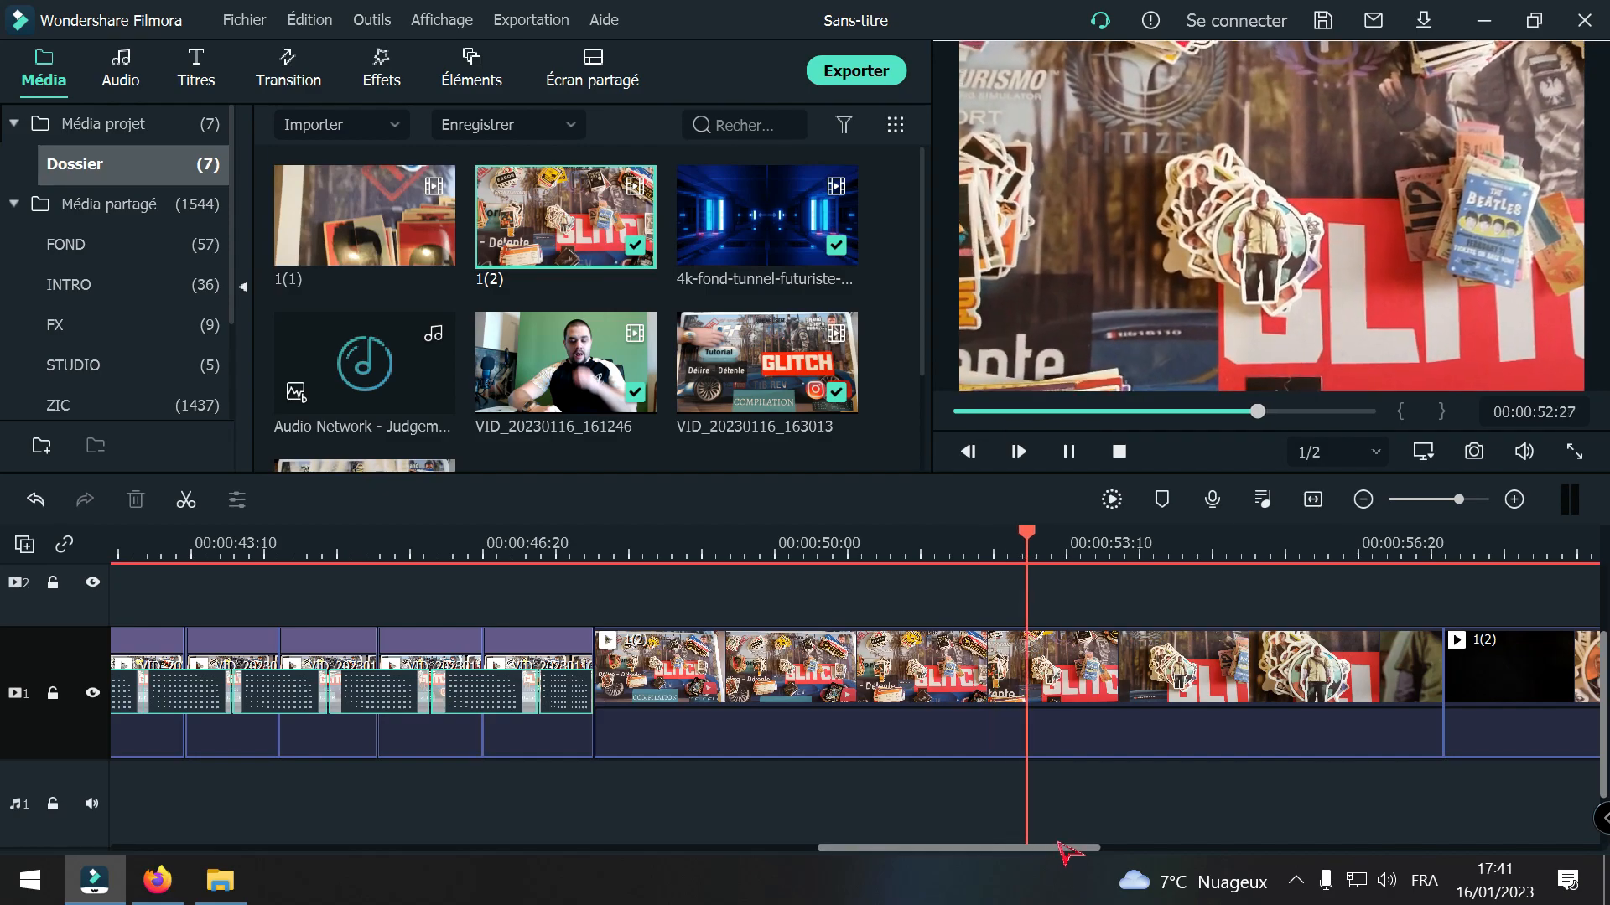
drag(1056, 849, 1144, 855)
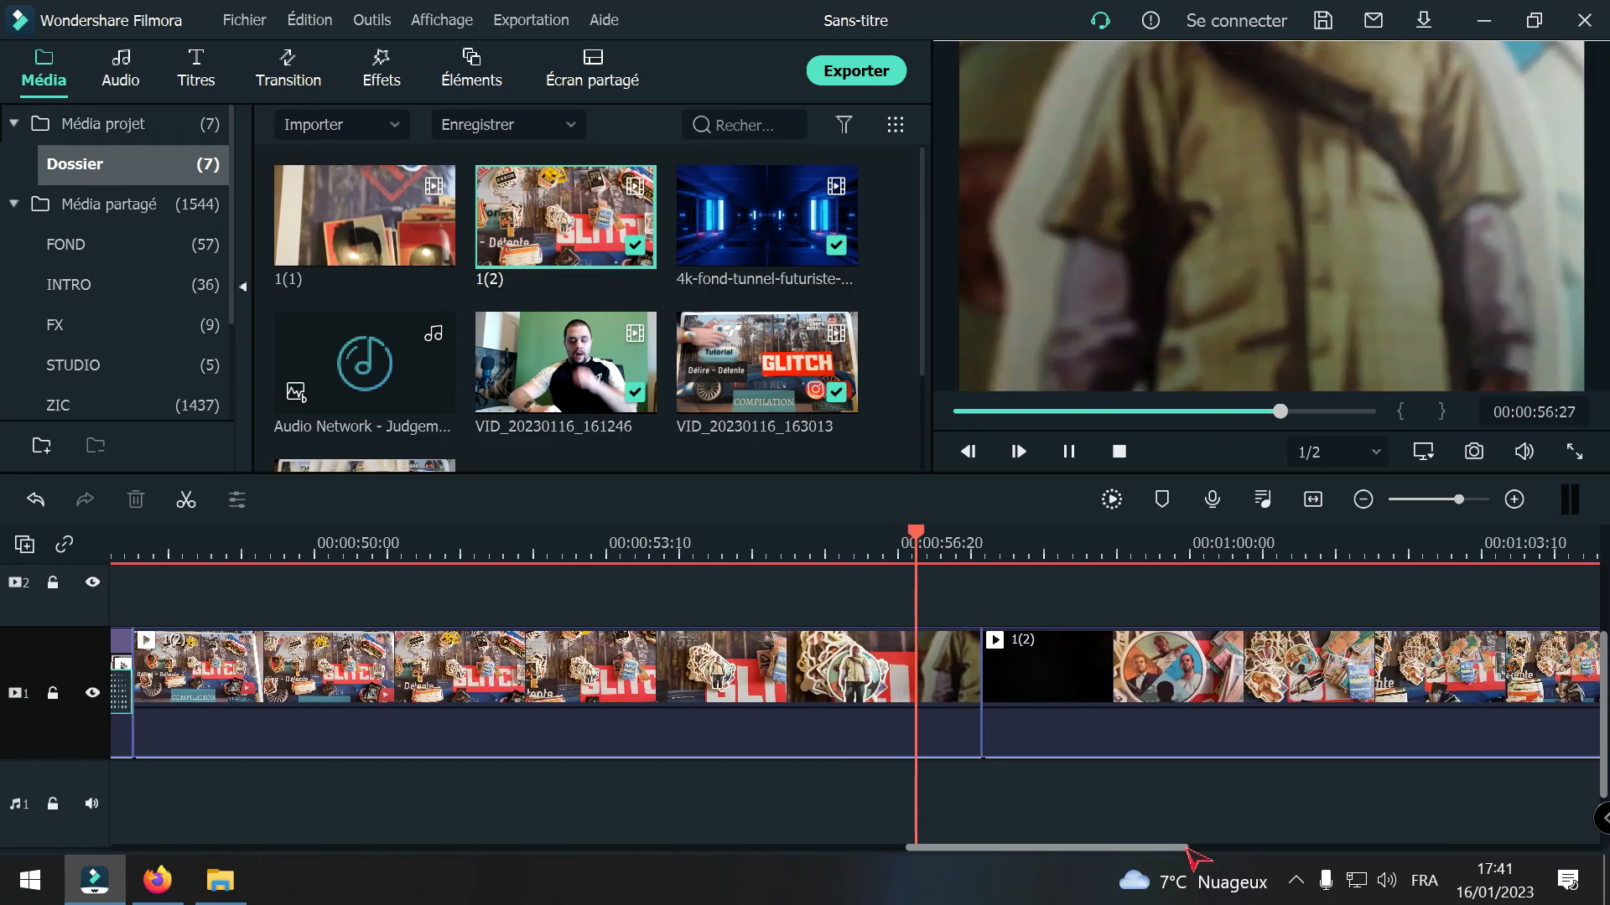
key(space)
click(1364, 501)
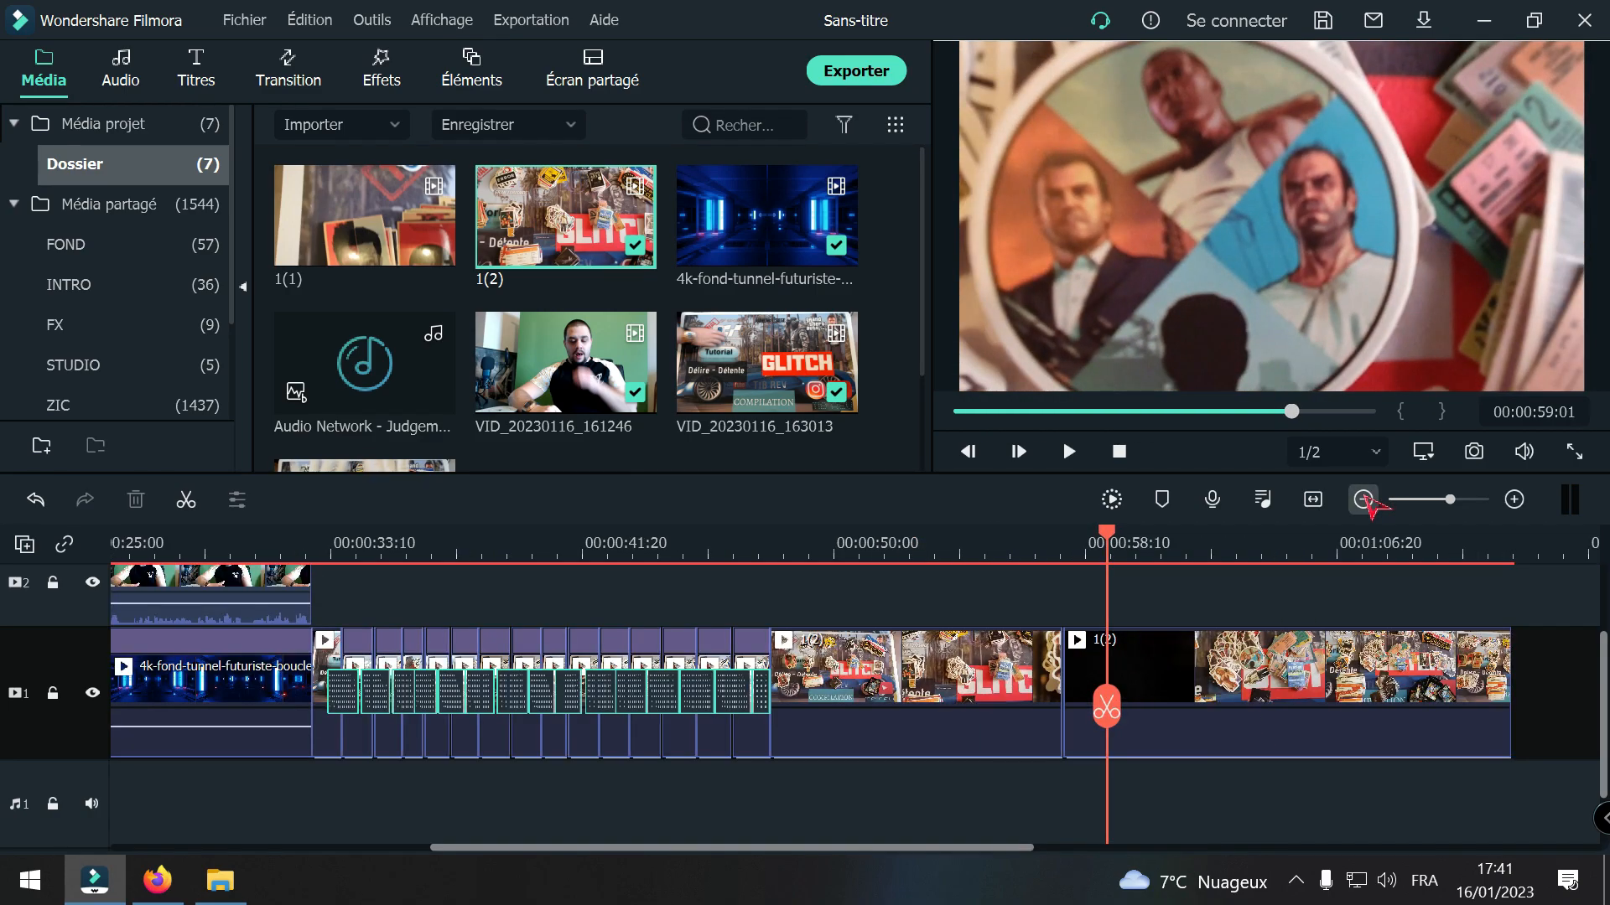
Step: Split the last section of clip 1(2) at 00:01:09:26 and delete everything after the cut
drag(1124, 717, 1362, 744)
key(space)
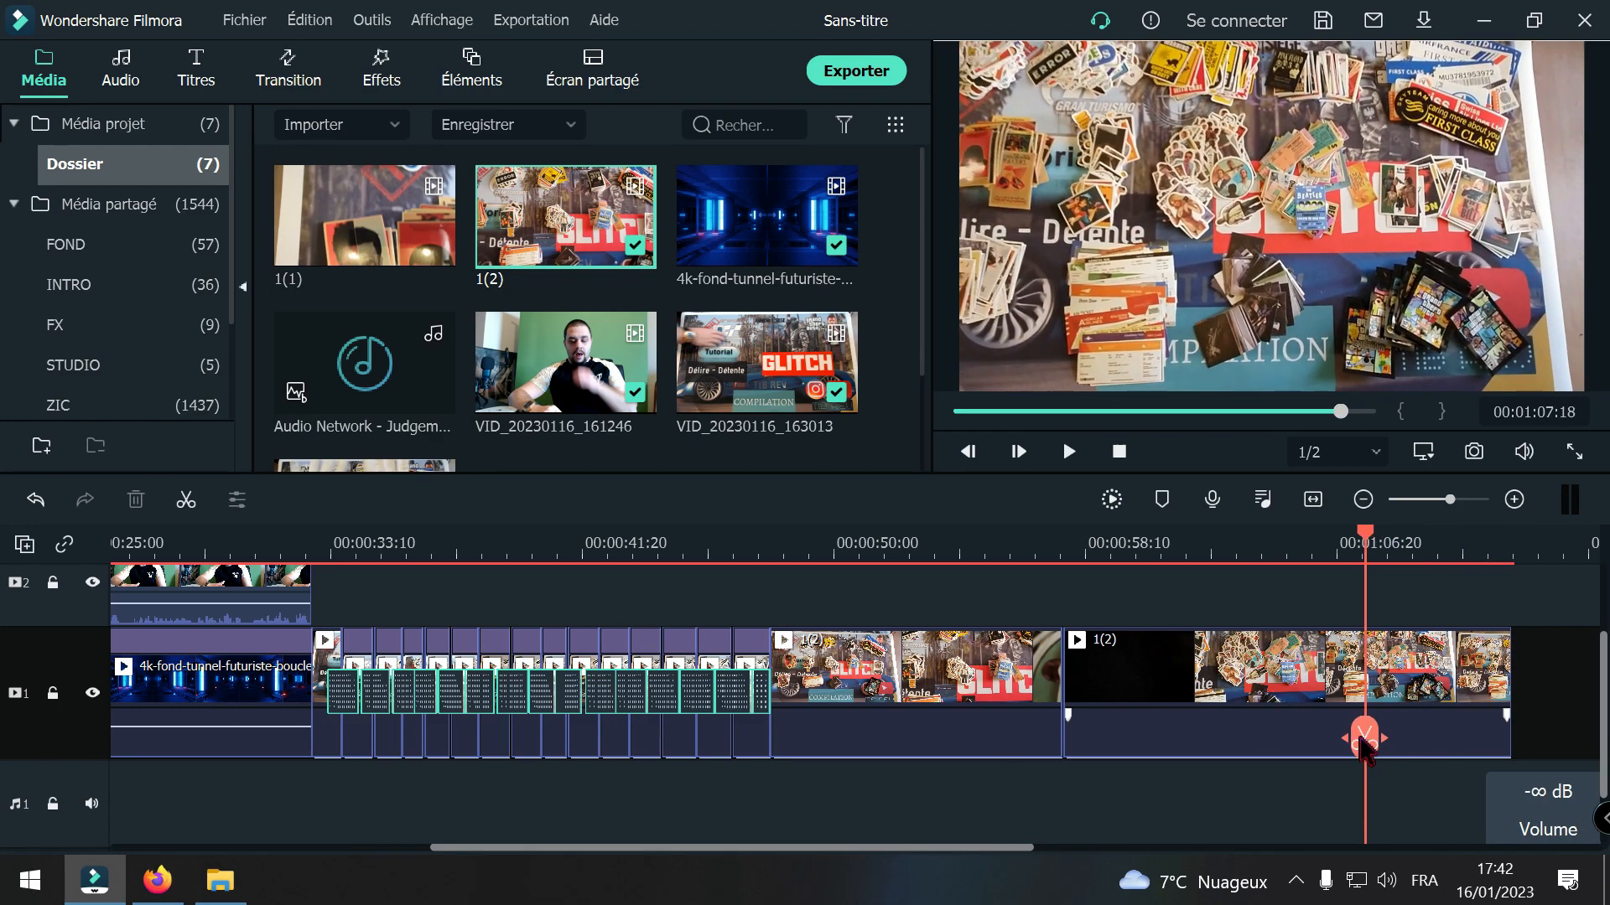
key(space)
key(space)
key(space)
key(space)
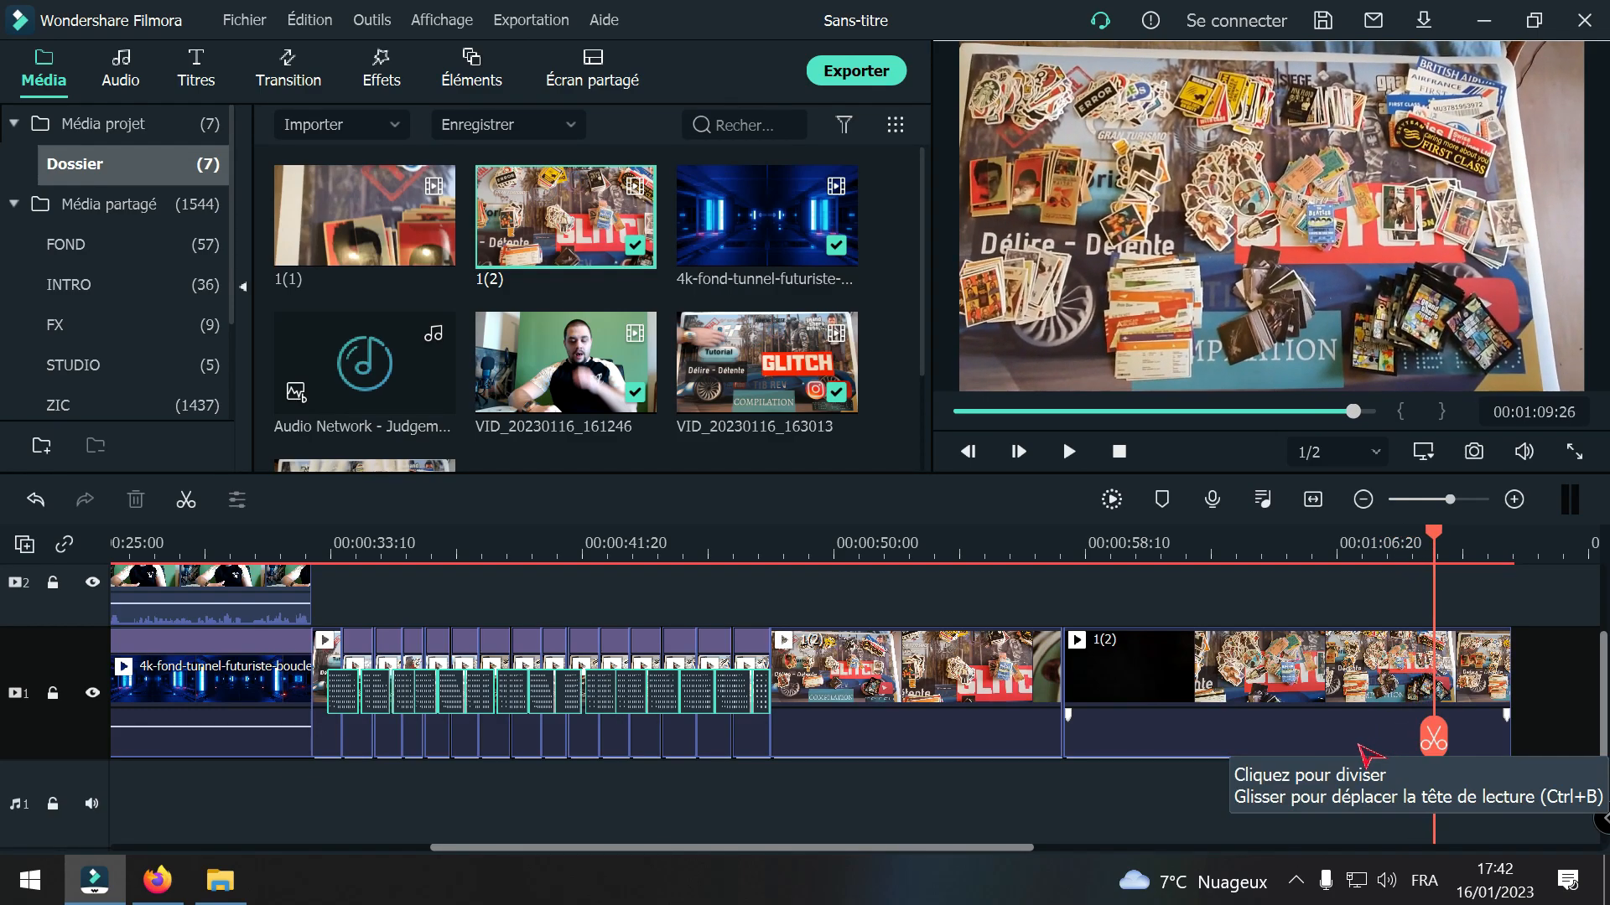
click(1438, 742)
key(Delete)
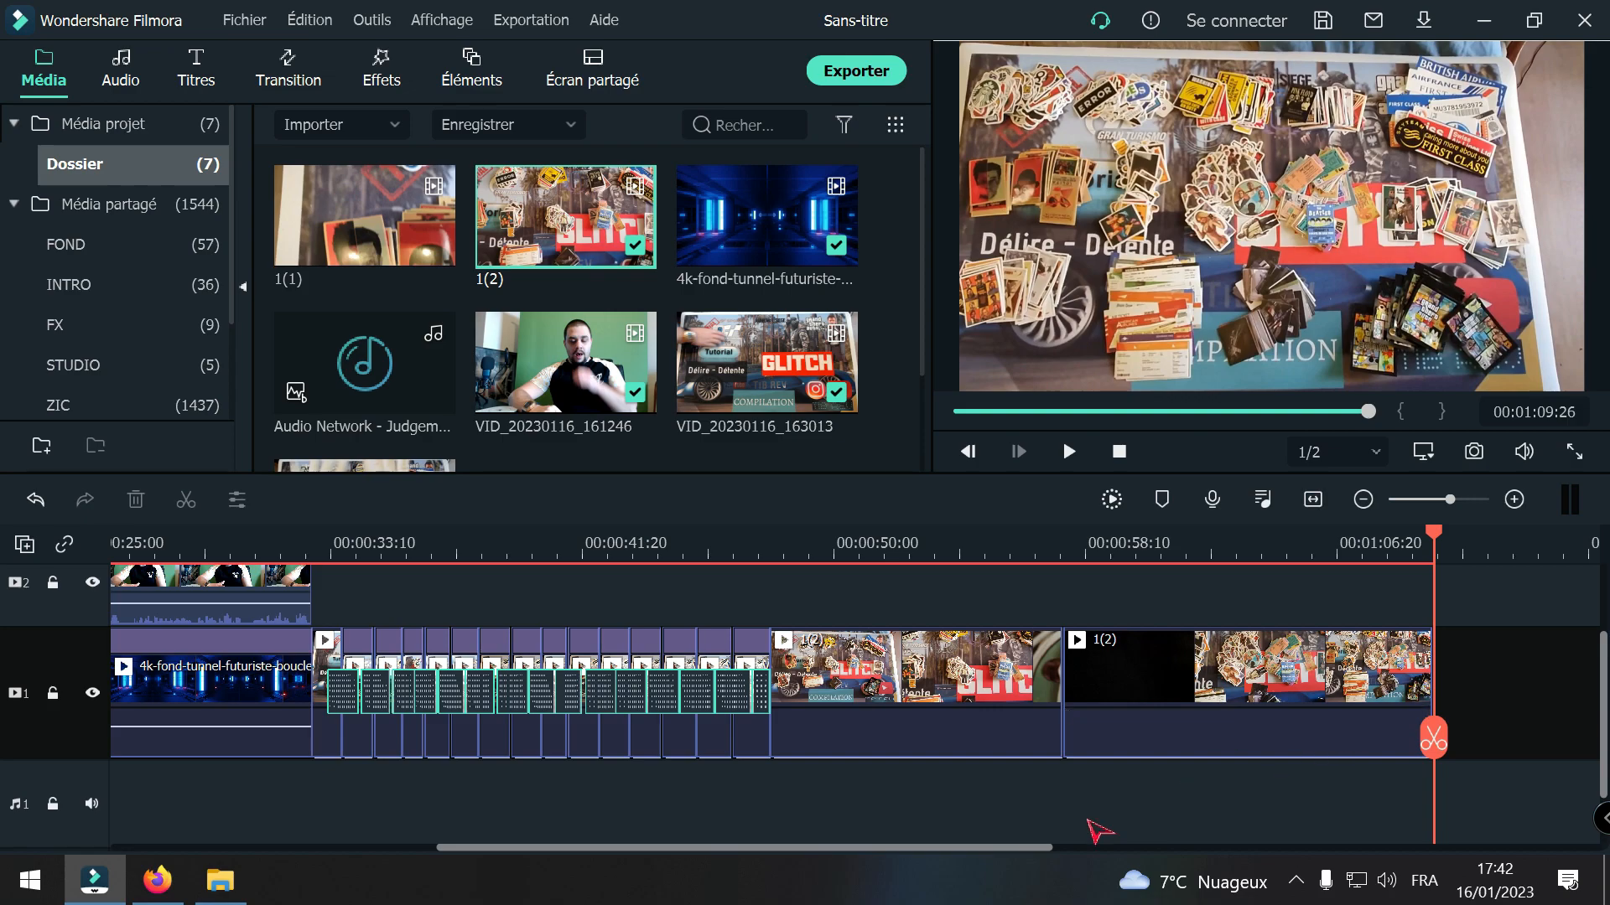
Step: Add clip 1(1) to video track 1 directly after the end of clip 1(2)
drag(1046, 851, 1253, 850)
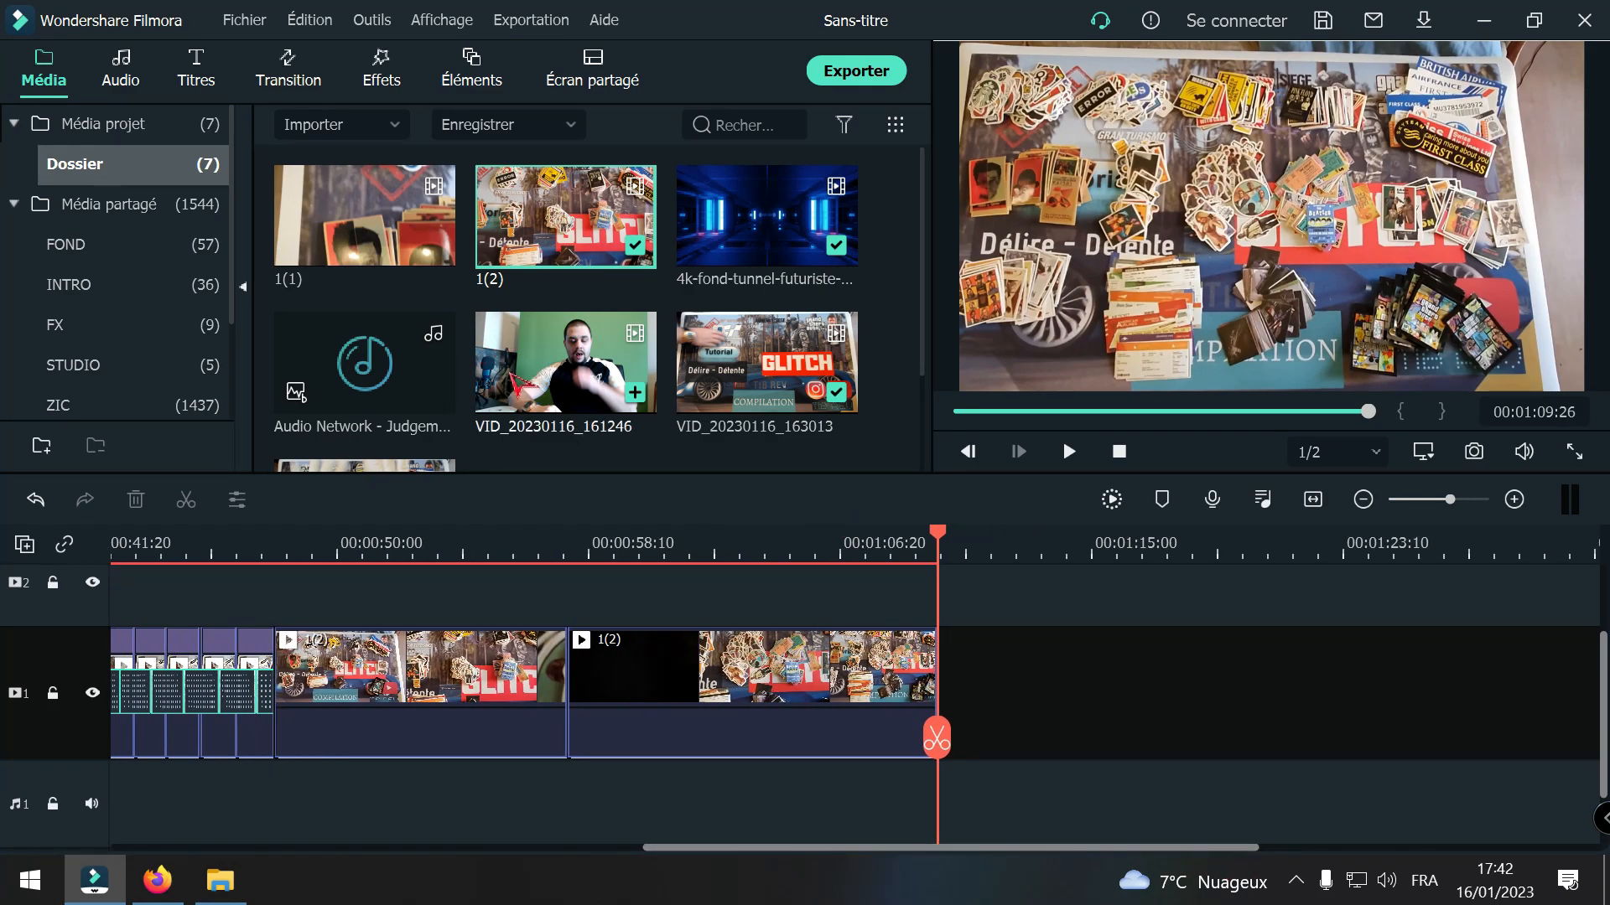
click(349, 192)
Step: Split clip 1(1) at 00:01:12:14, delete its opening part with the gap closed, and lower the remaining clip's volume to silence
drag(992, 571, 1015, 731)
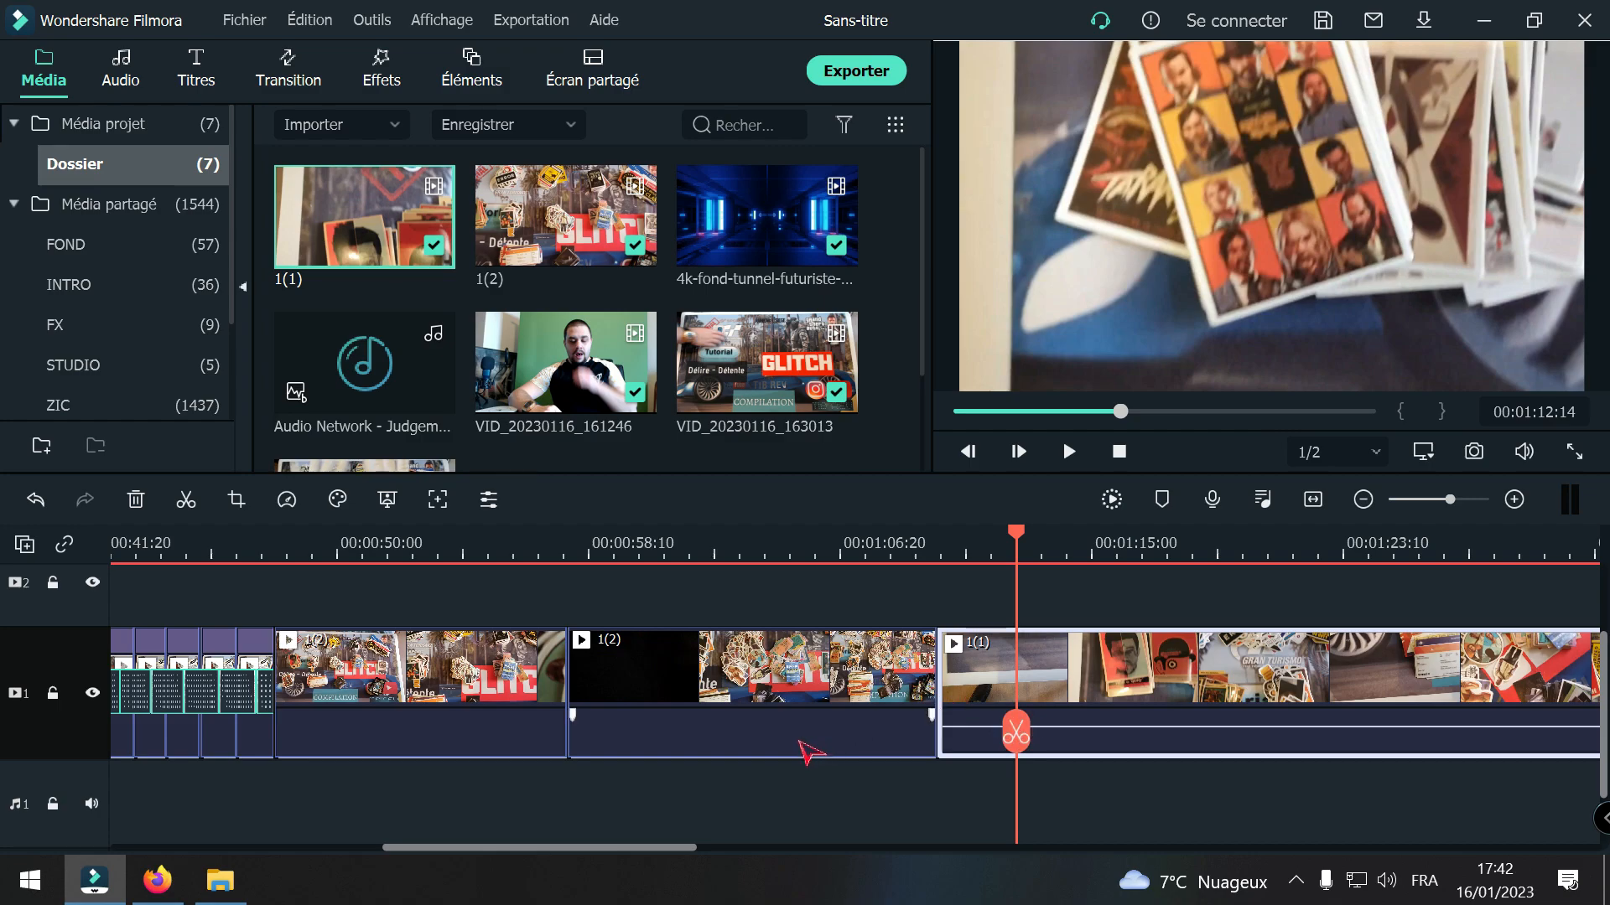
click(1016, 731)
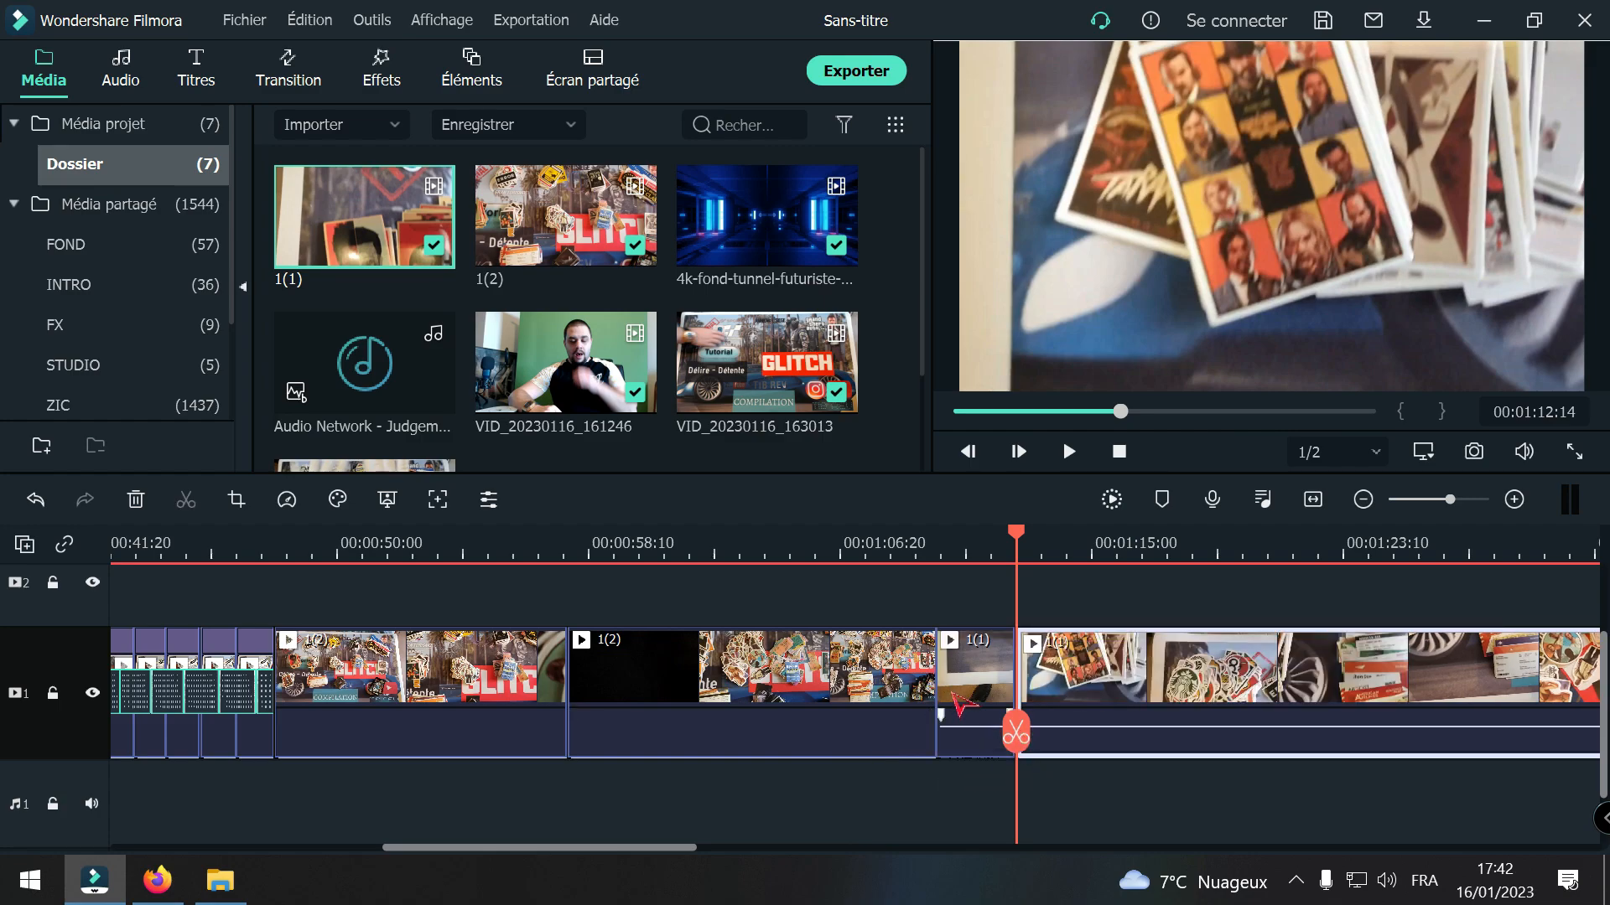
key(Delete)
drag(1053, 728, 1064, 762)
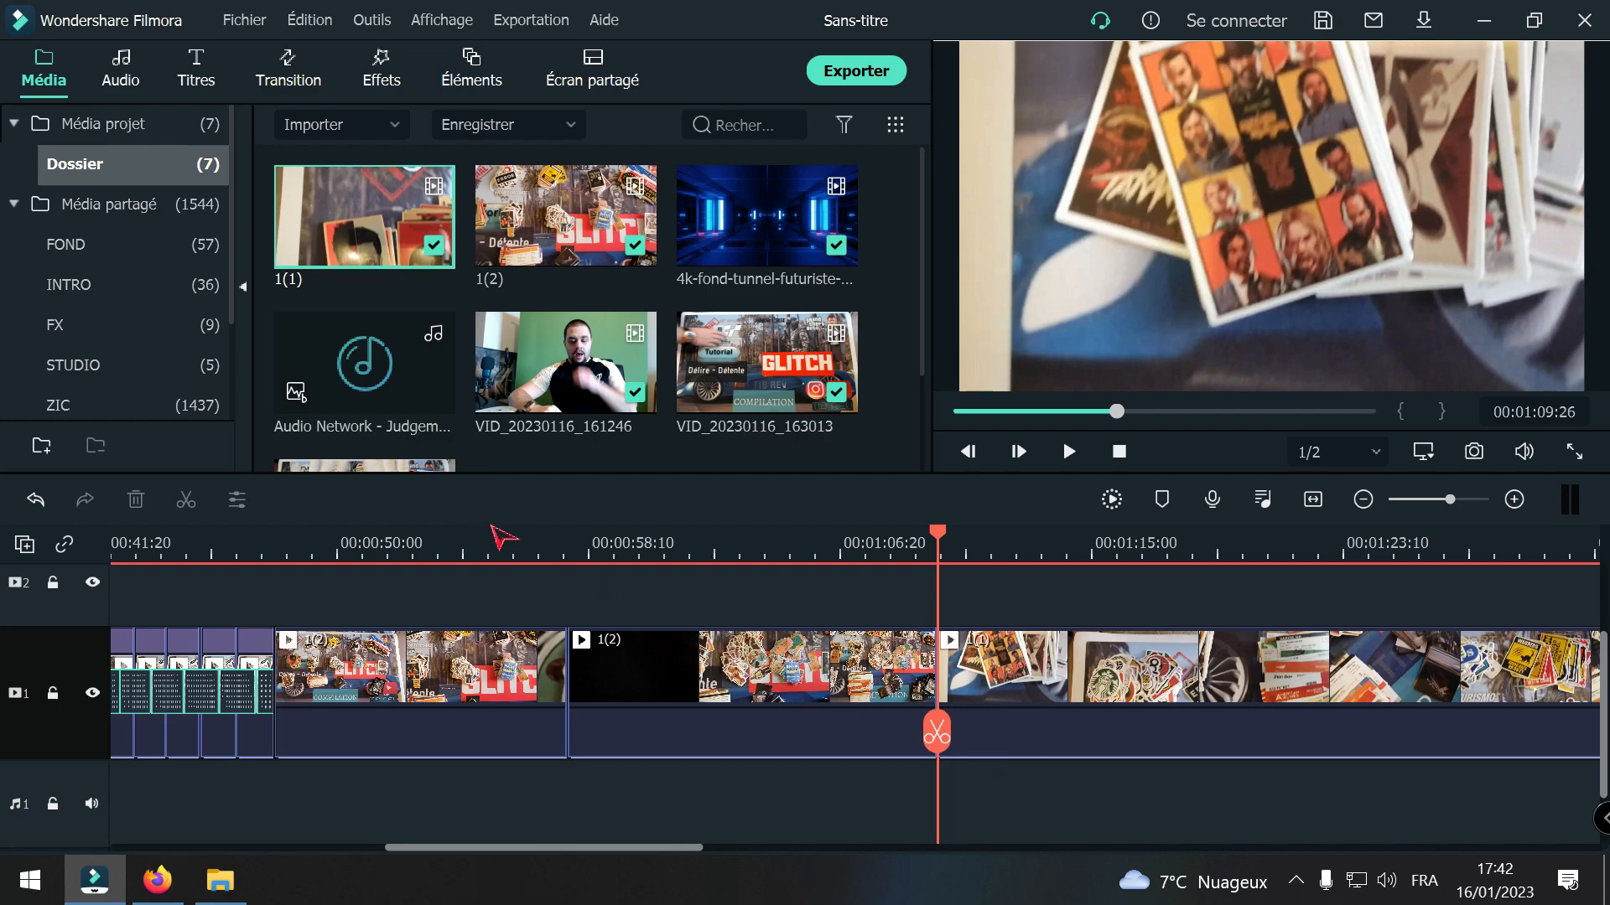
Step: Place the Audio Network - Judgement Day music on audio track 1, starting where clip 1(2) begins after the sticker sequence
drag(412, 387, 293, 779)
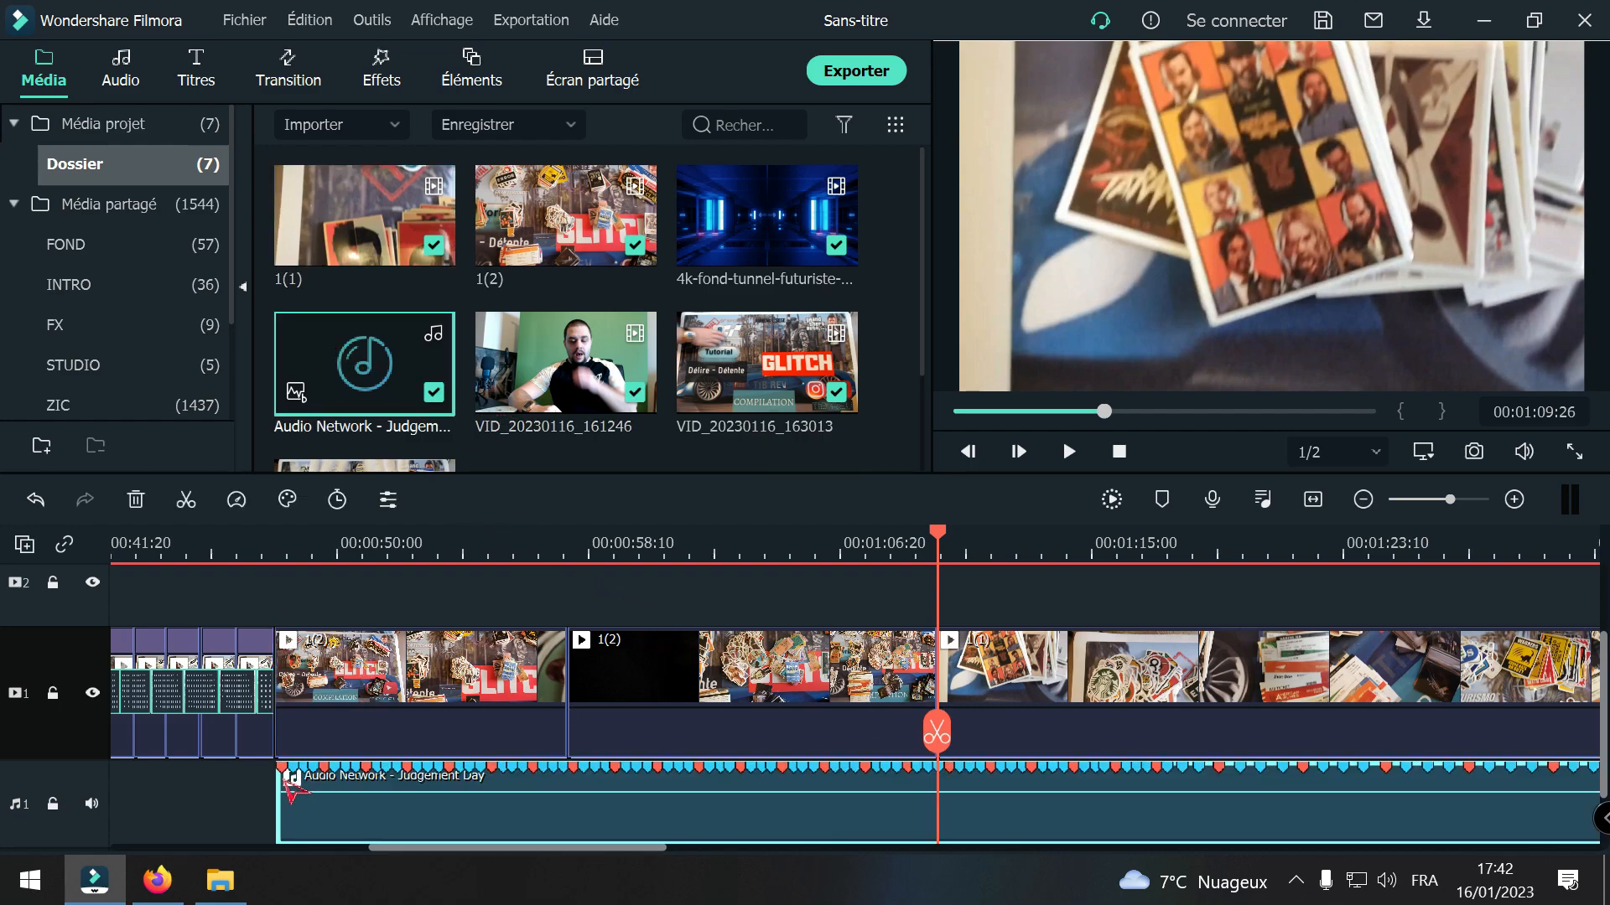
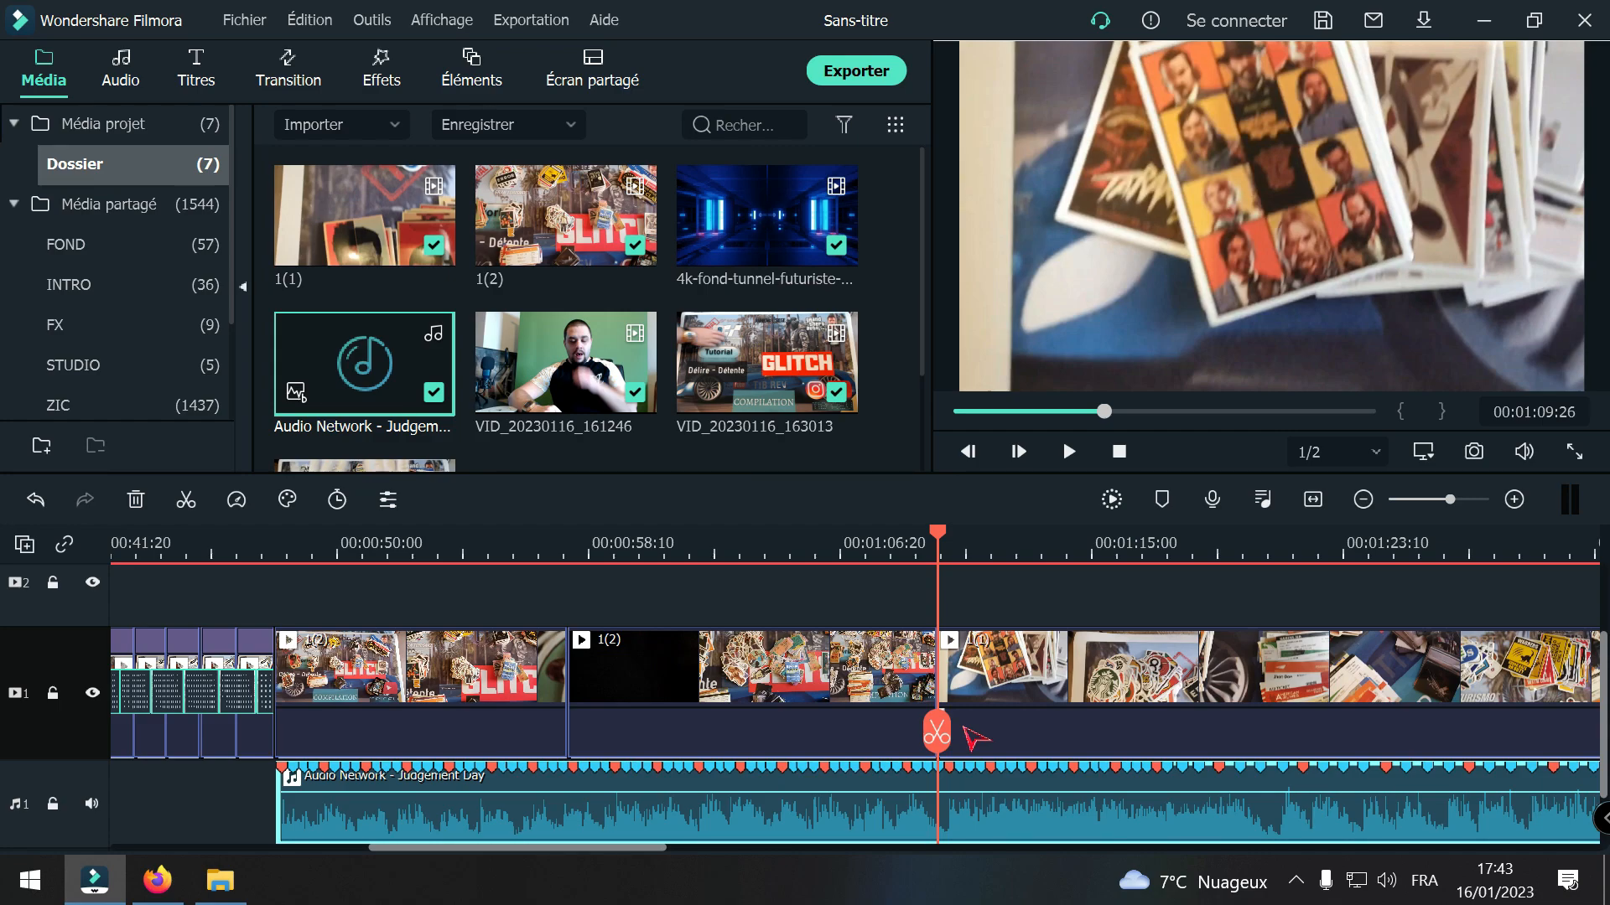
Step: Play the sequence from the start of the Judgement Day music through clip 1(1) to check the music against the footage
drag(936, 742, 253, 817)
key(space)
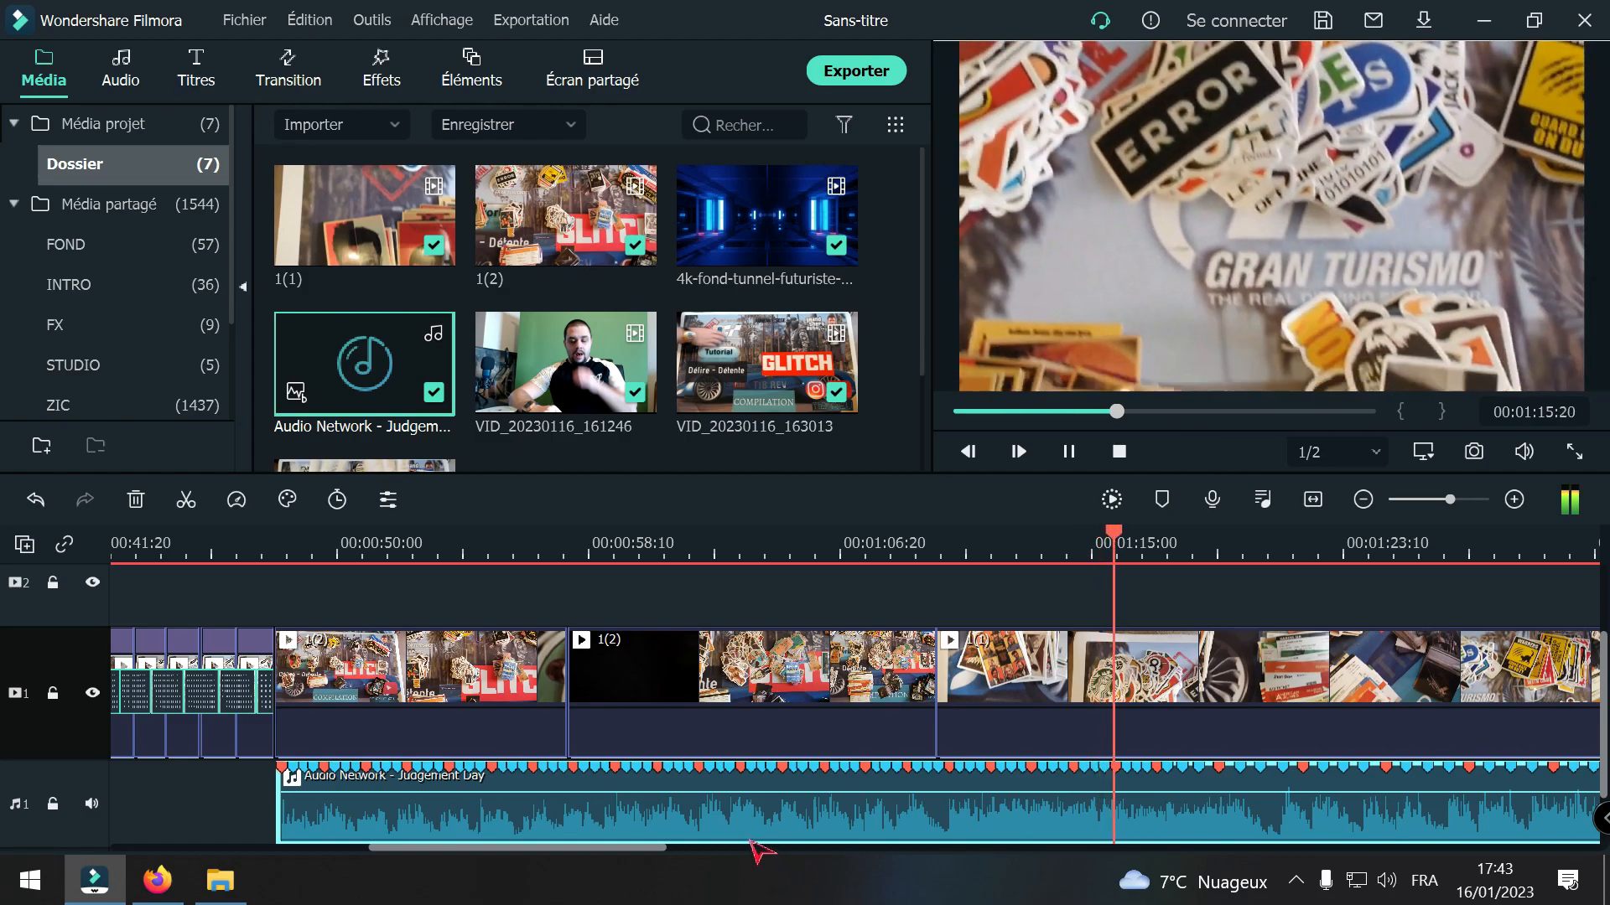
drag(681, 848, 784, 888)
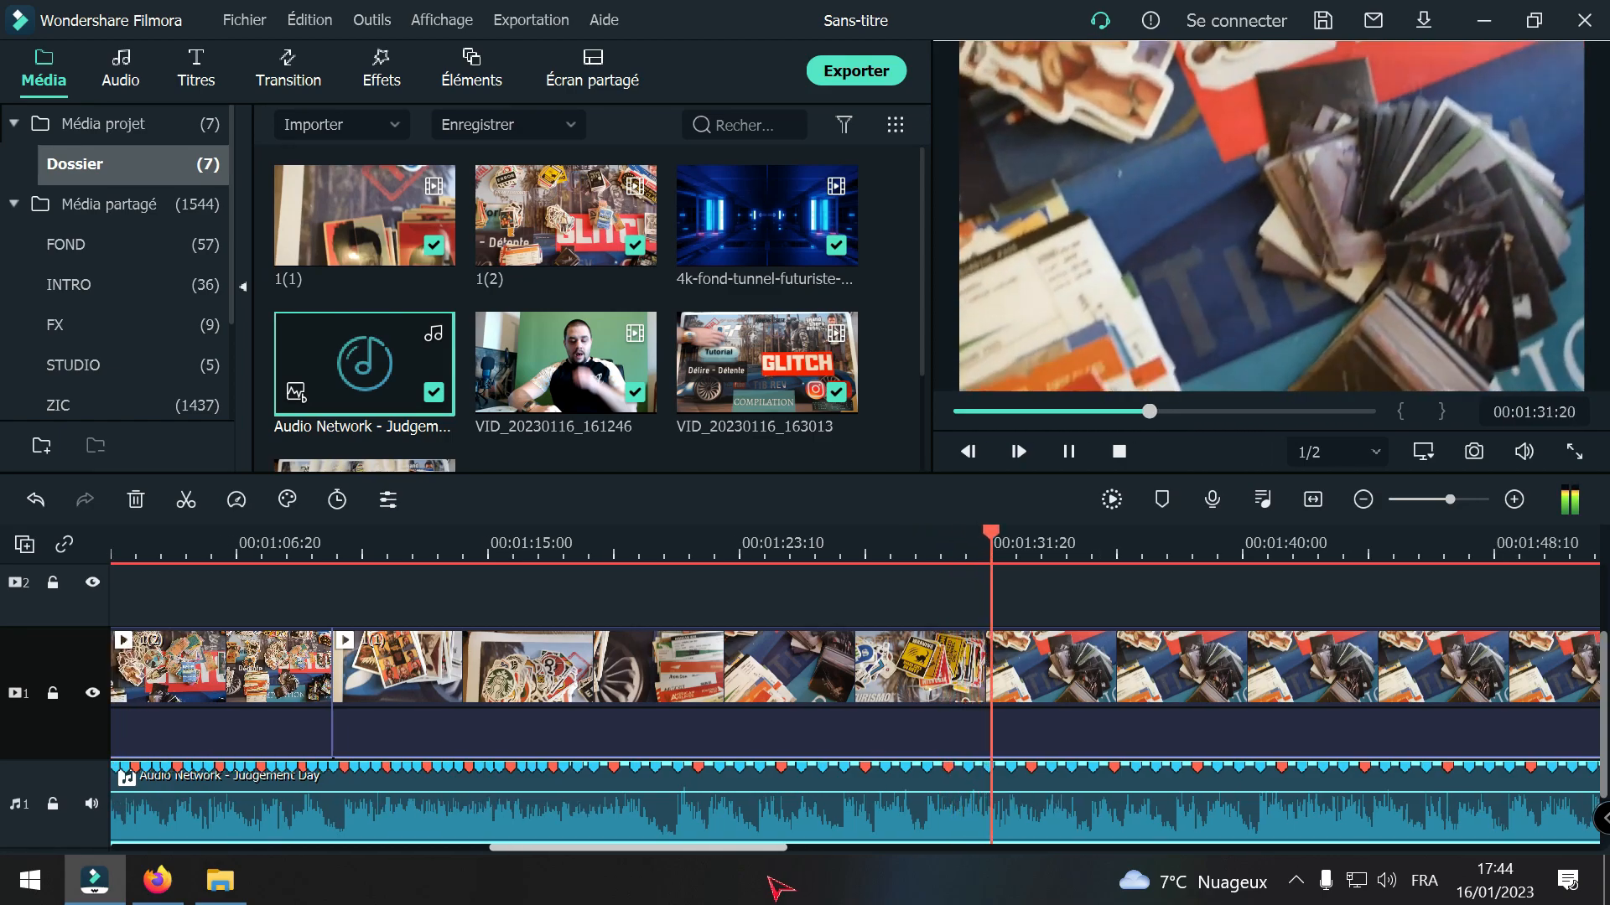
drag(779, 886, 709, 872)
key(space)
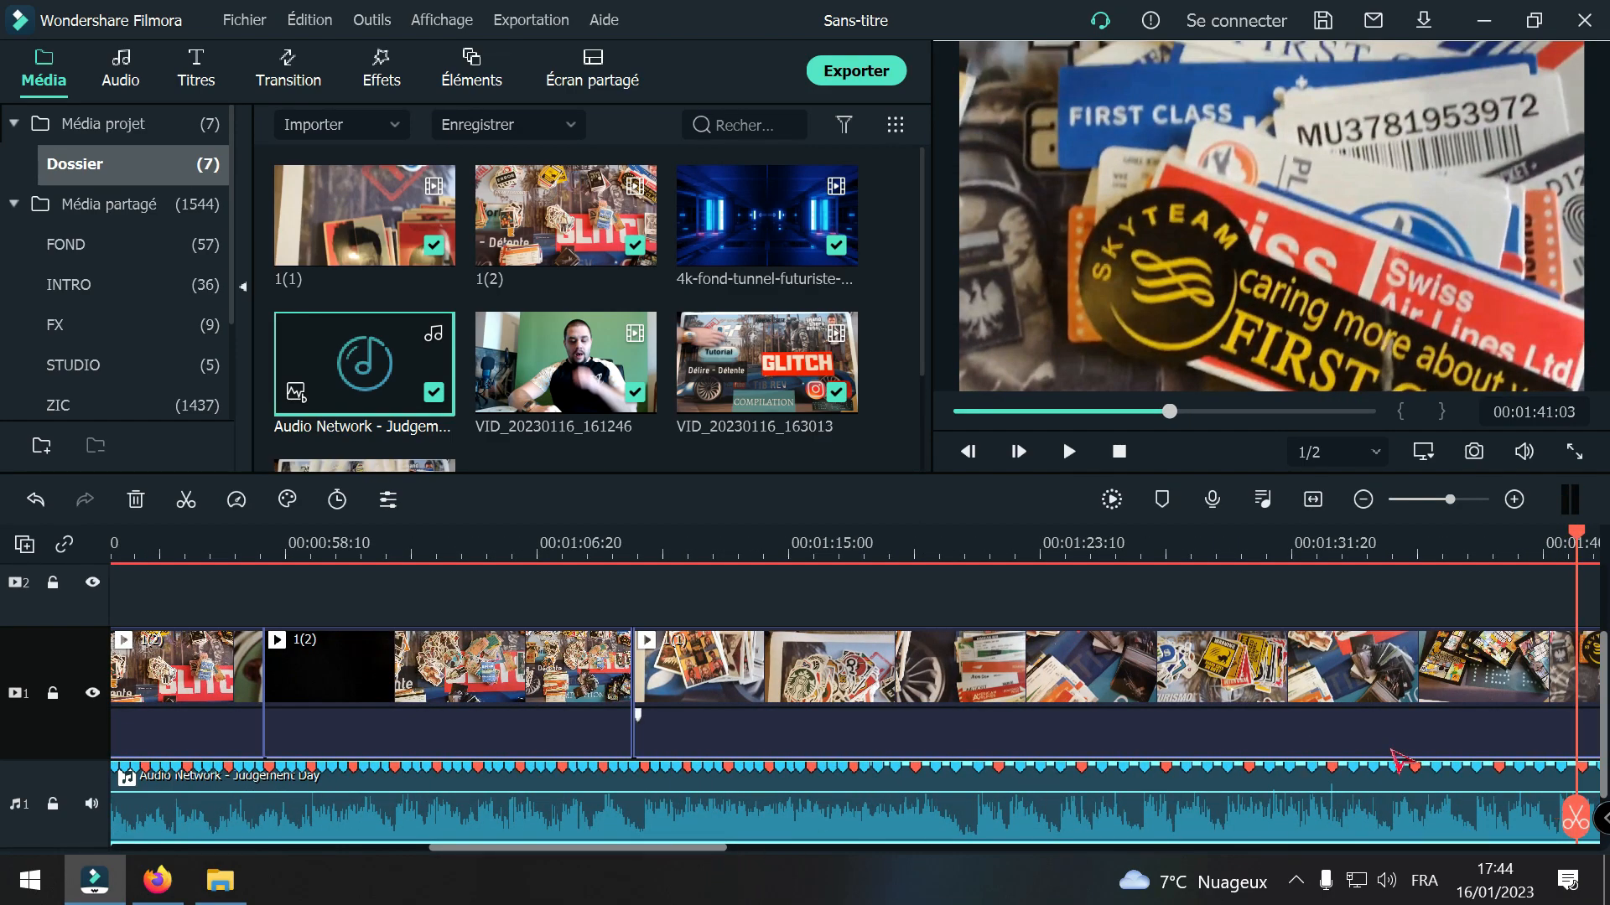
Step: Split the Judgement Day music on audio track 1 at 00:01:21:04
drag(1576, 818, 675, 818)
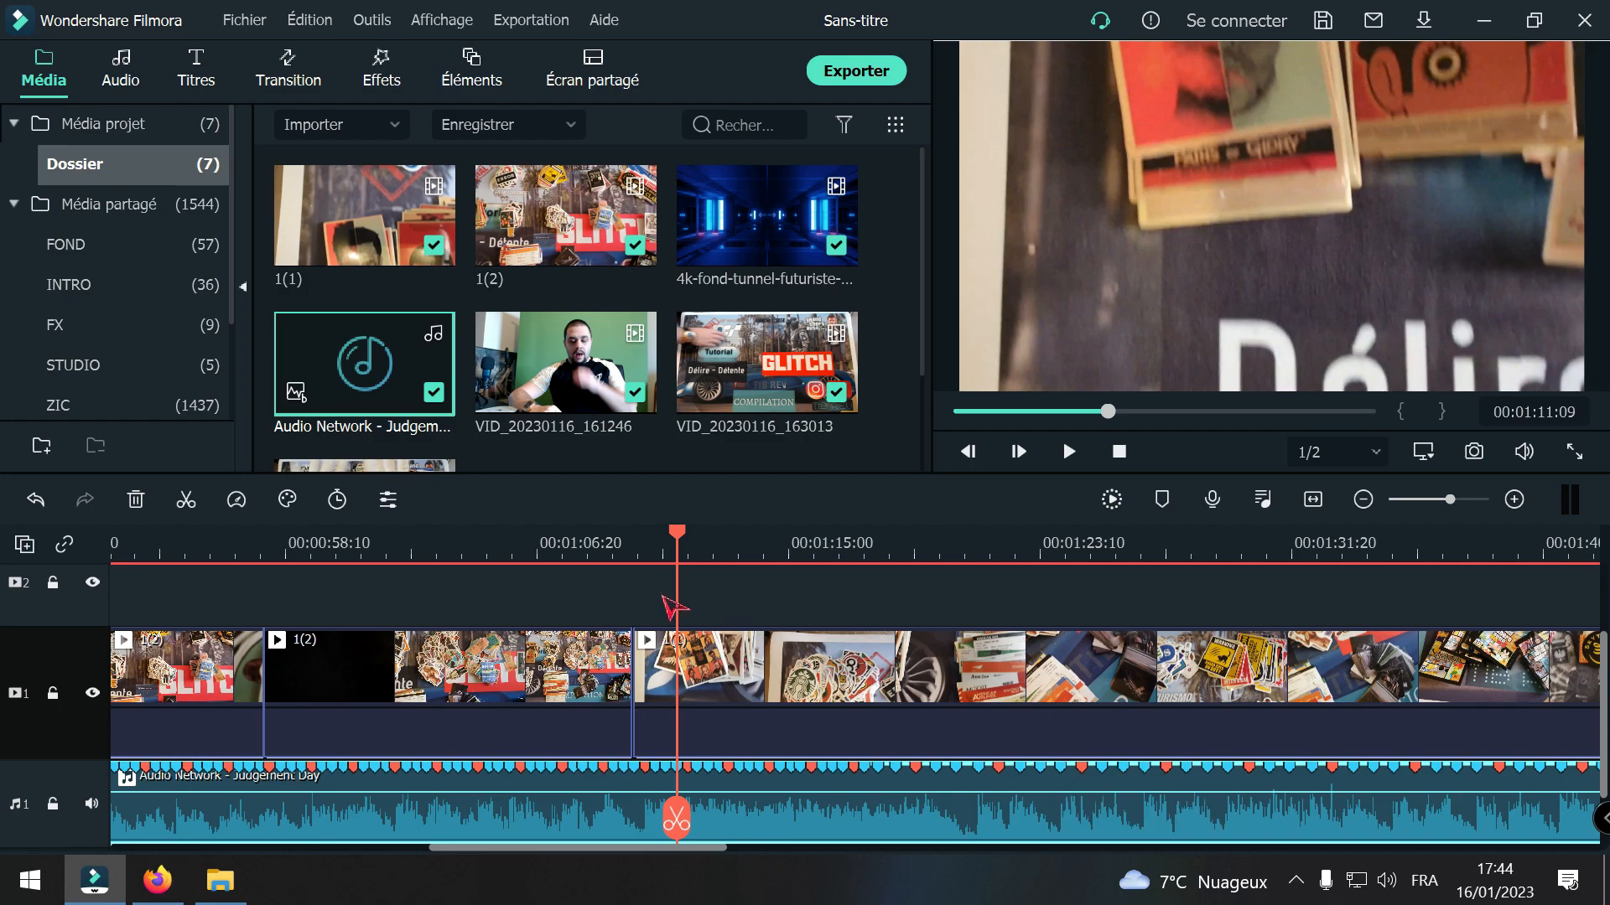
drag(551, 848, 490, 849)
scroll(472, 830, down, 1)
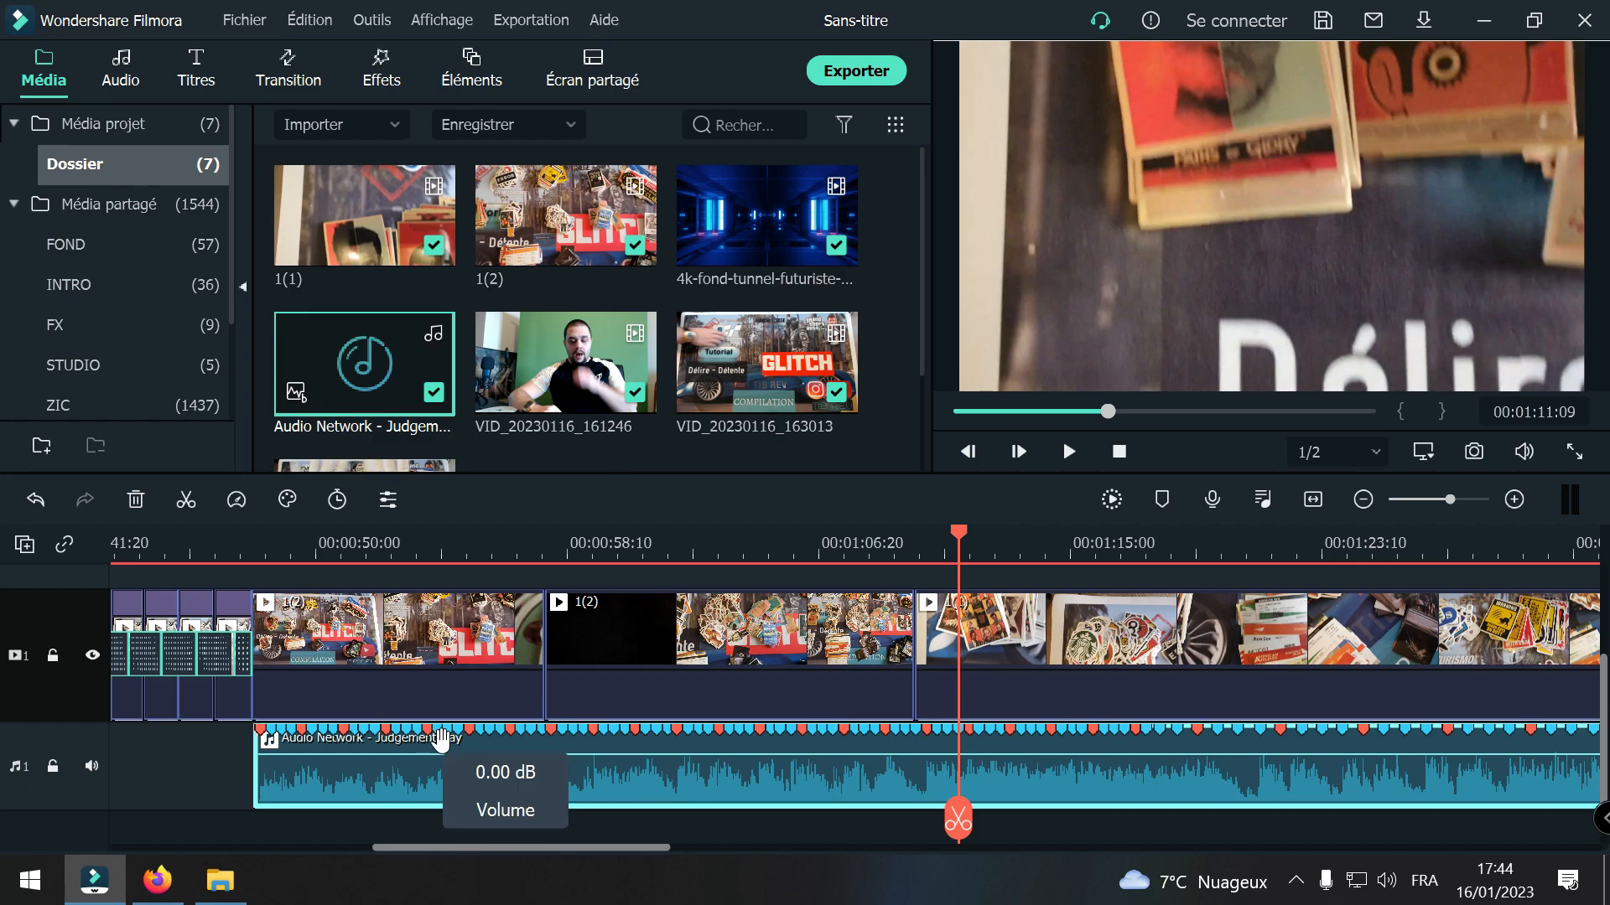
drag(959, 830, 1256, 826)
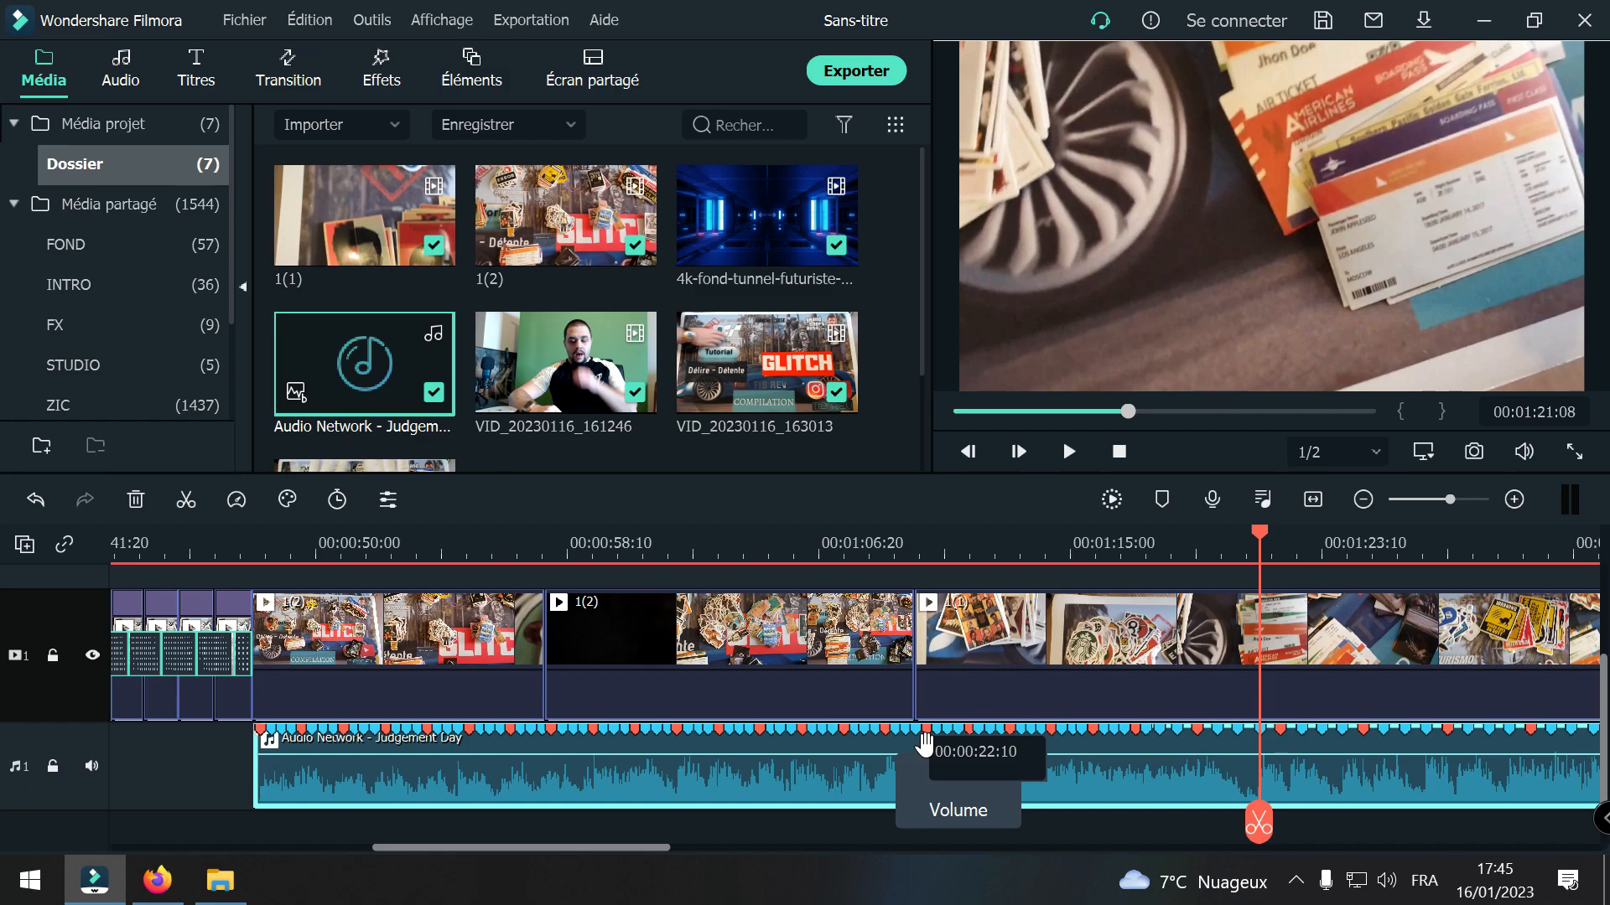
drag(1257, 830, 1161, 819)
key(space)
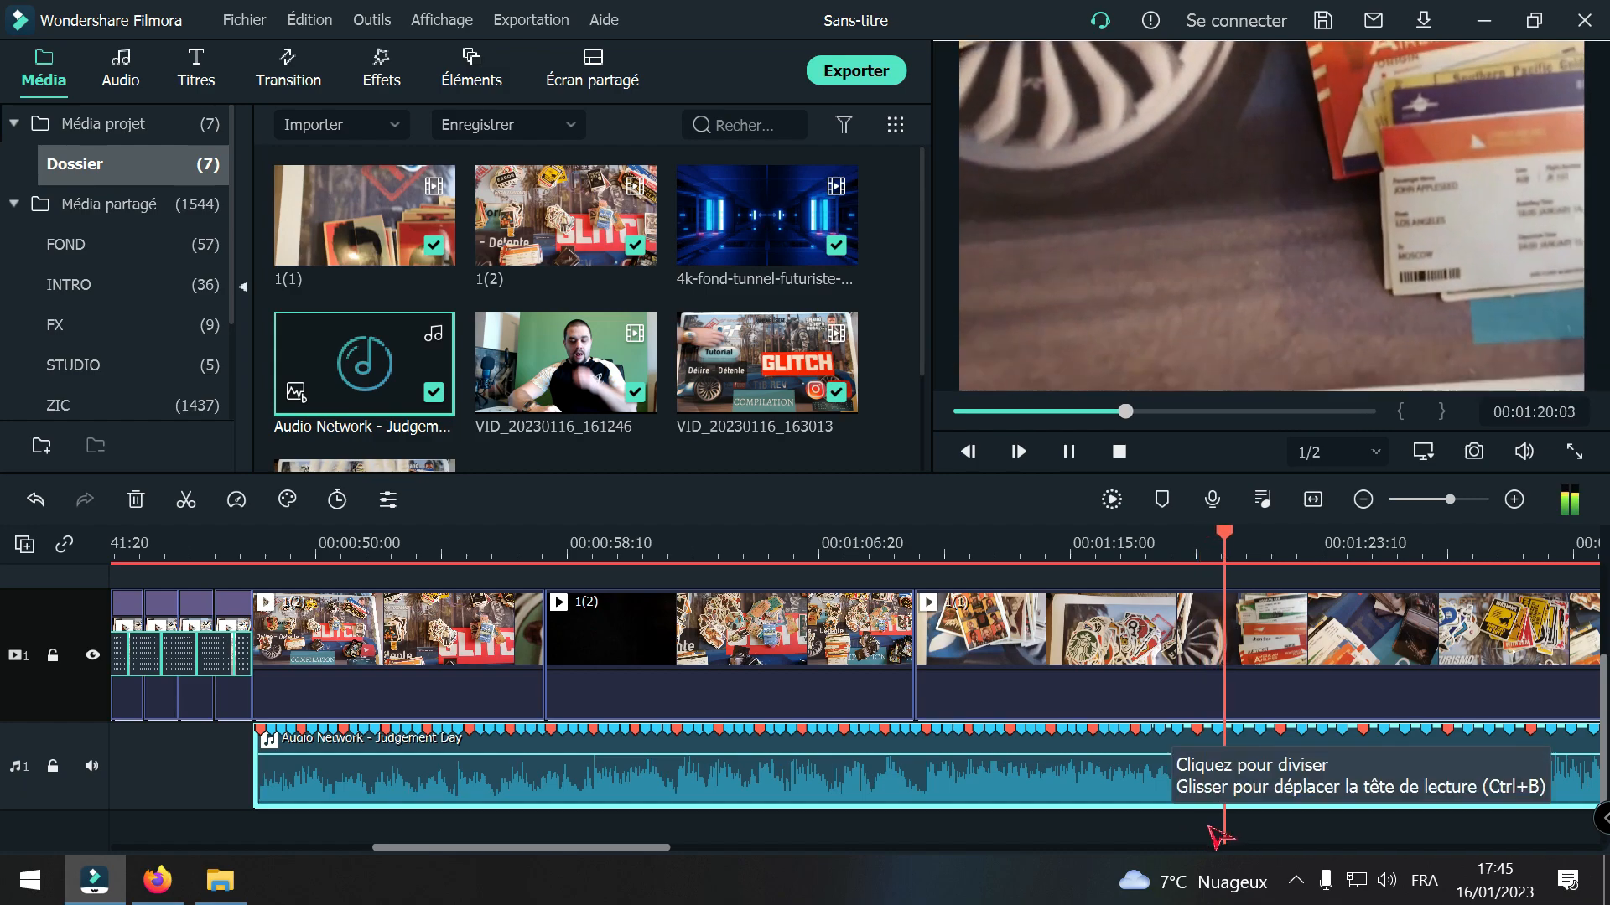
key(space)
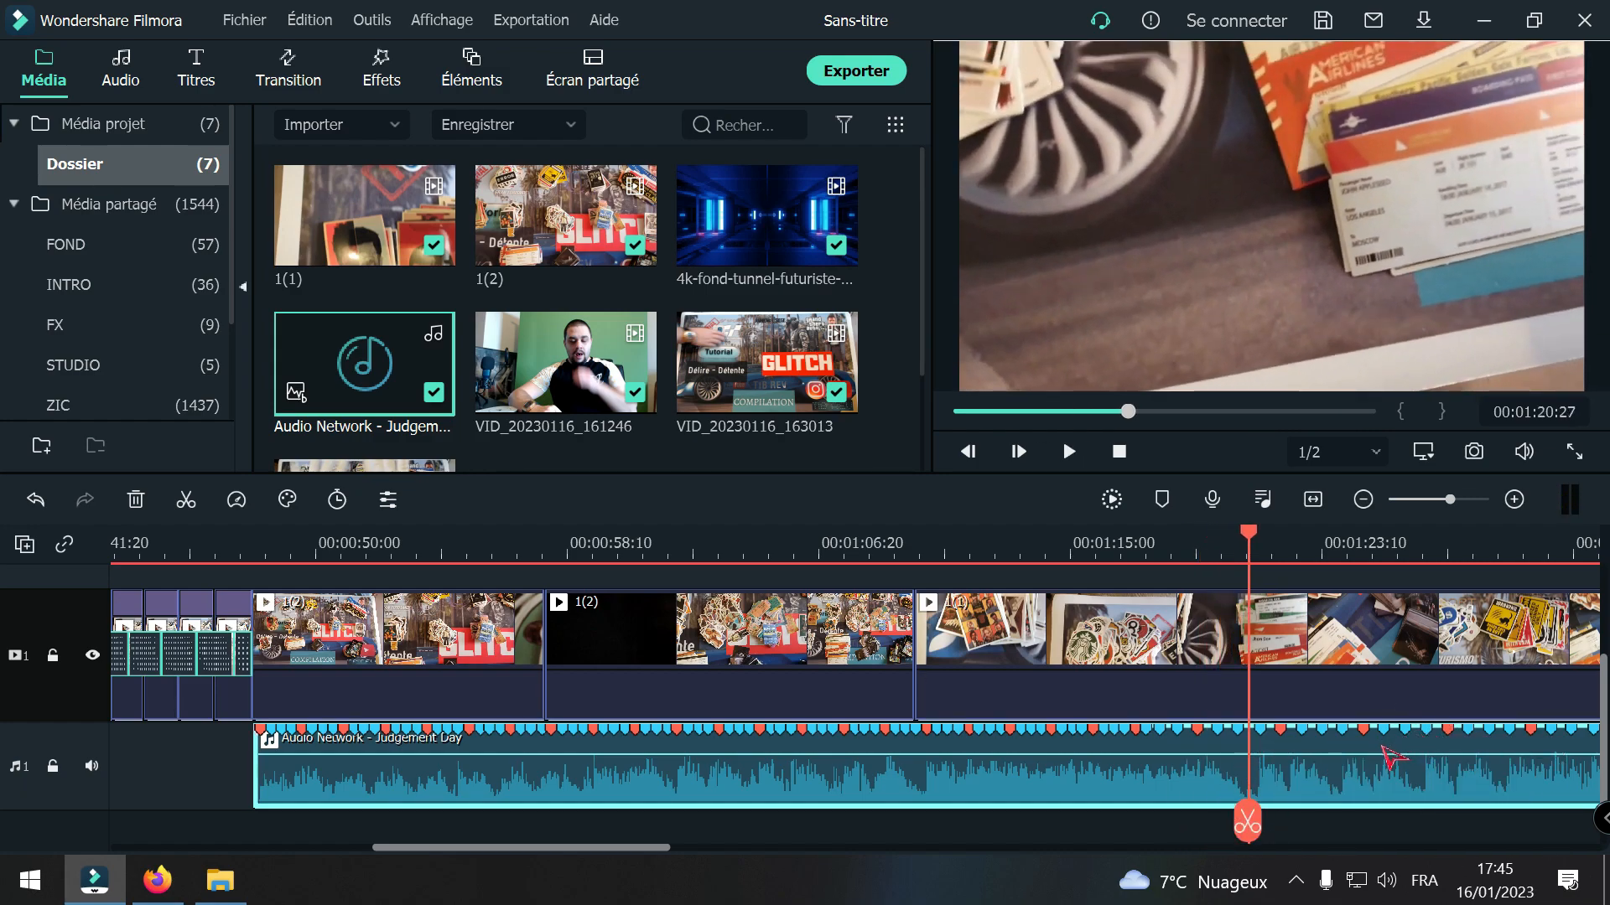
key(Right)
key(Right)
key(Right)
key(Right)
key(Right)
key(Right)
key(Right)
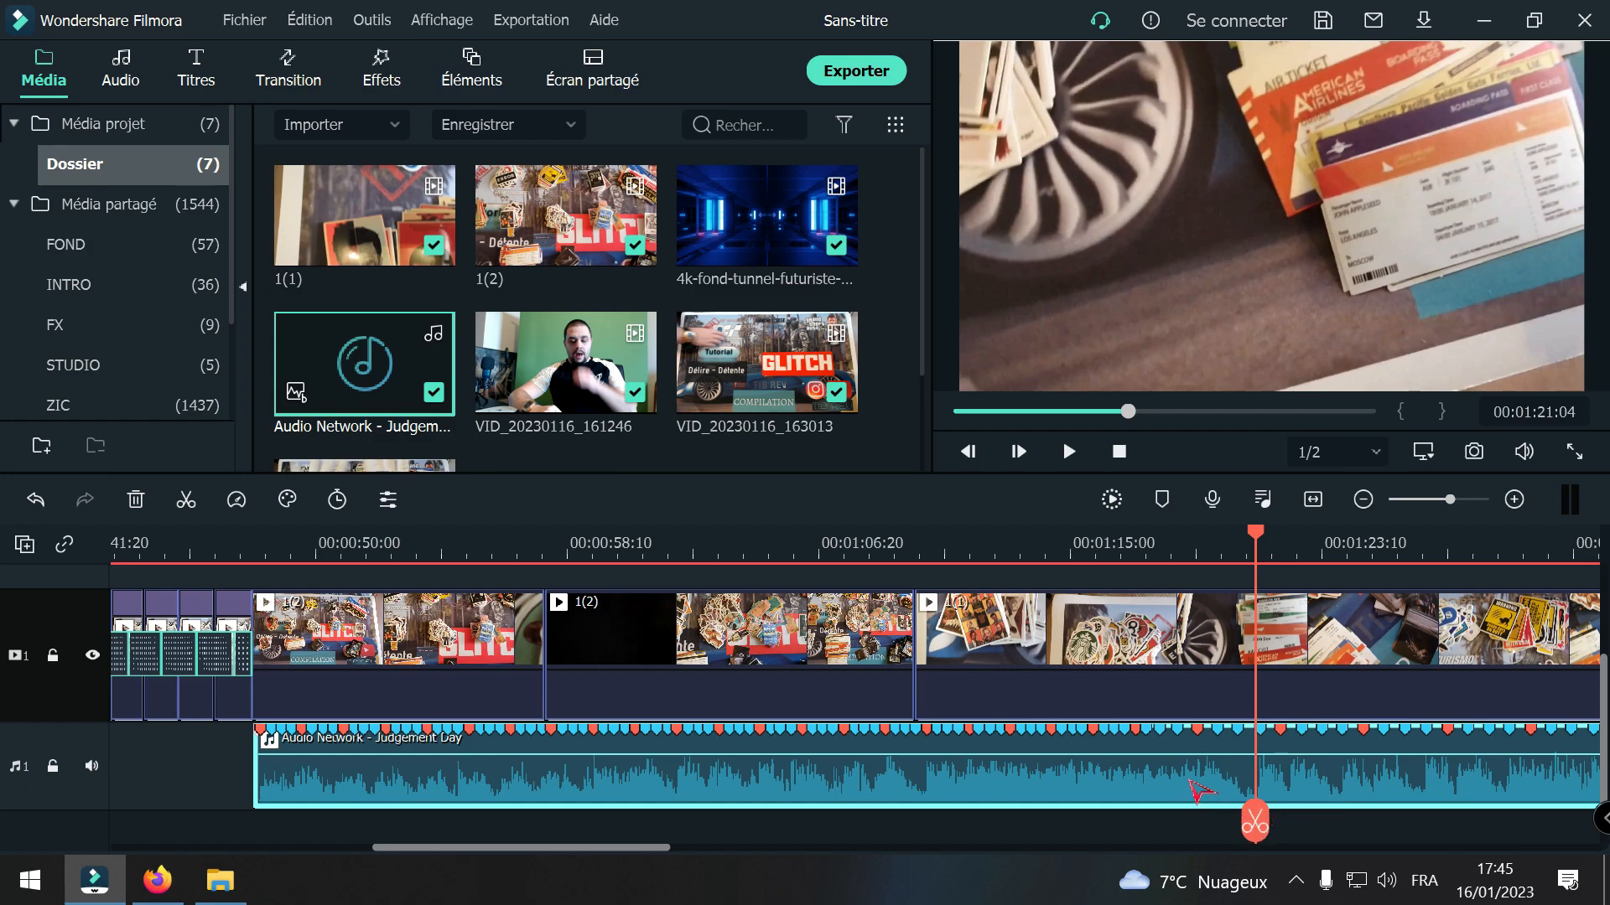
click(1255, 824)
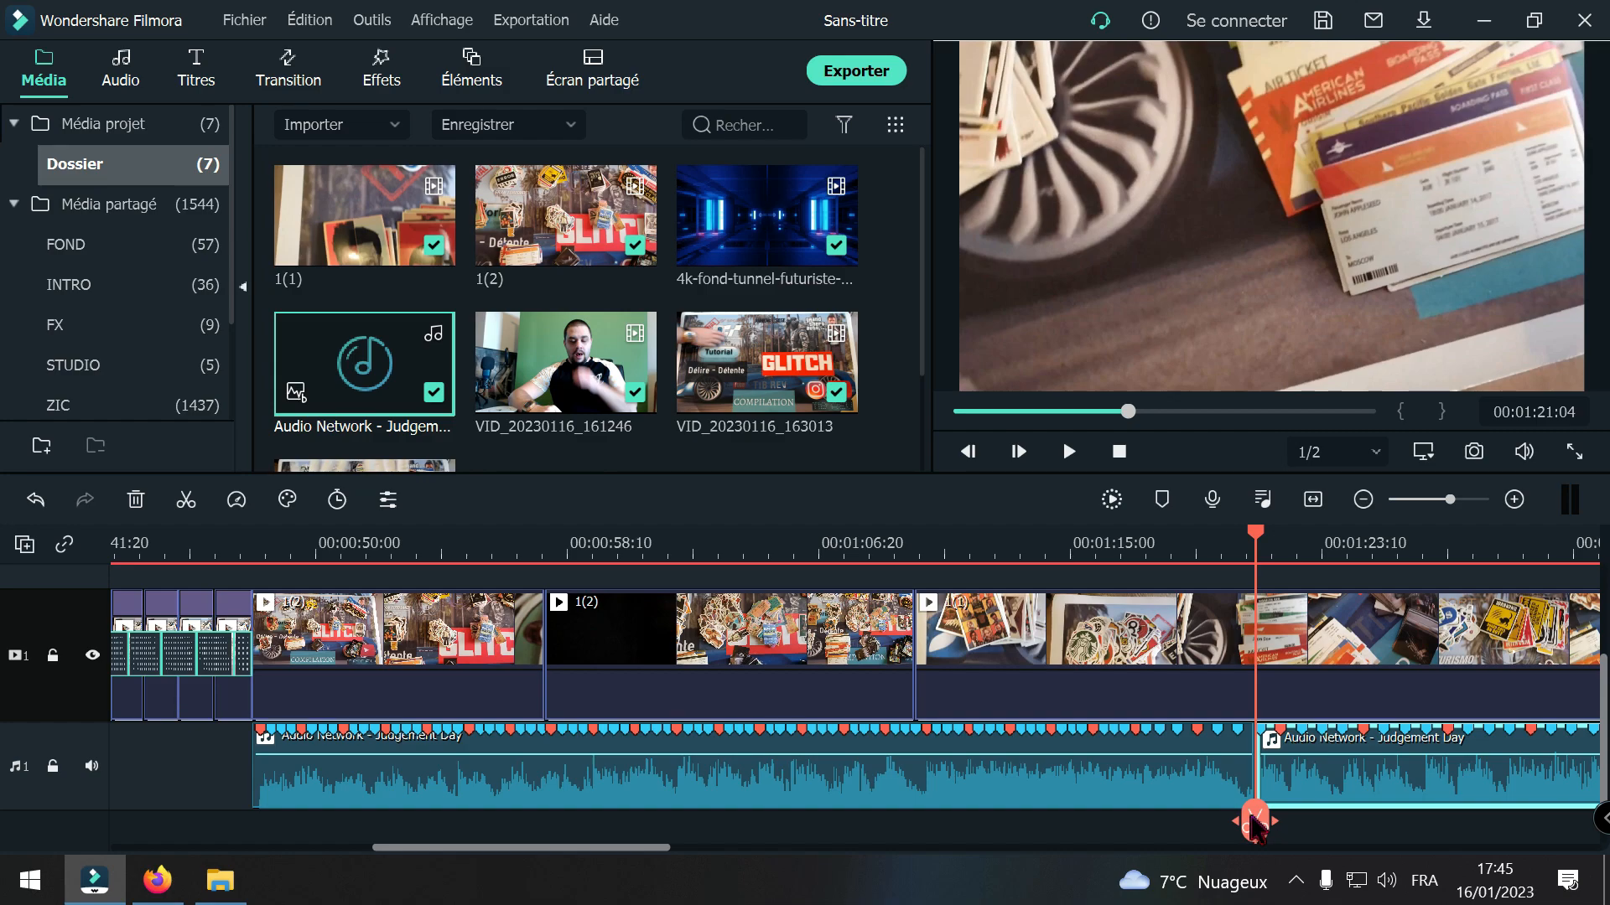
Step: Play the join between clips 1(2) and 1(1) repeatedly to judge where the first music section has to end
drag(1255, 824, 912, 813)
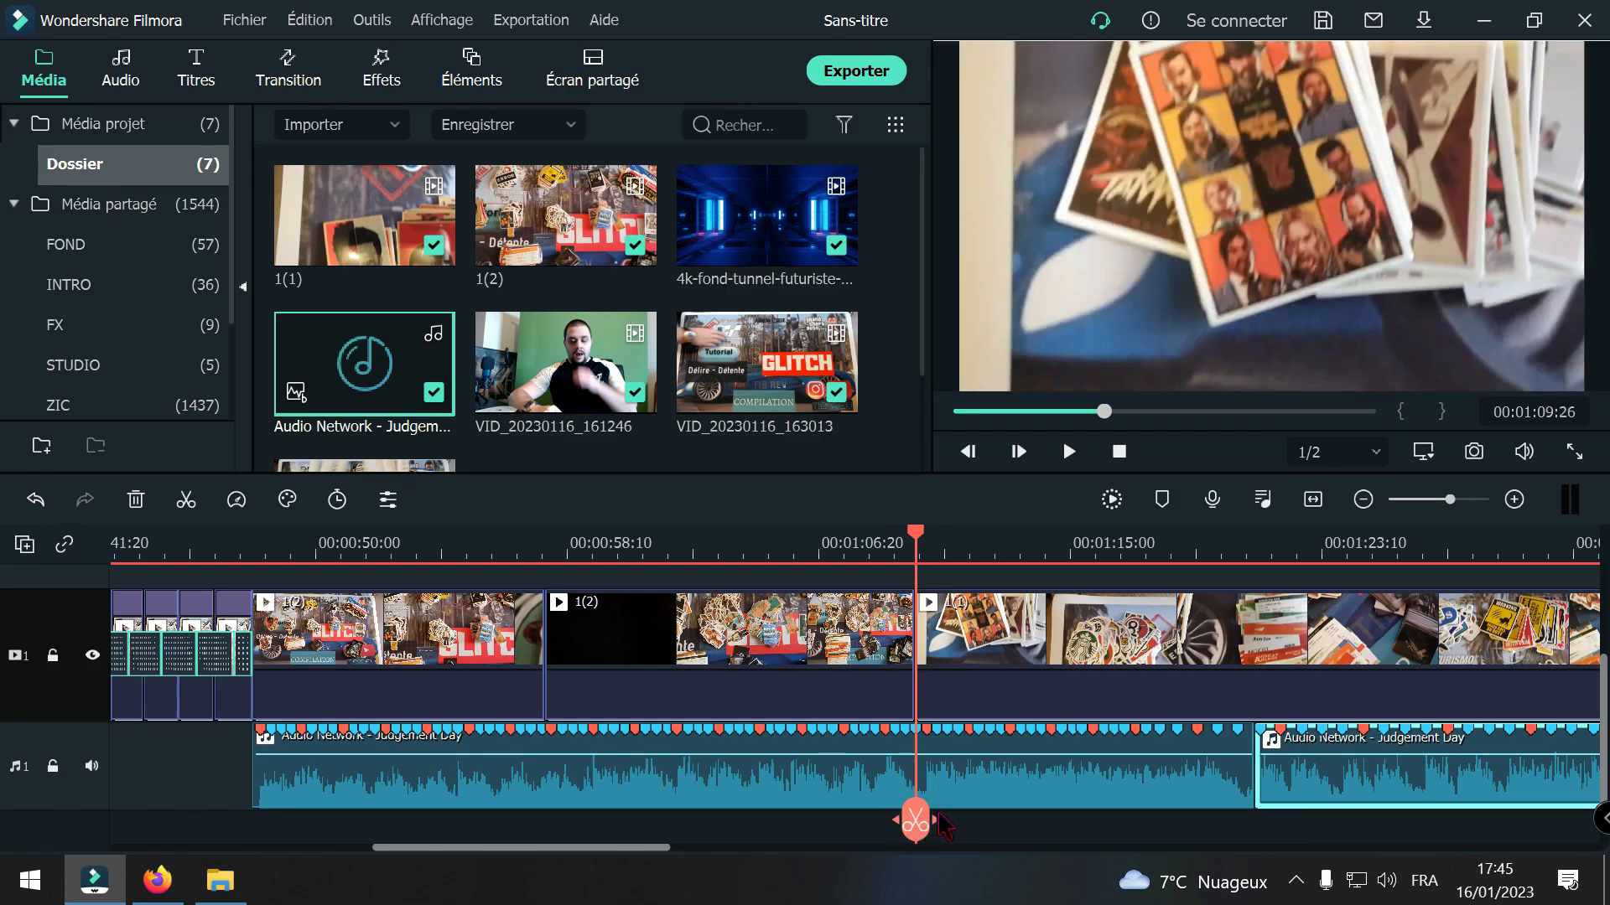
drag(923, 817, 852, 822)
key(space)
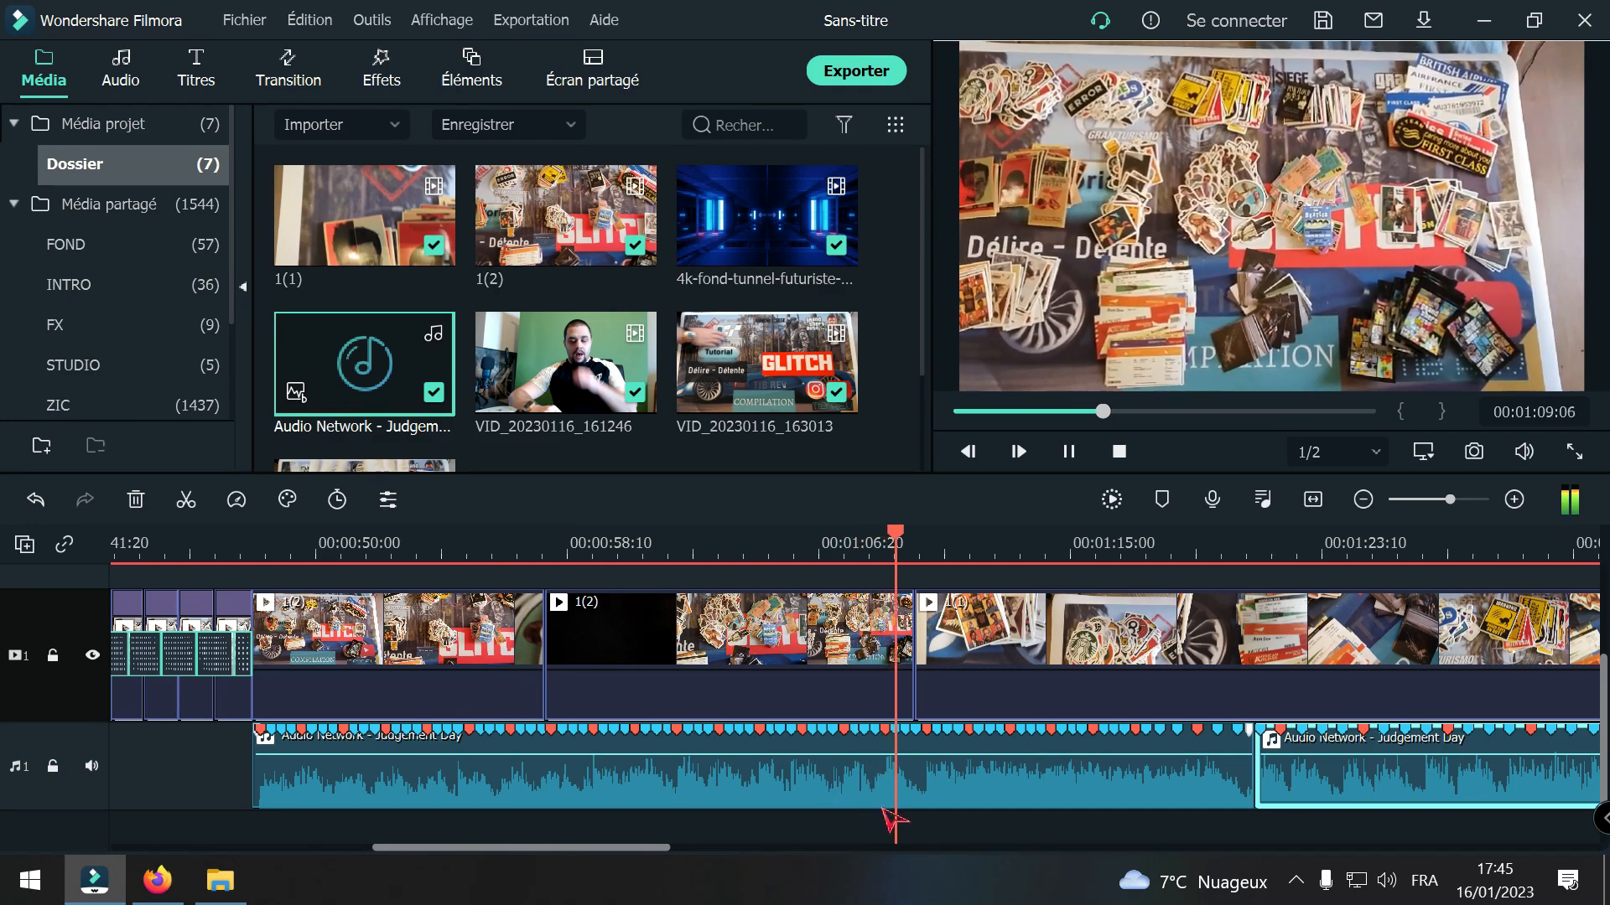
key(space)
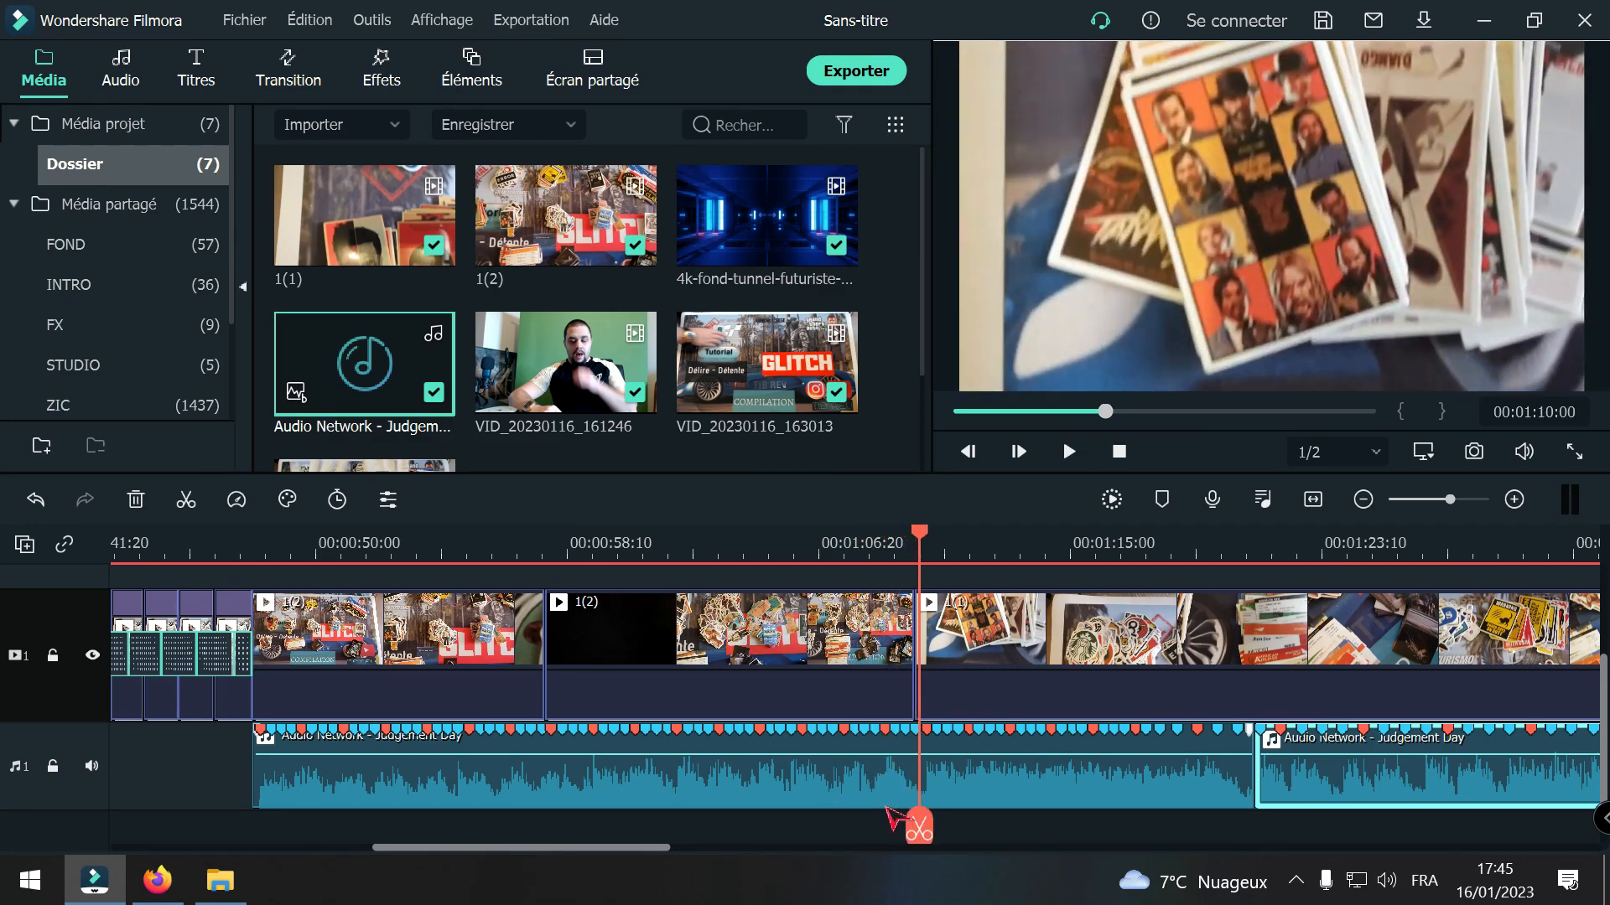
drag(920, 825, 869, 826)
key(space)
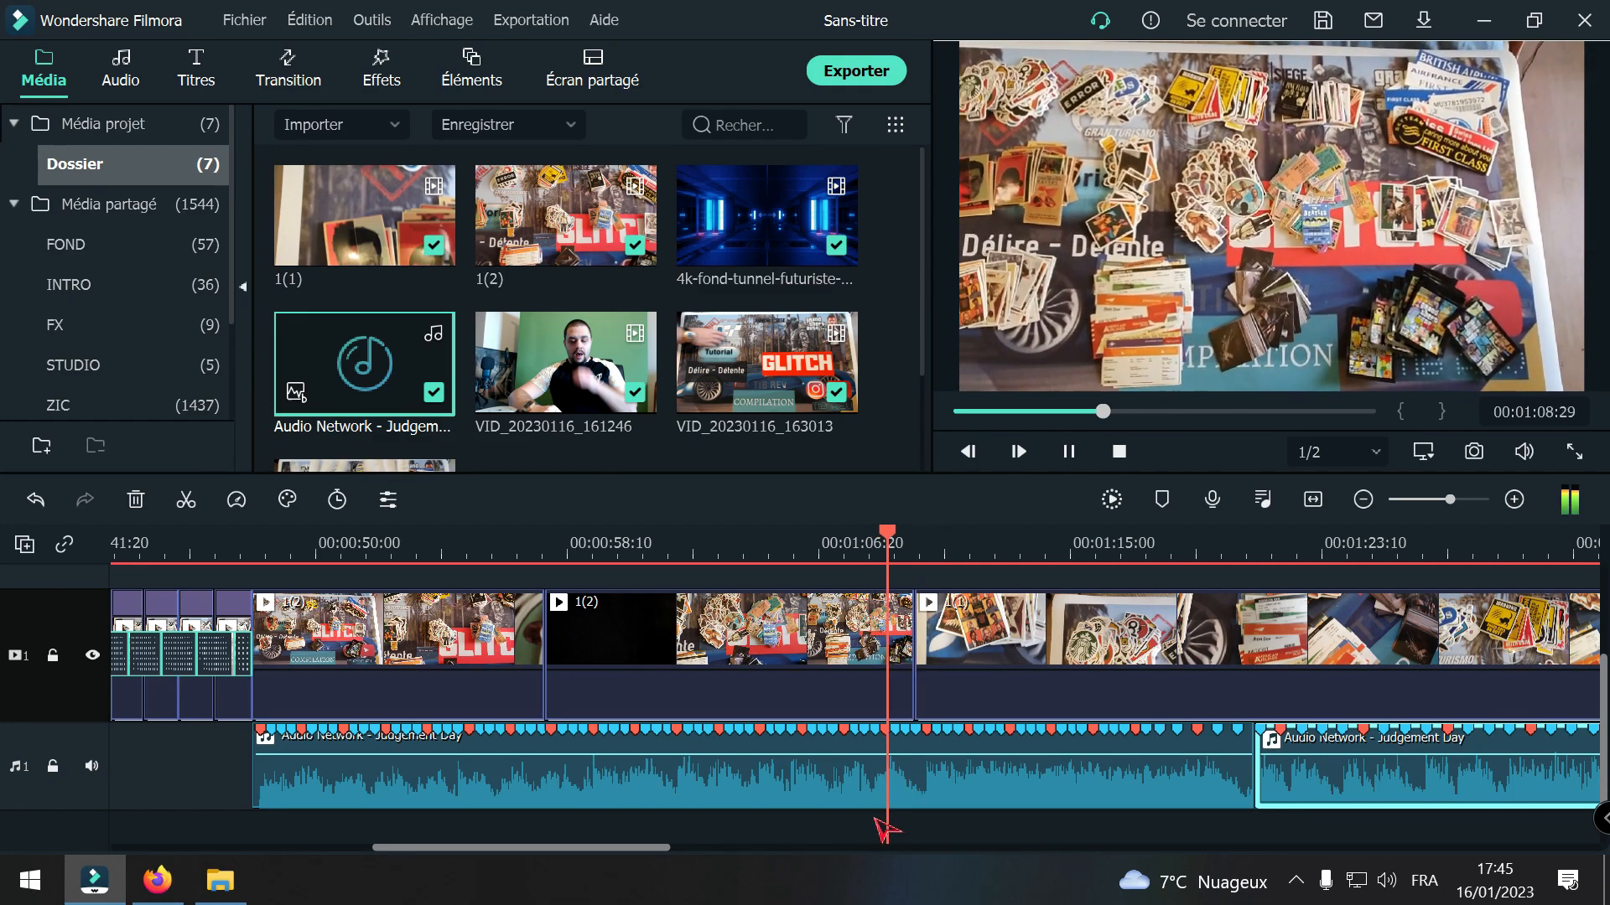
key(space)
key(space)
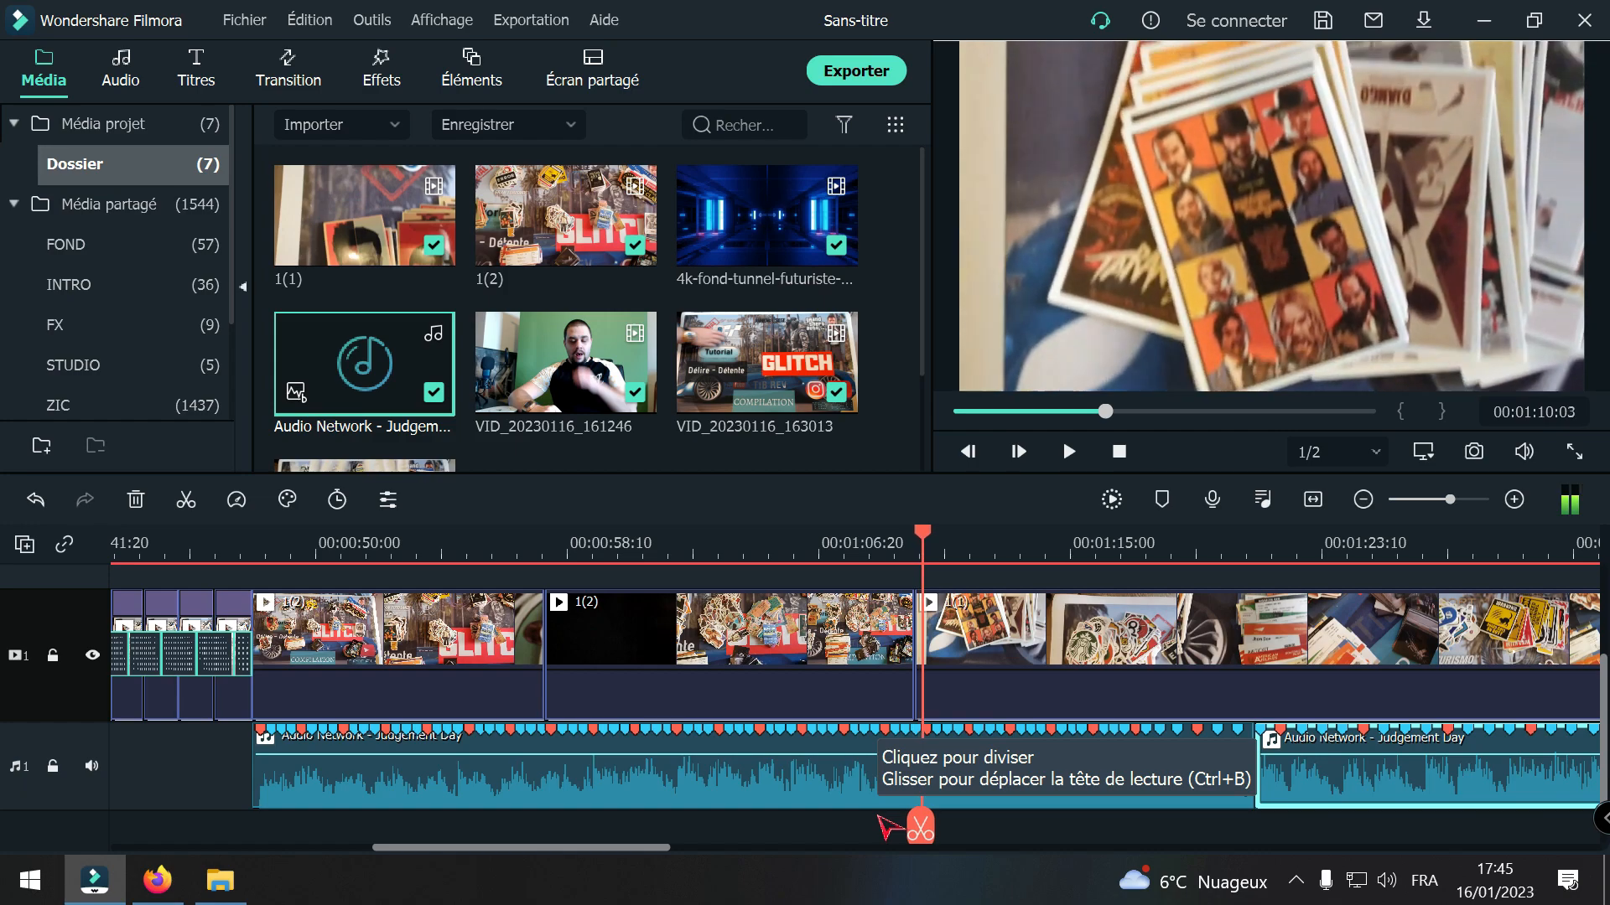
Step: Split the first music section at 00:01:09:26 where clip 1(1) begins, and delete the middle piece between the two cuts with the gap closed
key(Left)
key(Left)
key(Left)
key(Left)
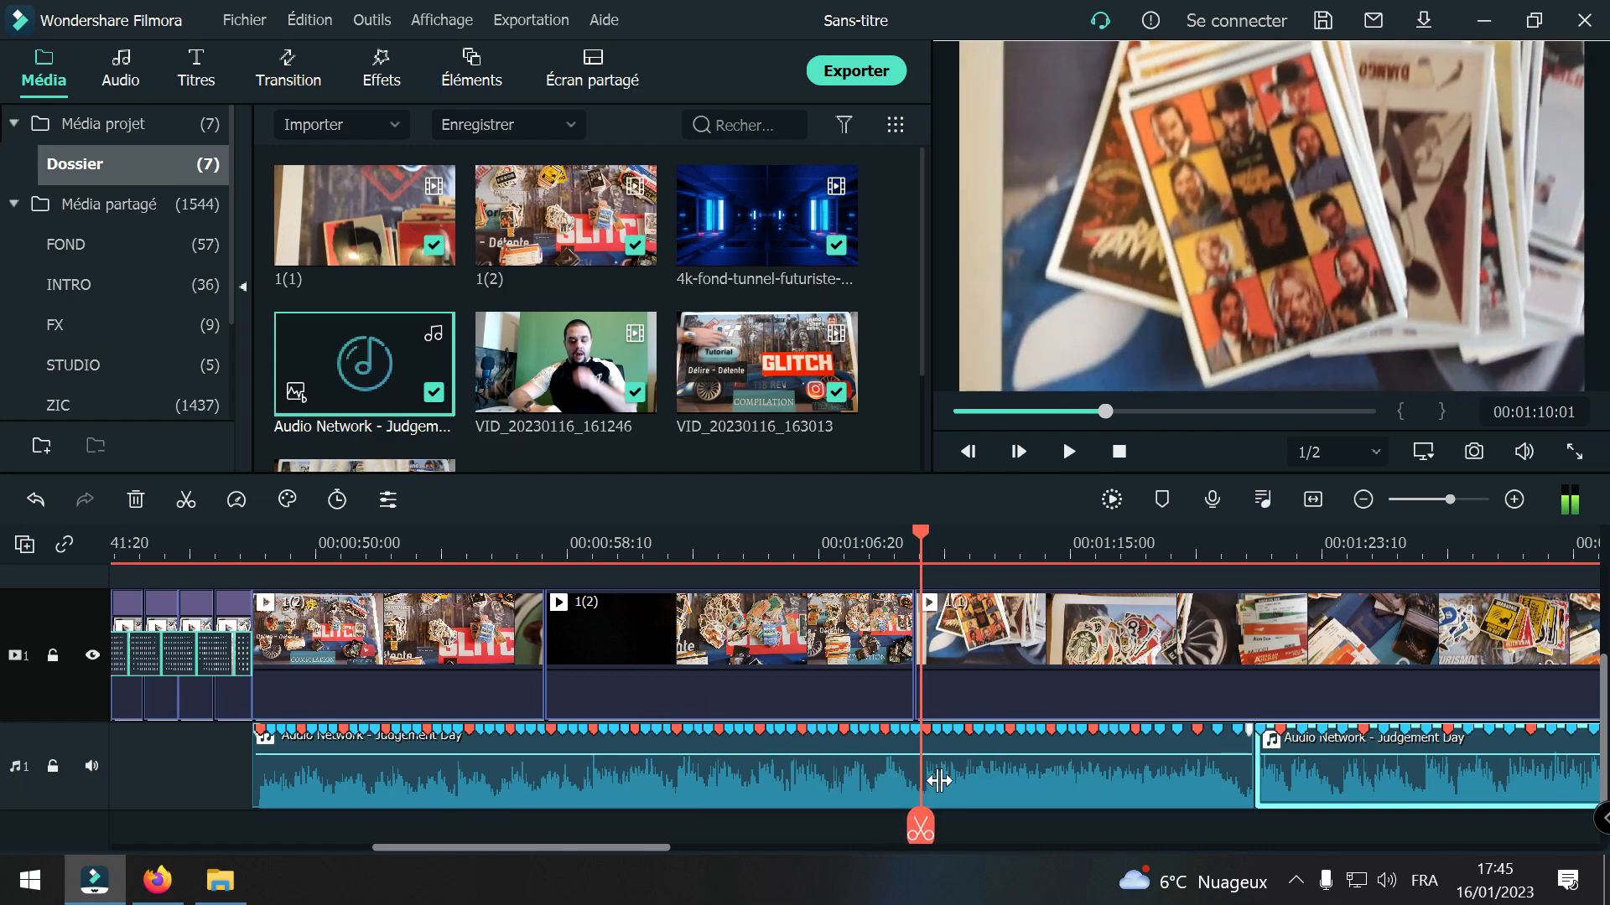
key(Left)
key(Left)
key(Left)
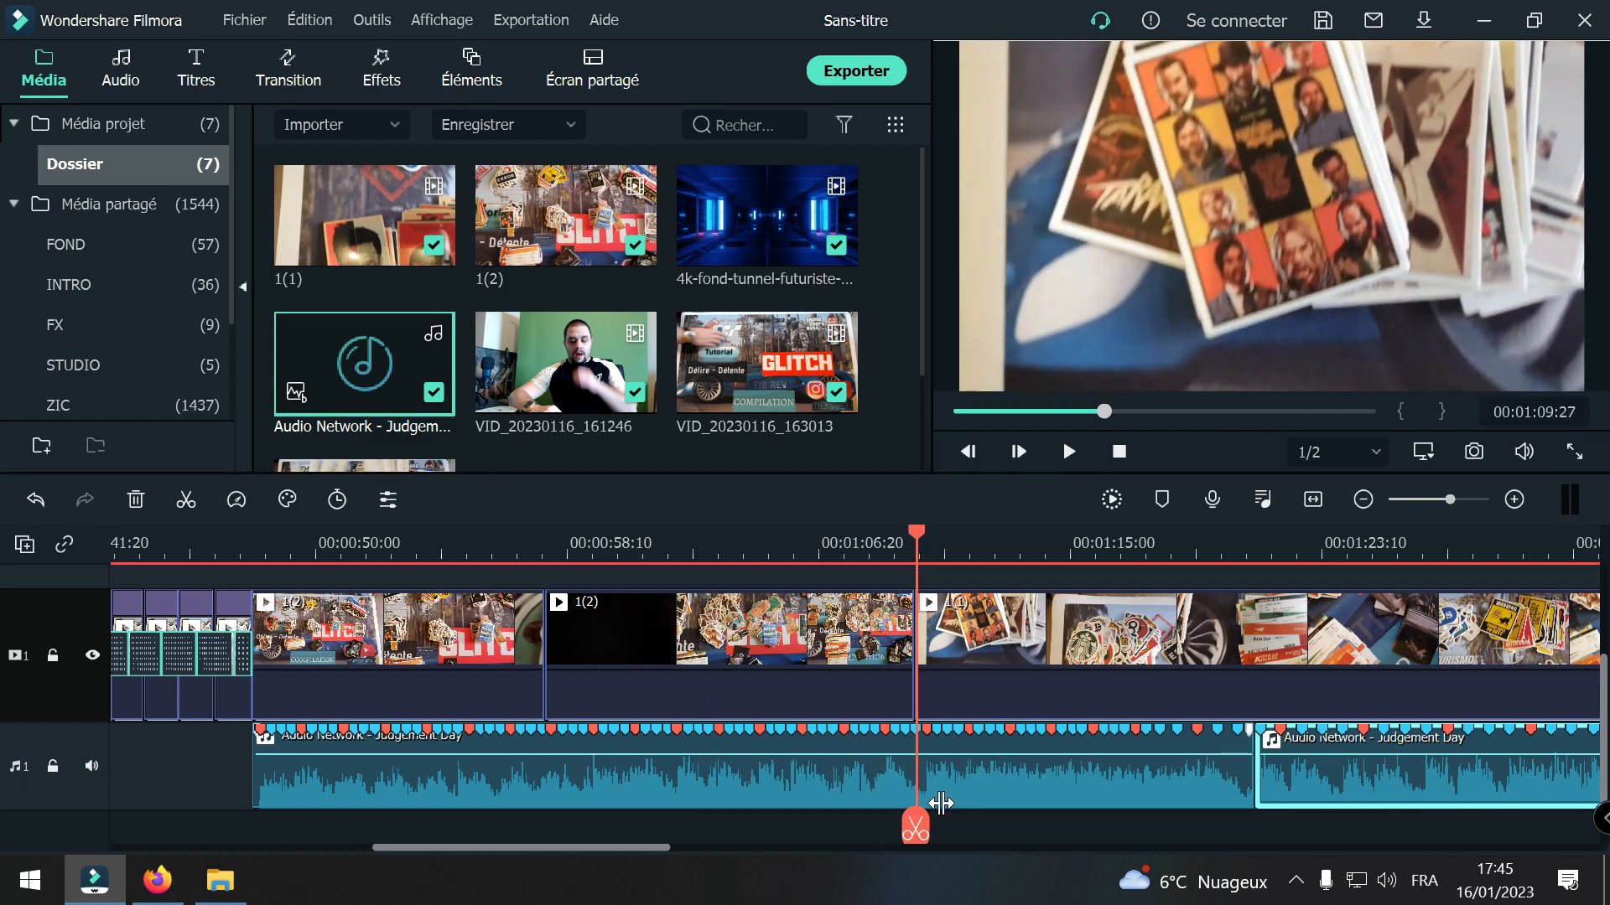
key(Left)
key(Left)
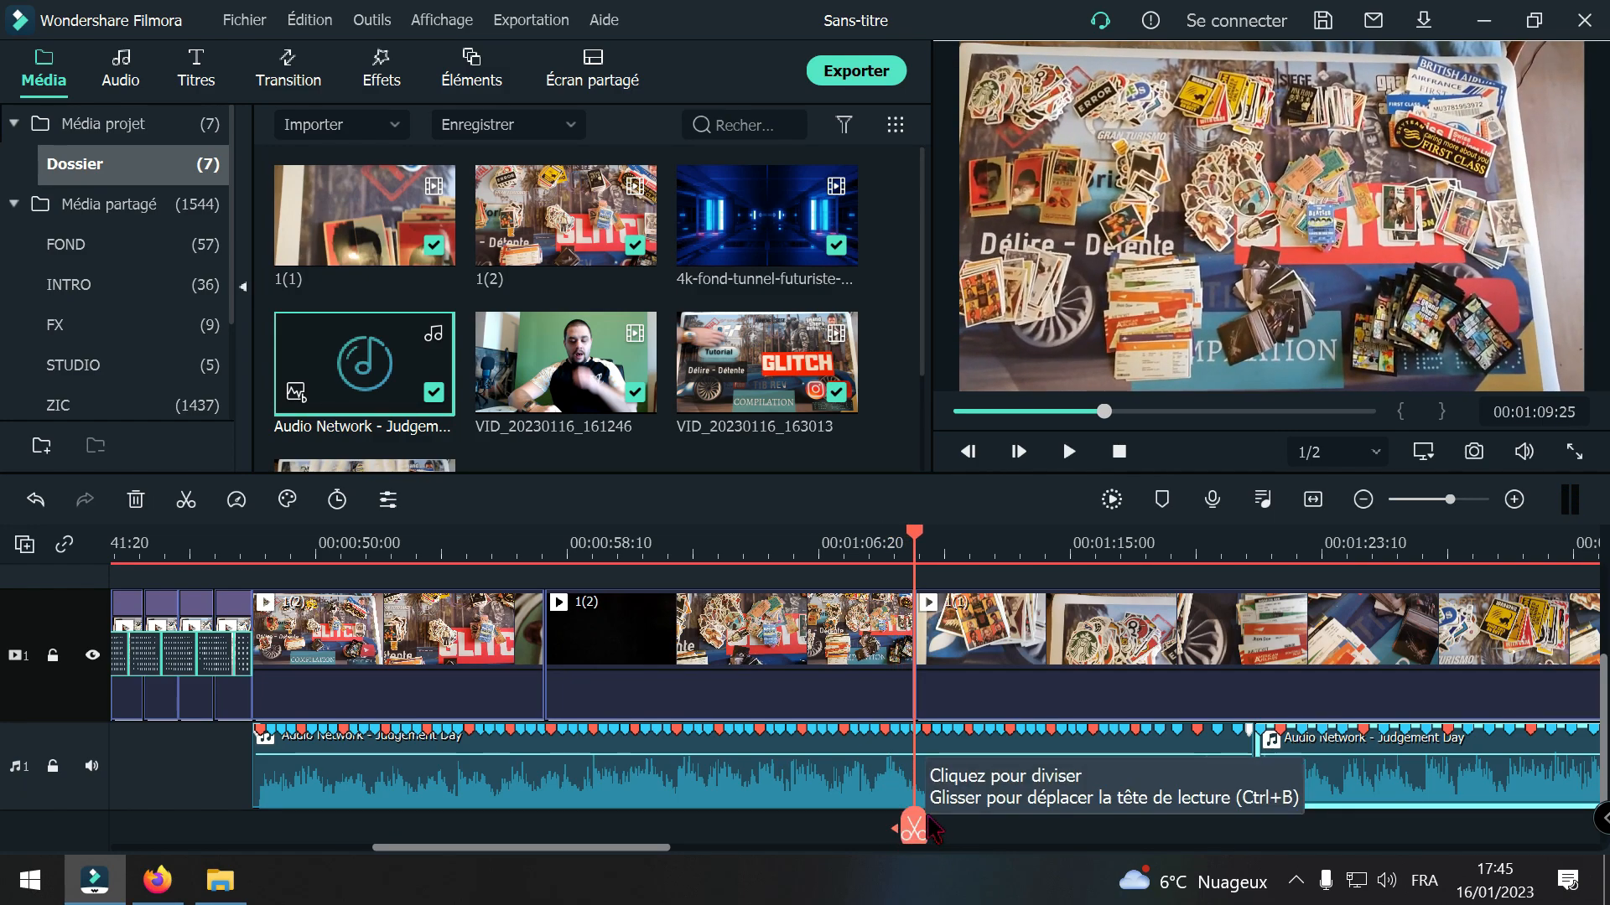
click(958, 805)
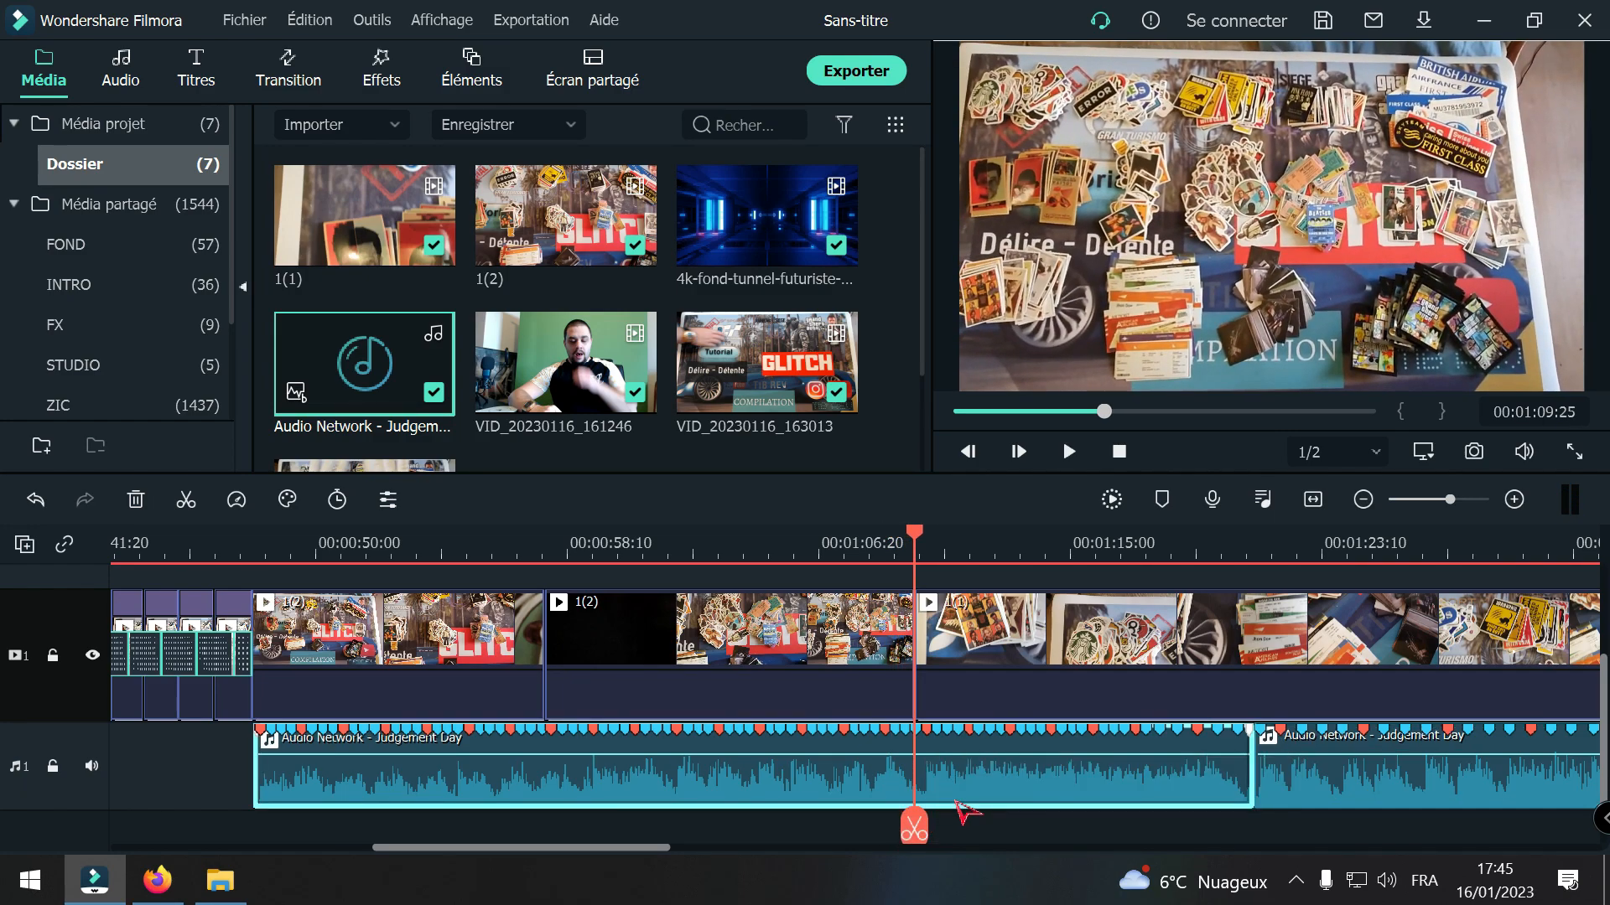
key(Right)
click(920, 830)
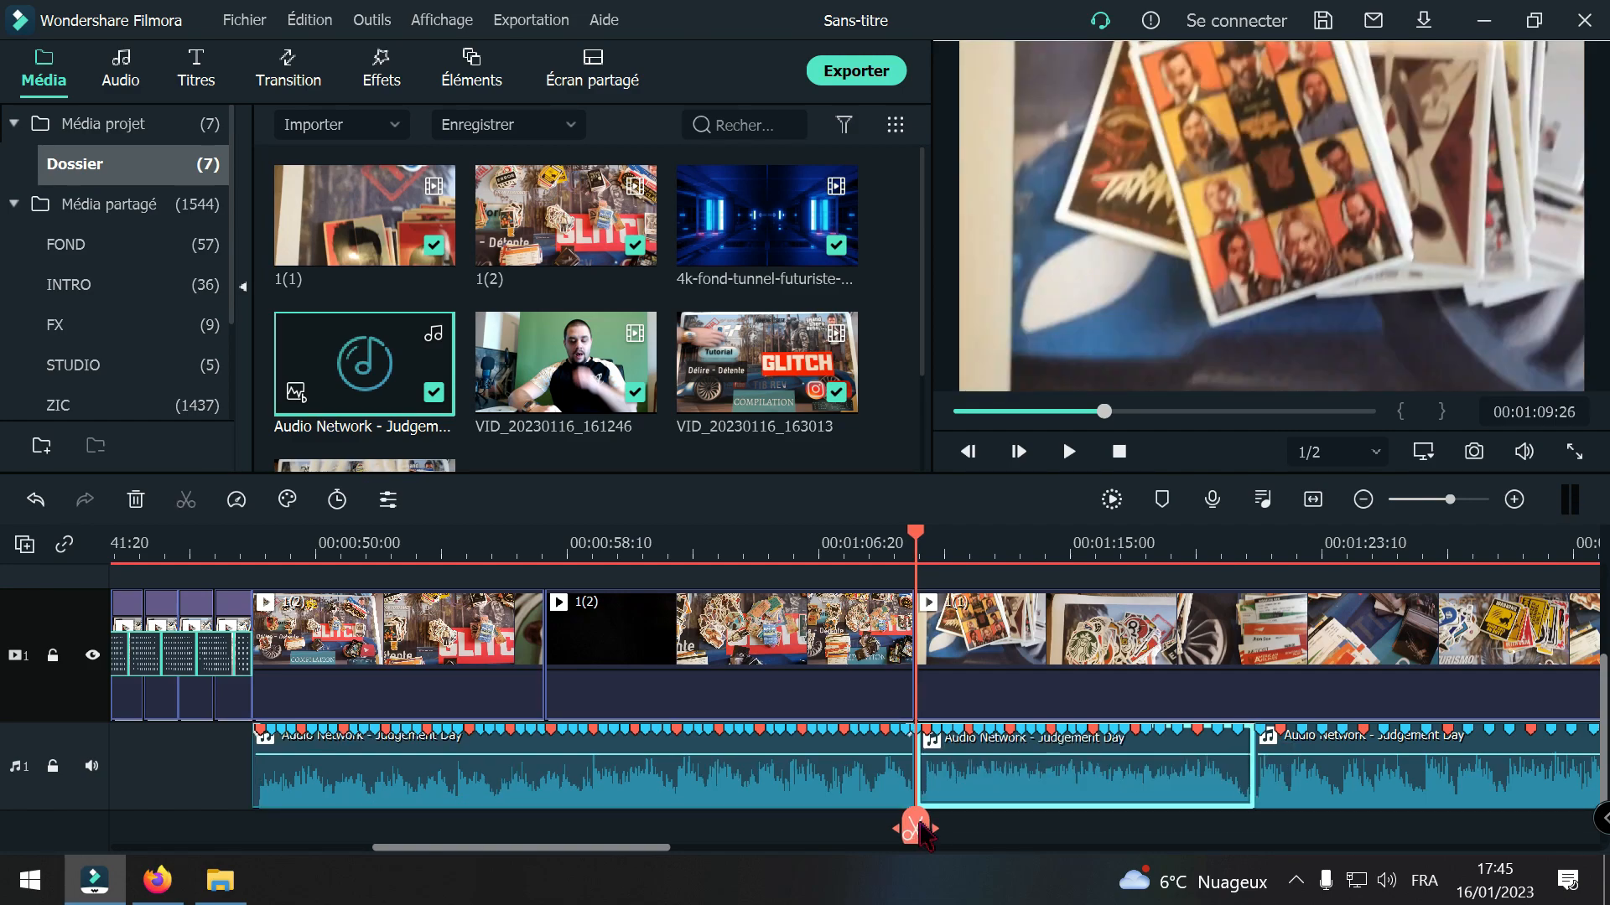
key(Delete)
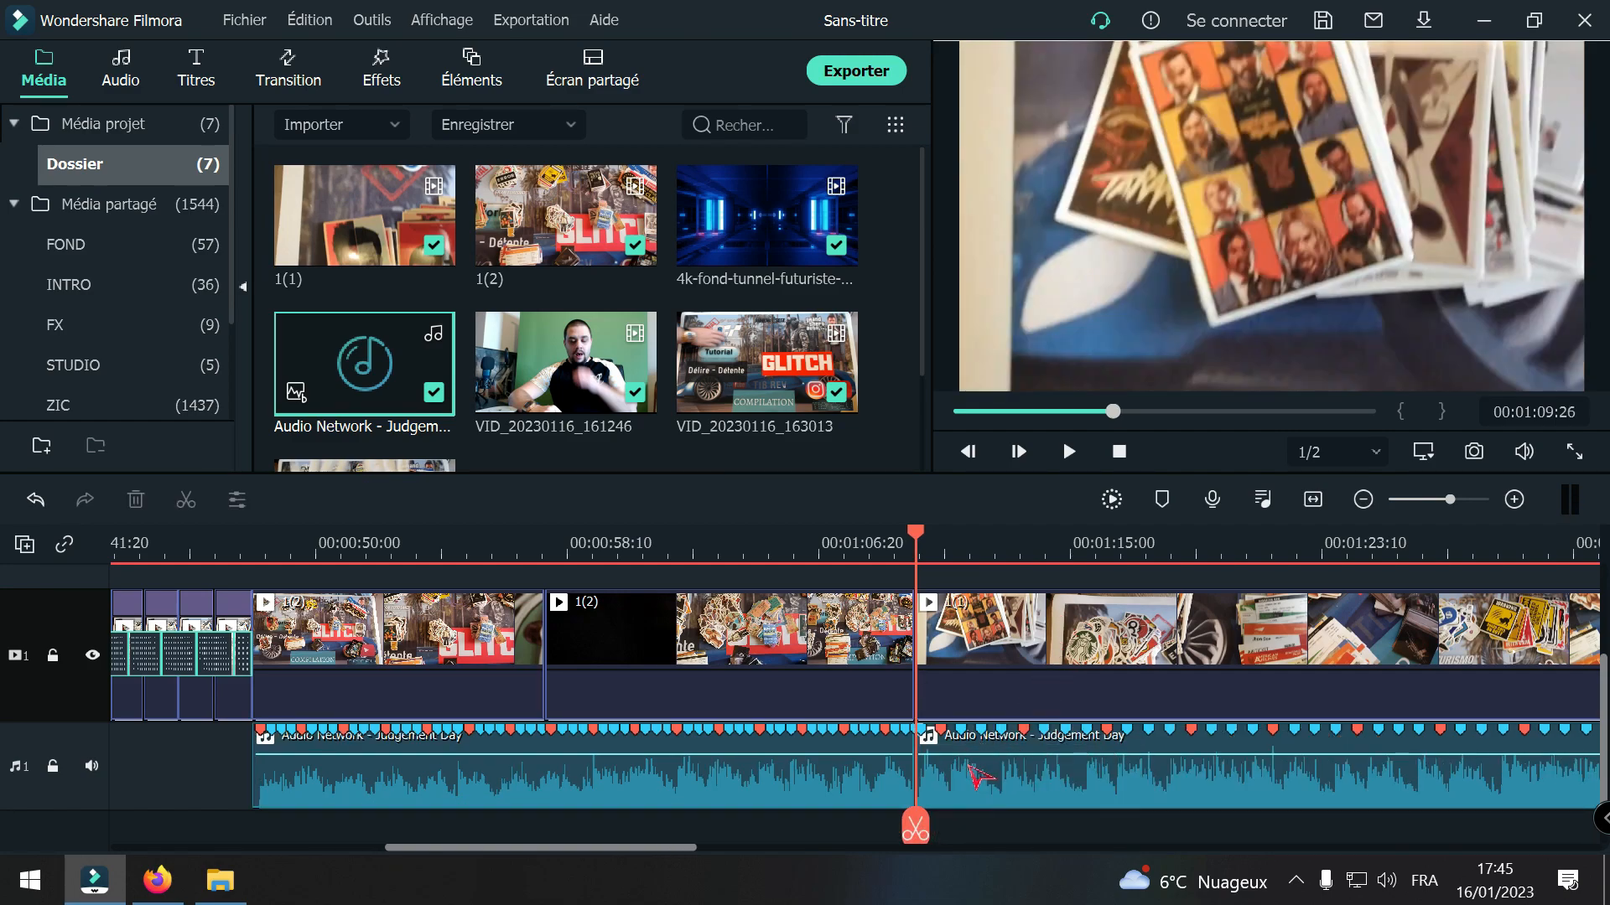
Step: Play across the new join between the two music sections to check how the cut sounds
click(877, 817)
key(space)
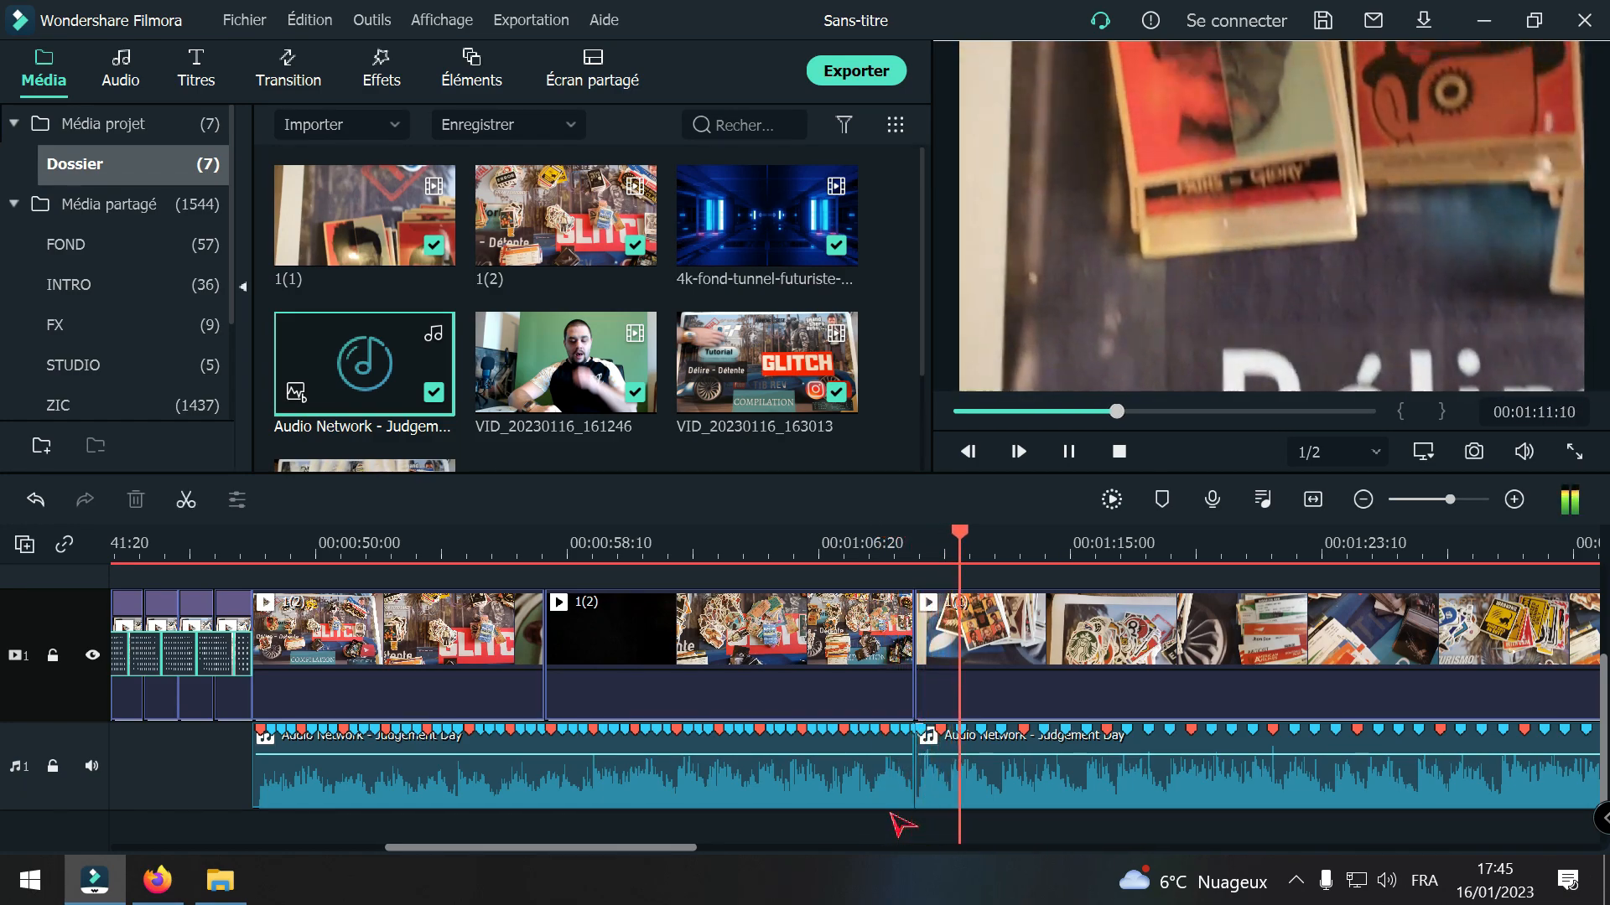
click(847, 826)
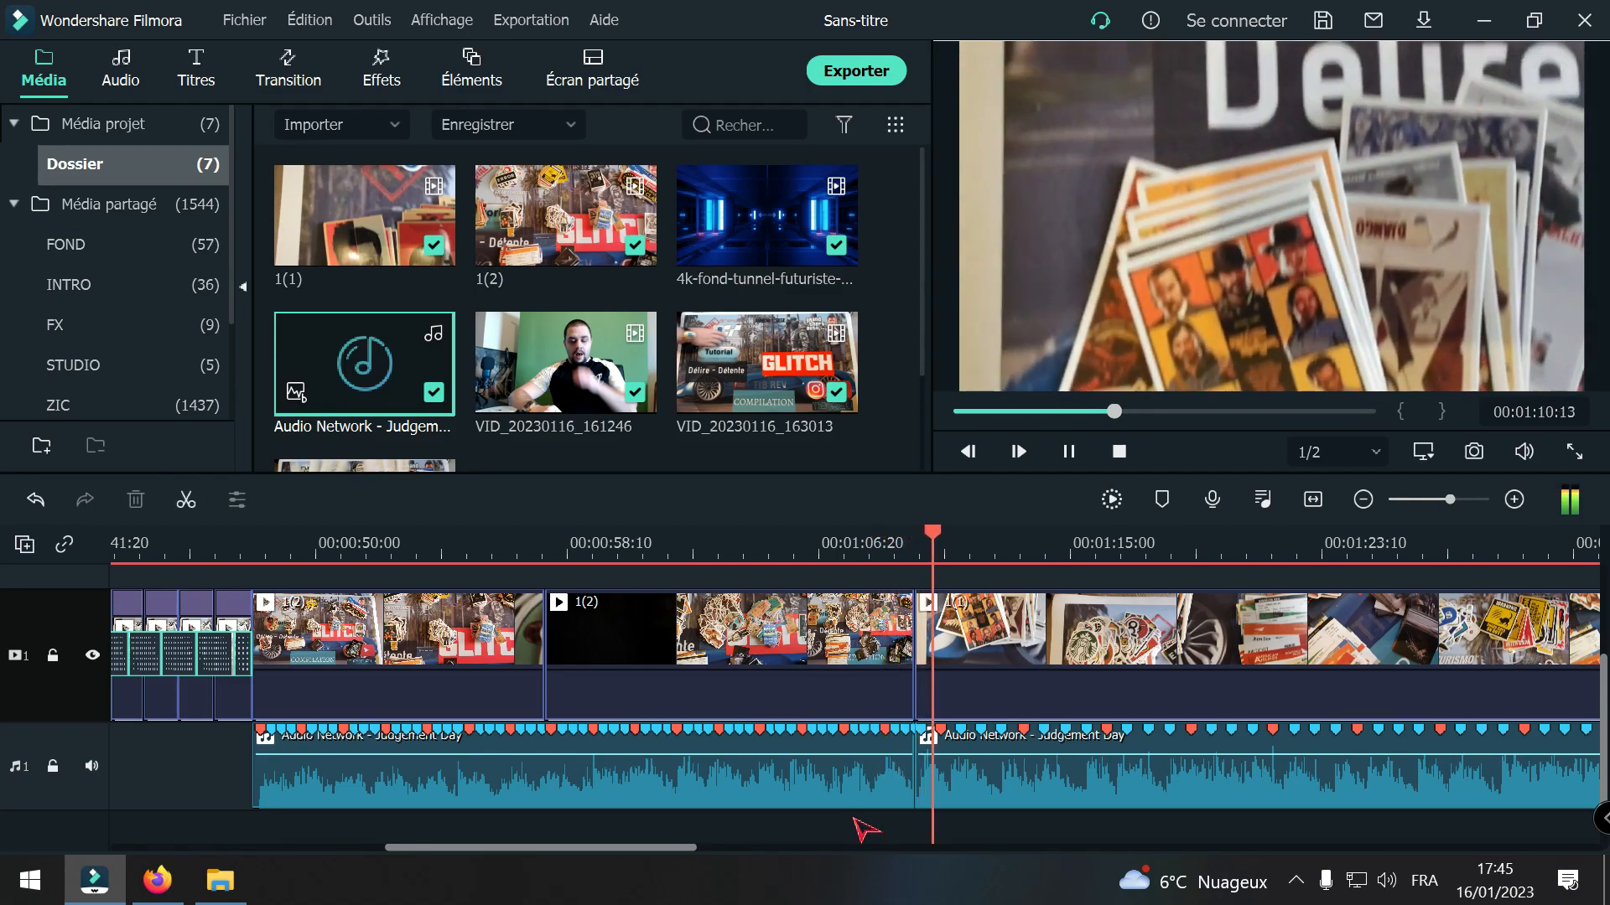
key(space)
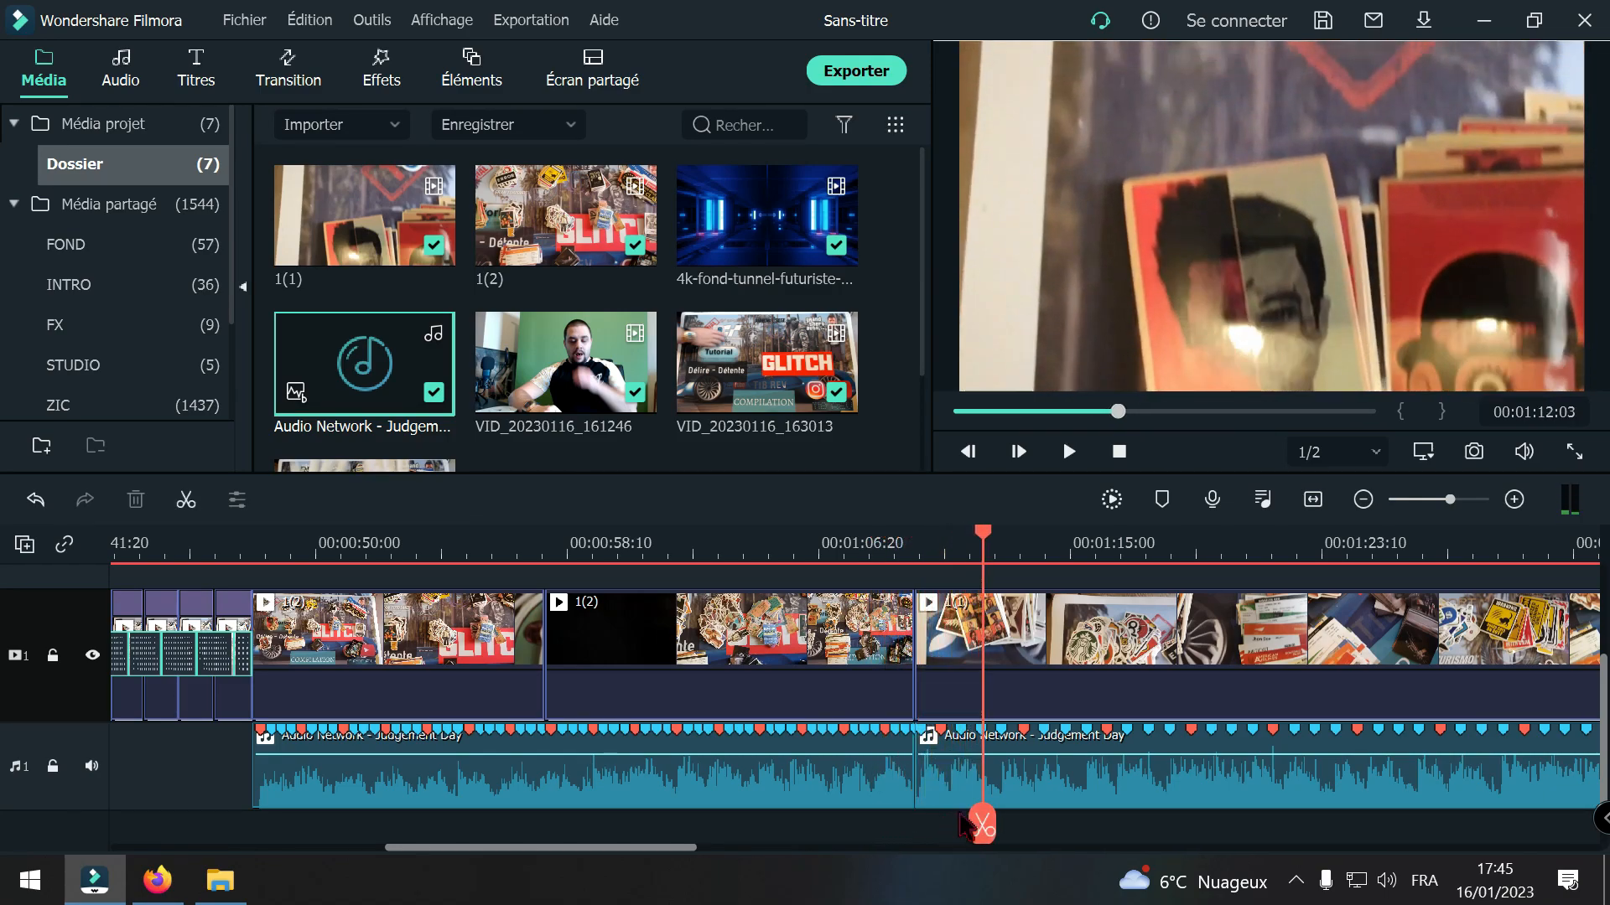
Step: Open the sound adjustment settings of the first Judgement Day section and set its fade-out (Fondu de sortie) to 0.80 s
click(880, 791)
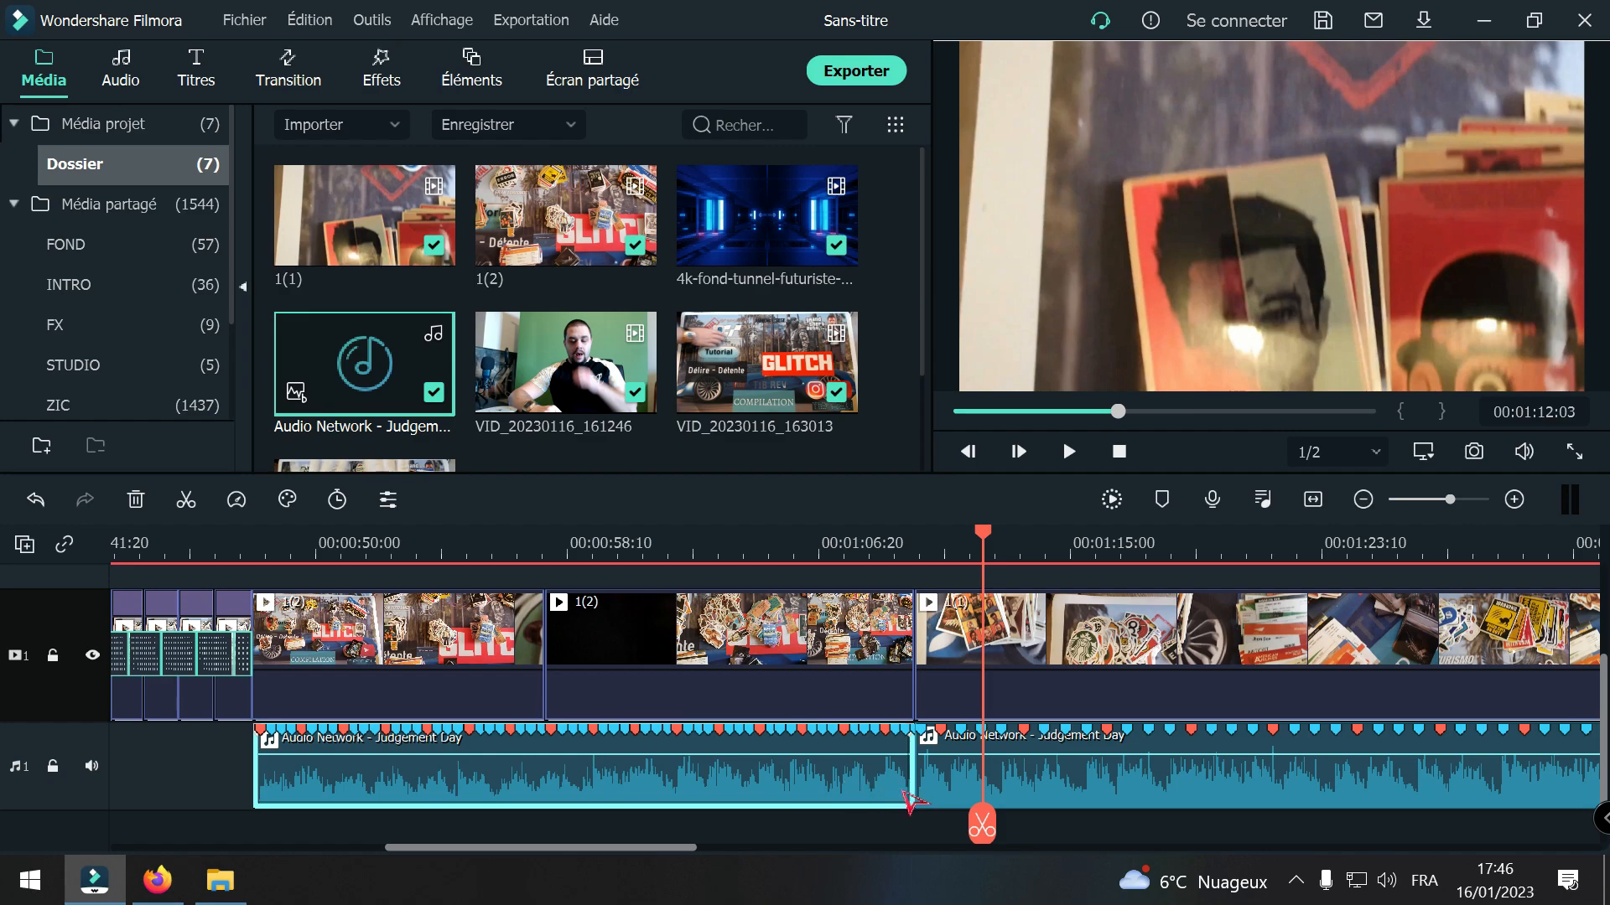
drag(983, 826, 237, 826)
key(space)
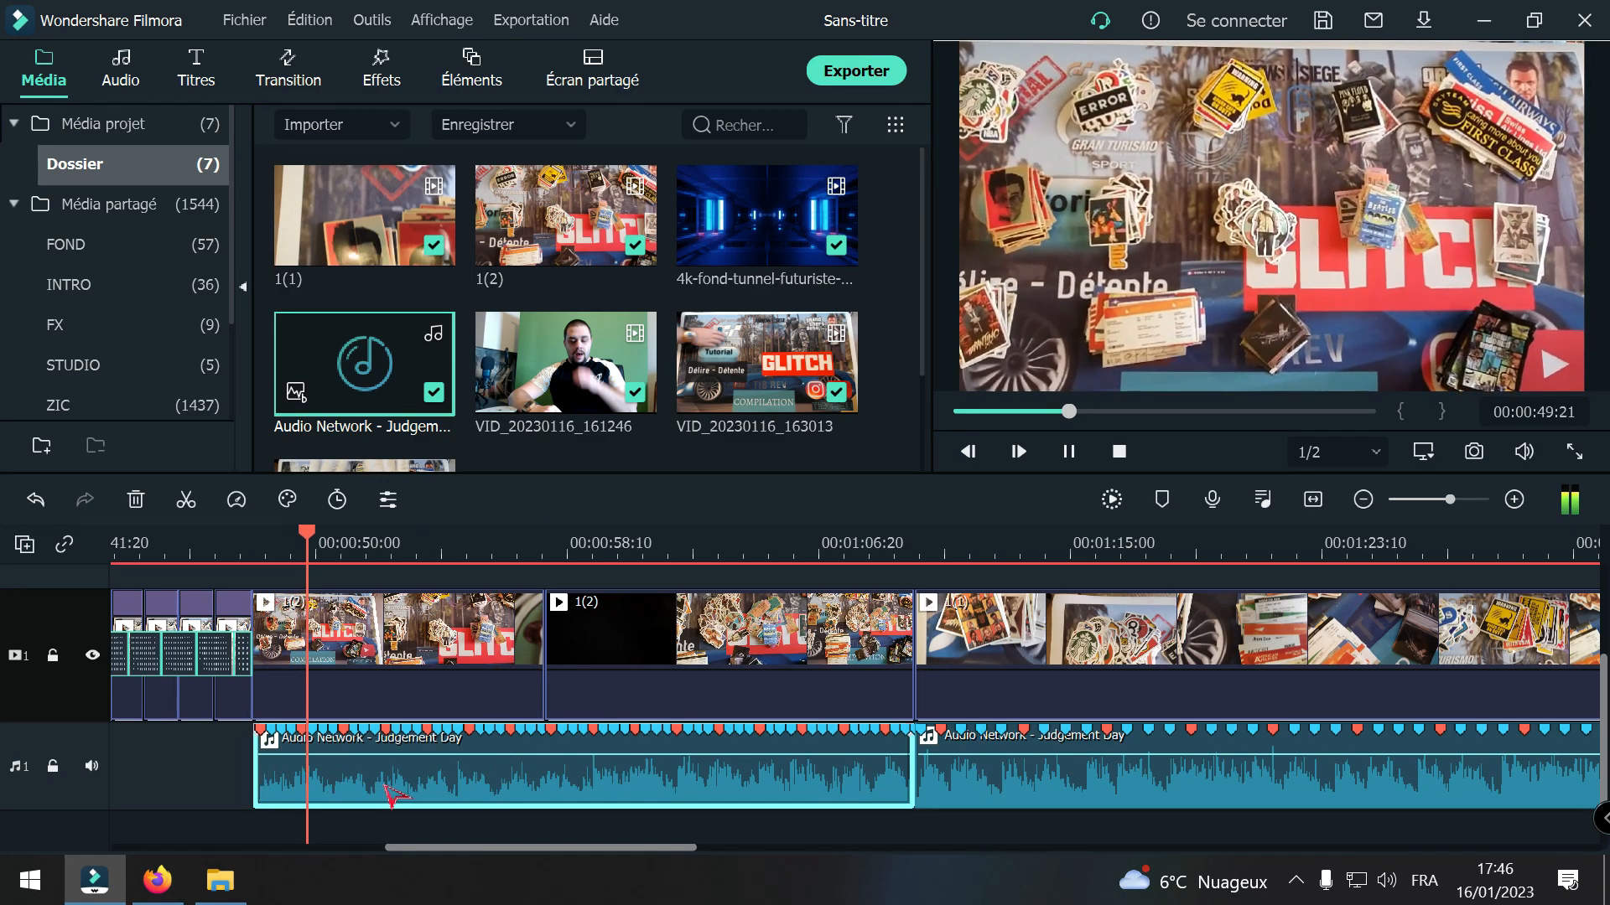
right_click(674, 772)
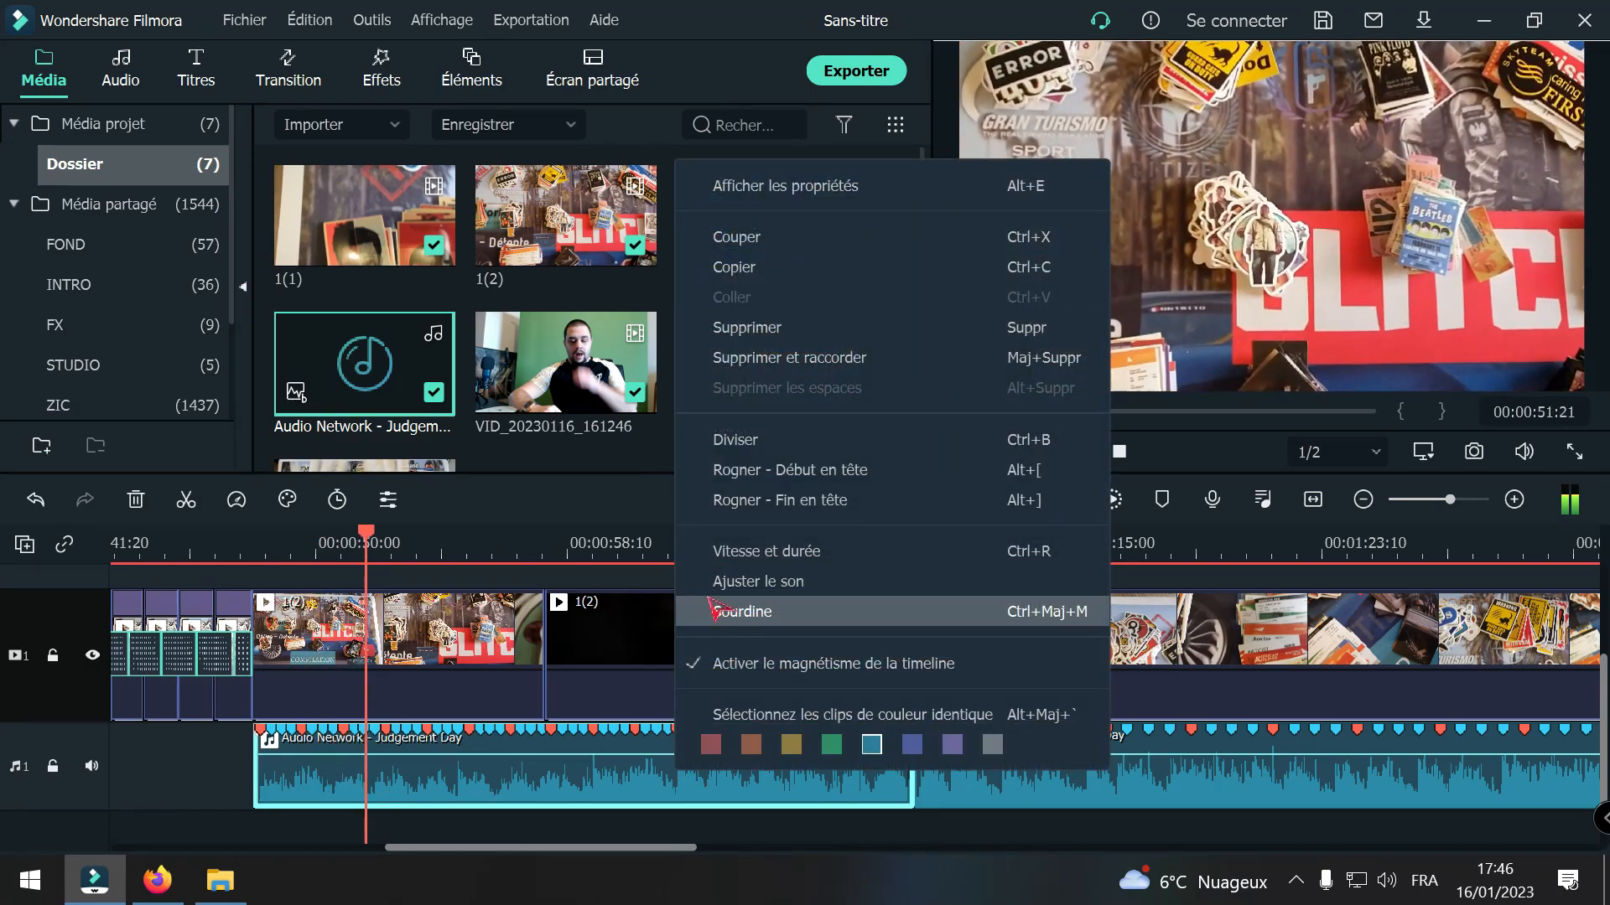
click(714, 612)
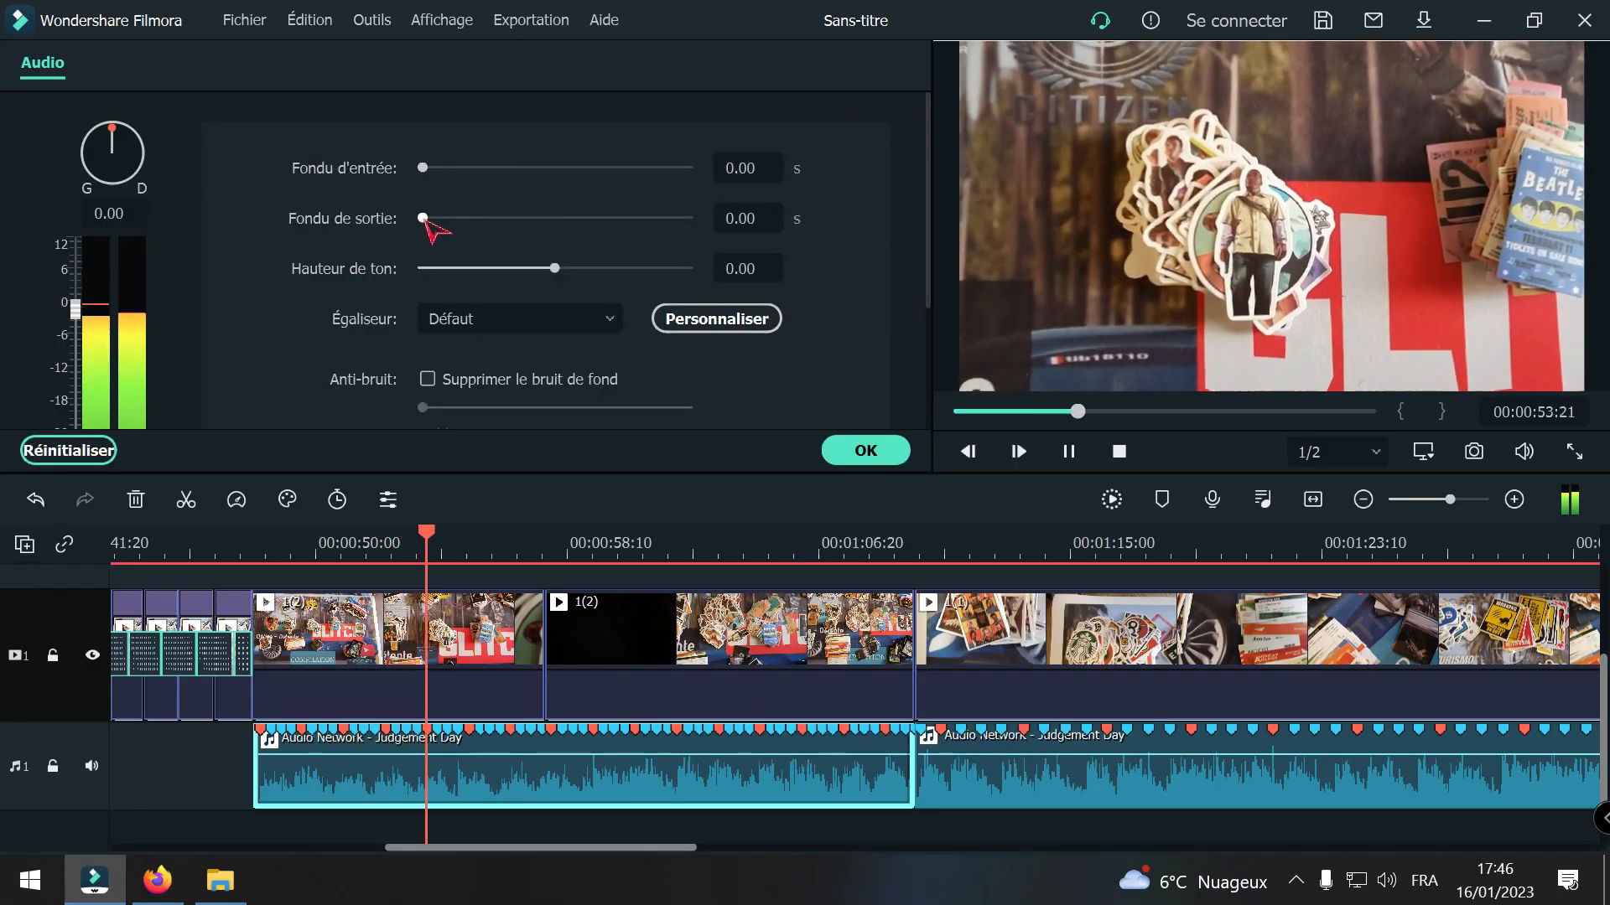
drag(423, 218, 440, 220)
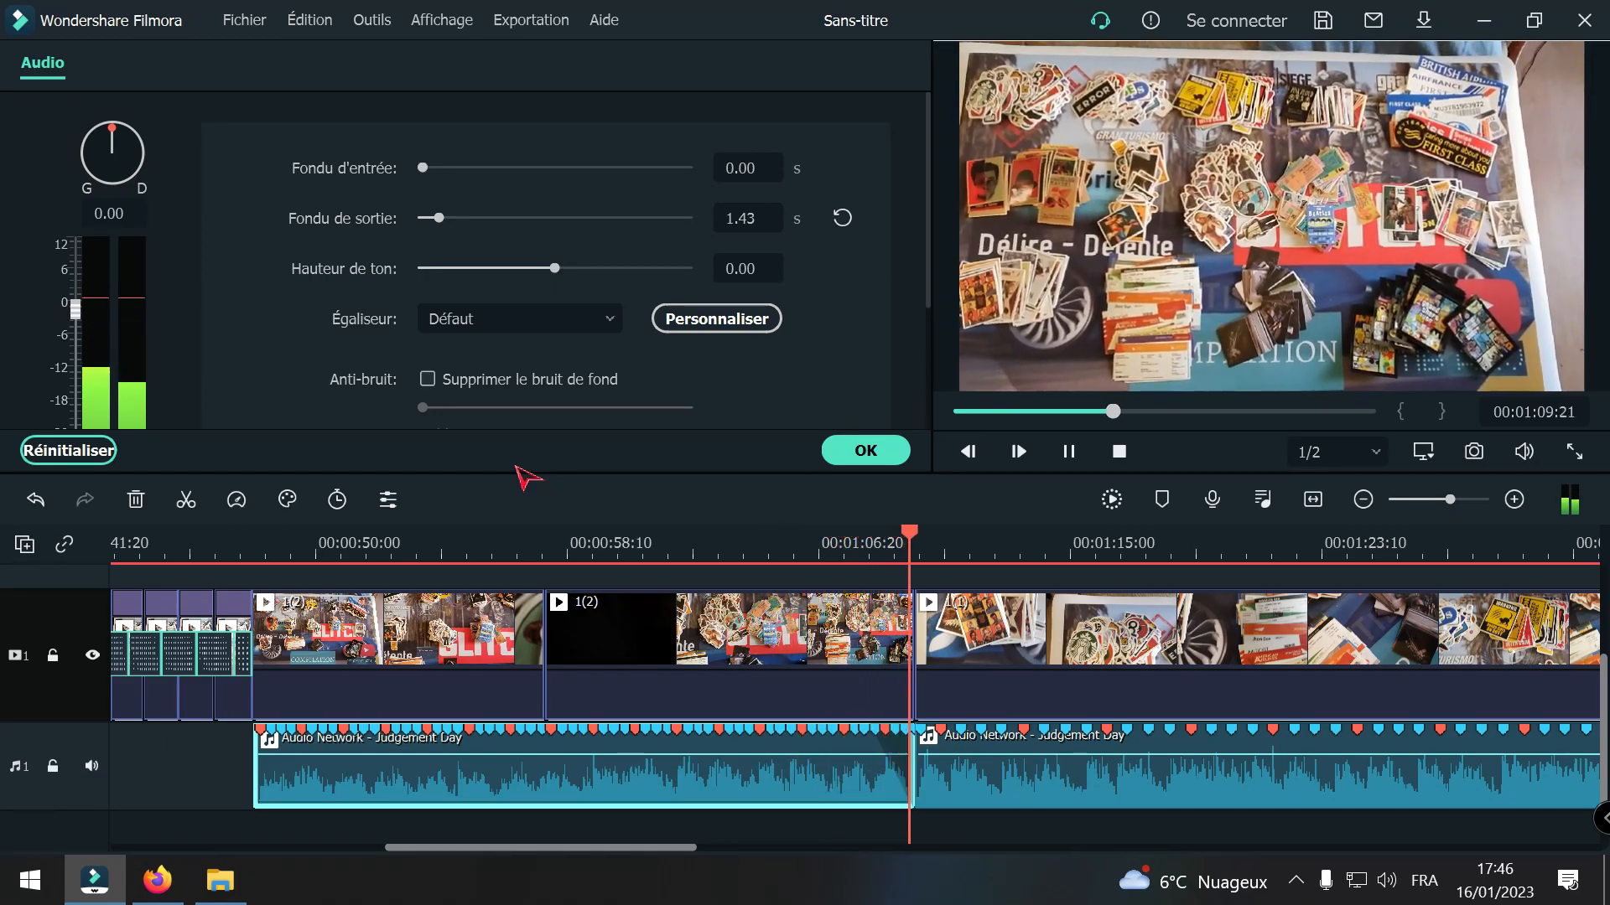
key(space)
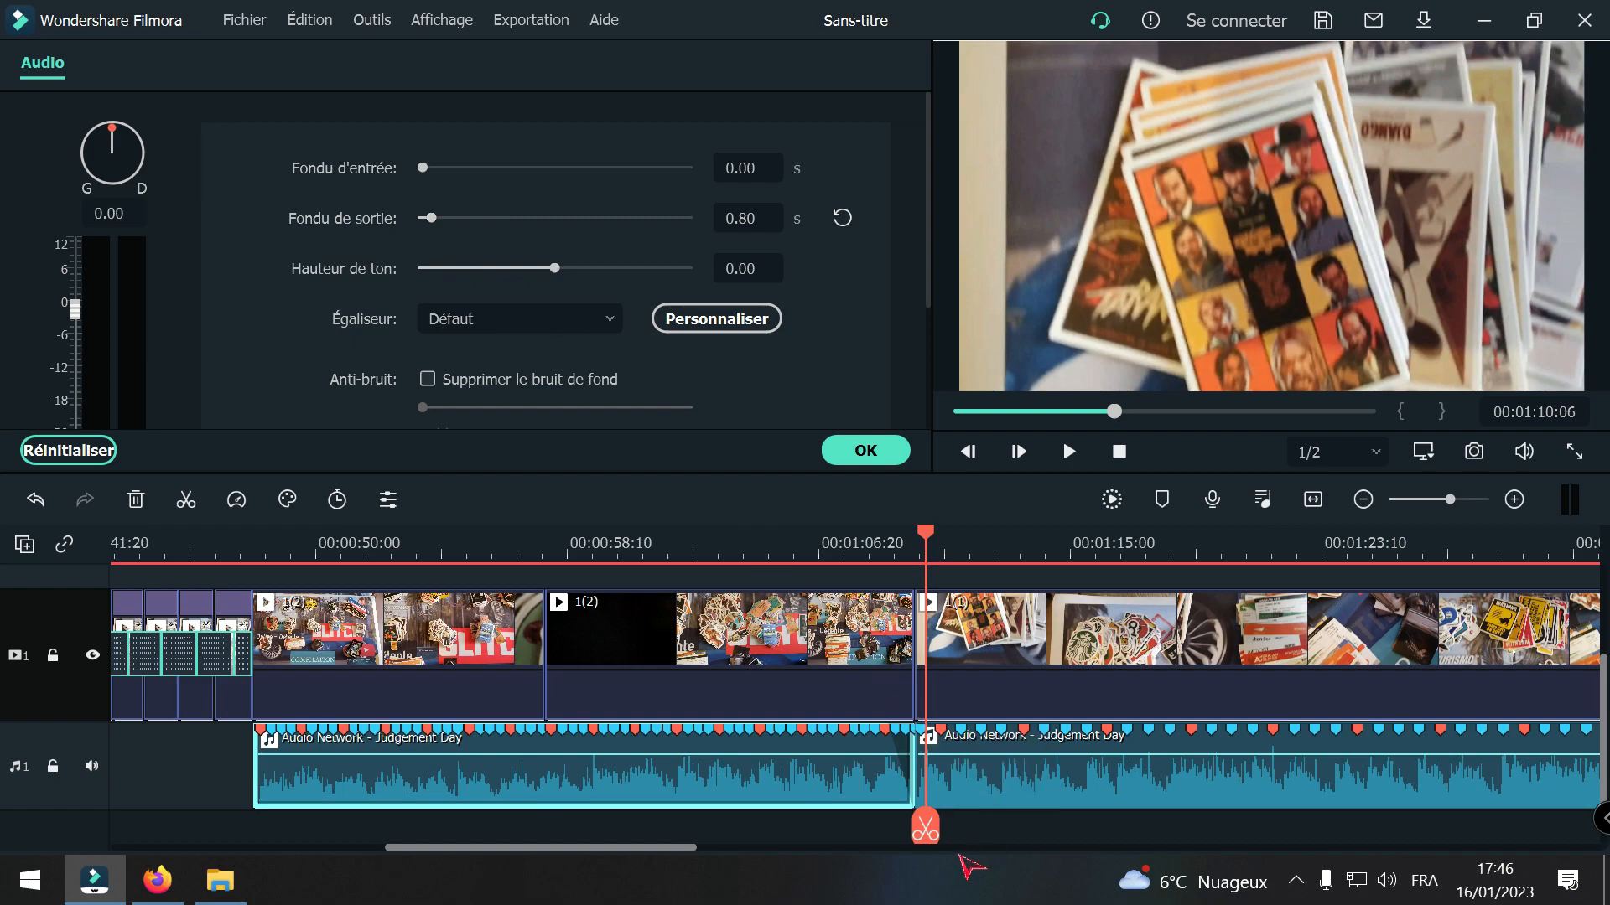
Step: Replay the join between the music sections and set the first section's fade-out to 0.50 s
drag(923, 838, 855, 830)
key(space)
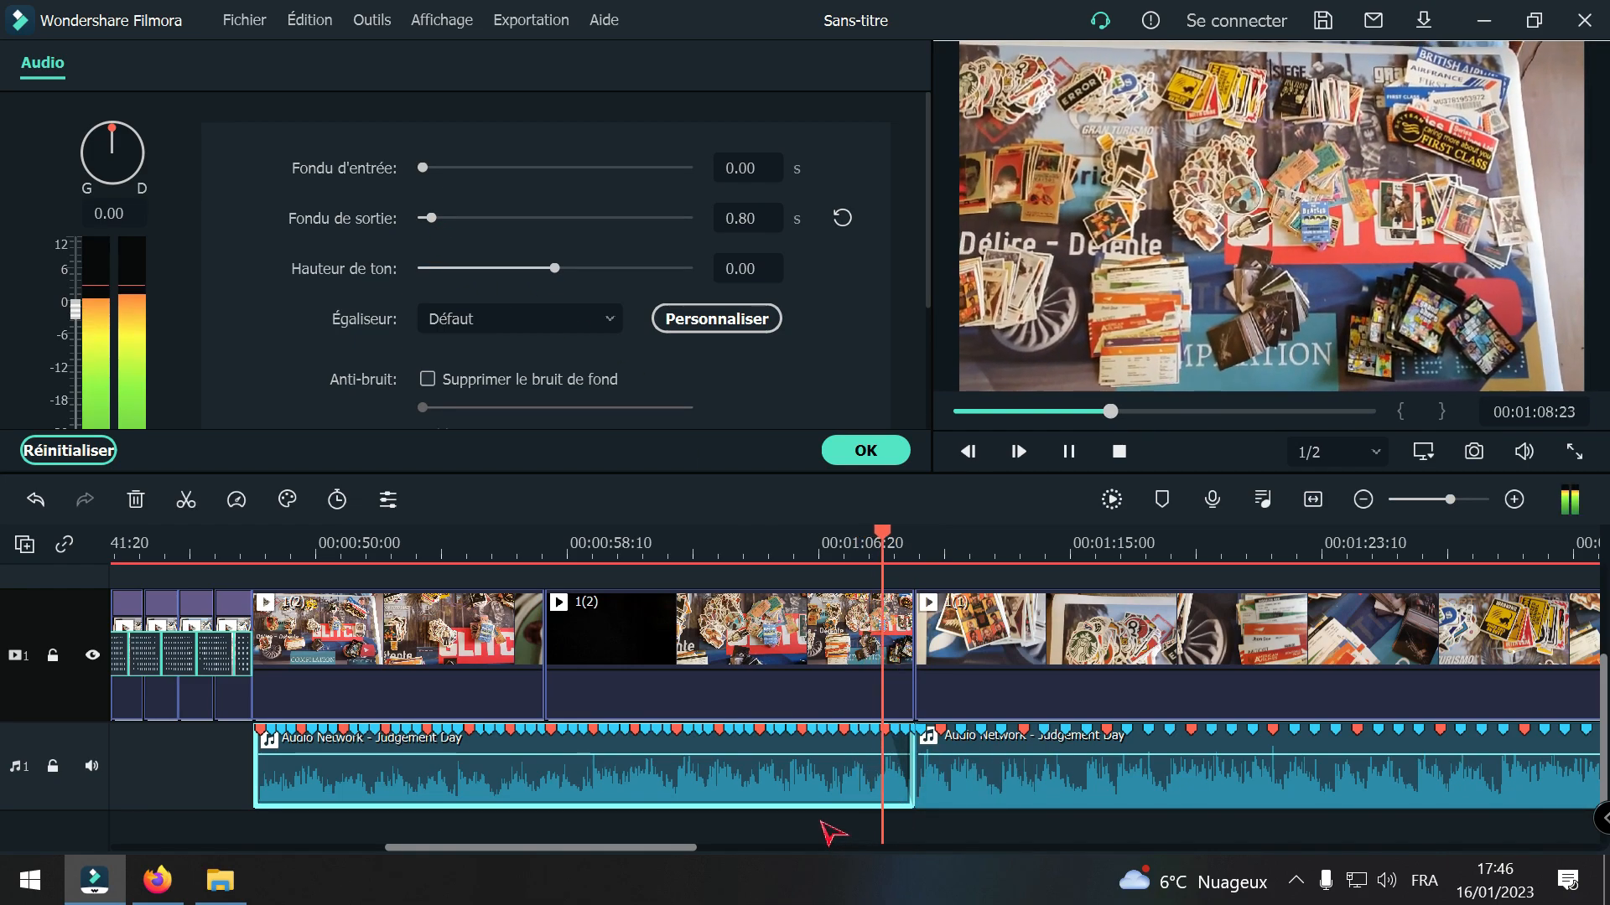
key(space)
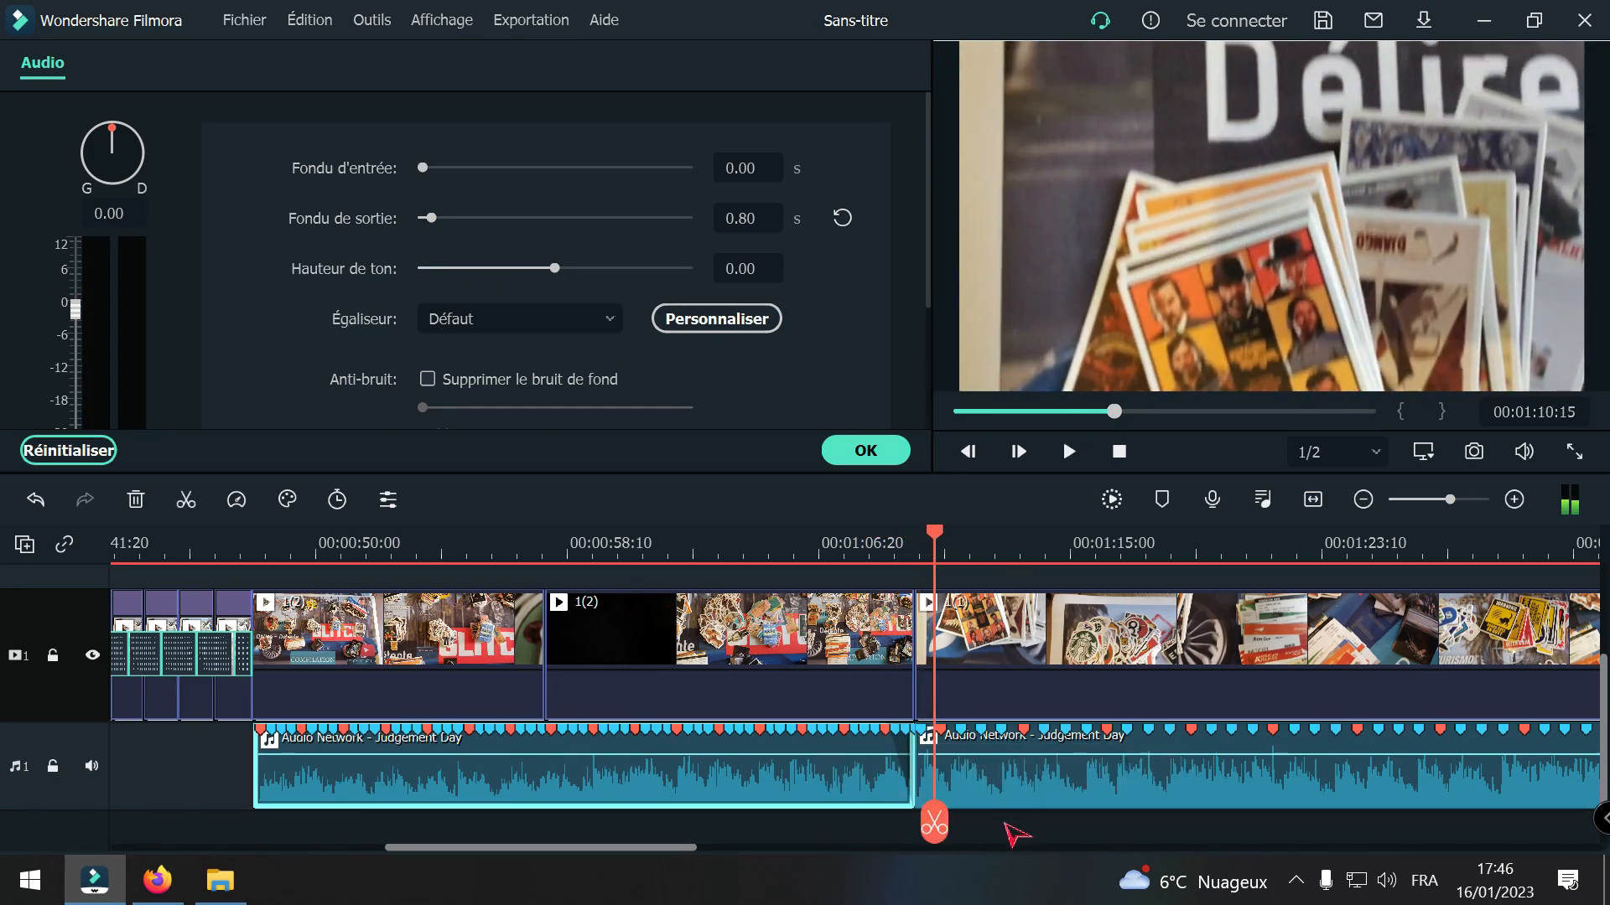
drag(933, 834, 787, 830)
key(space)
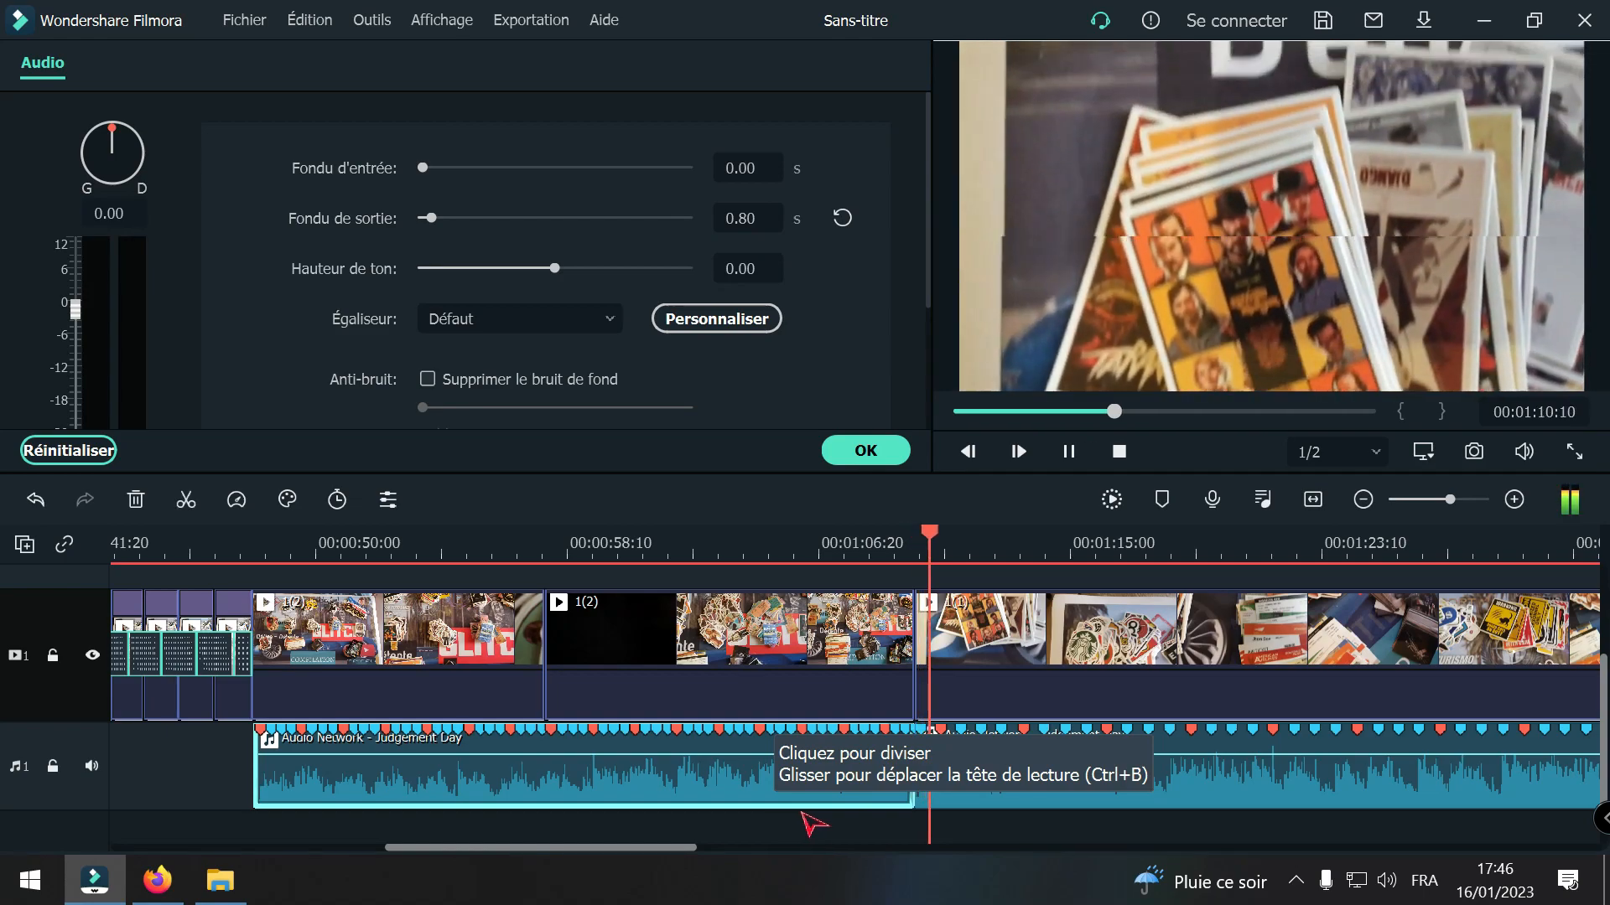
key(space)
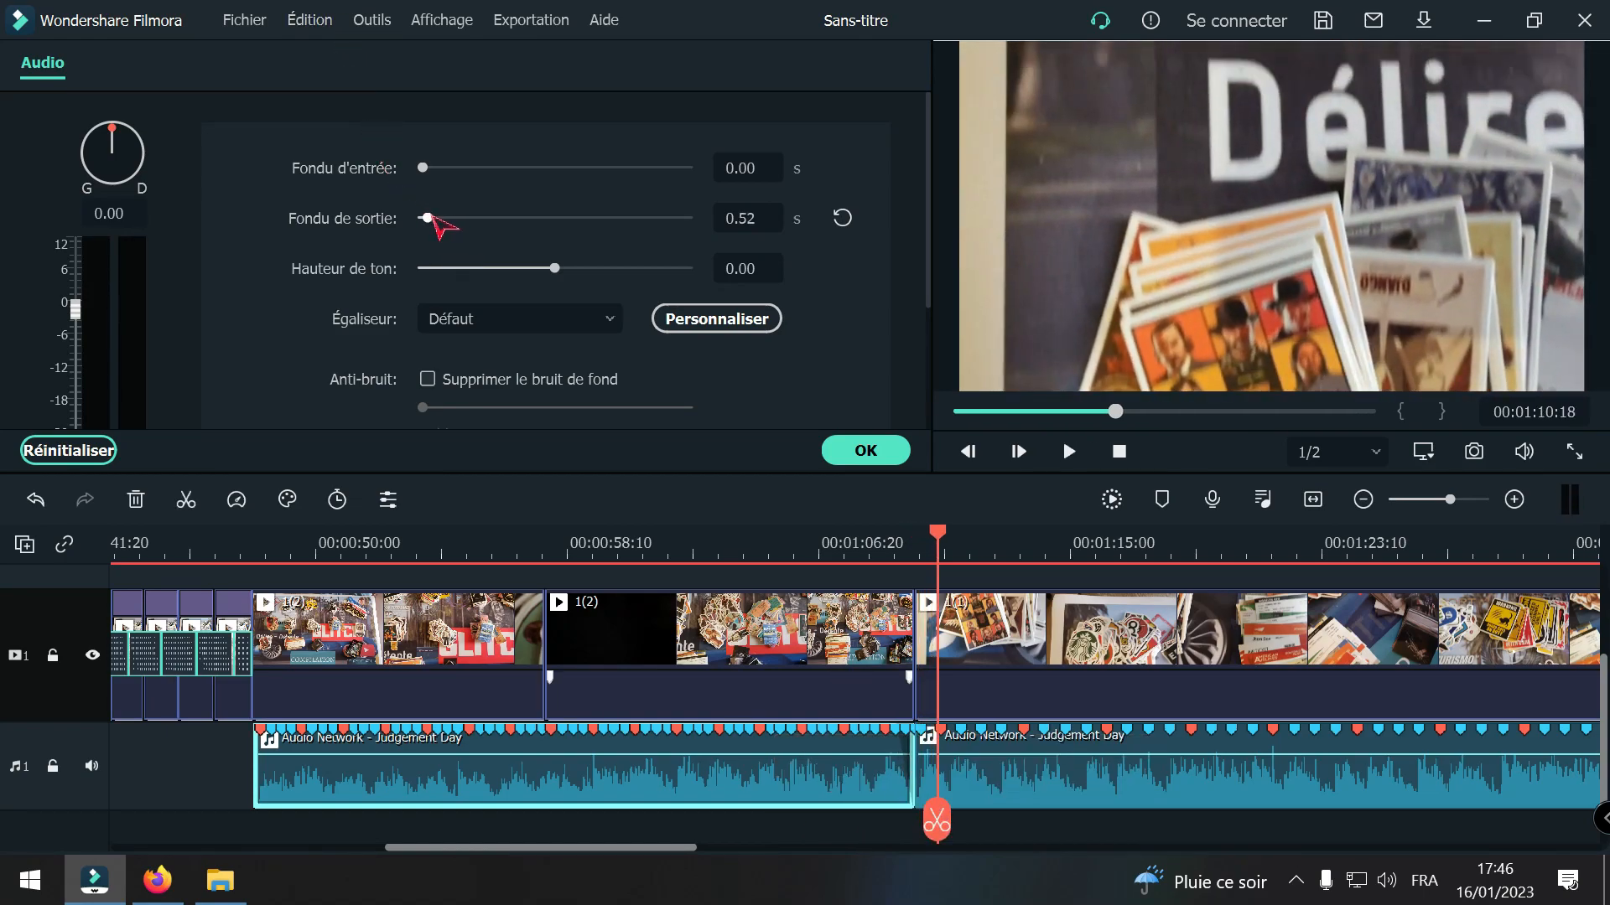
drag(928, 816, 847, 813)
key(space)
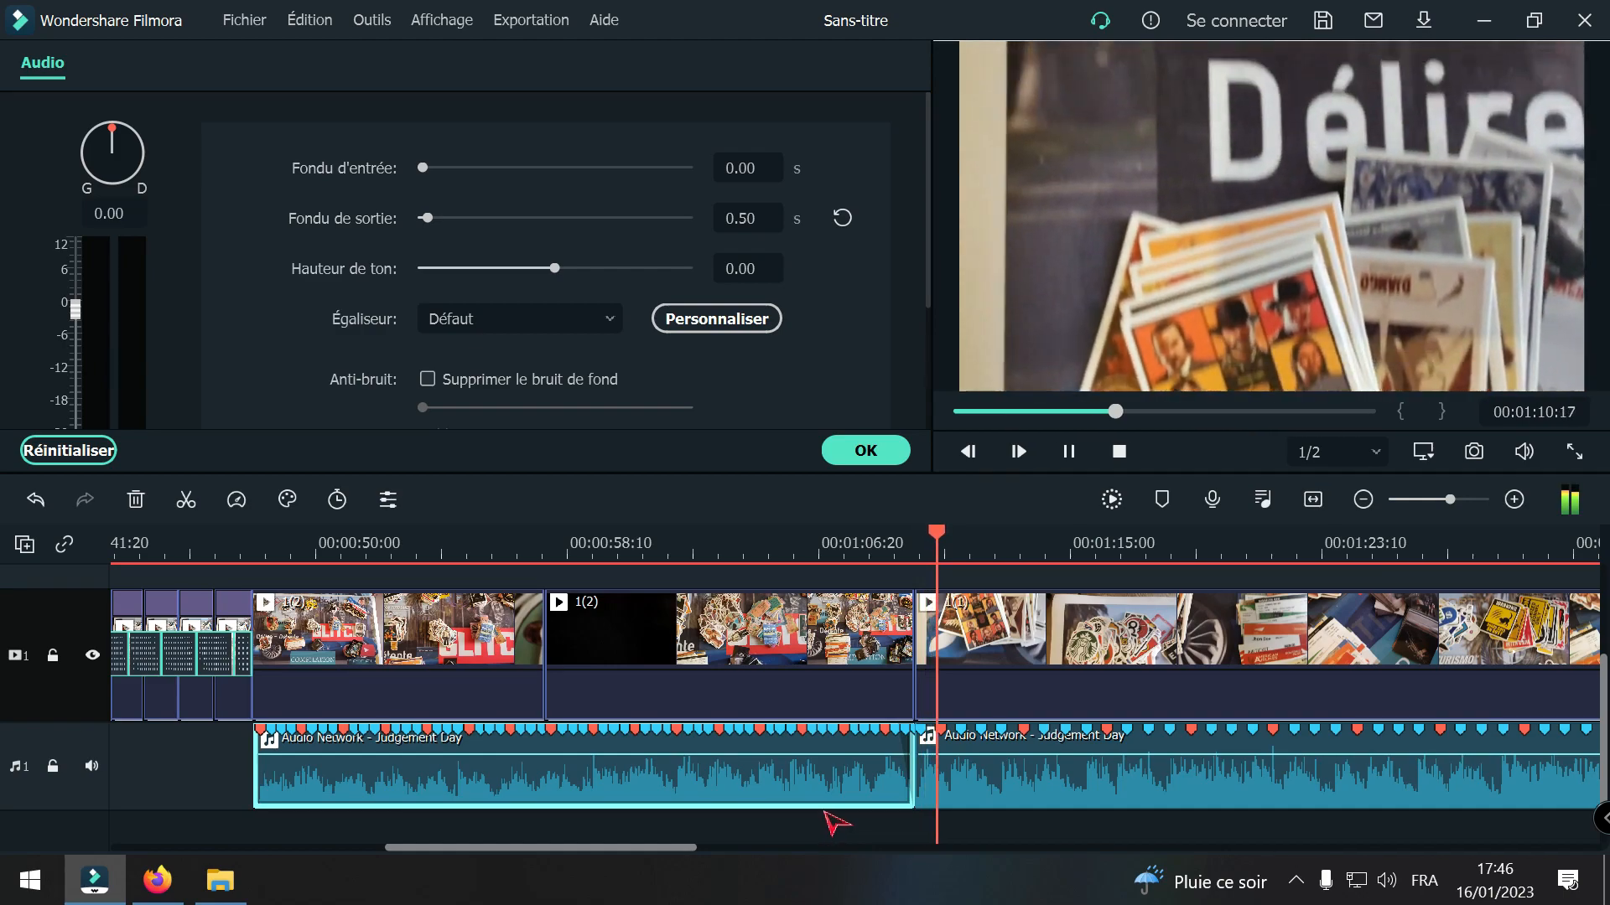
Step: Mute the music track and play clip 1(1) from 00:01:10:03 to review its images without sound
key(space)
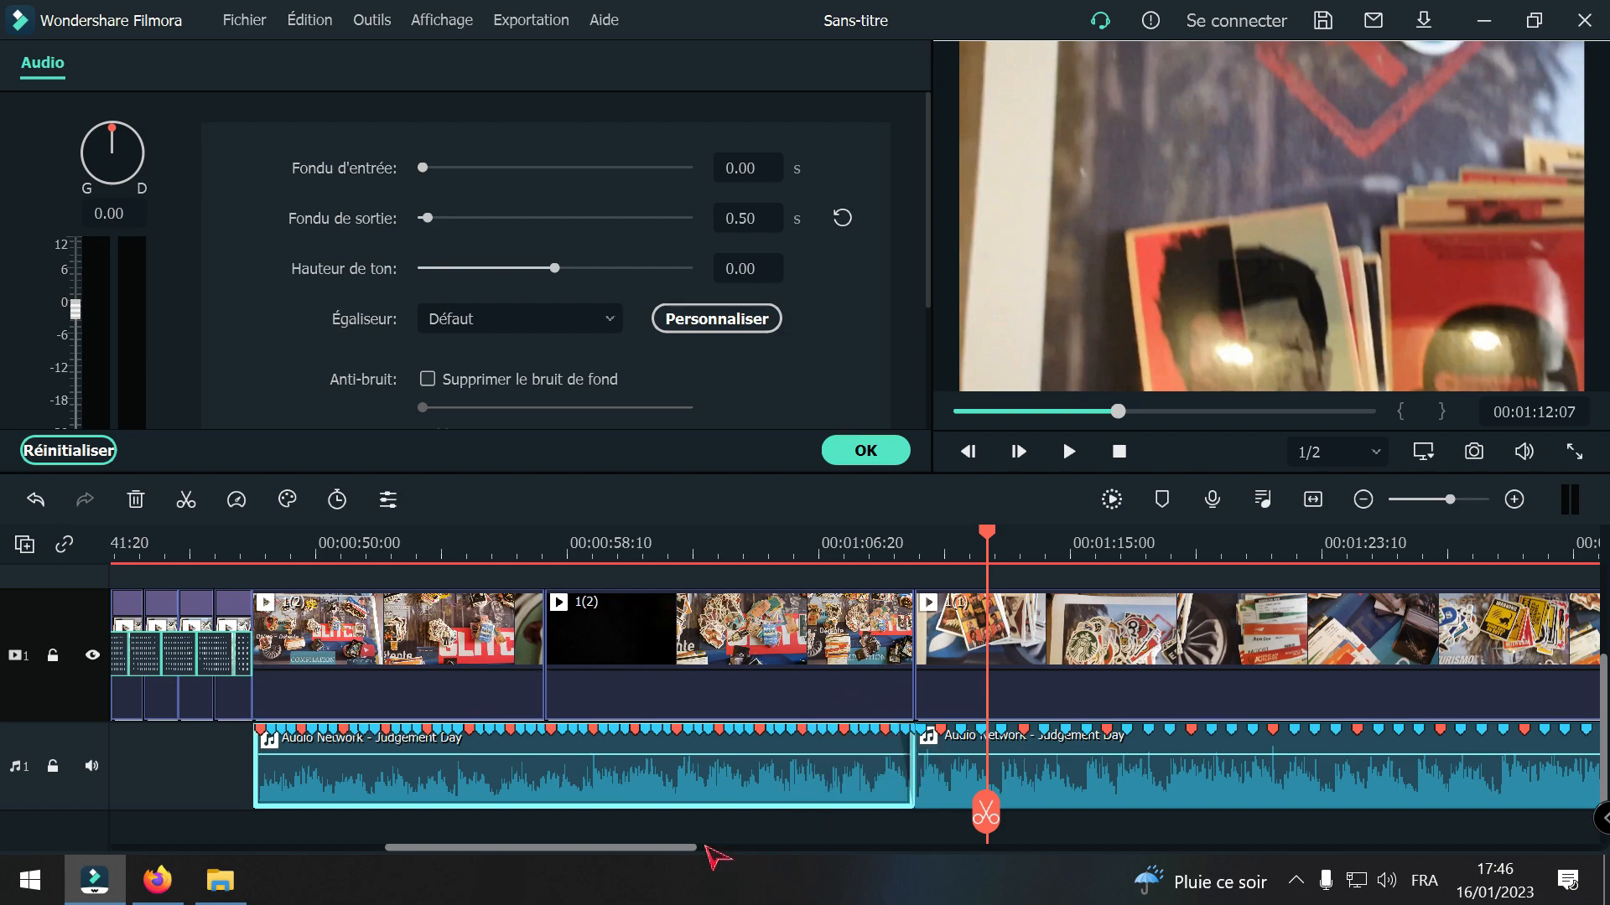
drag(696, 849, 704, 812)
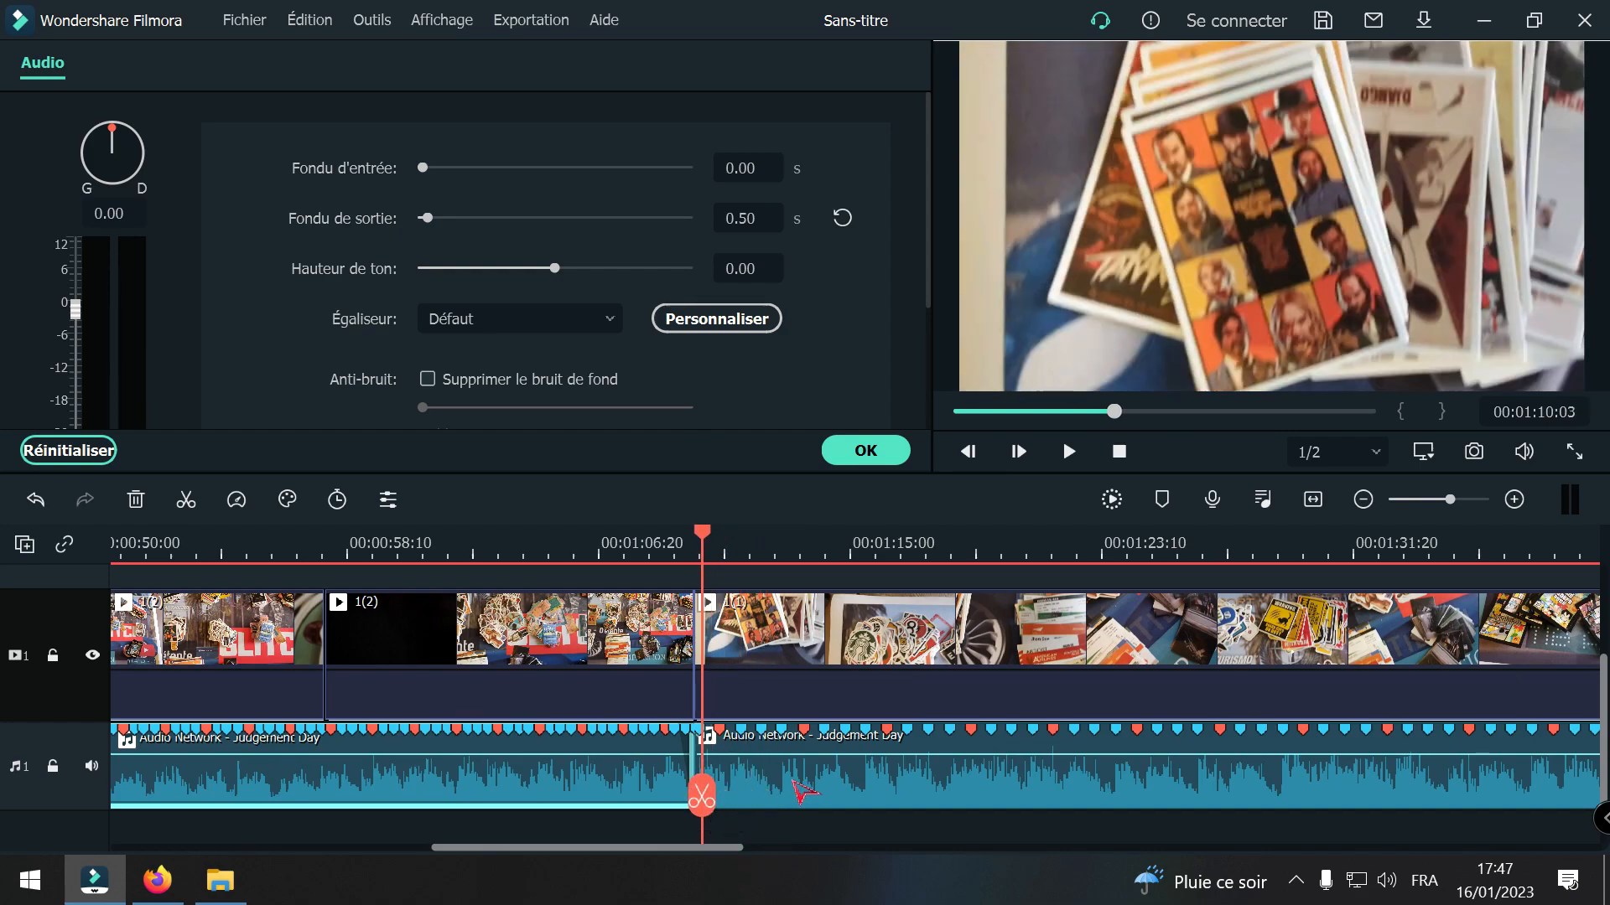
scroll(775, 759, up, 2)
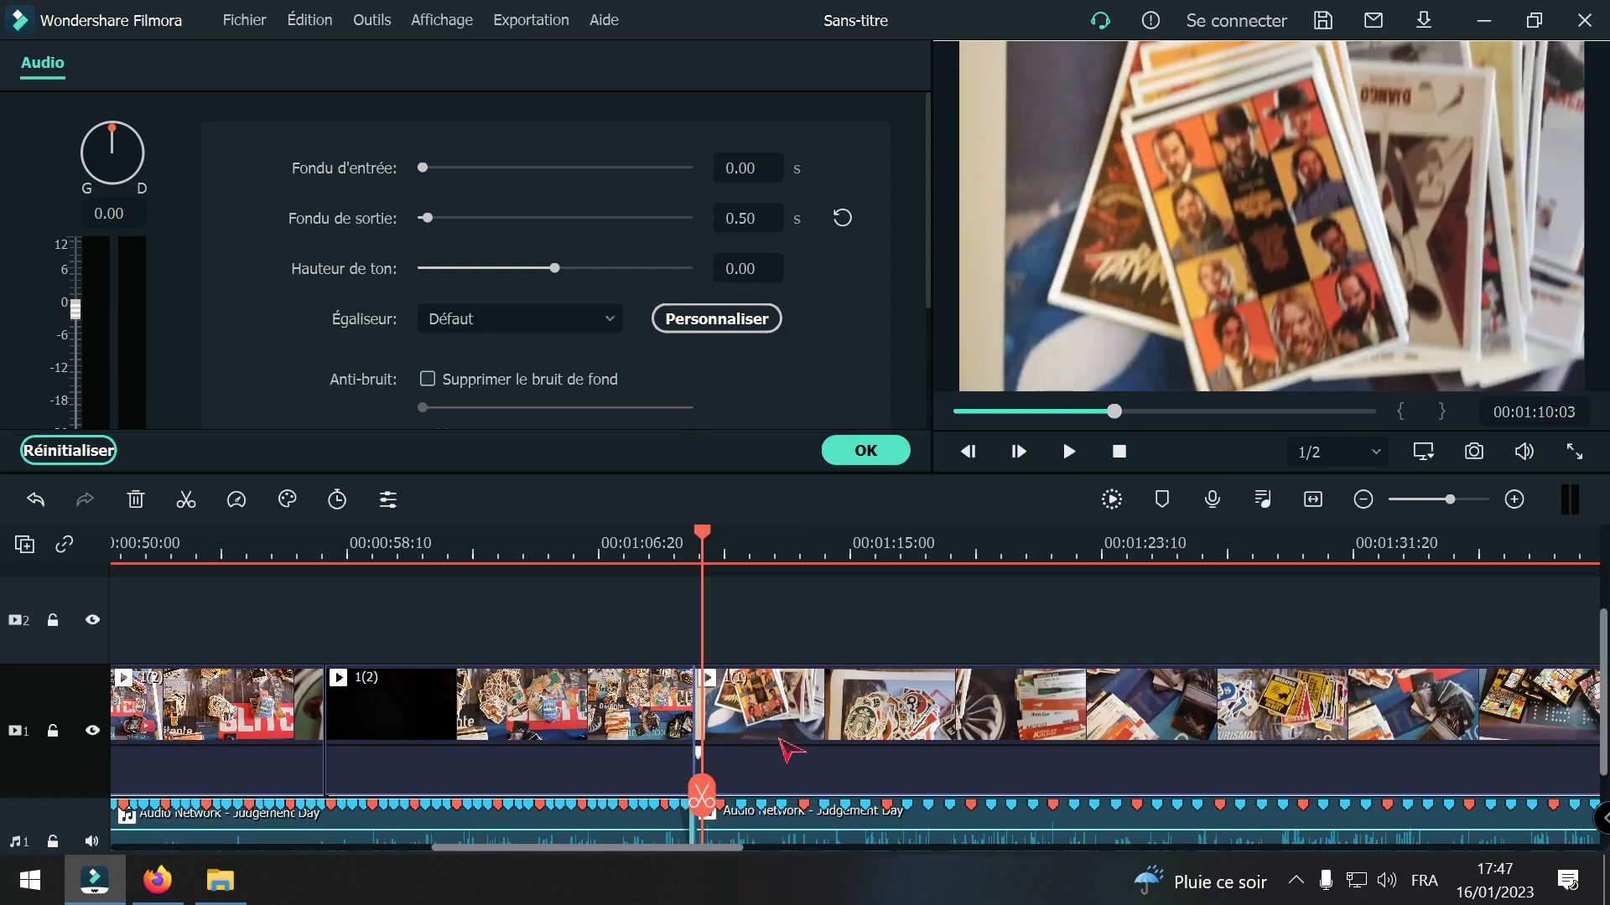
click(780, 740)
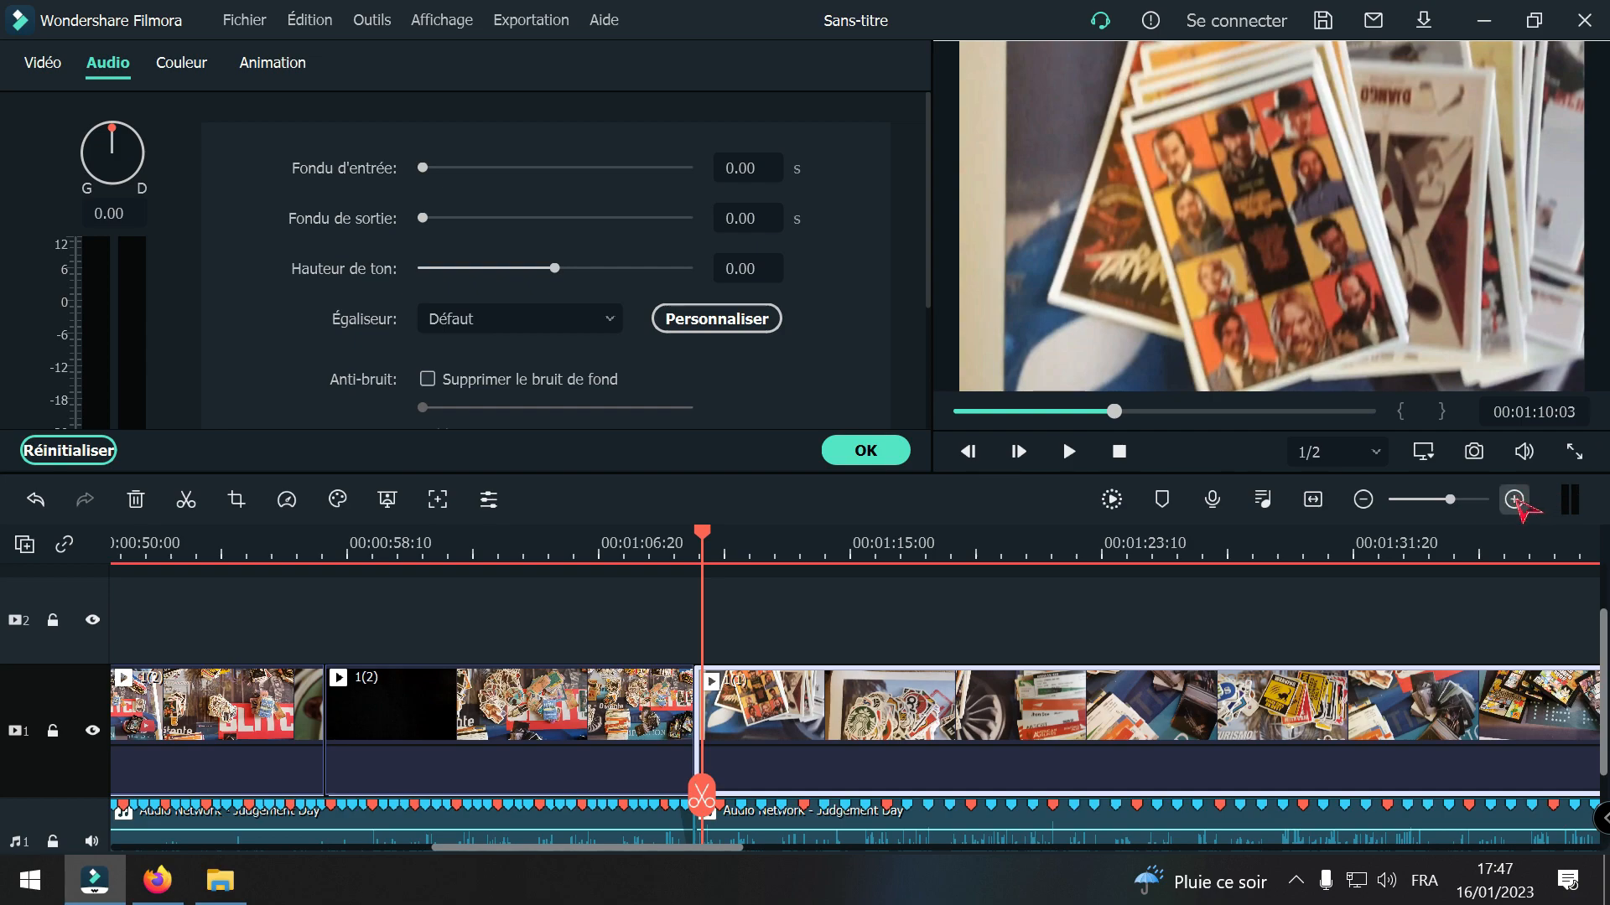
click(92, 841)
key(space)
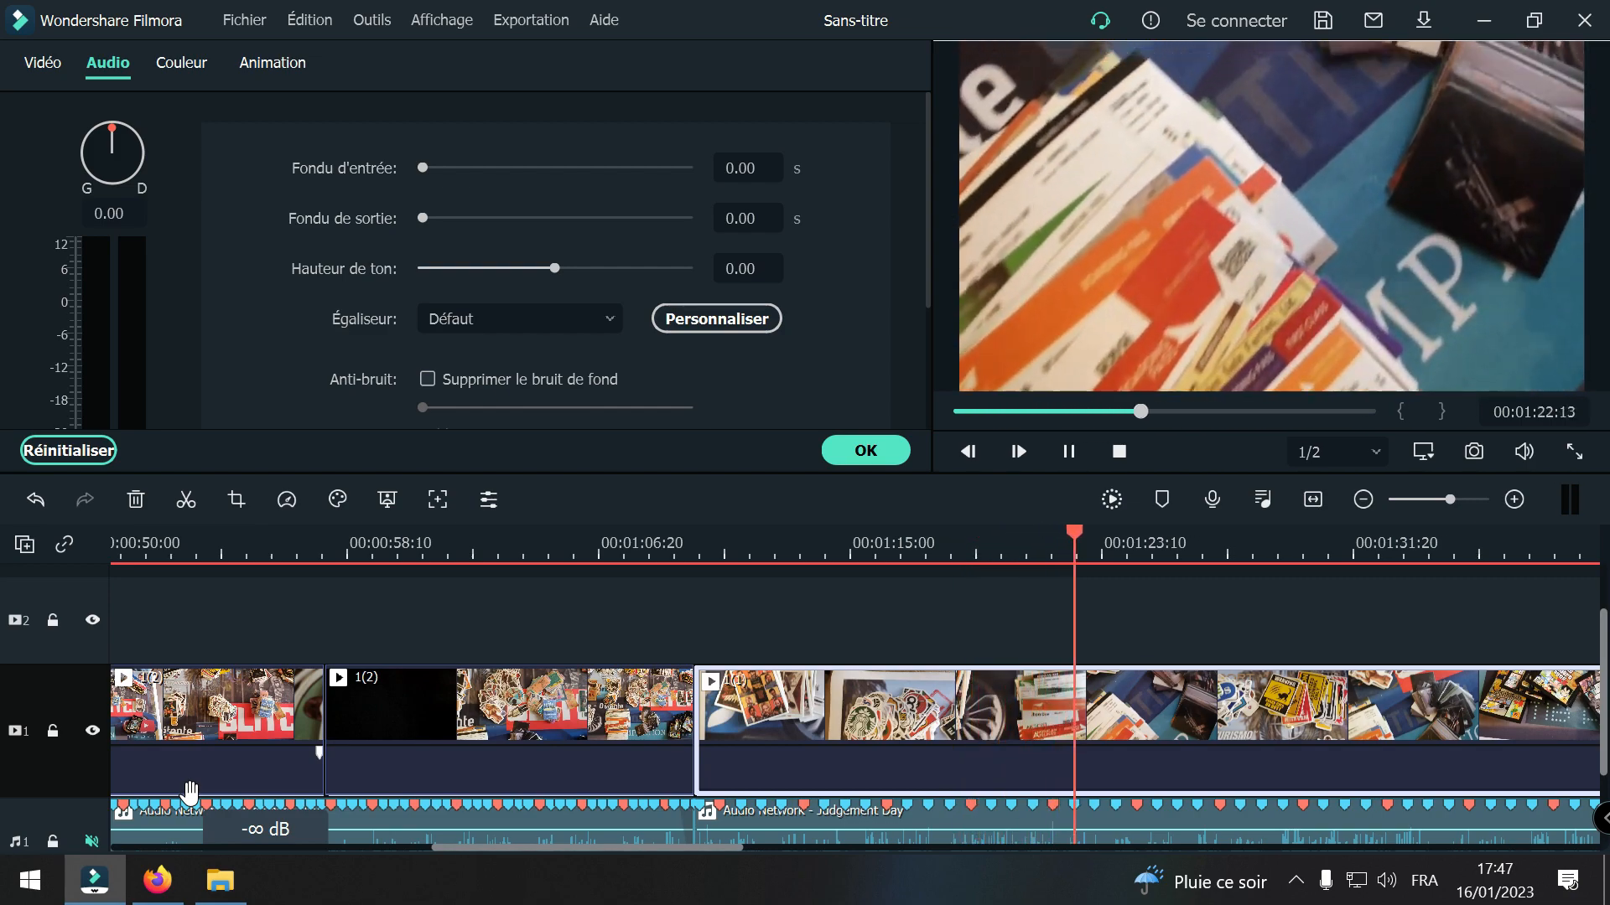
key(space)
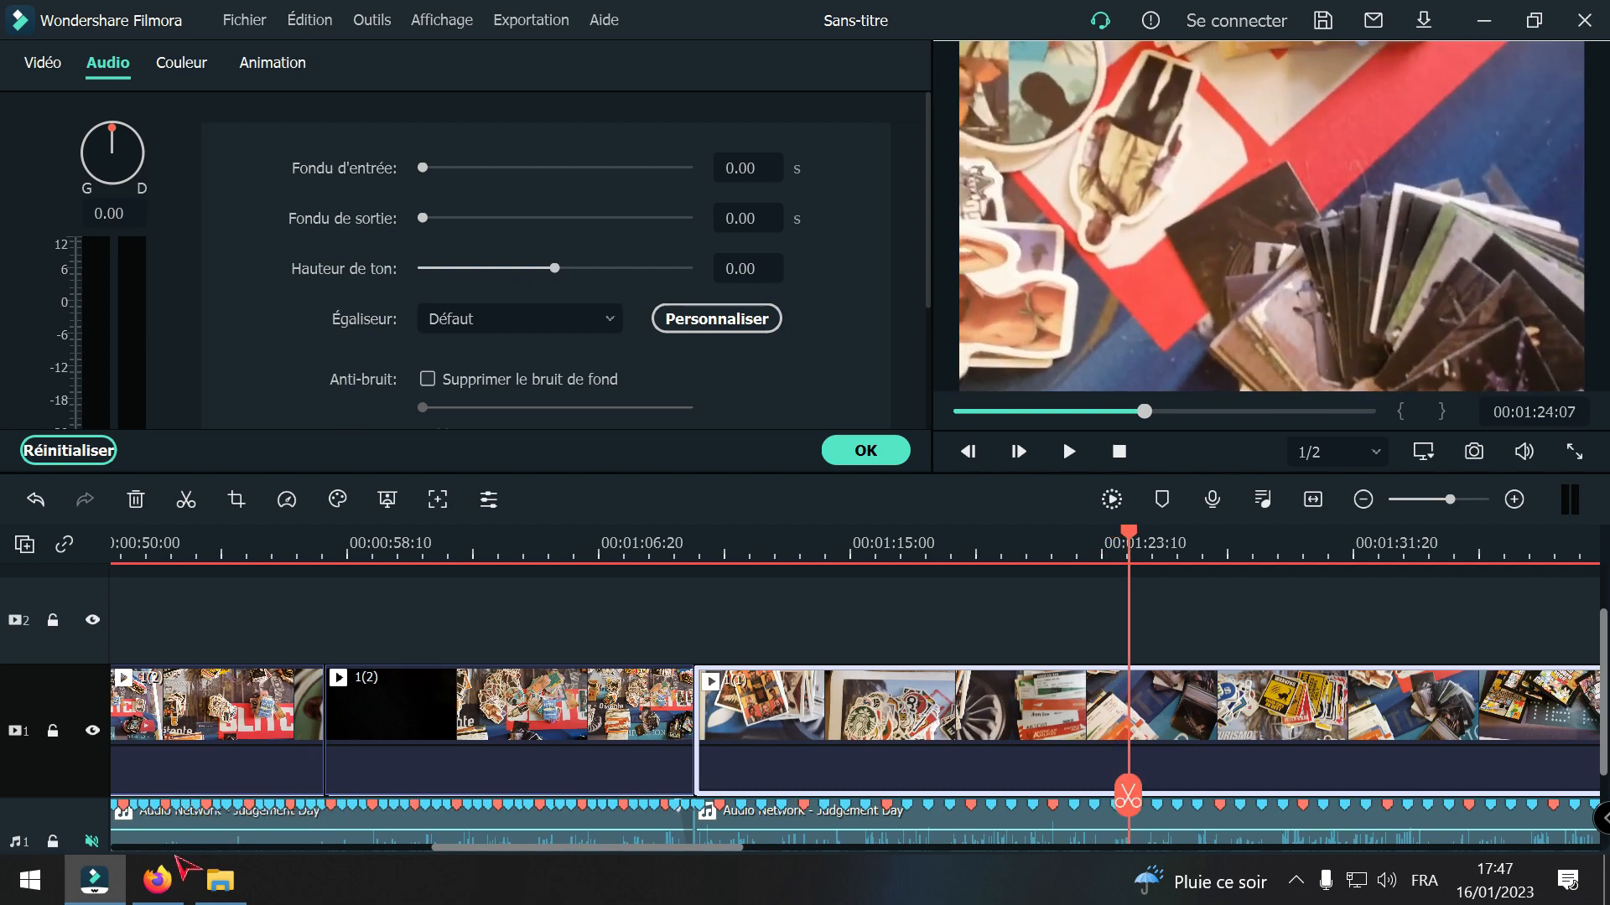
Step: Scrub through the whole 1(1) clip and back to its opening to examine which footage it contains
click(1363, 500)
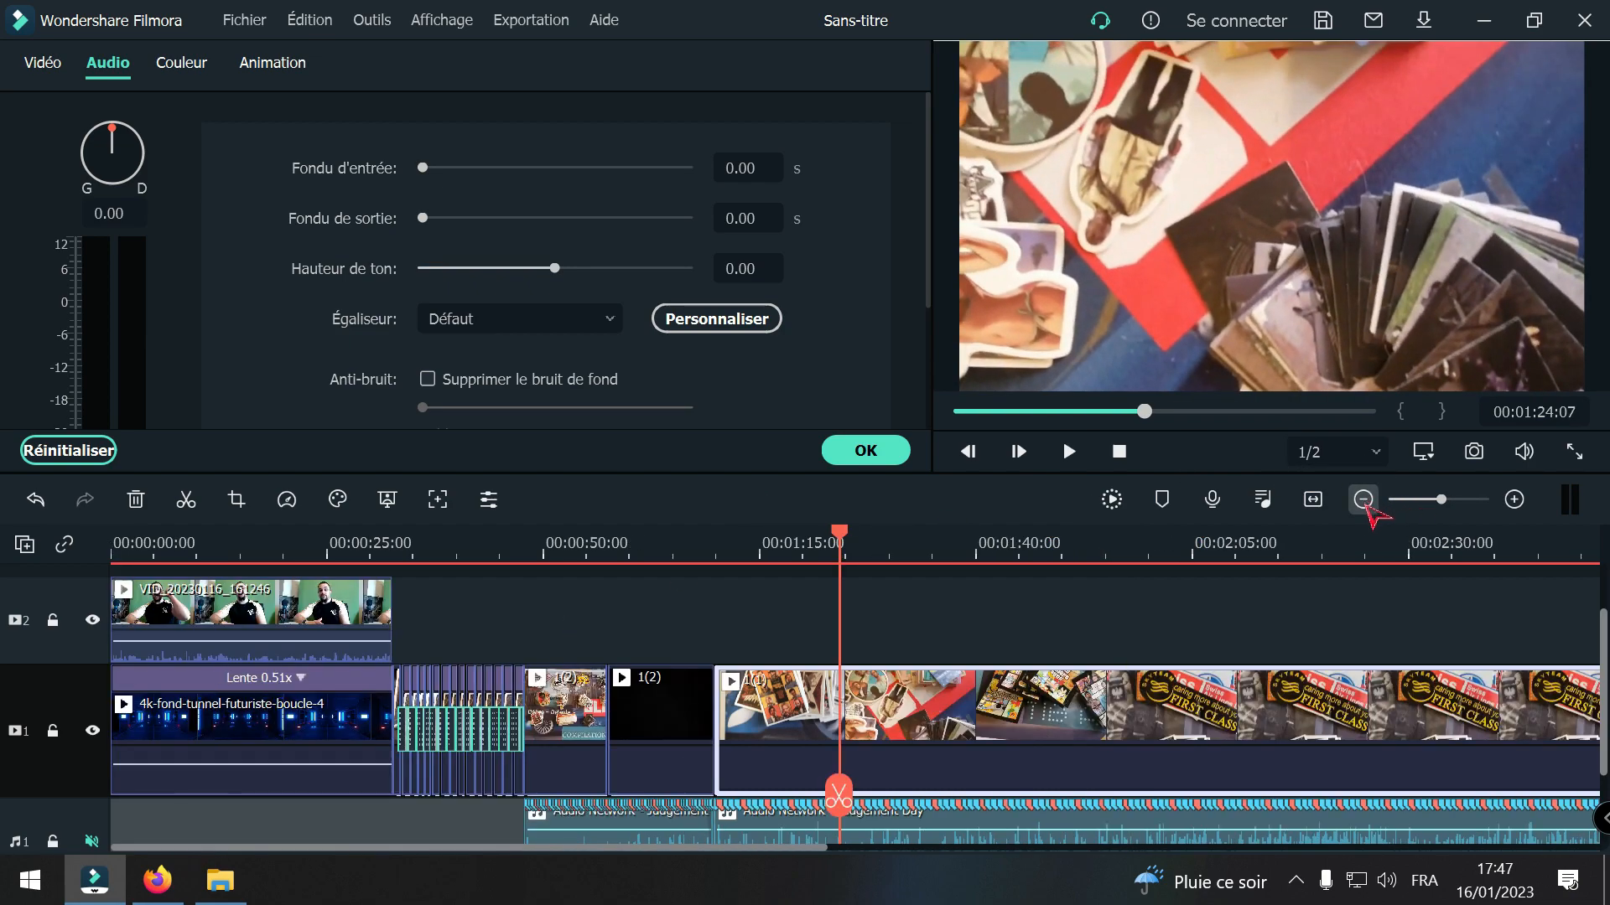
scroll(1001, 781, down, 1)
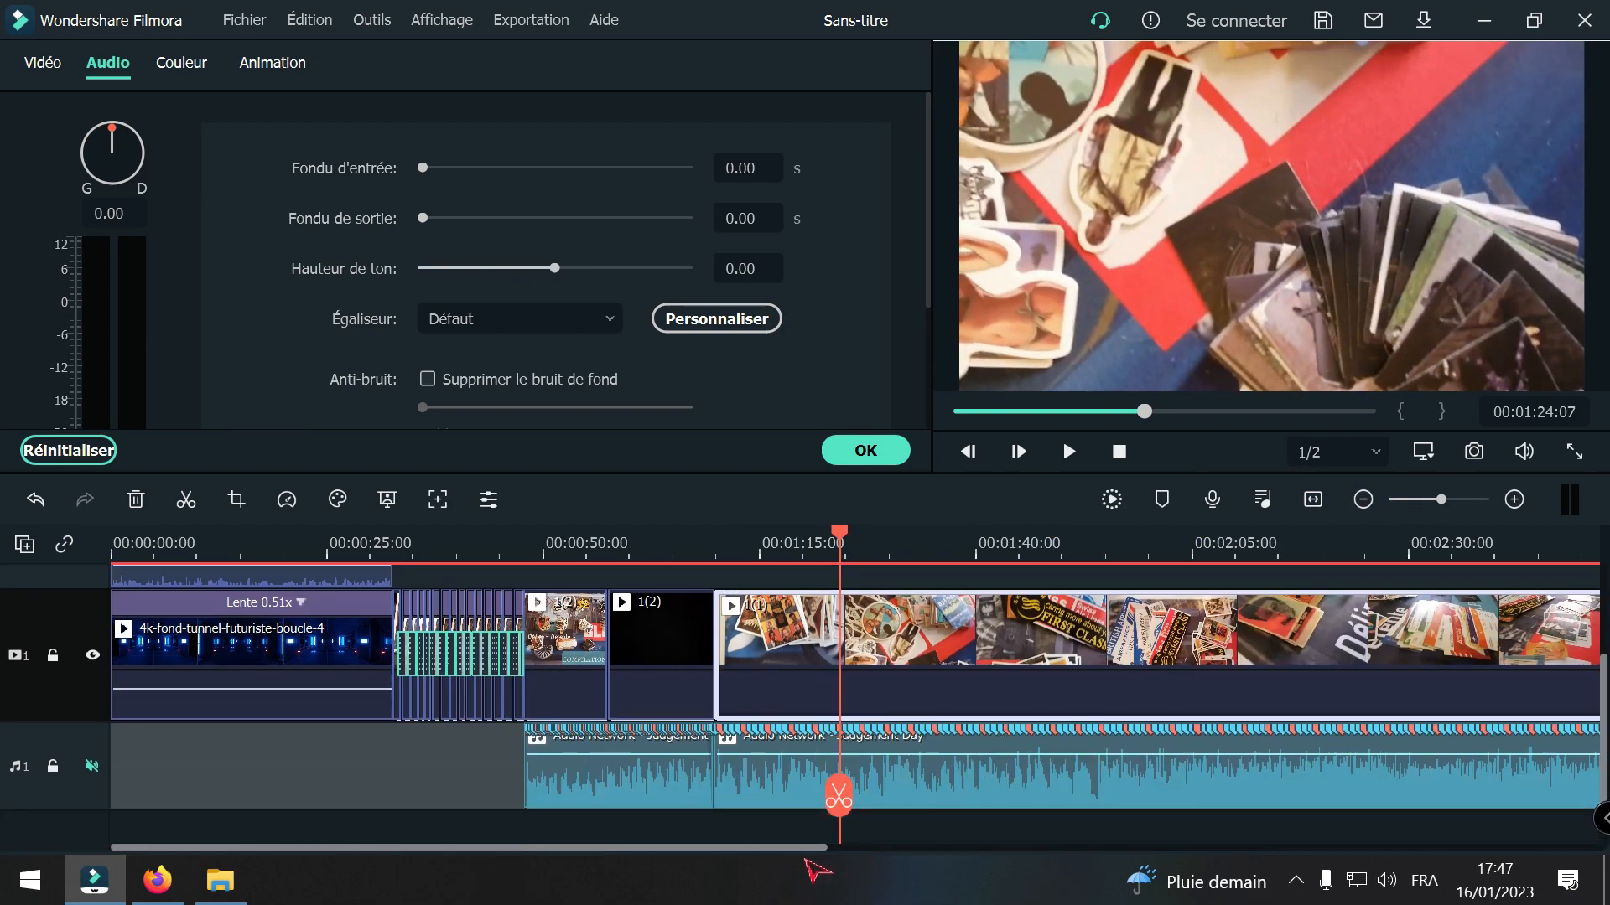
drag(790, 857, 990, 853)
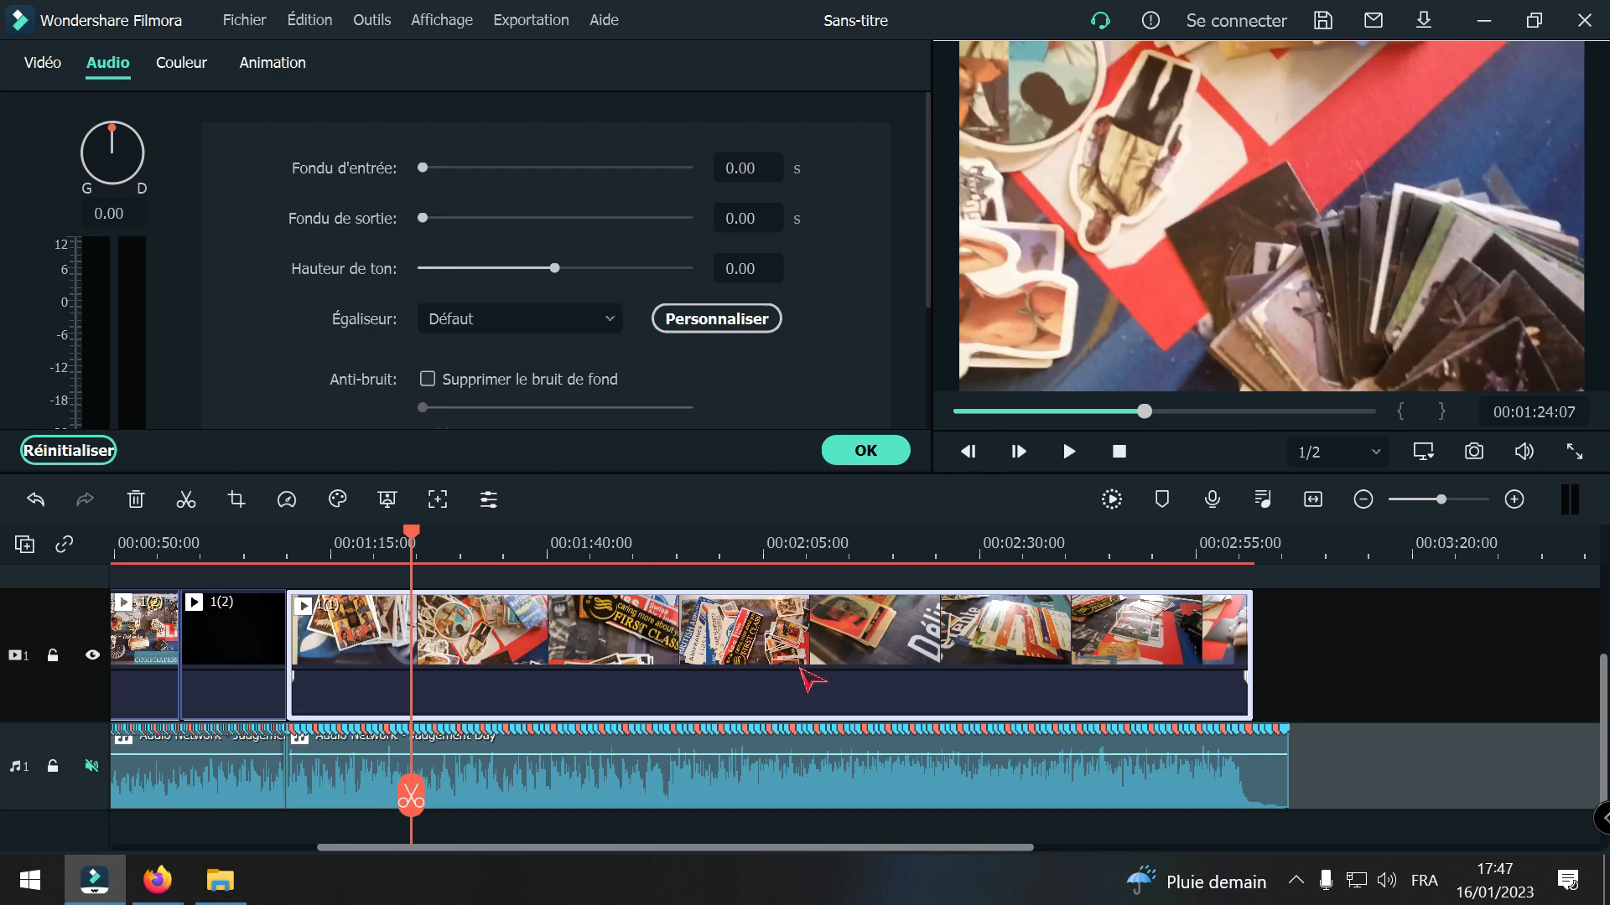
drag(397, 806, 1117, 763)
drag(1125, 763, 460, 742)
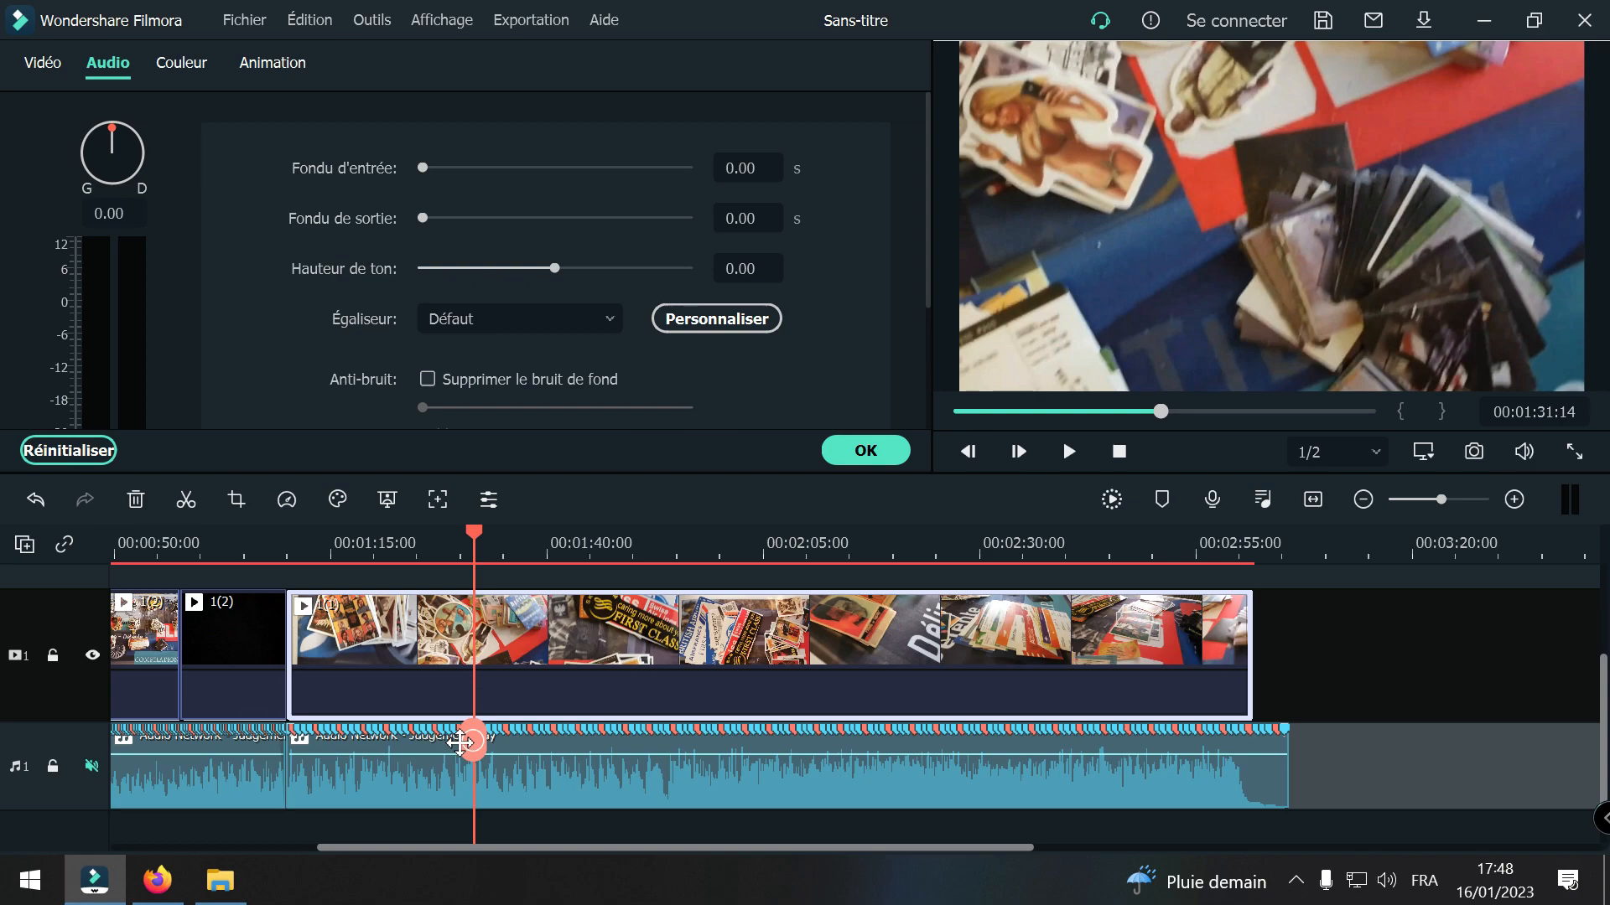
drag(460, 742, 301, 747)
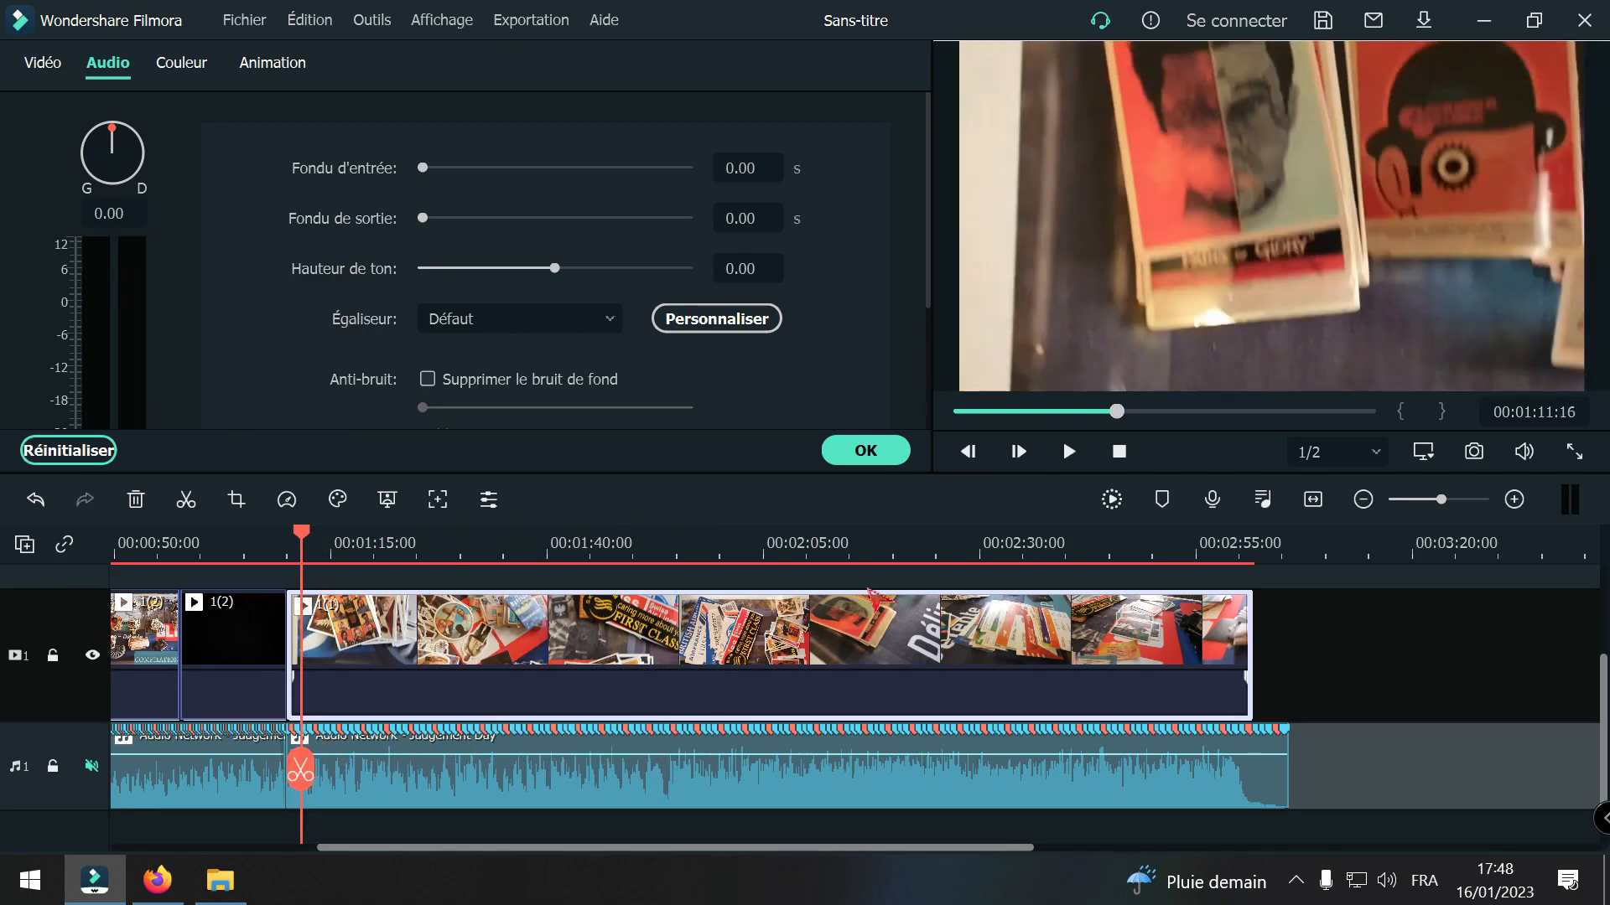
Step: Unmute the music track and play the opening of clip 1(1) from 00:01:10:00 to check it against the beat
click(1514, 498)
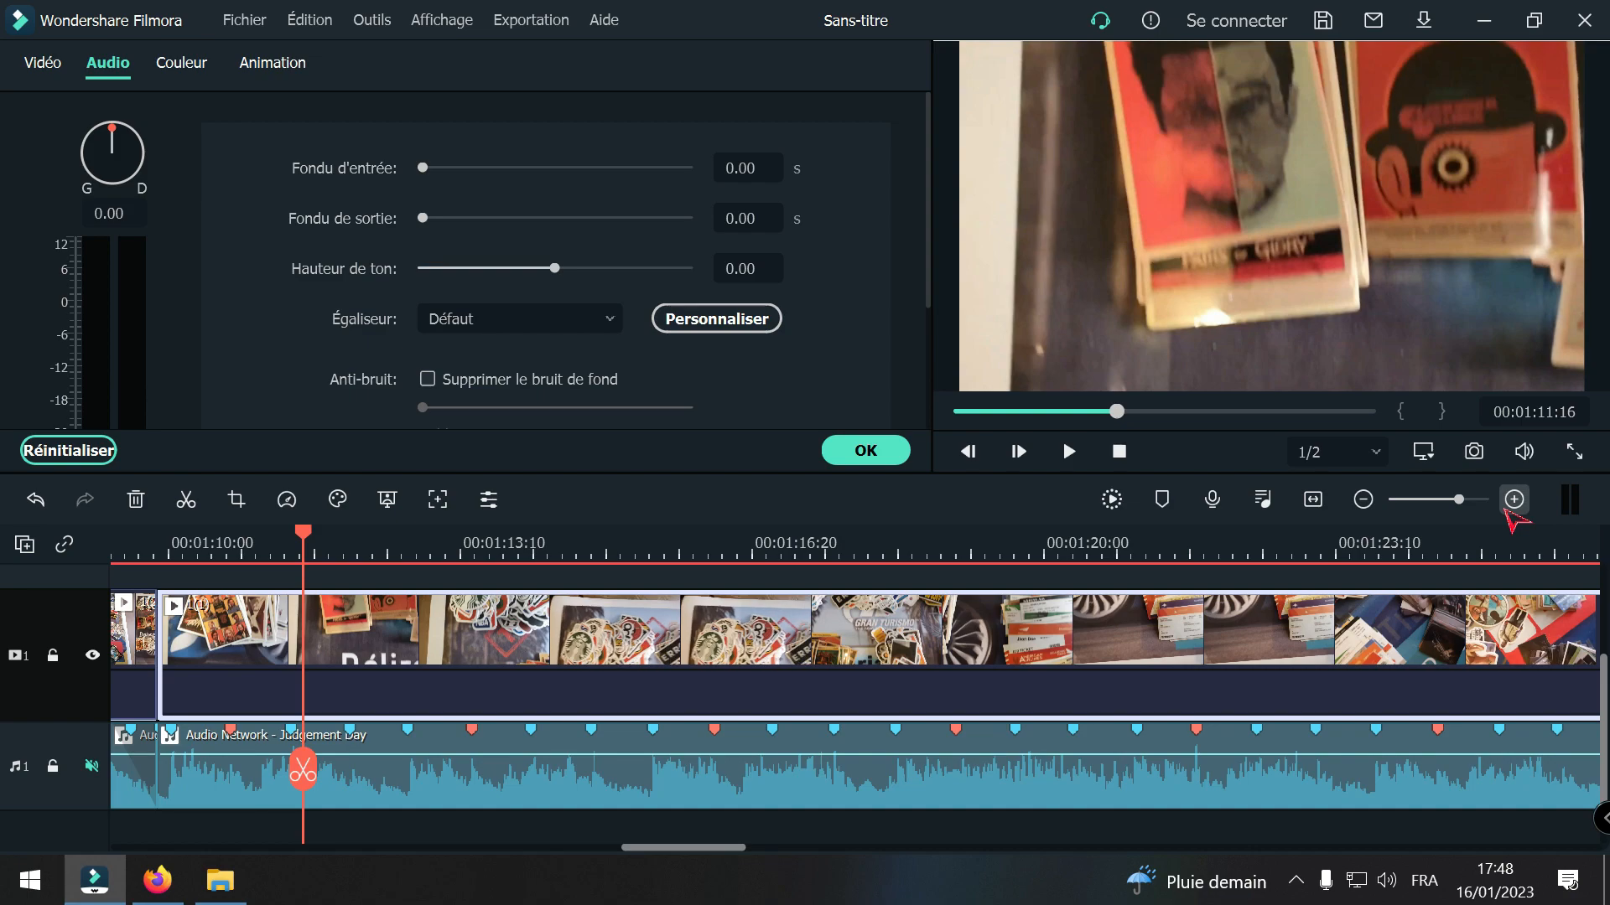
drag(717, 848, 665, 849)
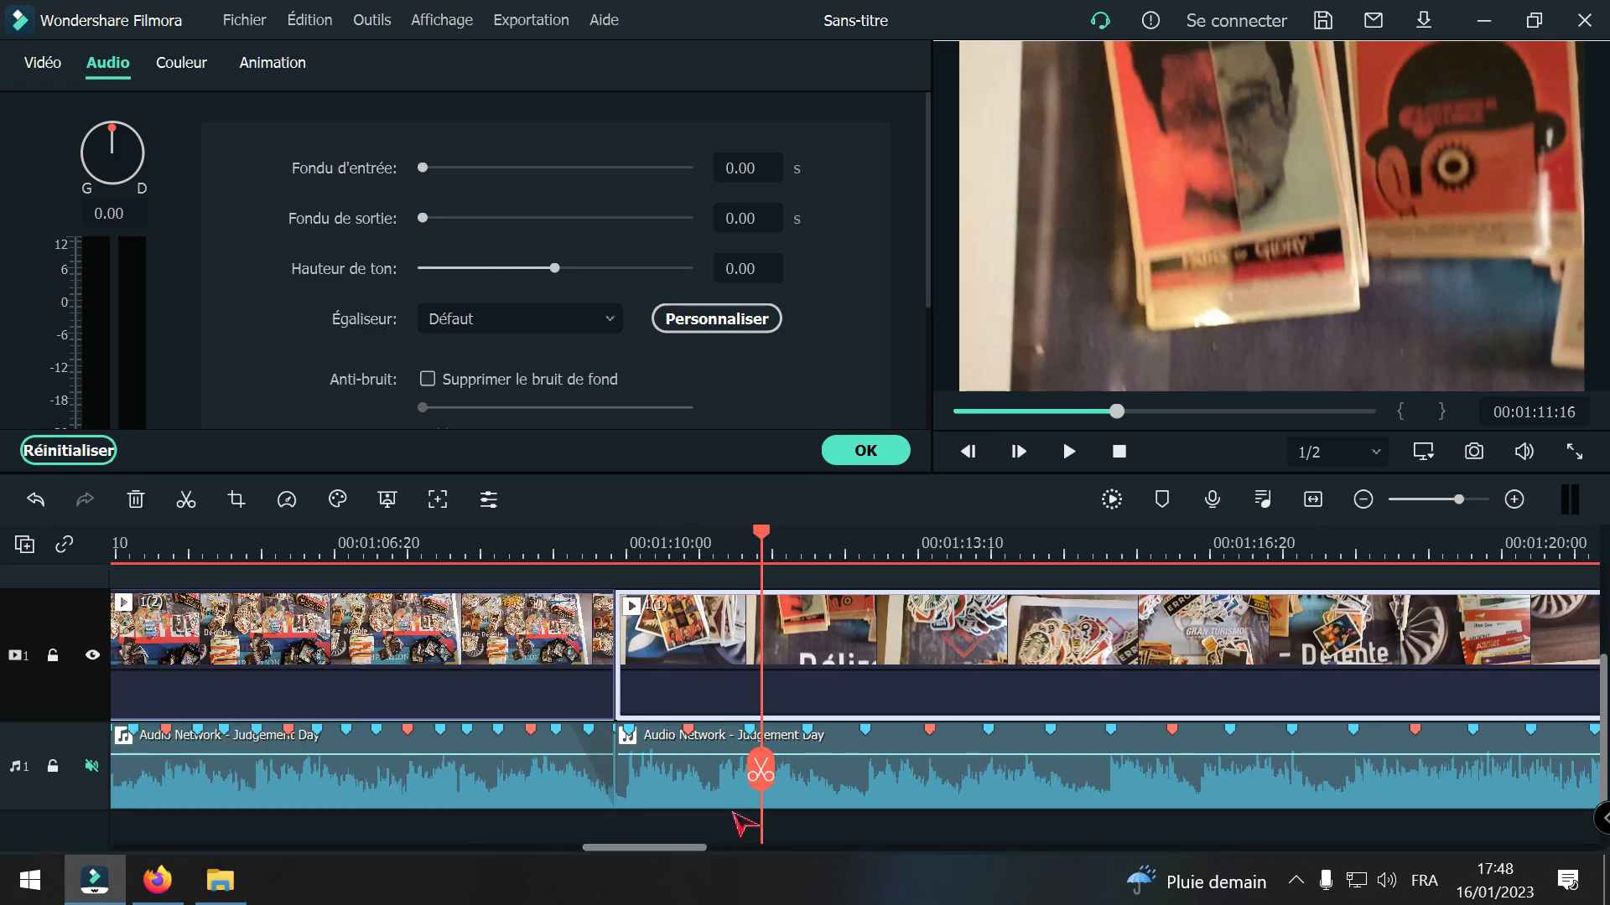
drag(759, 770, 627, 805)
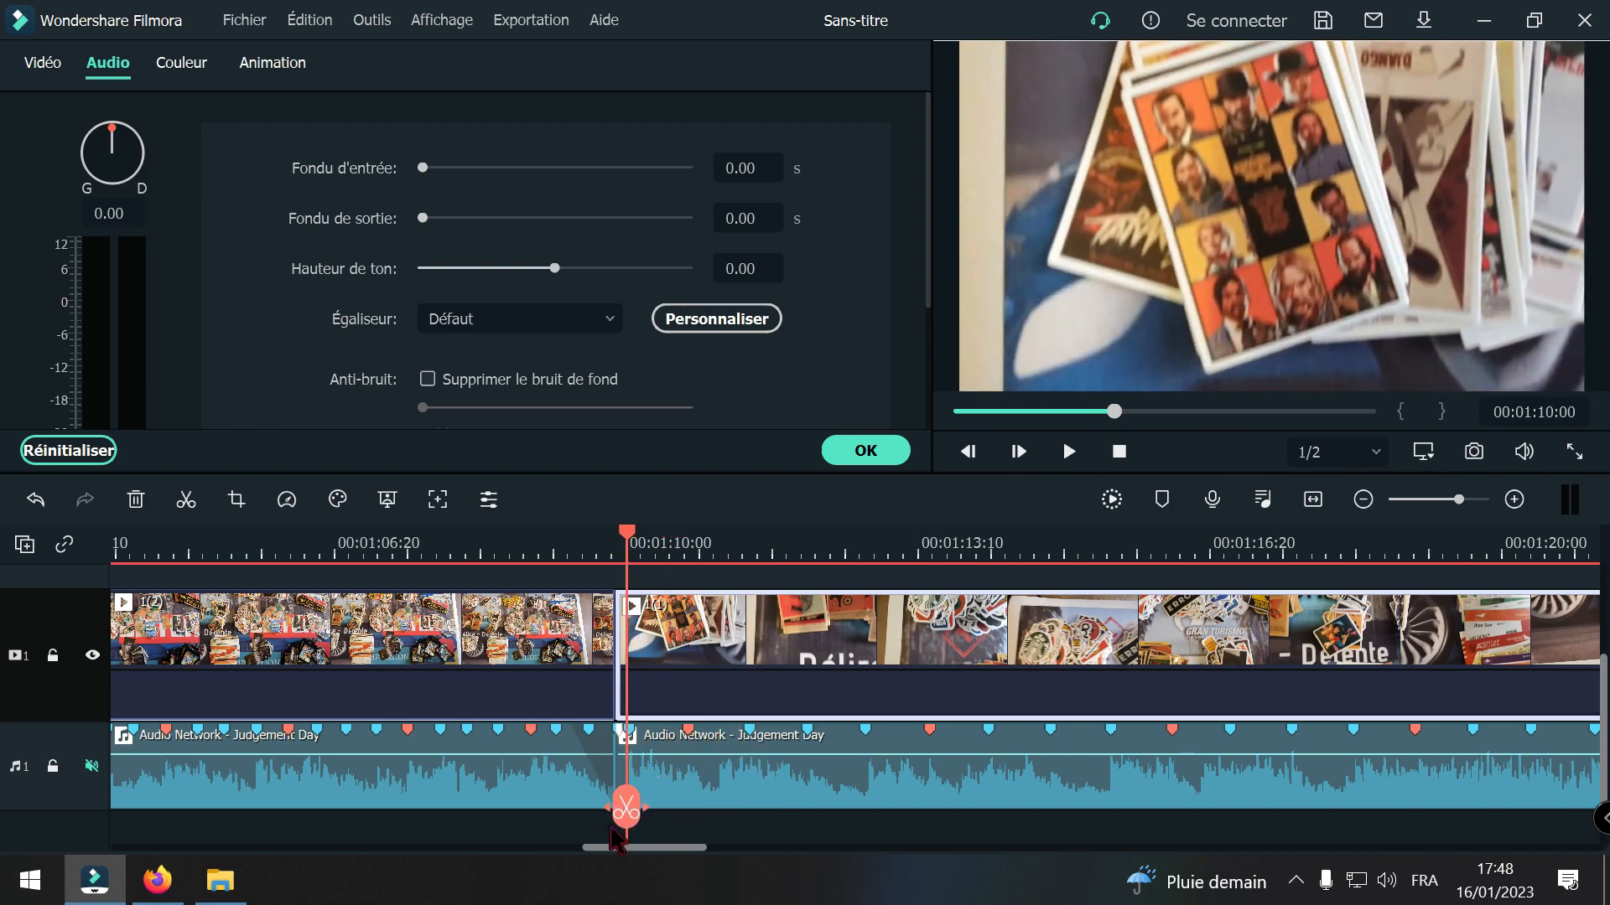
click(92, 766)
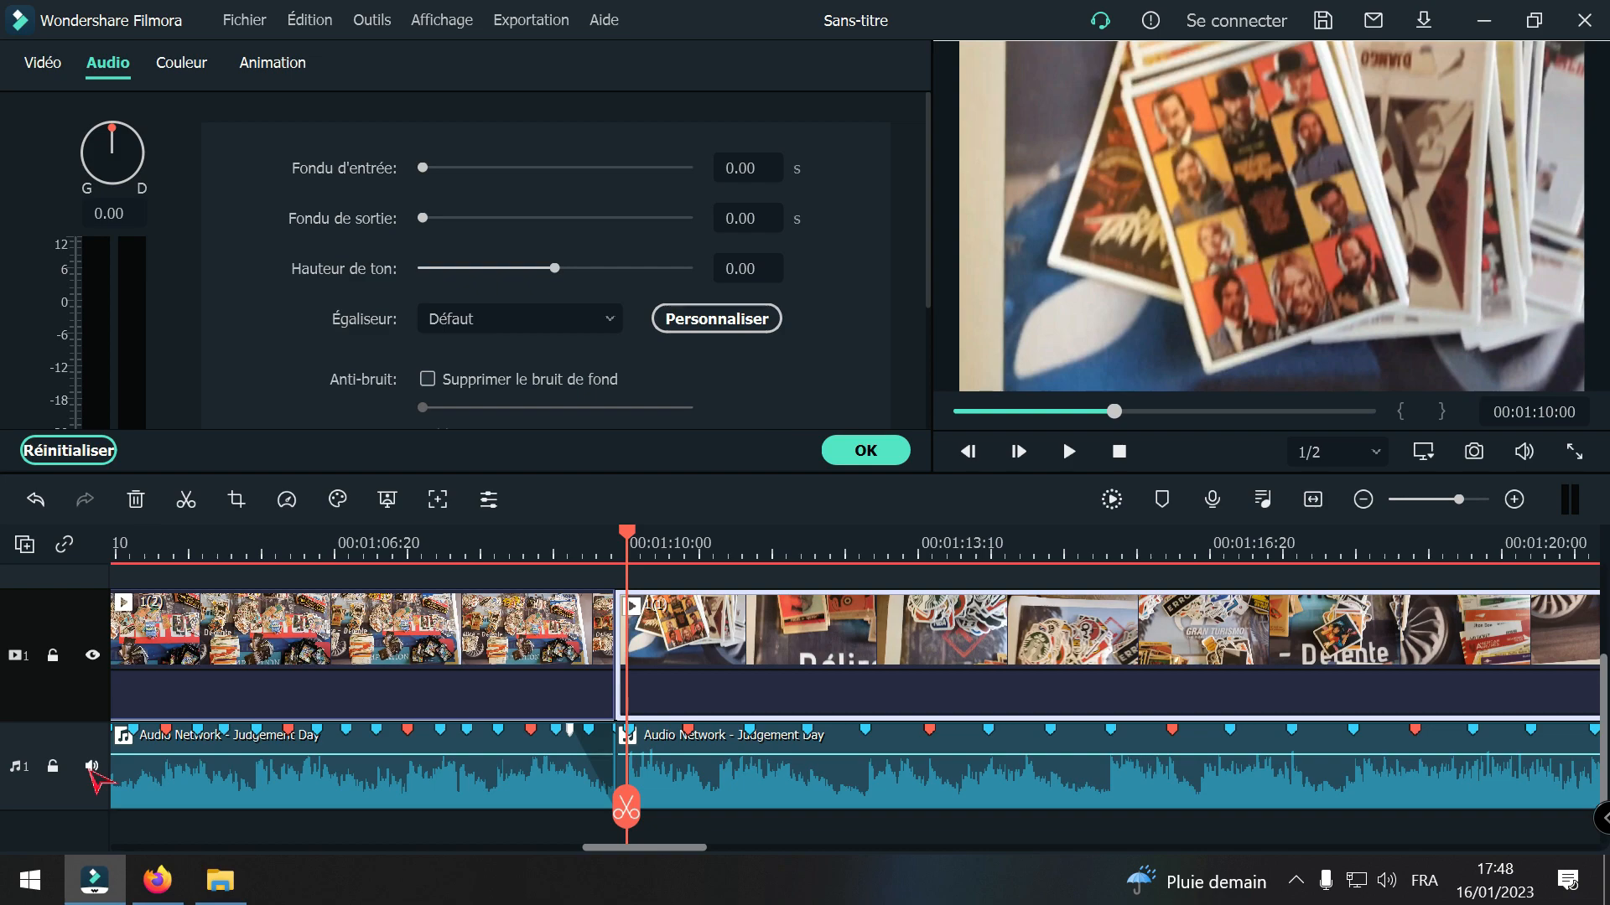
key(space)
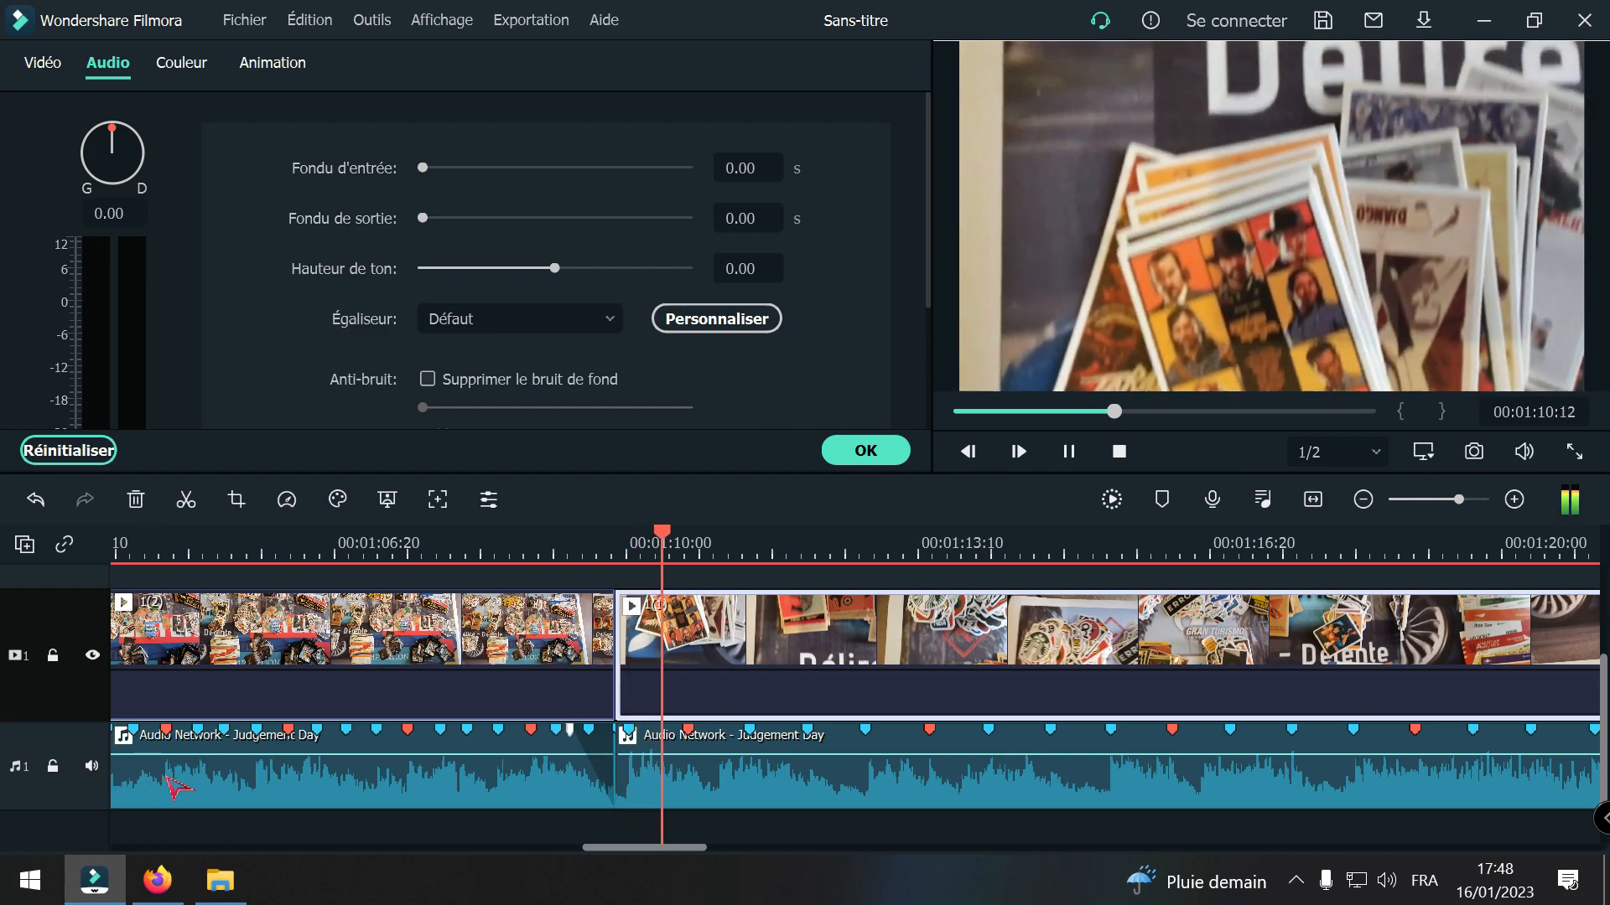
key(space)
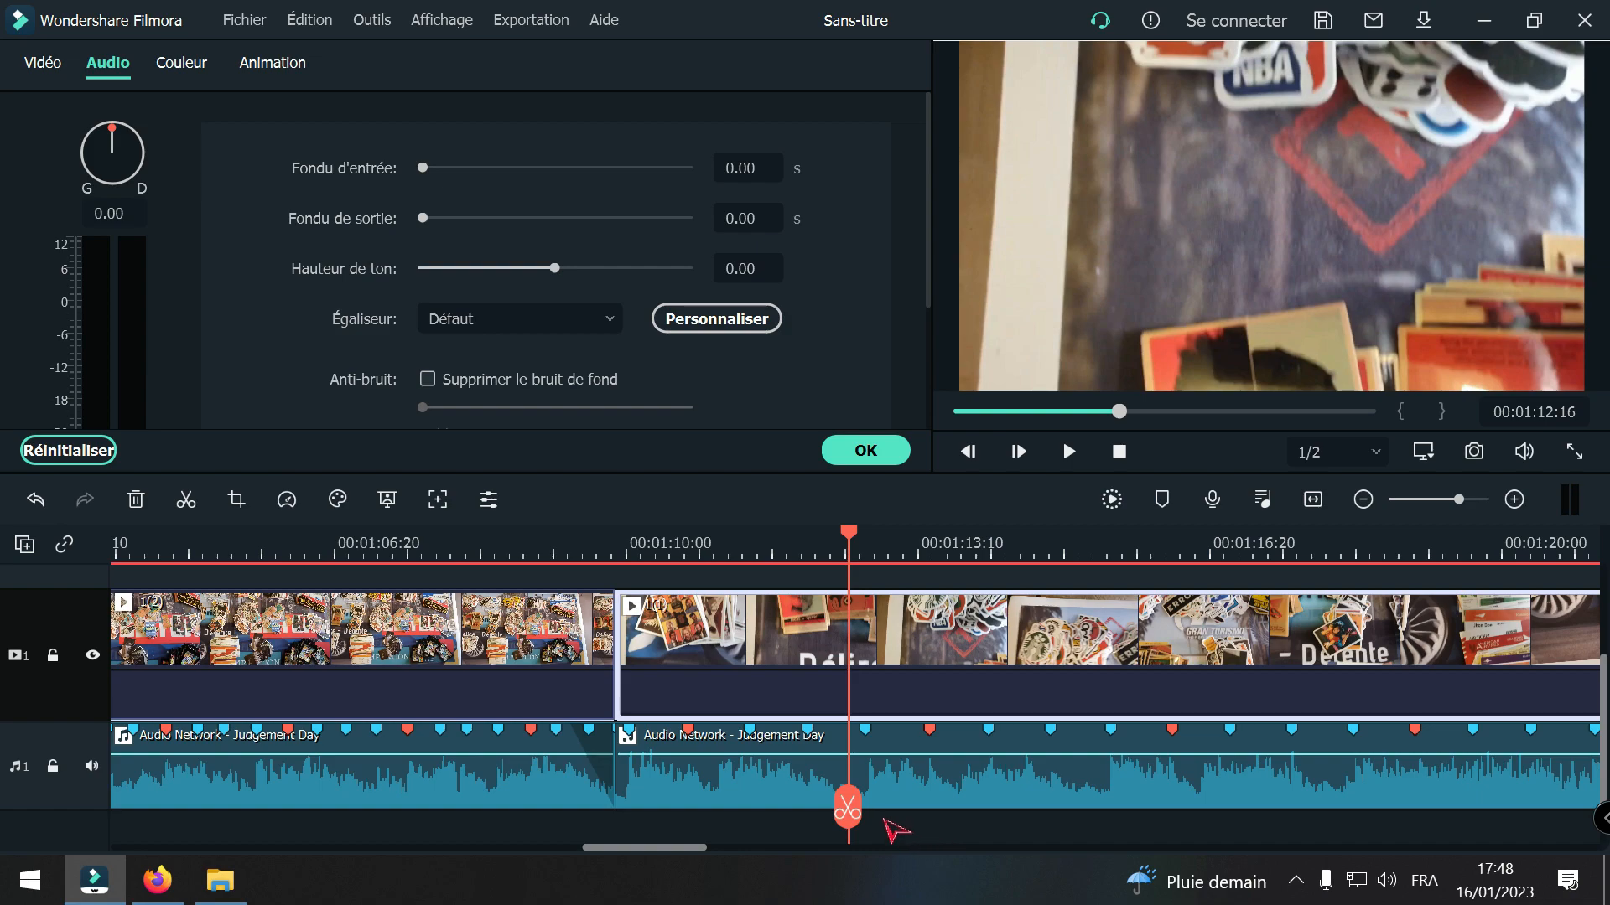
Step: Play clip 1(1) onward from the beat marker at 00:01:12:21 to compare the following images with the music
drag(849, 809, 864, 810)
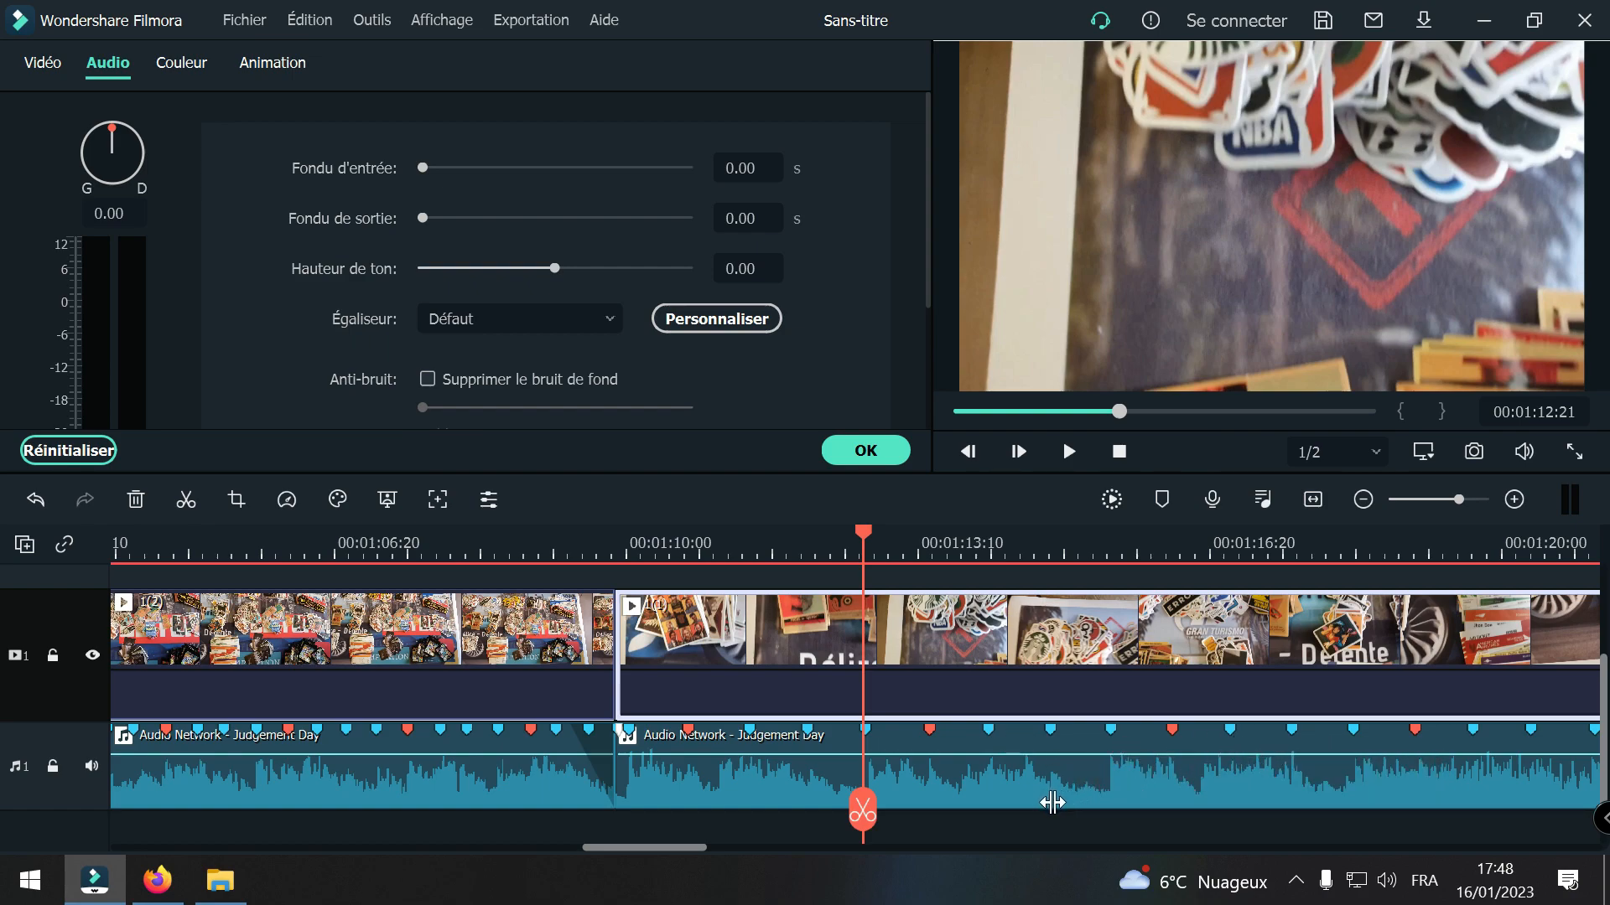
key(space)
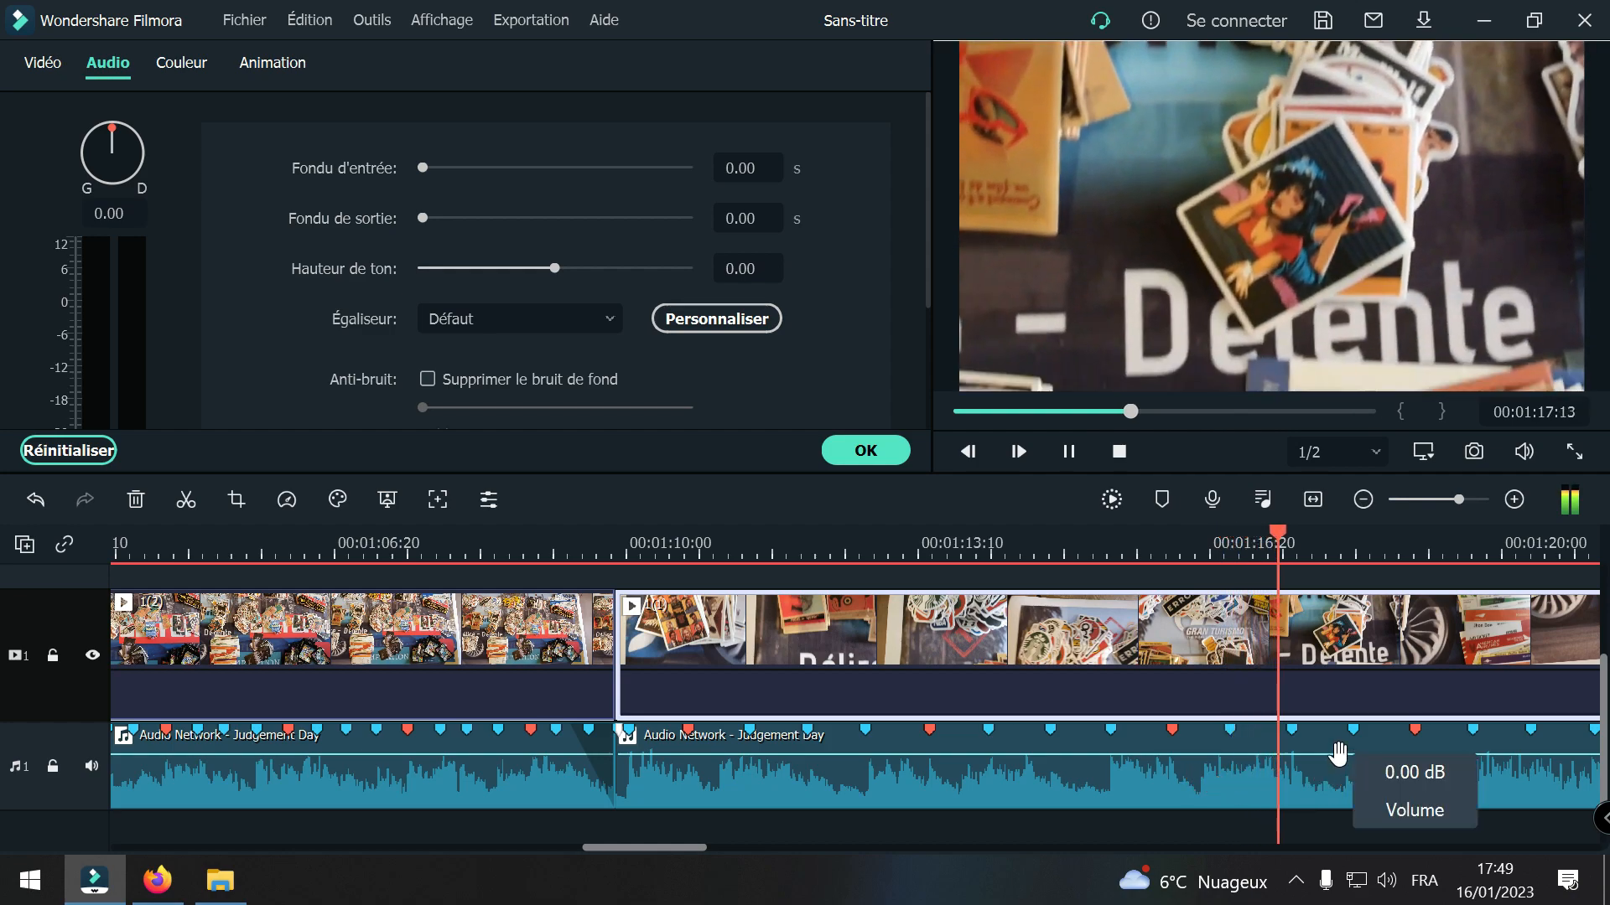
key(space)
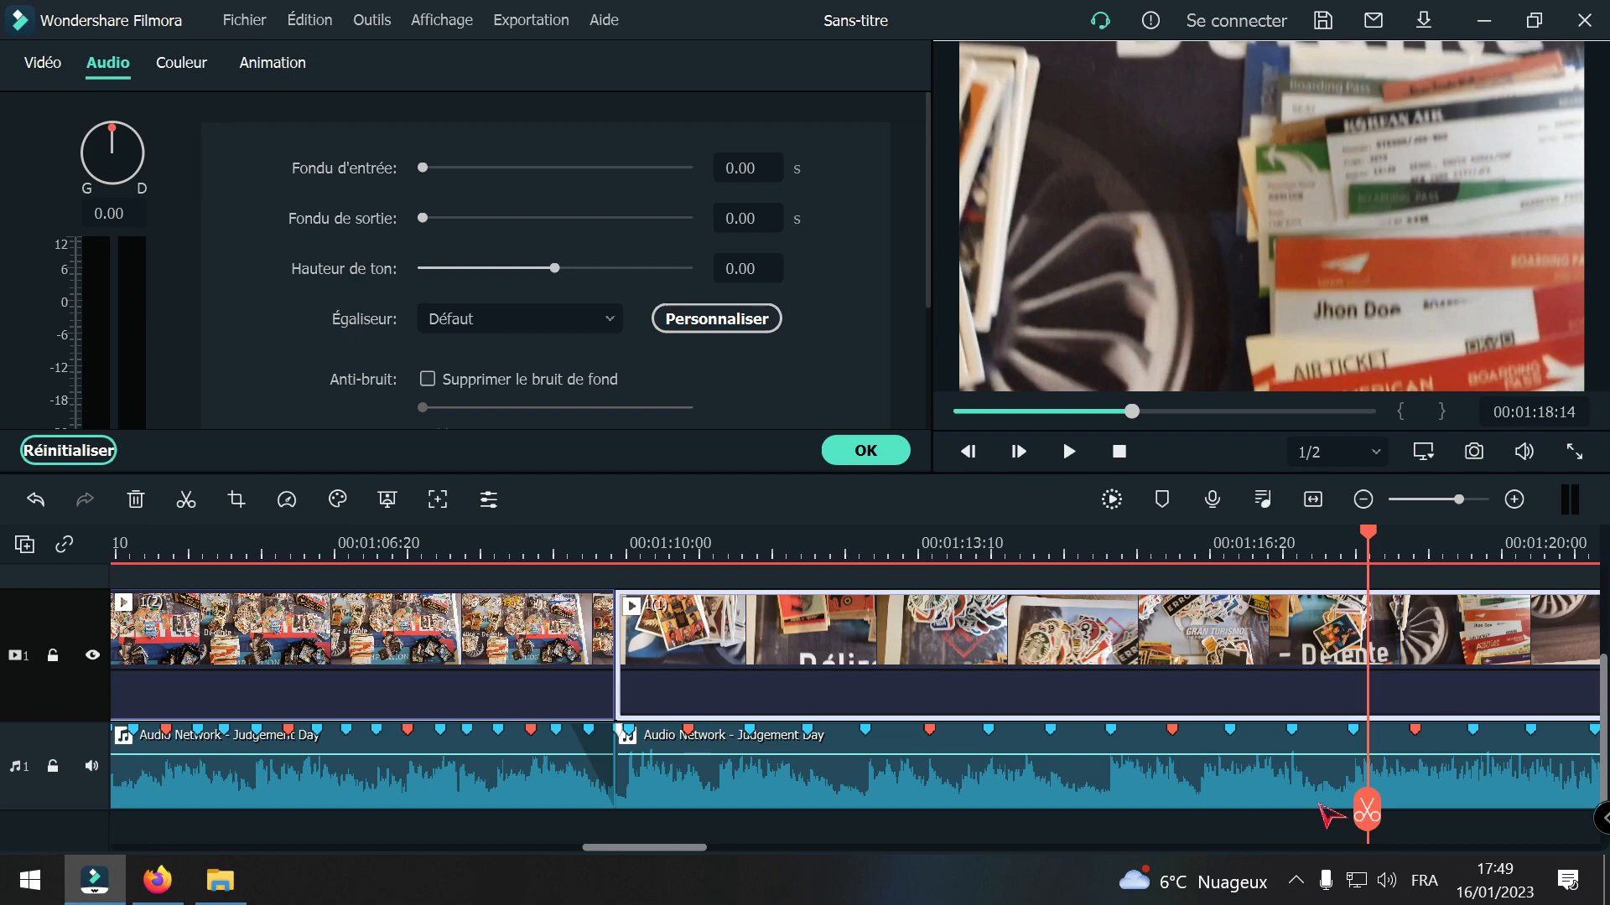
Step: Lock the music track and split clip 1(1) at the beat marker at 00:01:12:22
drag(1367, 813, 863, 828)
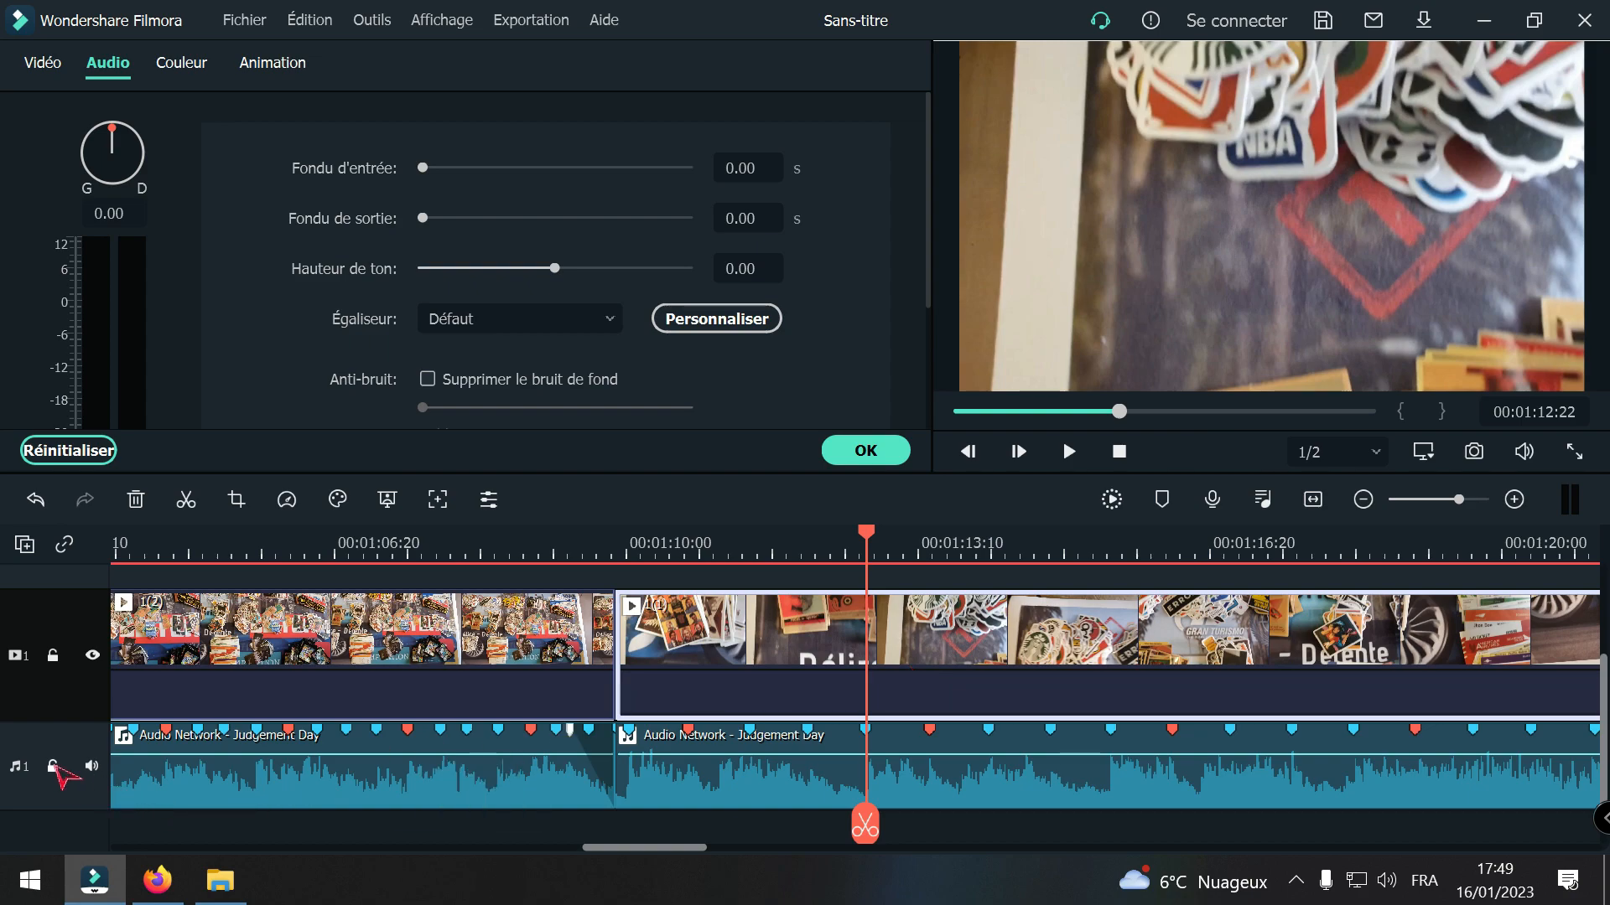
click(52, 766)
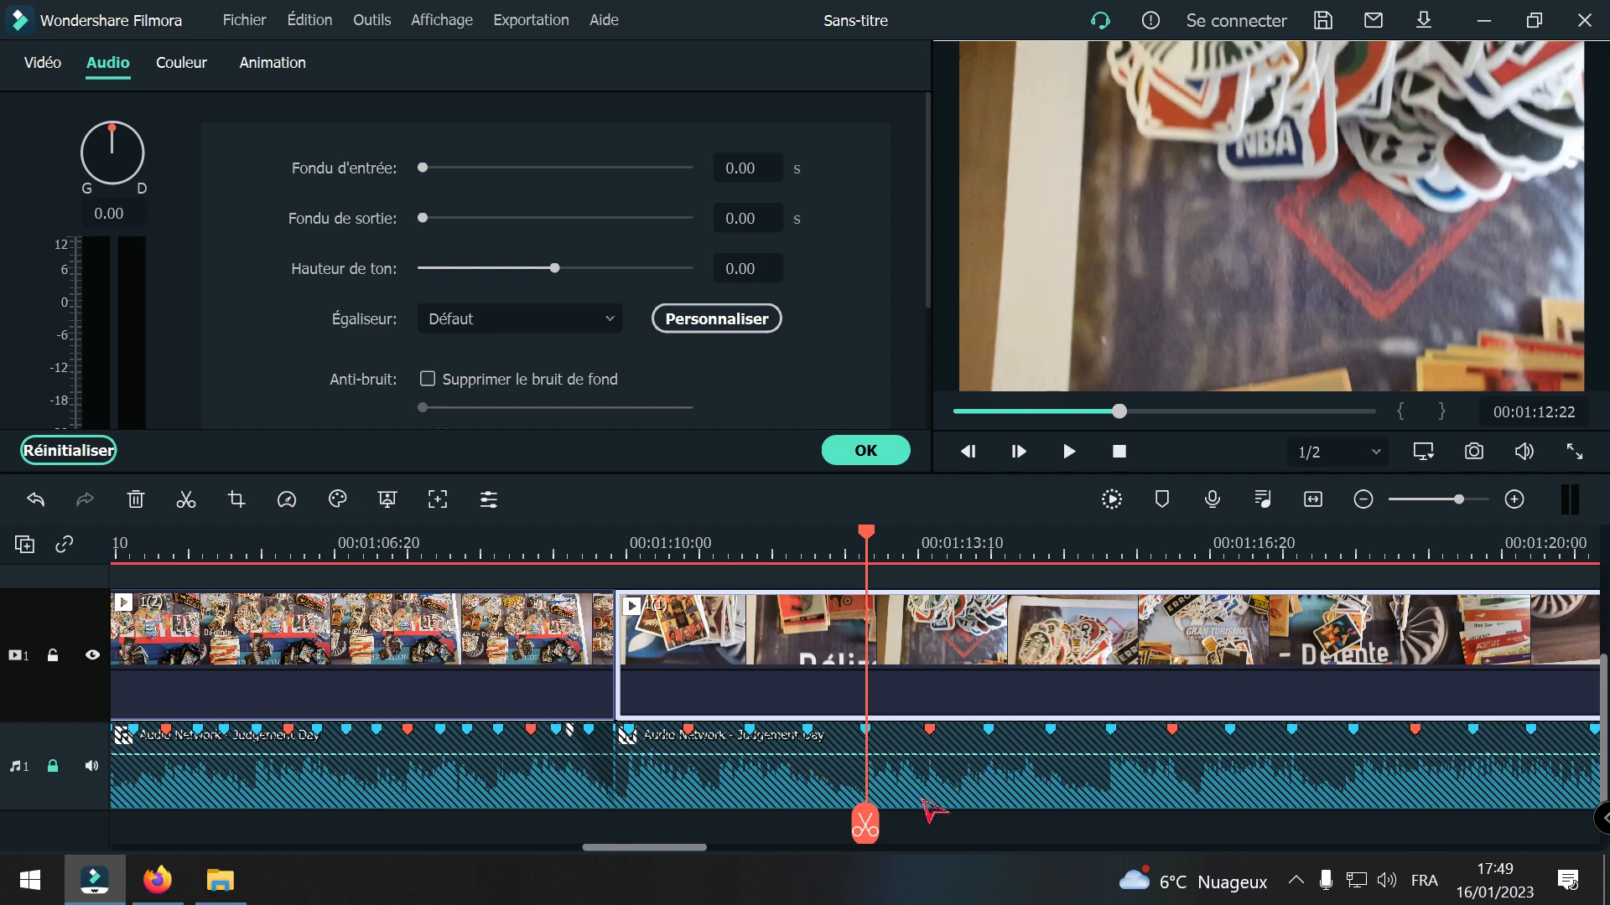
click(864, 828)
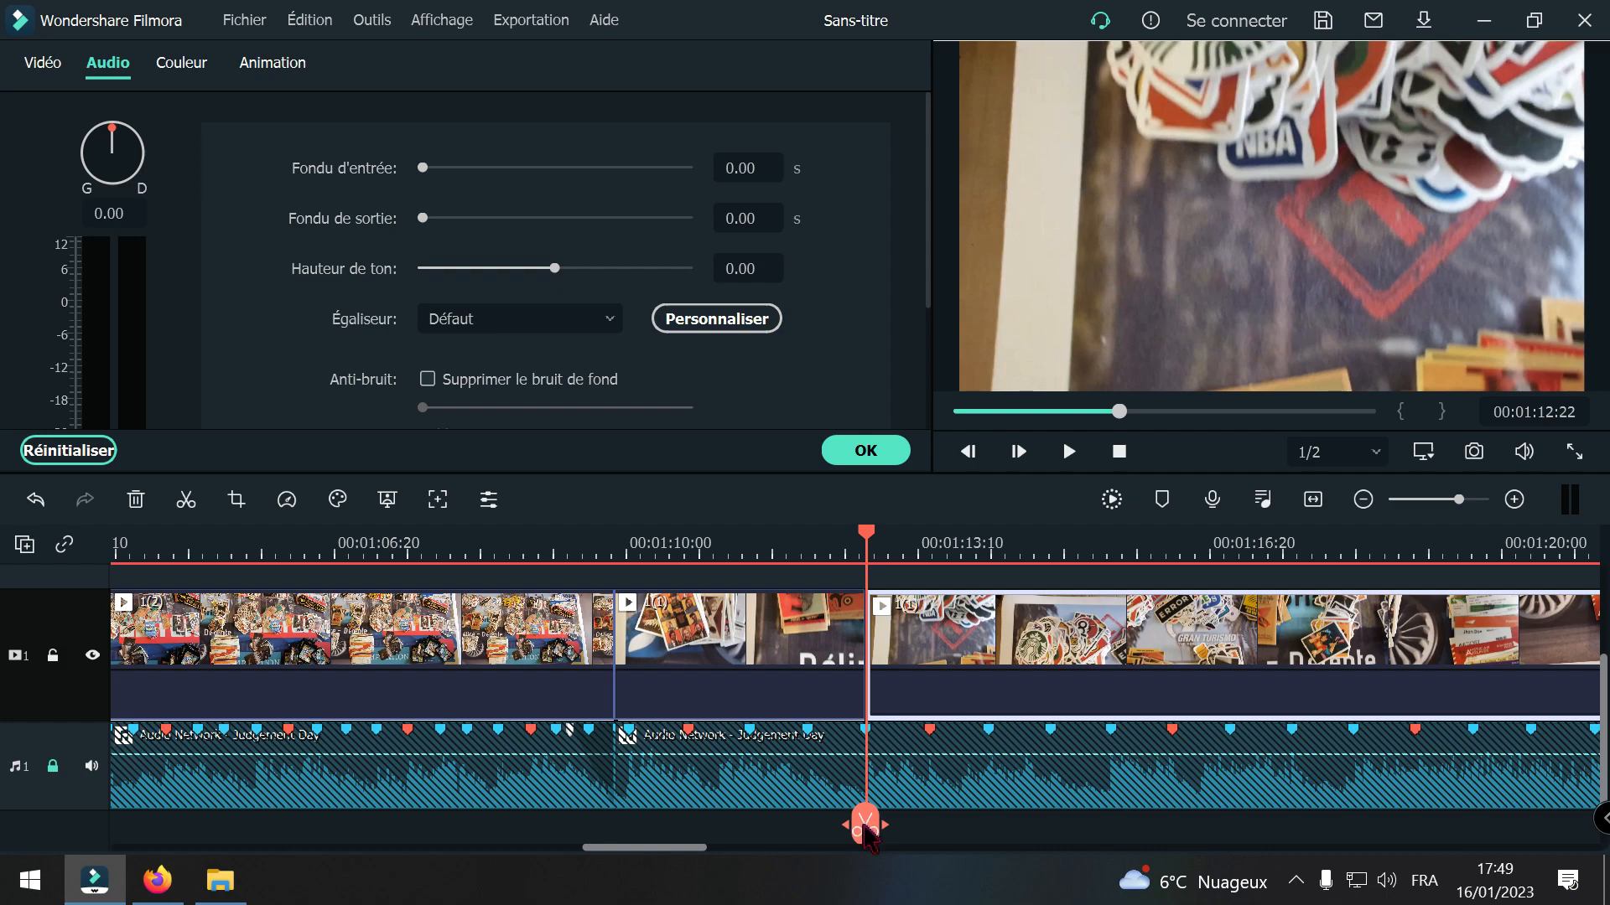
Step: Split clip 1(1) again at 00:01:14:03 and delete the short piece between the two cuts, closing the gap
drag(865, 828, 987, 830)
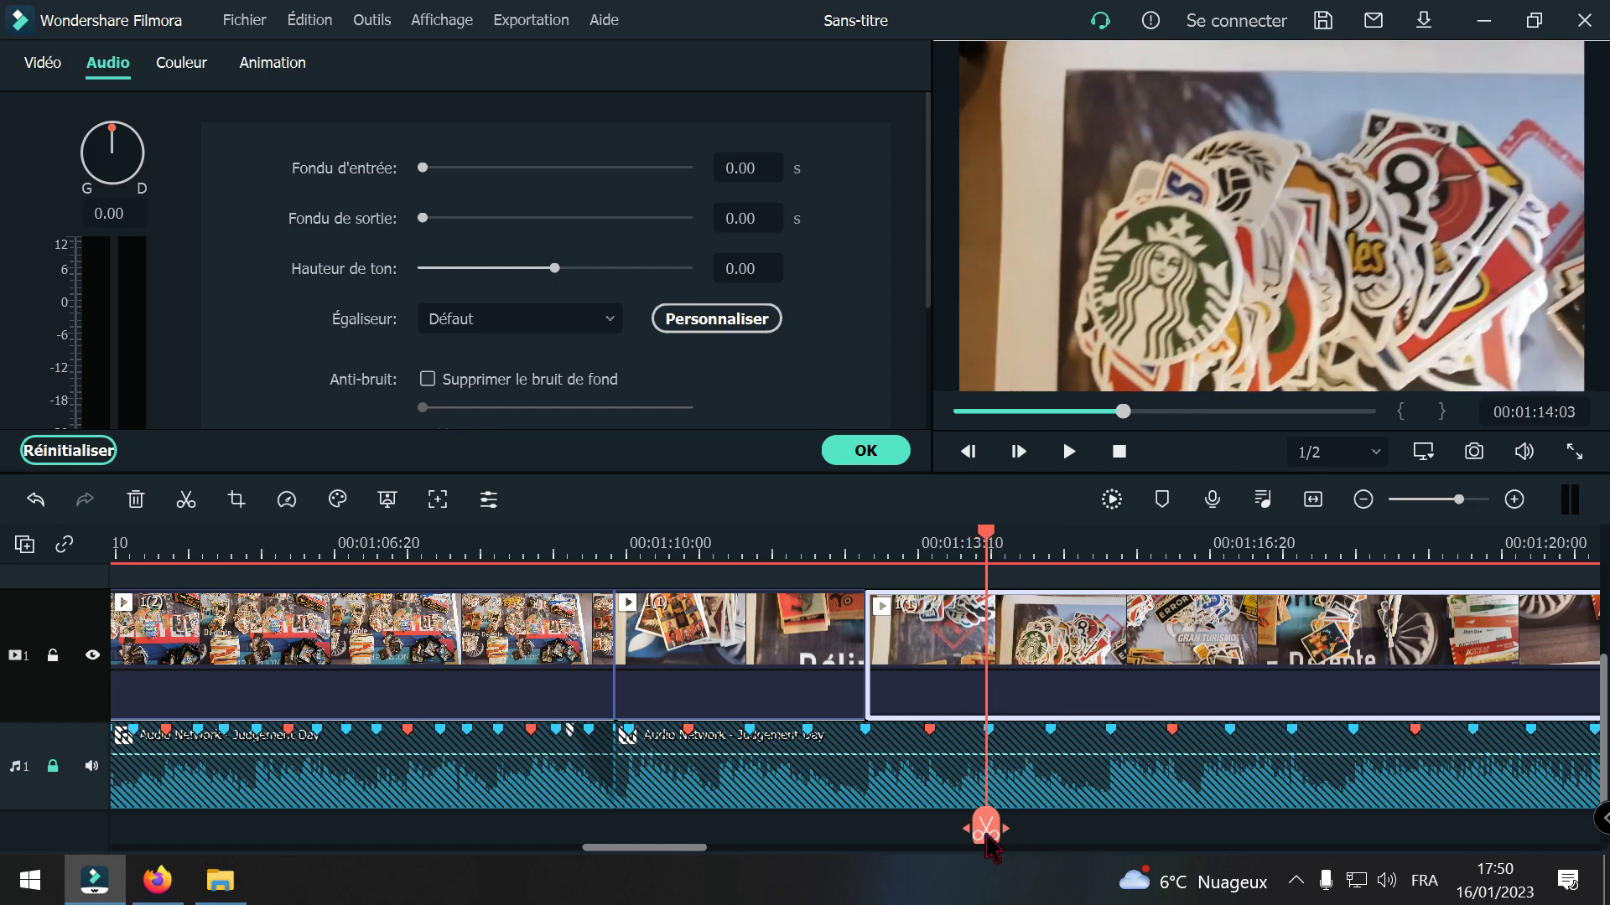
click(990, 830)
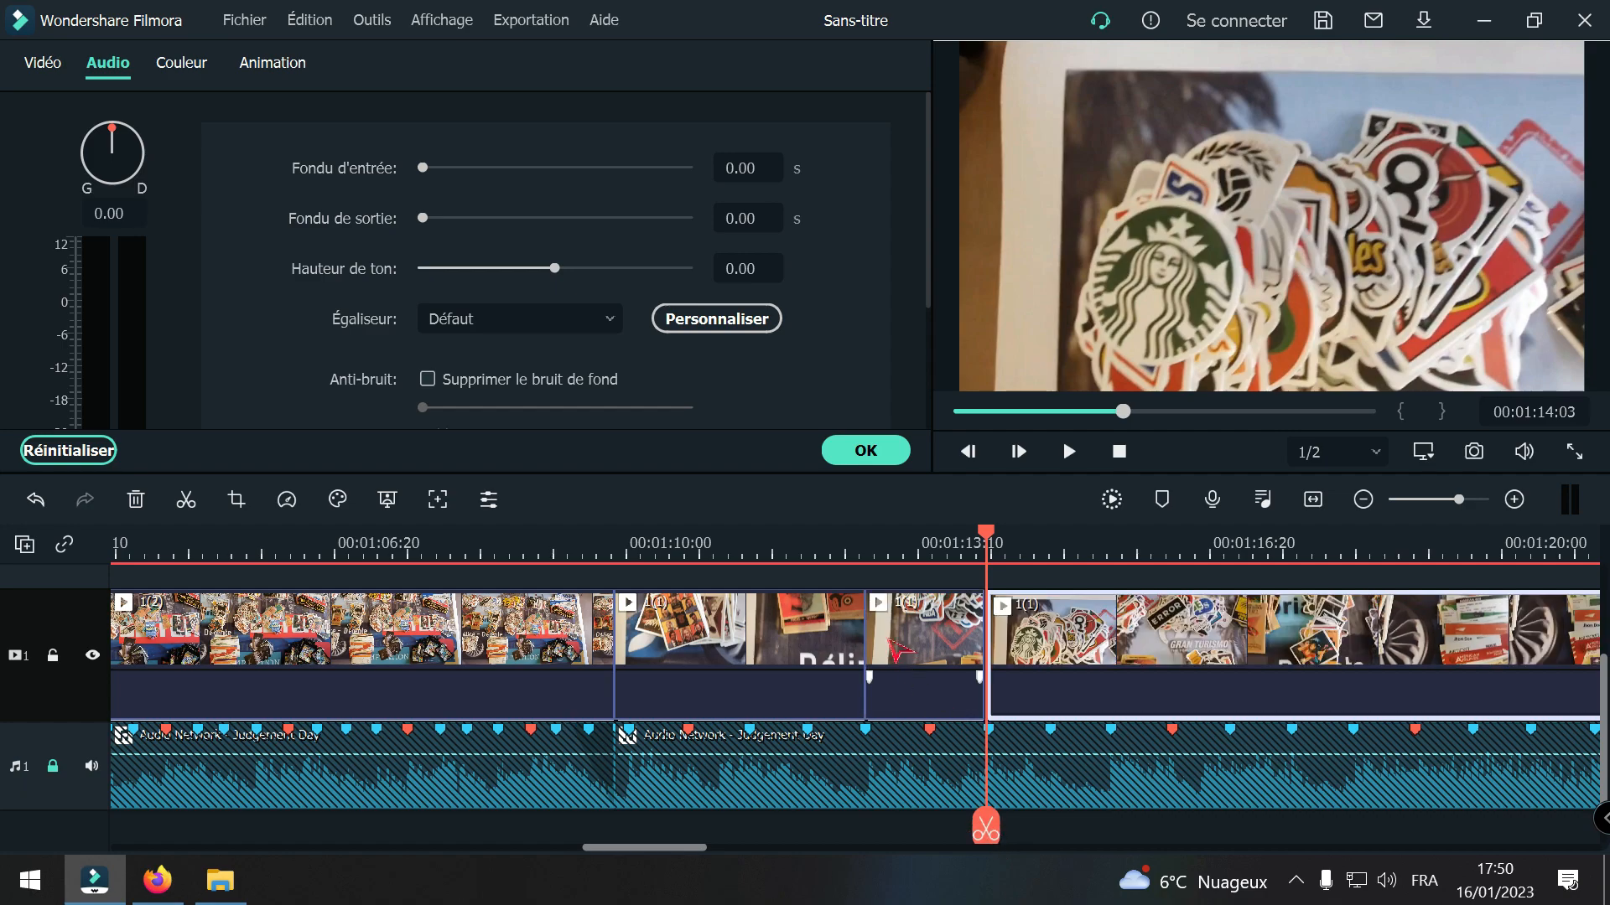
key(Delete)
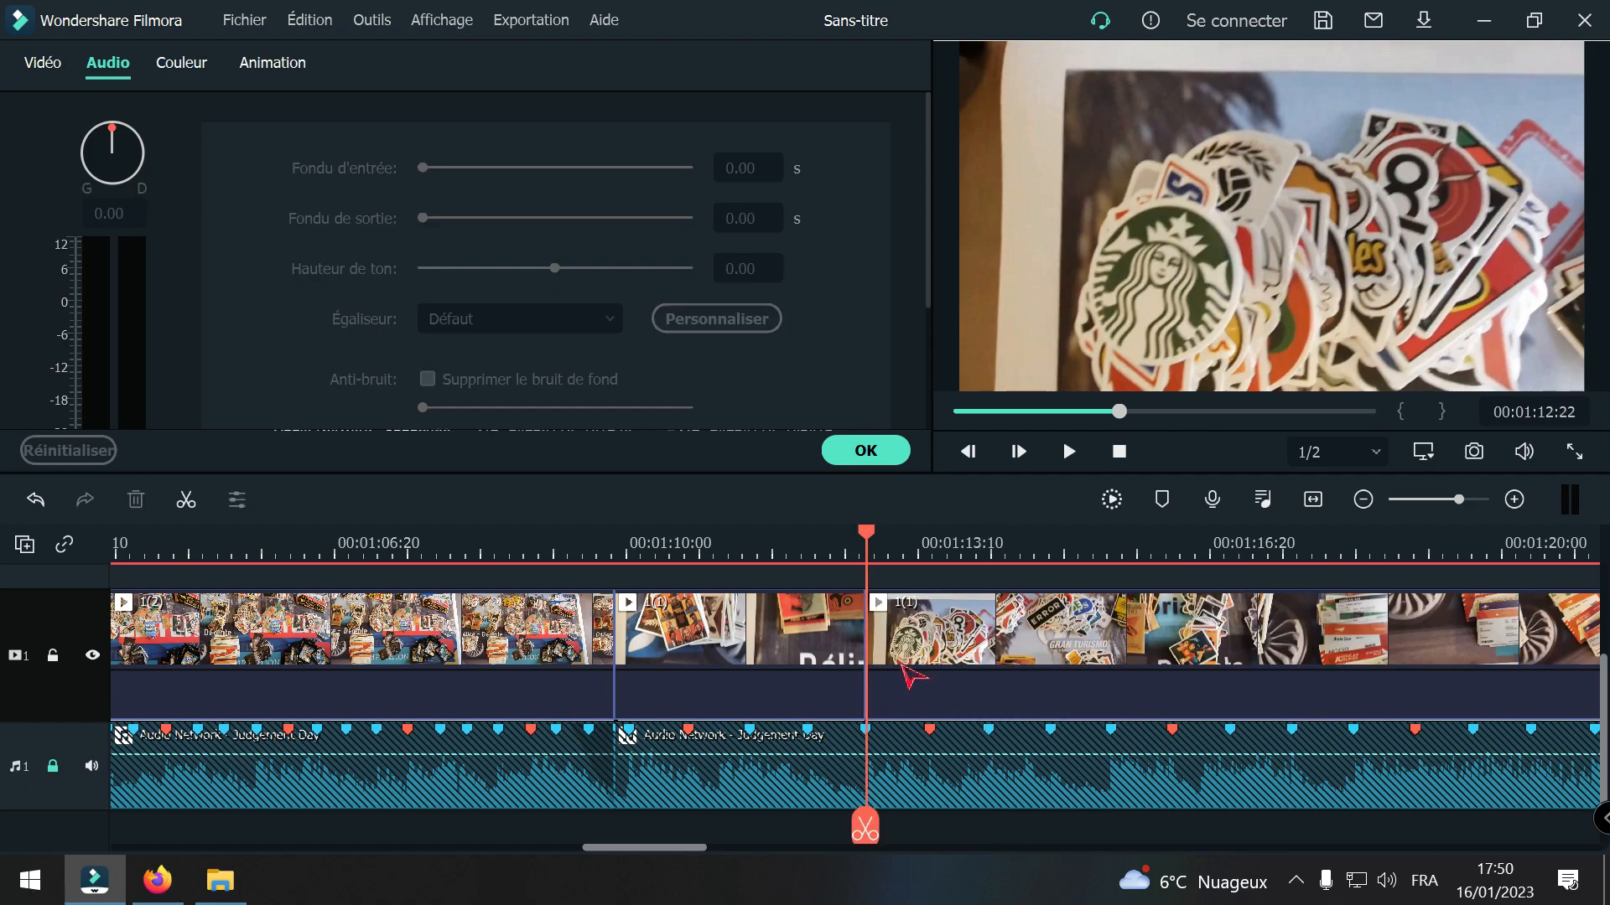
Step: Play twice across the new cut in clip 1(1) to check that the image change falls on the beat
drag(863, 829, 714, 819)
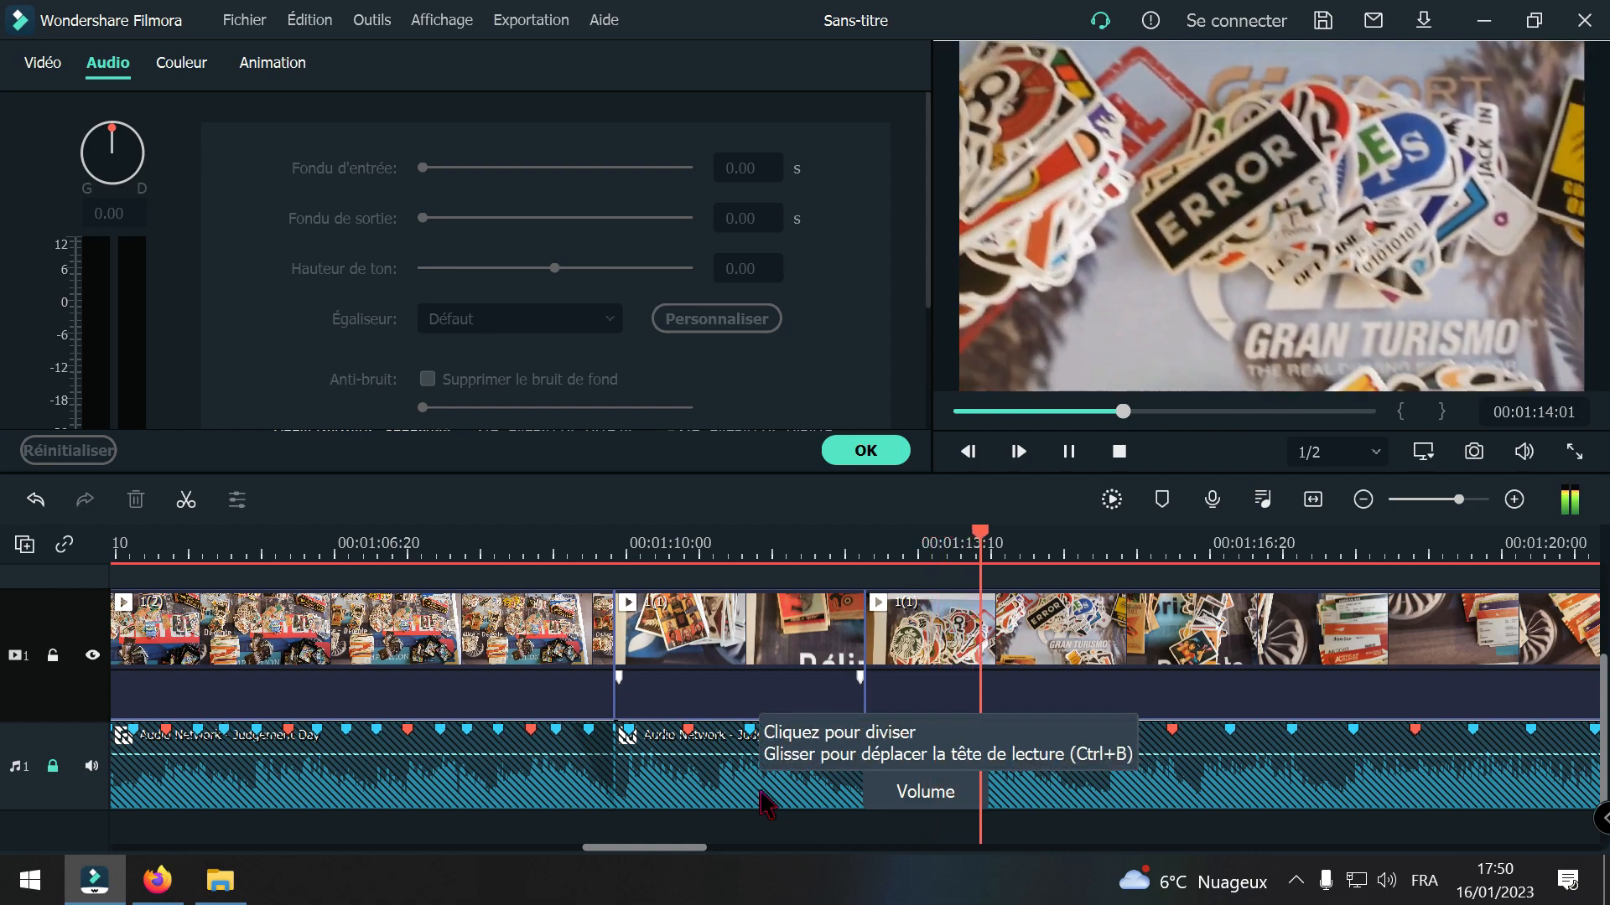
key(space)
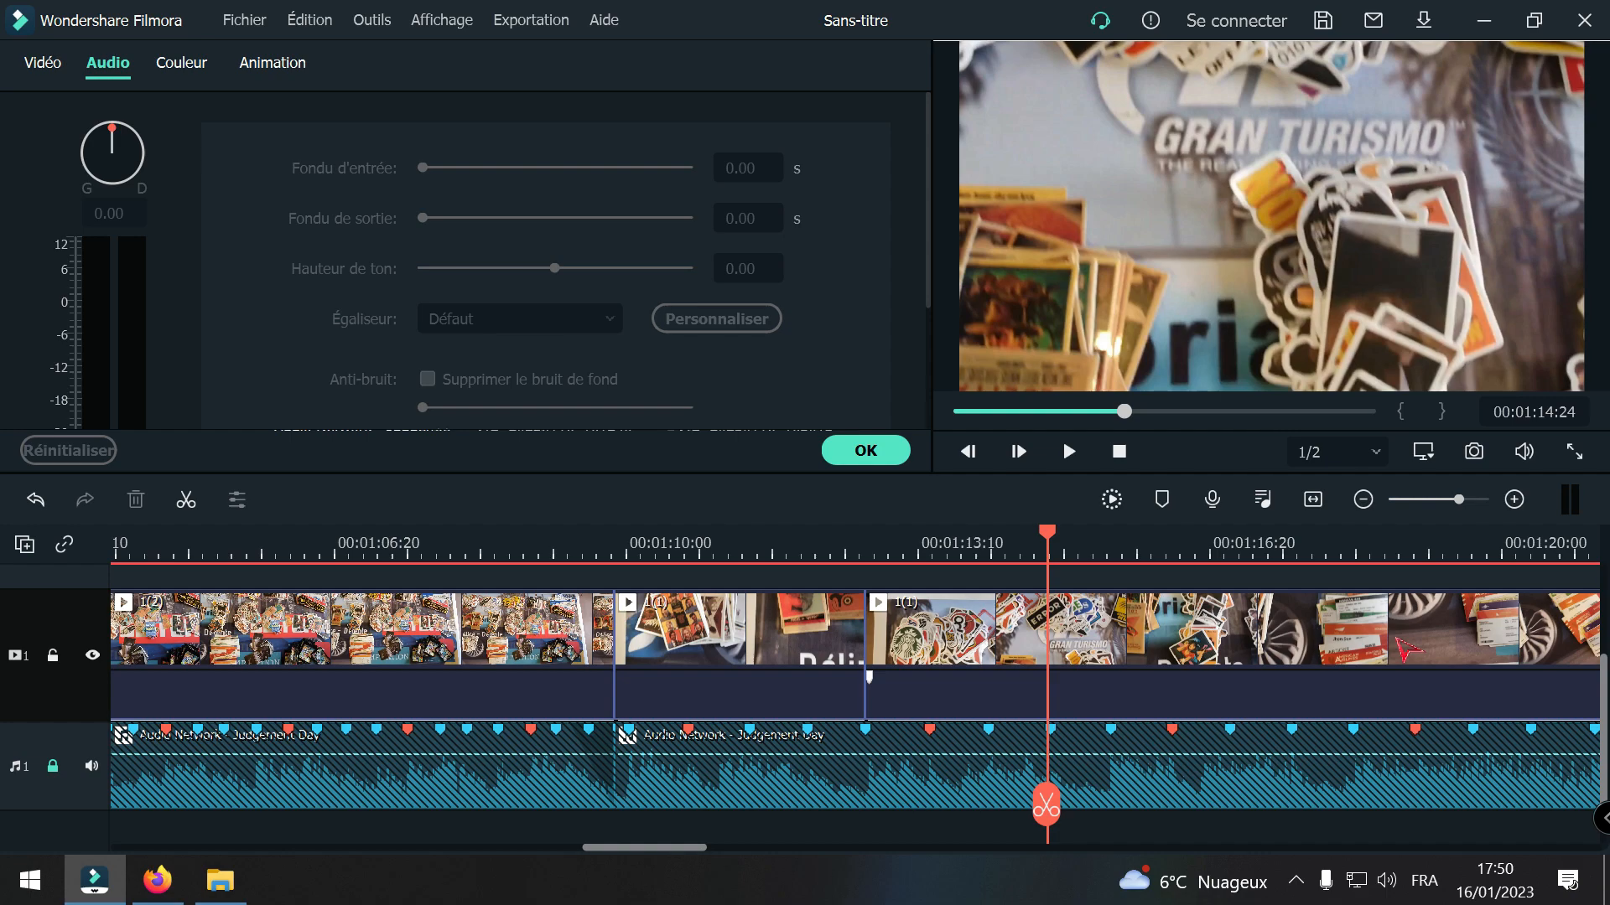
drag(1048, 826, 713, 776)
key(space)
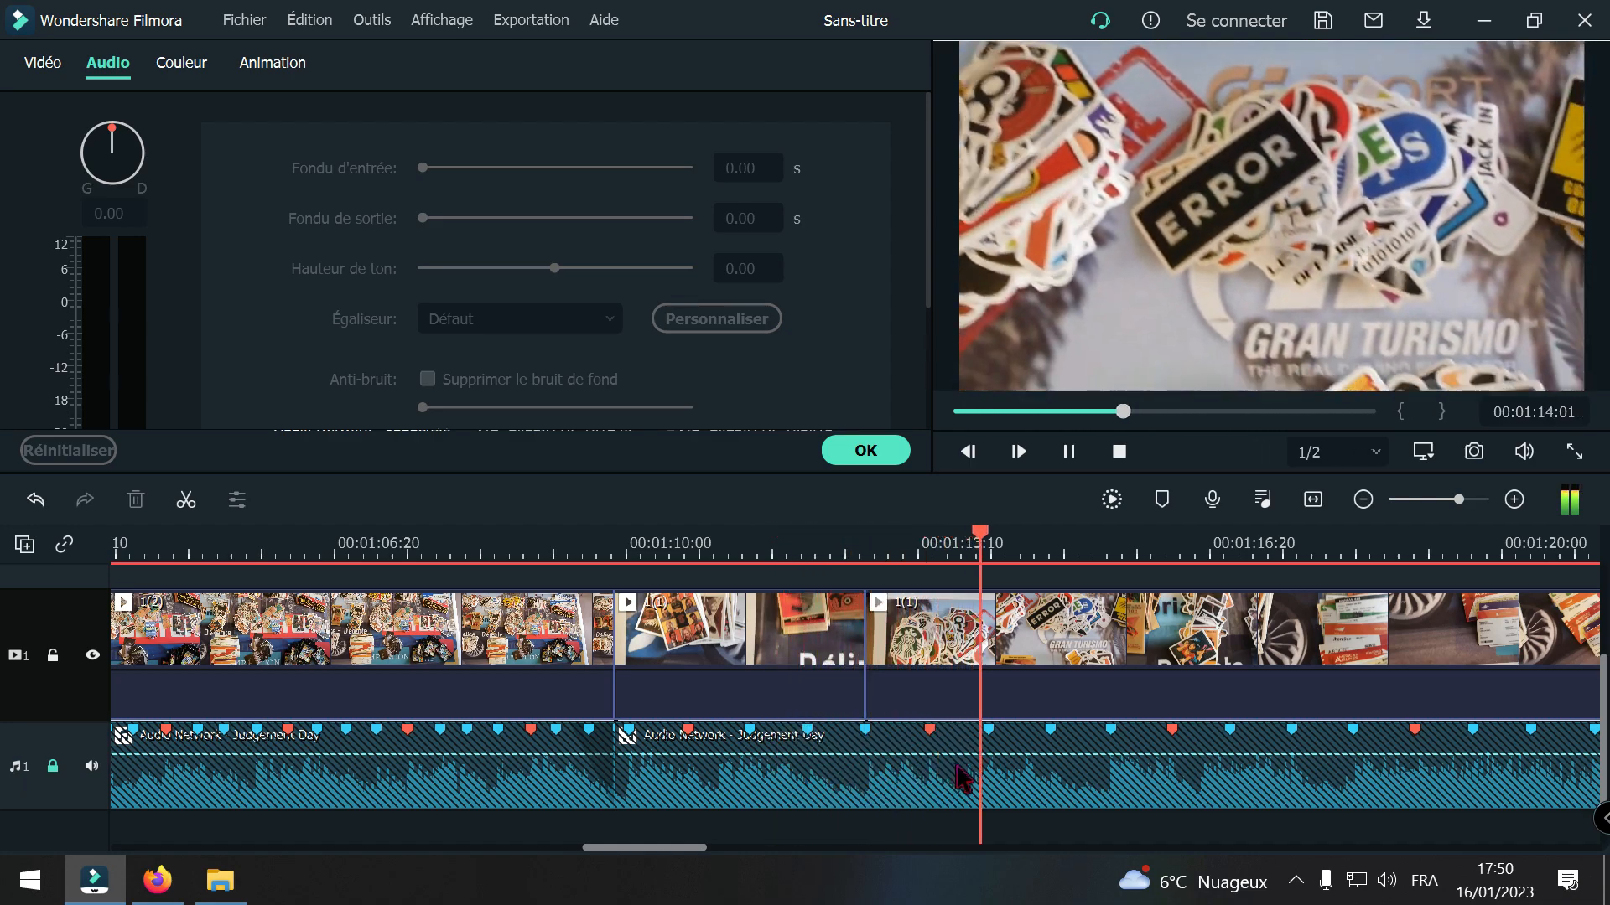
key(space)
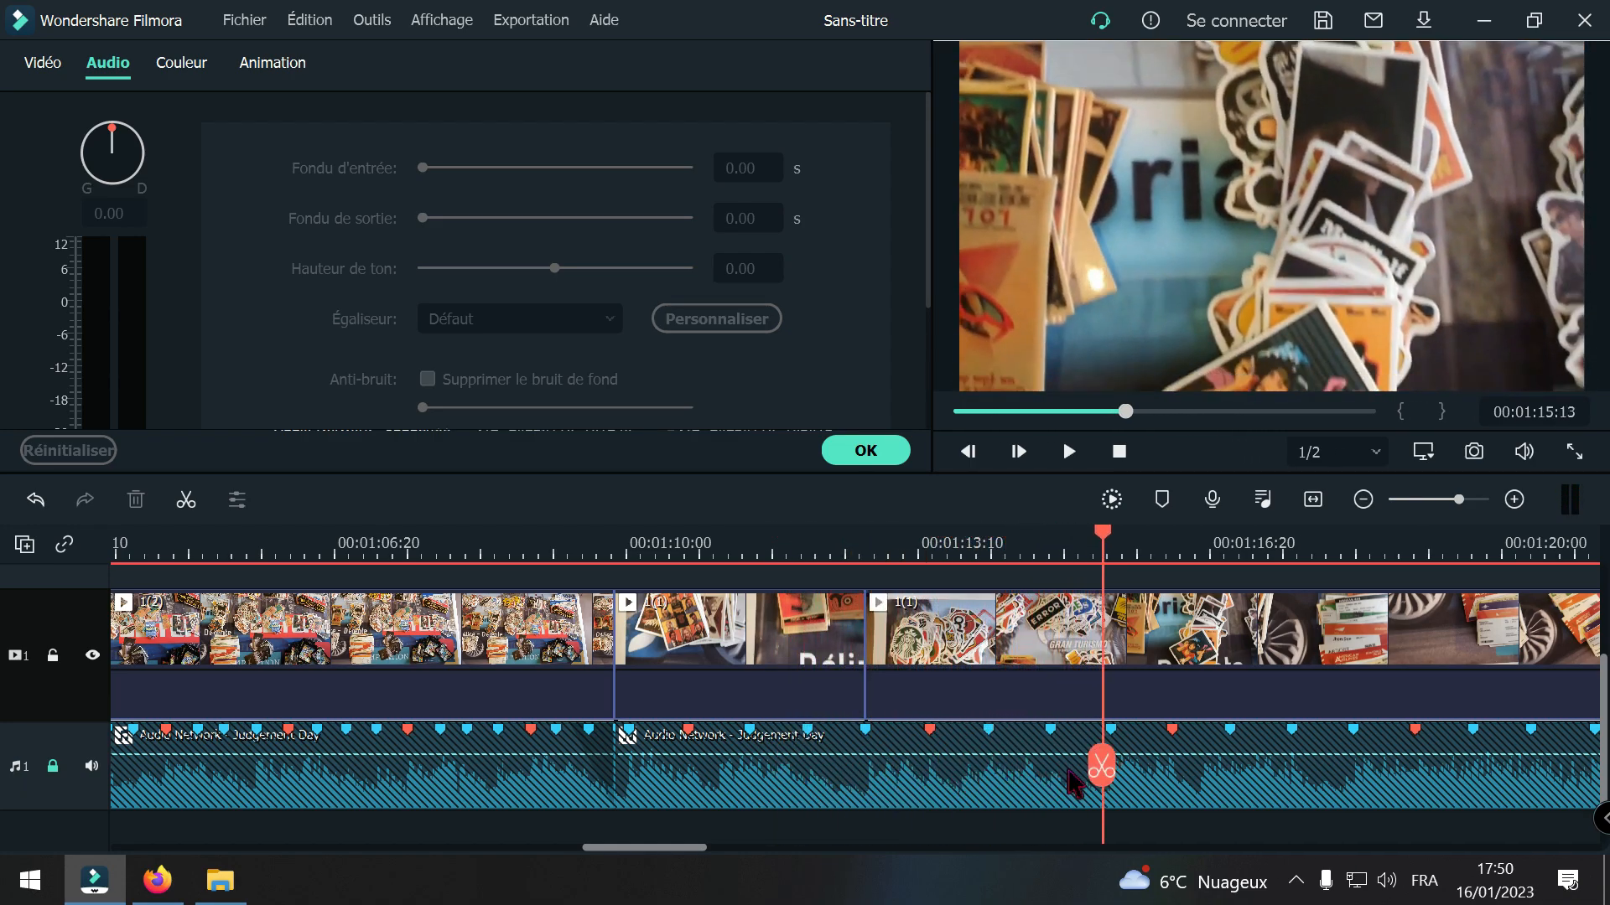
Step: Split clip 1(1) at the beat marker at 00:01:15:16 and at 00:01:16:18, and delete the piece between the cuts, closing the gap
drag(1101, 773, 1110, 773)
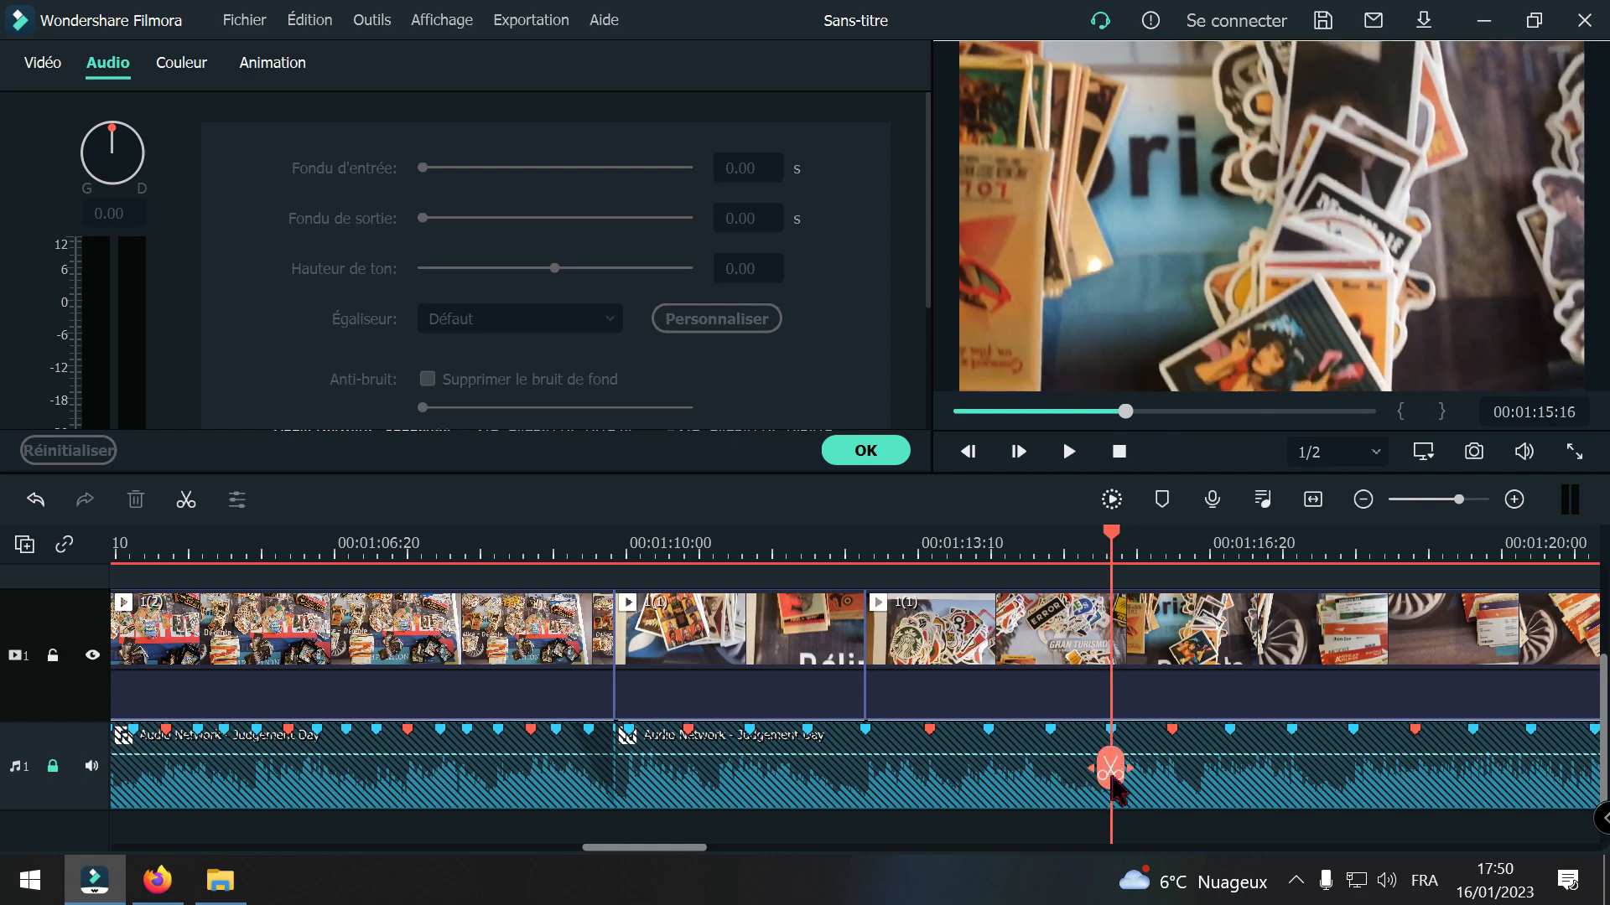
click(1514, 500)
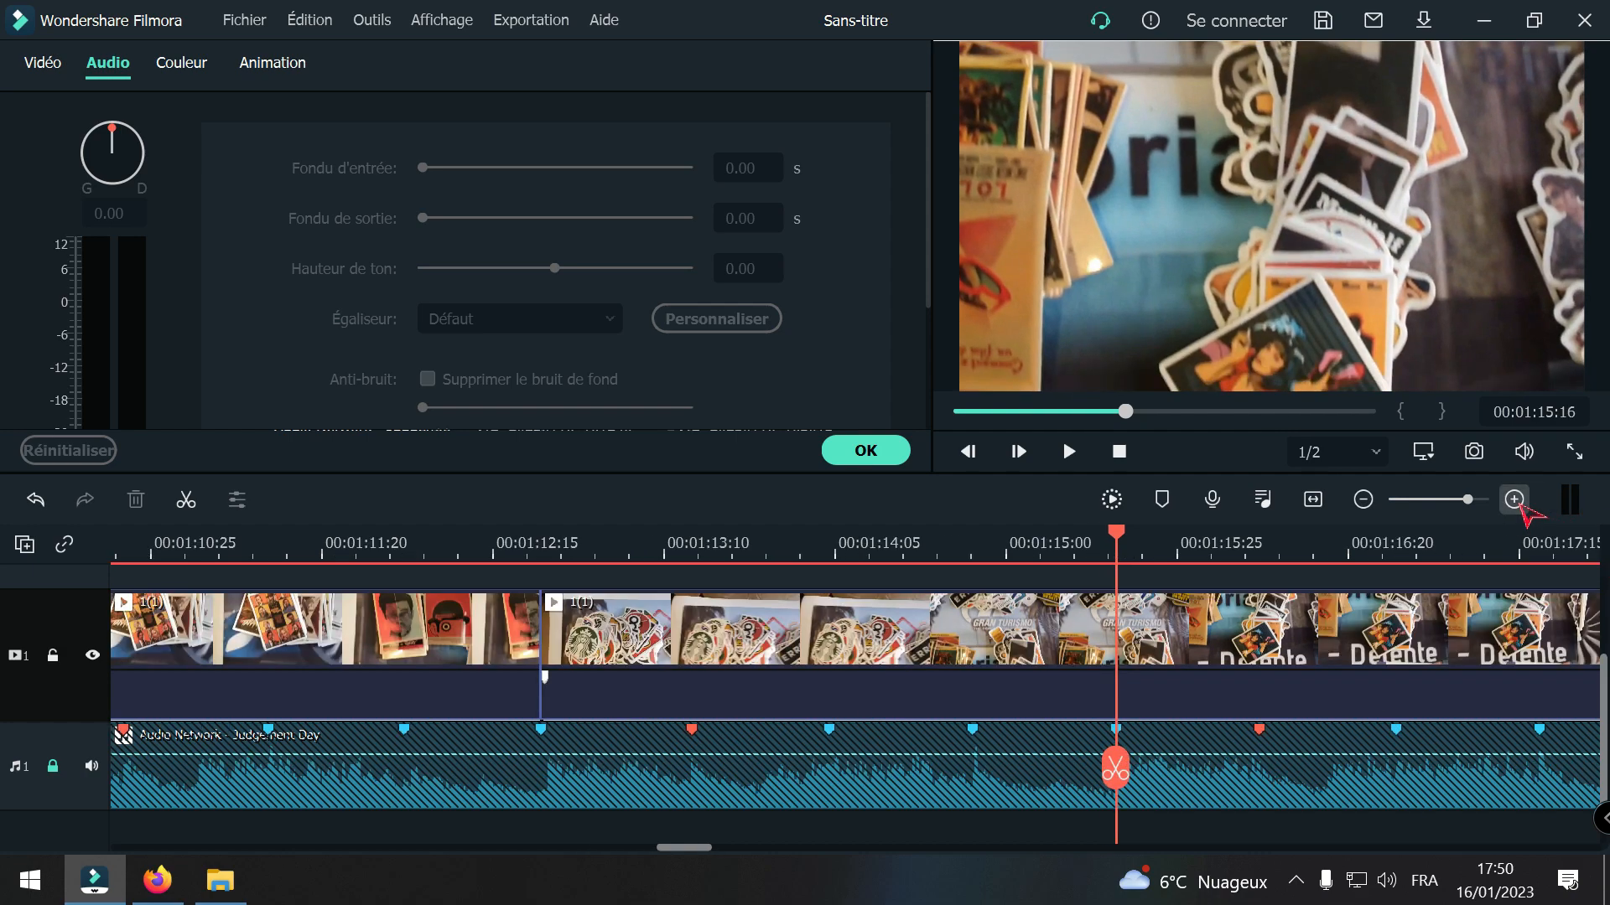
click(1169, 674)
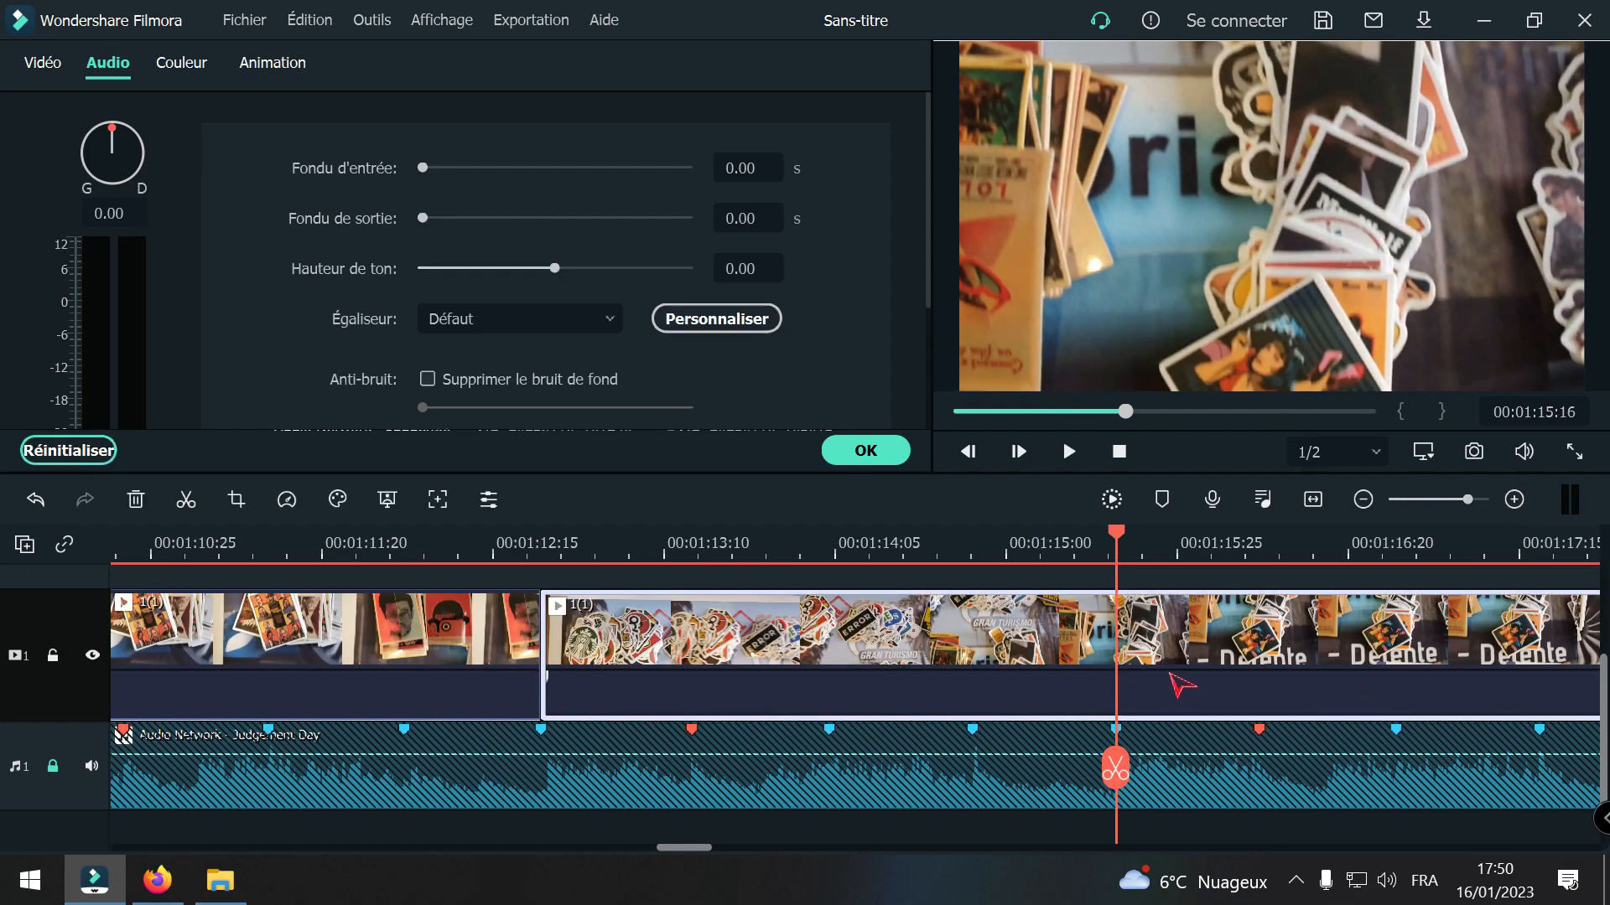
click(1112, 773)
drag(1115, 780, 1334, 765)
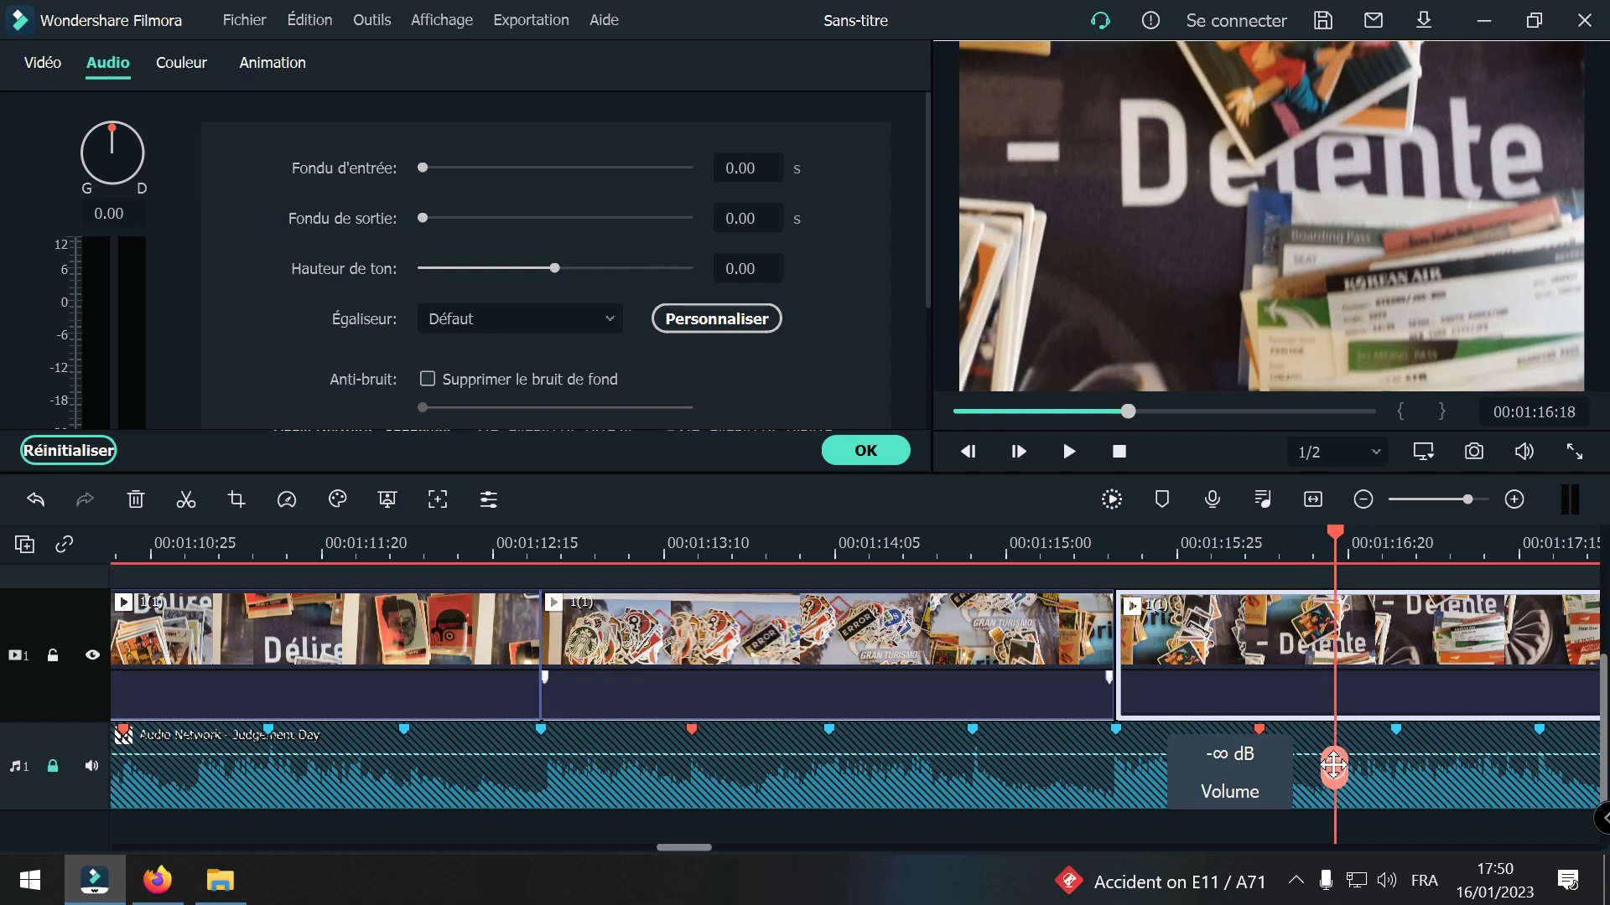
click(1336, 766)
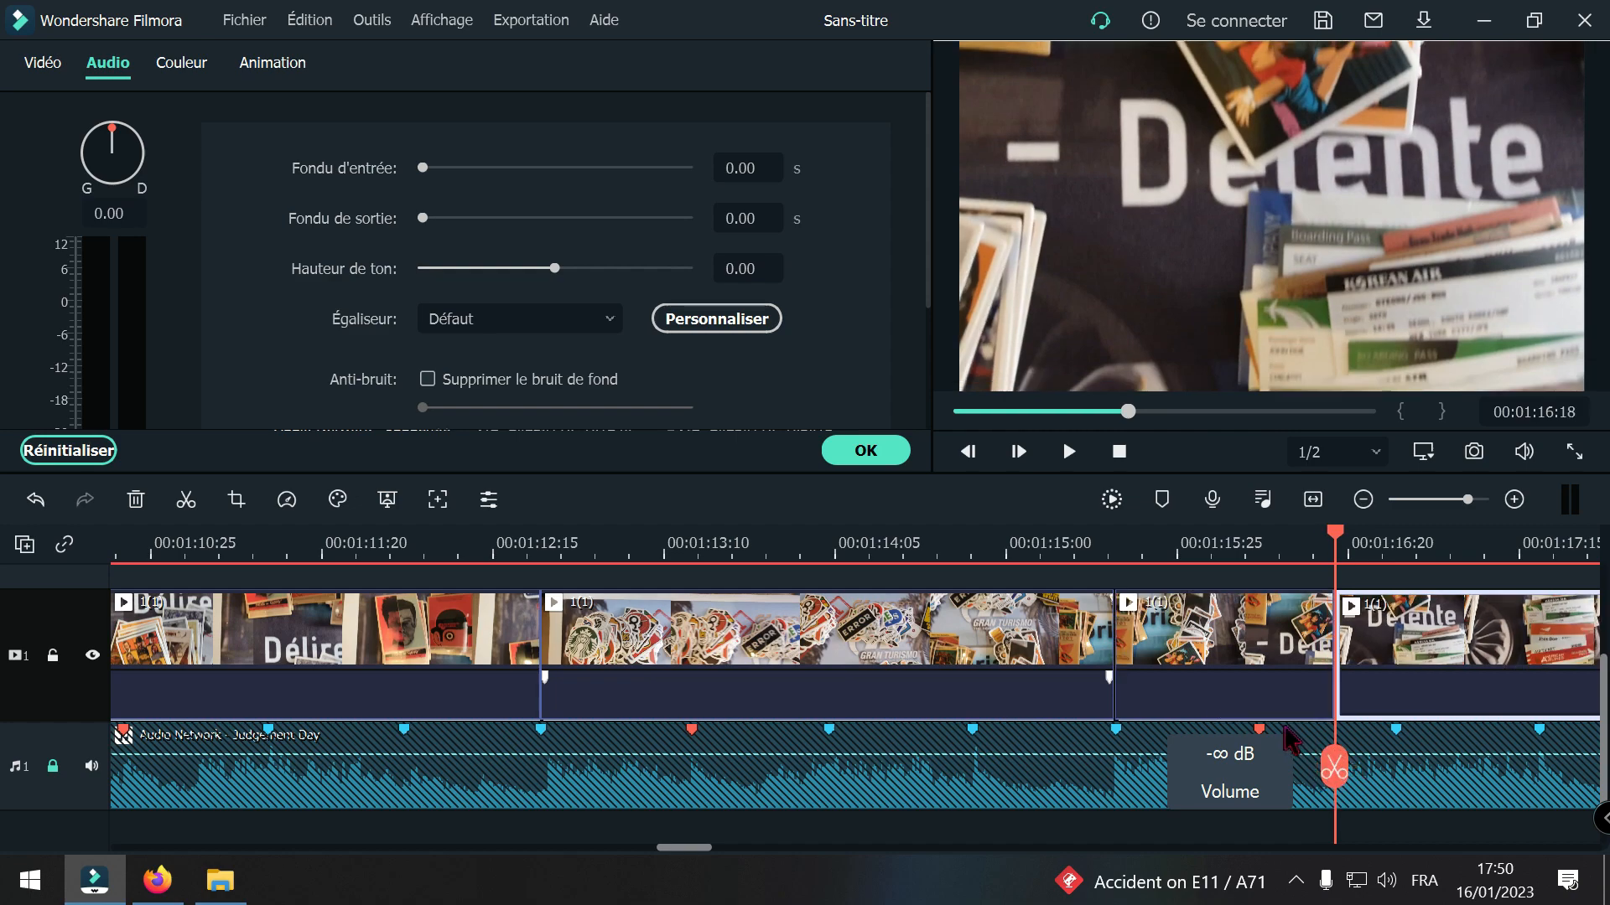
key(Delete)
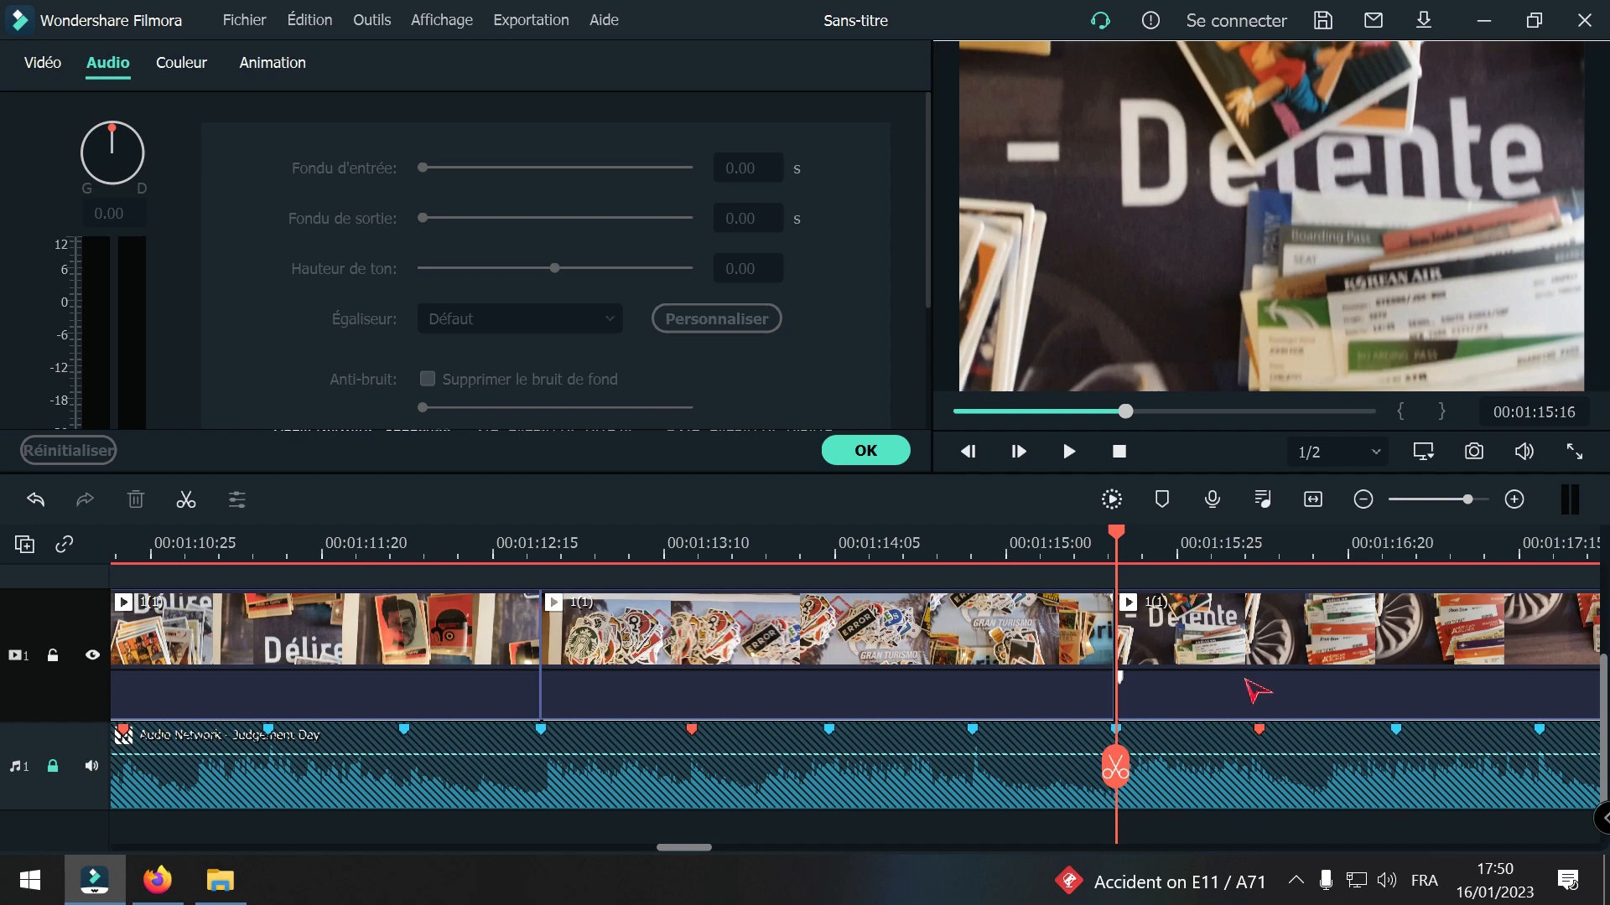
Step: Play across the cut at 00:01:15:16 and on to the beat around 00:01:18:08 to compare the images with the music
drag(1115, 765, 990, 753)
key(space)
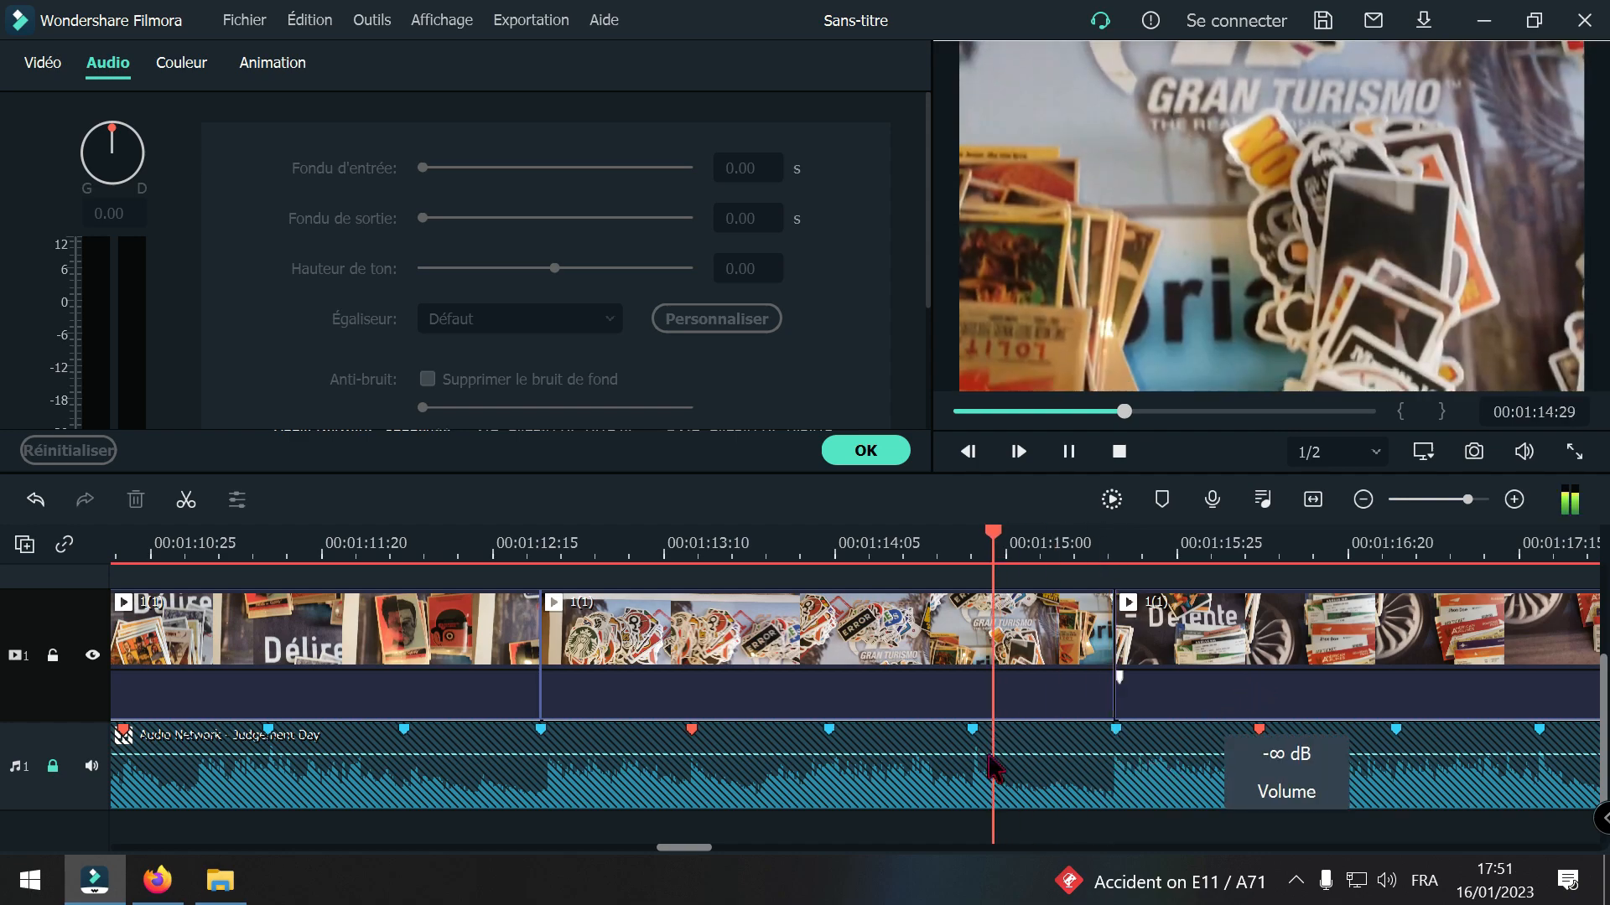
key(space)
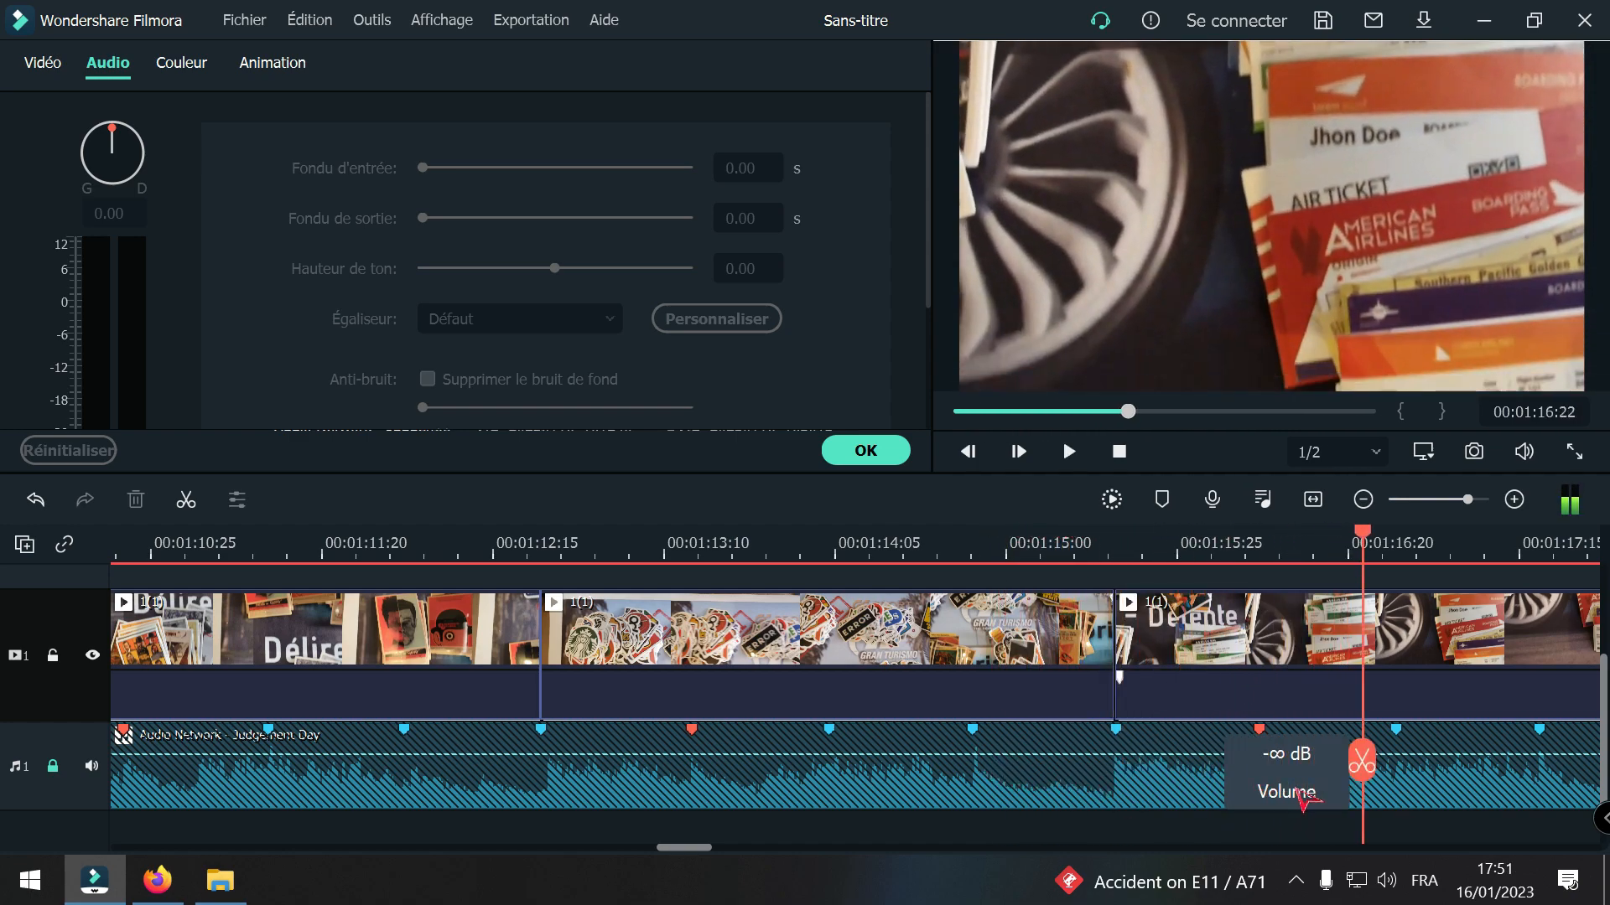
click(1363, 499)
key(space)
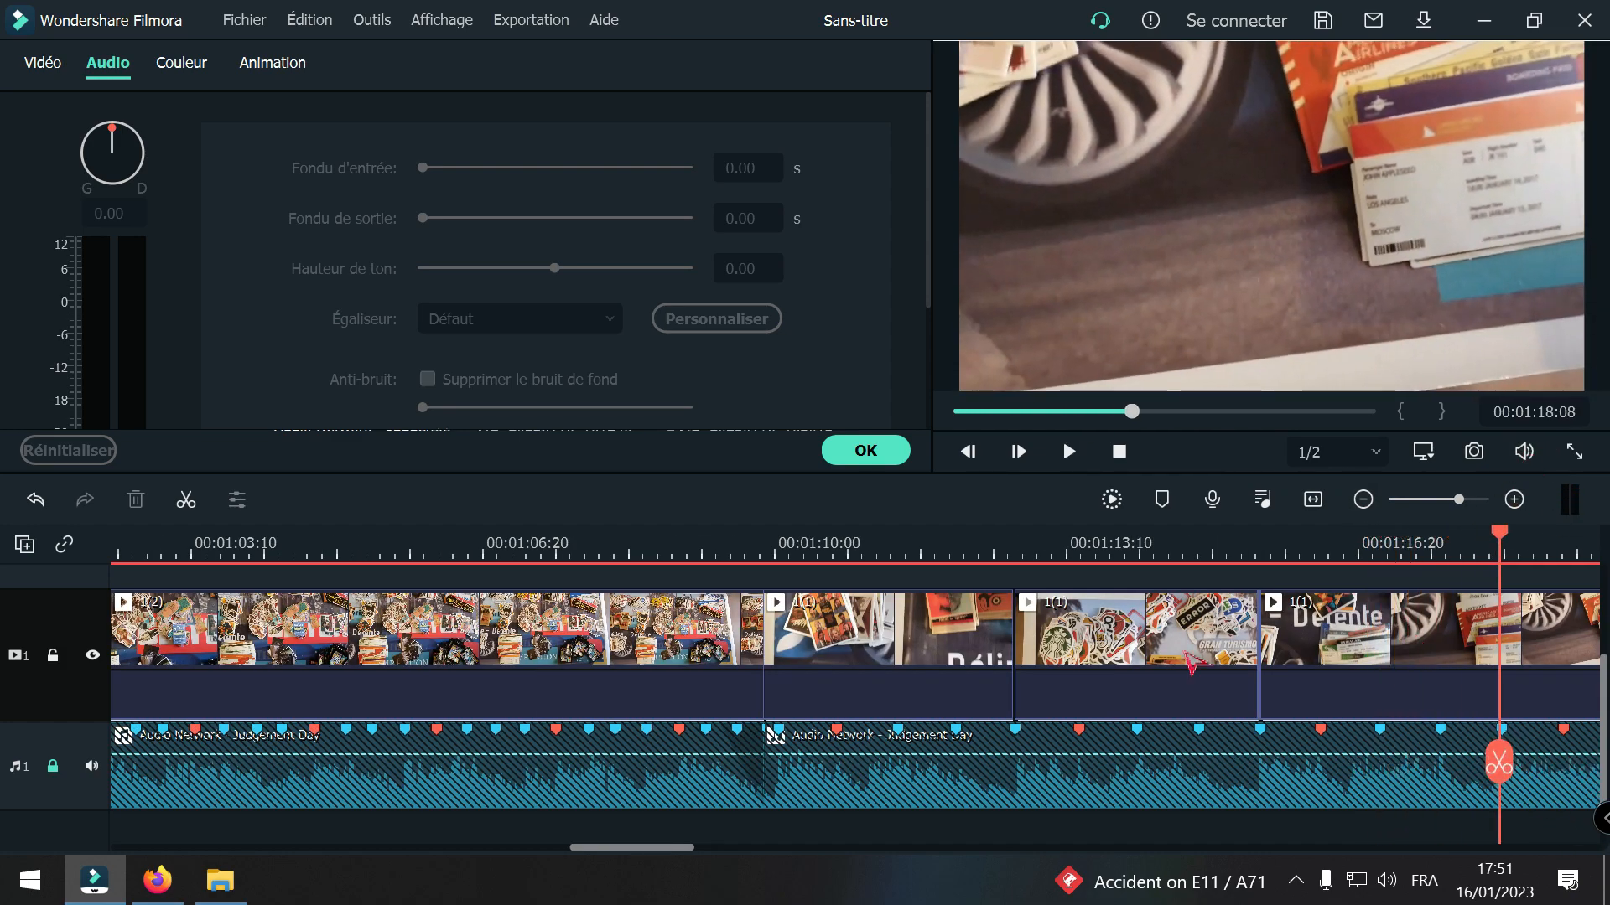
Step: Split clip 1(1) at the beat marker at 00:01:18:09 and again further on, and delete the airline ticket footage between the cuts, closing the gap
drag(687, 848, 750, 849)
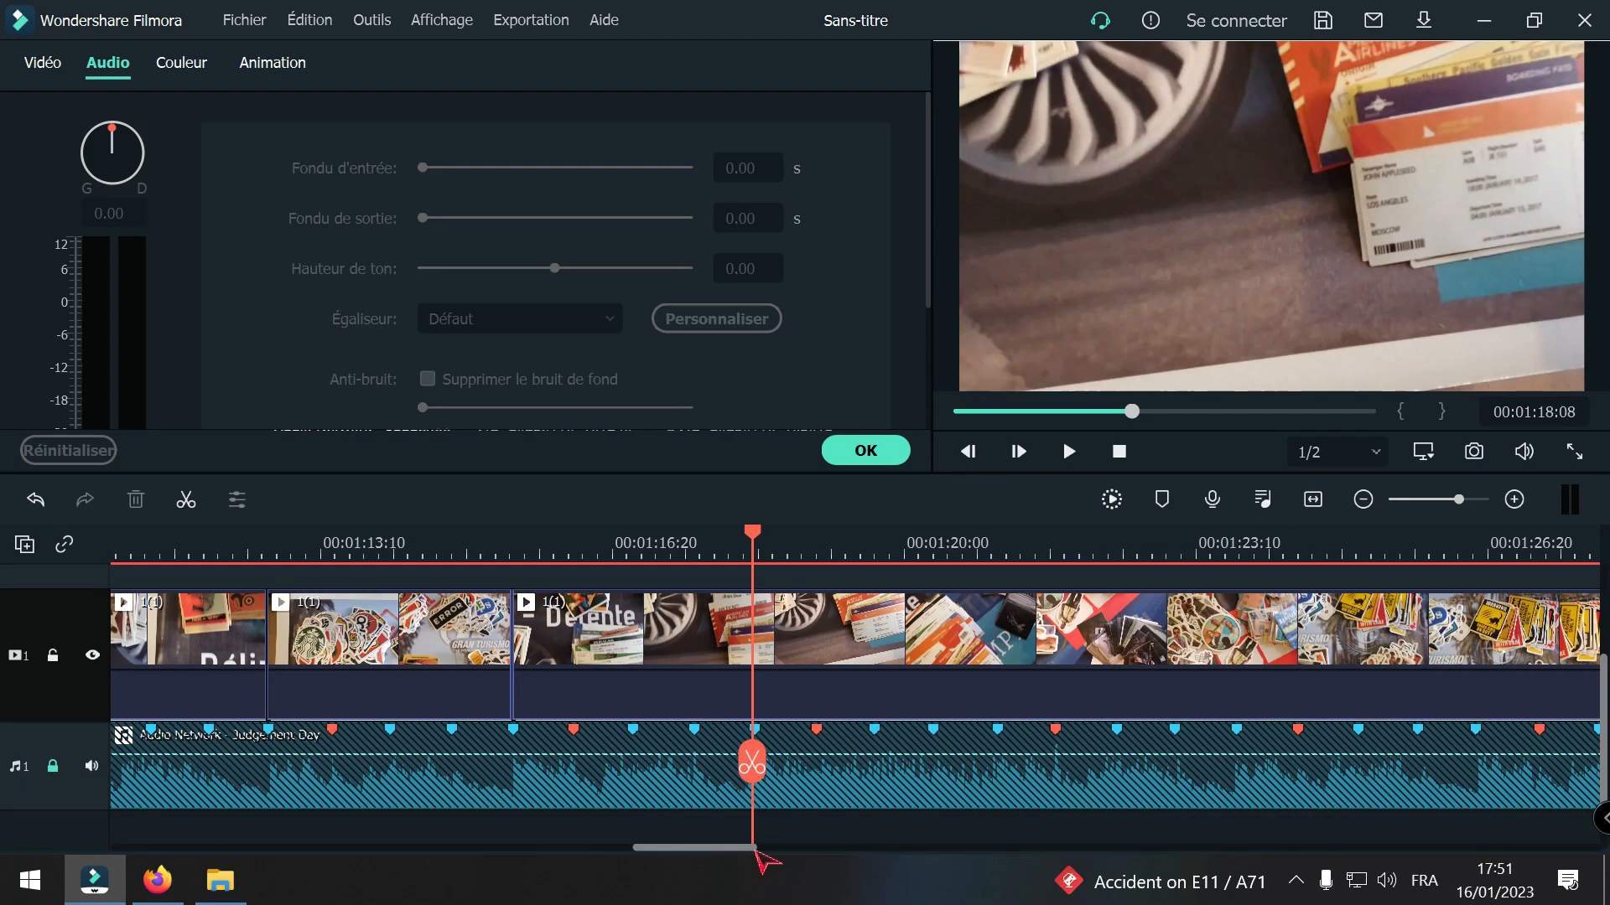
click(1516, 502)
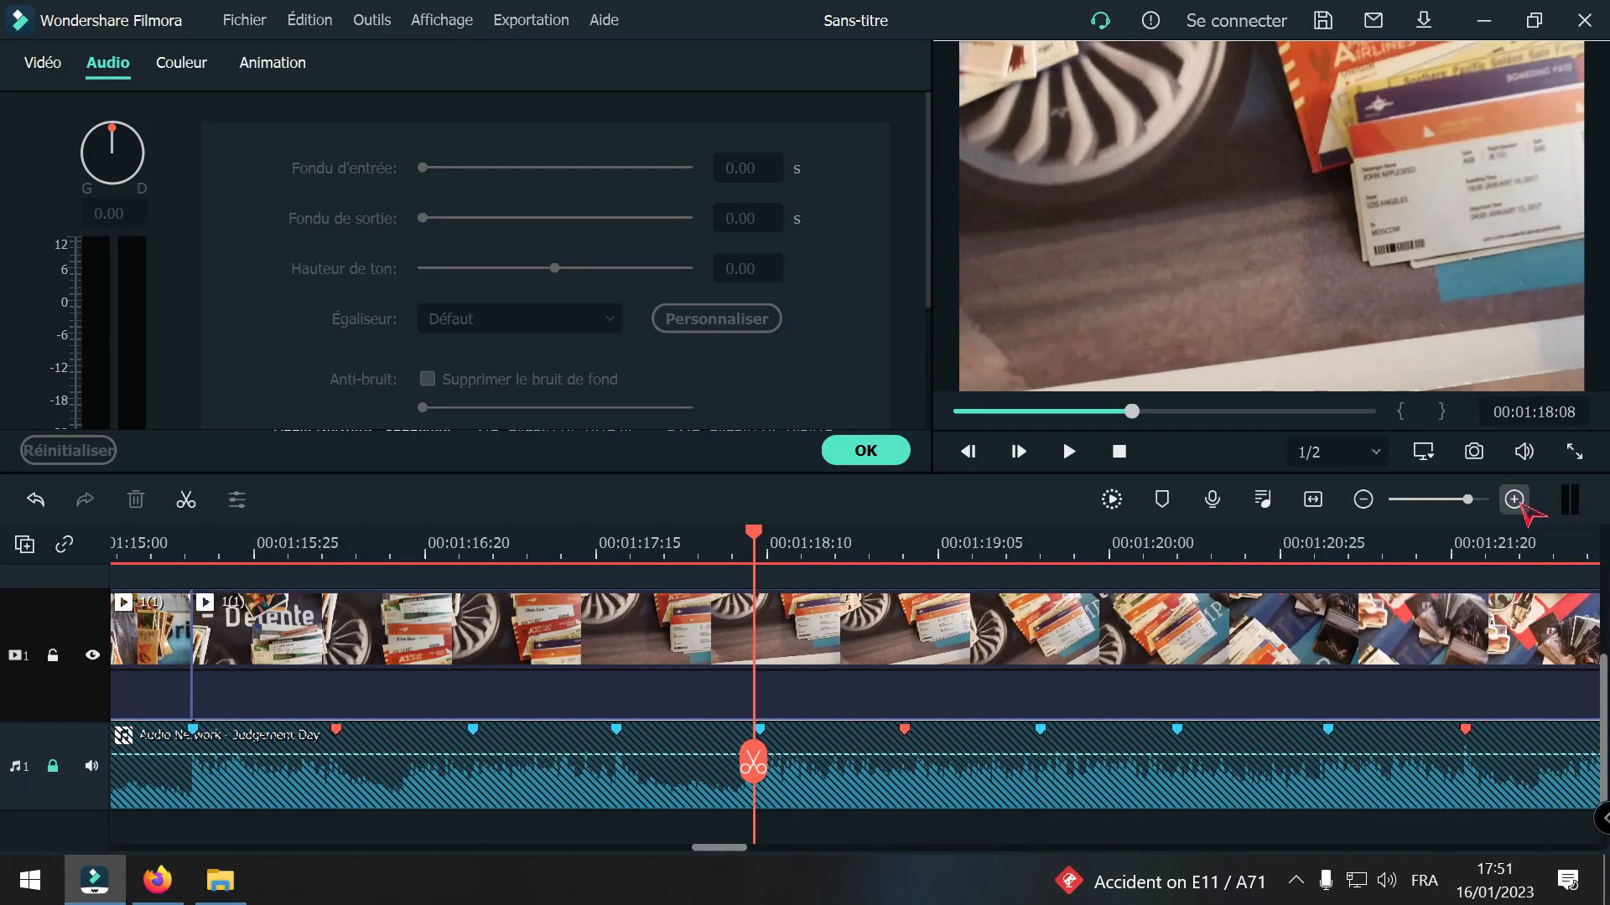
drag(762, 757, 769, 760)
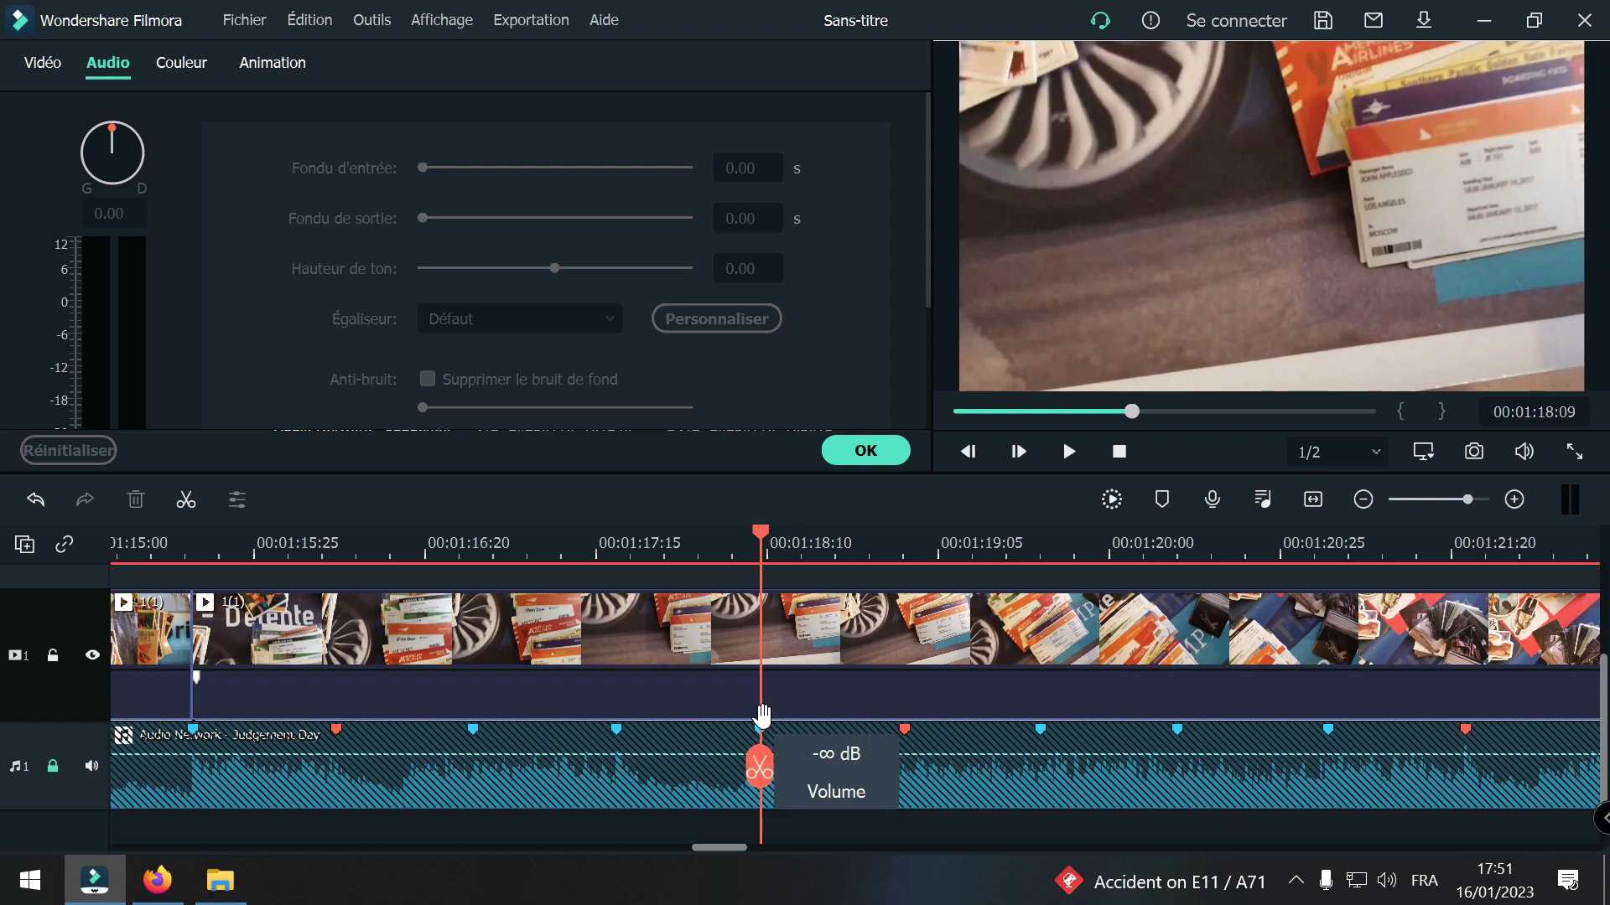
click(760, 770)
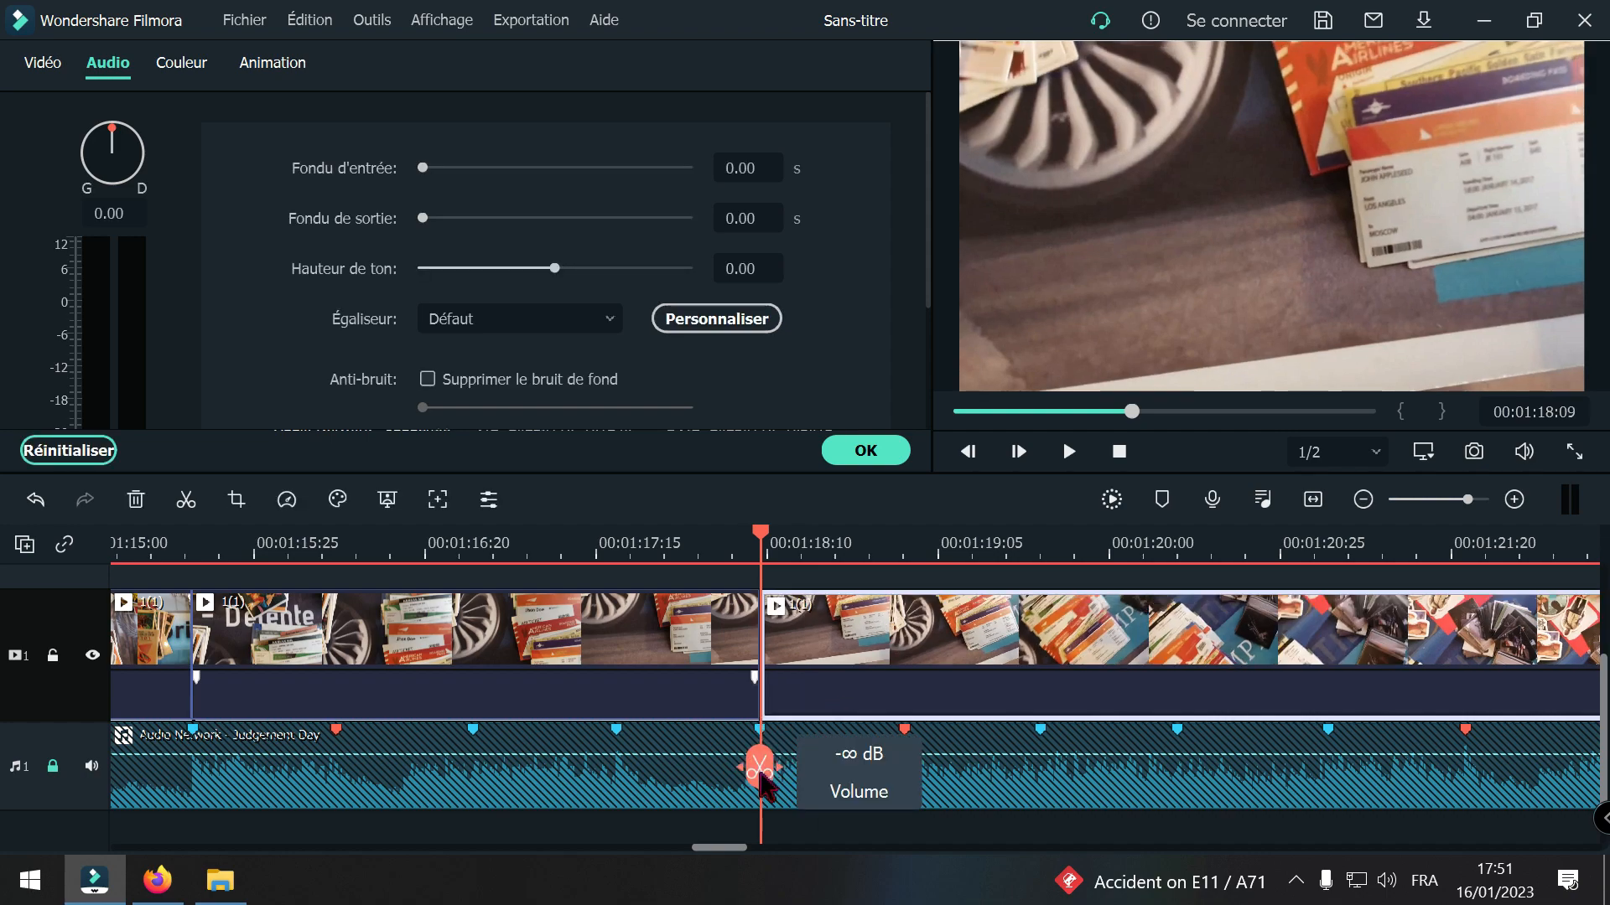
drag(930, 761, 1239, 724)
click(1240, 724)
click(1143, 682)
key(Delete)
Step: Play repeatedly across the cut at 00:01:18:09 and through the following images to check the rhythm and find the next strong beat
drag(761, 724, 514, 712)
key(space)
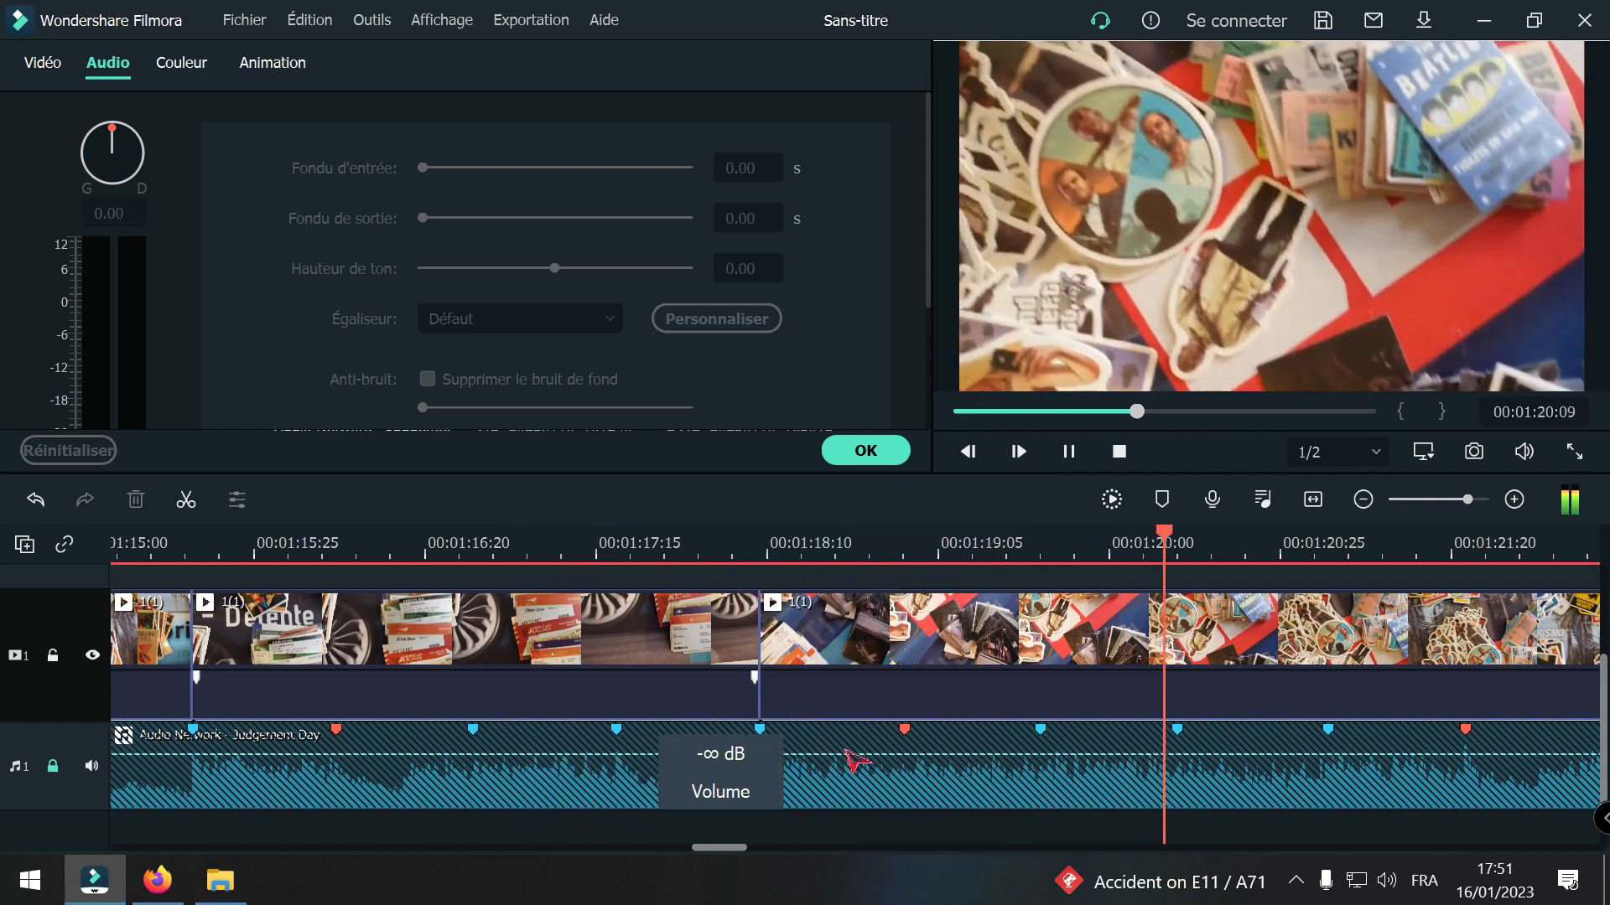
key(space)
drag(1356, 714, 815, 719)
key(space)
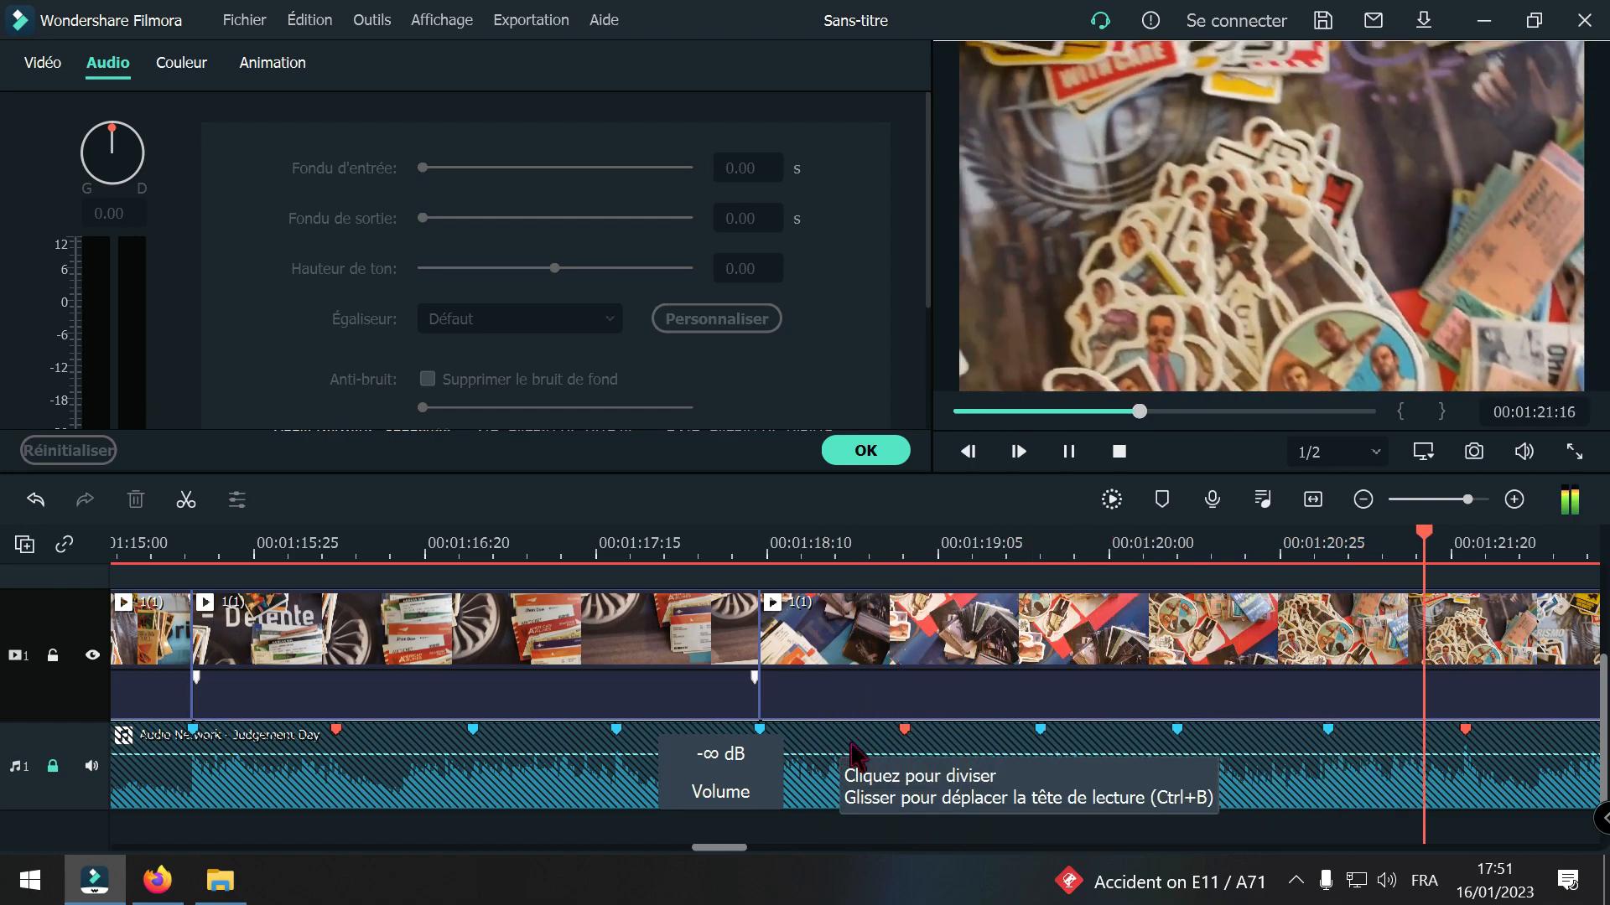
key(space)
drag(983, 728, 223, 717)
key(space)
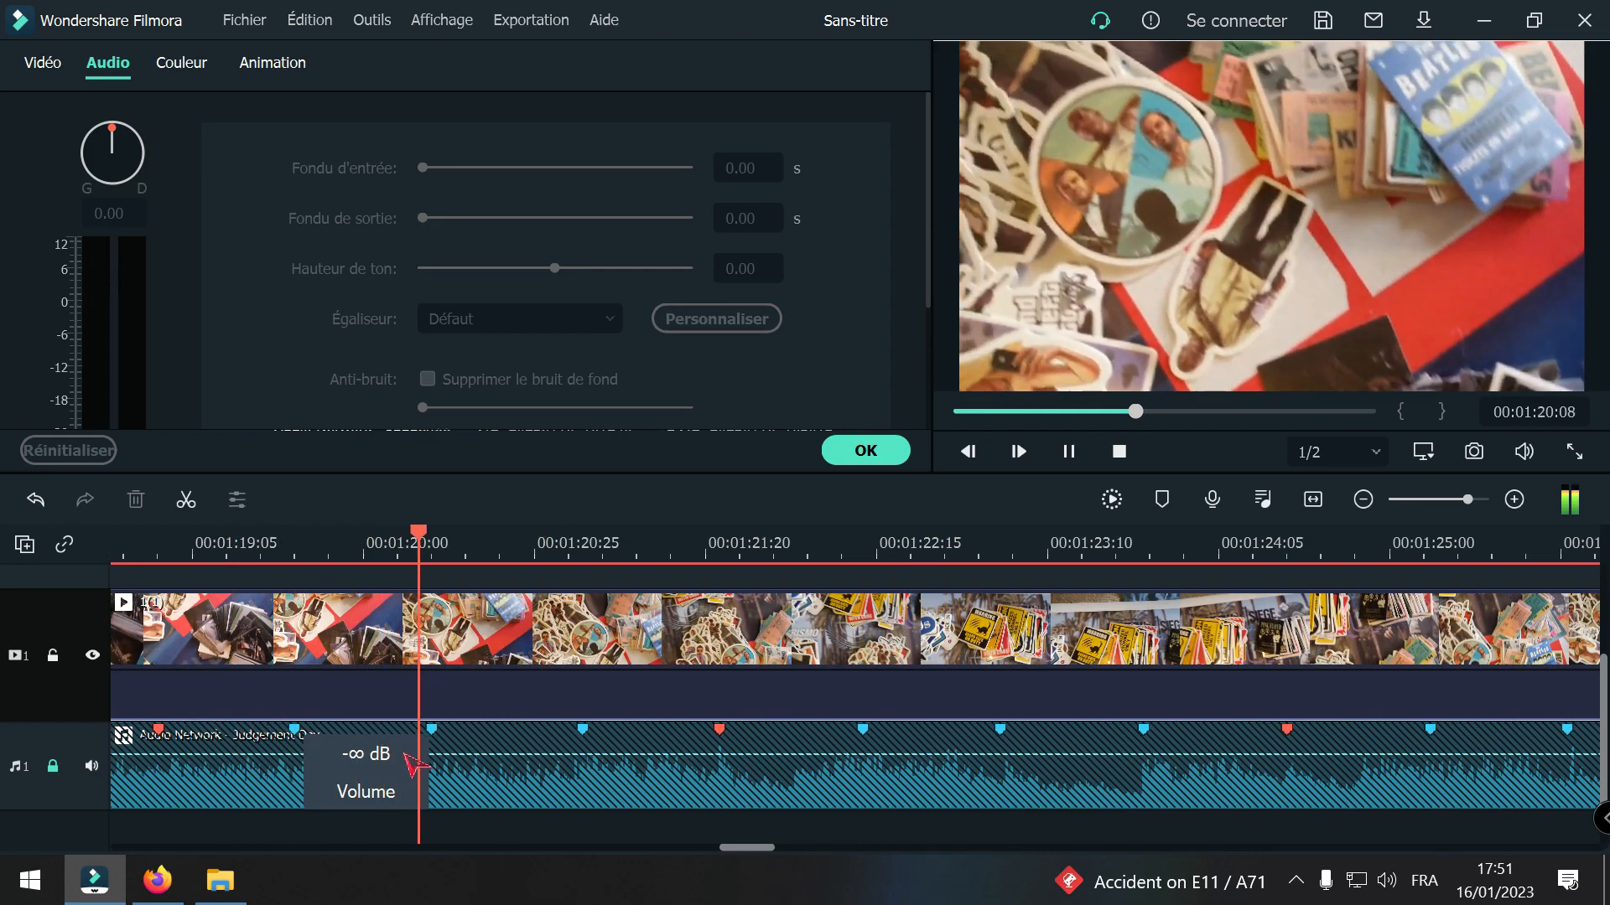
key(space)
Step: Split clip 1(1) at the beat marker at 00:01:21:02 and at 00:01:22:27, and delete the piece between the cuts, closing the gap
drag(615, 736, 592, 786)
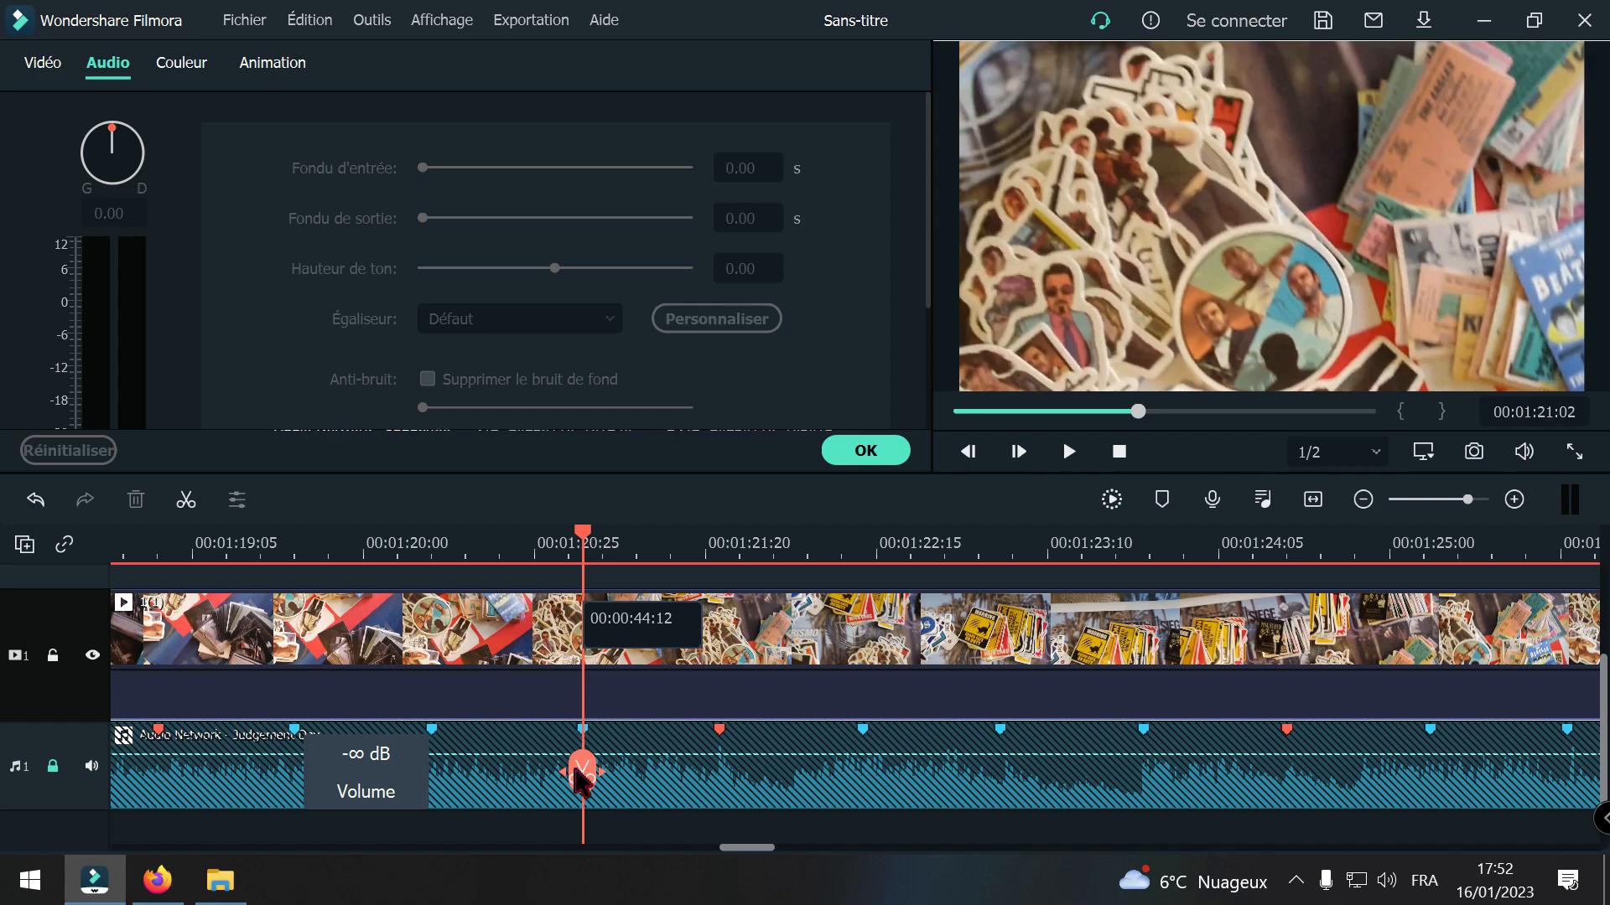
drag(578, 780, 956, 718)
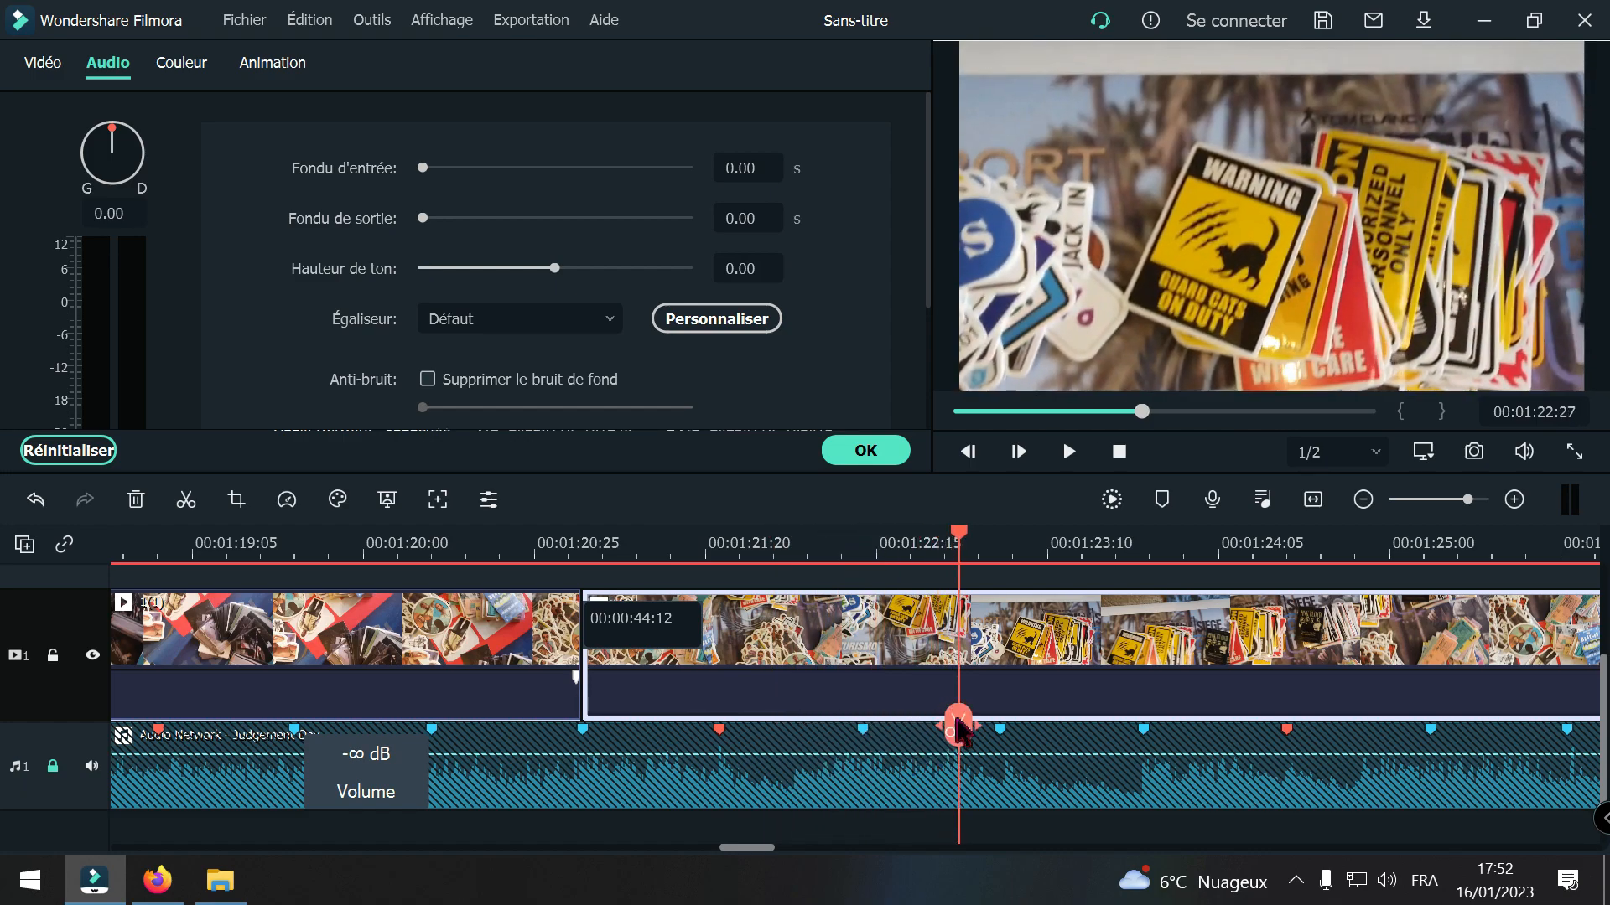
click(957, 726)
click(869, 670)
key(Delete)
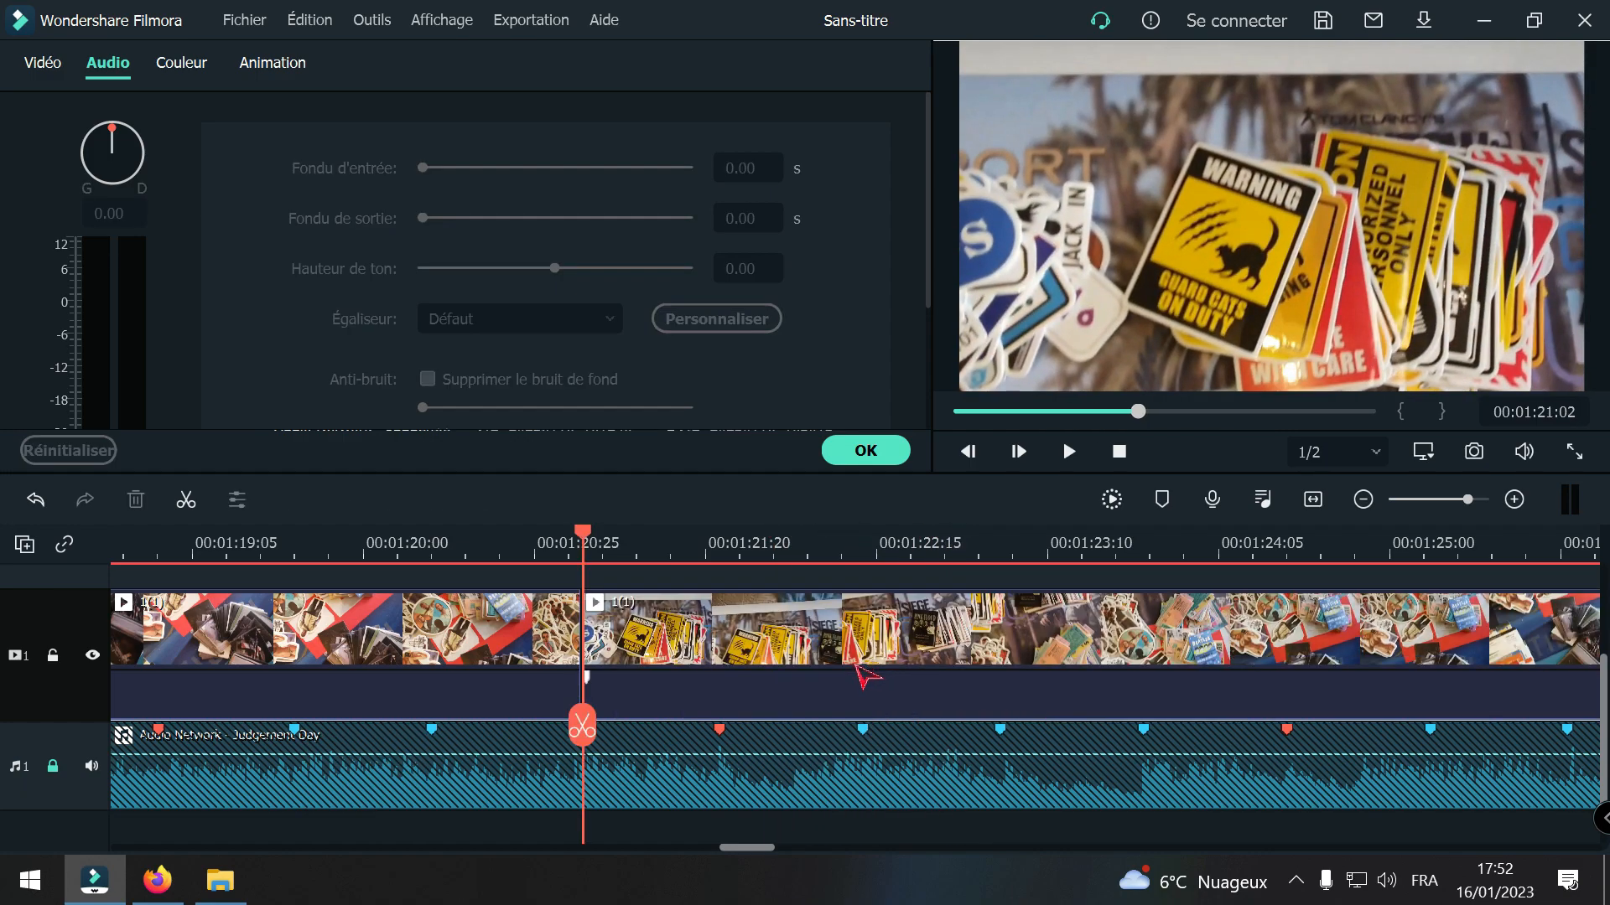
Step: Play from the cut at 00:01:18:09 through the one at 00:01:21:02 to about 00:01:23:22 to check the beat timing
drag(582, 717, 246, 722)
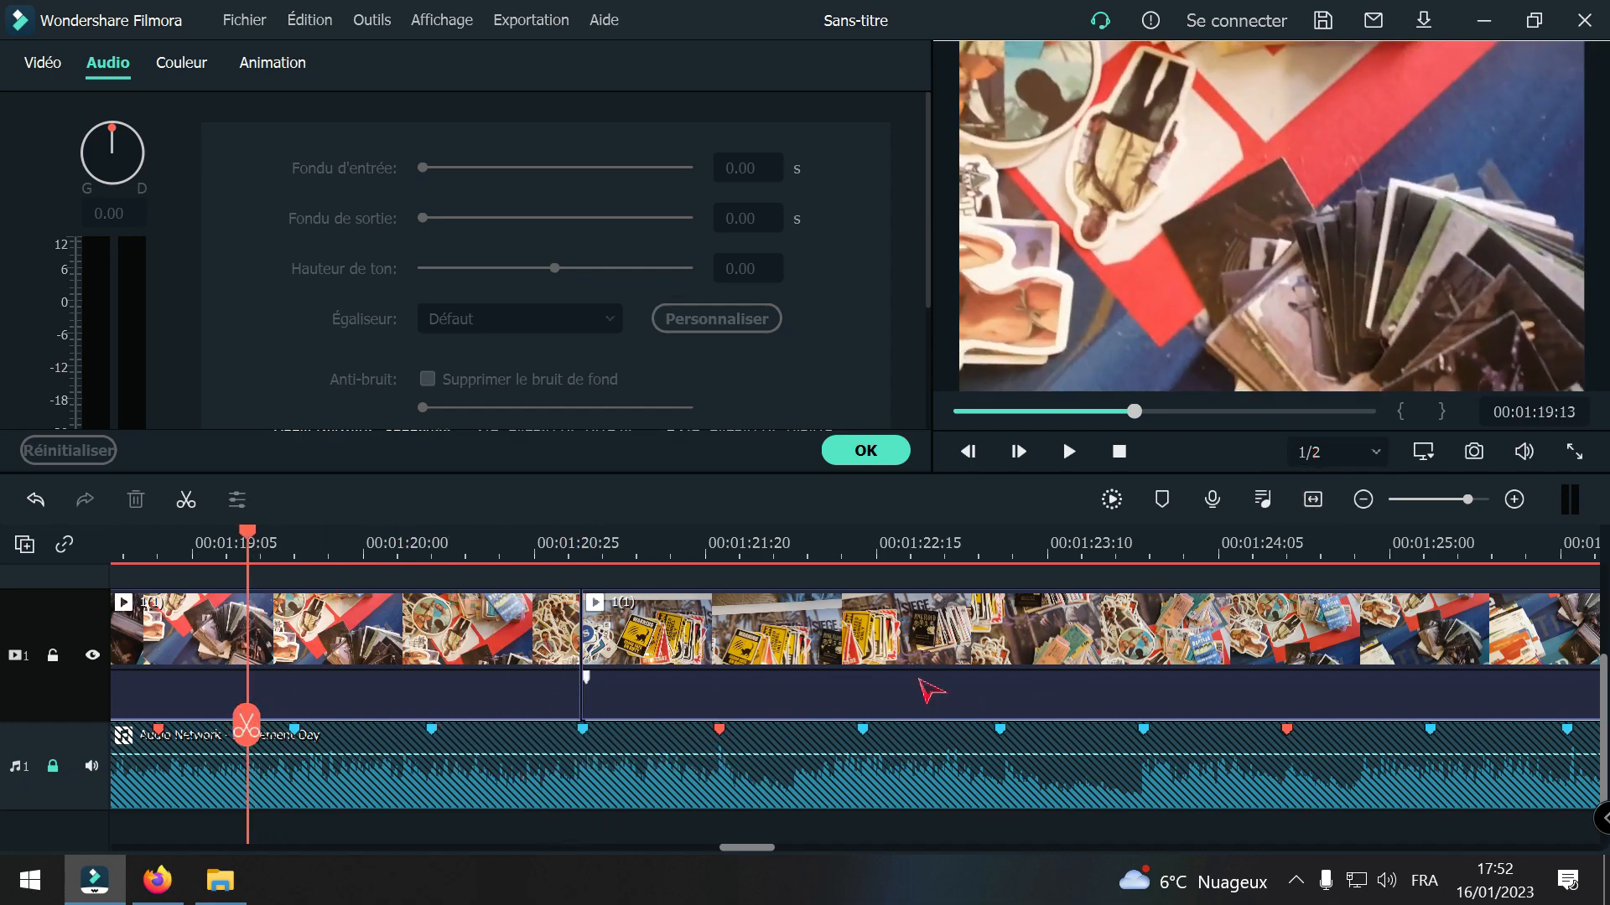
click(1363, 499)
drag(248, 728, 145, 745)
key(space)
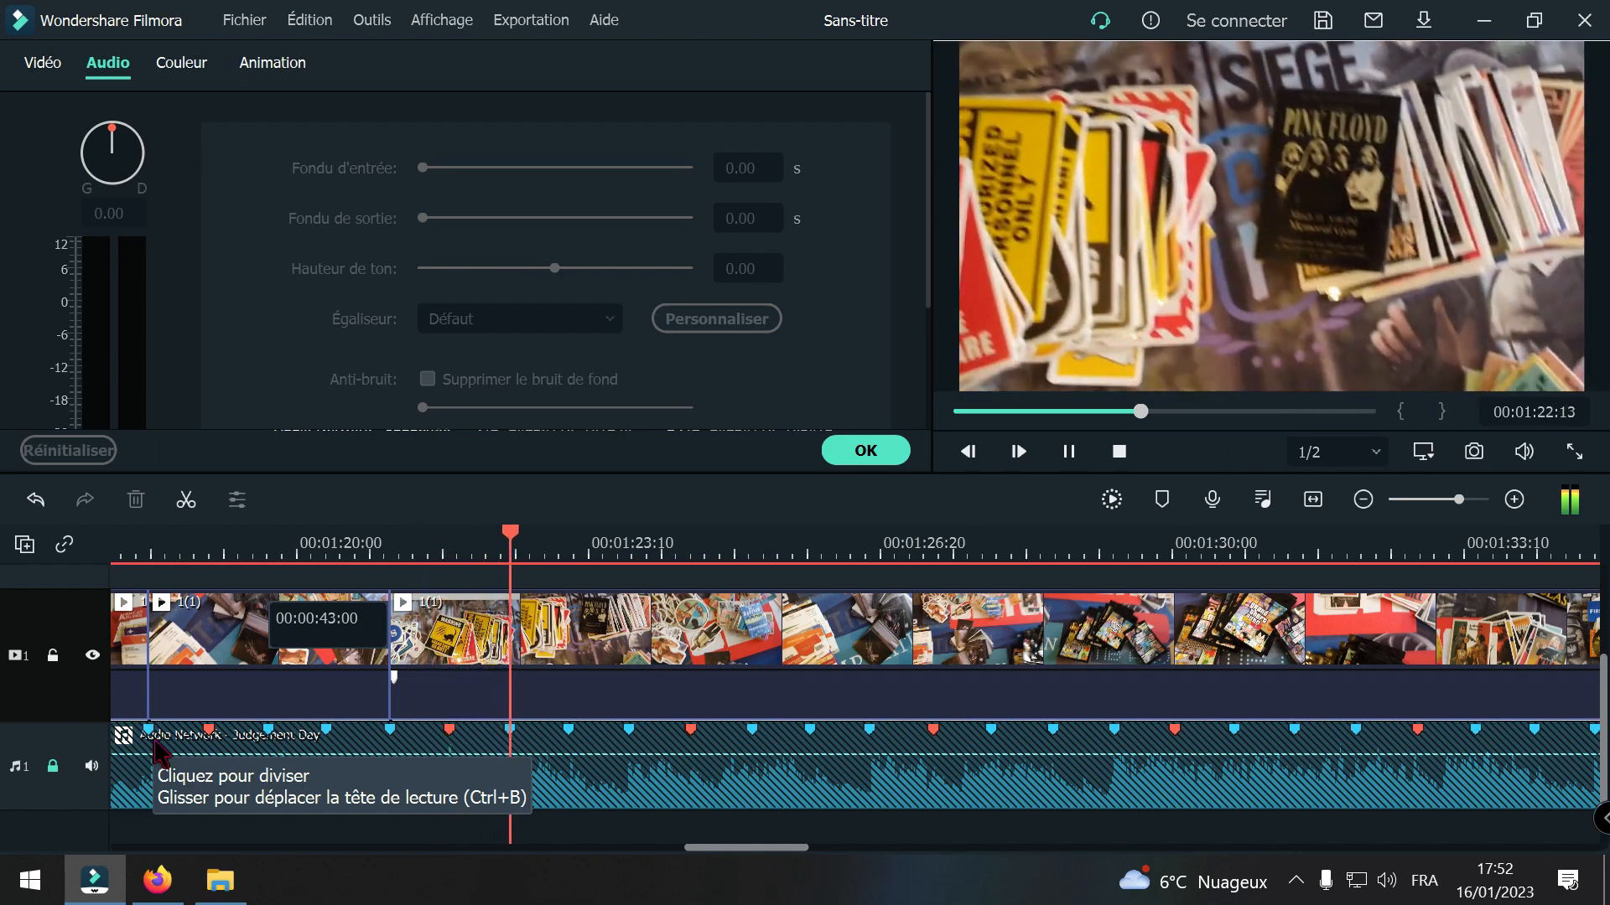
key(space)
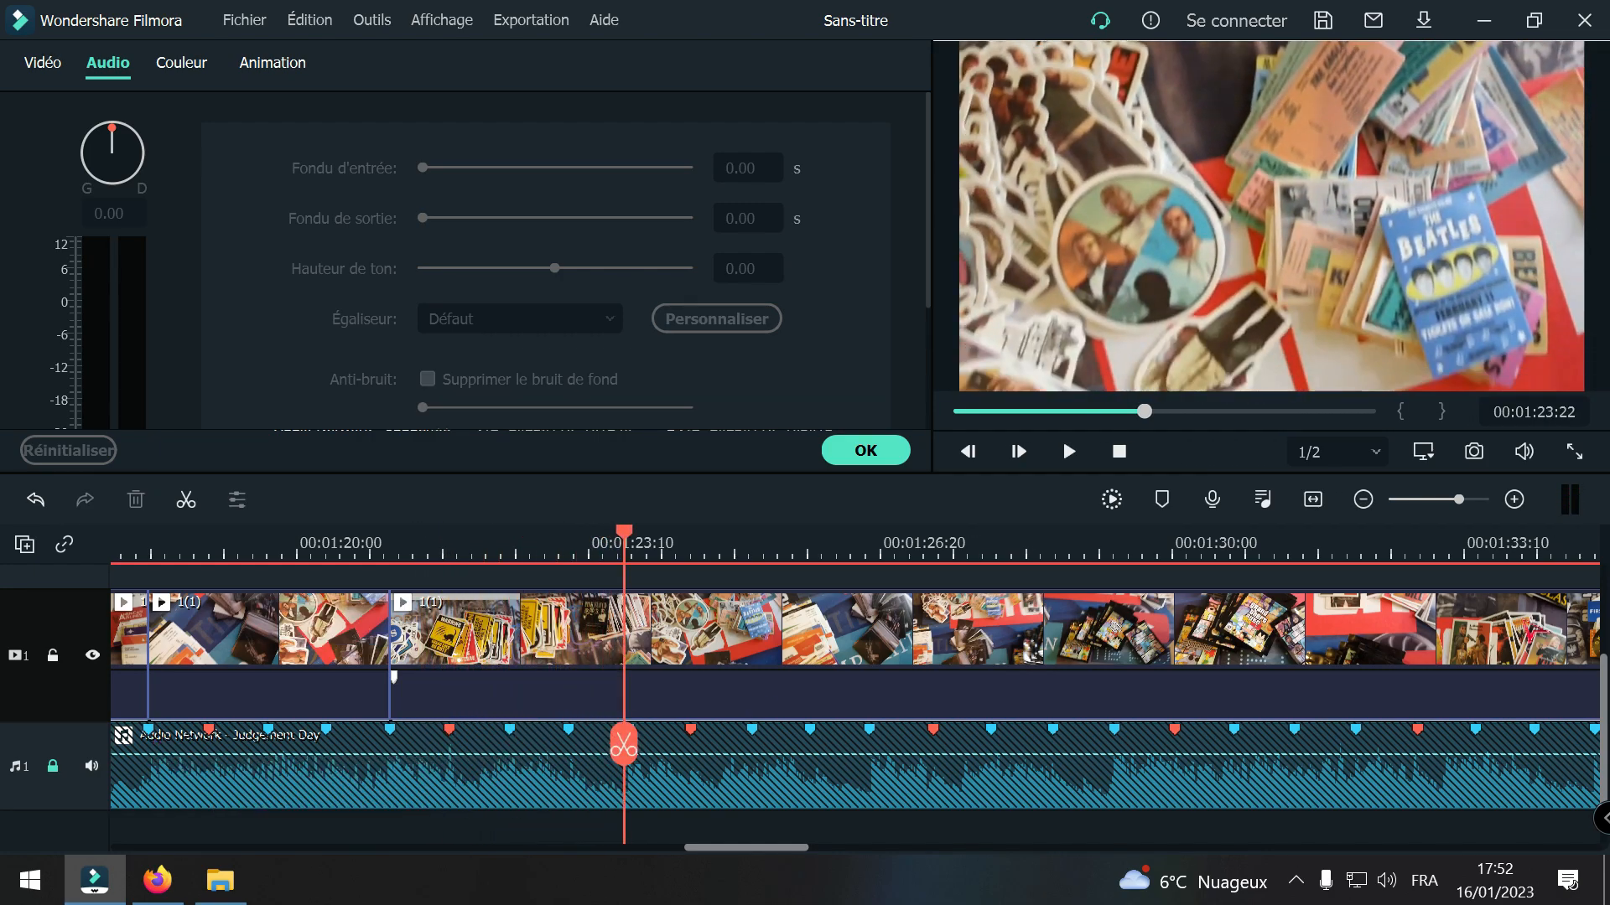
Step: Split clip 1(1) at the beat marker at 00:01:23:24 and again at the Kill Bill cards, and delete the footage between the cuts, closing the gap
click(1514, 499)
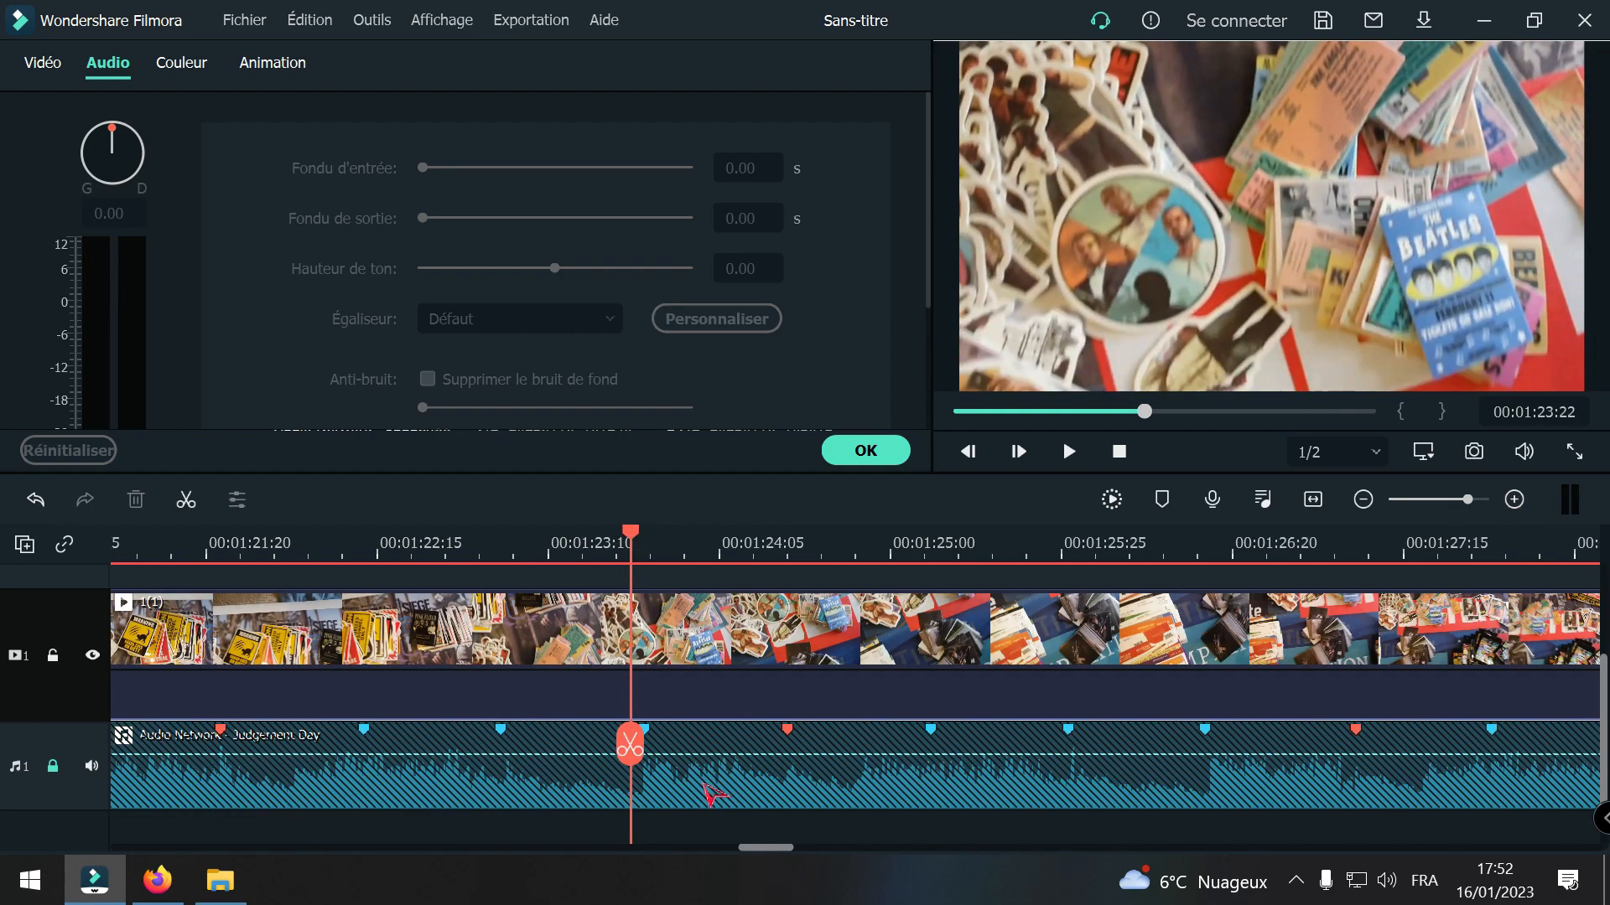
drag(627, 748, 639, 790)
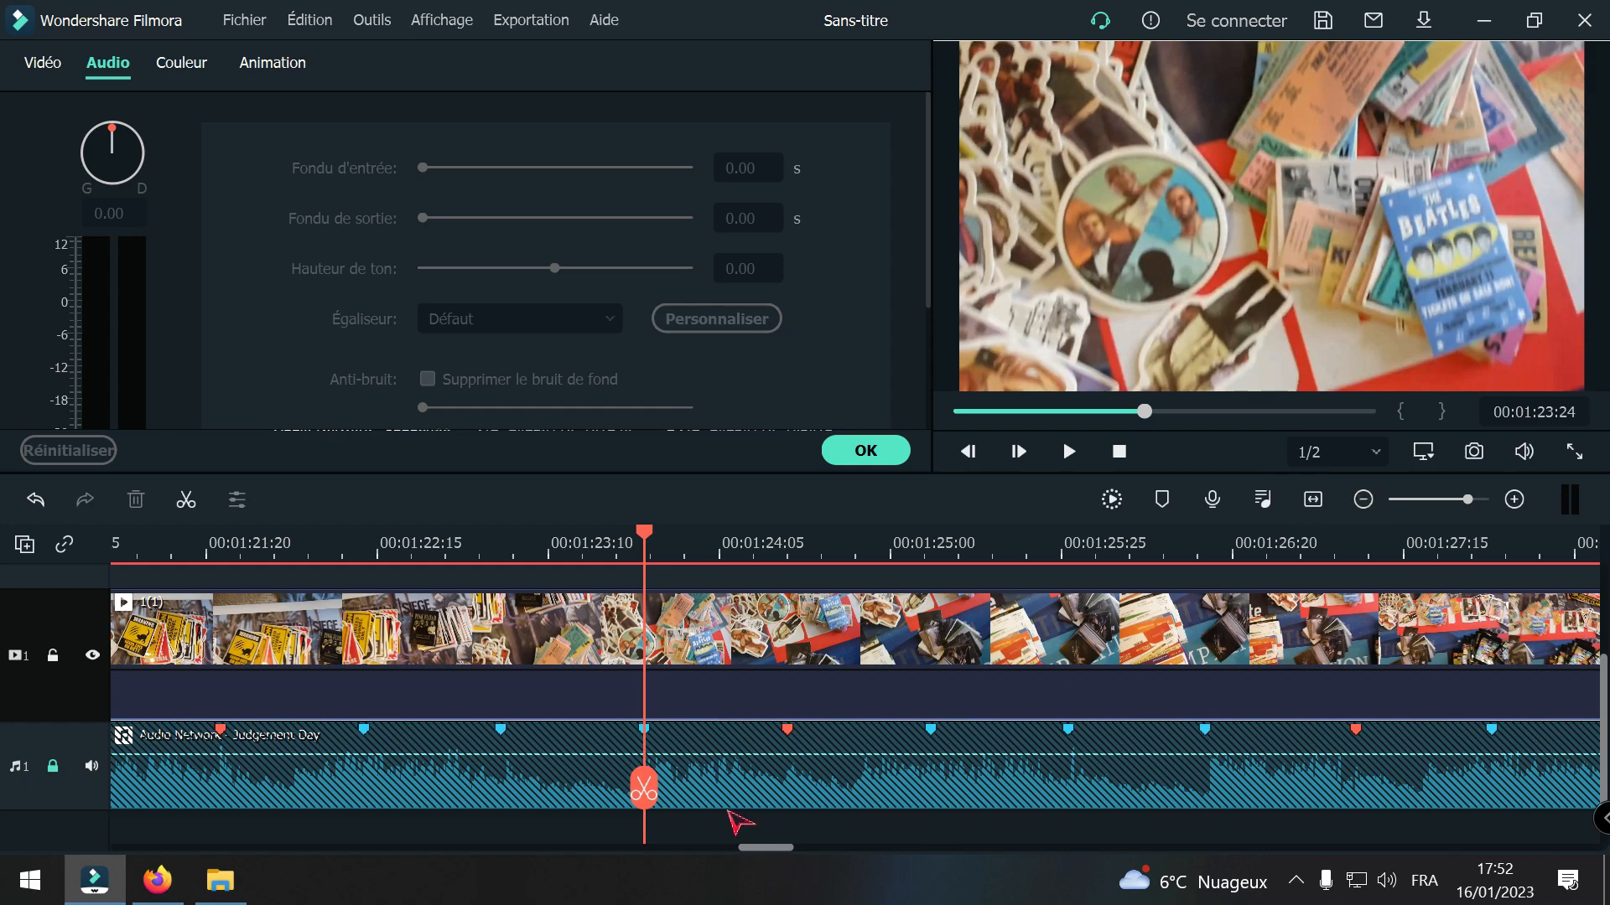
click(644, 790)
drag(642, 788, 1410, 687)
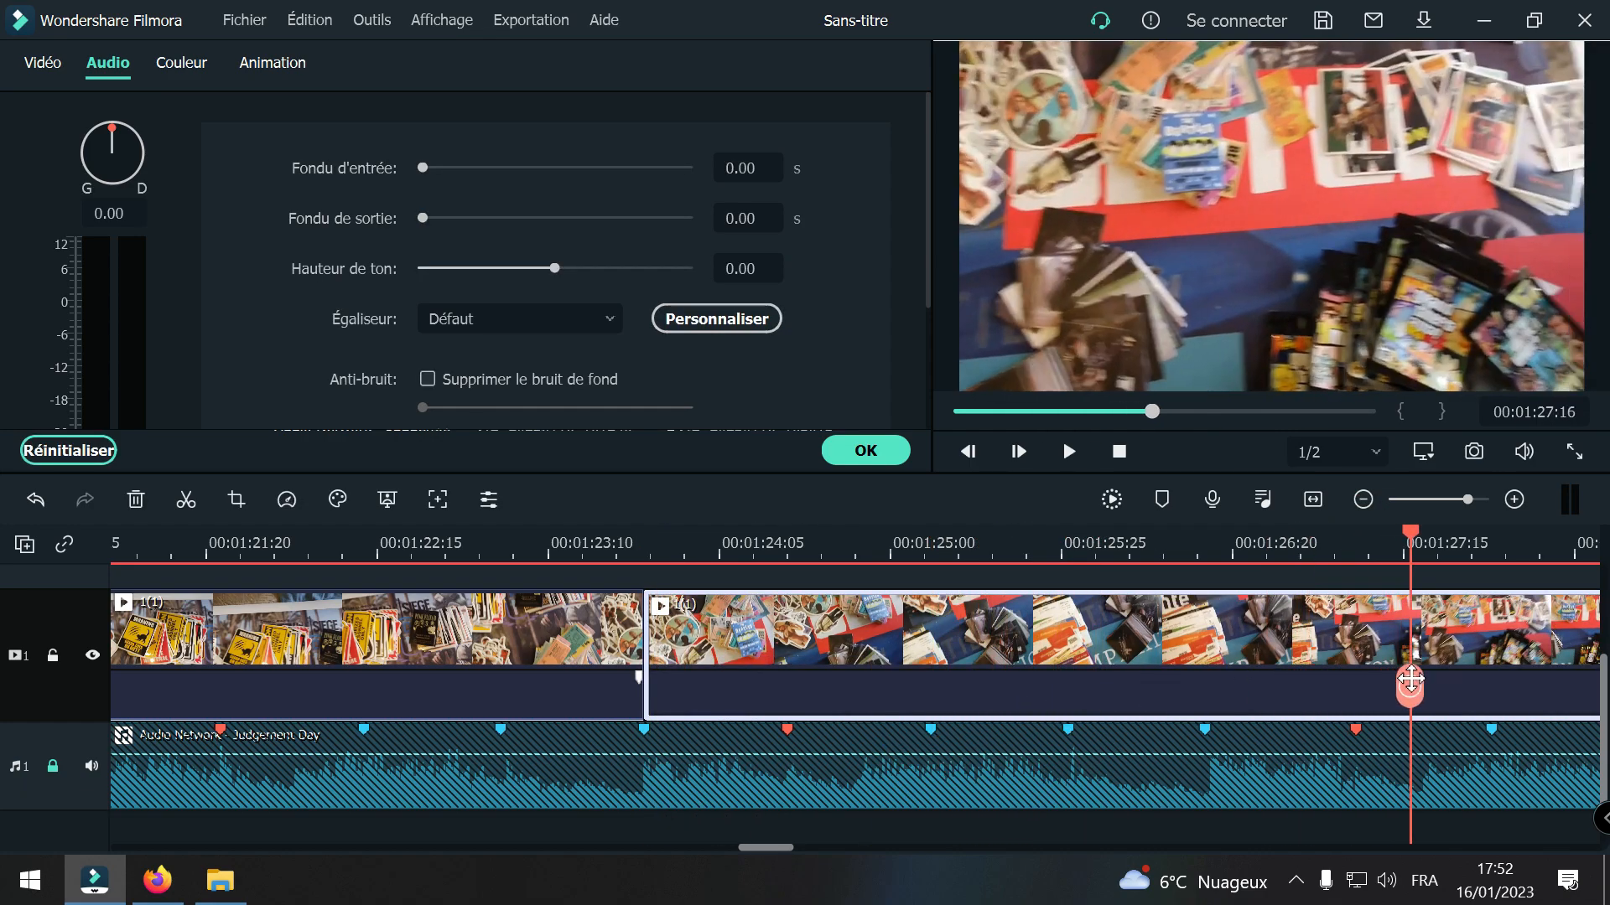
click(1363, 498)
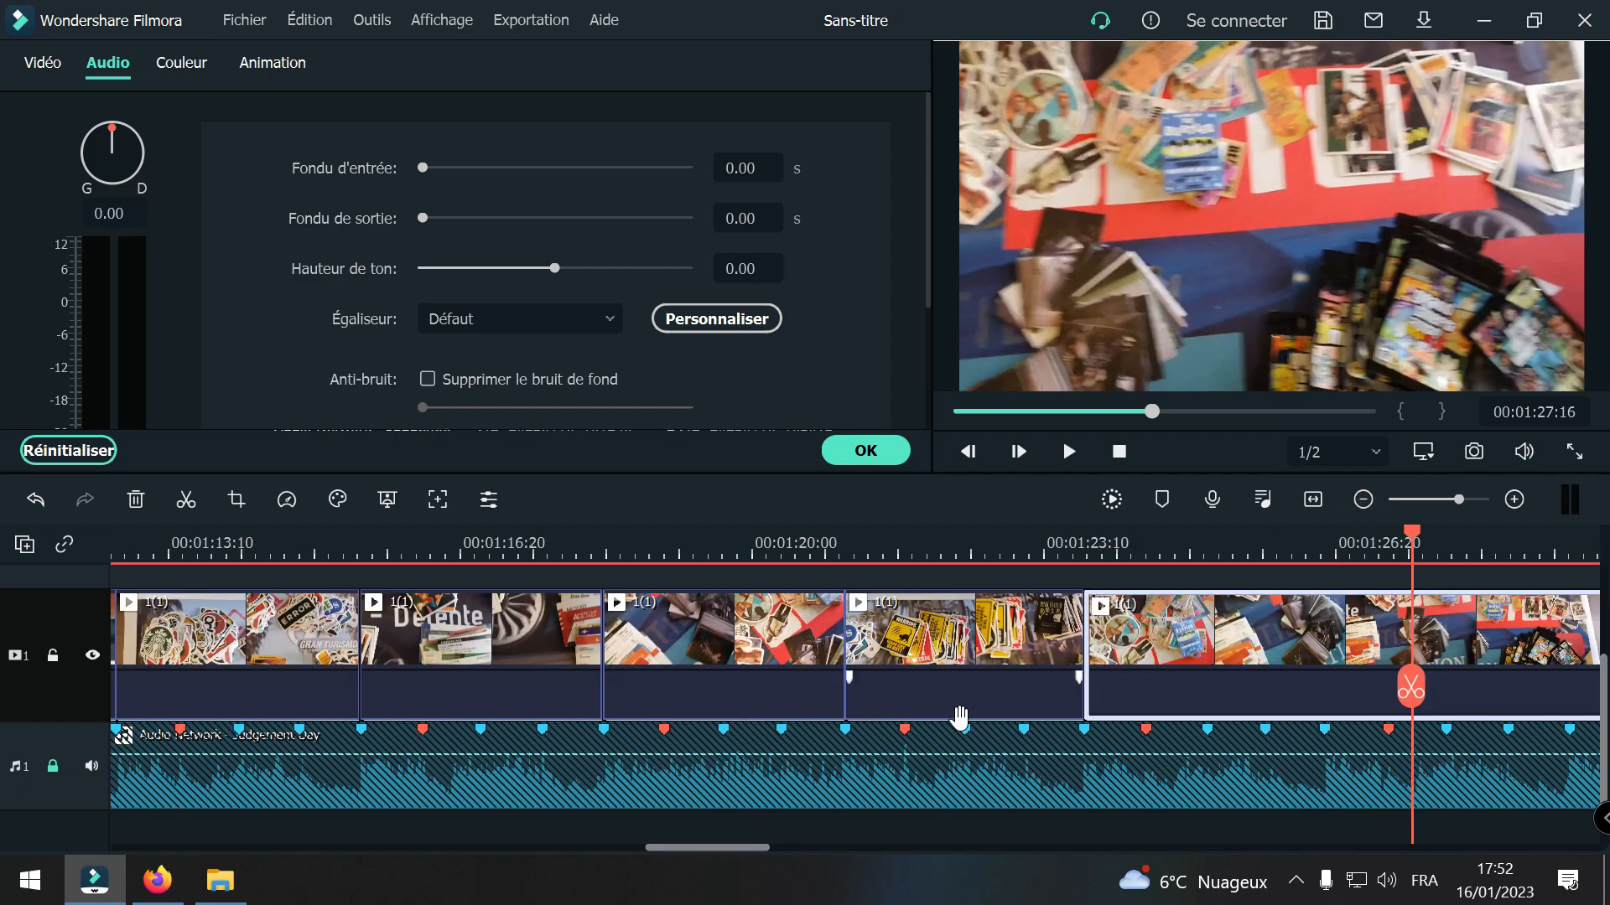
drag(668, 848, 721, 850)
drag(783, 686, 1193, 664)
click(1192, 667)
key(Delete)
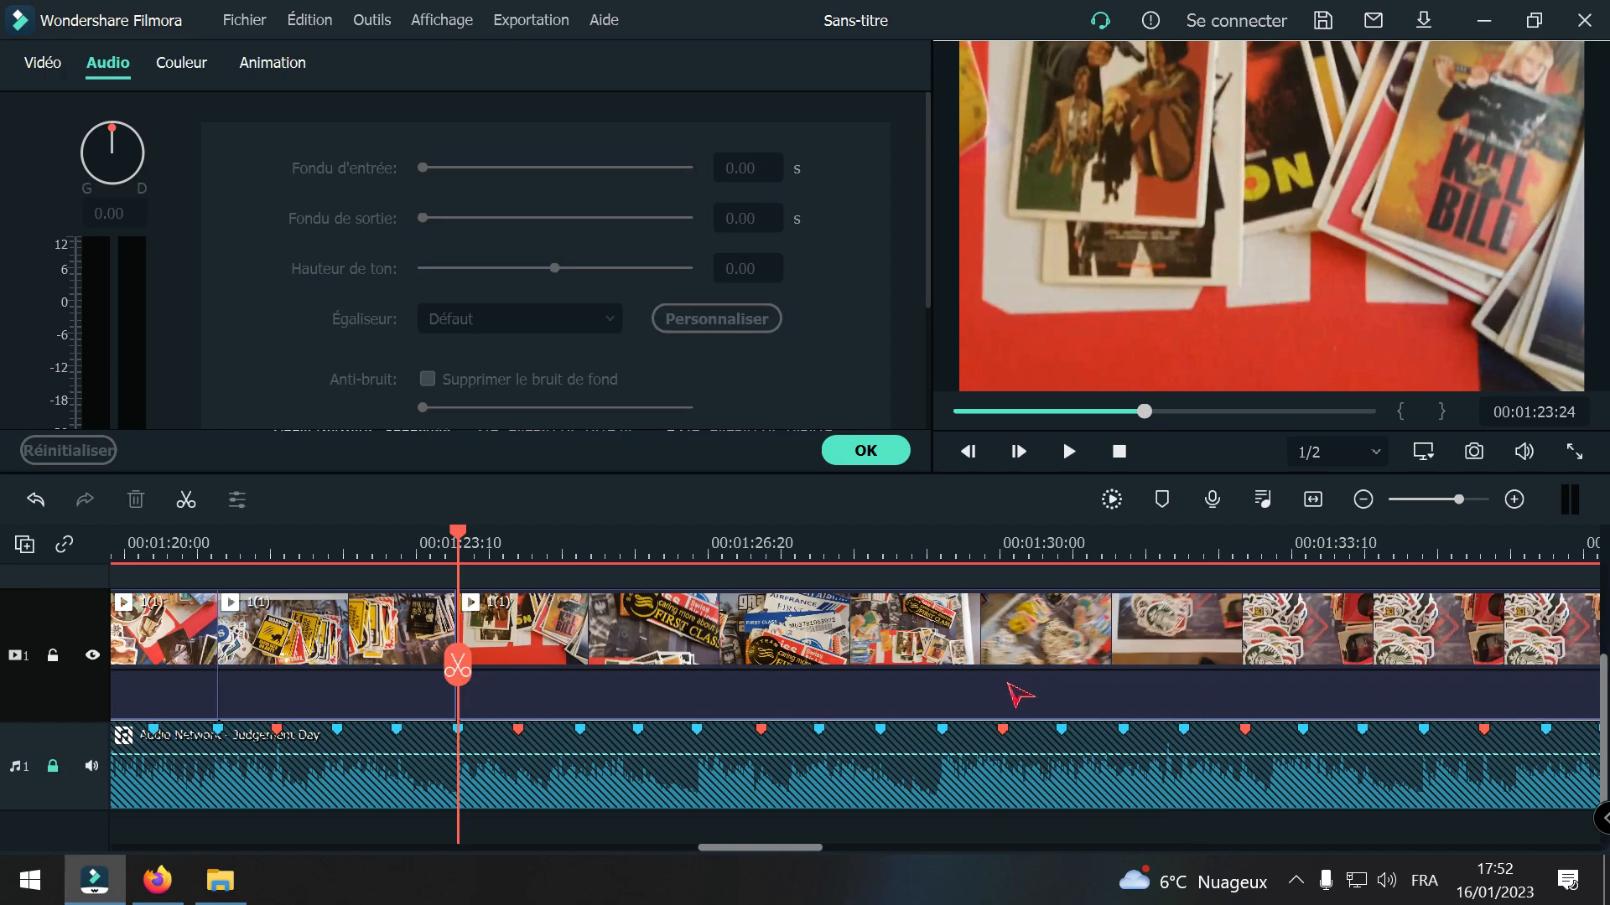
Step: Play across the cut at 00:01:23:24 and place the playhead on the beat marker at 00:01:26:16
drag(458, 669, 342, 691)
key(space)
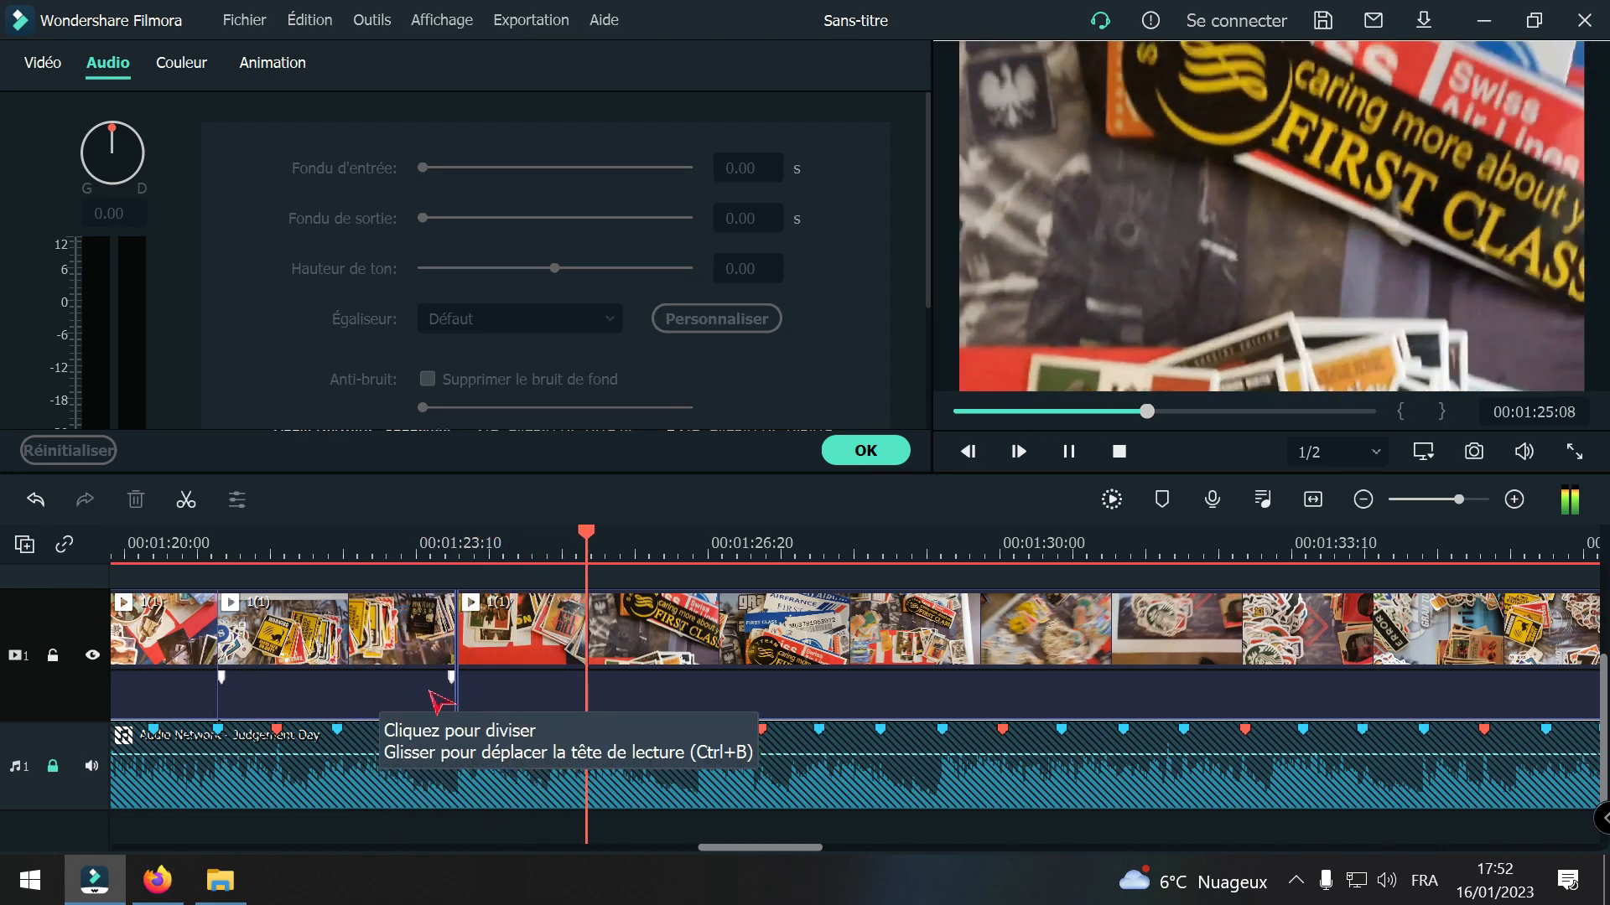
key(space)
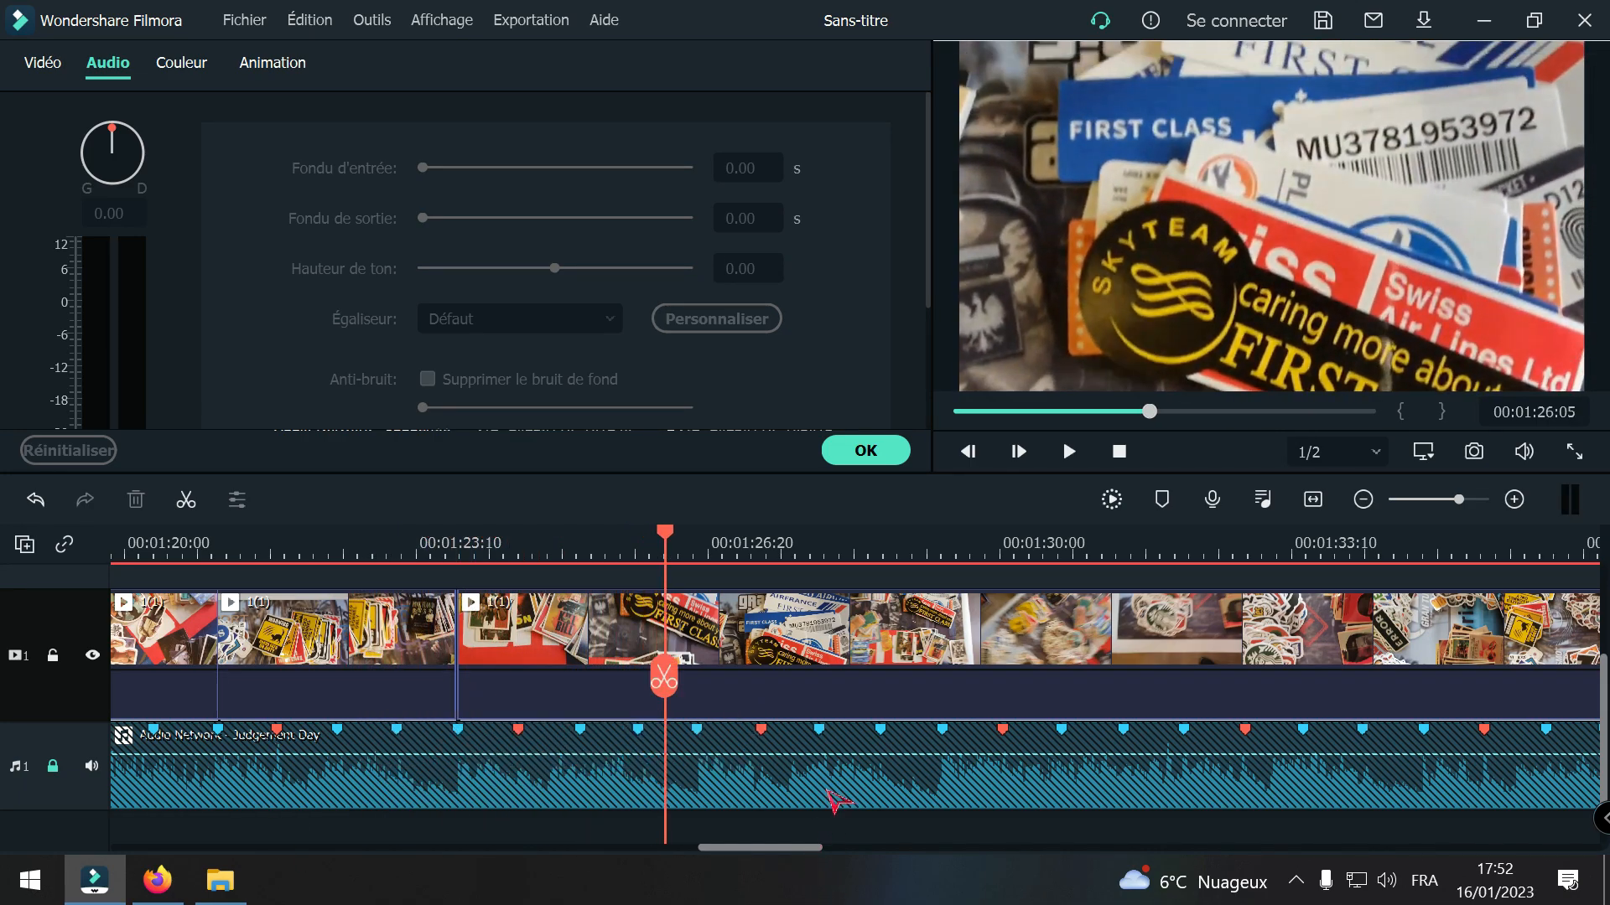
key(space)
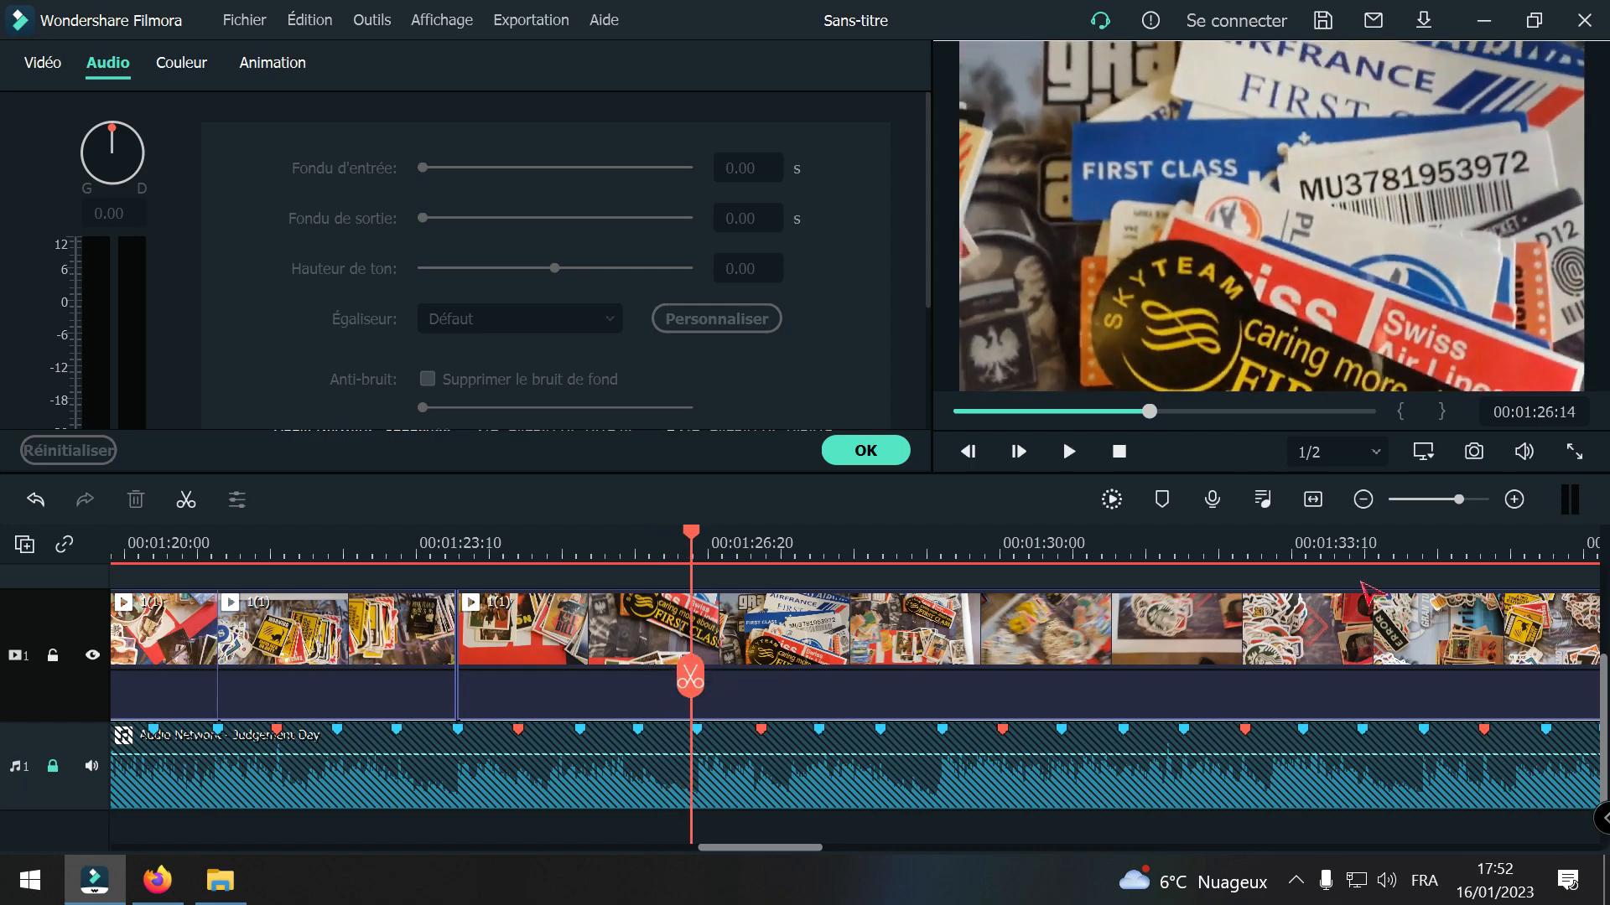
drag(686, 673, 694, 675)
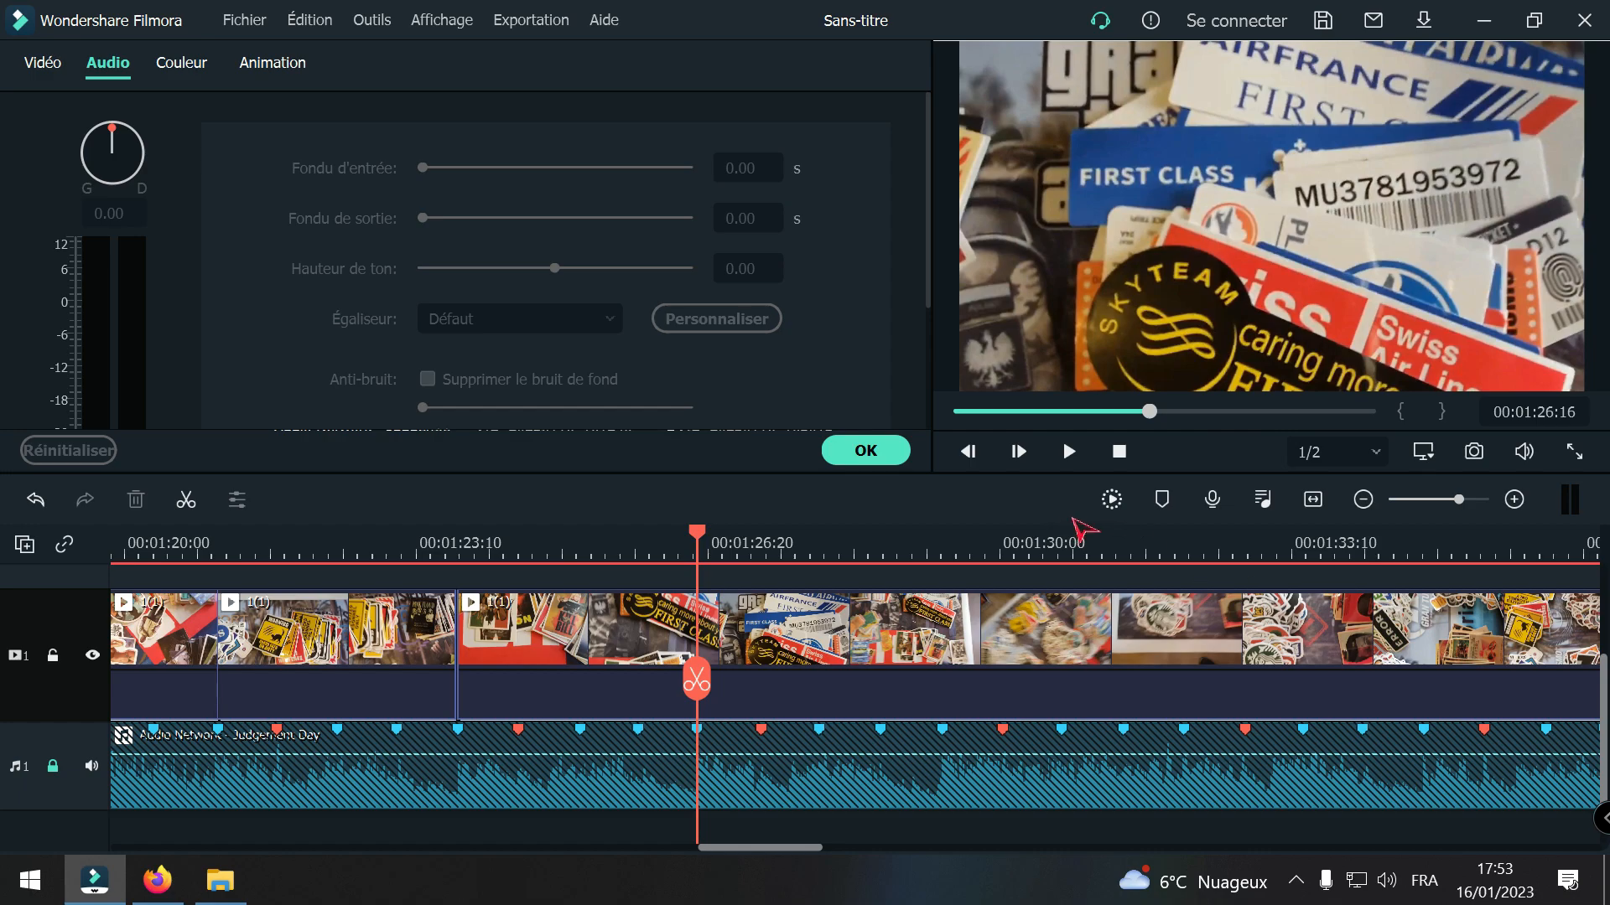
Step: Examine the remaining footage of clip 1(1) between about 00:01:53 and 00:02:02 against the rhythm of the music
click(1363, 499)
click(1313, 499)
key(space)
drag(709, 679, 974, 719)
key(space)
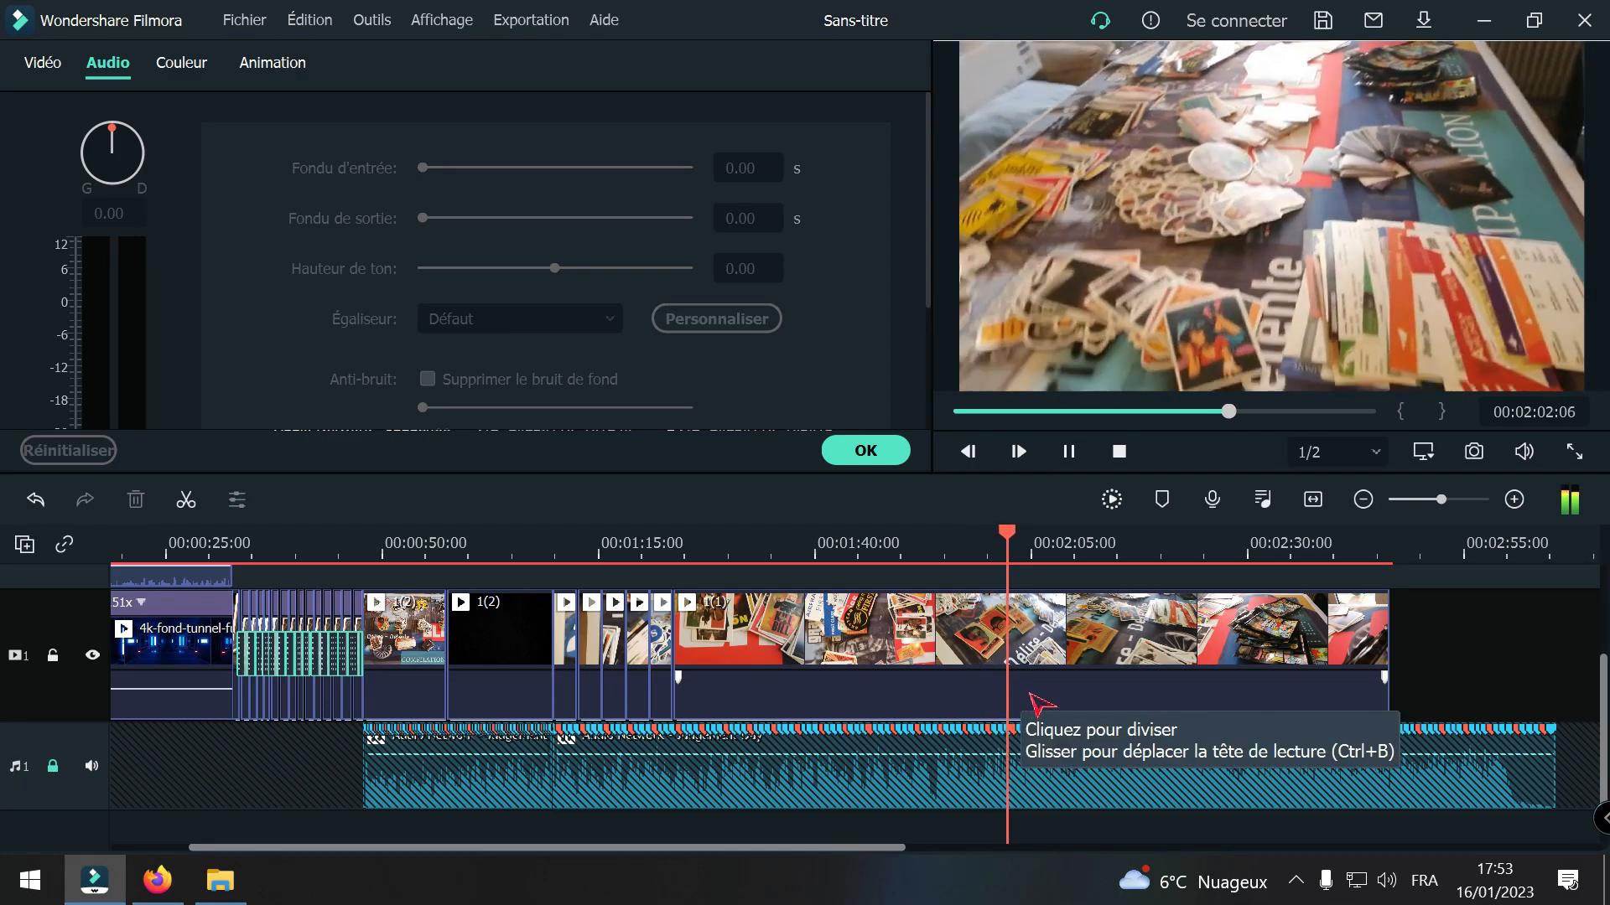
key(space)
drag(1038, 703, 944, 826)
key(space)
key(space)
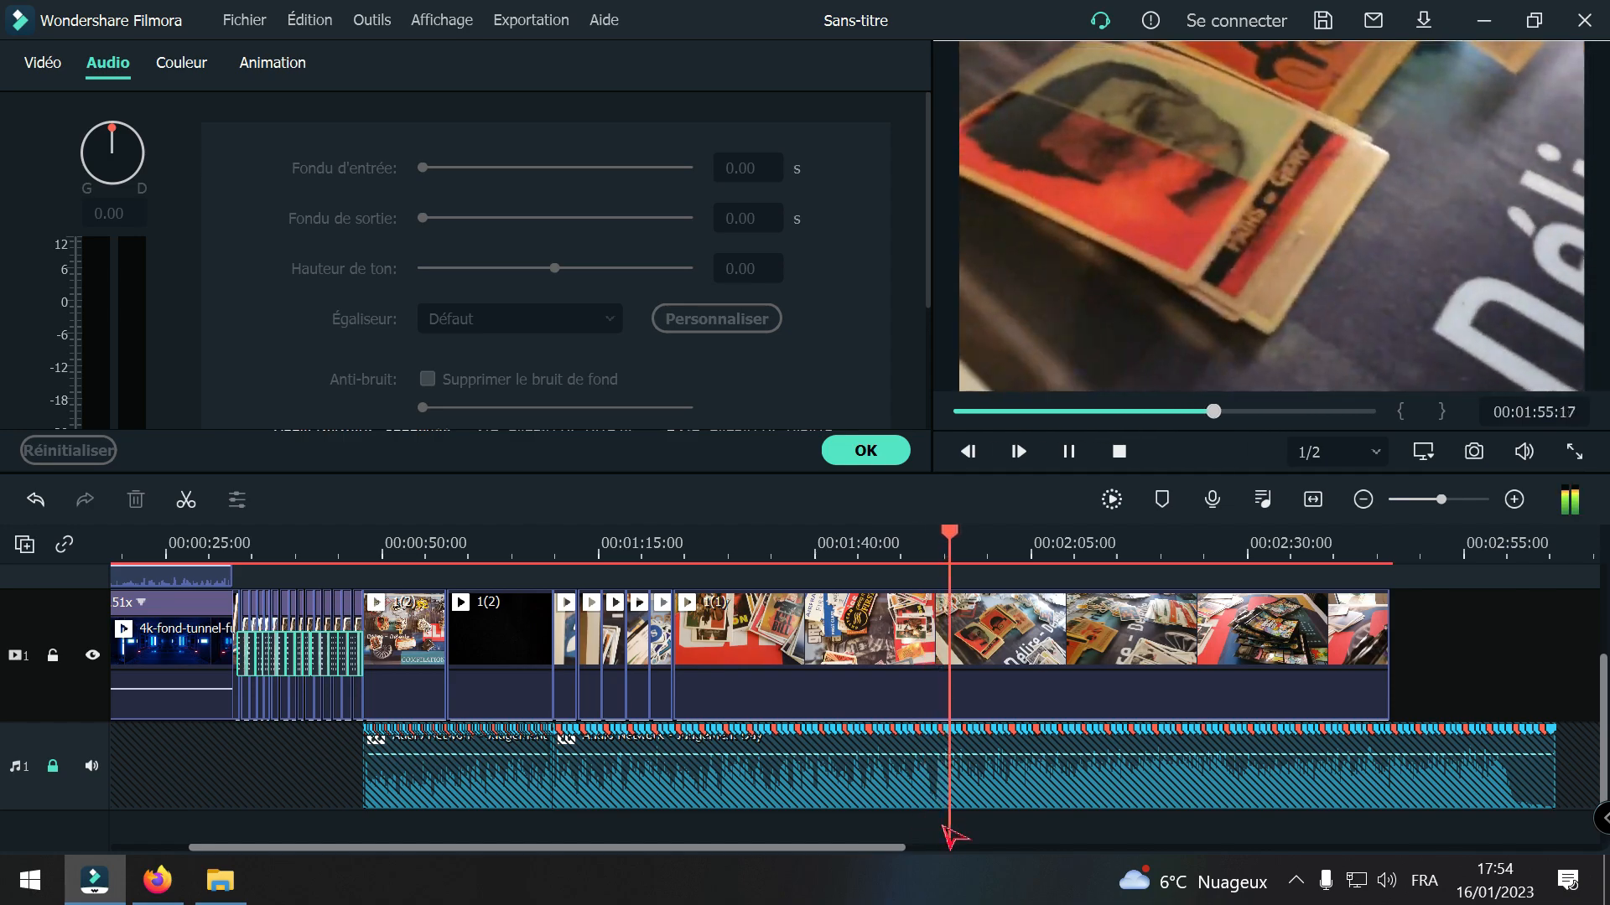
key(space)
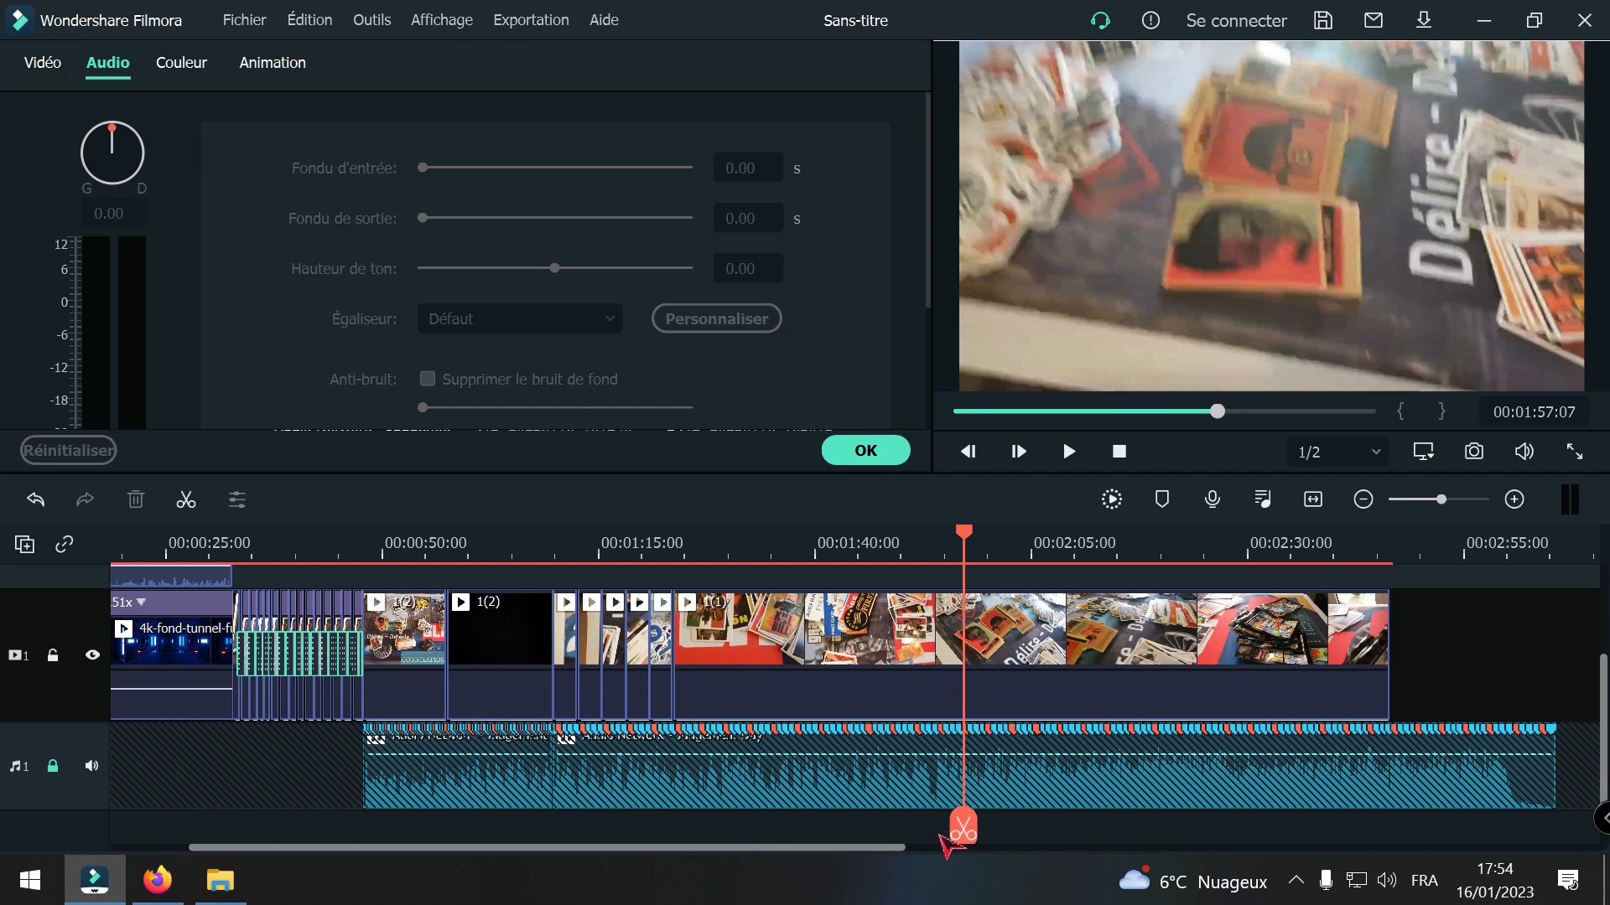
drag(964, 829, 928, 828)
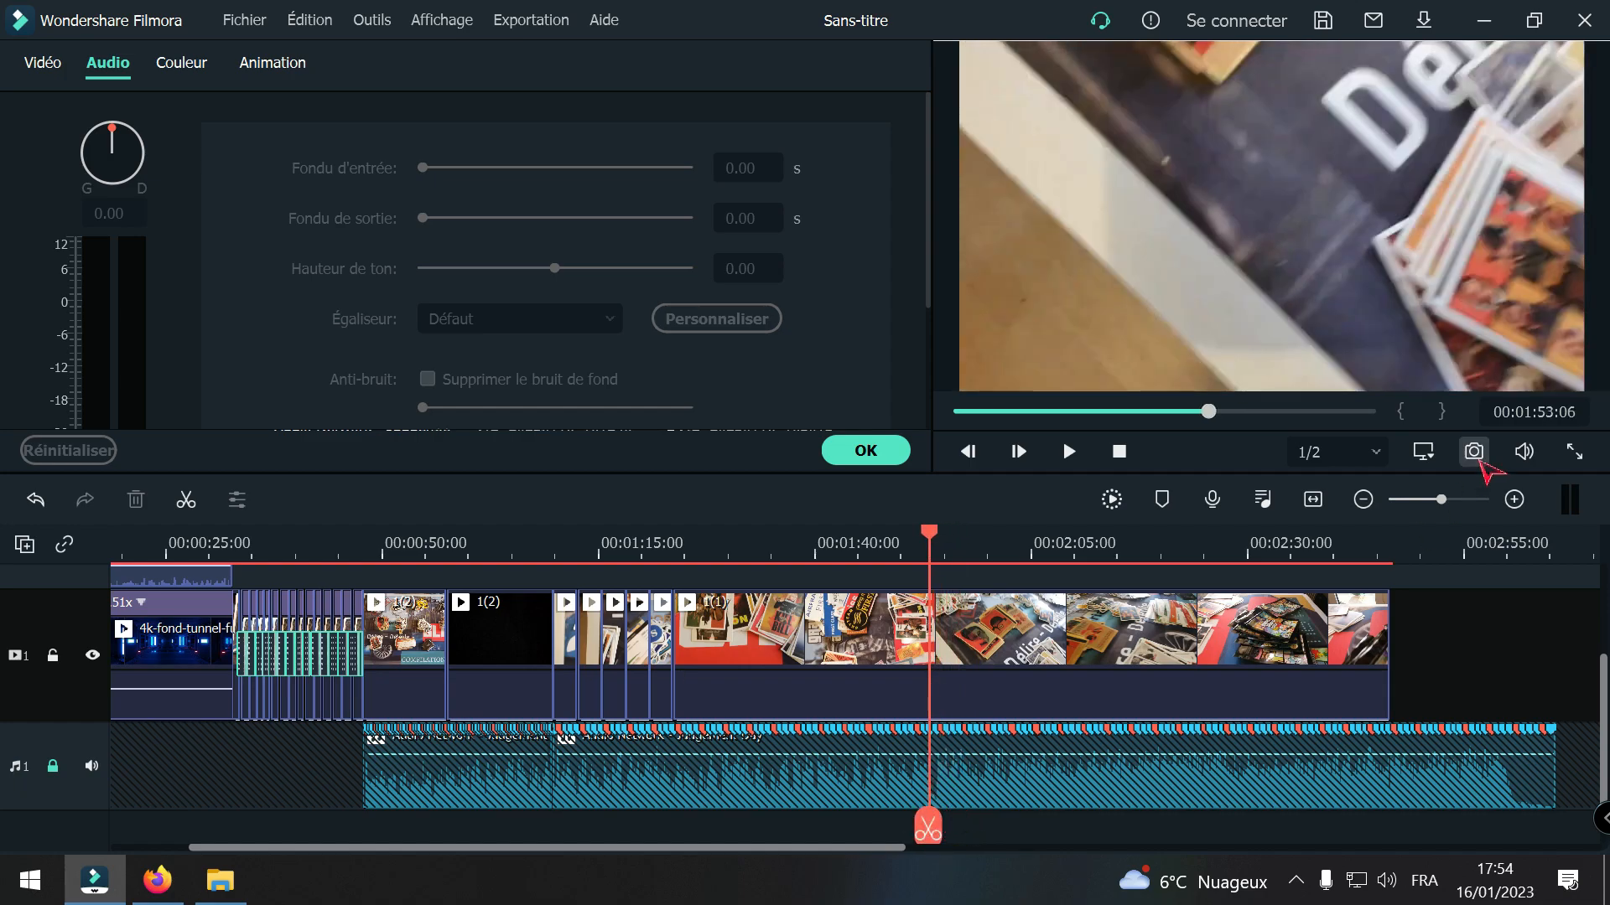
Step: Unlock the music track, split Judgement Day at the beat marker at 00:01:54:04, and delete the part of the music after it
click(1514, 499)
click(1514, 499)
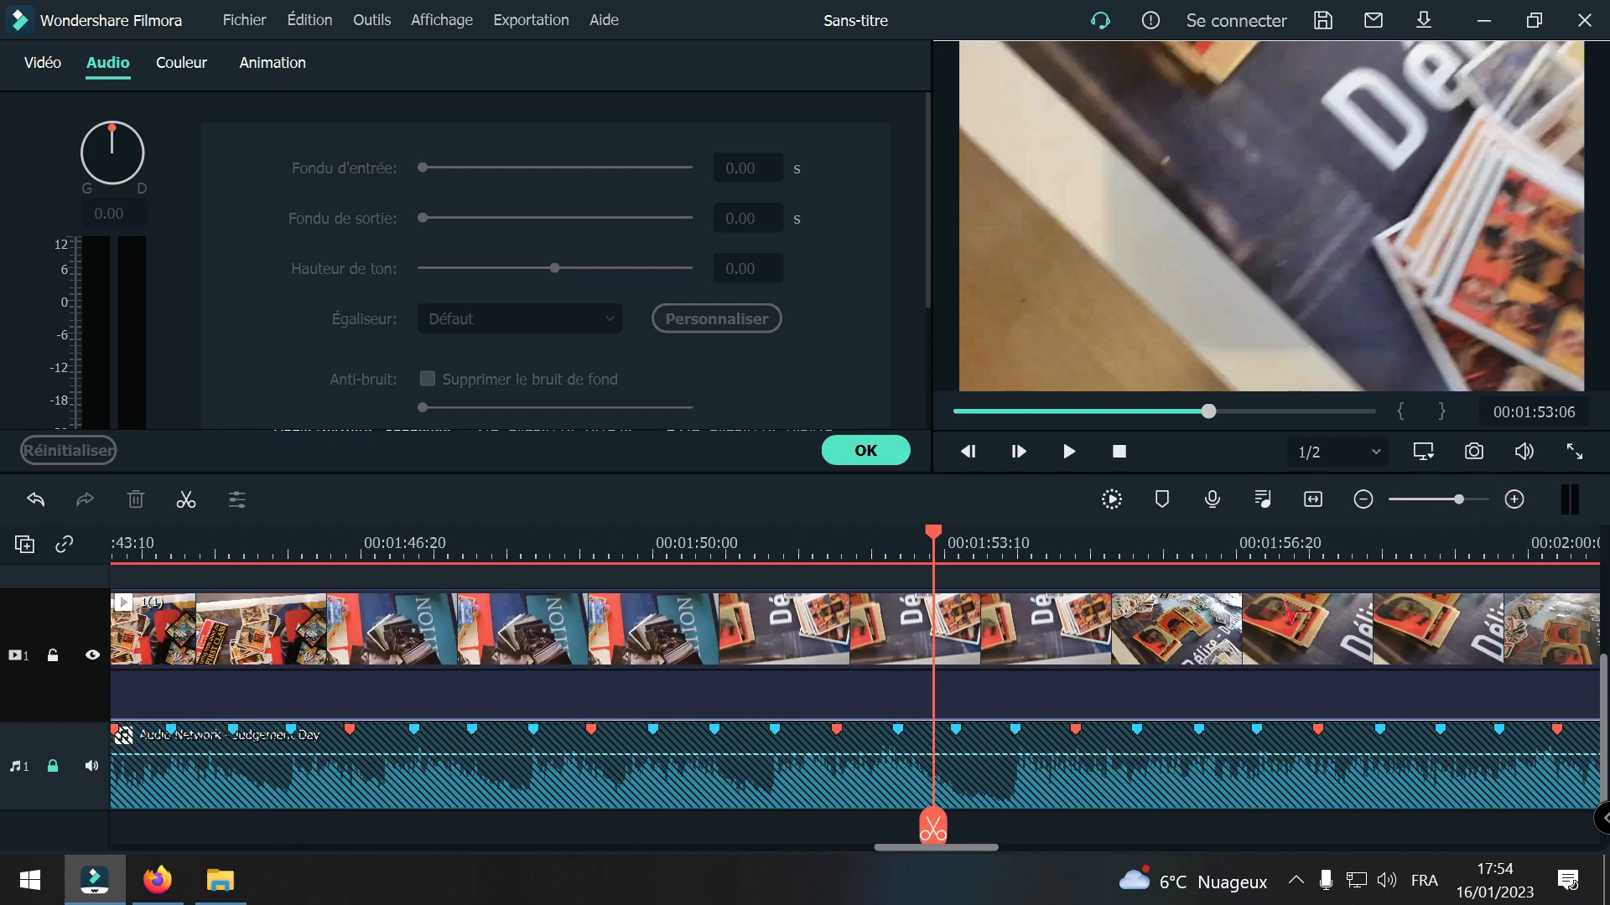
drag(929, 827, 1002, 838)
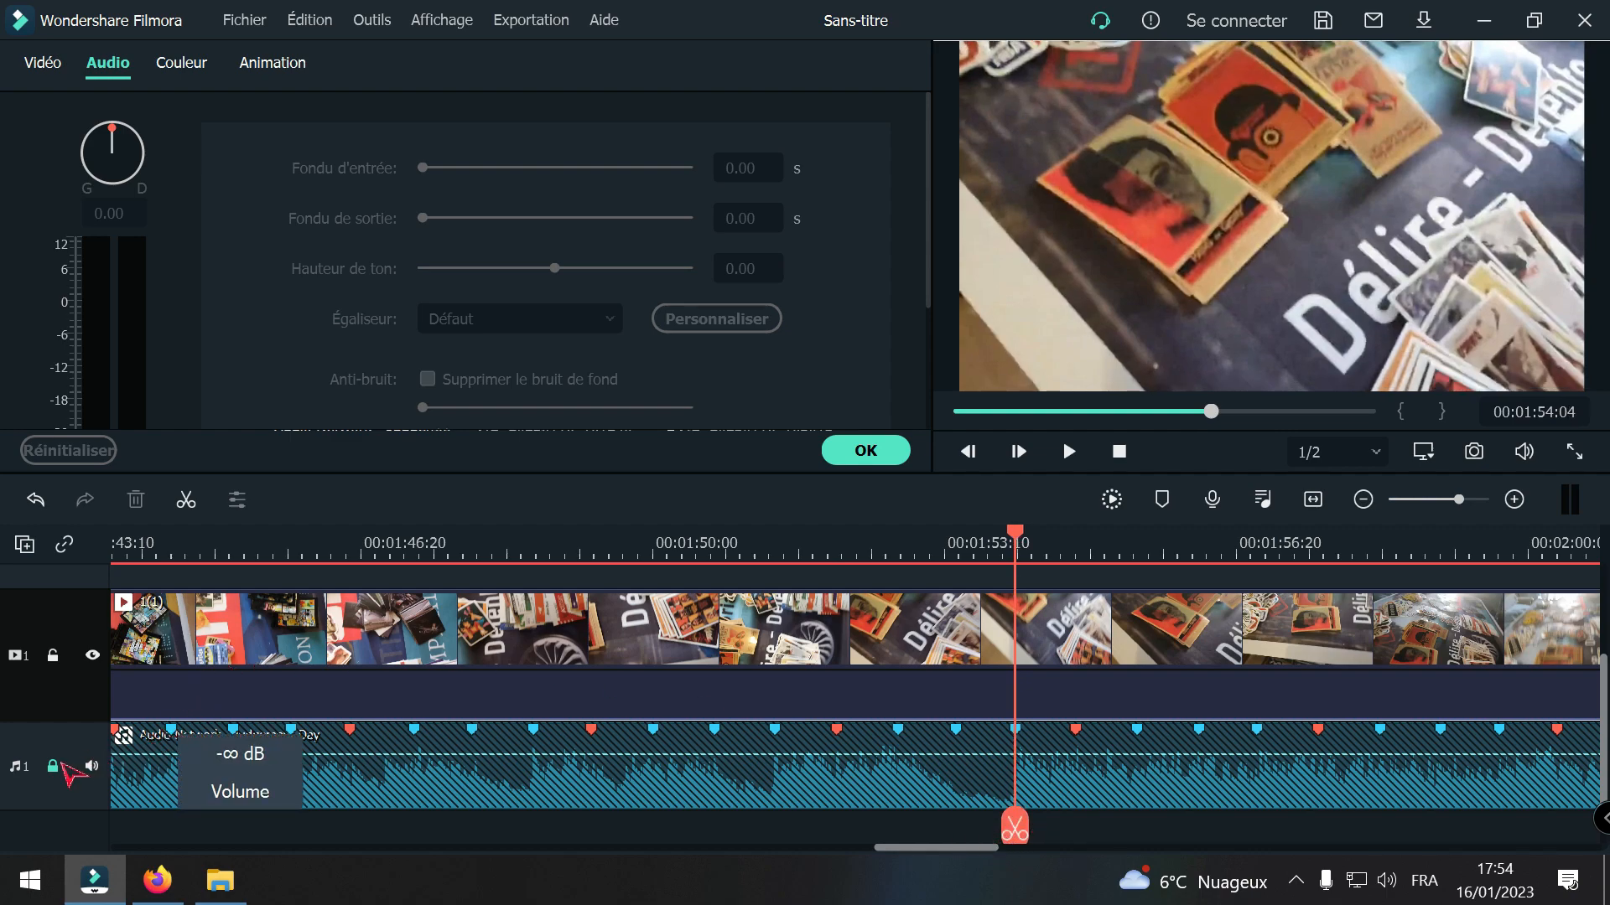
click(53, 766)
click(820, 801)
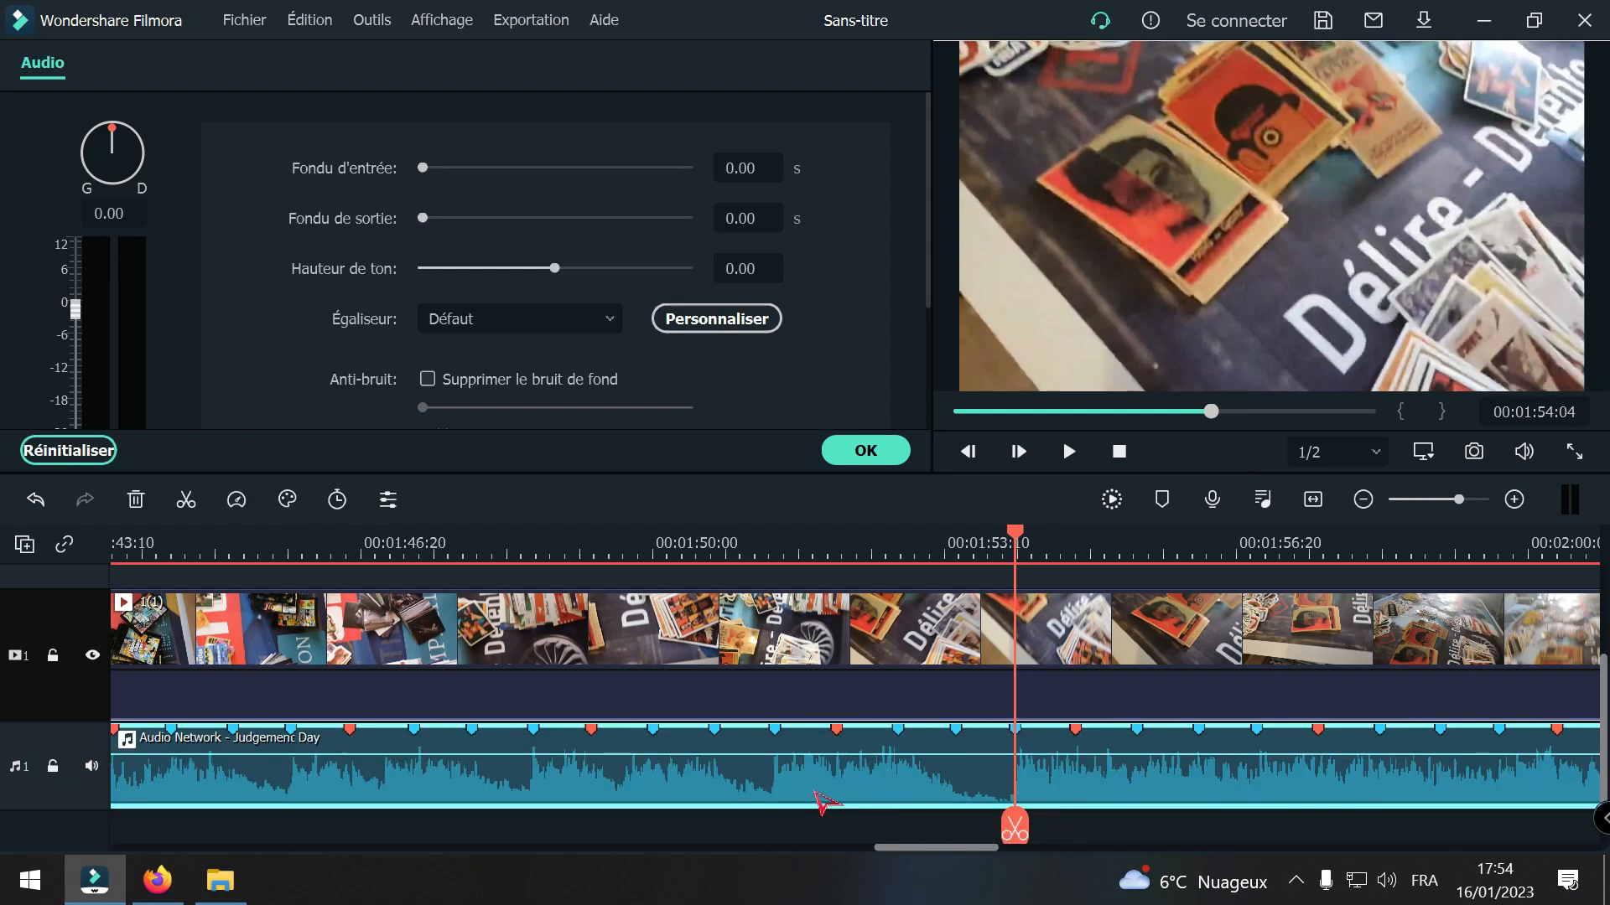
click(1014, 830)
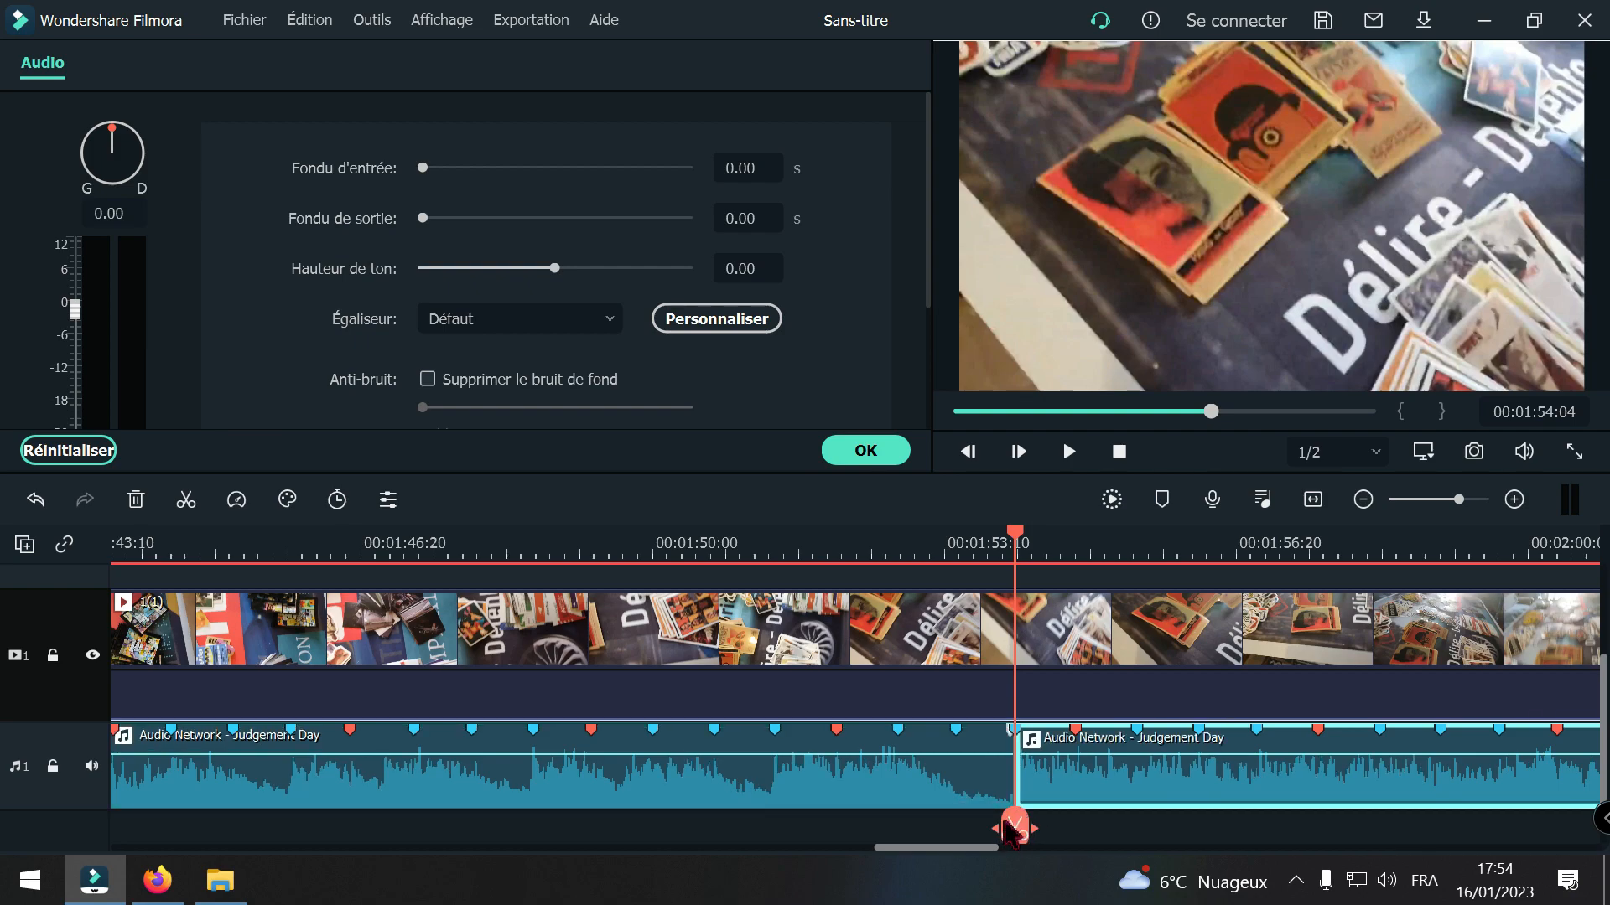
key(Delete)
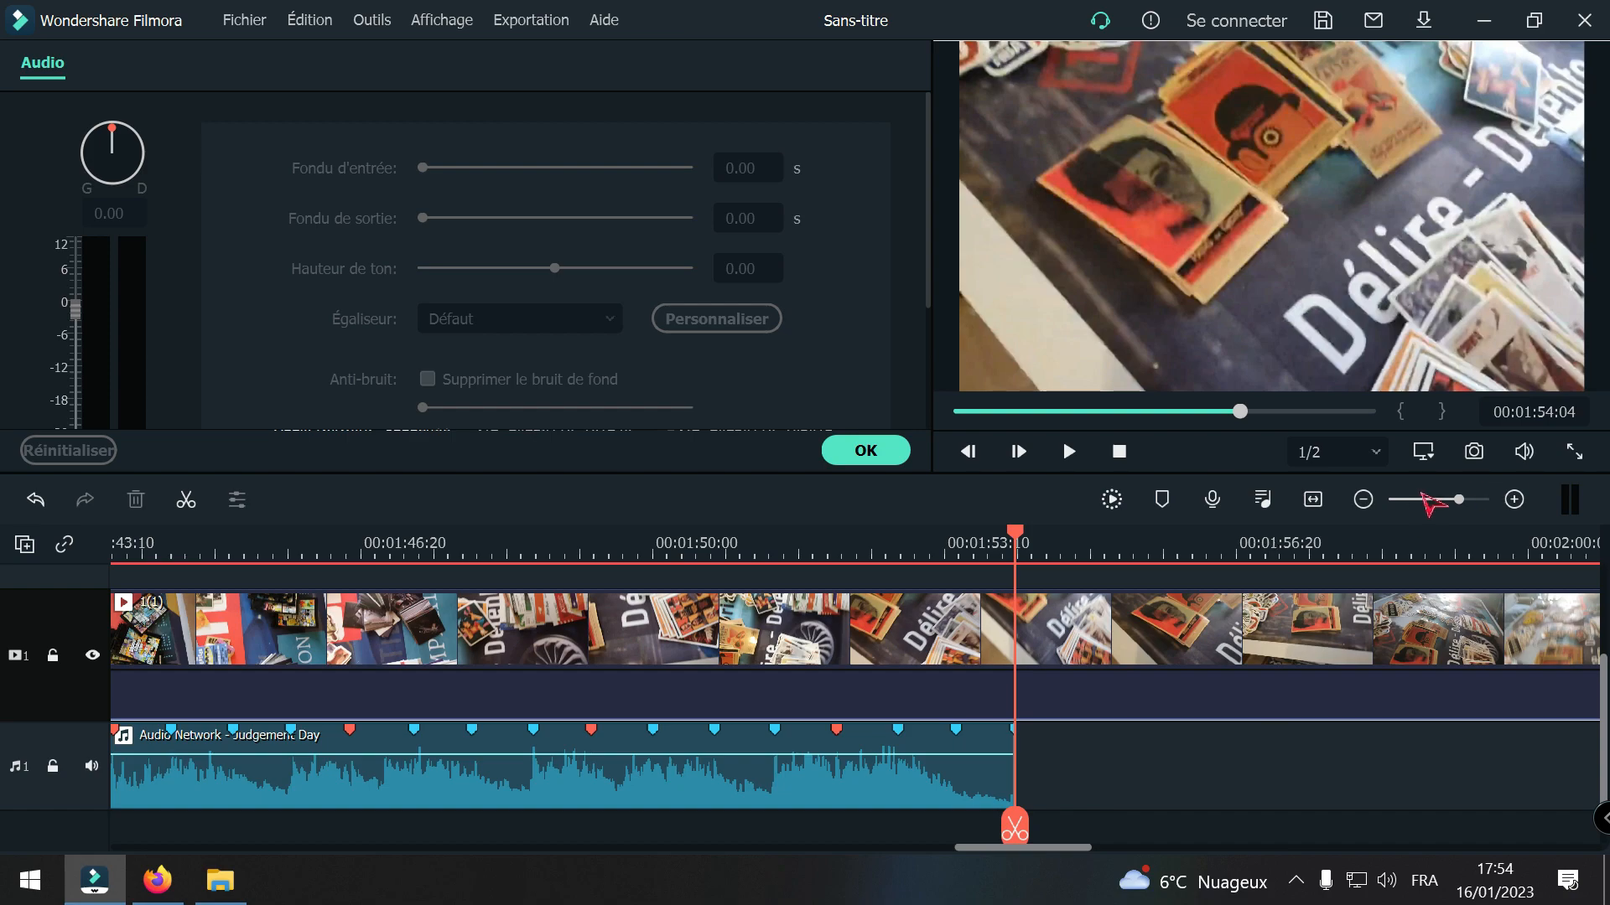
Step: Play across the cut of clip 1(1) at 00:01:23:24 to check the beat timing, stopping at the beat marker at 00:01:26:16
click(1363, 500)
click(1363, 499)
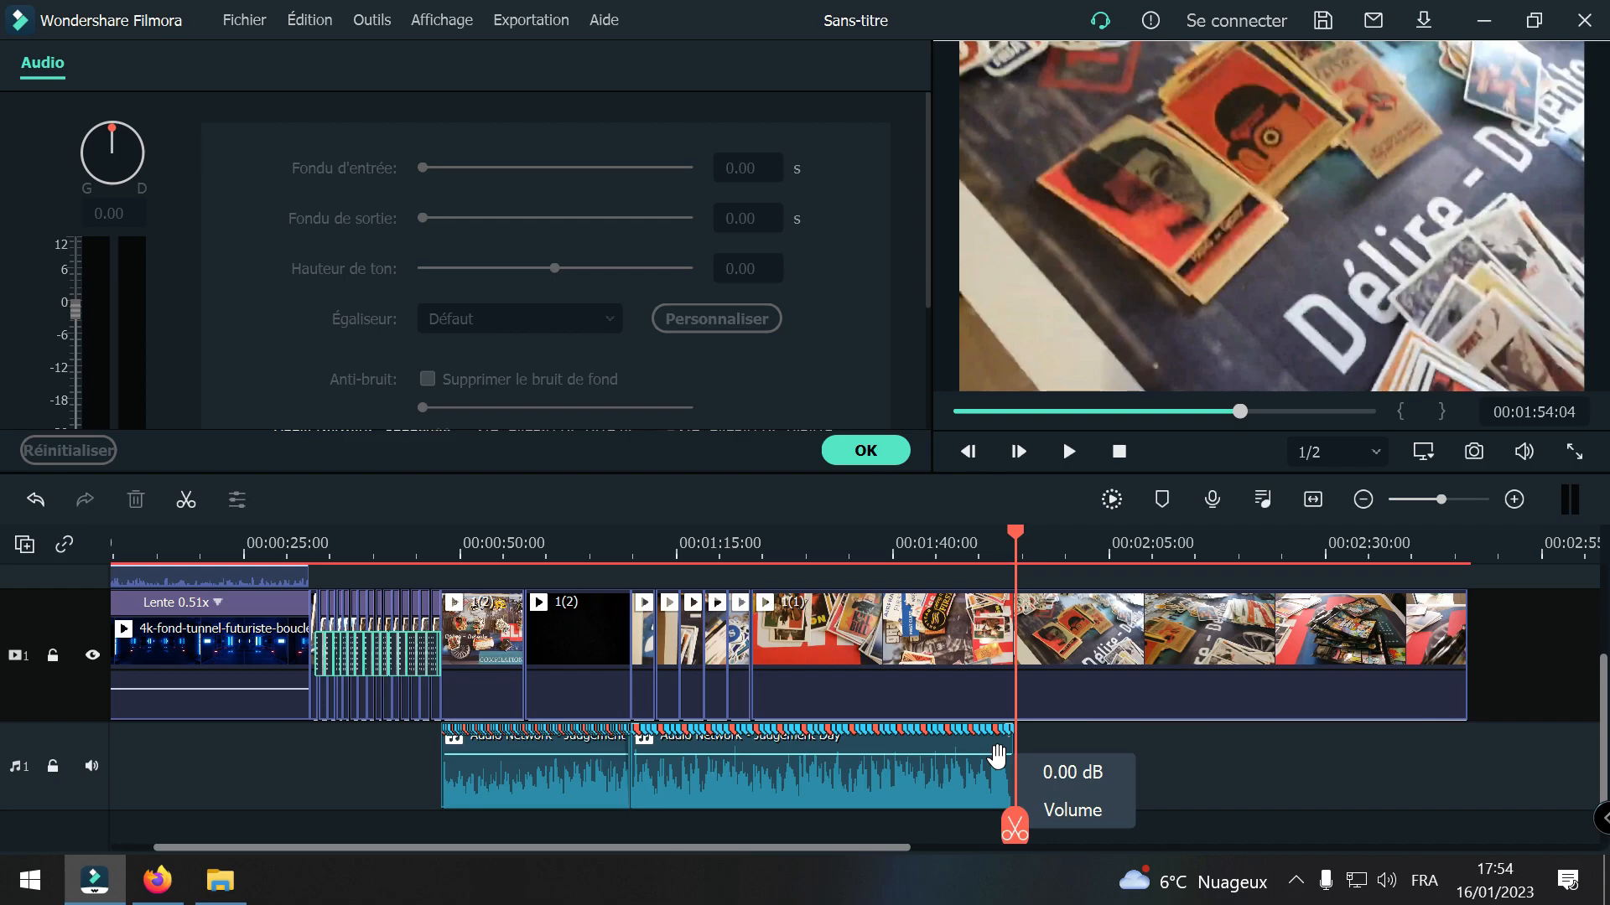
drag(1024, 832, 766, 797)
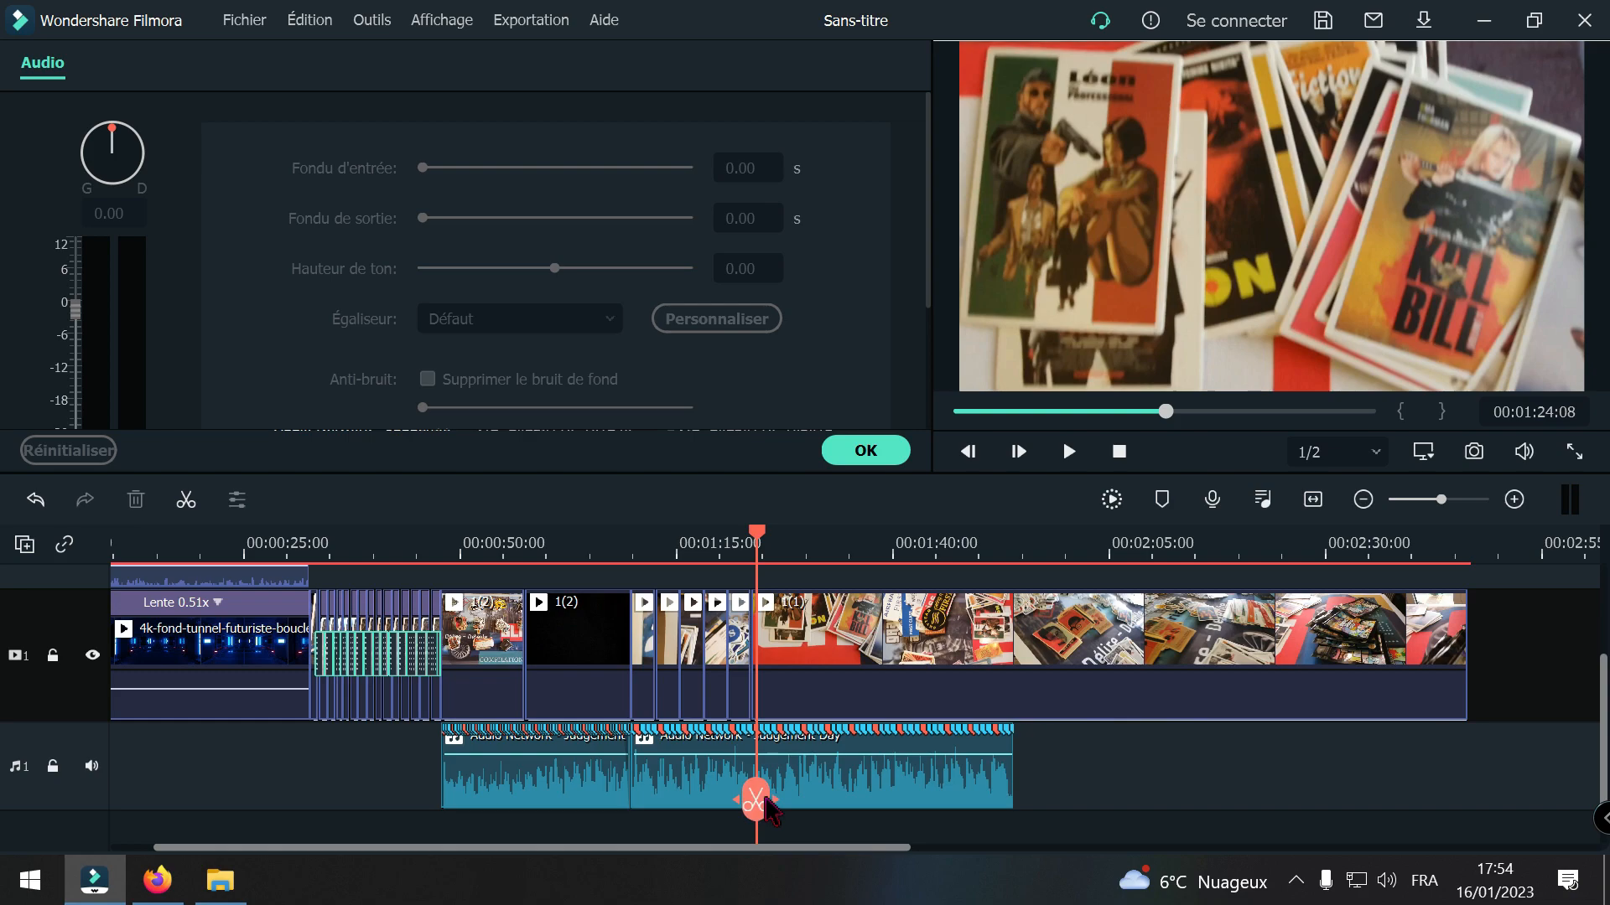
click(1516, 501)
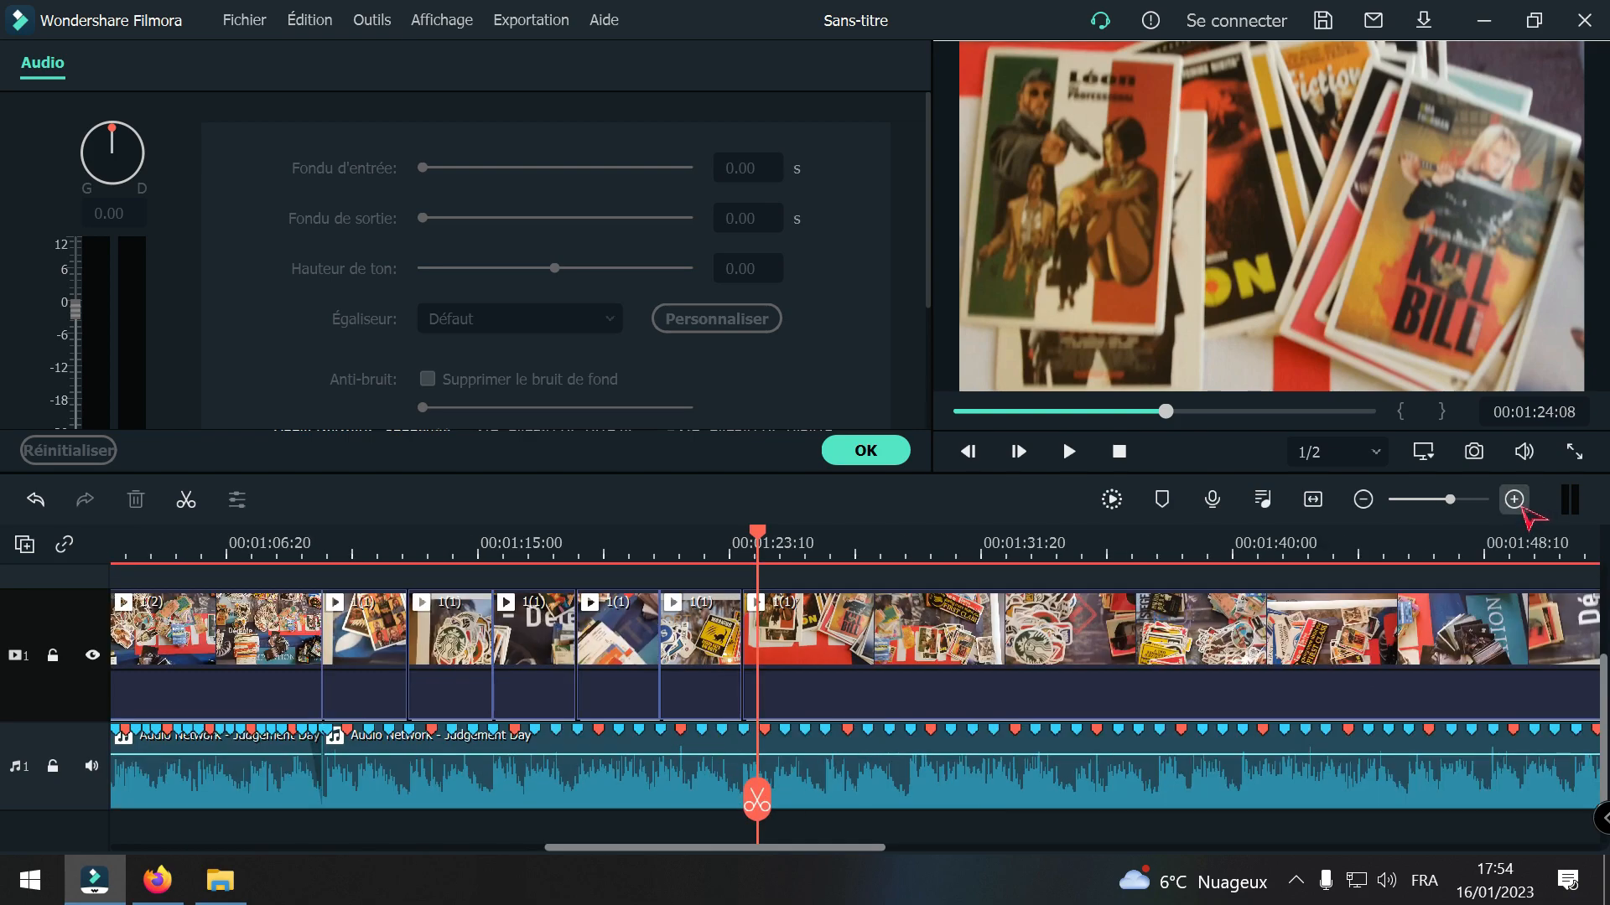
drag(757, 792, 736, 767)
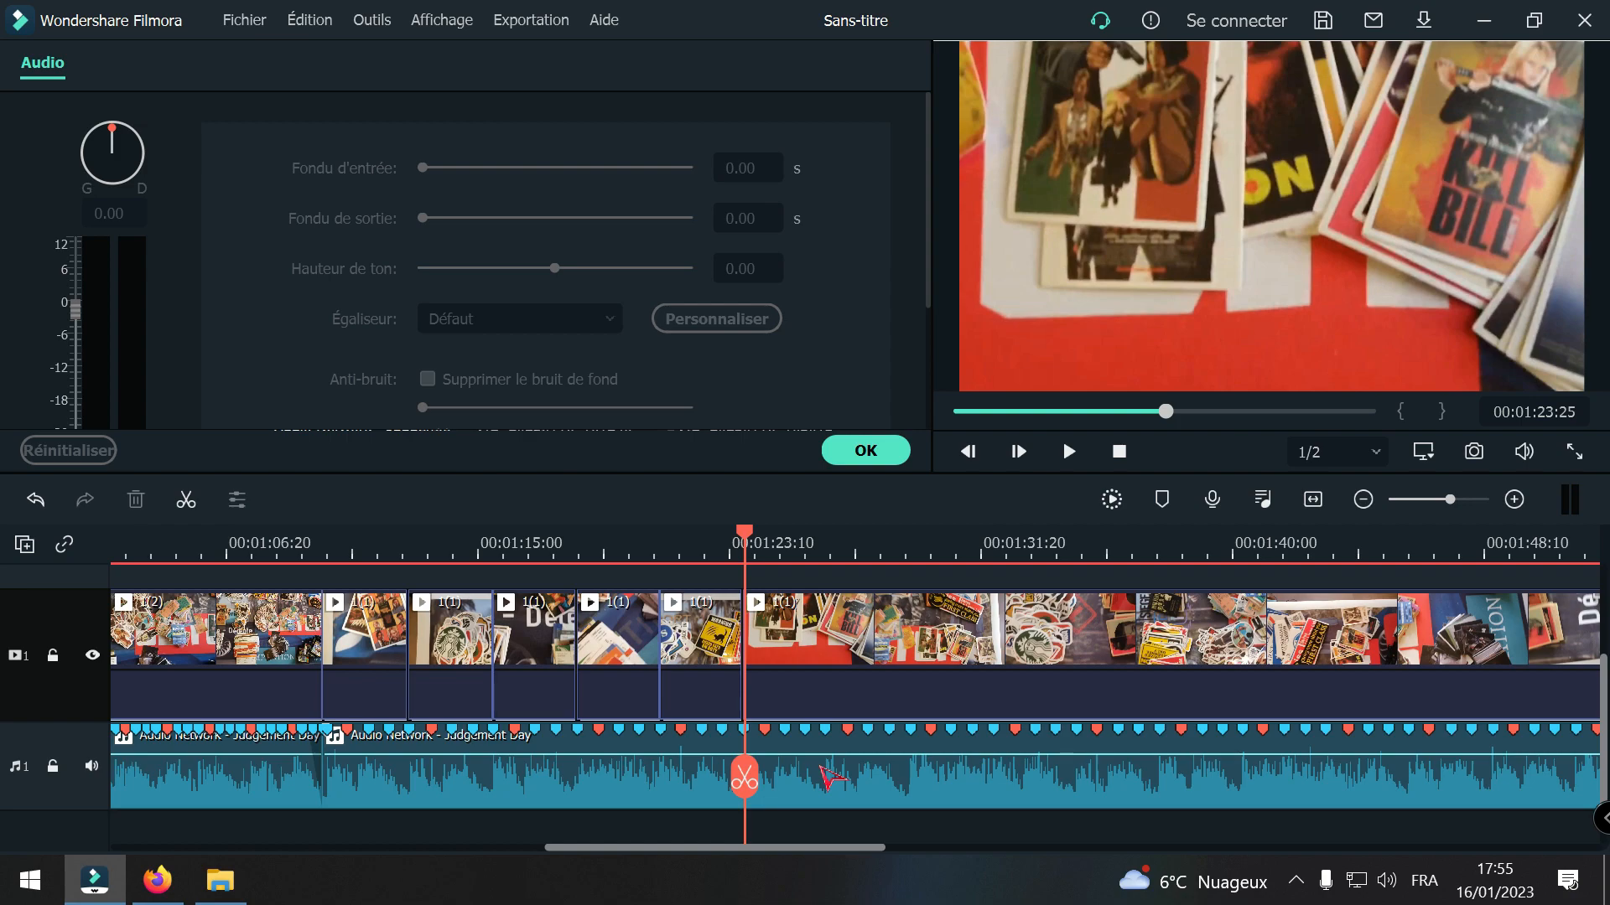
drag(744, 772, 500, 759)
key(space)
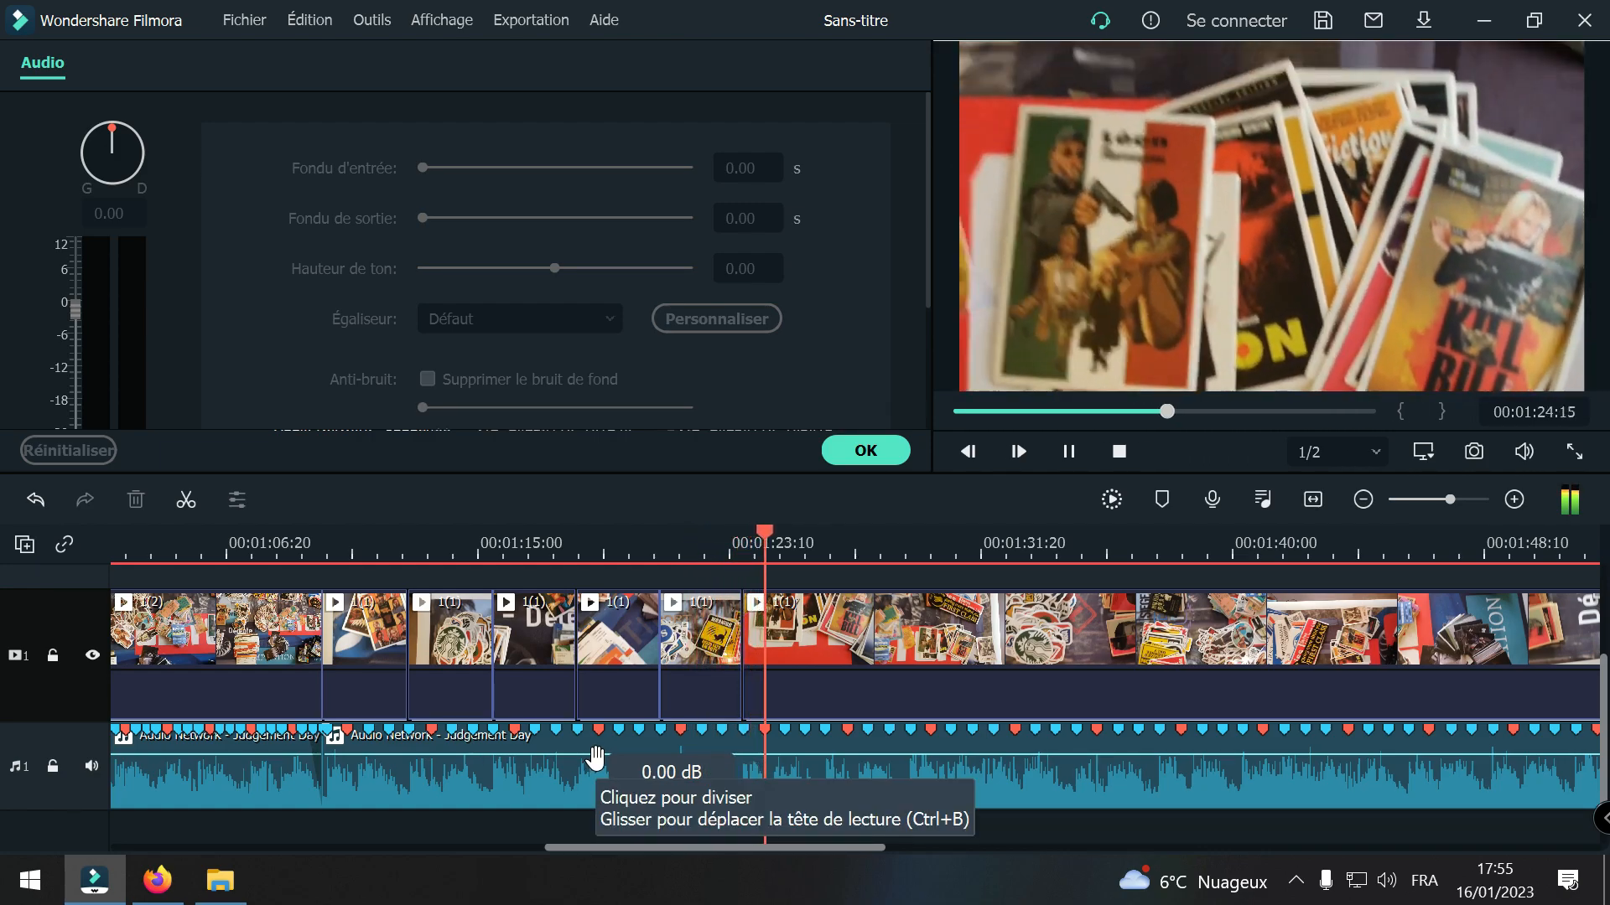
key(space)
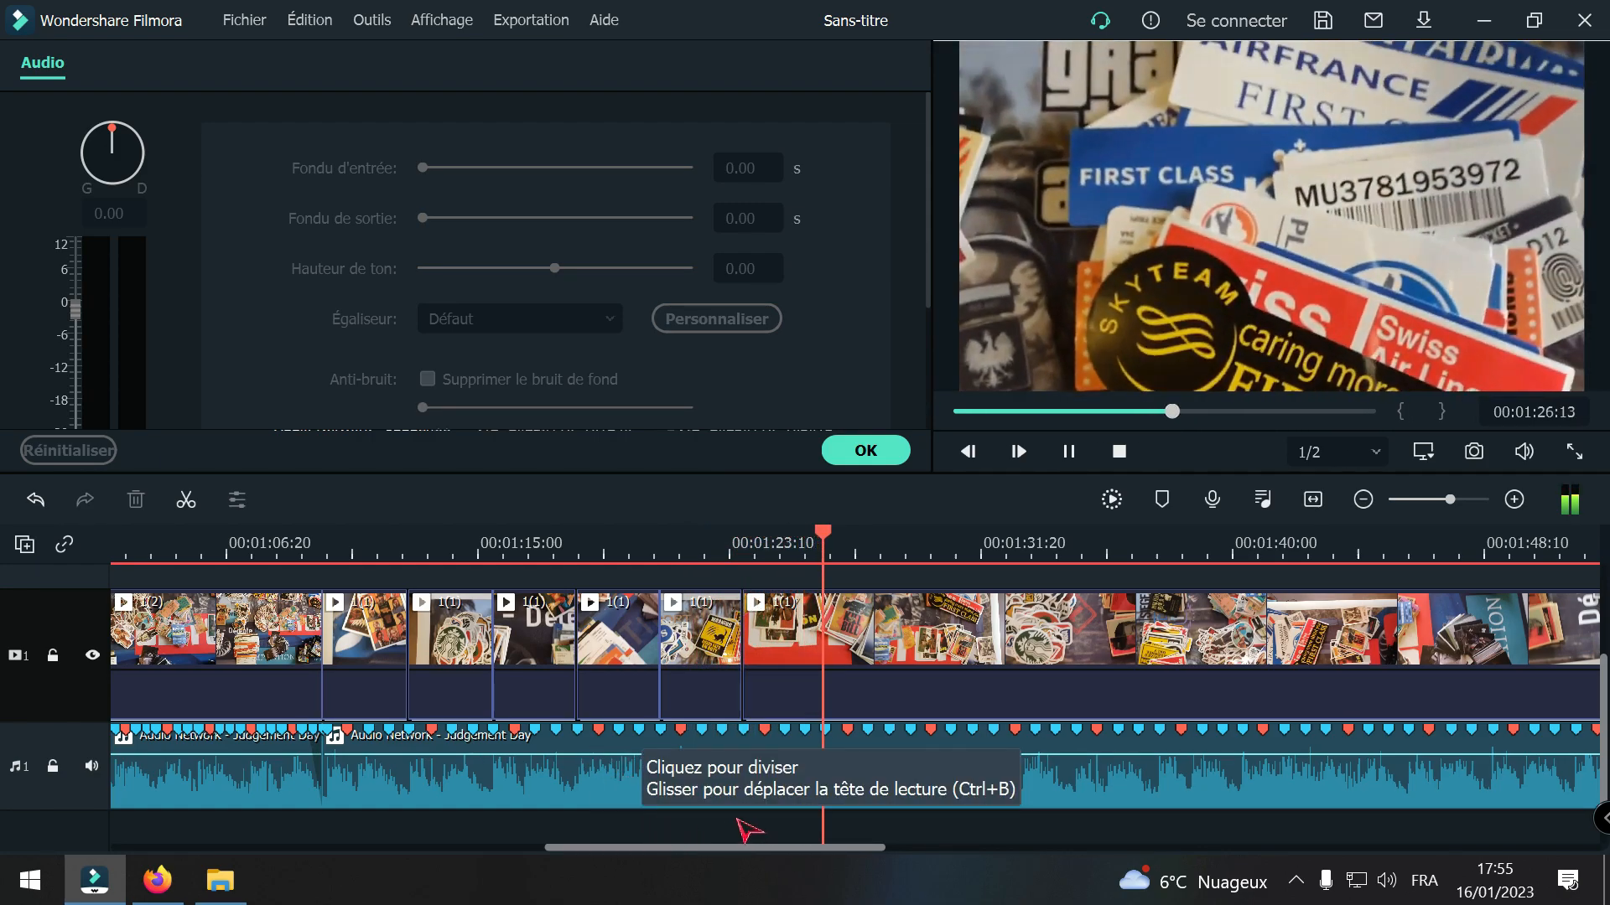
Step: Lock the music track again and split the last 1(1) clip at the beat marker at 00:01:26:16
click(1514, 499)
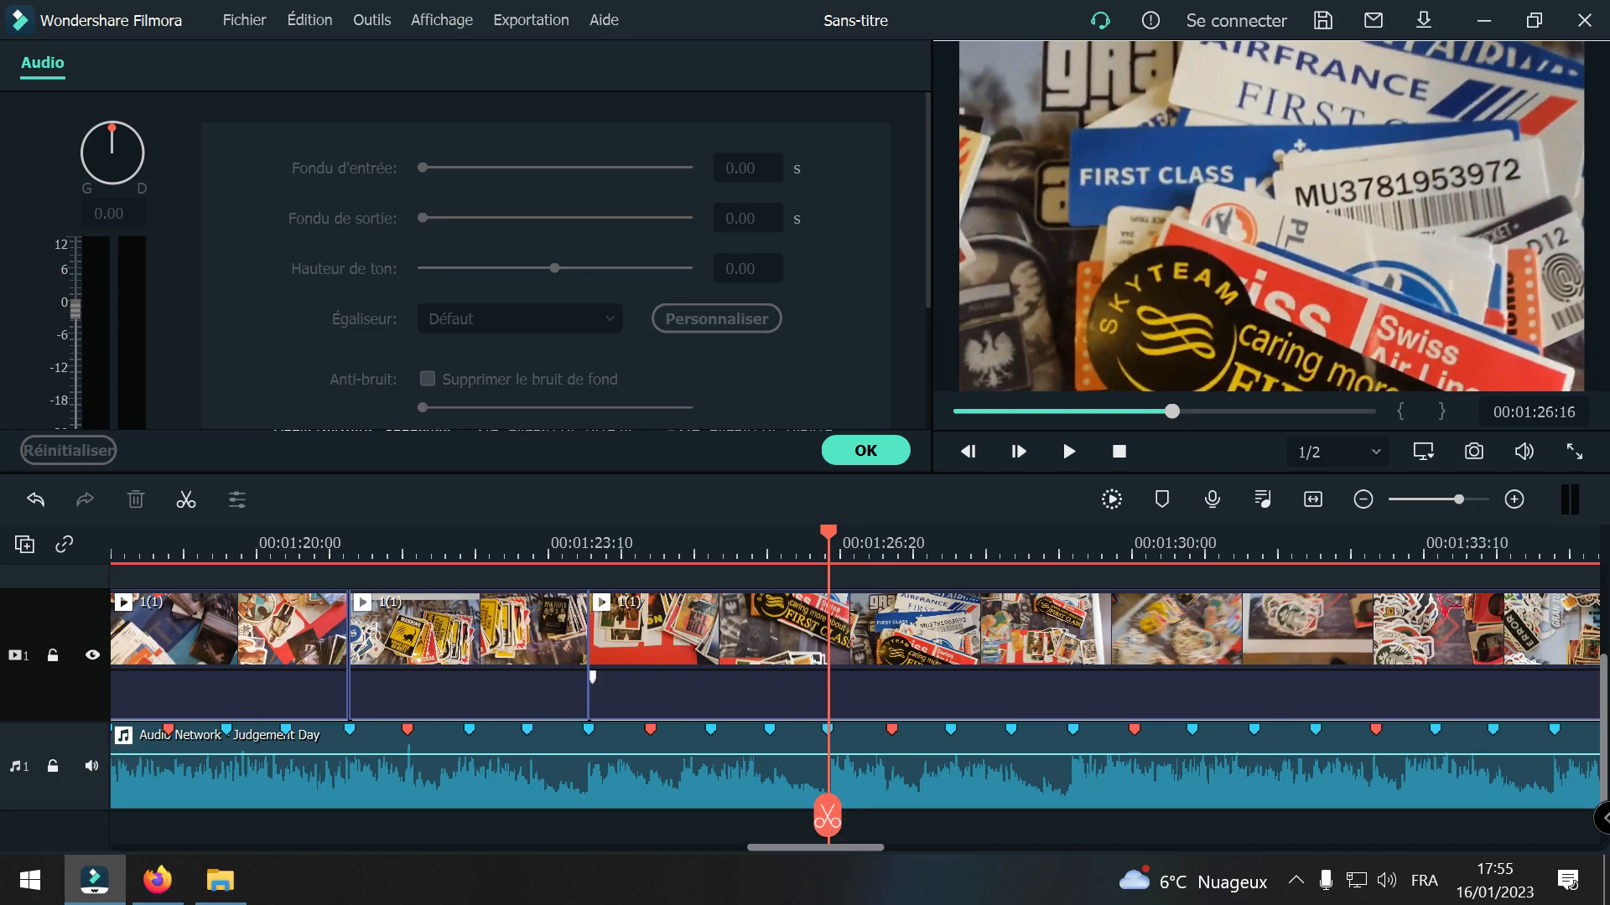
click(1515, 502)
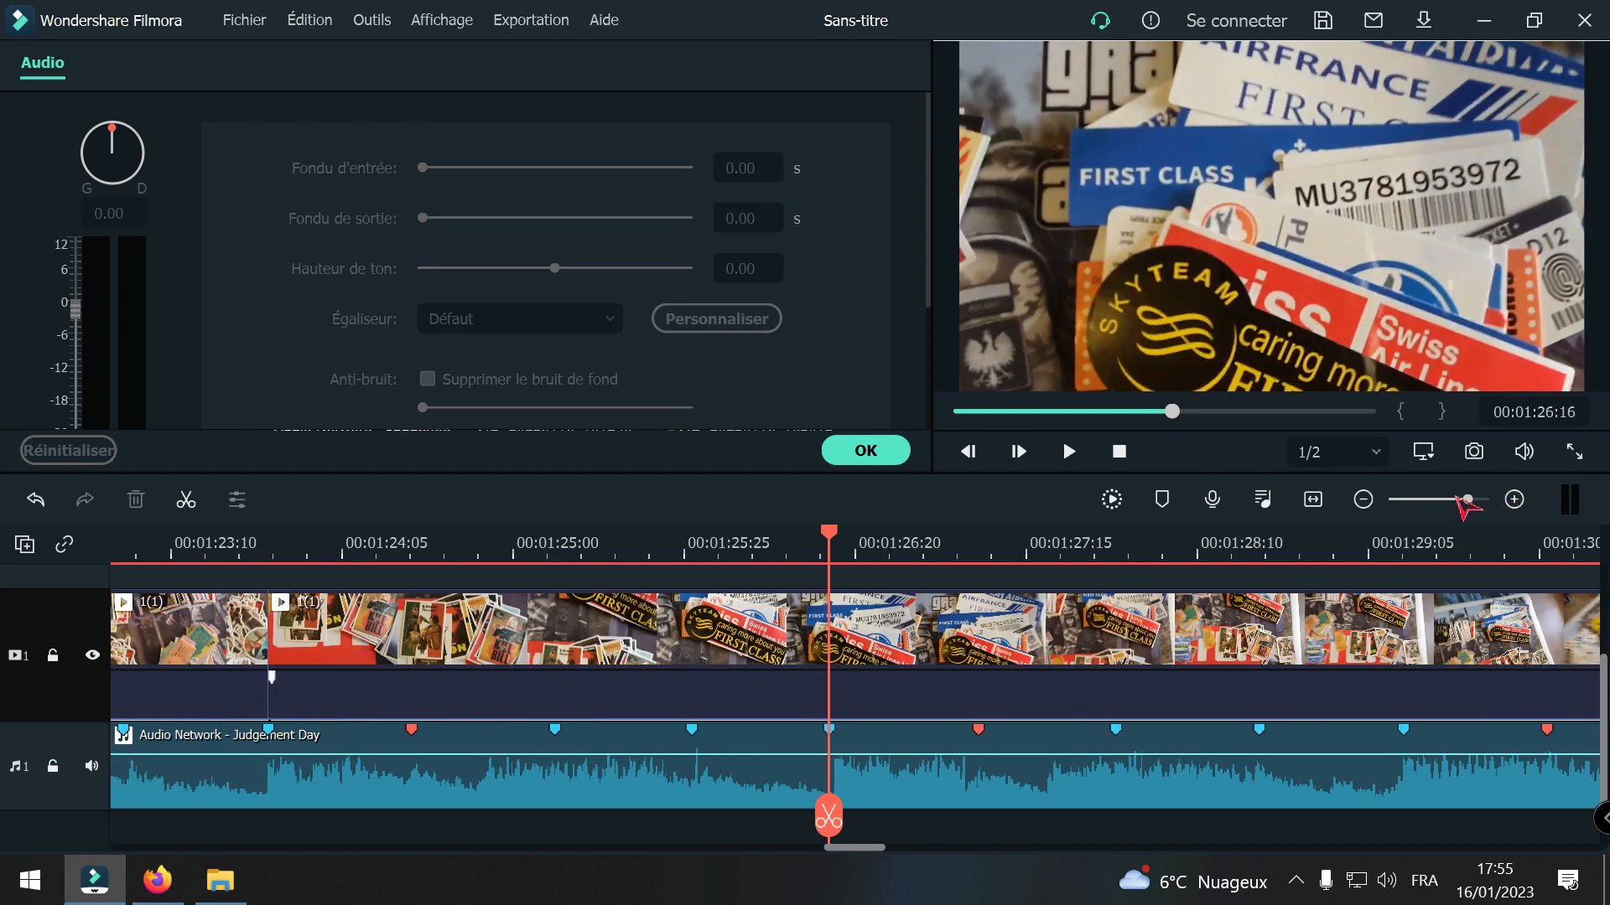
click(1363, 499)
click(943, 683)
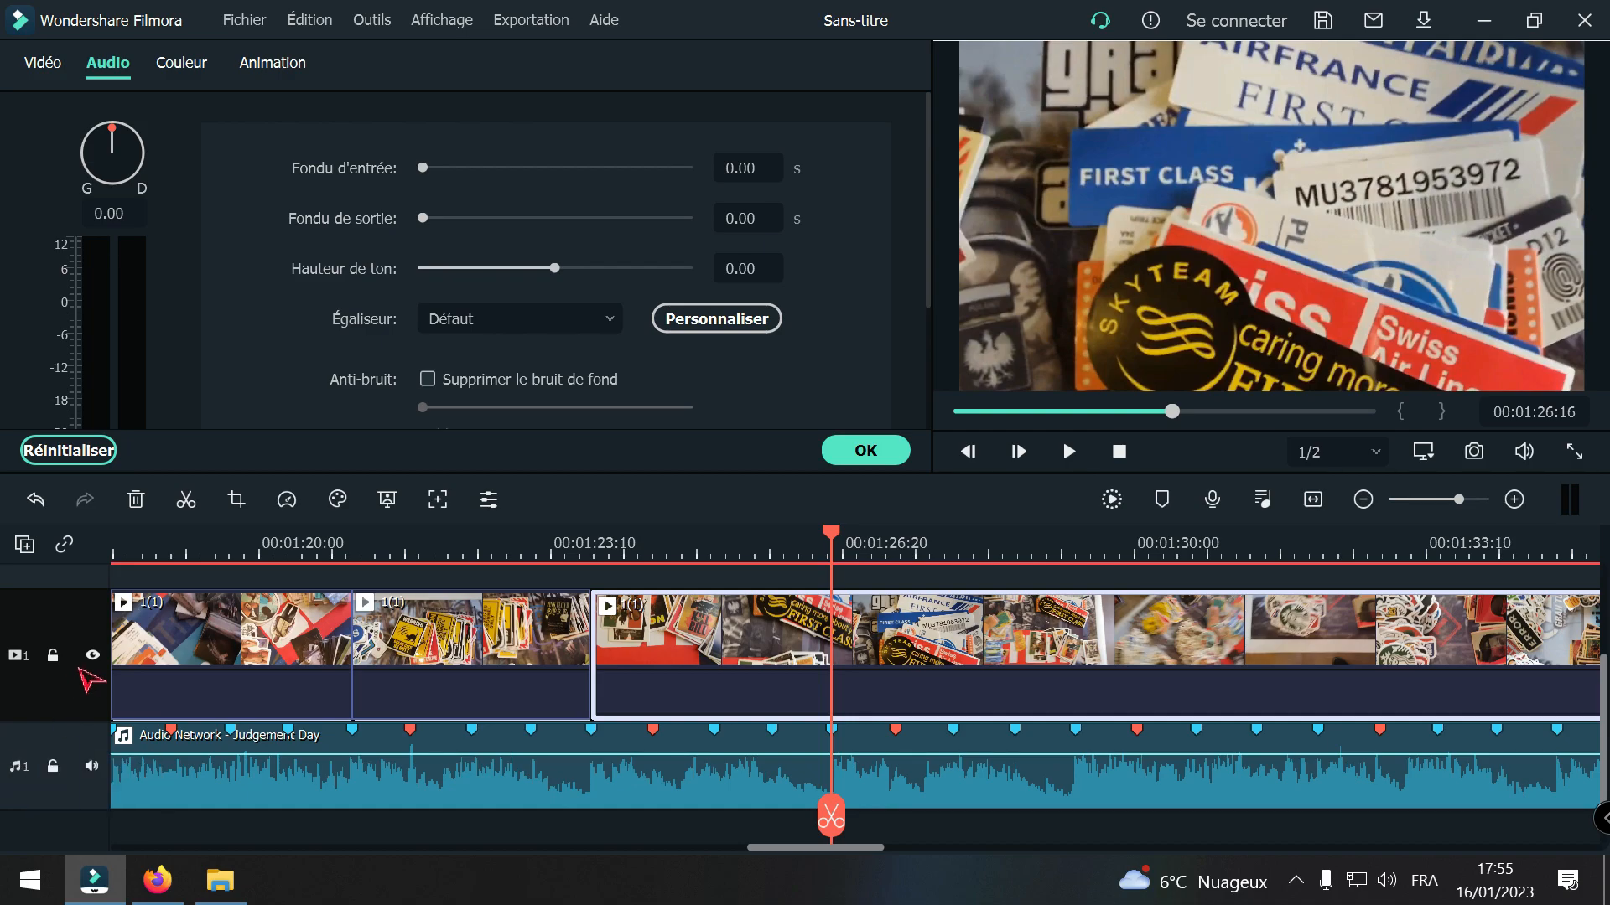
click(53, 767)
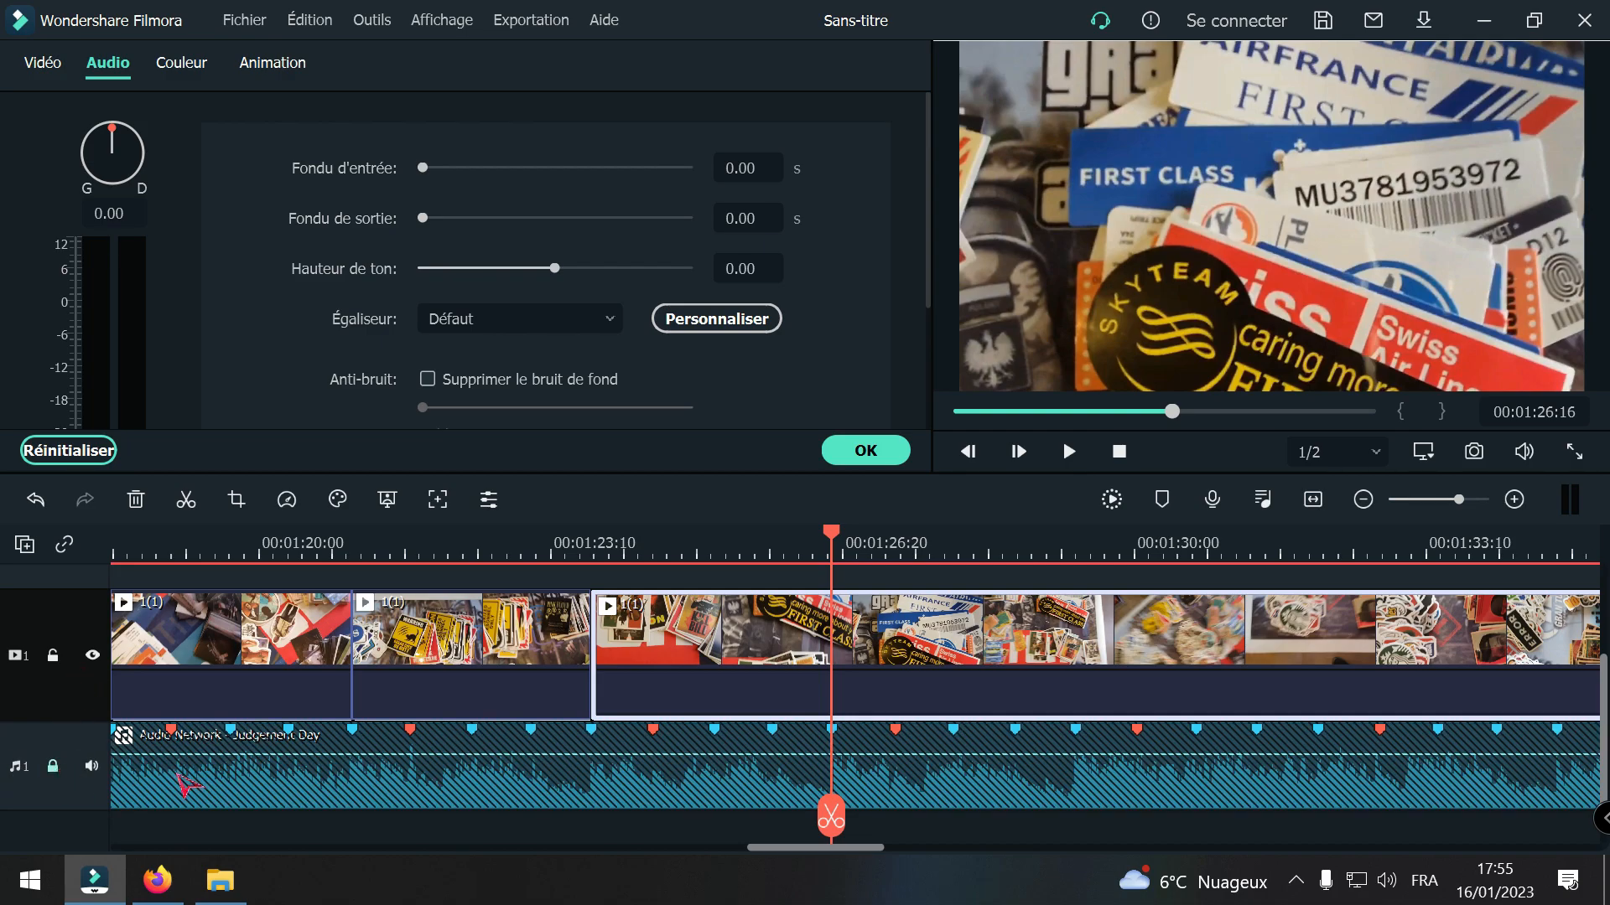
click(835, 822)
Step: Split clip 1(1) at the Tarantino cards at 00:02:03:23 and delete the footage between 00:01:26:16 and that cut, closing the gap
drag(835, 818, 1266, 738)
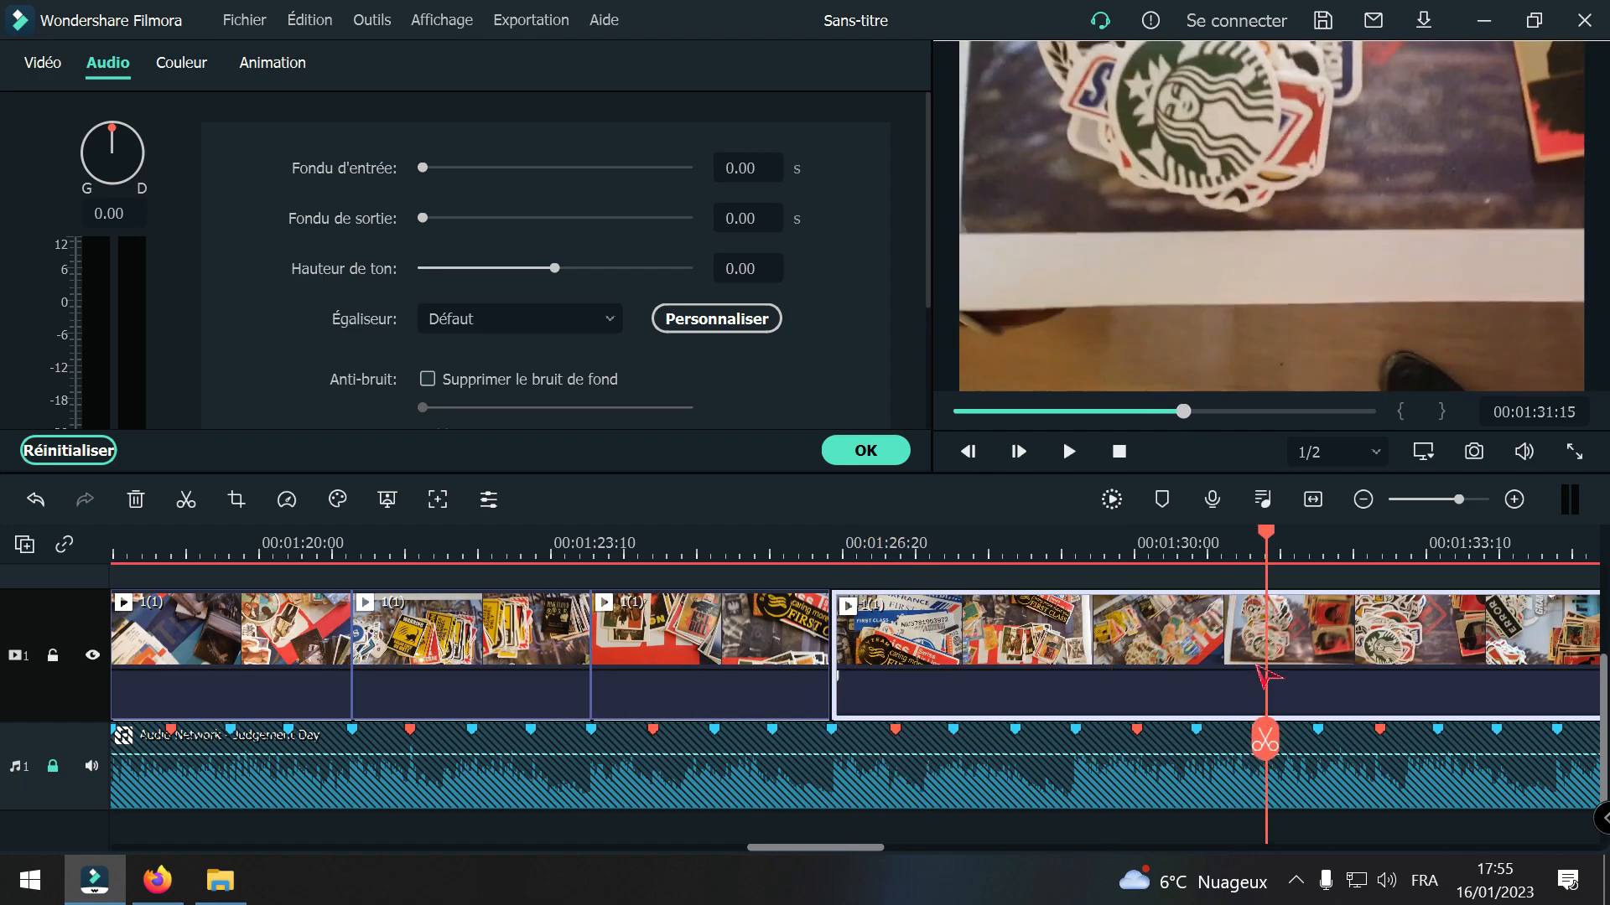
click(1363, 500)
click(1363, 500)
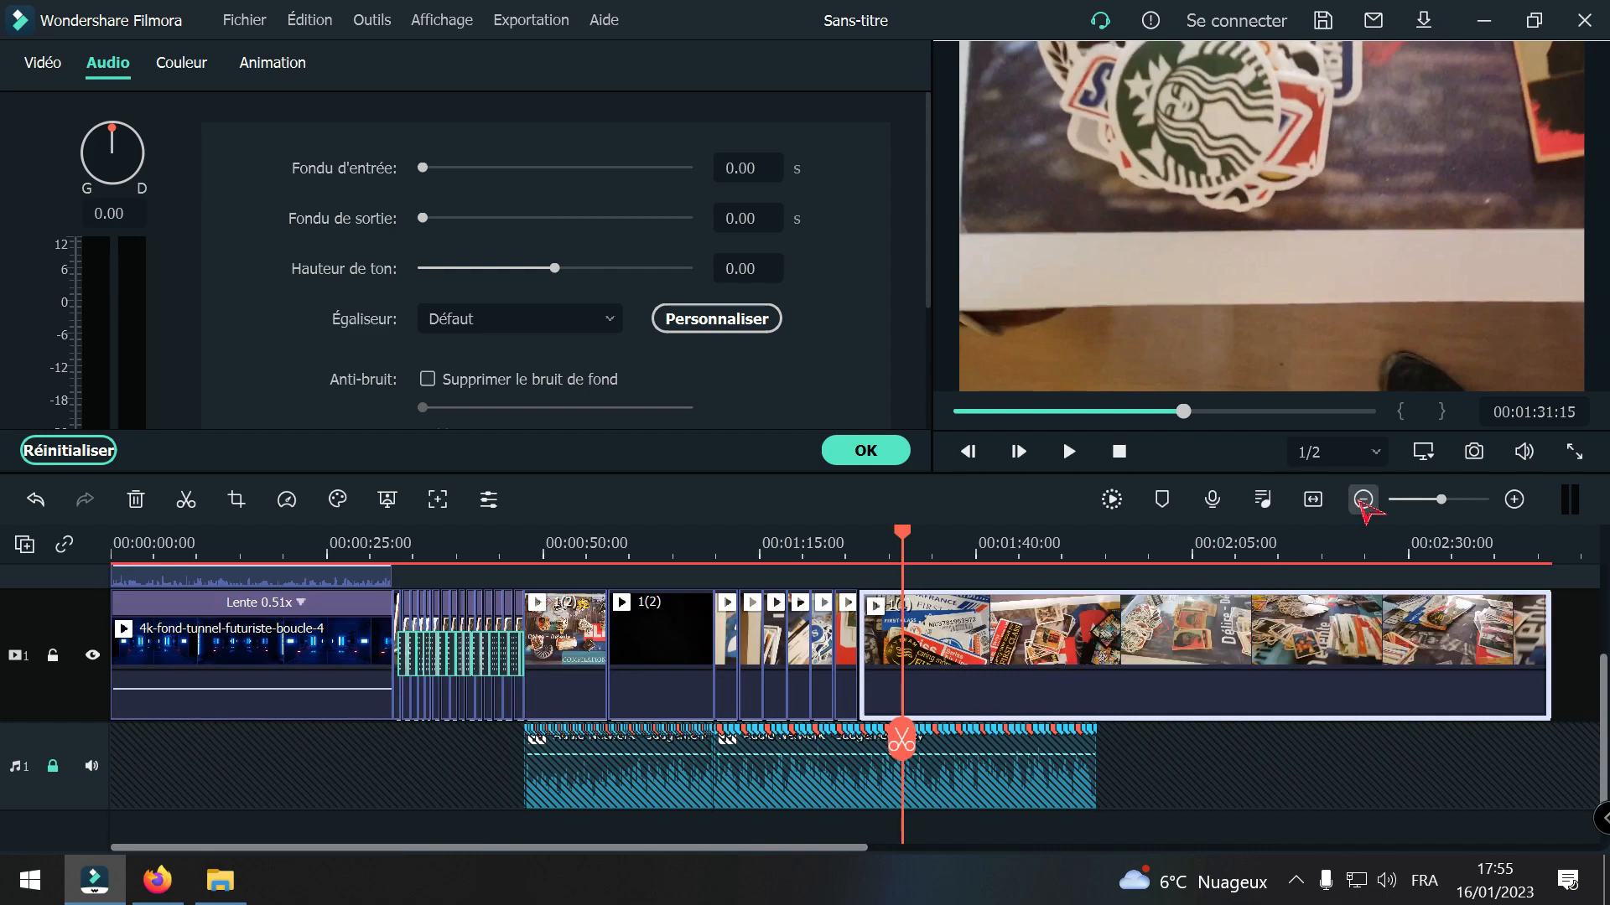
click(1514, 500)
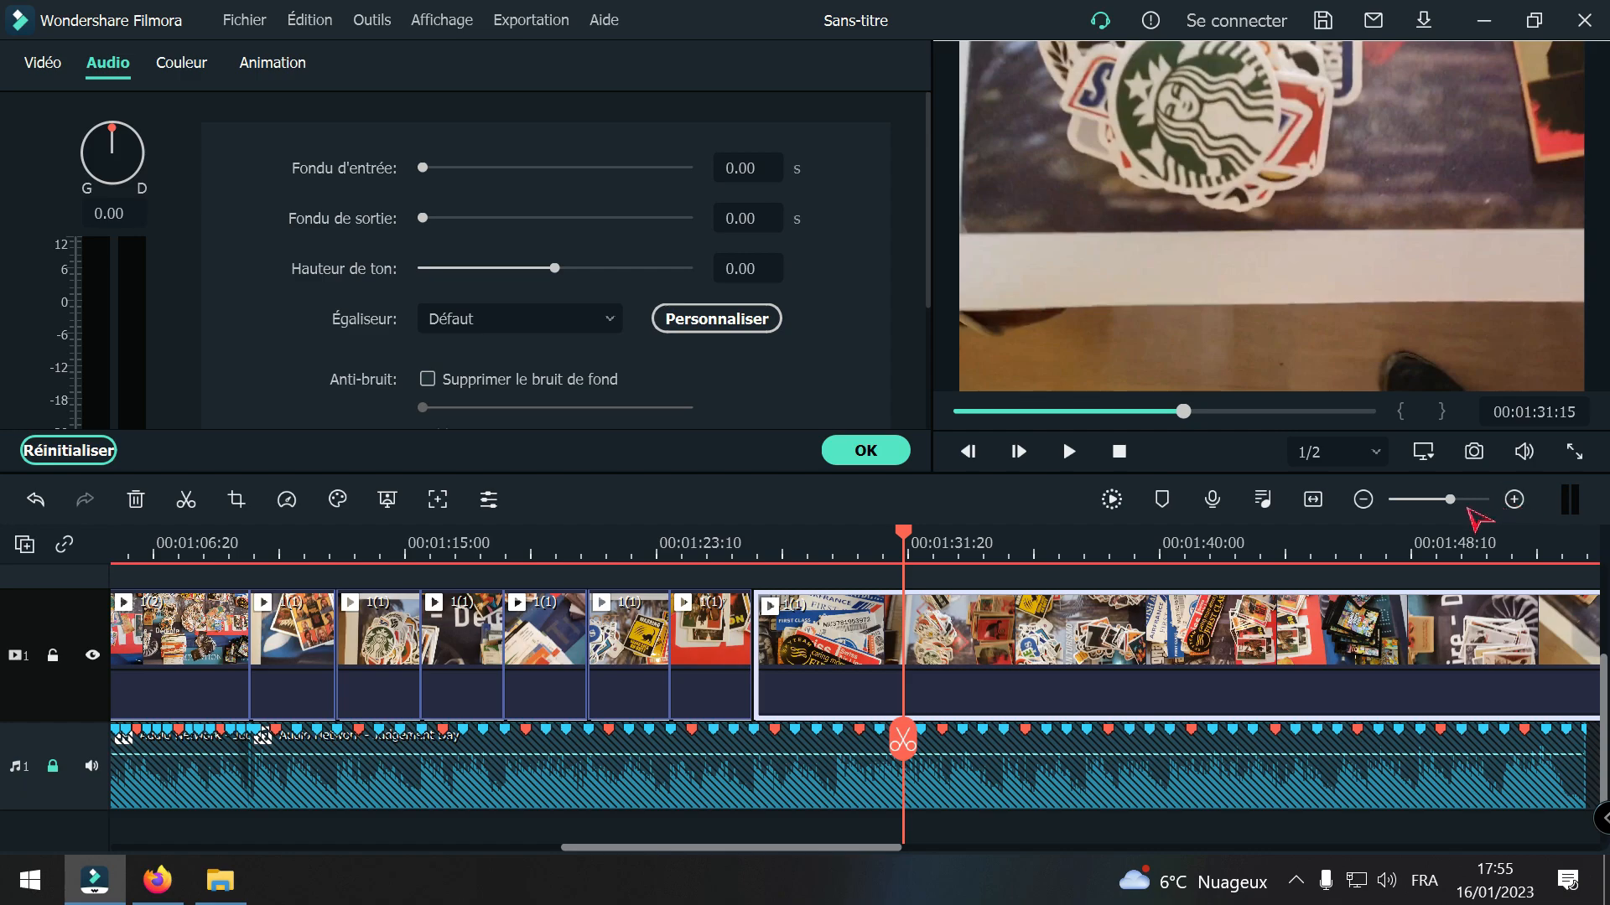
drag(906, 741, 1541, 693)
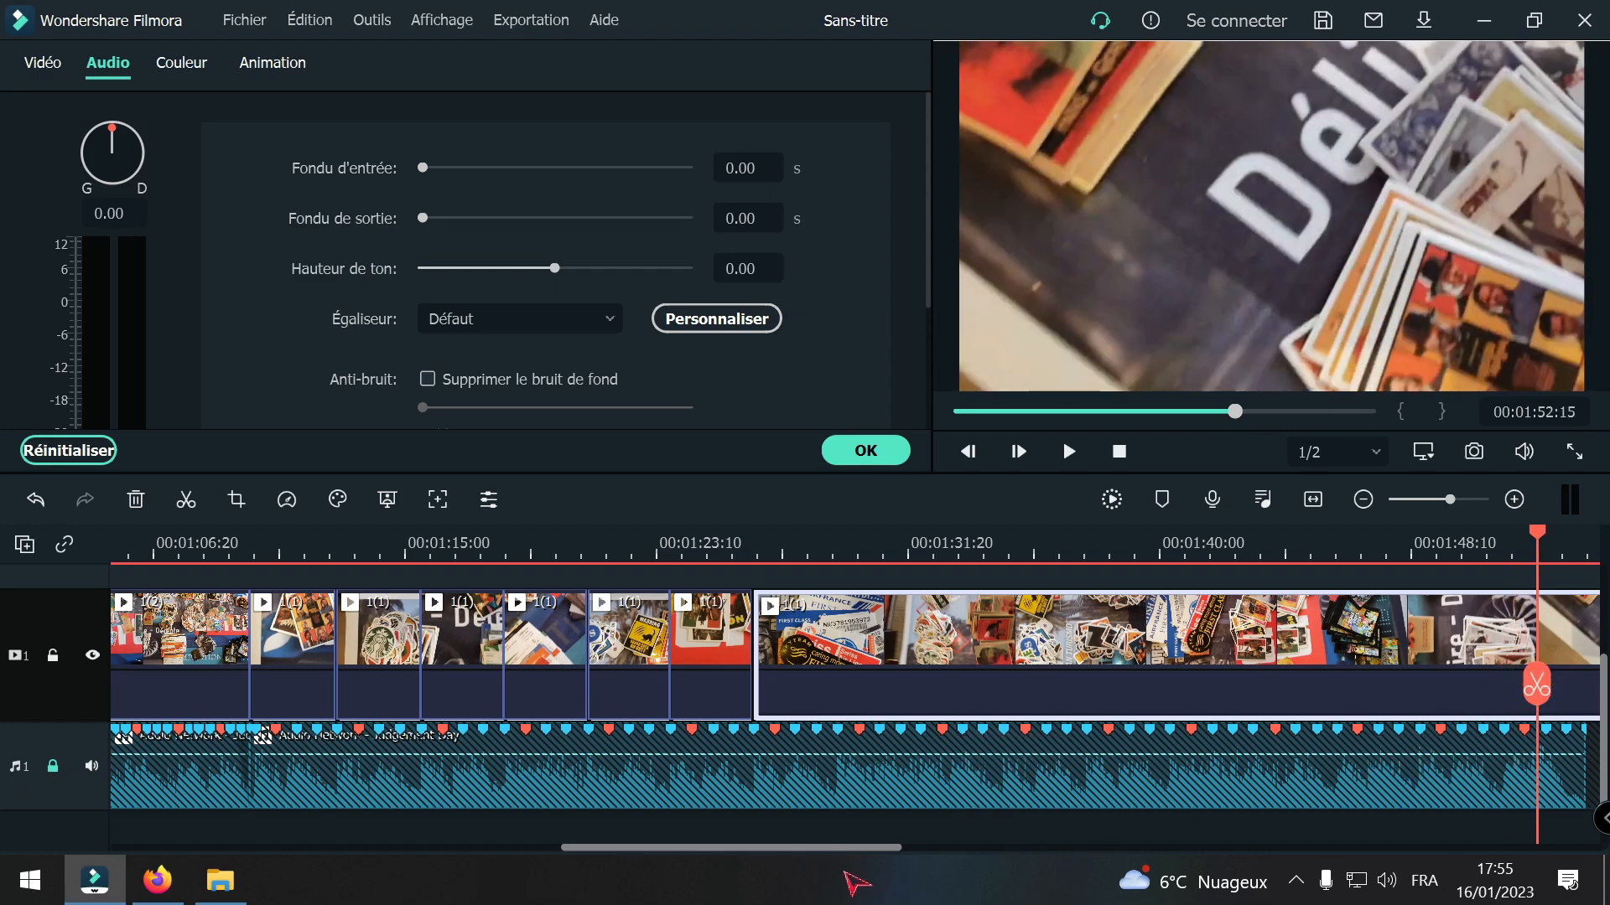
drag(850, 850, 987, 807)
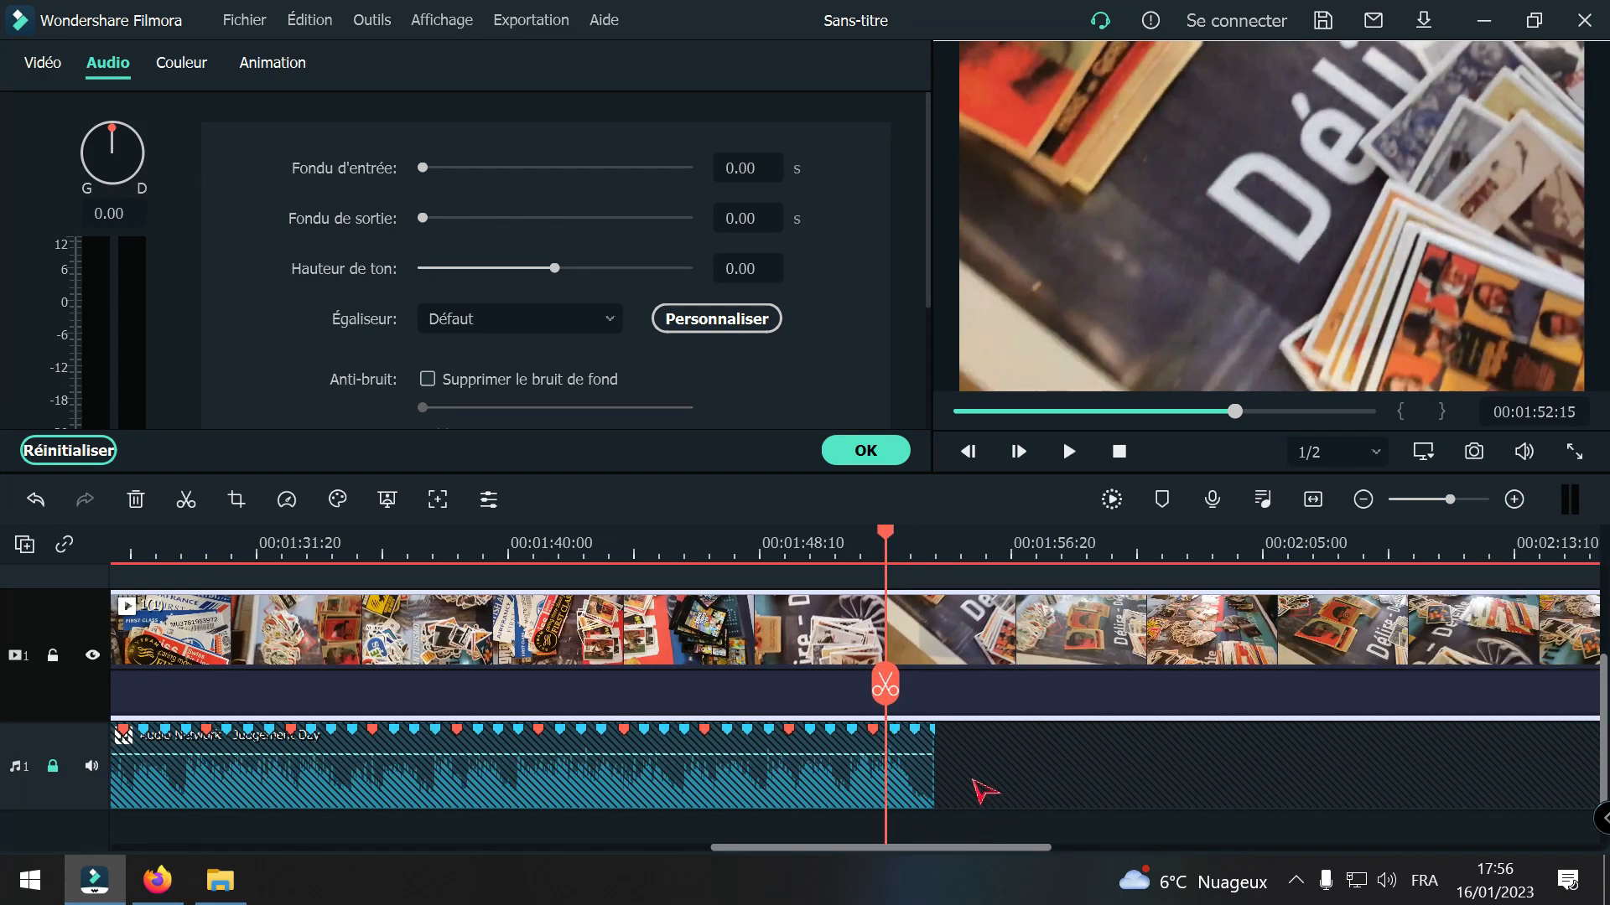
drag(899, 701, 1229, 742)
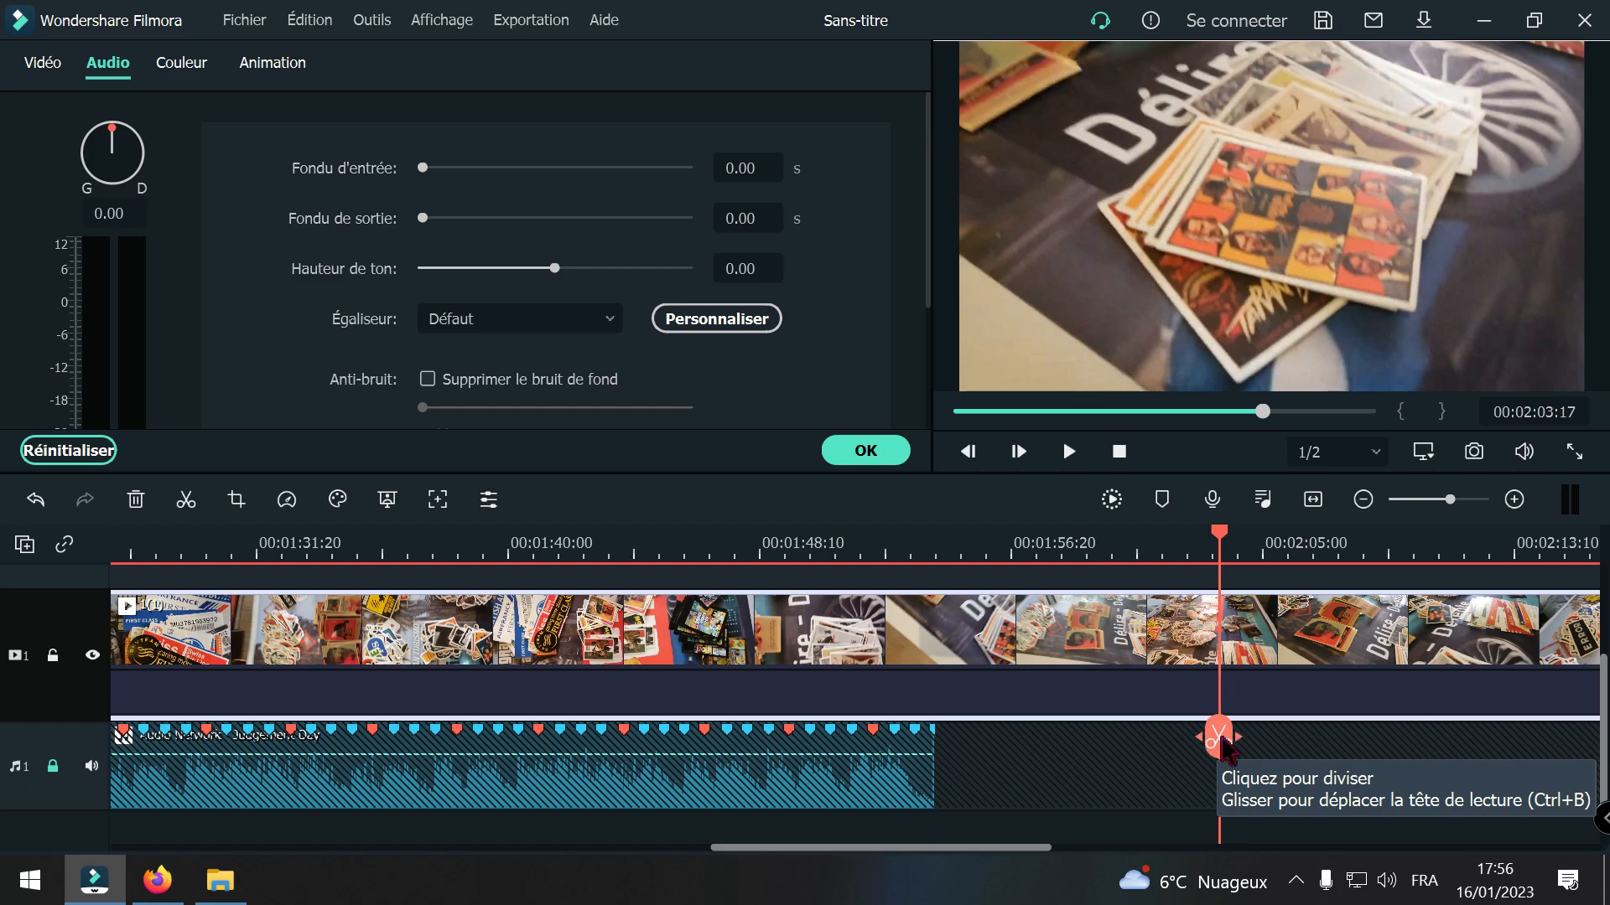
mouse_move(1223, 741)
mouse_down()
mouse_move(1127, 726)
mouse_move(1425, 727)
mouse_move(1225, 735)
mouse_up()
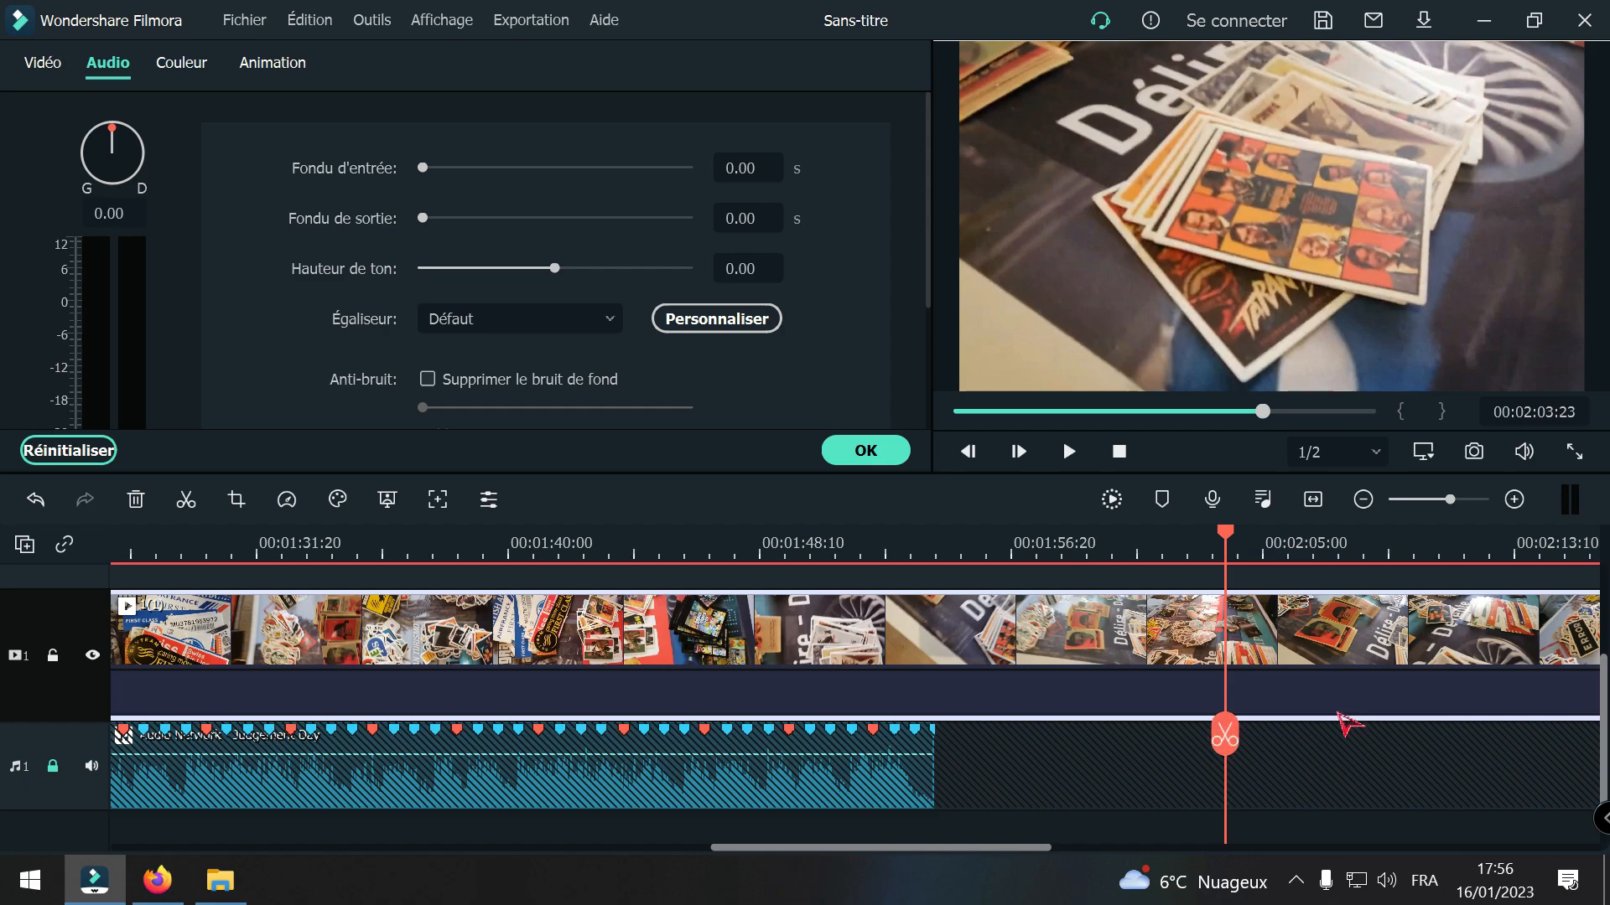
click(1225, 736)
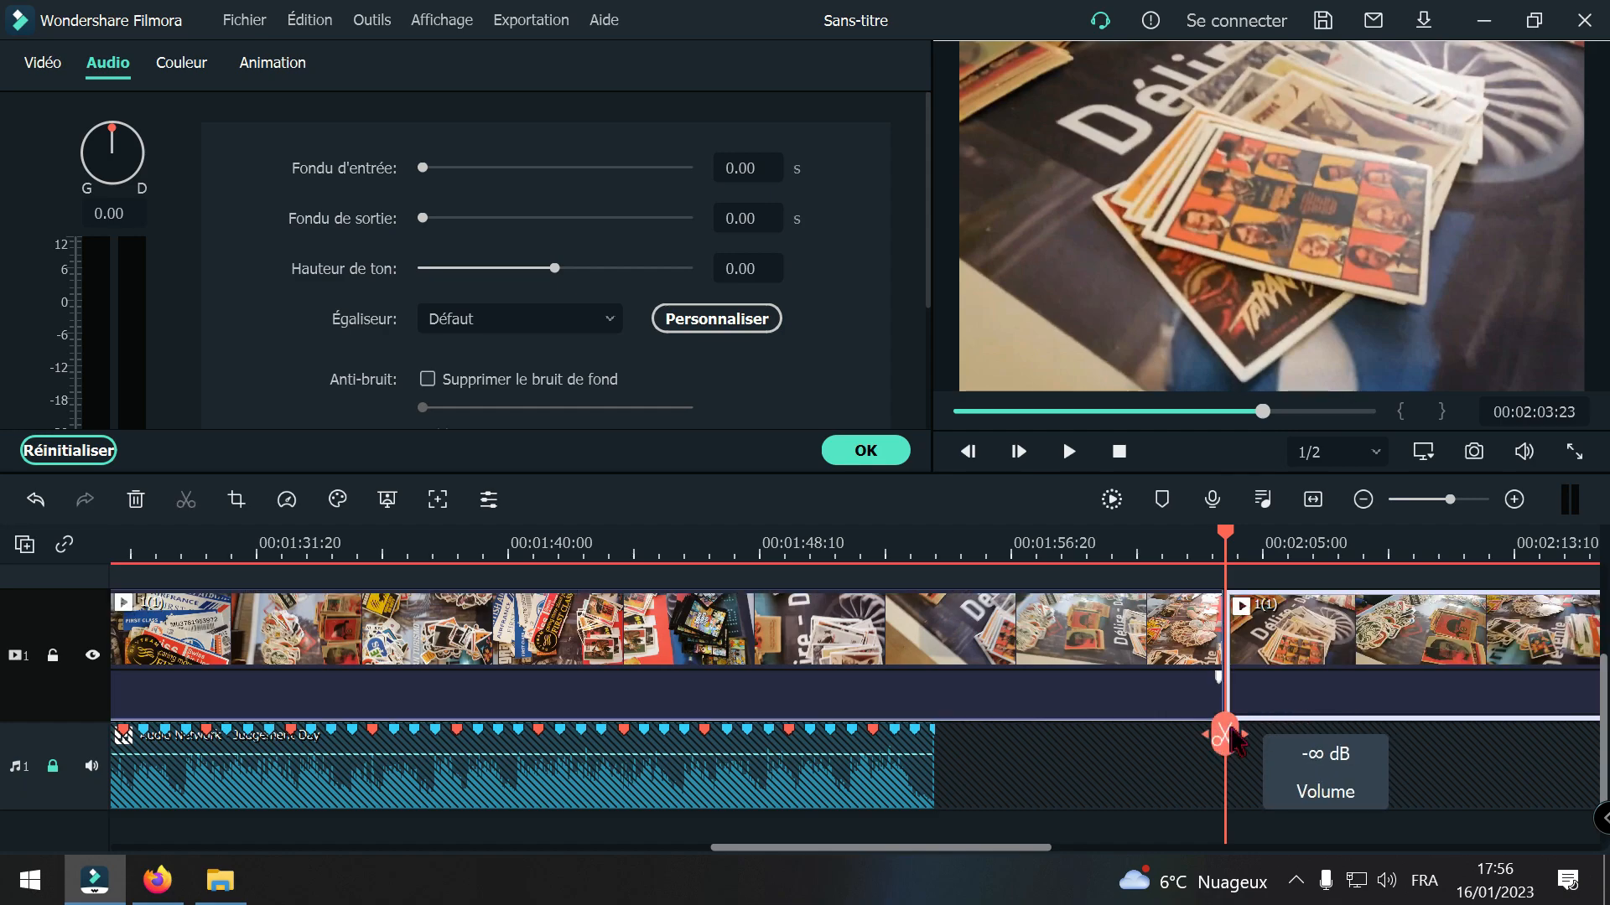
key(Delete)
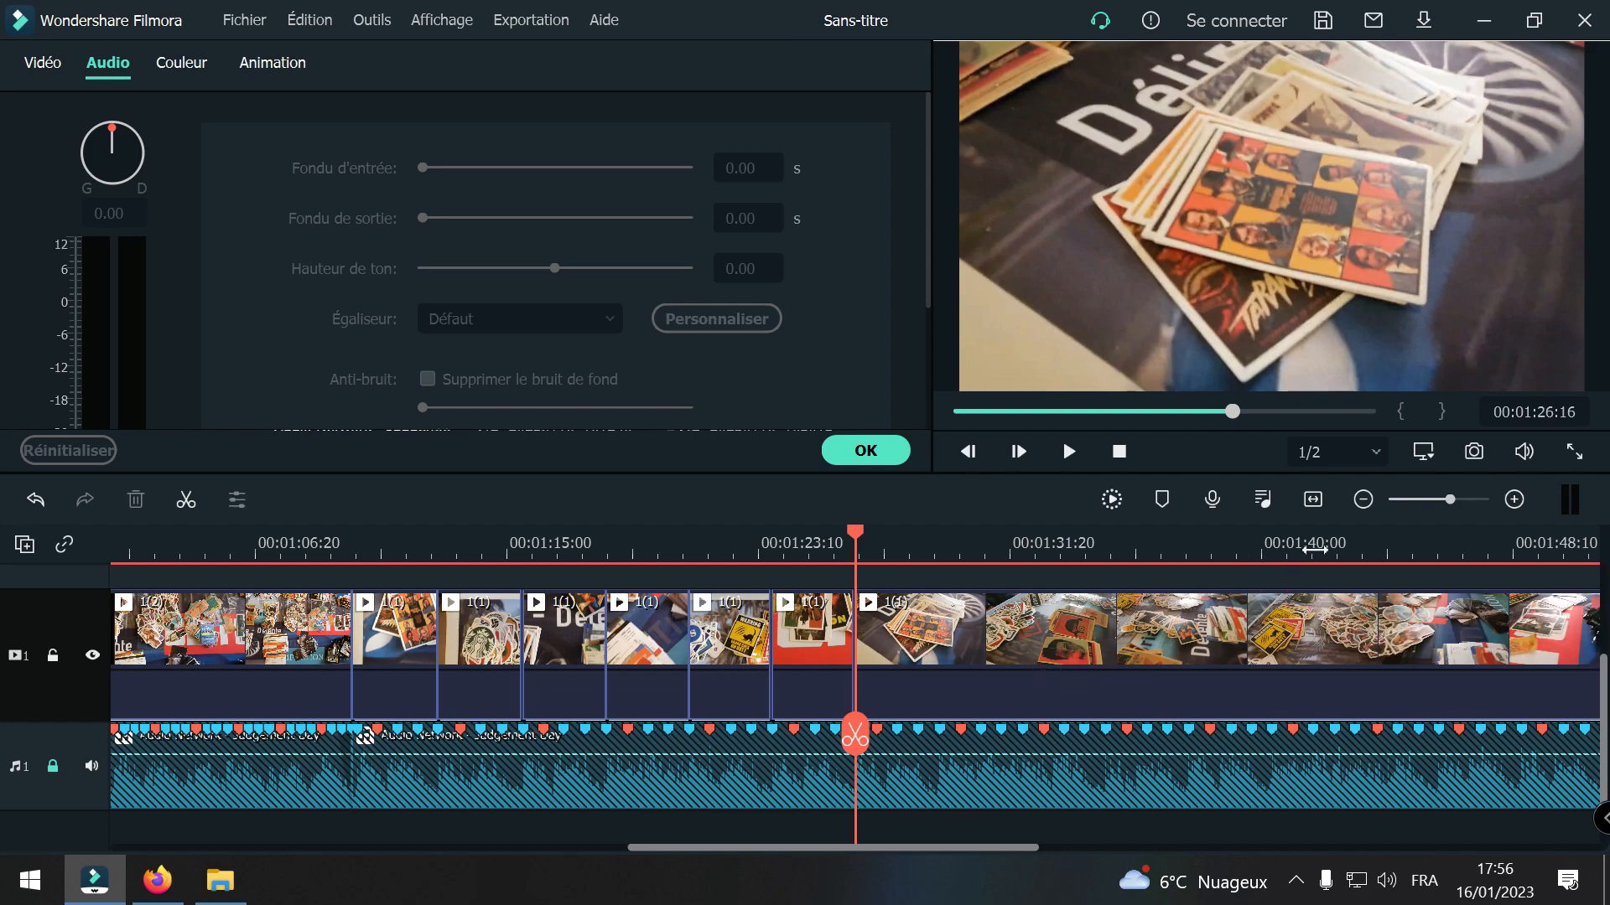
Step: Split the remaining 1(1) footage at the beat marker at 00:01:29:10
click(1363, 498)
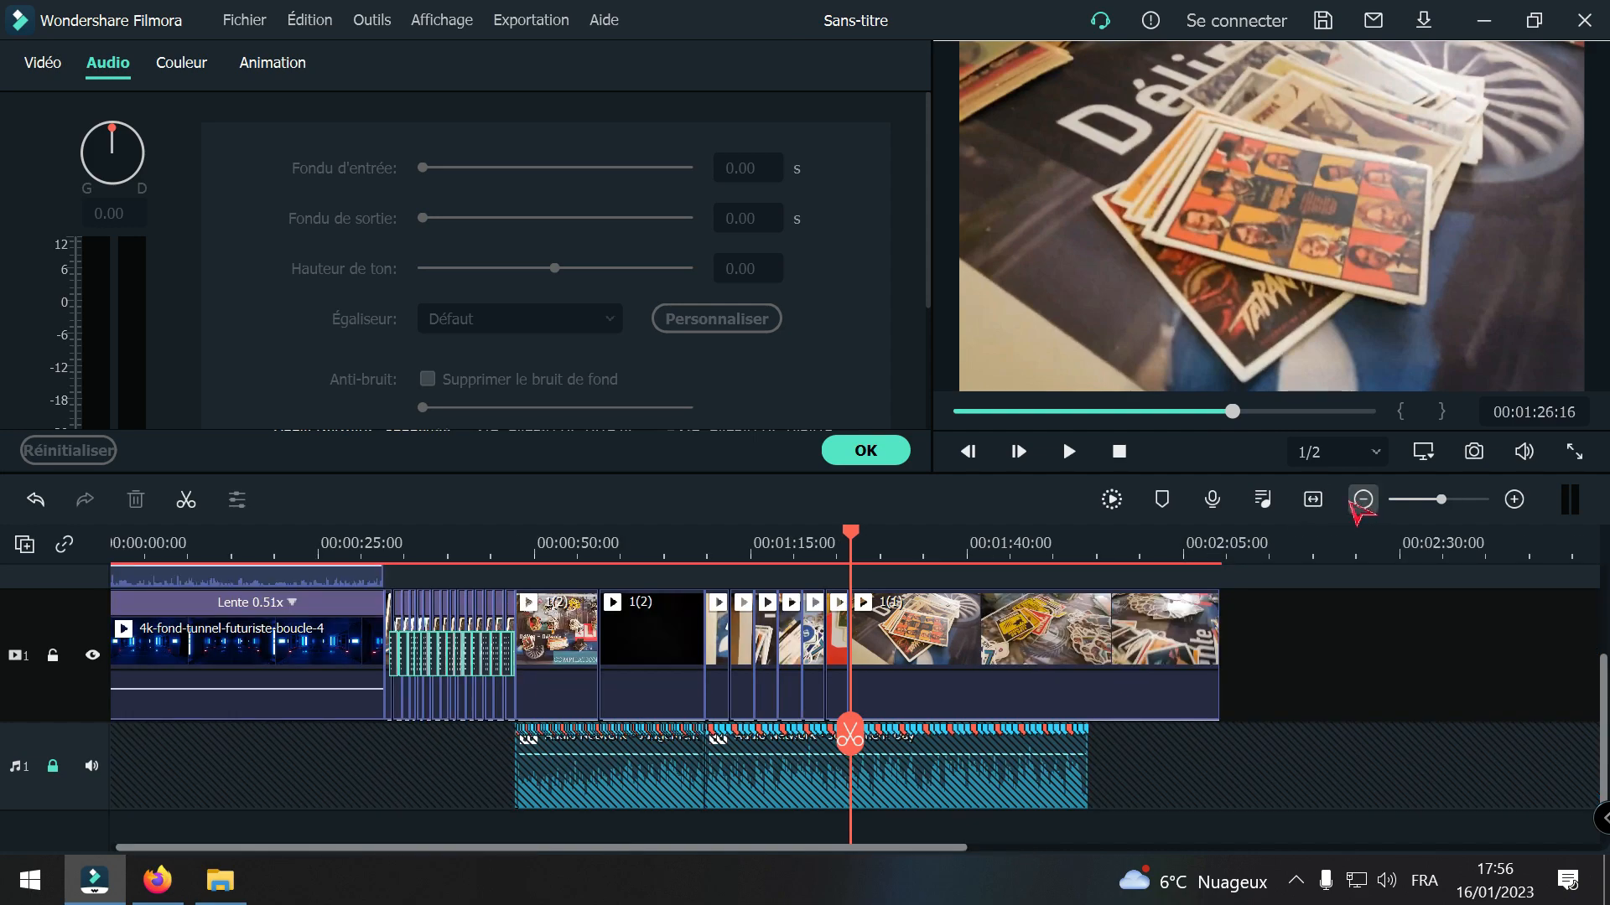
click(1514, 500)
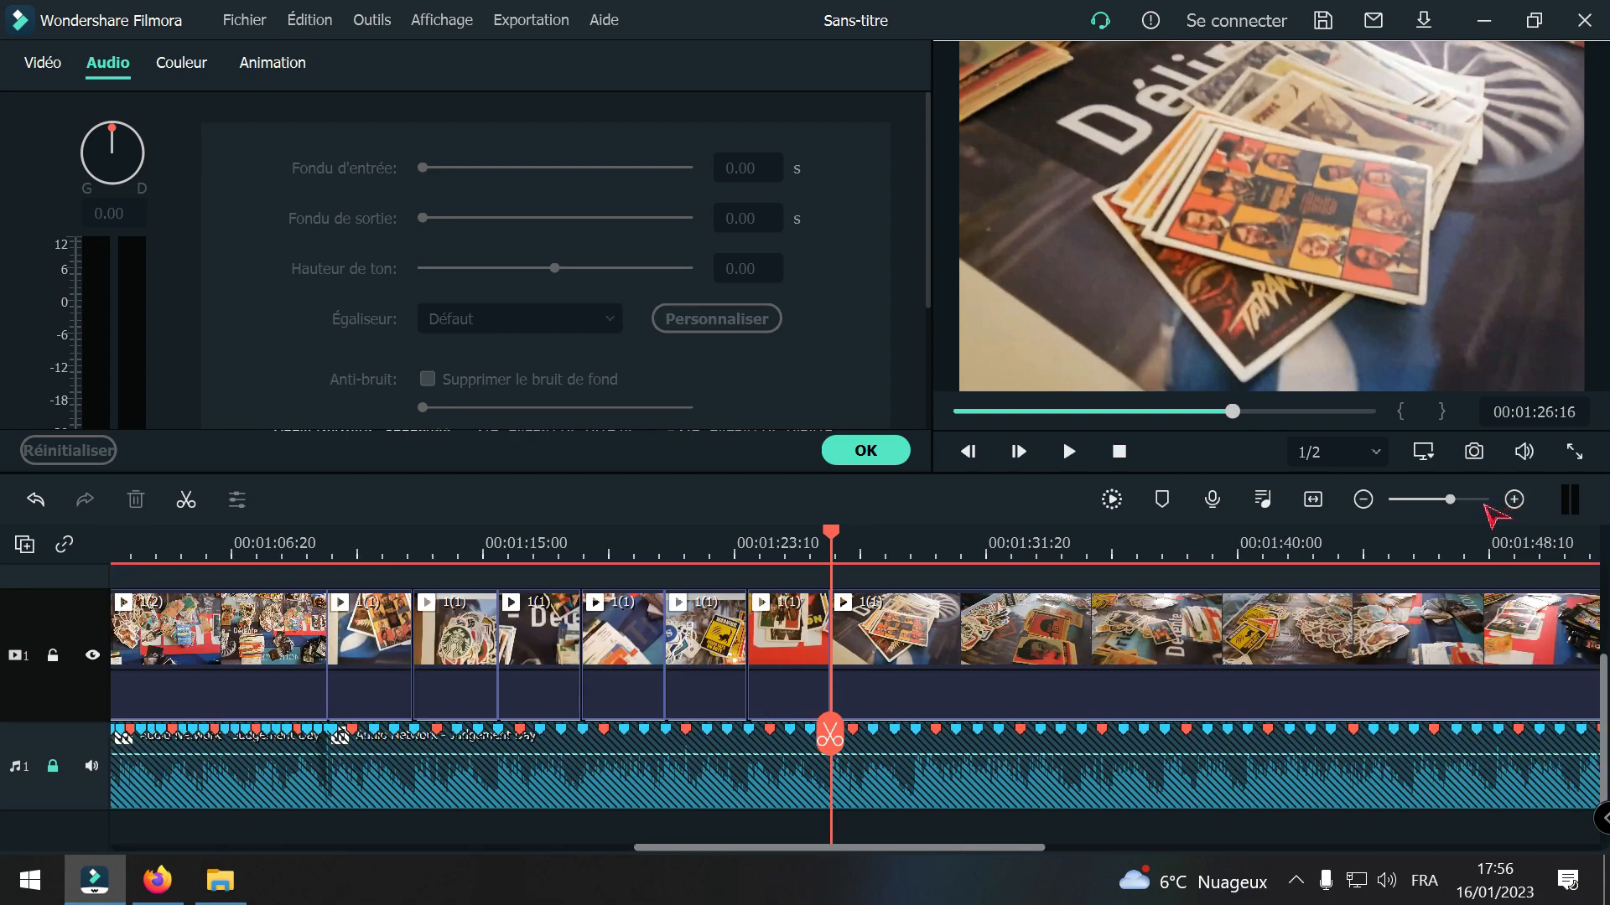
click(1514, 499)
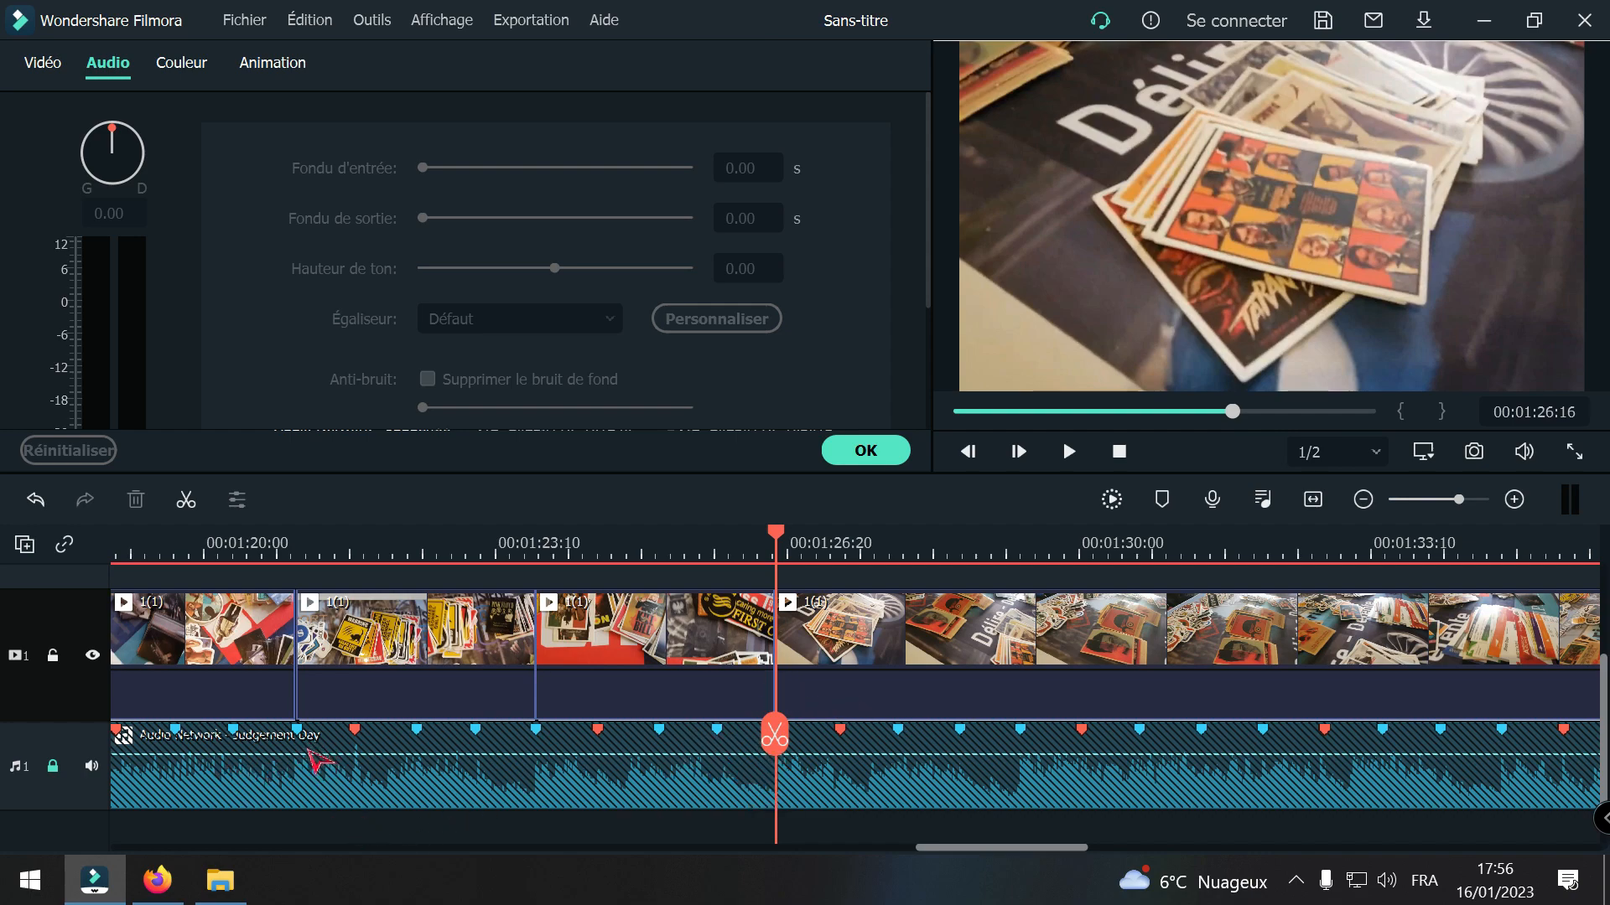
drag(786, 737, 874, 736)
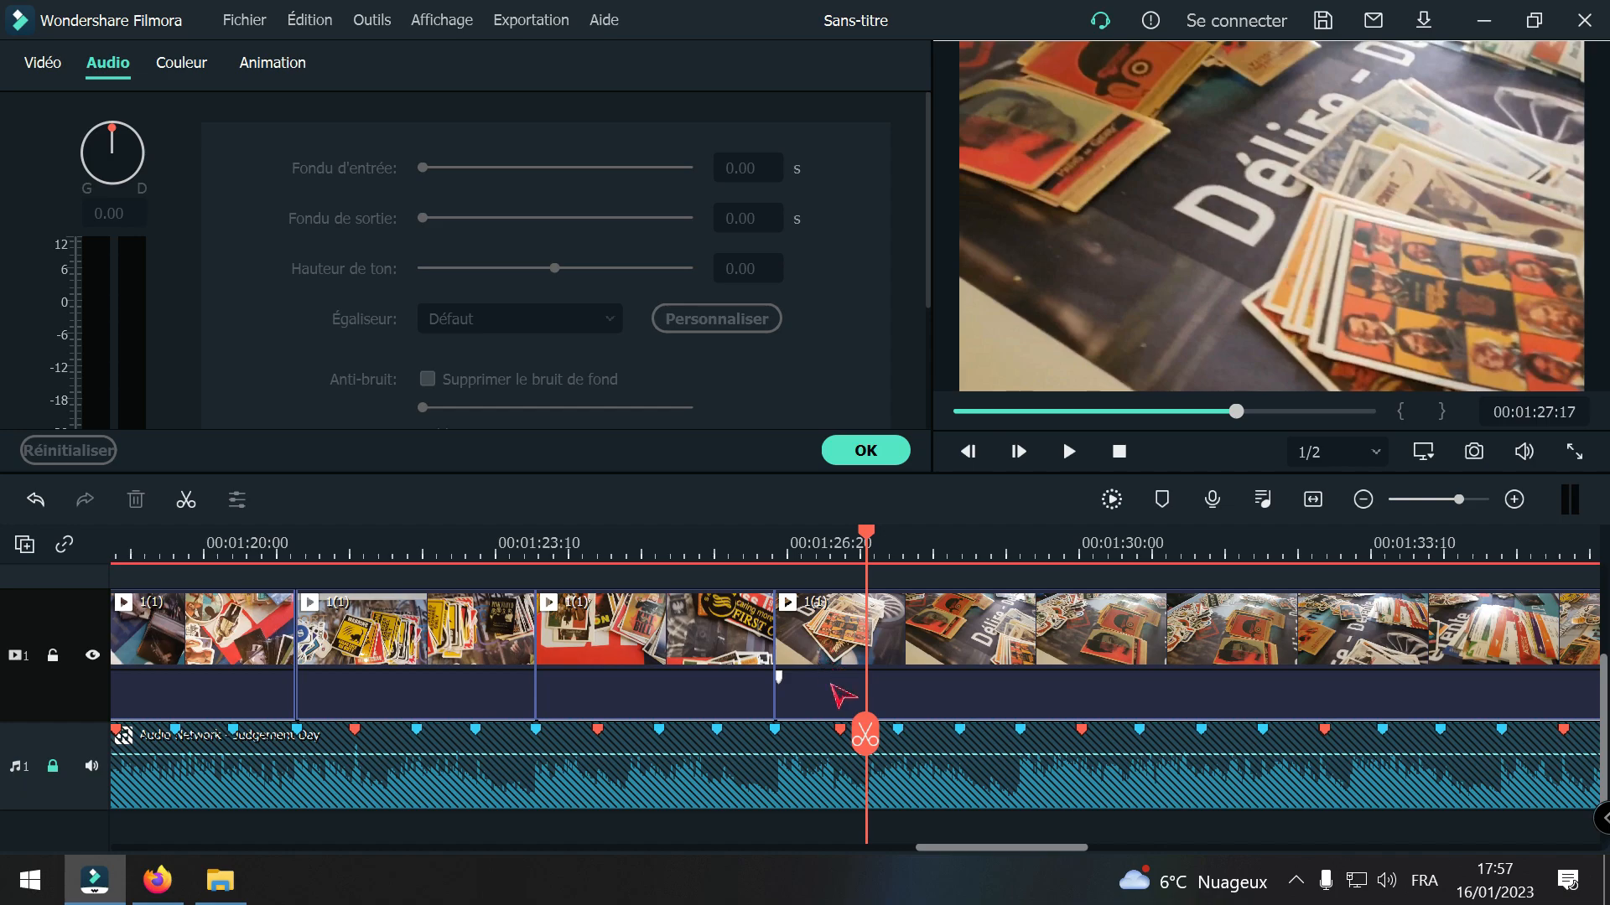
drag(863, 734, 1020, 789)
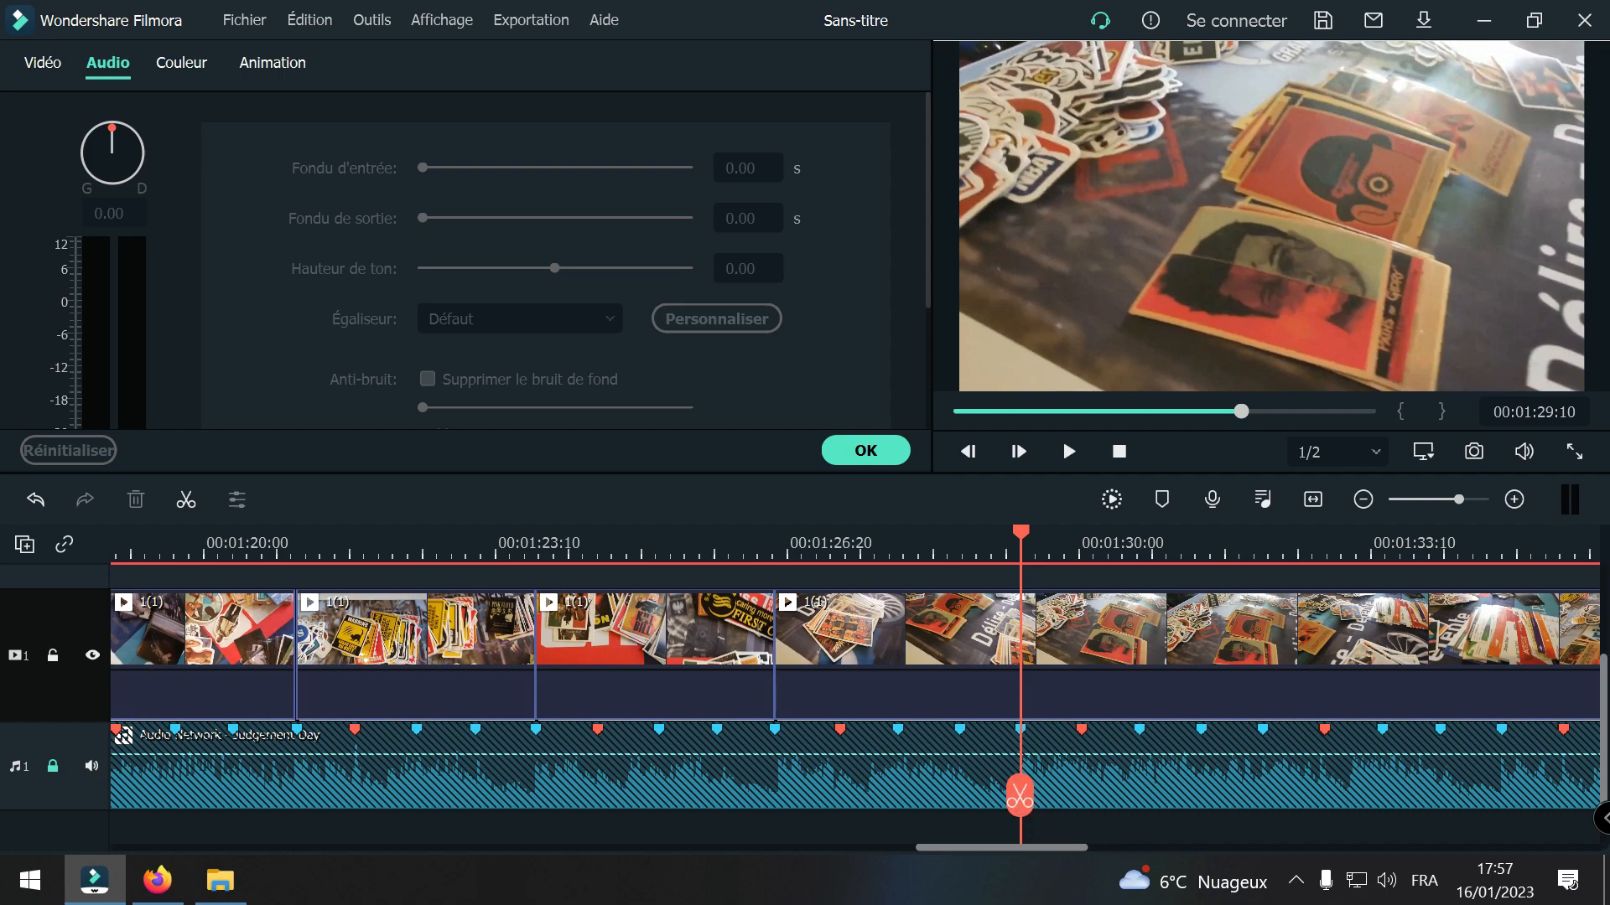
click(1514, 500)
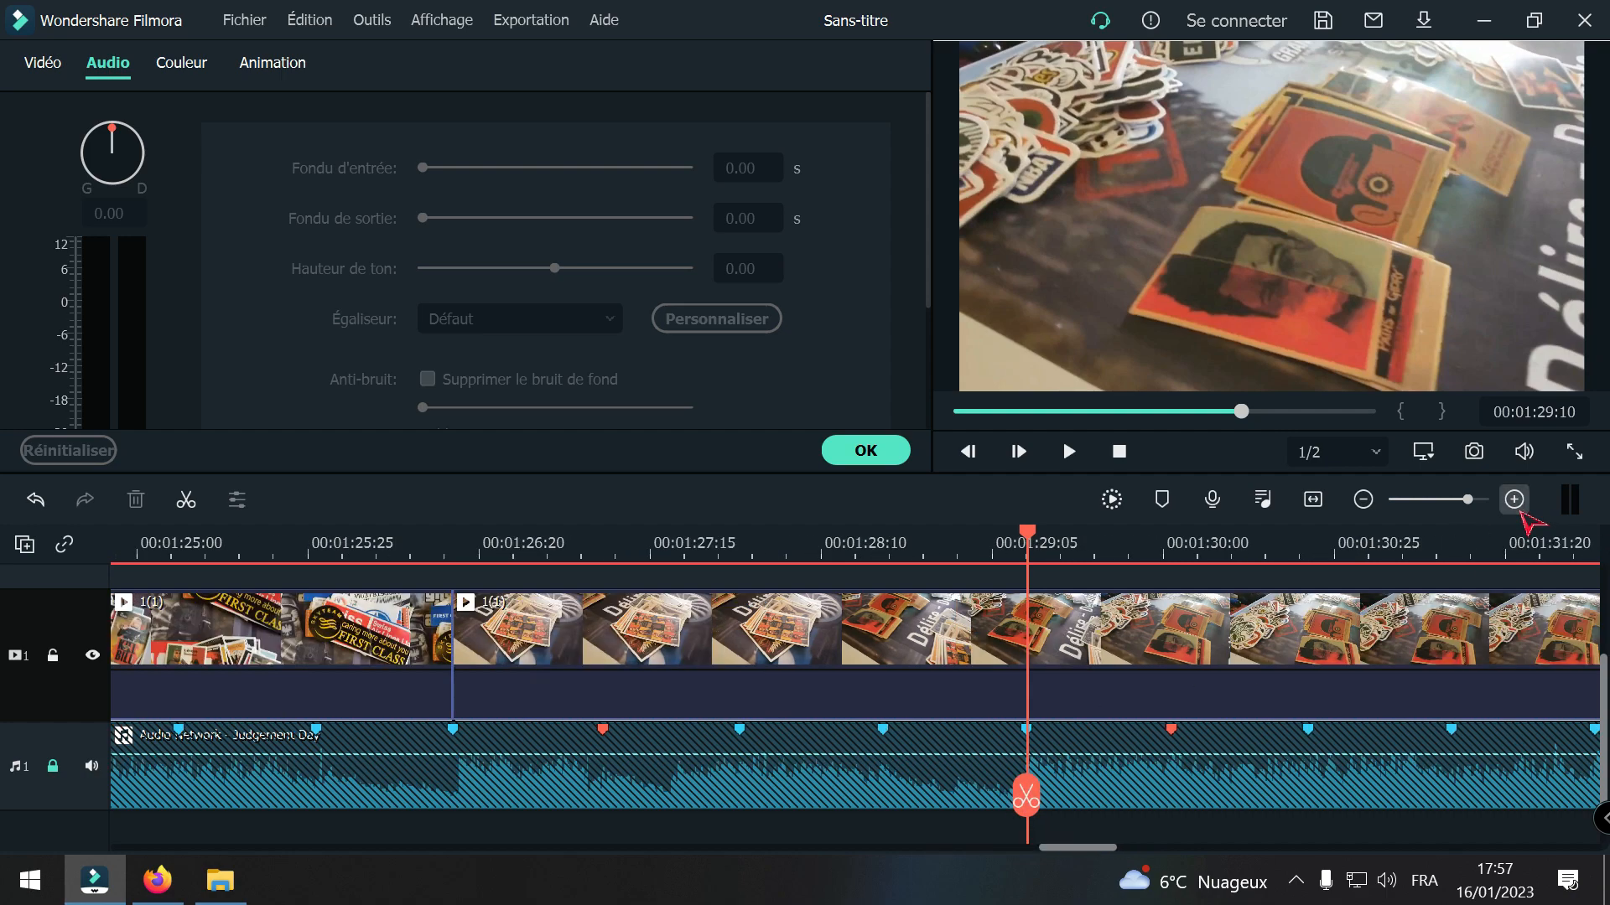
click(1363, 500)
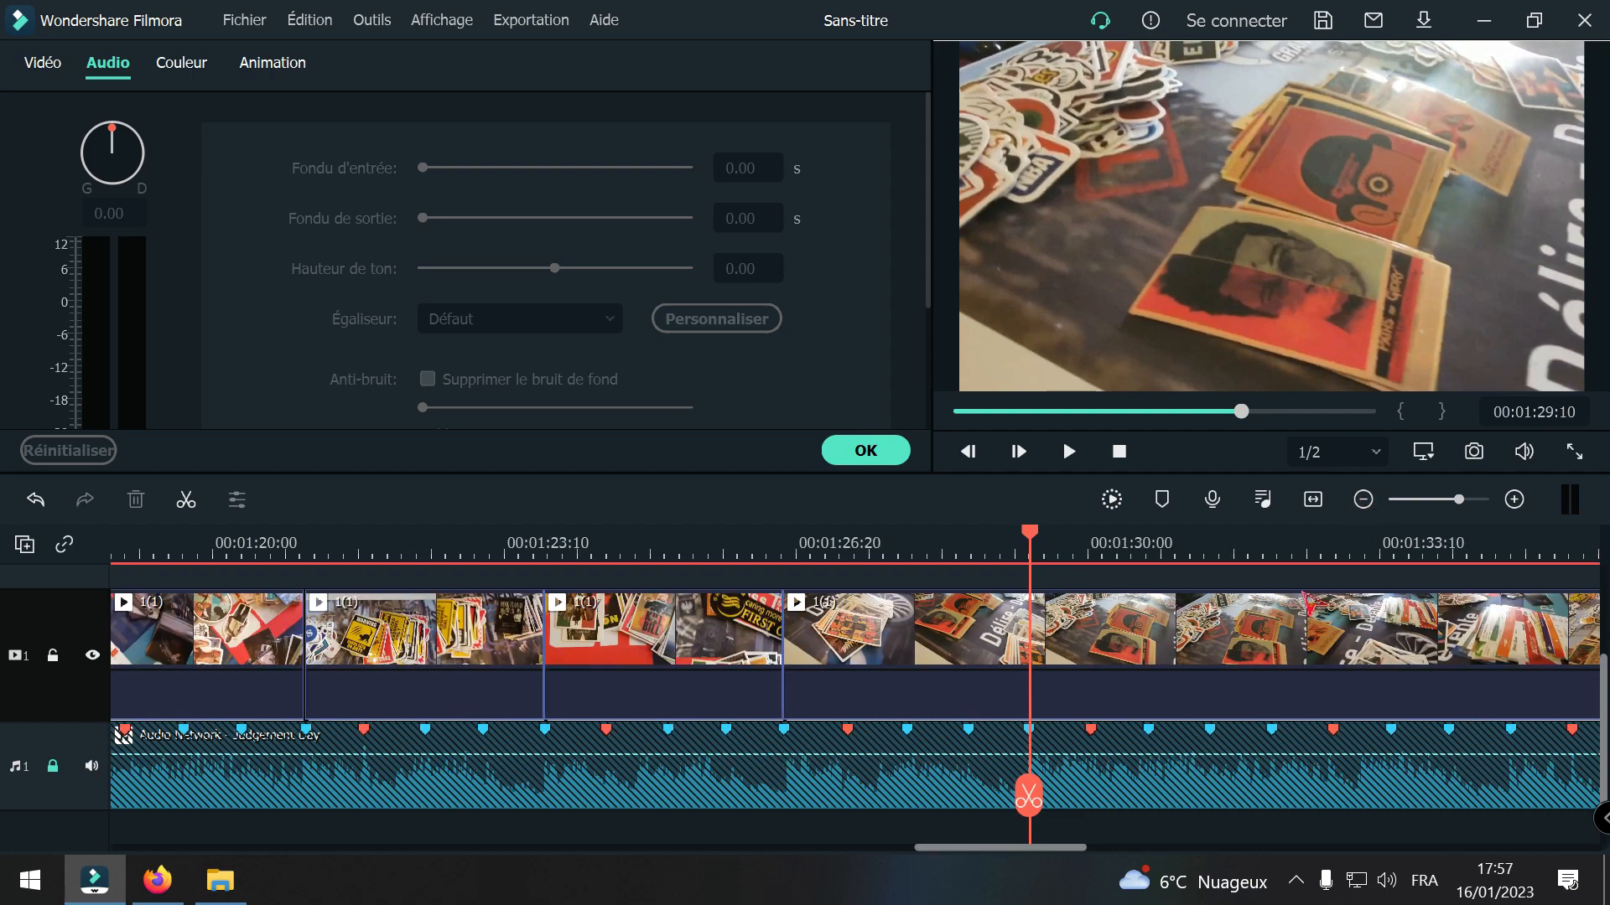
click(974, 655)
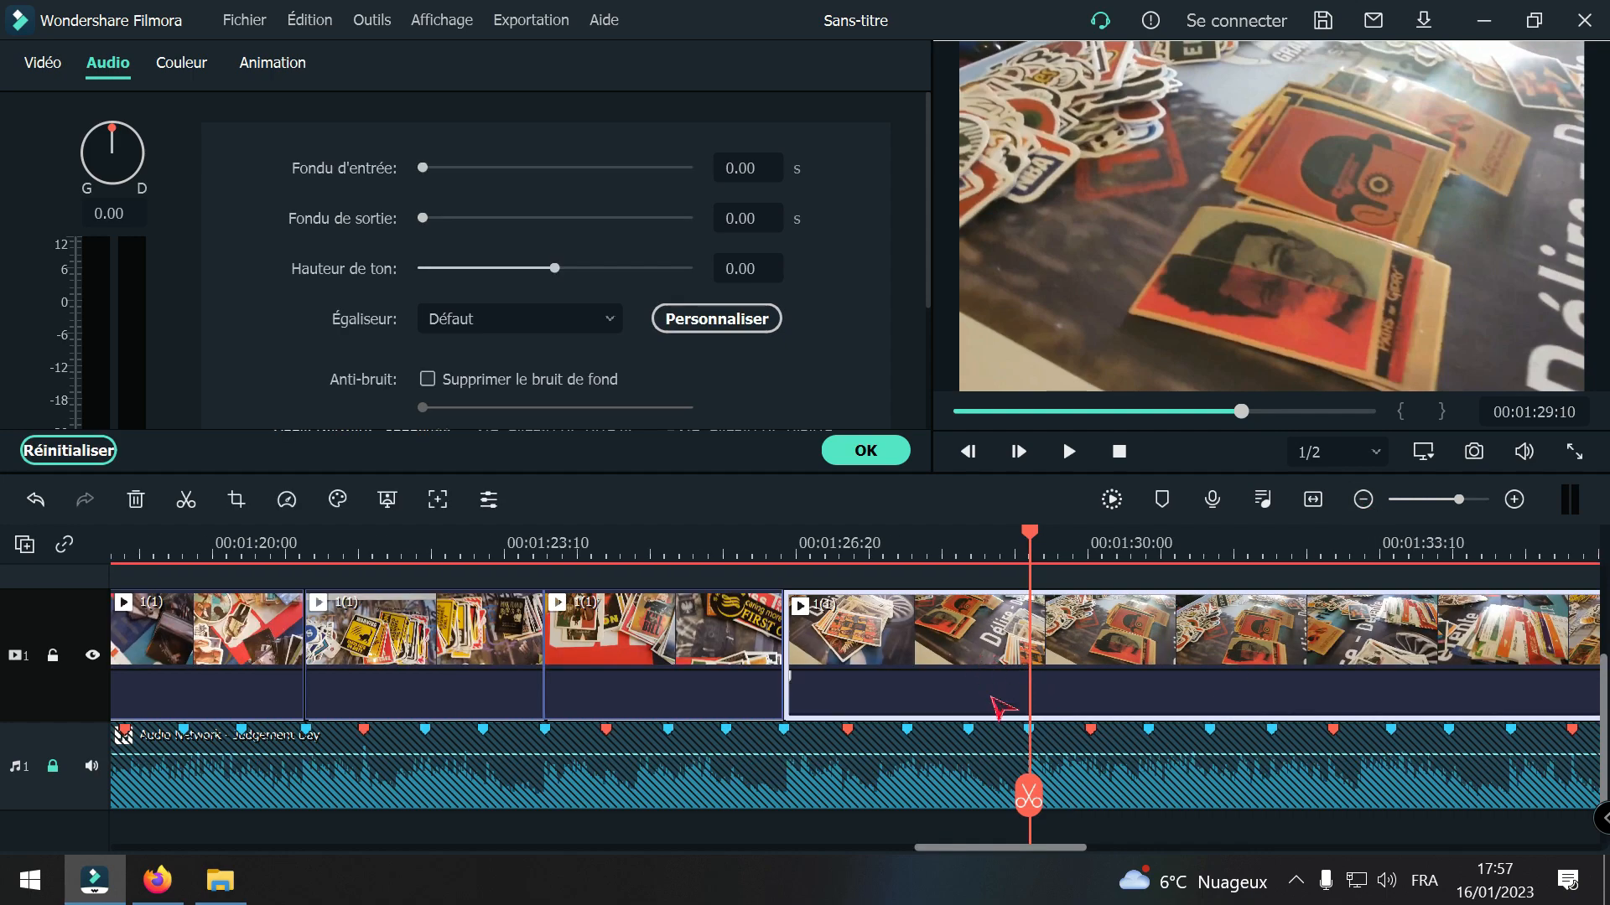
click(1029, 798)
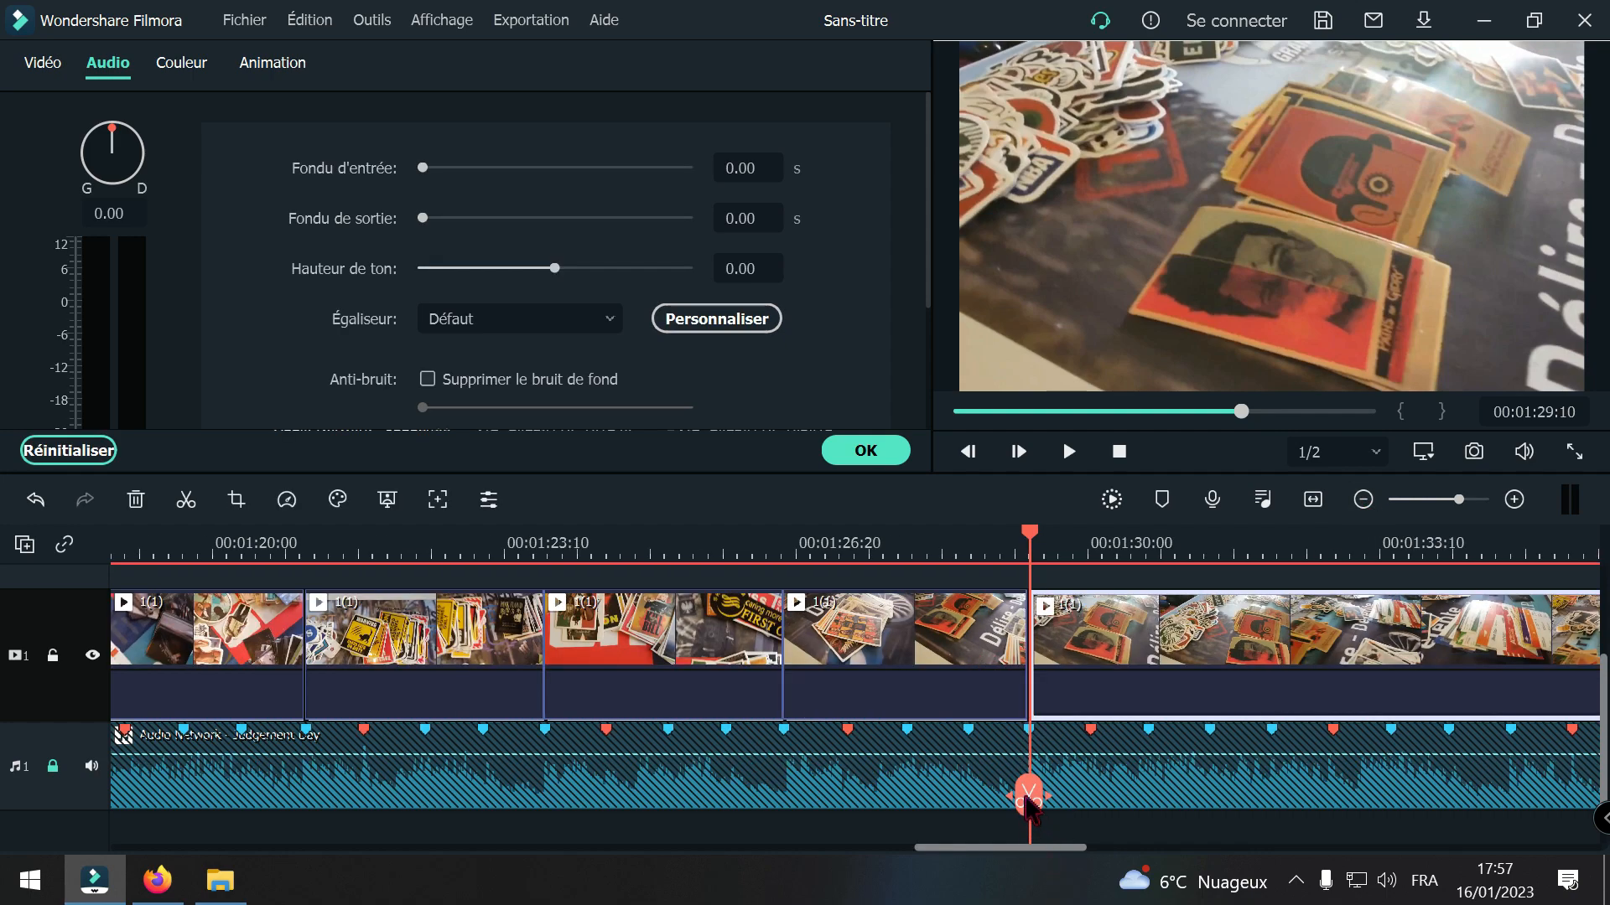
Step: Split clip 1(1) at the beat marker at 00:01:32:03 and delete the footage between 00:01:29:10 and that cut, closing the gap
drag(1048, 792, 1269, 807)
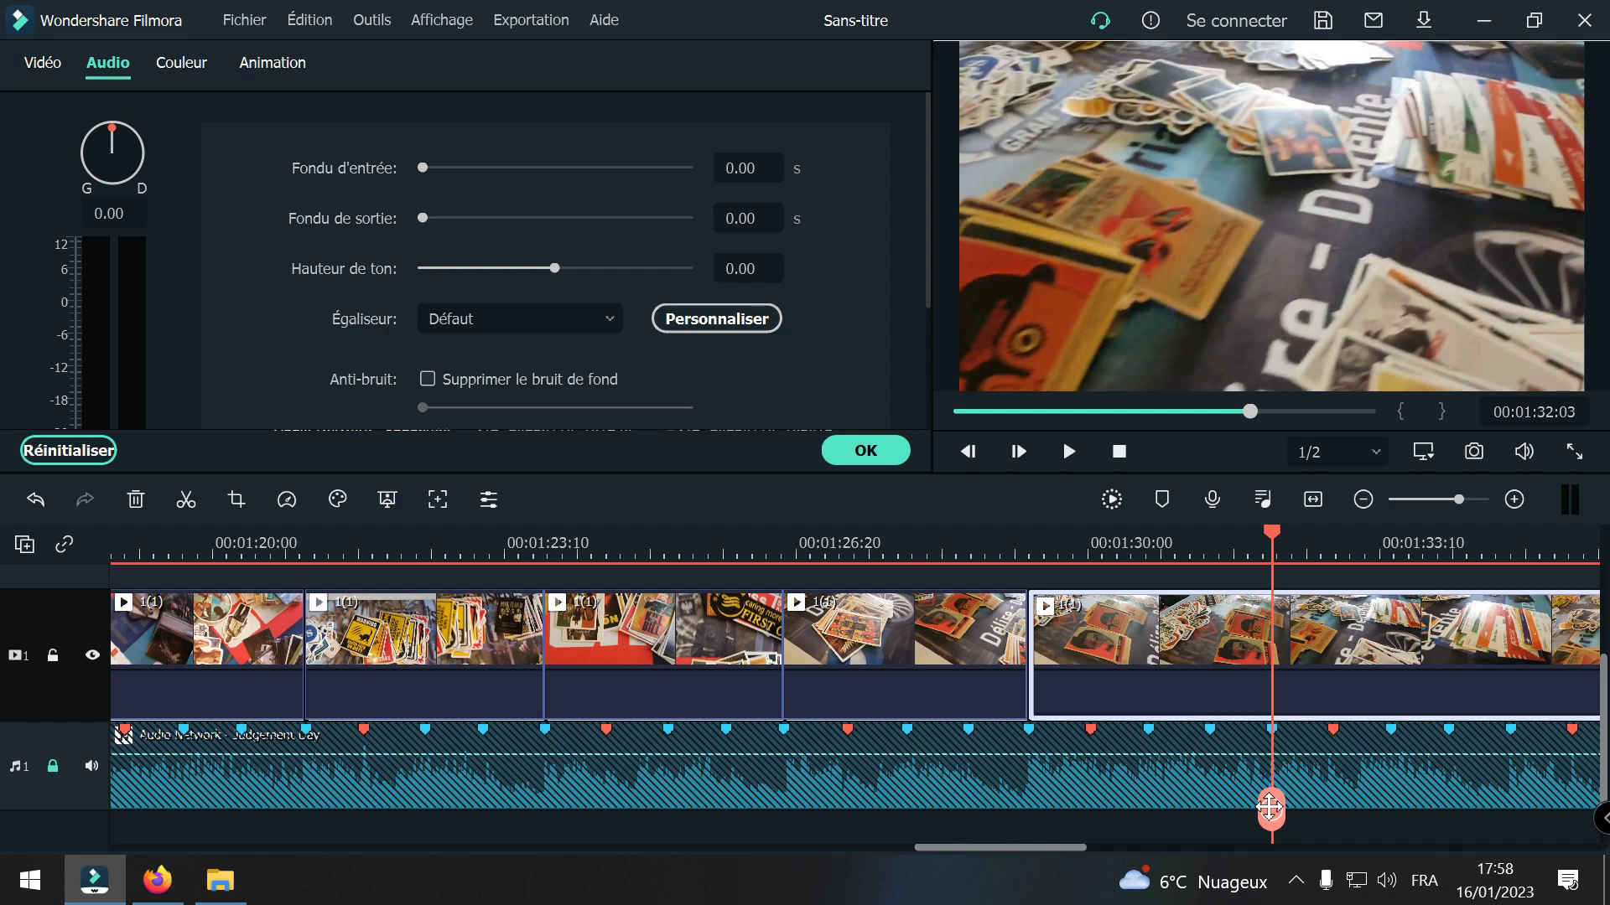
mouse_move(1271, 812)
mouse_down()
mouse_move(970, 769)
mouse_move(1125, 776)
mouse_move(1270, 820)
mouse_up()
click(1271, 824)
click(1196, 673)
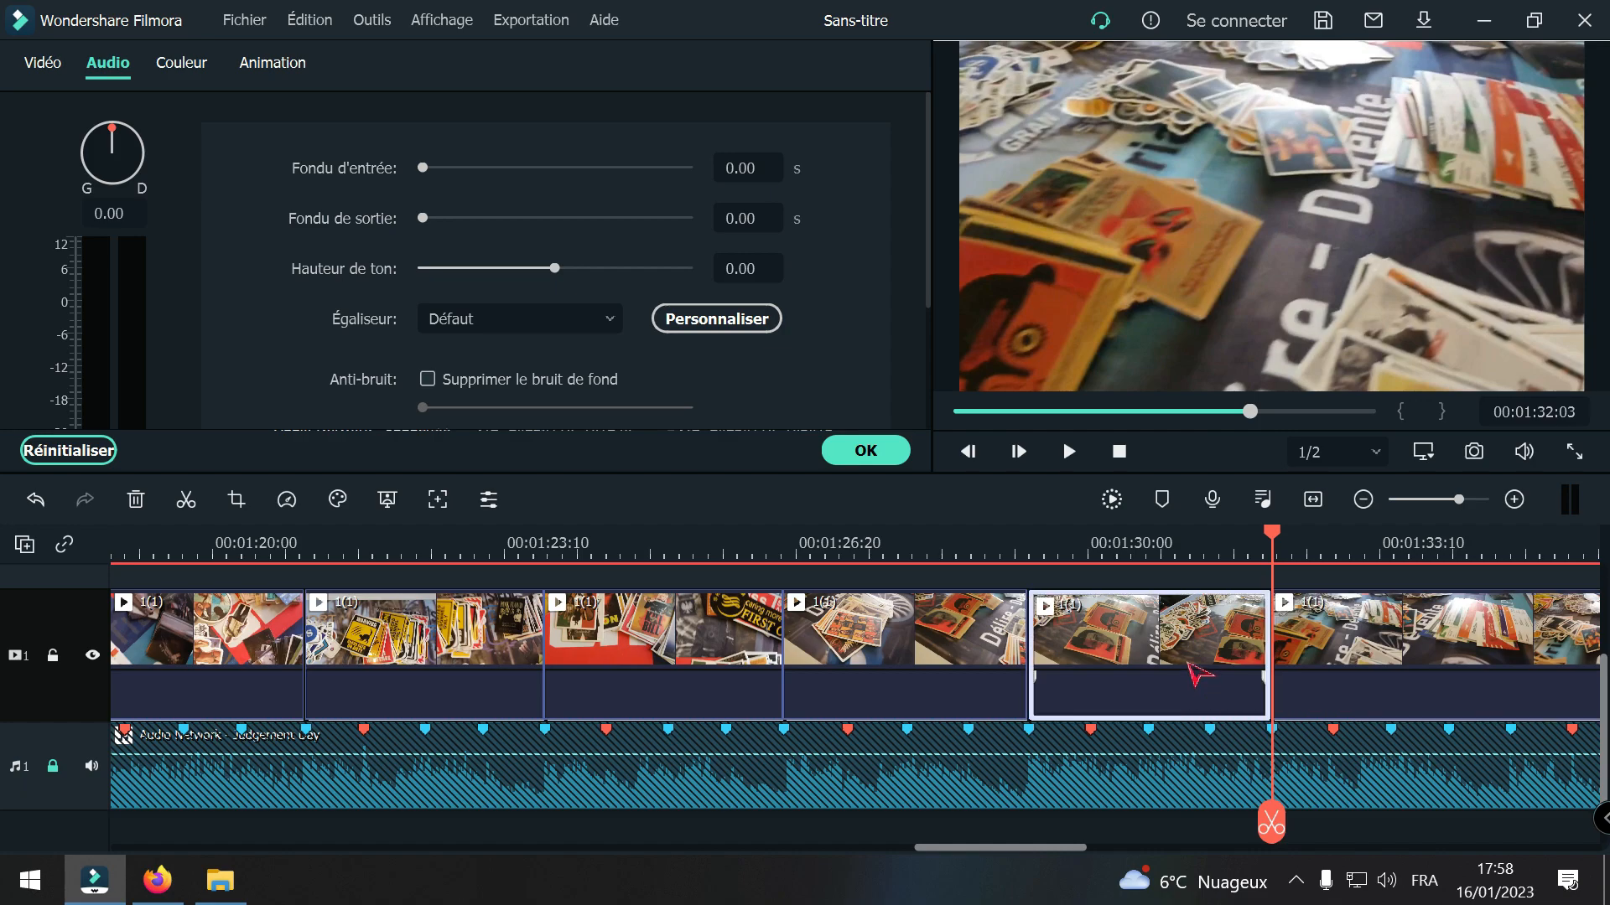
key(Delete)
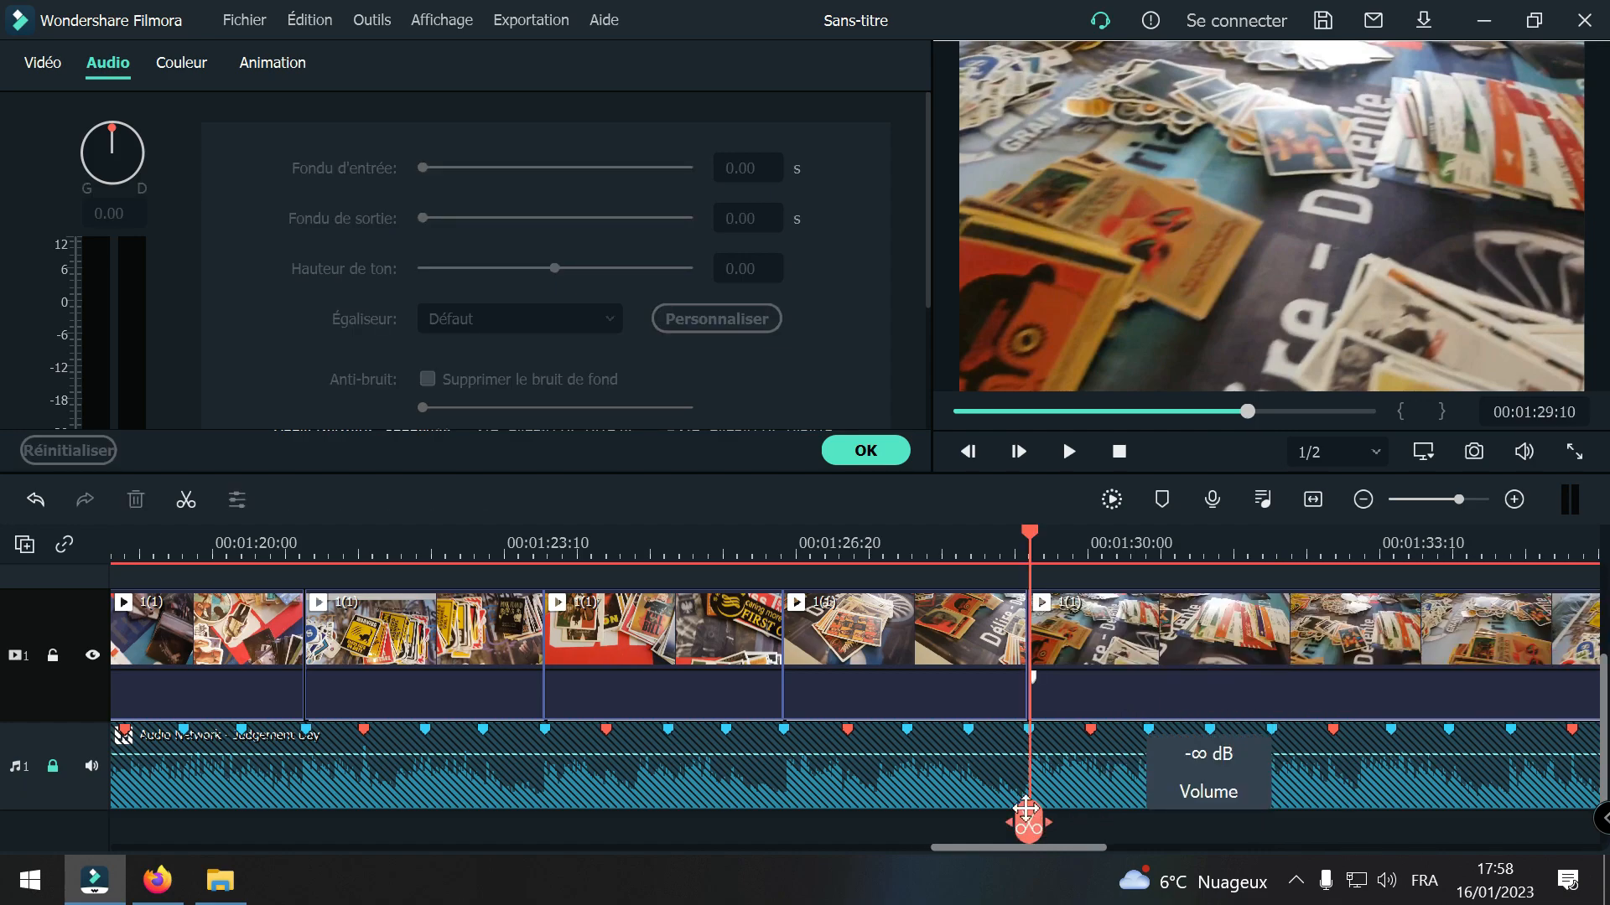
Step: Play across the cut of clip 1(1) at 00:01:29:10 to check the beat timing, stopping near the beat marker at 00:01:32:03
drag(1029, 820, 728, 776)
key(space)
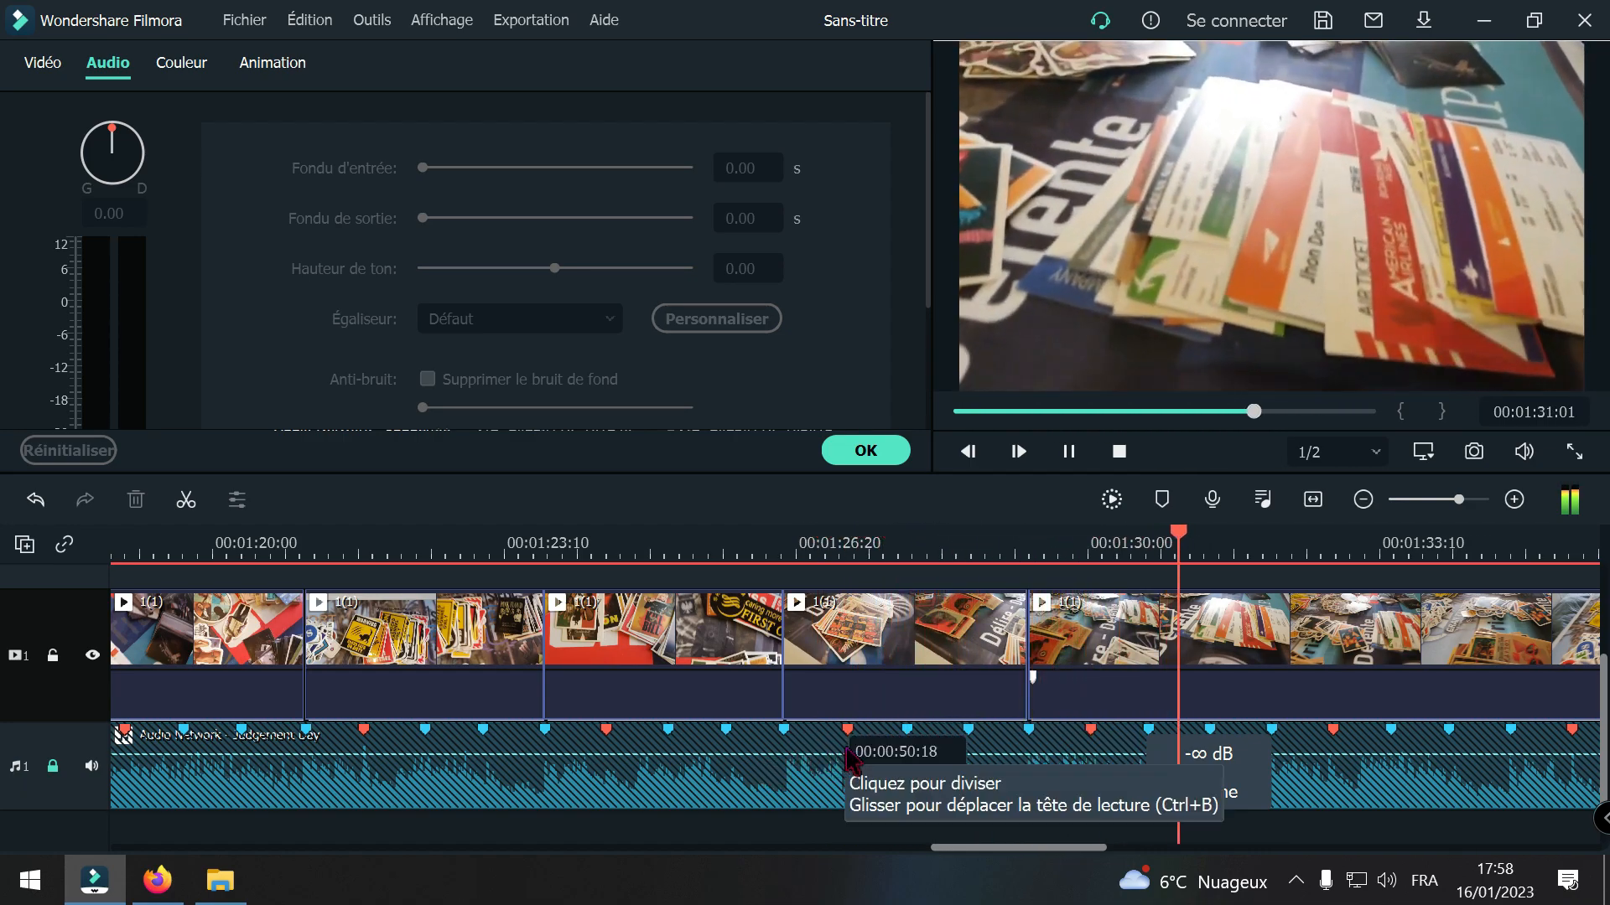
key(space)
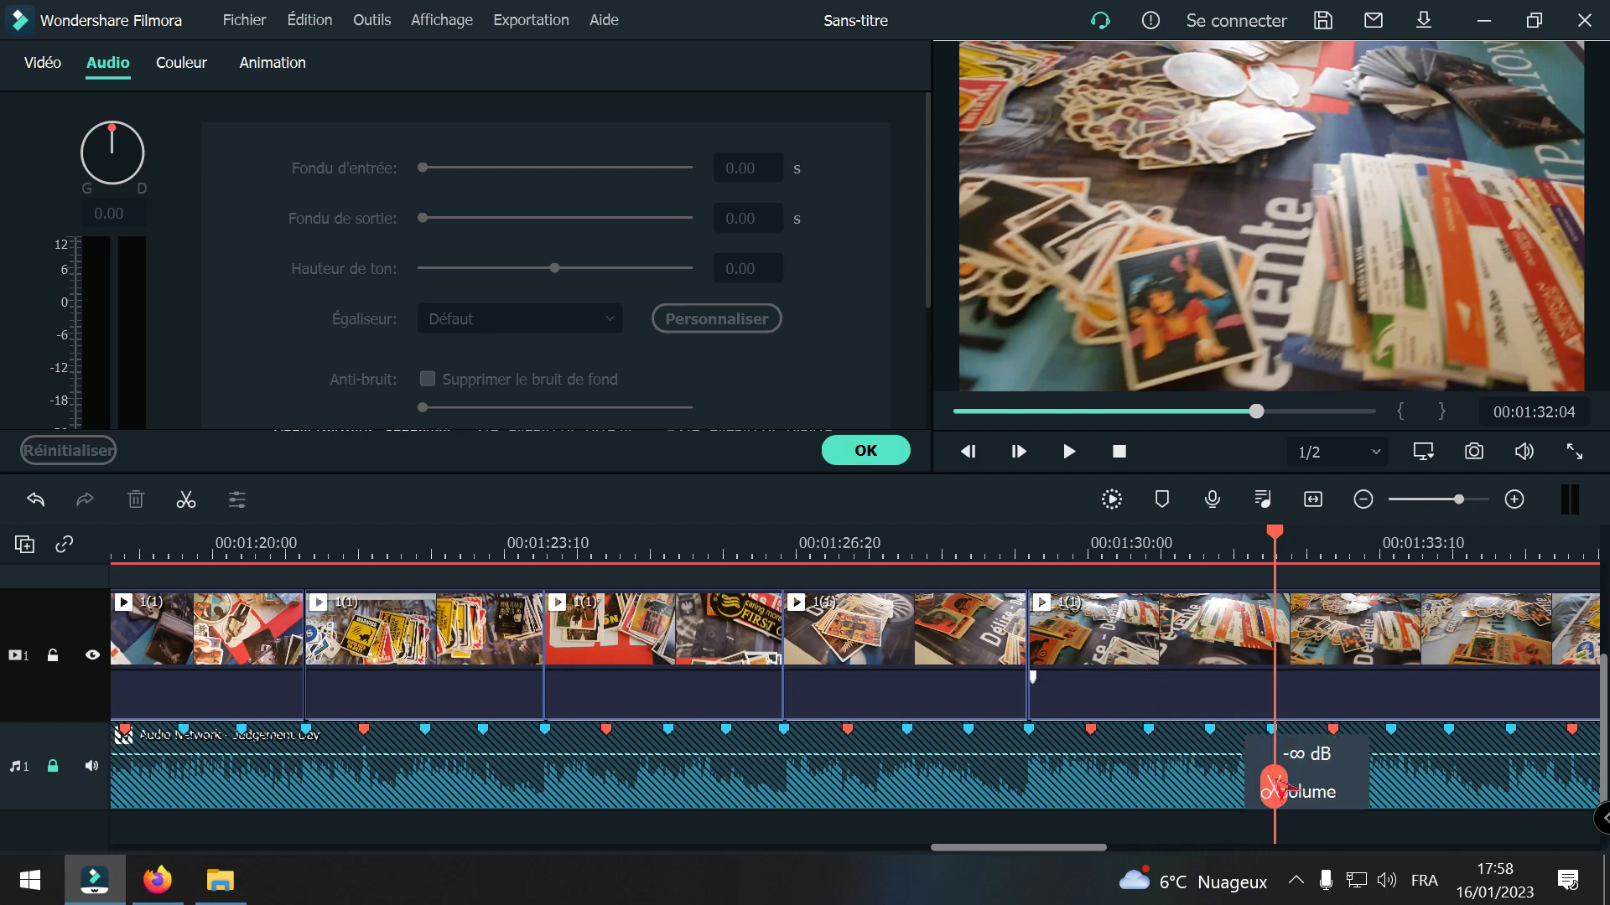
Step: Align the playhead exactly with the beat marker at 00:01:32:03 and split the remaining 1(1) footage there
click(1514, 499)
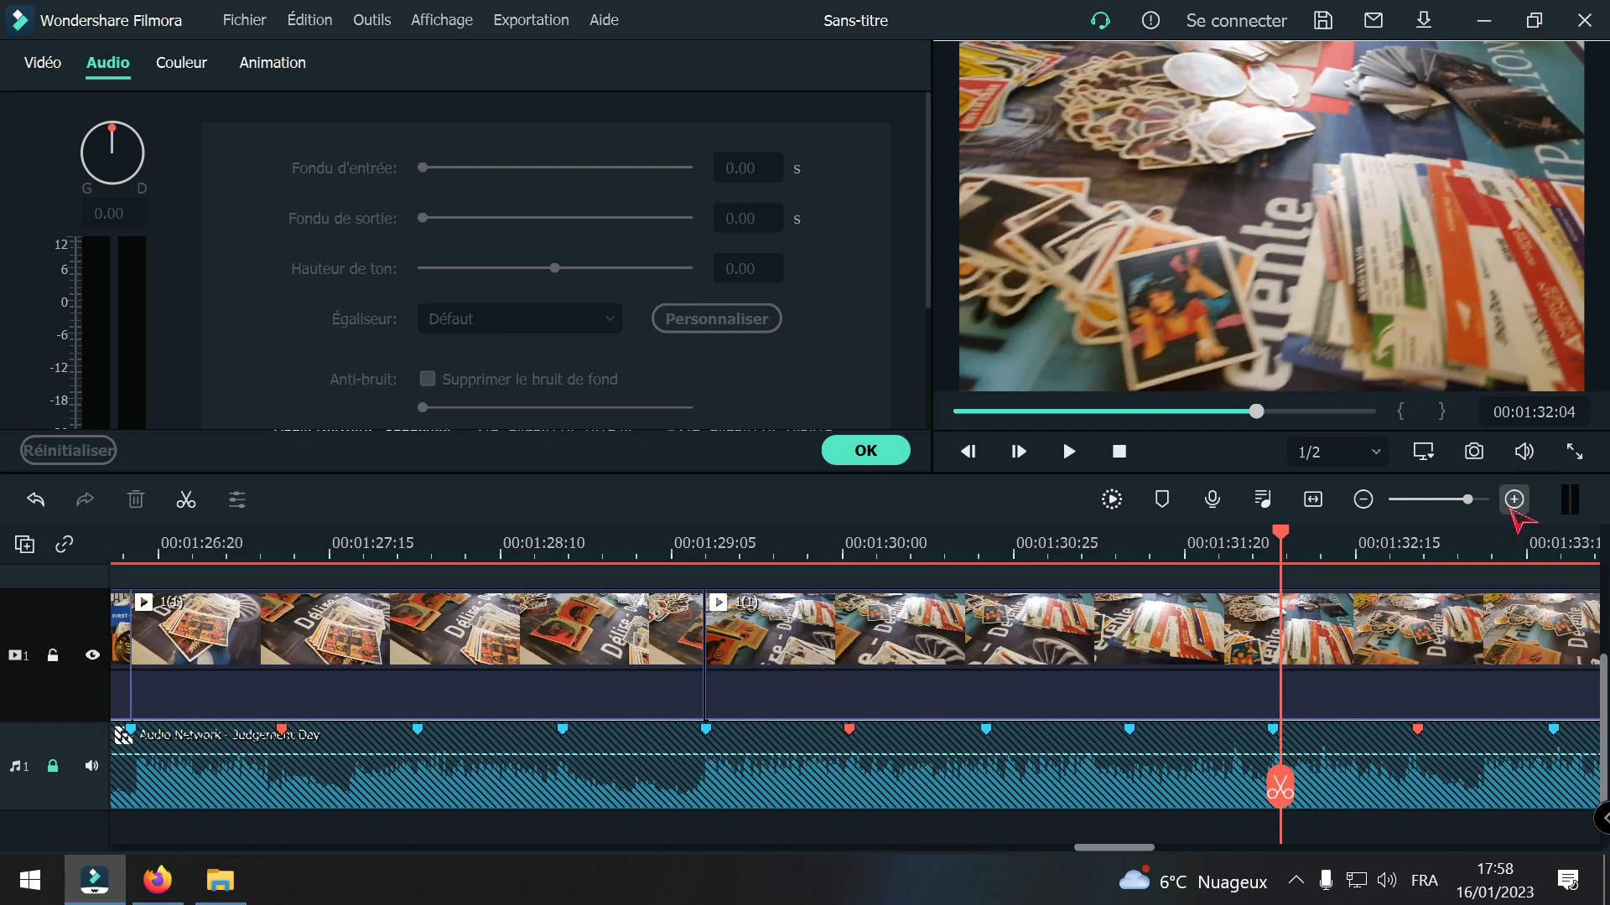
drag(1280, 788, 1274, 790)
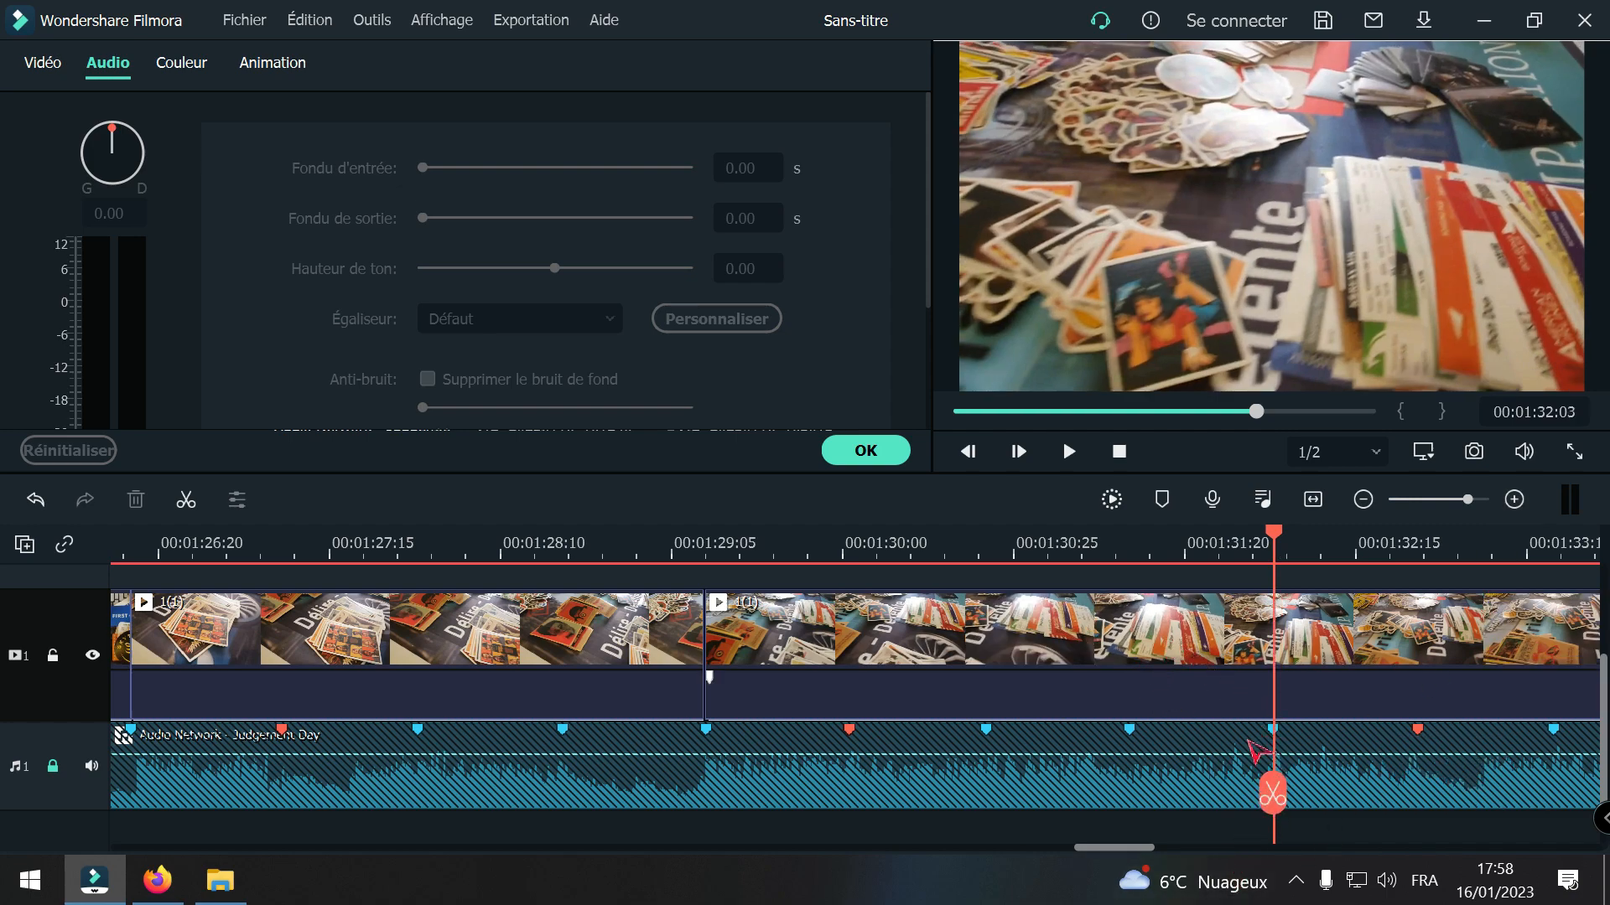
click(1273, 792)
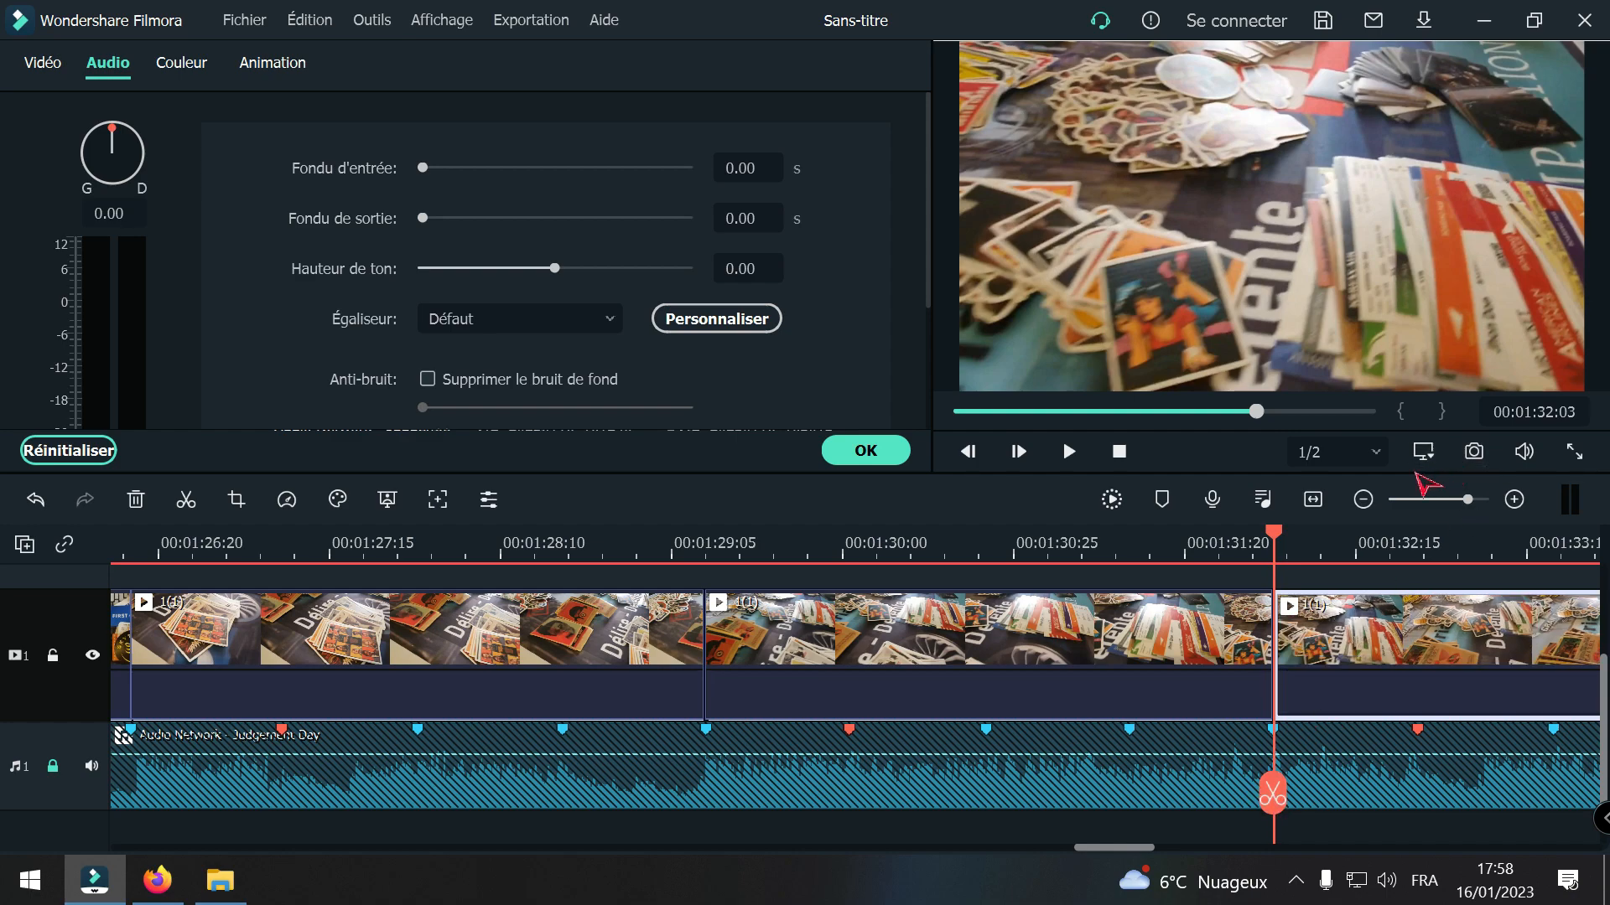
Step: Split clip 1(1) at the beat marker at 00:01:34:25 and delete the footage between 00:01:32:03 and that cut, closing the gap
click(1363, 500)
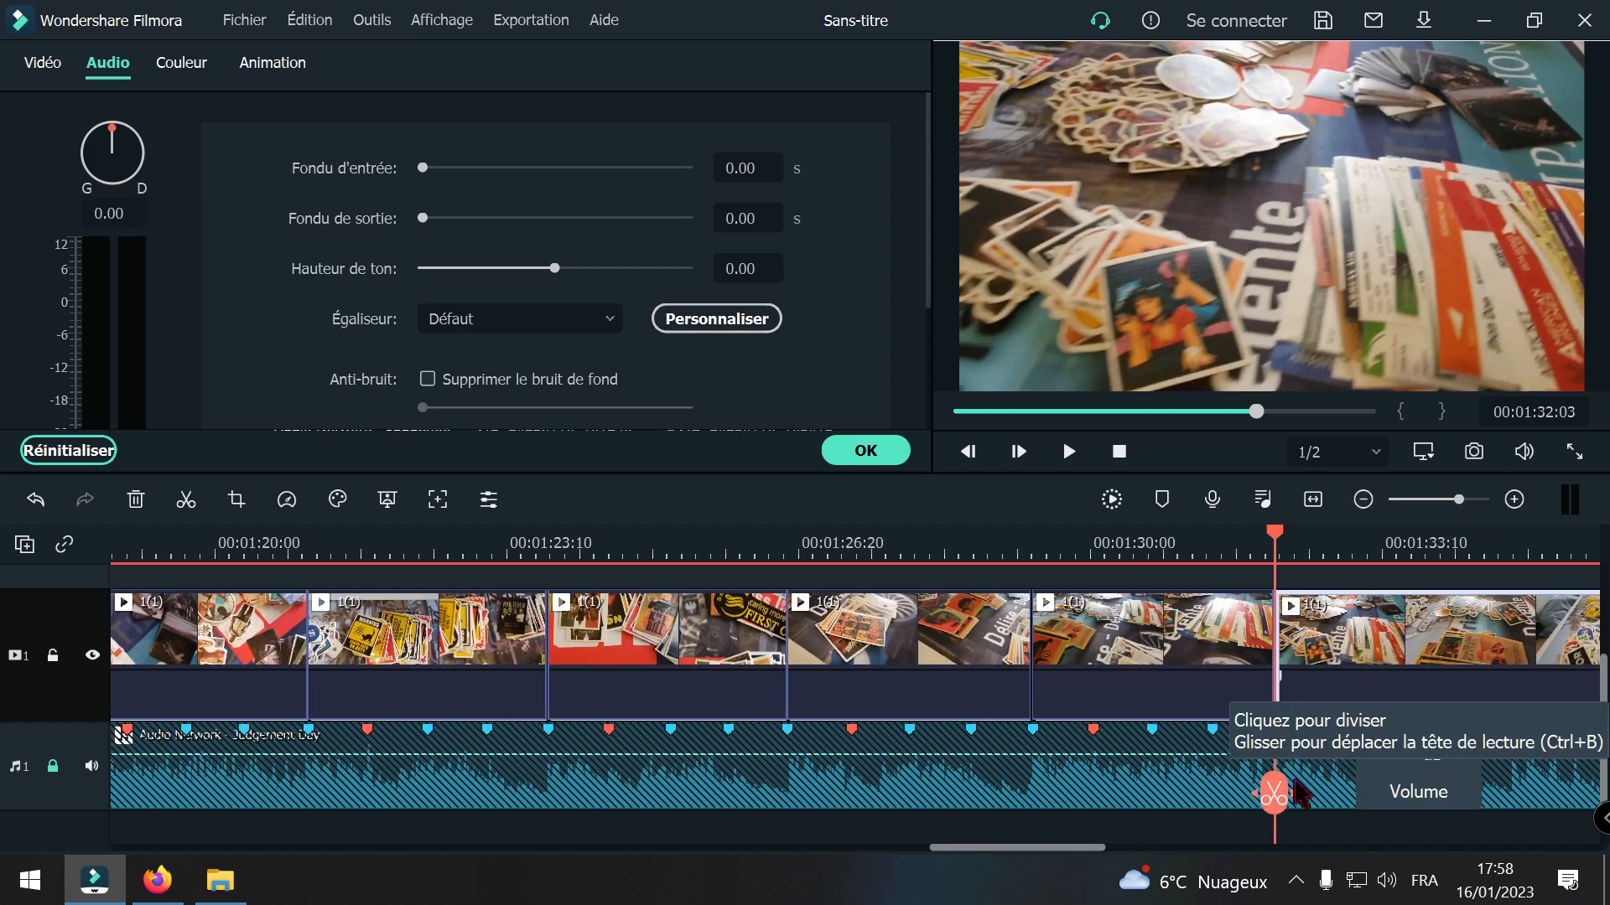
drag(1274, 797, 1513, 818)
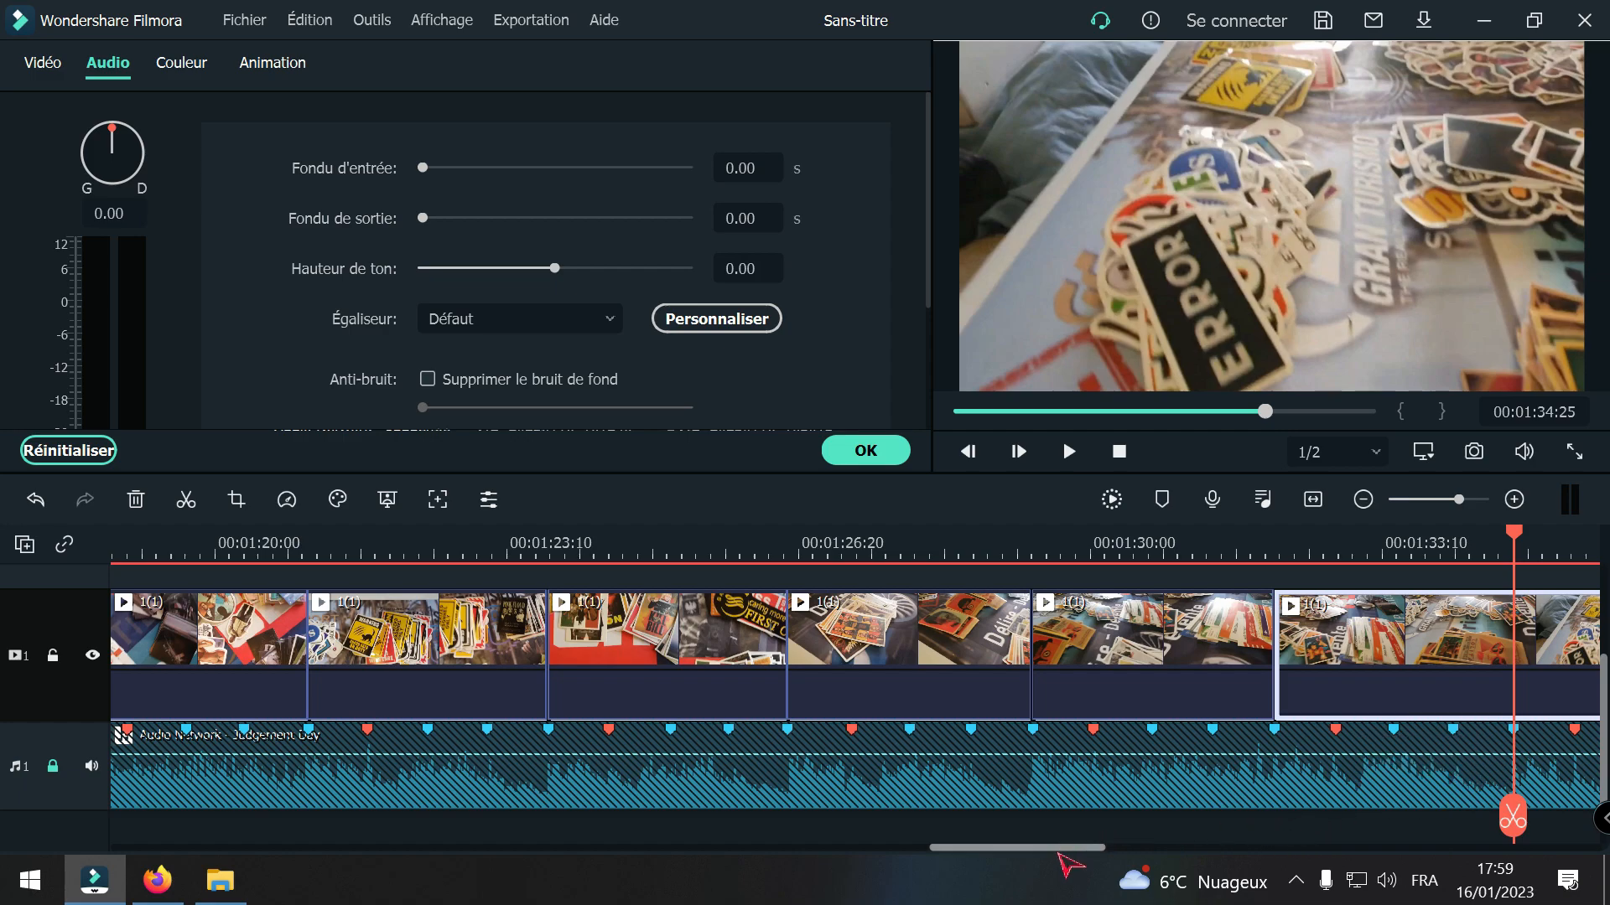
drag(1059, 851, 1136, 852)
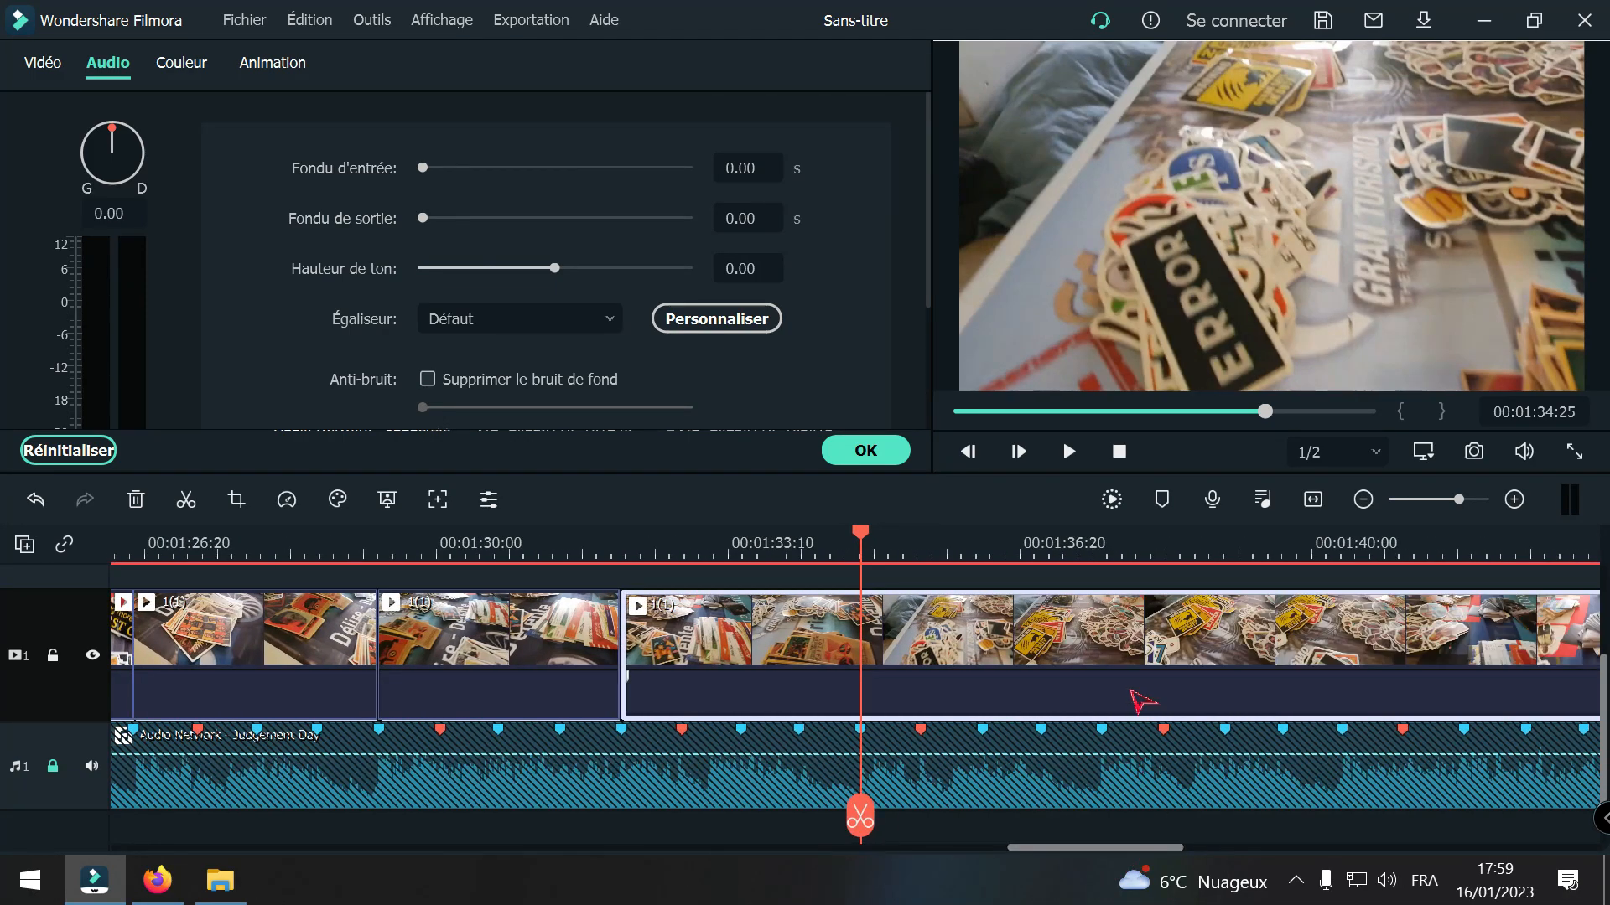
click(1514, 499)
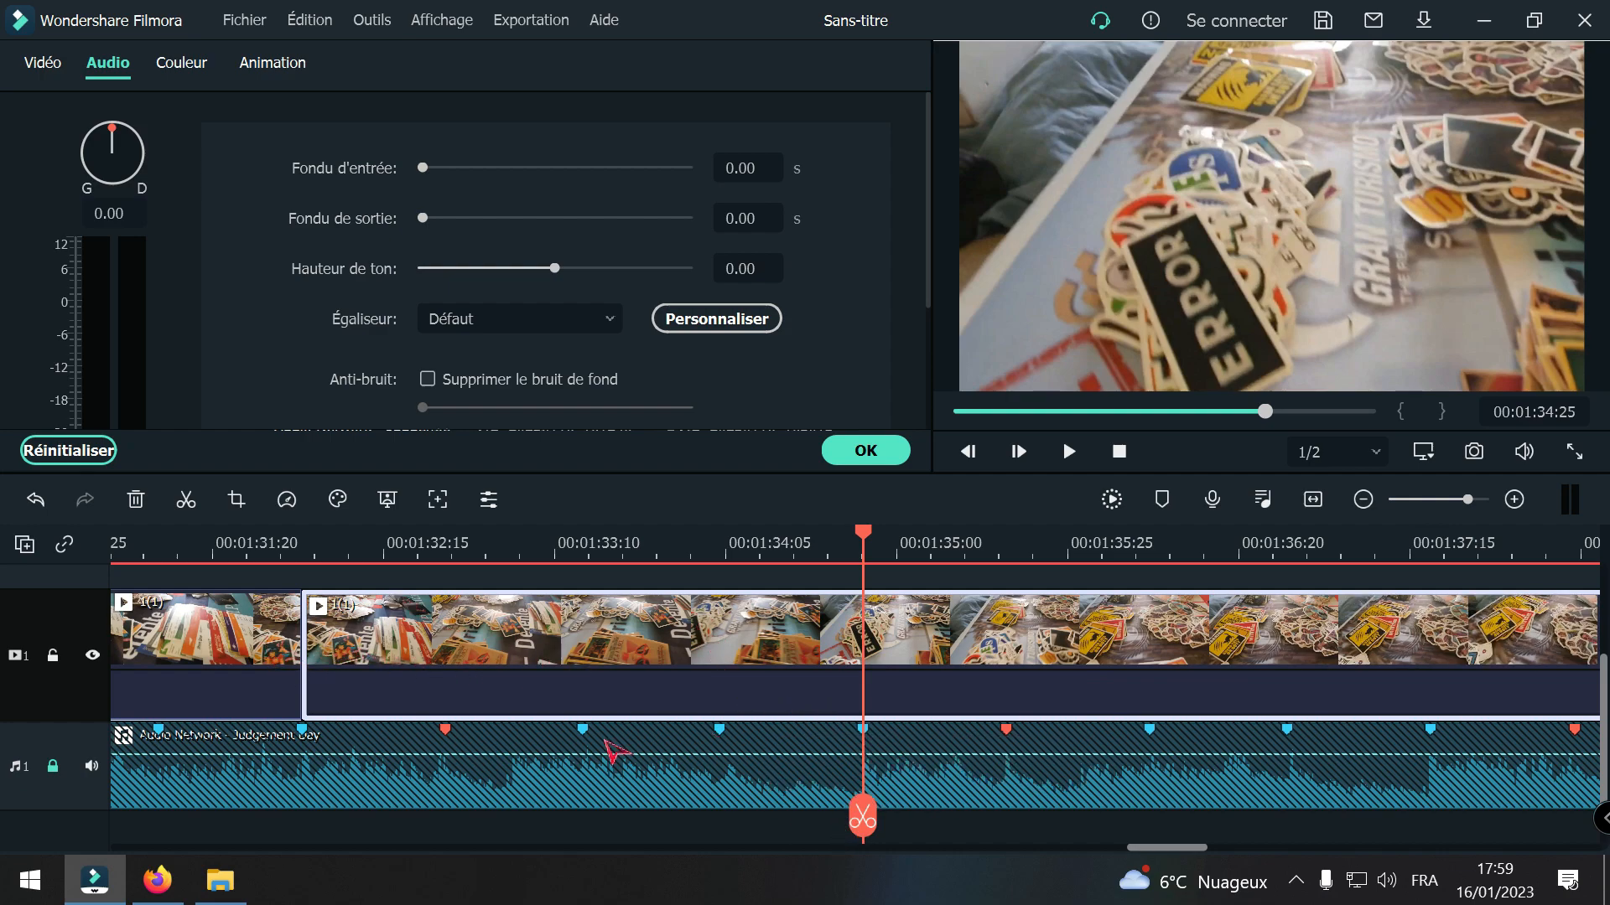
click(864, 822)
click(645, 642)
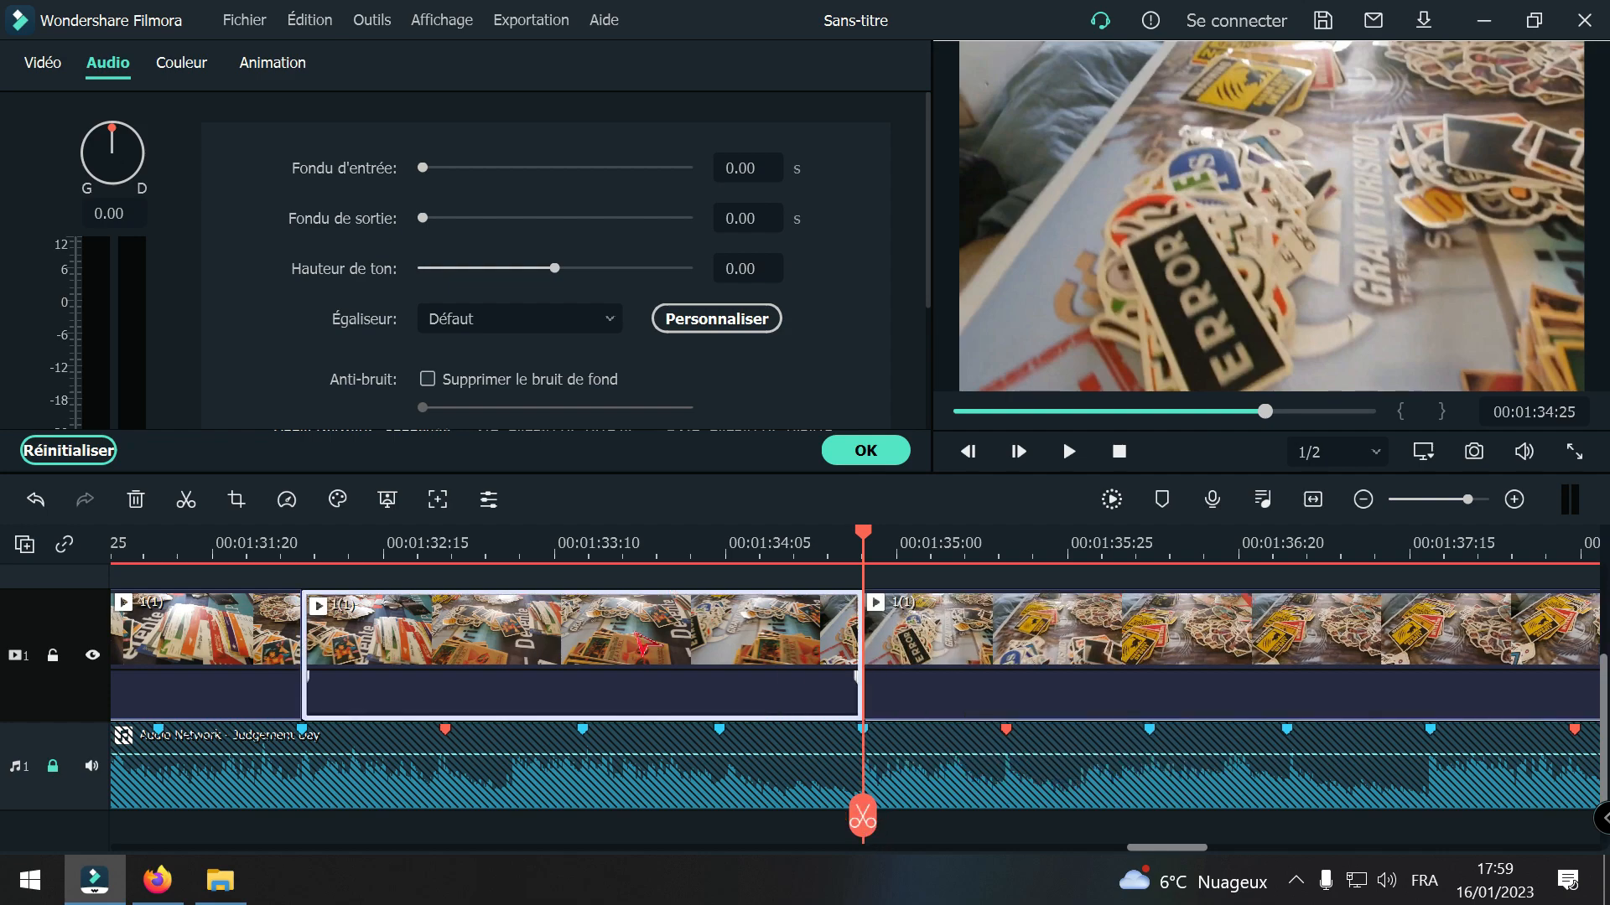
key(Delete)
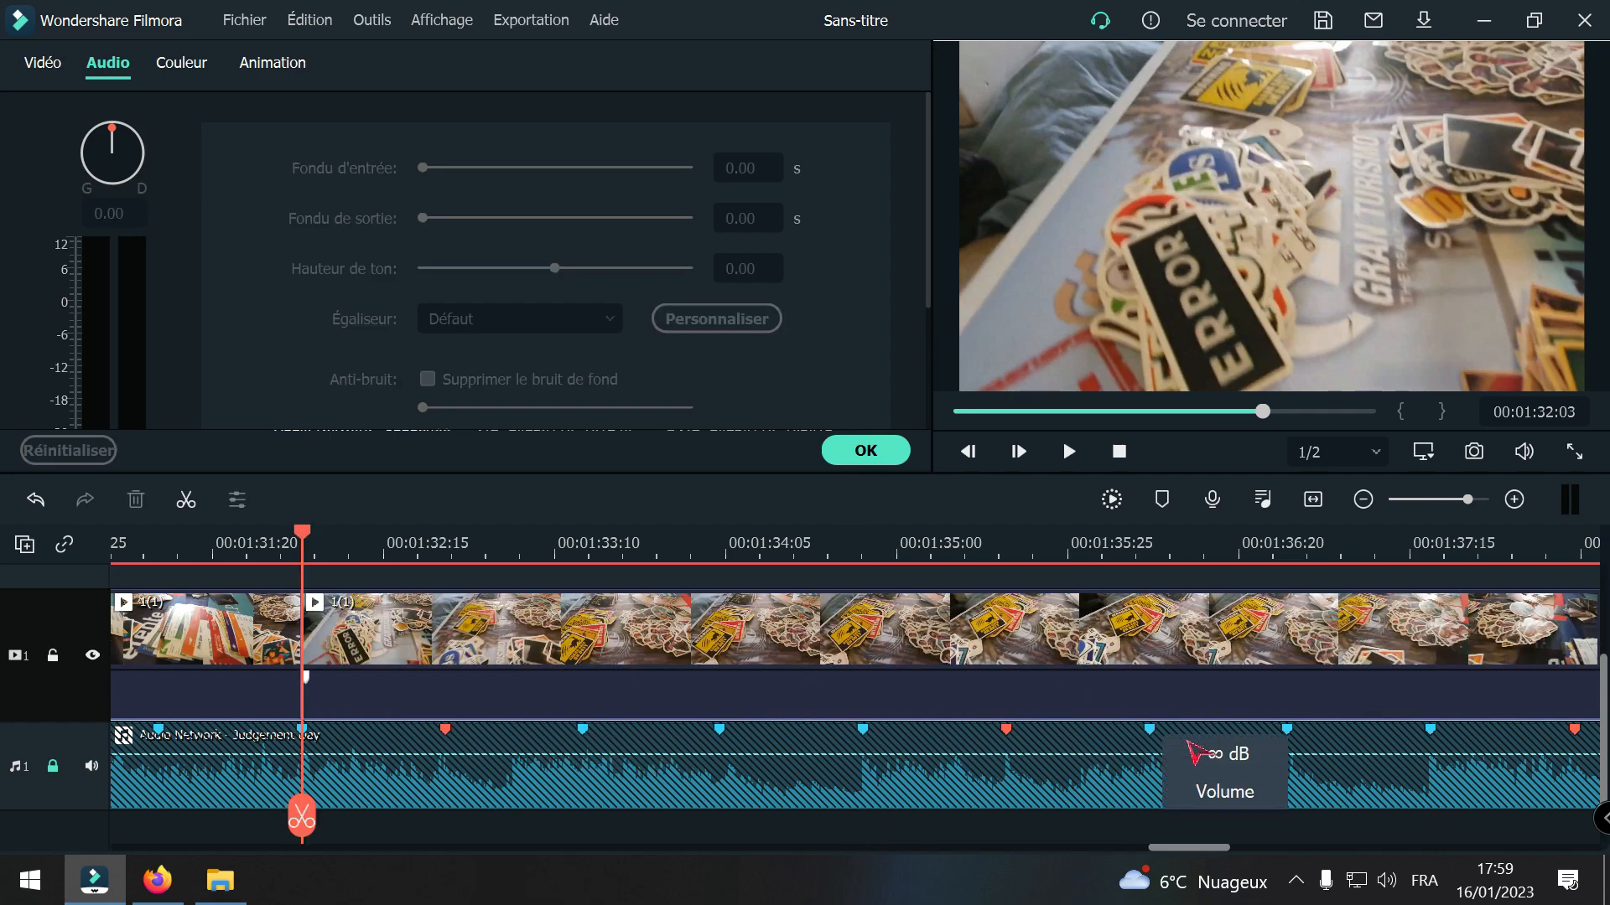
Step: Play across the cut of clip 1(1) at 00:01:32:03 to check the beat timing, stopping near the beat marker at 00:01:34:25
click(1363, 500)
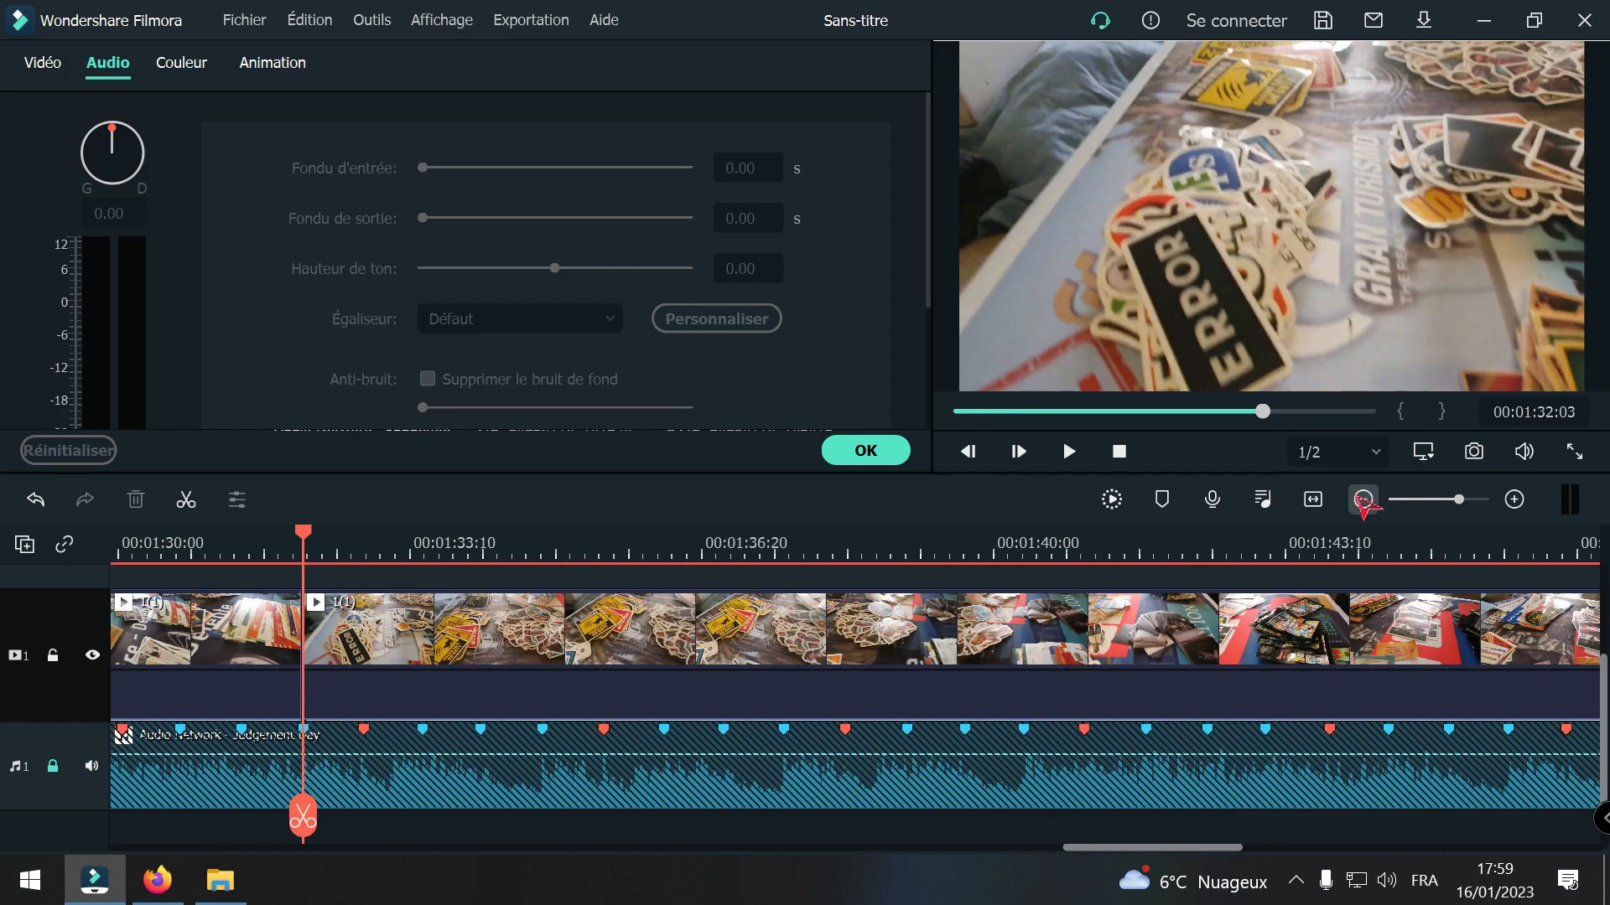
click(1363, 500)
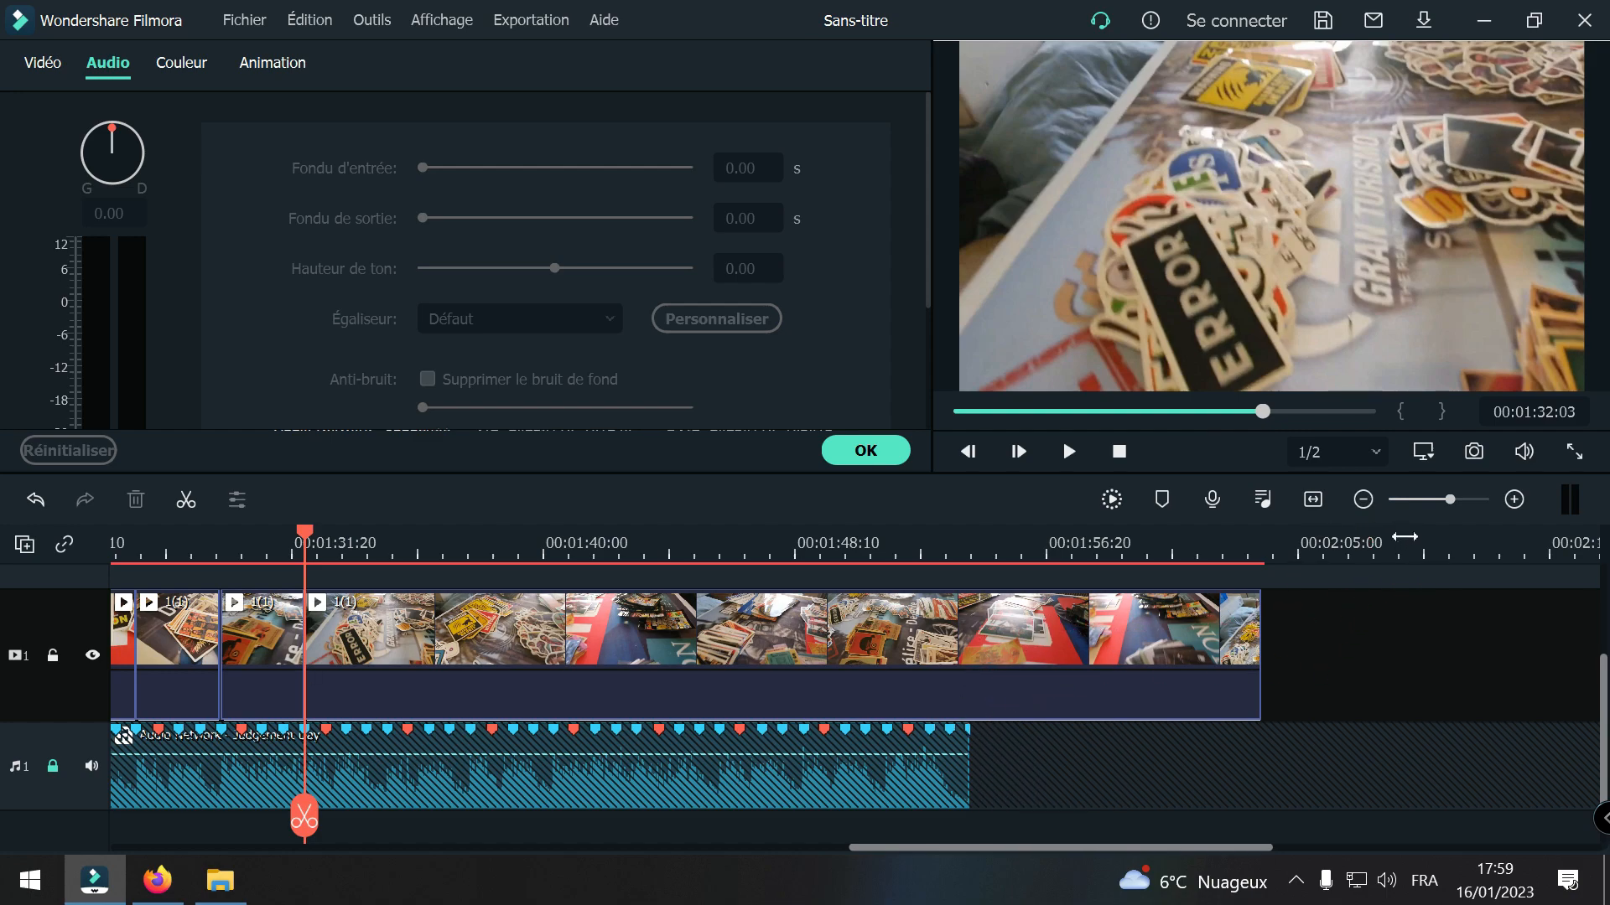
click(1514, 500)
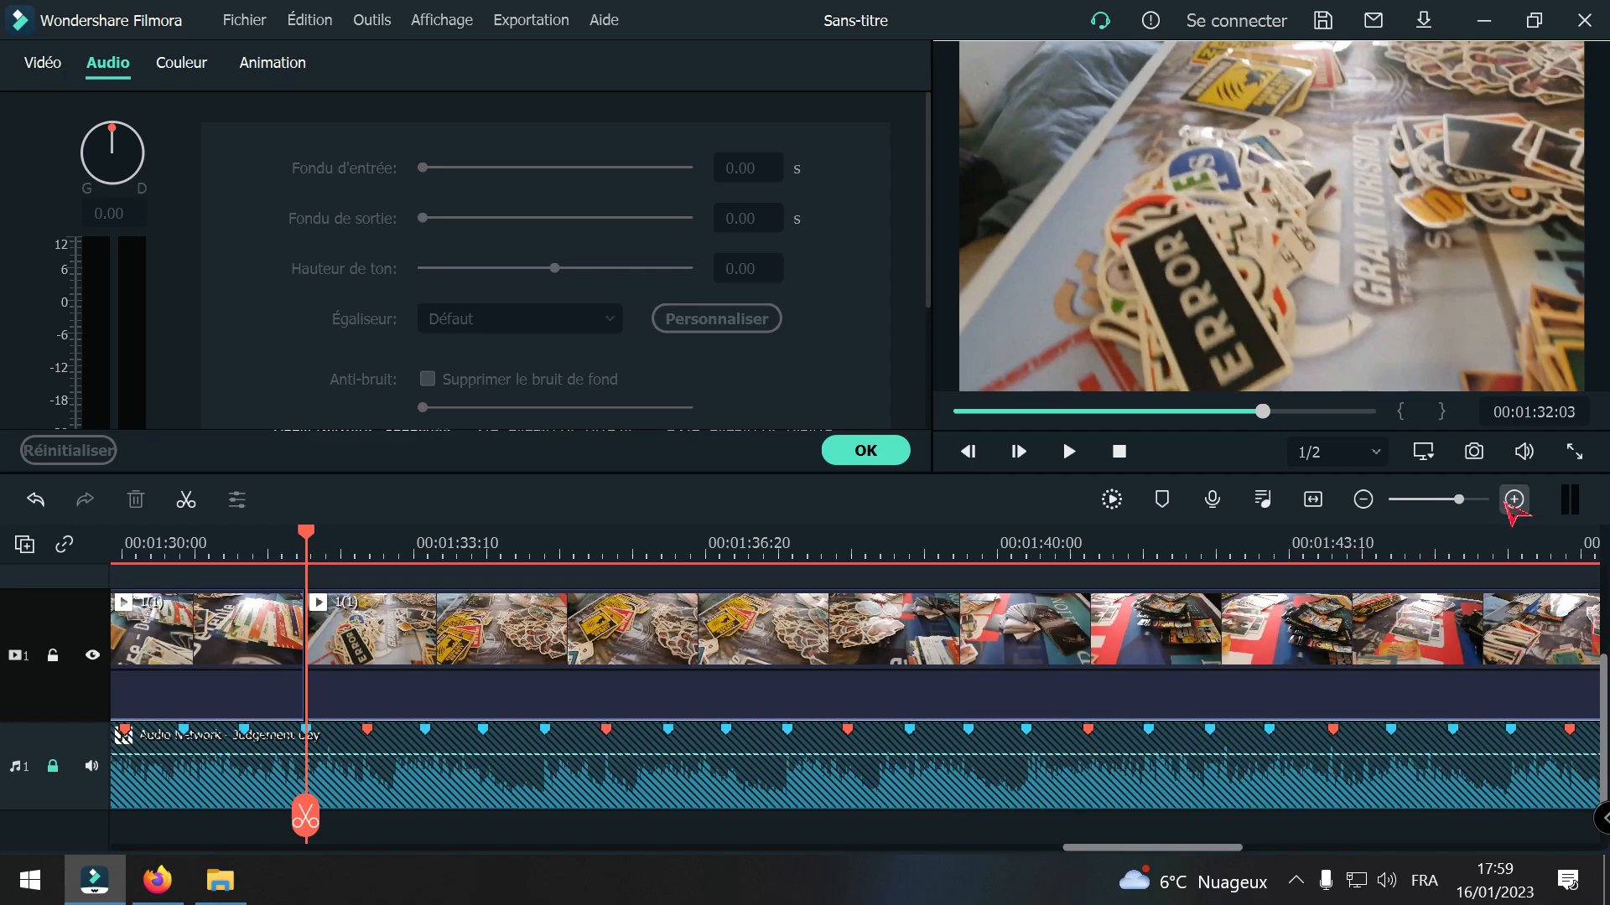
drag(1088, 852, 993, 872)
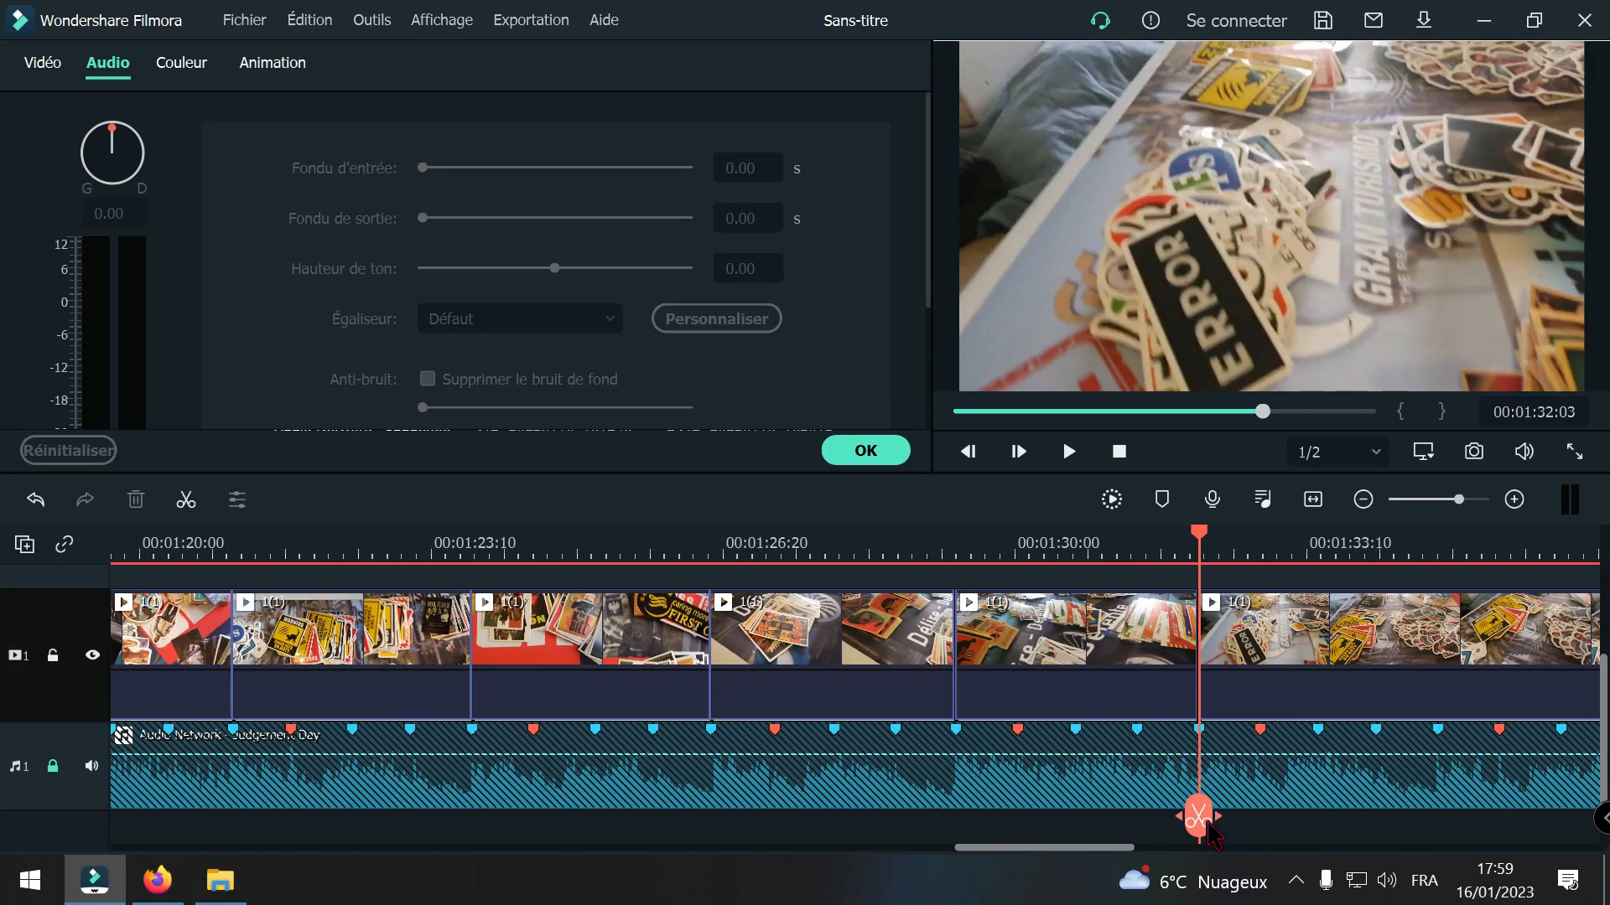
drag(1207, 826, 674, 801)
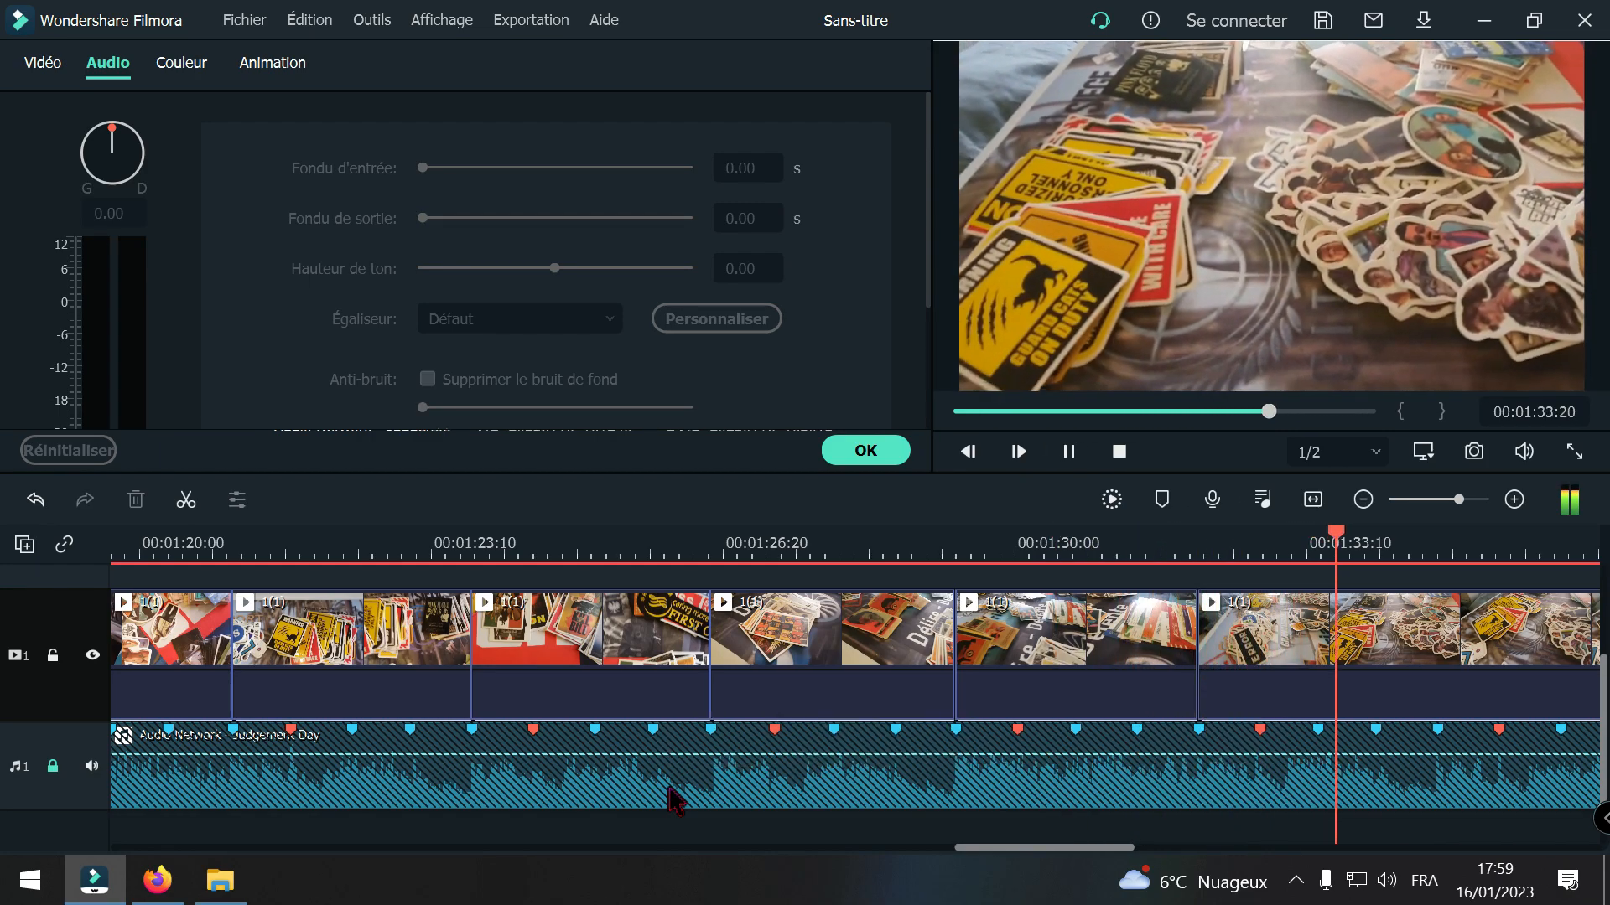
key(space)
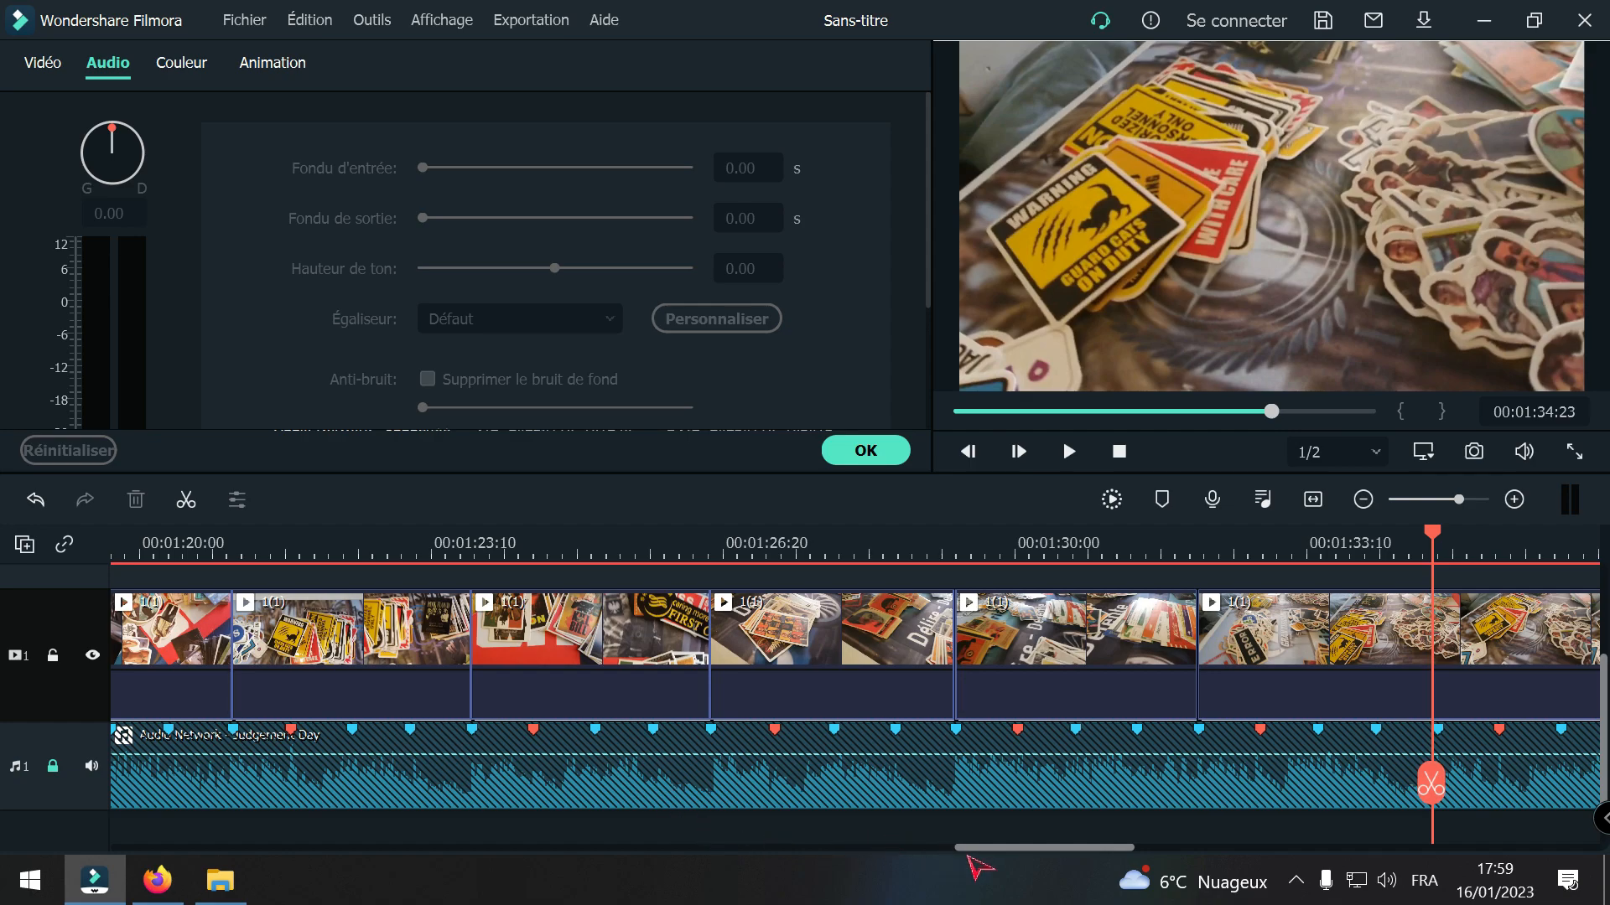
Step: Move the playhead onto the beat marker at 00:01:34:25 and split the remaining 1(1) footage there
scroll(970, 847, right, 4)
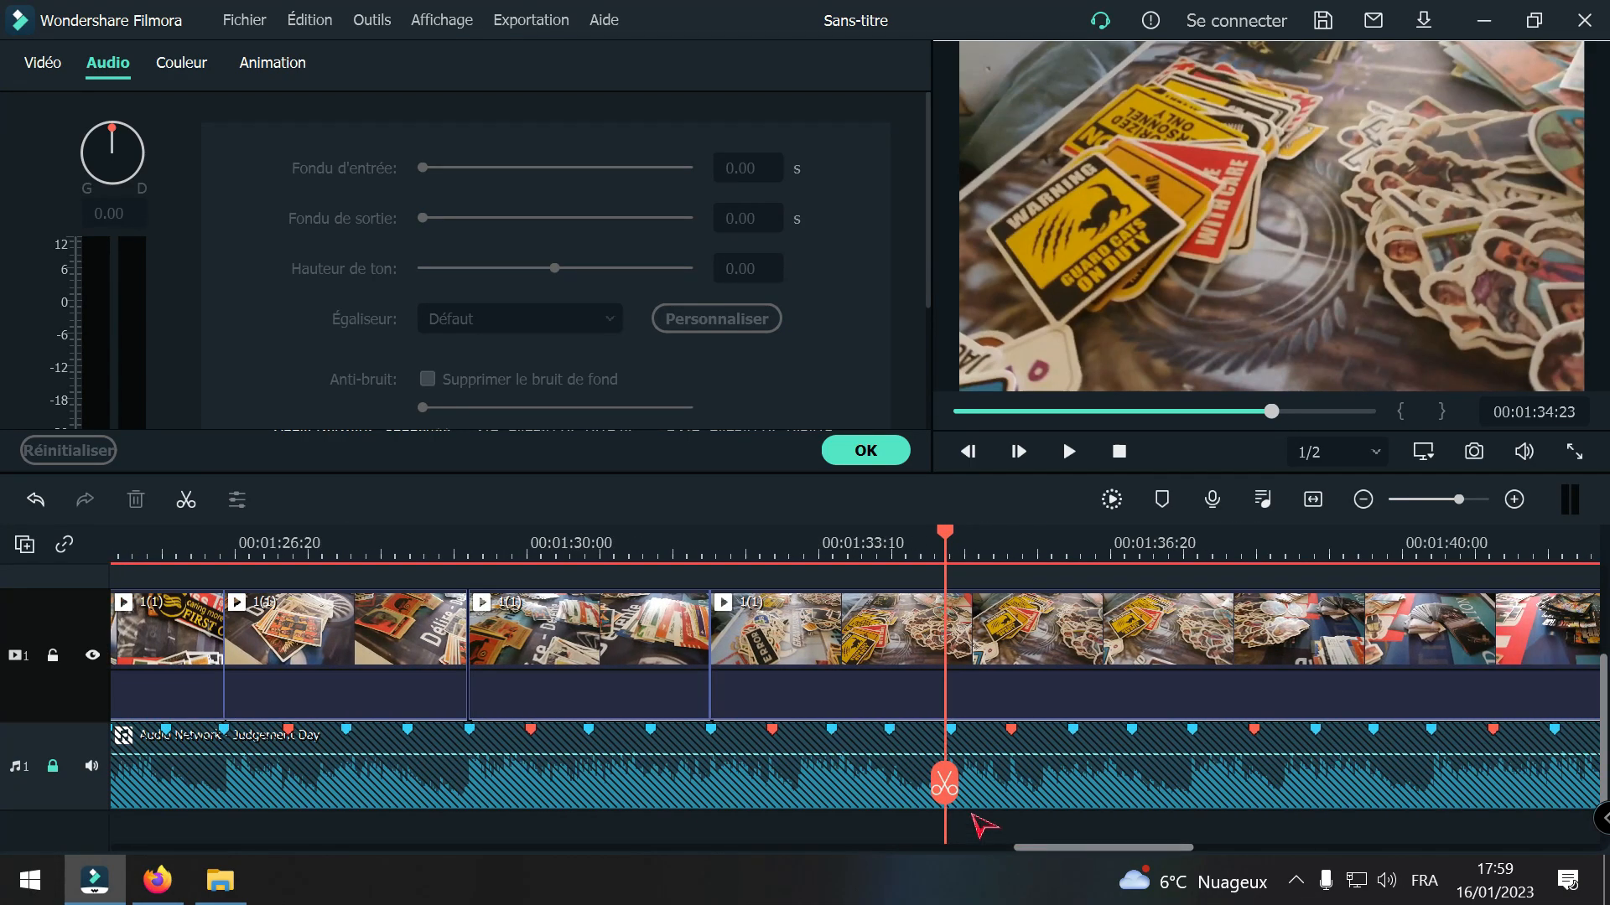
drag(945, 784, 949, 798)
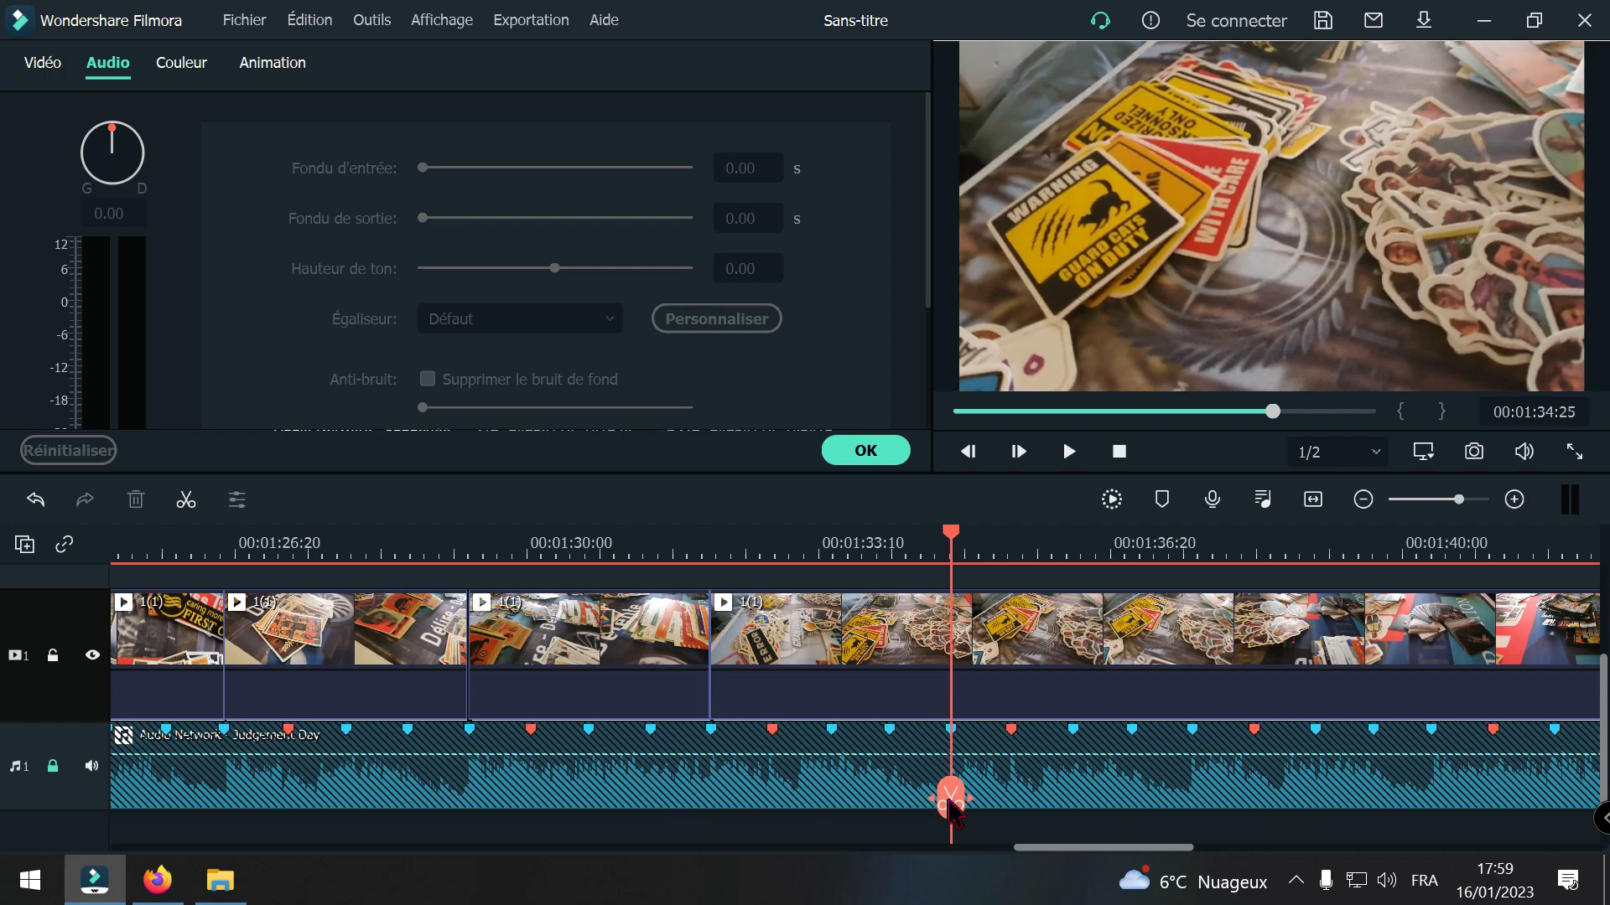
click(950, 803)
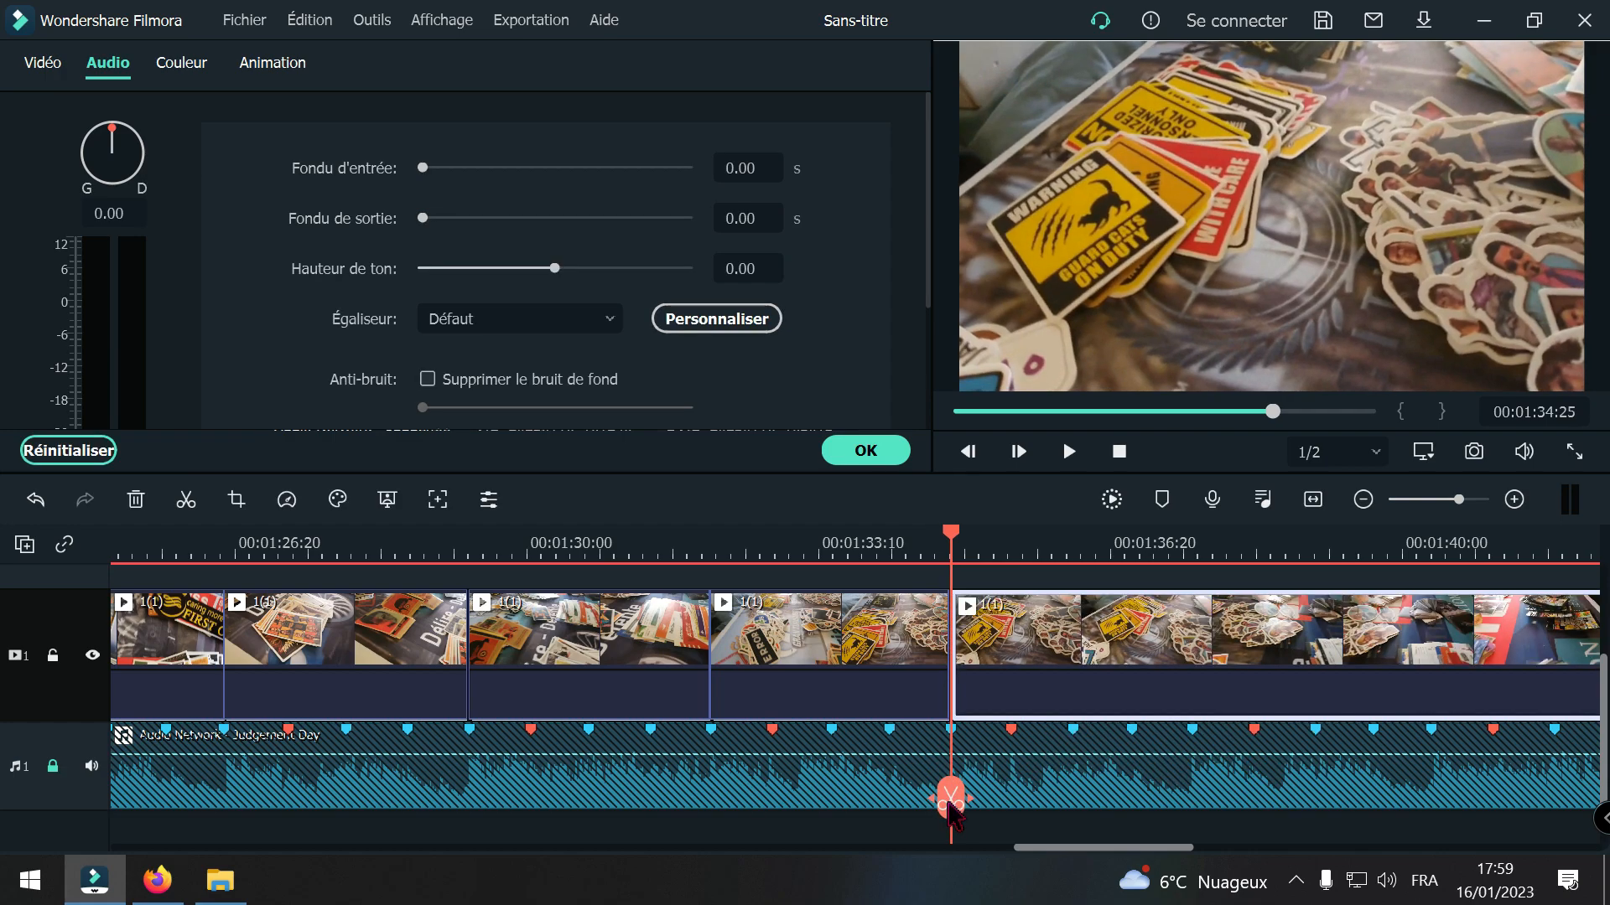
Step: Split clip 1(1) at the beat marker at 00:01:37:18 and delete the footage between 00:01:34:25 and that cut, closing the gap
drag(950, 803, 1193, 823)
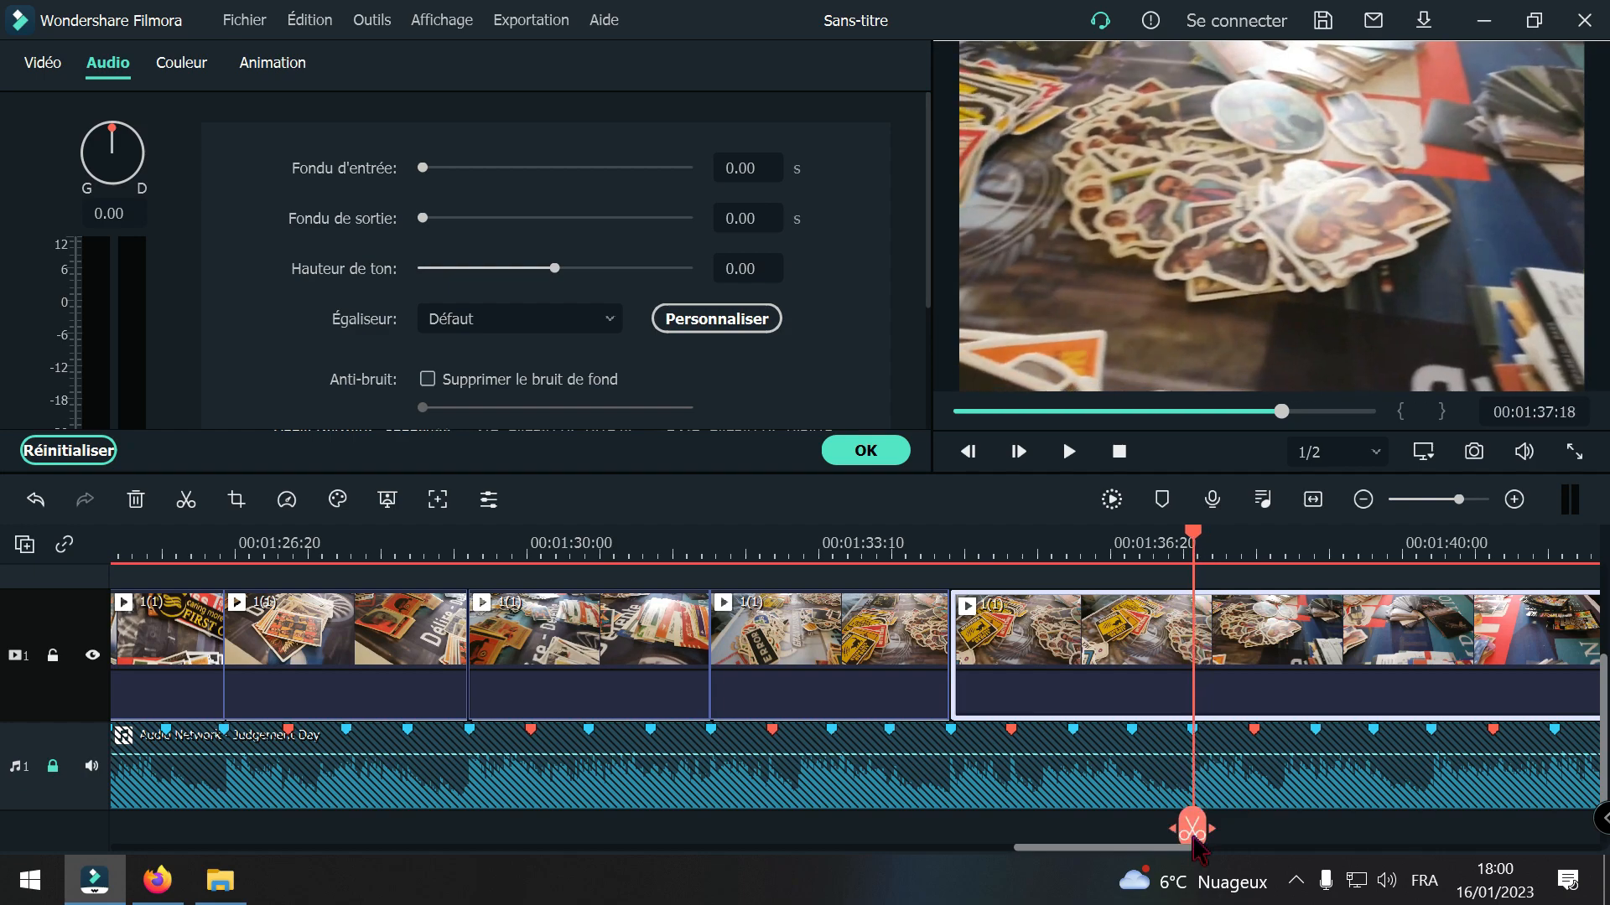
click(1191, 830)
click(1100, 670)
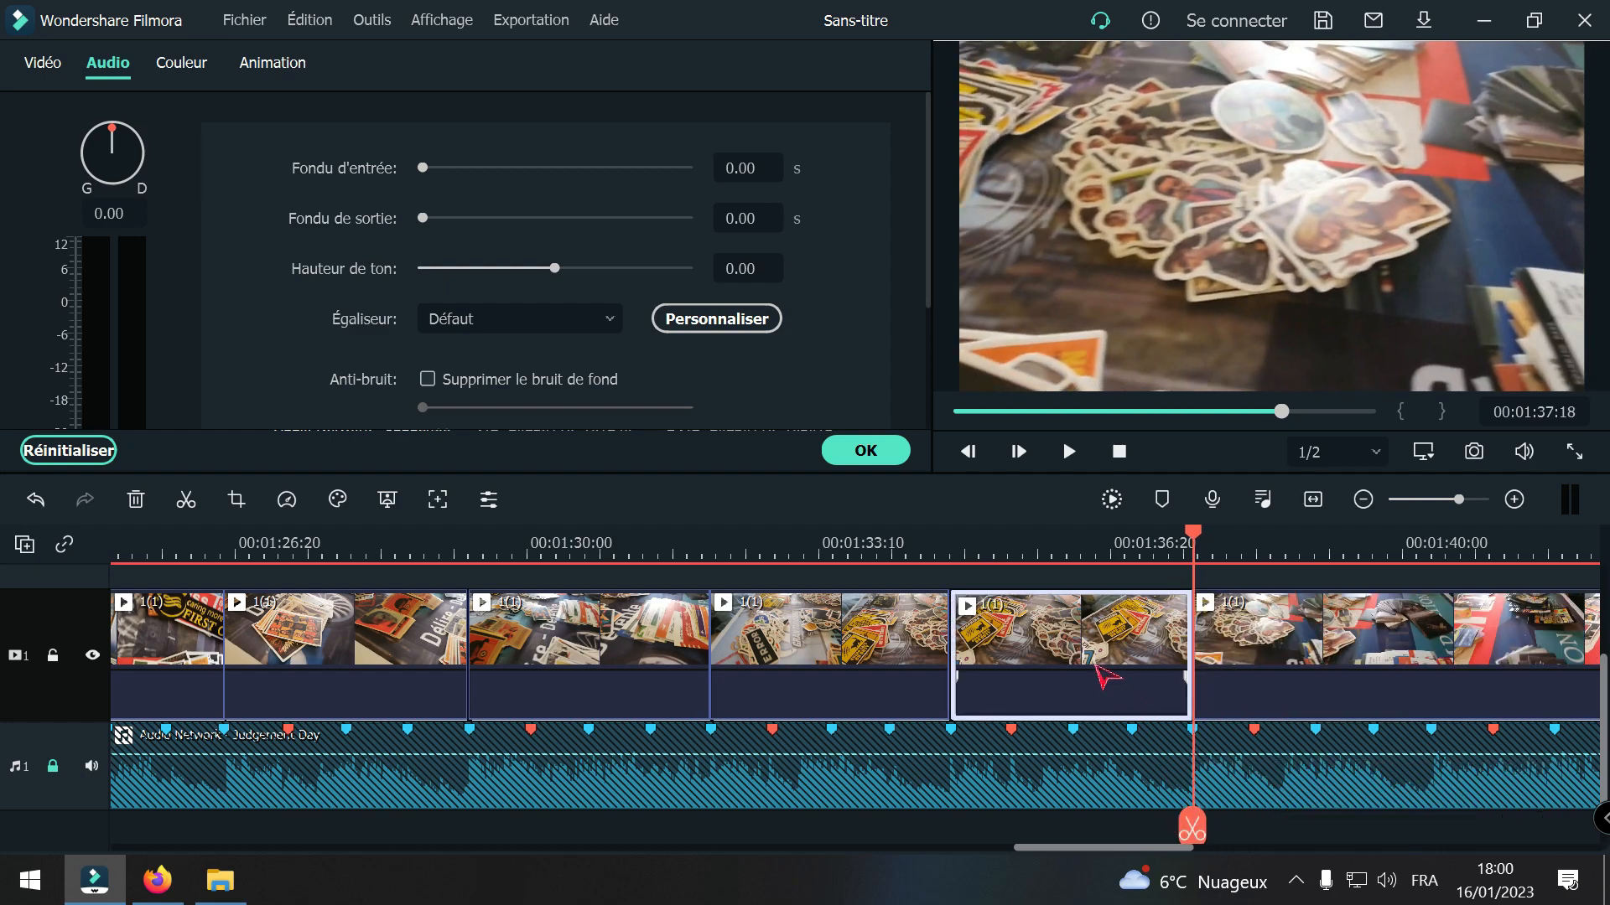
key(Delete)
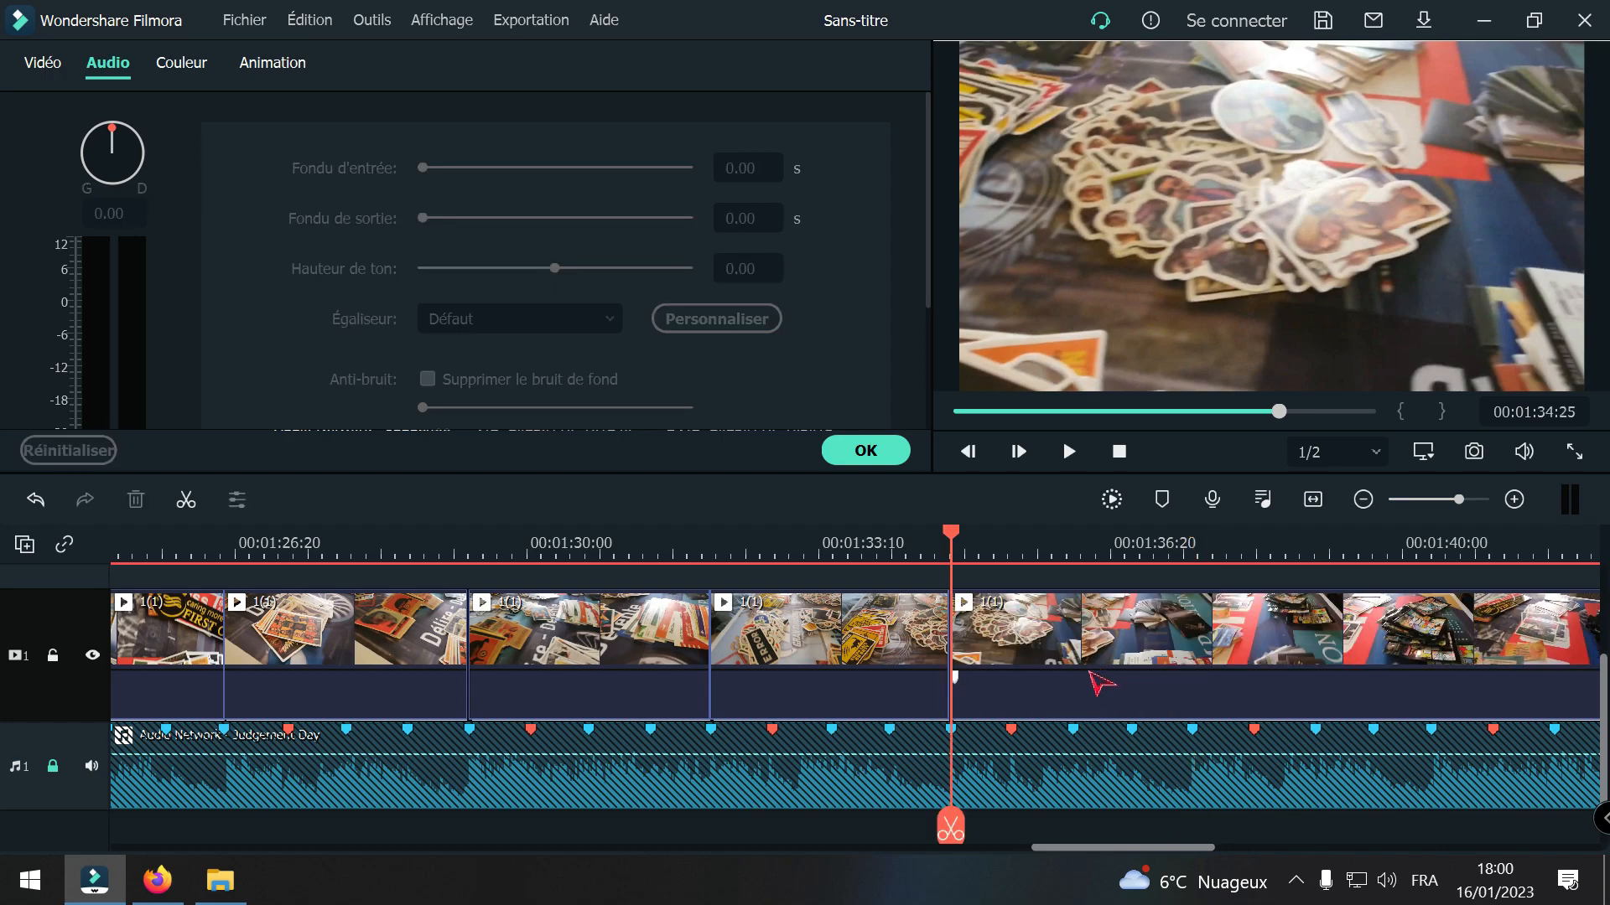
Step: Align the playhead with the beat marker at 00:01:37:18 and split the remaining 1(1) footage there
drag(948, 826, 1185, 815)
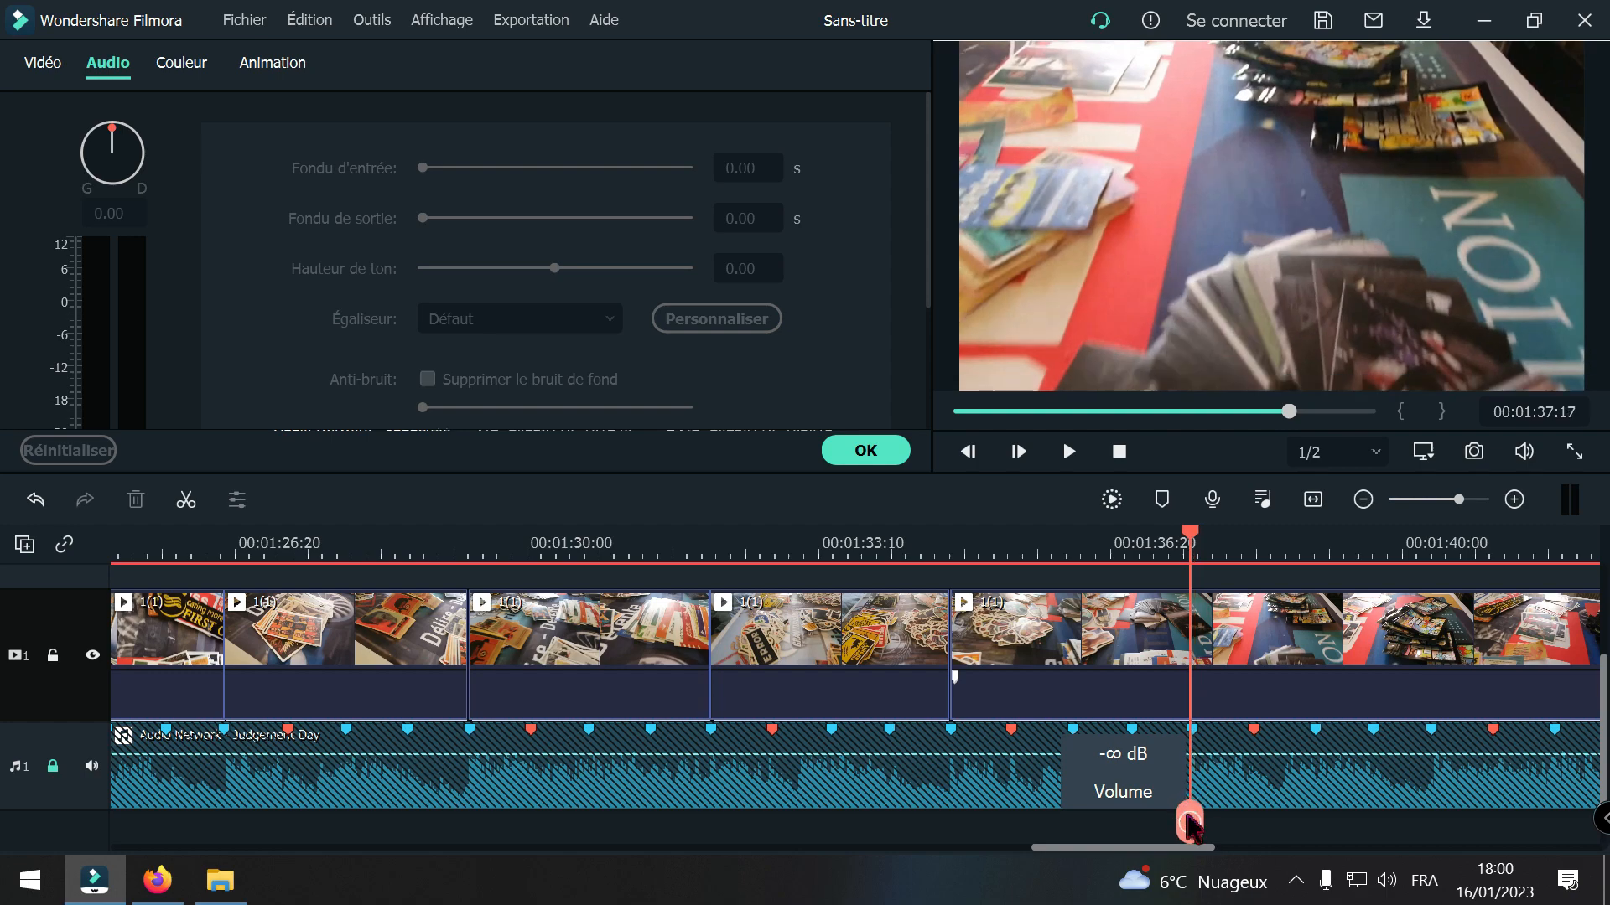
click(1514, 500)
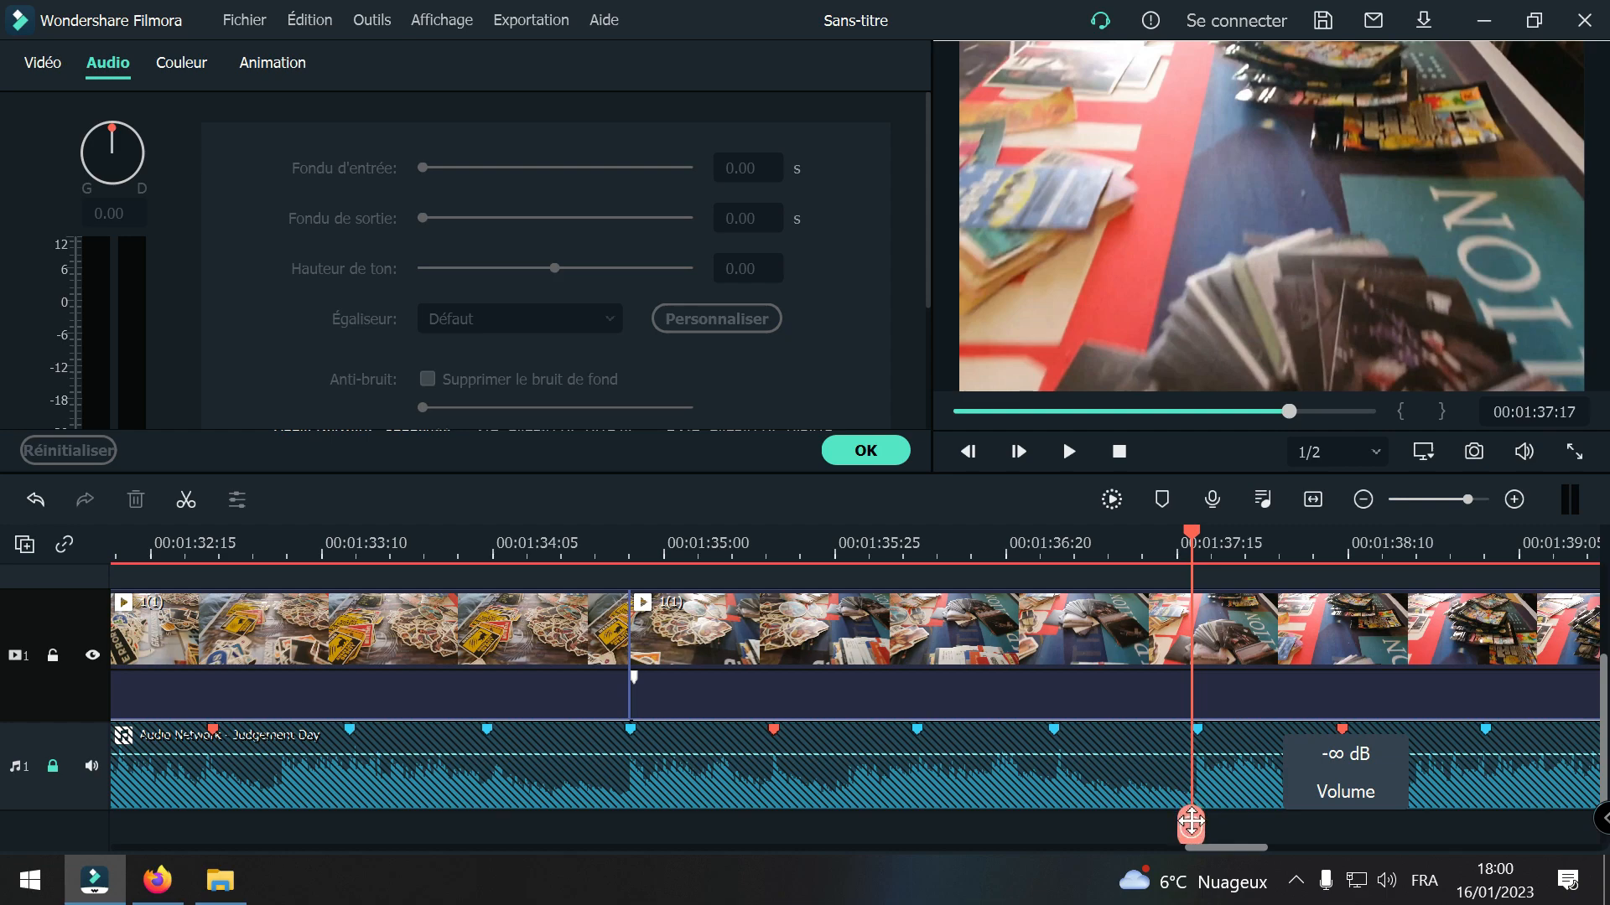
drag(1190, 821, 1197, 823)
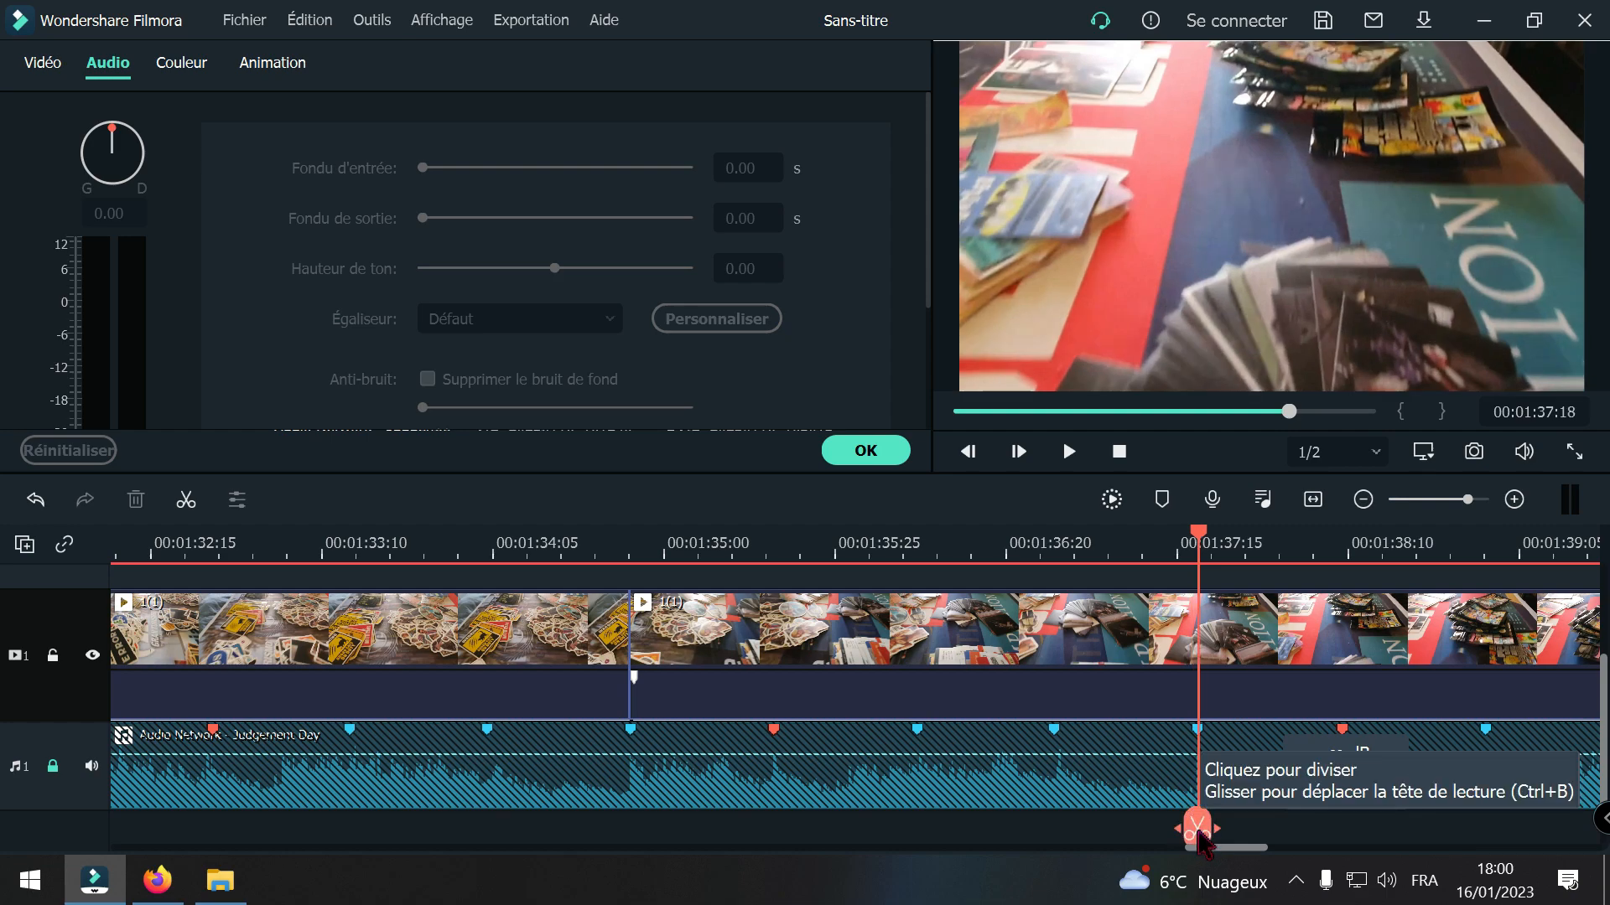
click(1197, 828)
drag(1197, 828, 835, 790)
drag(714, 791, 1250, 838)
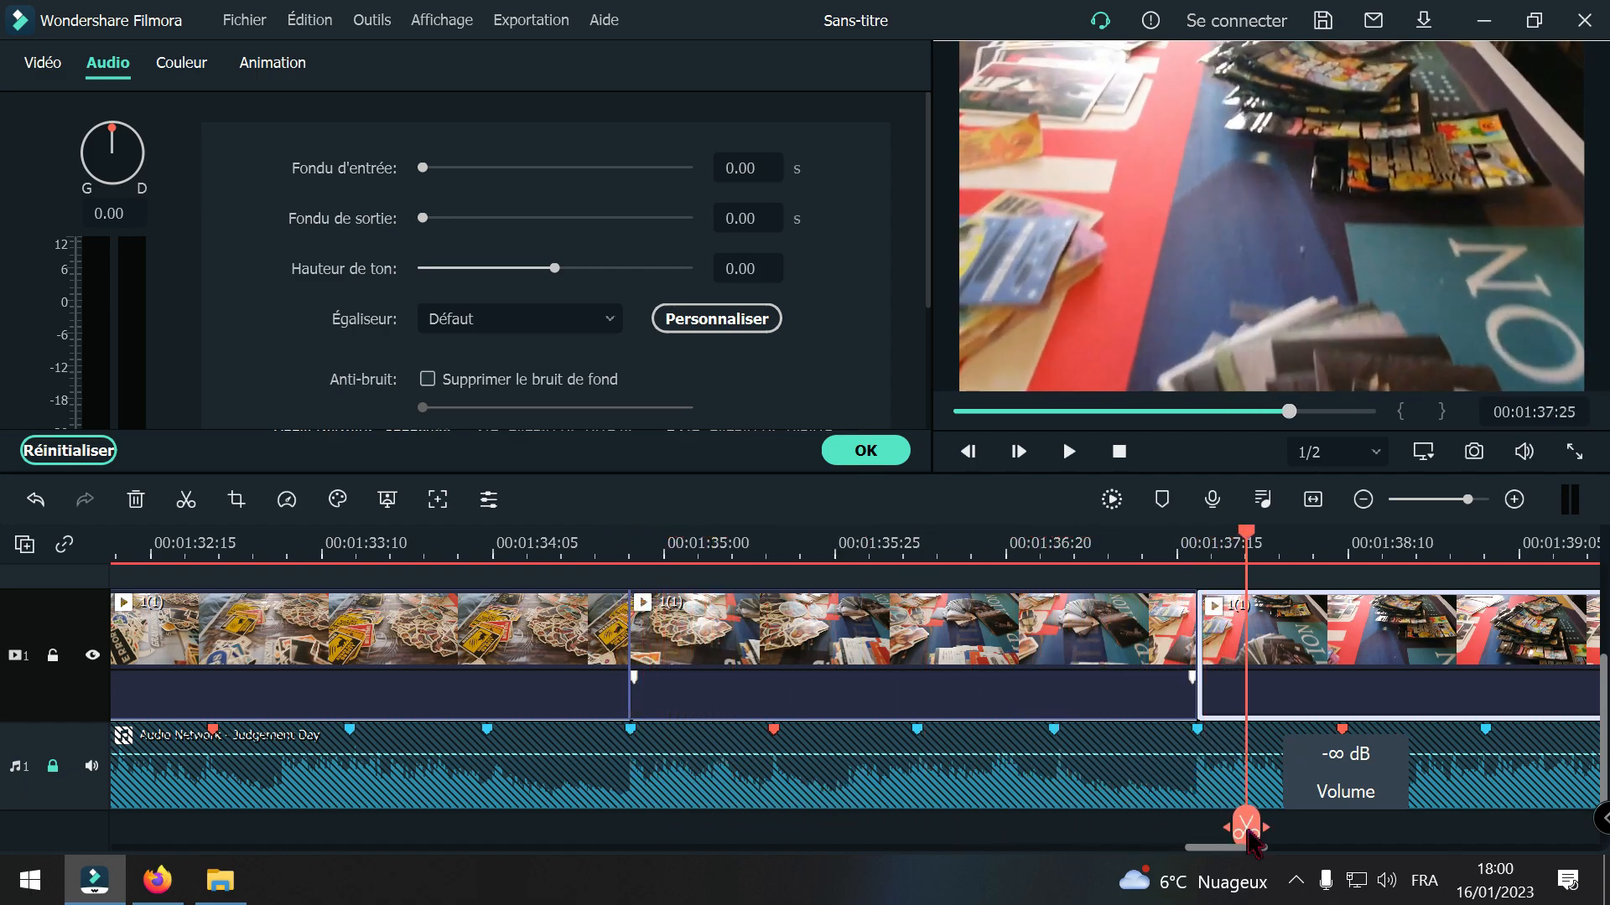
key(Delete)
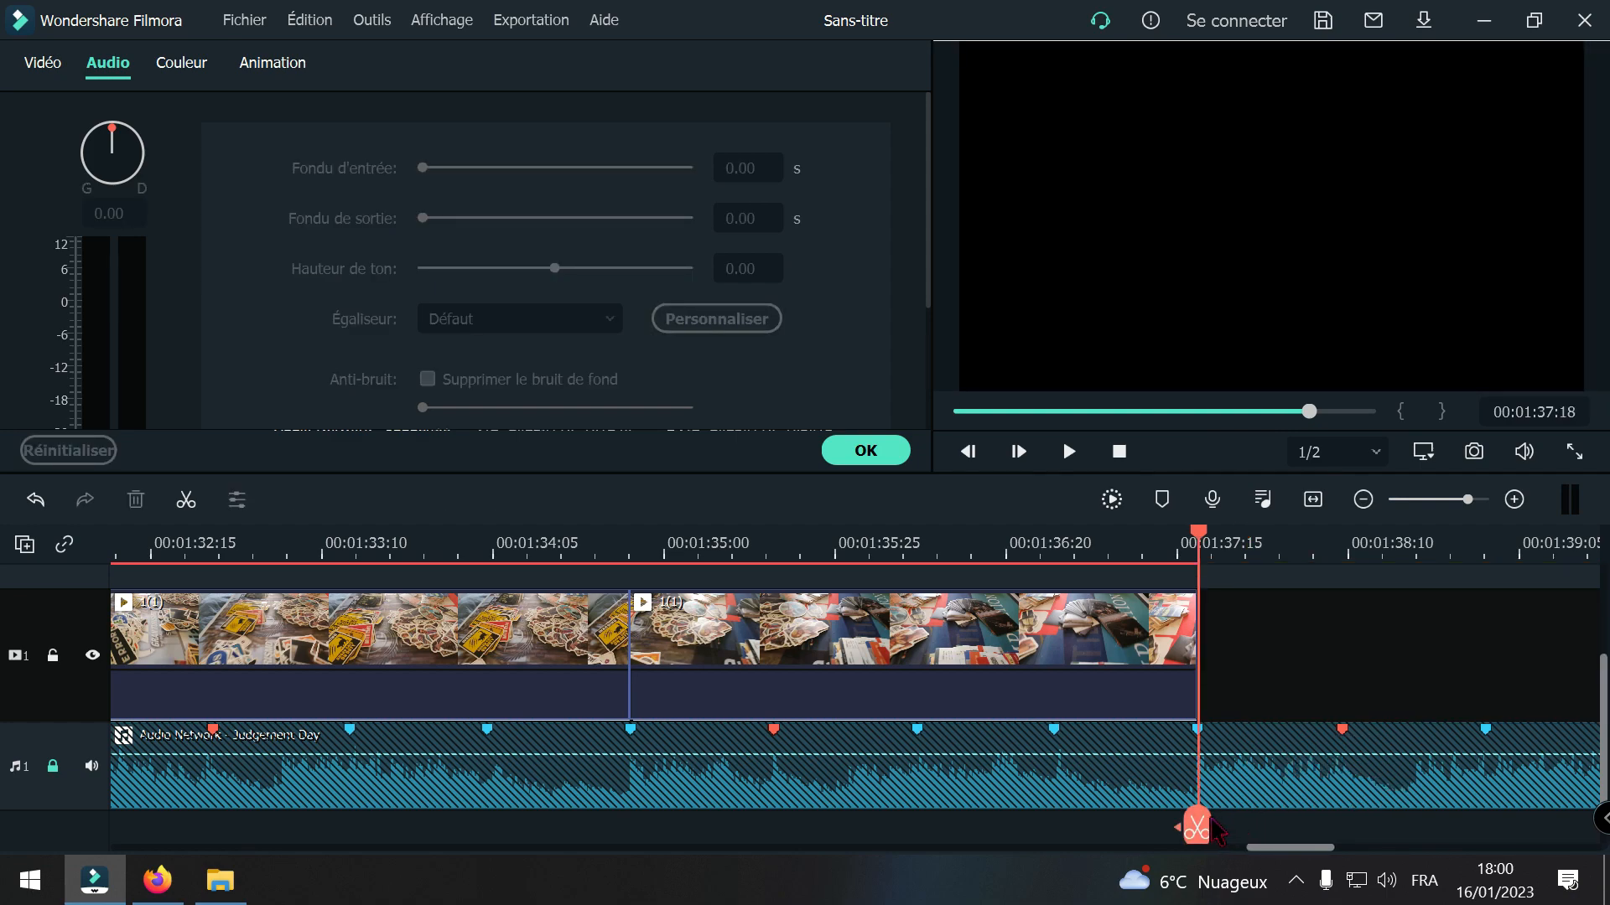
click(37, 500)
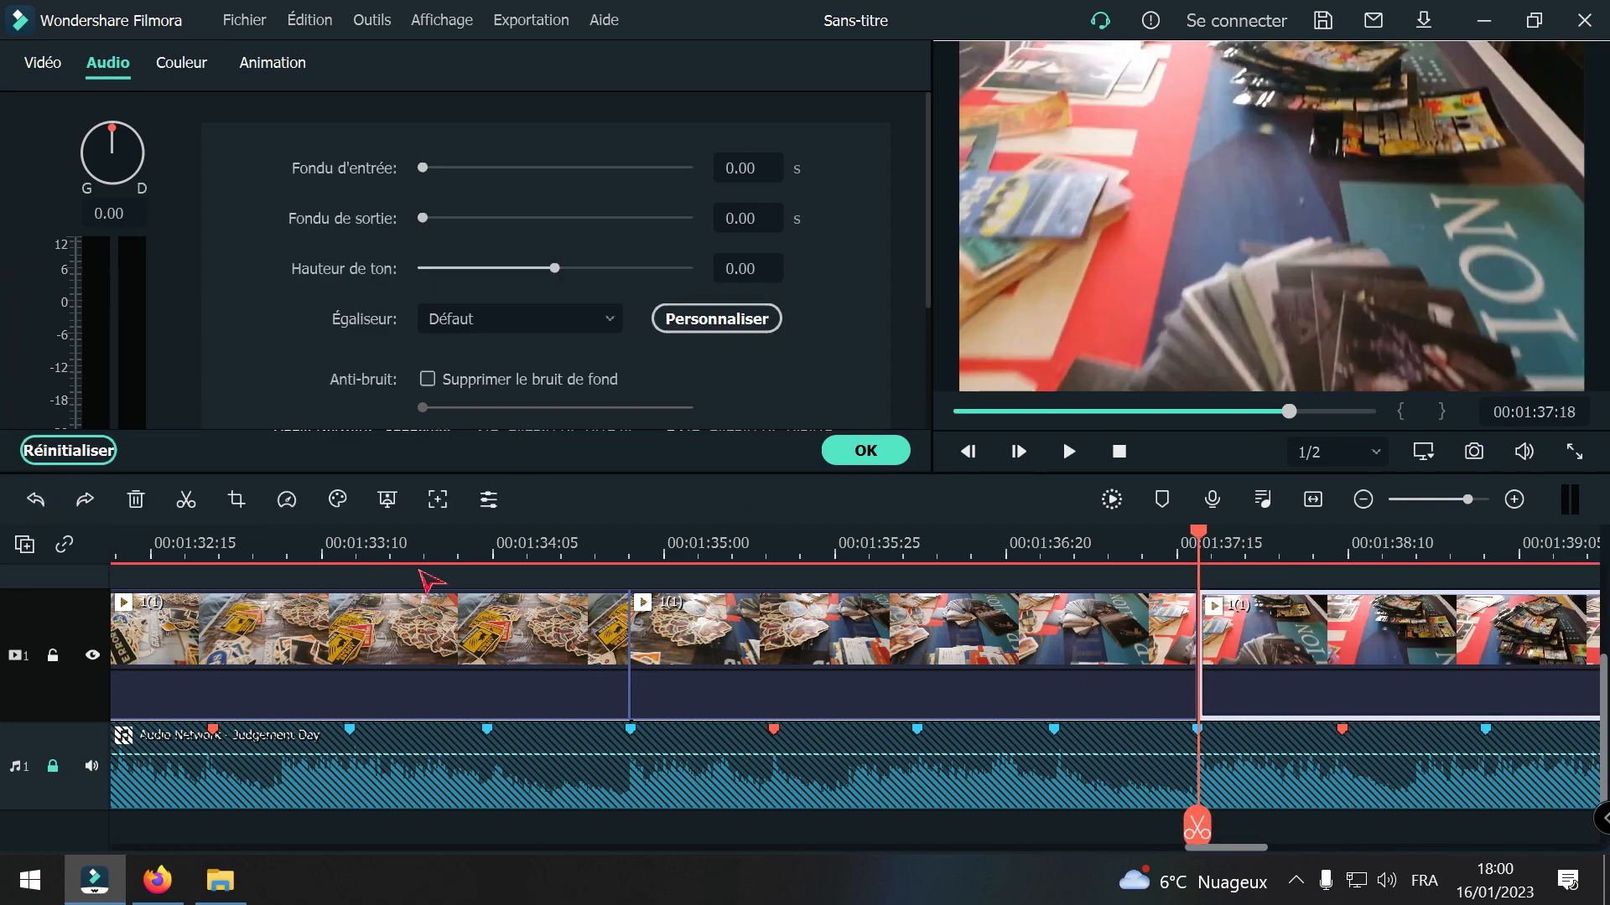
Step: Split clip 1(1) at the beat marker at 00:01:40:10 and delete the footage between 00:01:37:18 and that cut, closing the gap
drag(1197, 828, 1351, 742)
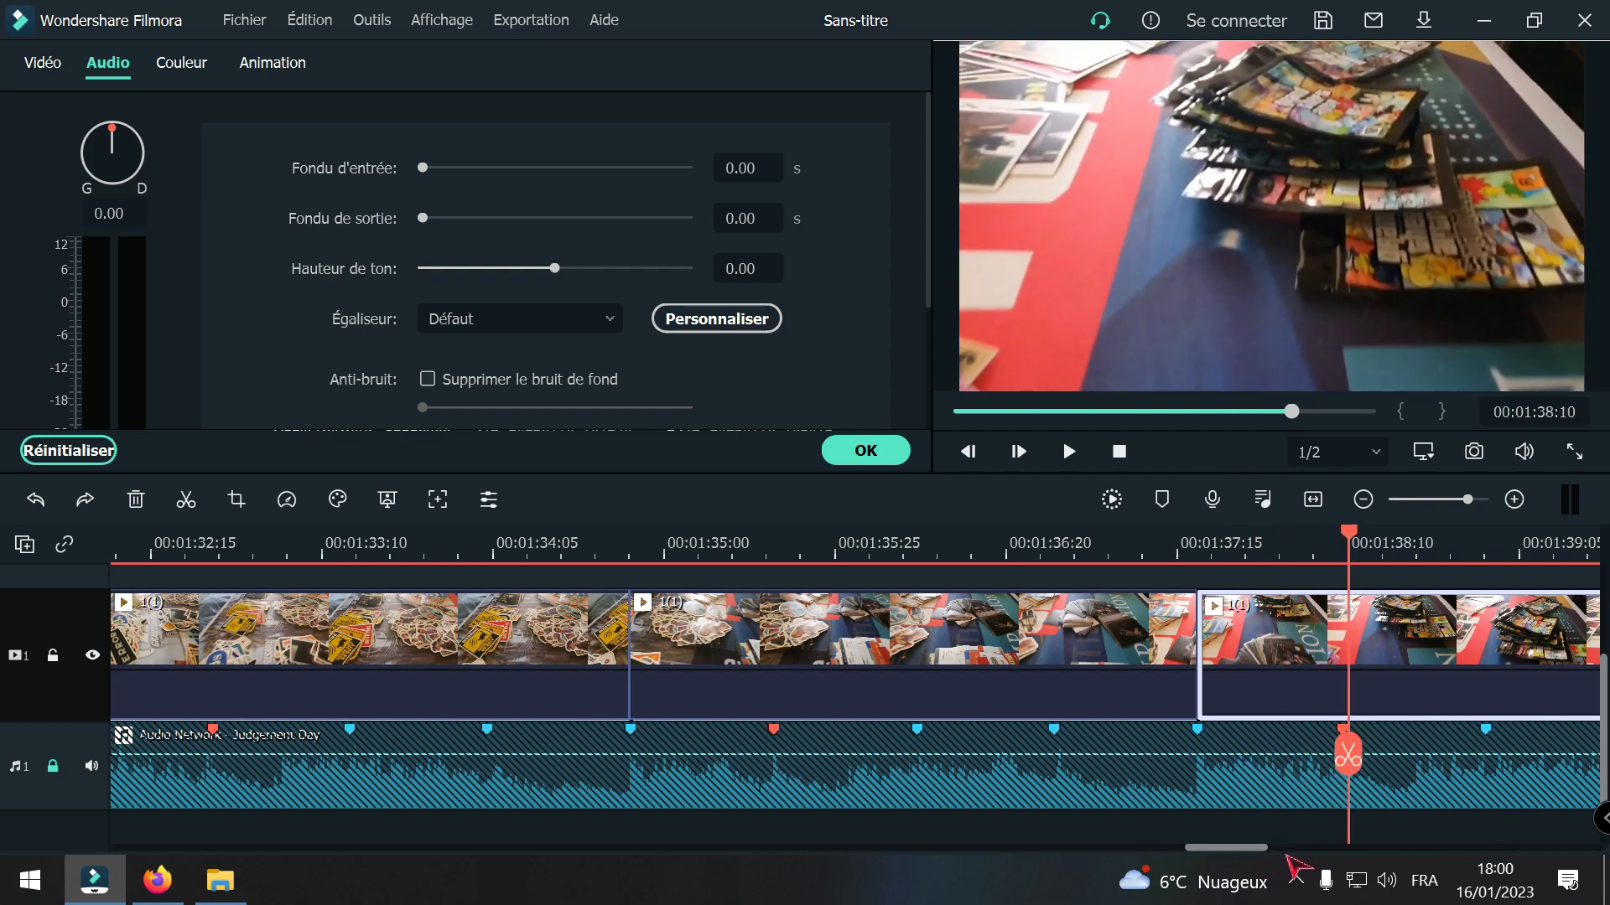
drag(1255, 853, 1291, 855)
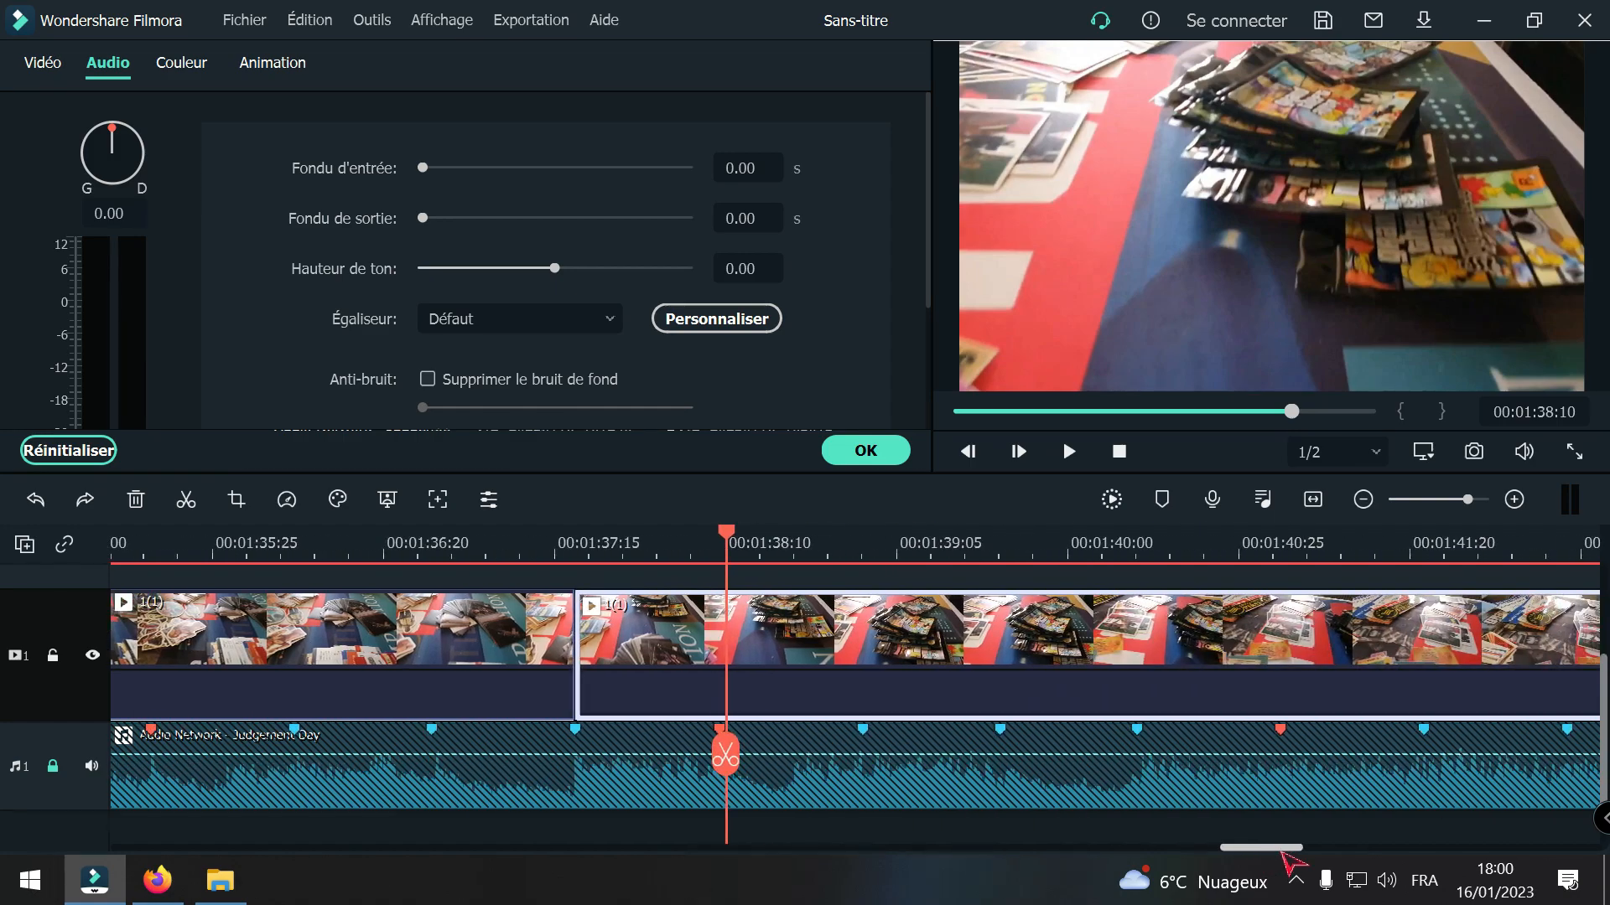
drag(736, 761, 1138, 793)
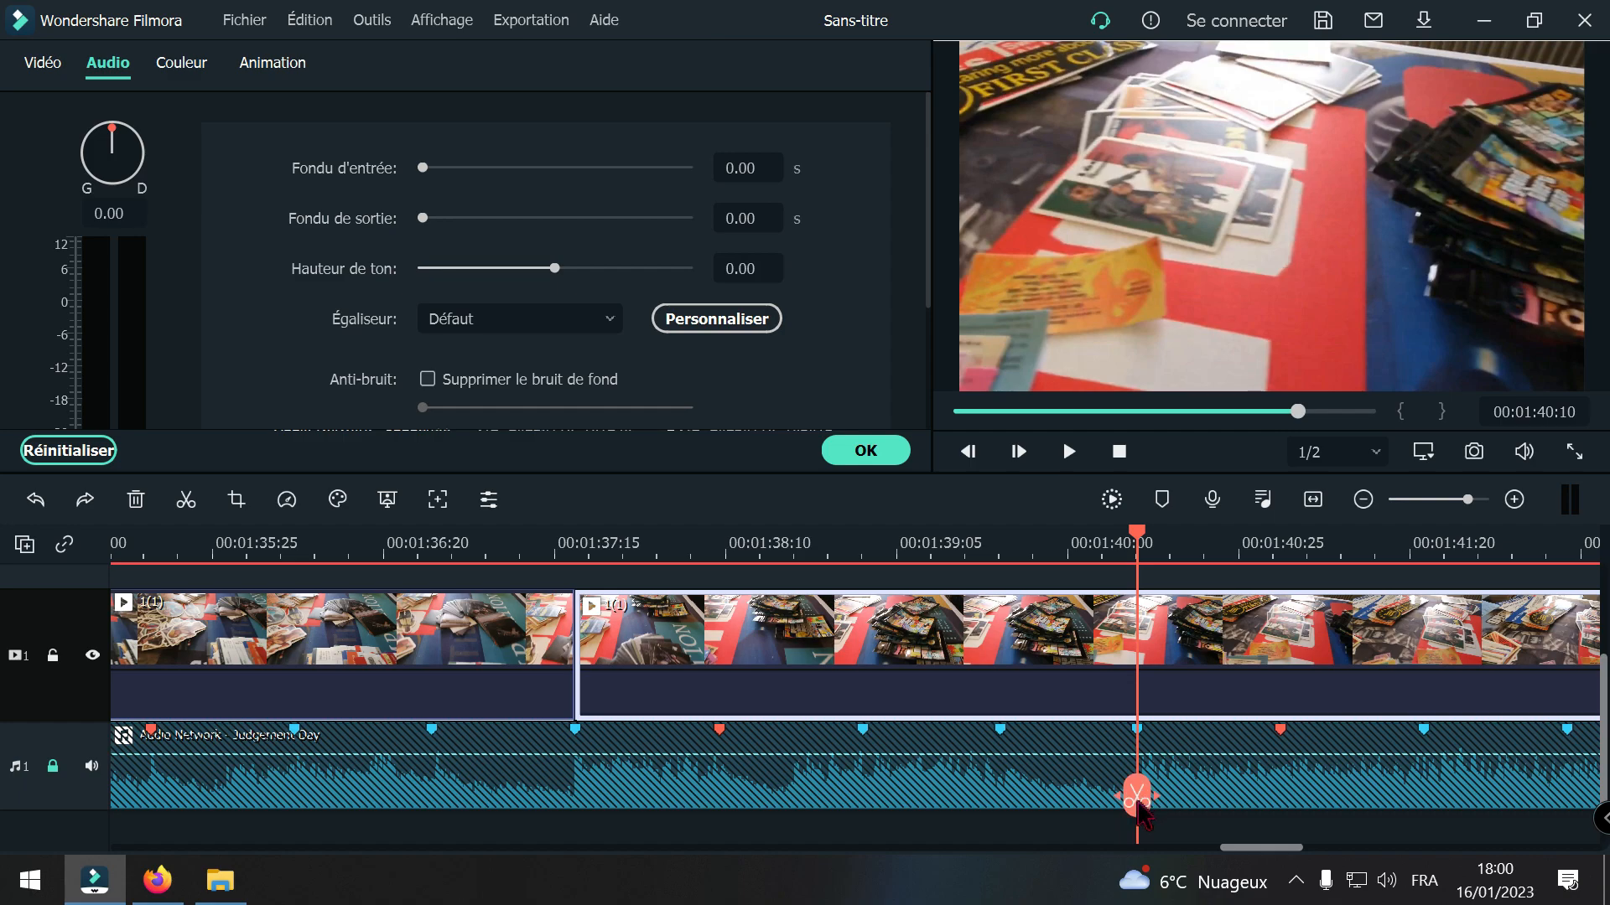
click(1137, 798)
key(Delete)
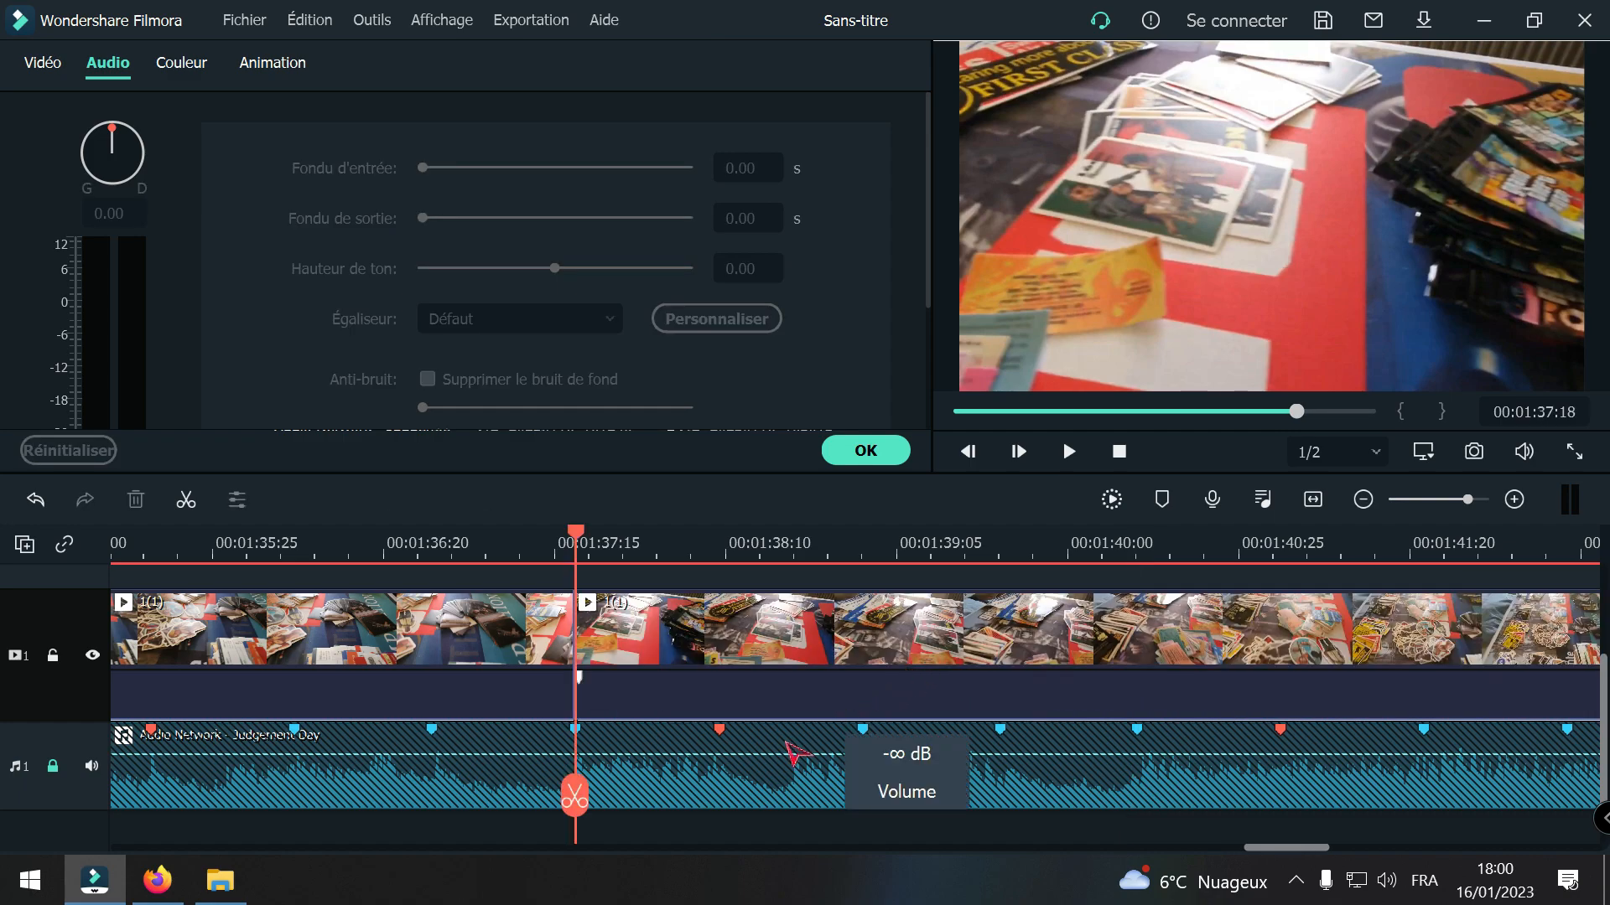
Step: Cut out another 1(1) segment from 00:01:37:18 to 00:01:40:10, closing the gap, and split the remaining footage at the 00:01:40:10 marker
drag(595, 772, 1137, 824)
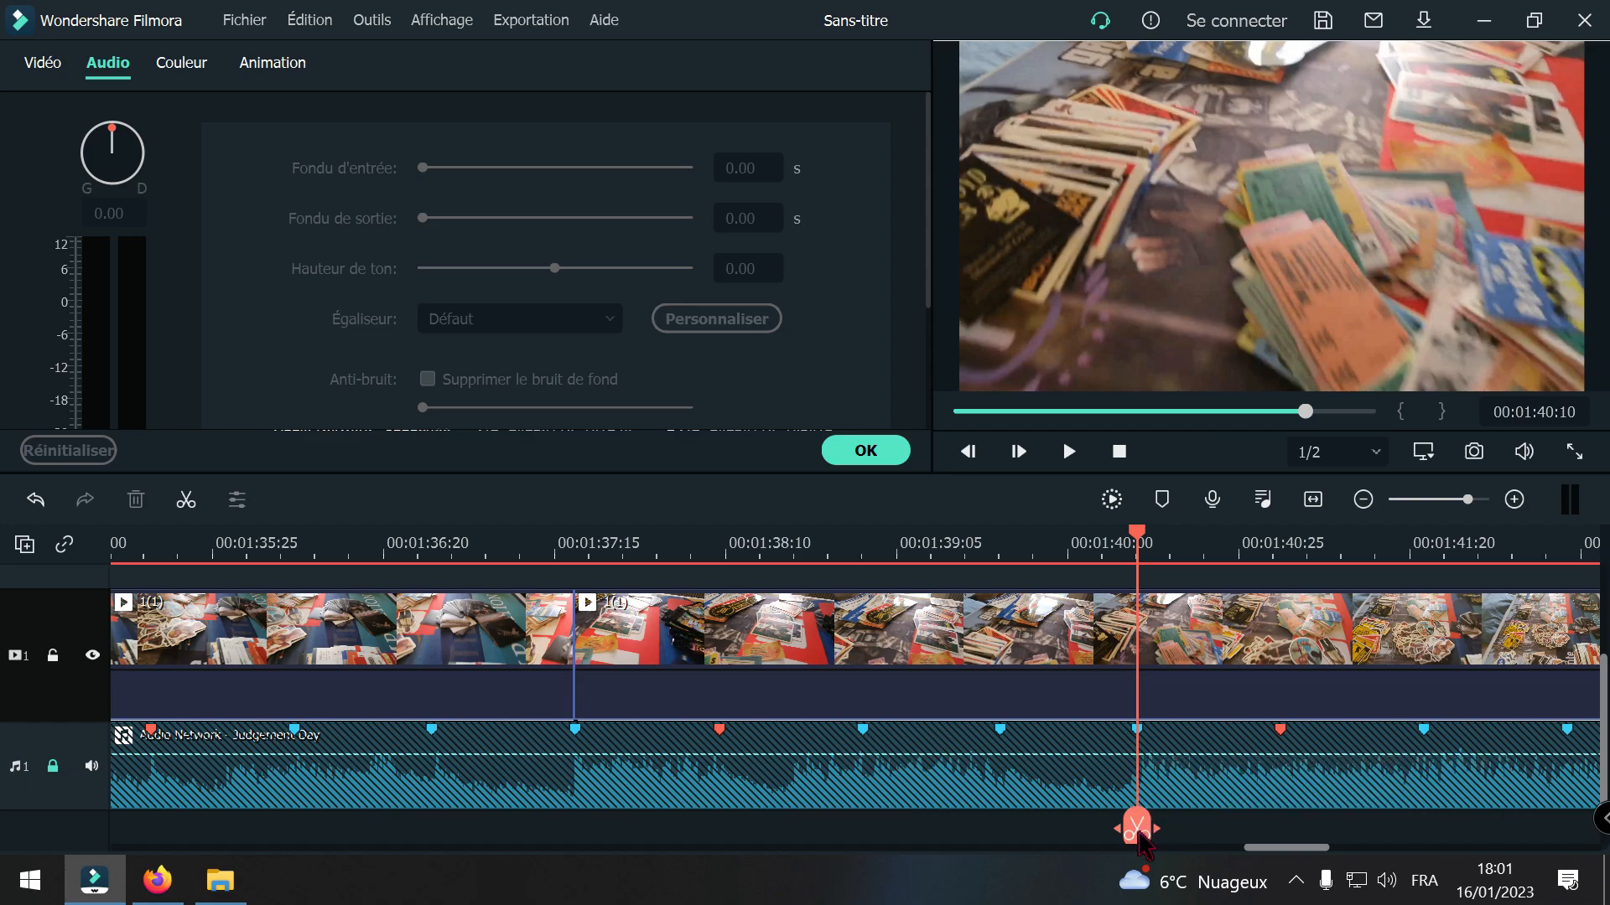
click(1136, 830)
drag(1137, 828, 869, 801)
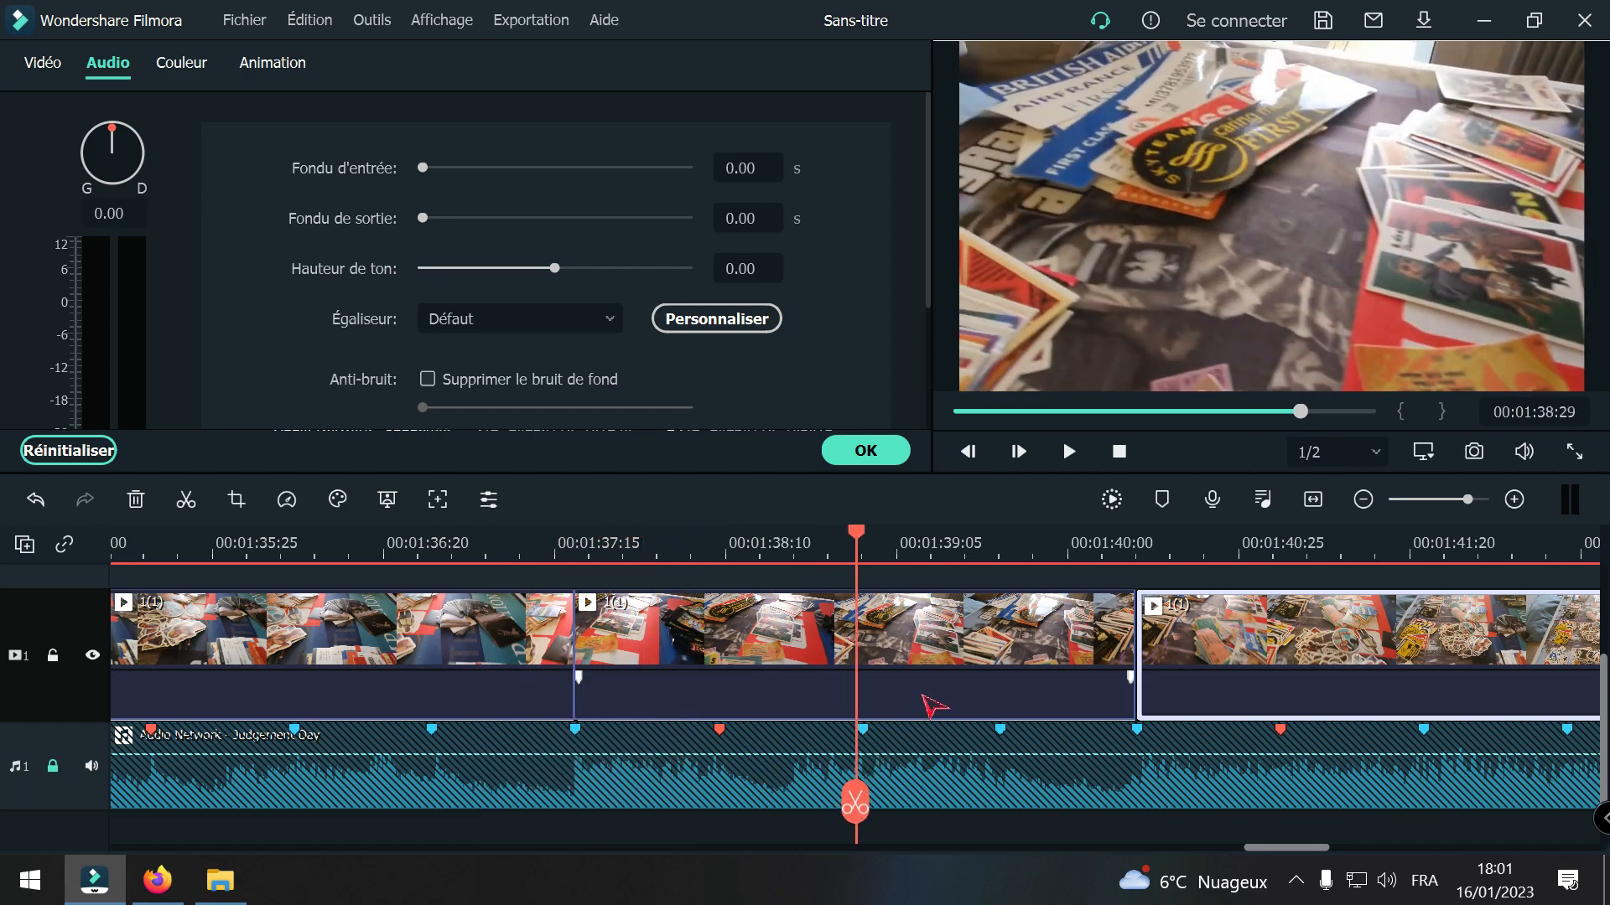
click(933, 684)
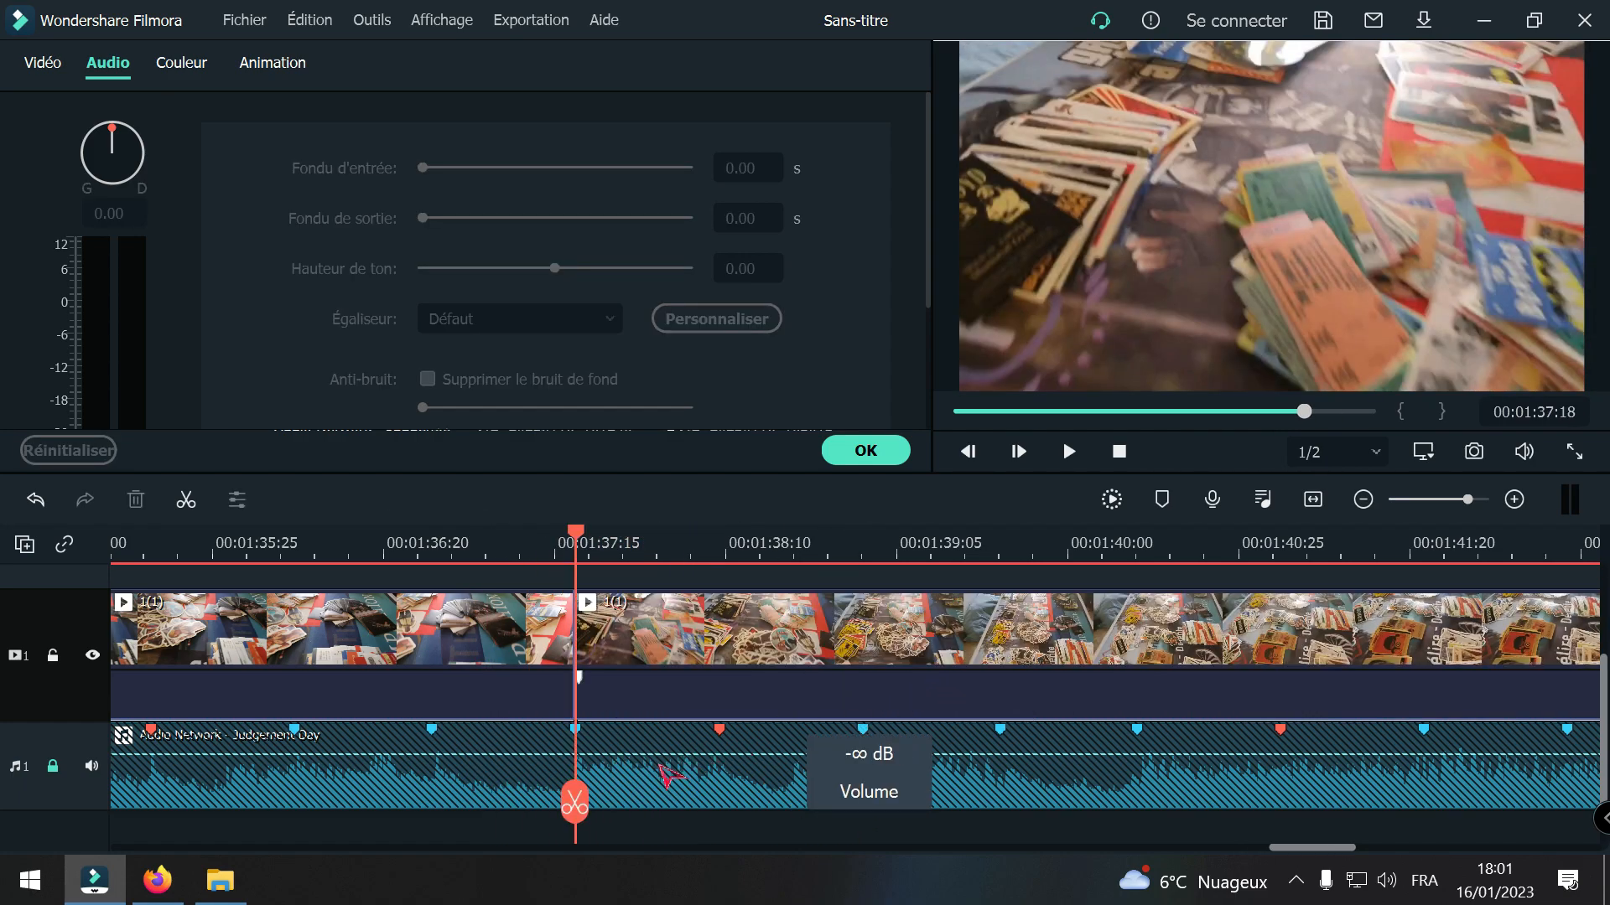
drag(575, 800, 1134, 803)
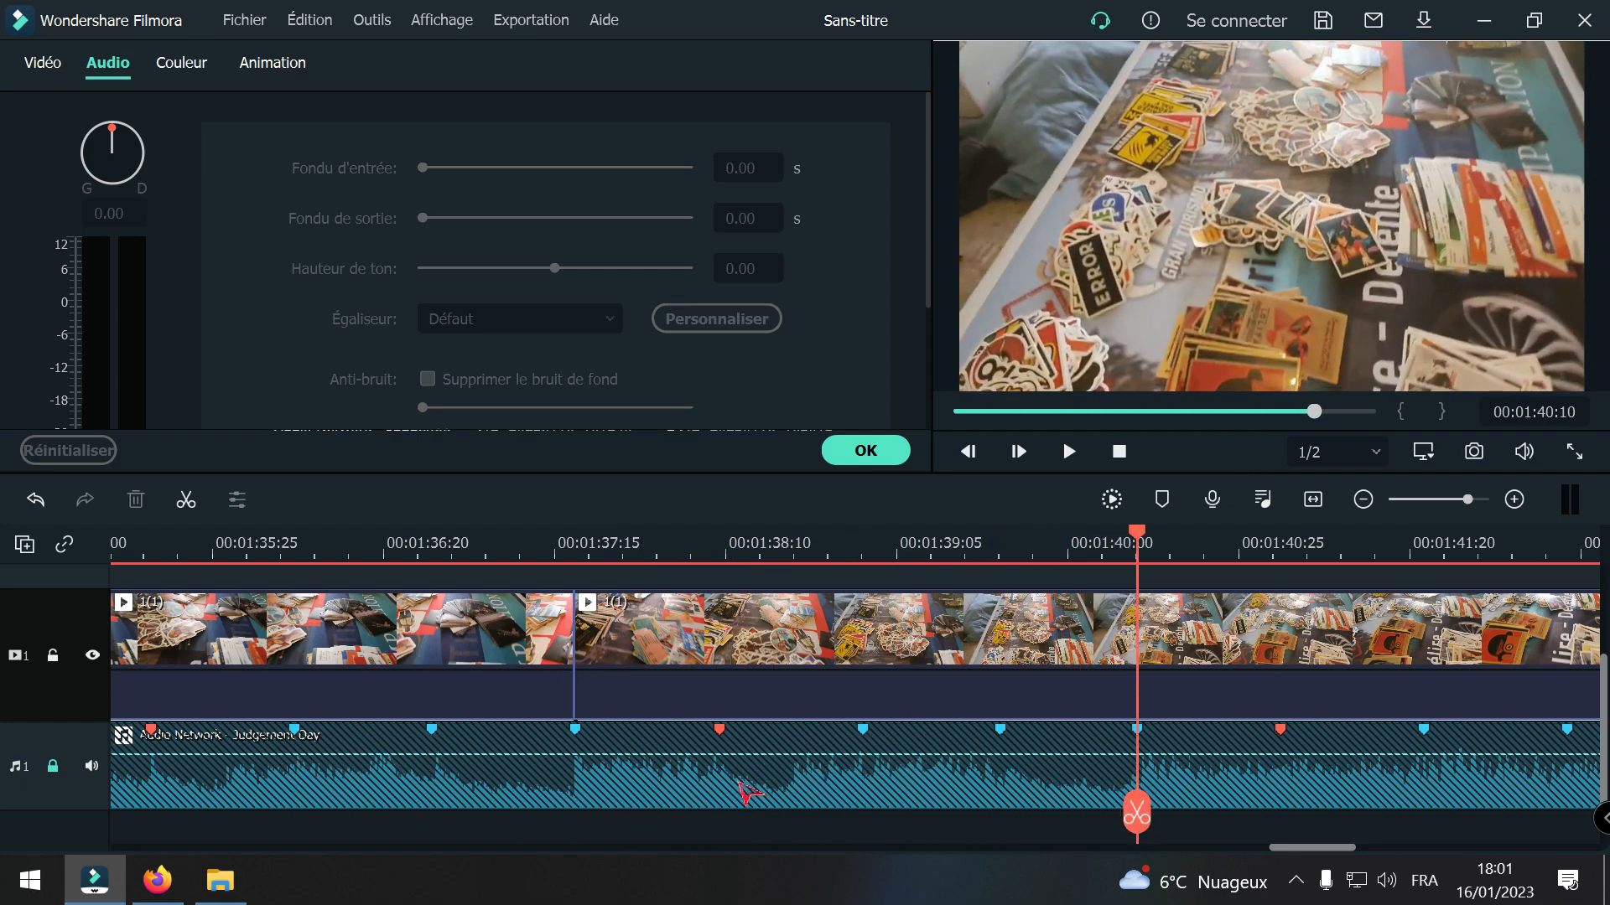
click(1135, 813)
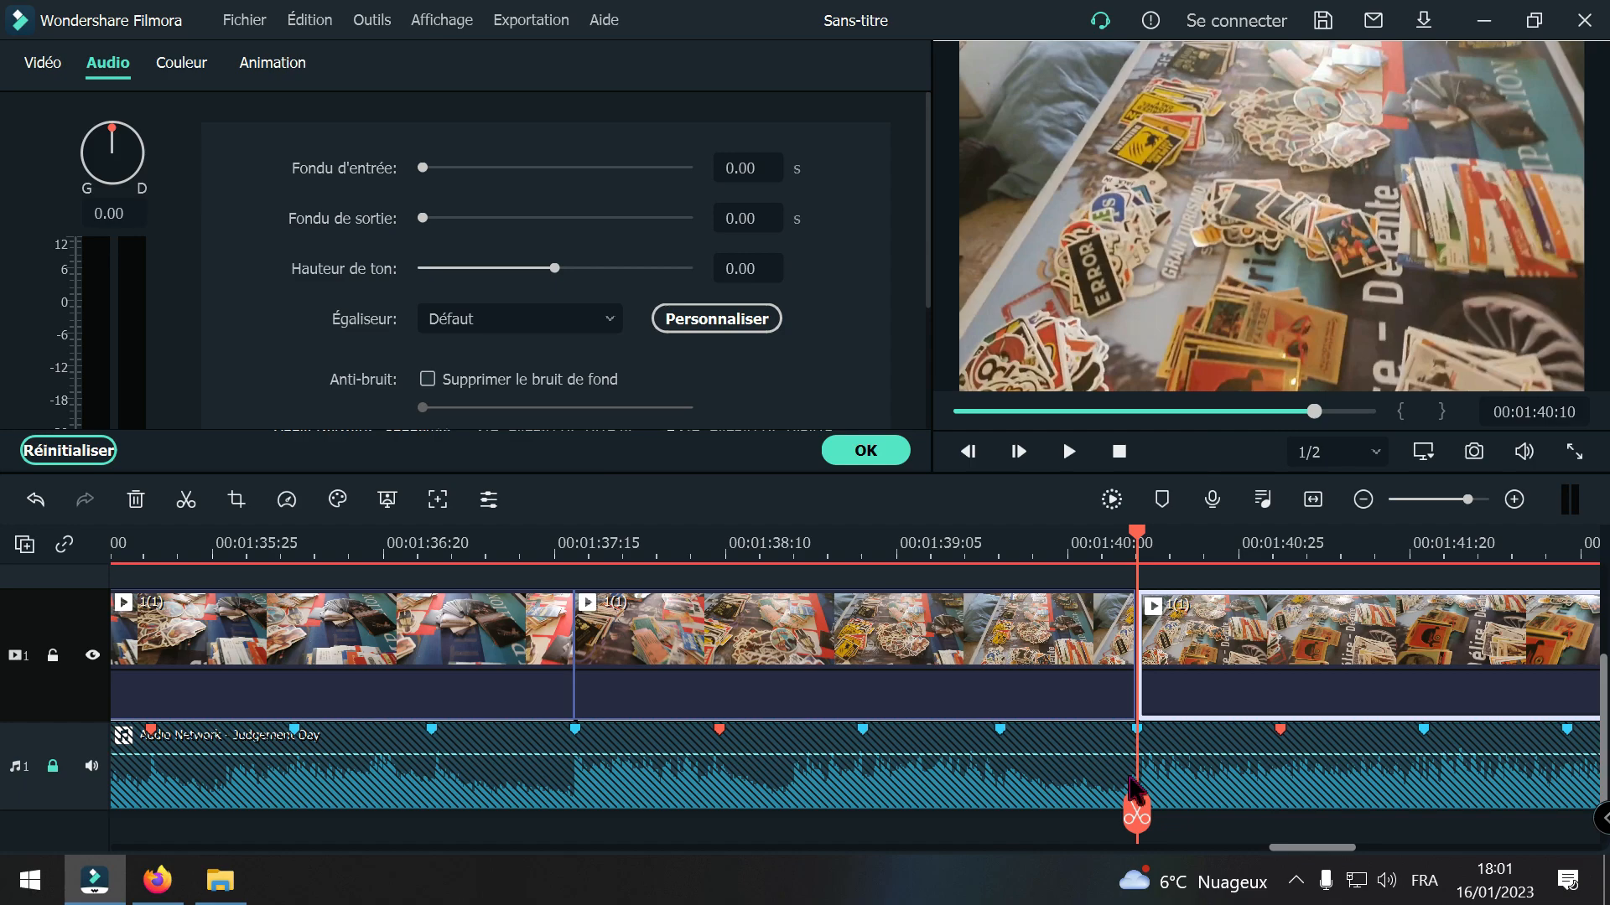
Step: Play the beat-cut sequence from the start of the first 1(1) clip to about 00:01:40:02 to check the timing
click(1363, 500)
click(1363, 501)
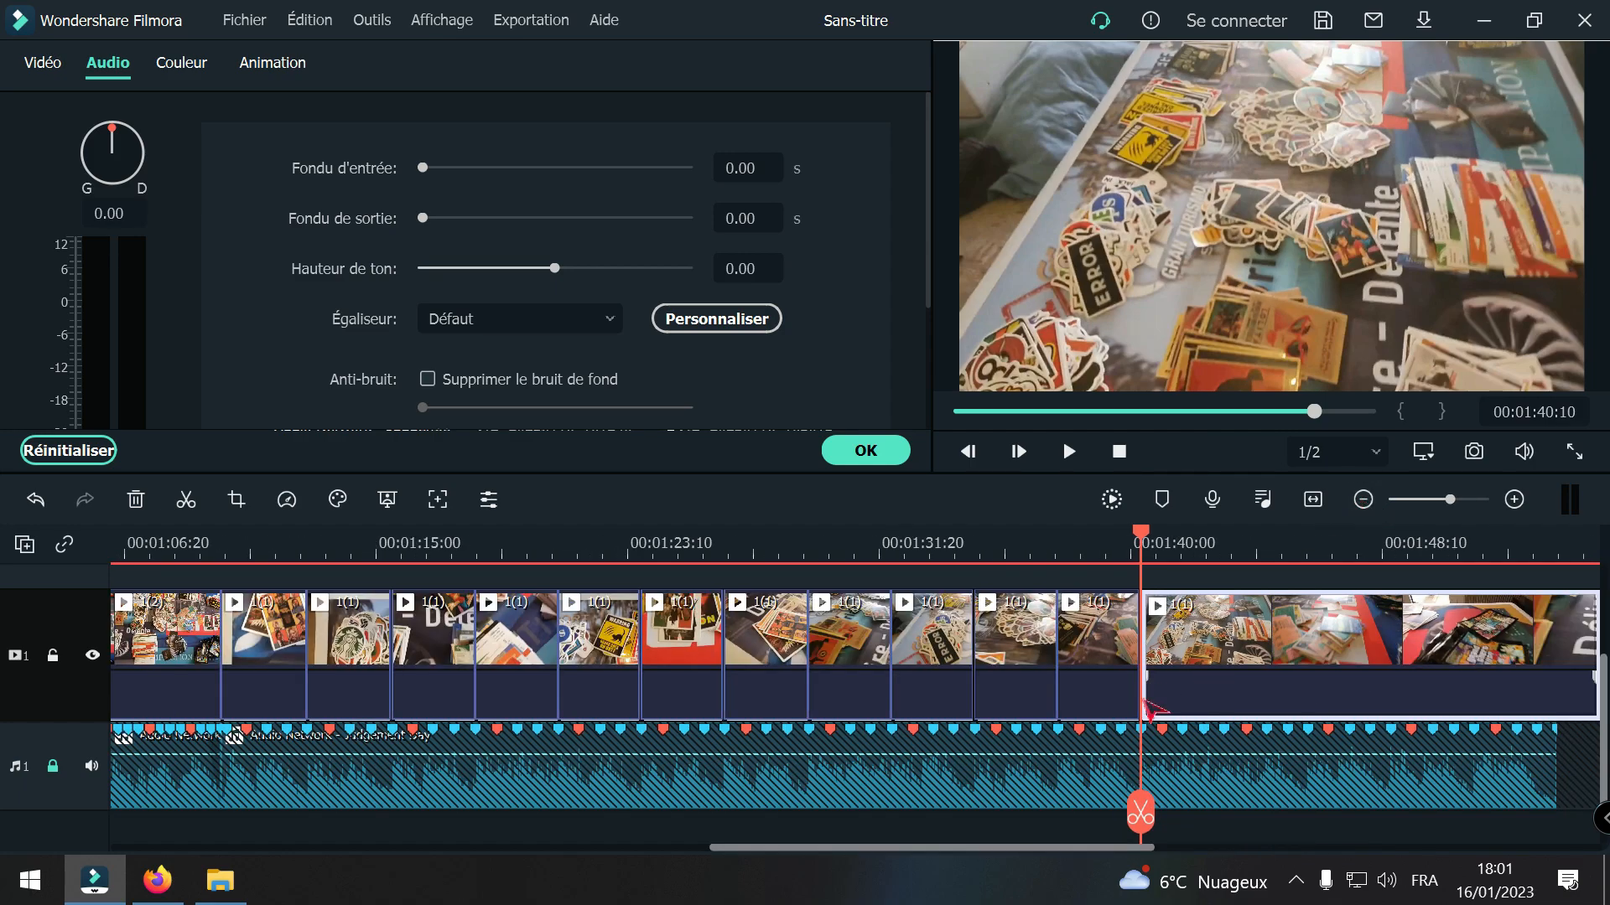
drag(1134, 812, 216, 809)
key(space)
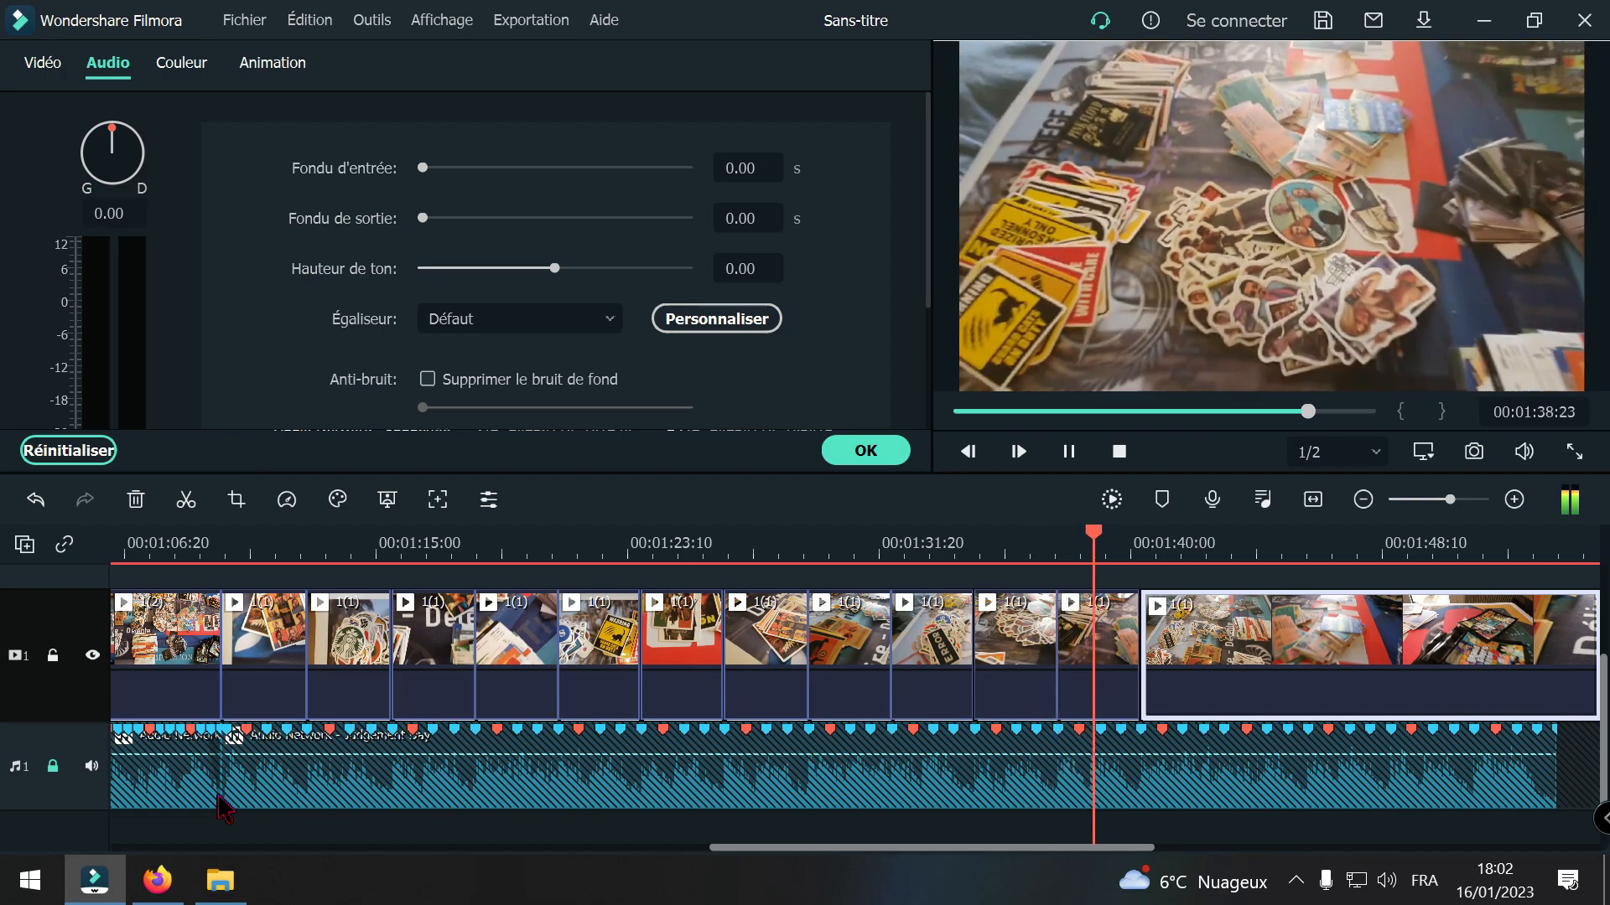
key(space)
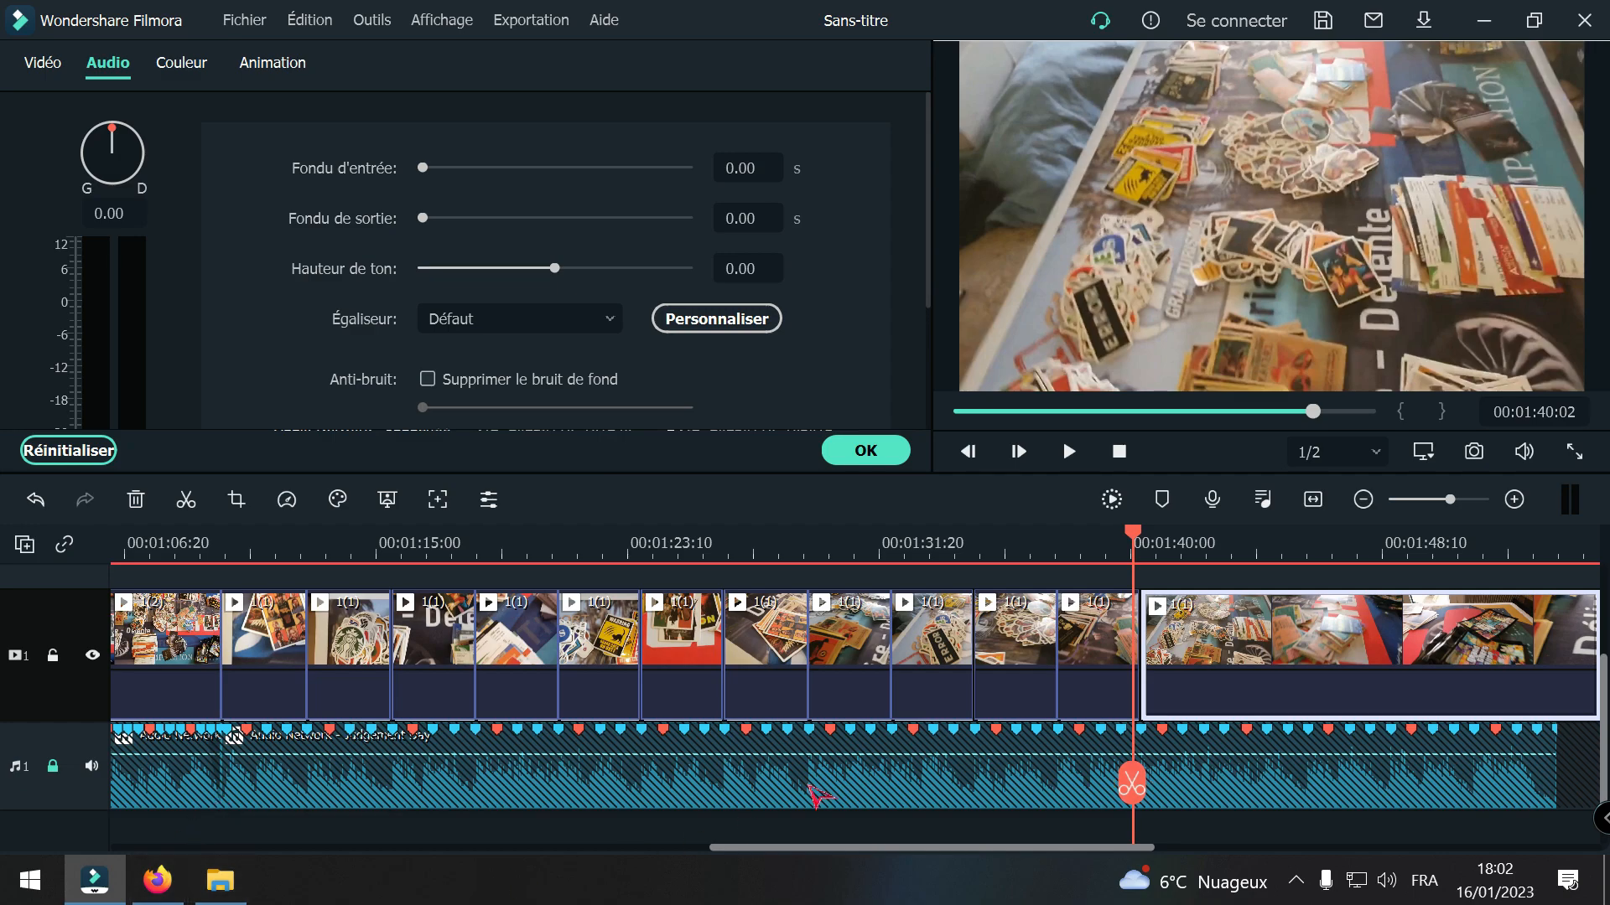
Step: Try splitting the remaining 1(1) footage at the beat marker at 00:01:43:03
scroll(811, 851, down, 5)
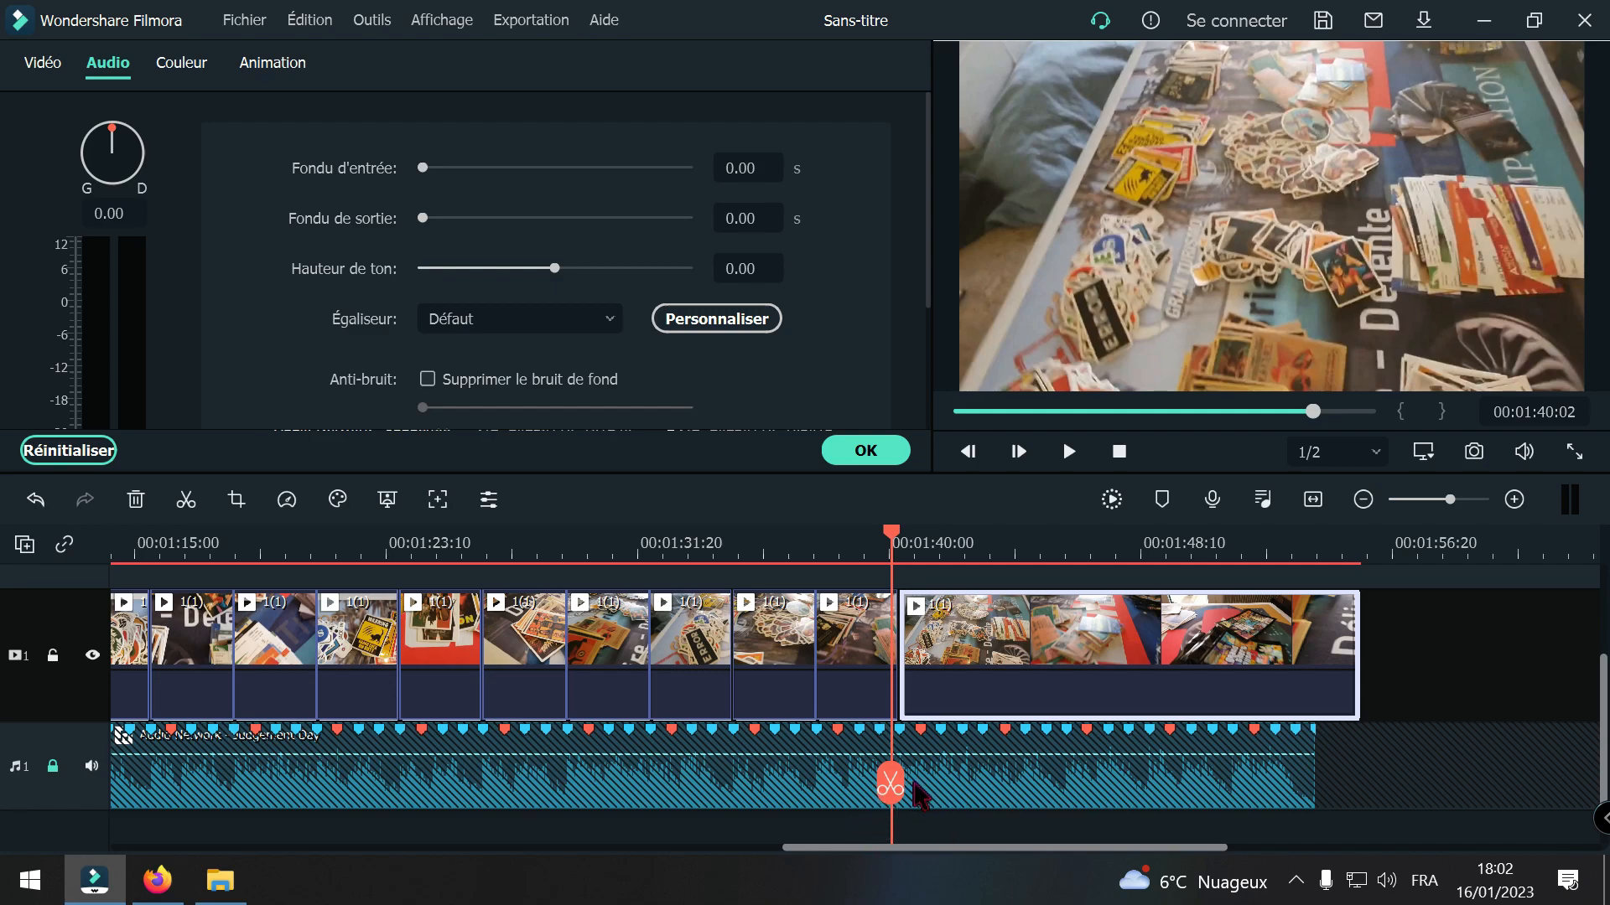
mouse_move(891, 784)
mouse_down()
mouse_move(992, 764)
mouse_move(880, 797)
mouse_move(953, 783)
mouse_move(905, 788)
mouse_up()
click(1511, 500)
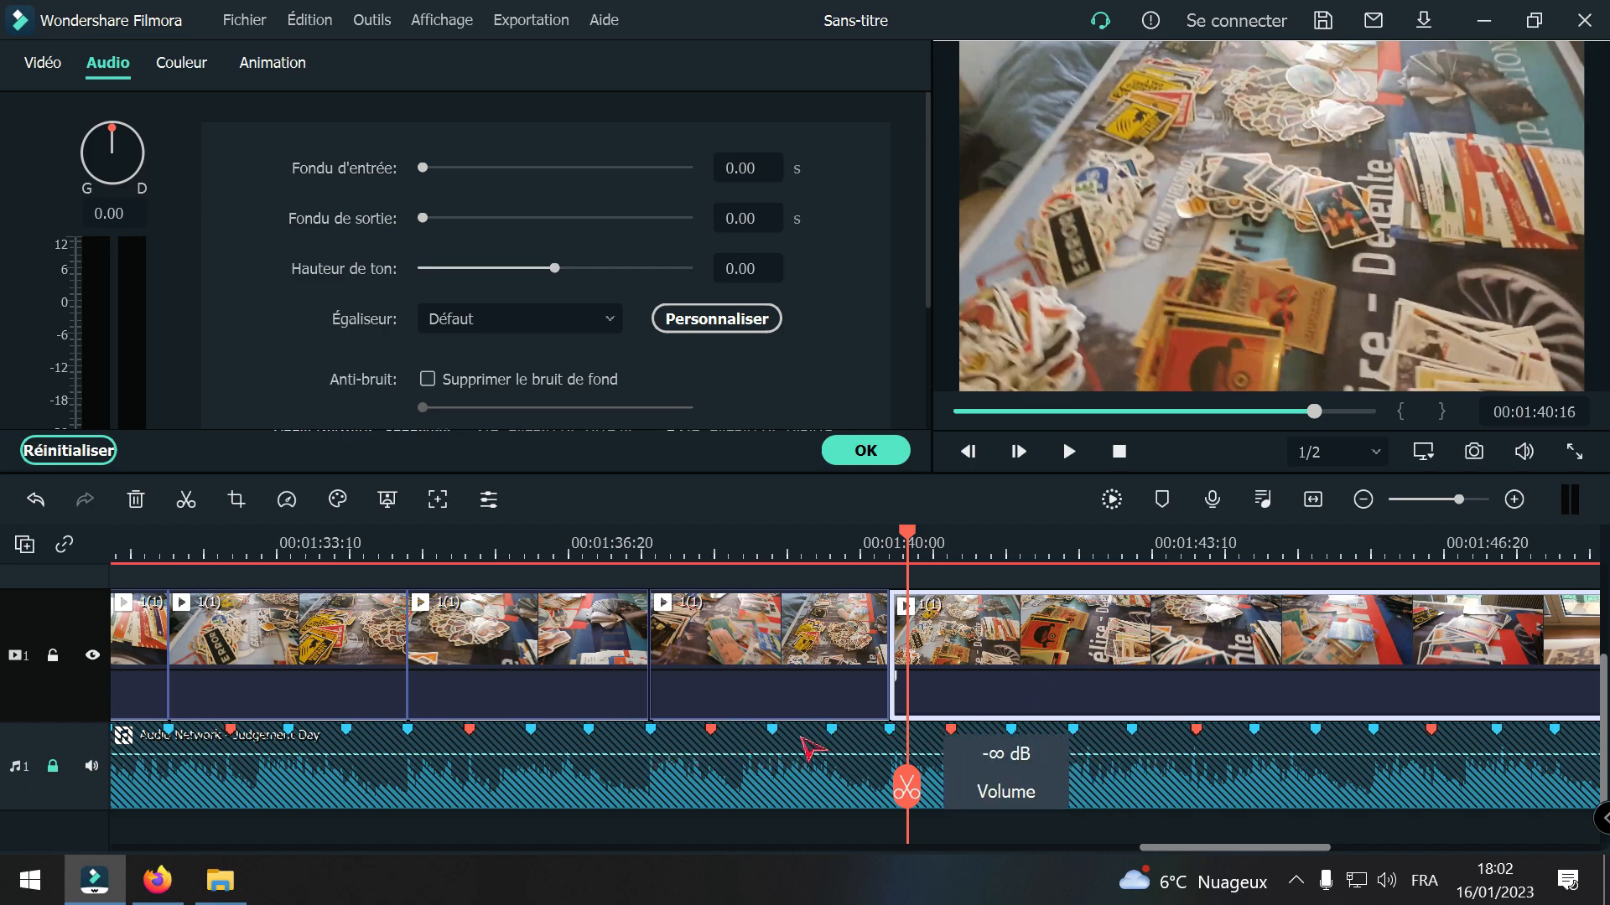
drag(909, 783, 1132, 799)
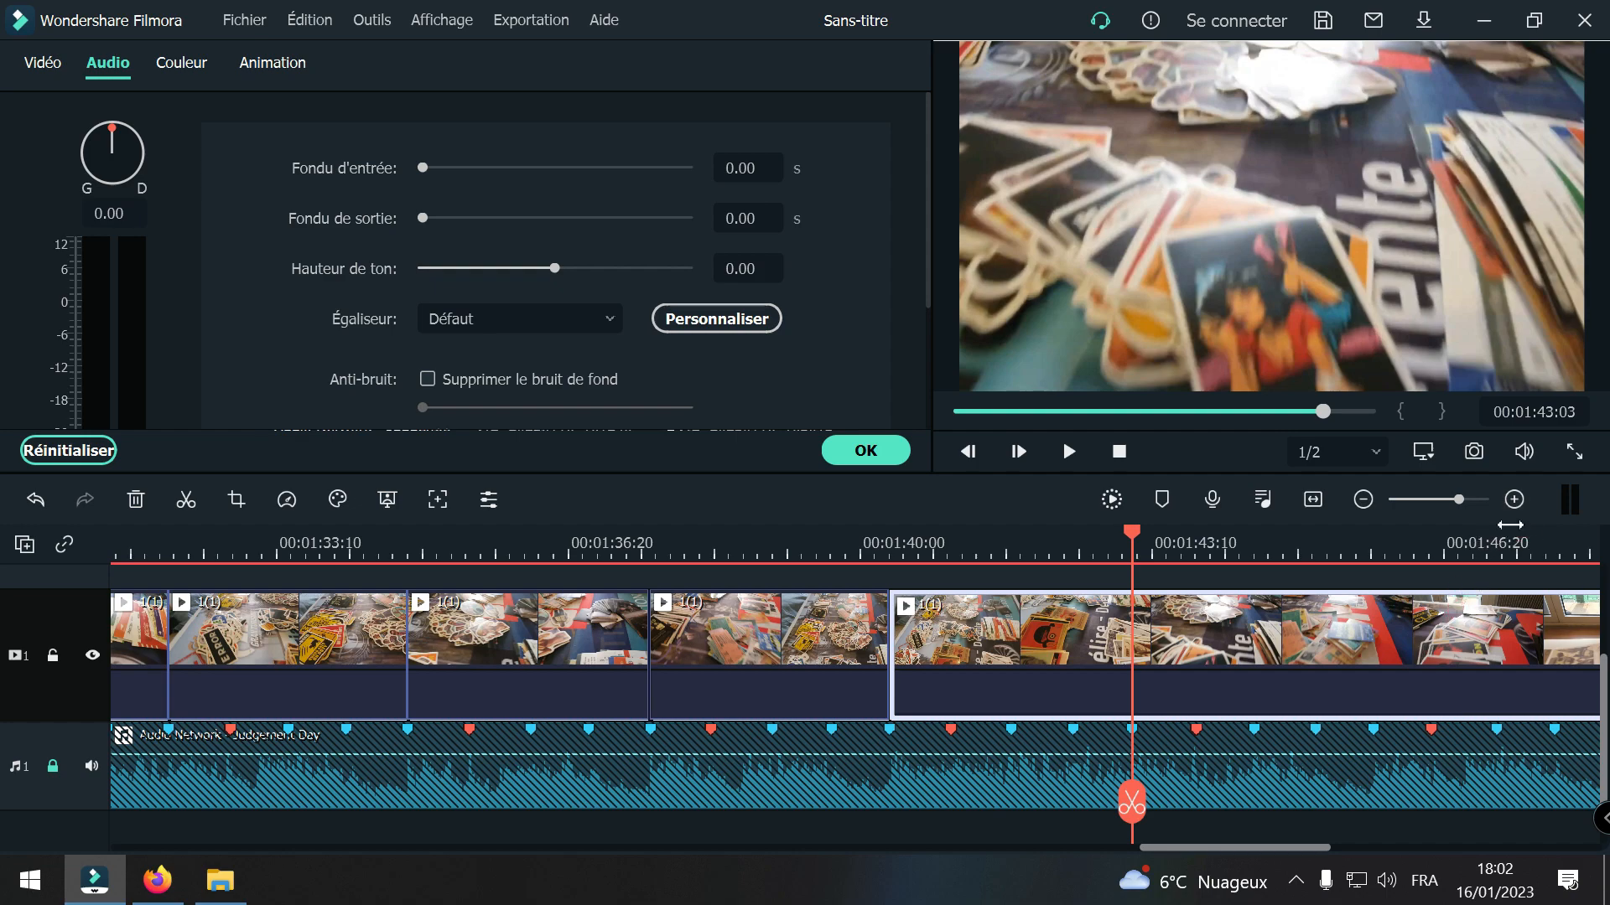
click(1514, 499)
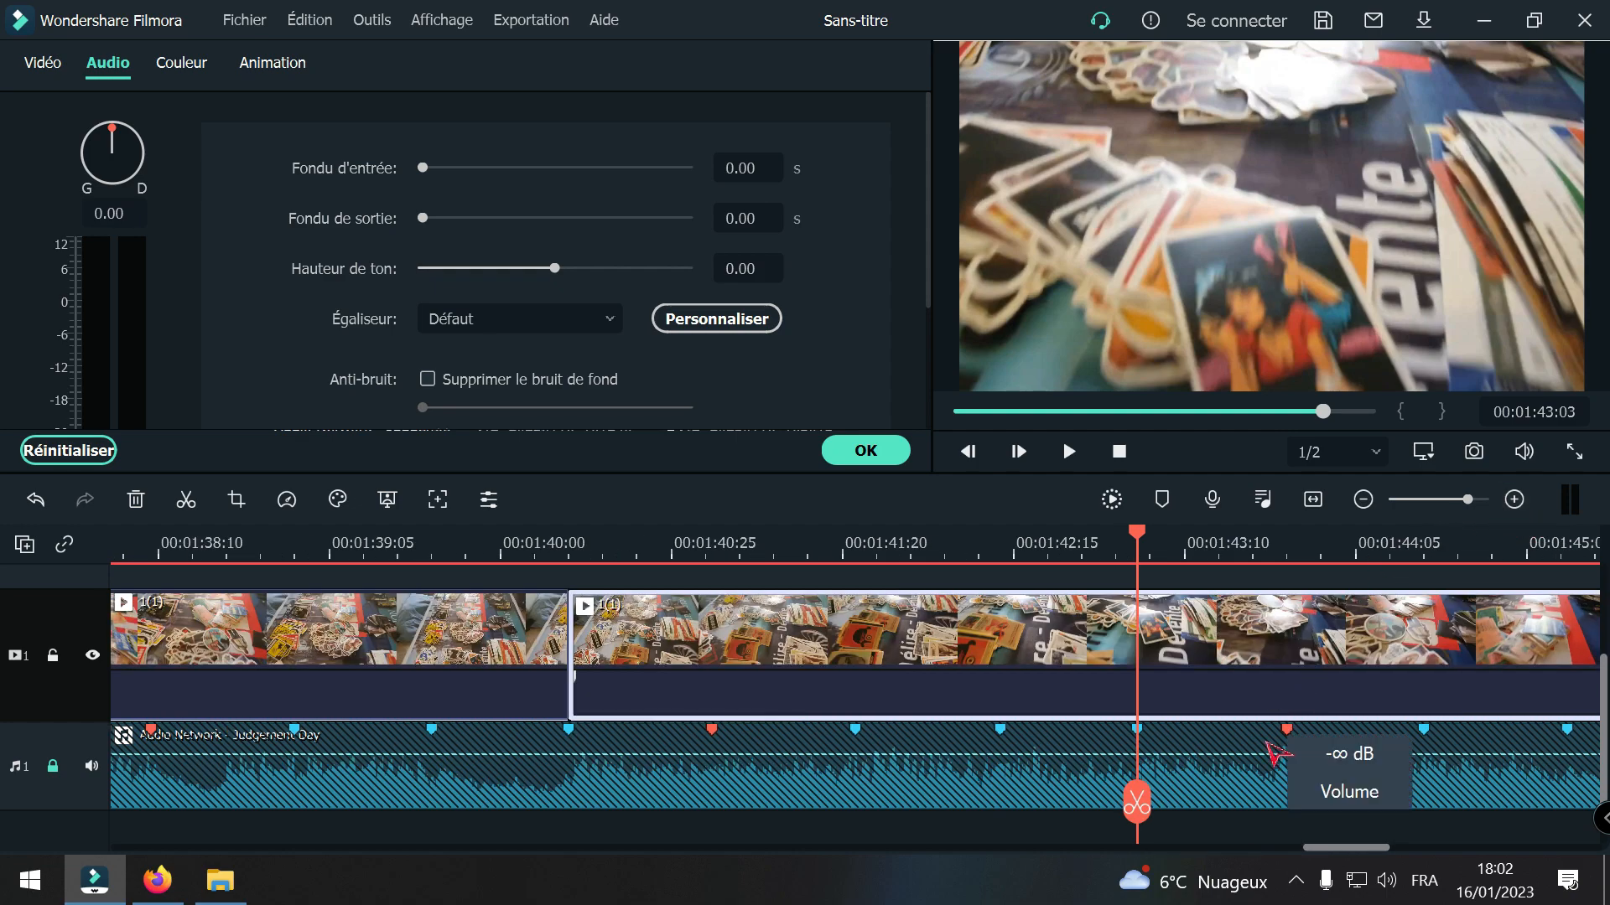
click(1135, 809)
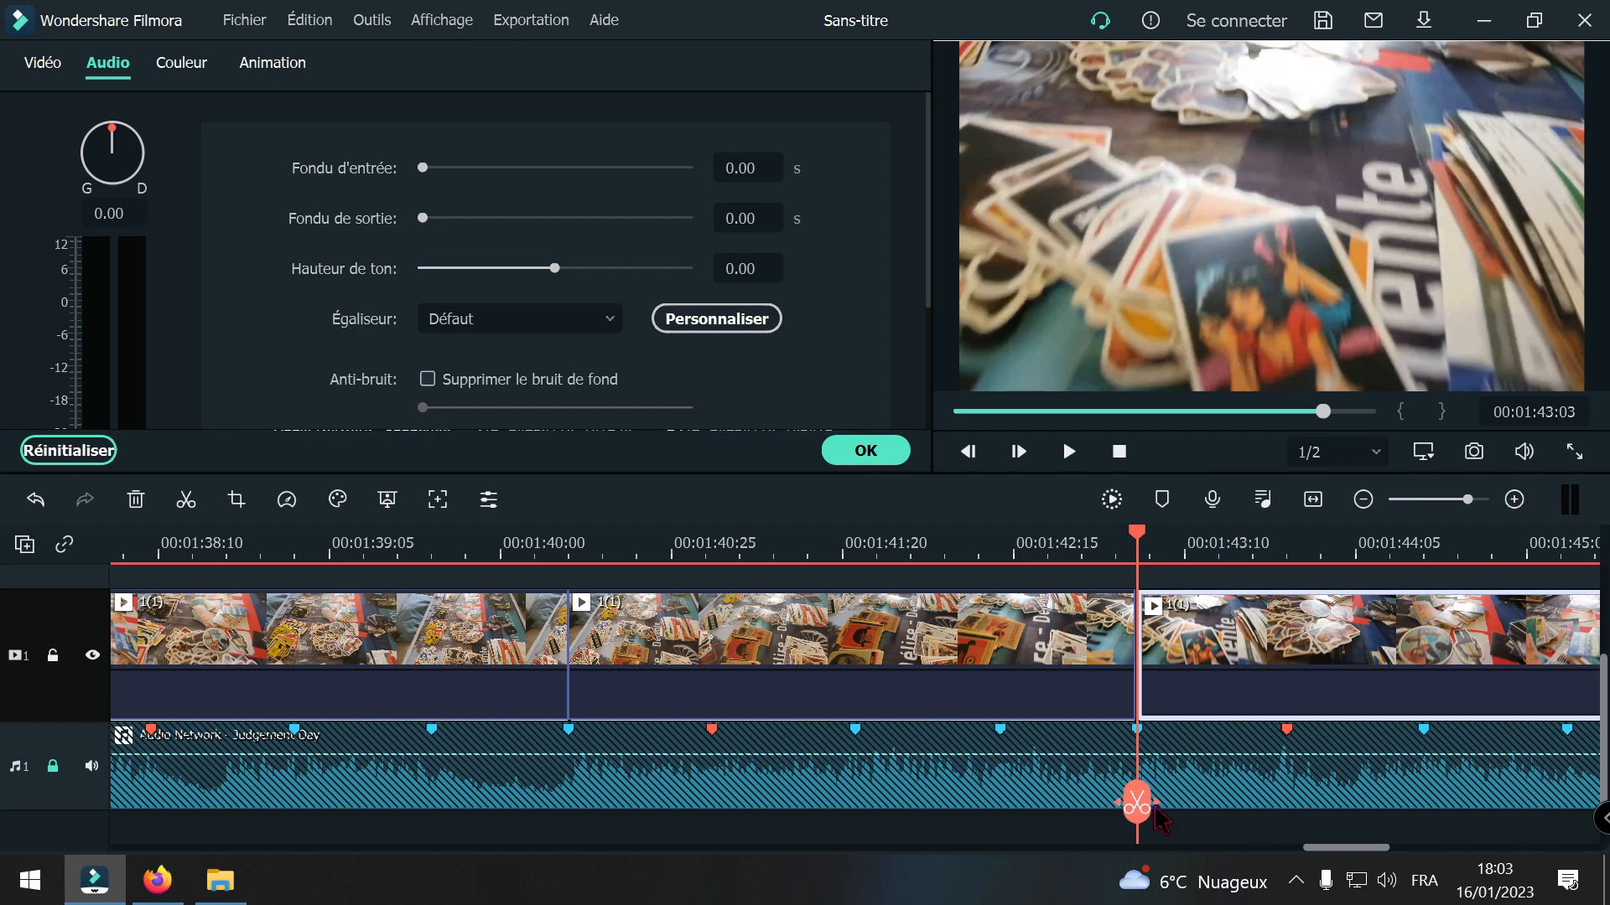
Step: Undo the split at 00:01:43:03 and split the 1(1) footage at 00:01:42:00 instead
drag(1142, 811, 914, 782)
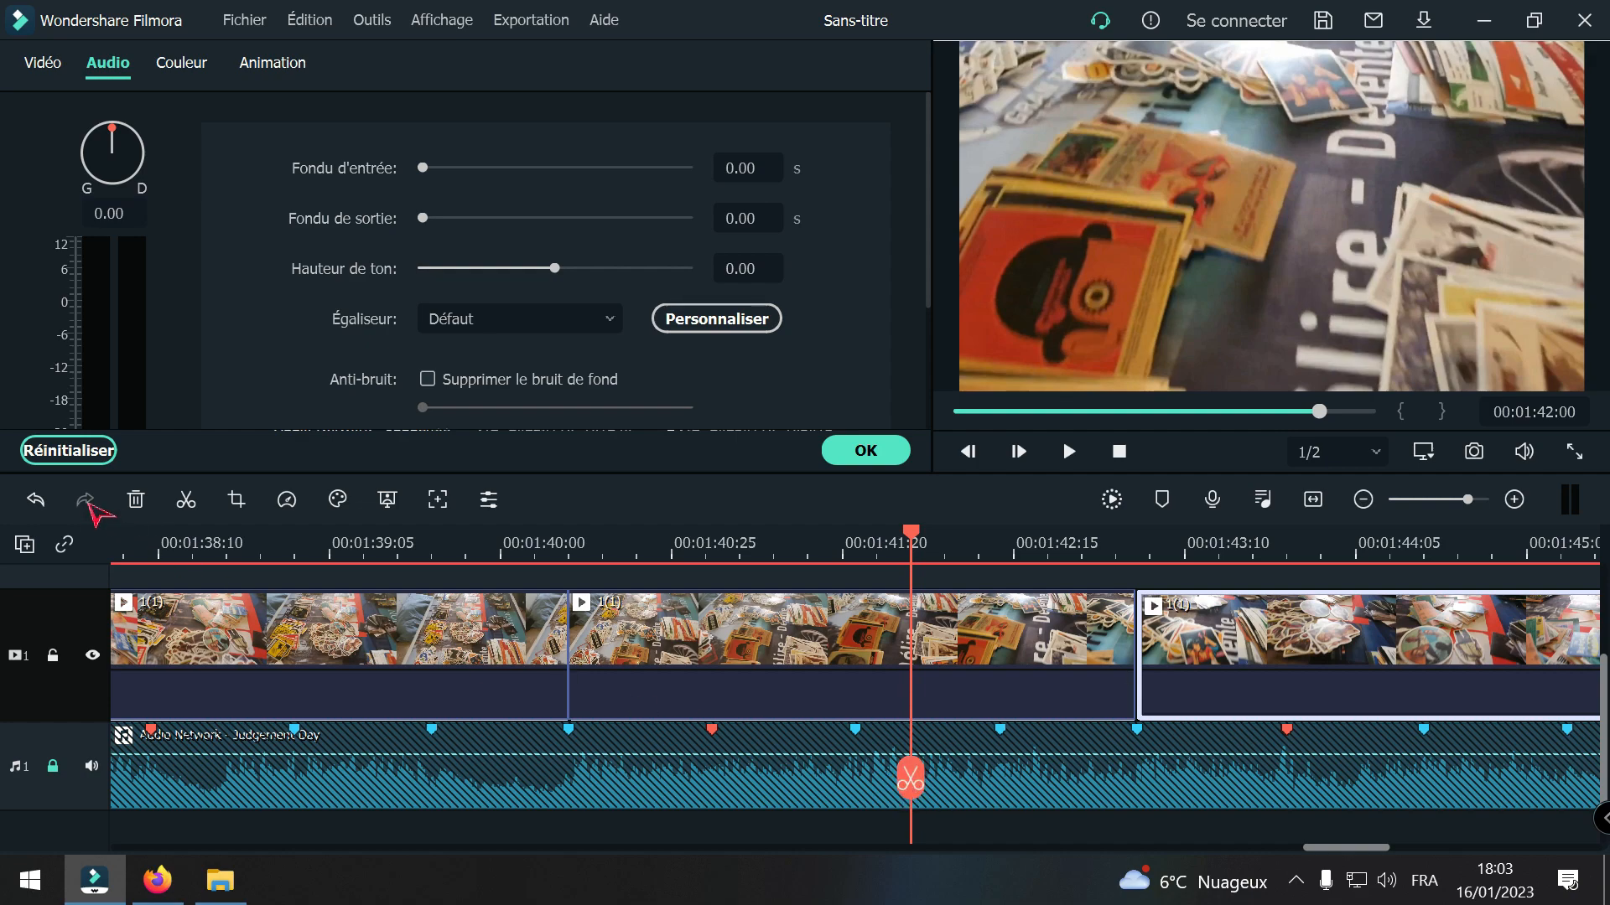
click(35, 500)
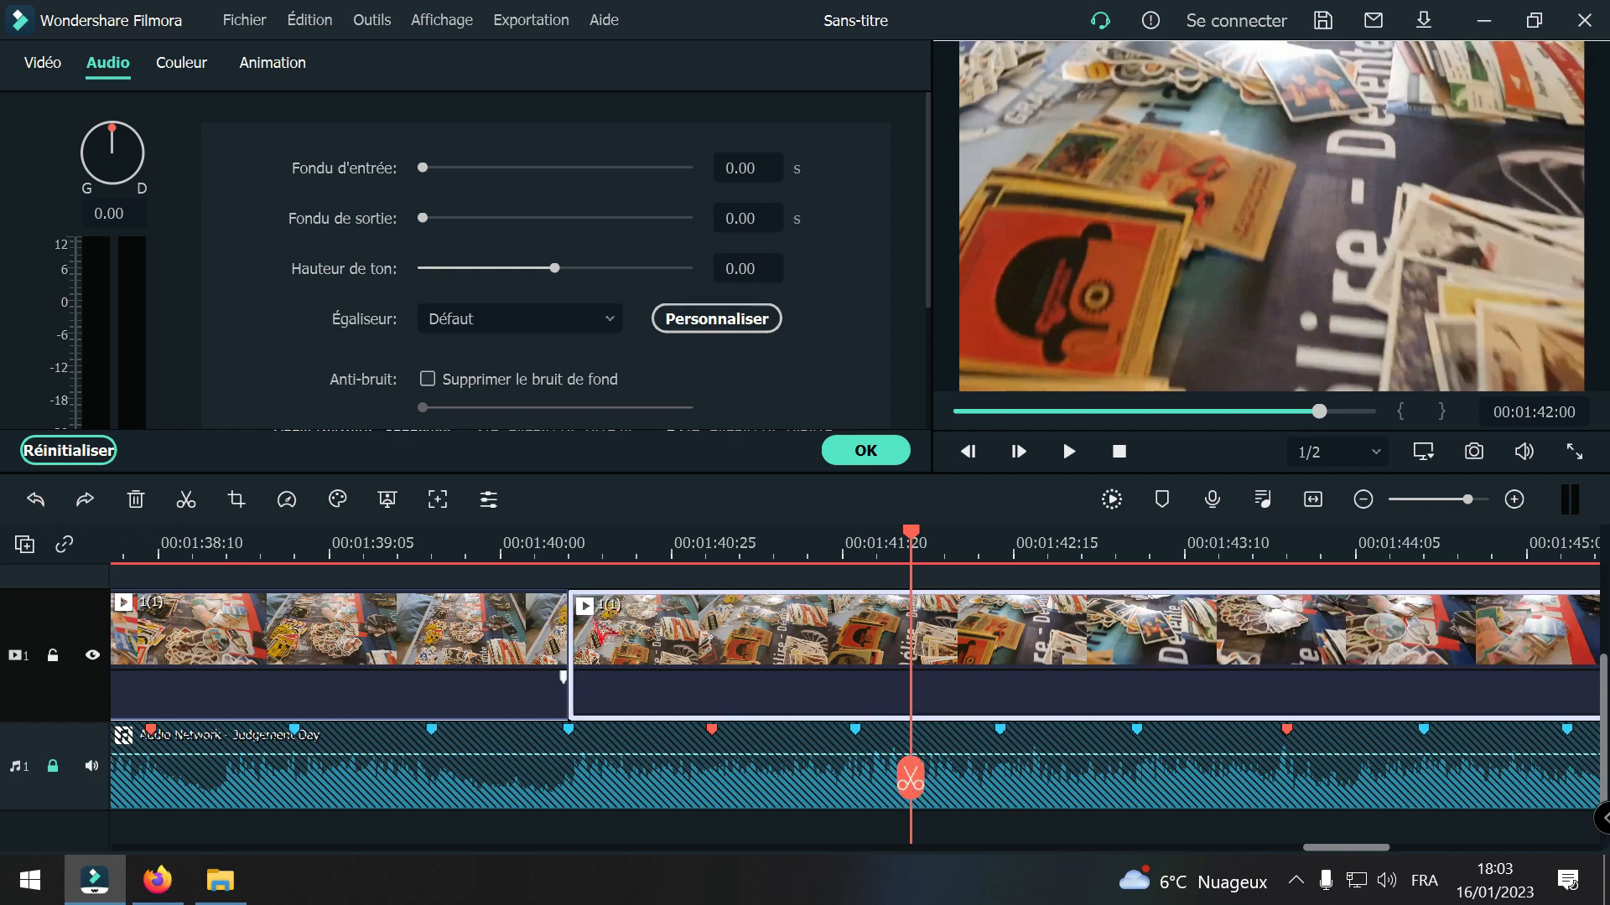
click(917, 779)
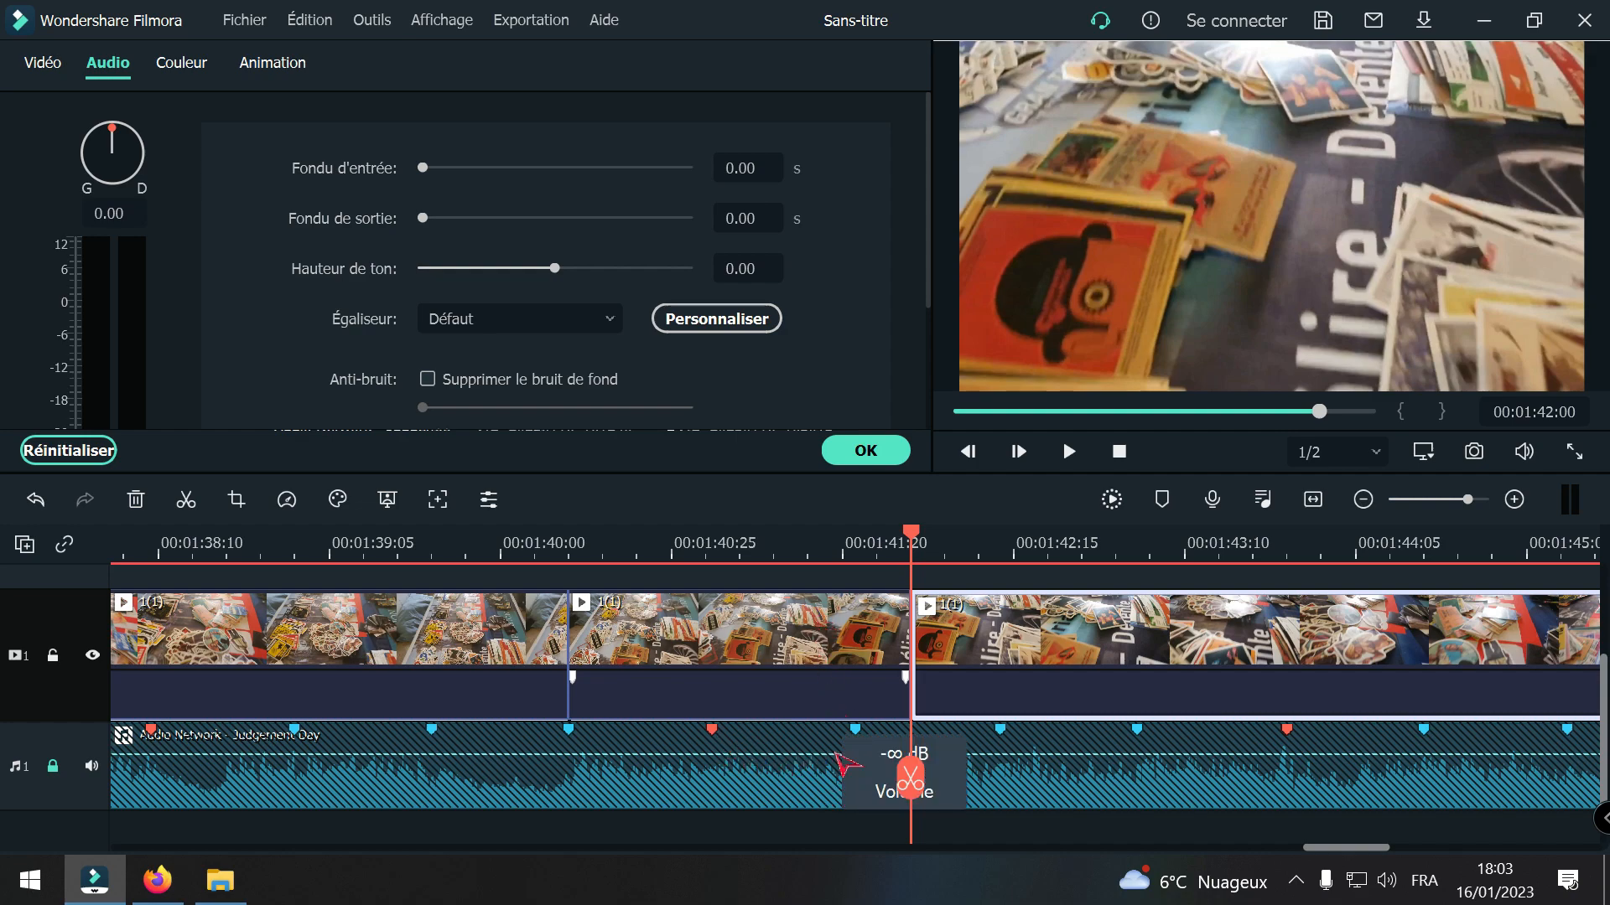
Step: Shift the 1(1) footage after the 00:01:42:00 cut so it starts at the beat marker at 00:01:42:13
drag(913, 781, 1002, 822)
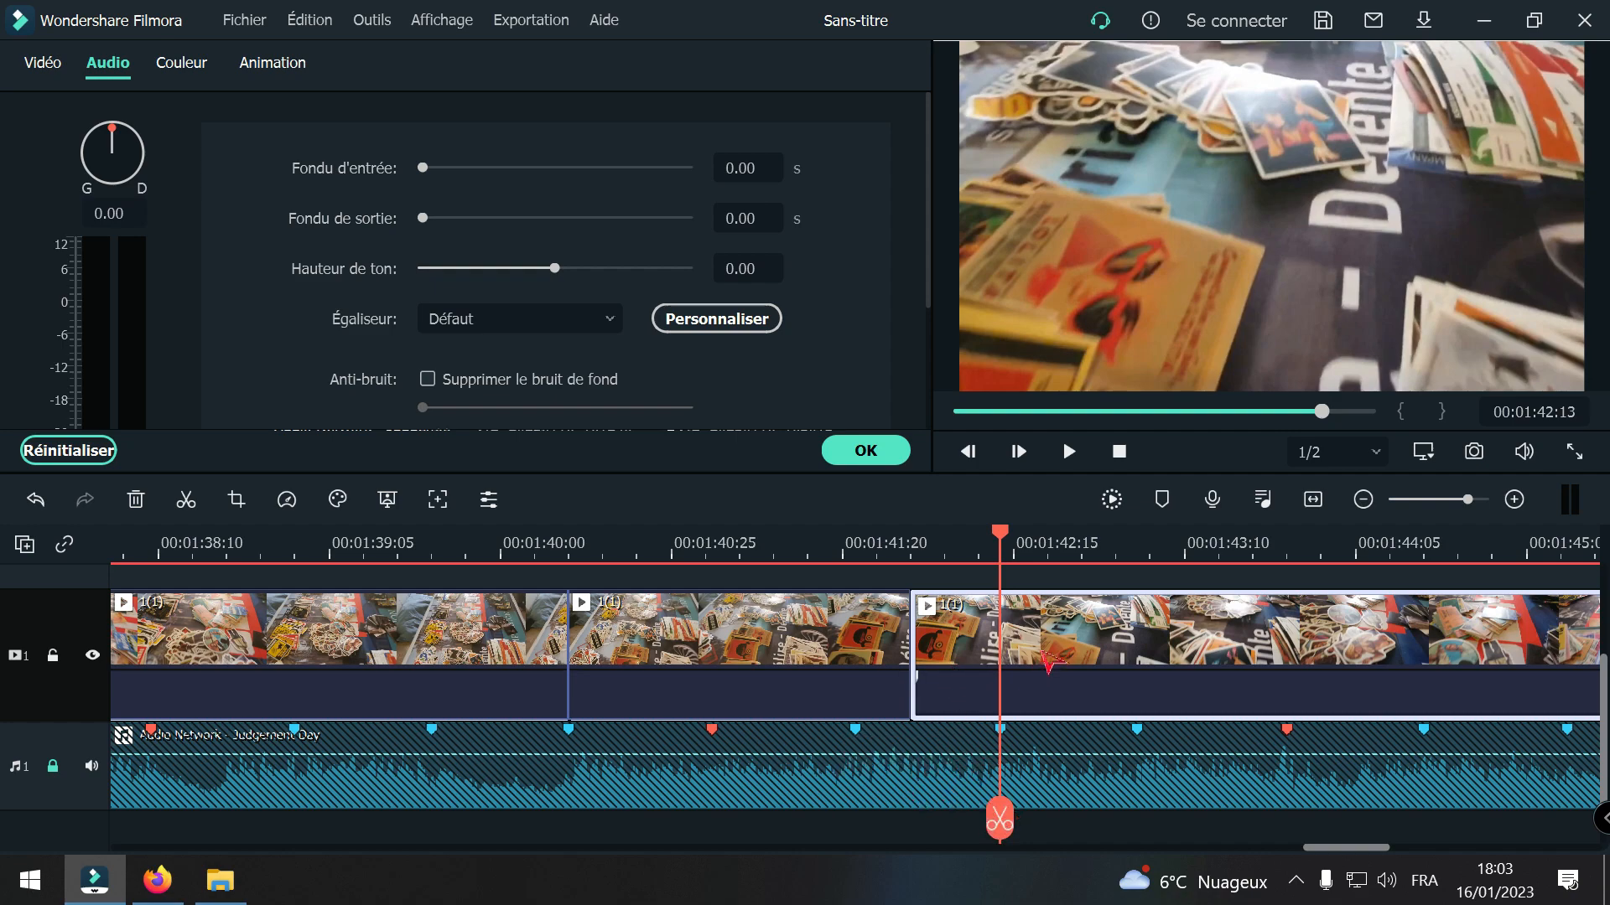
drag(1048, 662, 1133, 667)
drag(1005, 834, 857, 772)
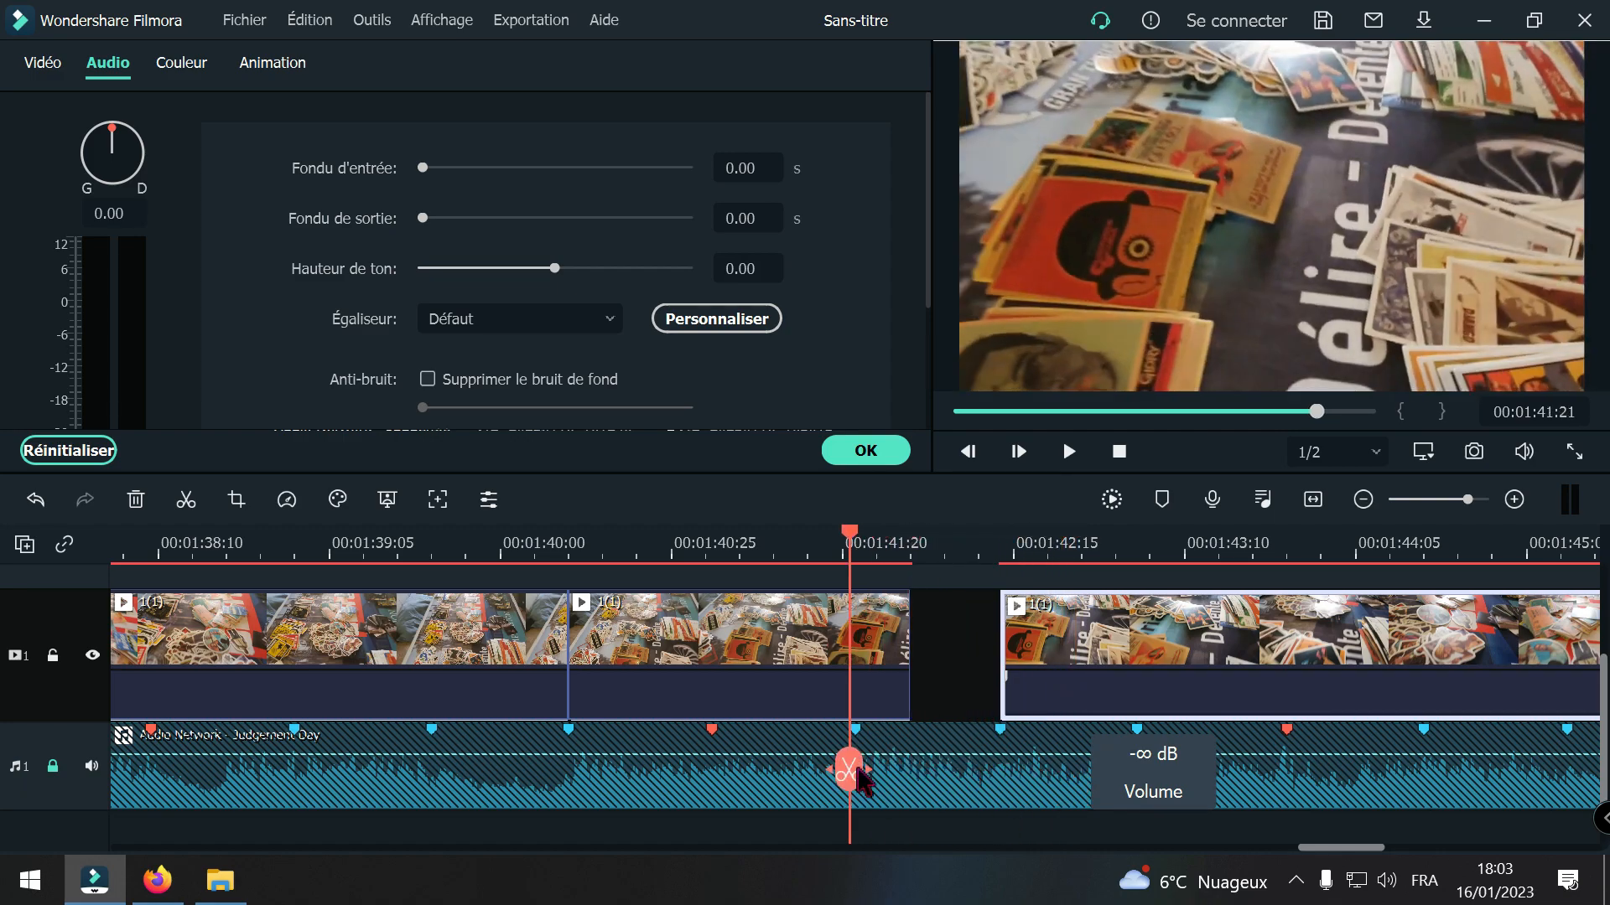
Step: Try slowing the 1(1) segment that starts at 00:01:40:10 to 0.86x and 0.79x speed with ripple on
right_click(679, 646)
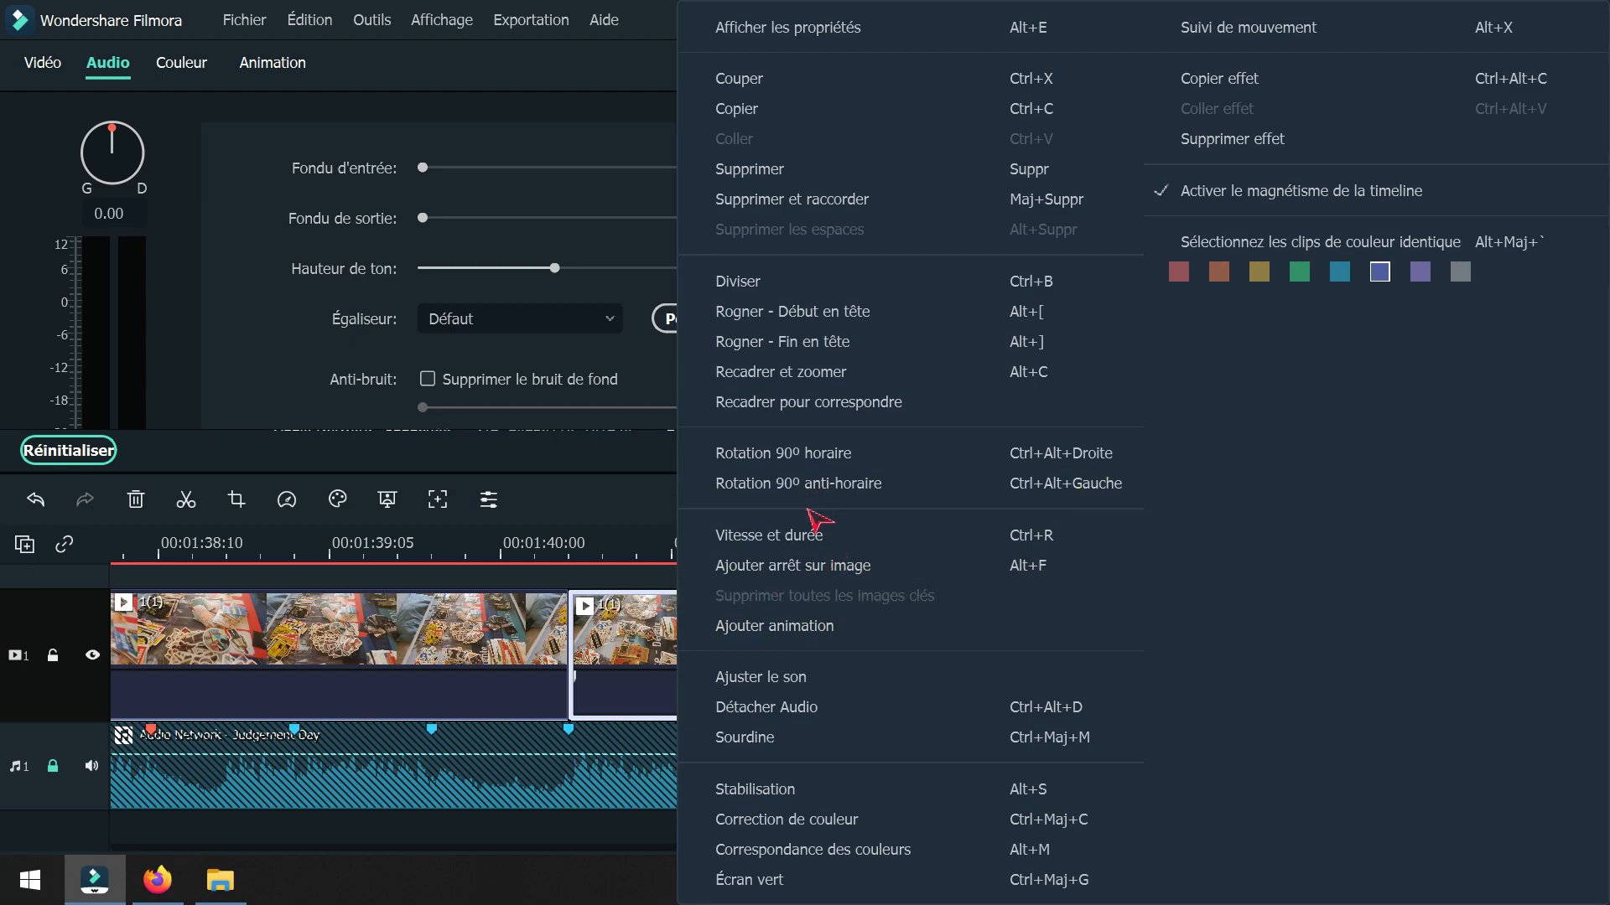
click(799, 540)
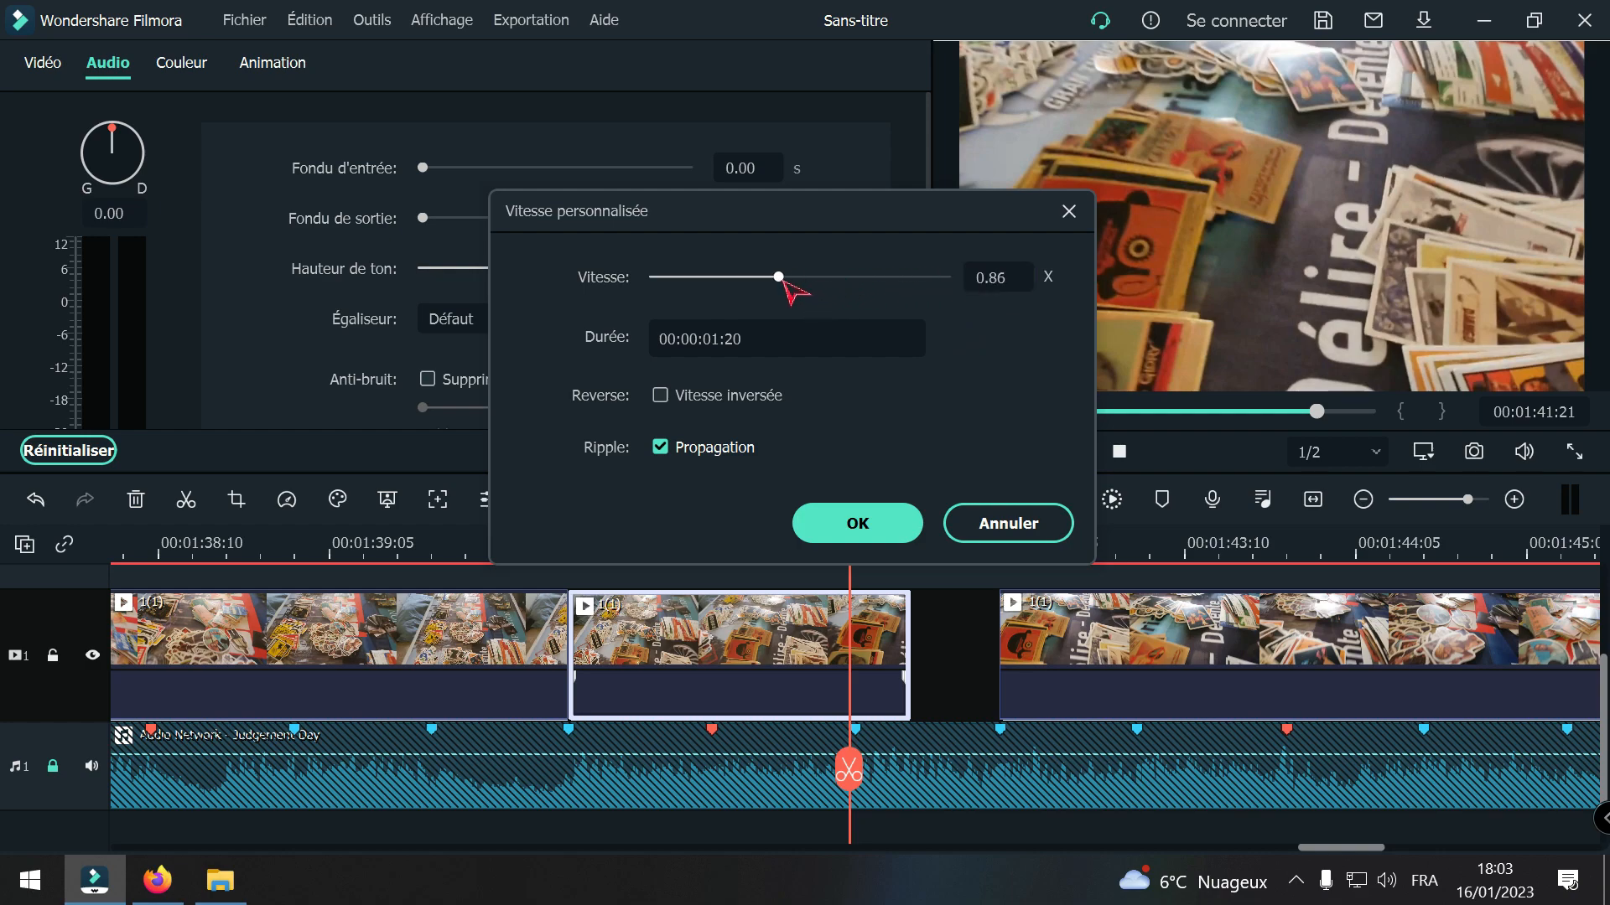
click(899, 523)
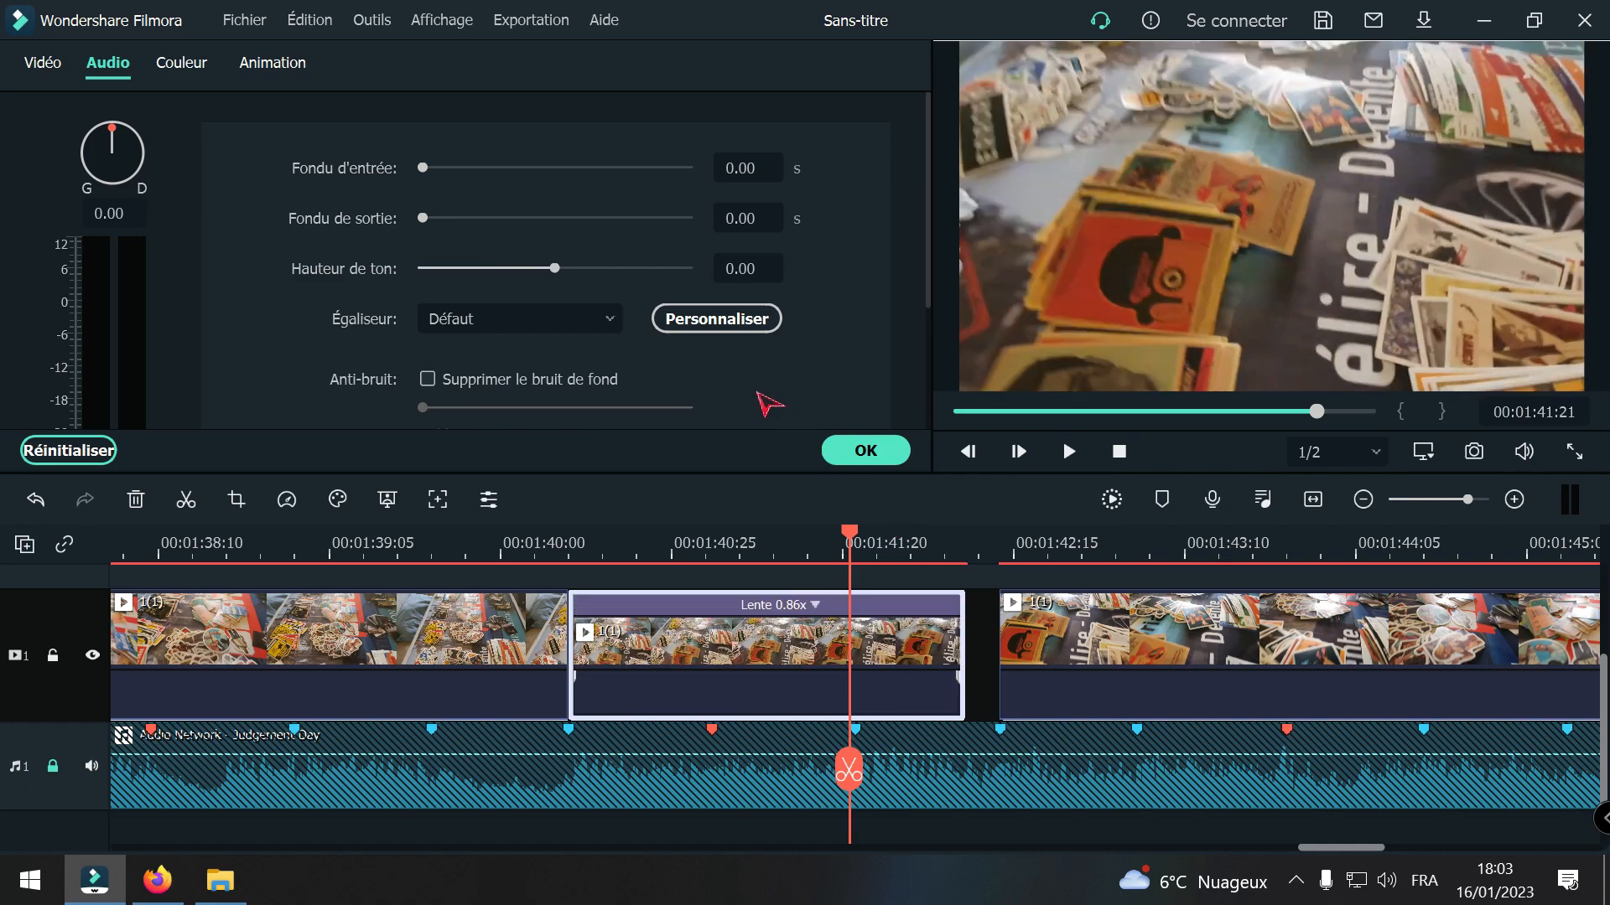
right_click(784, 650)
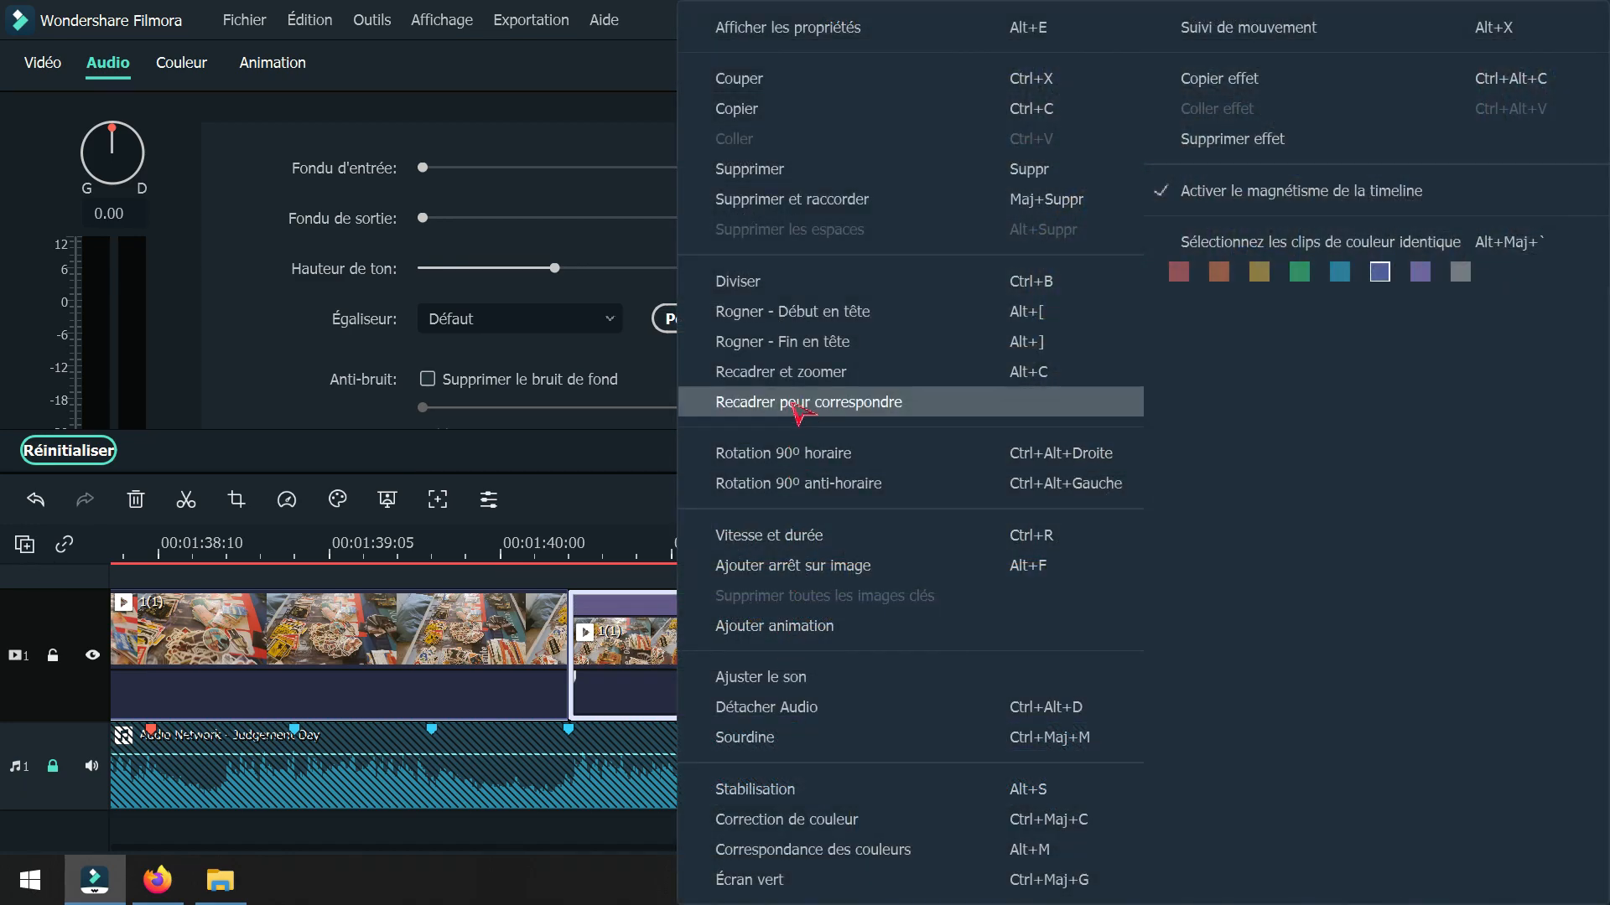
click(785, 536)
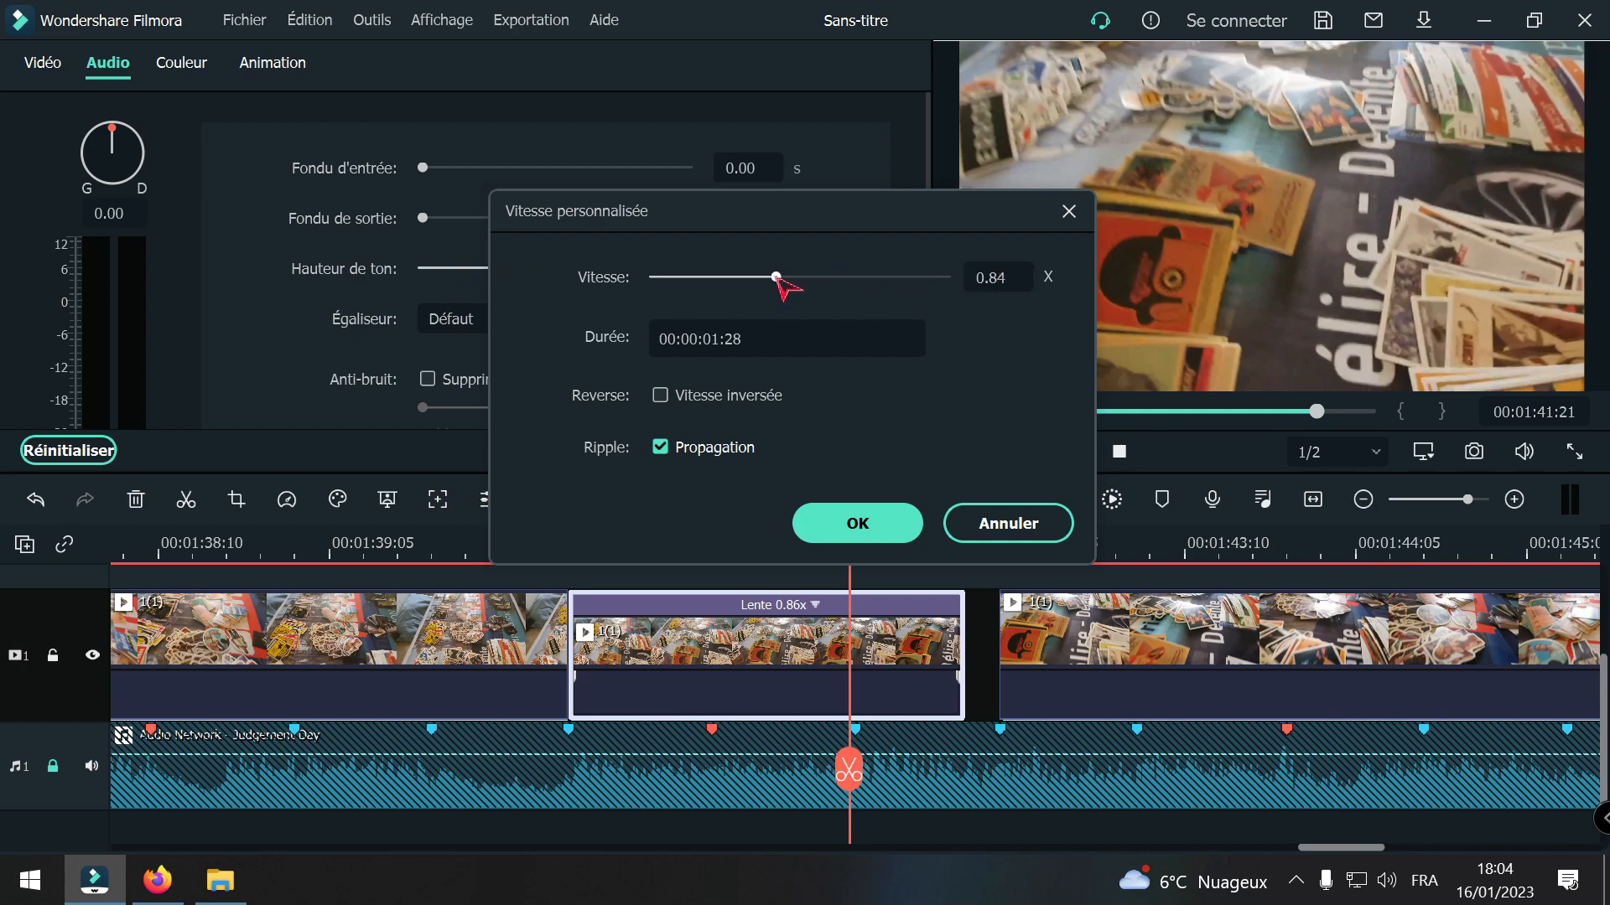
click(857, 523)
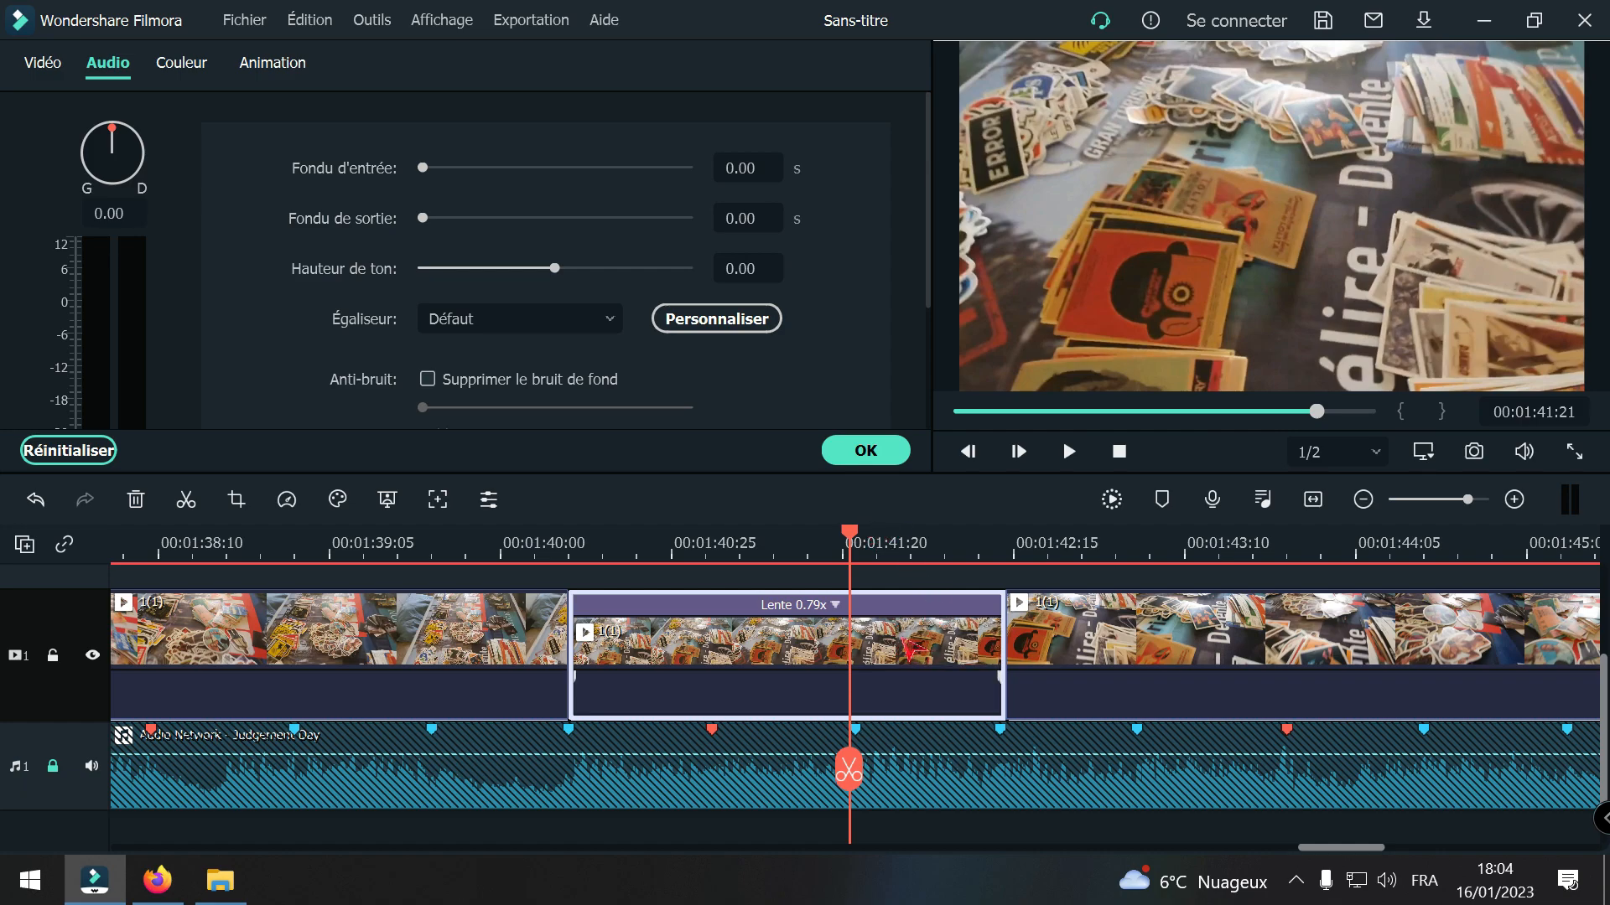
Step: Set the speed of the slowed 1(1) segment to 0.80x, a duration of 00:00:02:02, with ripple on
right_click(903, 640)
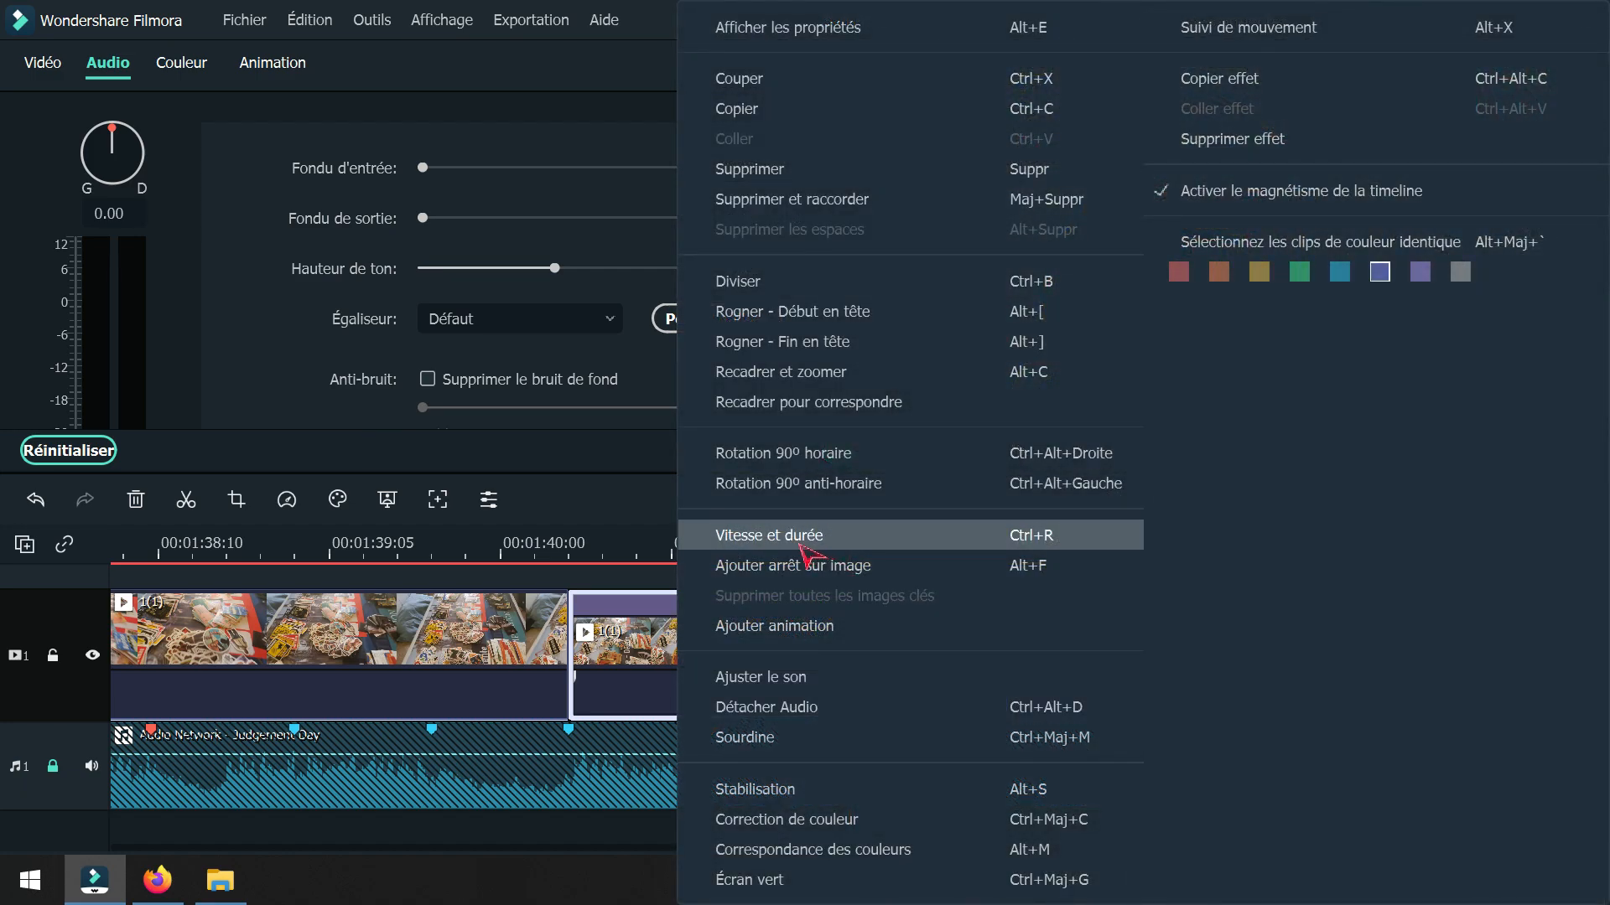
click(799, 544)
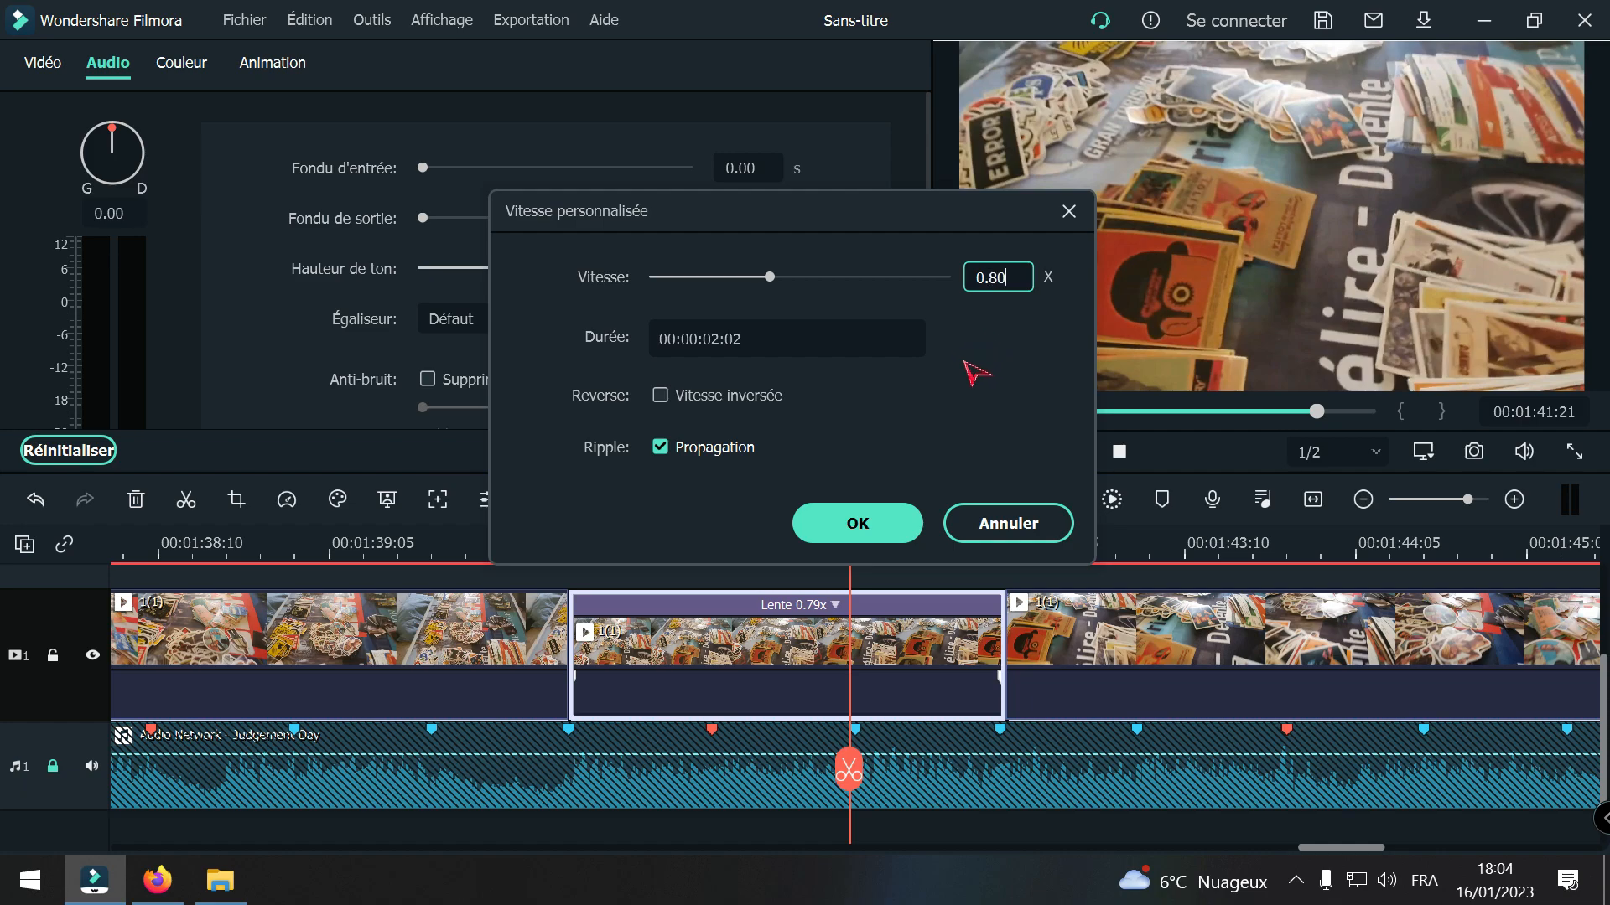
click(857, 523)
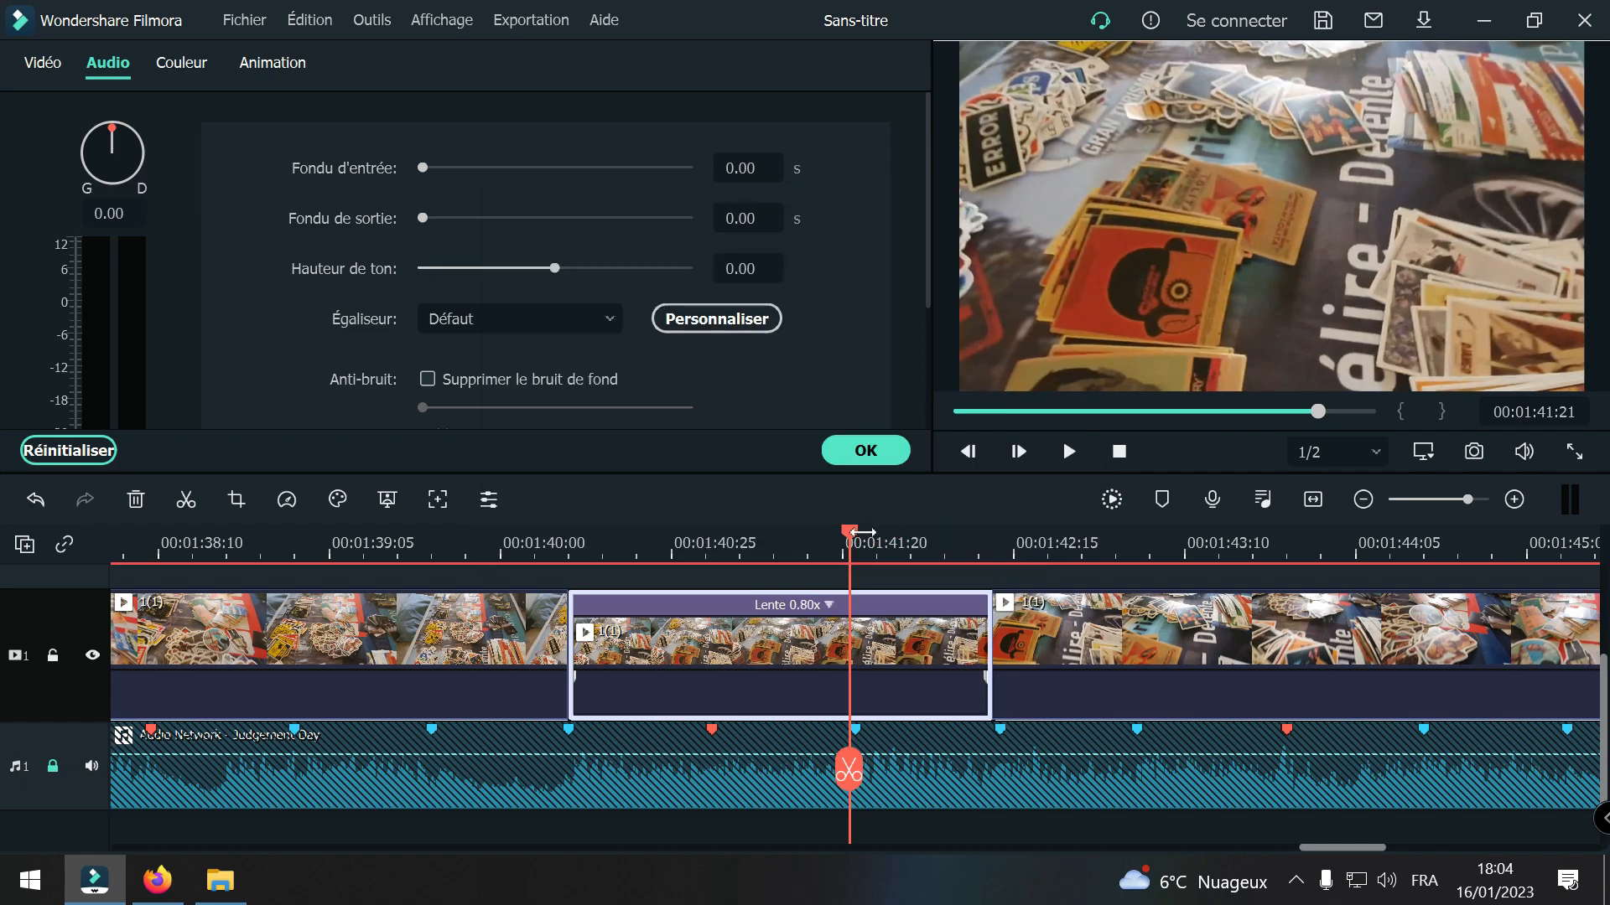
Step: Split the 1(1) footage after the 0.80x segment at the beat marker at 00:01:45:06
drag(849, 769, 937, 806)
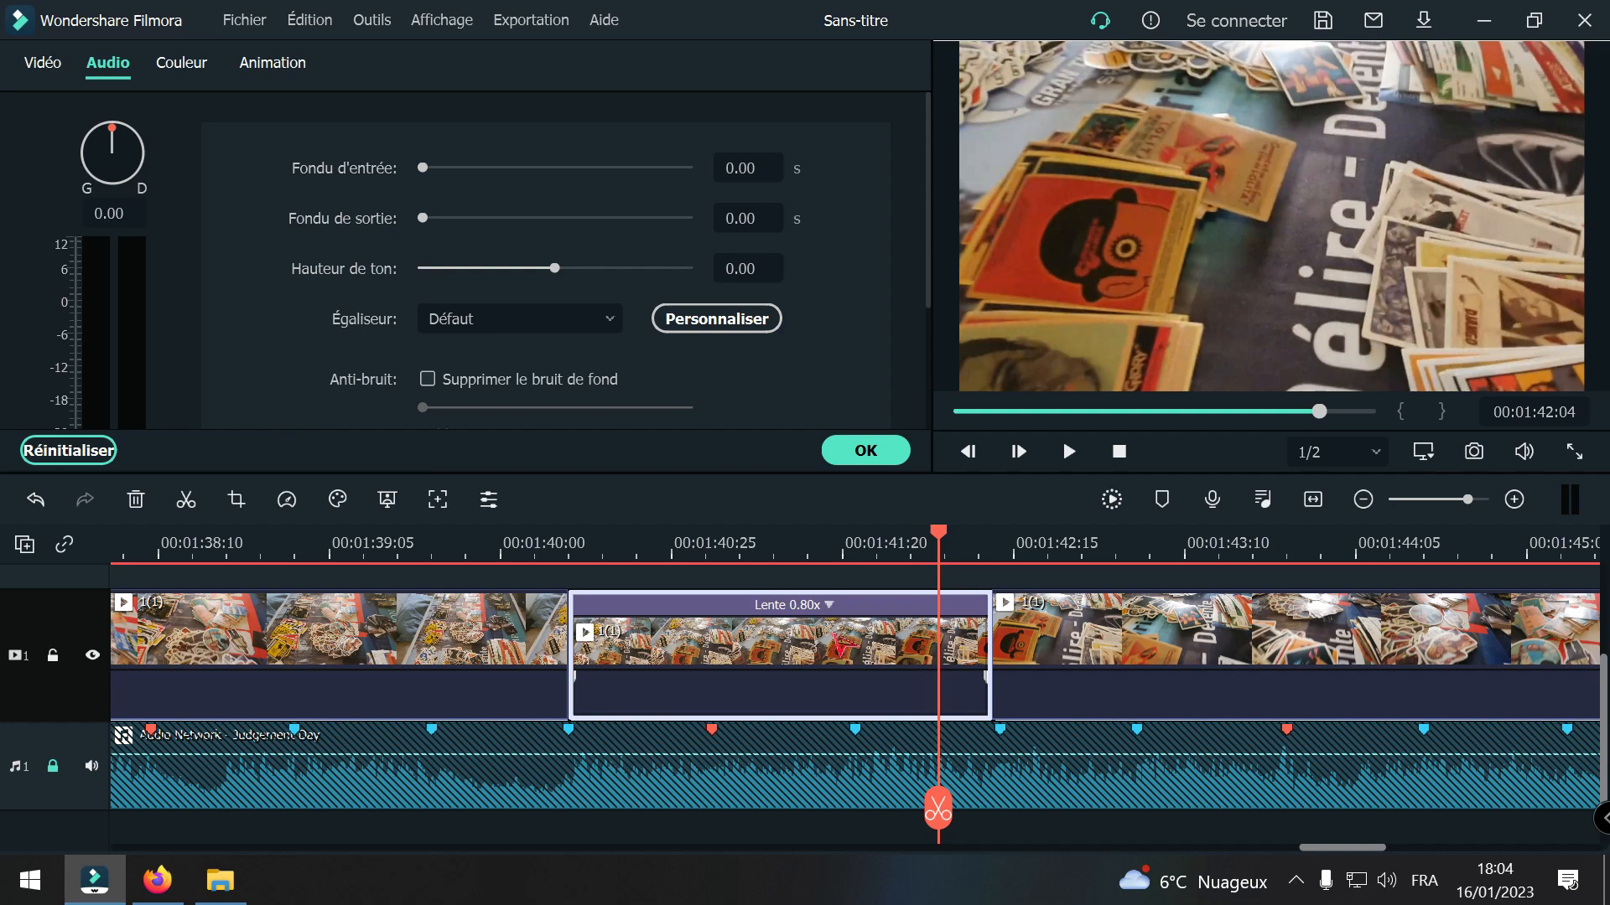
click(1364, 499)
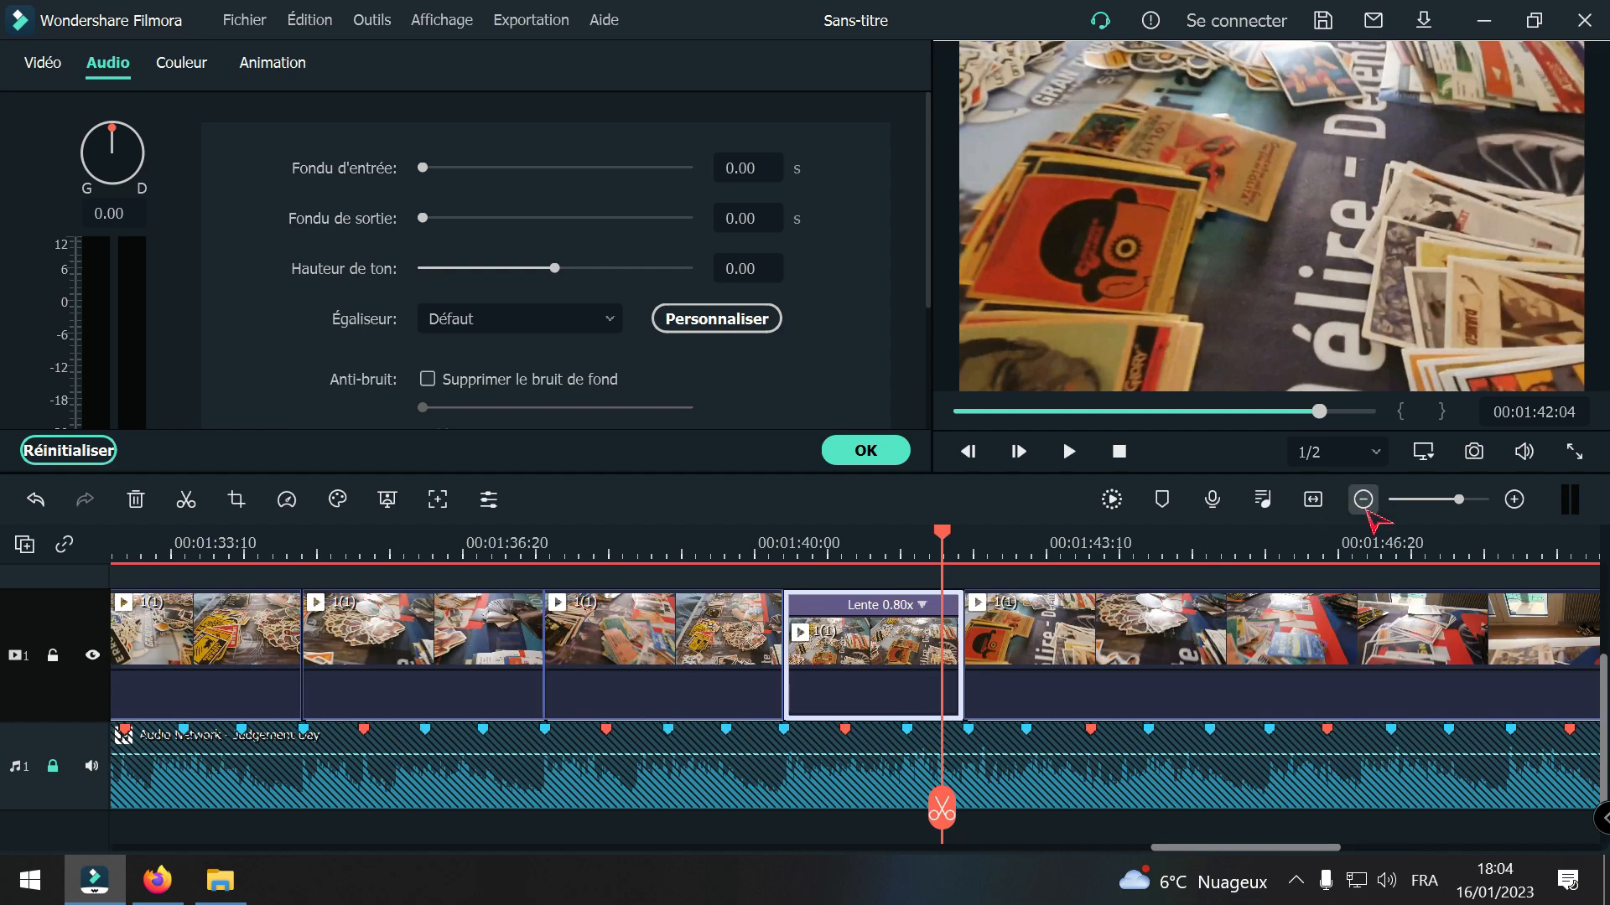
drag(941, 811, 1213, 827)
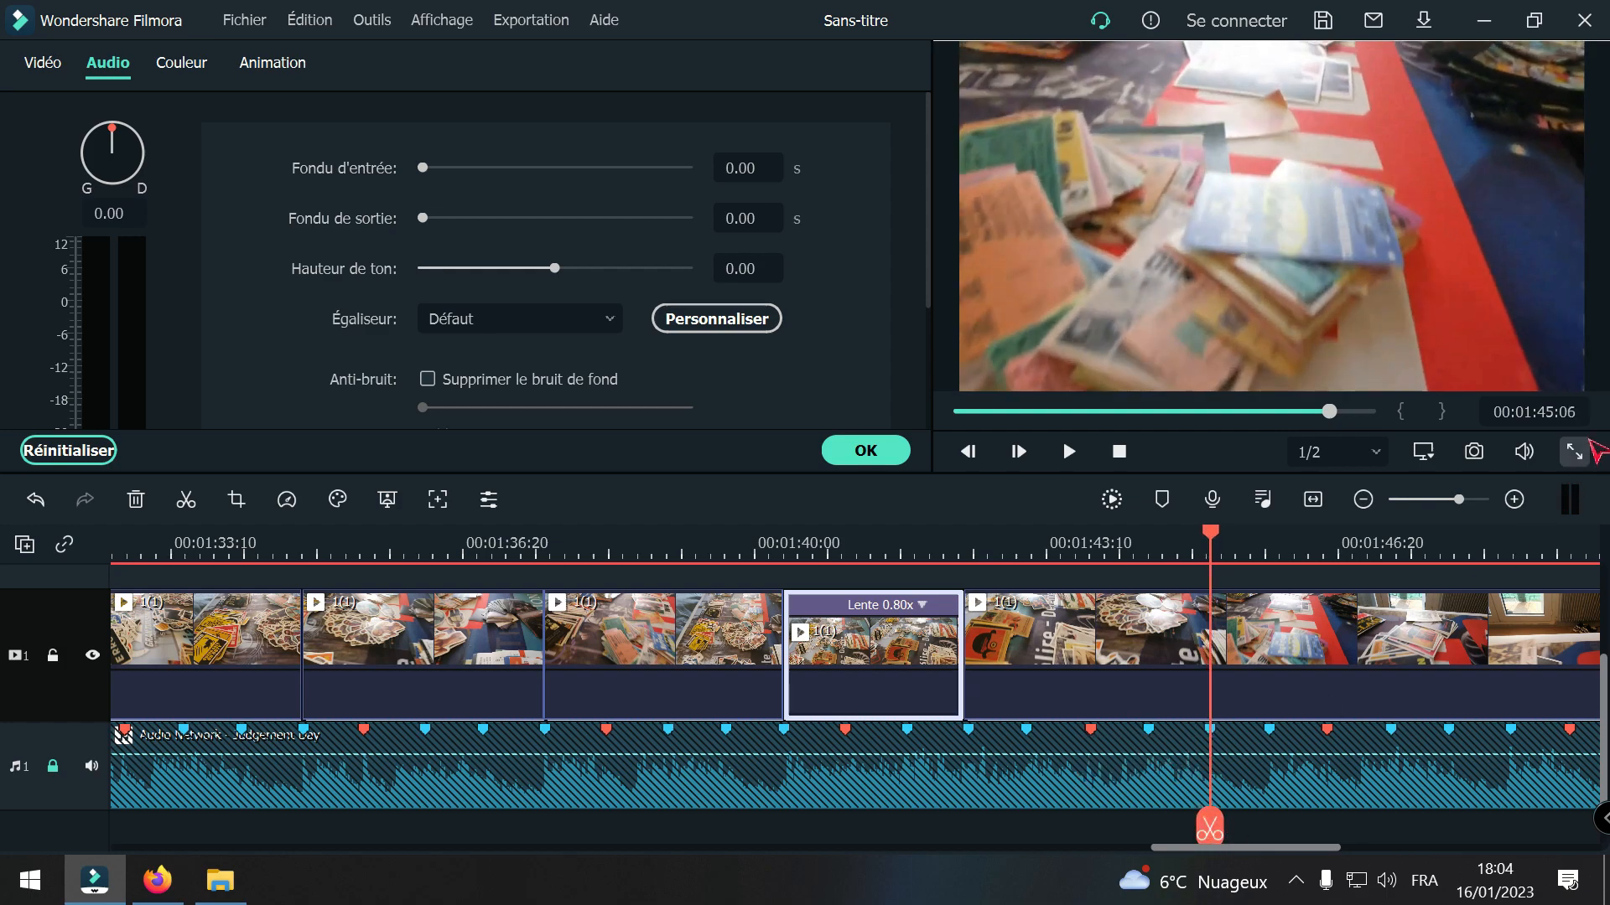
click(1514, 498)
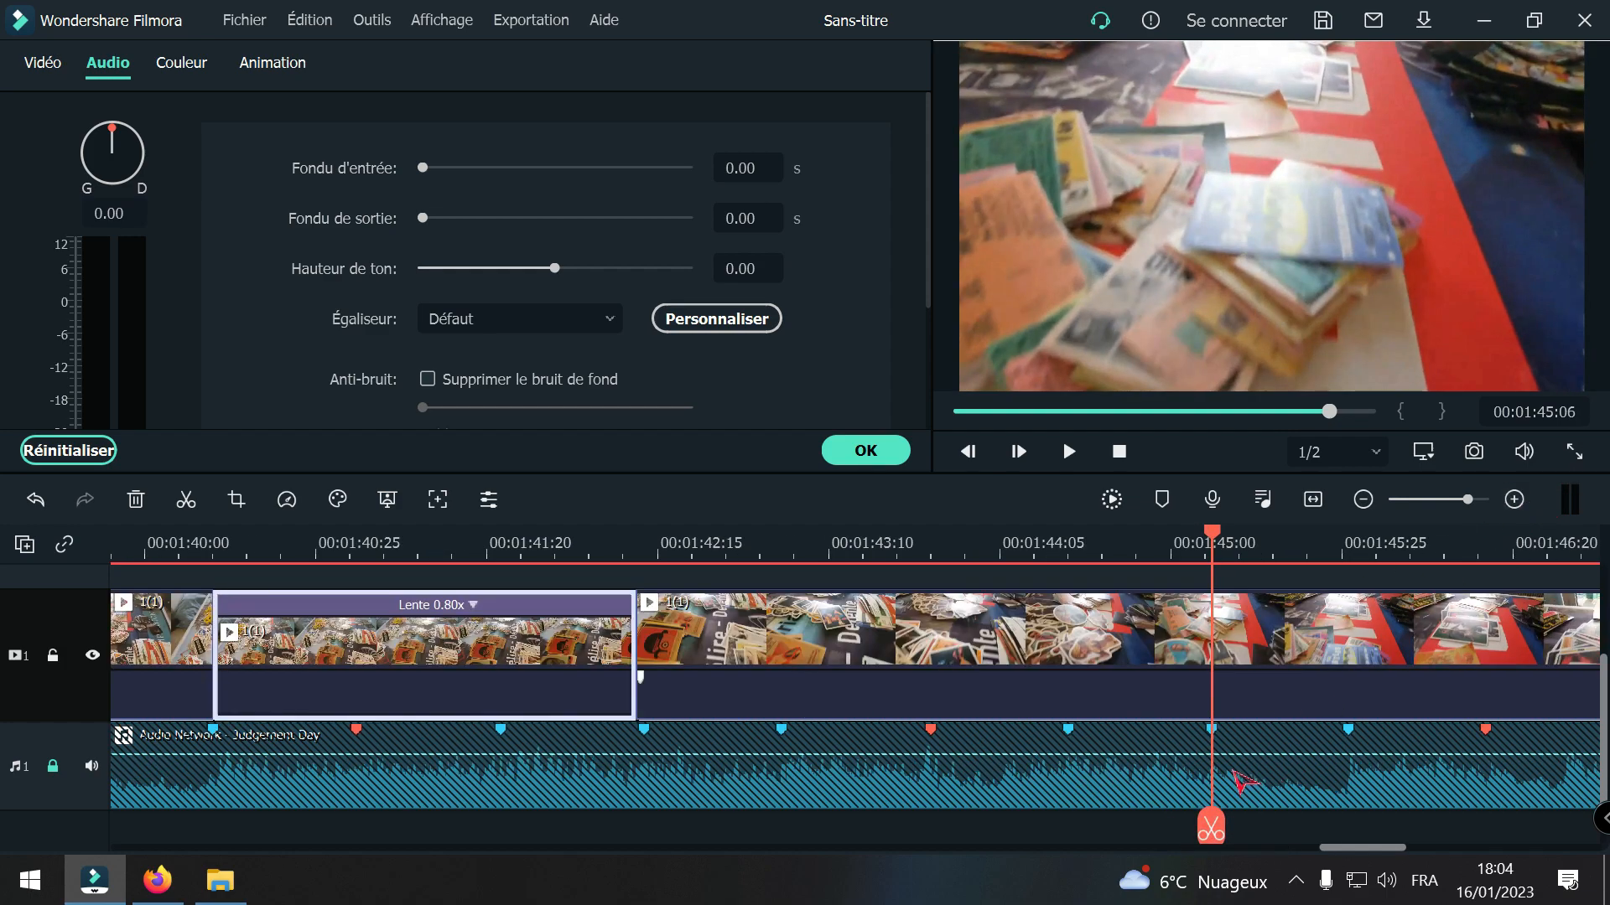
click(1216, 830)
Step: Play back the 1(1) footage from 00:01:38:26 through the slowed segment to check its timing against the music
click(1364, 500)
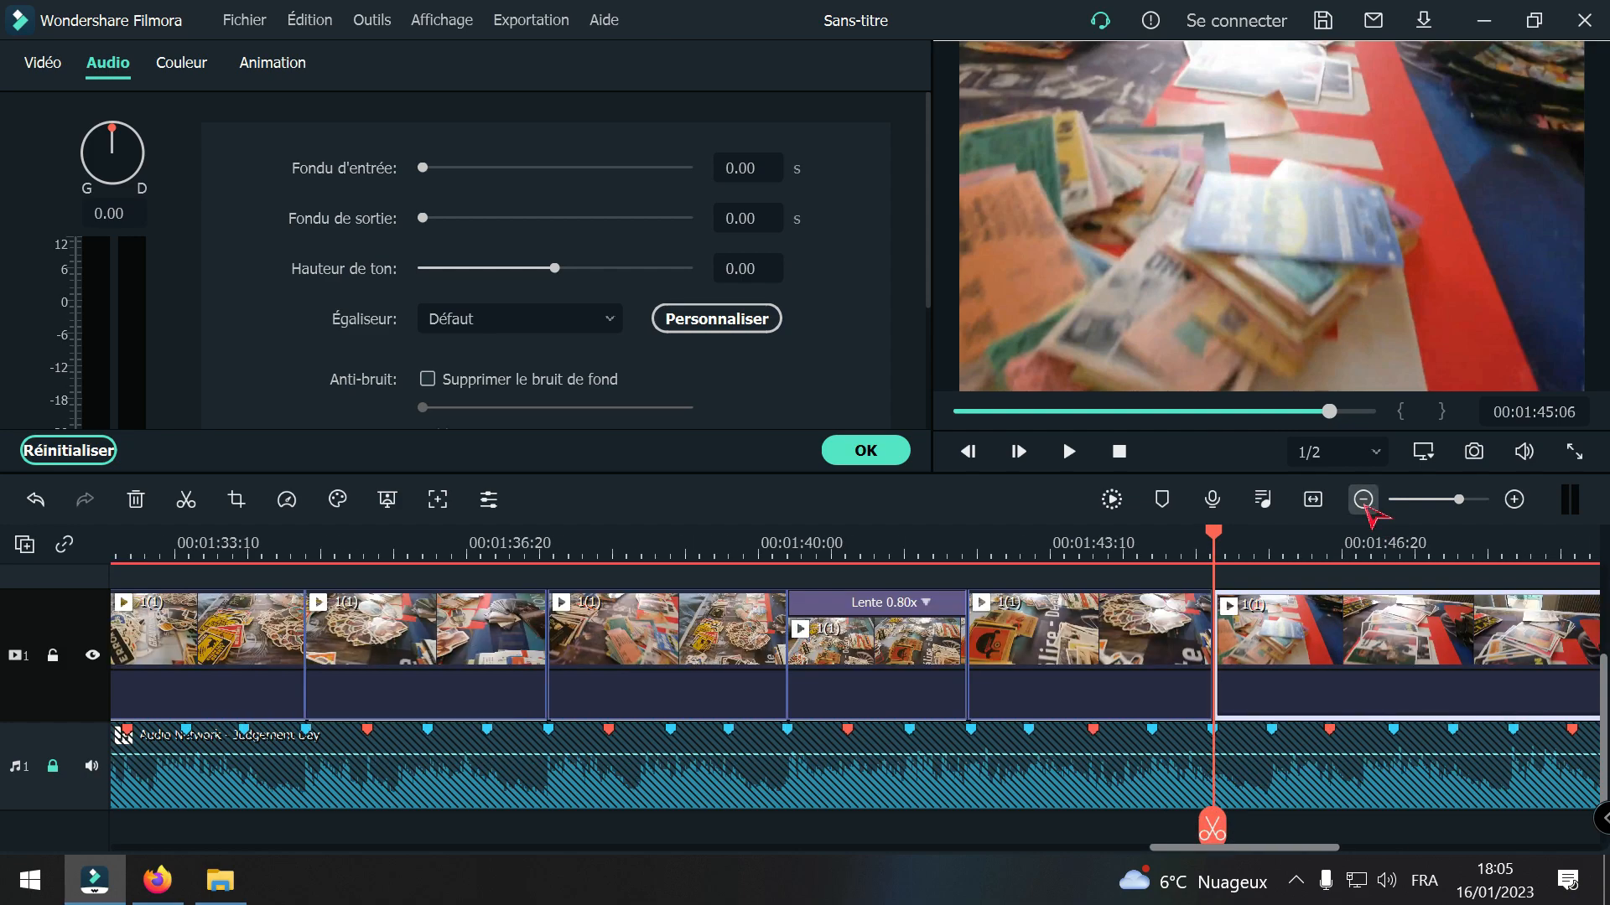
drag(1213, 826, 1456, 827)
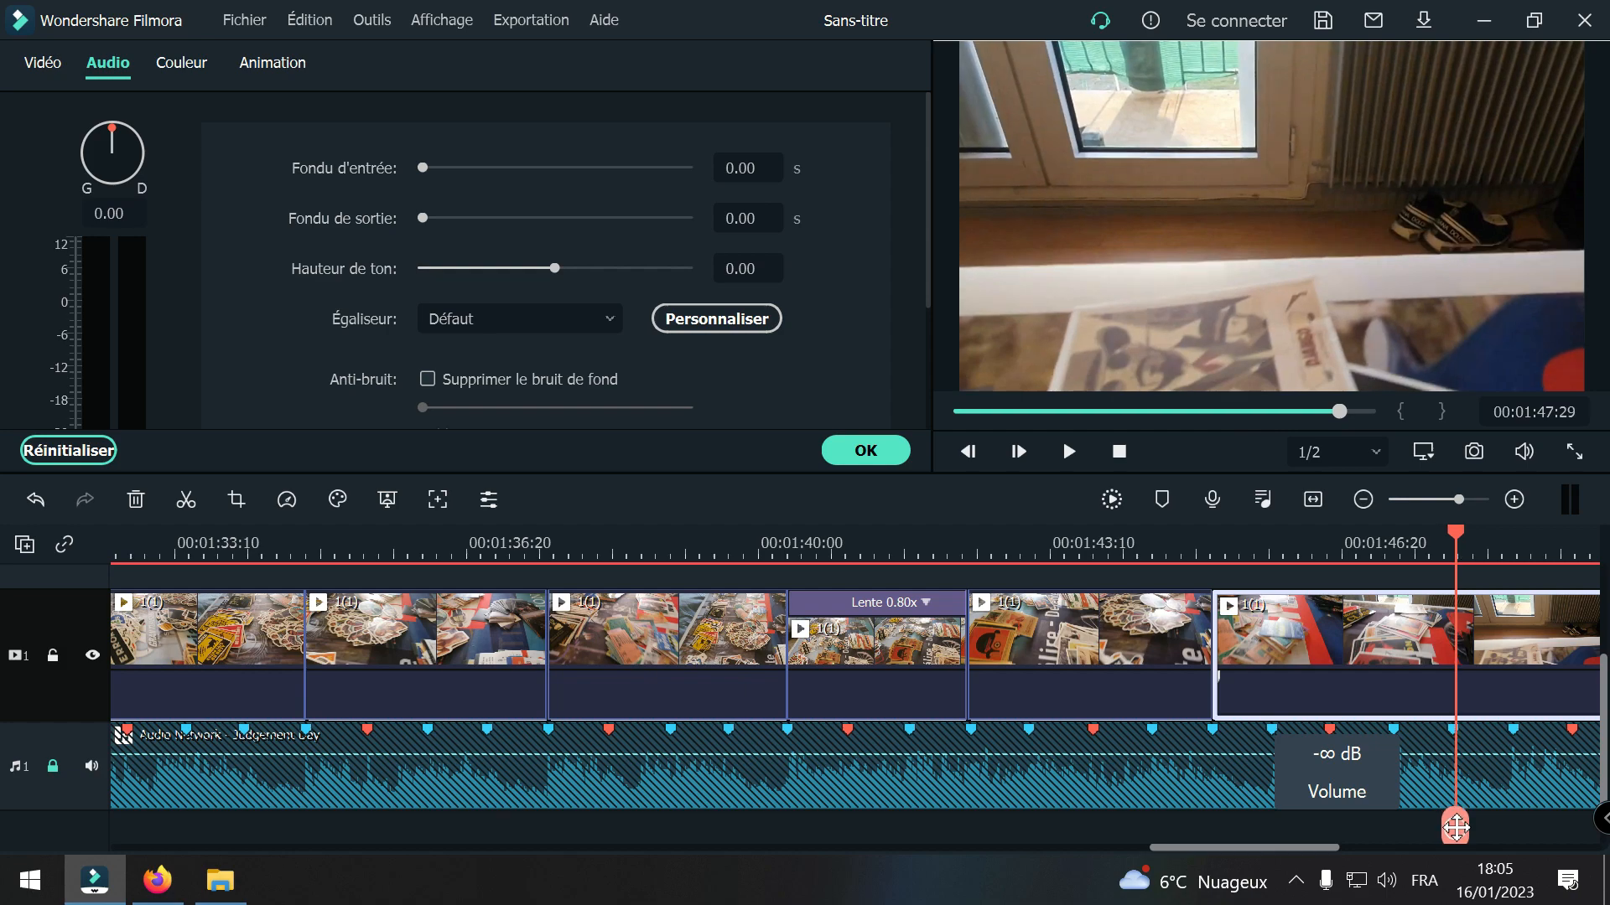
drag(1455, 825, 659, 757)
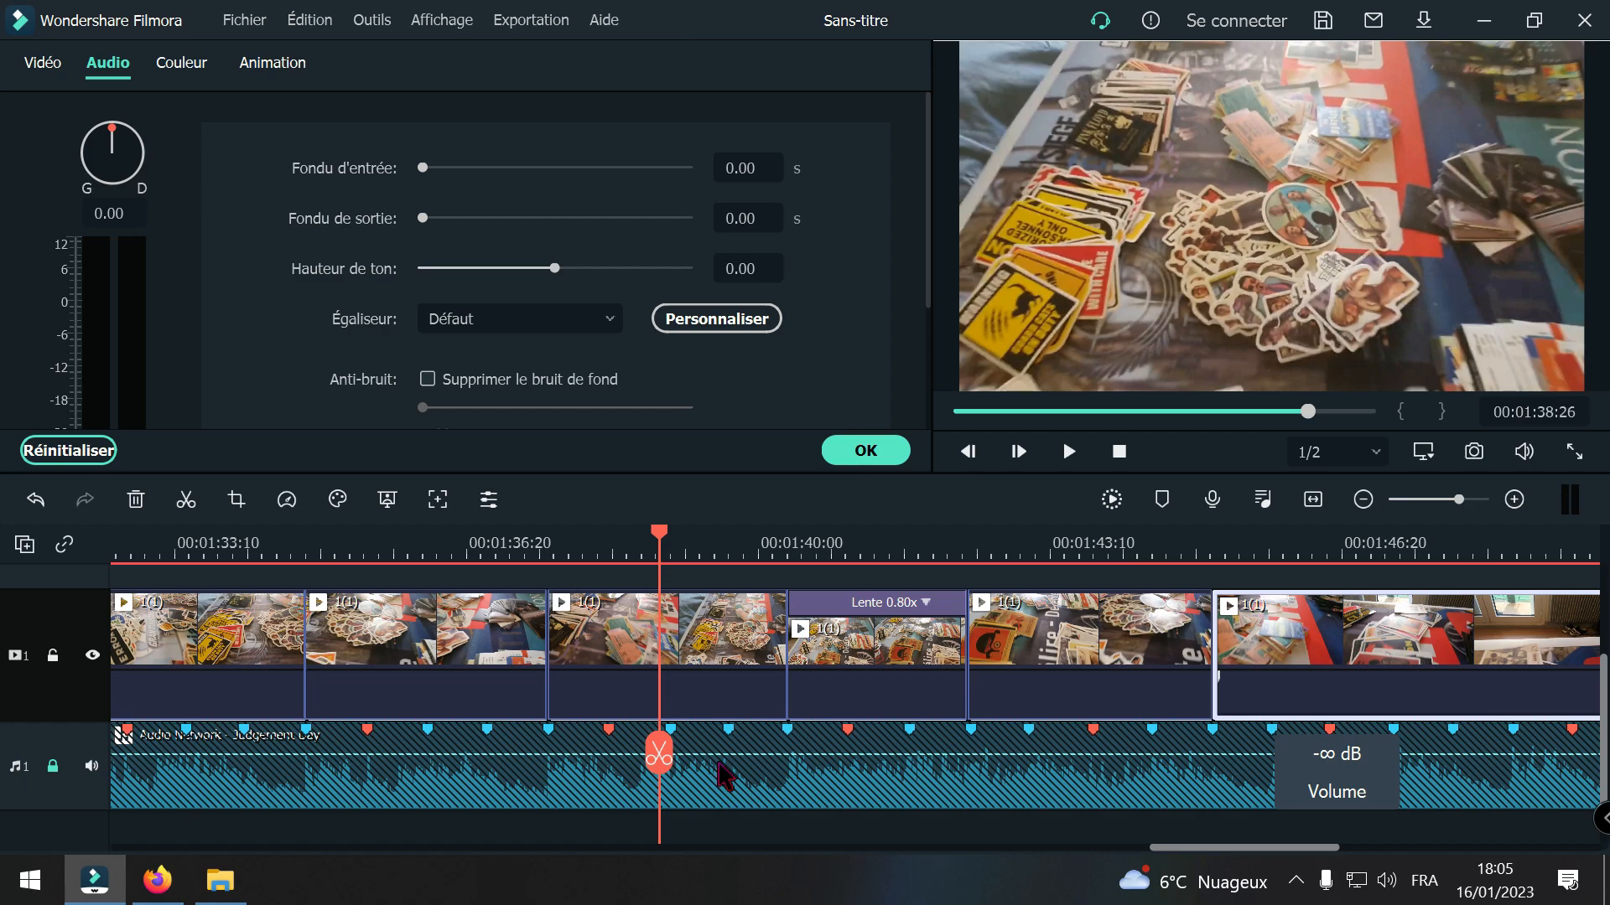
key(space)
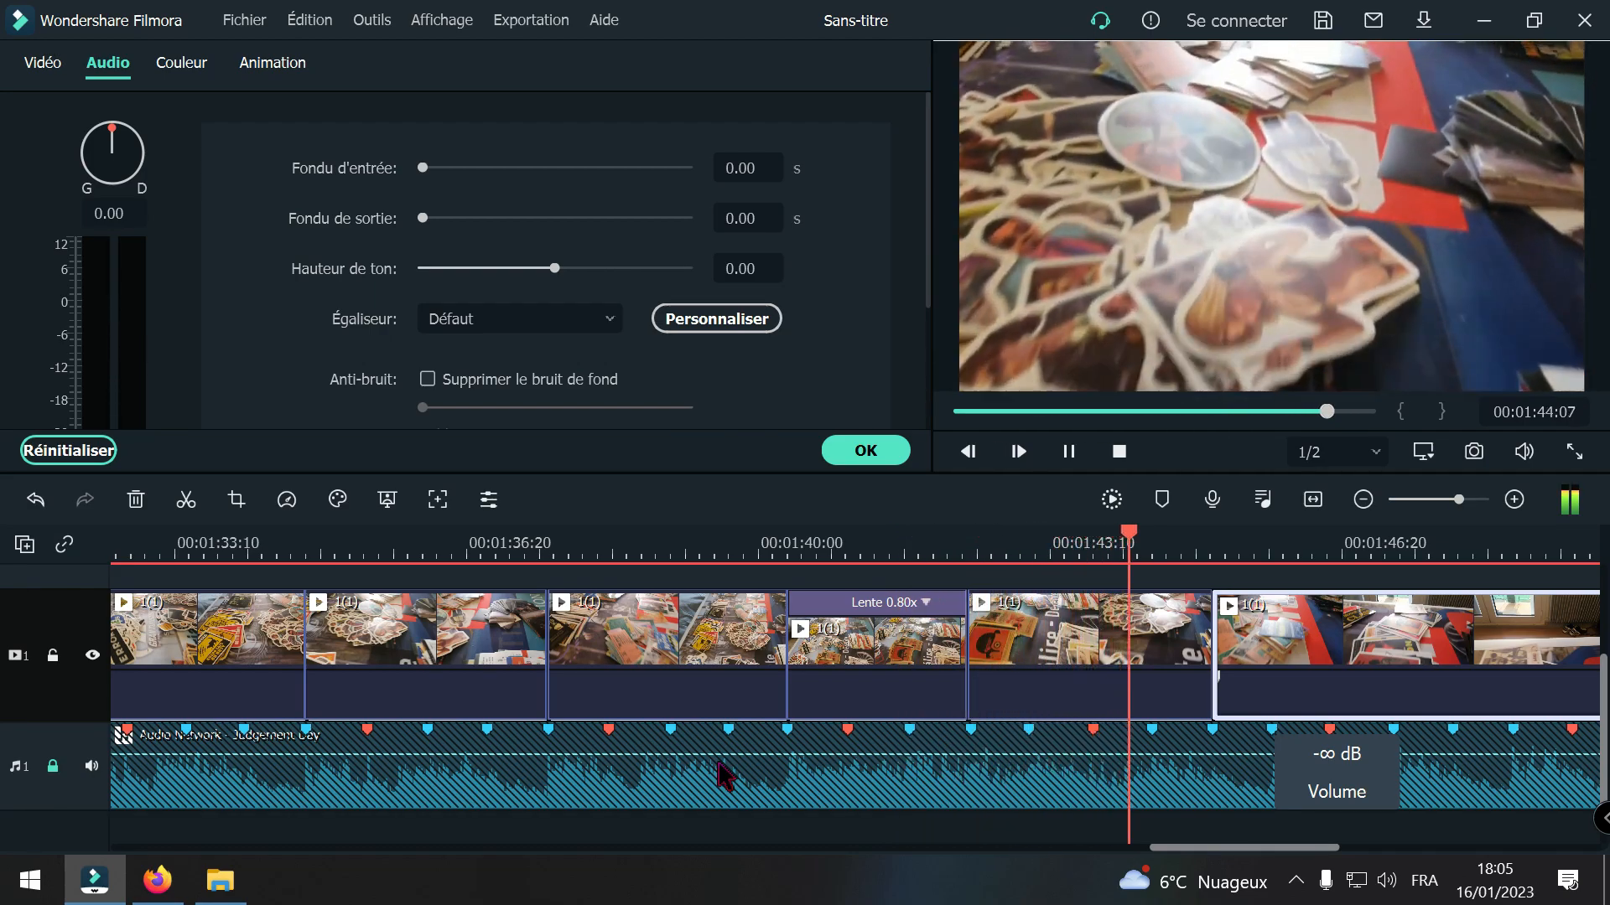
key(space)
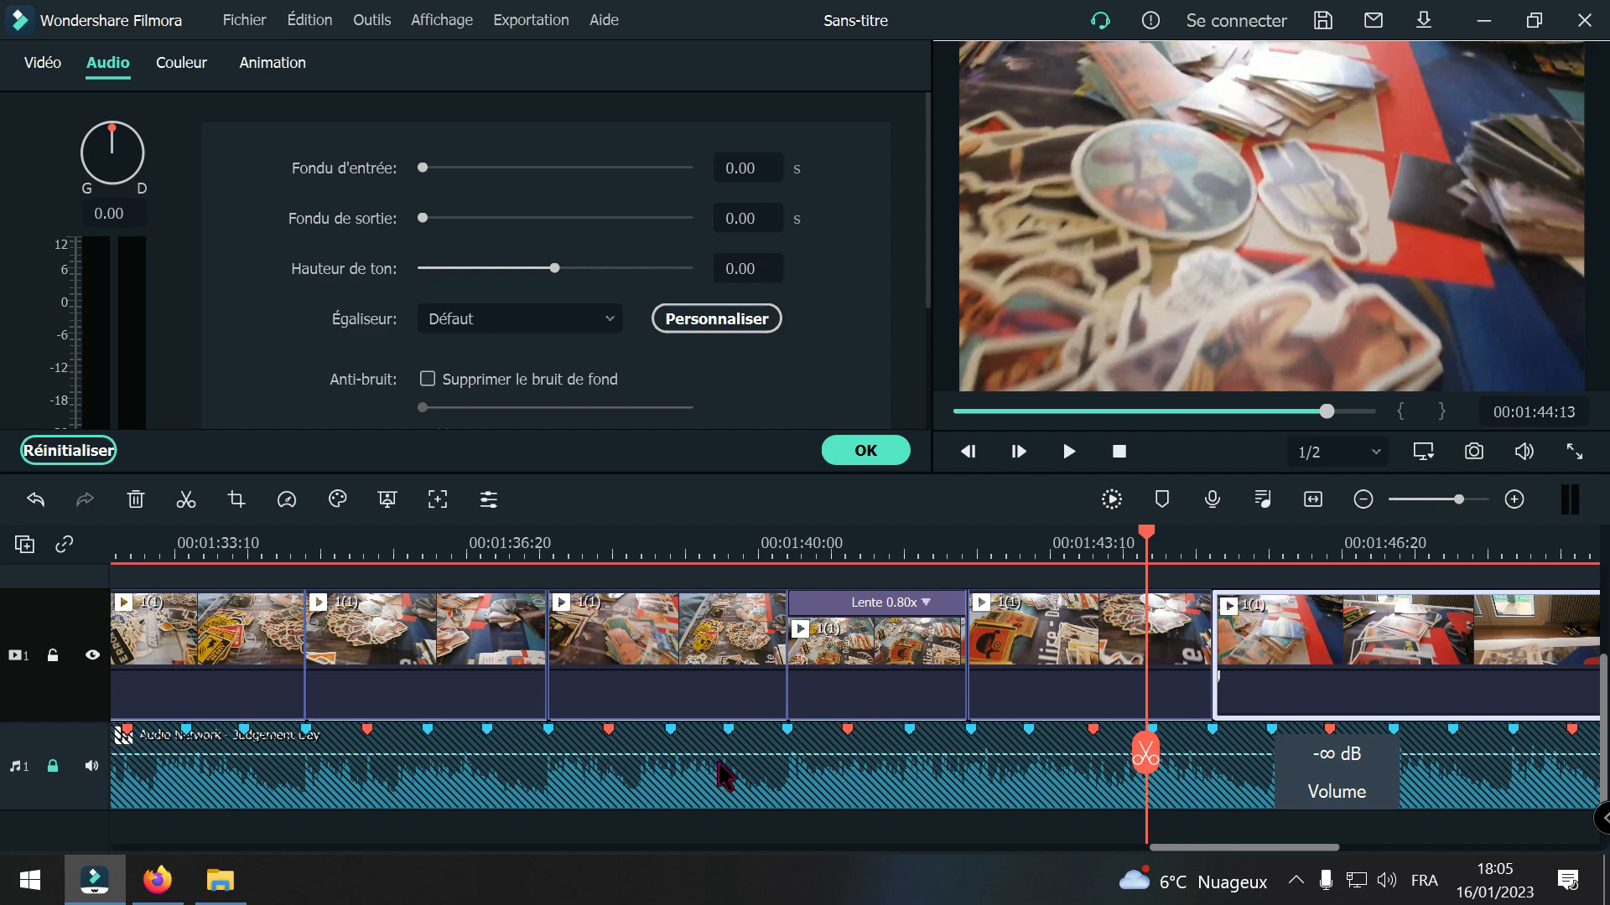
Step: Split the 0.80x 1(1) segment at 00:01:40:20 and ripple-delete the short part before the cut
drag(1145, 754, 897, 765)
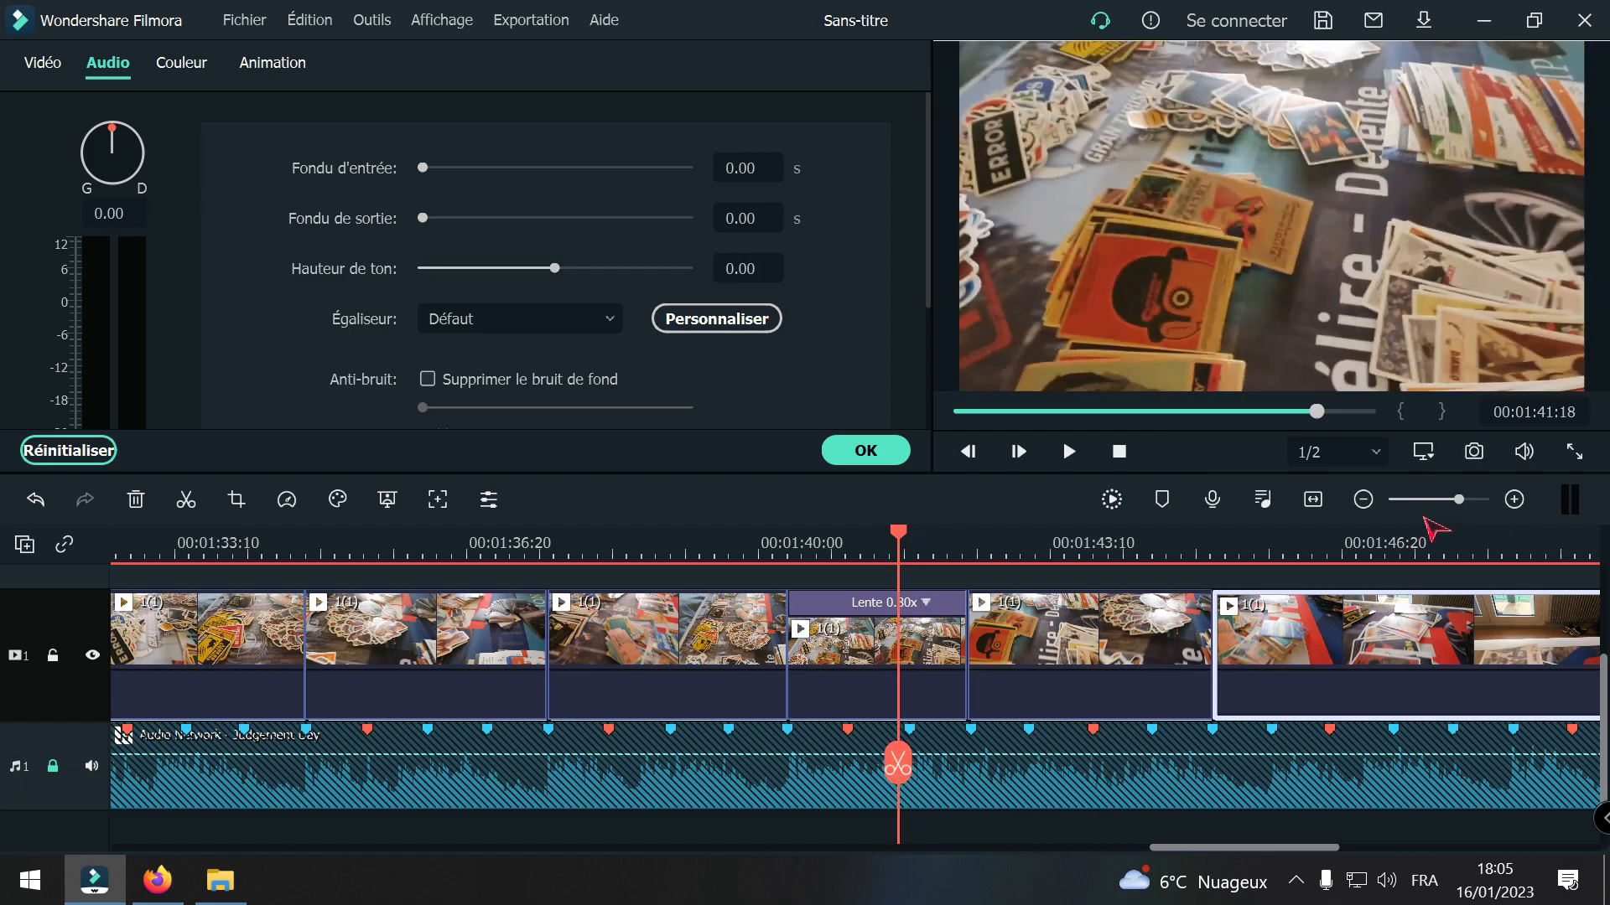
click(1514, 499)
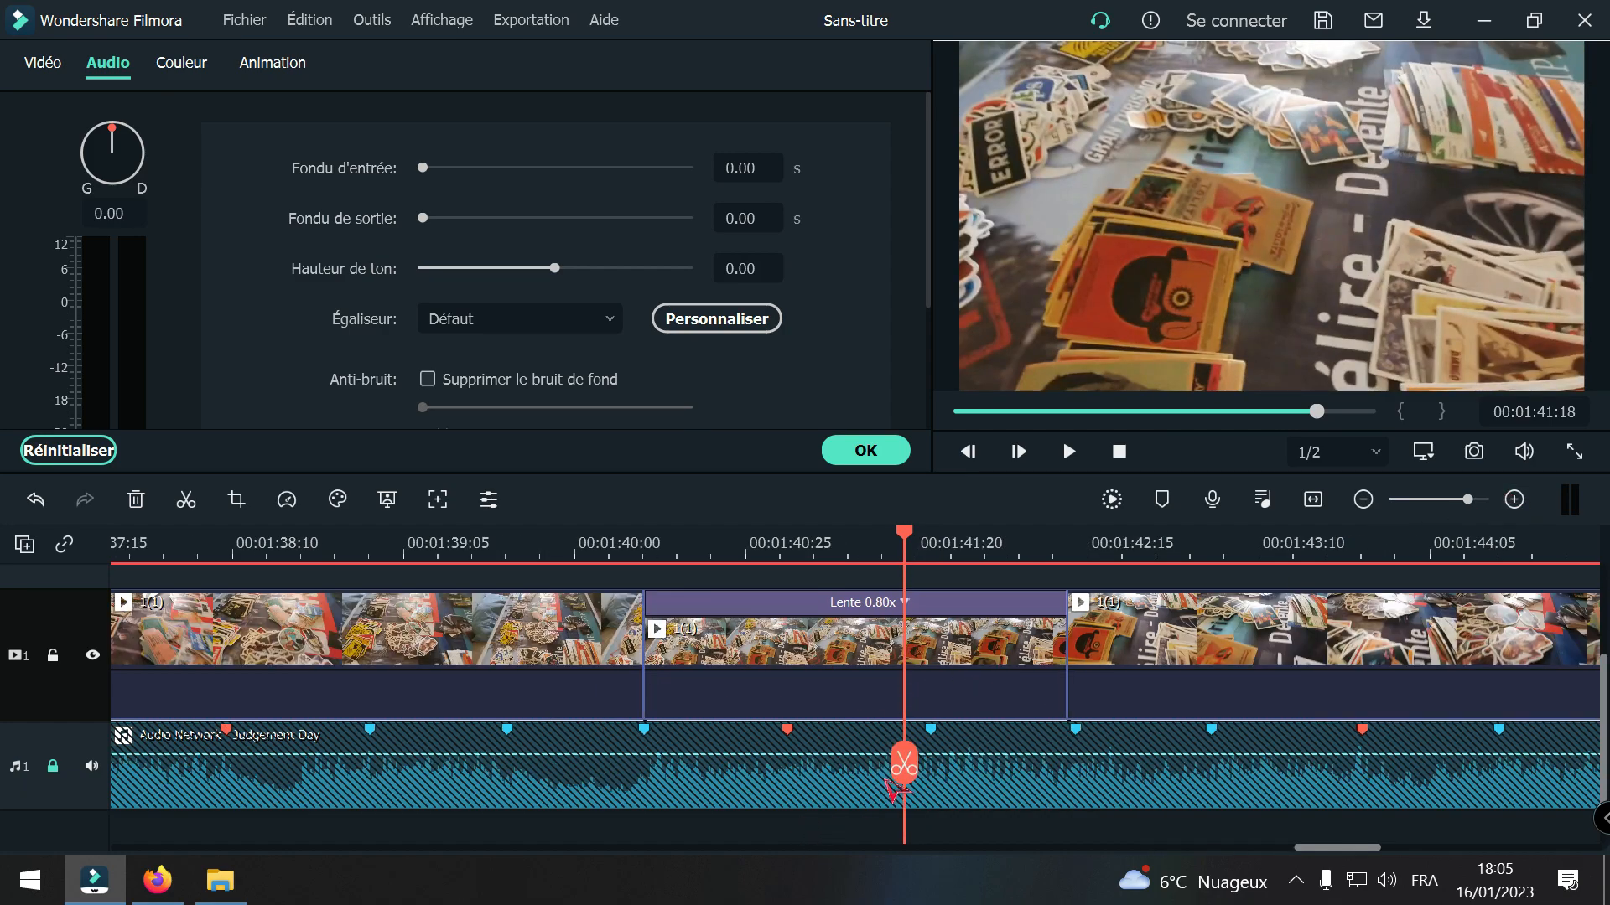
drag(910, 763, 723, 751)
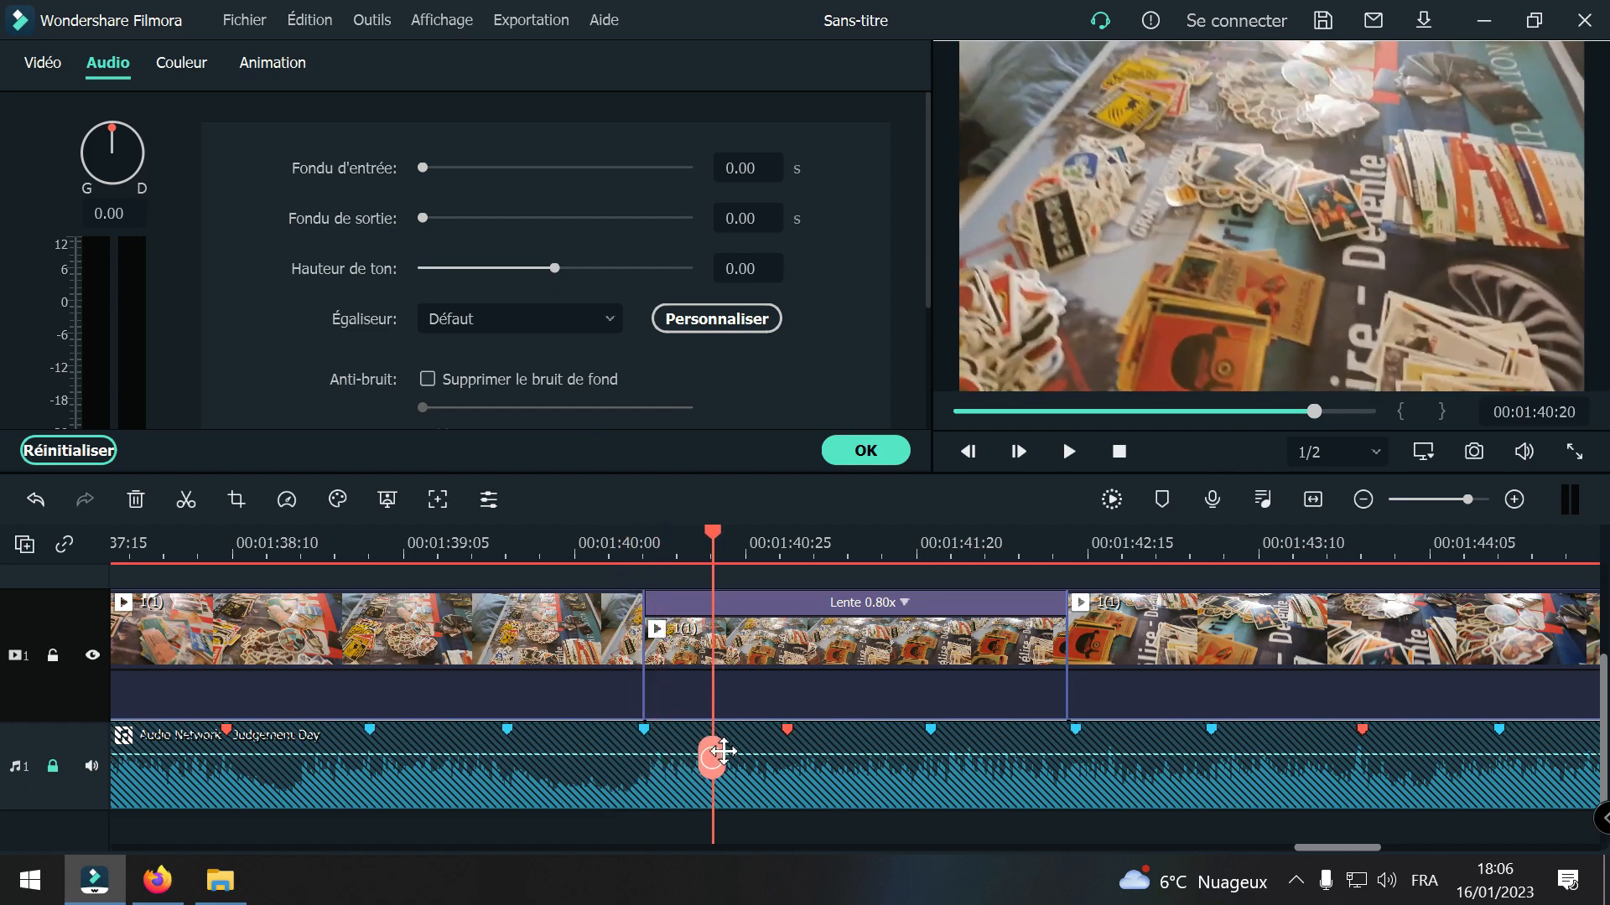
click(748, 668)
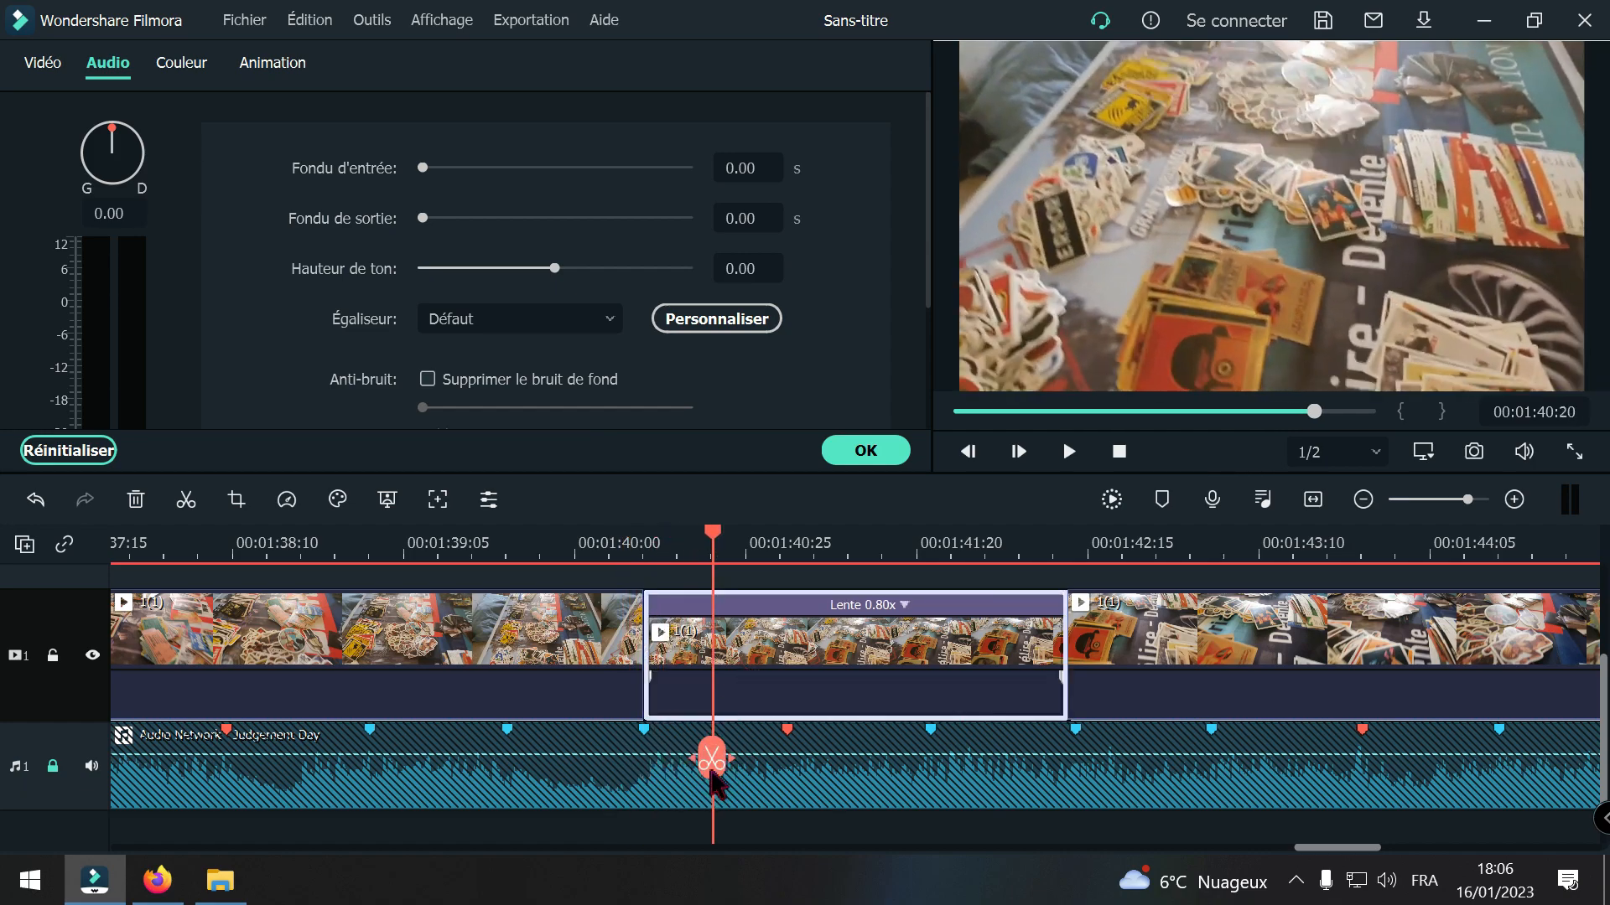
click(712, 762)
click(681, 683)
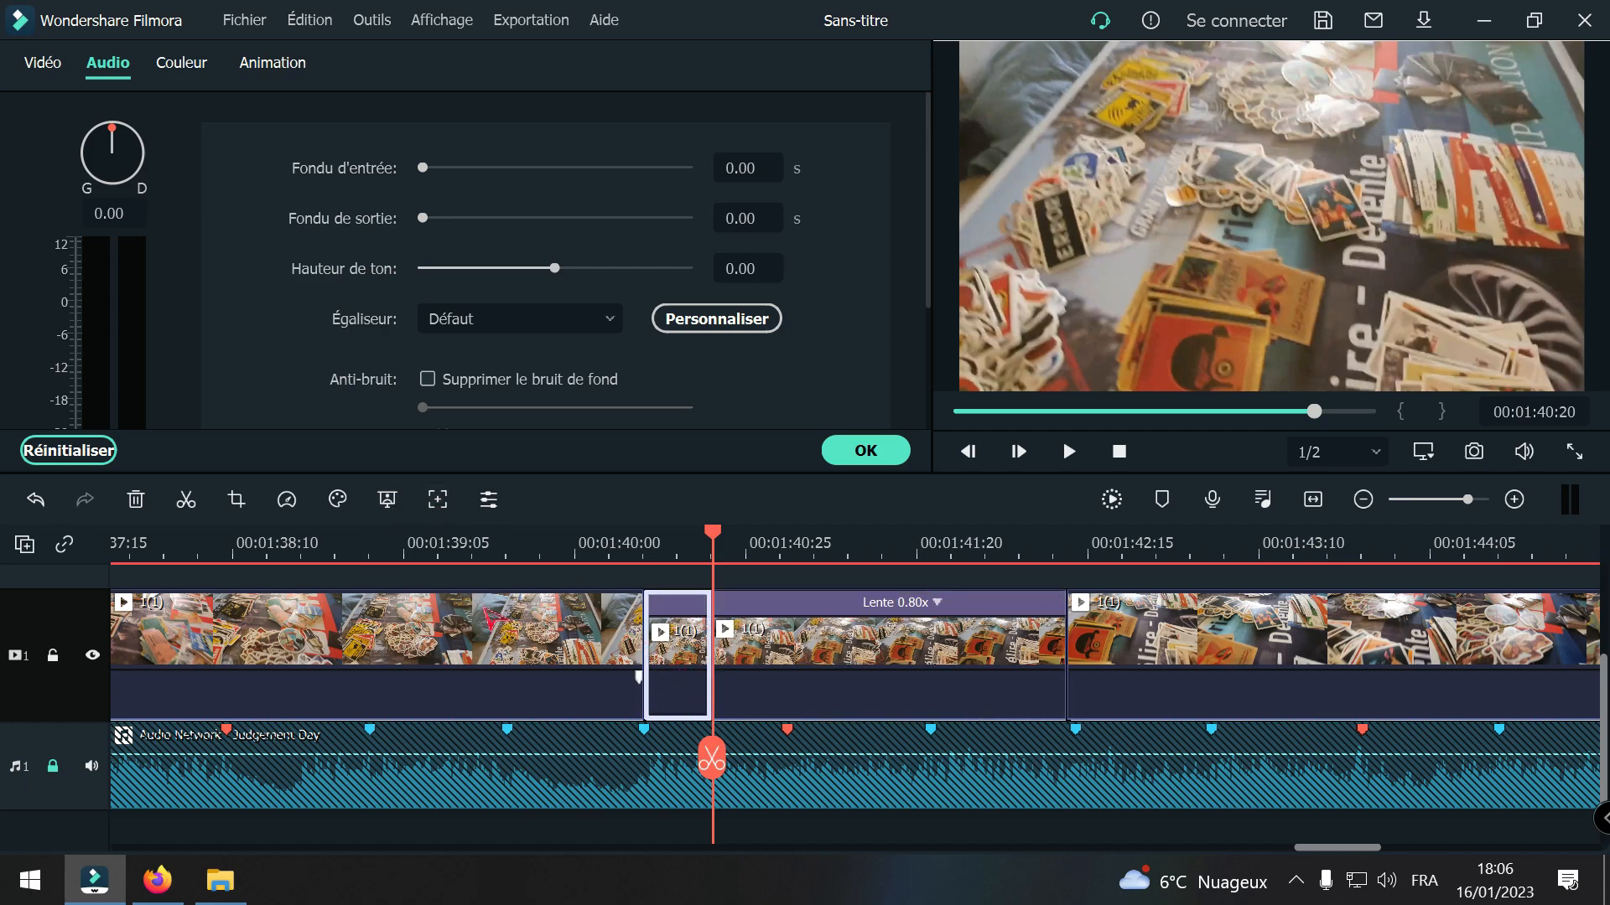
click(136, 500)
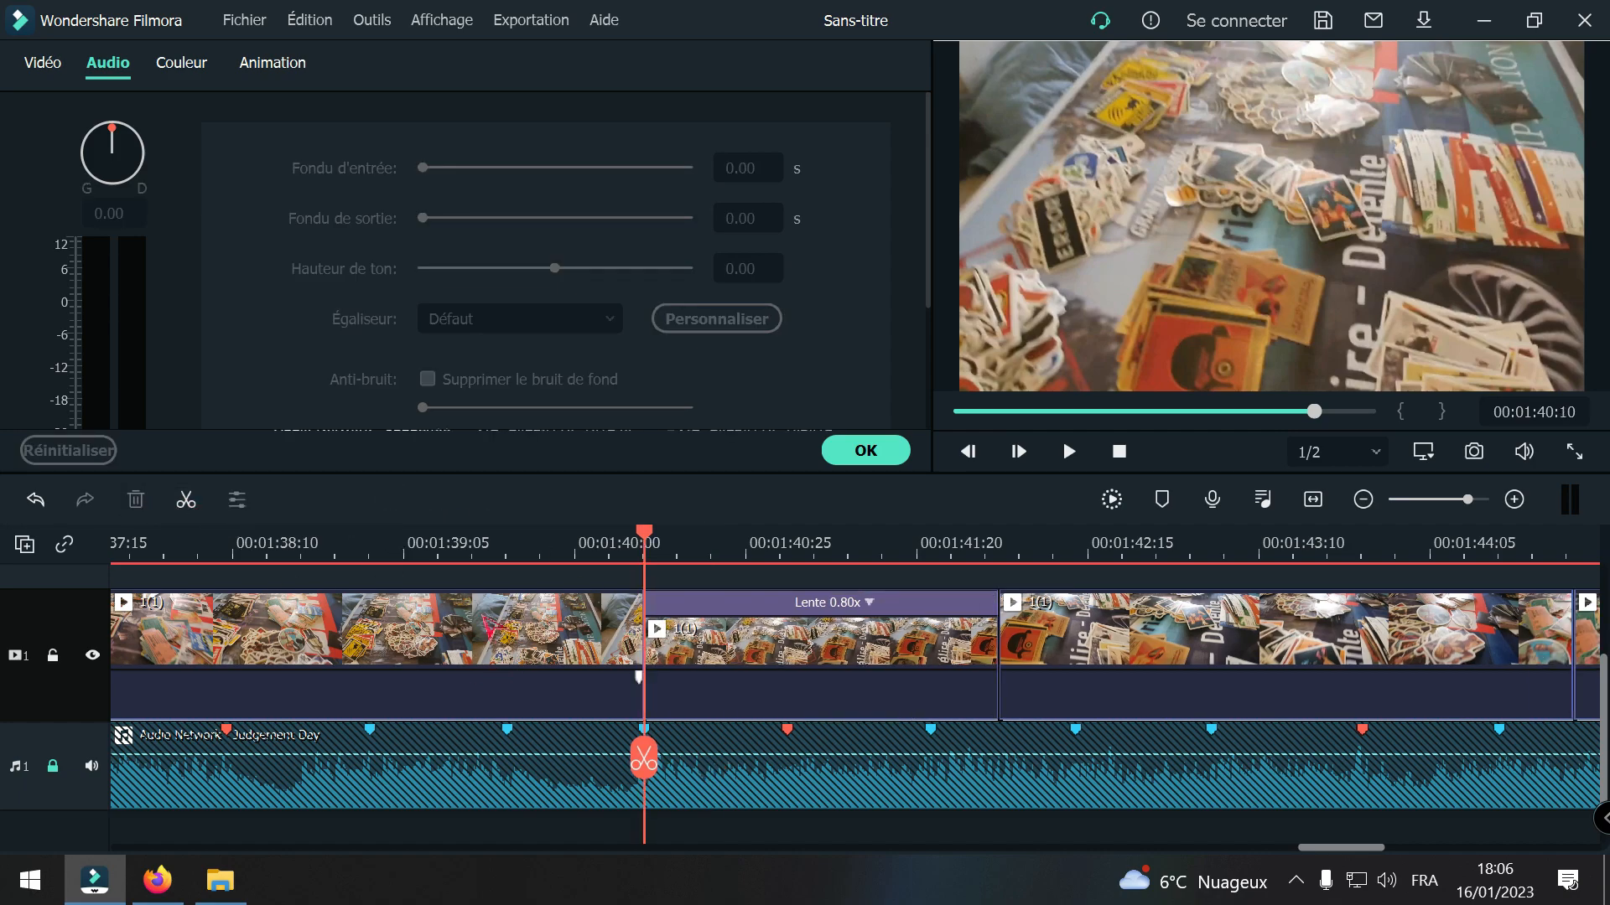
Step: Split the shortened 0.80x segment at 00:01:41:17 and ripple-delete the part after the cut
drag(646, 756, 900, 761)
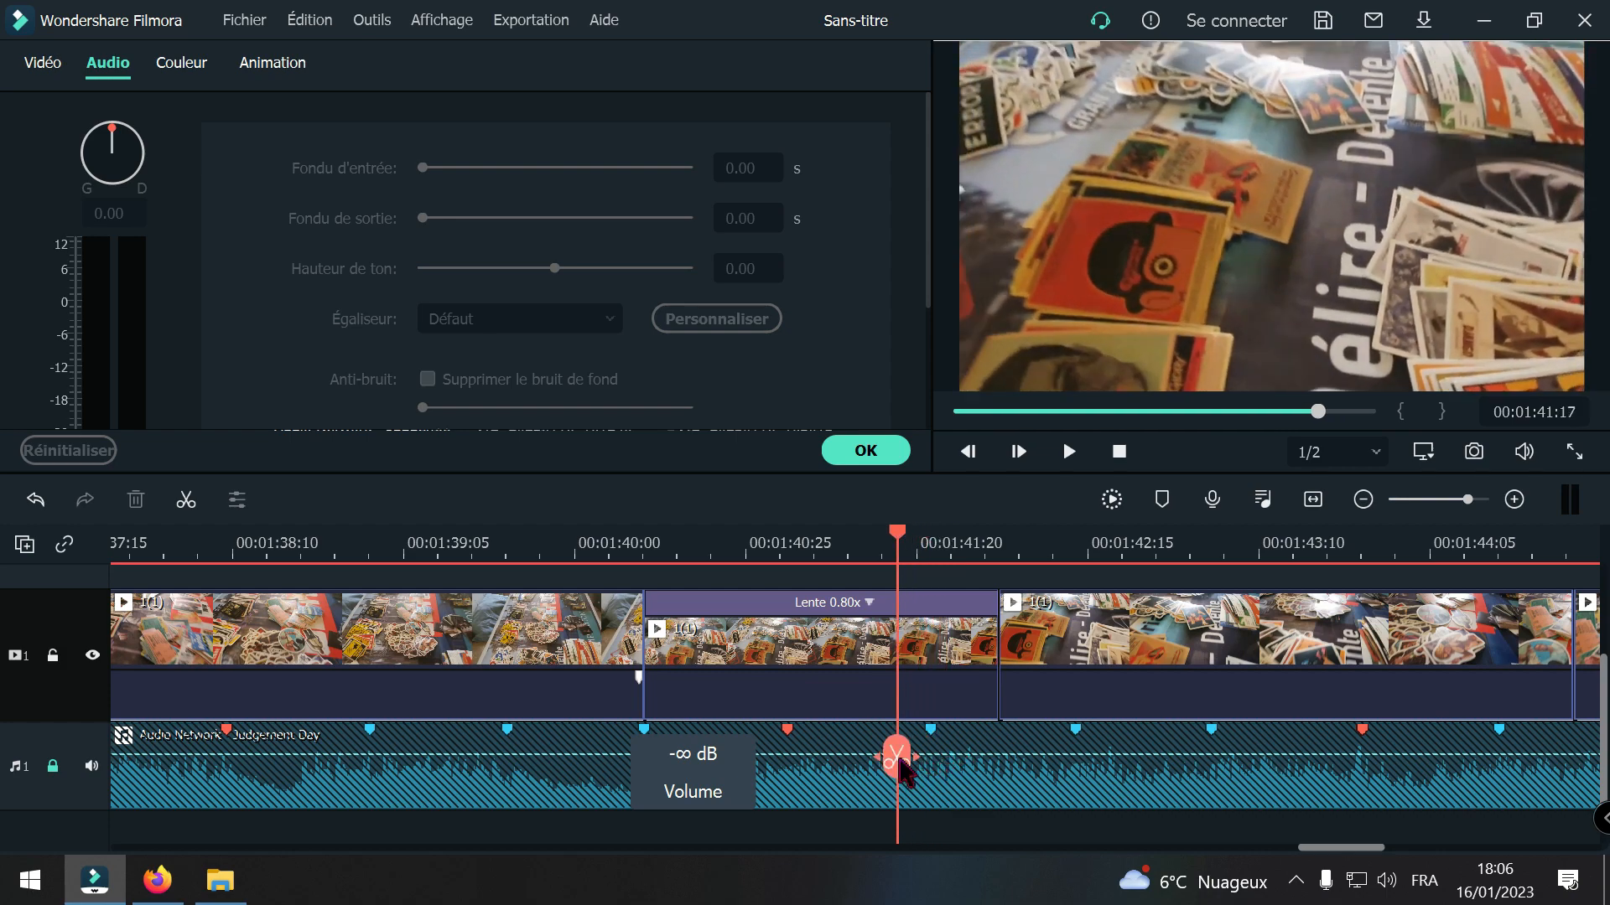
click(900, 764)
click(136, 499)
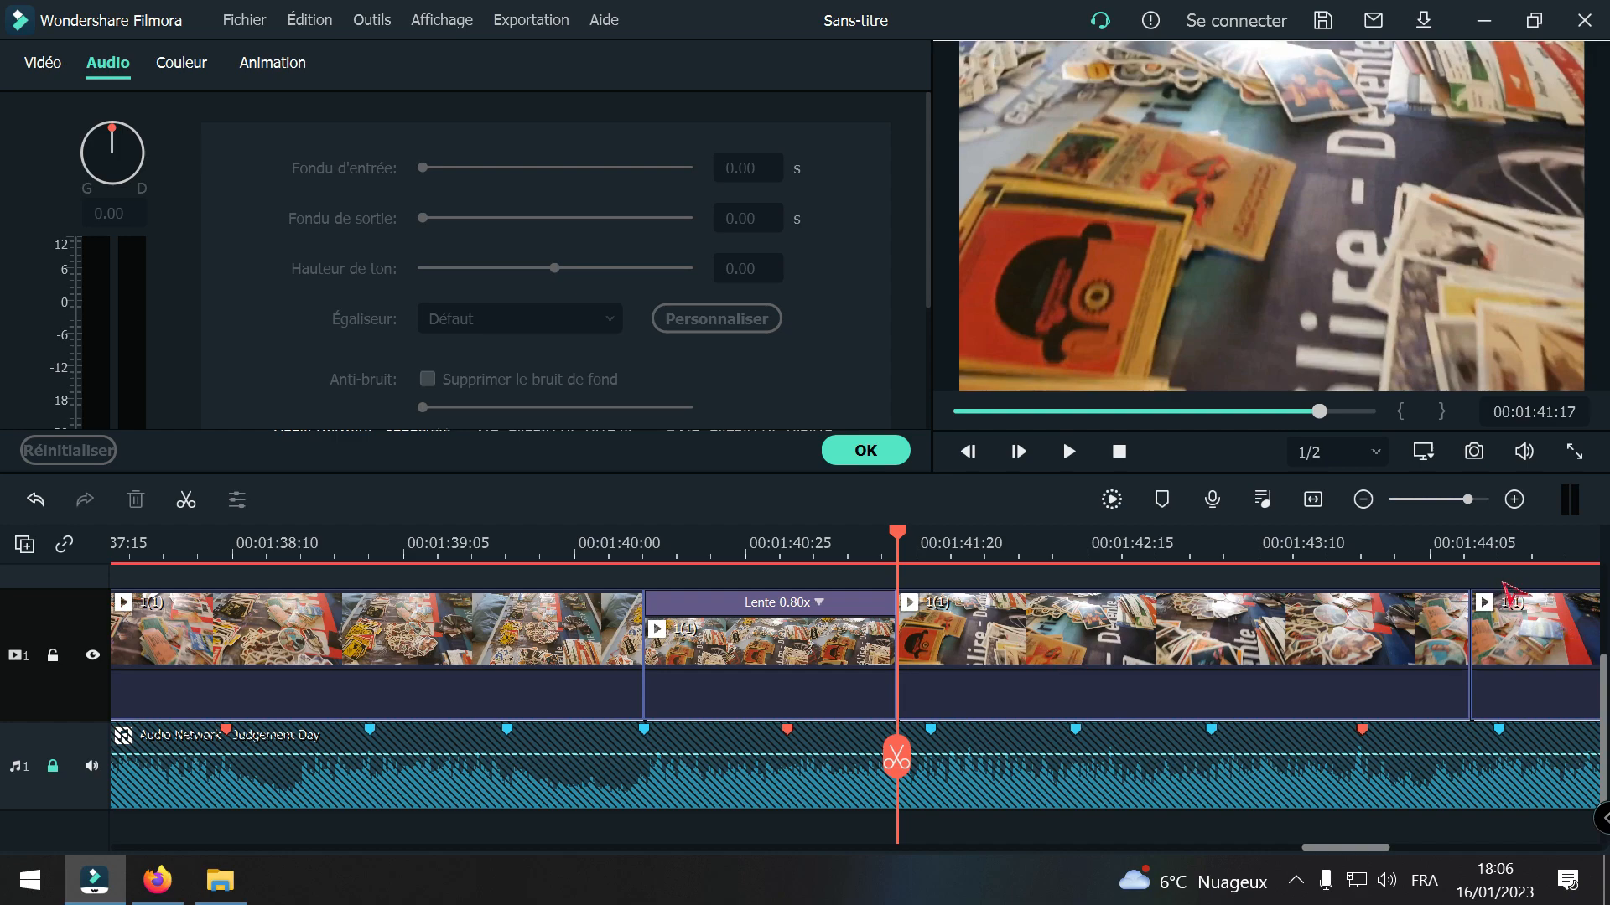
Step: Move the 1(1) clips that follow the slowed segment to the third beat marker after its end
click(1457, 629)
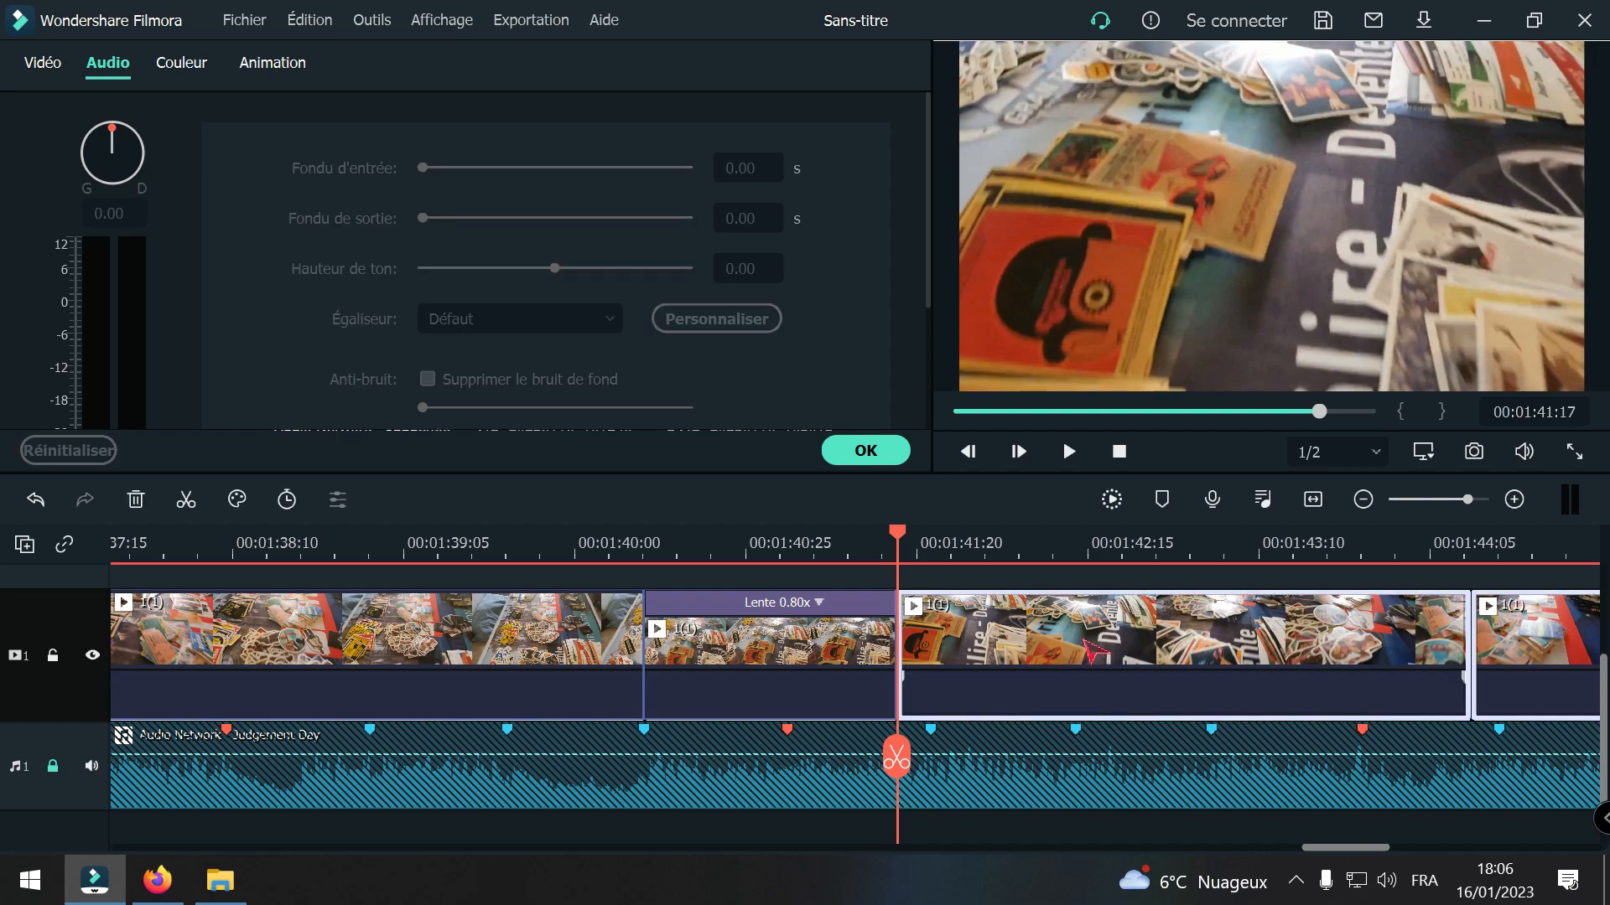
drag(992, 666, 1293, 678)
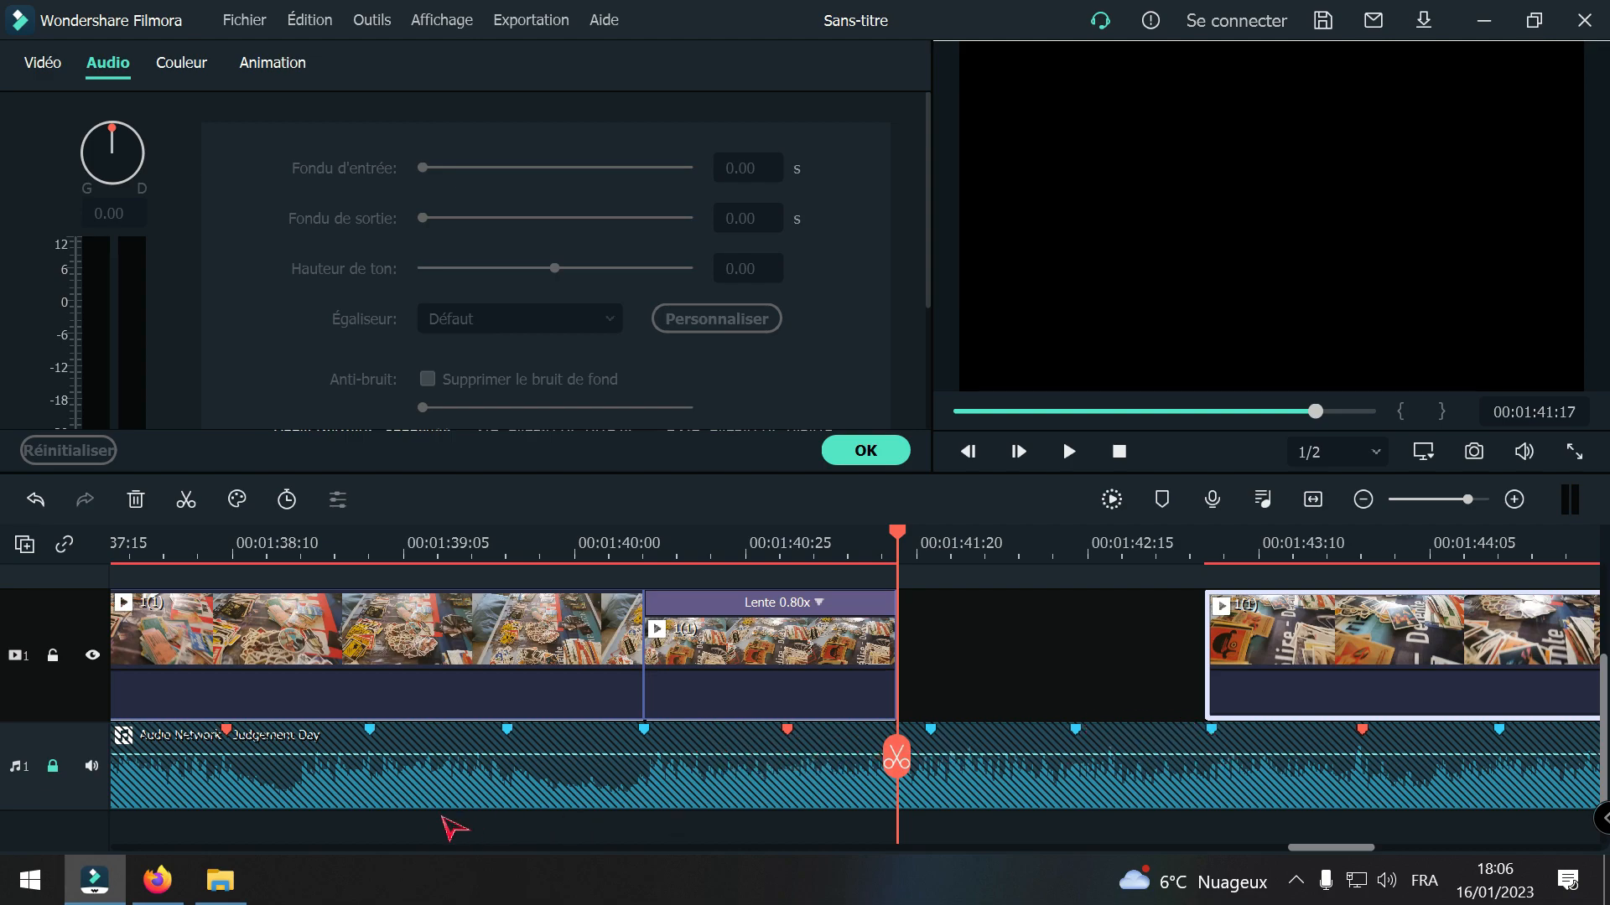
click(1363, 499)
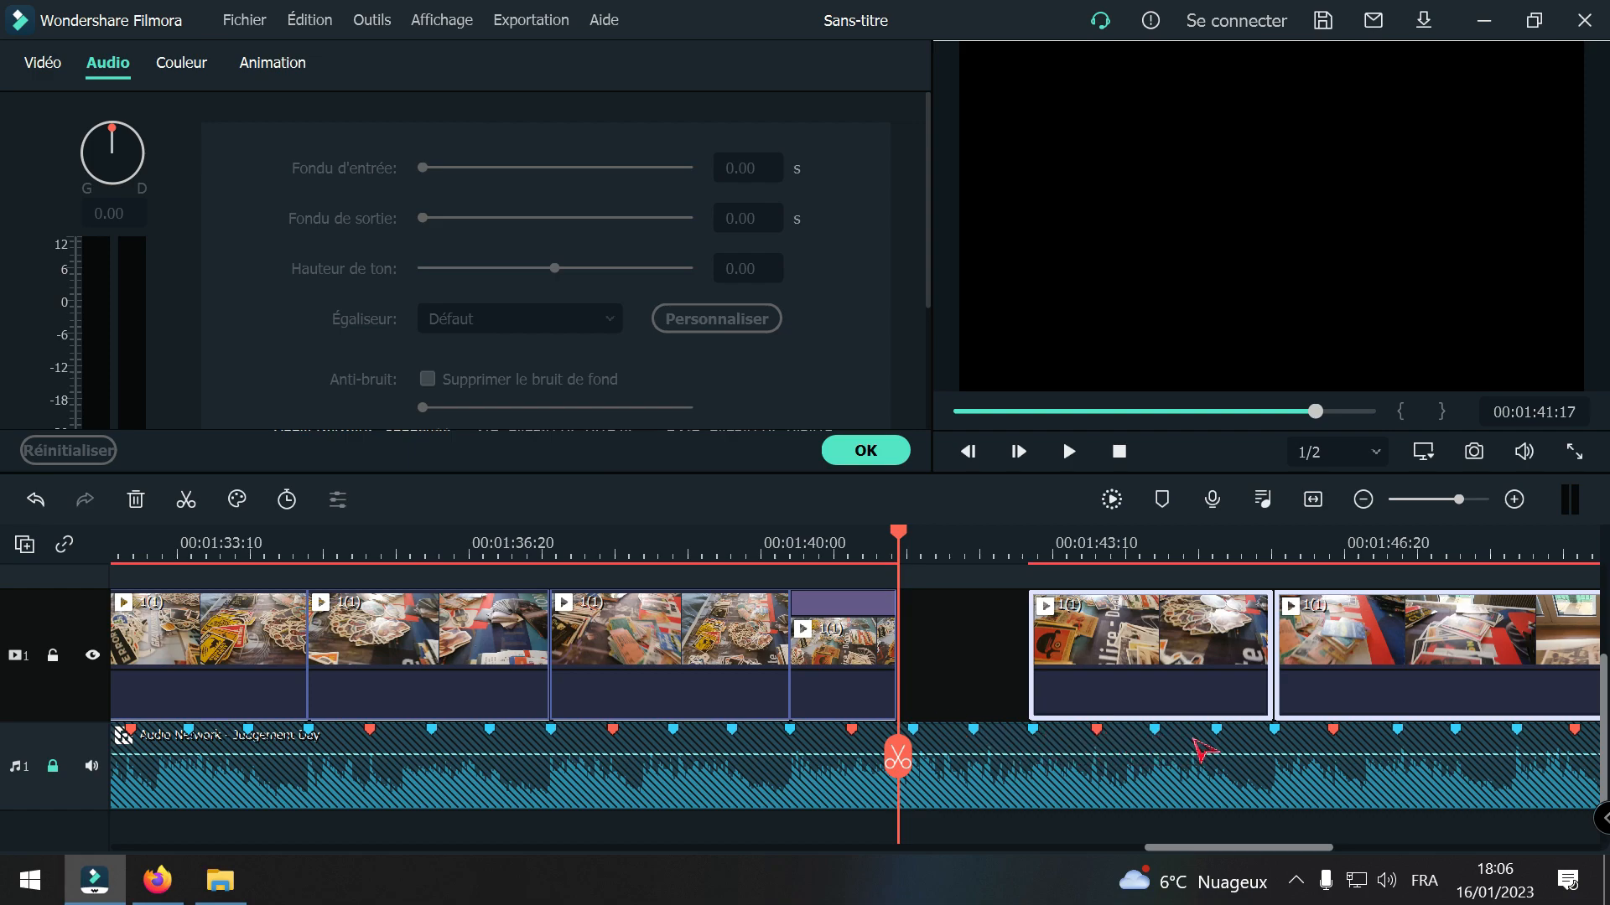
Step: Set the speed of the trimmed 1(1) segment starting at 00:01:40:10 to 0.57x, a duration of 00:00:01:22, with ripple on
click(865, 667)
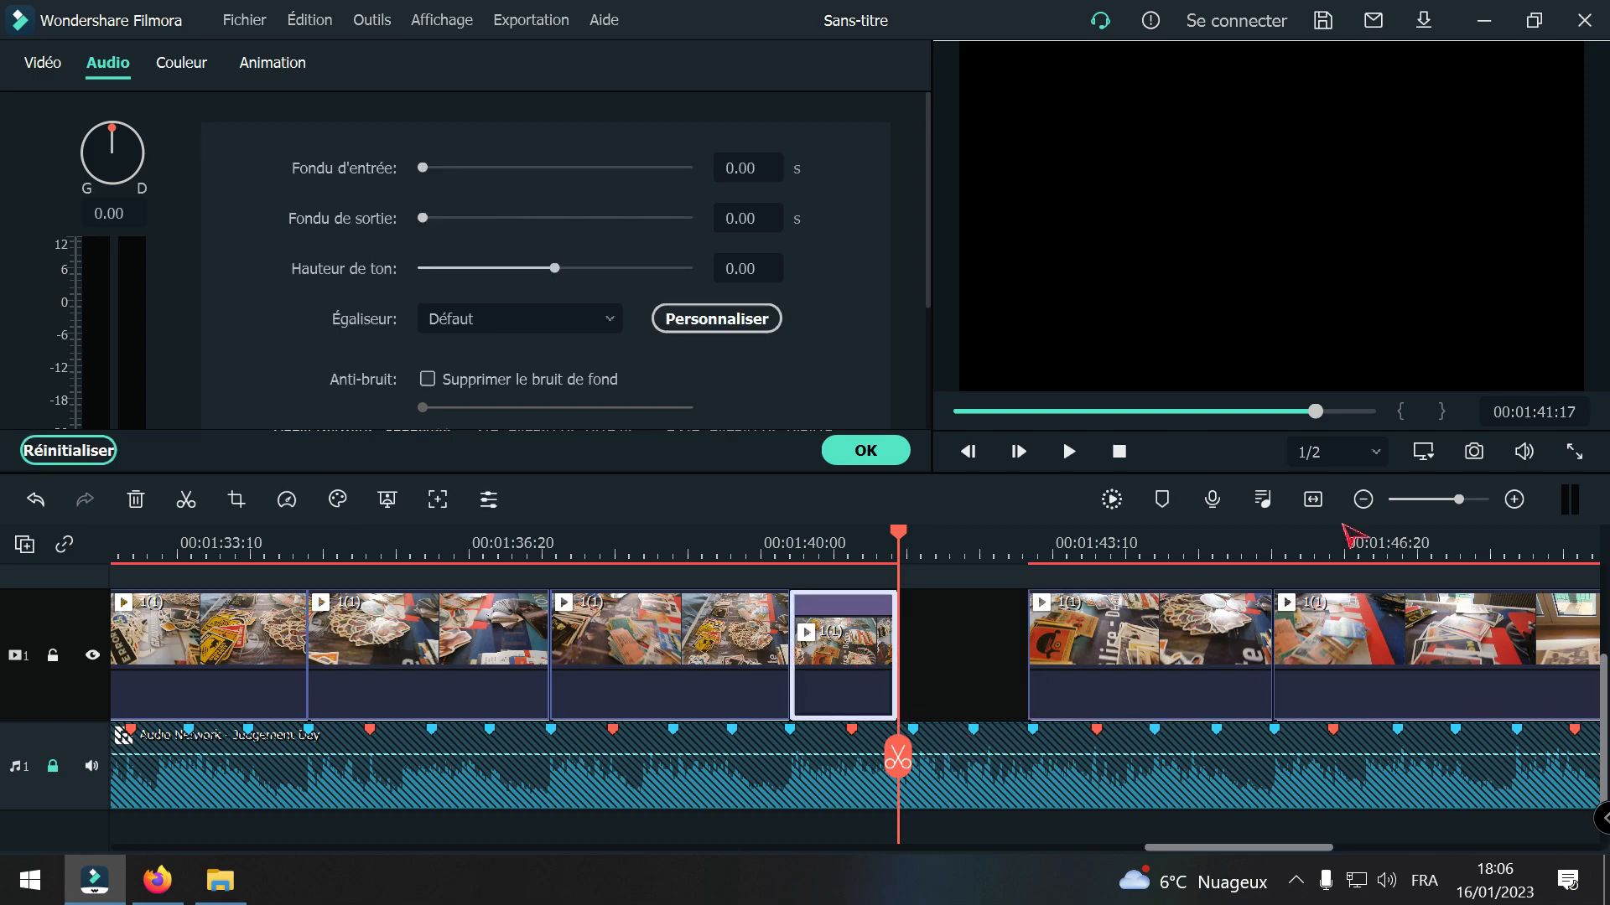
click(1515, 498)
right_click(838, 656)
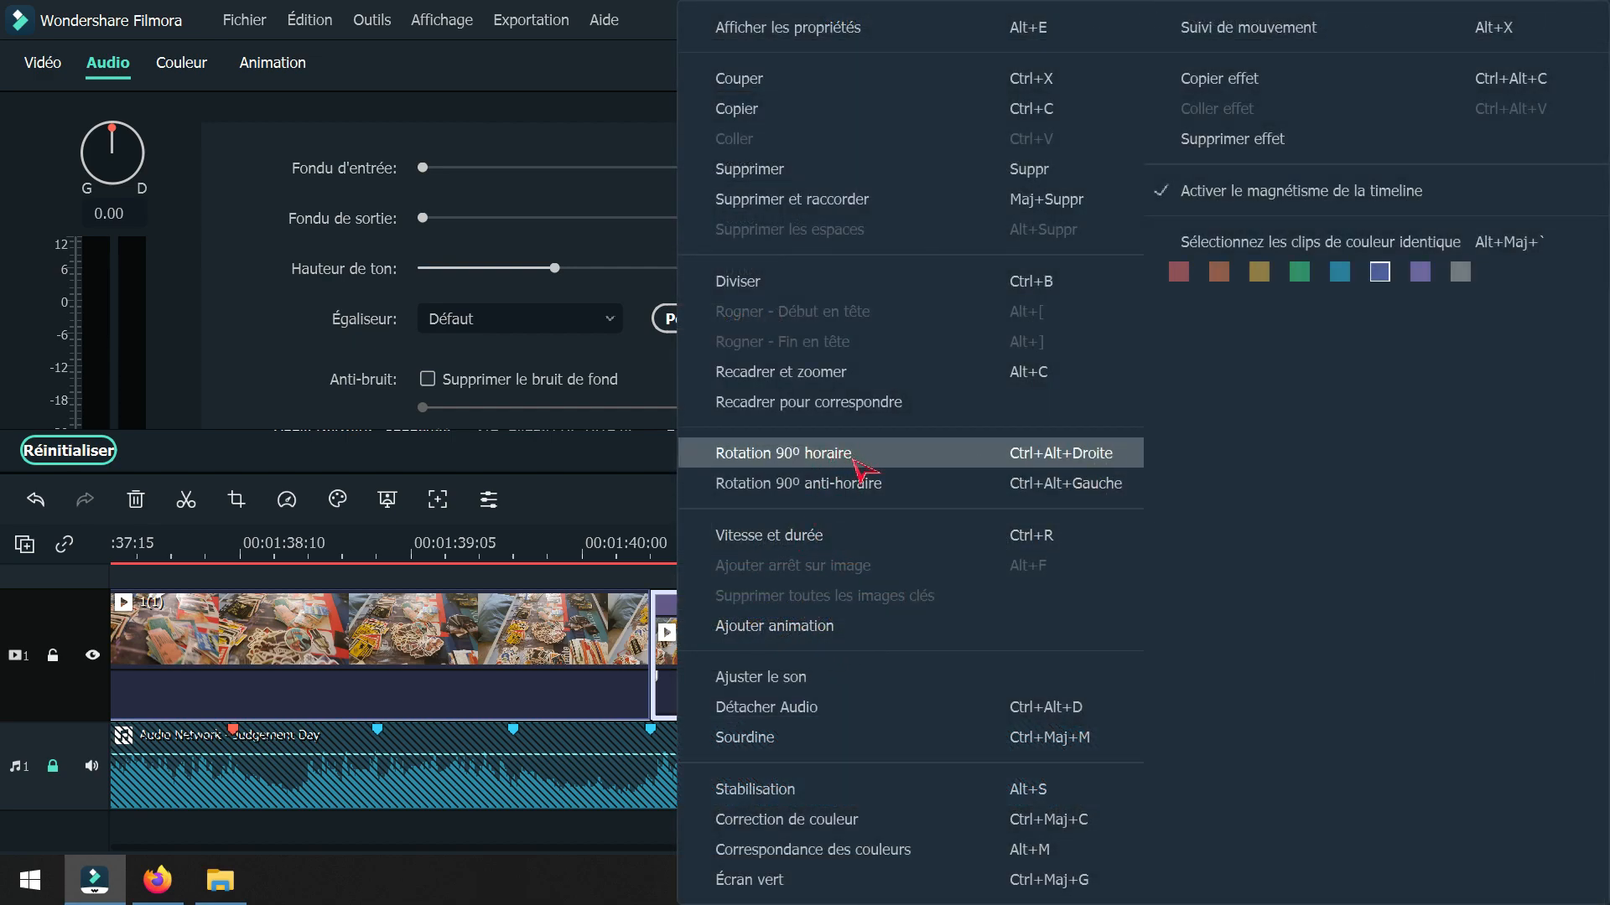
click(817, 539)
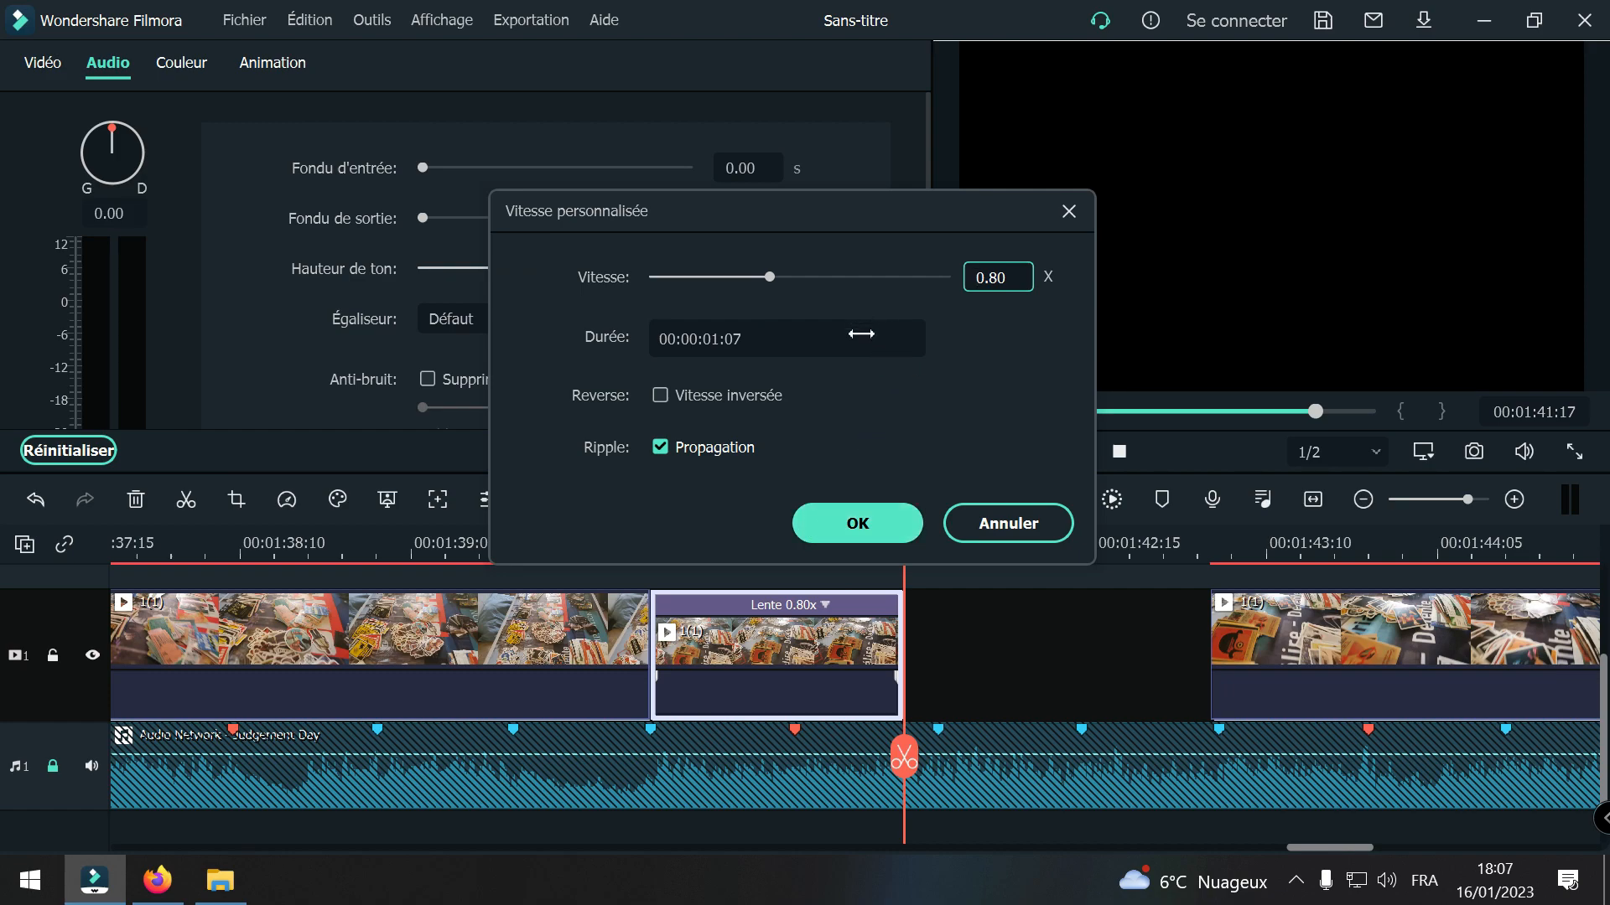
drag(770, 278, 738, 277)
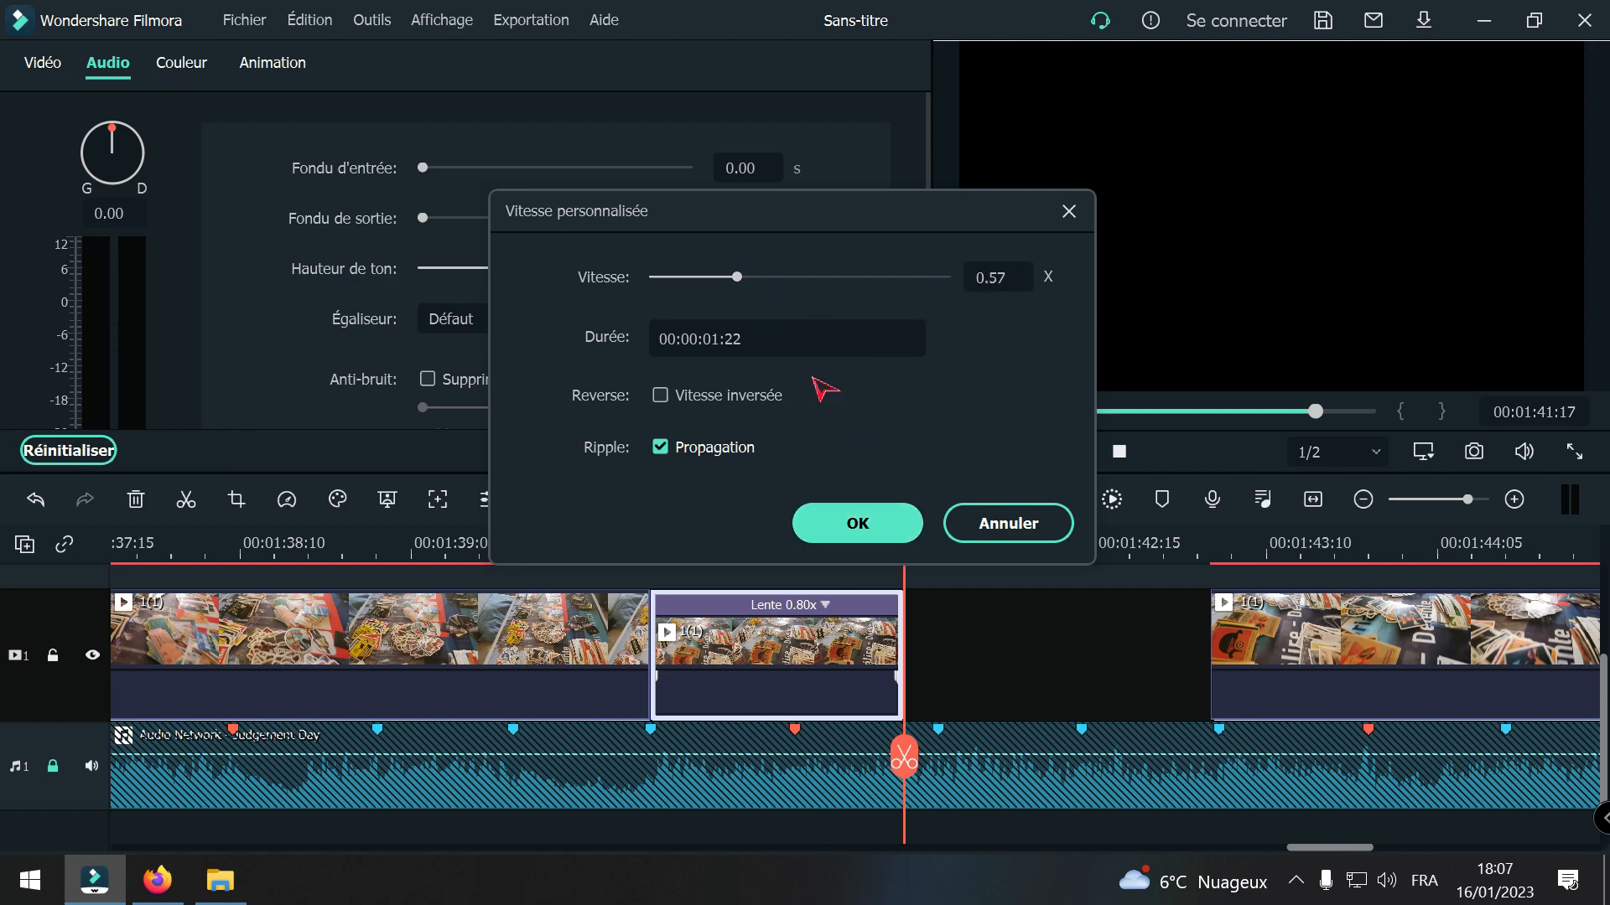
click(860, 523)
Step: Try slowing the 1(1) segment starting at 00:01:40:10 to 0.33x speed, and undo that change
right_click(794, 654)
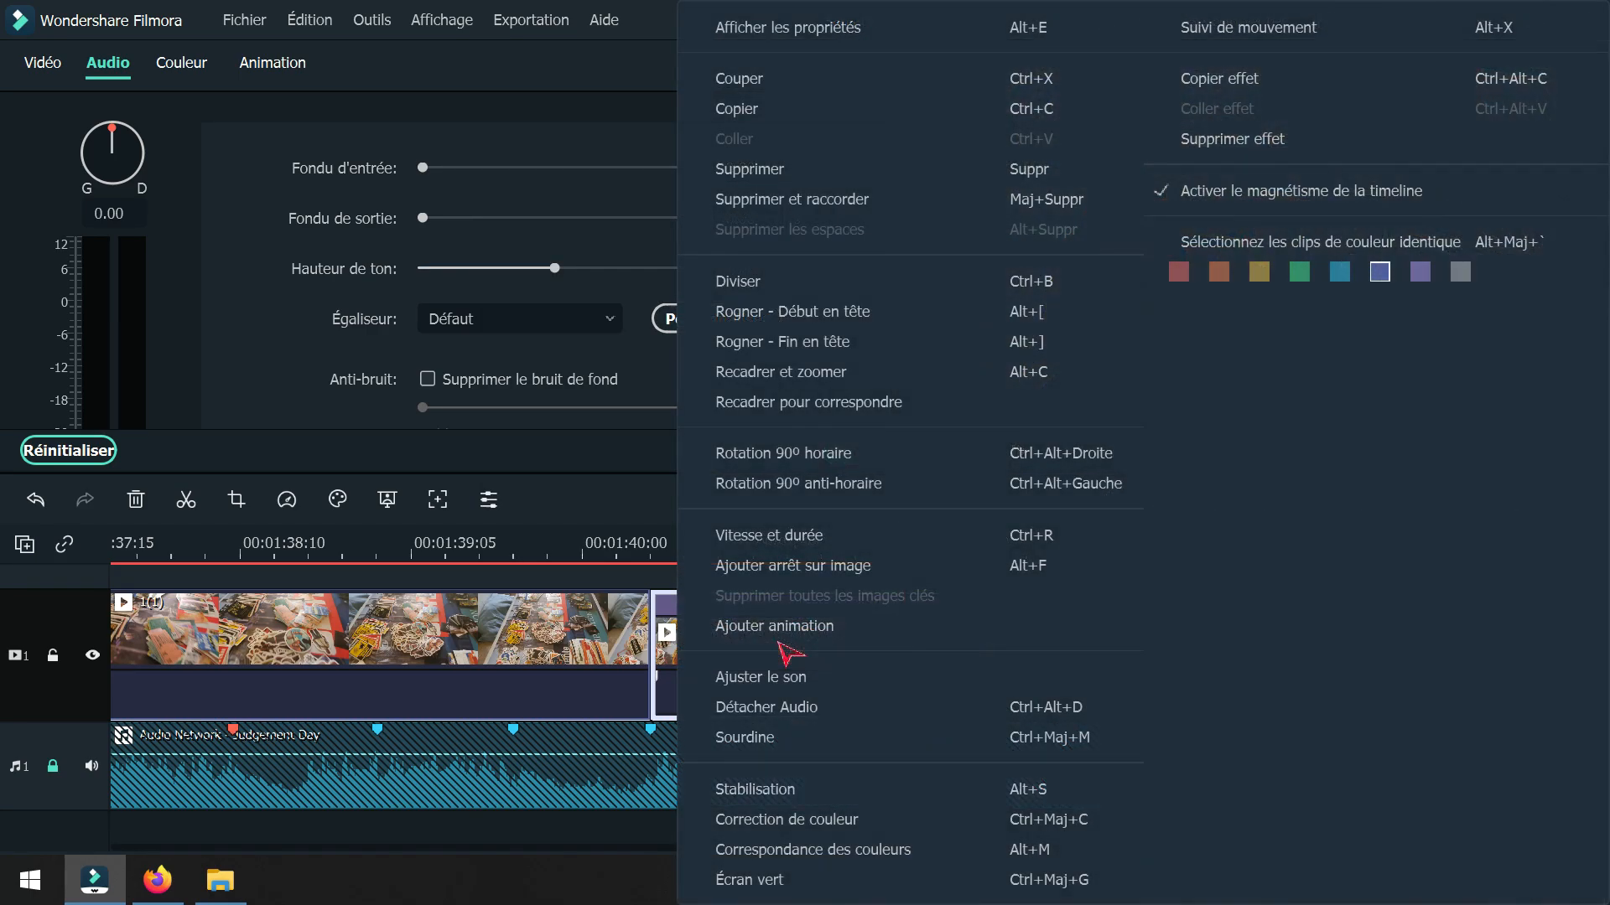
click(808, 531)
drag(737, 277, 701, 277)
click(870, 539)
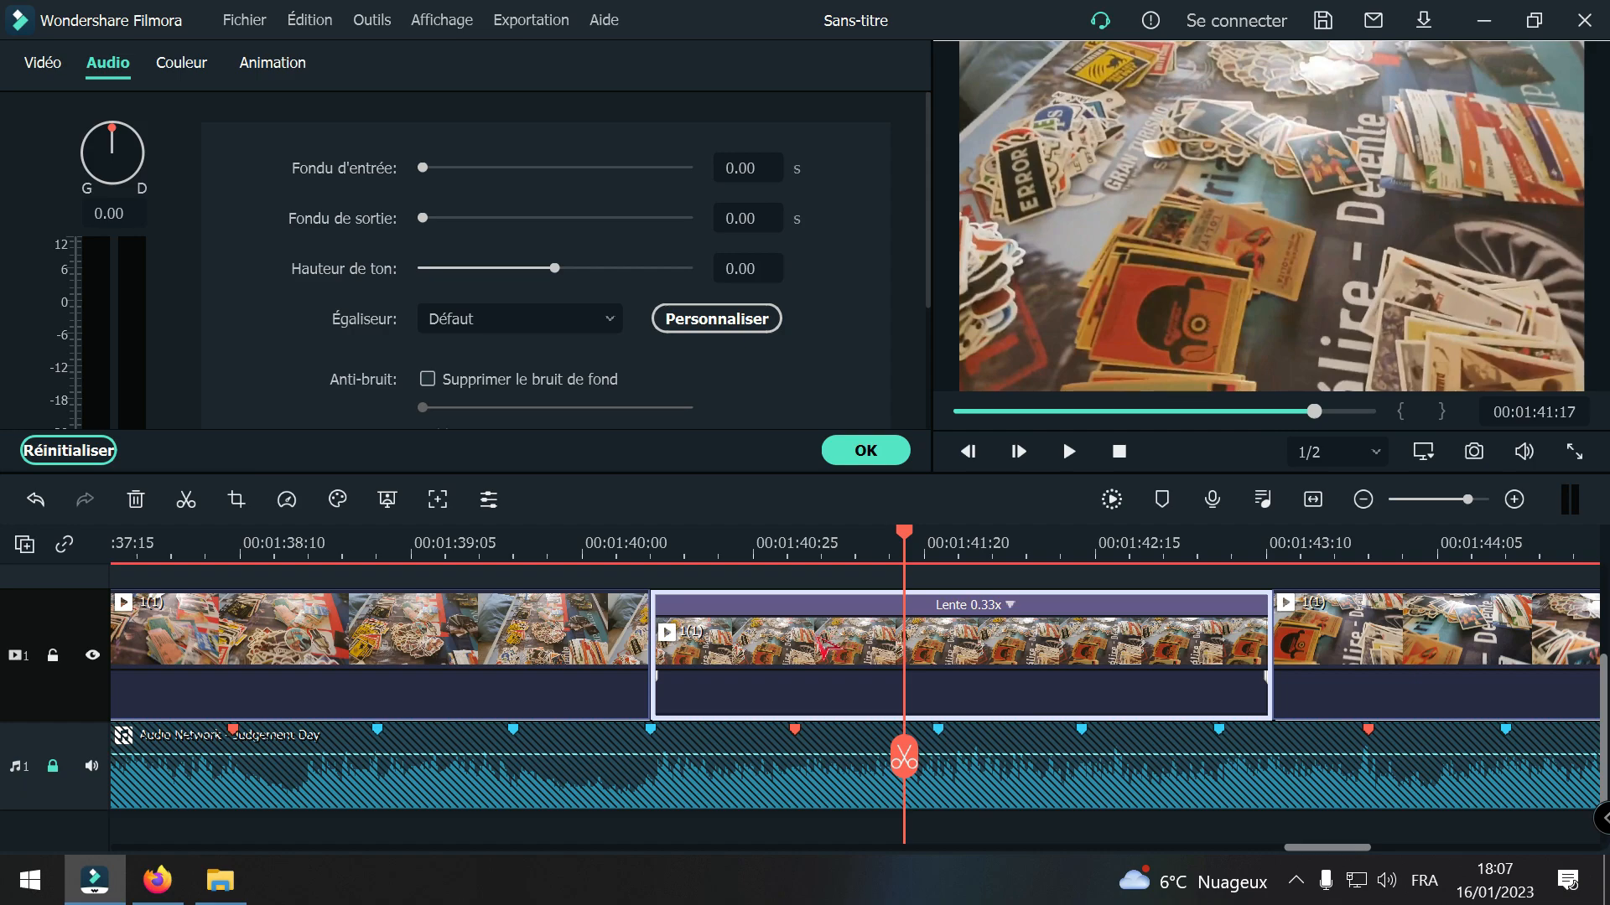
click(36, 500)
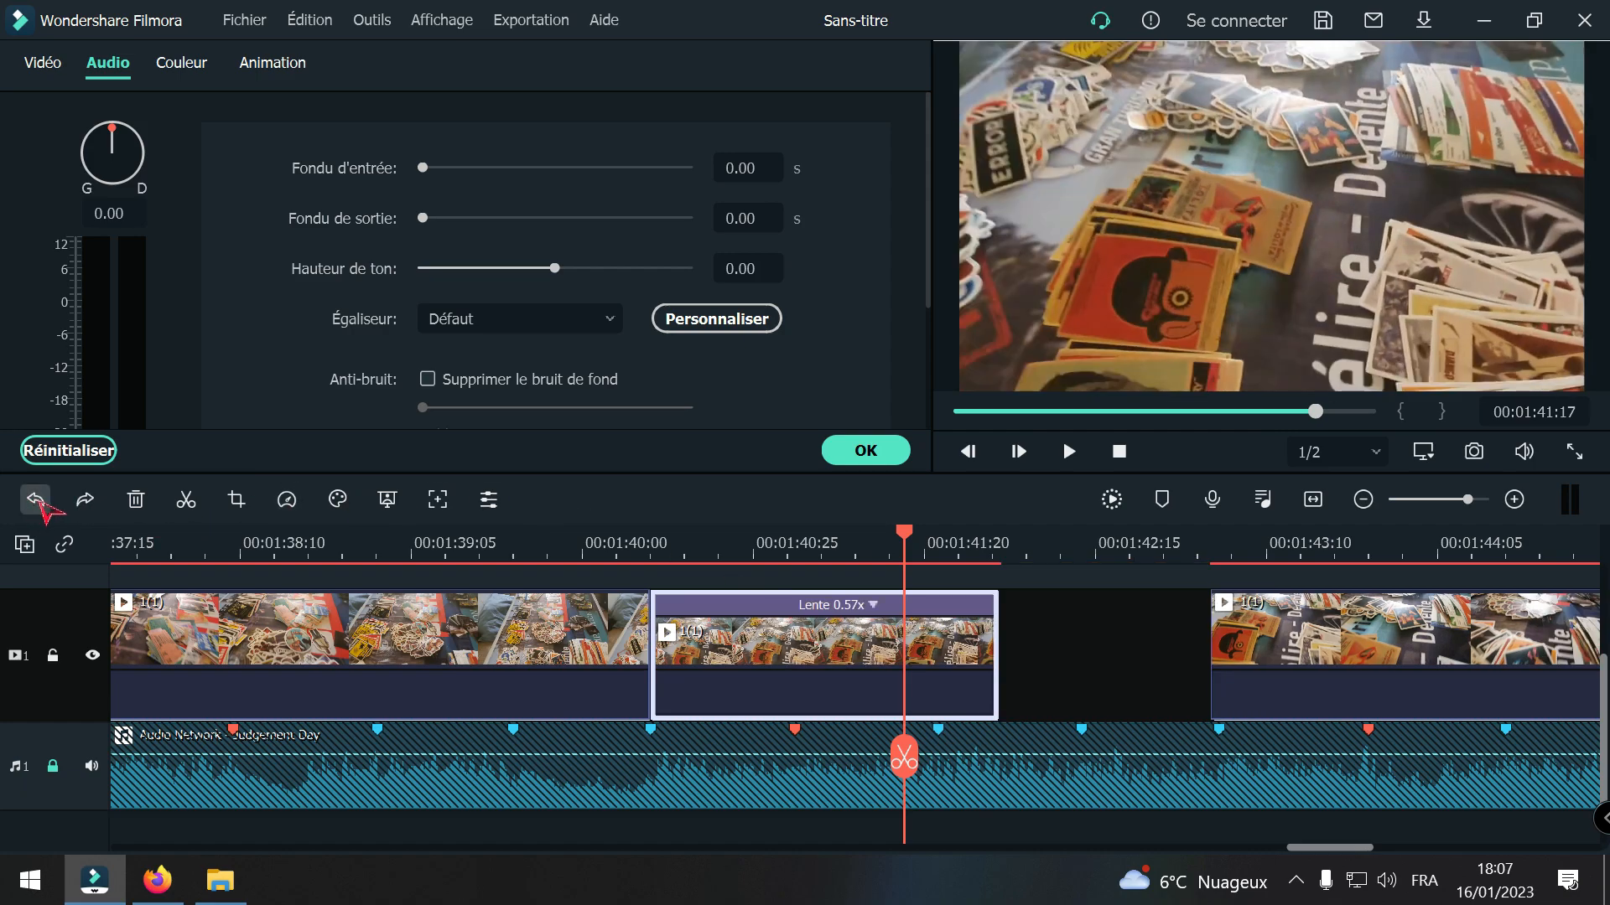
right_click(832, 648)
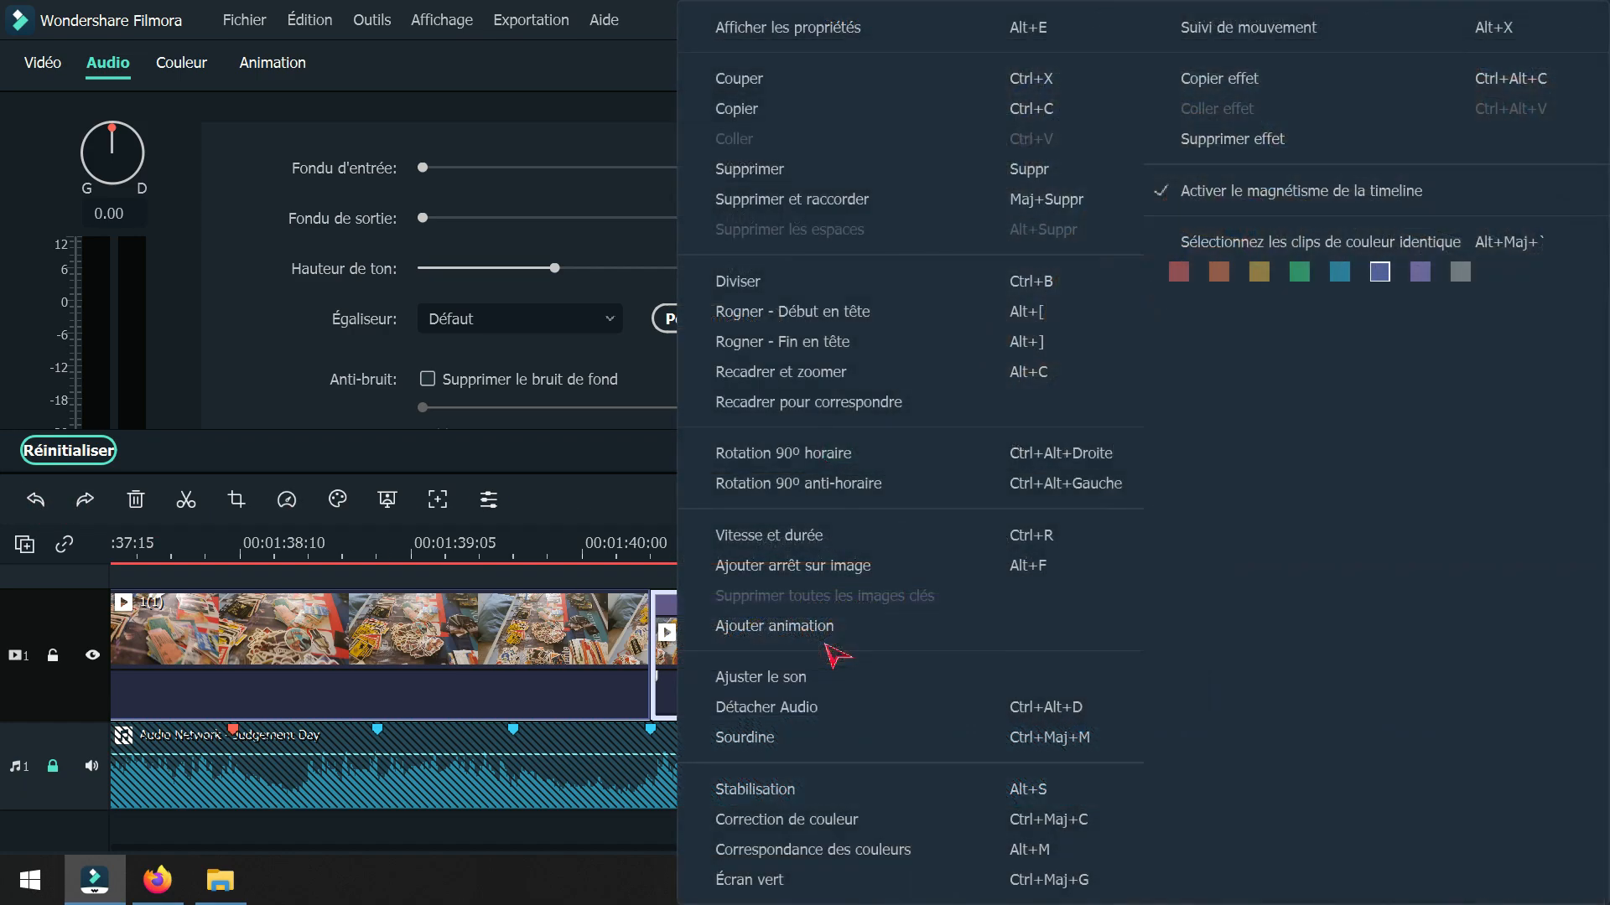
click(611, 492)
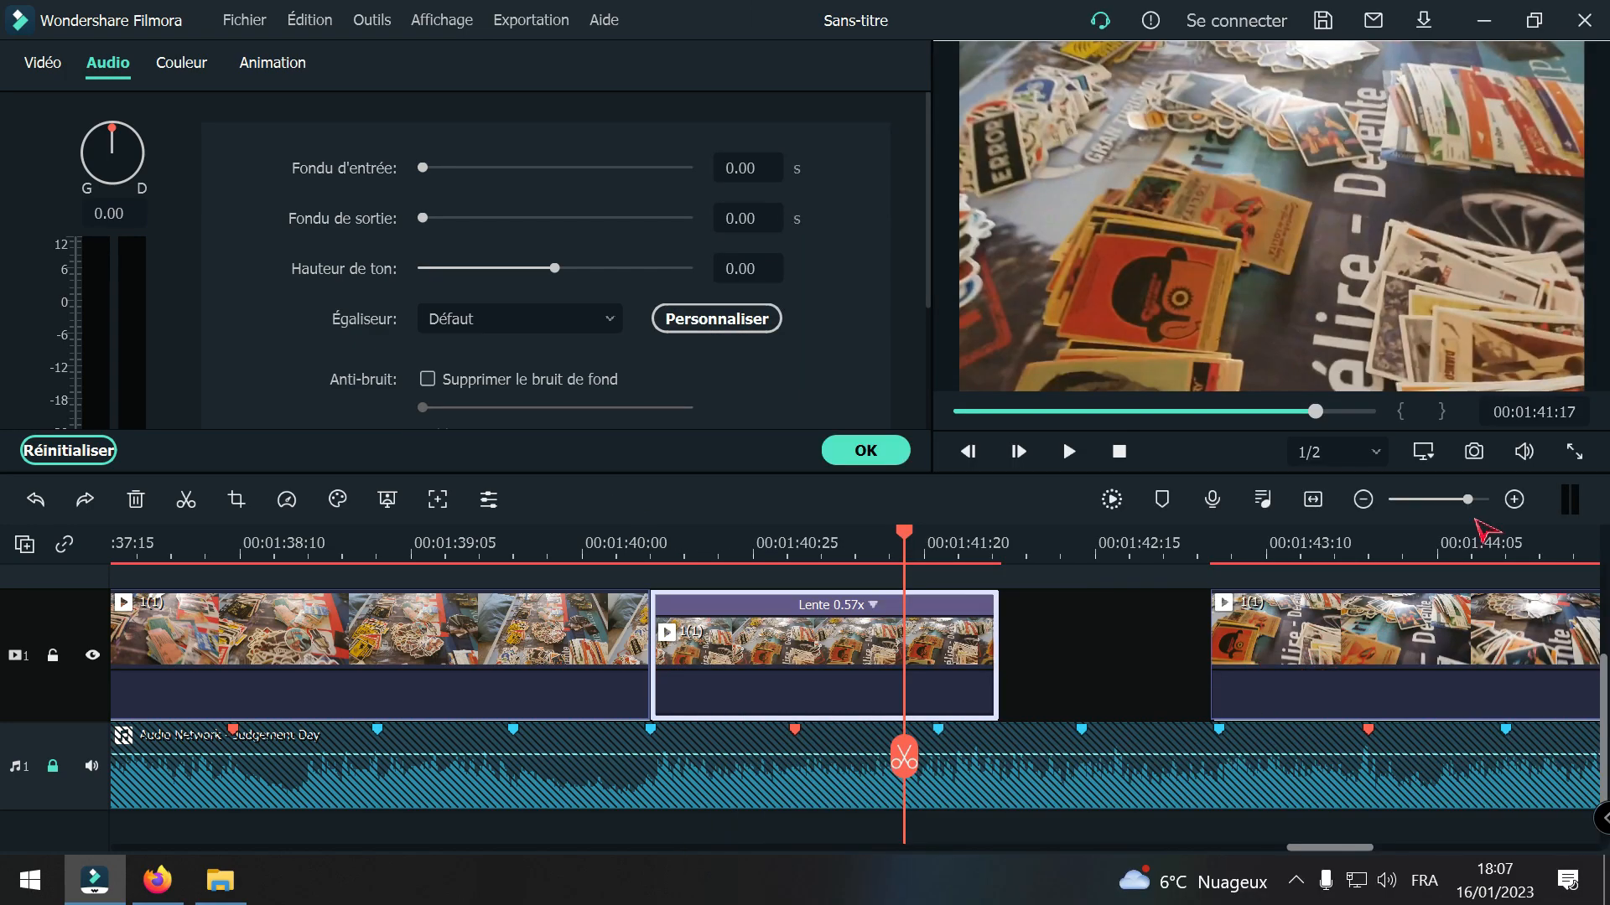
Step: Select all 1(1) clips after the gap and nudge them together so they start exactly at the beat marker
click(1368, 503)
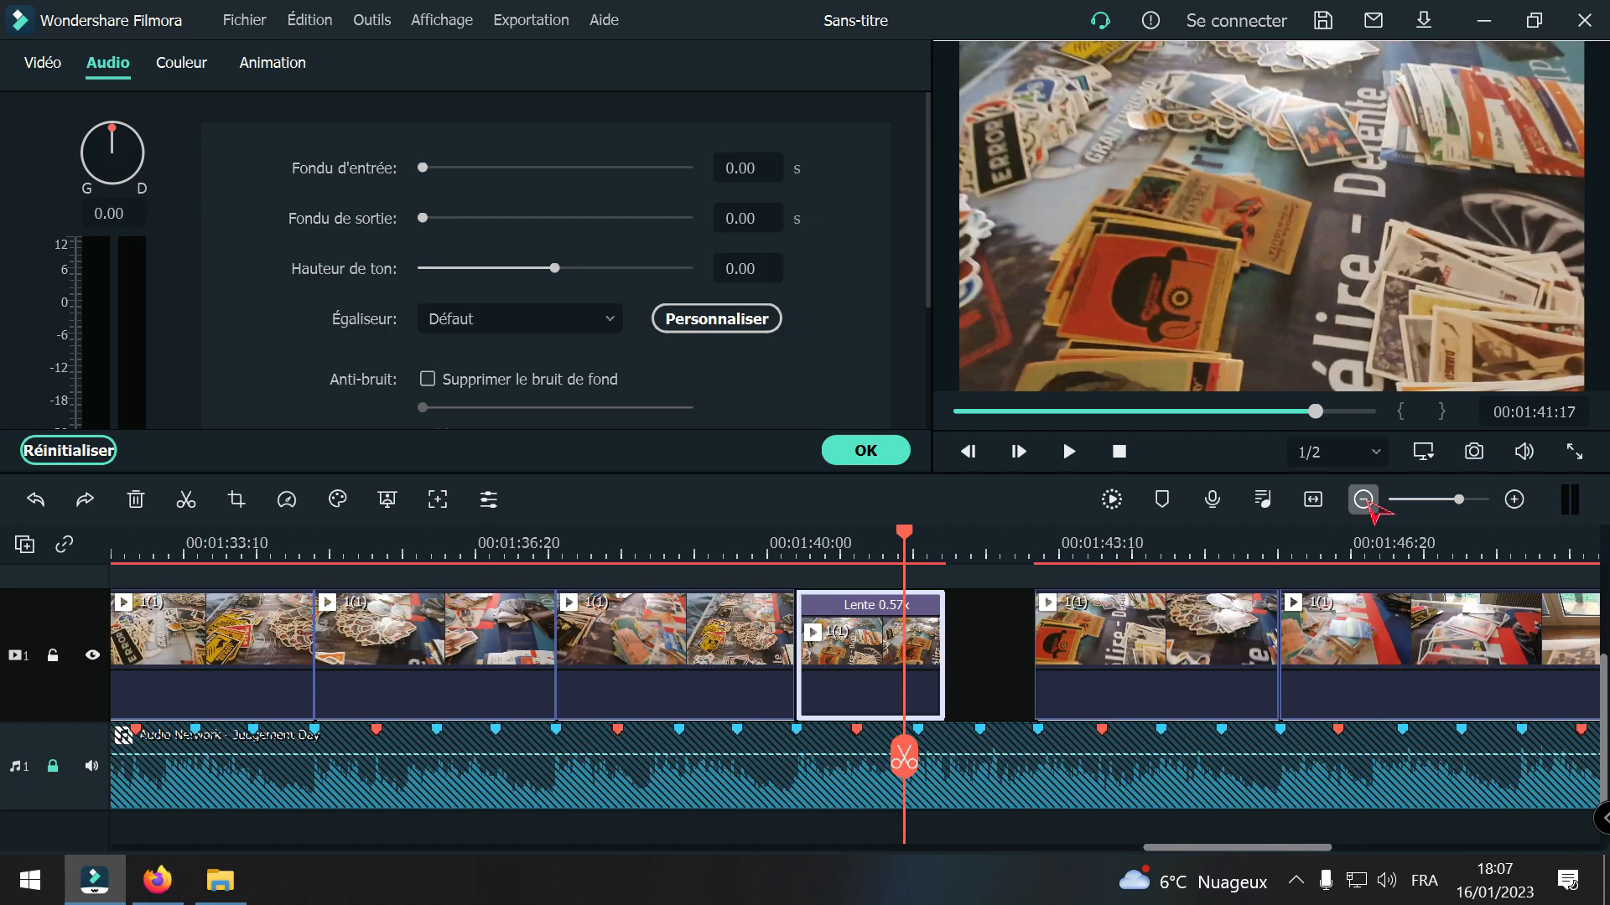
click(1368, 503)
drag(1534, 672, 1004, 673)
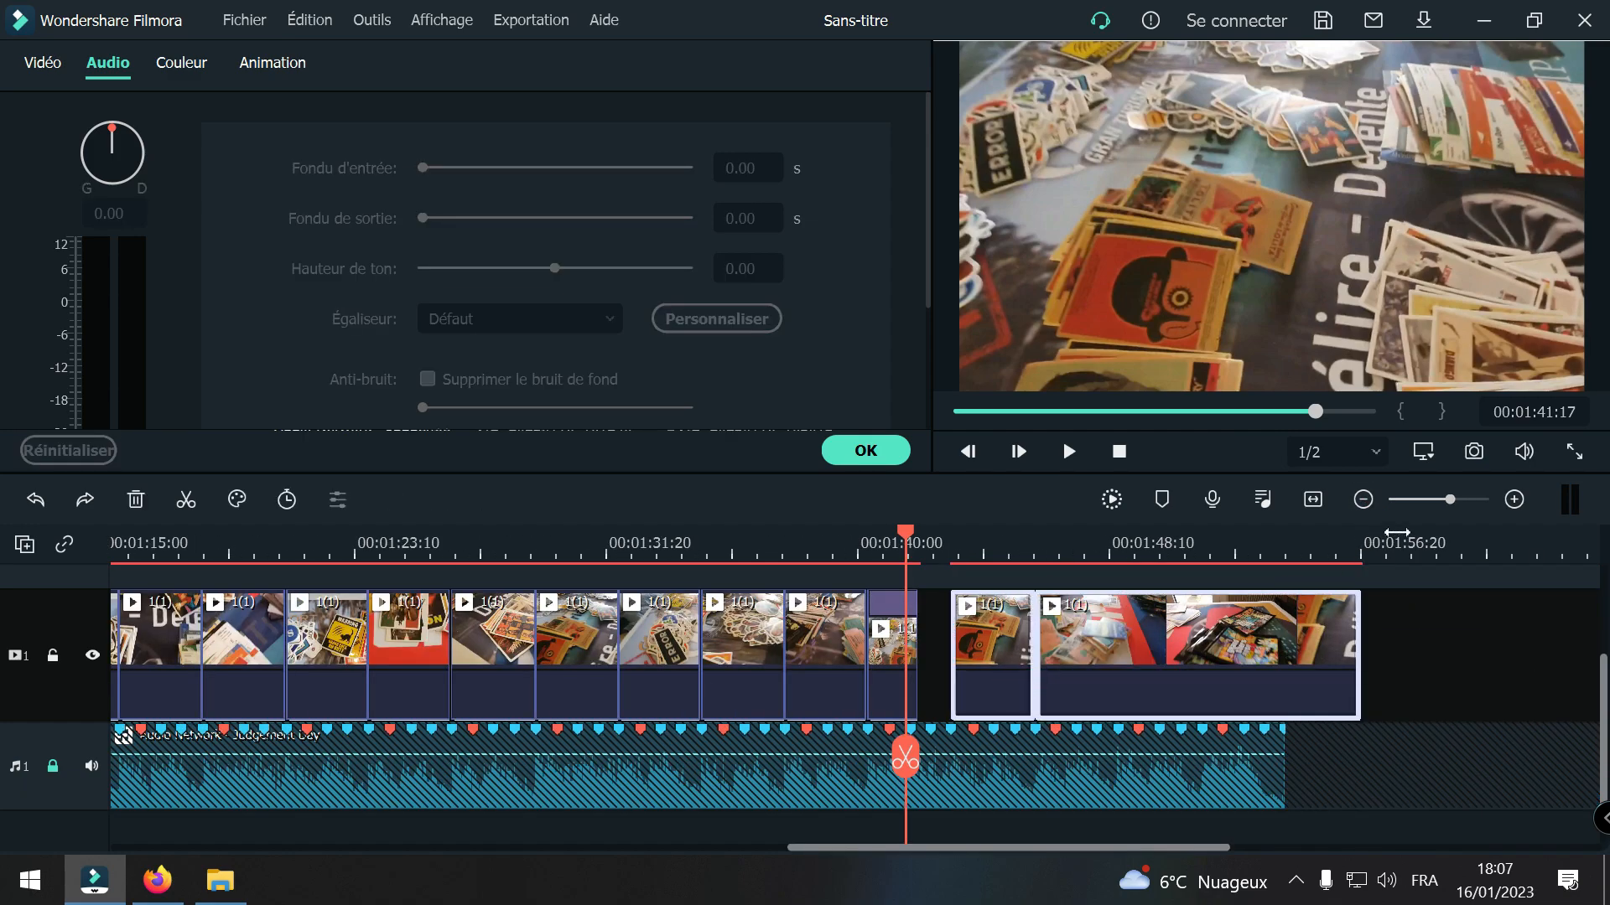
click(1514, 499)
drag(1078, 668, 1098, 665)
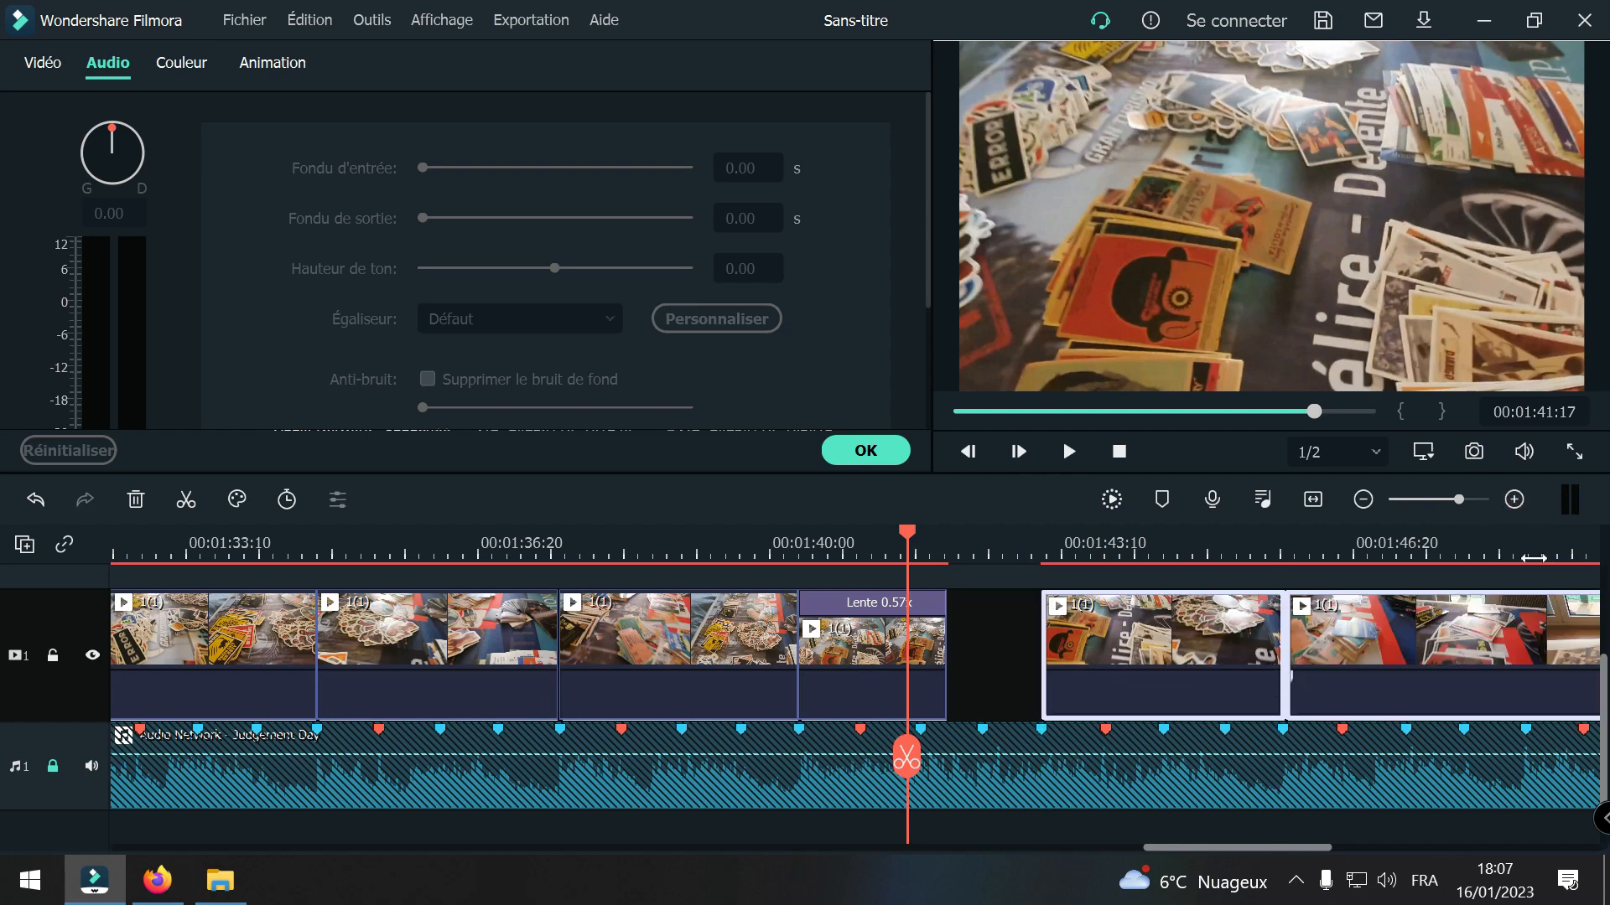
click(1514, 499)
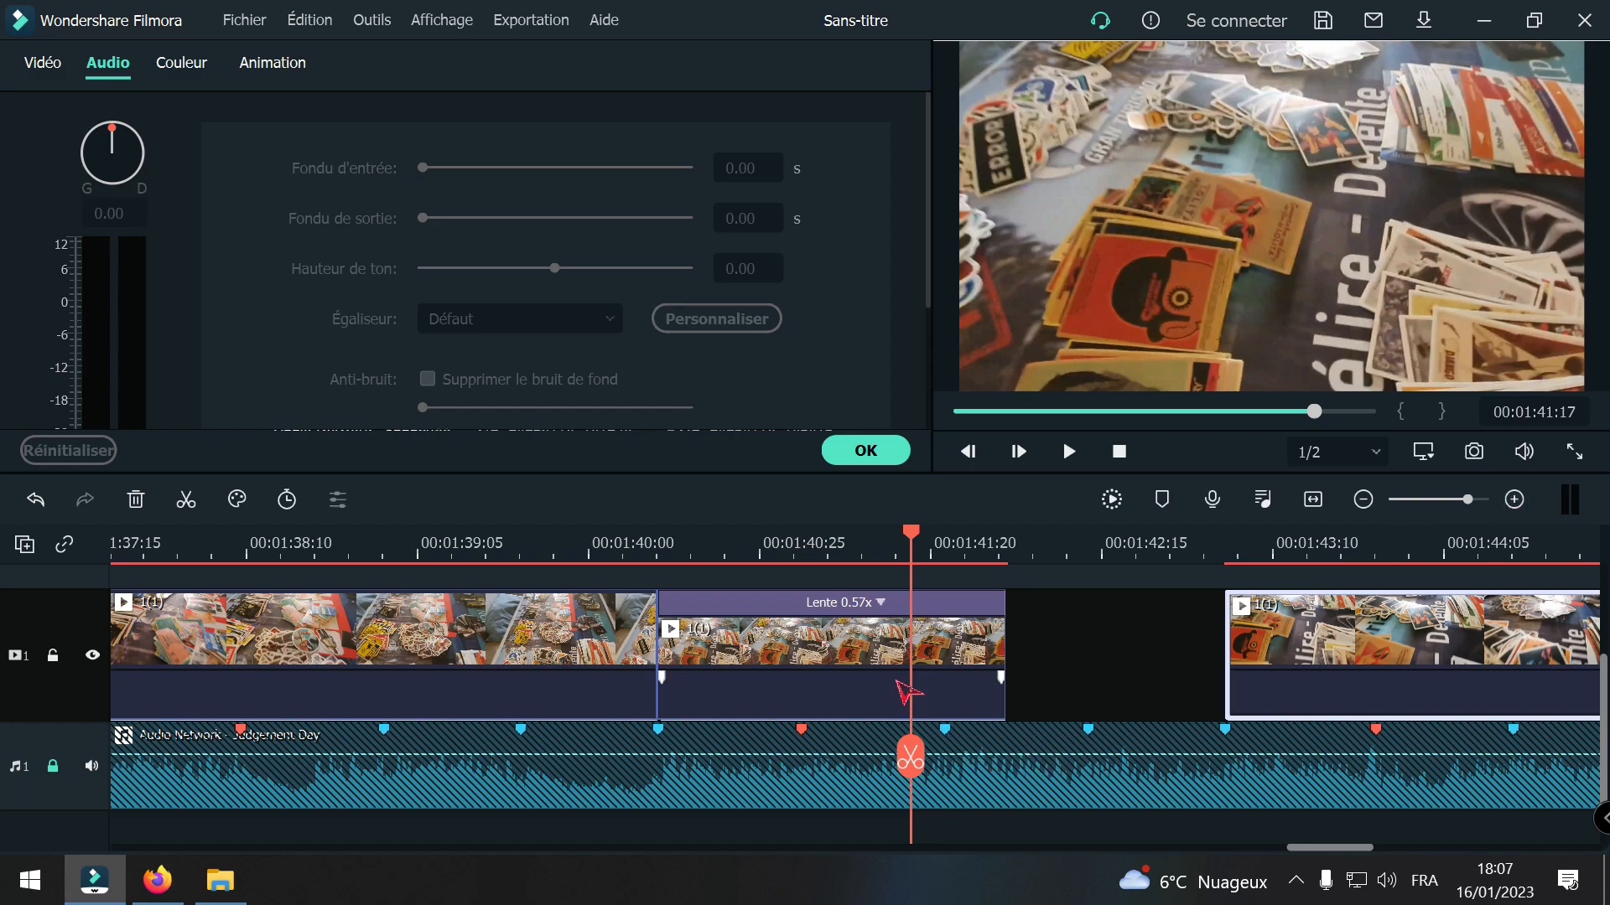
Step: Try slowing the 1(1) segment starting at 00:01:40:10 to 0.45x, 0.39x and 0.37x speed, with ripple on
right_click(851, 661)
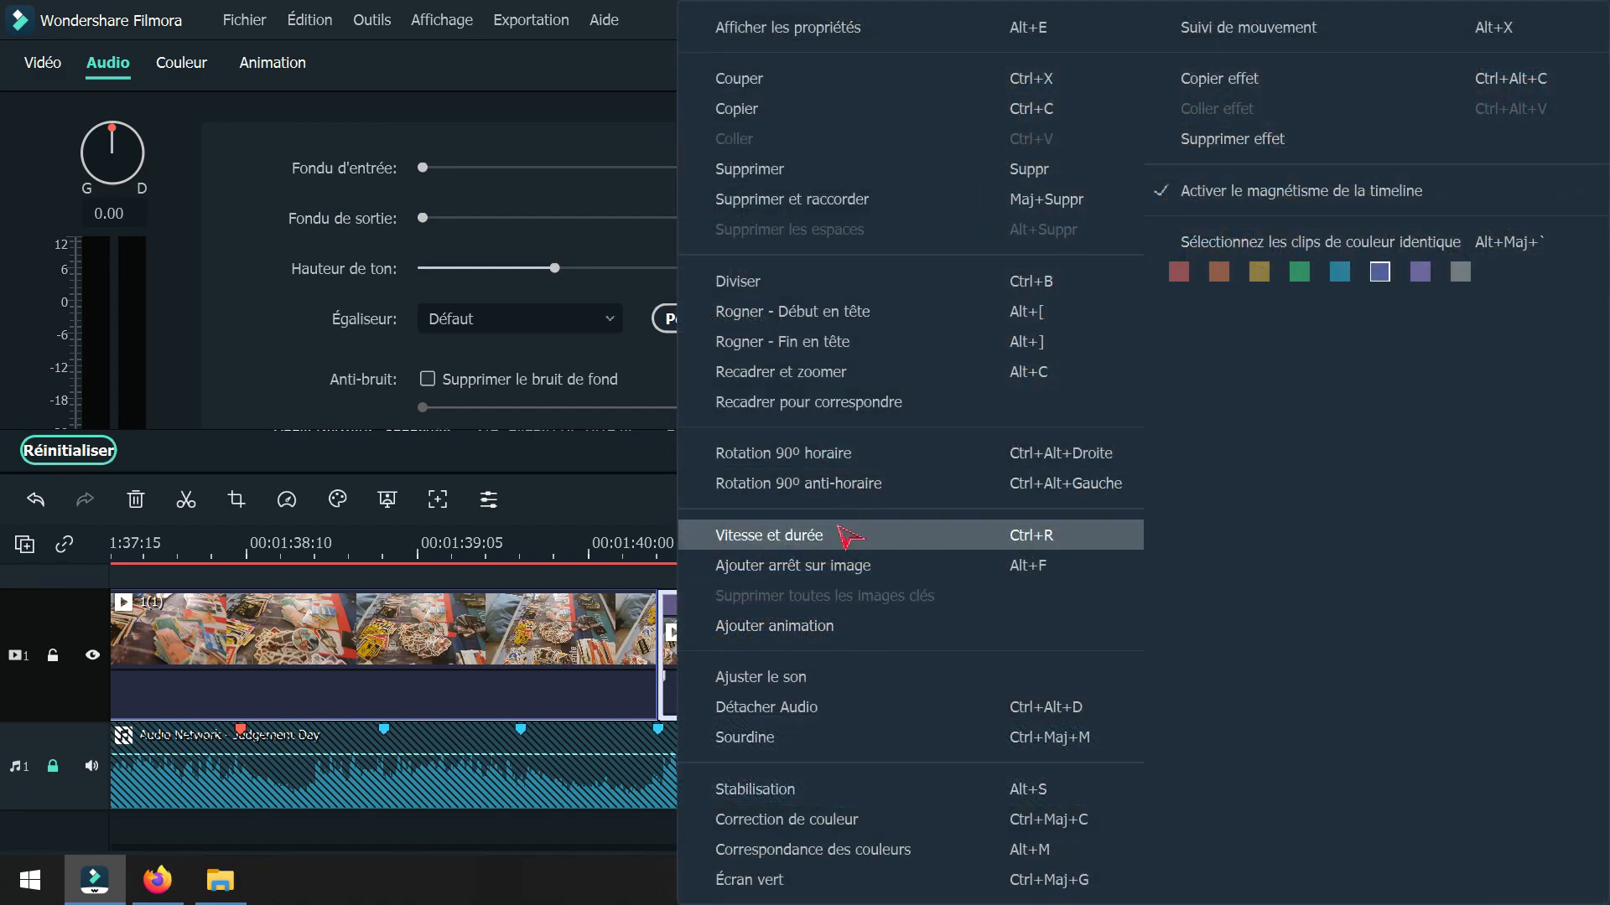
click(848, 534)
drag(738, 279, 718, 279)
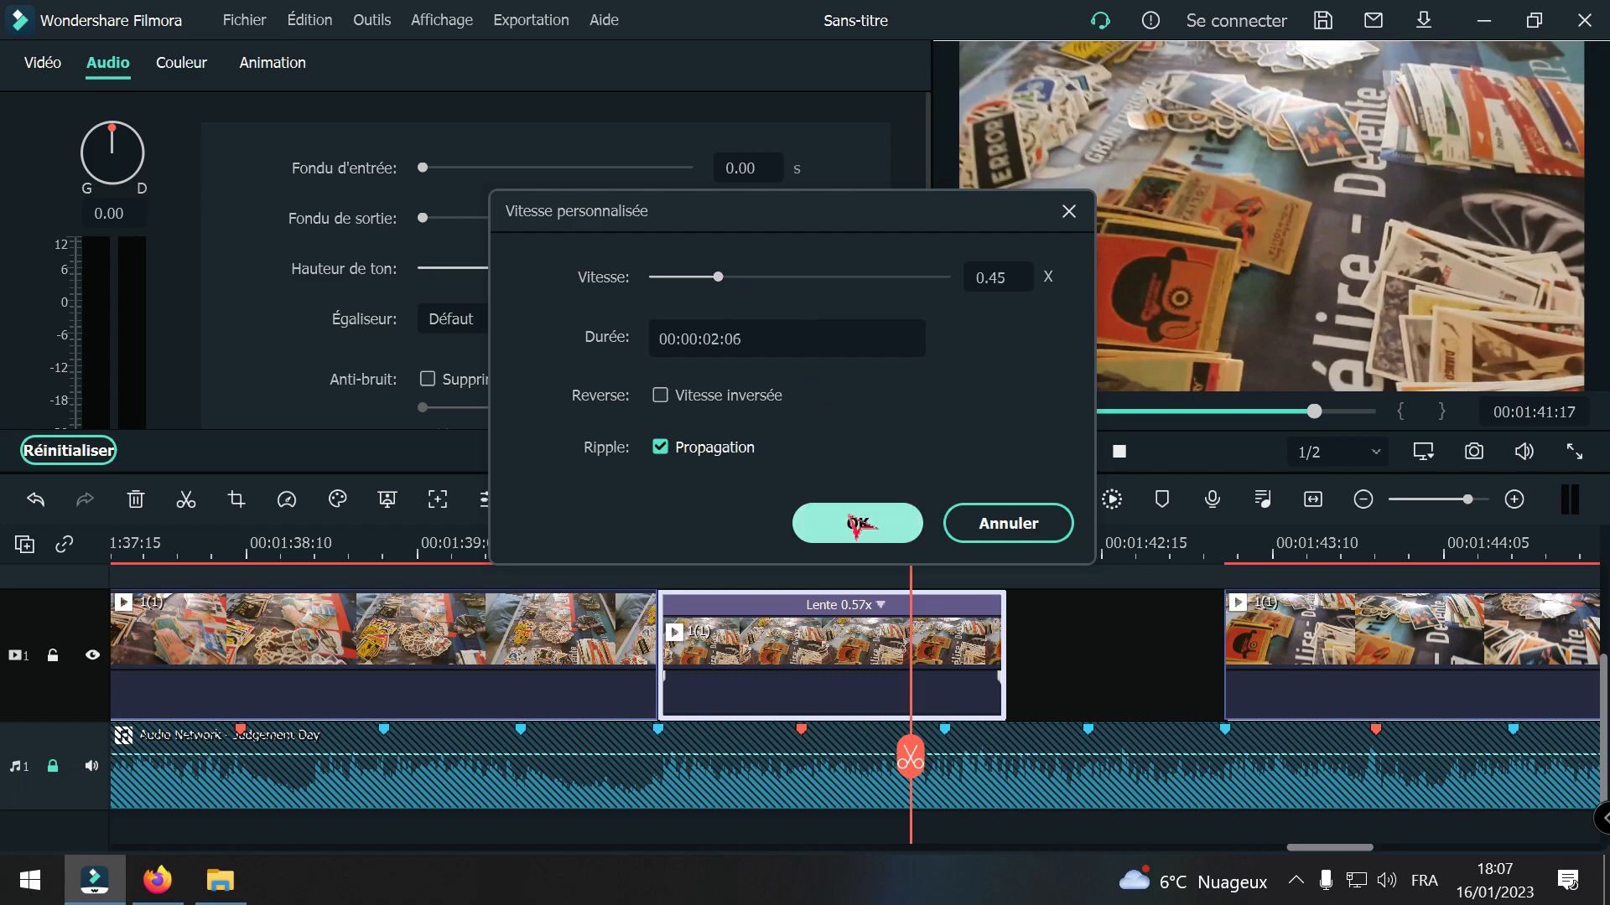
click(857, 524)
right_click(813, 662)
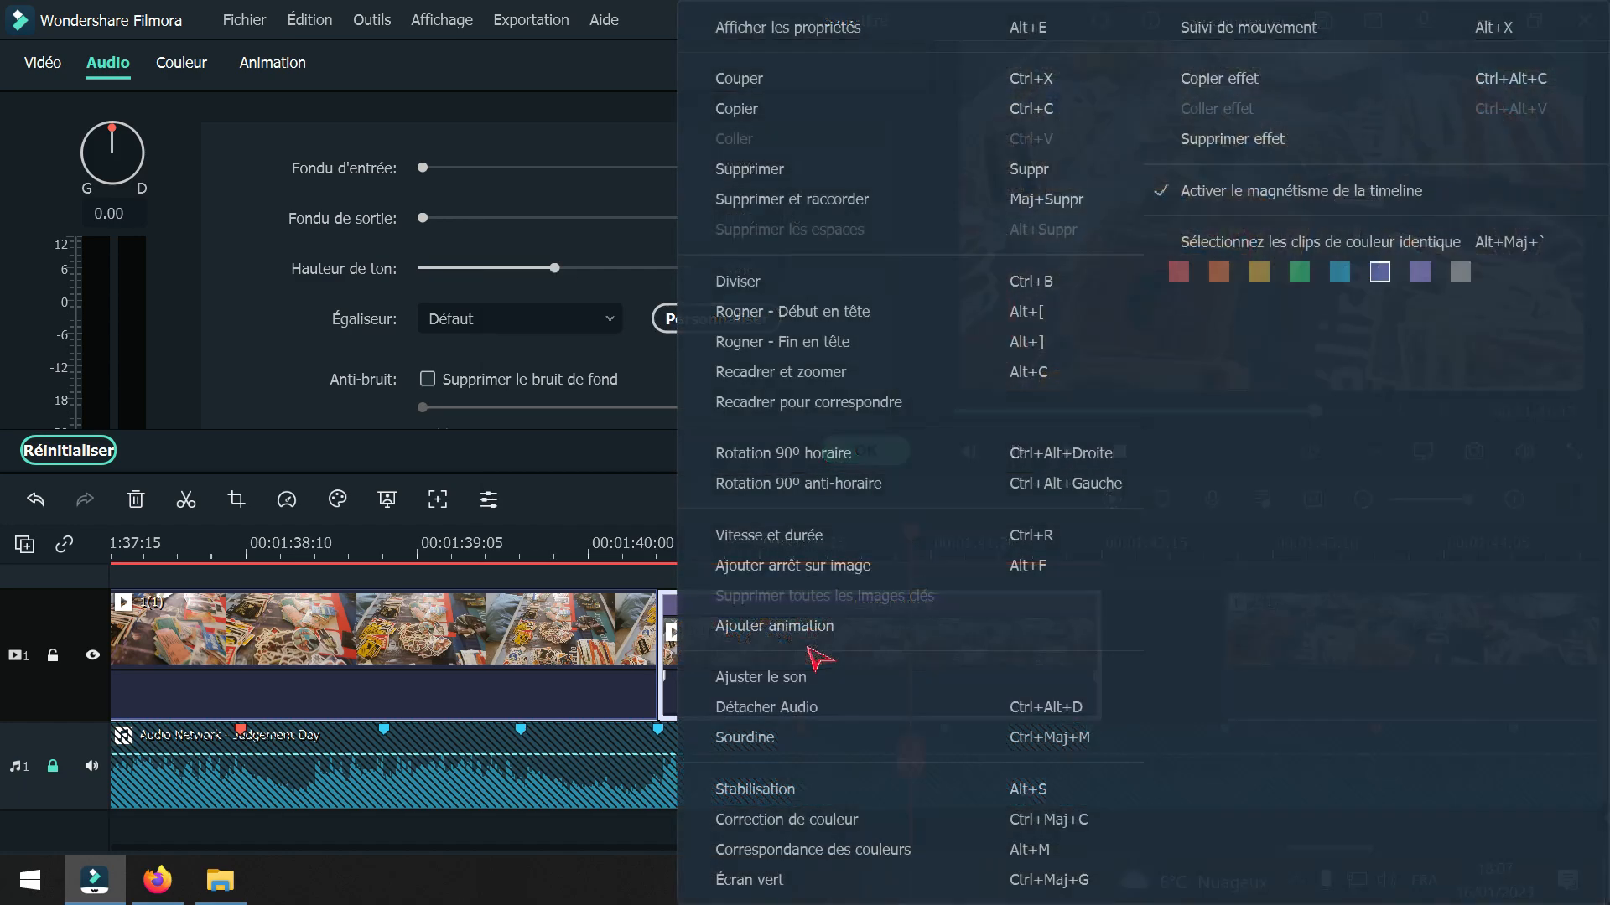
click(776, 536)
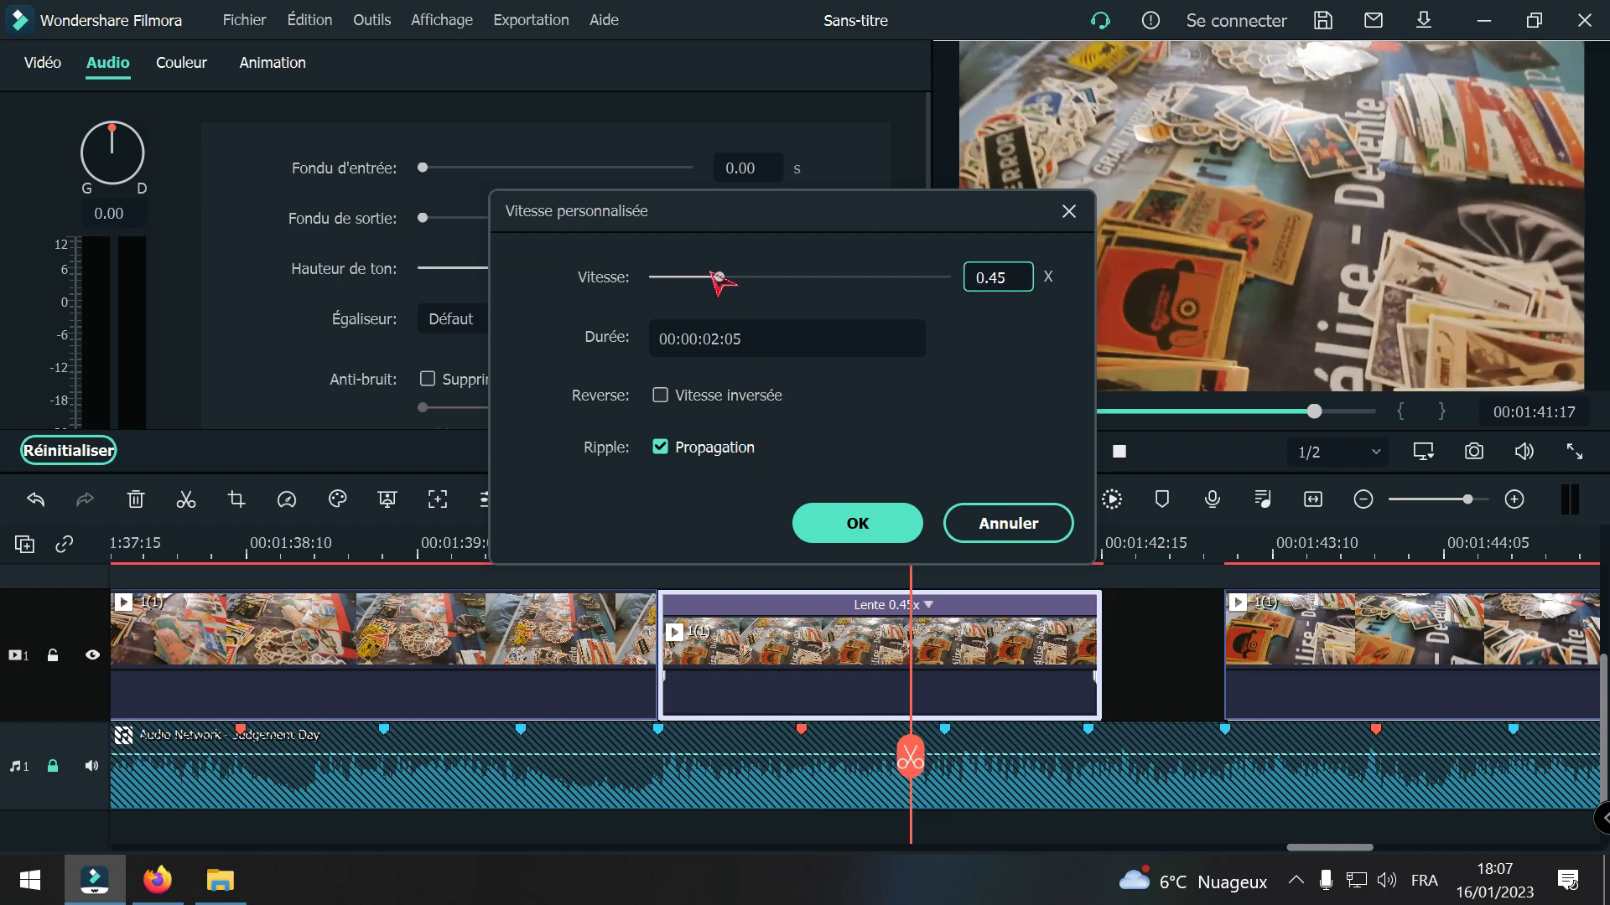
drag(721, 278, 709, 278)
click(871, 521)
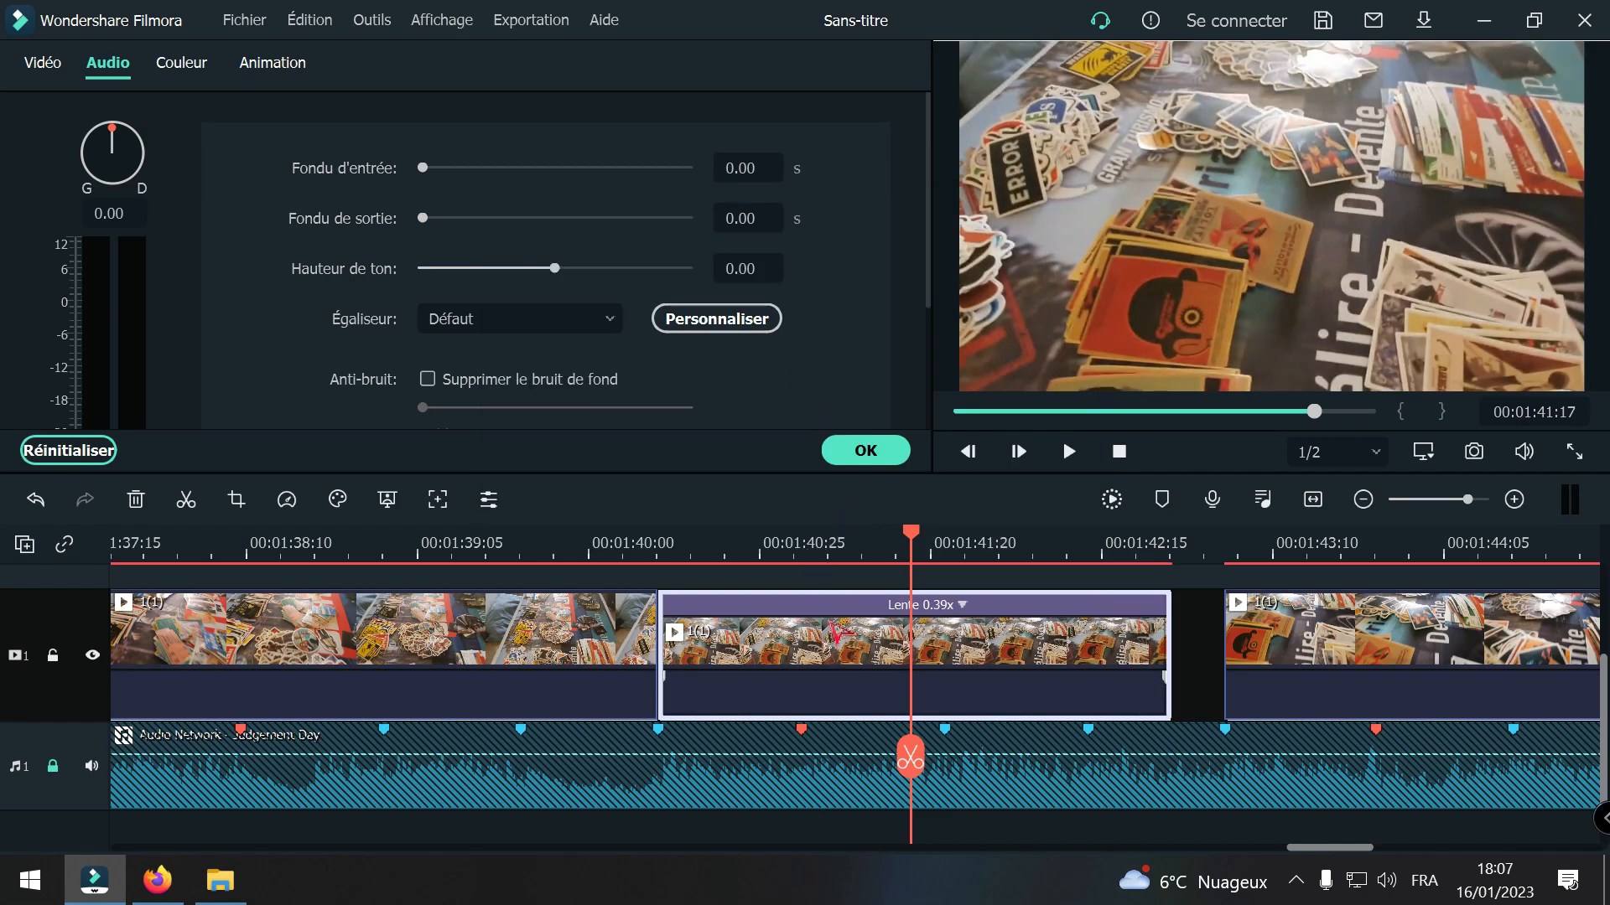
right_click(838, 638)
click(809, 533)
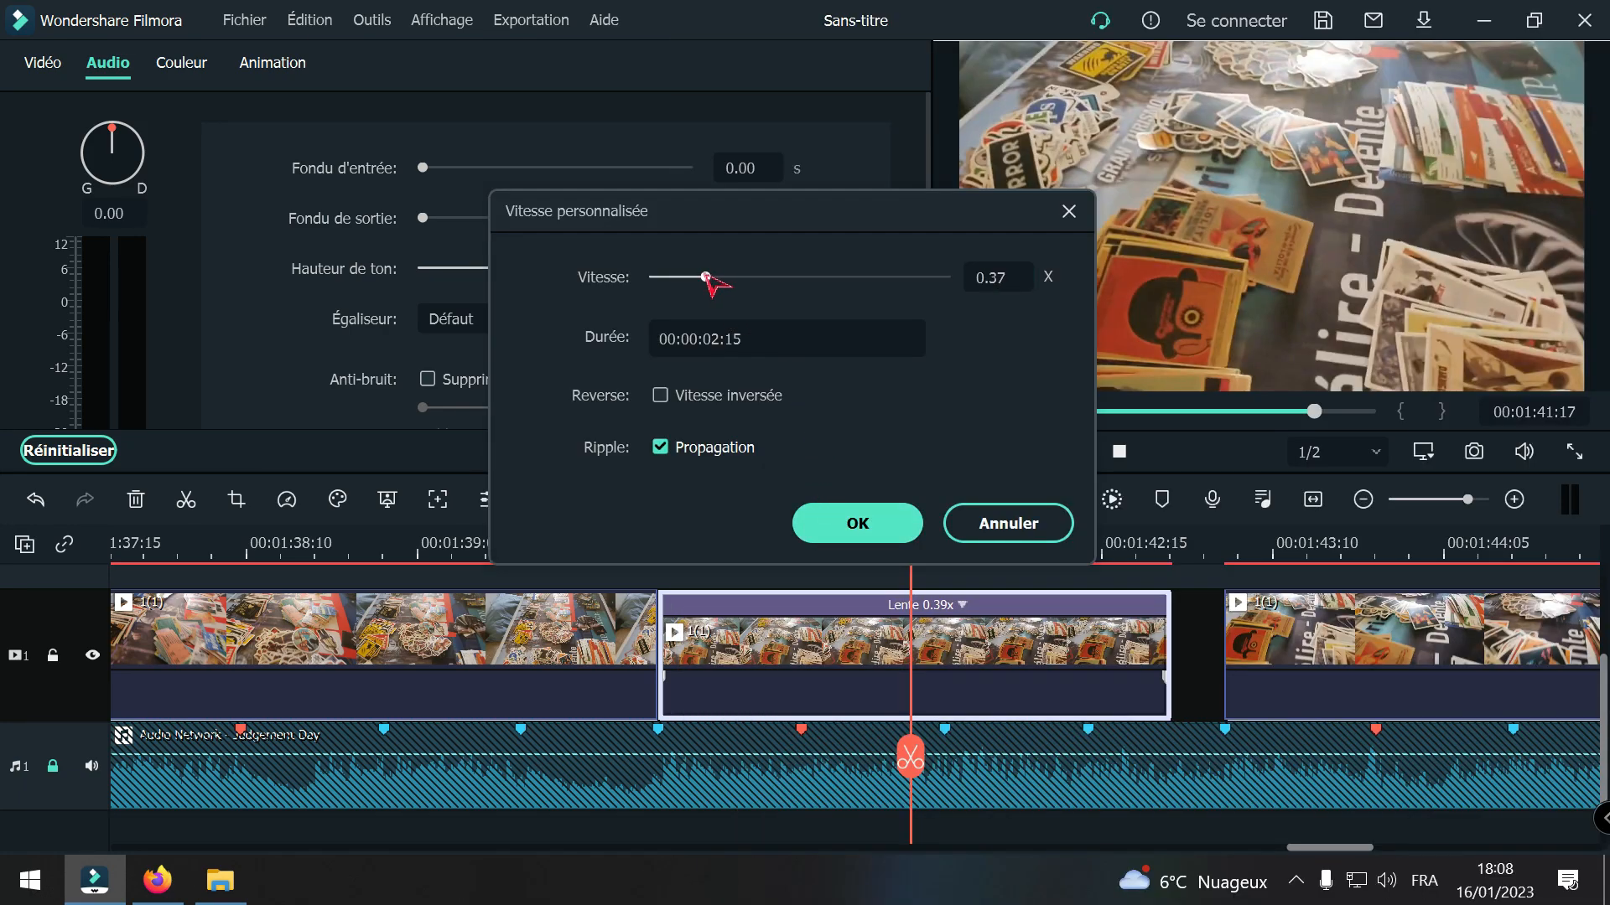
click(903, 529)
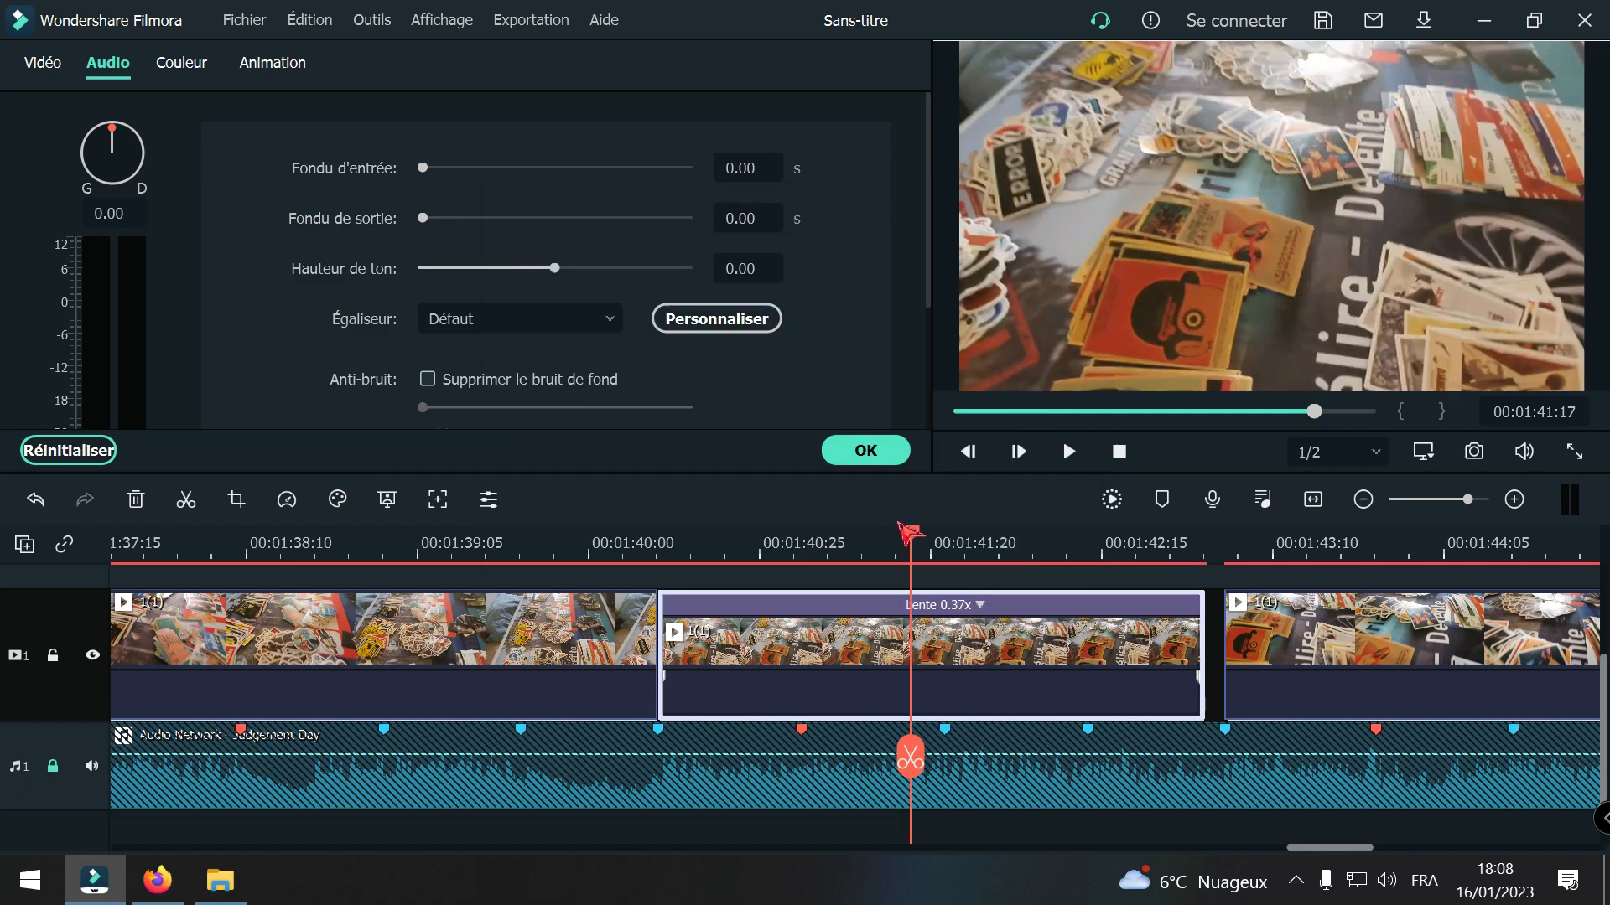
Step: Slow the segment starting at 00:01:40:10 to 0.35x and adjust it to 0.36x, closing the gap before the following clip
right_click(1004, 694)
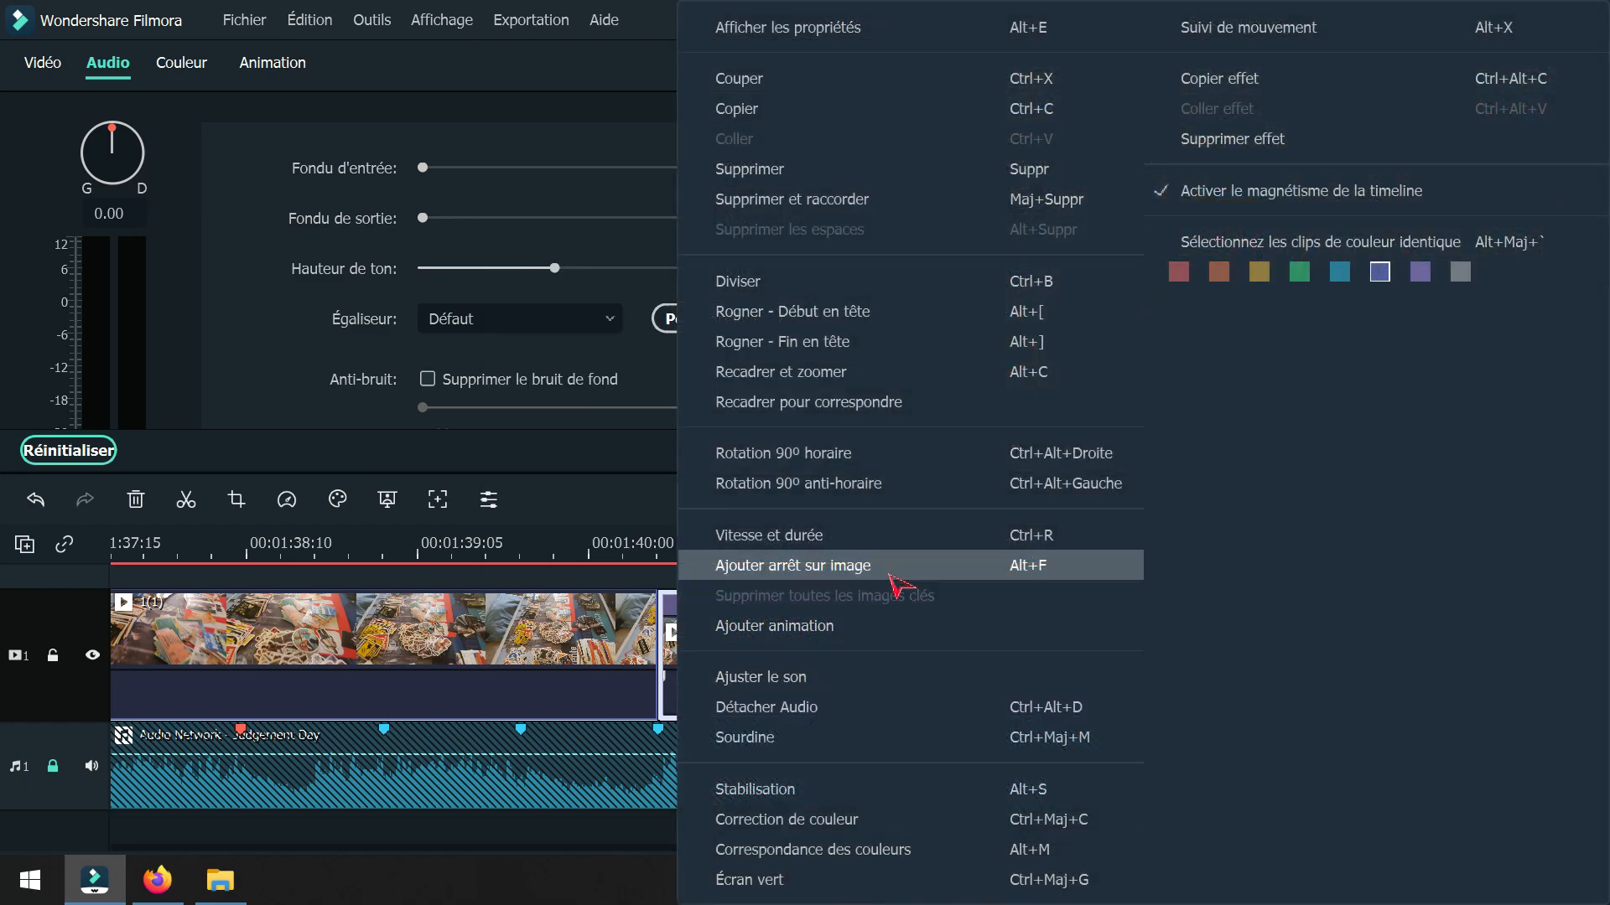
click(918, 533)
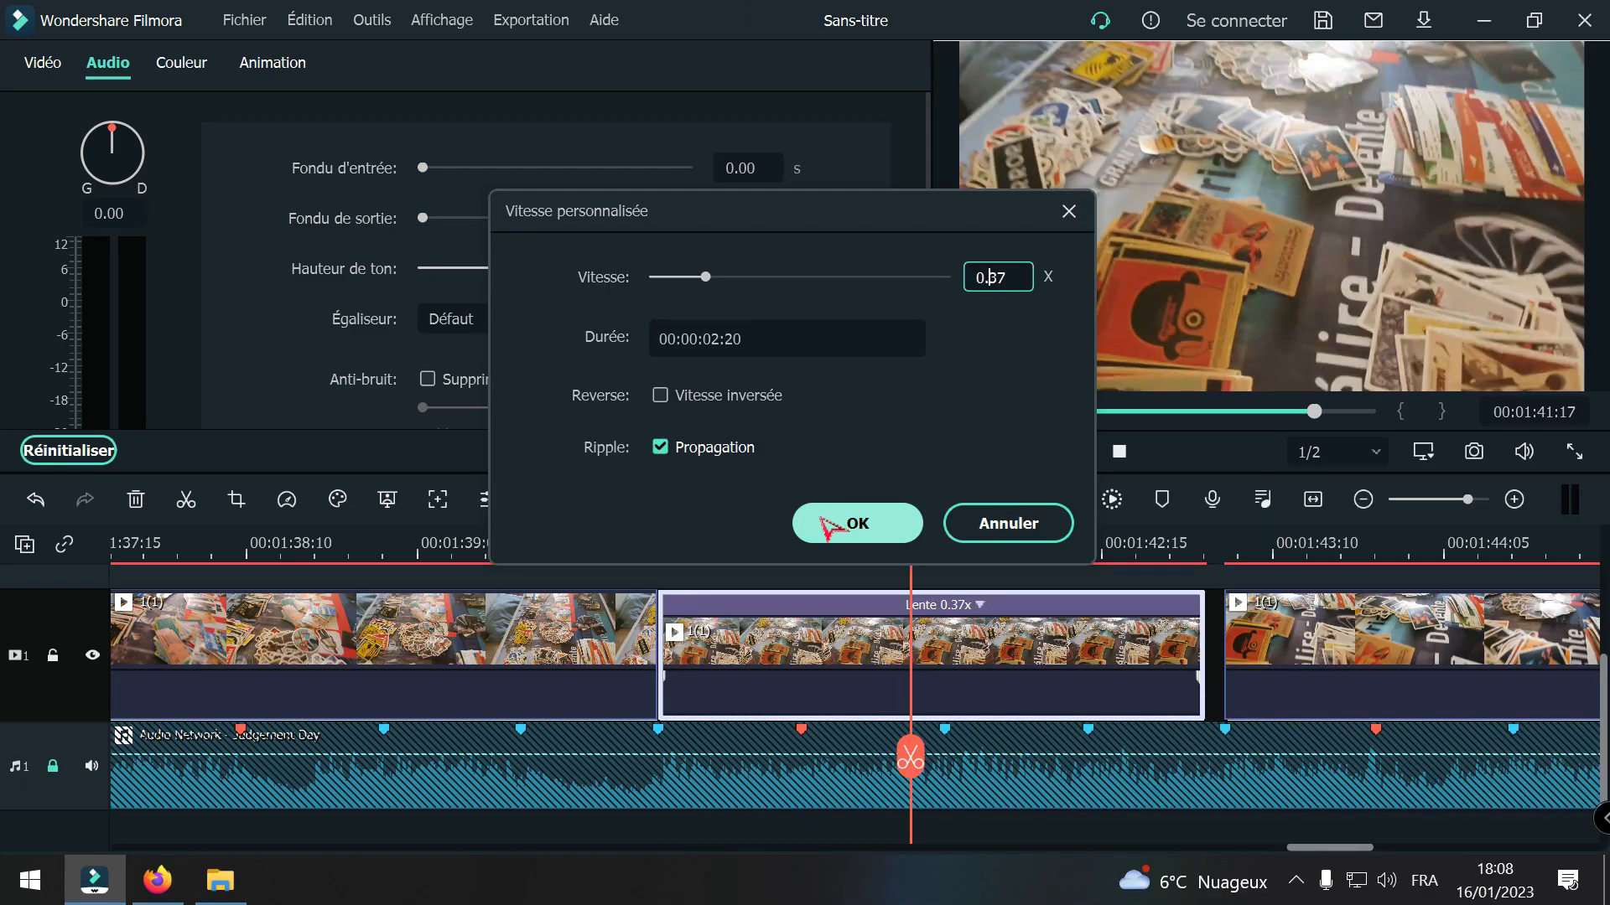
text(5)
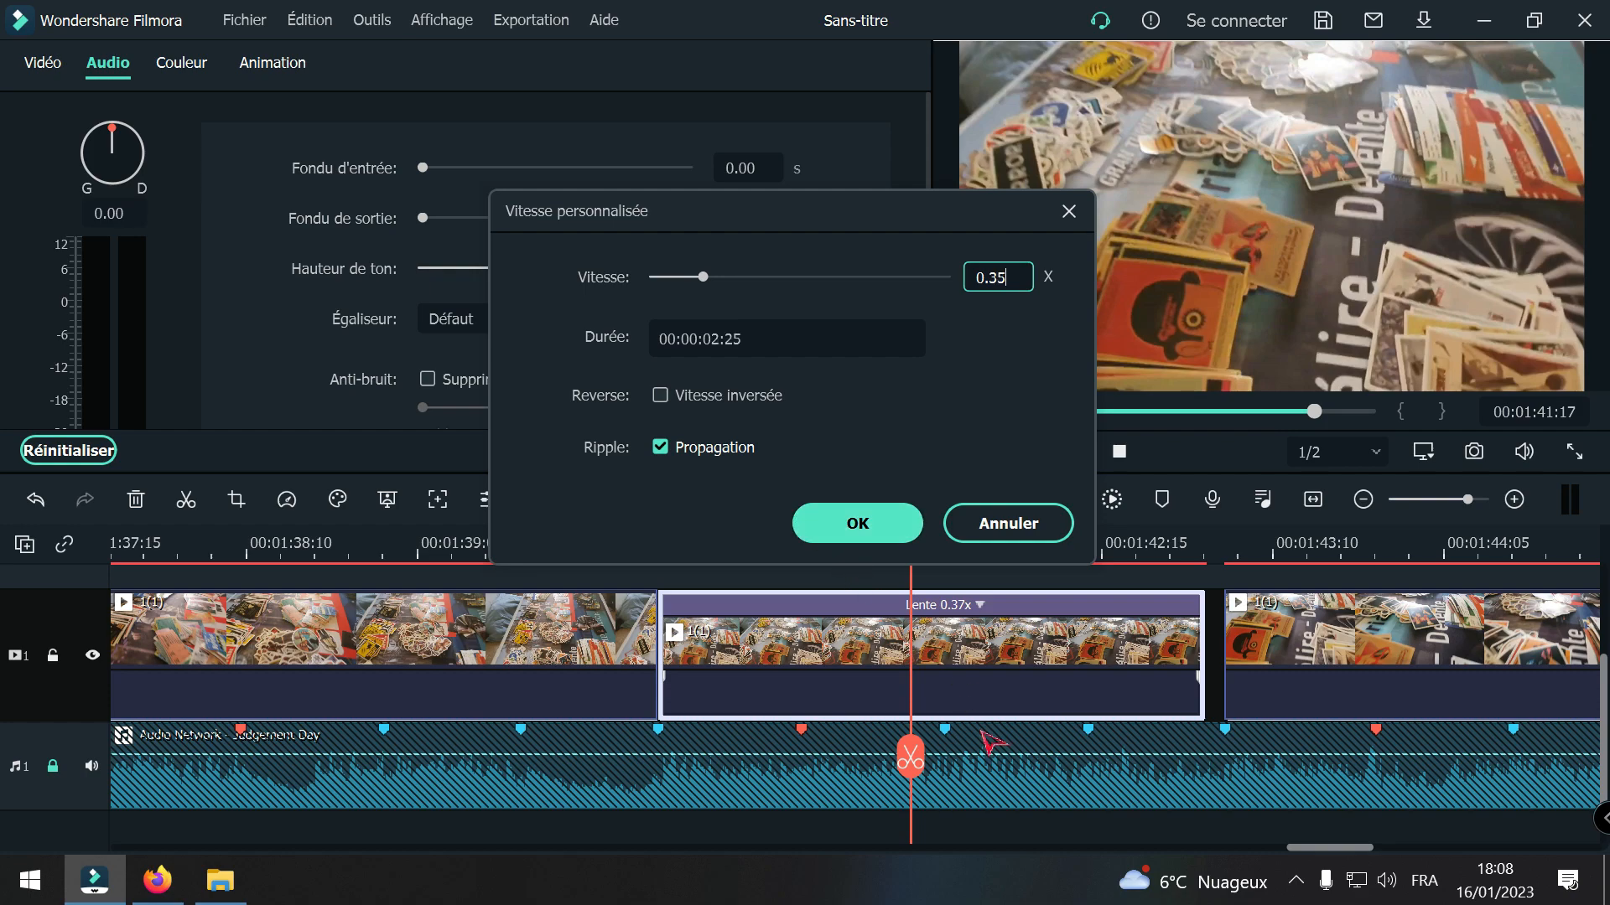
click(860, 523)
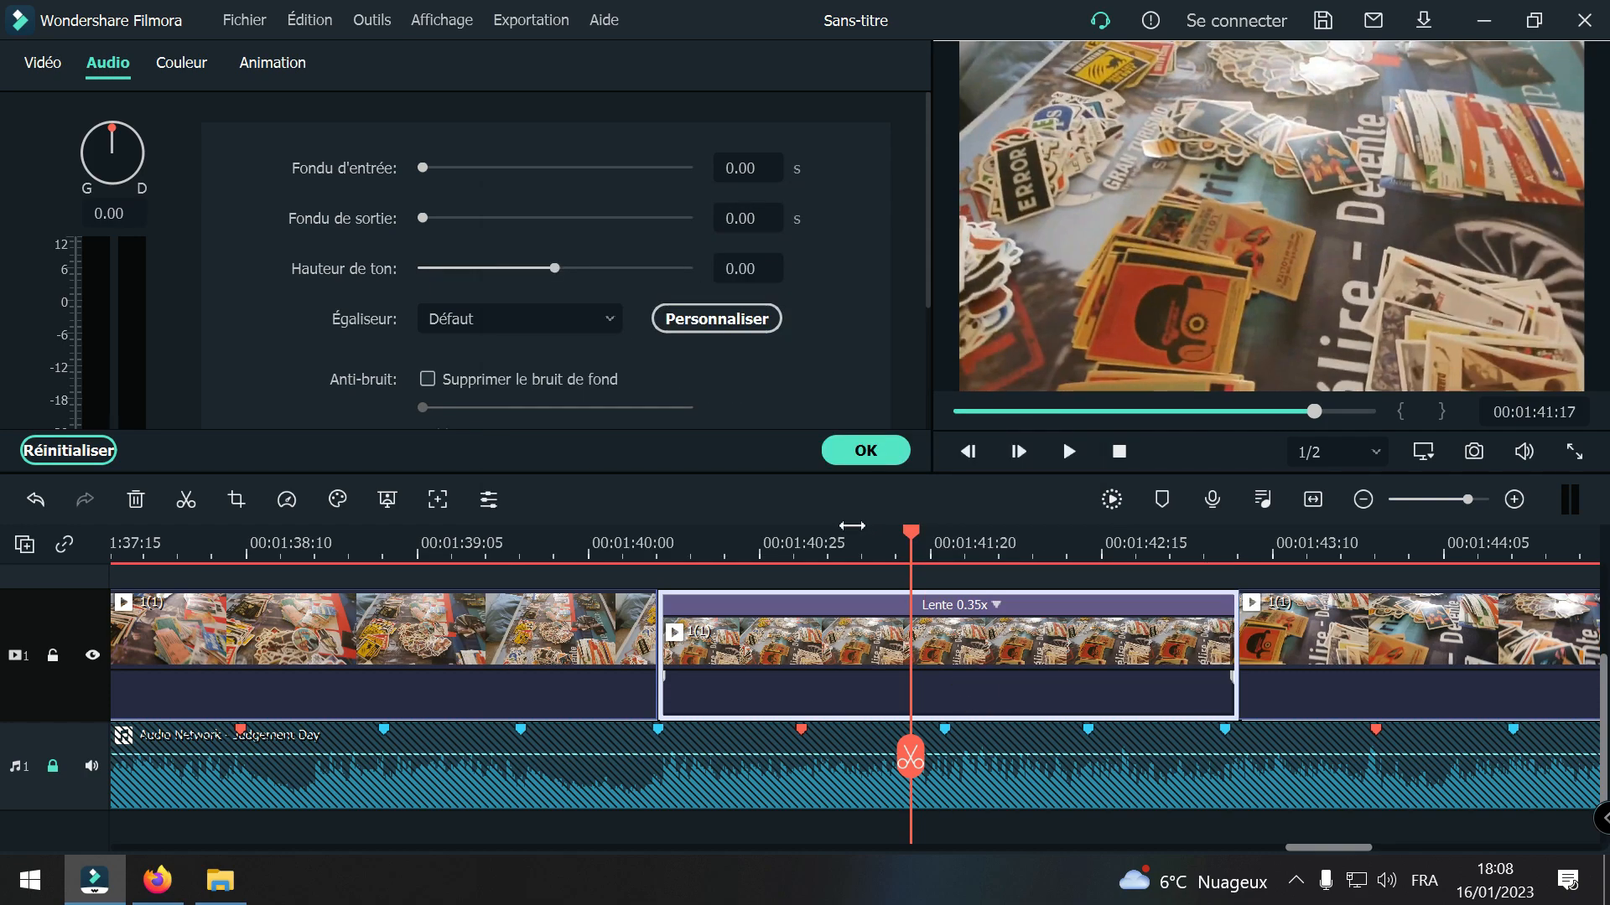
right_click(1056, 662)
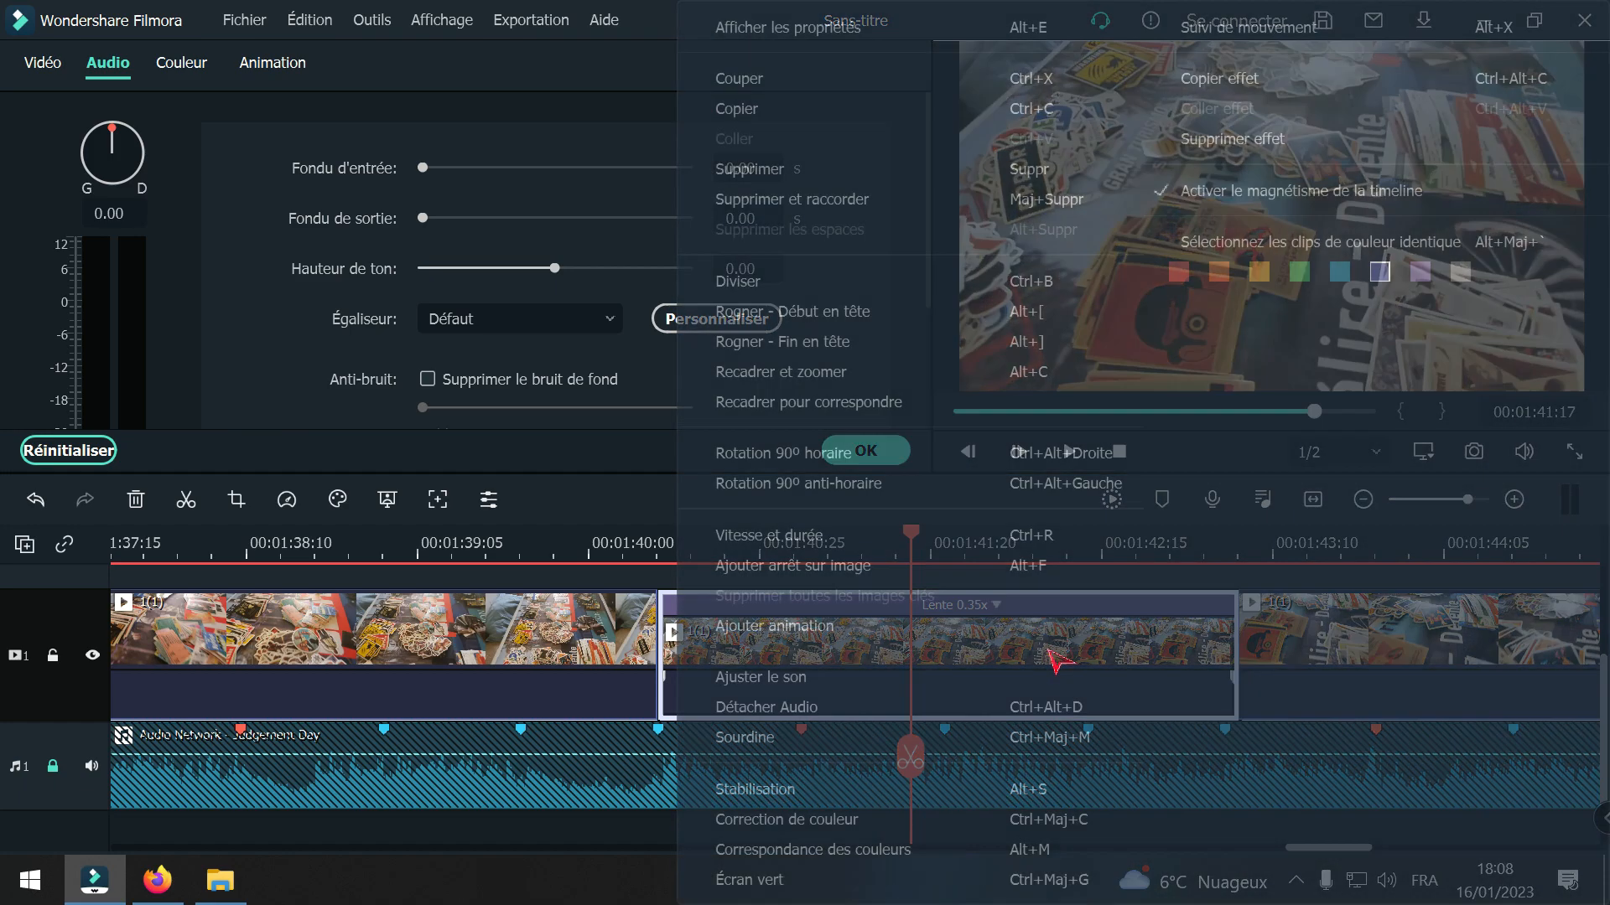
click(821, 555)
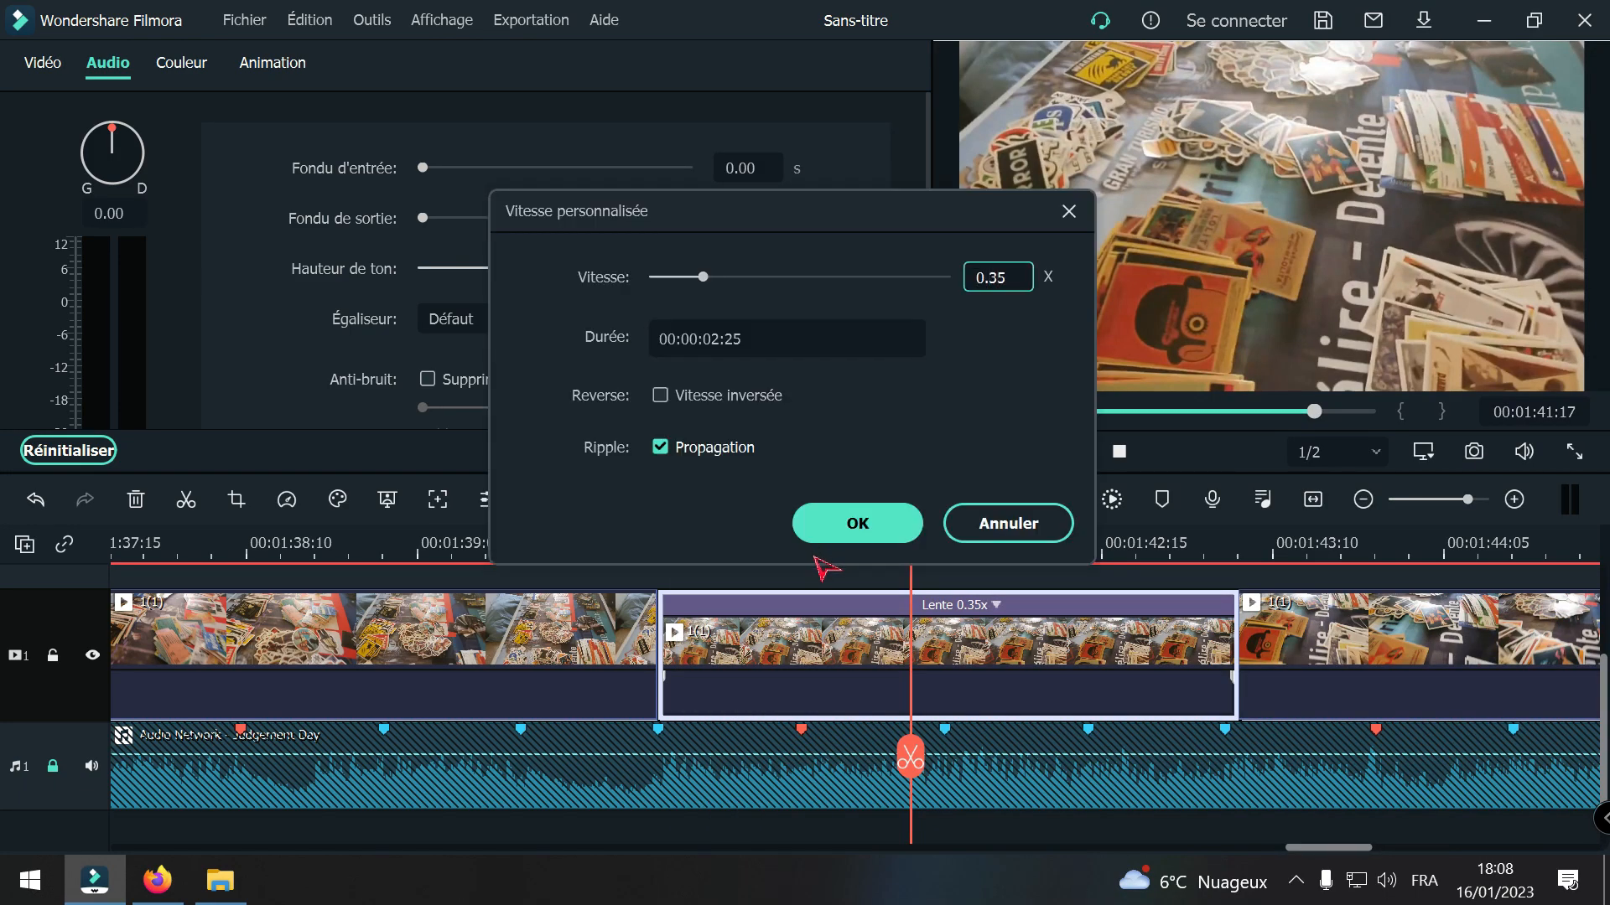
text(6)
click(857, 524)
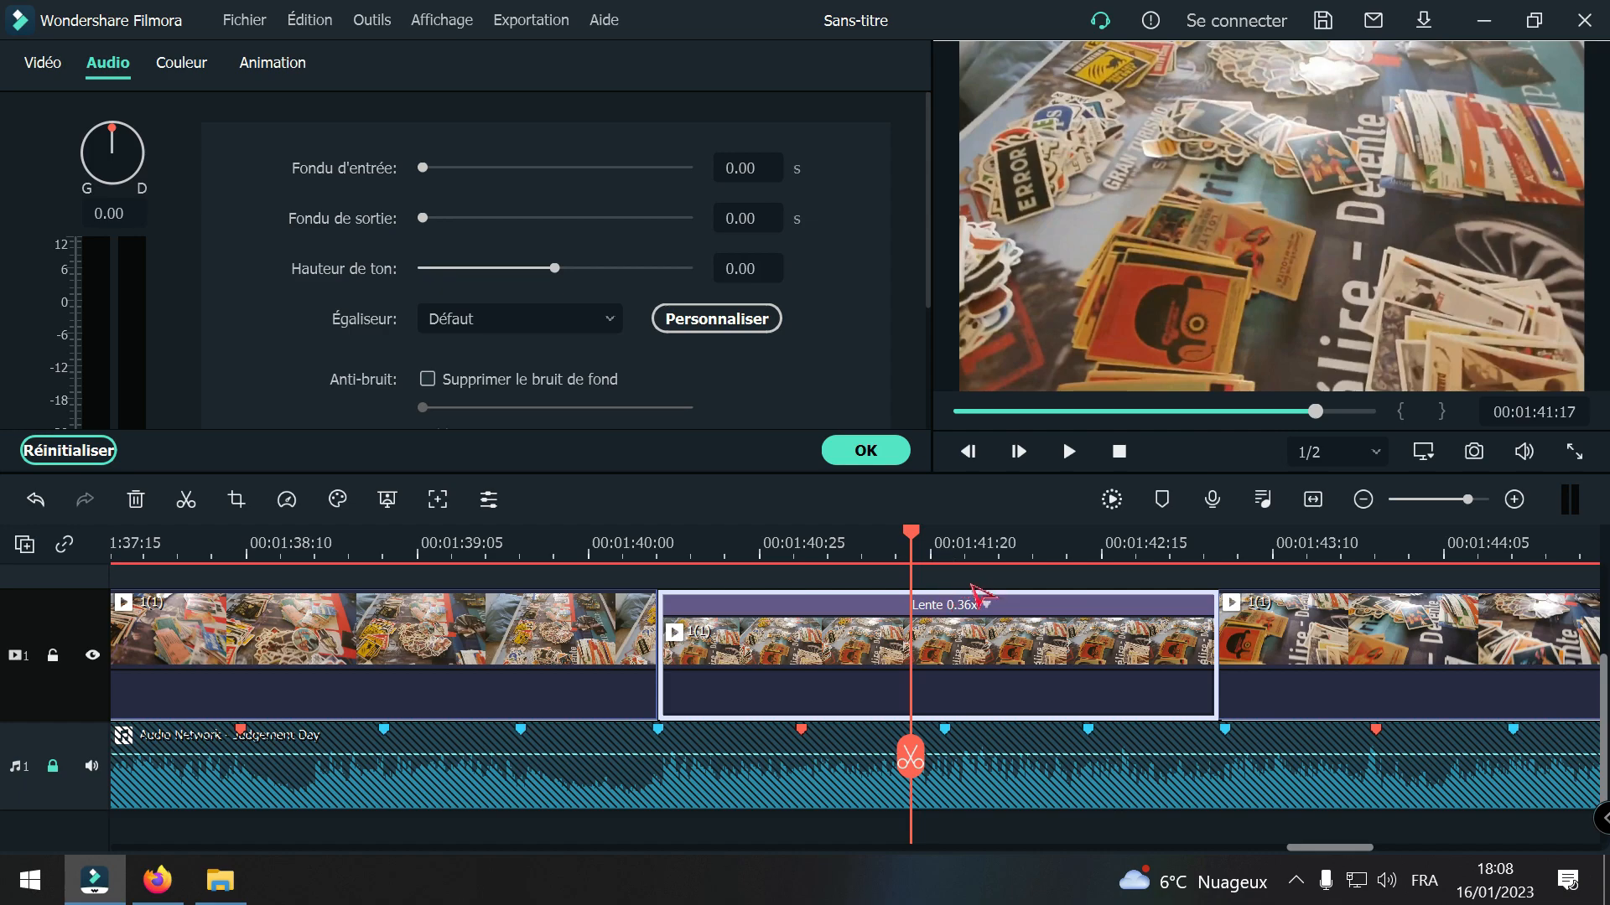
Step: Split the last 1(1) clip at the beat marker at 00:01:48:19, undoing the first cut and making it again
click(1364, 499)
drag(916, 755, 1525, 809)
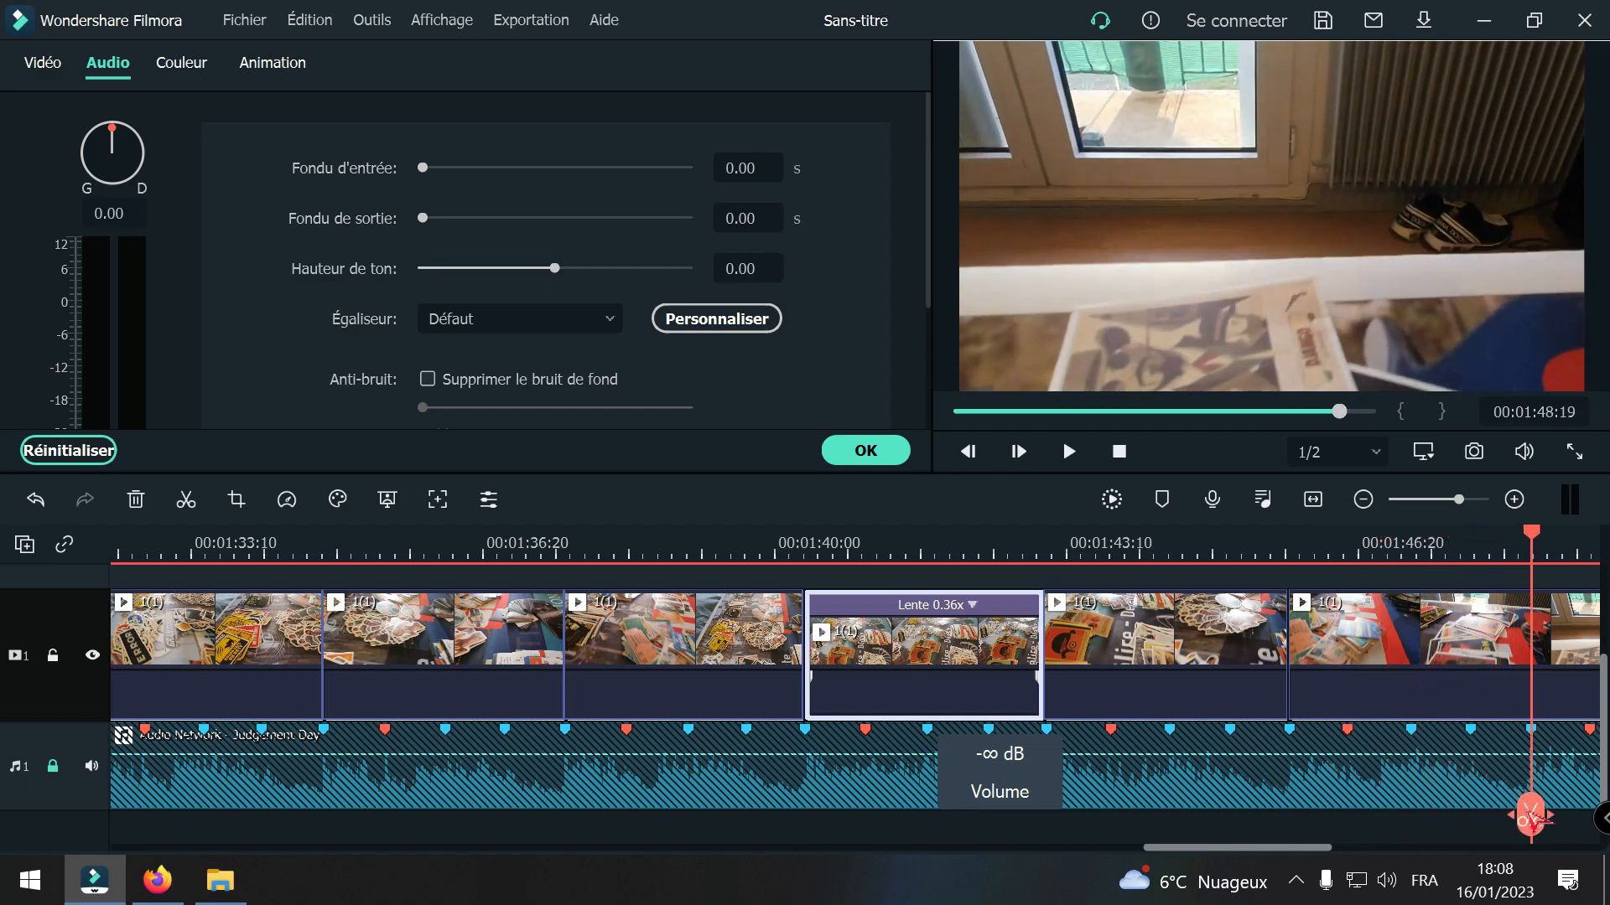
click(1530, 813)
drag(1281, 849, 1338, 847)
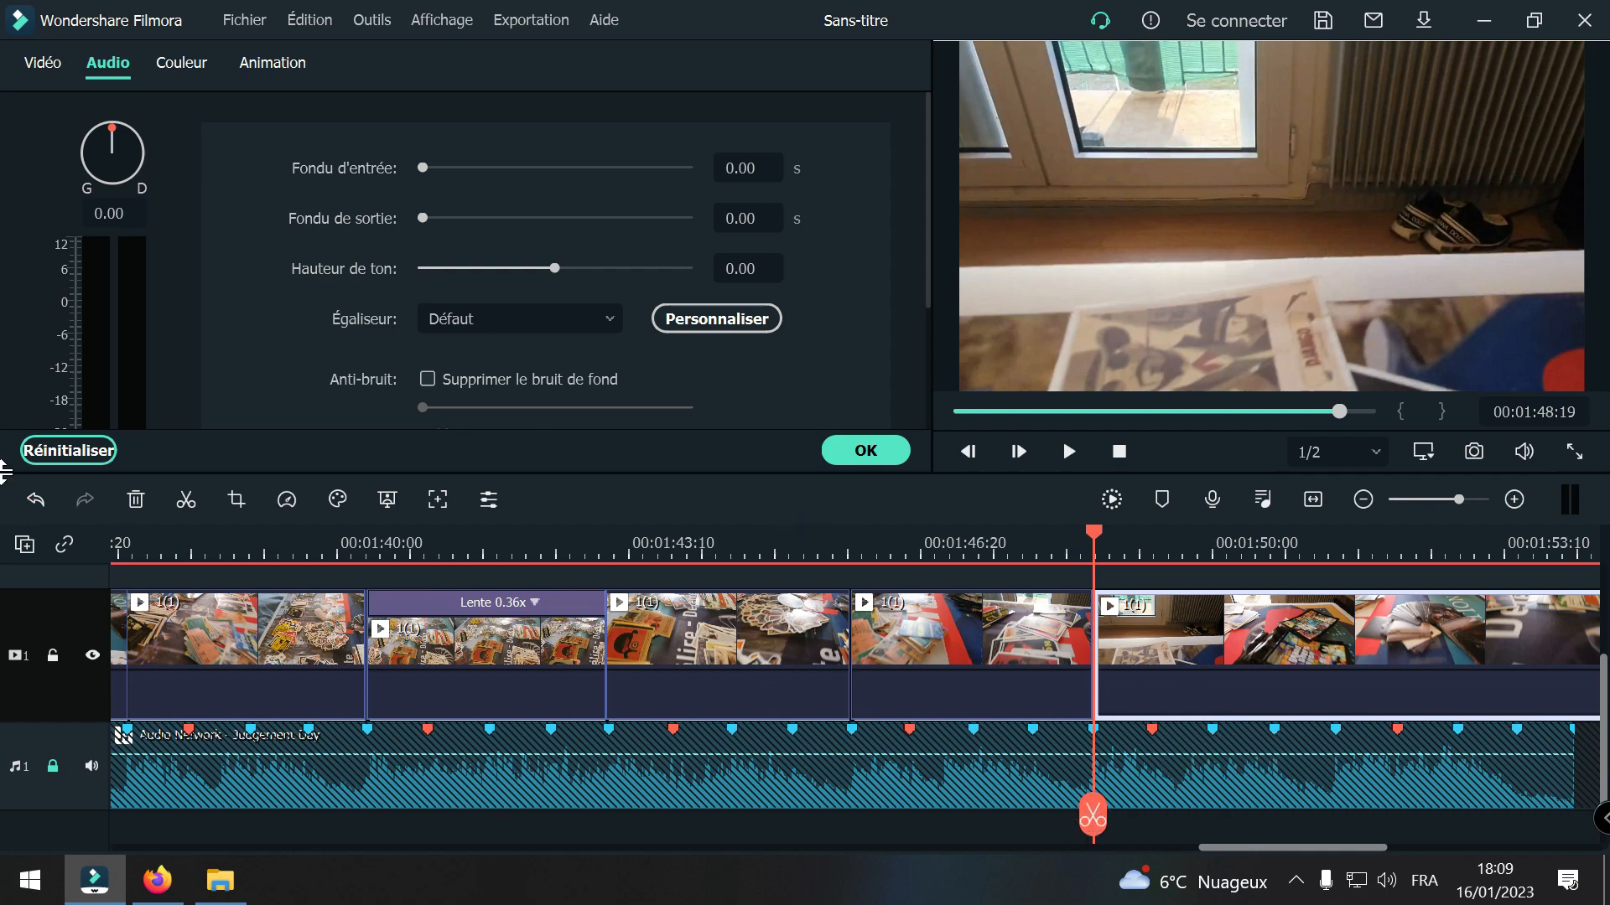
click(35, 500)
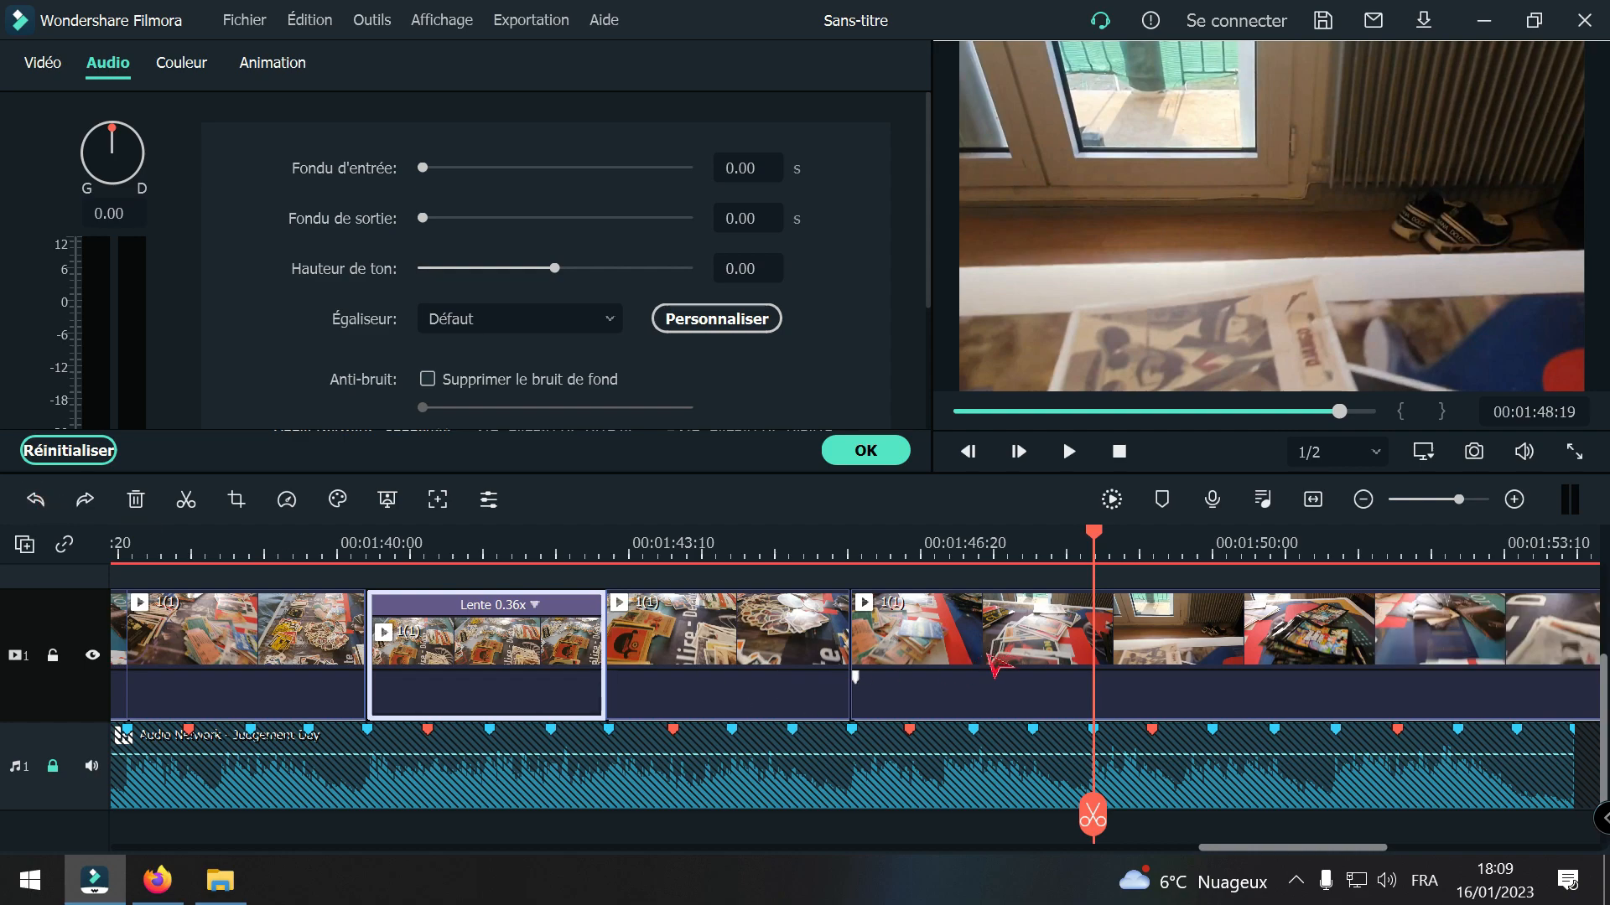
click(1092, 815)
Step: Slow the 1(1) segment that ends at the 00:01:48:19 cut to 0.86x speed, with ripple on
click(1023, 624)
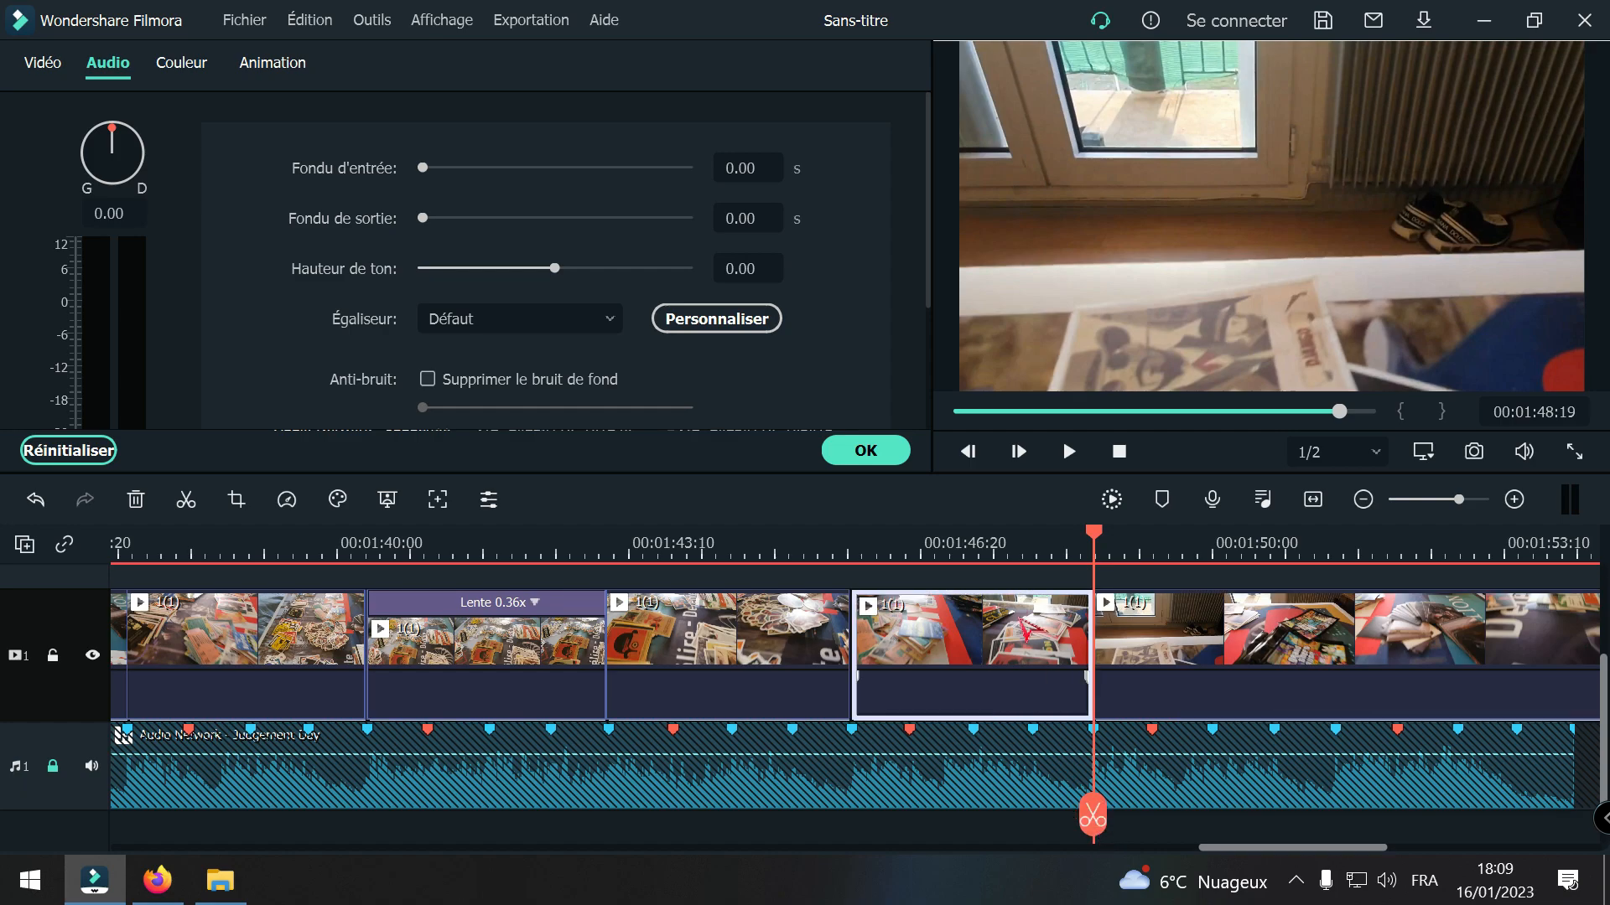
right_click(1025, 627)
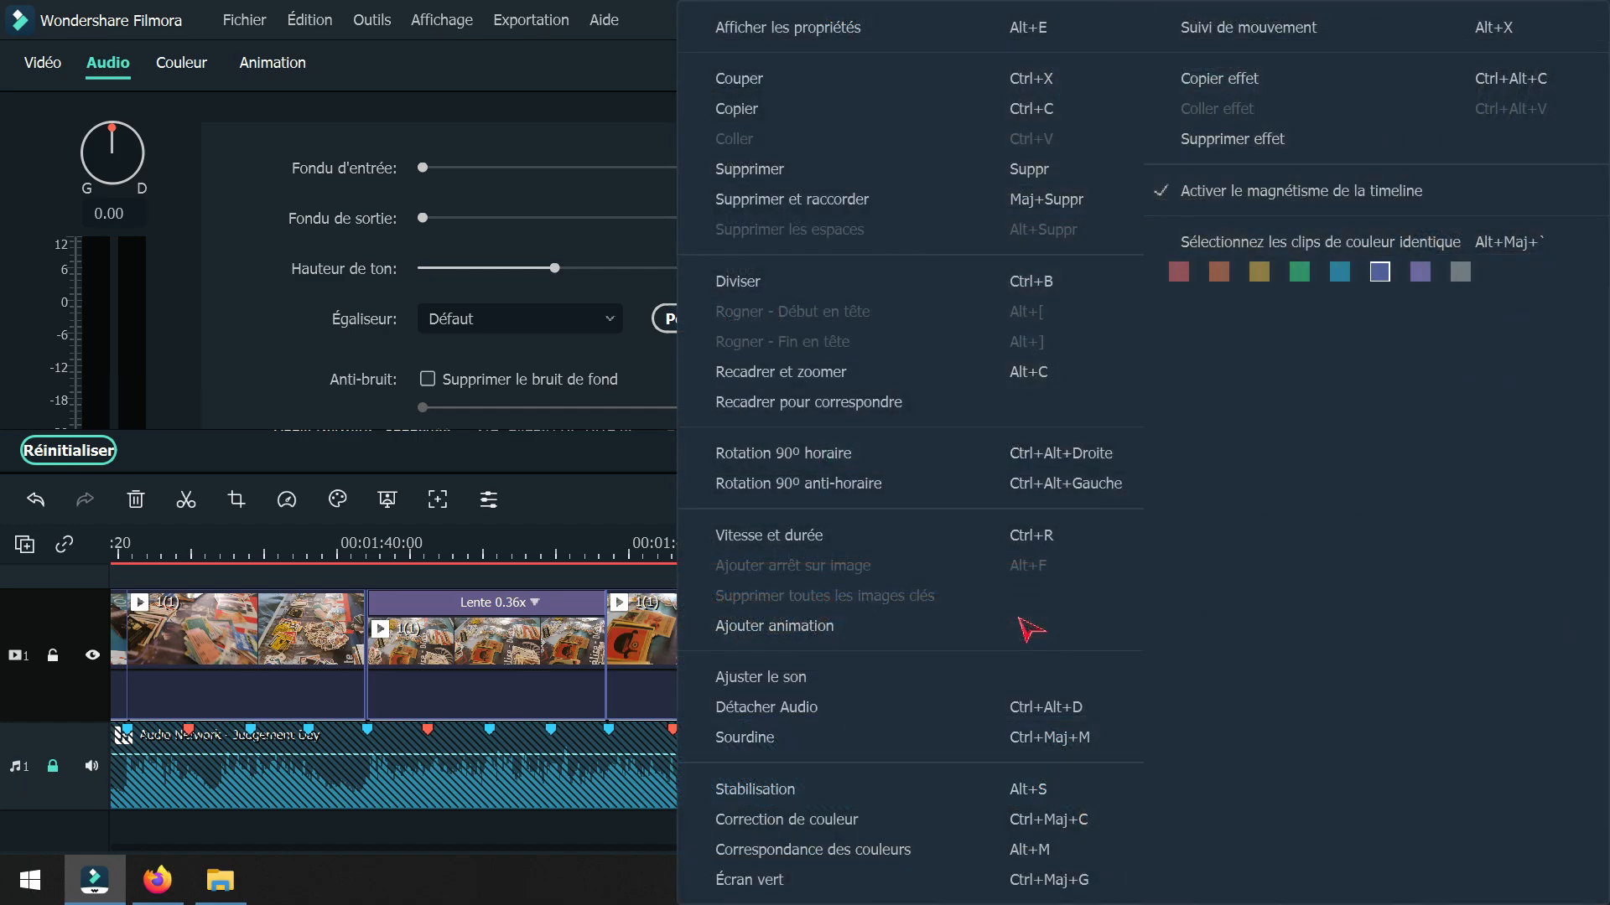
click(784, 534)
drag(805, 276, 801, 278)
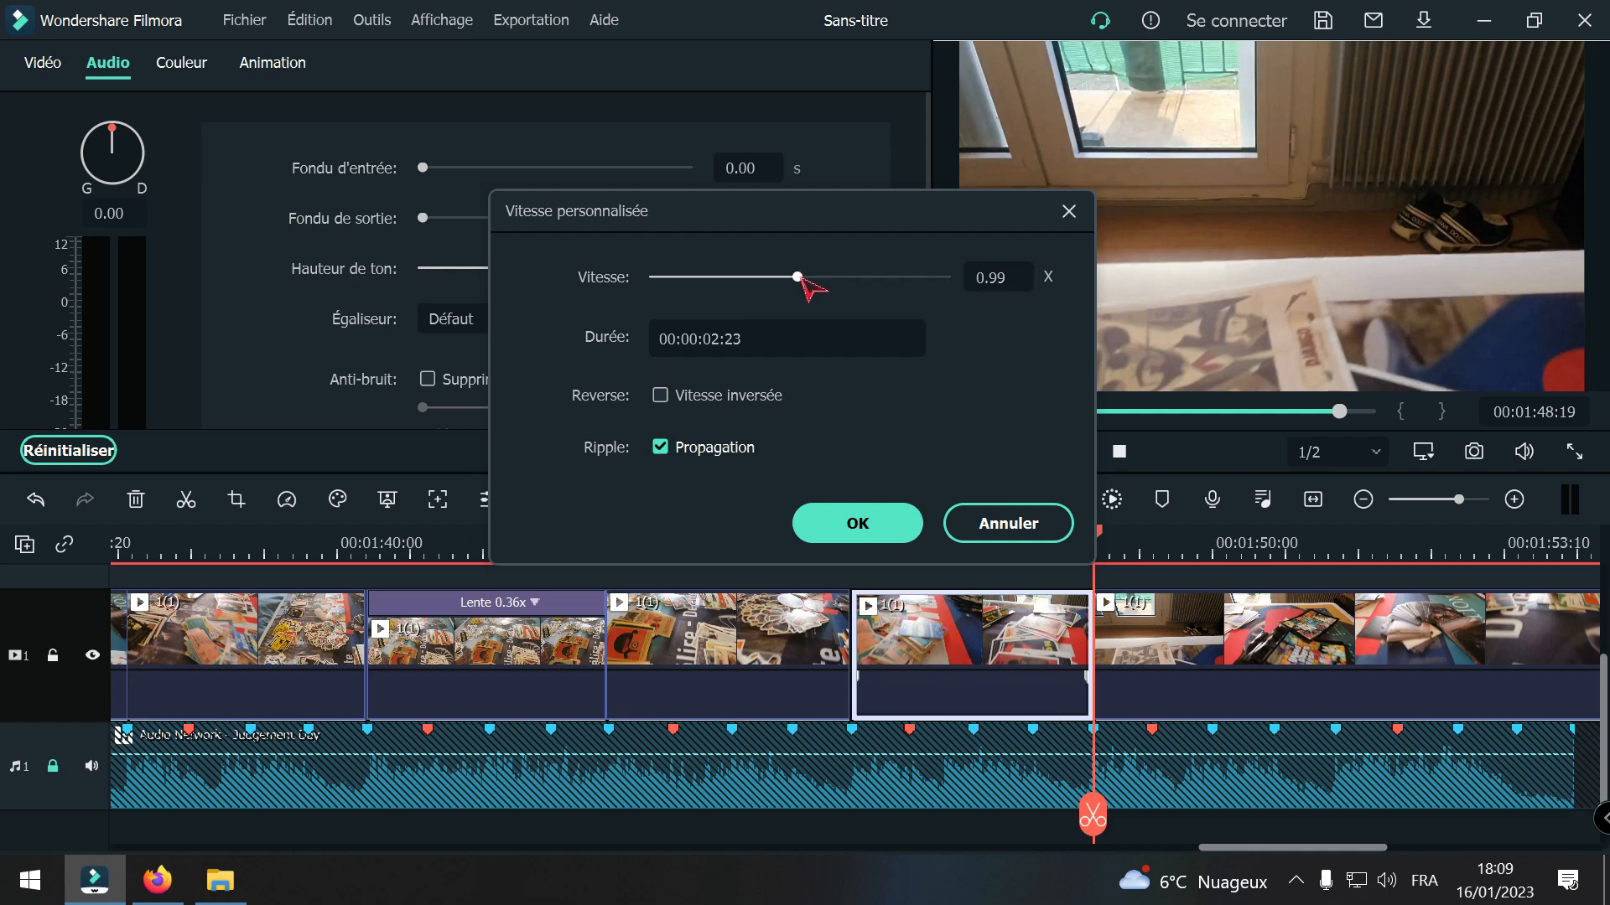
click(862, 524)
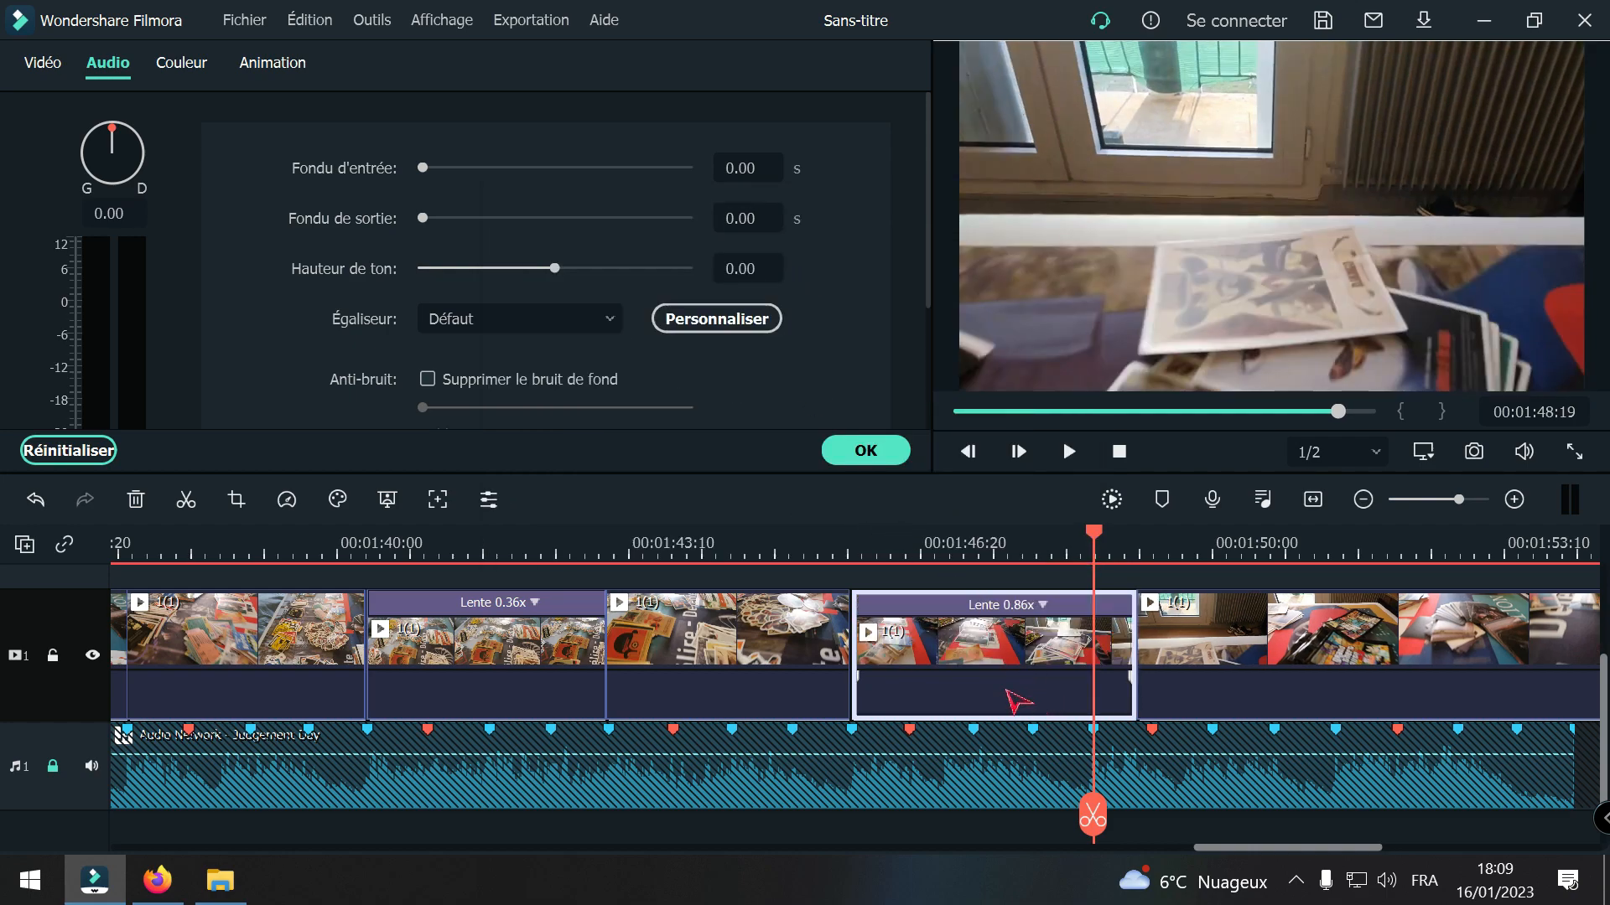
Step: Slow the same 1(1) segment to 0.64x, split it at 00:01:48:19 and delete the excess after the cut
right_click(1009, 664)
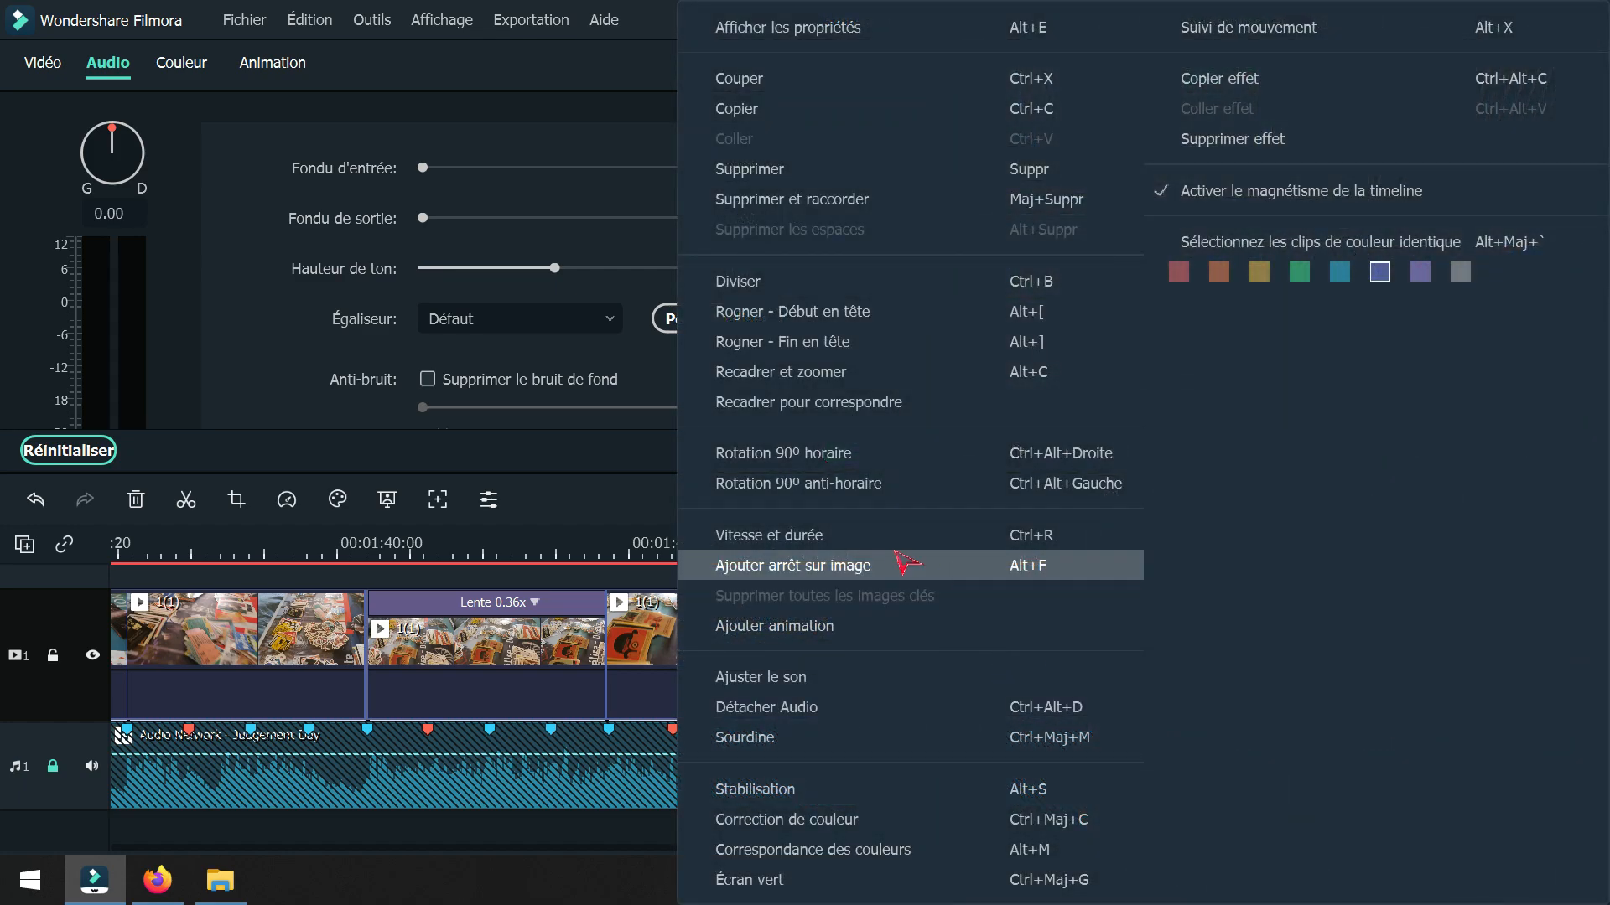
click(779, 534)
drag(764, 277, 747, 278)
click(877, 526)
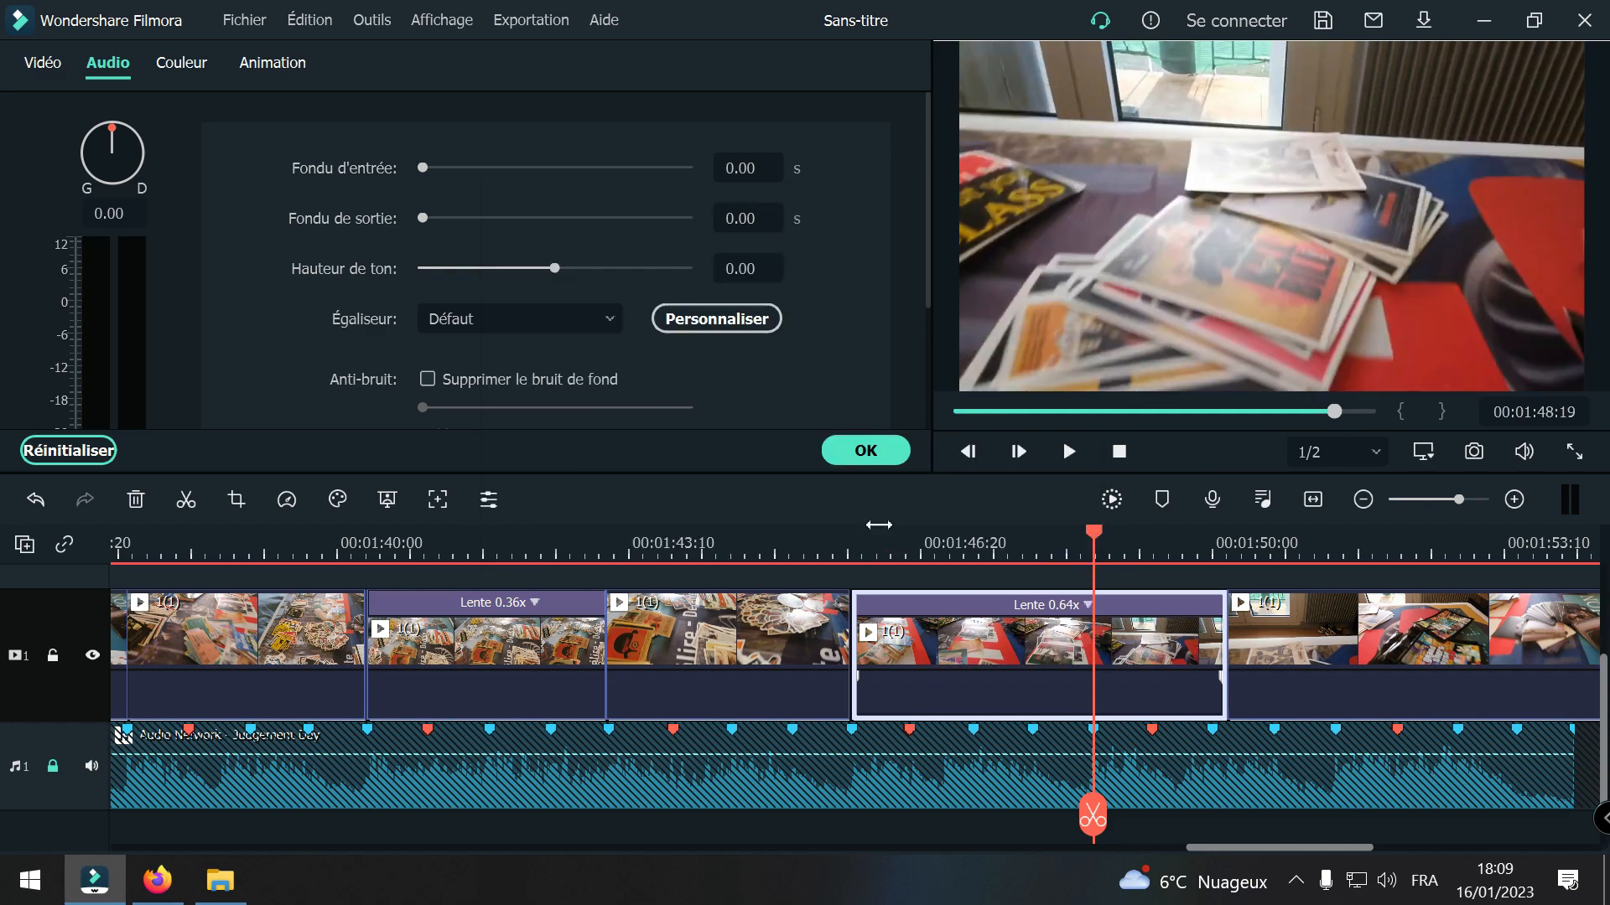
click(1092, 815)
key(Delete)
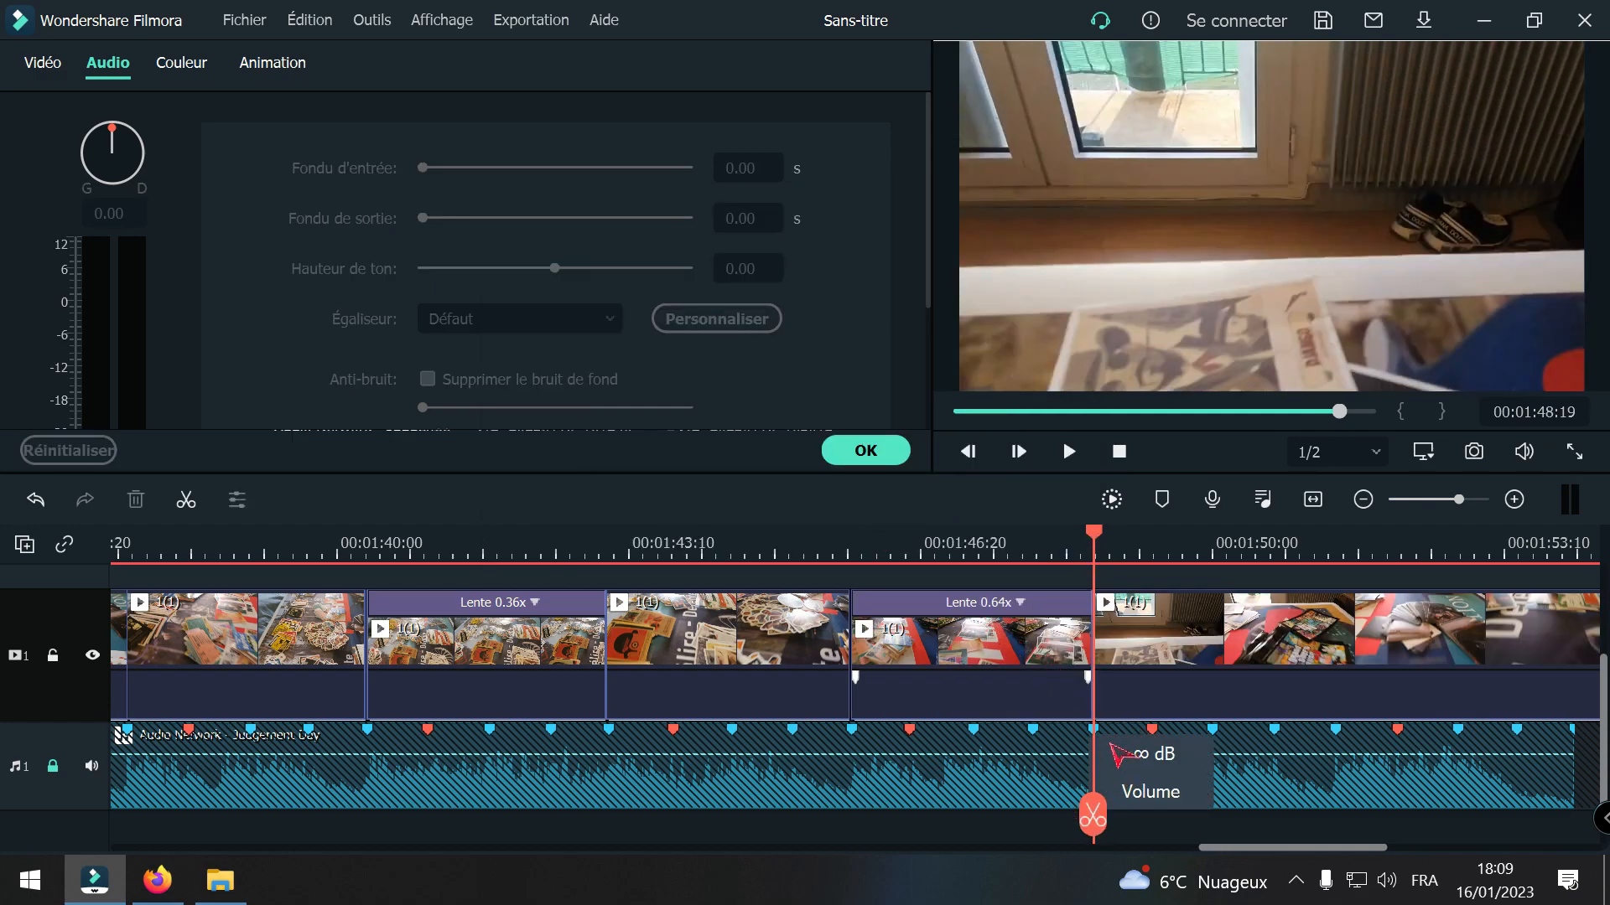
Step: Split the last 1(1) clip at the beat marker at 00:01:51:12
drag(1092, 815, 1333, 779)
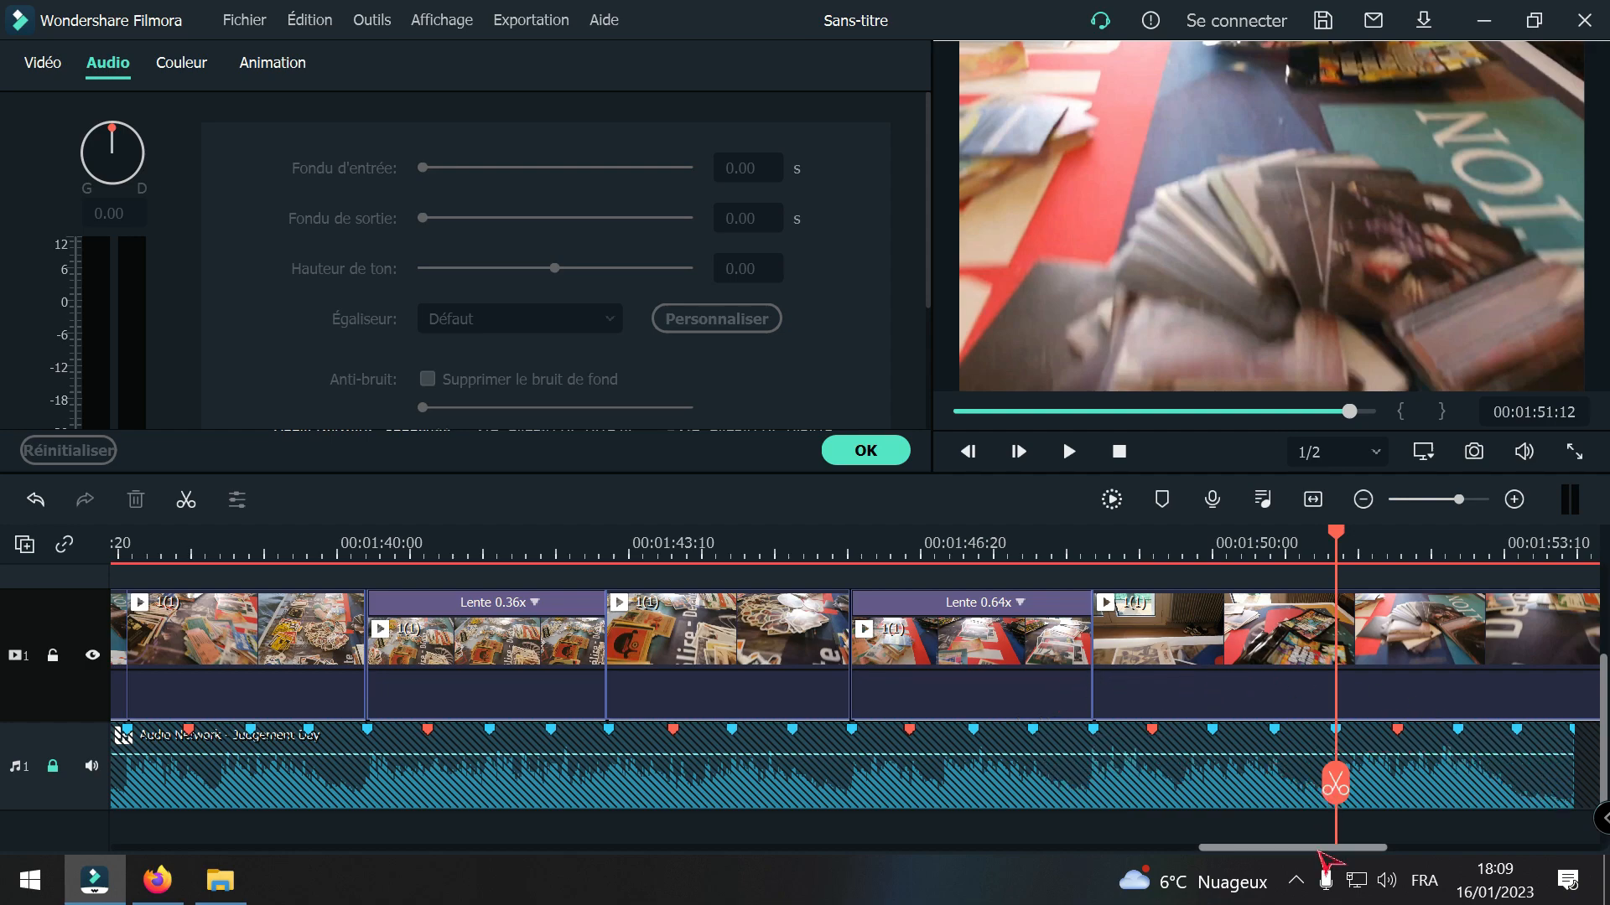
mouse_move(1314, 848)
mouse_down()
mouse_move(1357, 850)
mouse_move(1333, 848)
mouse_up()
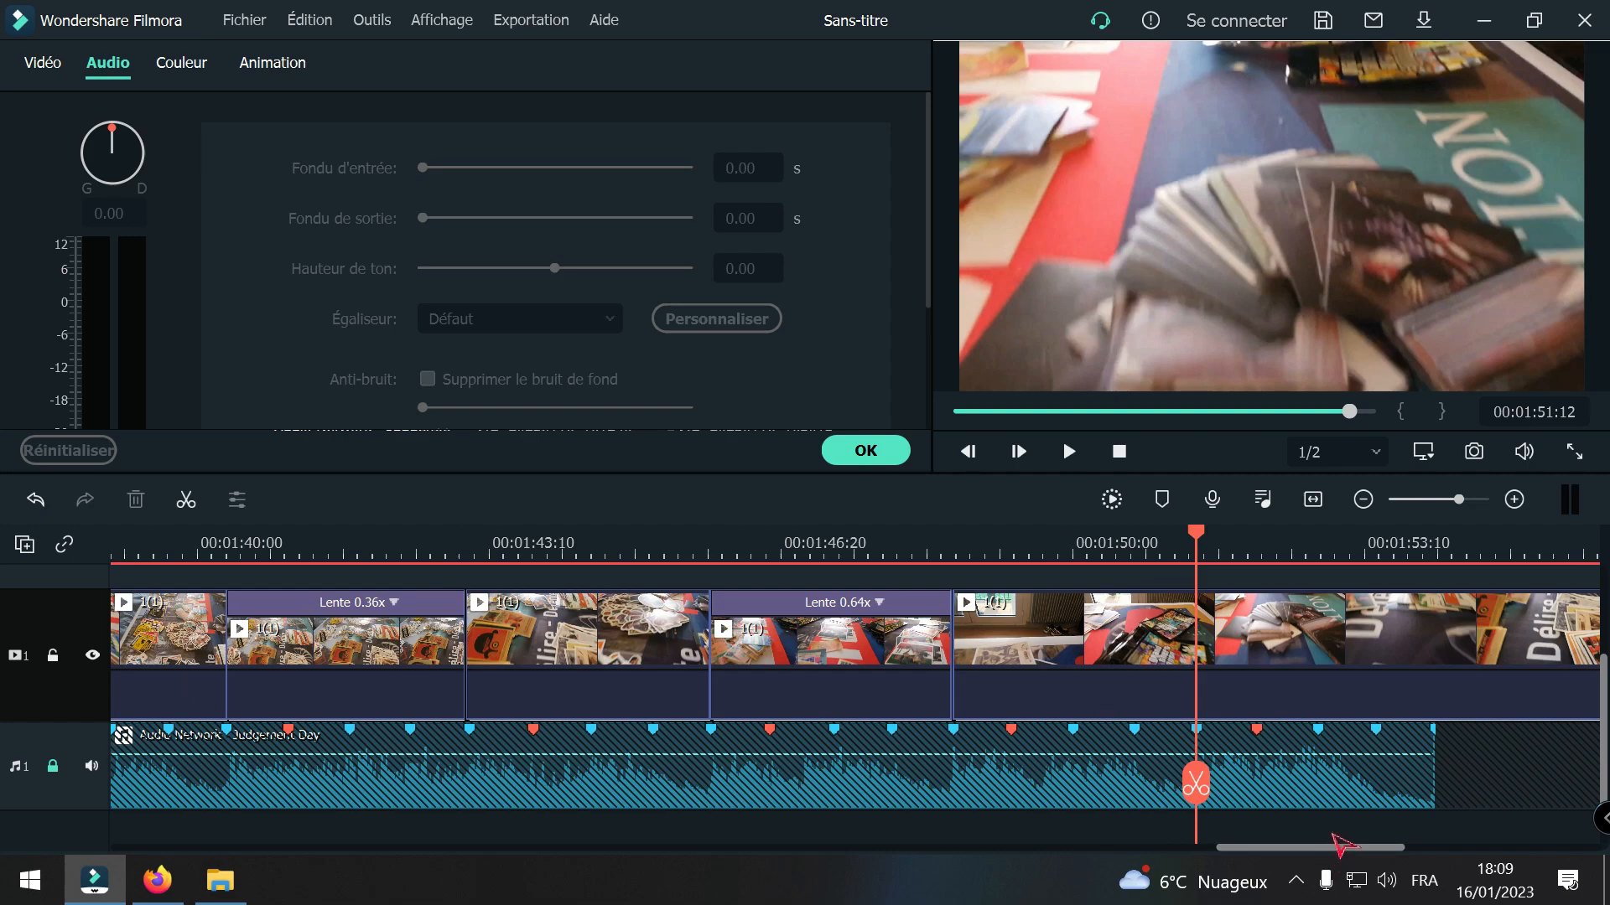
click(1364, 500)
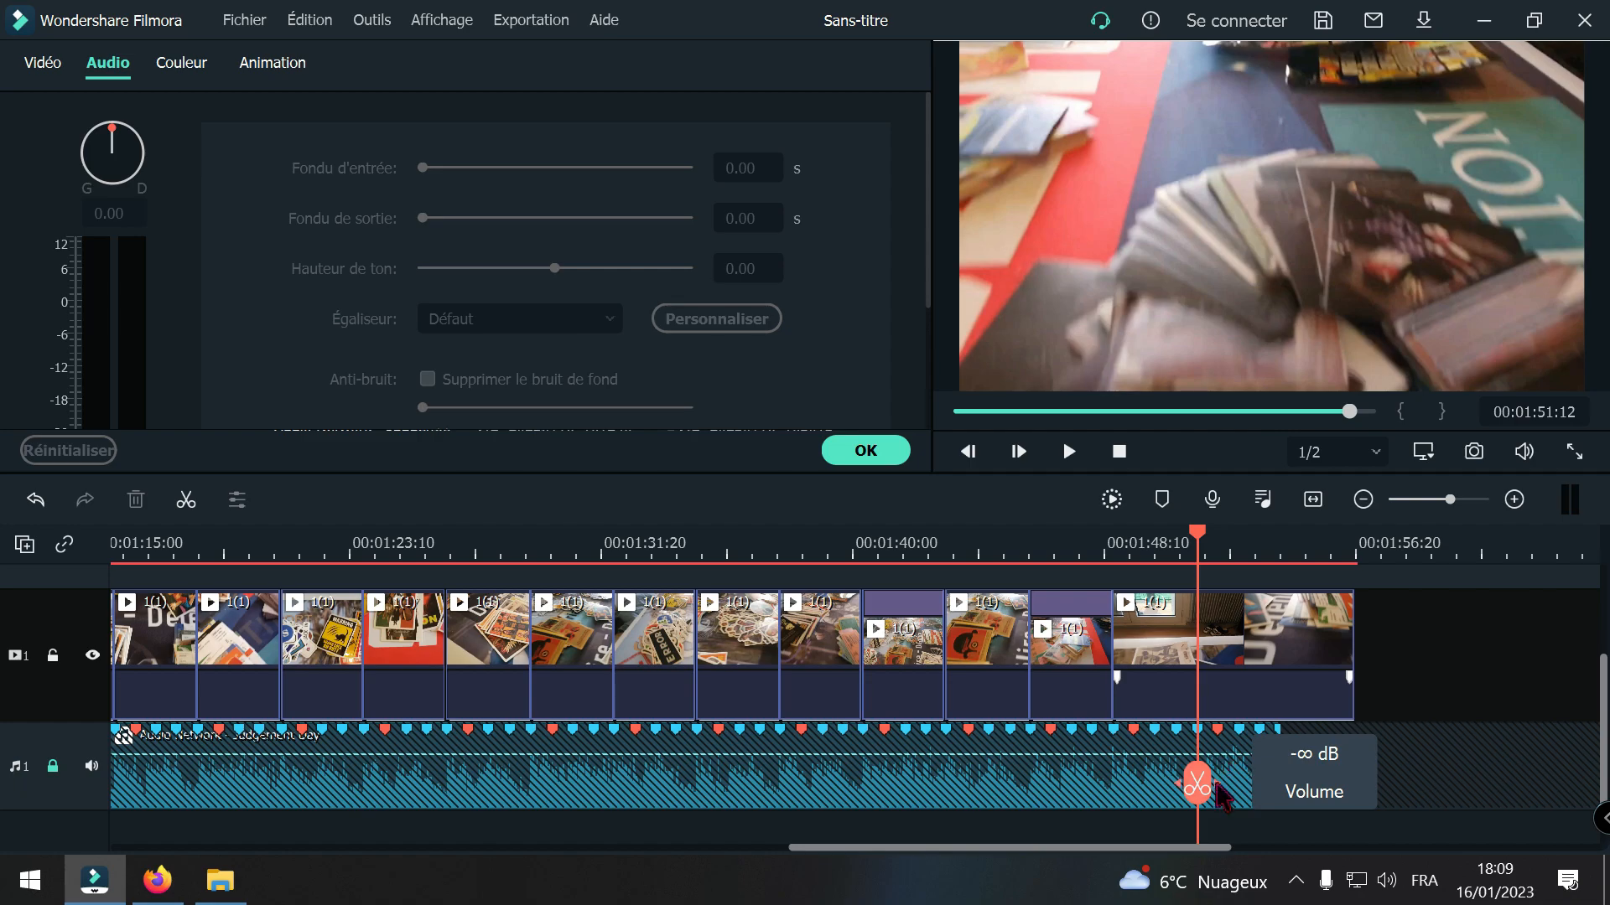
drag(1203, 785, 1147, 788)
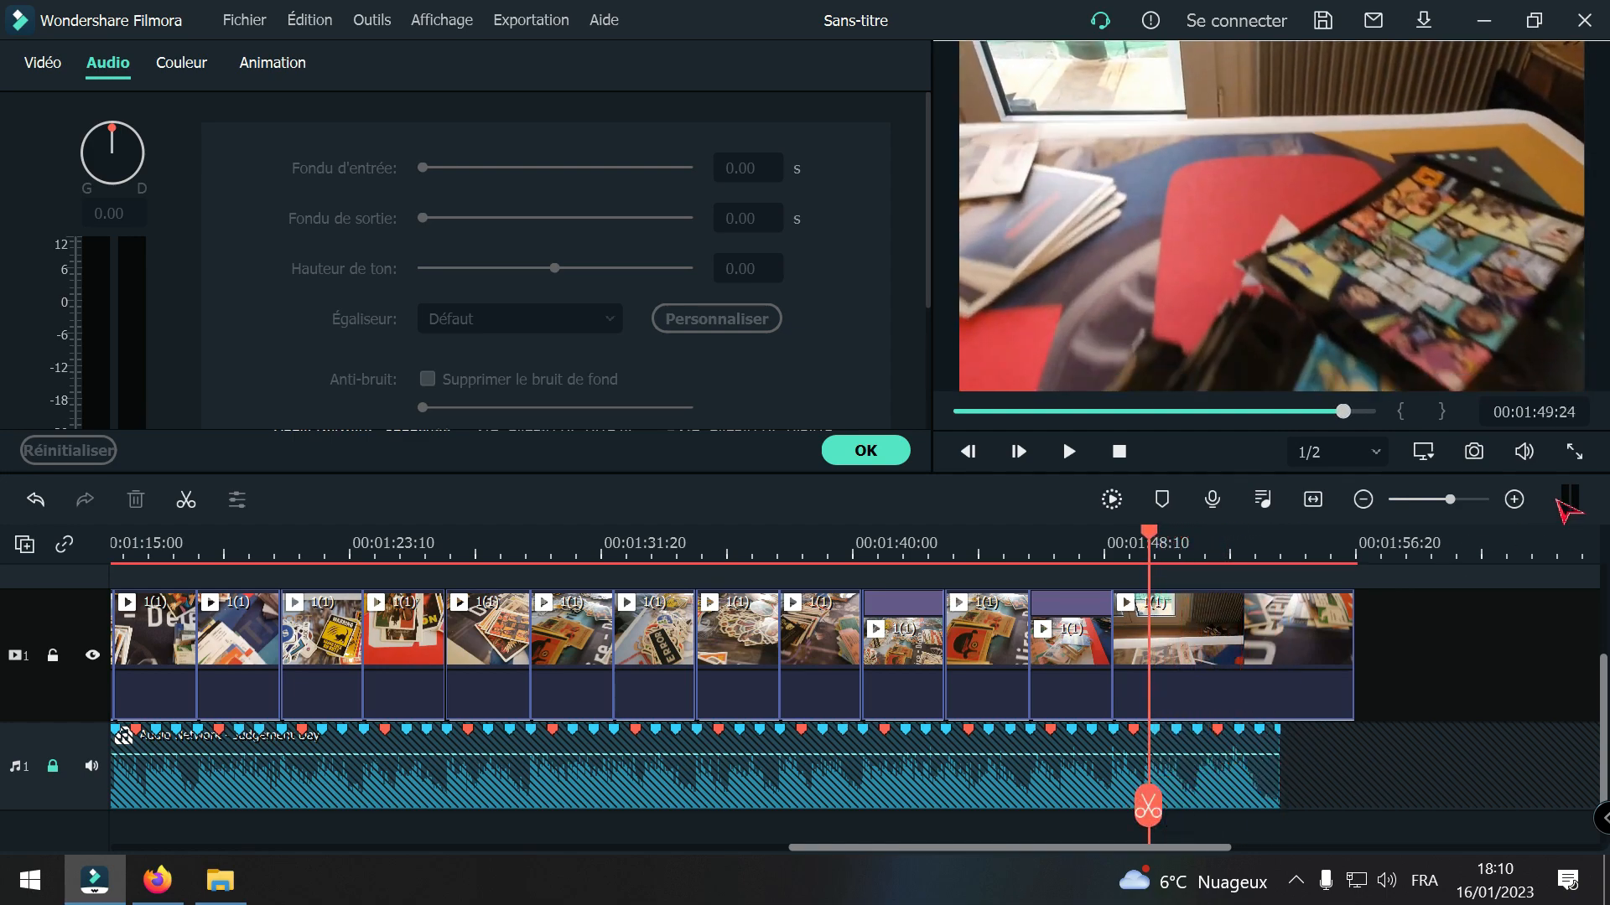
click(1513, 500)
mouse_move(1149, 798)
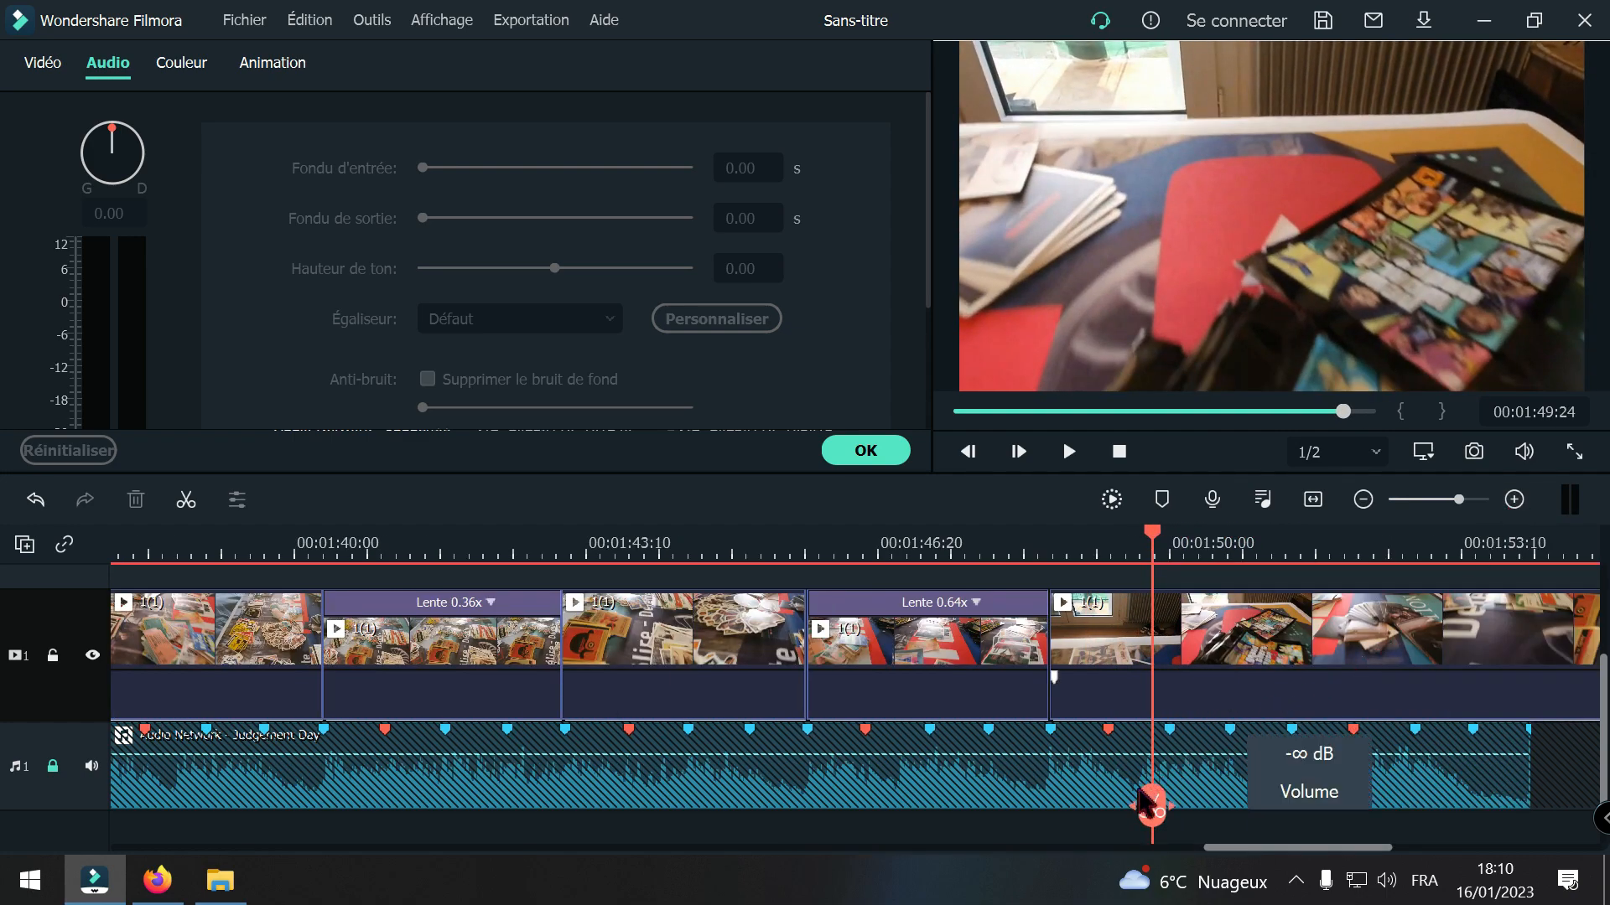
drag(1151, 813, 1288, 795)
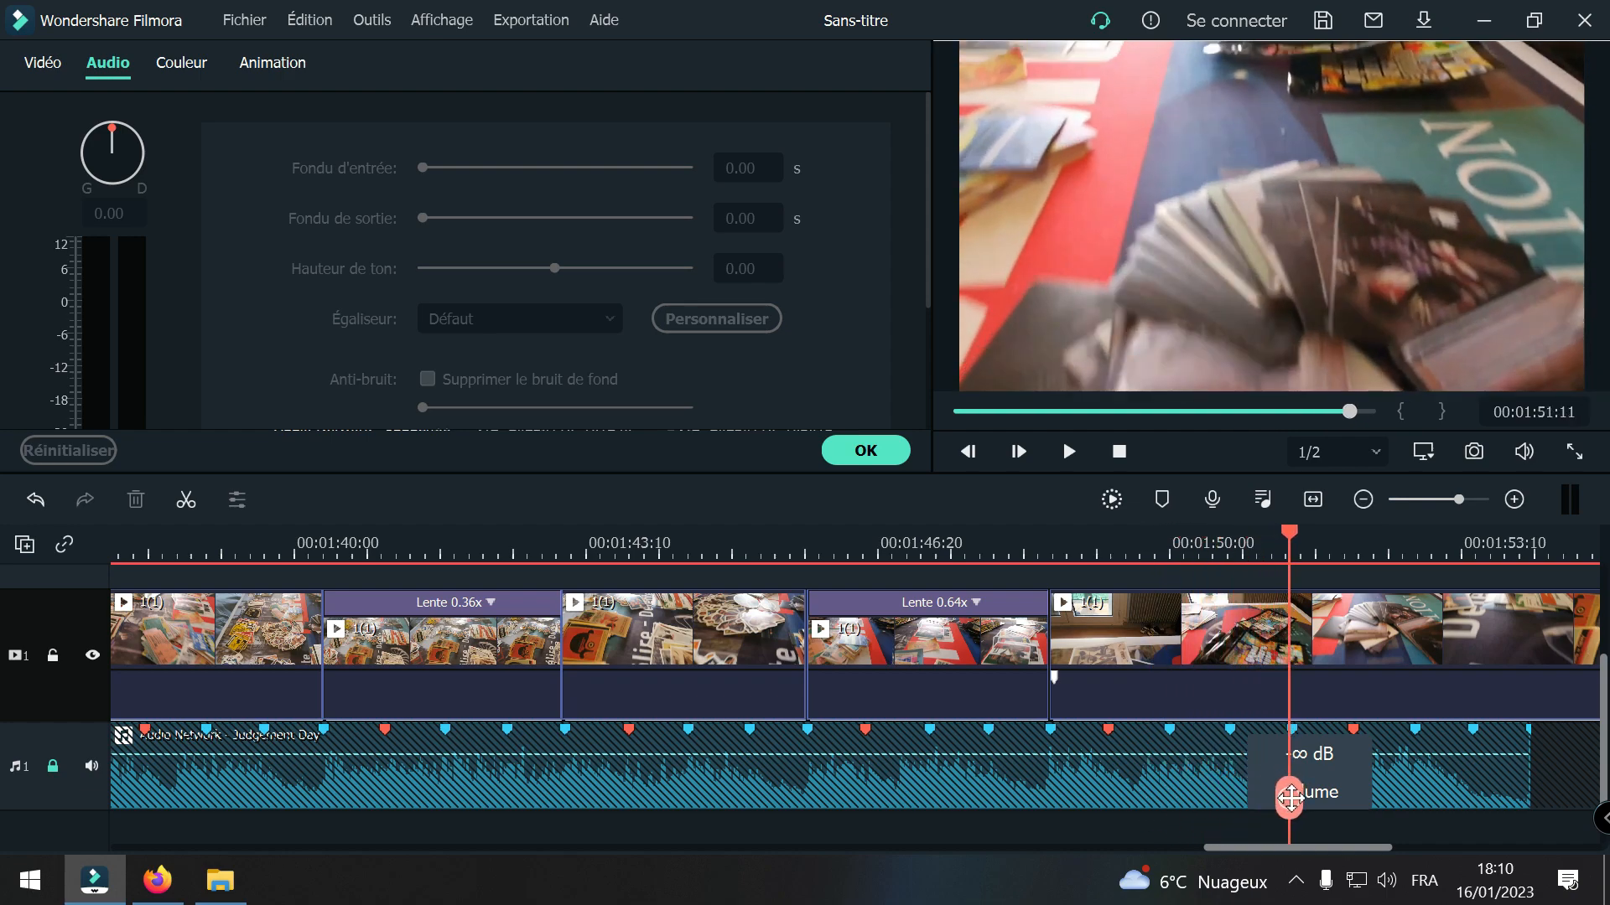
click(1513, 500)
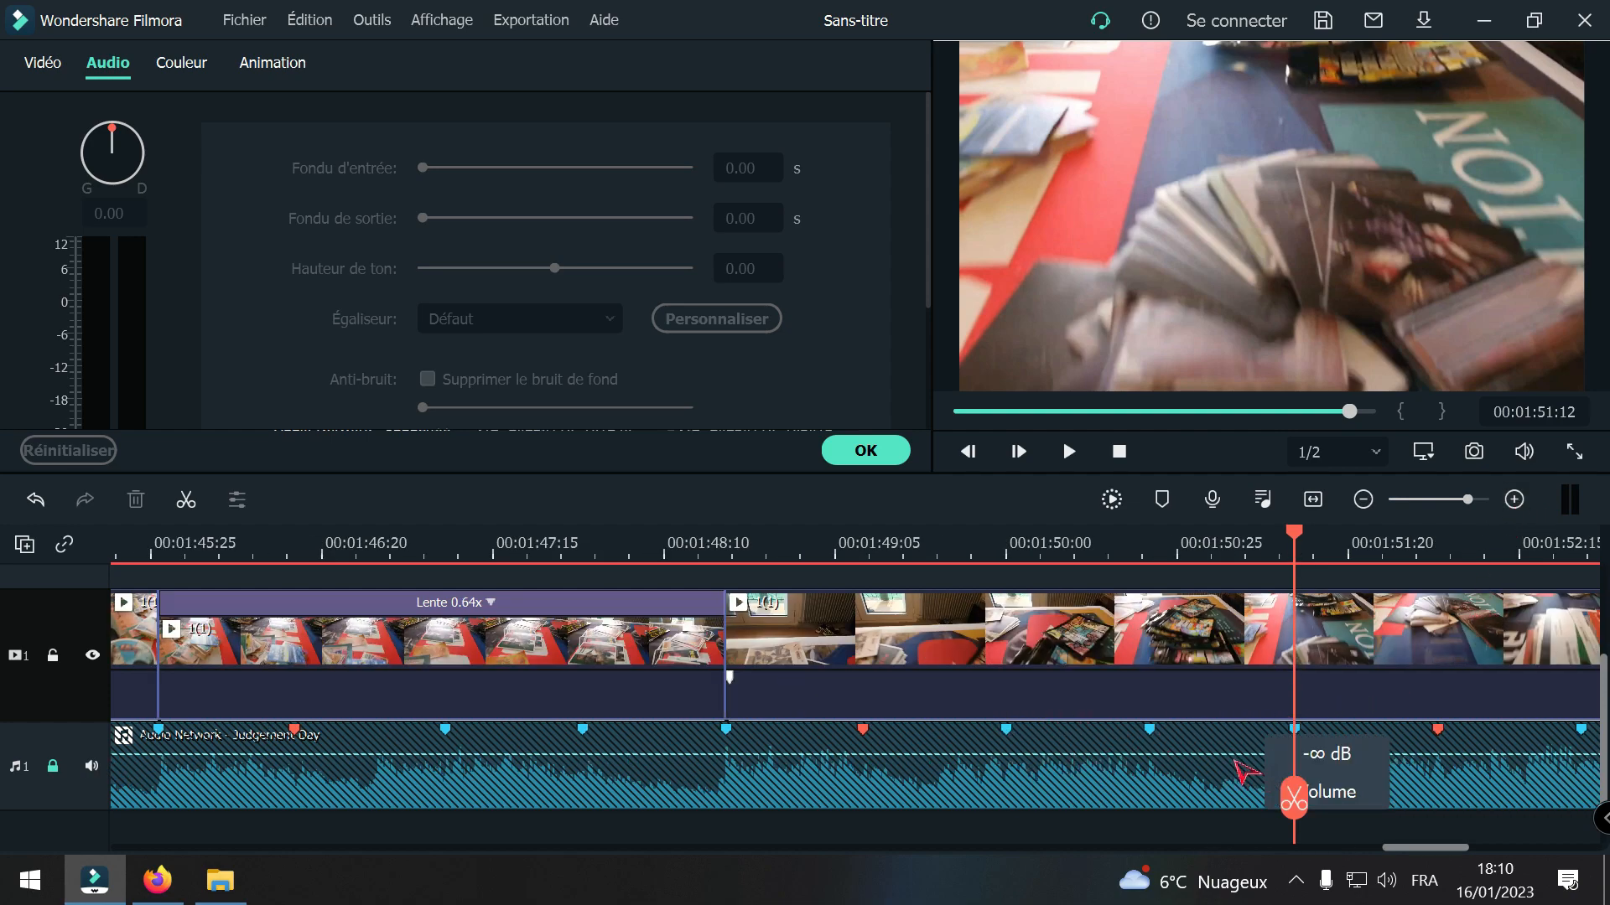
click(1293, 800)
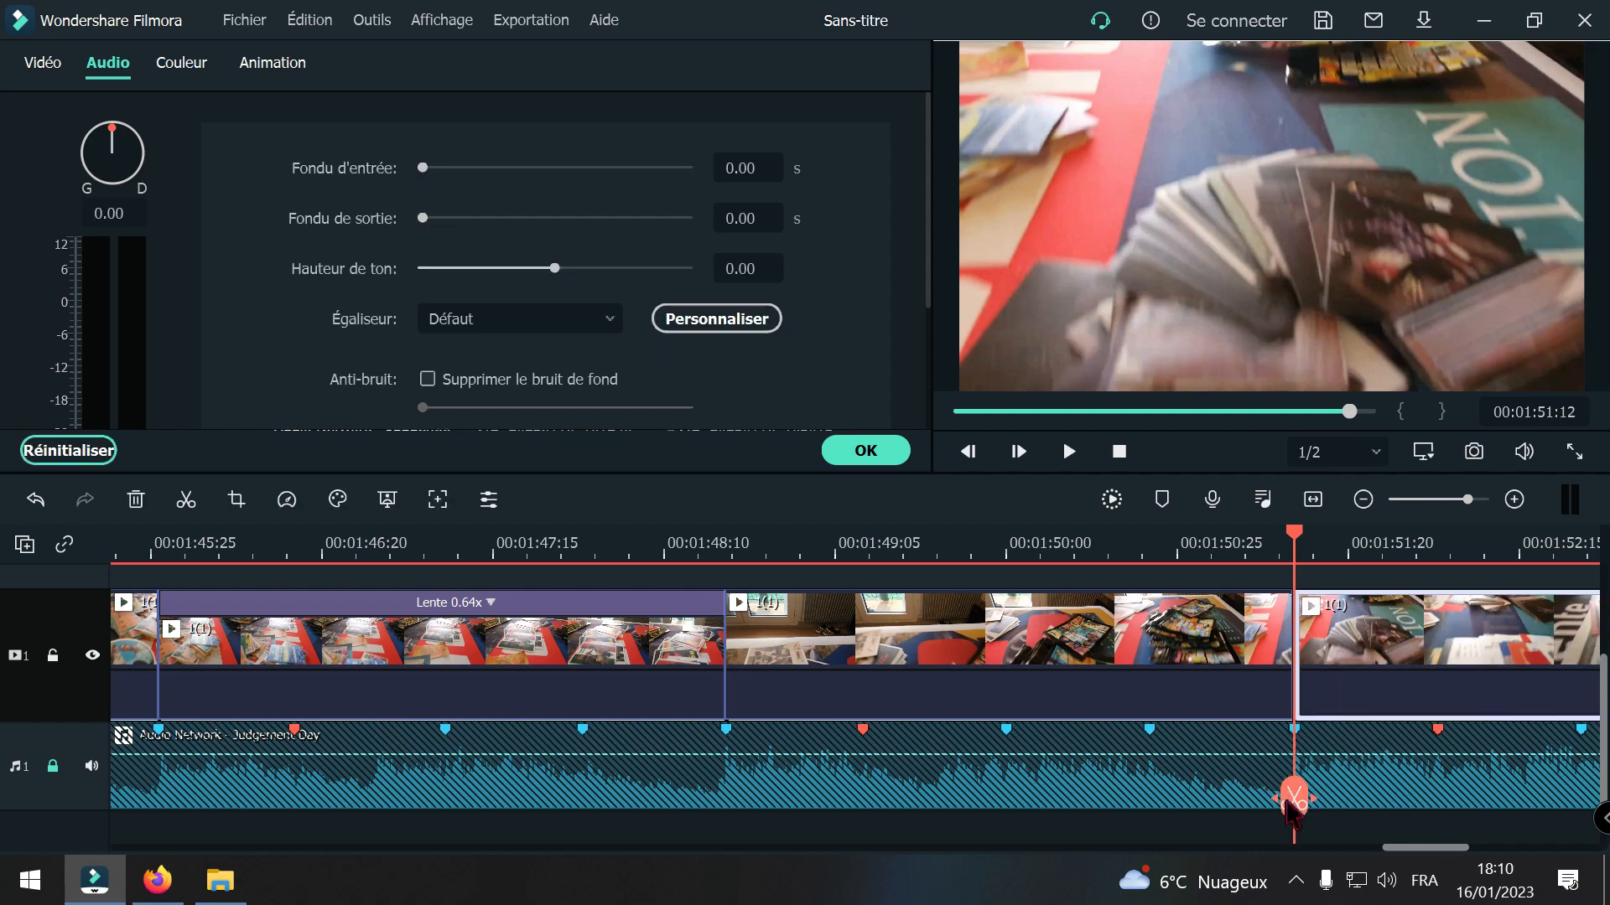
Step: Delete the 1(1) segment between 00:01:48:19 and 00:01:51:12, closing the gap
drag(1294, 800, 738, 771)
click(800, 684)
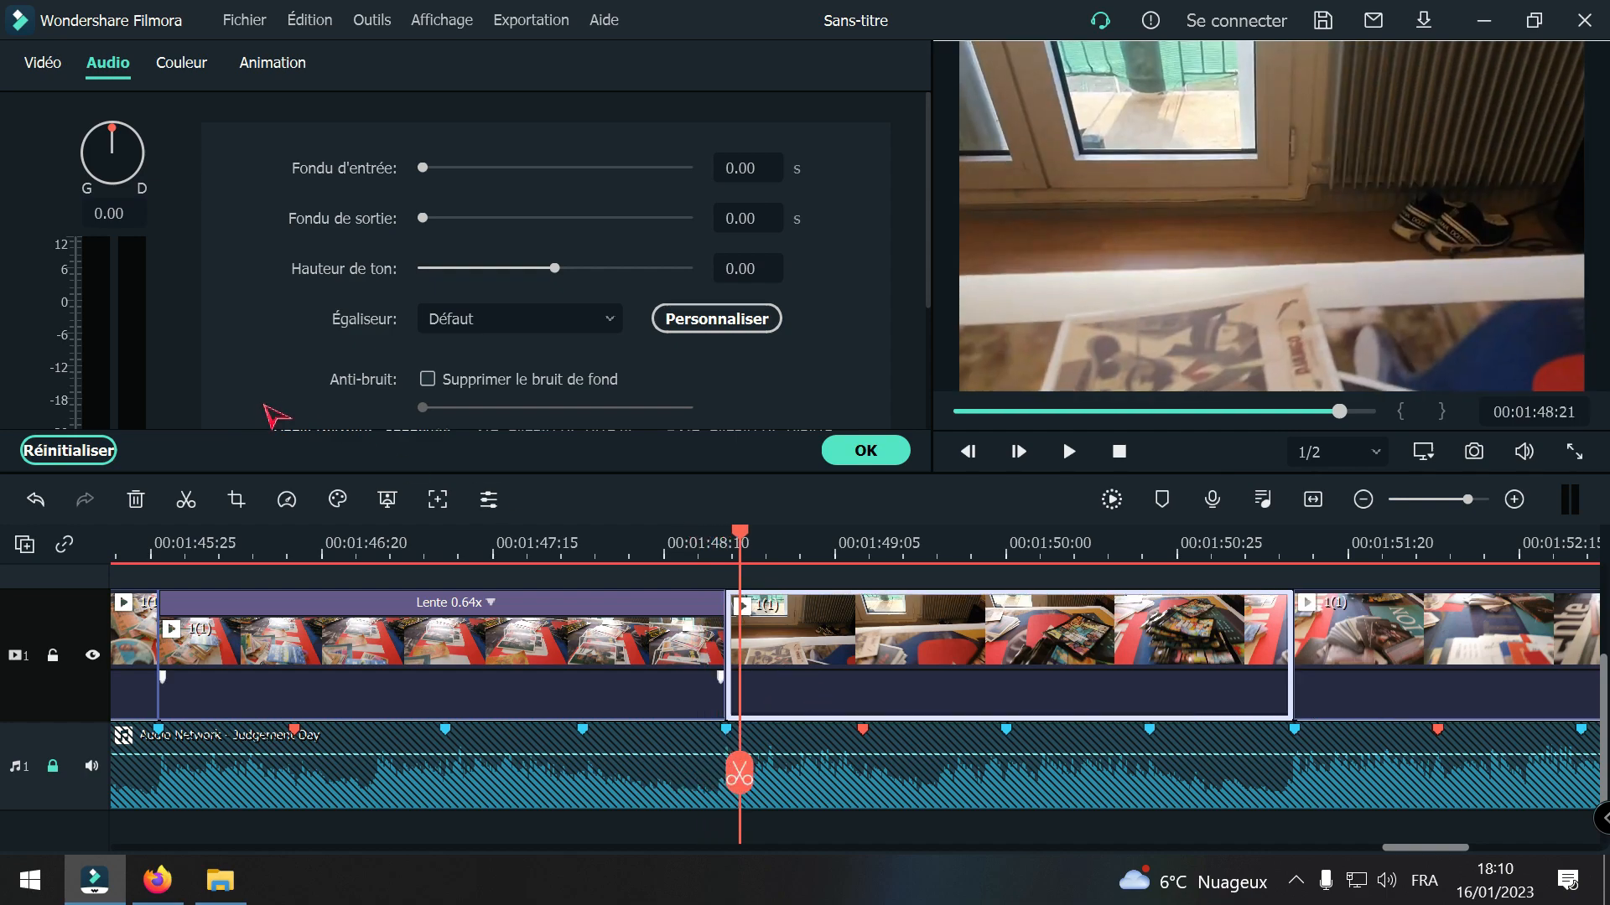
click(135, 499)
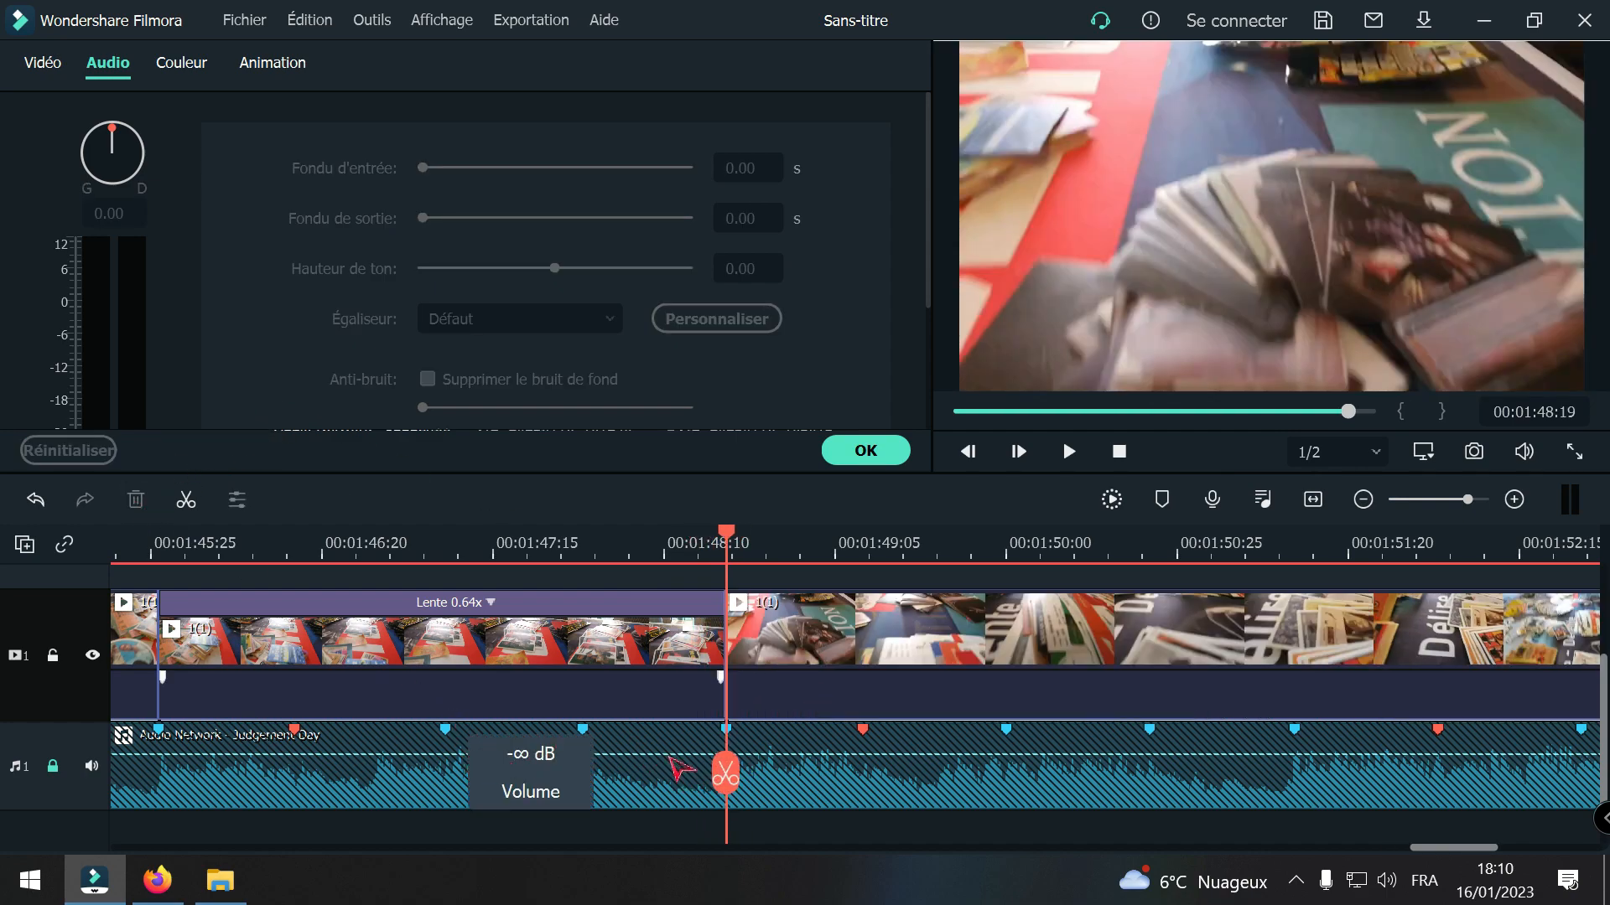
Step: Split the remaining 1(1) clip after the 0.64x segment at the beat marker at 00:01:51:12
drag(725, 770, 1294, 816)
click(1293, 816)
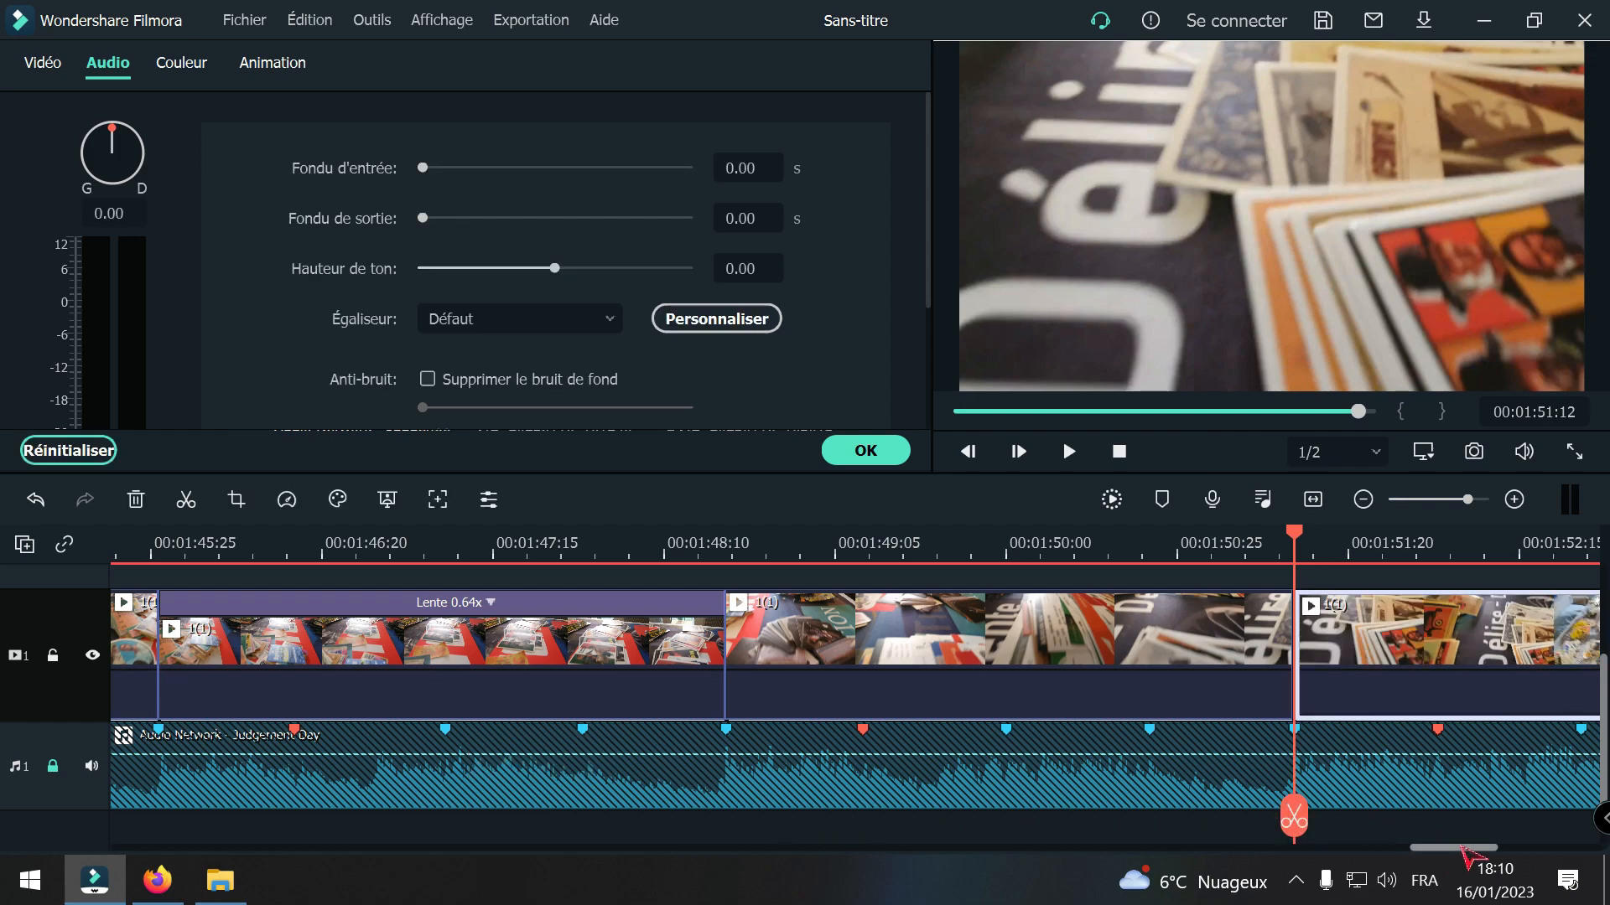
drag(1457, 849, 1499, 852)
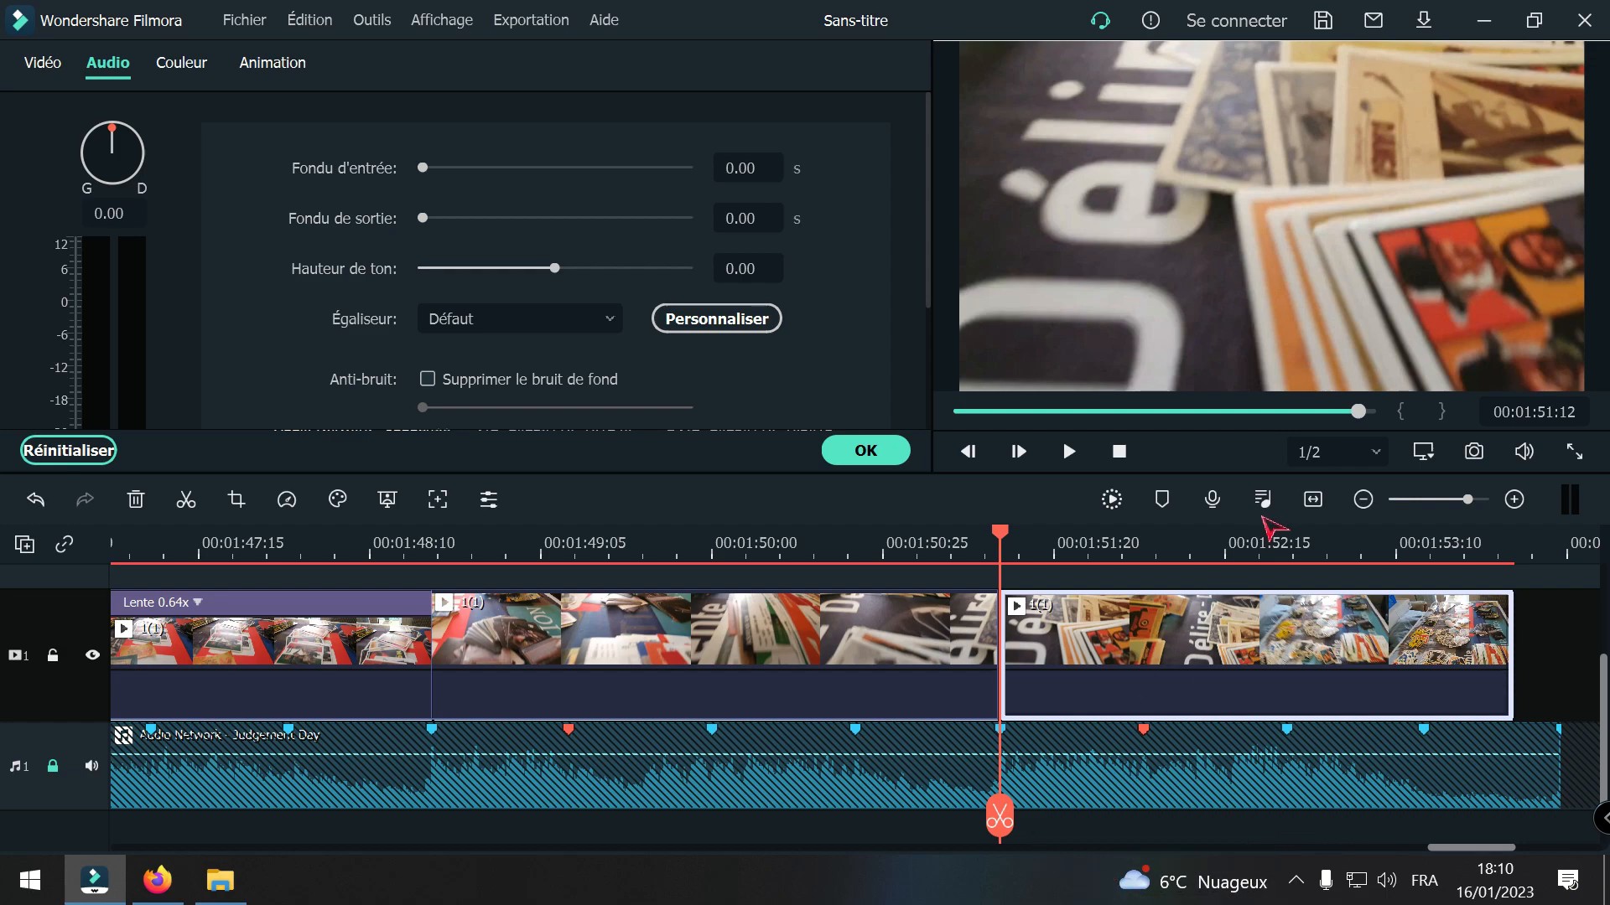
Step: Play back the final segments to check the cuts against the music, and replay the last 1(1) segment
click(1363, 499)
drag(1006, 821, 507, 759)
key(space)
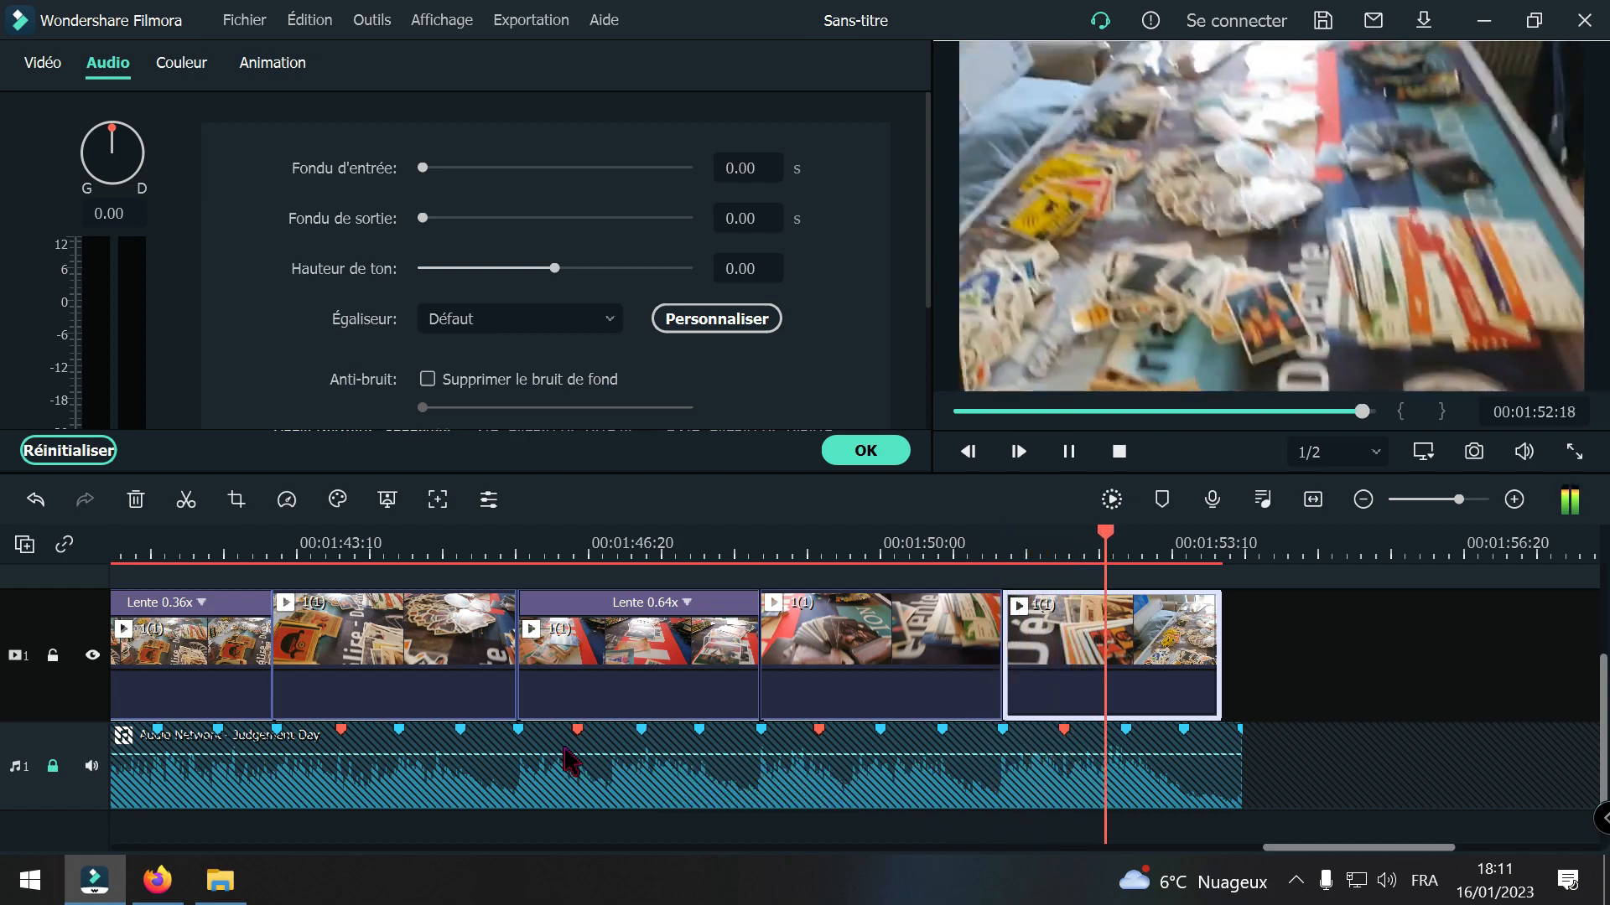
key(space)
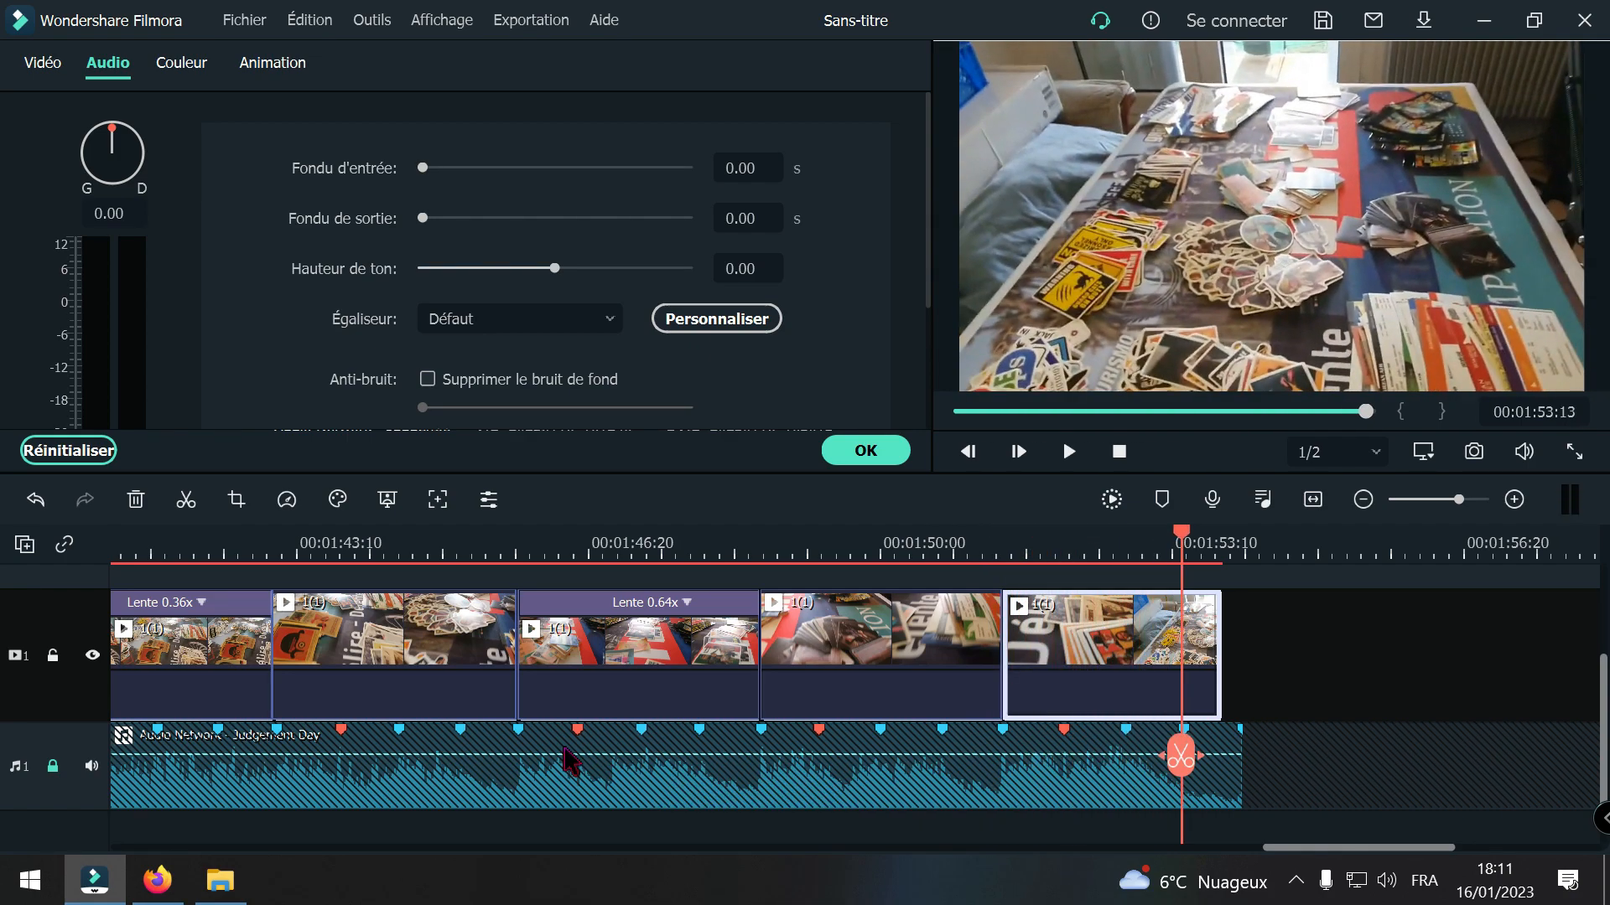
drag(1182, 784, 1038, 787)
key(space)
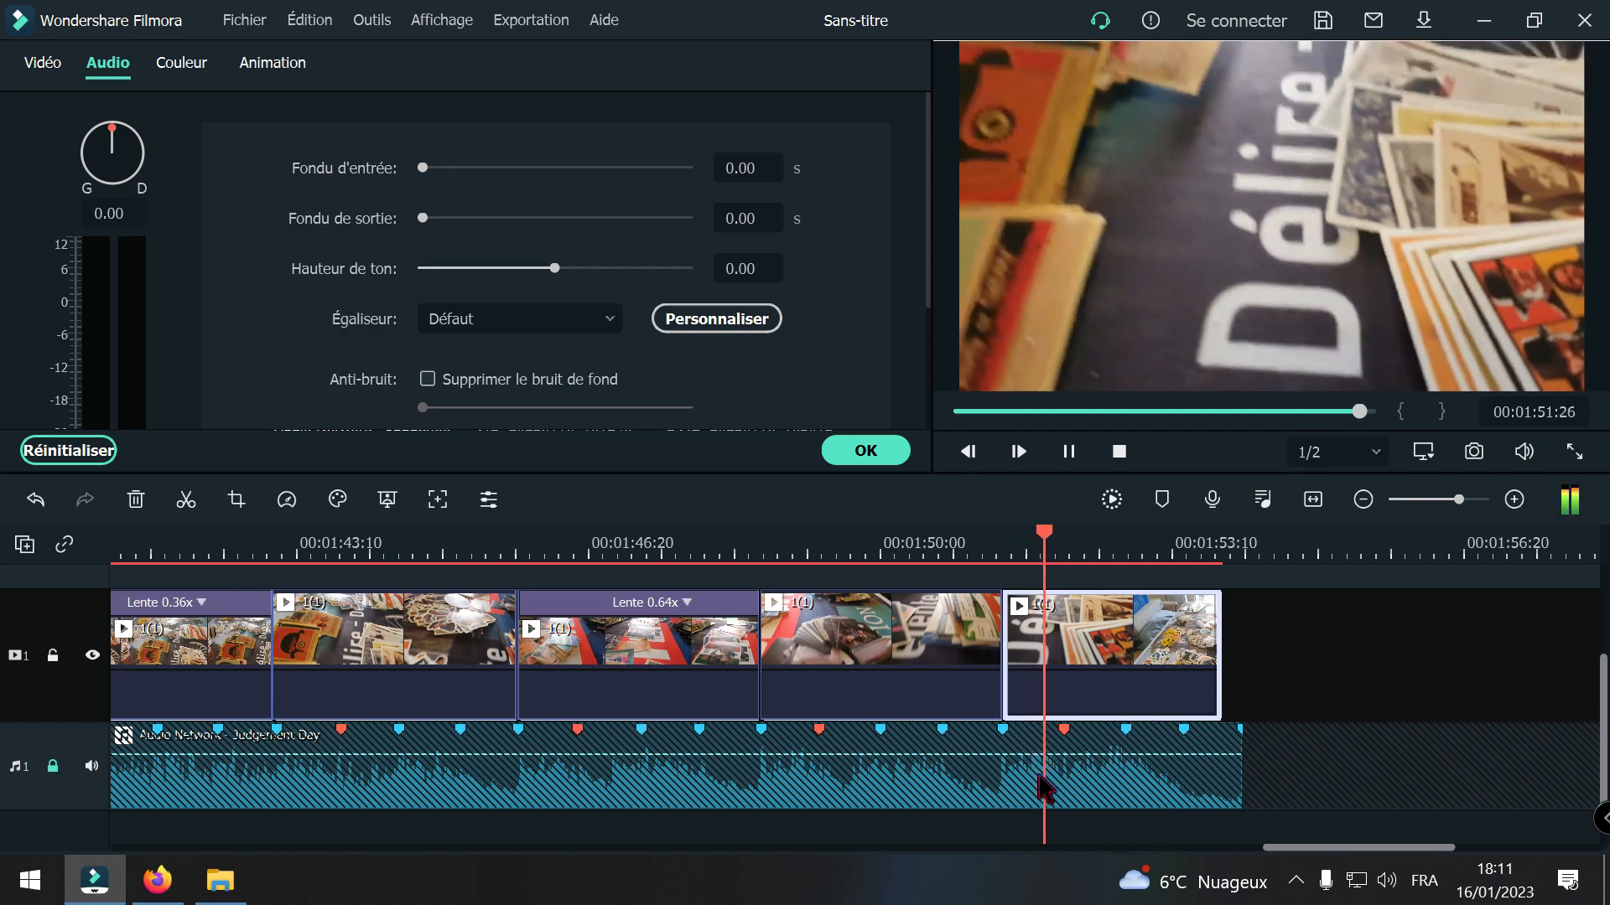
key(space)
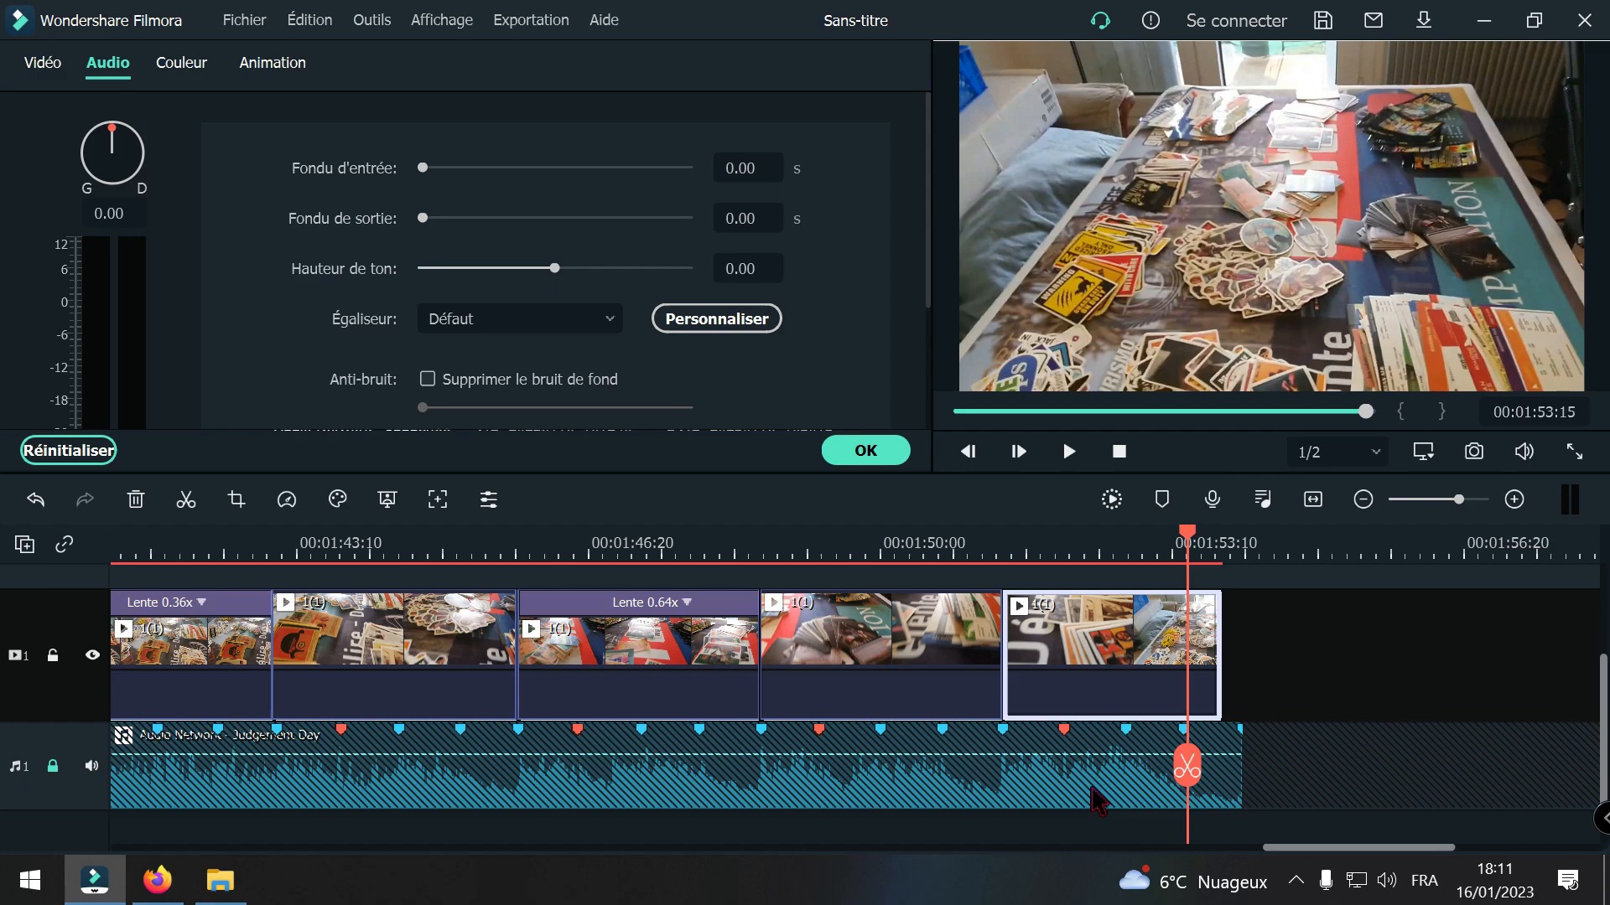
Step: Play back the last 1(1) segment again from around 00:01:51:12 to check its timing against the music
drag(1205, 771, 1010, 775)
key(space)
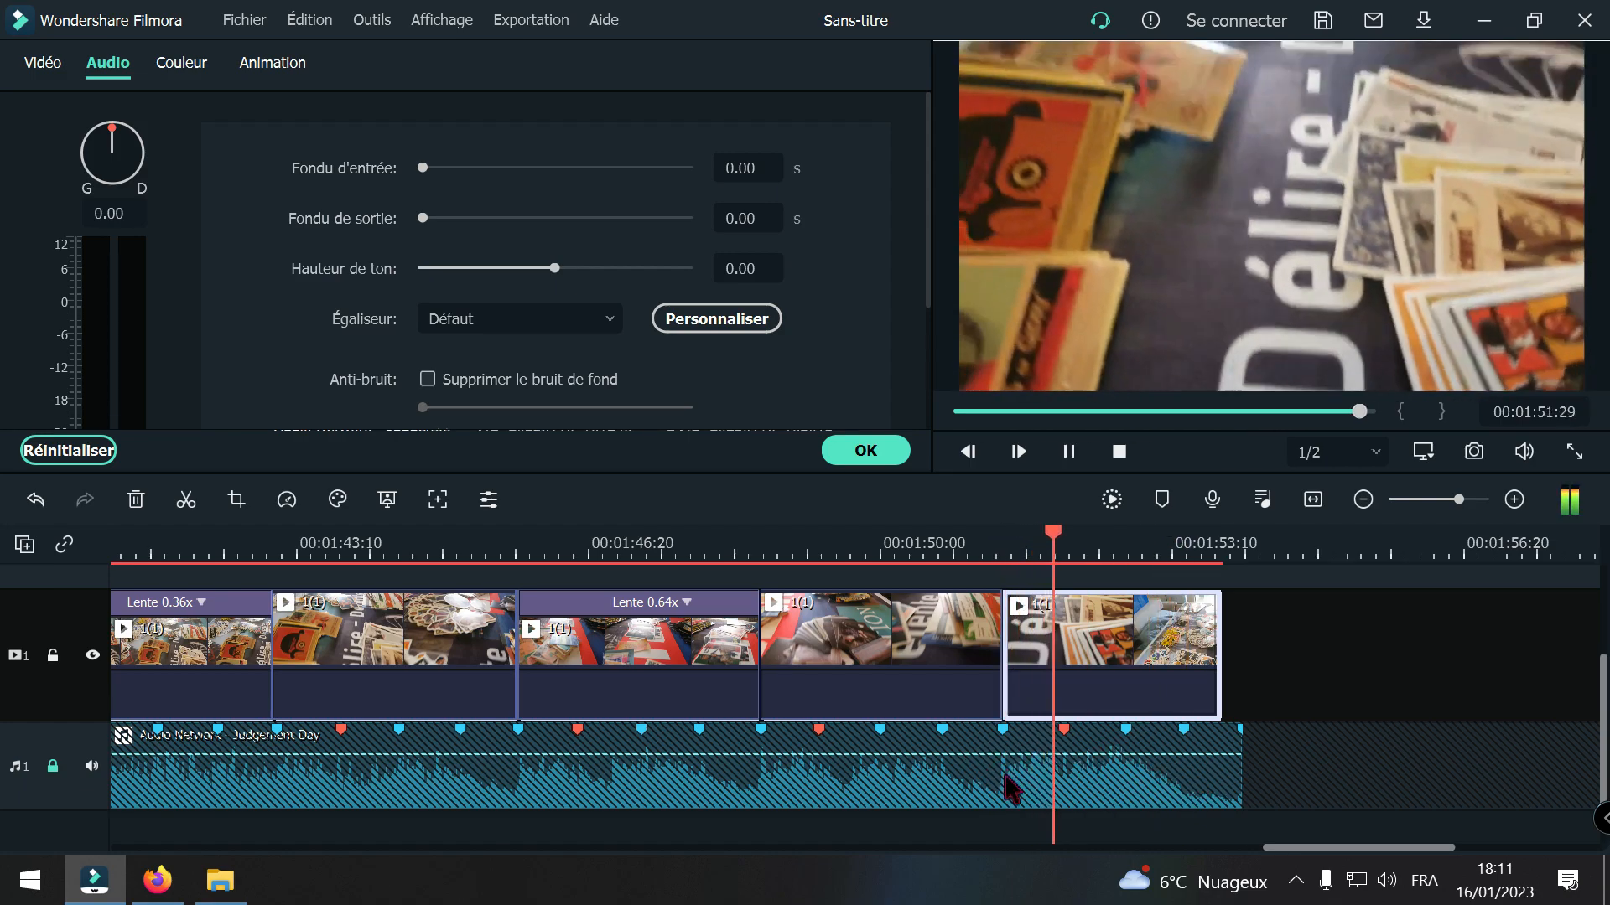
key(space)
drag(1133, 765, 1048, 780)
key(space)
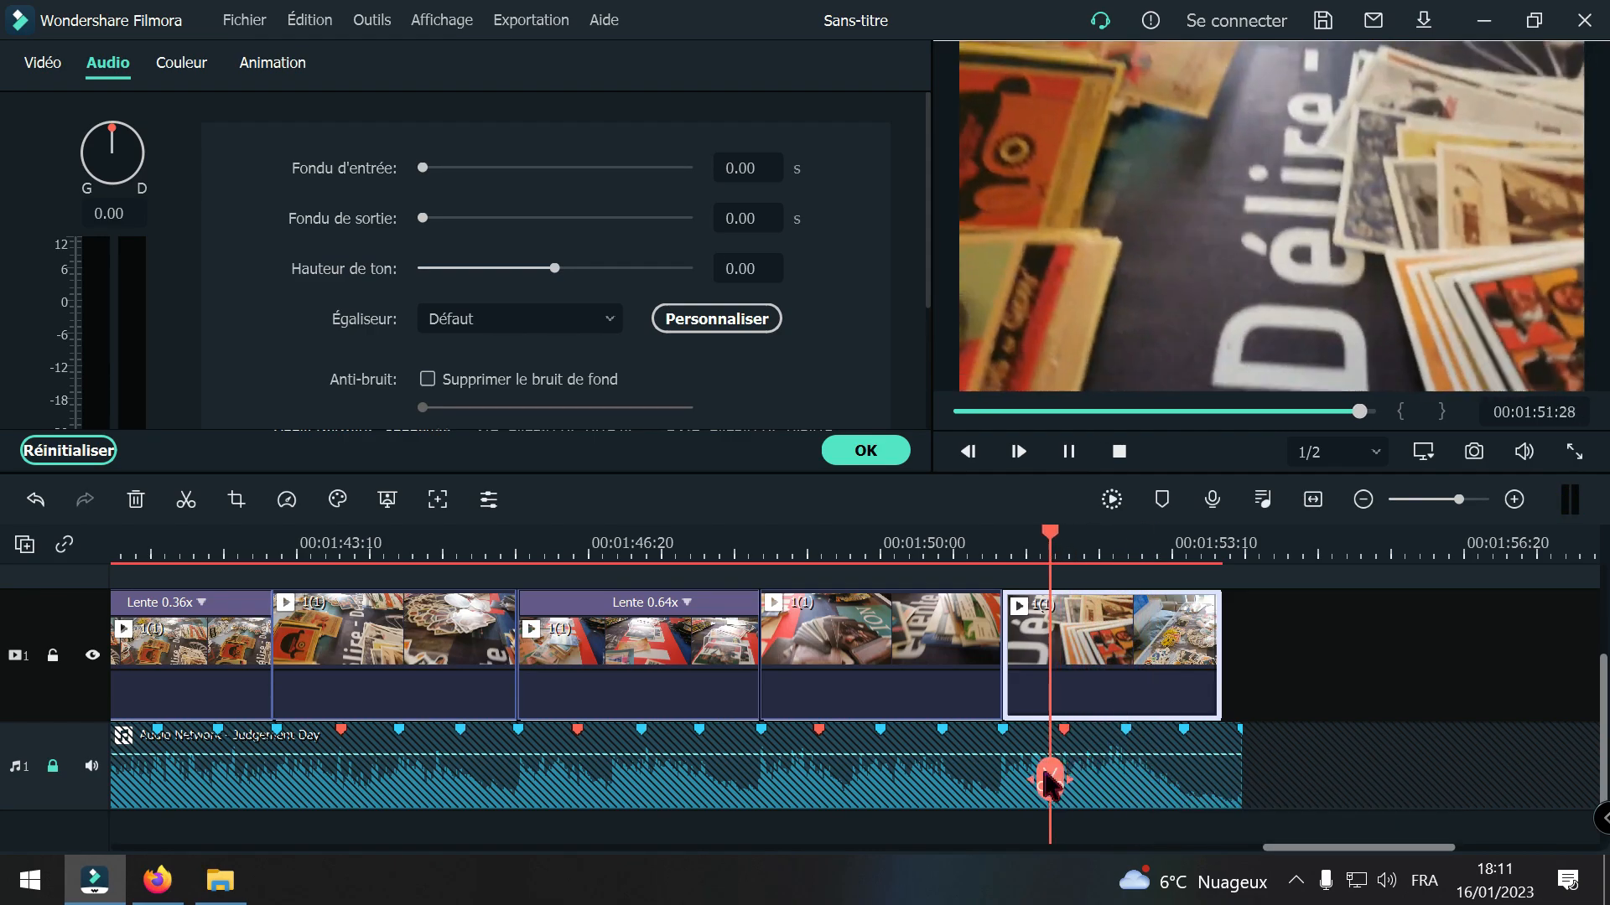
key(space)
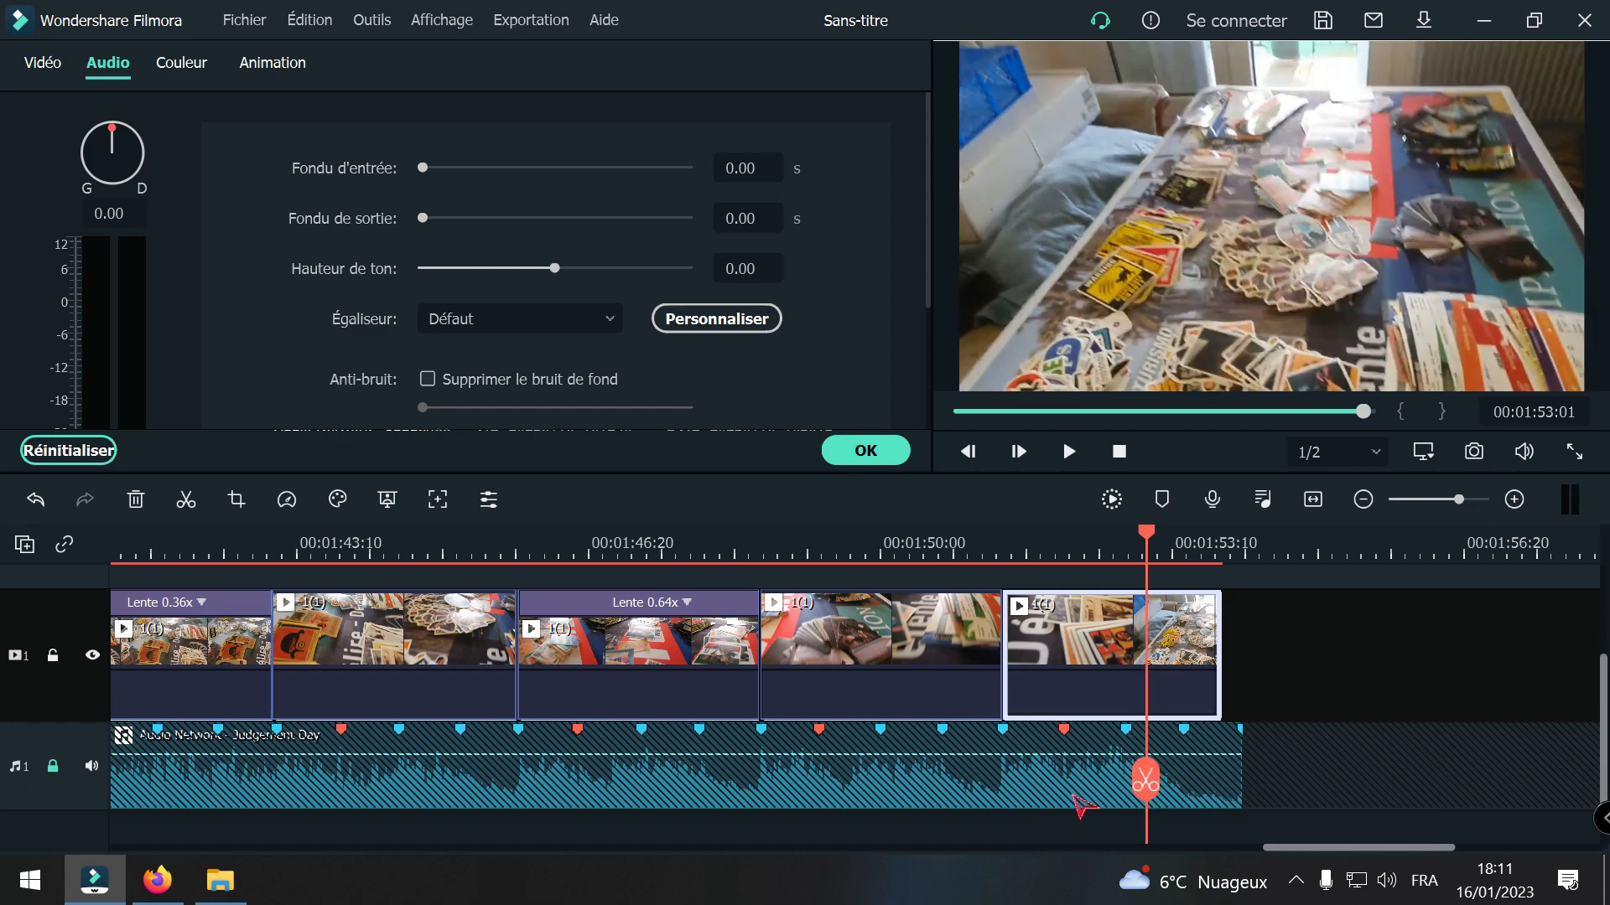
Step: Split the last 1(1) segment at the beat marker at 00:01:52:03 and delete the part before it, closing the gap
drag(1138, 779, 1053, 789)
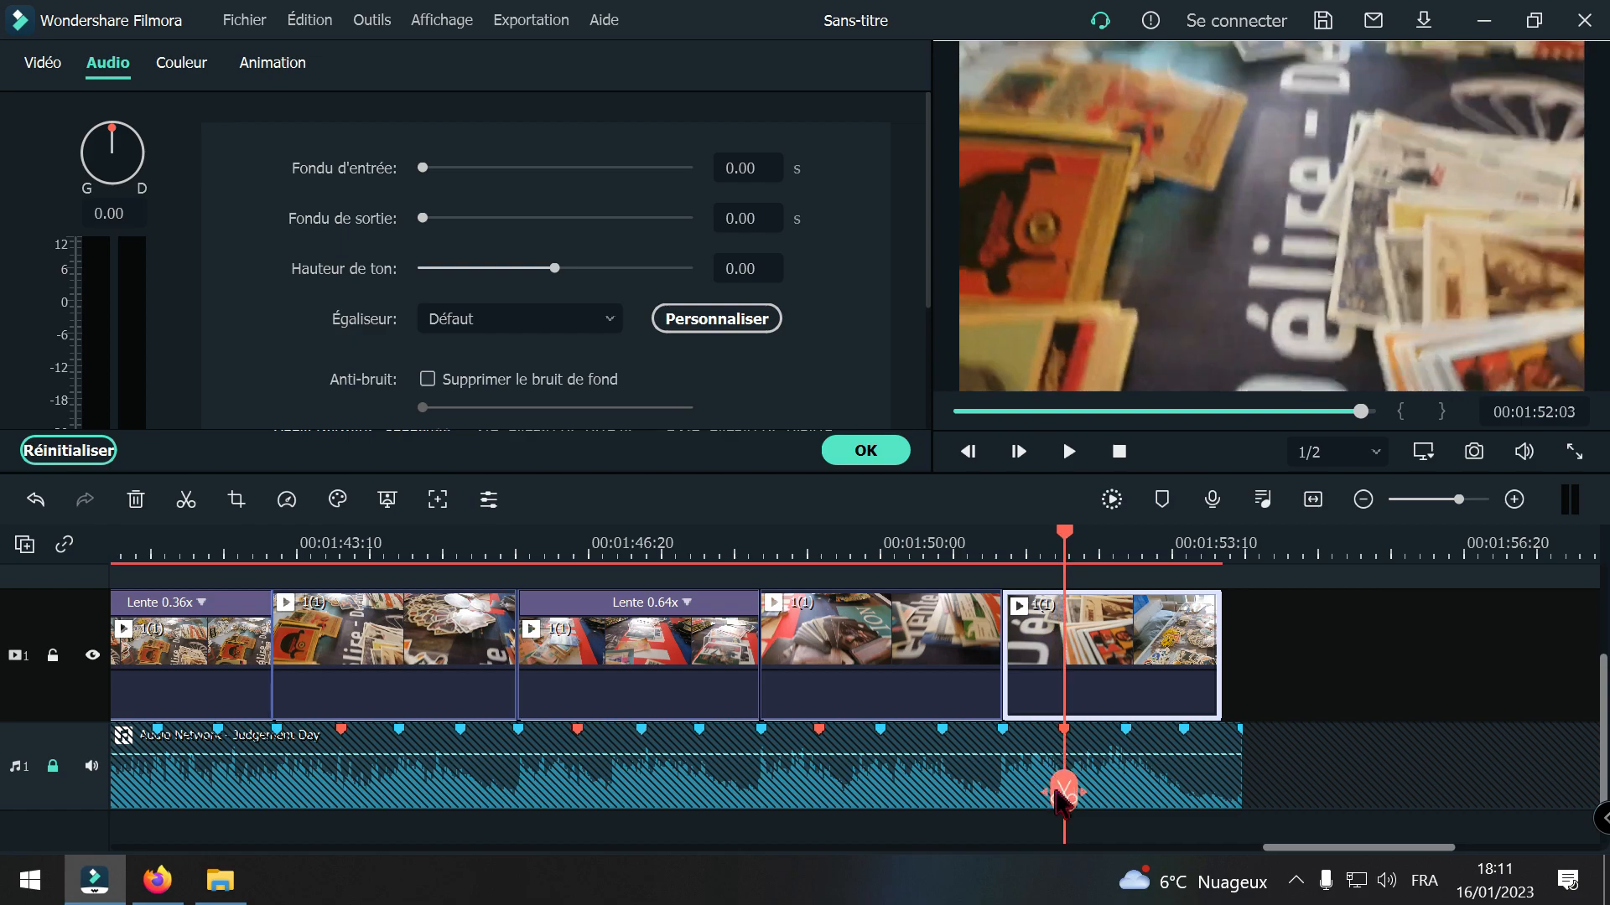
click(1065, 795)
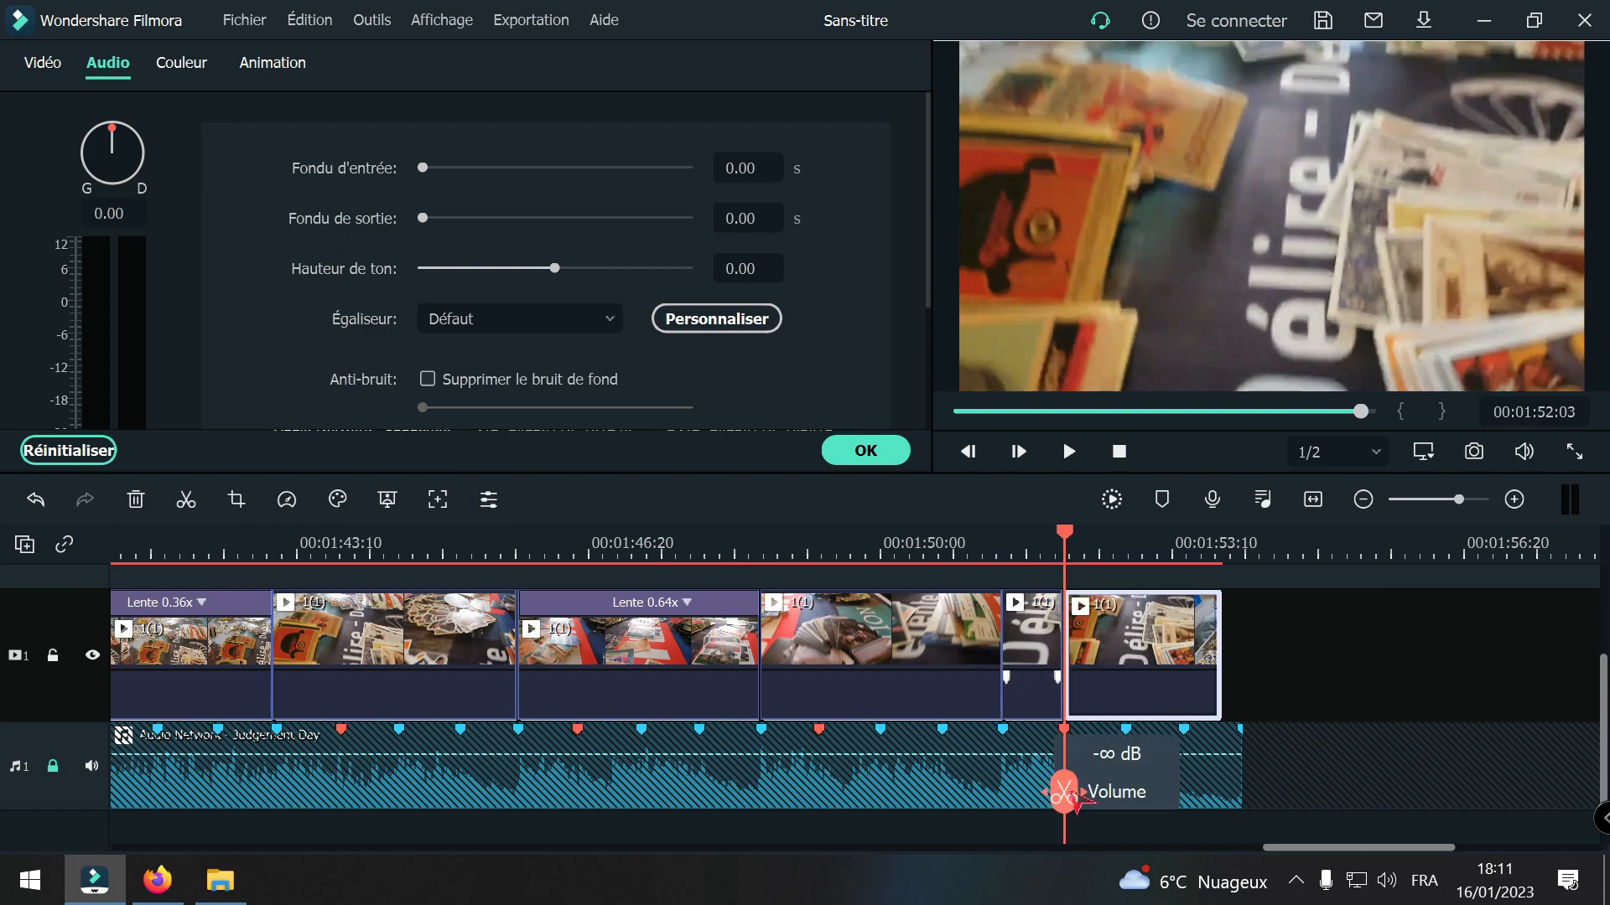
click(1029, 662)
key(Delete)
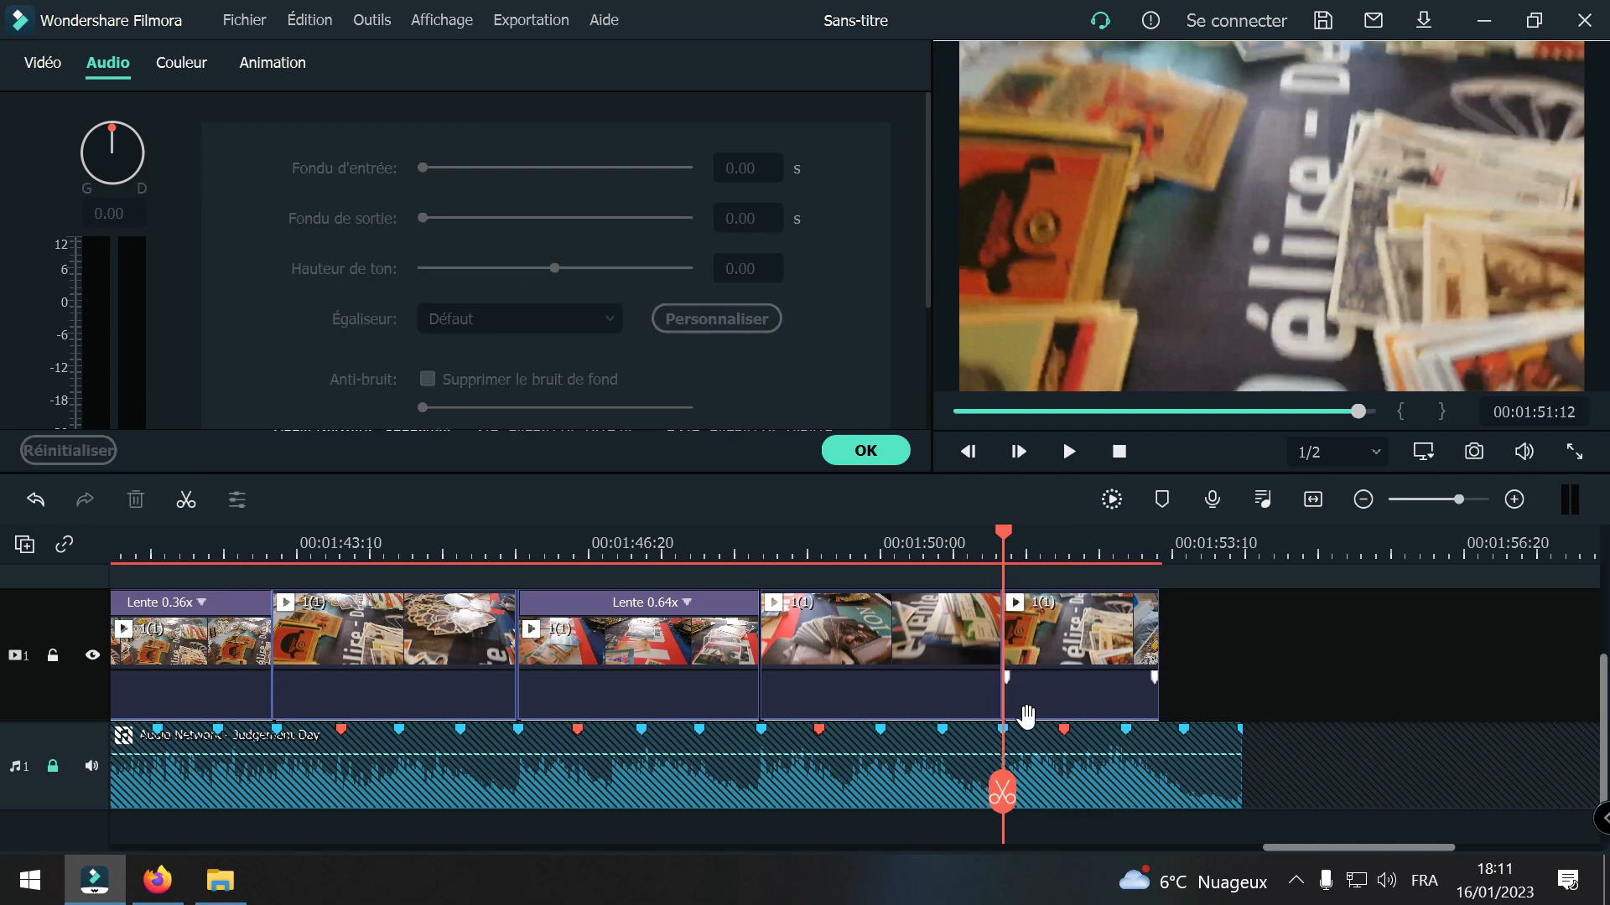
Step: Play back the shortened ending of the montage through the fade of the music
click(945, 786)
key(space)
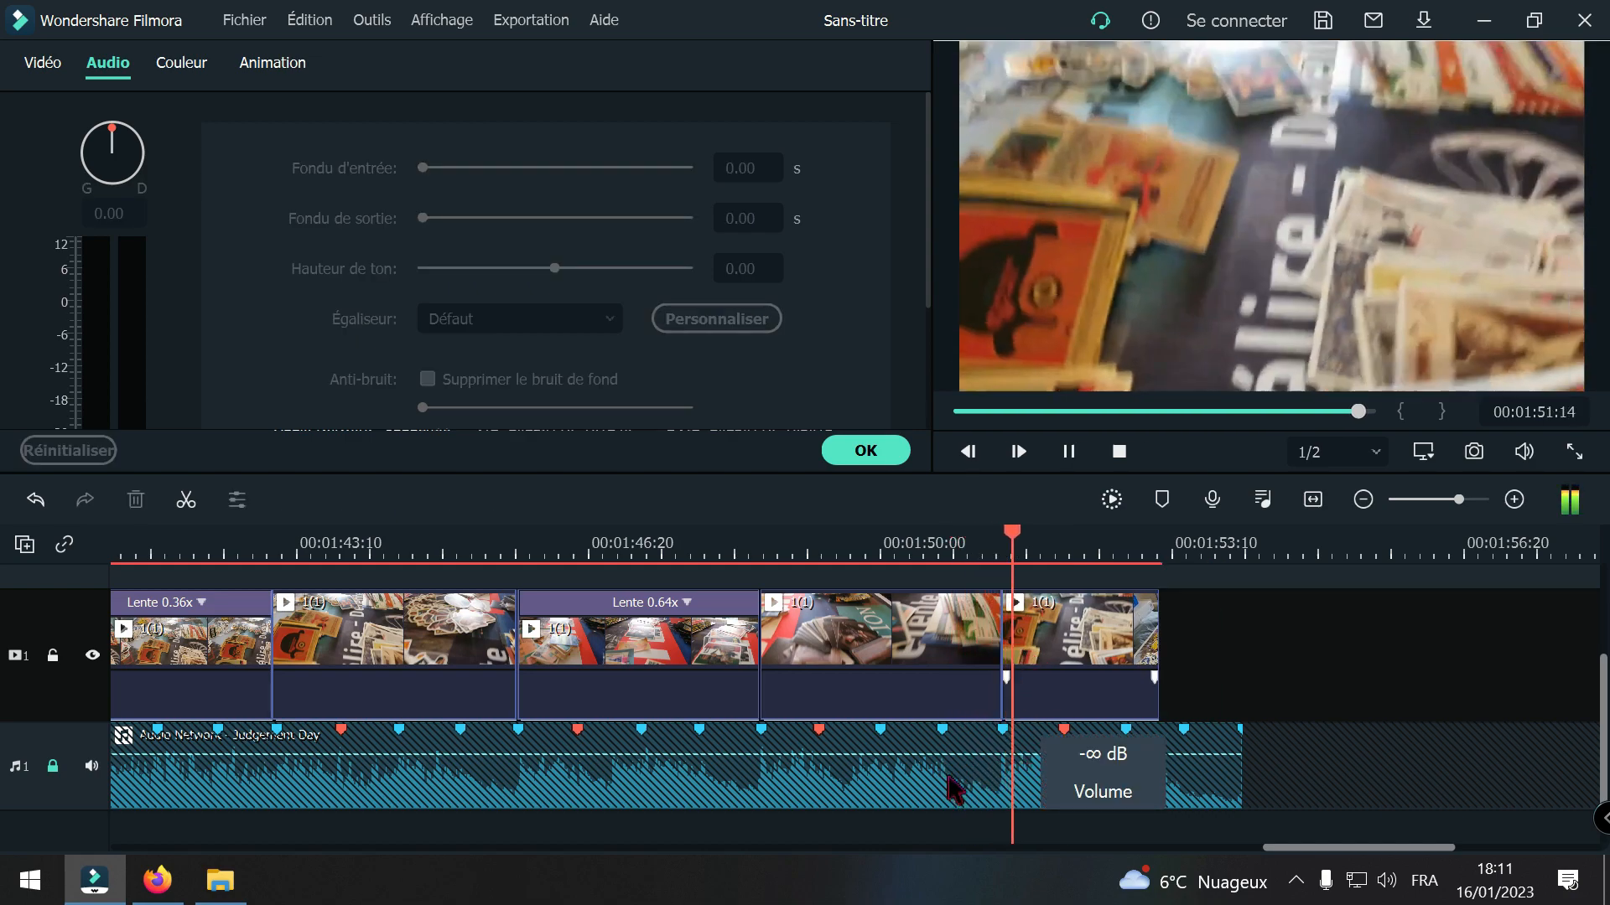
key(space)
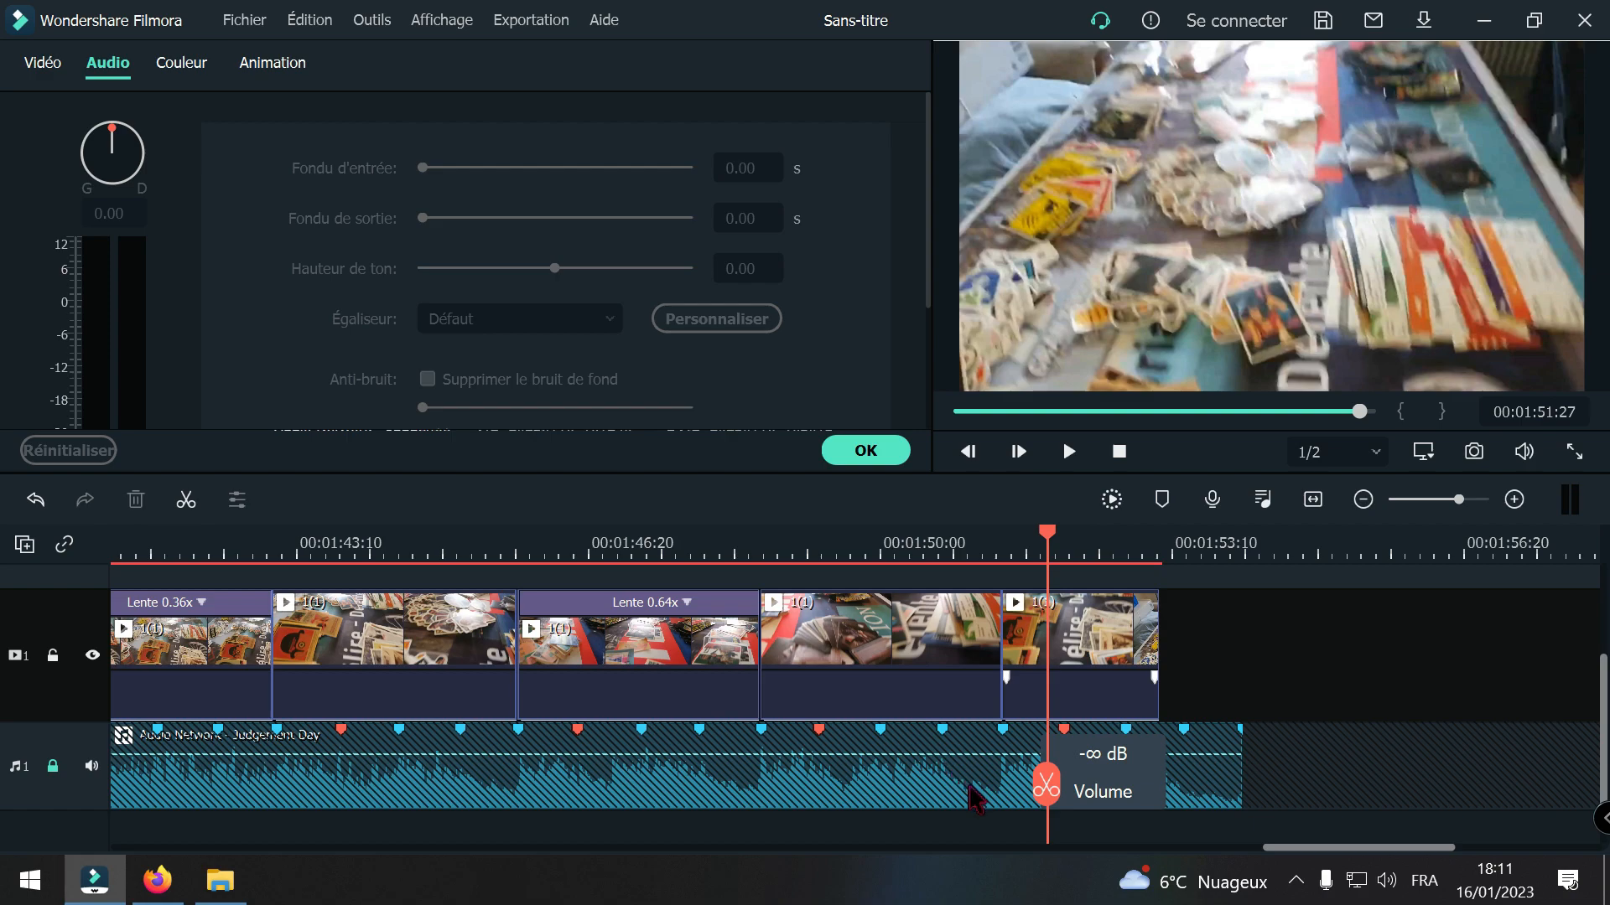
key(space)
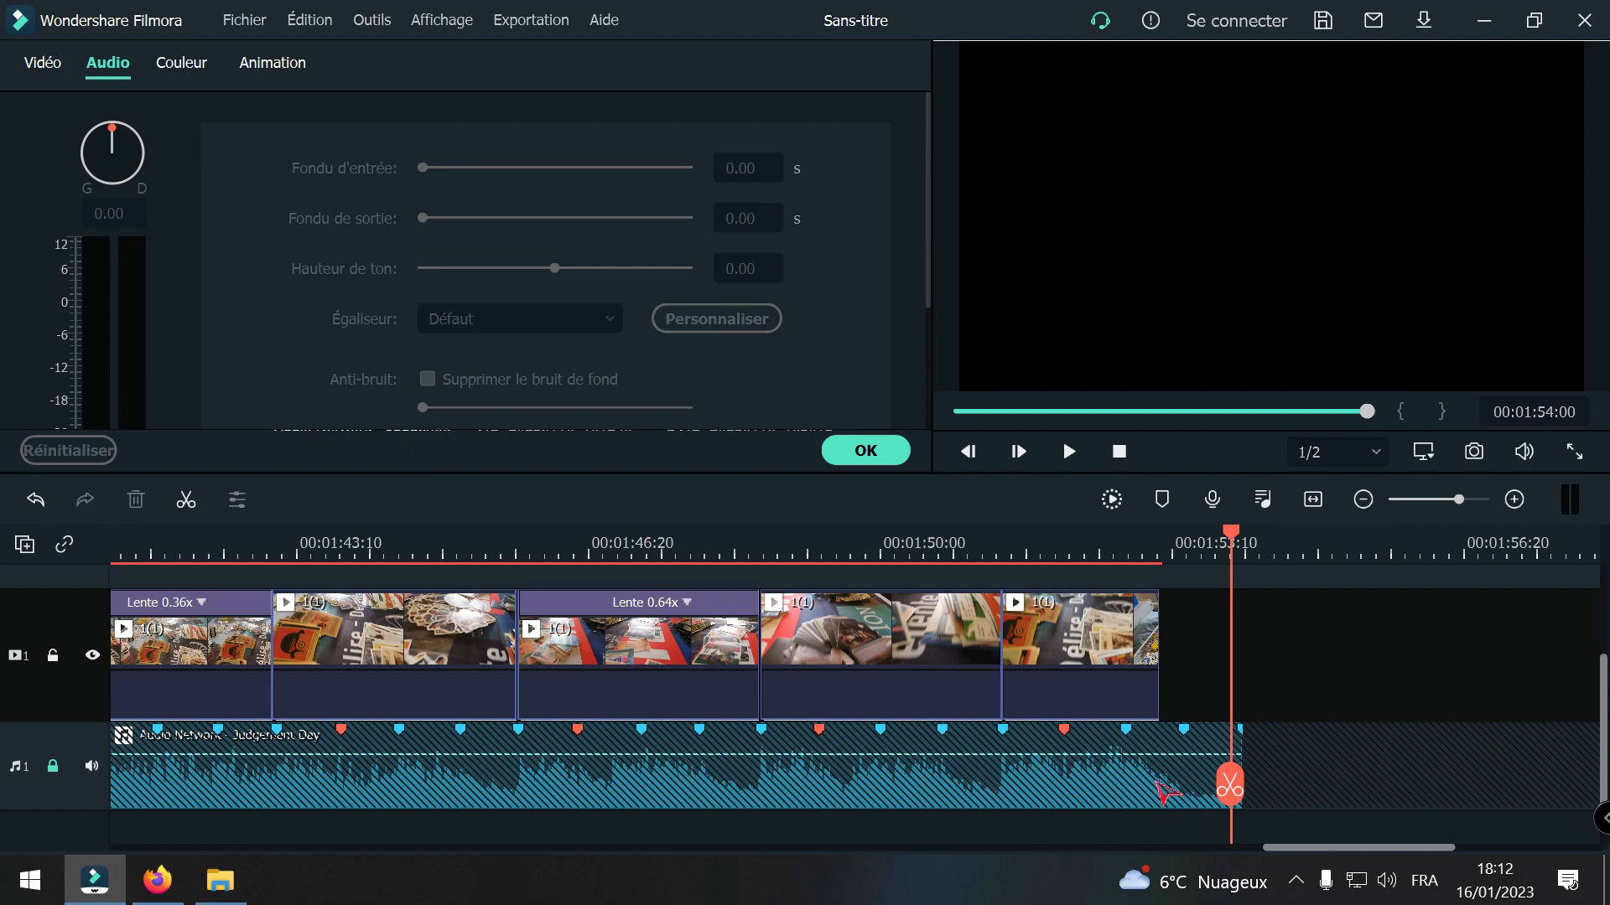
Step: Set the playhead at the end of the last 1(1) segment at 00:01:53:05 and return to the project media
drag(1229, 792, 1157, 786)
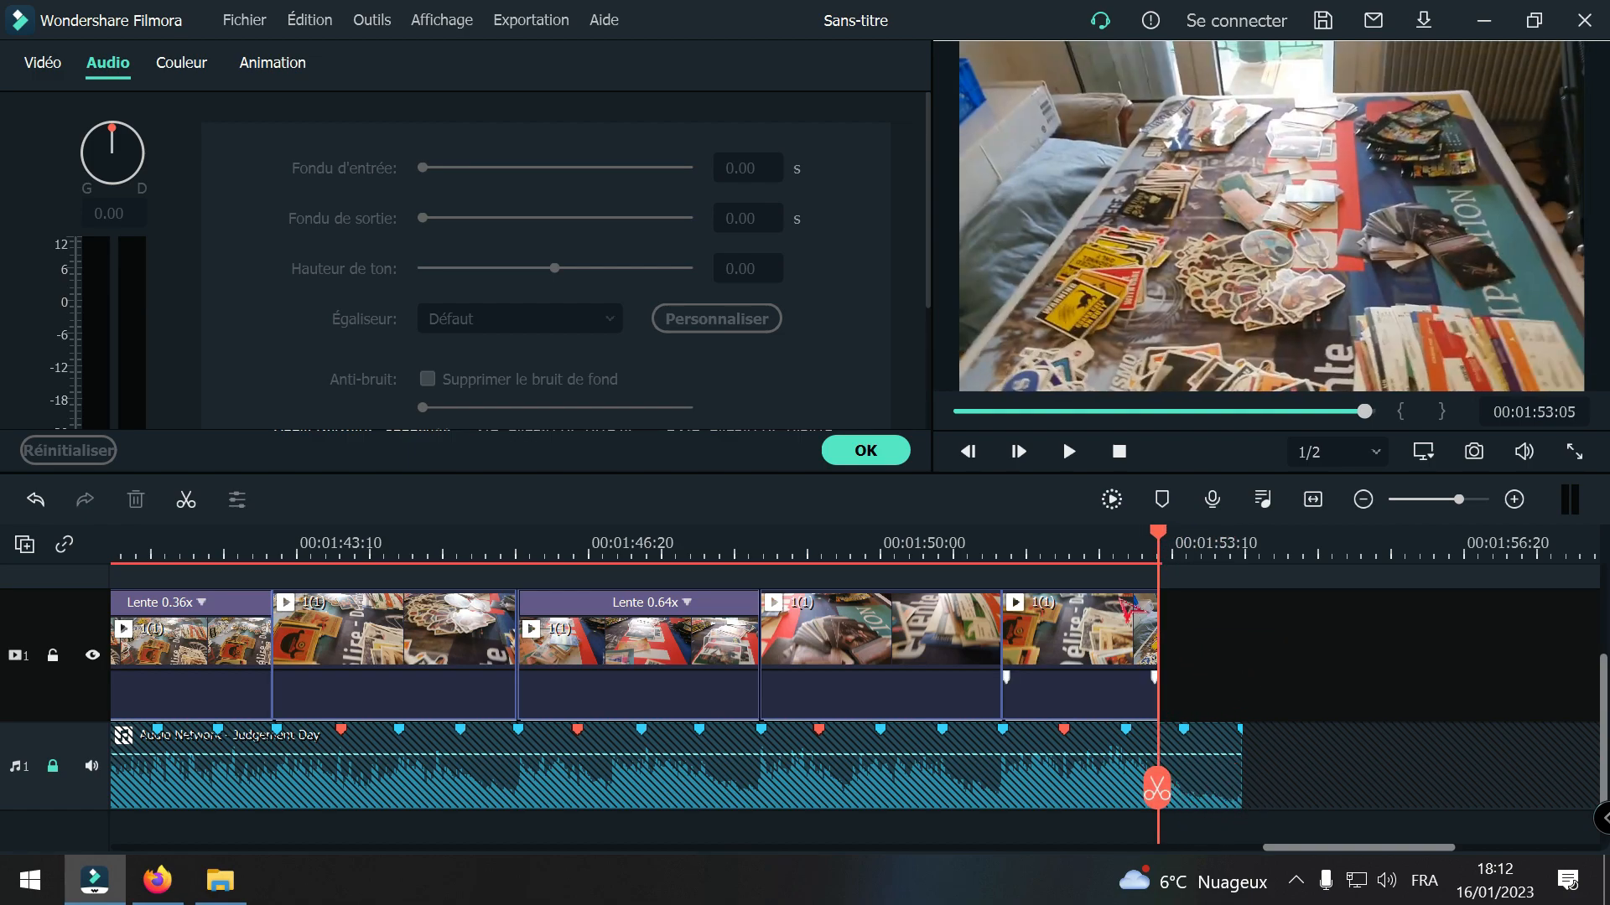
click(865, 450)
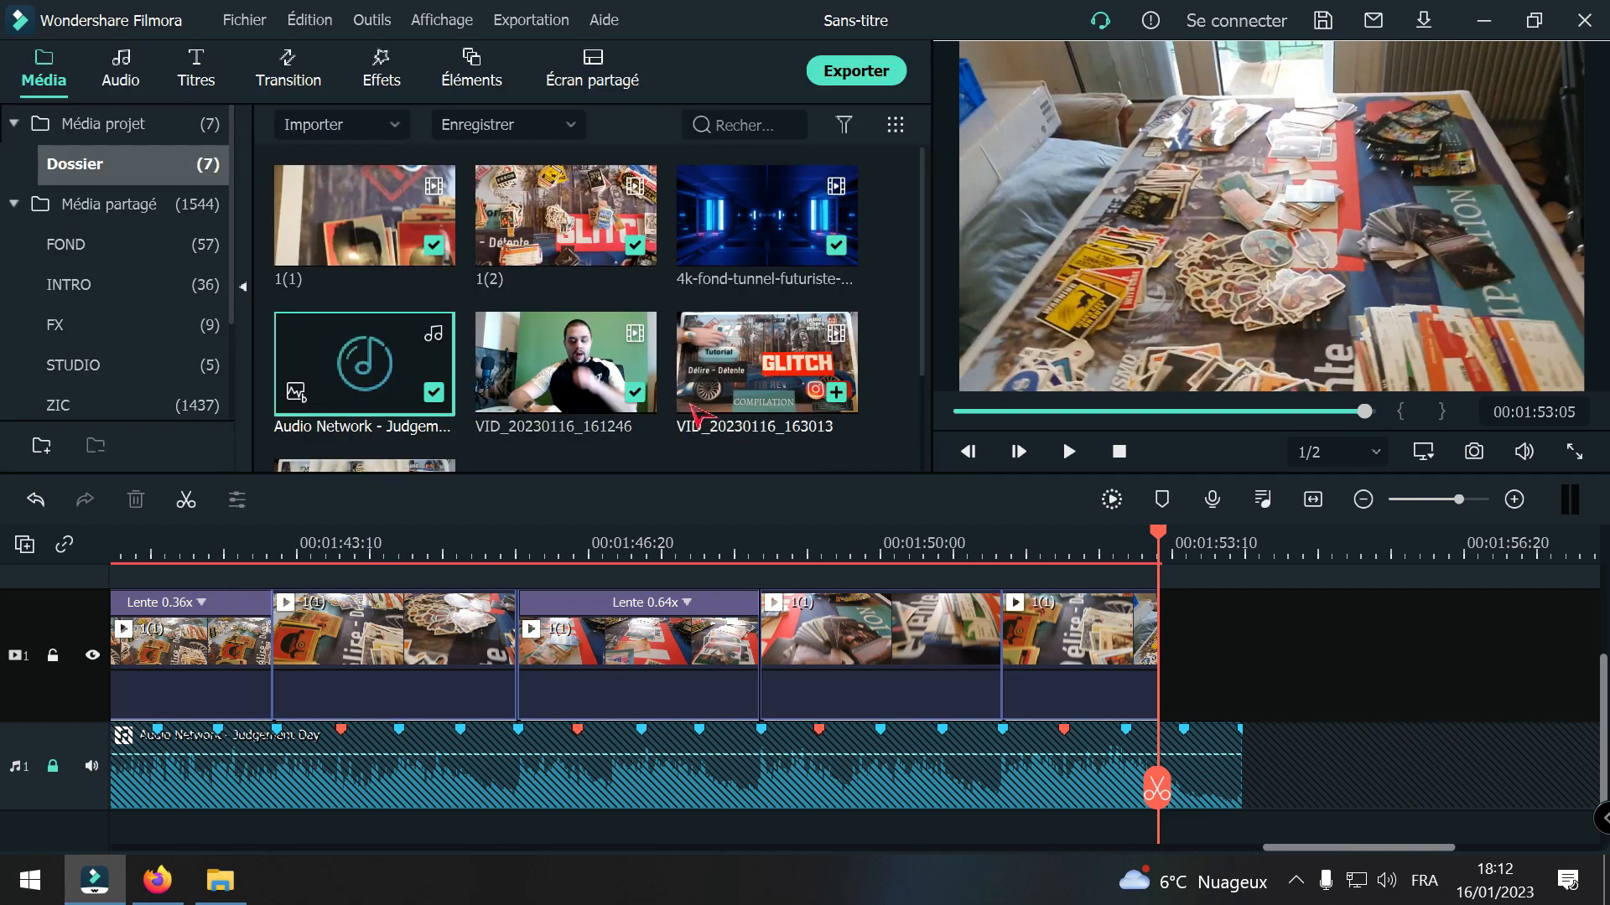
scroll(662, 444, down, 2)
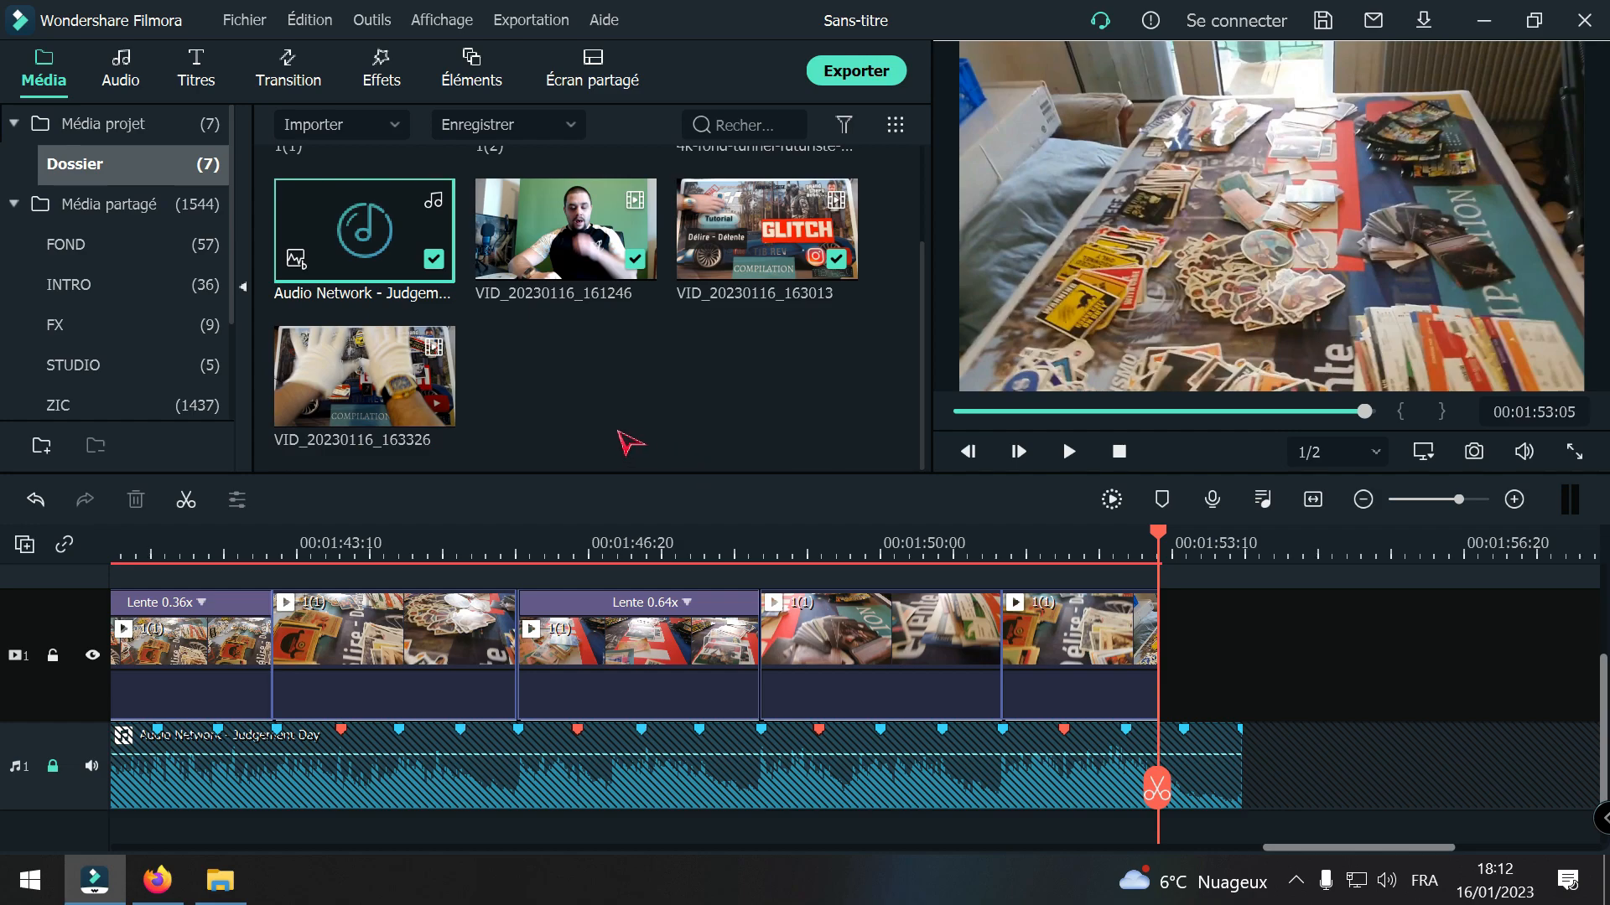
scroll(545, 424, up, 2)
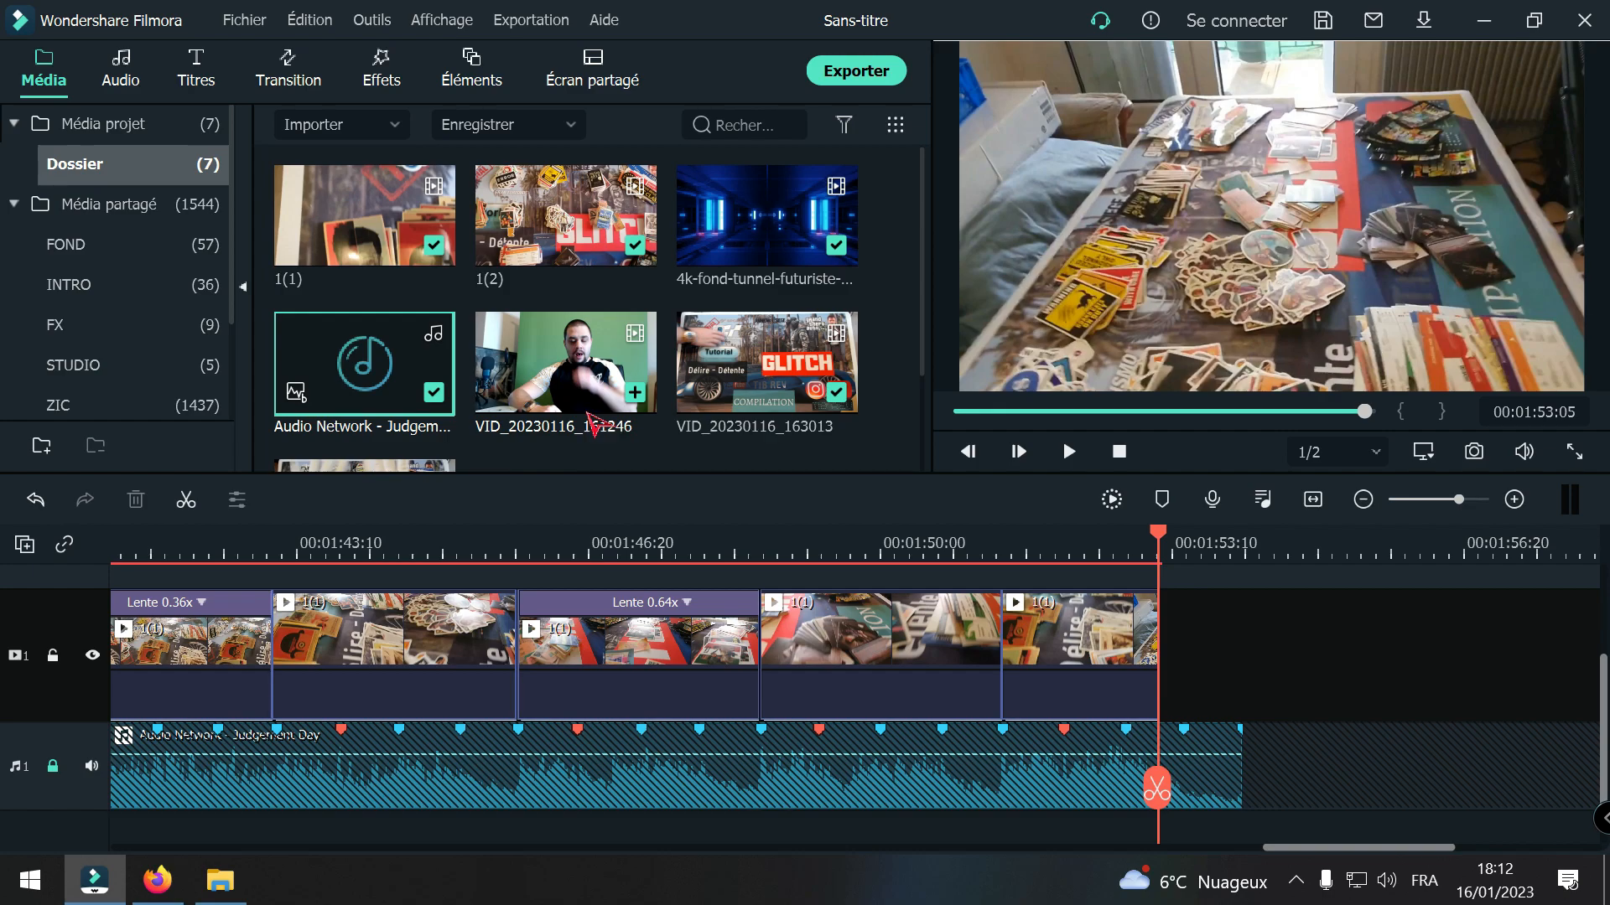
key(alt+z)
click(773, 281)
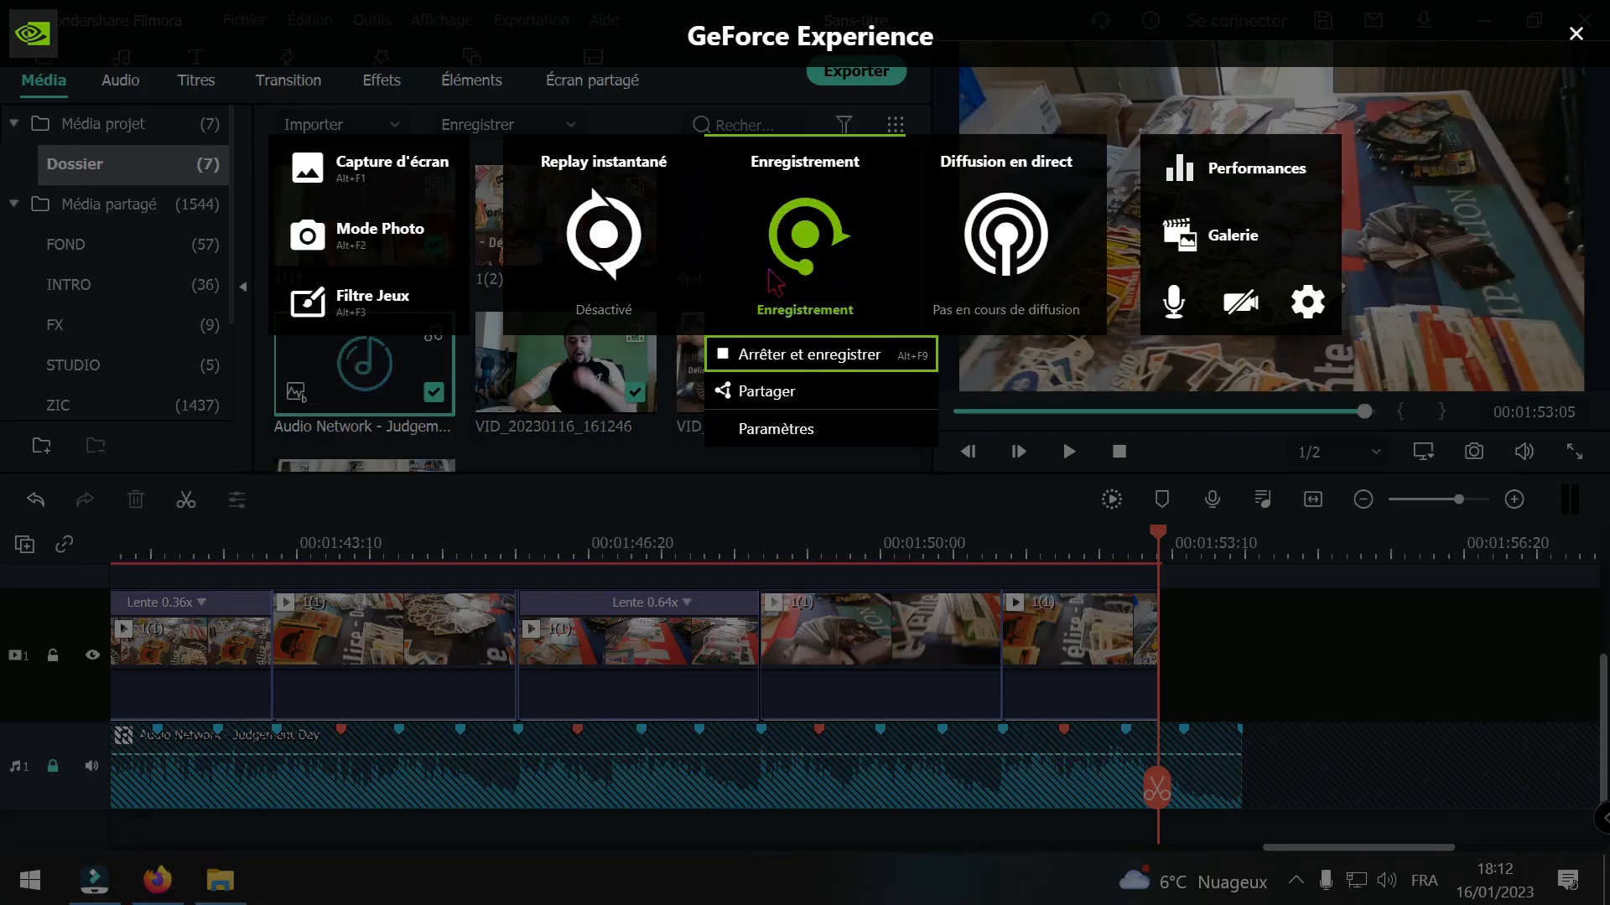
click(812, 353)
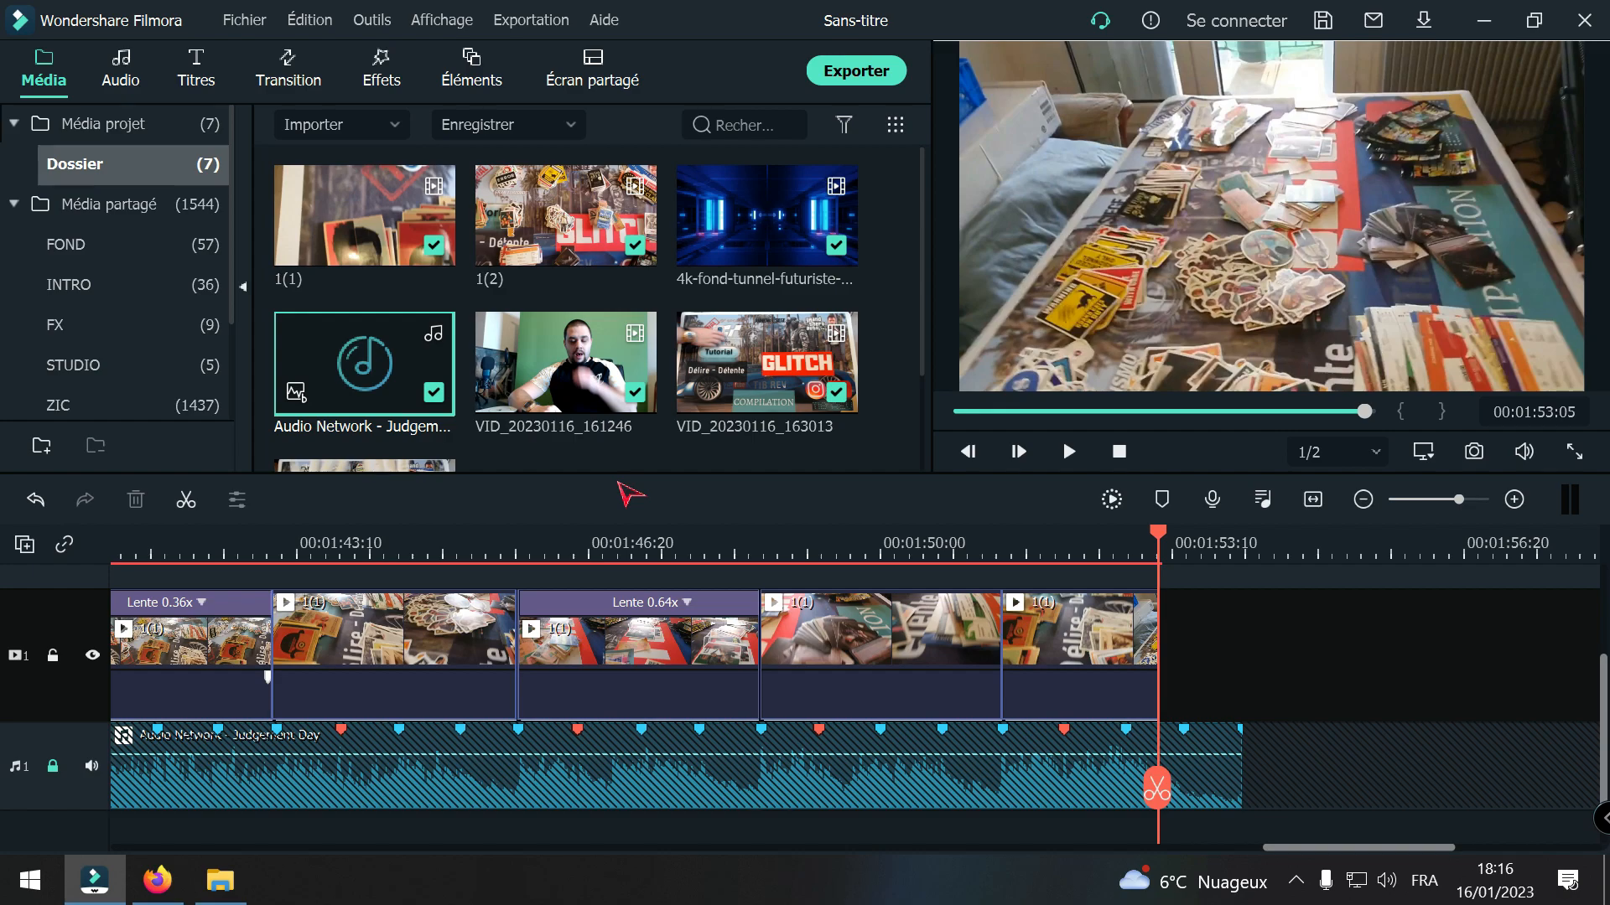
Step: Place VID_20230116_163326 directly after the last 1(1) segment on video track 1 and unlock the music track
scroll(619, 483, down, 1)
scroll(619, 483, up, 2)
scroll(600, 429, down, 2)
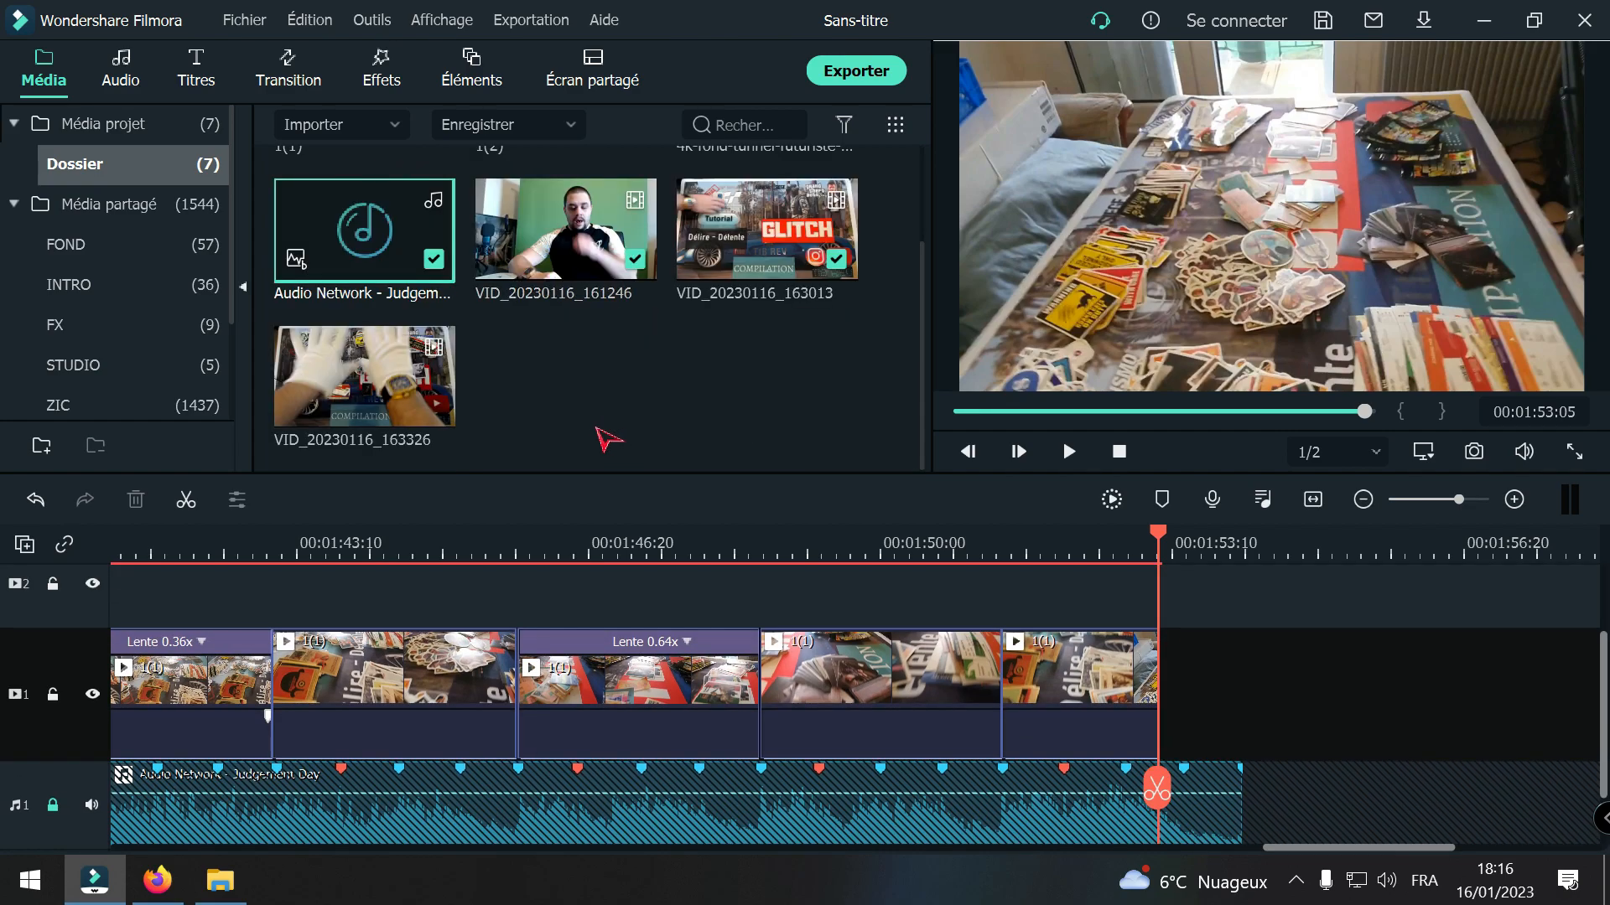
drag(432, 407, 1166, 699)
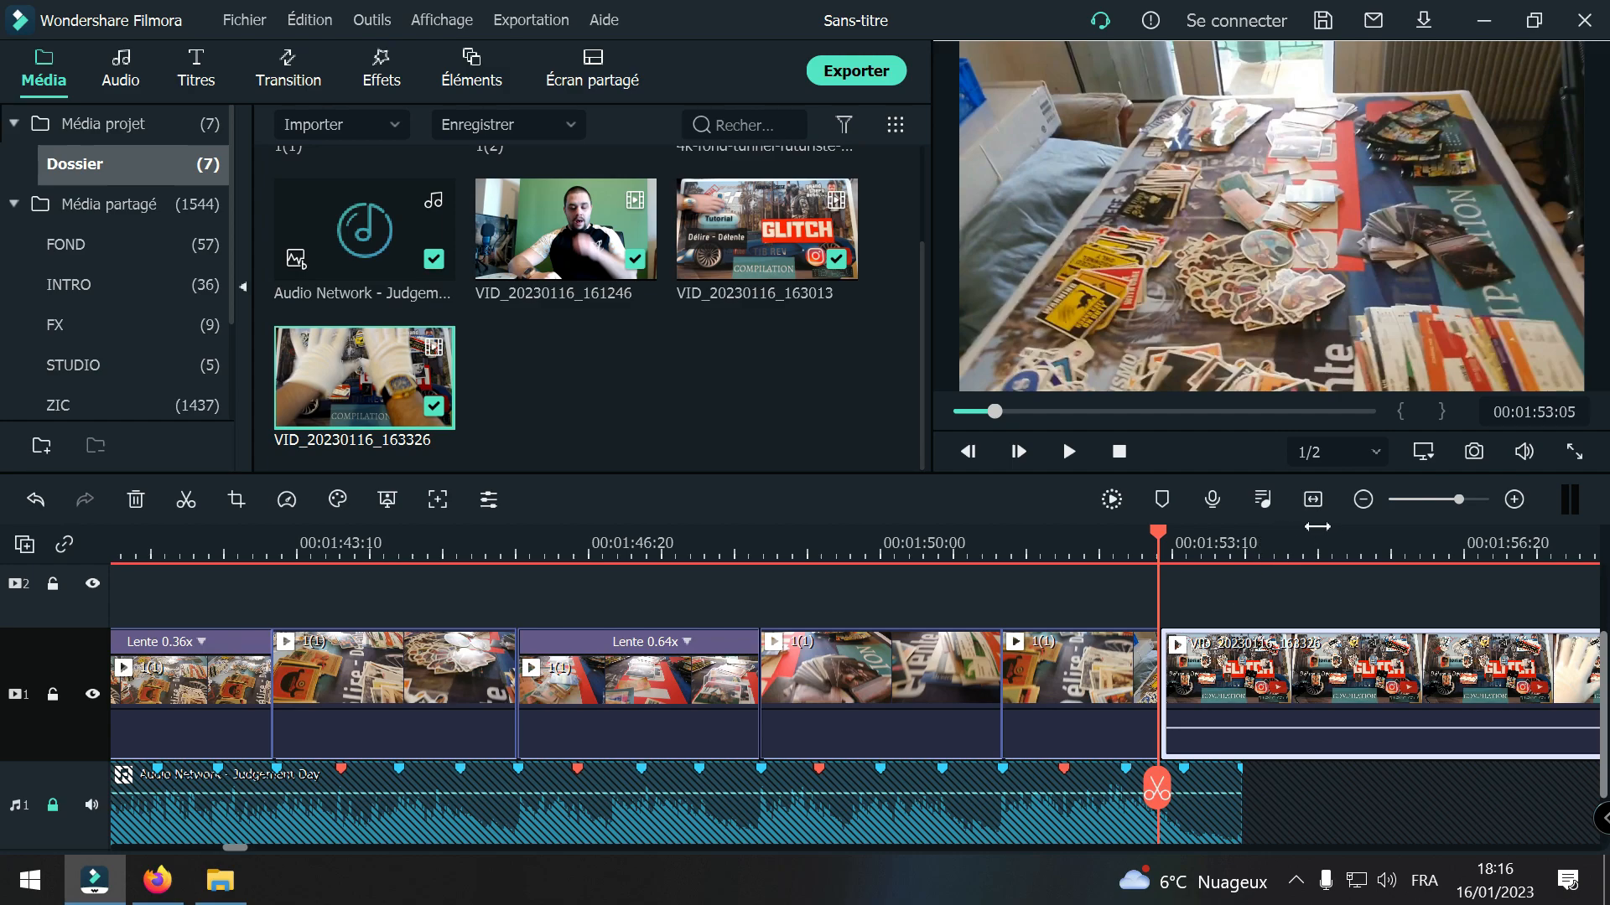
click(1364, 499)
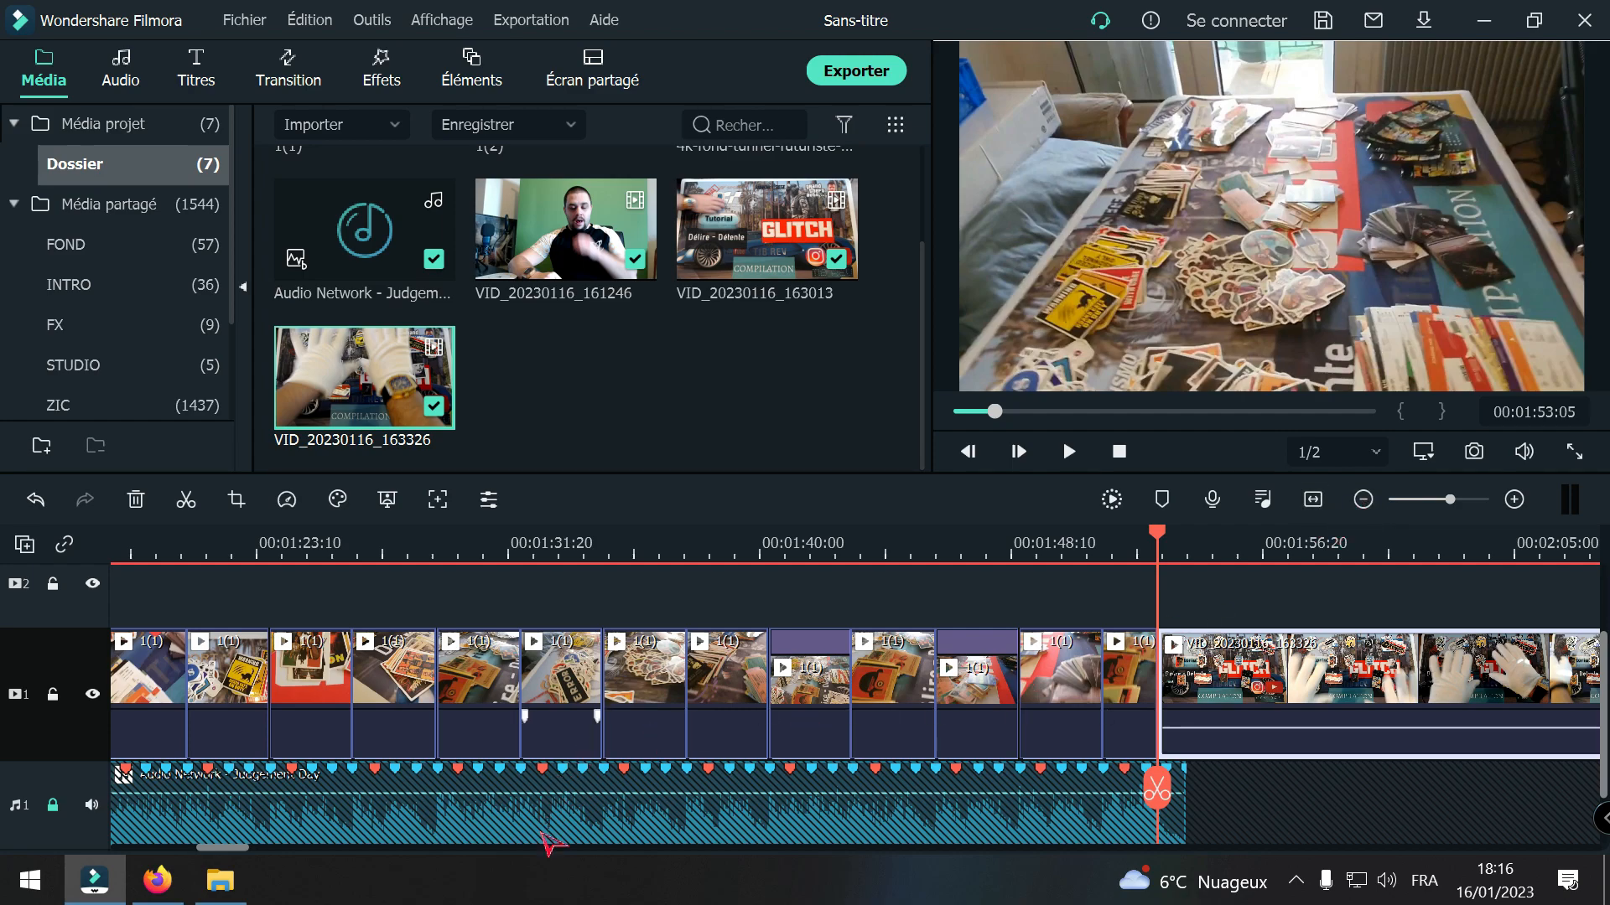
drag(223, 853, 241, 856)
click(52, 806)
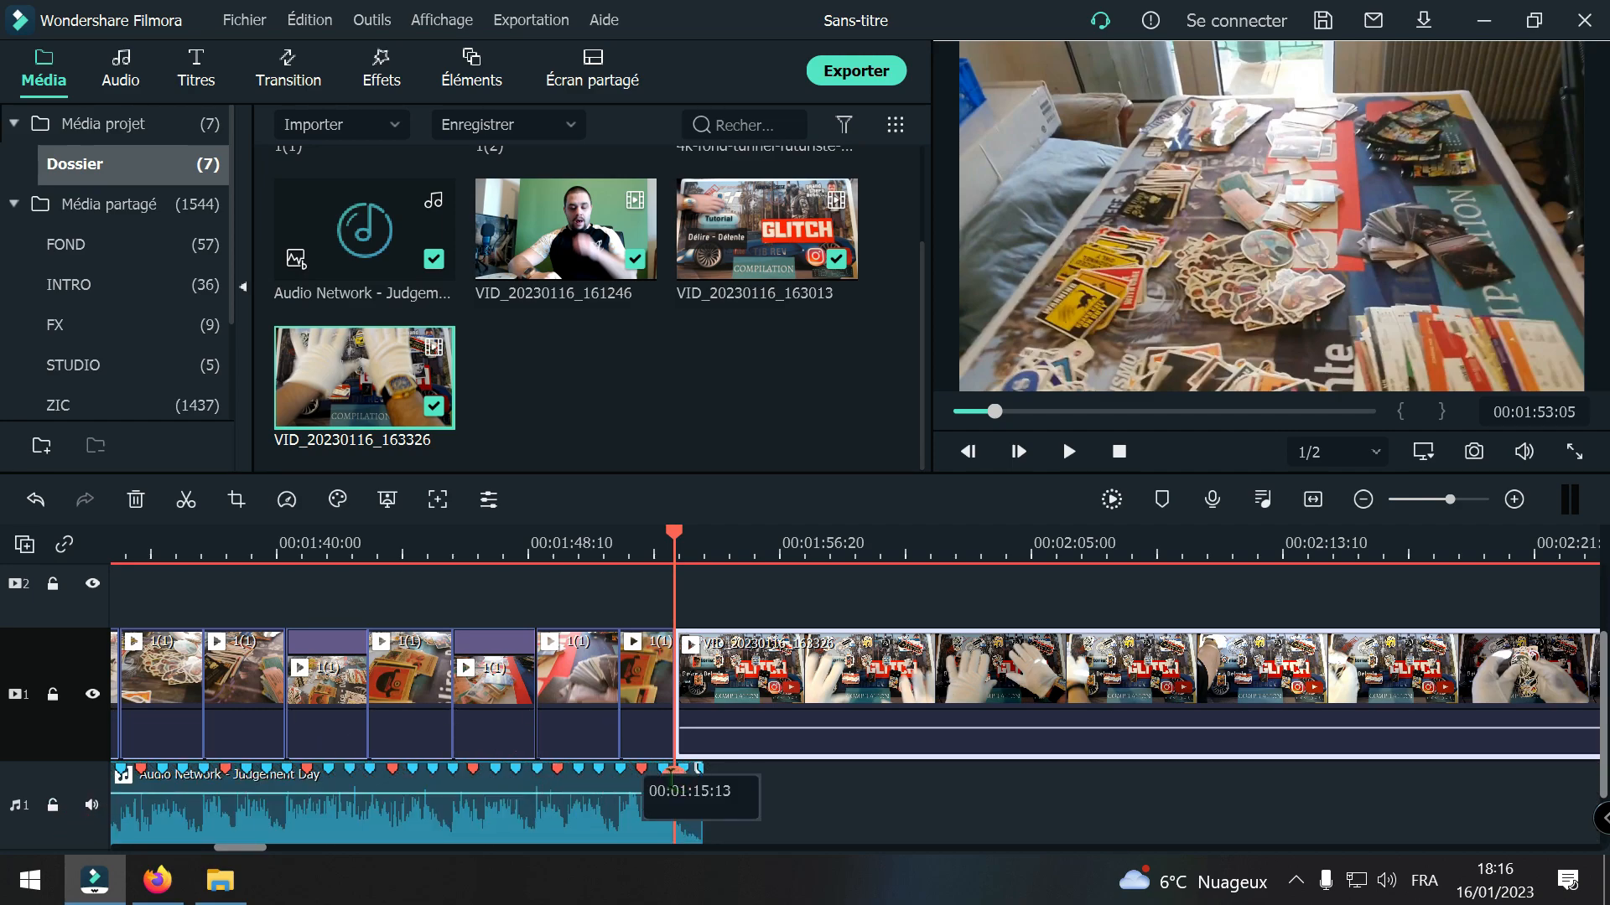
Step: Raise the volume of the VID_20230116_163326 clip to 10.31 dB, playing back its opening to judge the level
mouse_move(674, 833)
drag(675, 793, 901, 726)
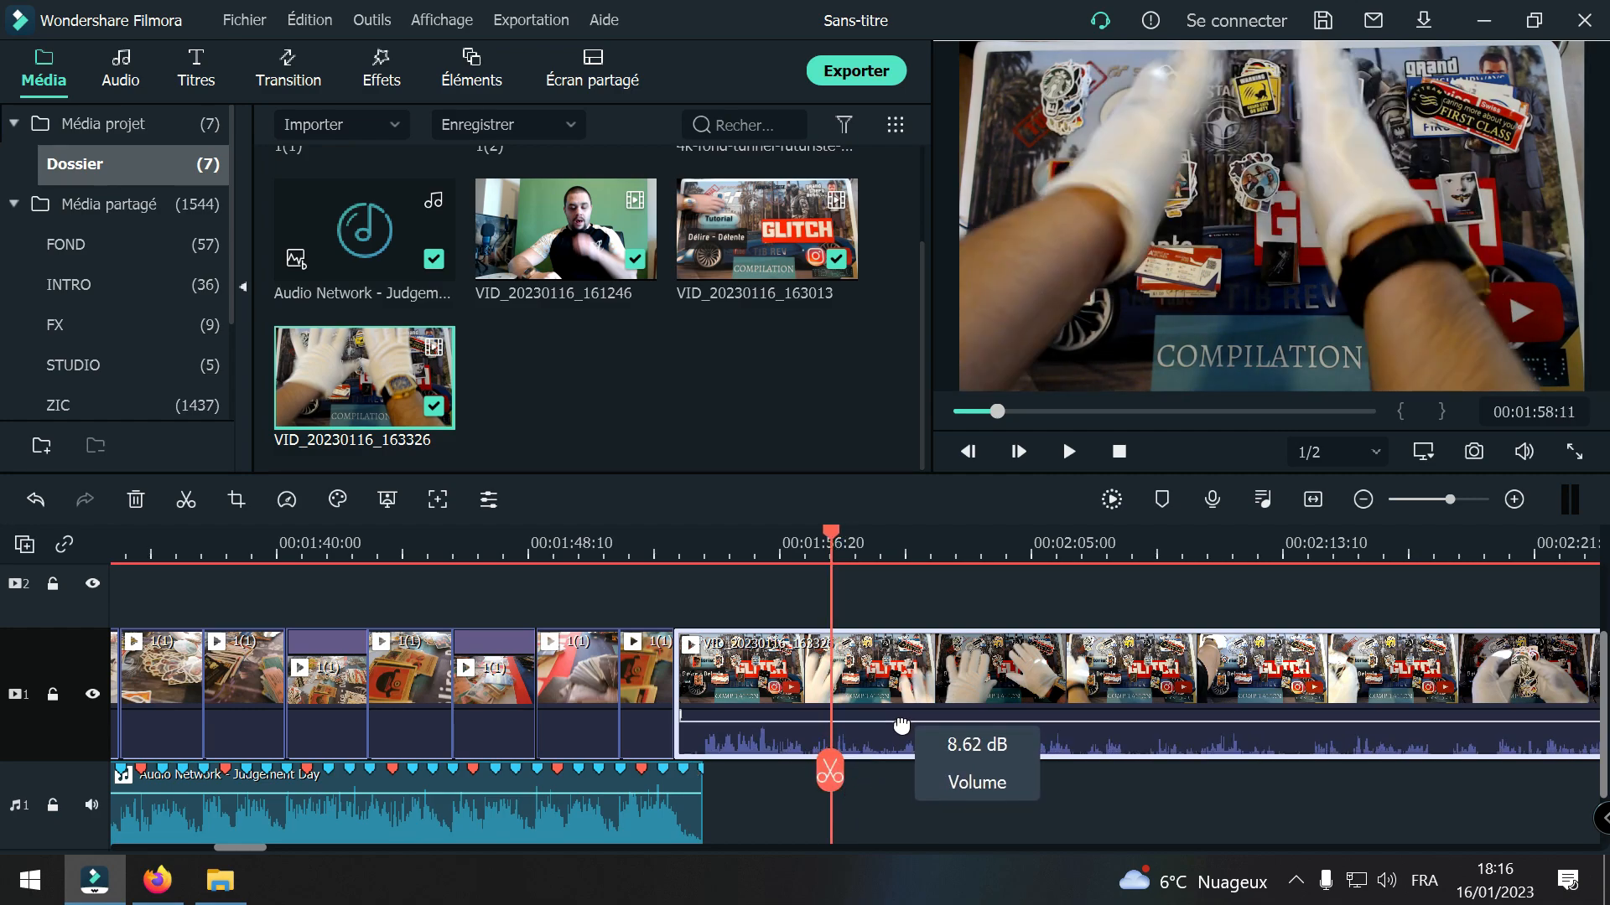
drag(830, 773, 681, 805)
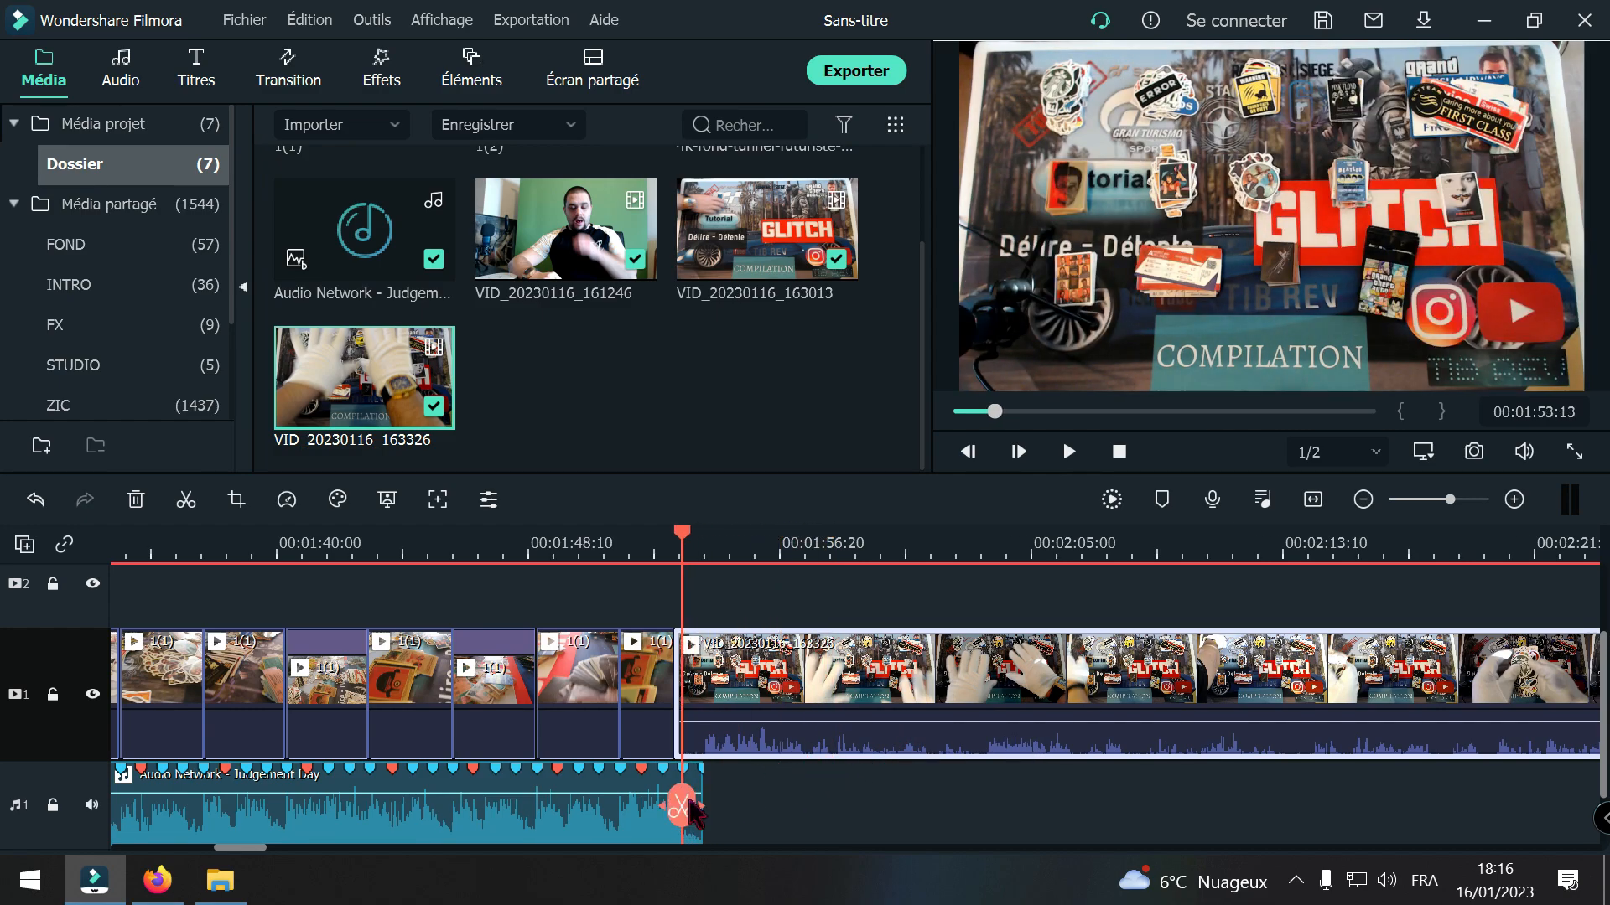
key(space)
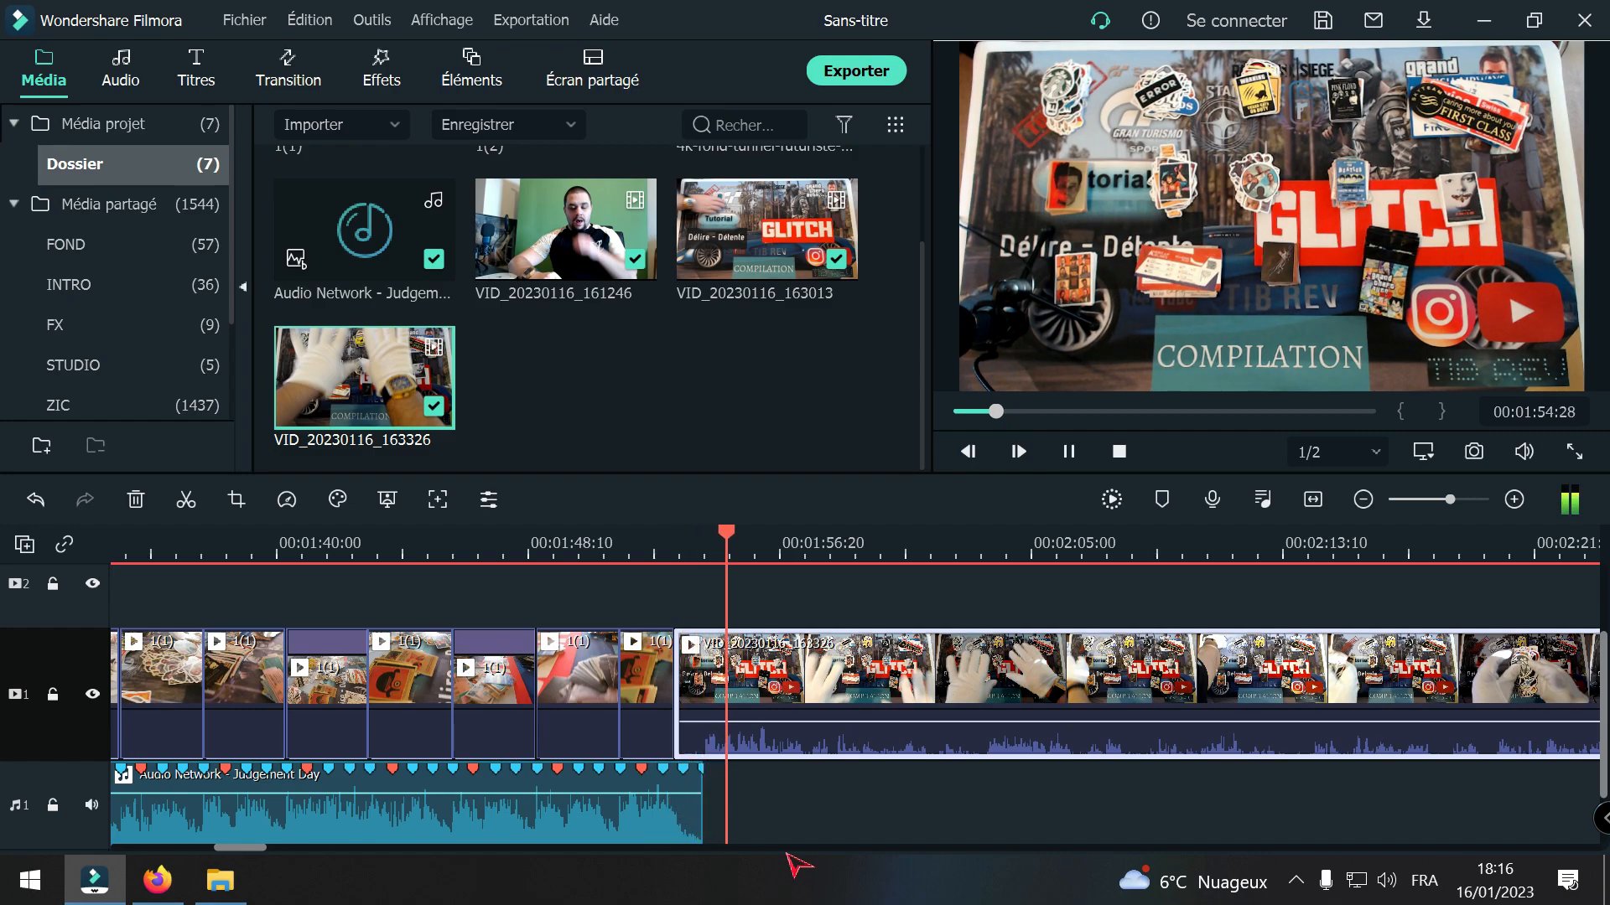
drag(737, 800, 662, 826)
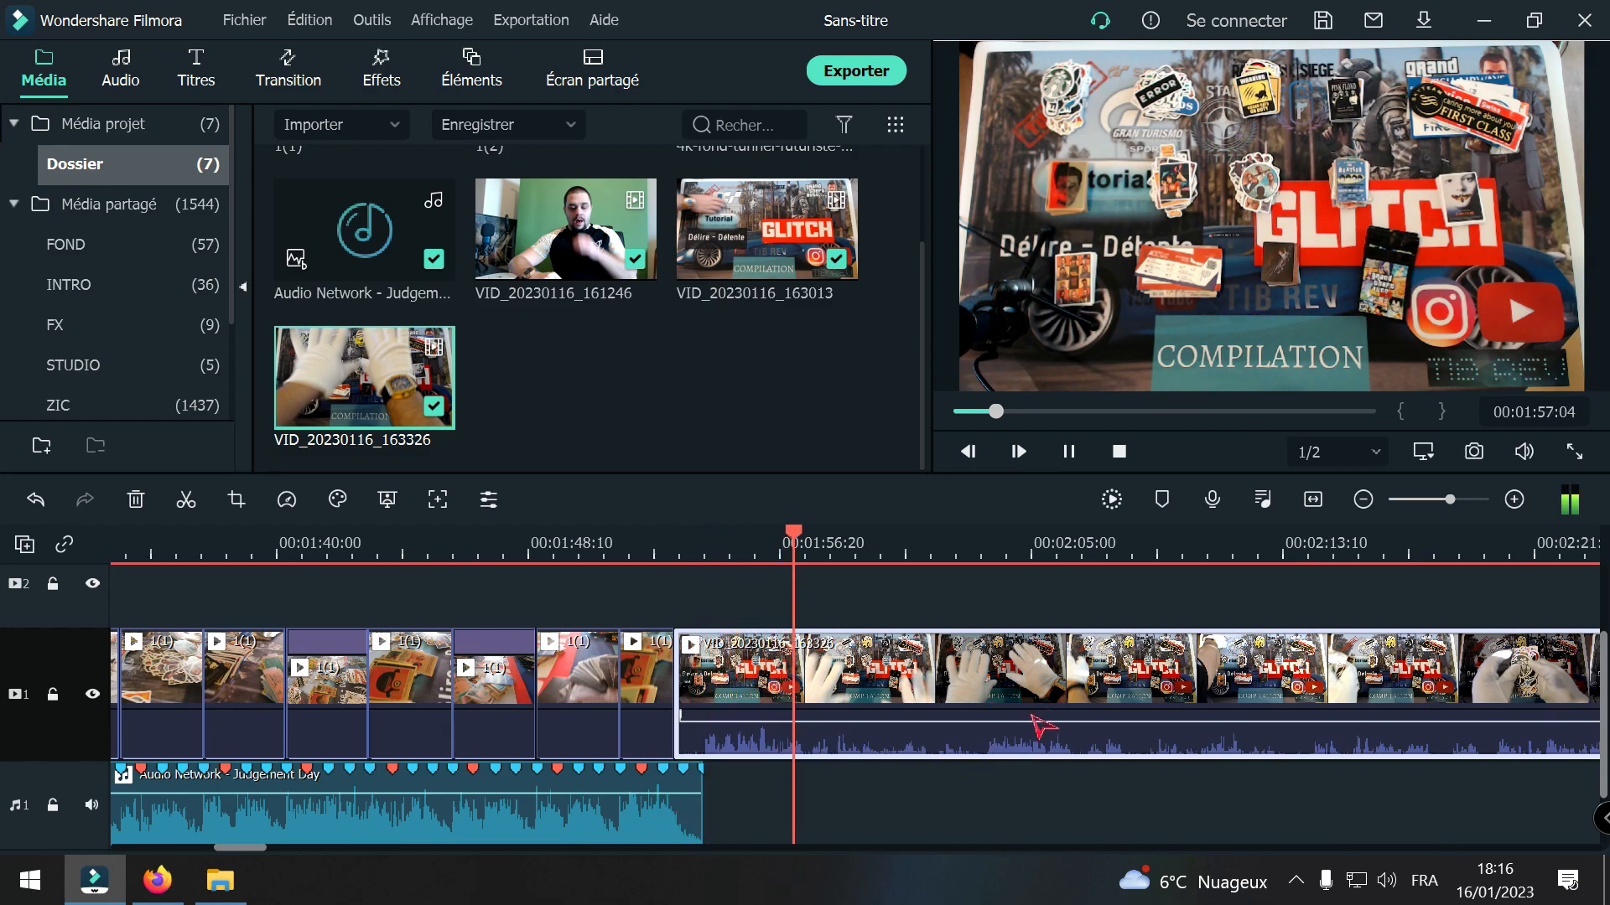
key(space)
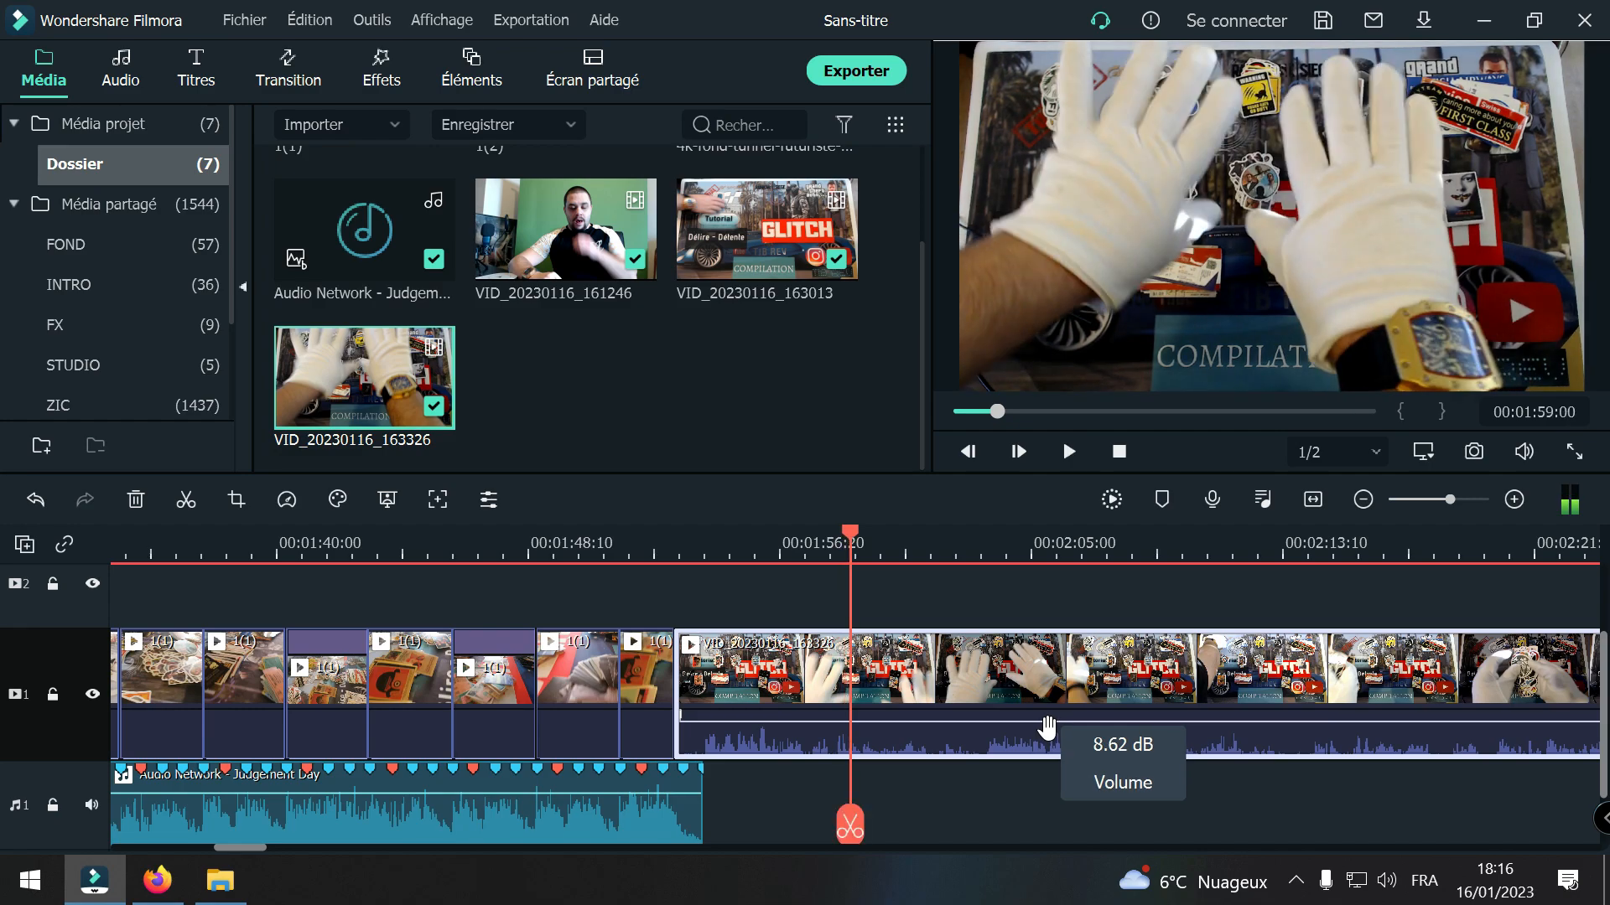
mouse_move(1047, 731)
mouse_down()
mouse_move(1047, 751)
mouse_move(1047, 725)
mouse_up()
key(space)
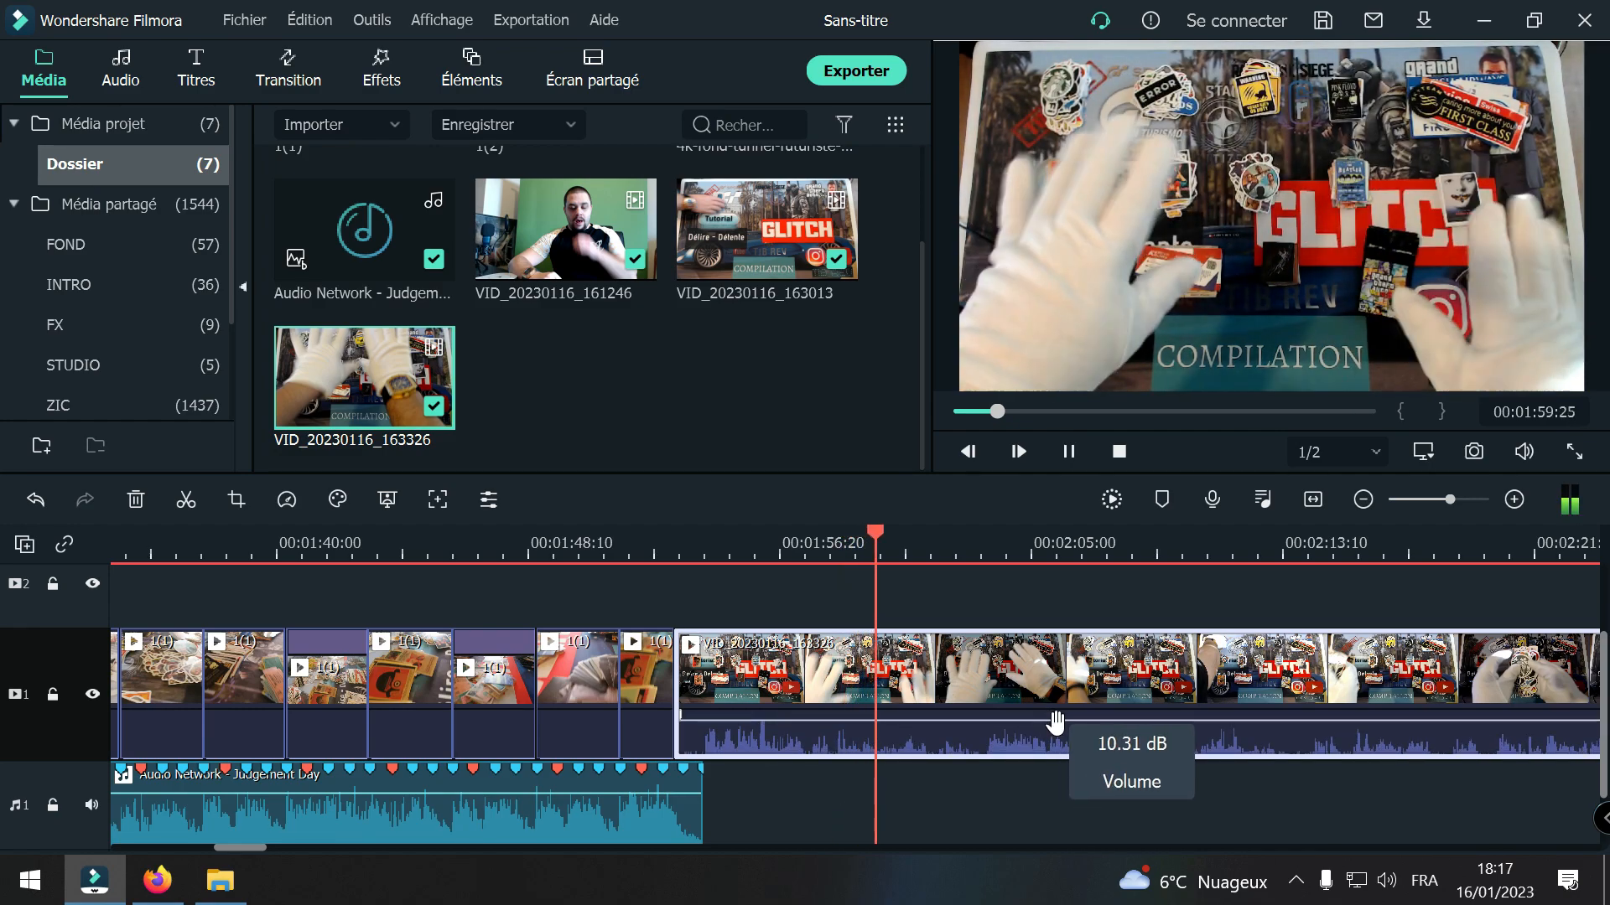
key(space)
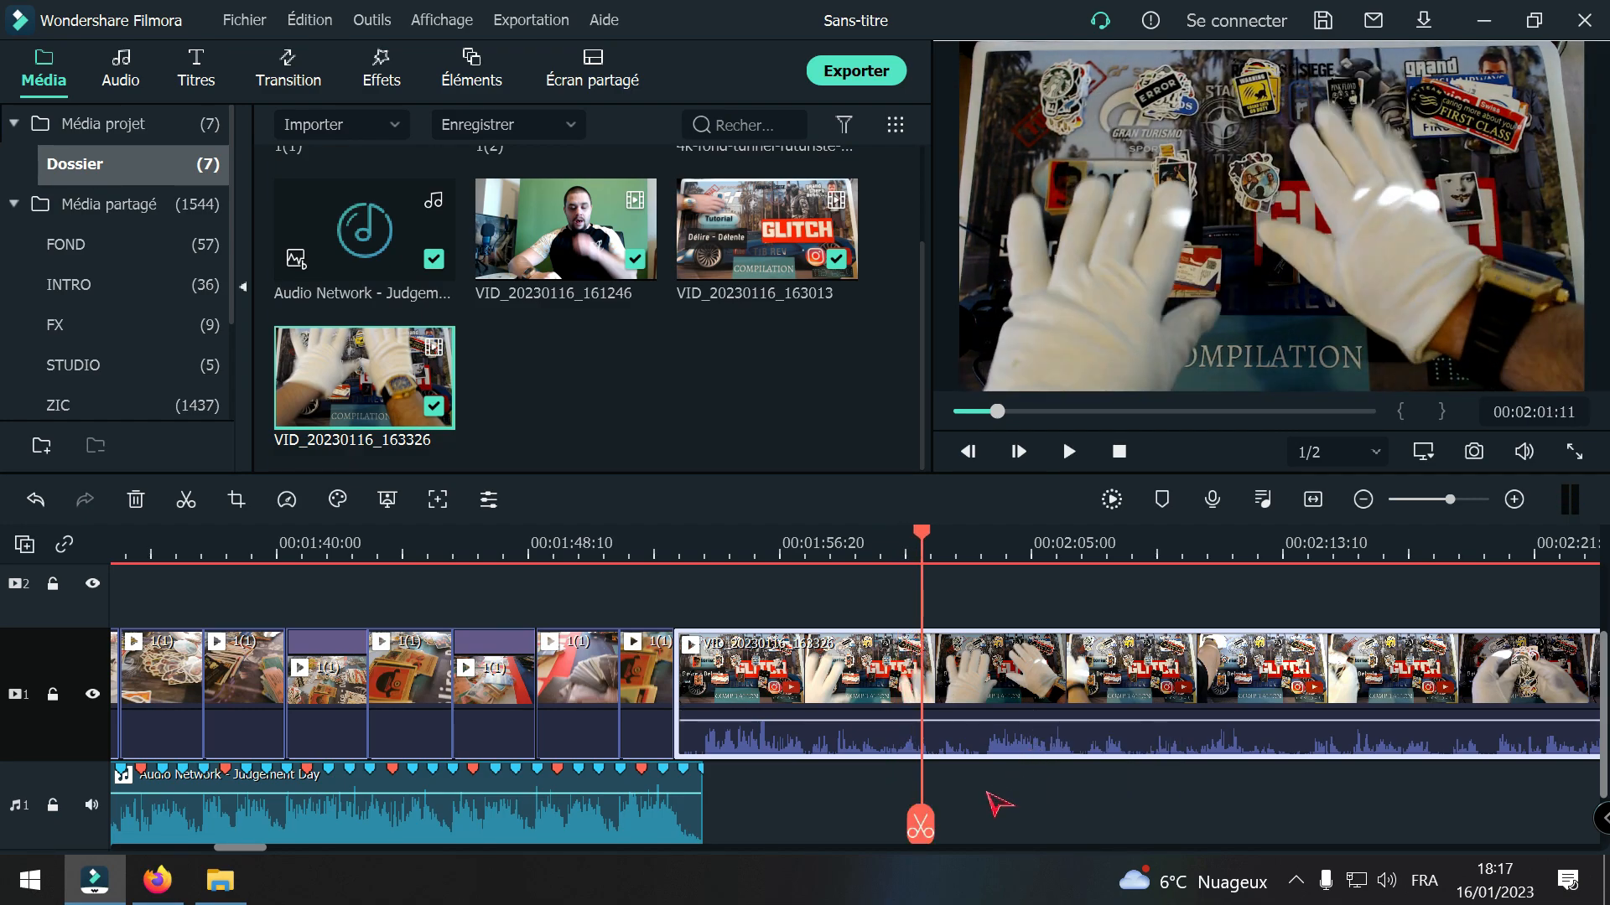
Step: Skim through the VID_20230116_163326 clip from its opening to about 00:19:57, checking the footage at intervals
click(1363, 499)
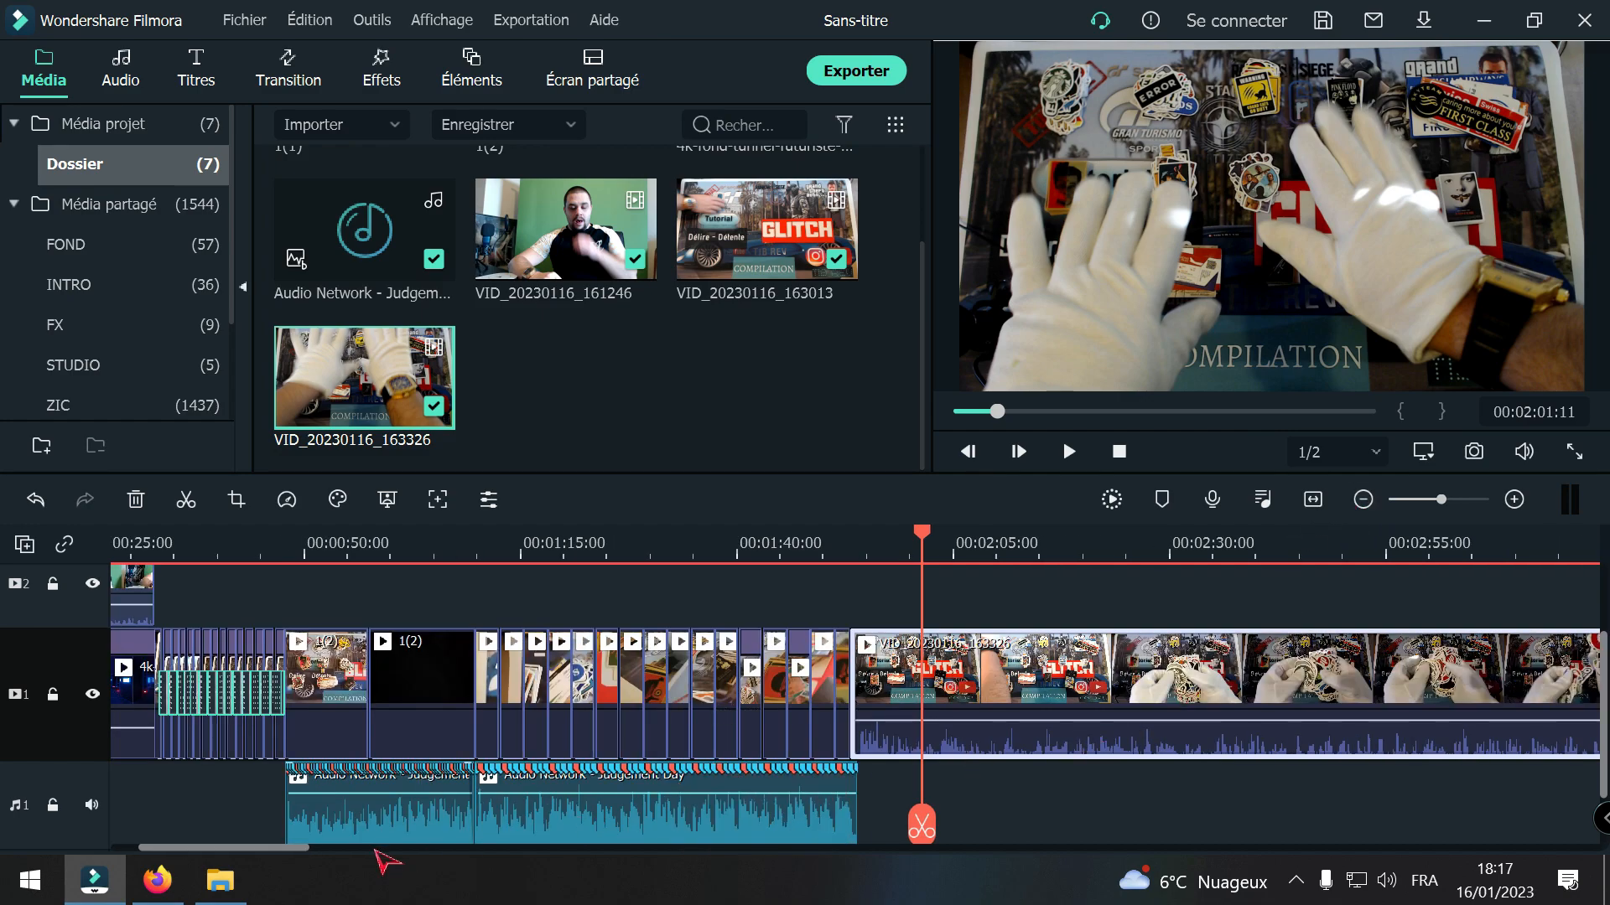
drag(268, 849, 1301, 764)
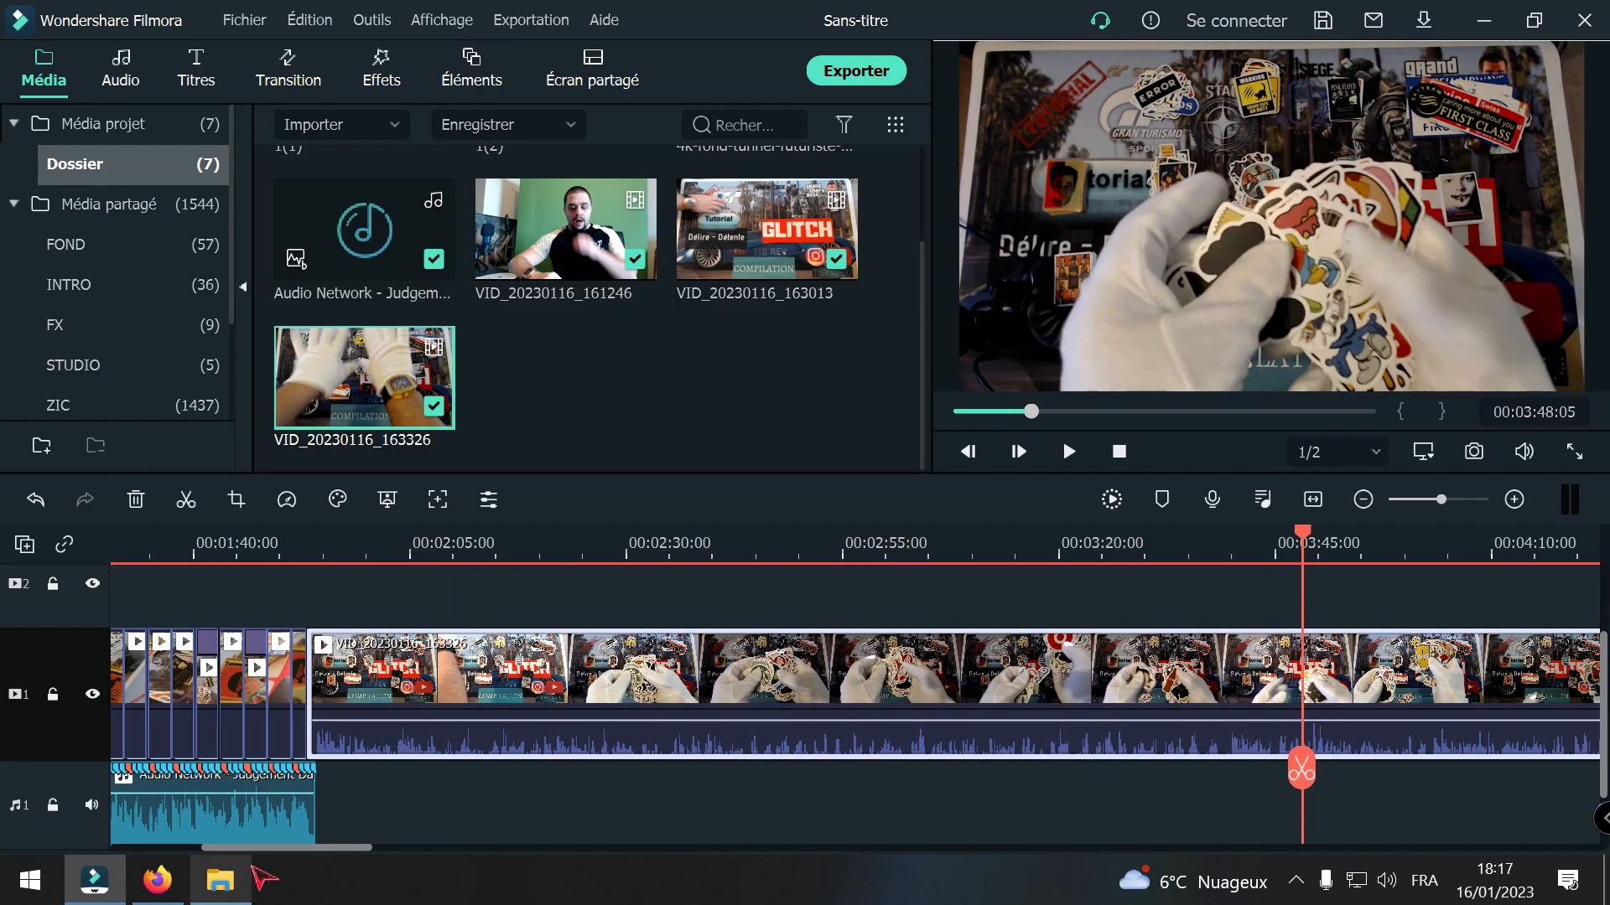
drag(297, 850, 404, 850)
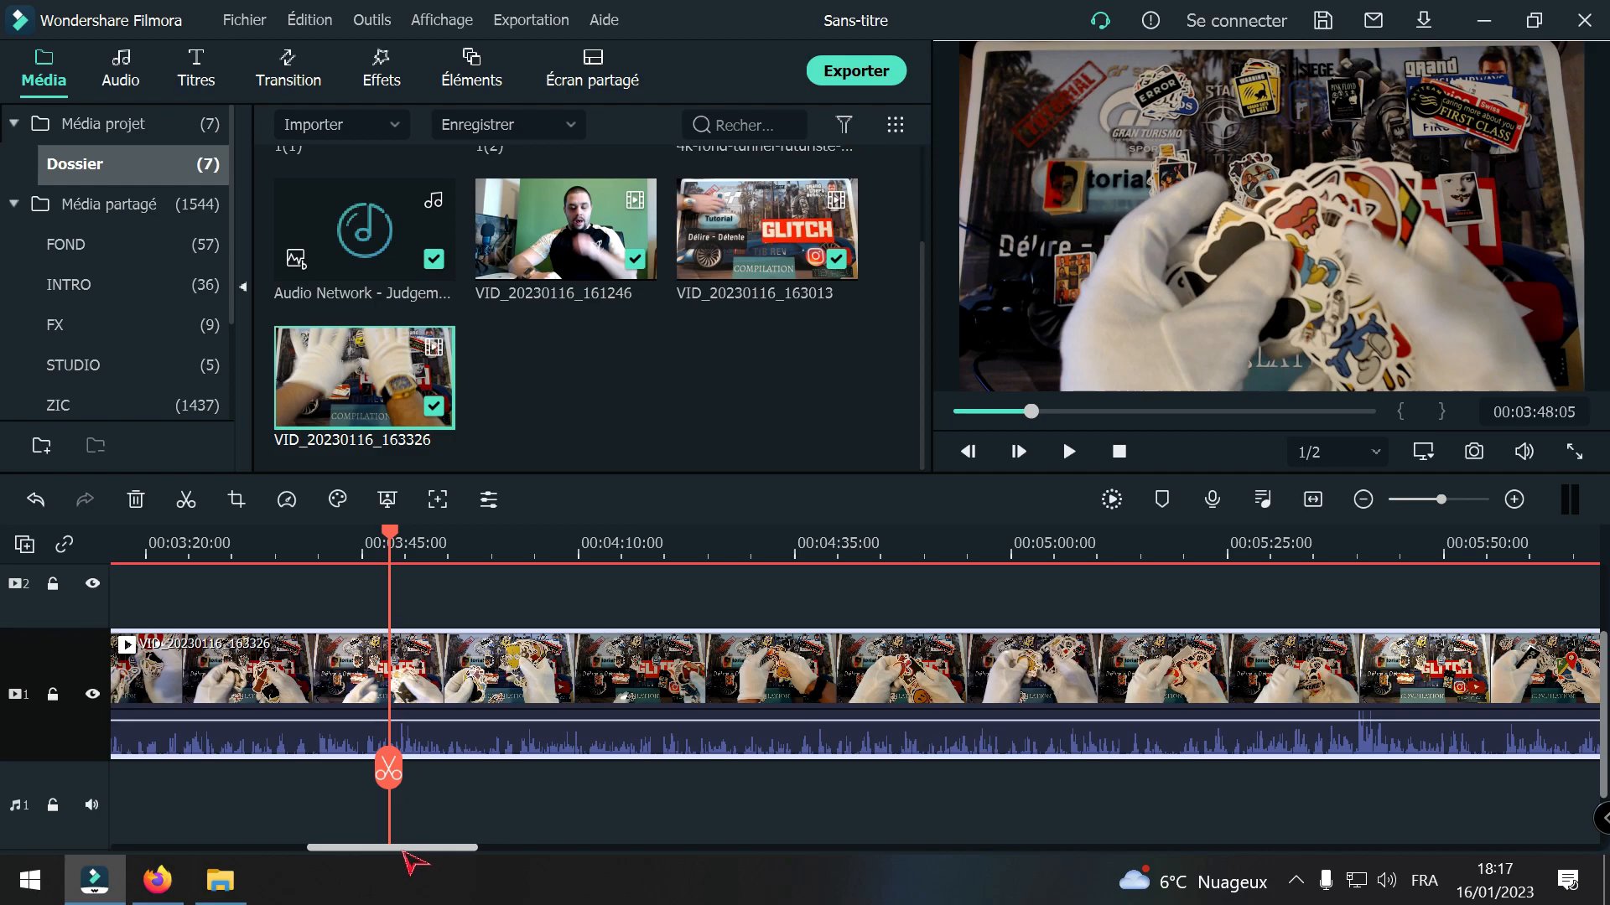
click(1365, 501)
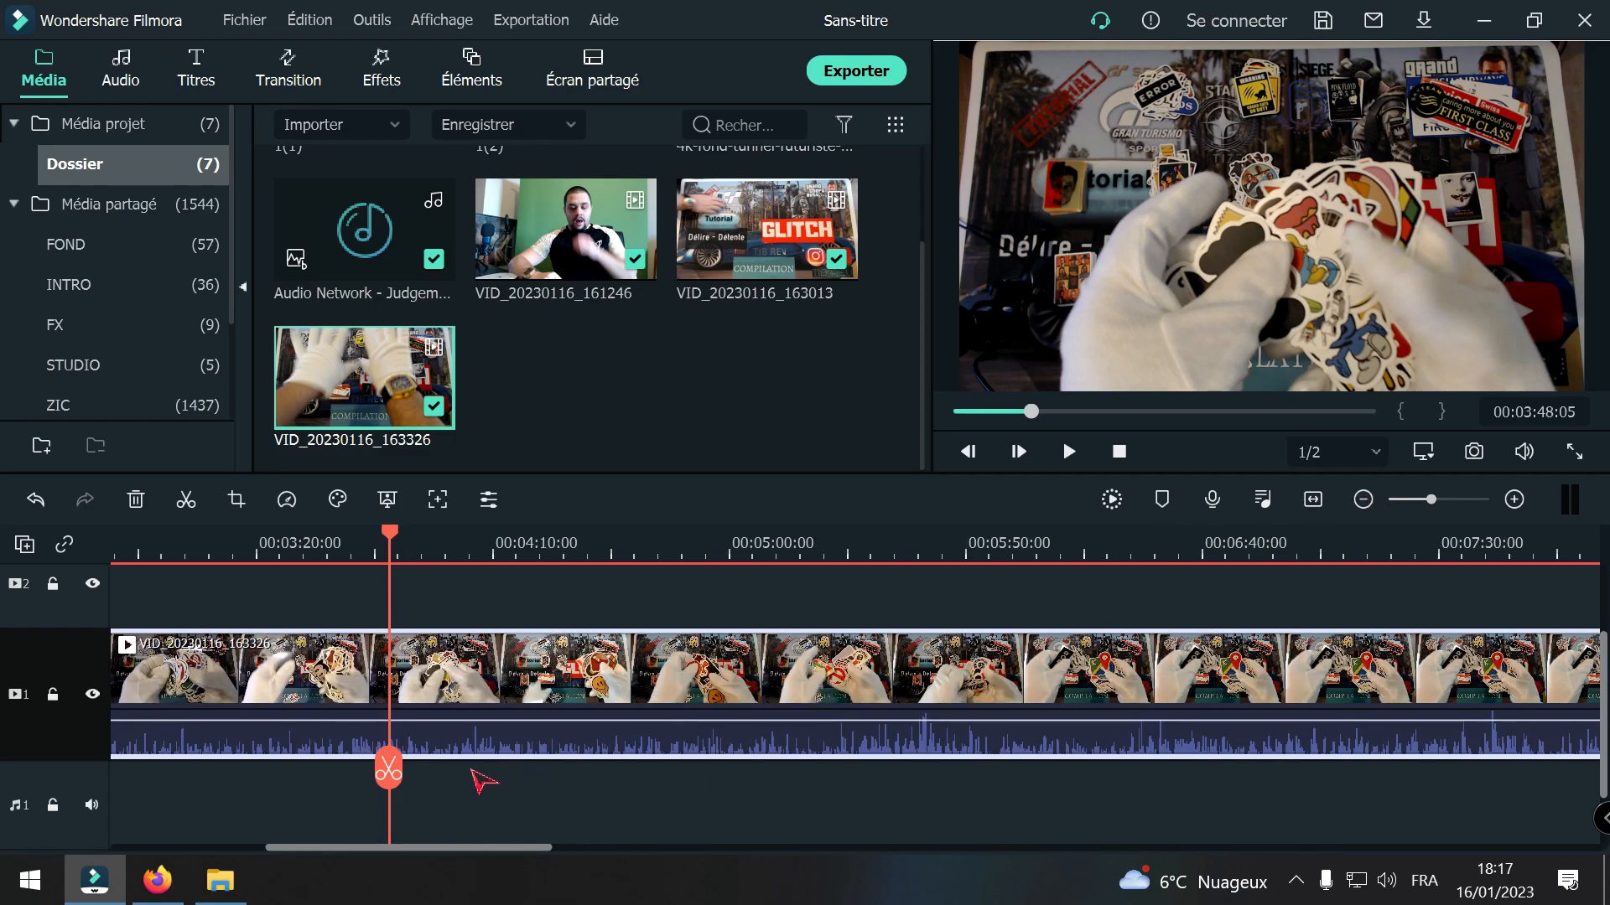
drag(394, 765, 1462, 729)
drag(495, 854, 660, 883)
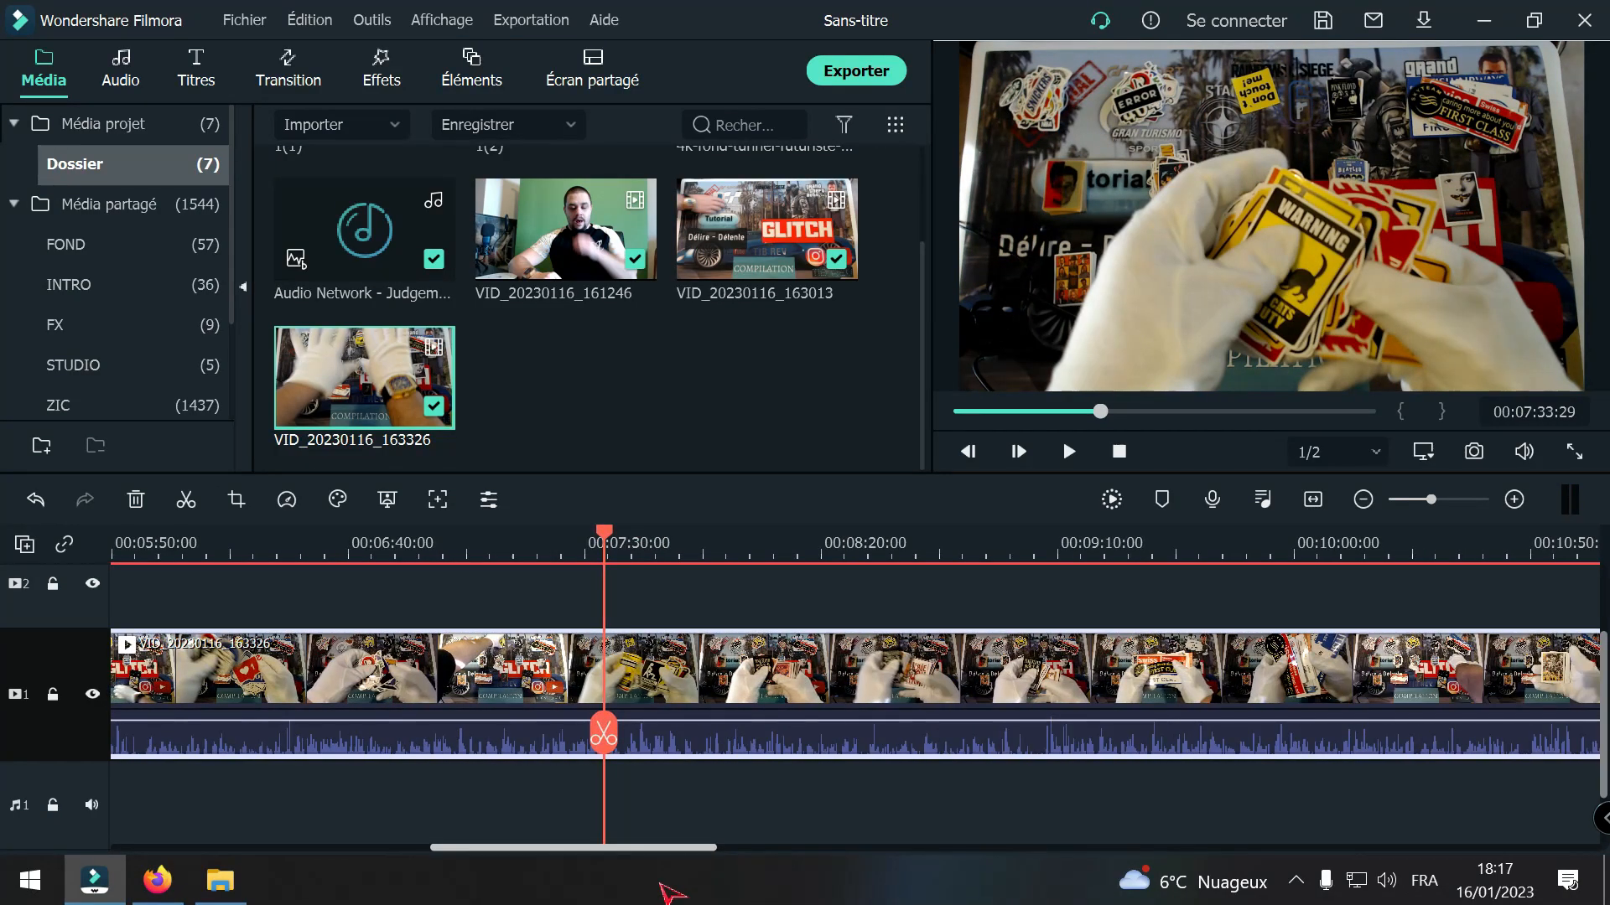
drag(603, 737, 1415, 689)
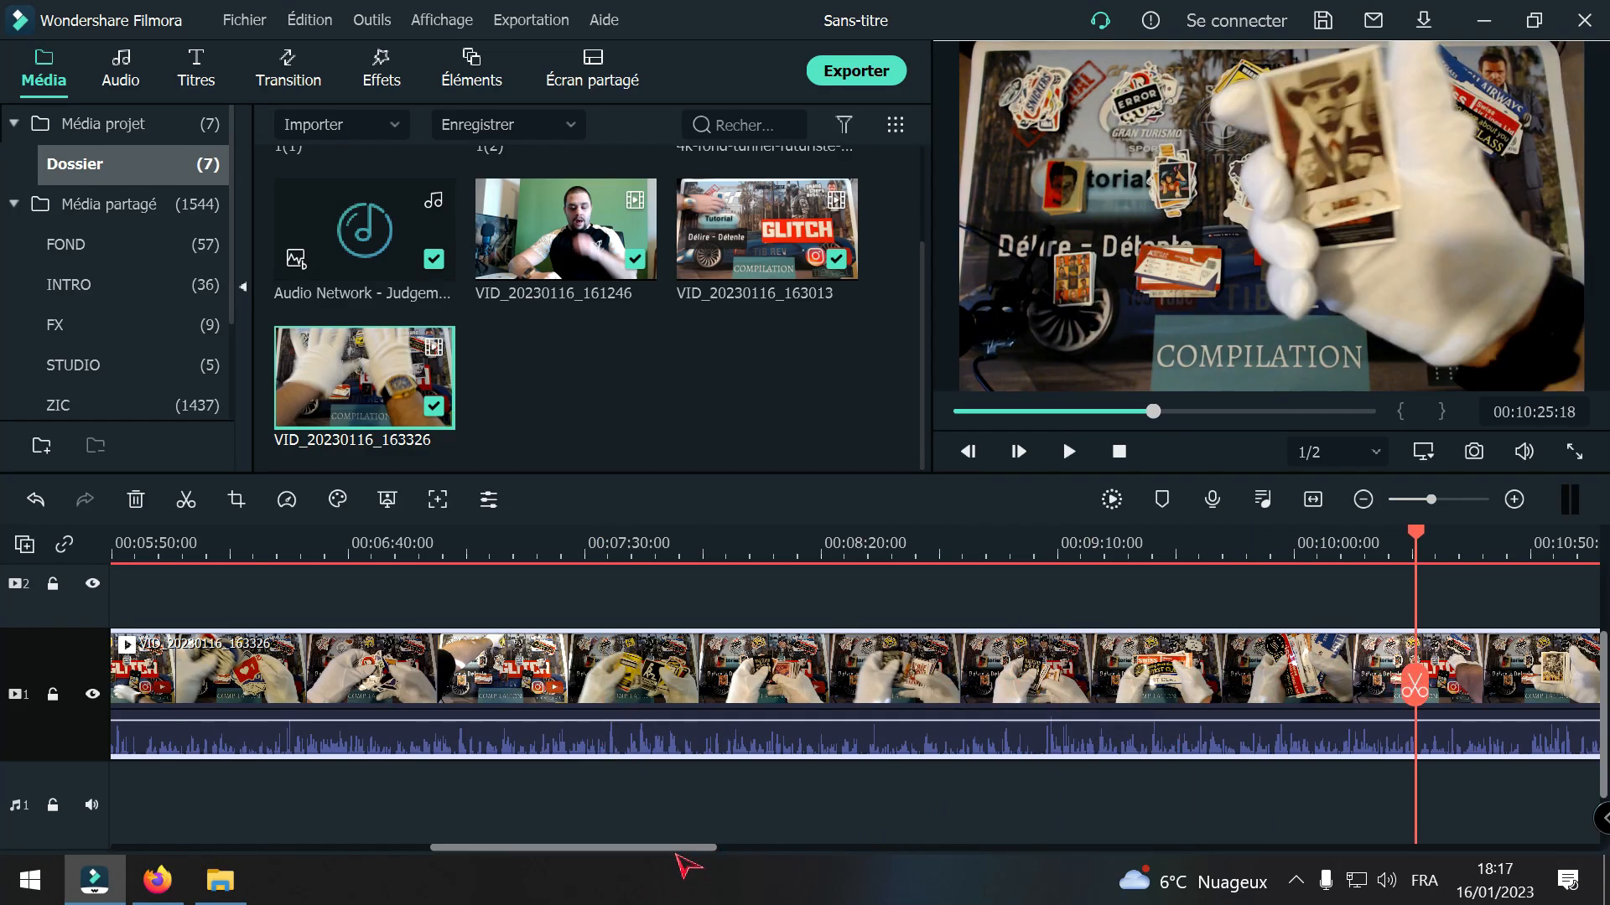
drag(677, 850, 847, 850)
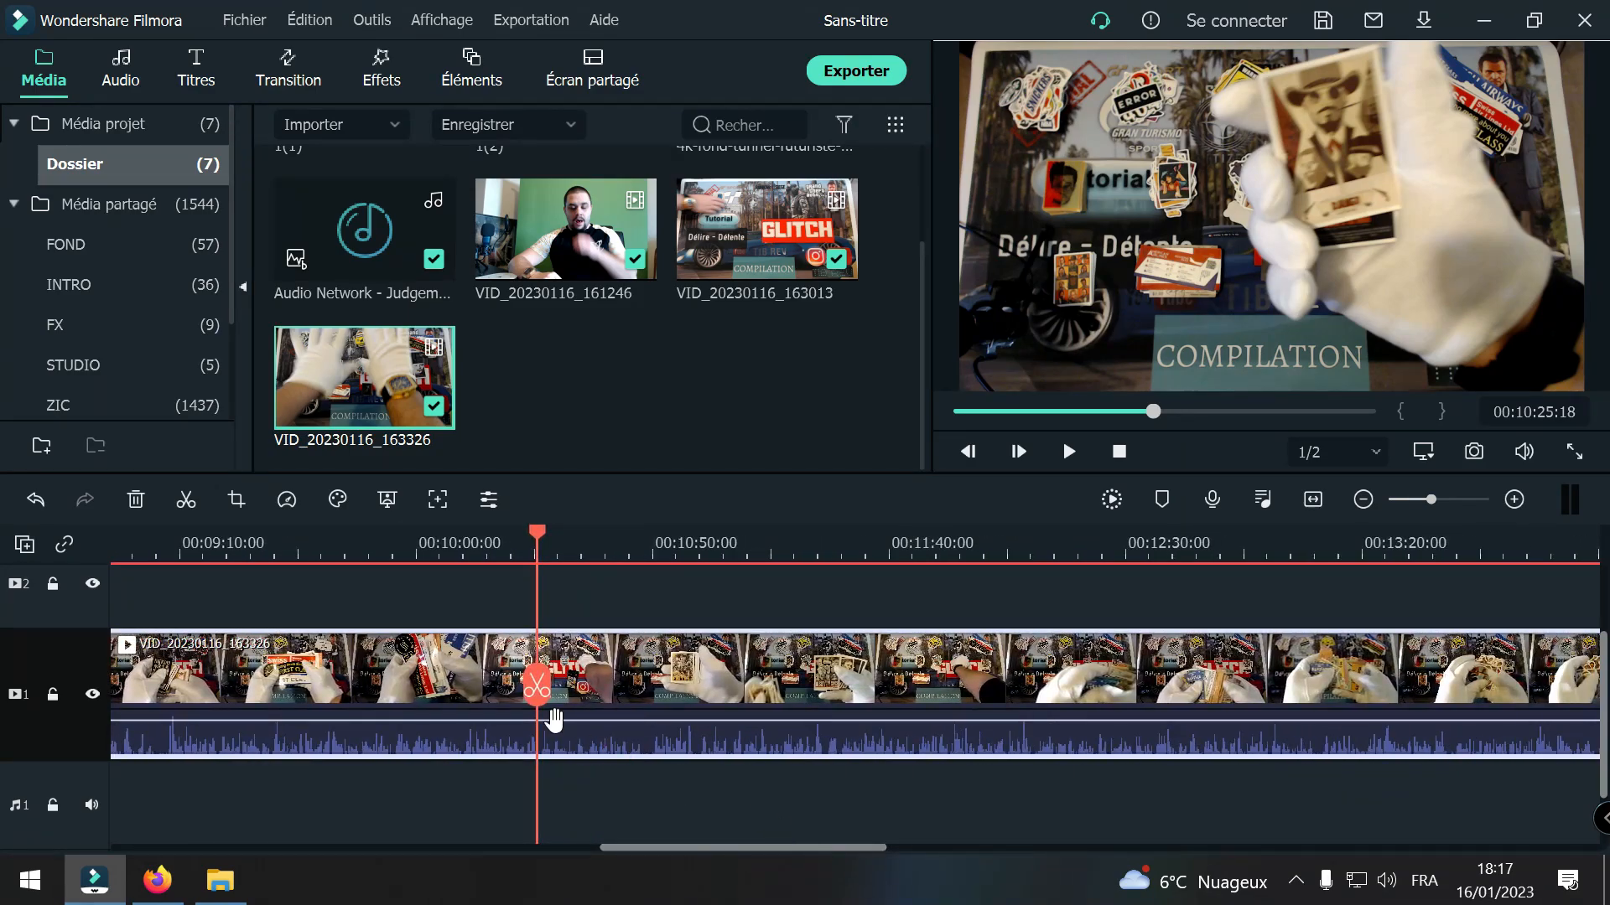
drag(536, 686, 1426, 695)
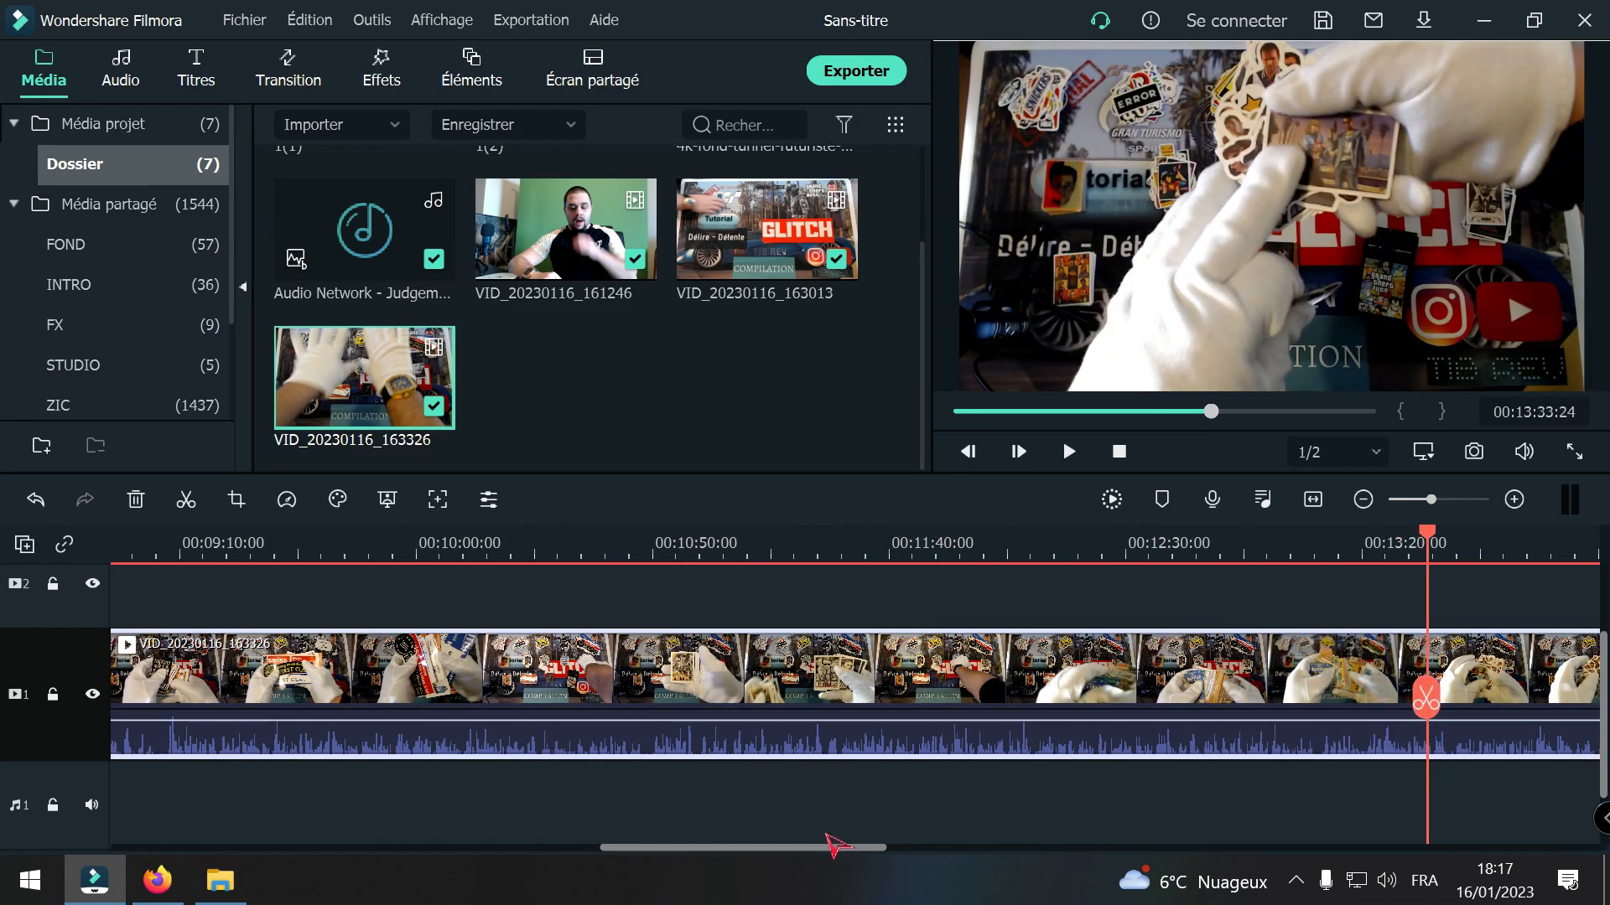
drag(836, 846, 1016, 830)
drag(473, 698, 1419, 700)
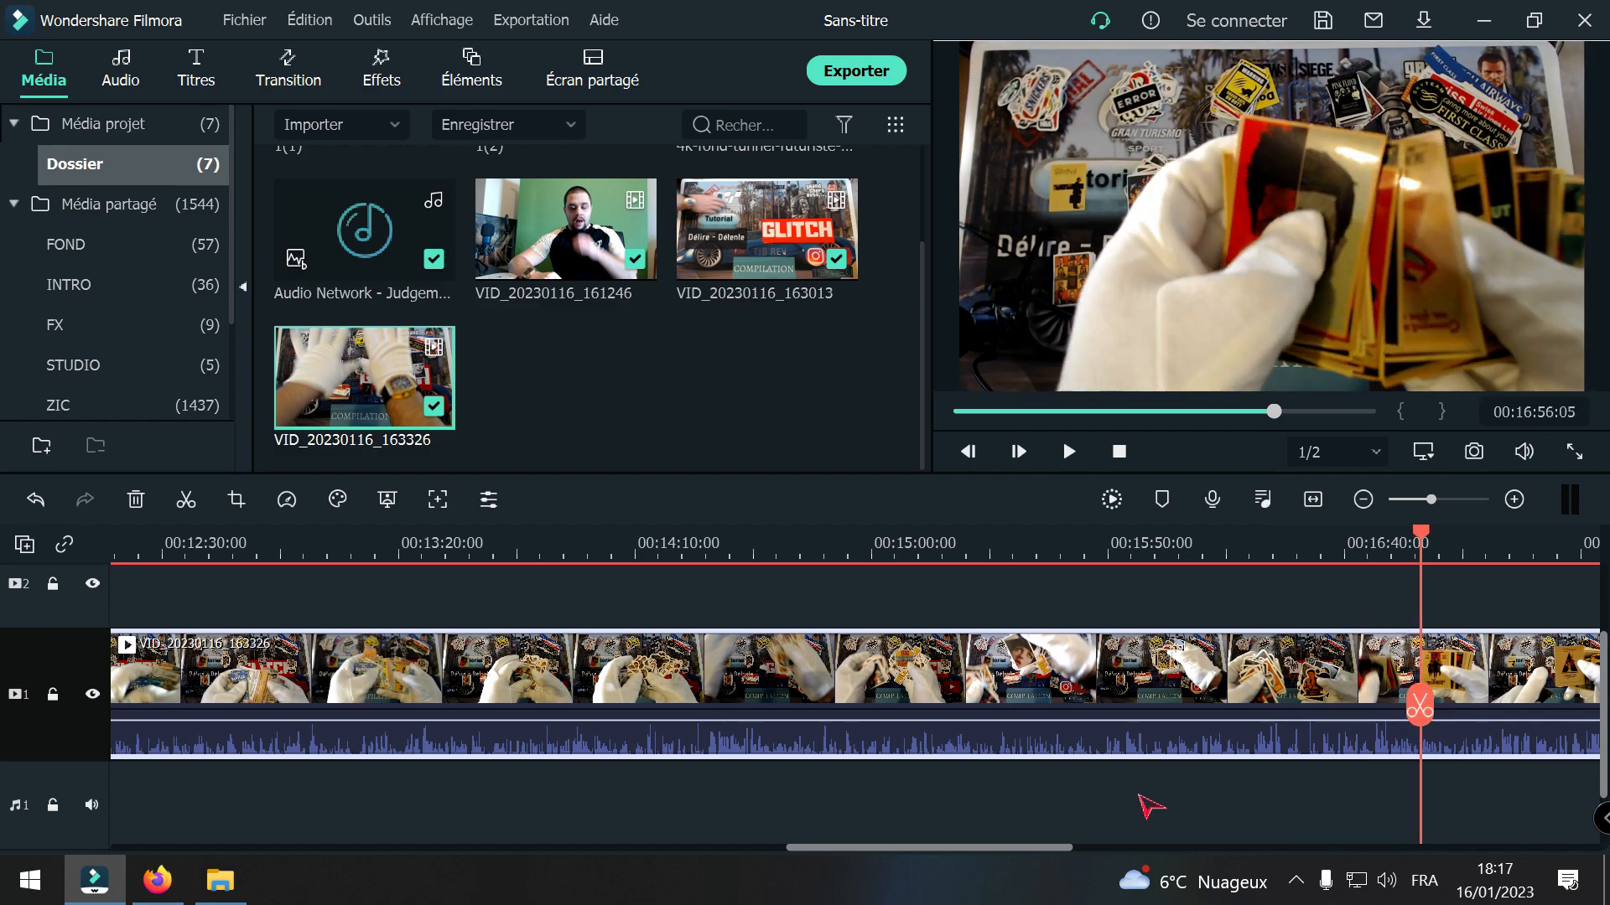
drag(1055, 847, 1205, 847)
drag(640, 702, 1497, 688)
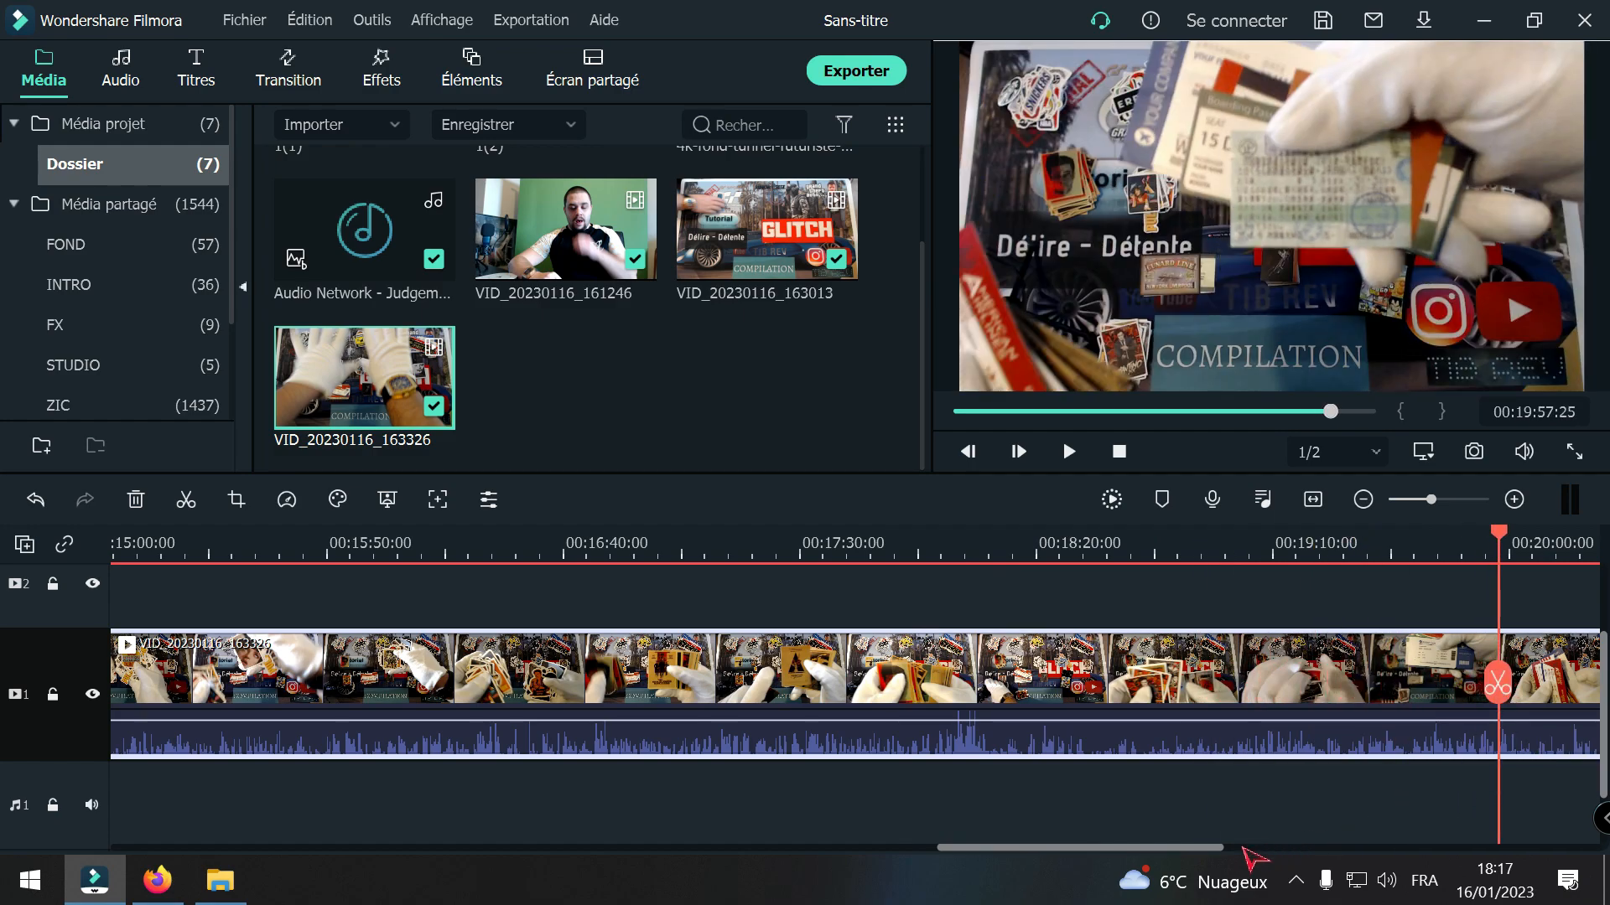
Step: Play back the last seconds of VID_20230116_163326 from 00:21:46:05, split it at 00:21:53:27 and delete the remainder
drag(1213, 841, 1218, 850)
drag(1216, 848, 1213, 848)
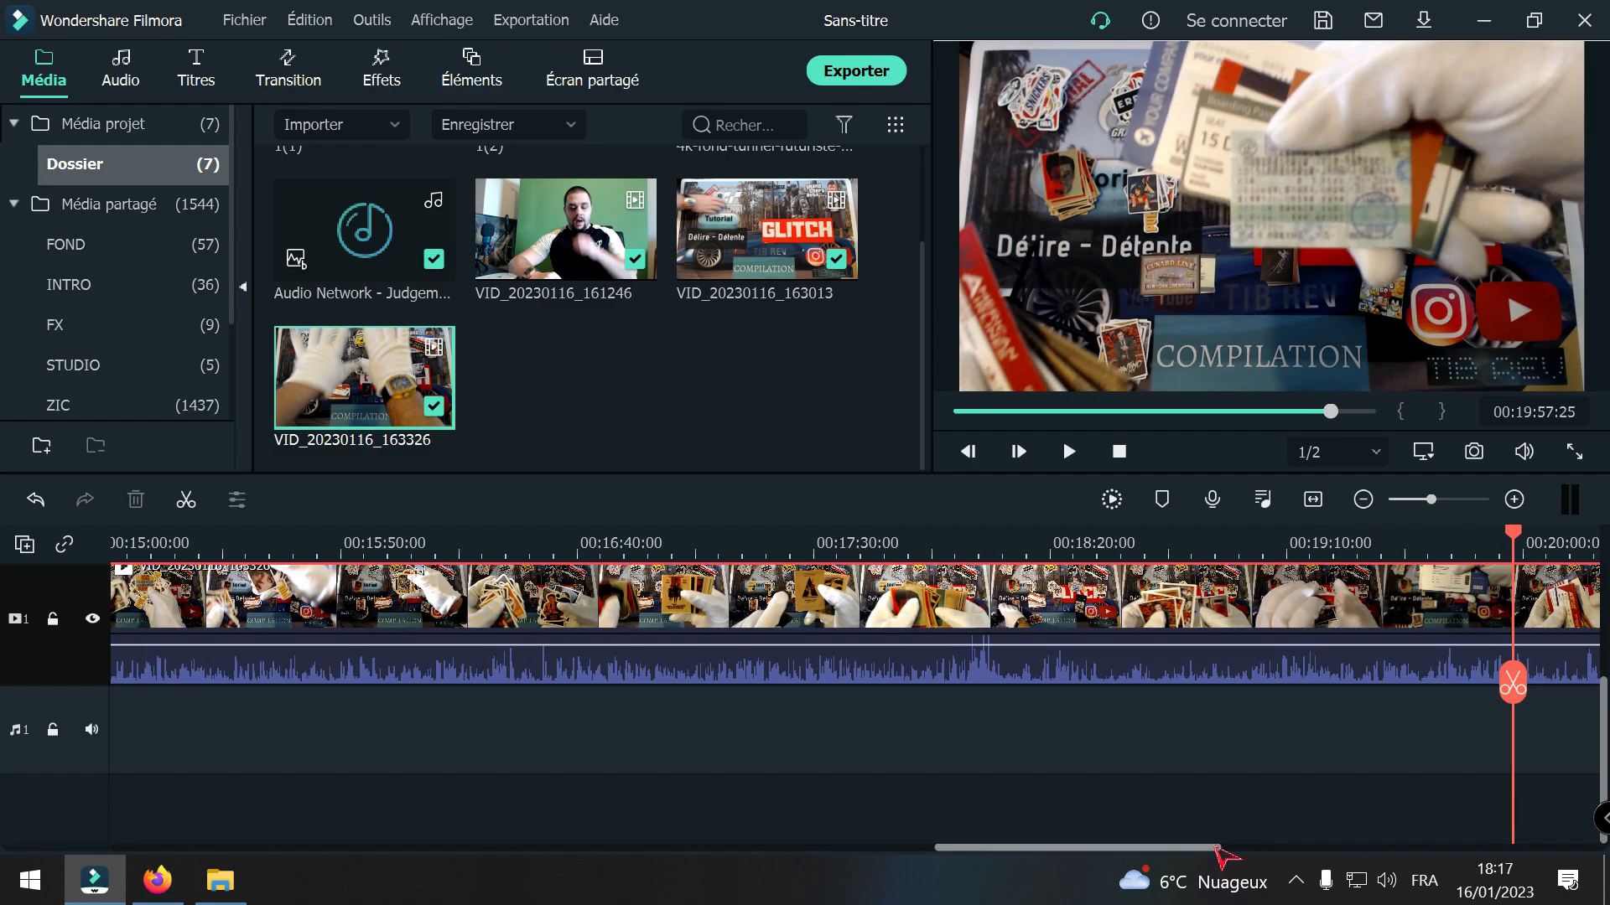
scroll(1158, 807, up, 3)
scroll(1150, 830, down, 2)
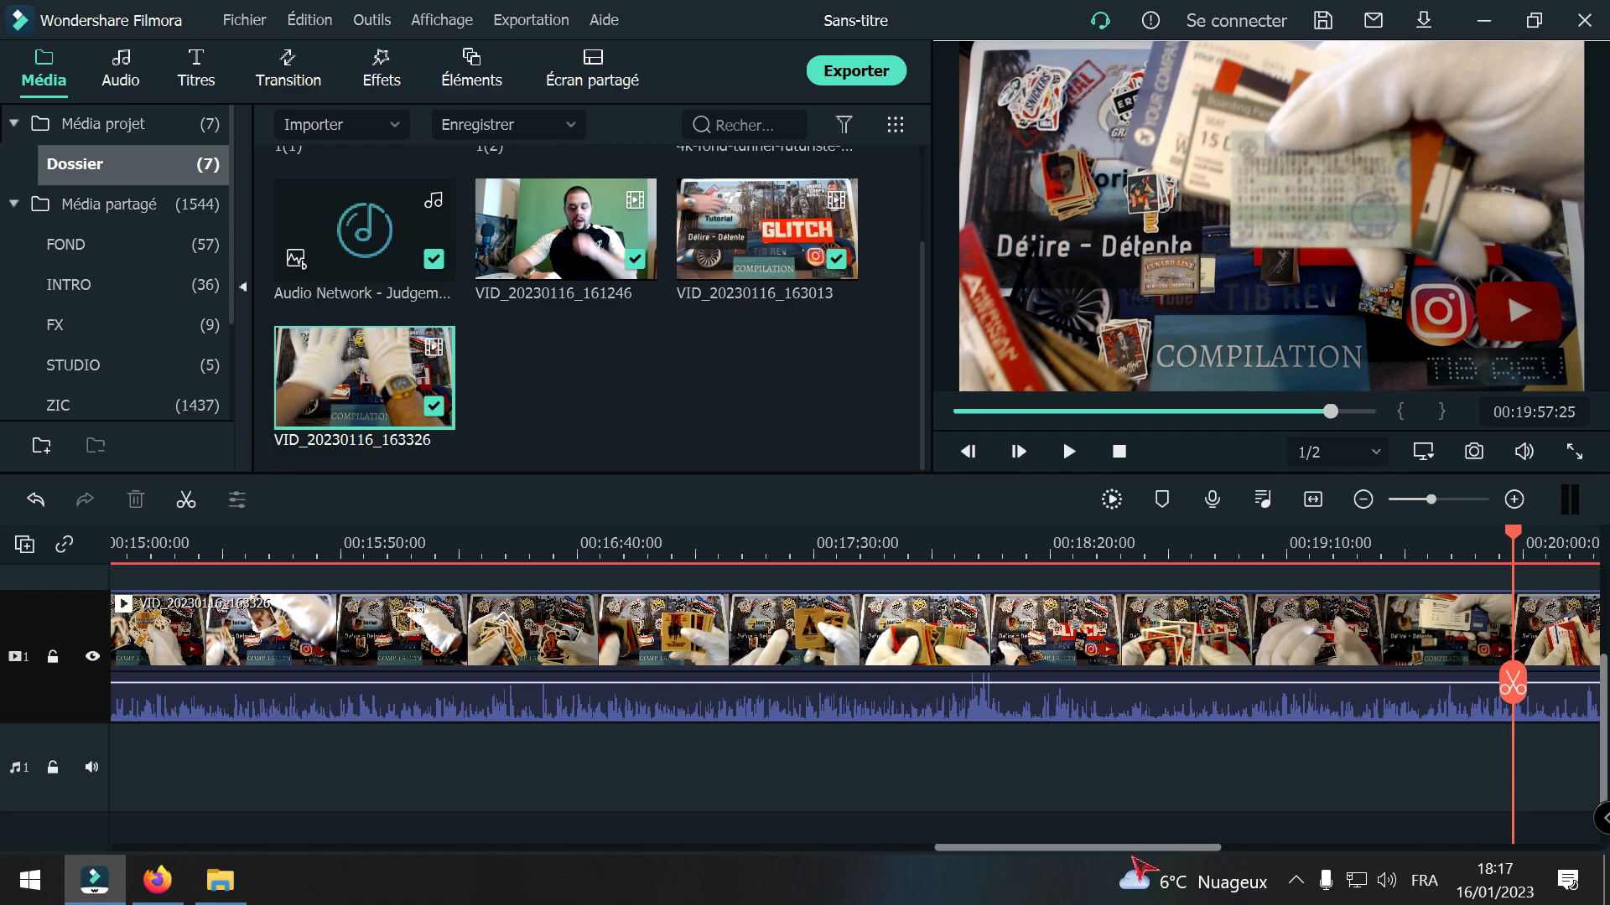
drag(1033, 852, 1226, 855)
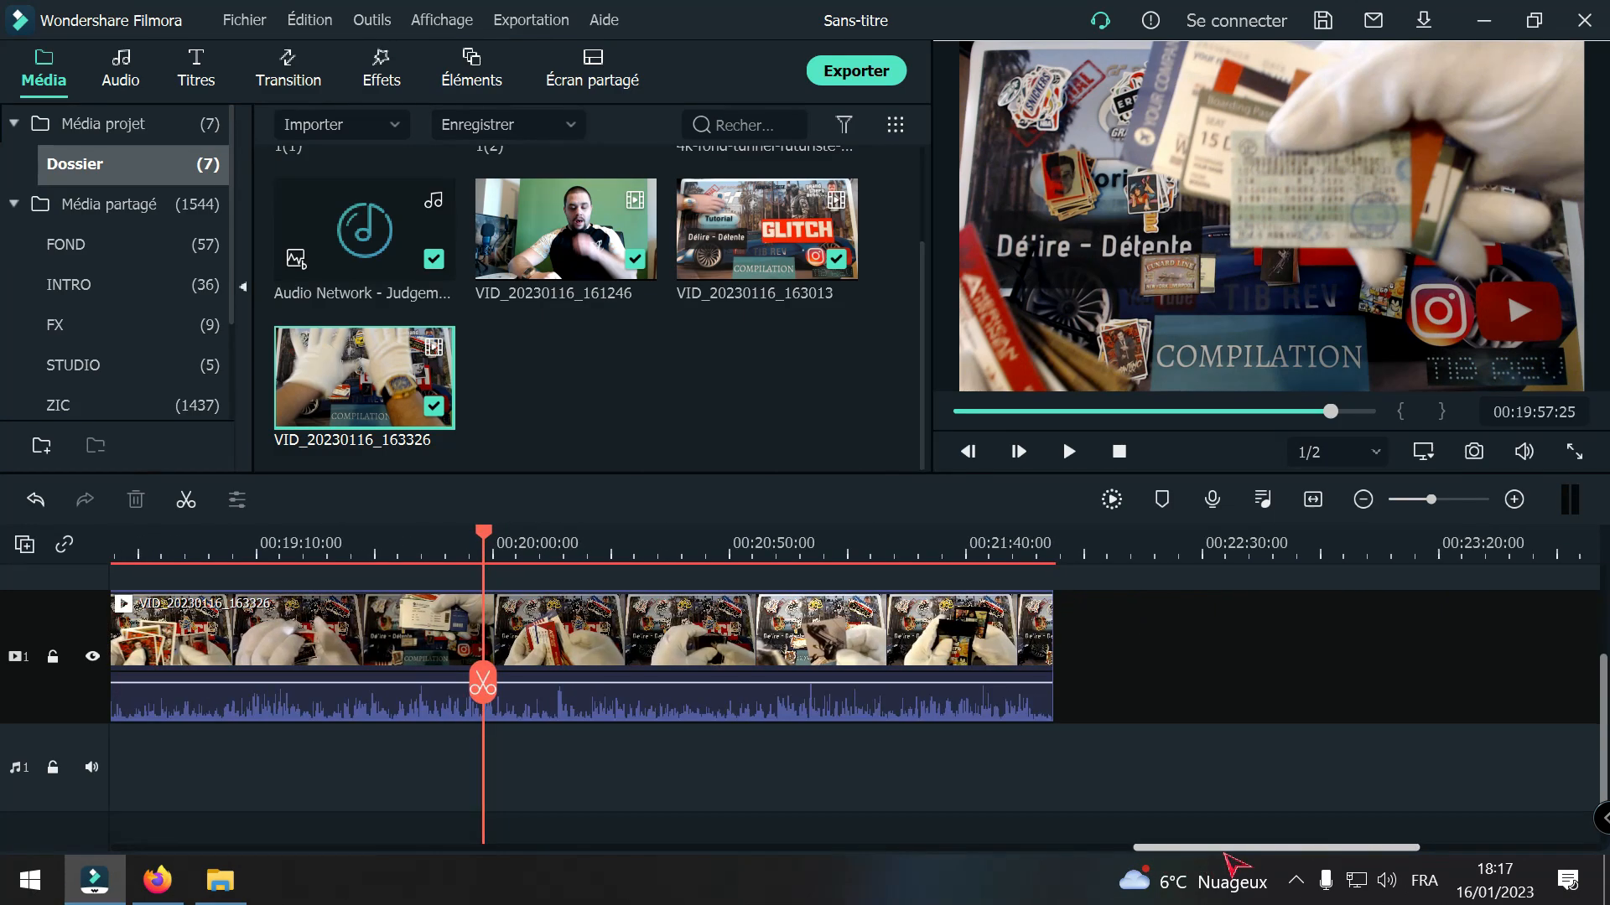
scroll(549, 813, up, 1)
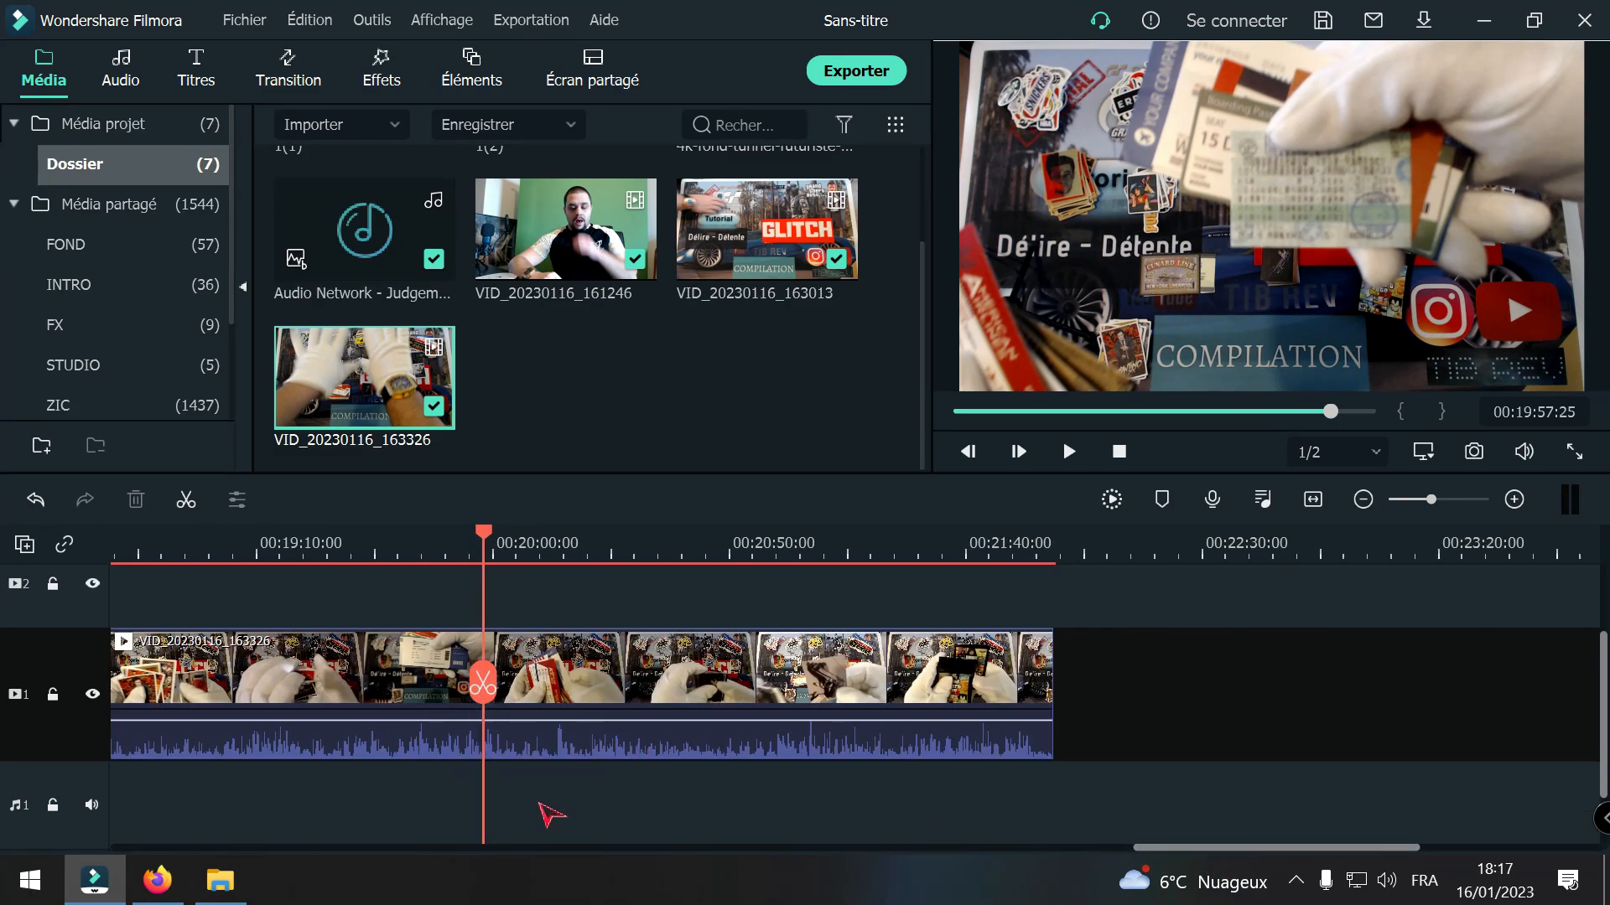
drag(483, 686, 996, 755)
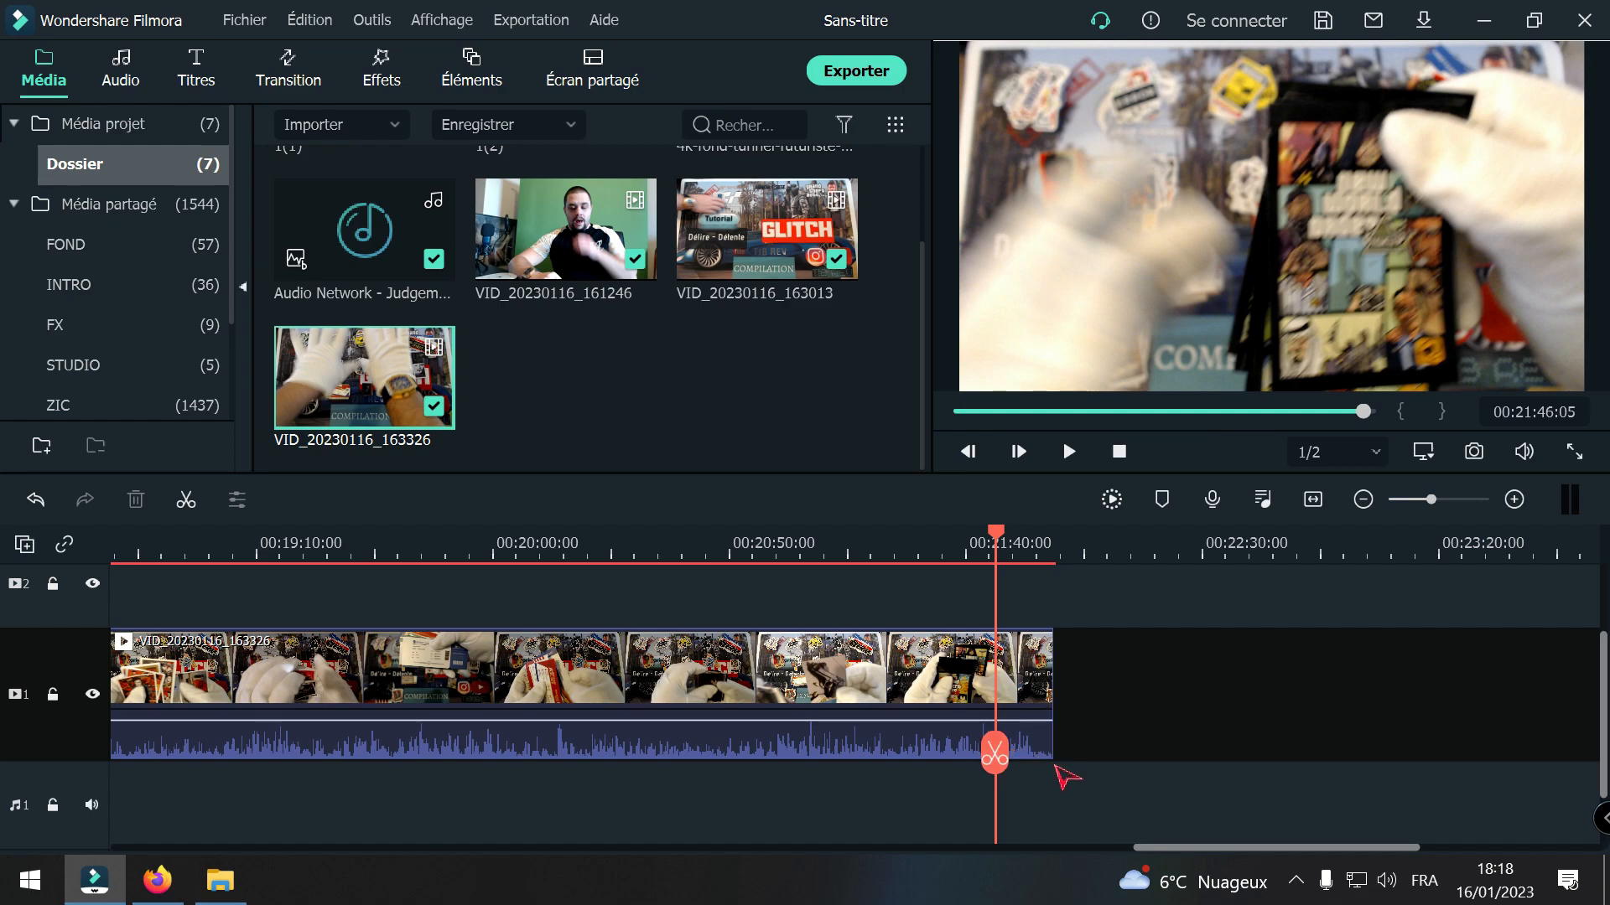
key(space)
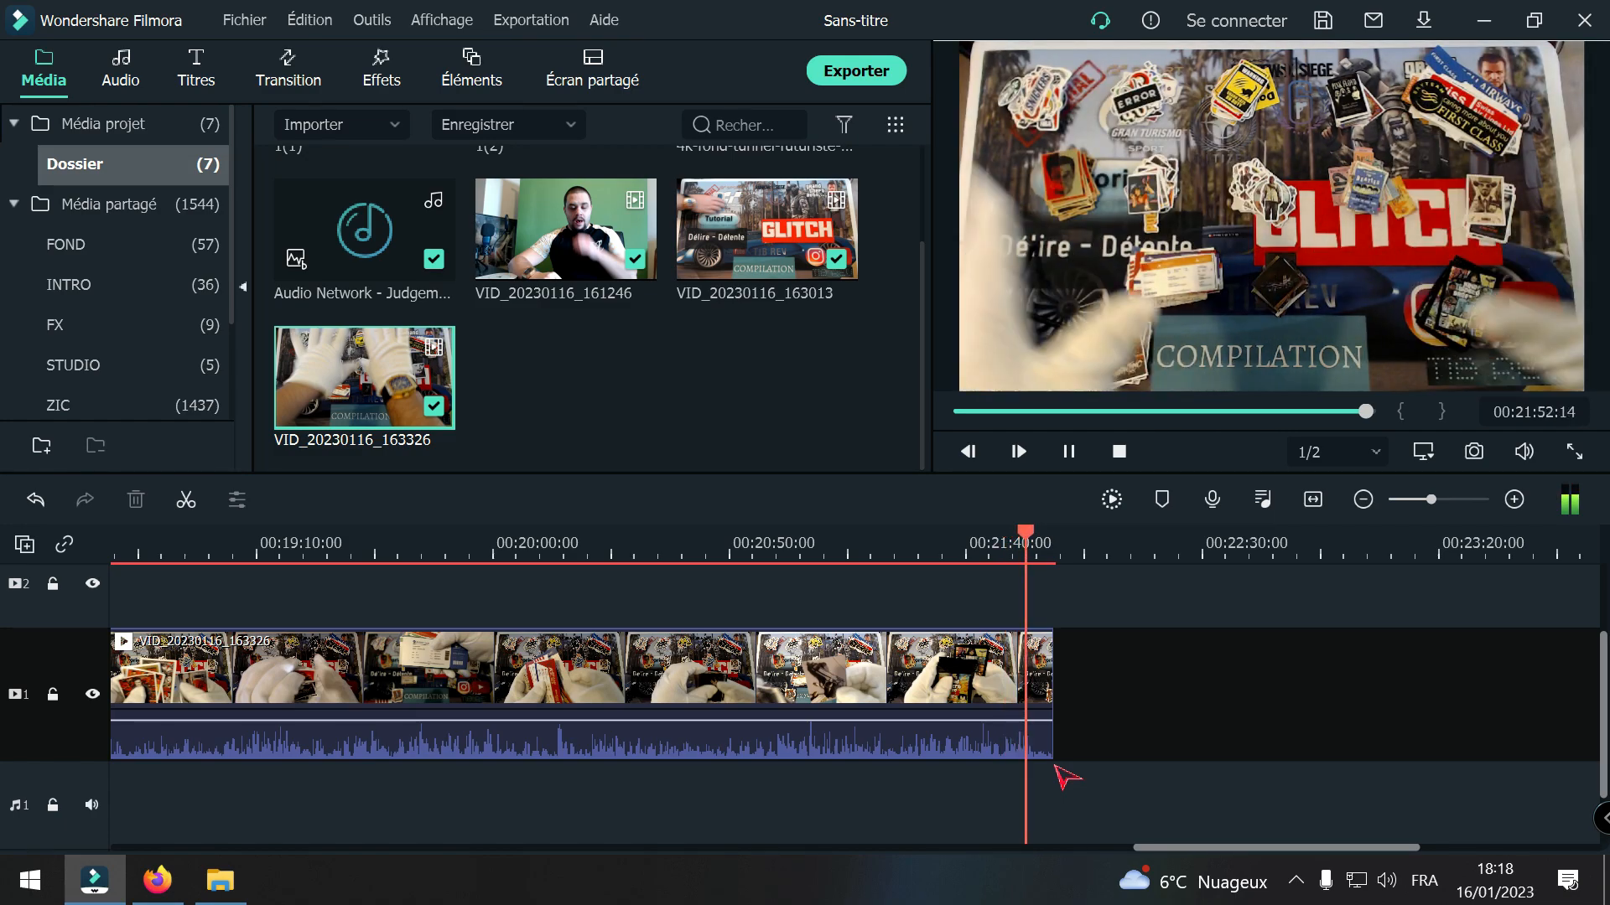
key(space)
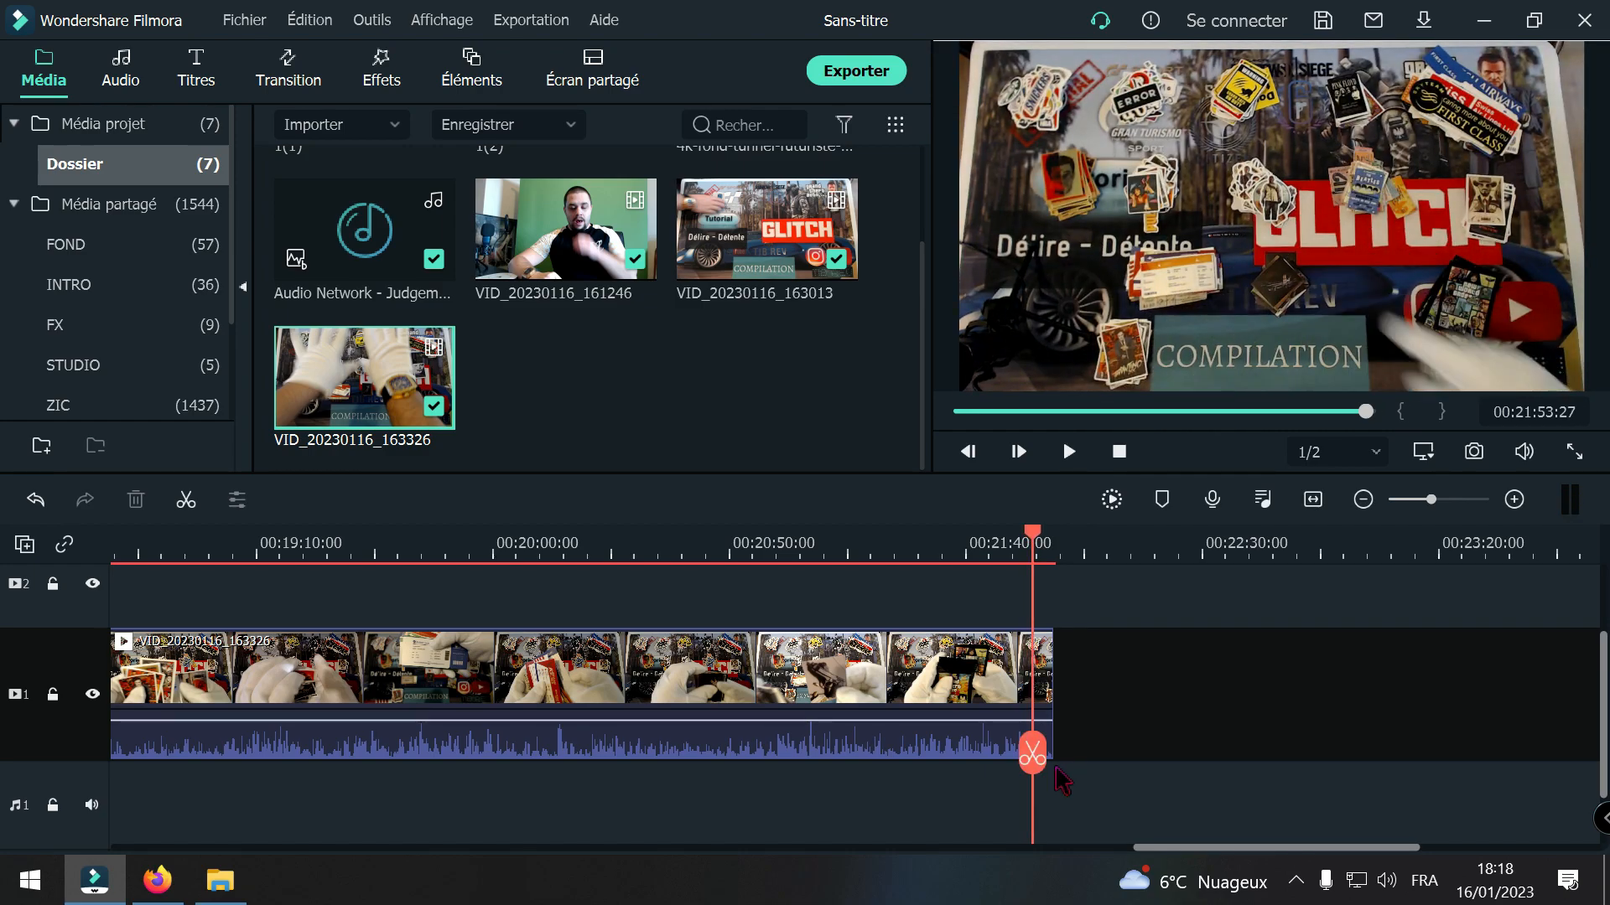
click(1029, 759)
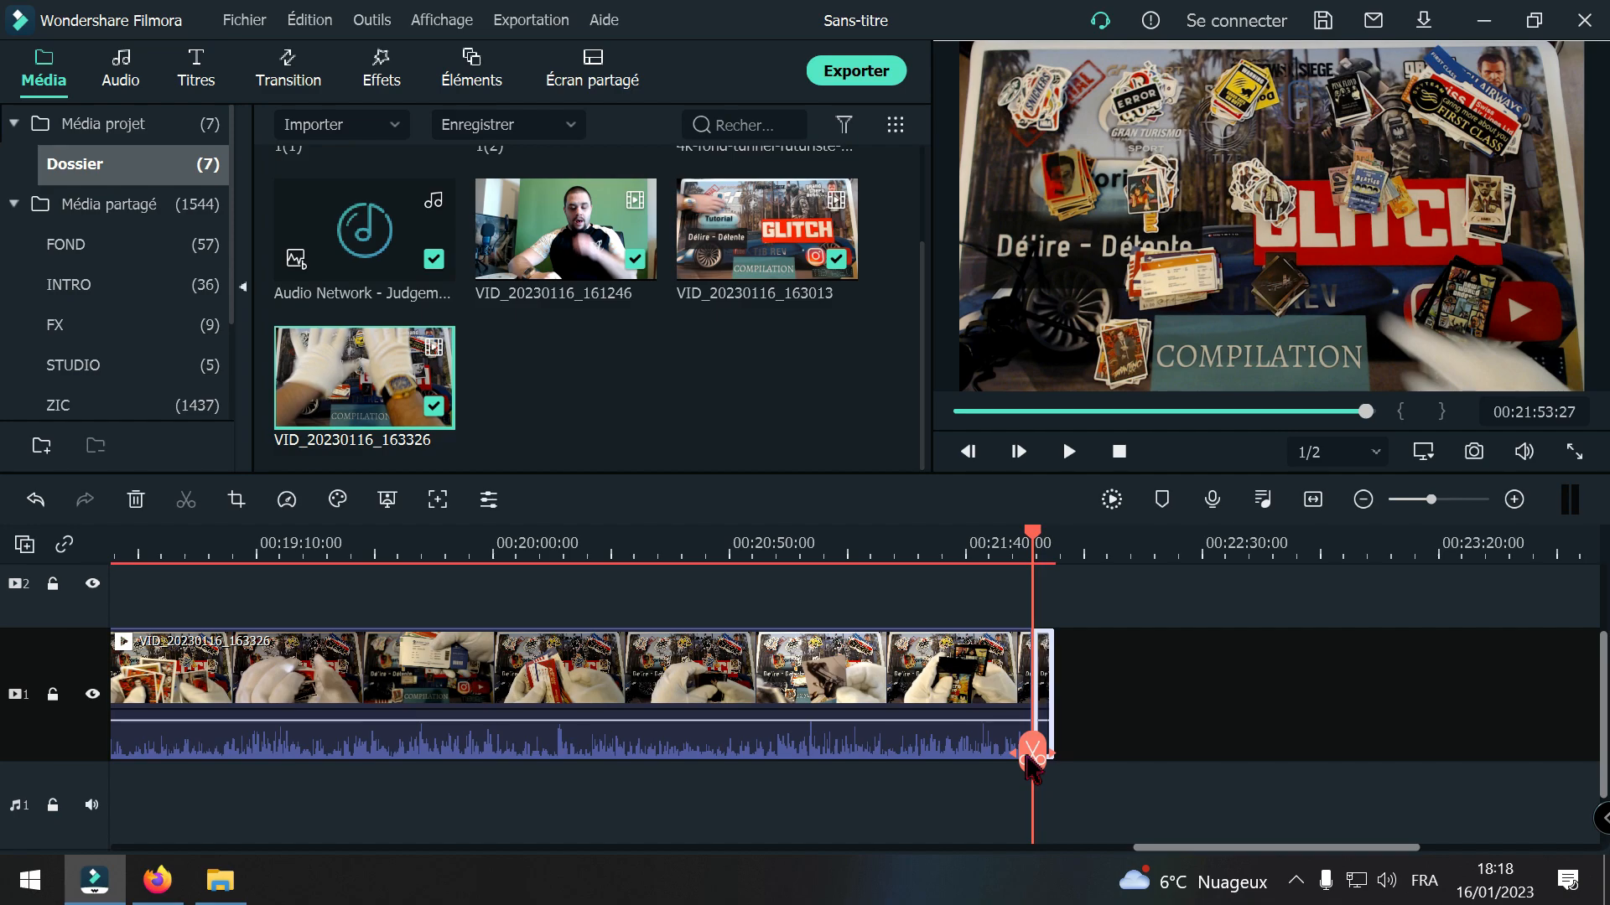
key(Delete)
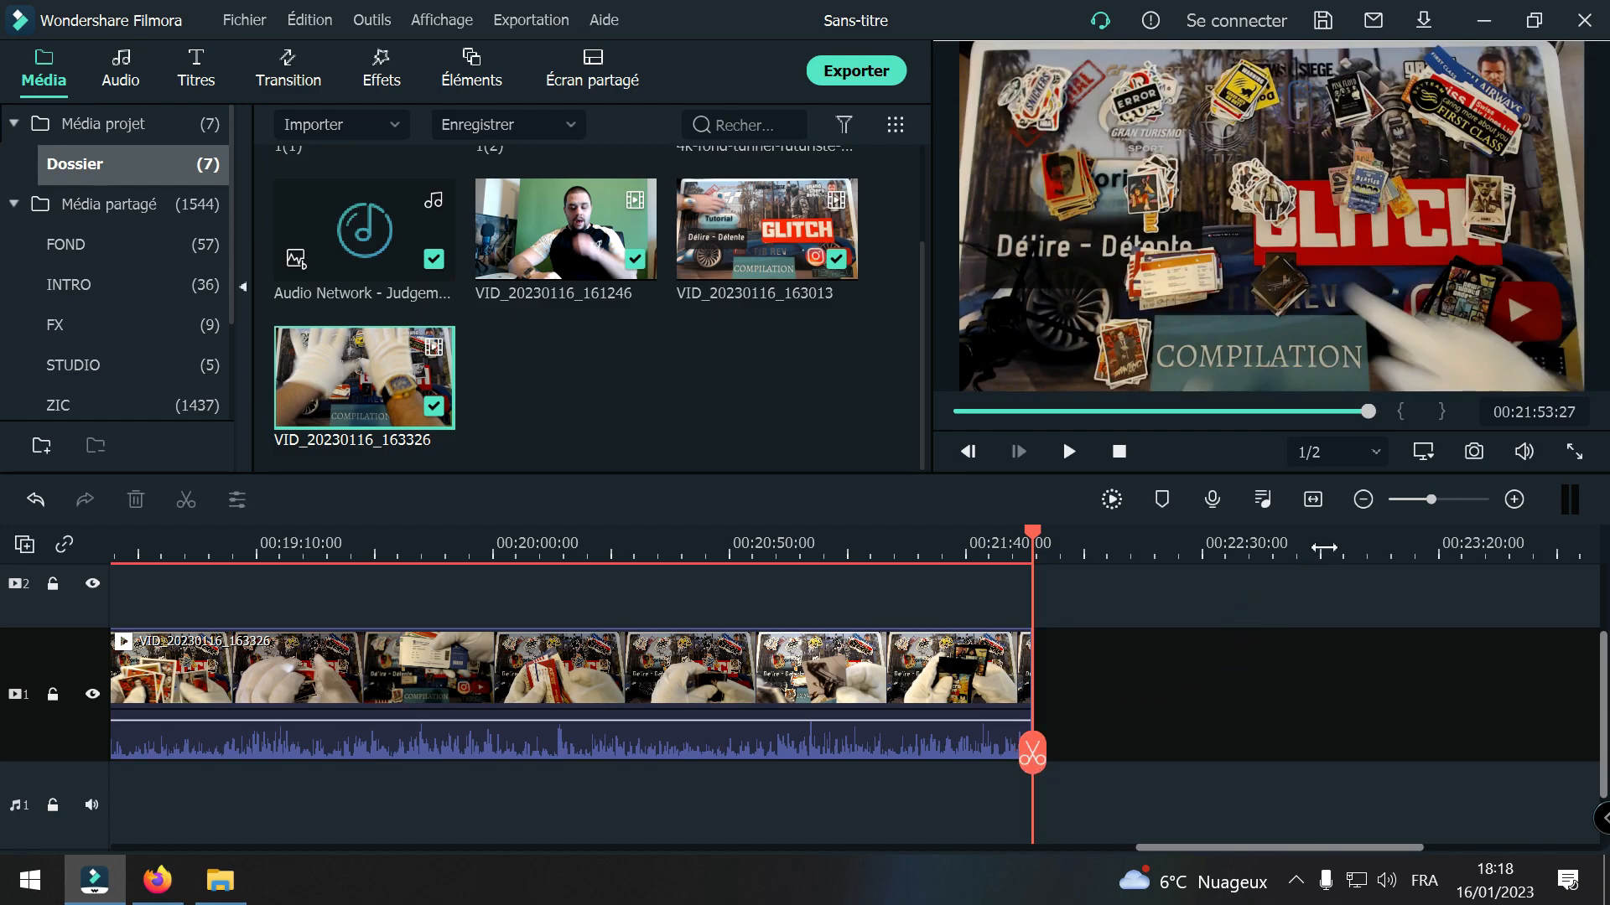
Step: Return the playhead to 00:01:47:21 near the end of the montage and play a short passage to judge the music level
click(1363, 500)
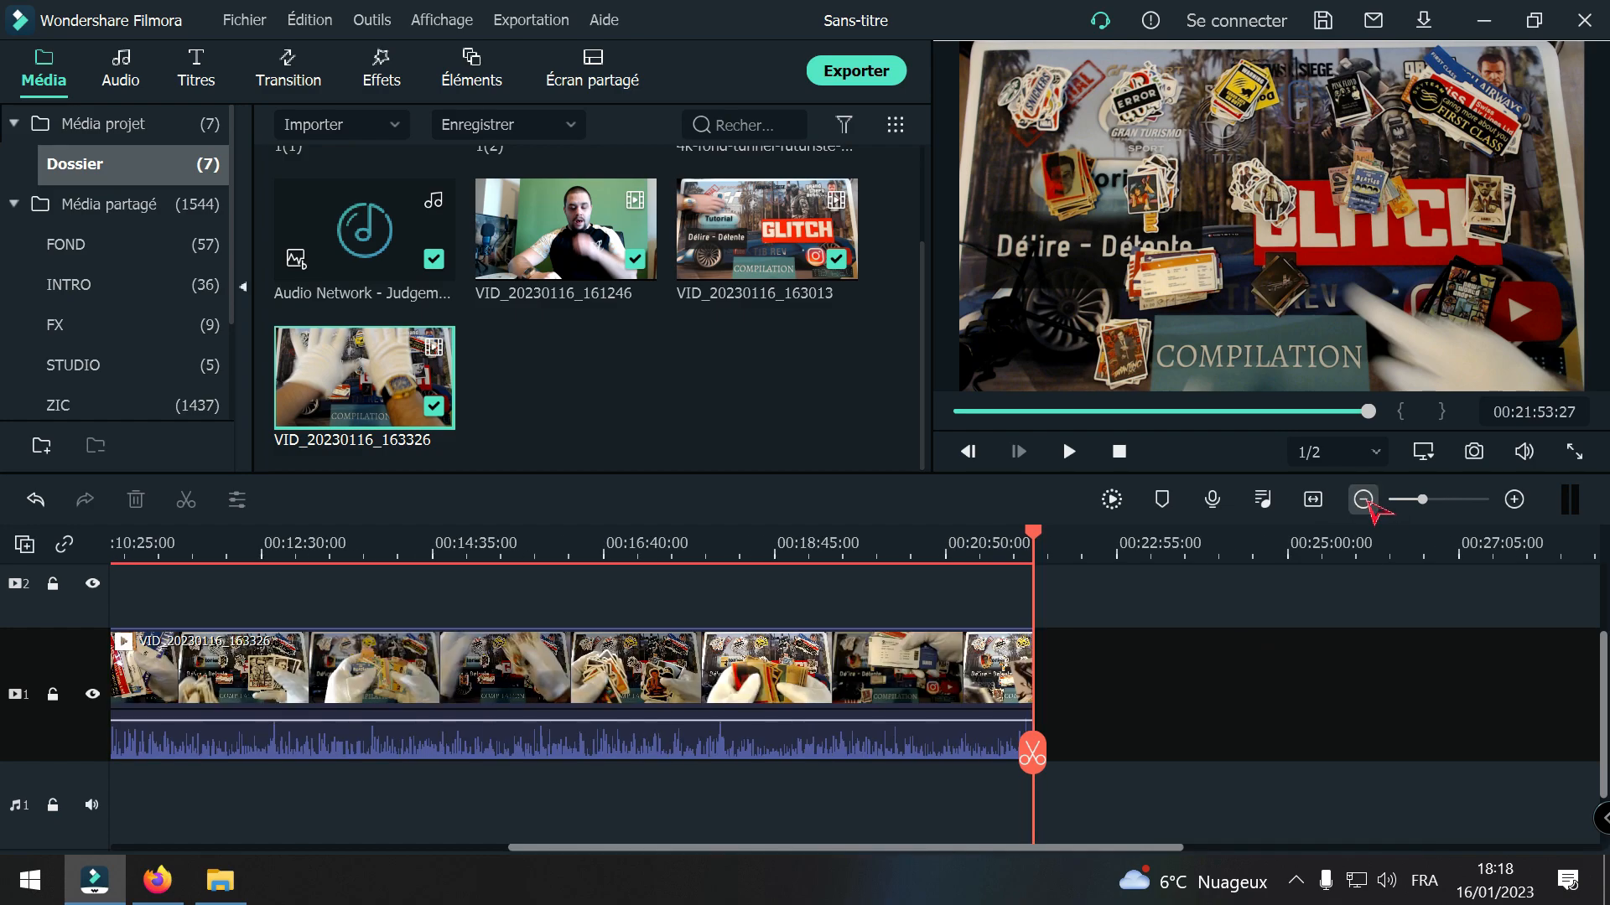
drag(1033, 748, 432, 779)
drag(551, 847, 170, 854)
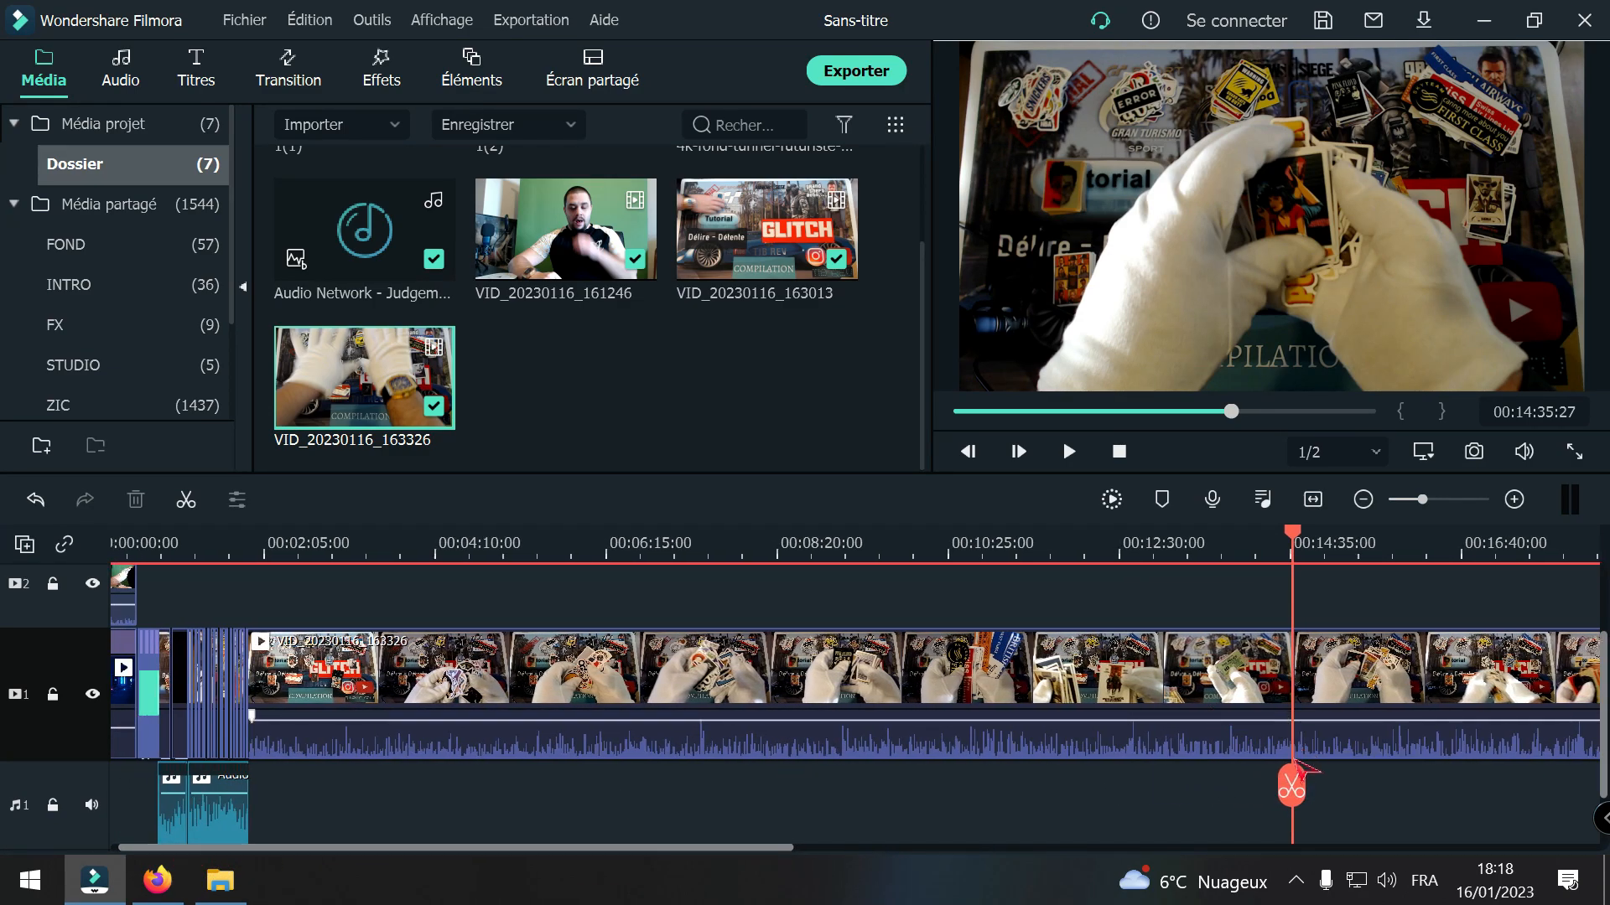
drag(1292, 784, 241, 819)
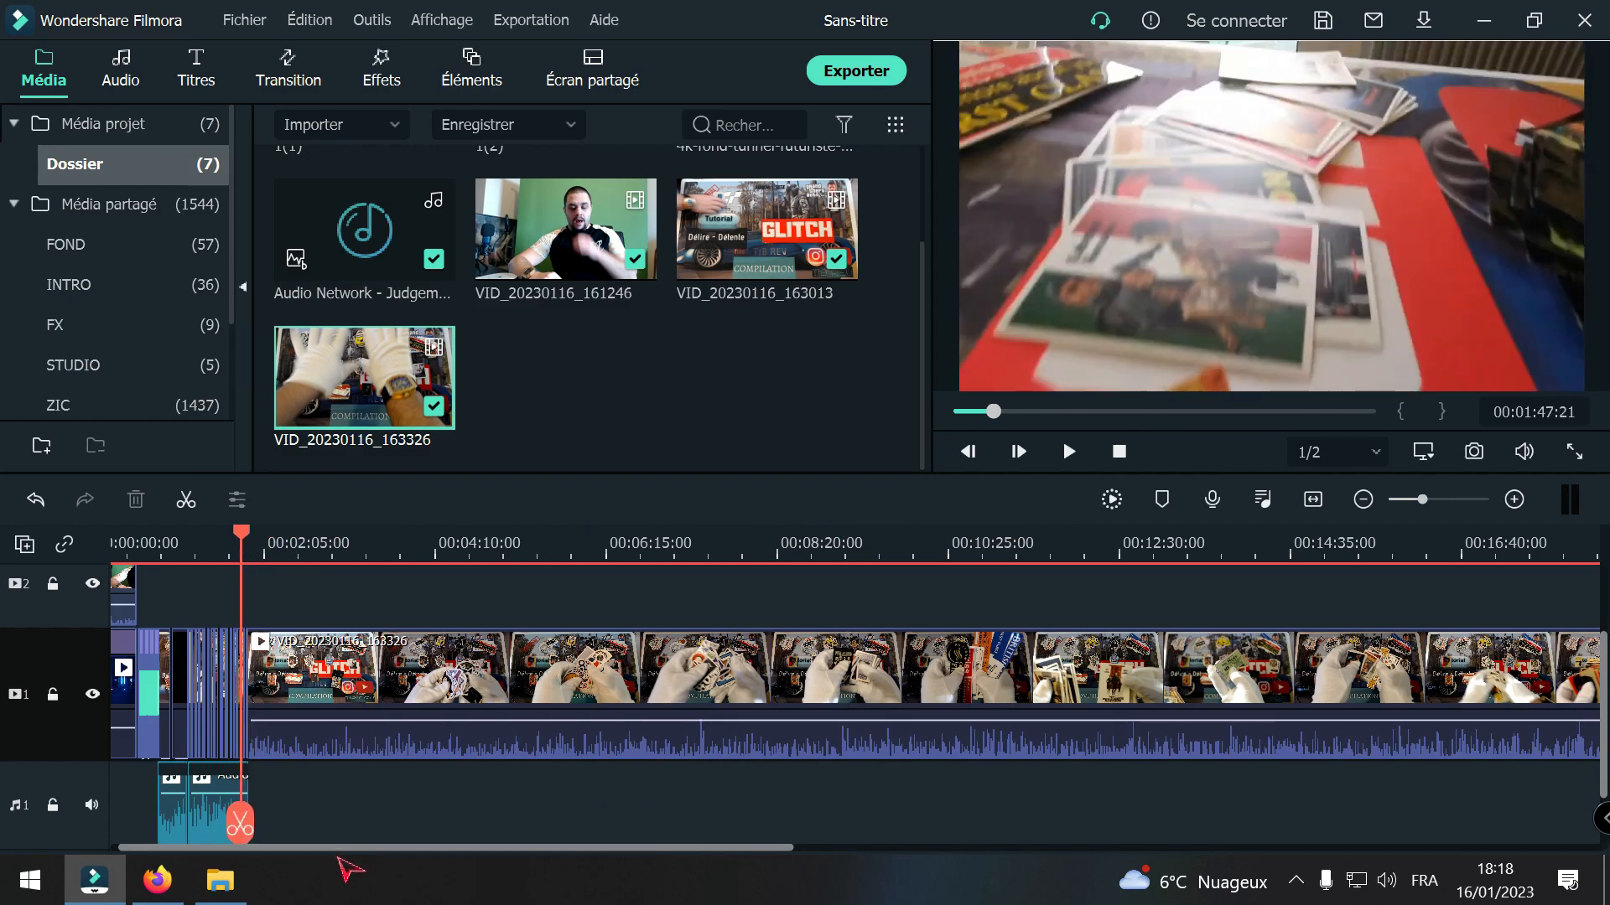
drag(331, 849, 276, 850)
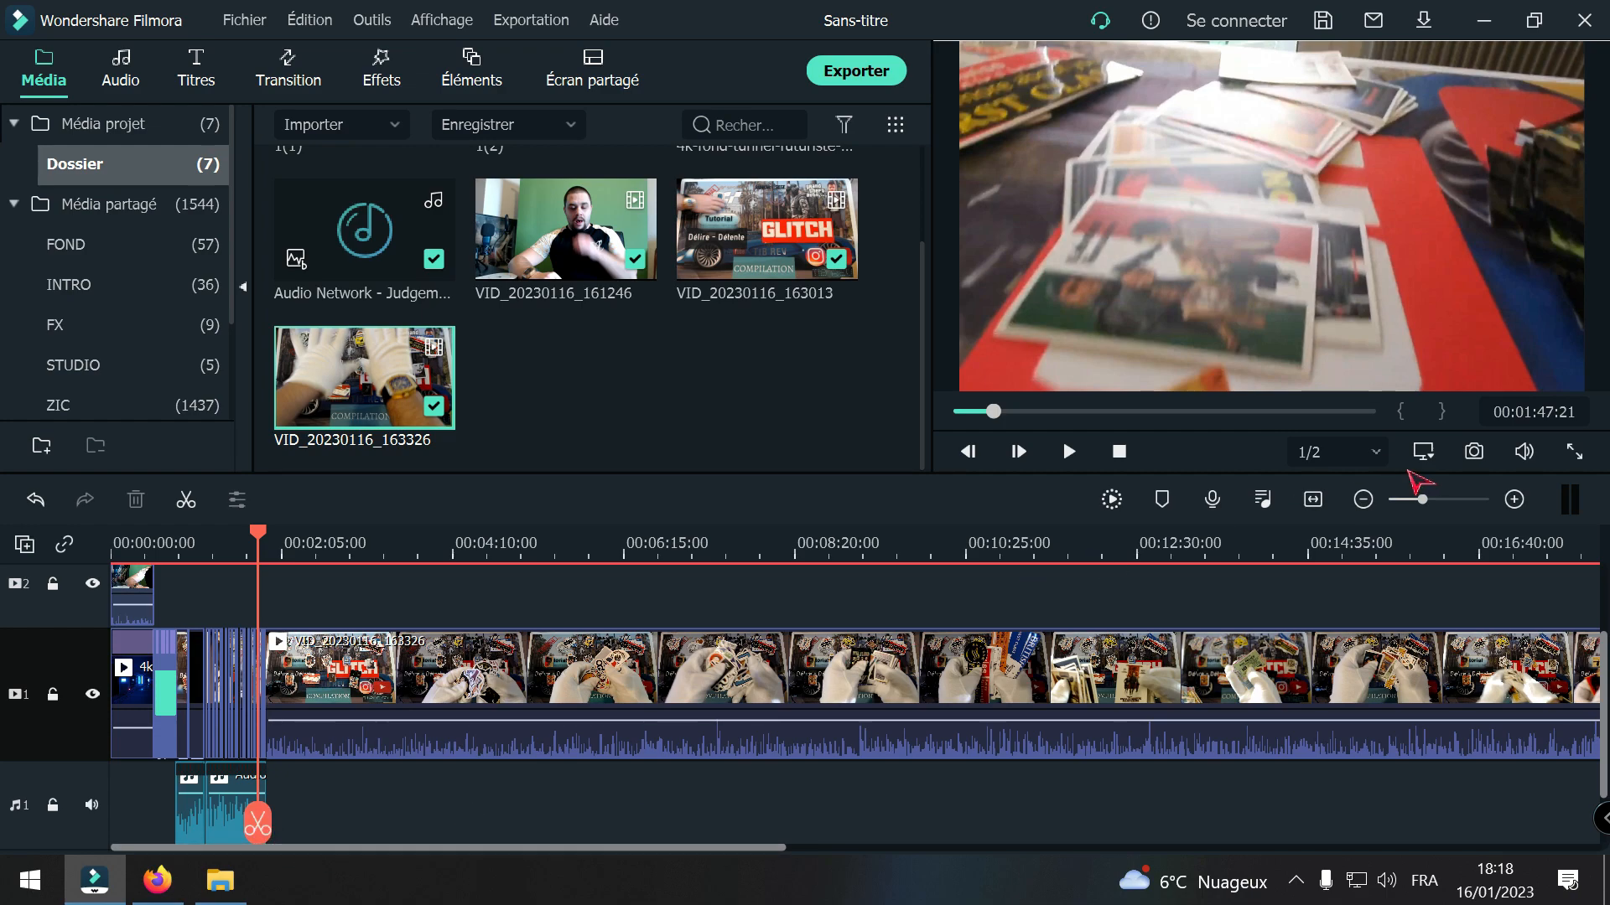
click(1514, 499)
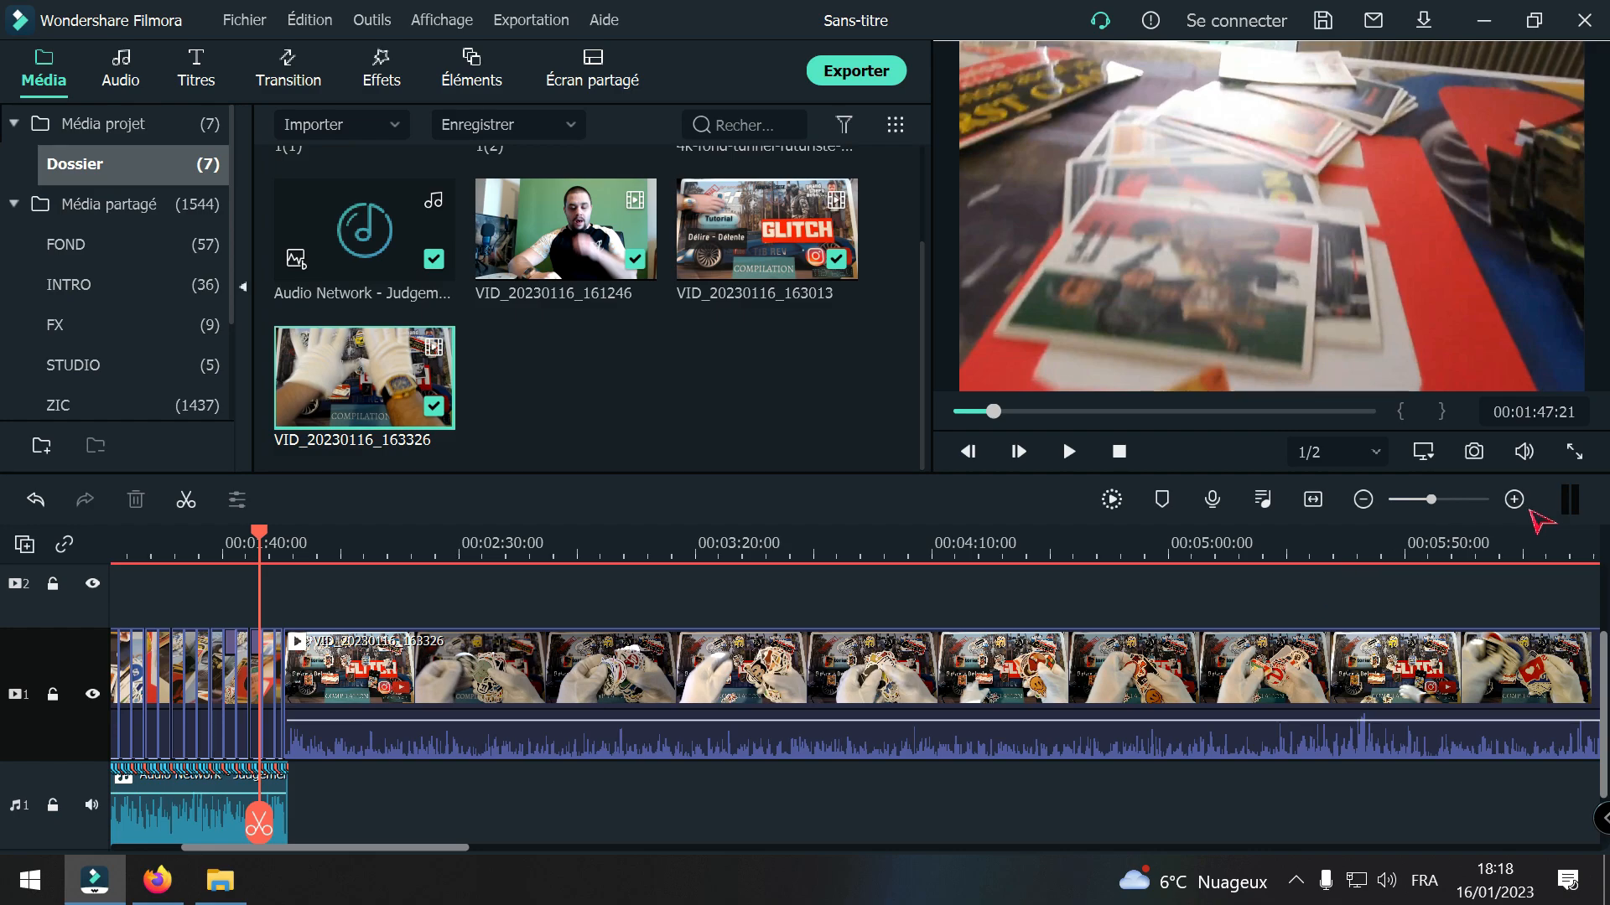
click(1514, 500)
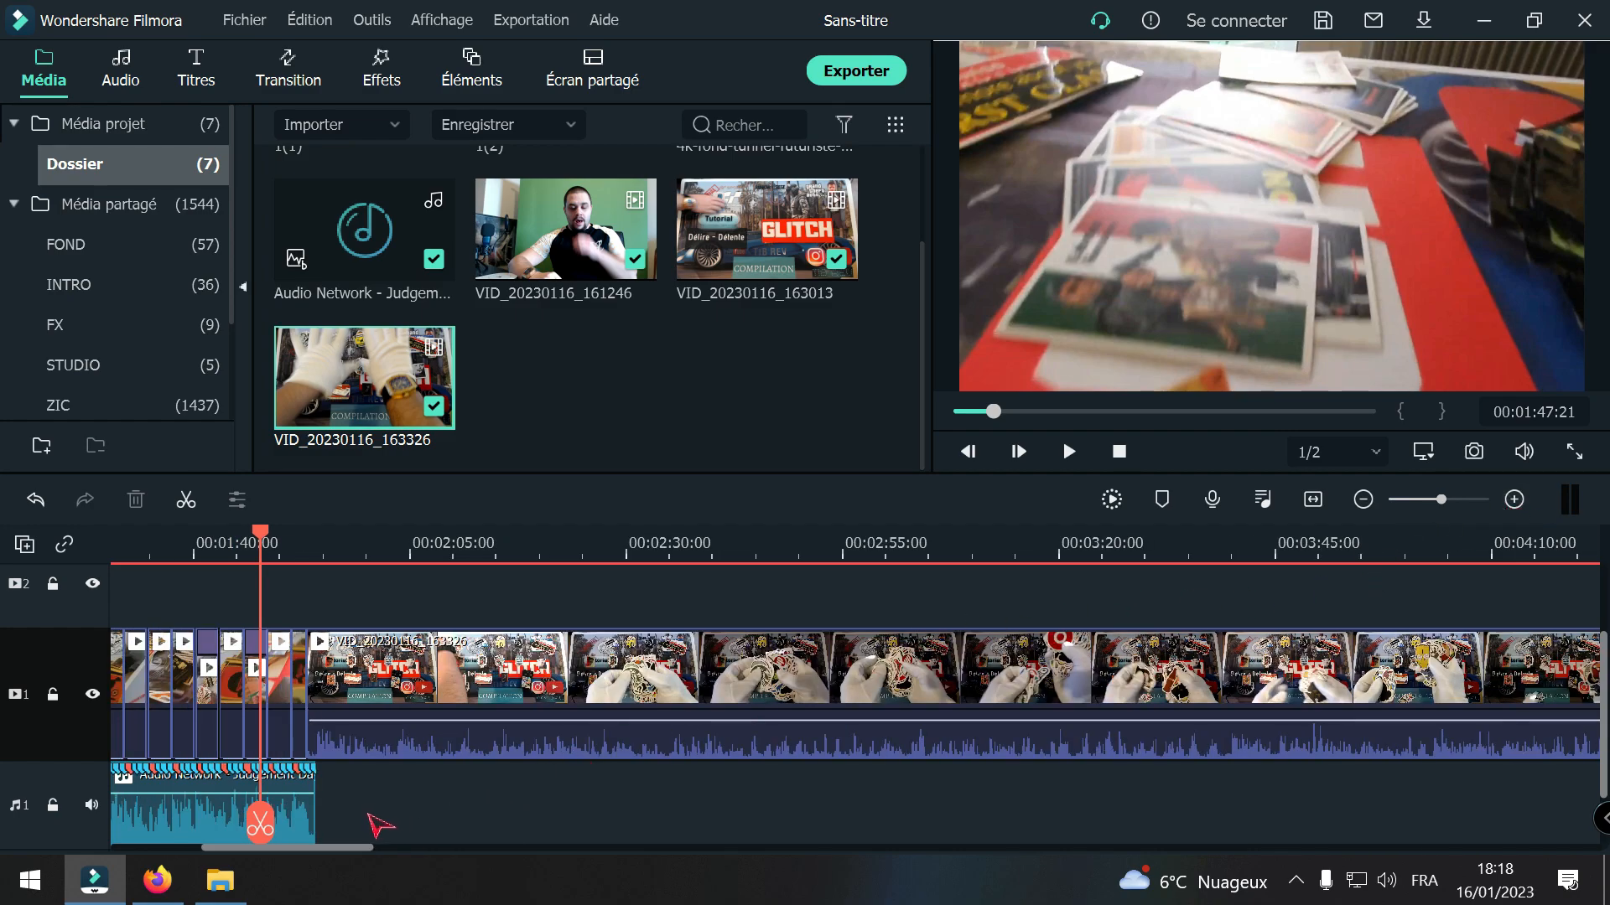
drag(302, 848, 186, 870)
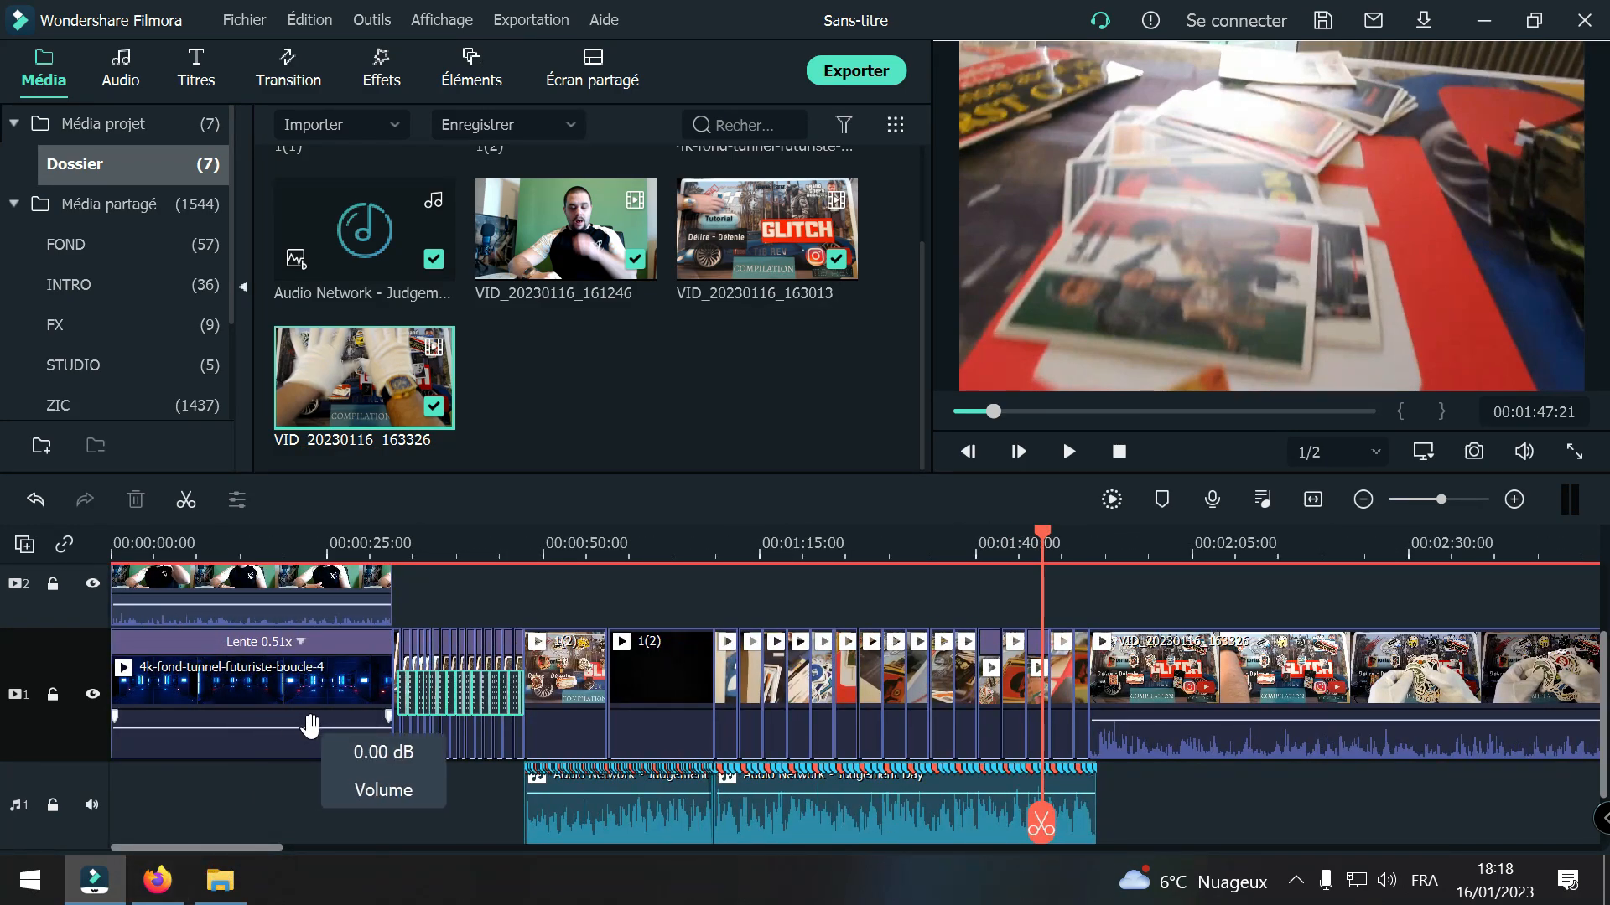
scroll(335, 736, up, 1)
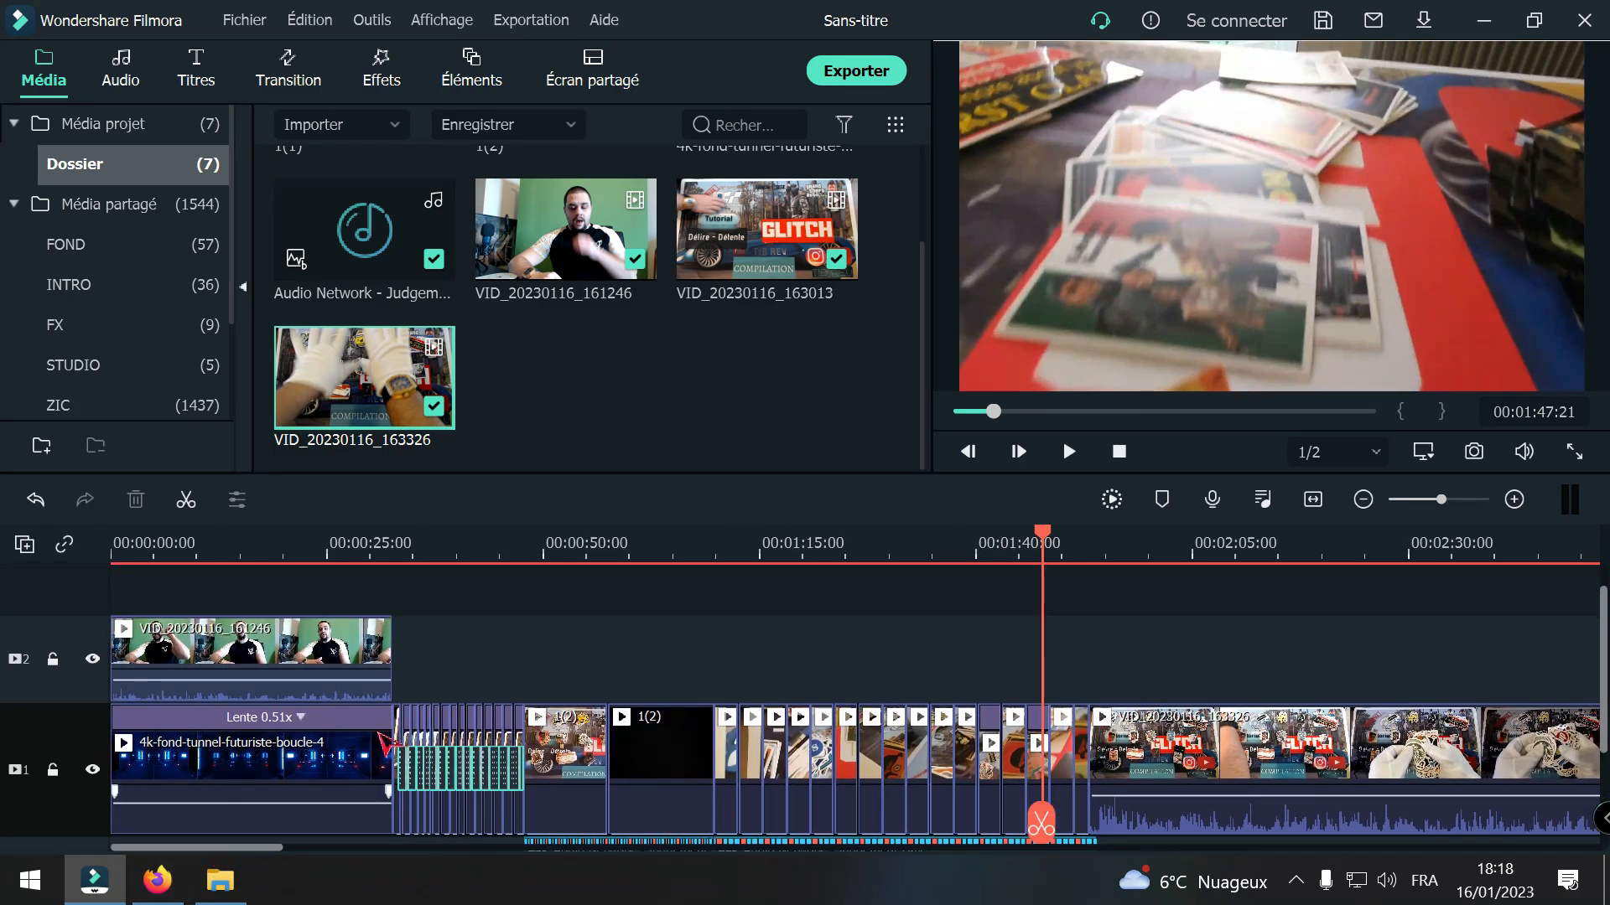
scroll(844, 676, down, 1)
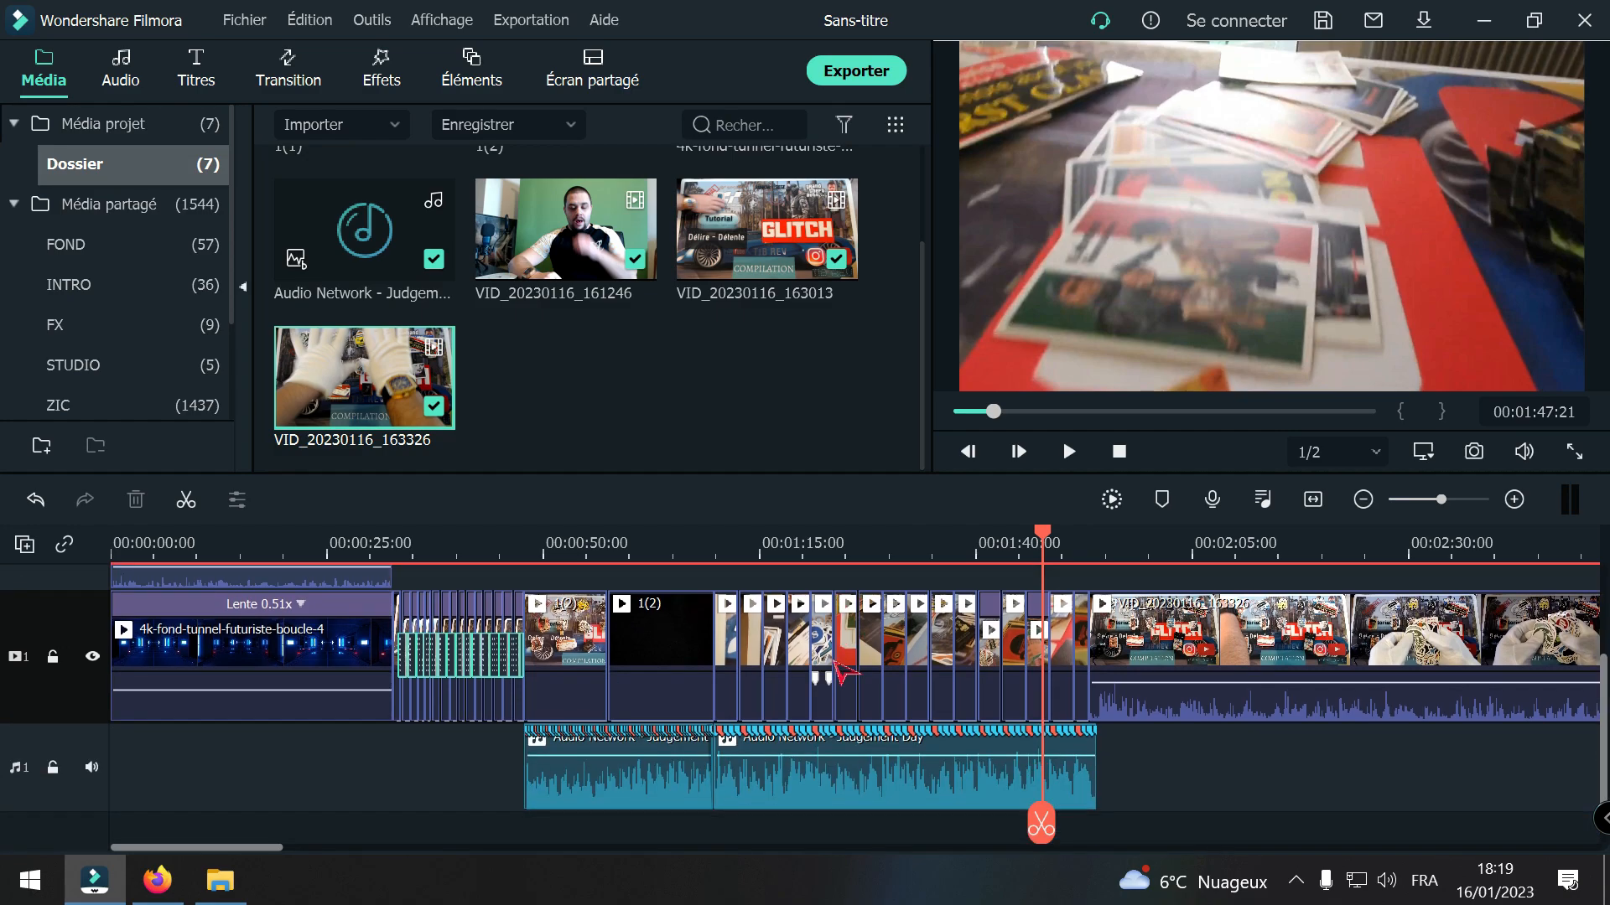
key(space)
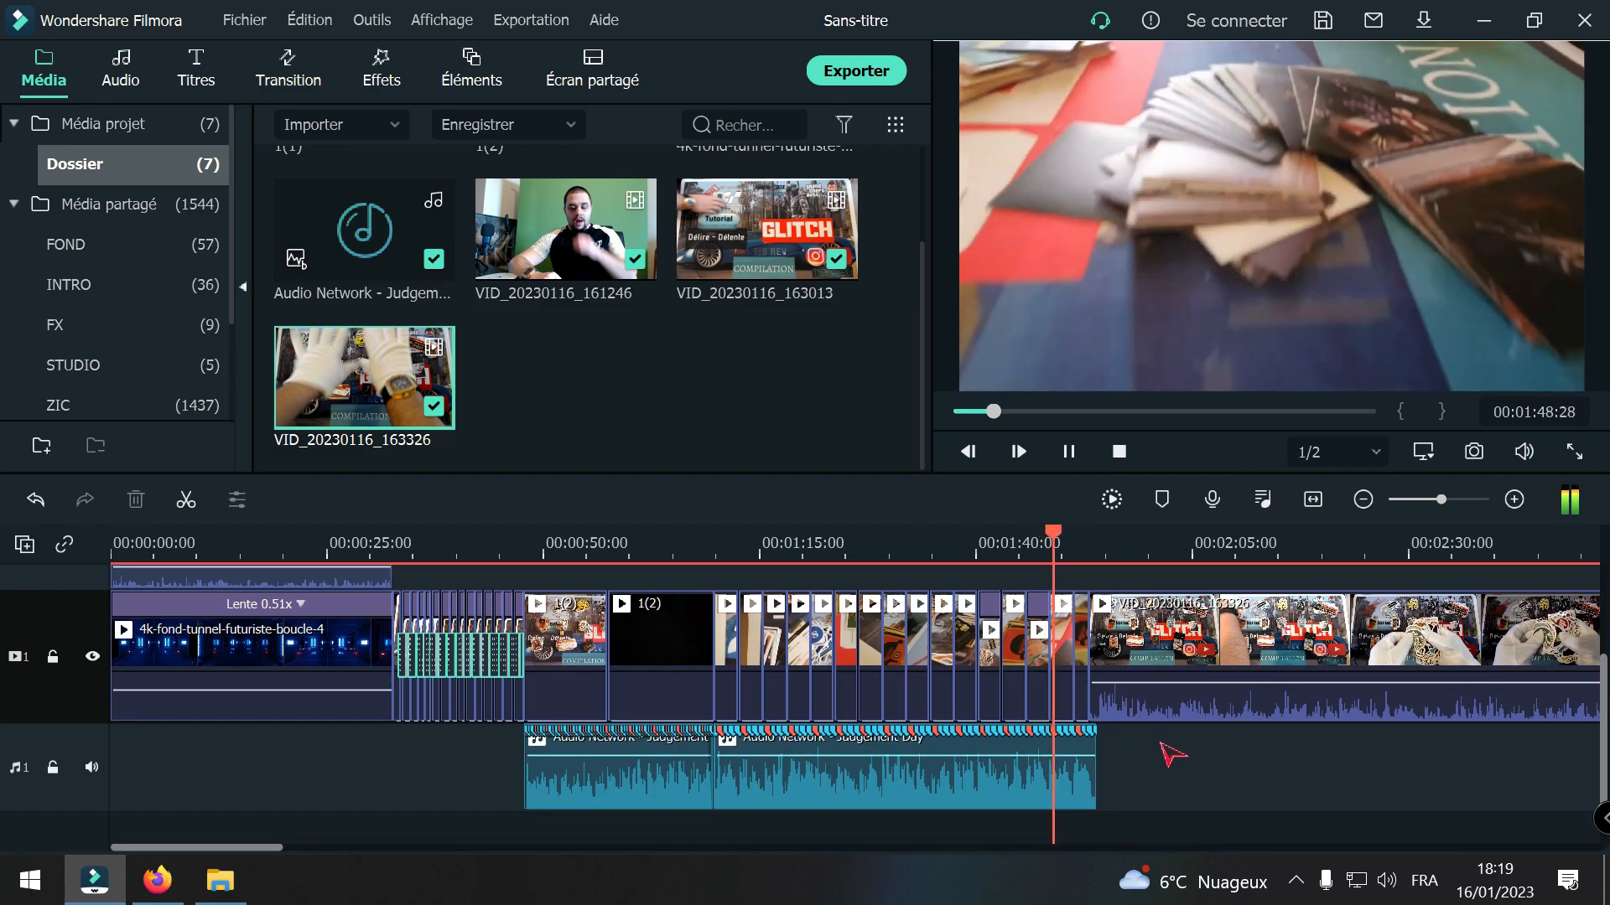
key(space)
Step: Raise the VID_20230116_163326 clip's volume to 12.00 dB, playing its opening before and after the change
drag(1060, 826, 1155, 821)
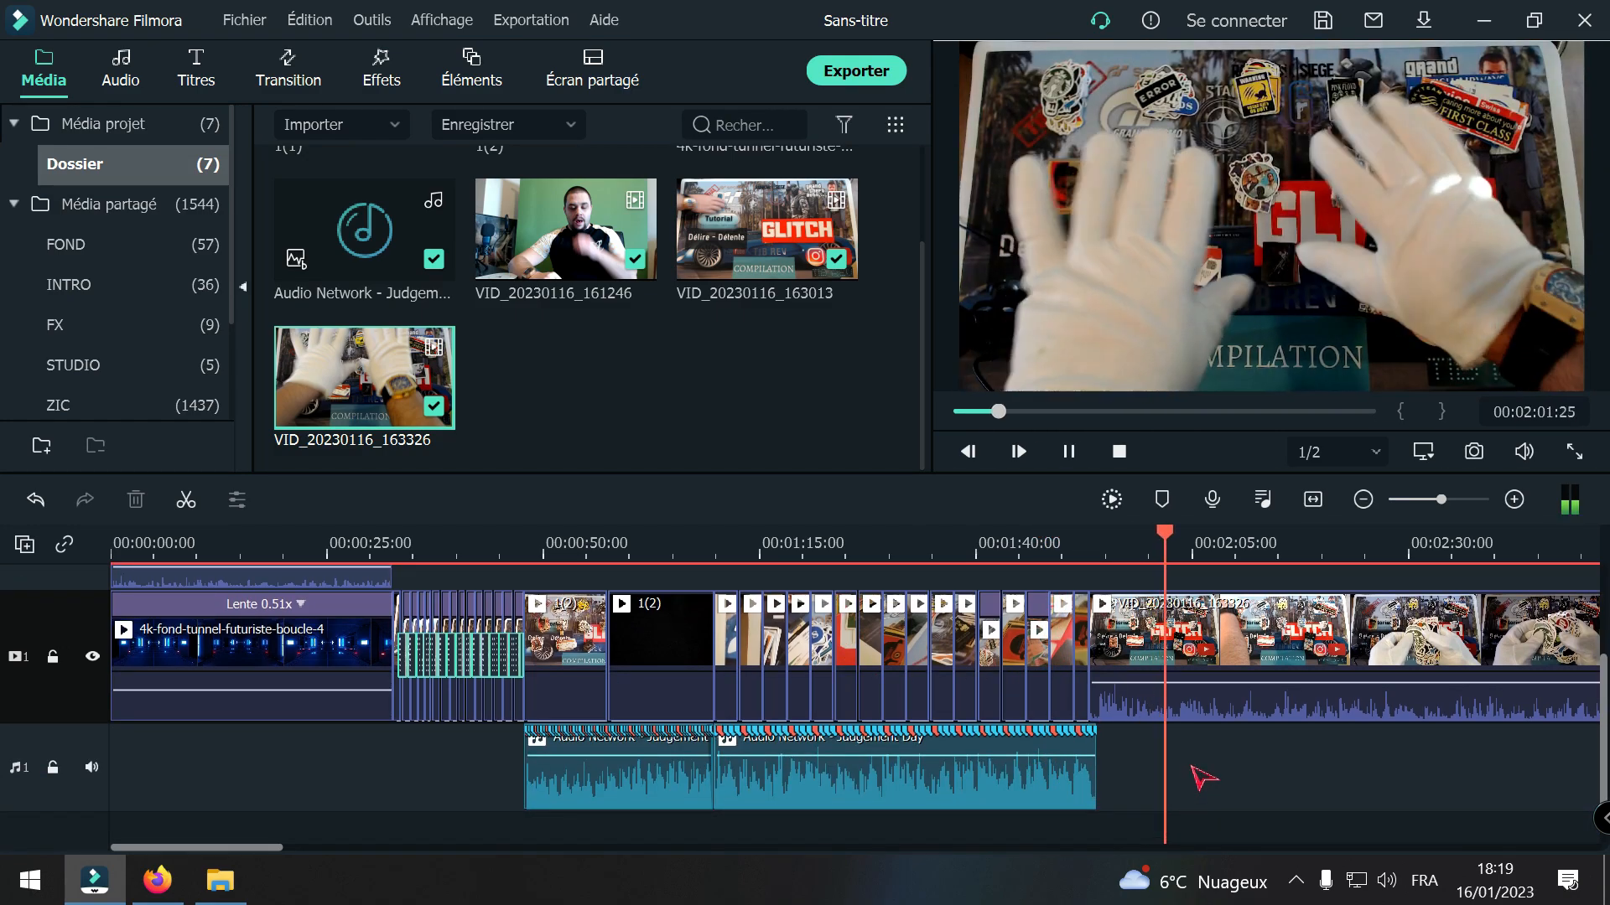
drag(1221, 687, 1226, 679)
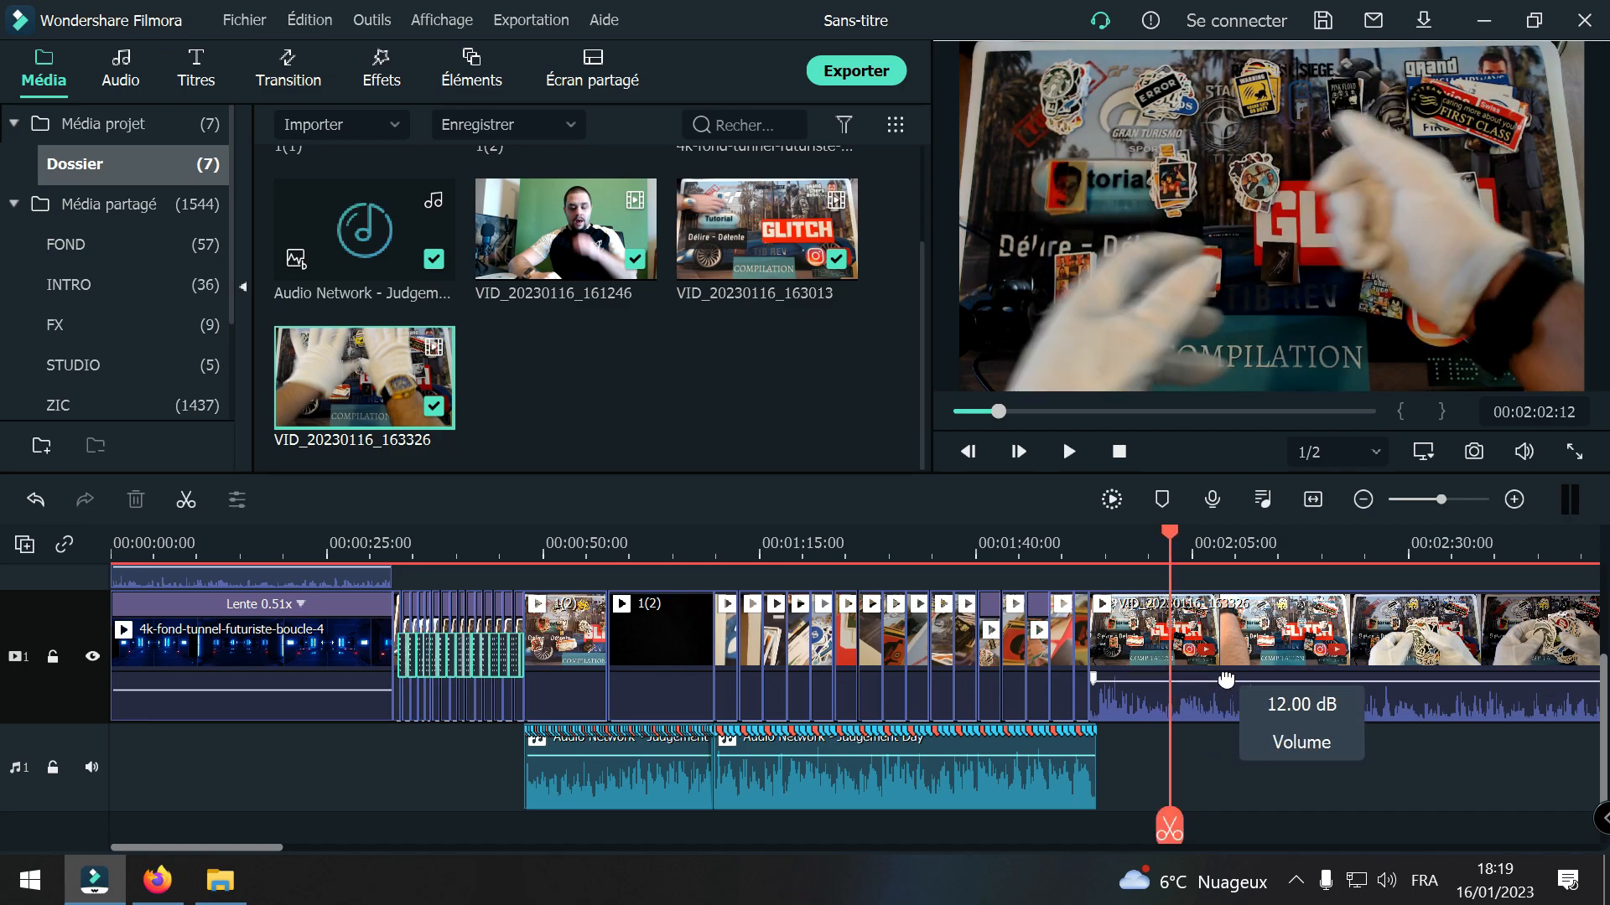
key(space)
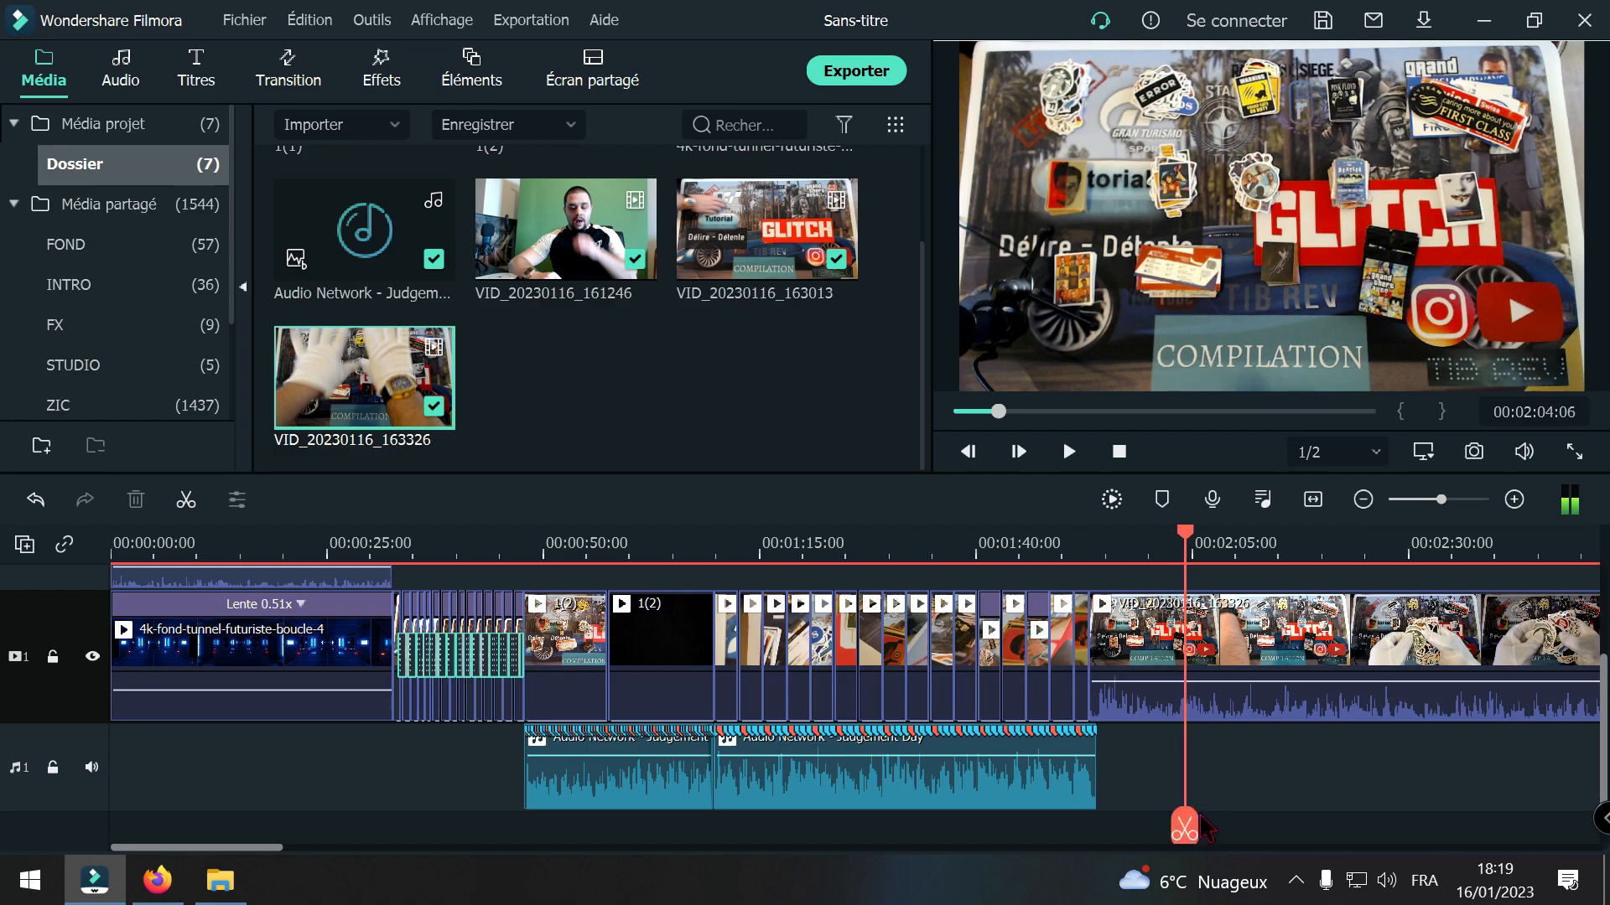
Step: Lower the volume of both Judgement Day music segments, the second to -5.36 dB, and play the presentation's opening to compare levels
drag(1182, 830, 999, 819)
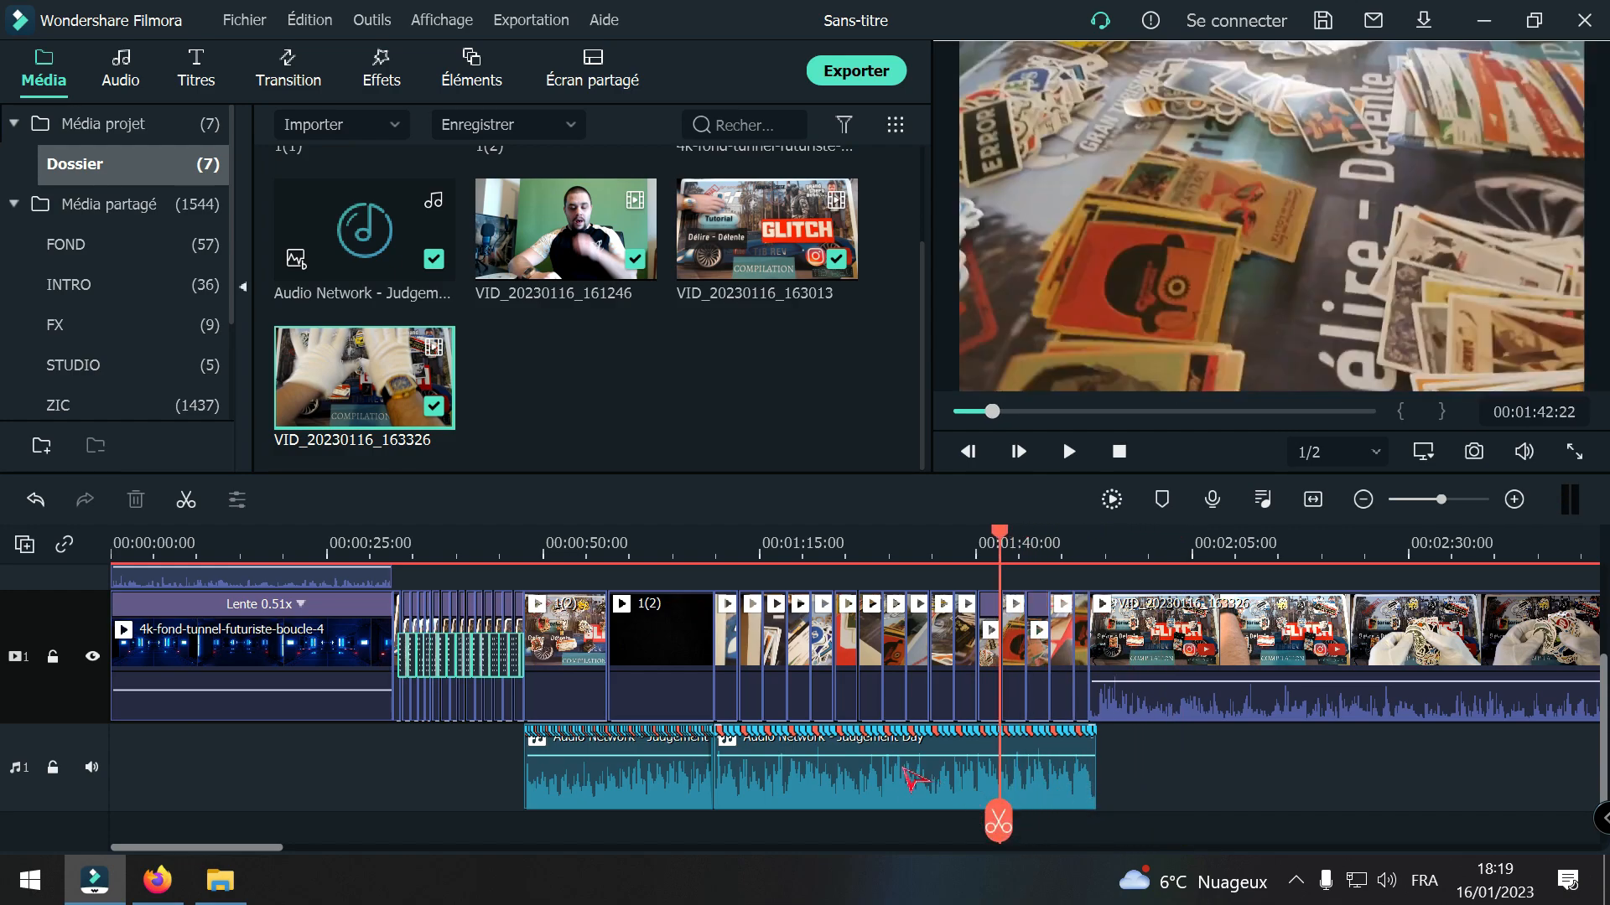
drag(650, 756, 650, 764)
drag(763, 761, 751, 765)
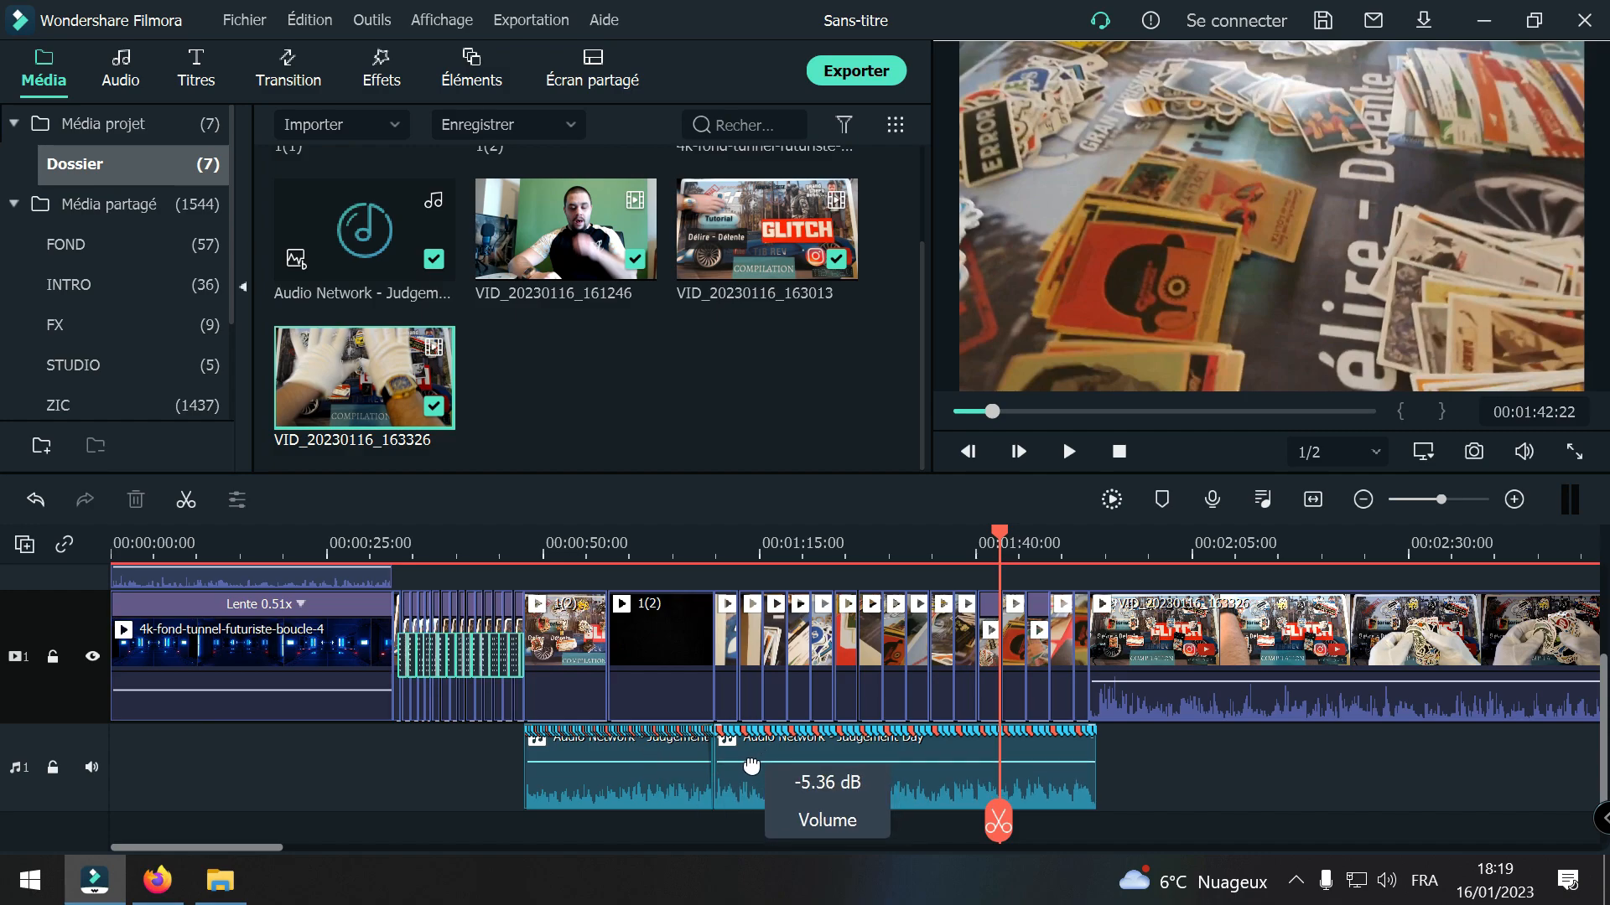
drag(999, 821, 1157, 826)
key(space)
key(space)
key(space)
key(space)
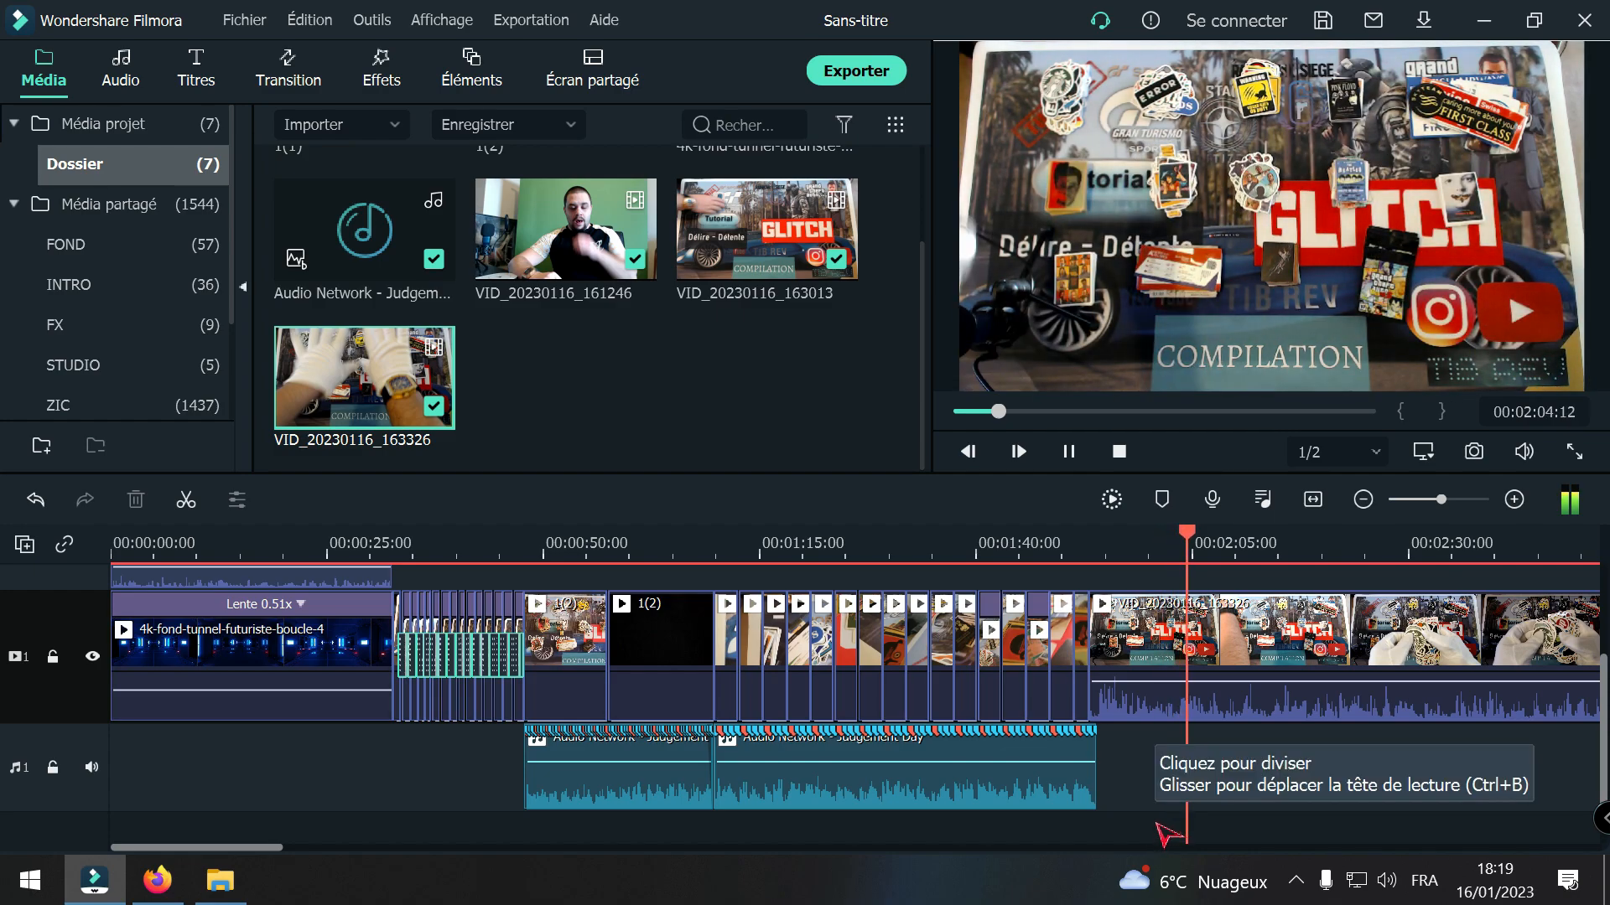
Step: Play the montage from about 00:01:43:21 and the green-screen intro from about 00:00:18:05 to compare their sound levels
key(space)
drag(1186, 826, 978, 822)
key(space)
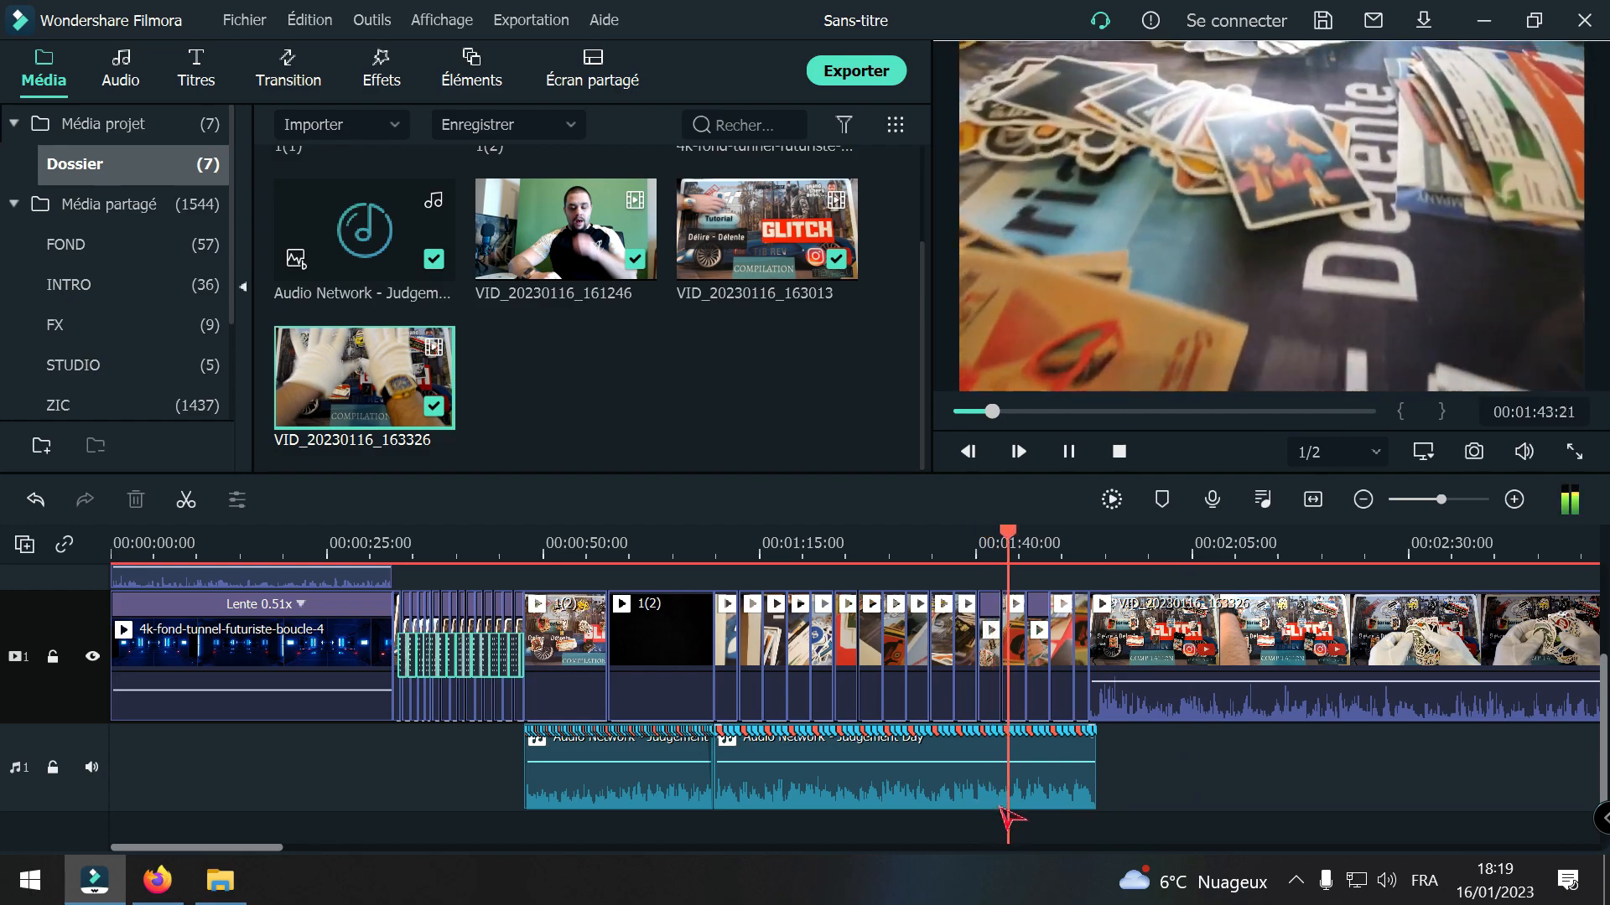
drag(1008, 819, 279, 759)
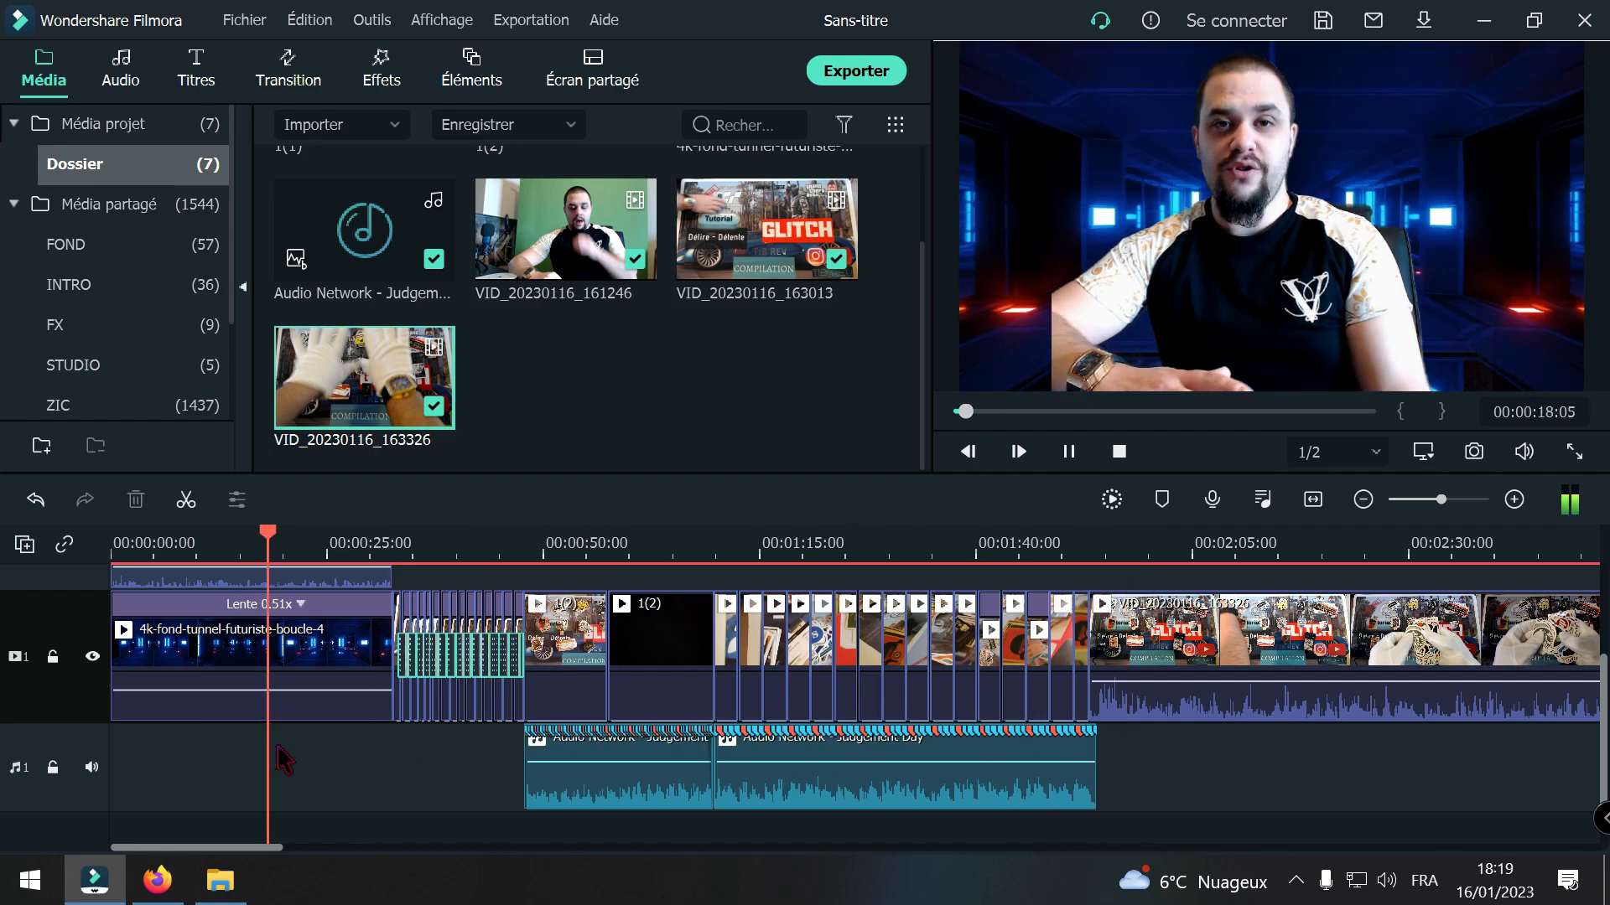
key(space)
Step: Raise the intro clip VID_20230116_161246's volume to 12.00 dB and play it against the presentation around 00:02:00
scroll(281, 771, up, 2)
drag(199, 680, 202, 670)
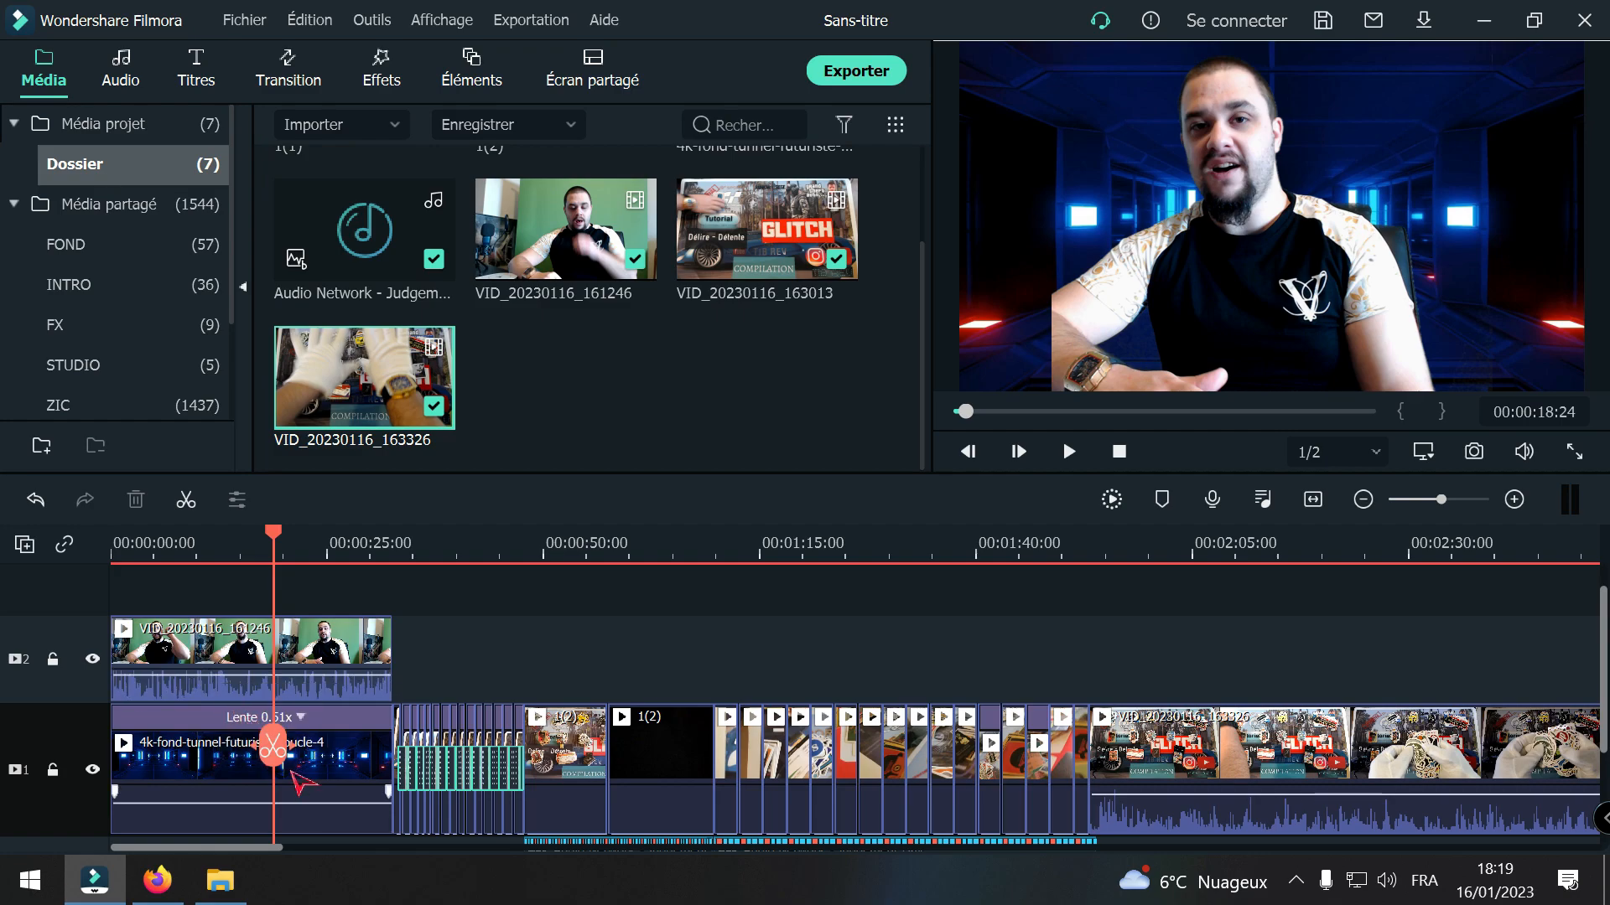
key(space)
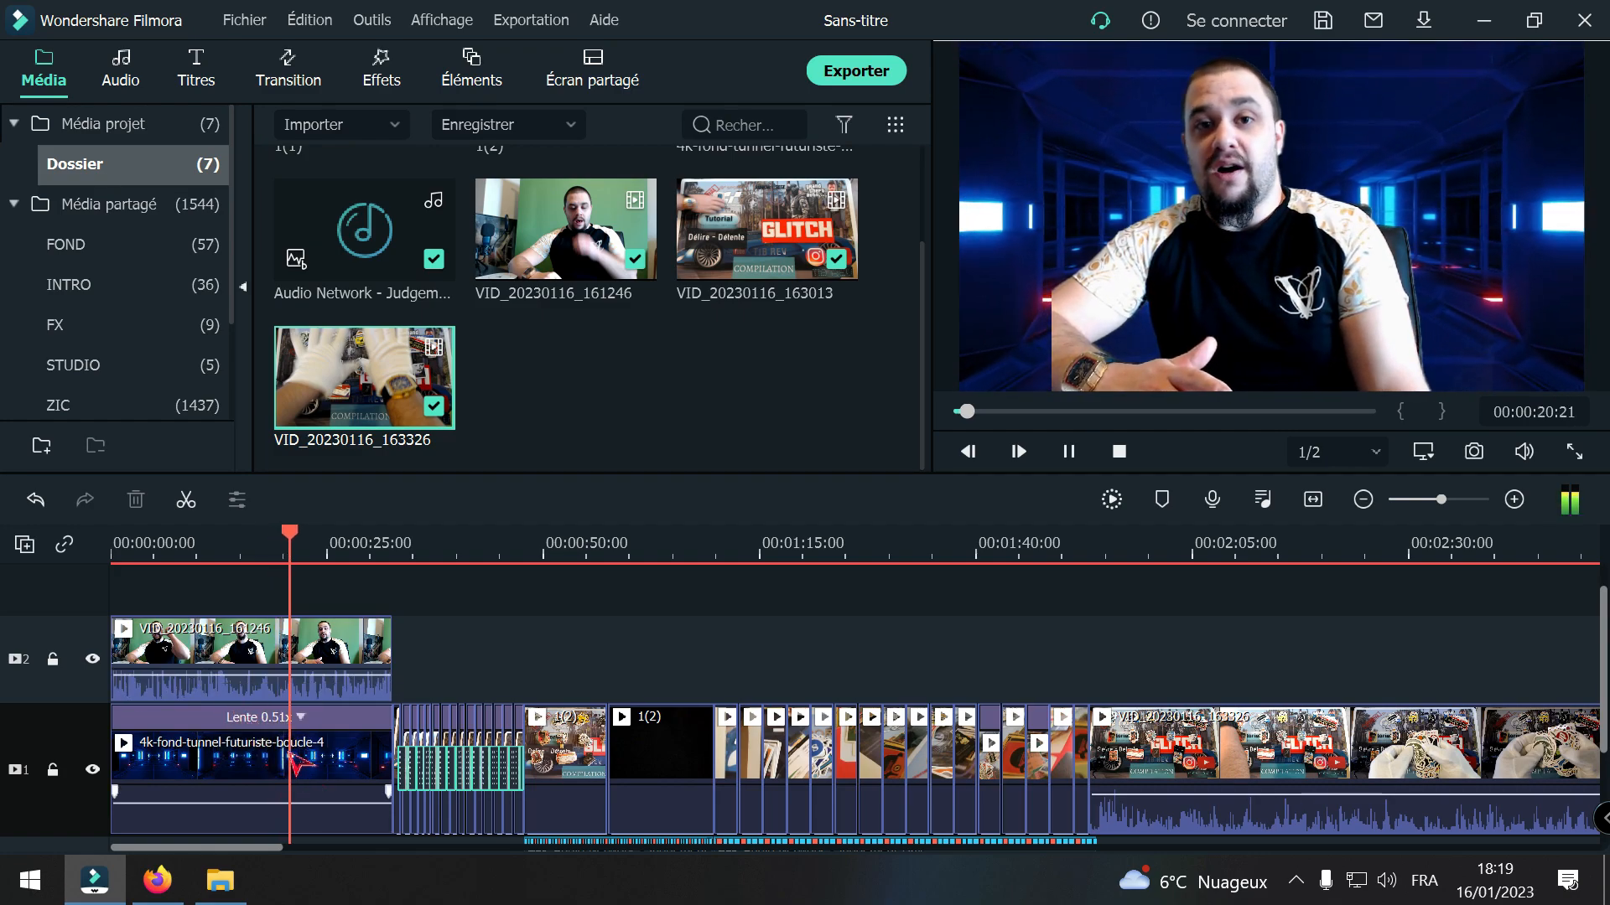
click(1144, 794)
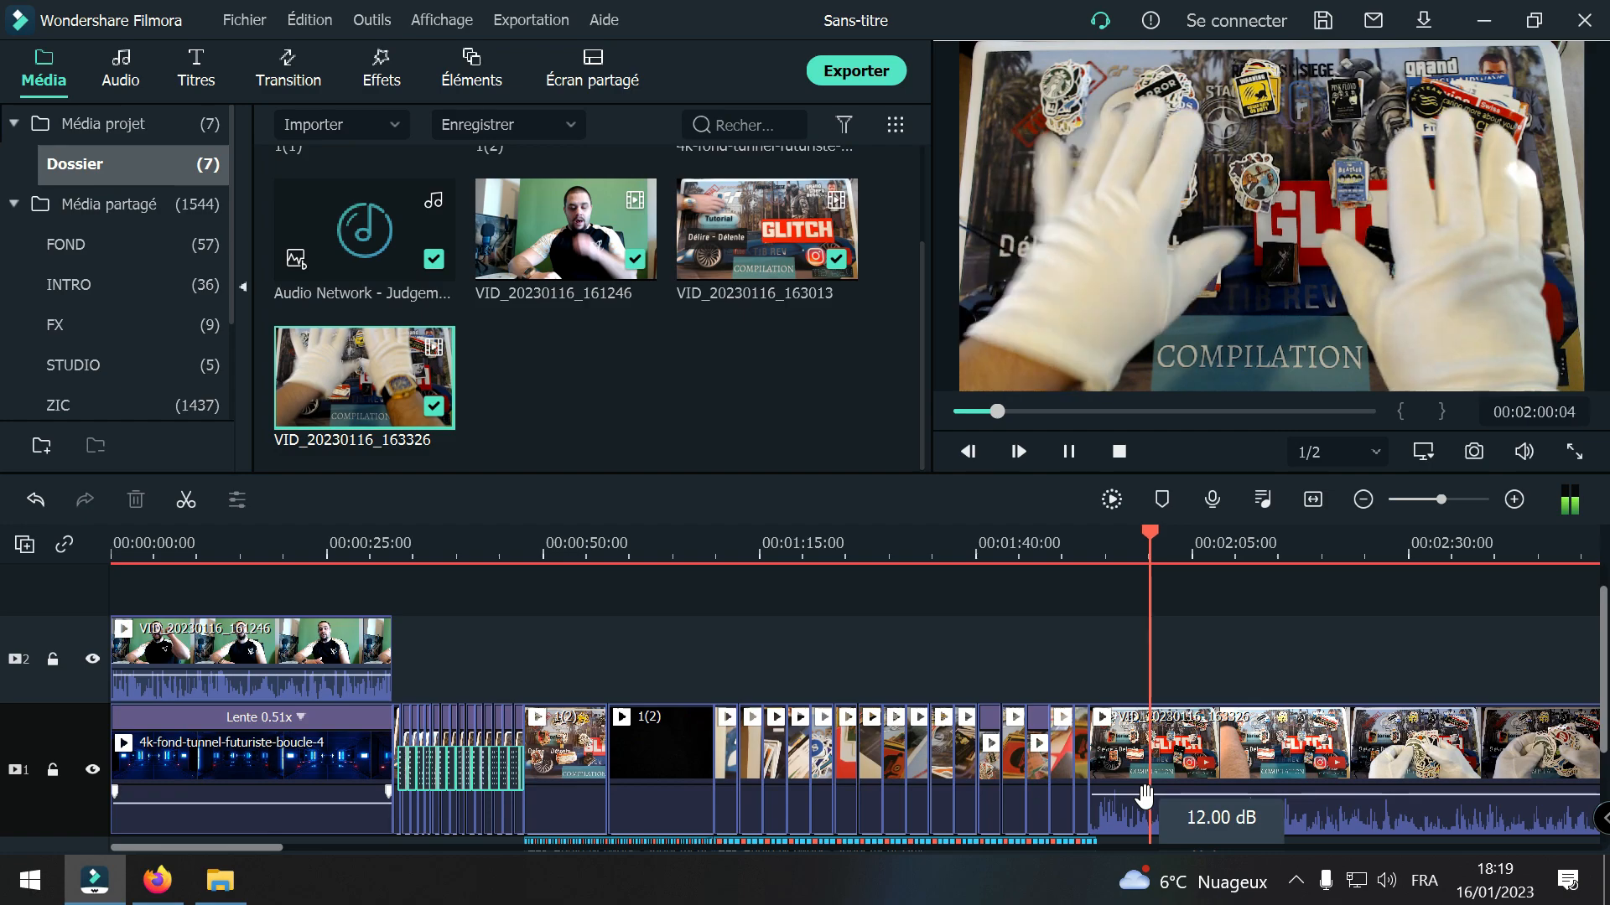
key(space)
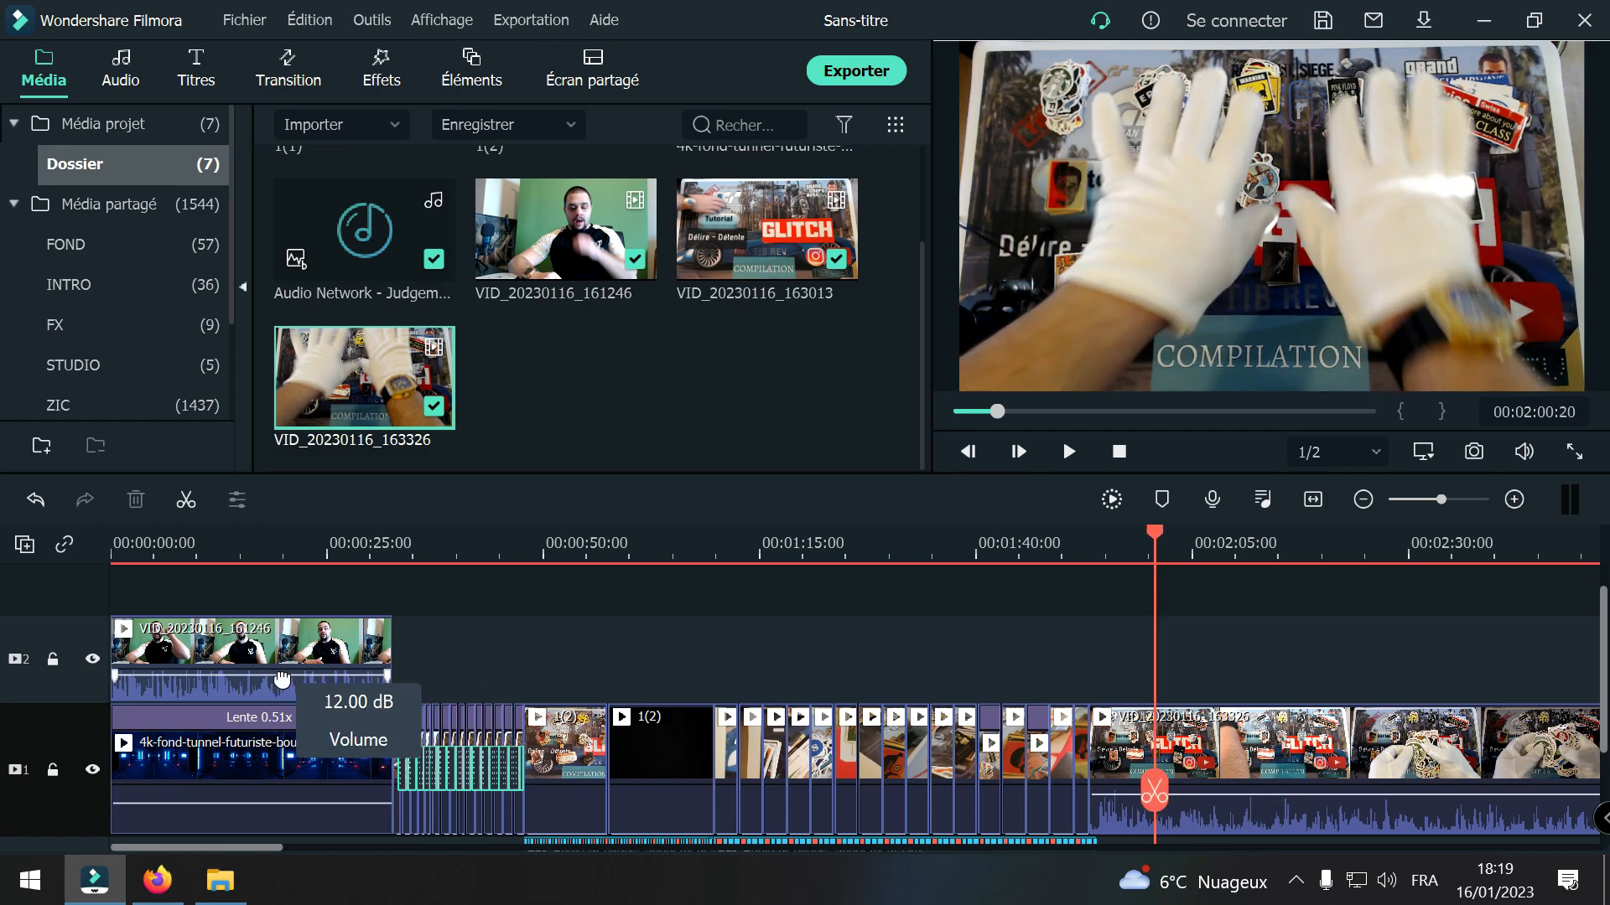
Step: Set the intro clip VID_20230116_161246's volume to 6.60 dB, playing its end and the presentation near 00:02:04 to compare voices
drag(283, 679, 287, 671)
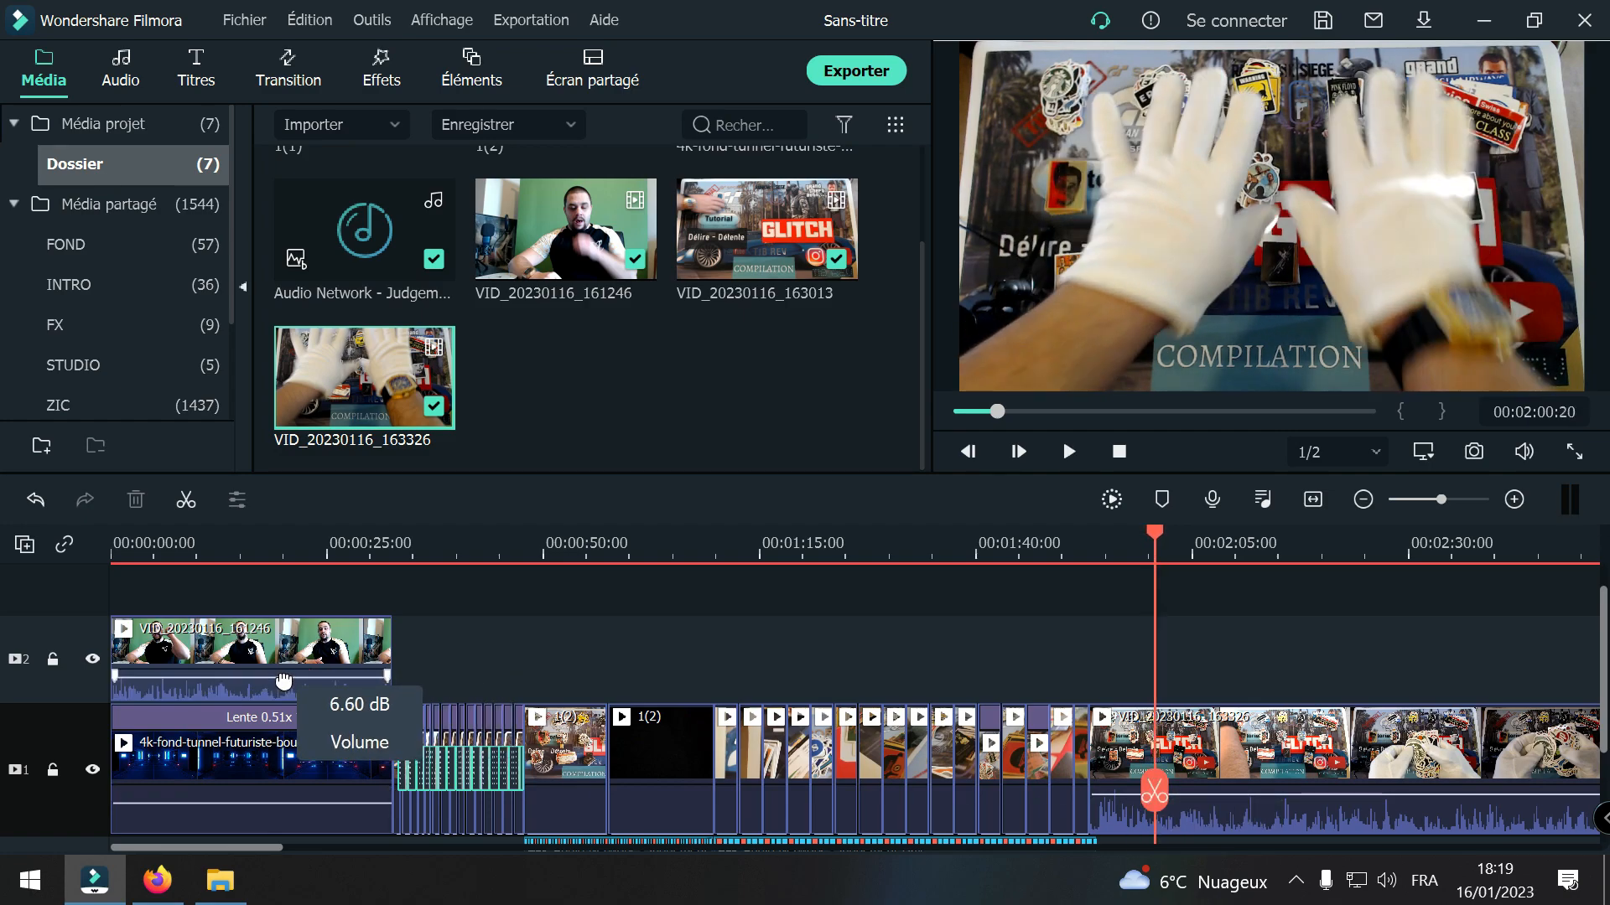
drag(1157, 792, 285, 768)
key(space)
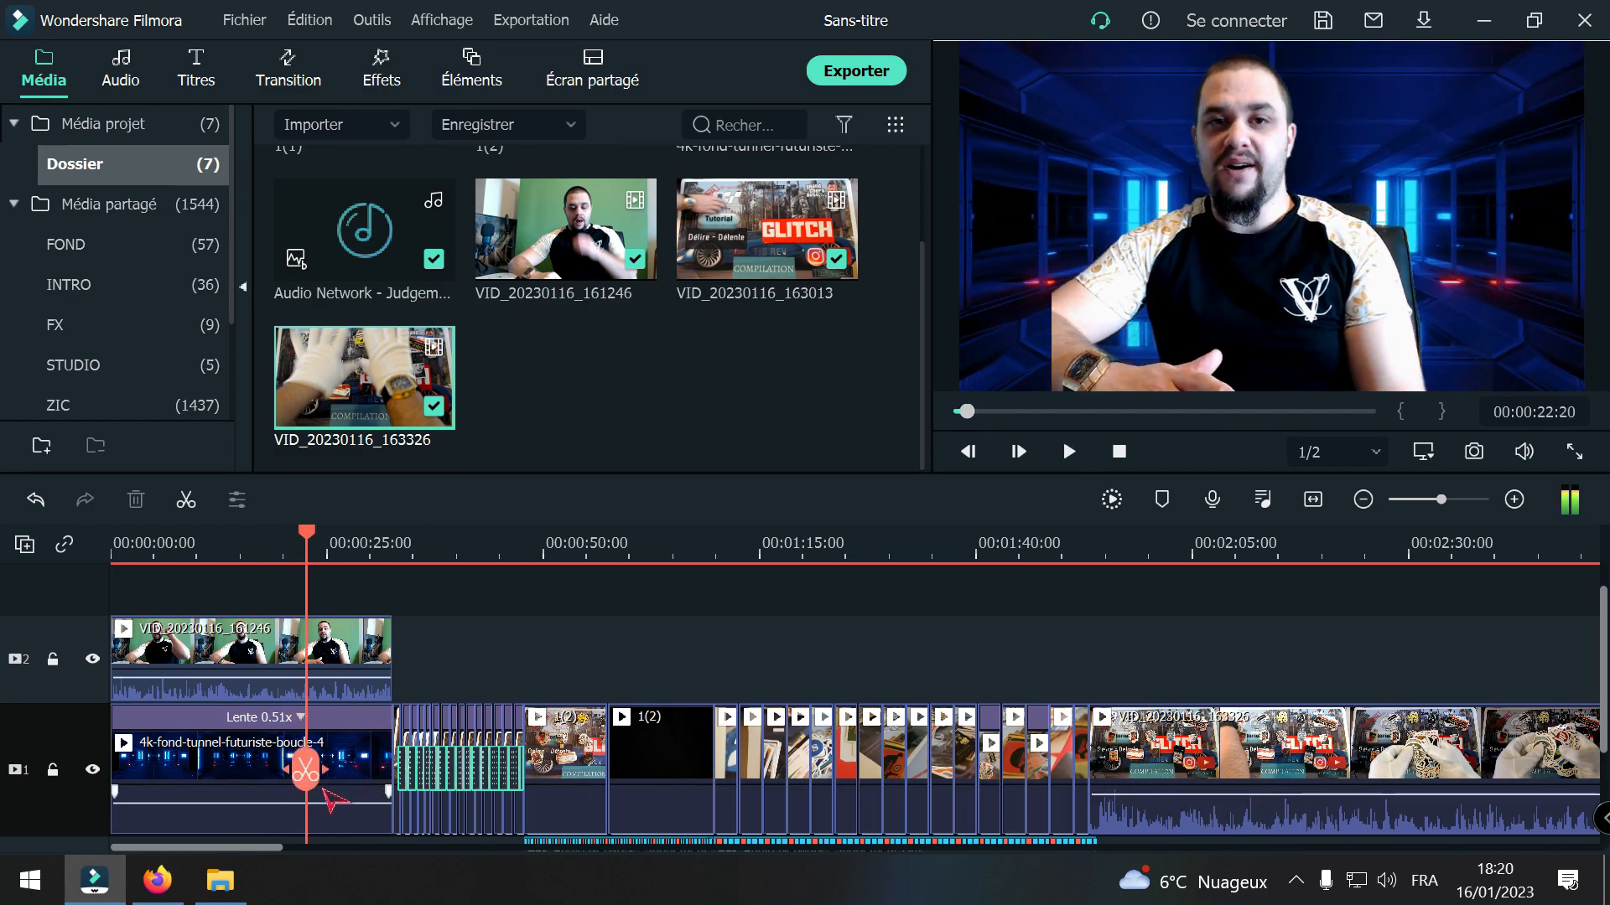
drag(303, 765, 1178, 792)
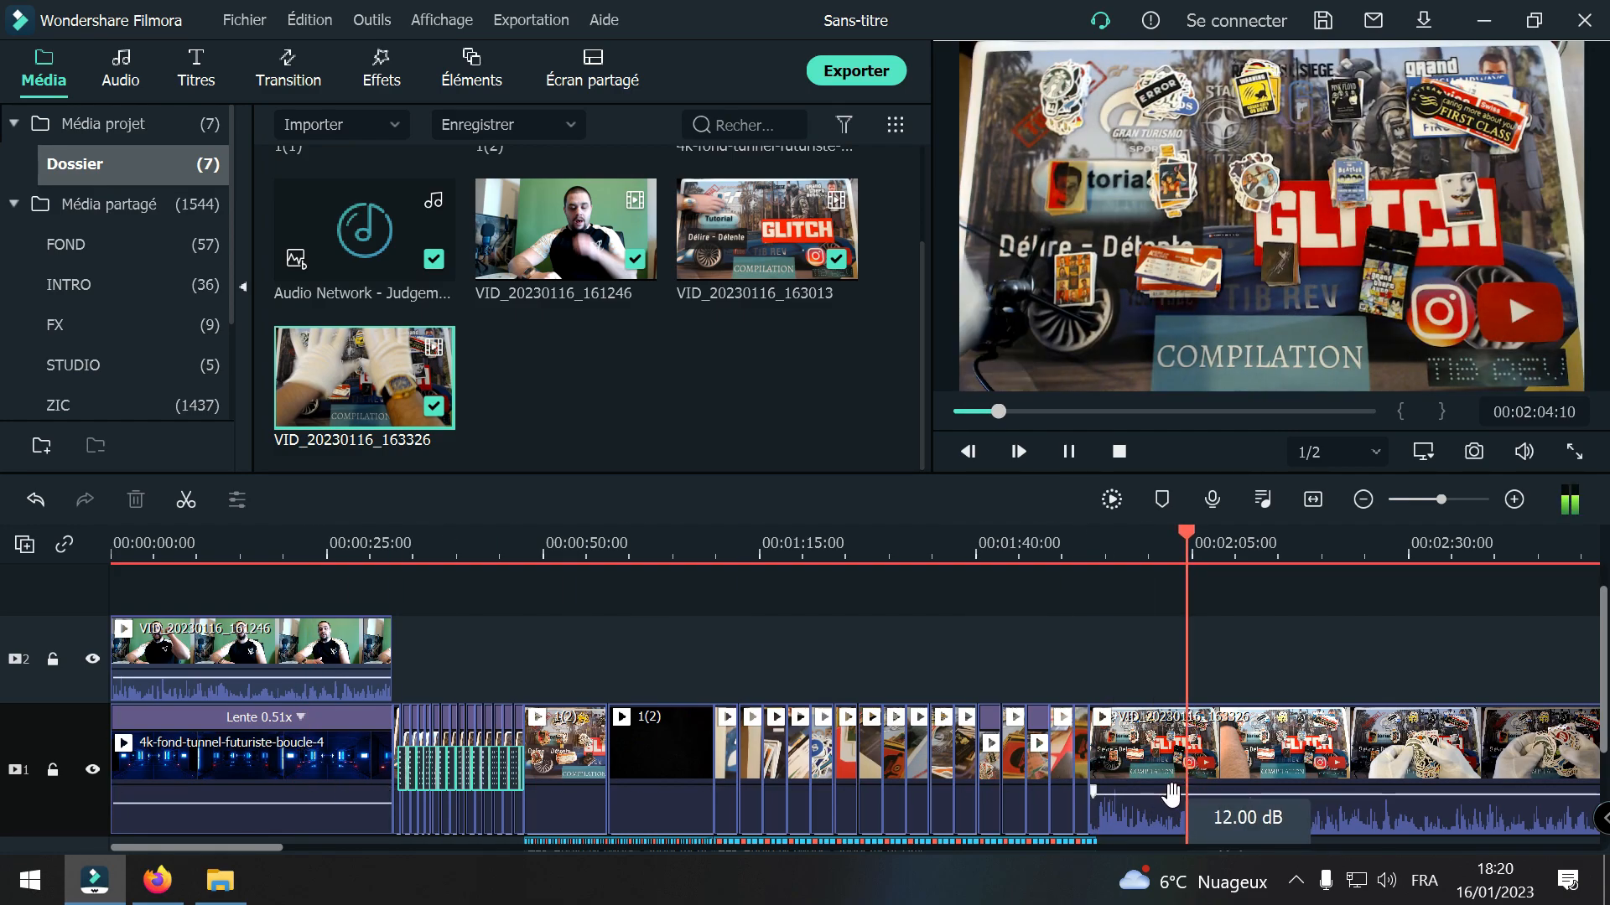
key(space)
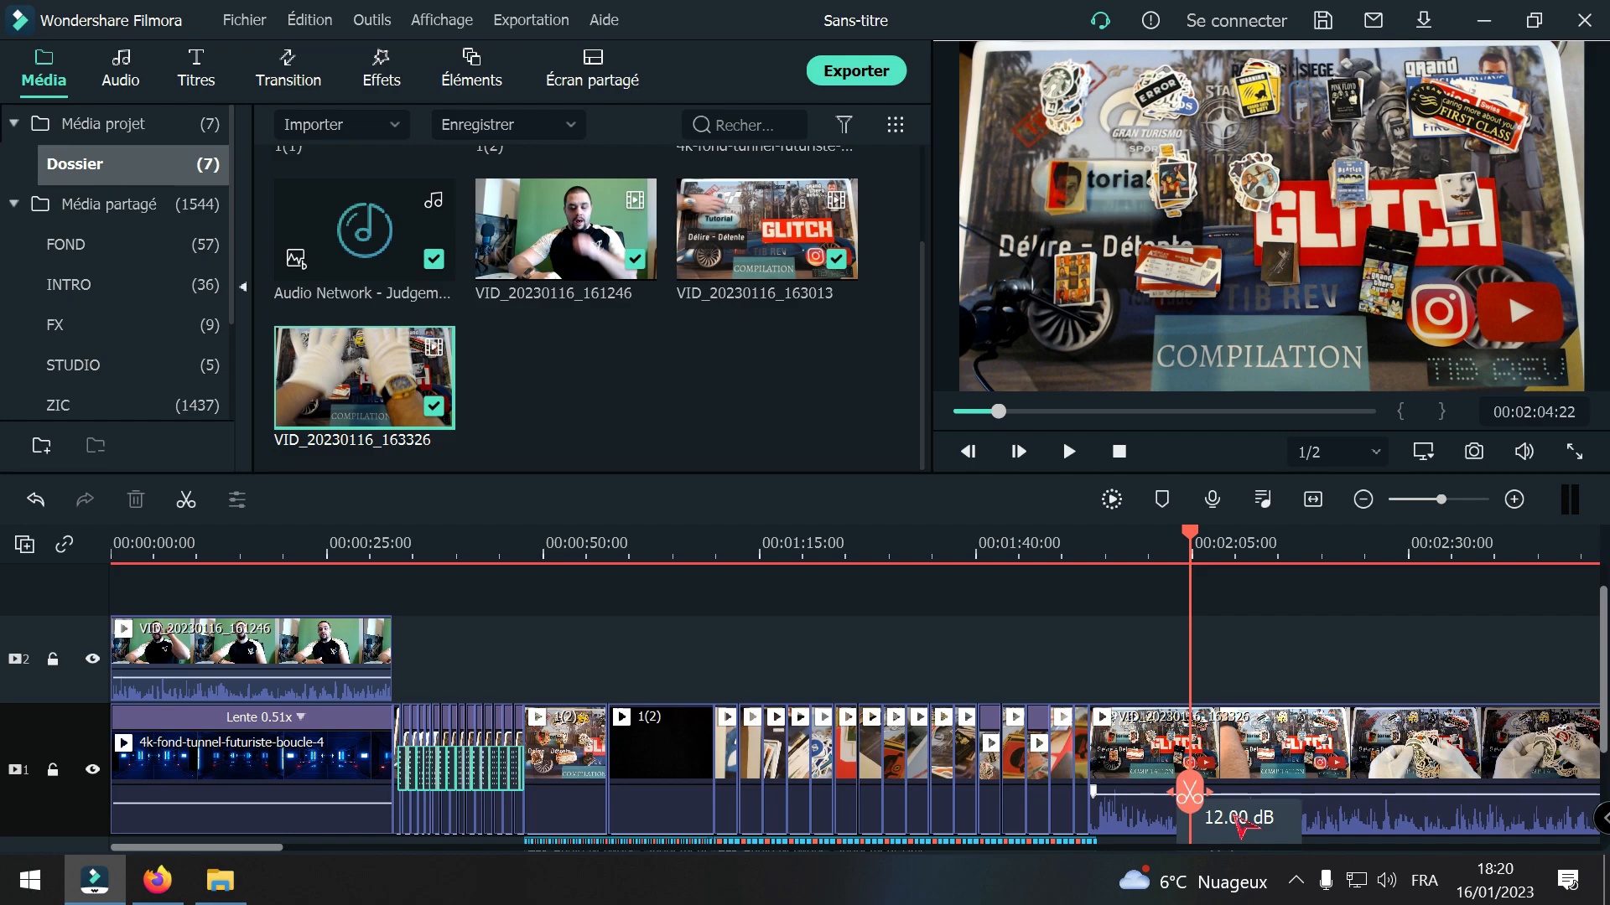
Step: Place the playhead at 00:00:37:28 in the short-cut sequence after the intro and fit the whole project into the timeline view
scroll(1215, 796, down, 1)
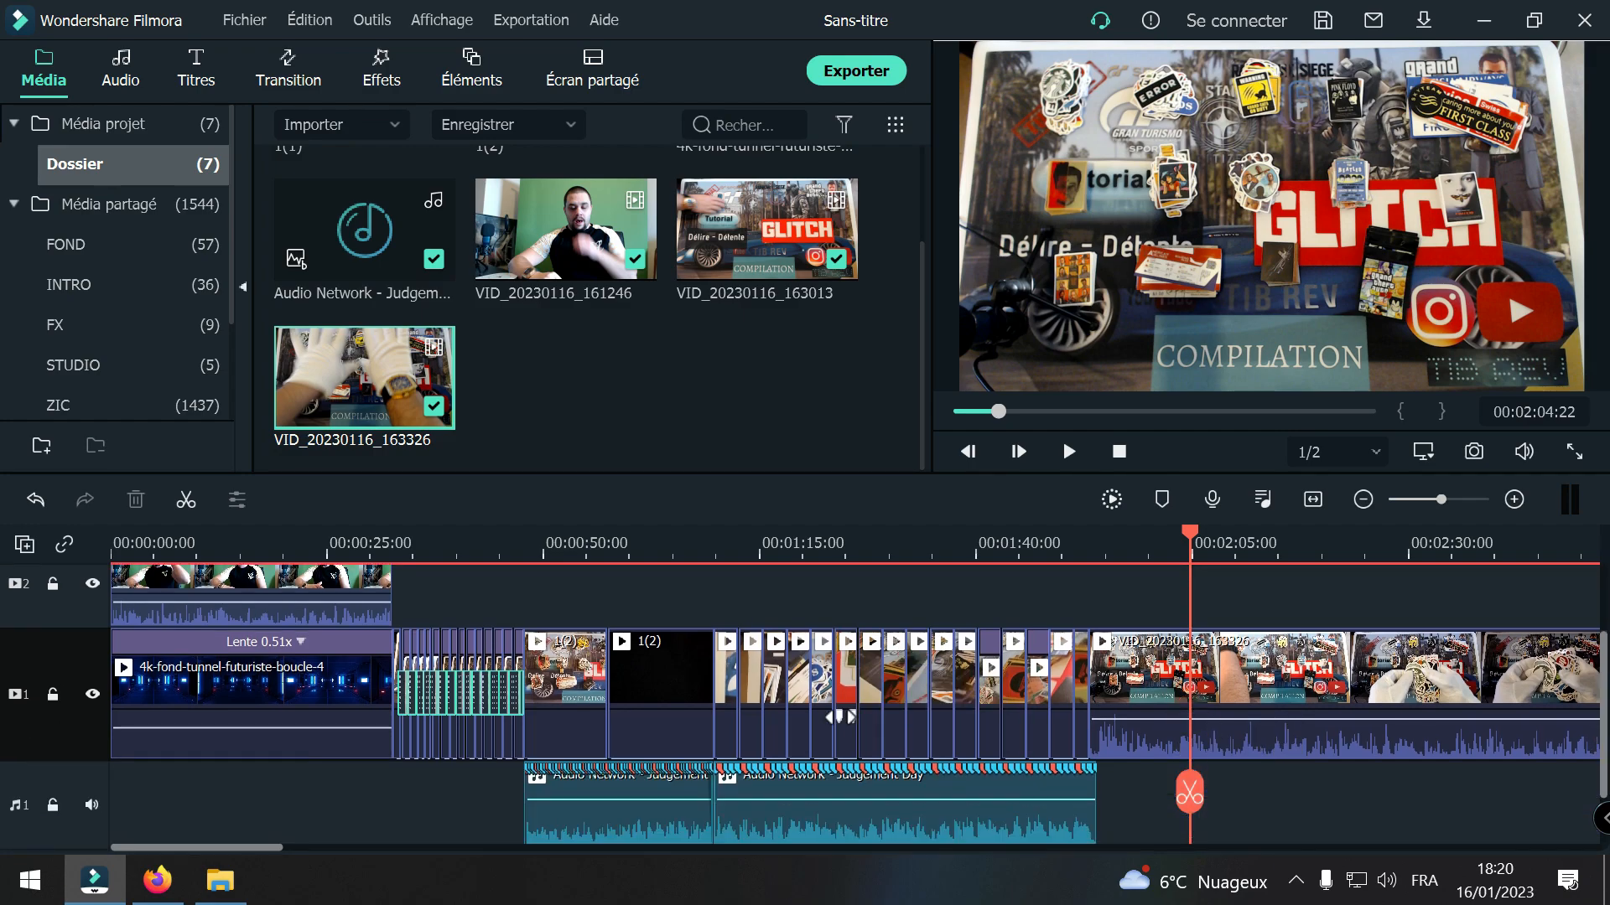
drag(1203, 795, 438, 834)
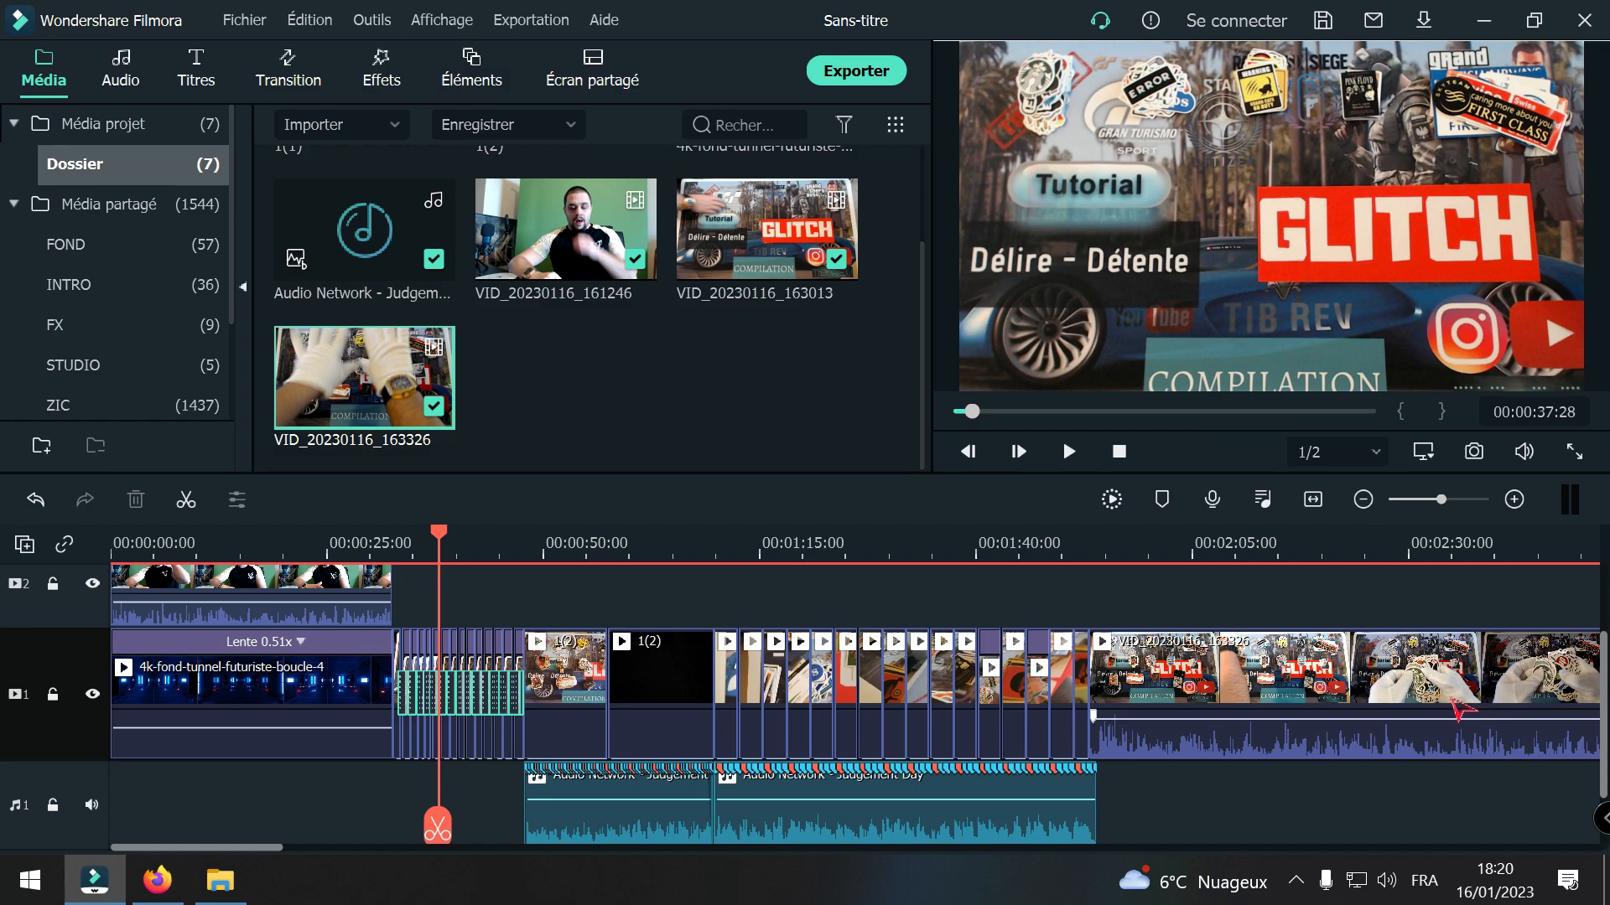
click(1363, 500)
click(1363, 500)
click(1363, 500)
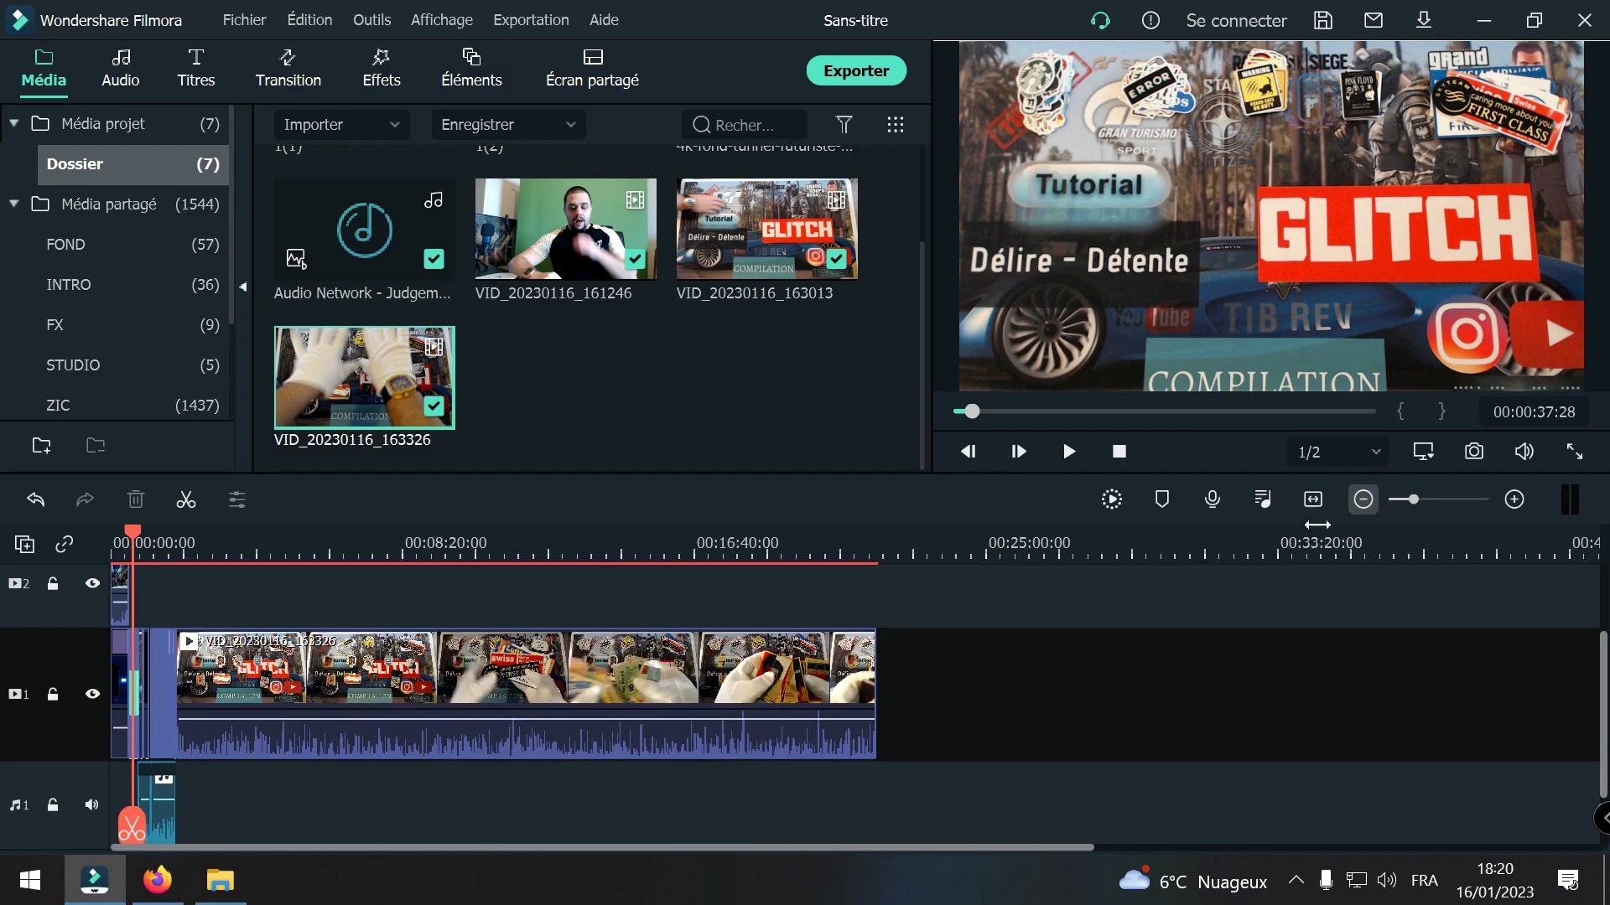